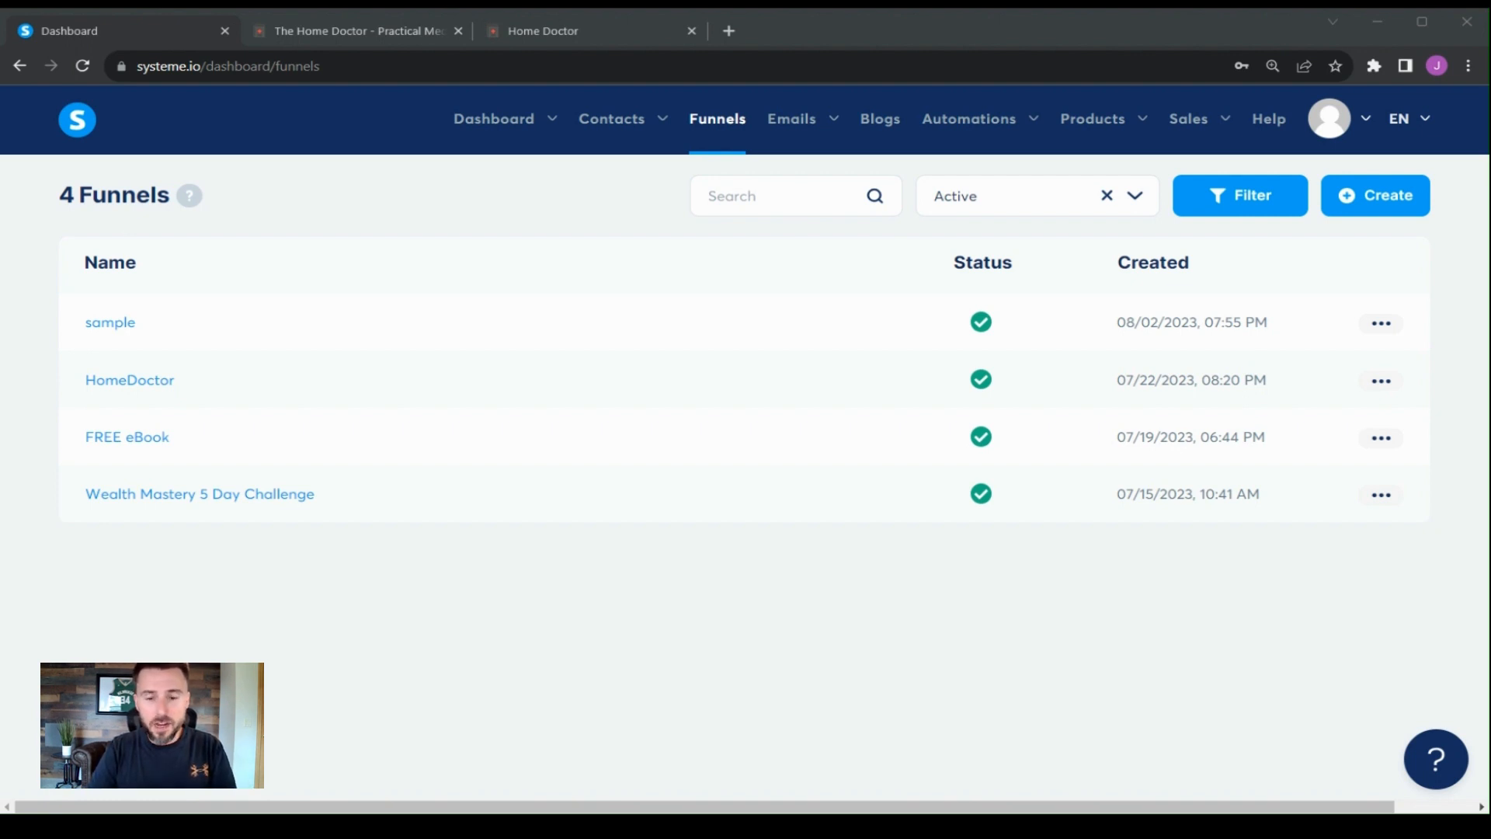
- Visit the dashboard overview and return to the funnels list
{"action": "left_click", "coordinate": [302, 701]}
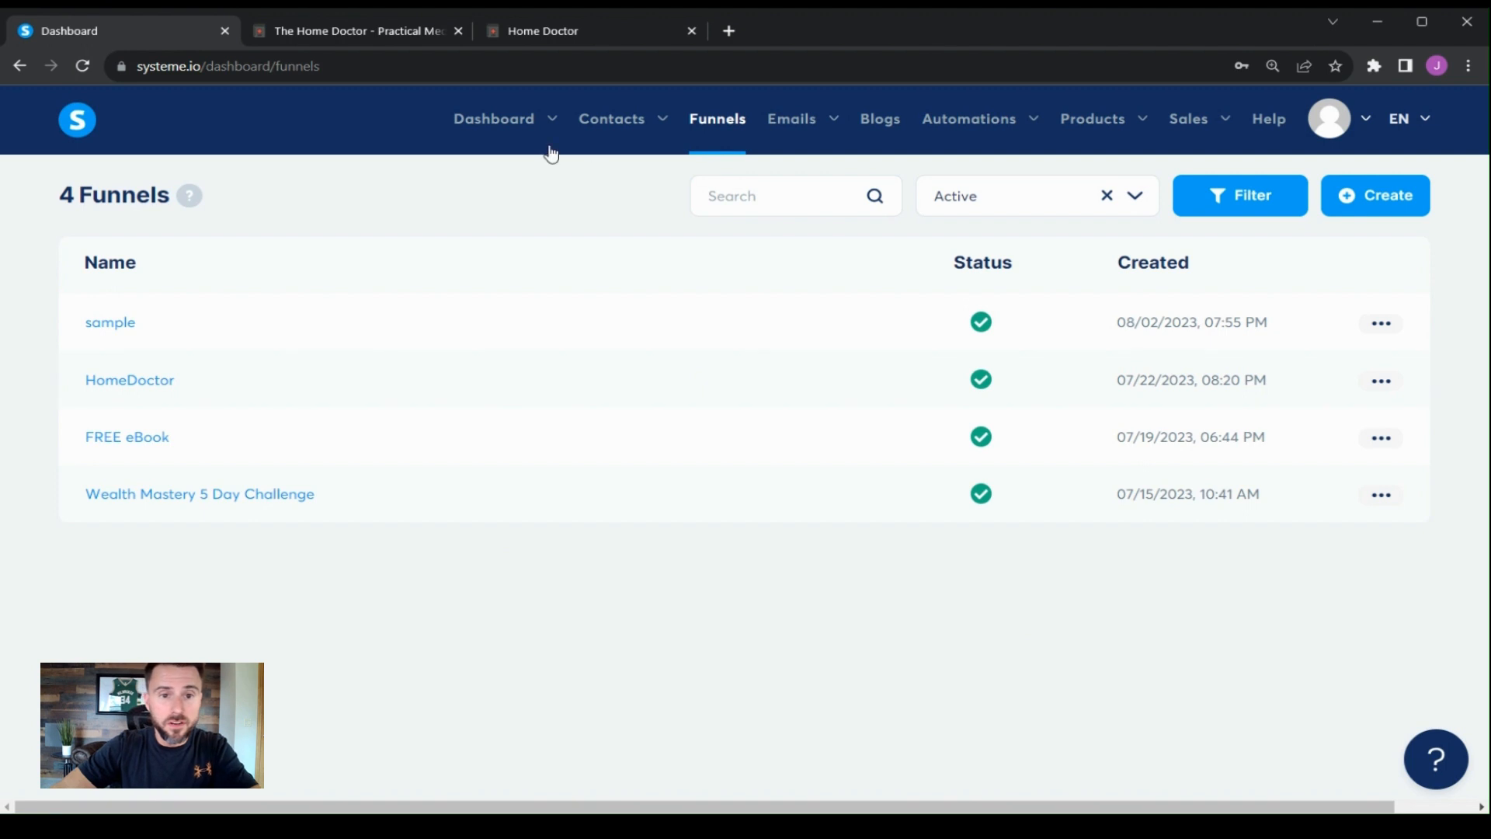
{"action": "mouse_move", "coordinate": [505, 133]}
{"action": "left_click", "coordinate": [501, 177]}
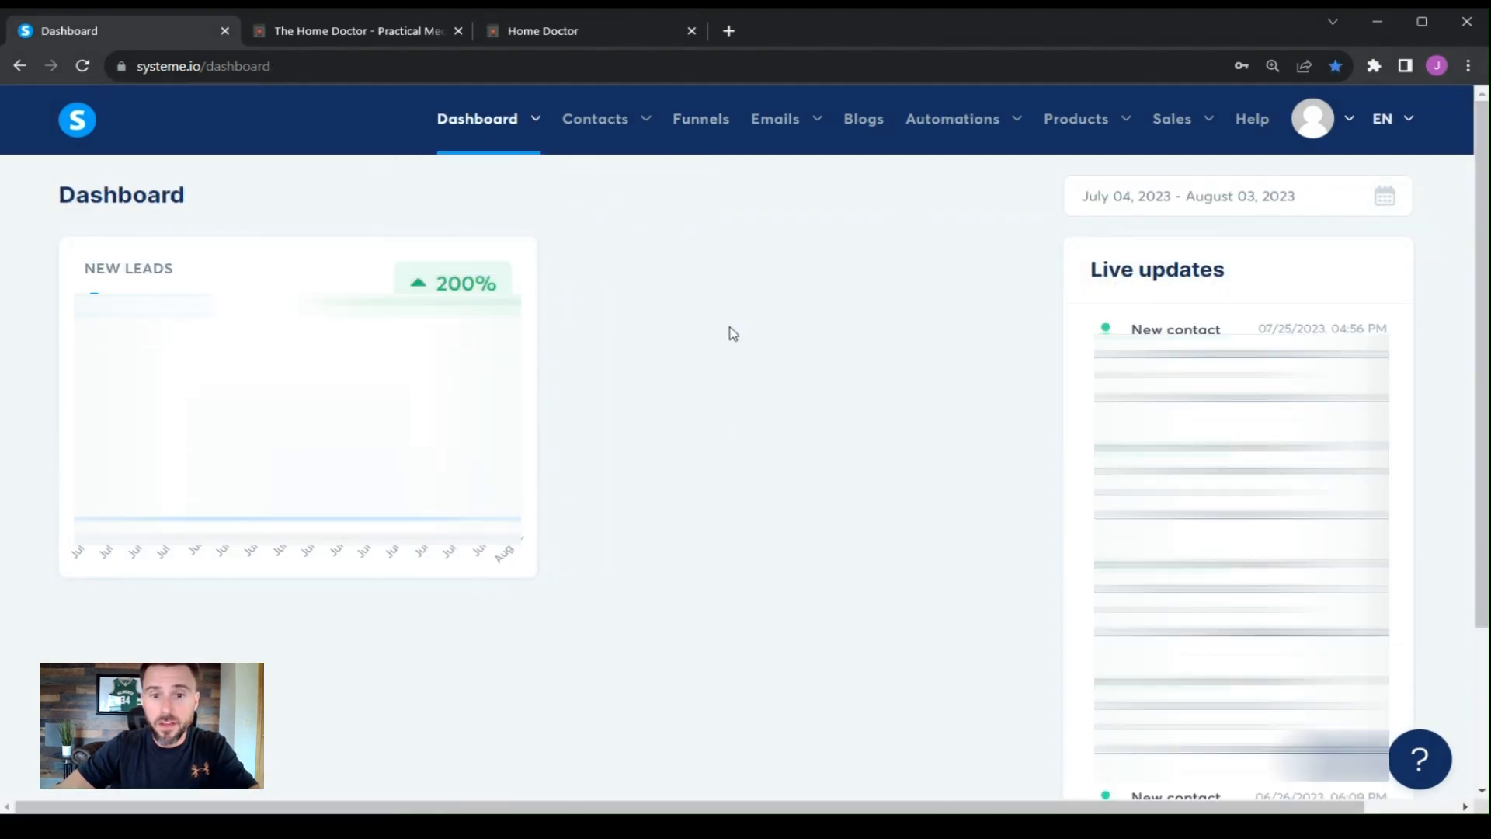
{"action": "mouse_move", "coordinate": [611, 143]}
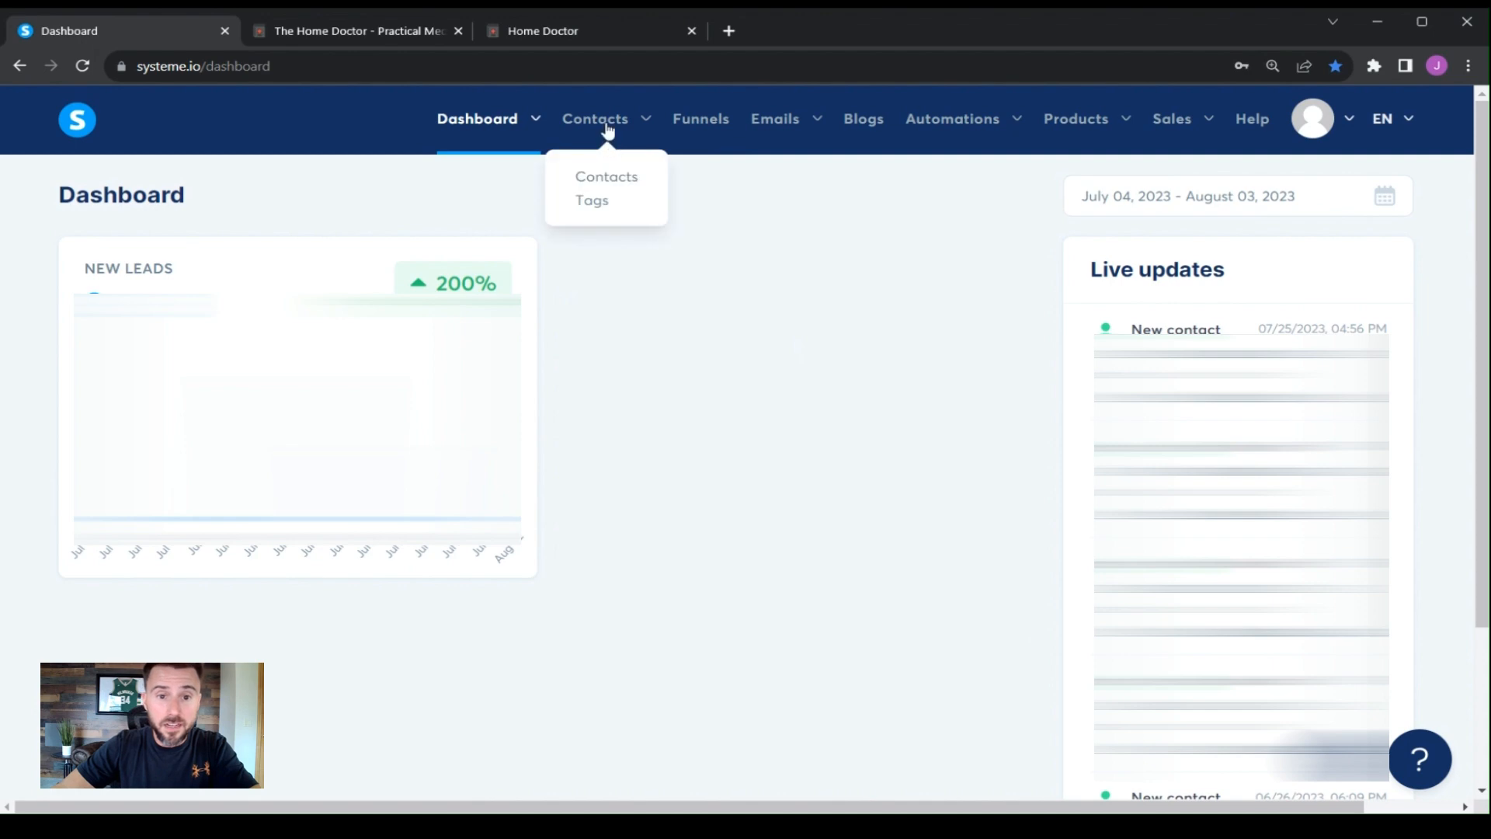
{"action": "left_click", "coordinate": [699, 121]}
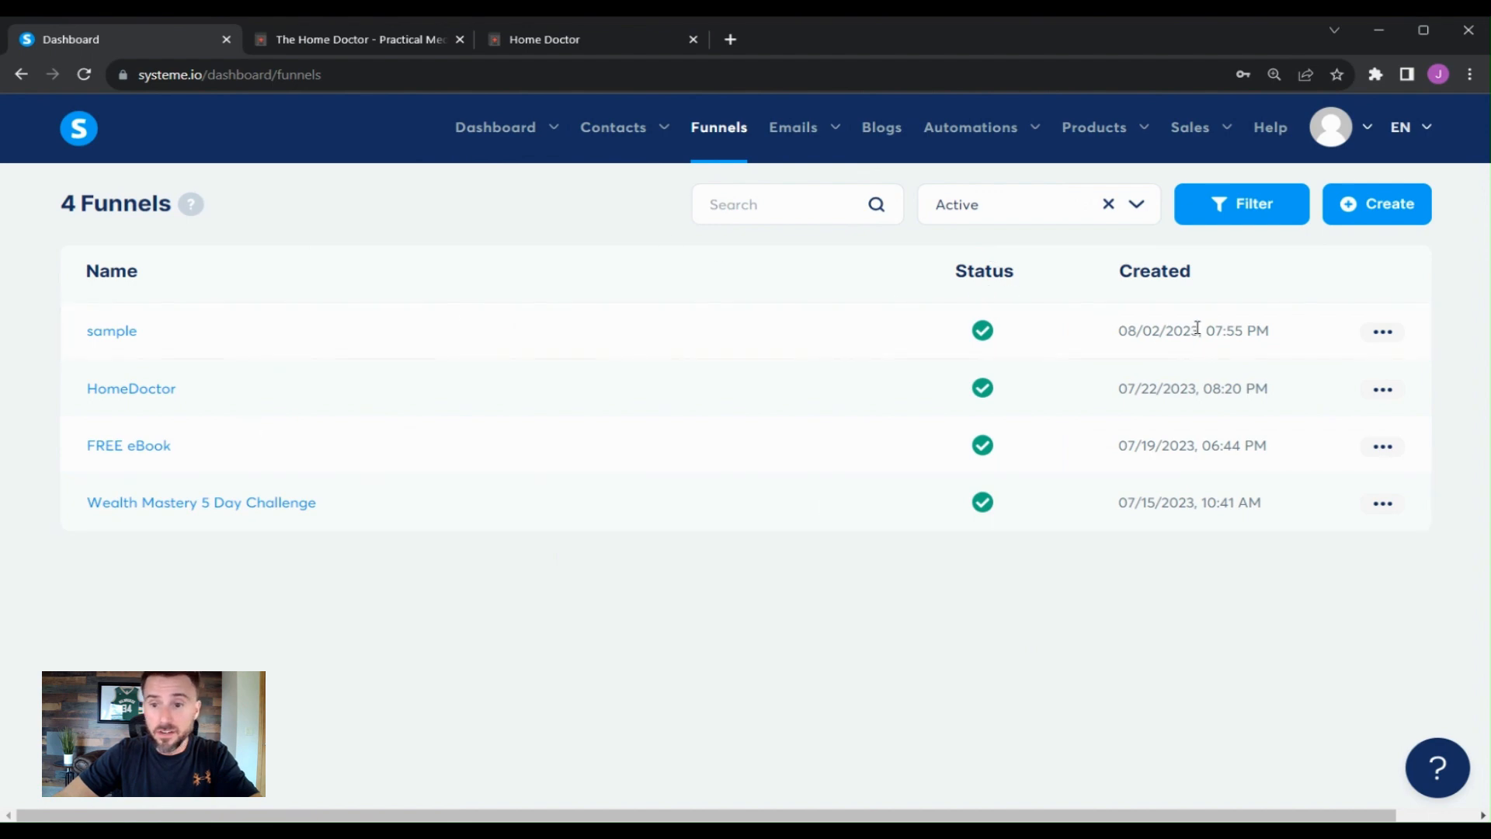
{"action": "left_click", "coordinate": [1383, 447]}
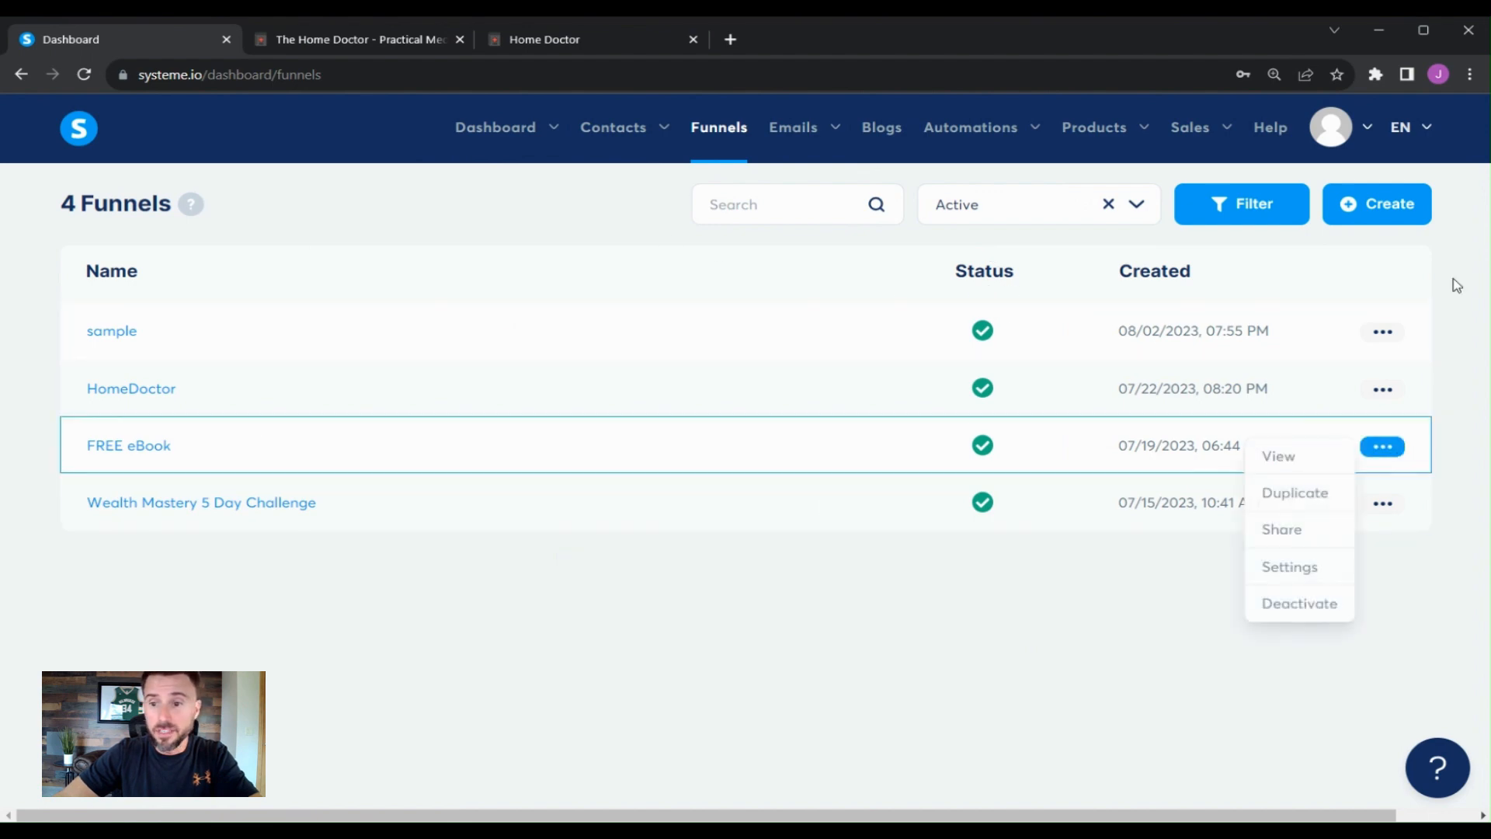
{"action": "left_click", "coordinate": [1386, 208]}
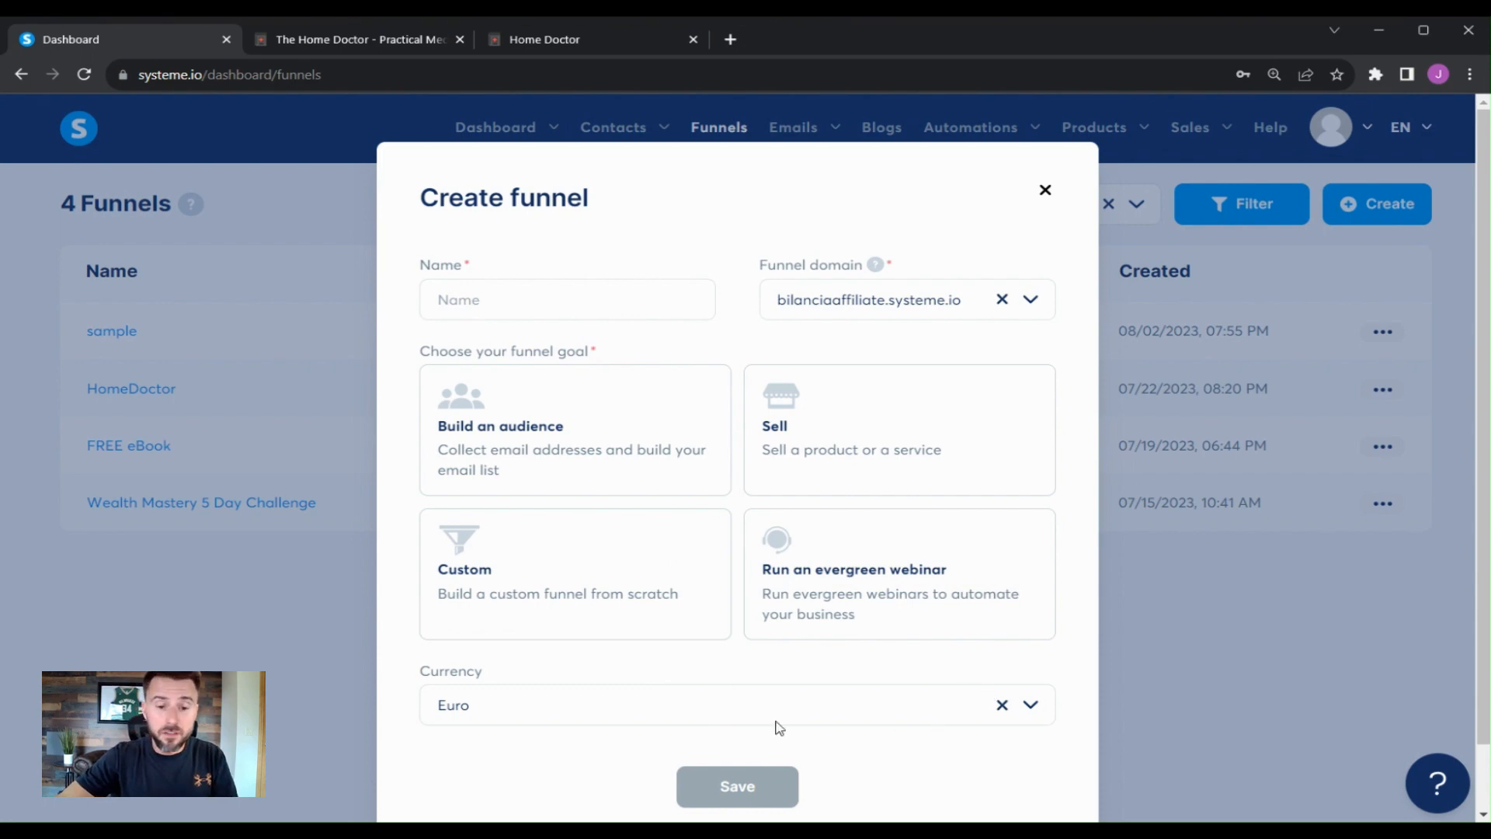
{"action": "left_click", "coordinate": [1044, 191]}
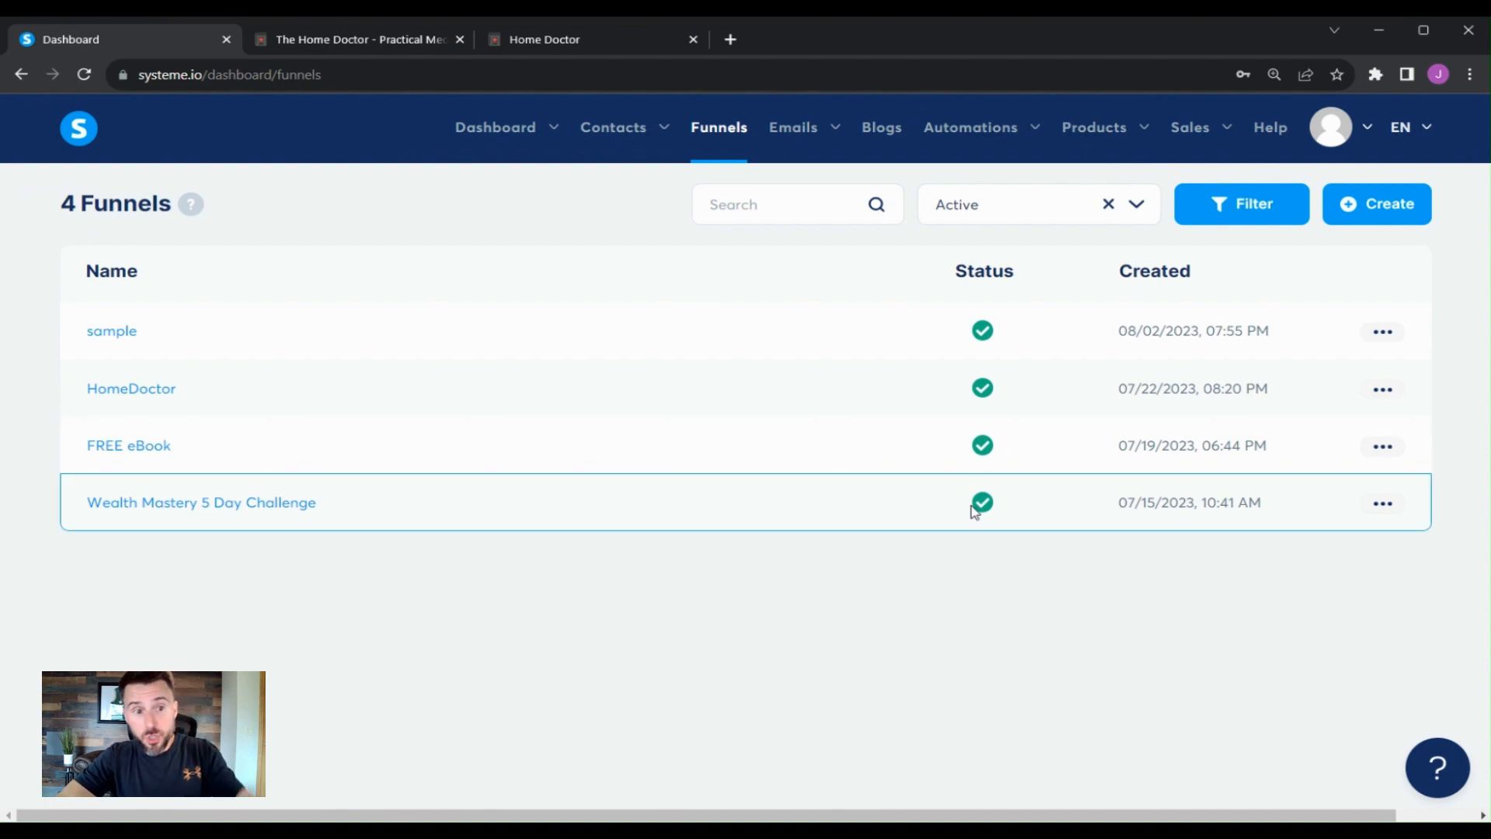
- Choose the video training blog template for the sample funnel's squeeze page and open that page in the editor
{"action": "left_click", "coordinate": [128, 334]}
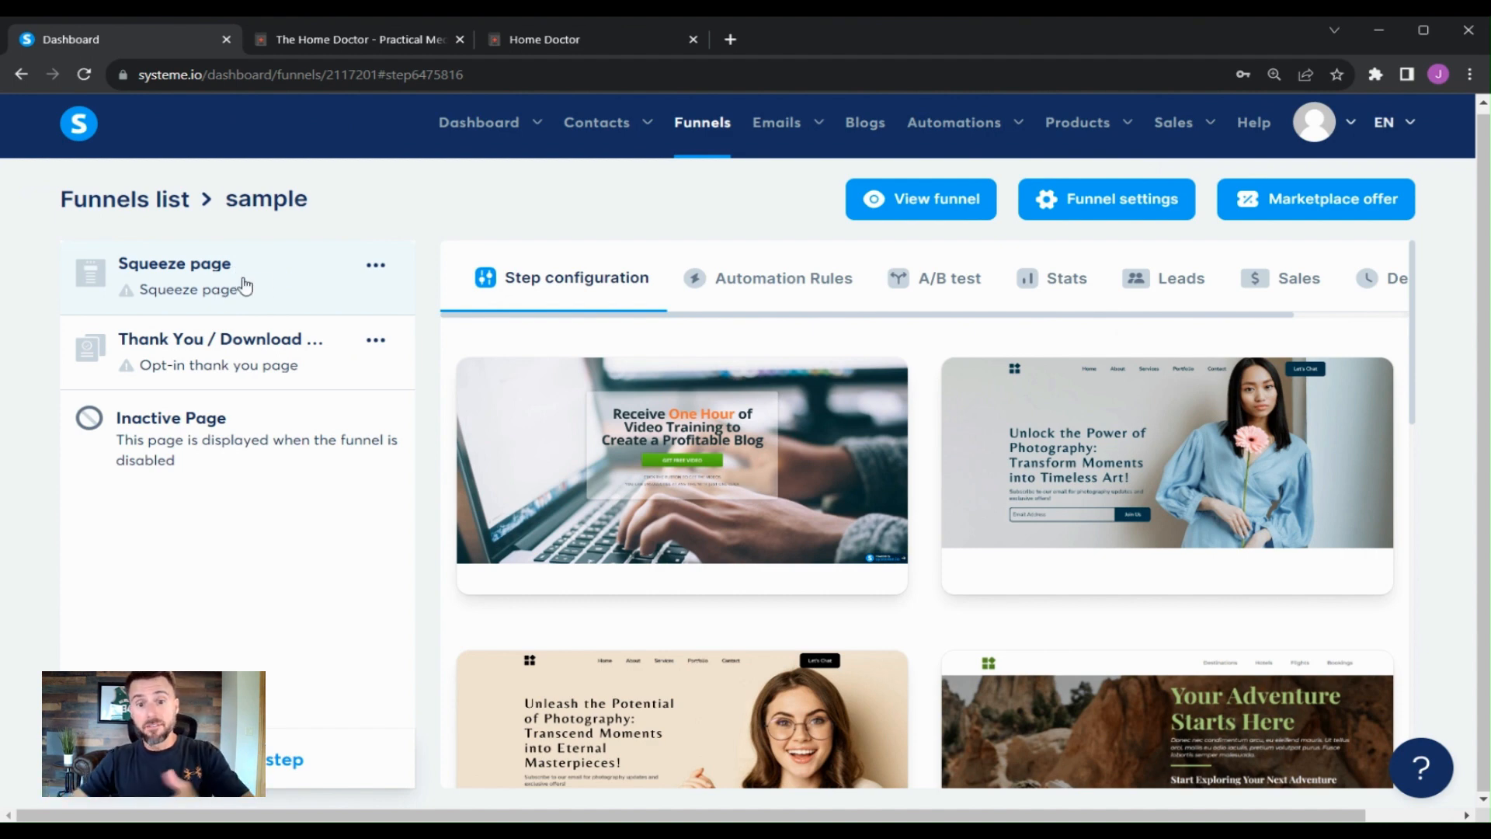
{"action": "mouse_move", "coordinate": [569, 473]}
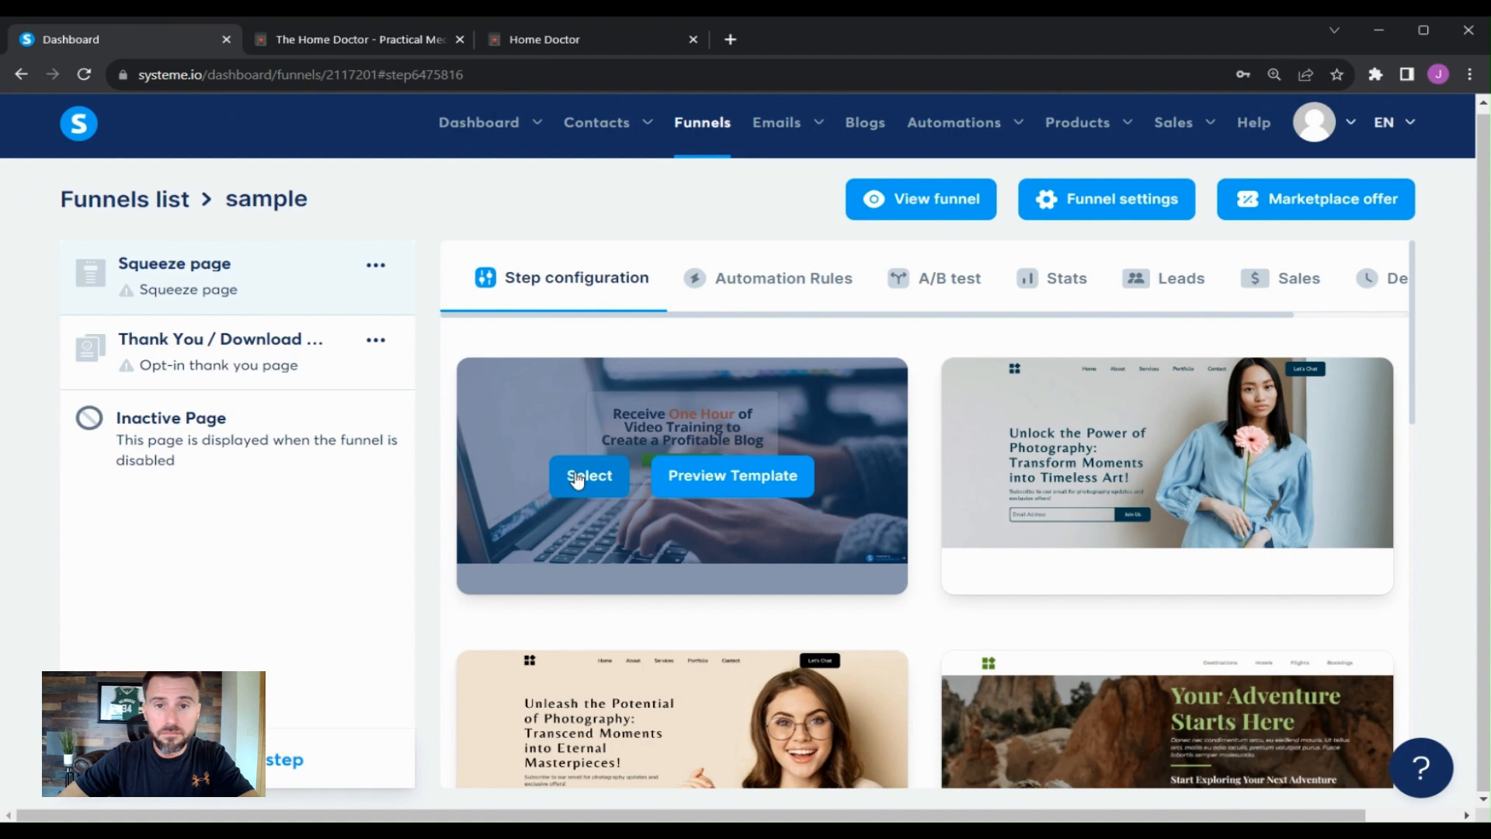
{"action": "scroll", "coordinate": [822, 551], "scroll_direction": "down", "scroll_amount": 13}
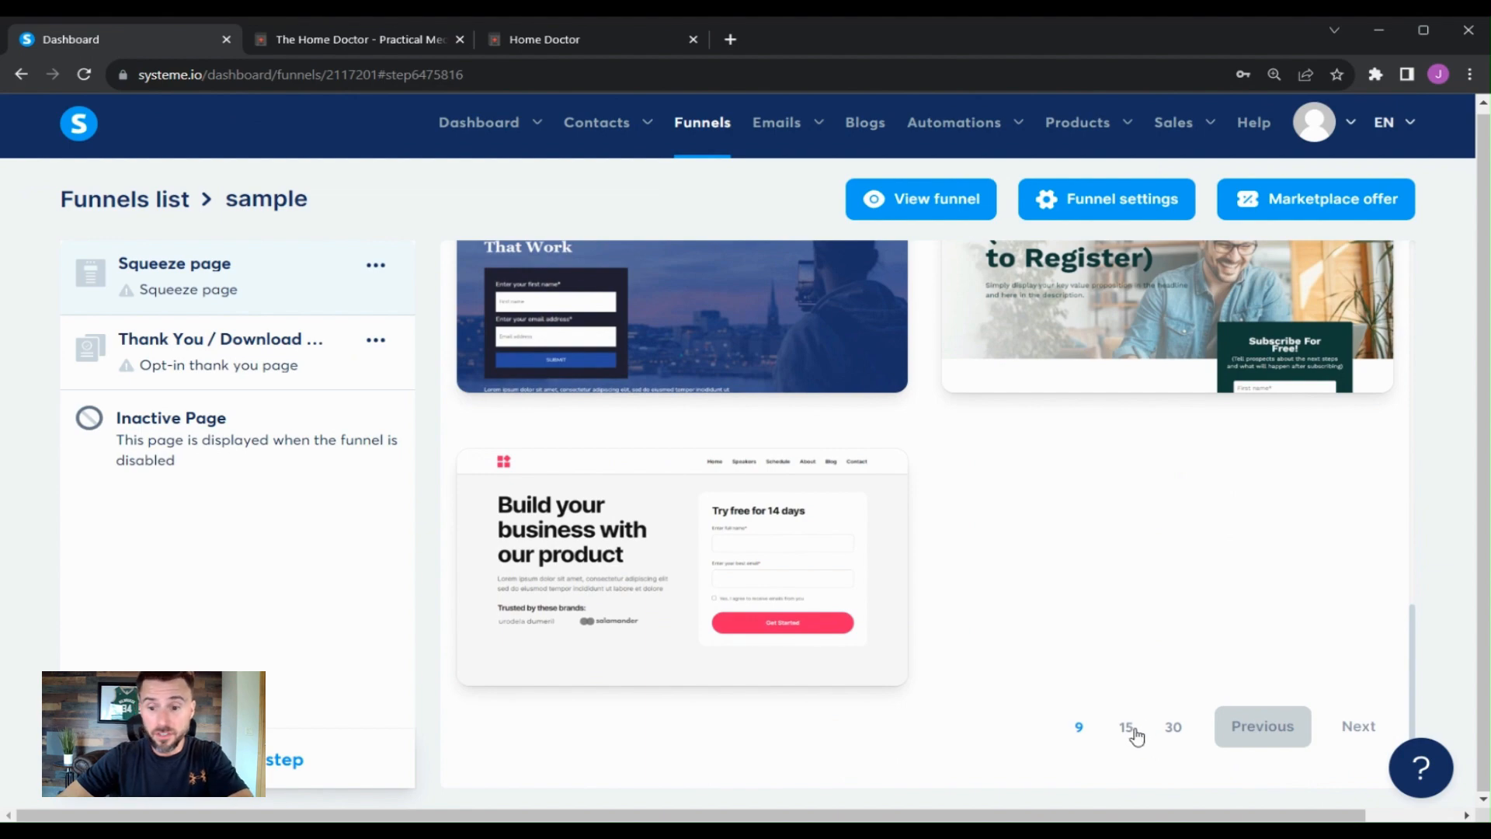
{"action": "left_click", "coordinate": [1358, 727]}
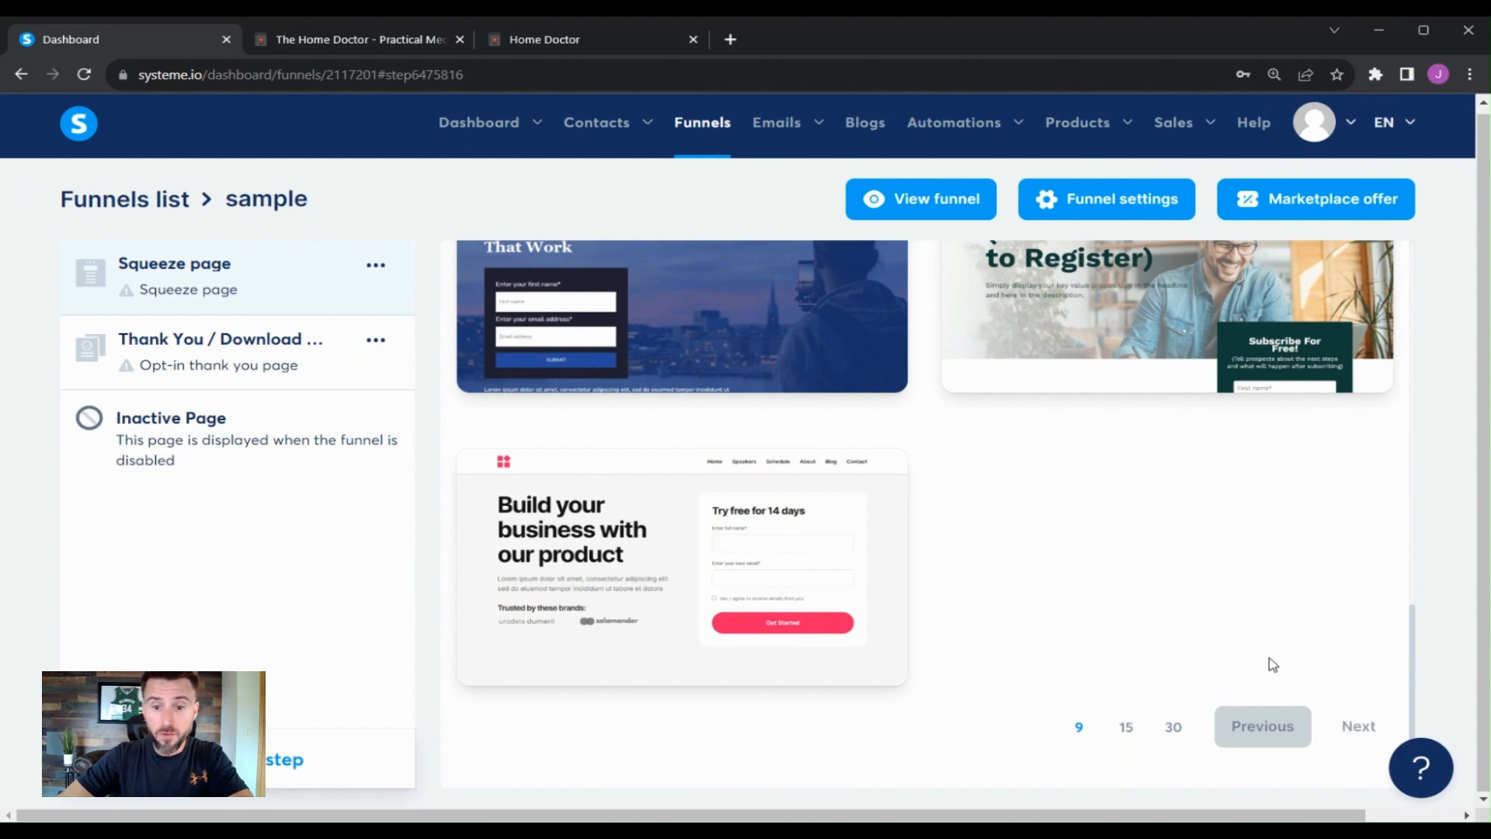
{"action": "scroll", "coordinate": [1128, 632], "scroll_direction": "up", "scroll_amount": 5}
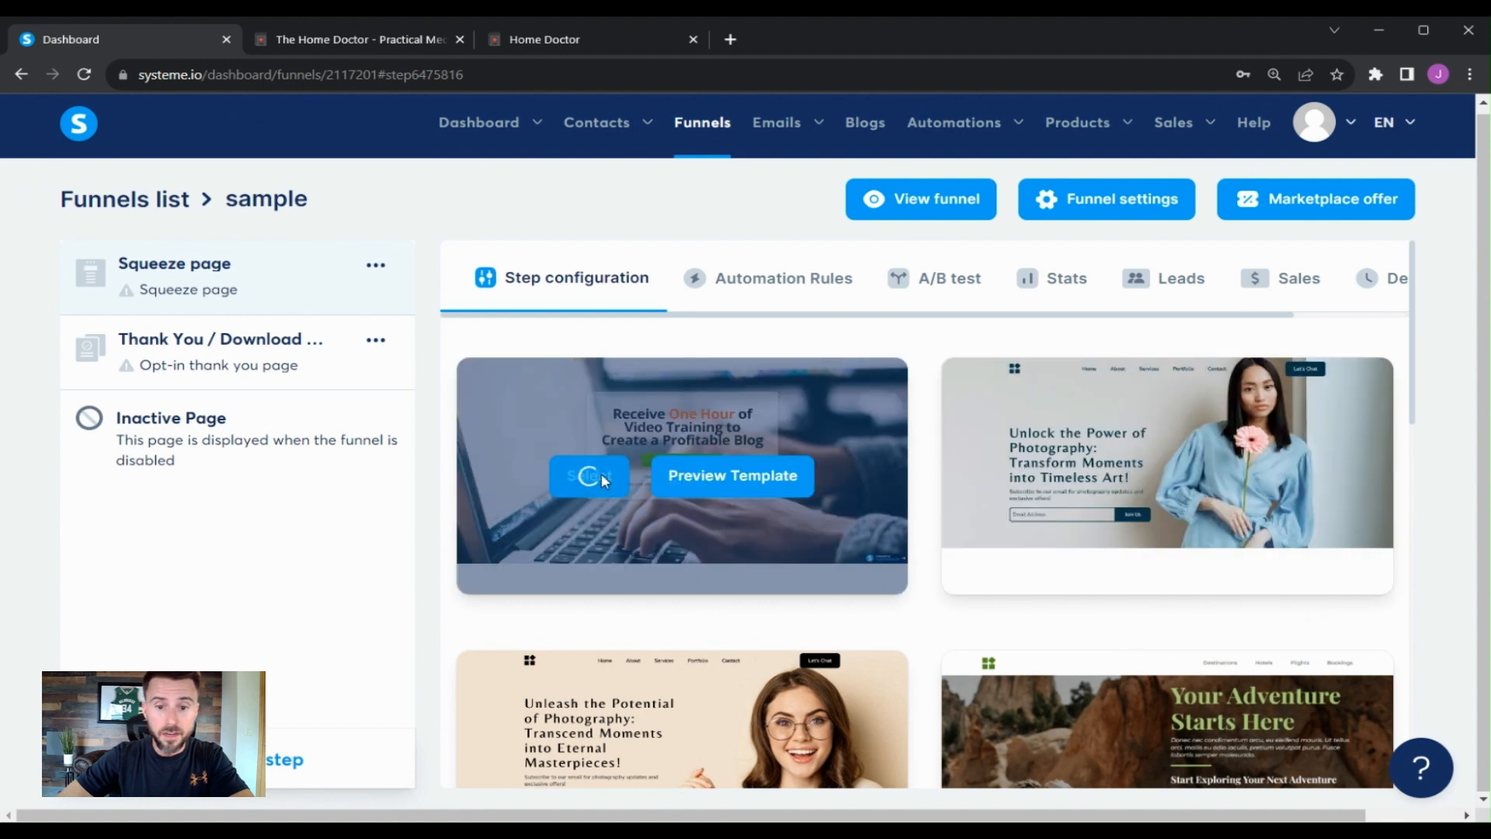
{"action": "left_click", "coordinate": [601, 474]}
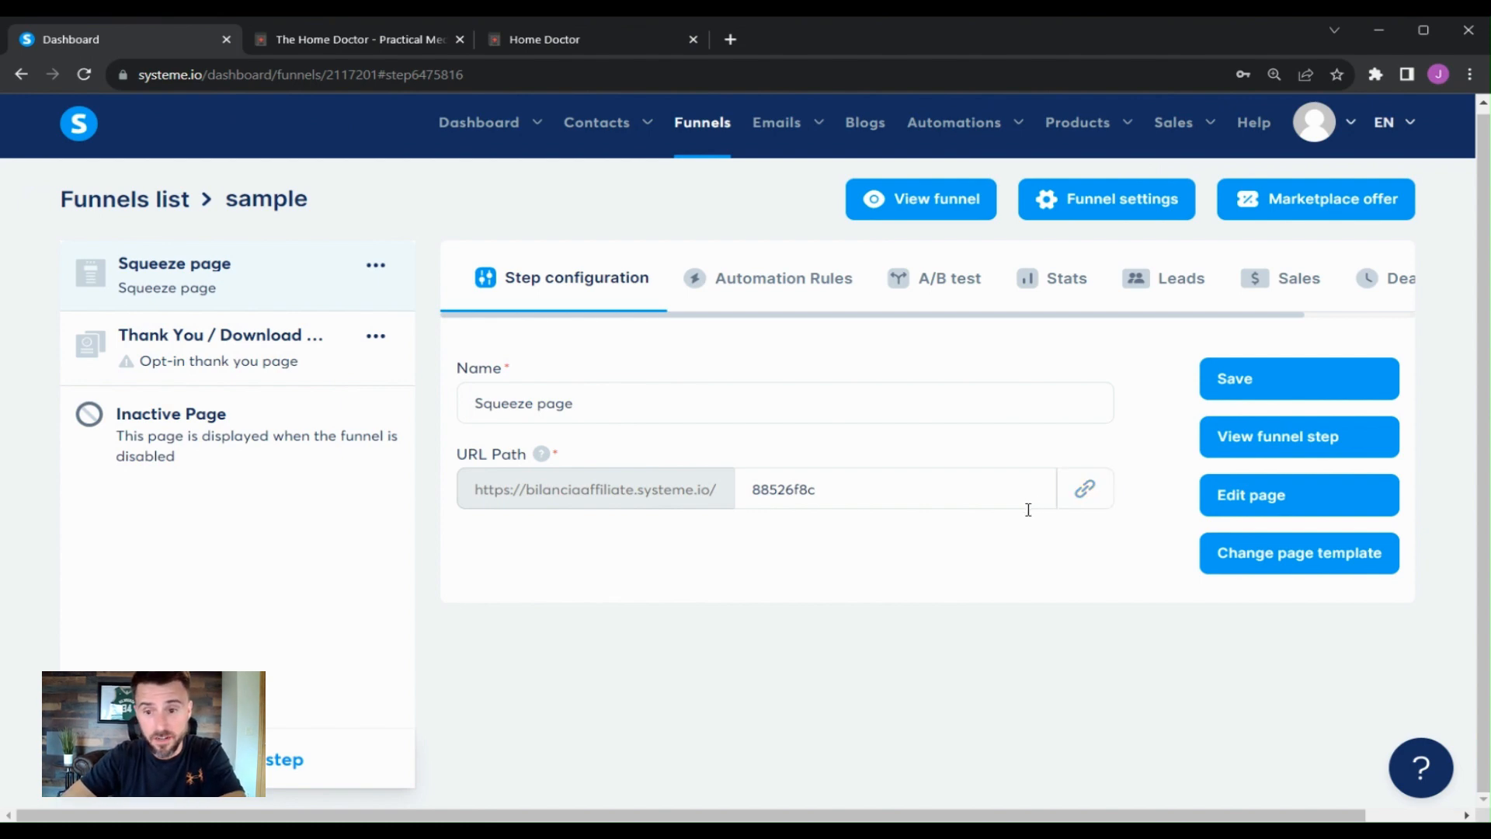
{"action": "left_click", "coordinate": [1243, 495]}
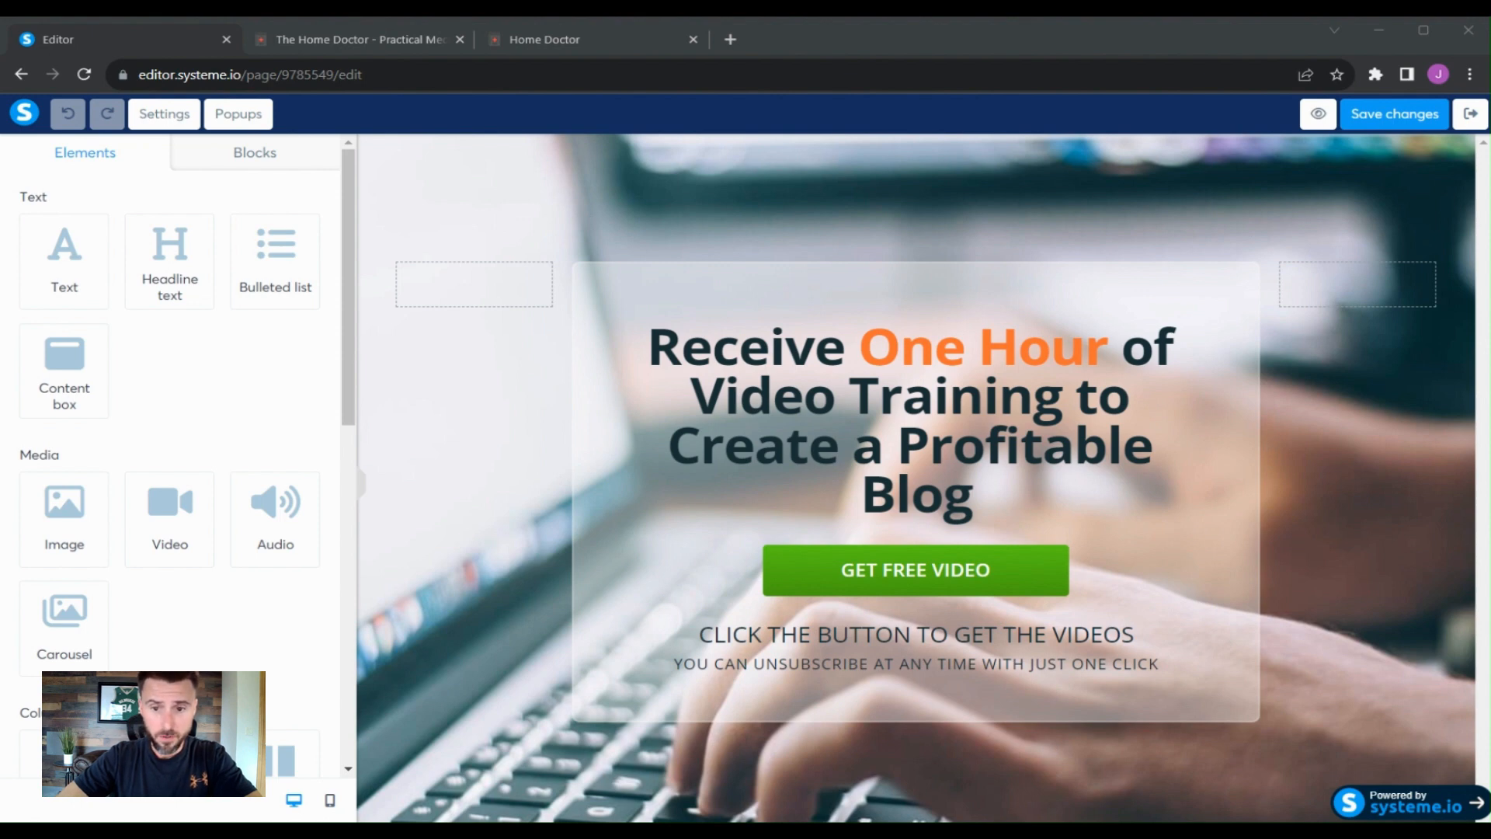
- Review the Home Doctor book sales page in the other browser tab
{"action": "left_click", "coordinate": [414, 44]}
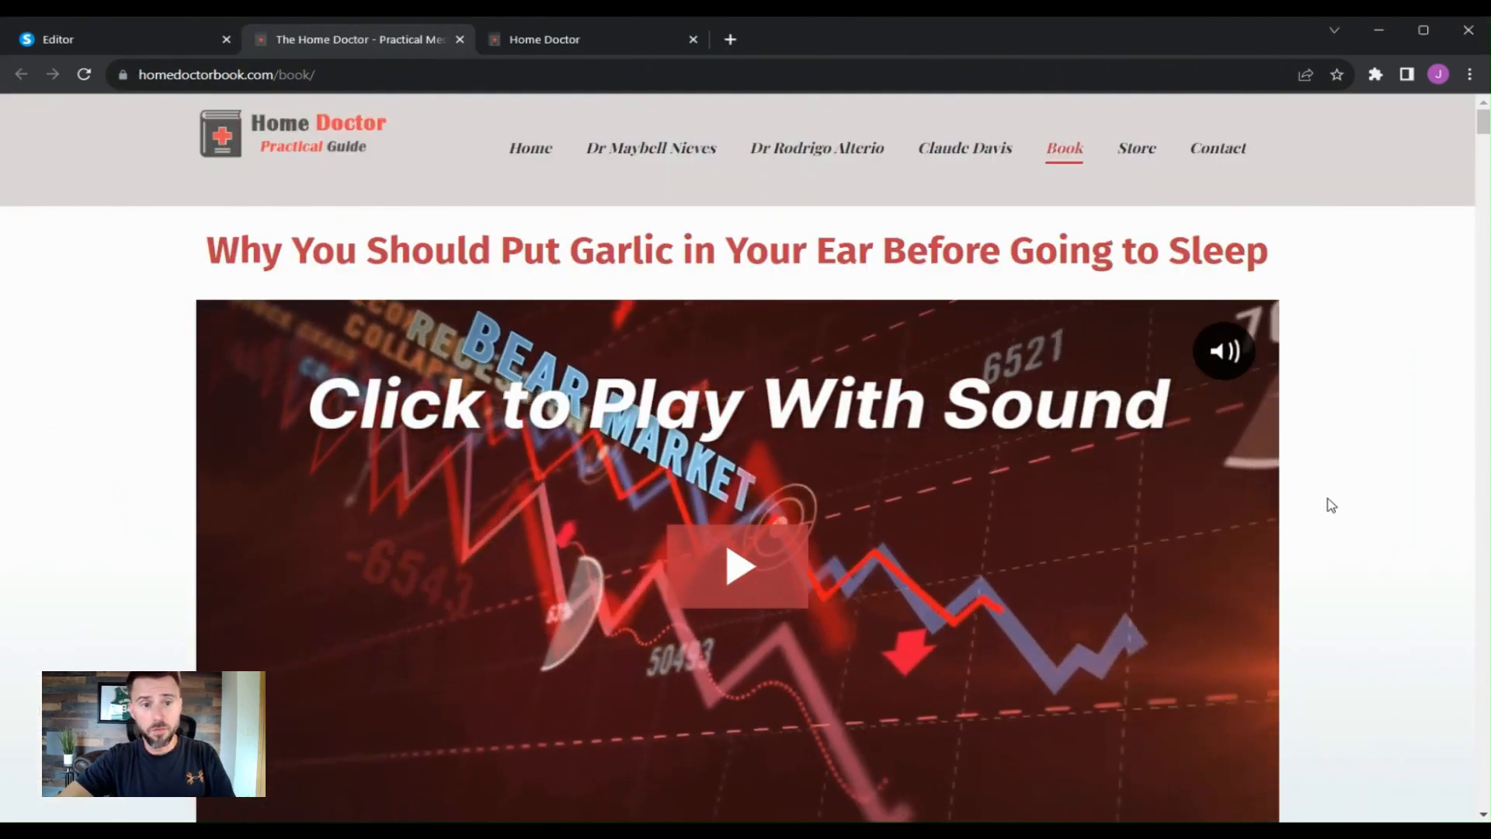
{"action": "scroll", "coordinate": [1331, 506], "scroll_direction": "down", "scroll_amount": 10}
{"action": "scroll", "coordinate": [1334, 507], "scroll_direction": "down", "scroll_amount": 1}
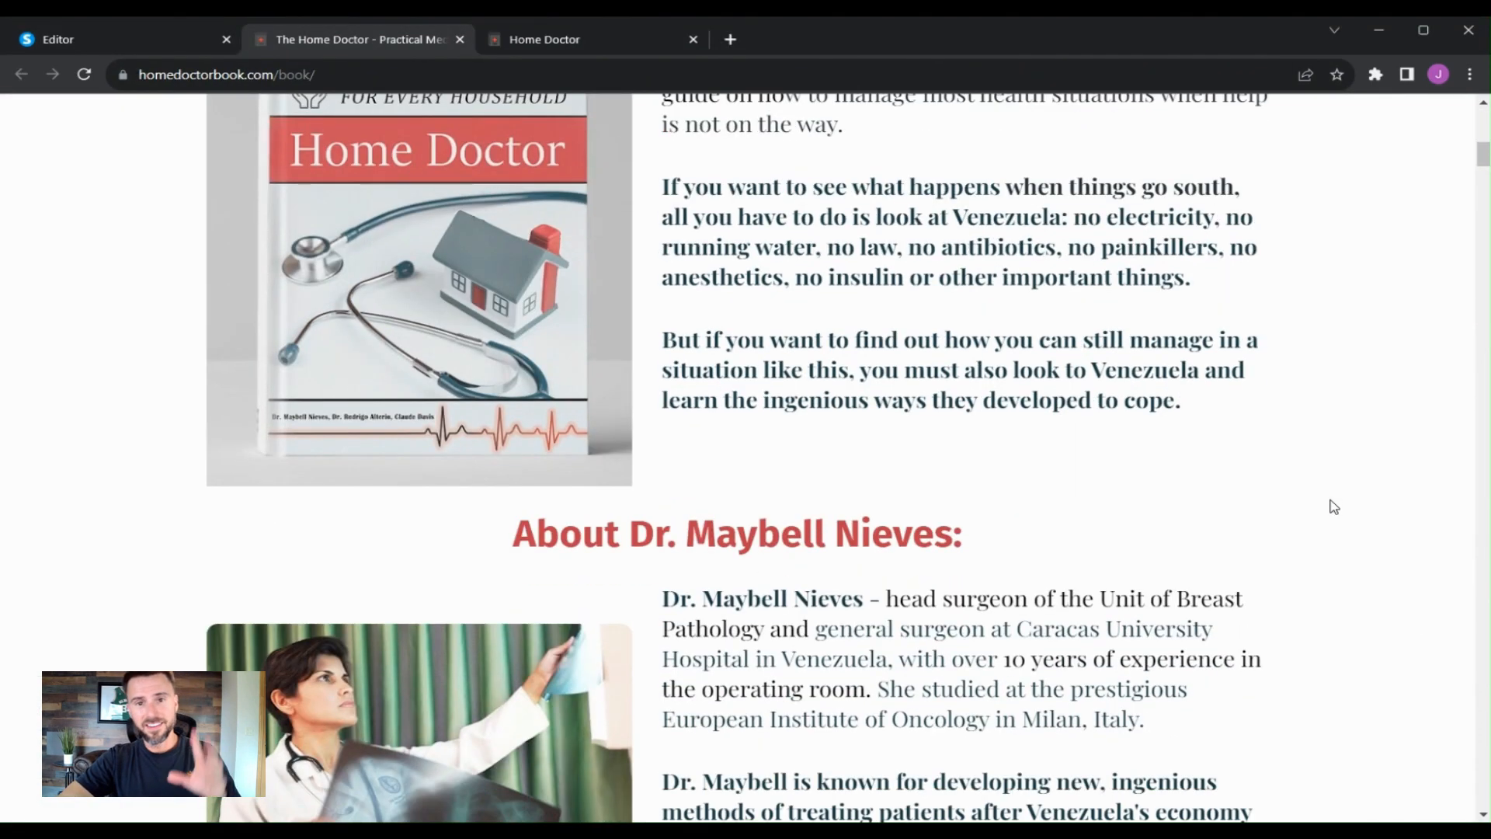
{"action": "scroll", "coordinate": [1333, 507], "scroll_direction": "down", "scroll_amount": 7}
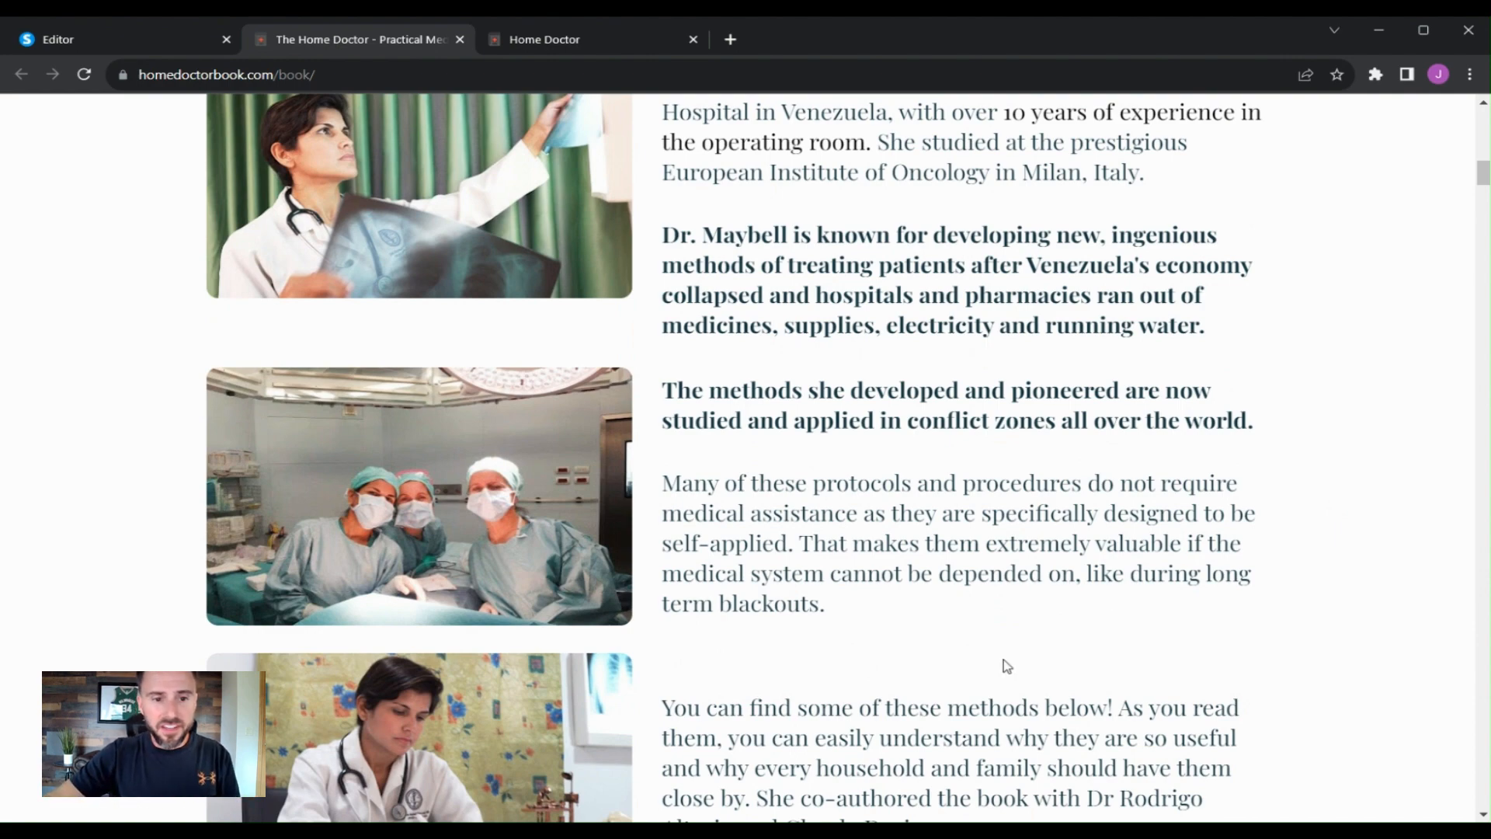
{"action": "left_click", "coordinate": [117, 39]}
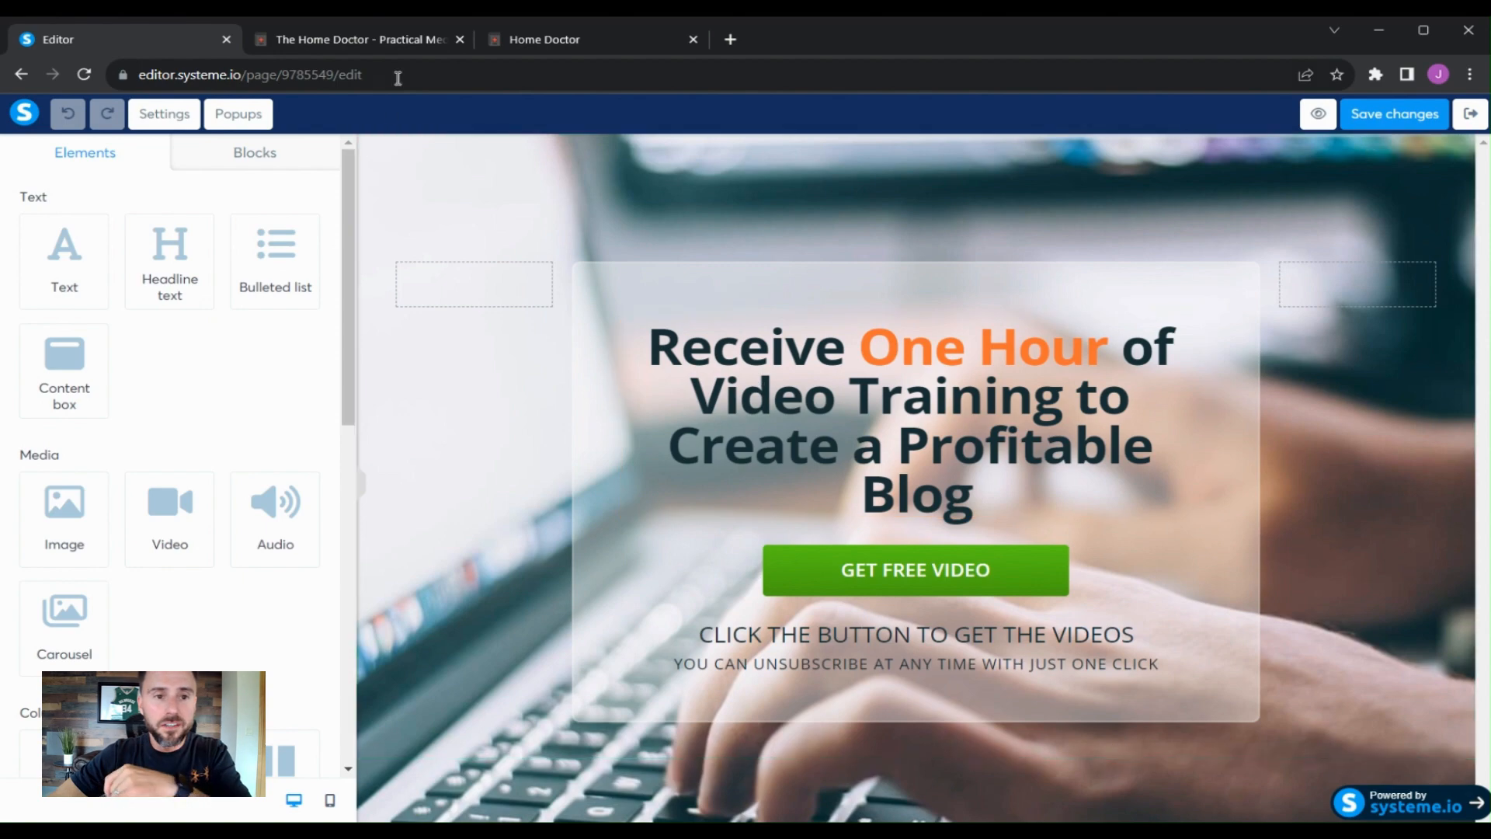
{"action": "left_click", "coordinate": [393, 45]}
{"action": "scroll", "coordinate": [1053, 545], "scroll_direction": "up", "scroll_amount": 5}
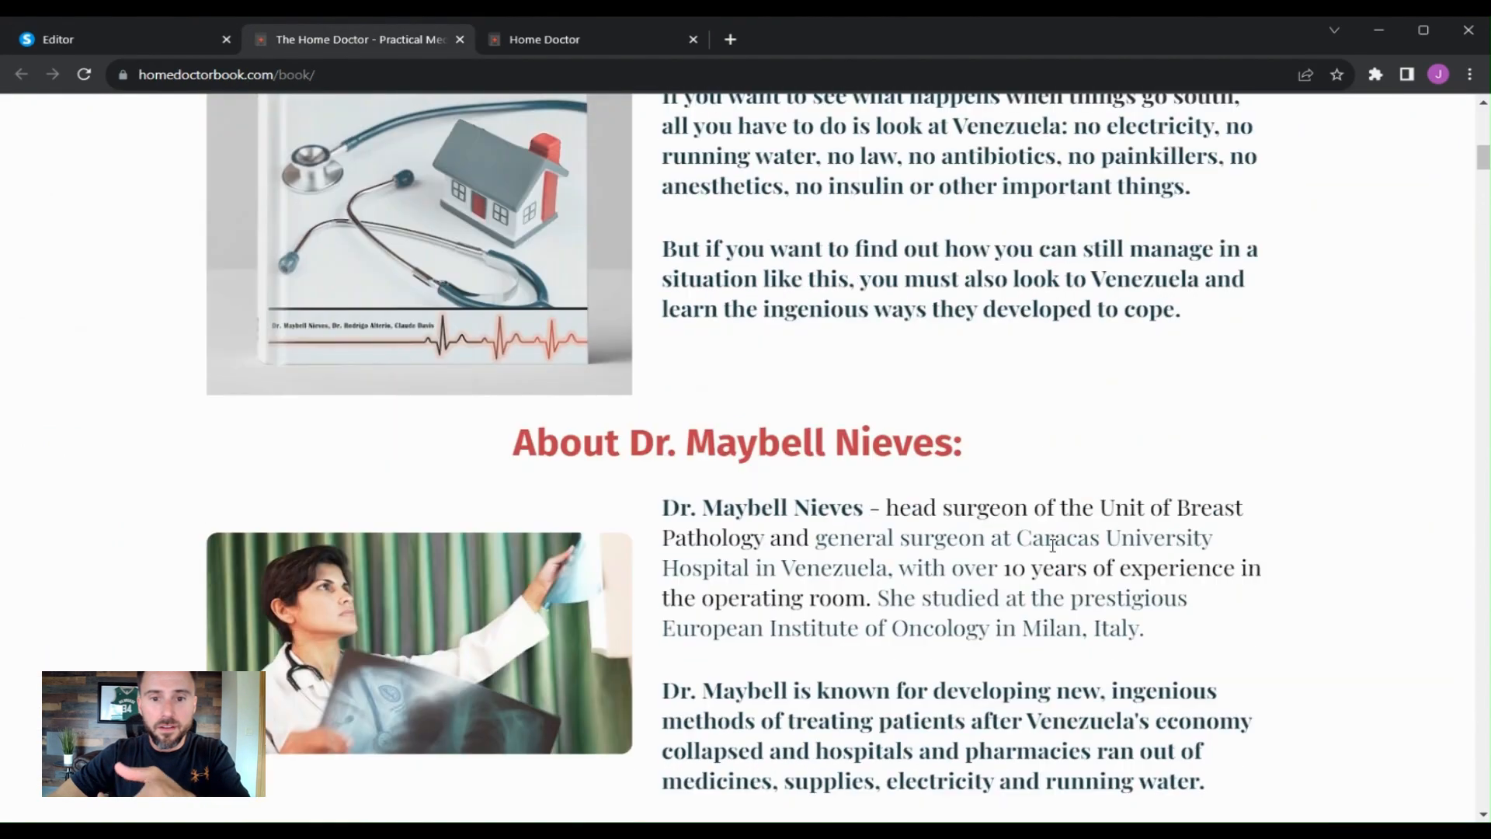
{"action": "scroll", "coordinate": [1053, 546], "scroll_direction": "up", "scroll_amount": 10}
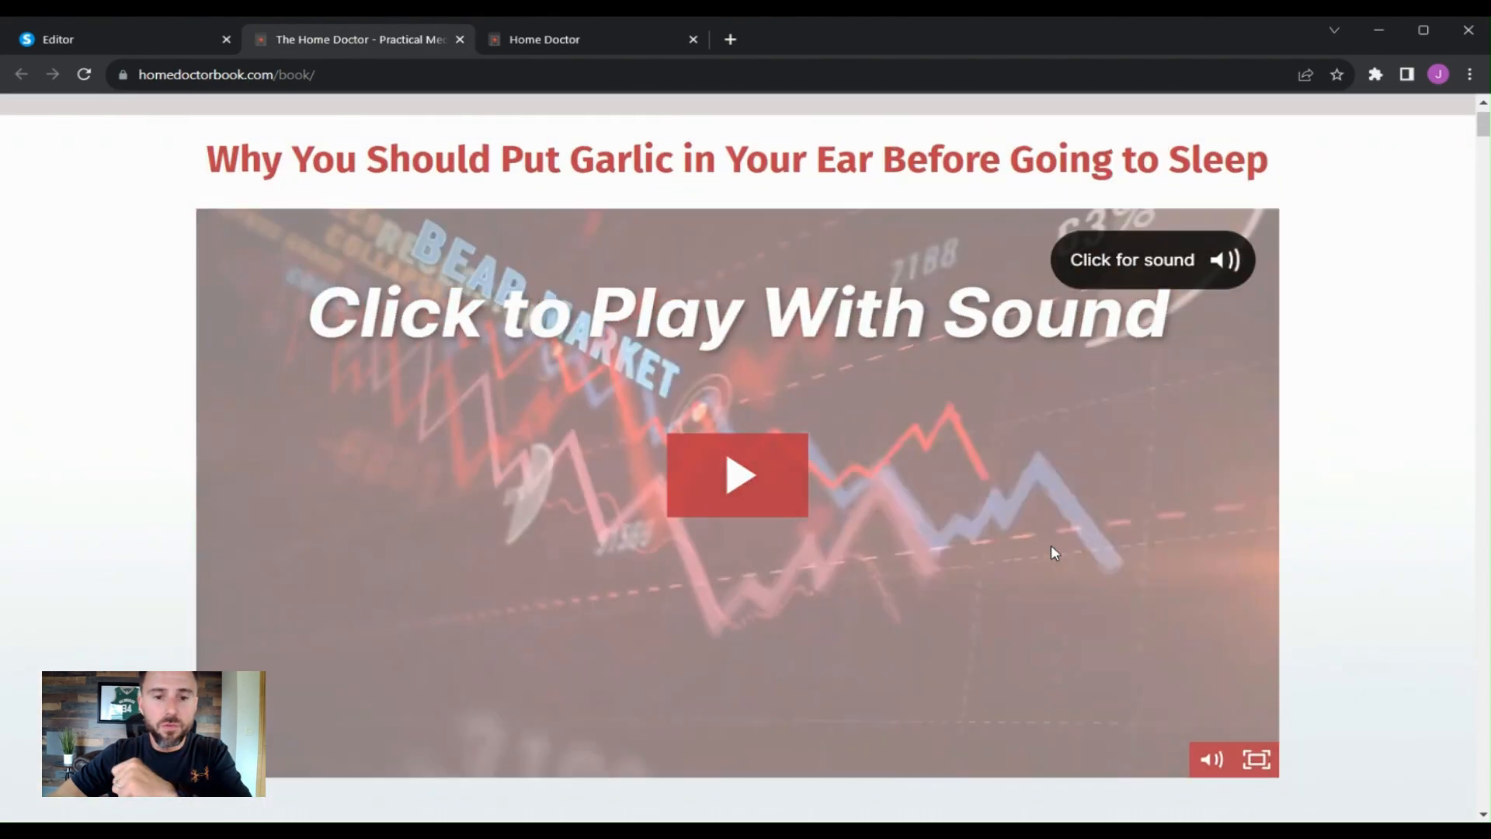
{"action": "scroll", "coordinate": [1050, 547], "scroll_direction": "down", "scroll_amount": 6}
{"action": "scroll", "coordinate": [986, 597], "scroll_direction": "down", "scroll_amount": 4}
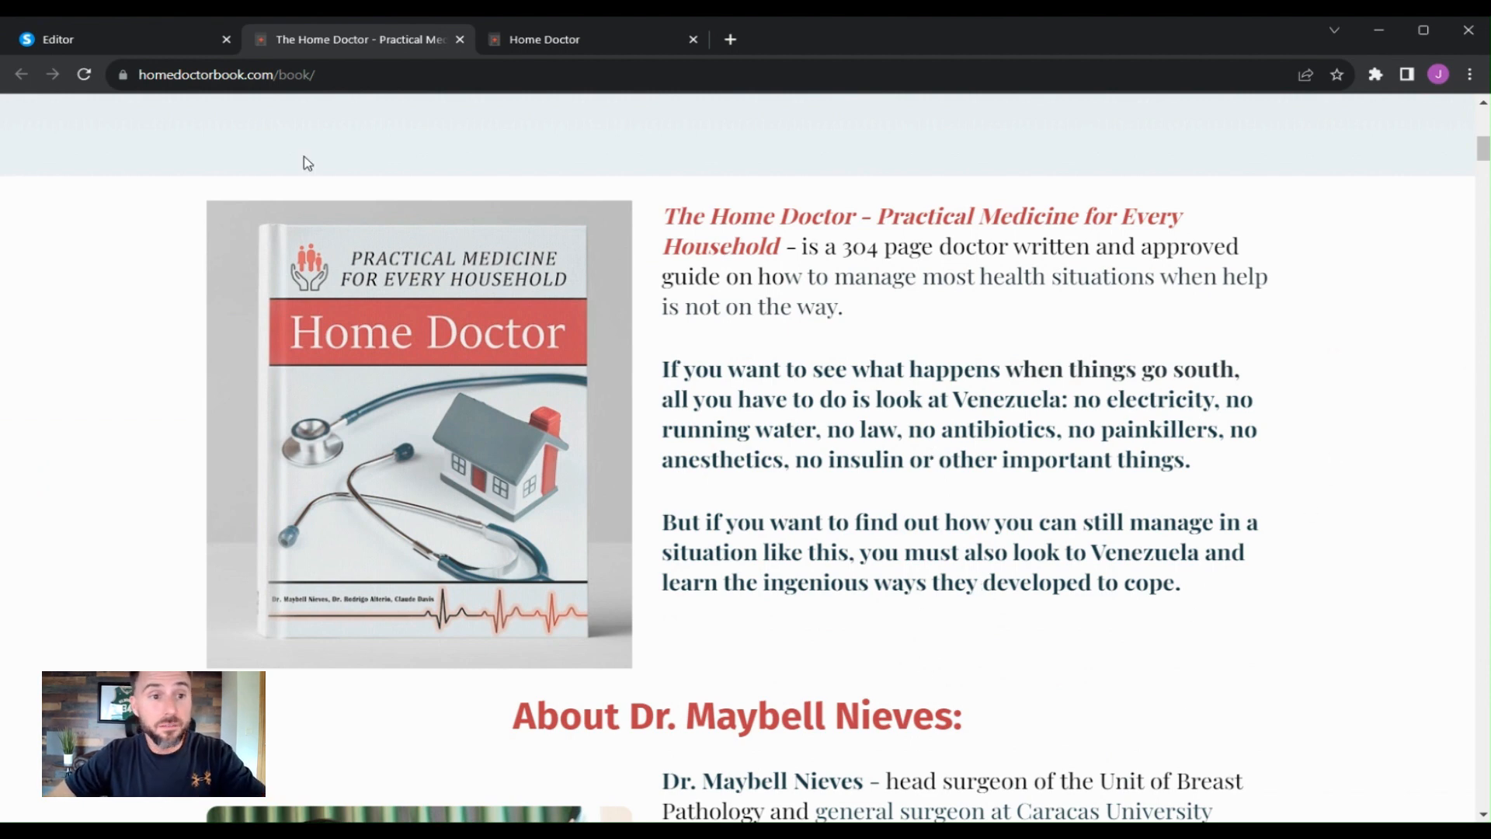
{"action": "left_click", "coordinate": [185, 42]}
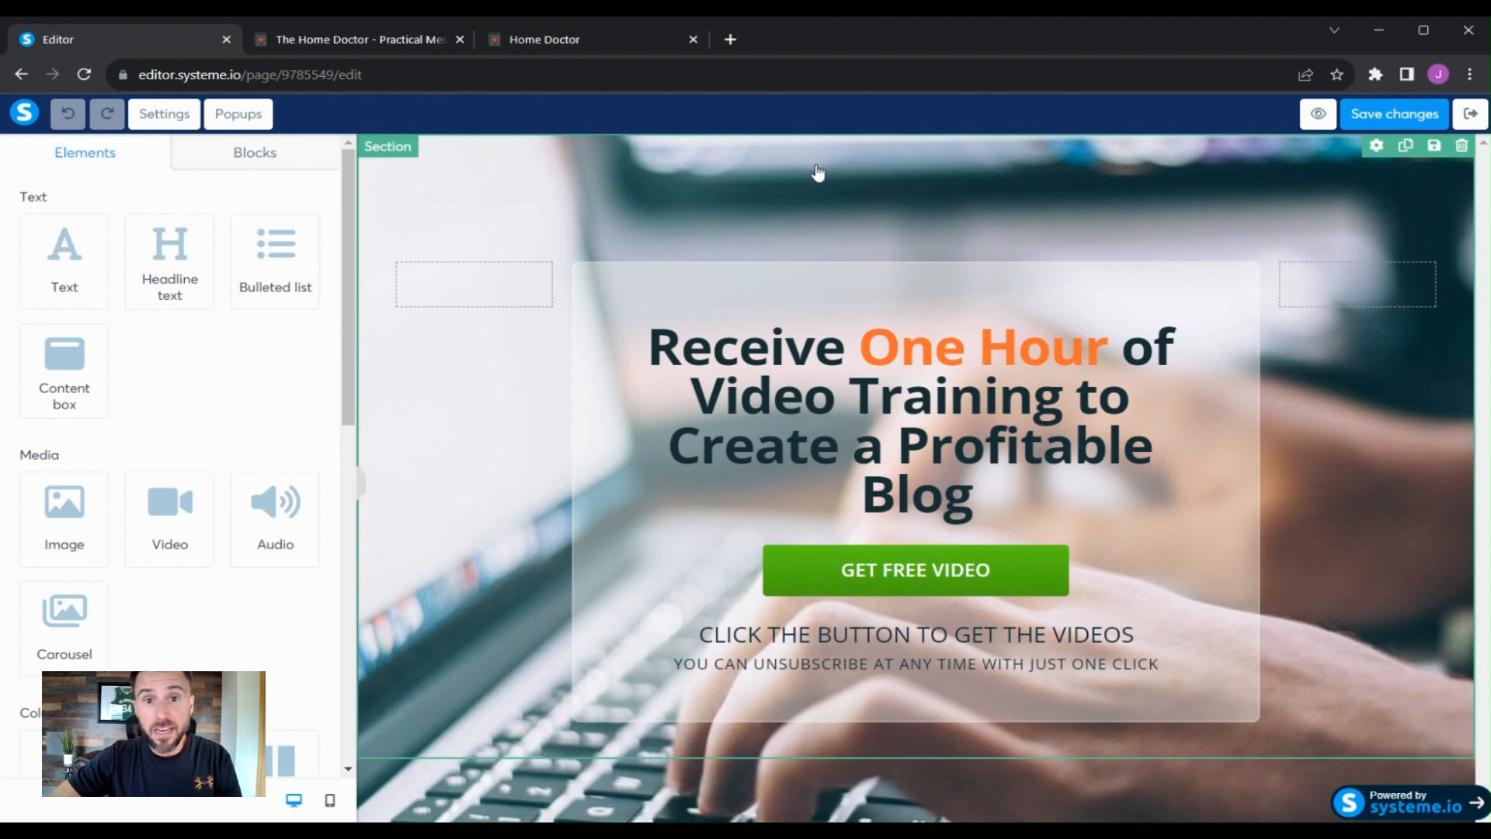
- Open pexels.com in a new browser tab
{"action": "left_click", "coordinate": [730, 39]}
{"action": "left_click", "coordinate": [710, 396]}
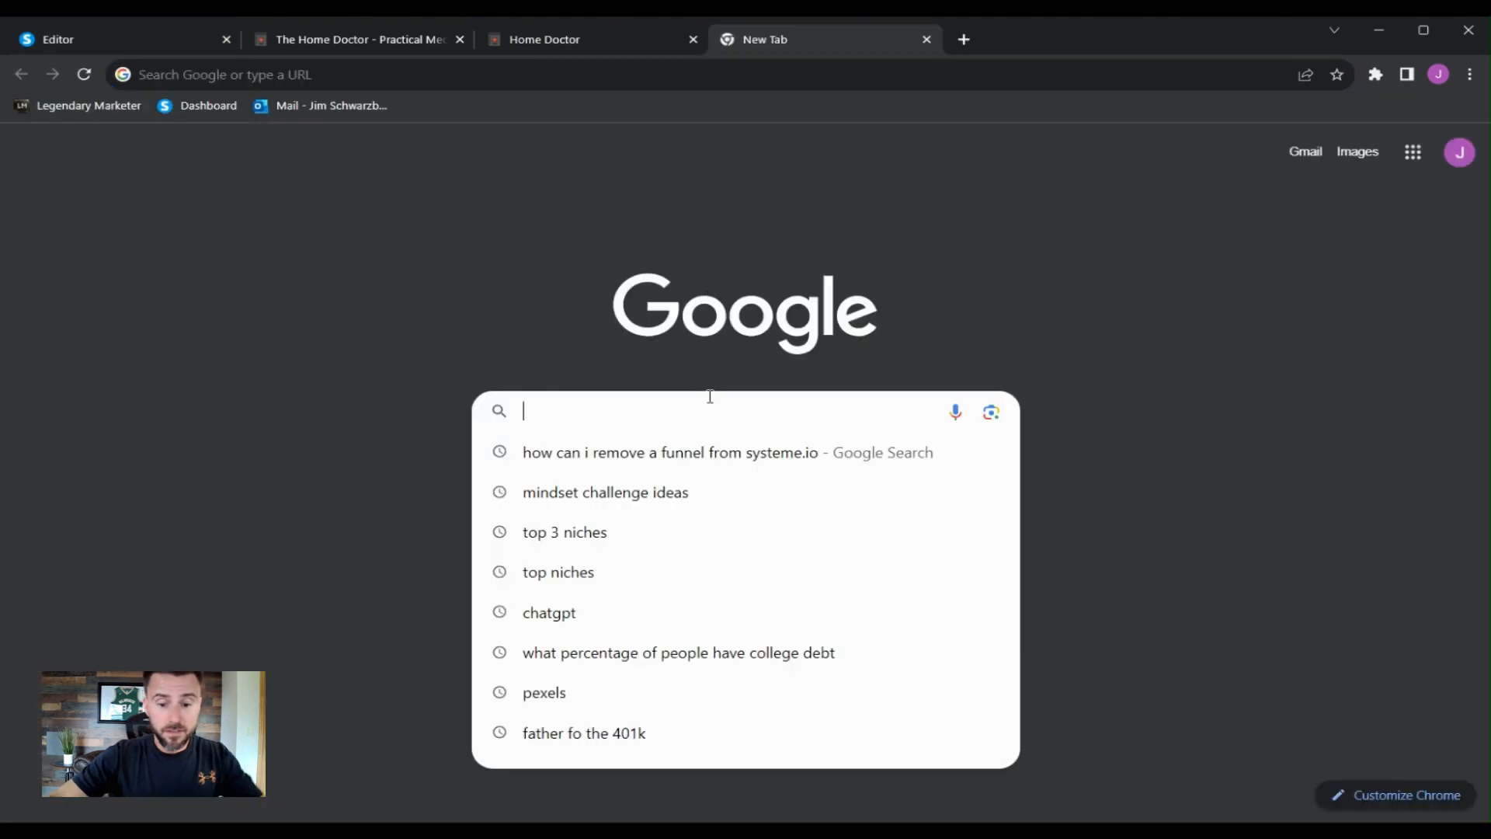
{"action": "type", "text": "pexels.com"}
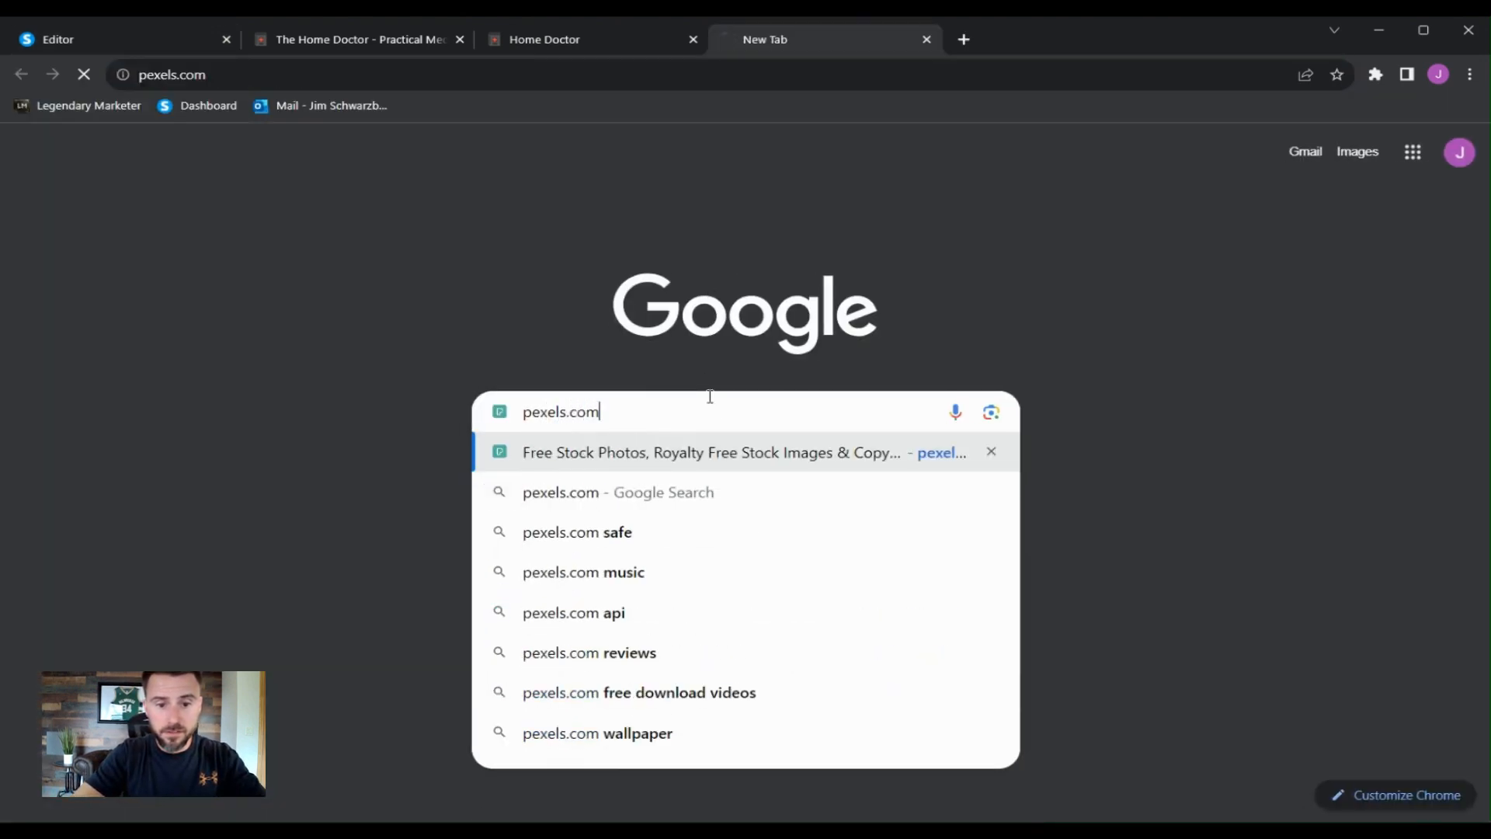
{"action": "key", "text": "Return"}
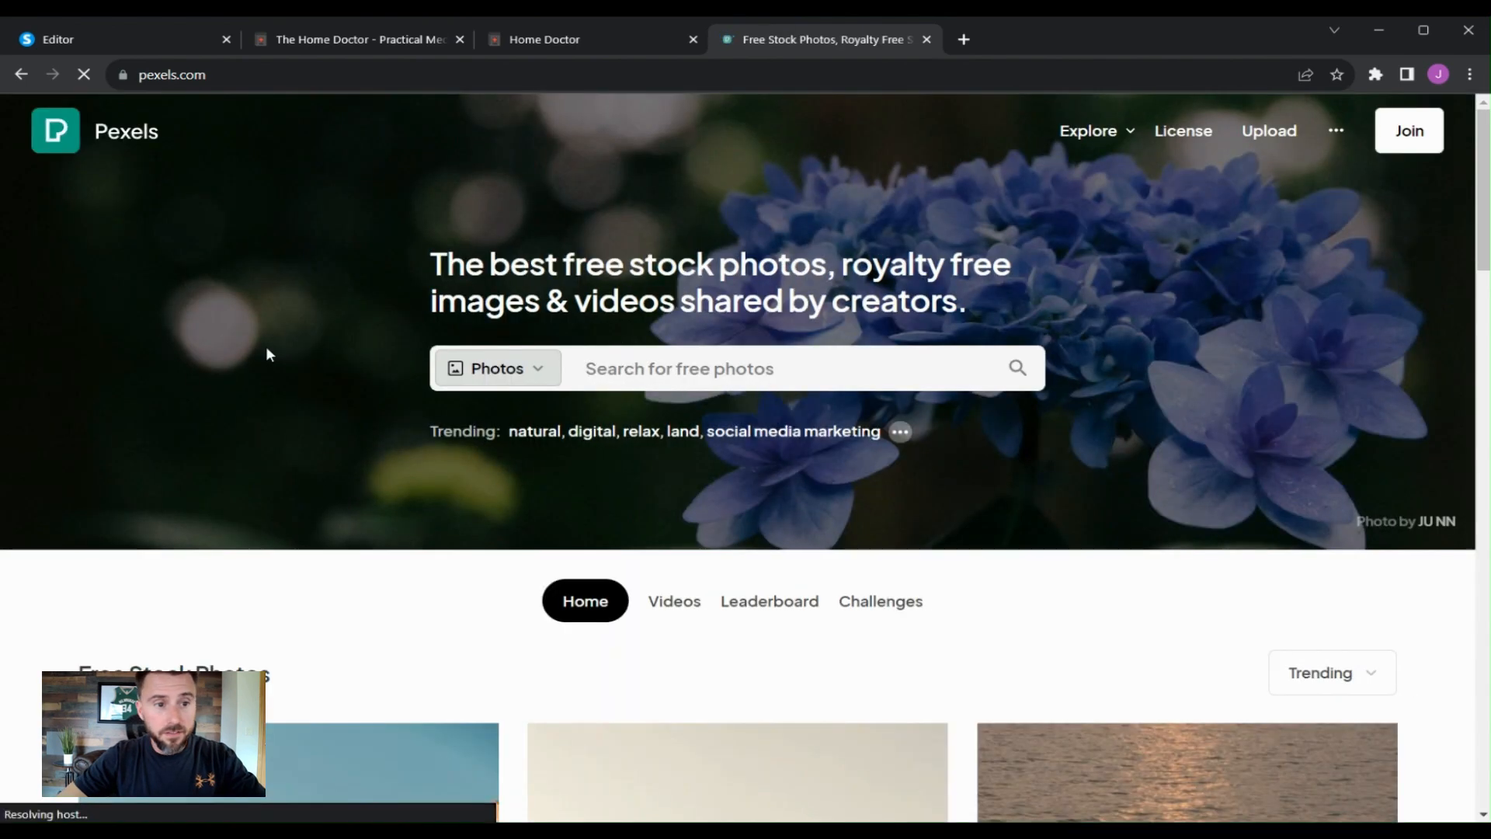
- Dismiss the Google sign-in prompt and browse the free stock photos on Pexels
{"action": "scroll", "coordinate": [424, 382], "scroll_direction": "down", "scroll_amount": 3}
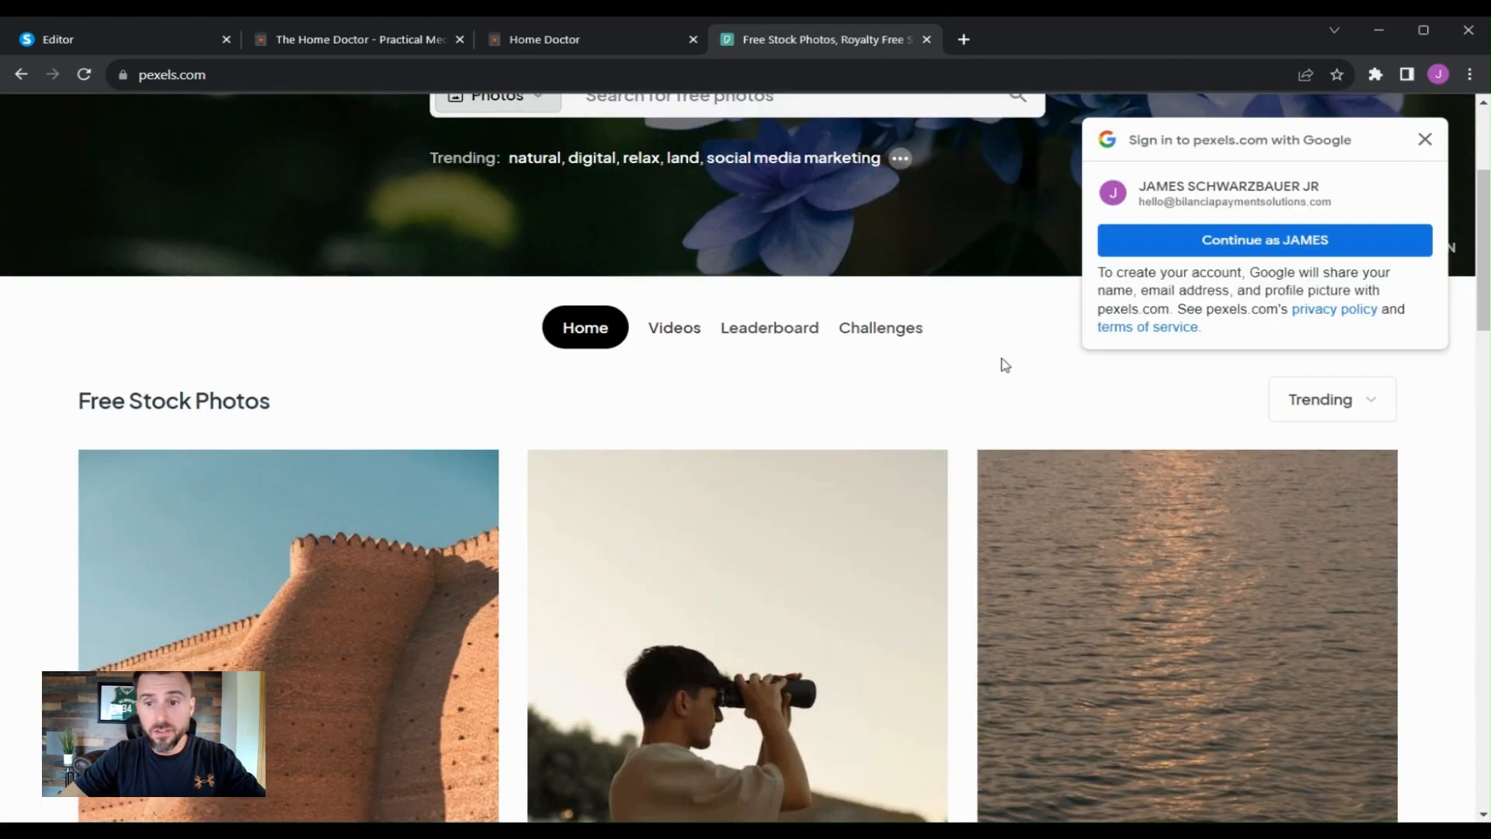
{"action": "scroll", "coordinate": [1002, 362], "scroll_direction": "up", "scroll_amount": 3}
{"action": "left_click", "coordinate": [1426, 141]}
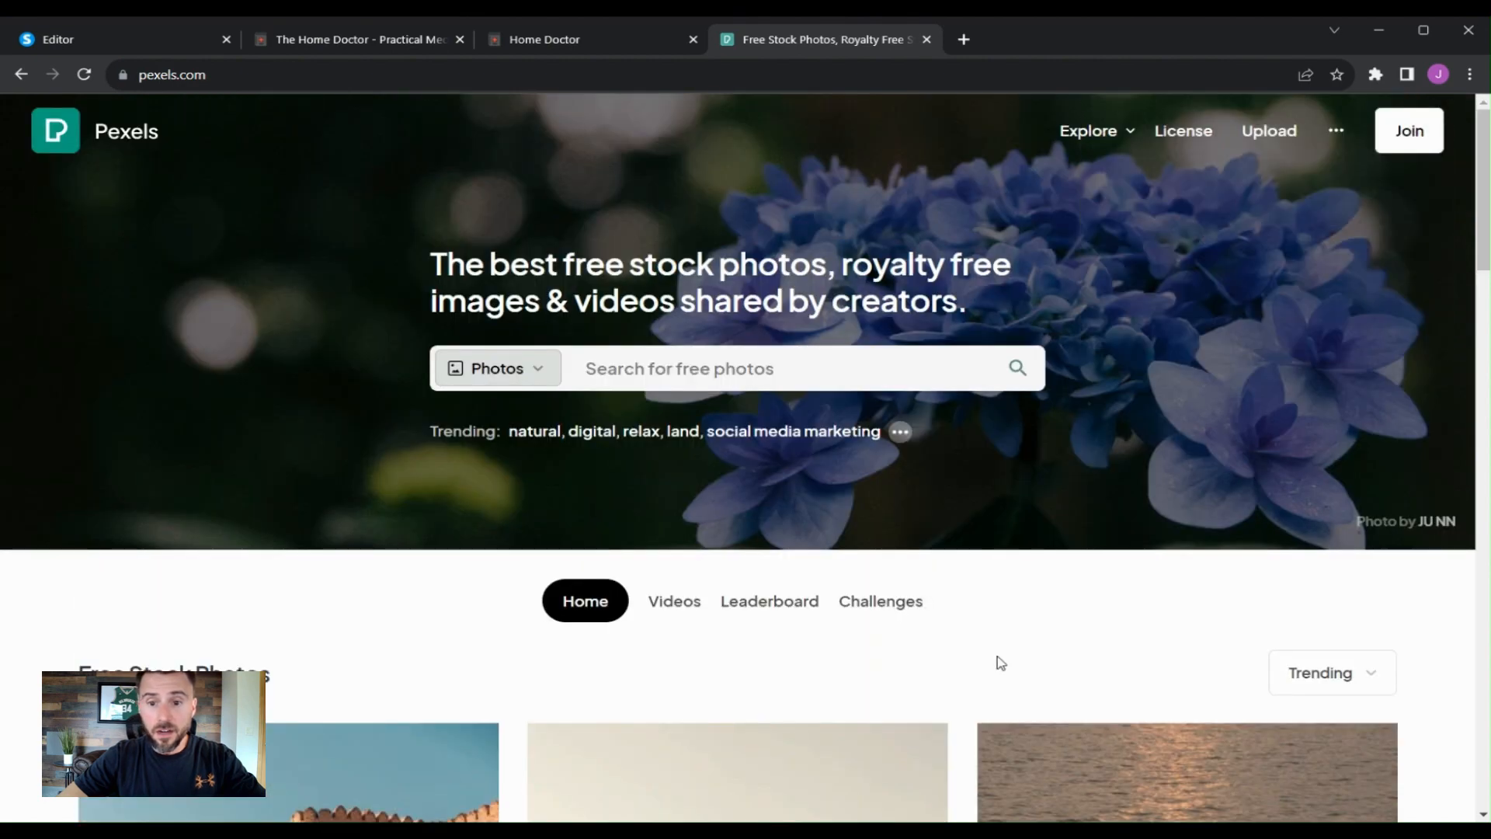
{"action": "scroll", "coordinate": [1194, 466], "scroll_direction": "down", "scroll_amount": 10}
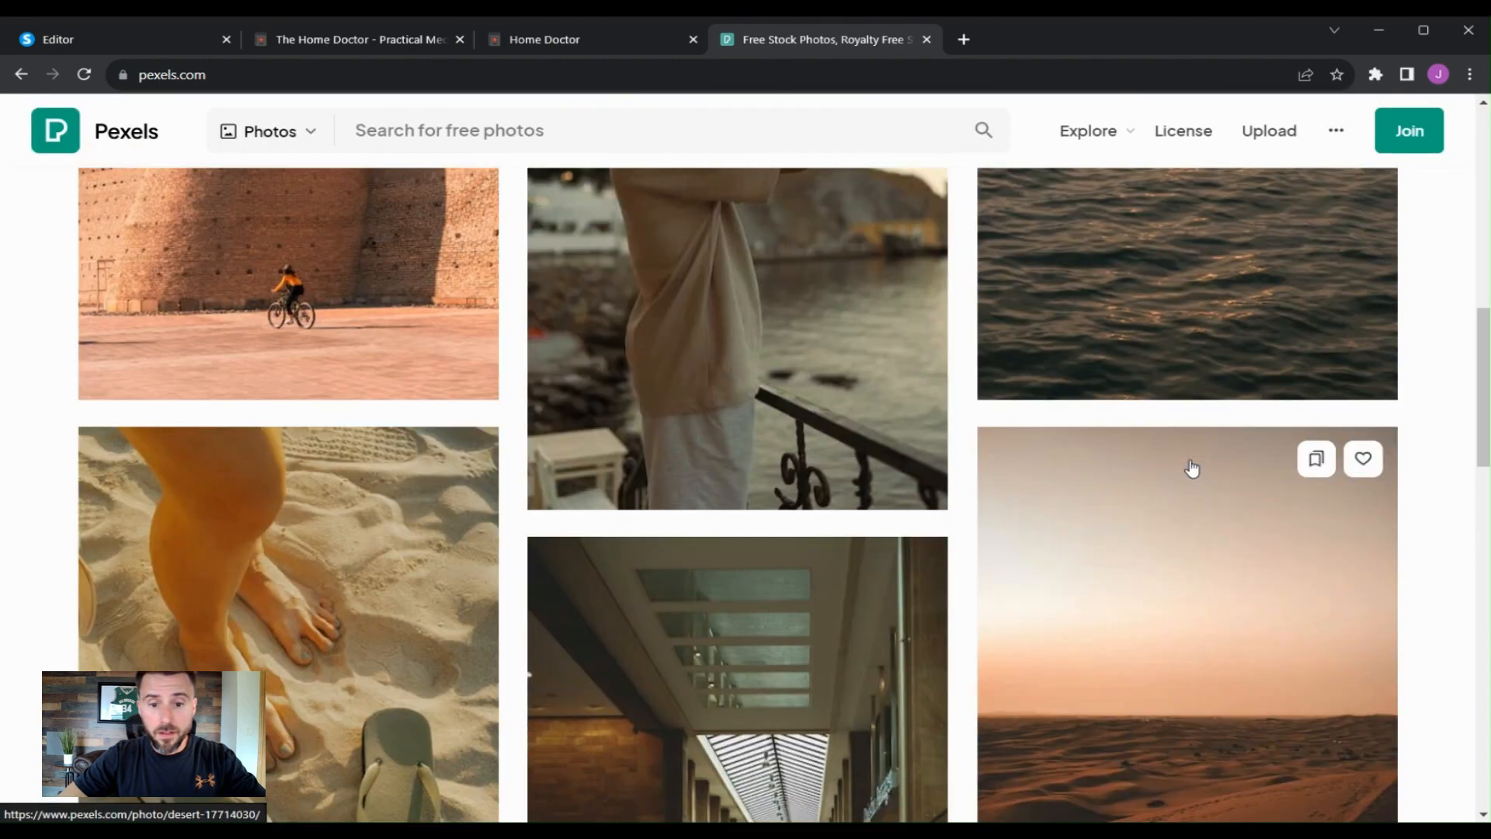
{"action": "scroll", "coordinate": [1077, 509], "scroll_direction": "up", "scroll_amount": 5}
{"action": "scroll", "coordinate": [1078, 509], "scroll_direction": "up", "scroll_amount": 5}
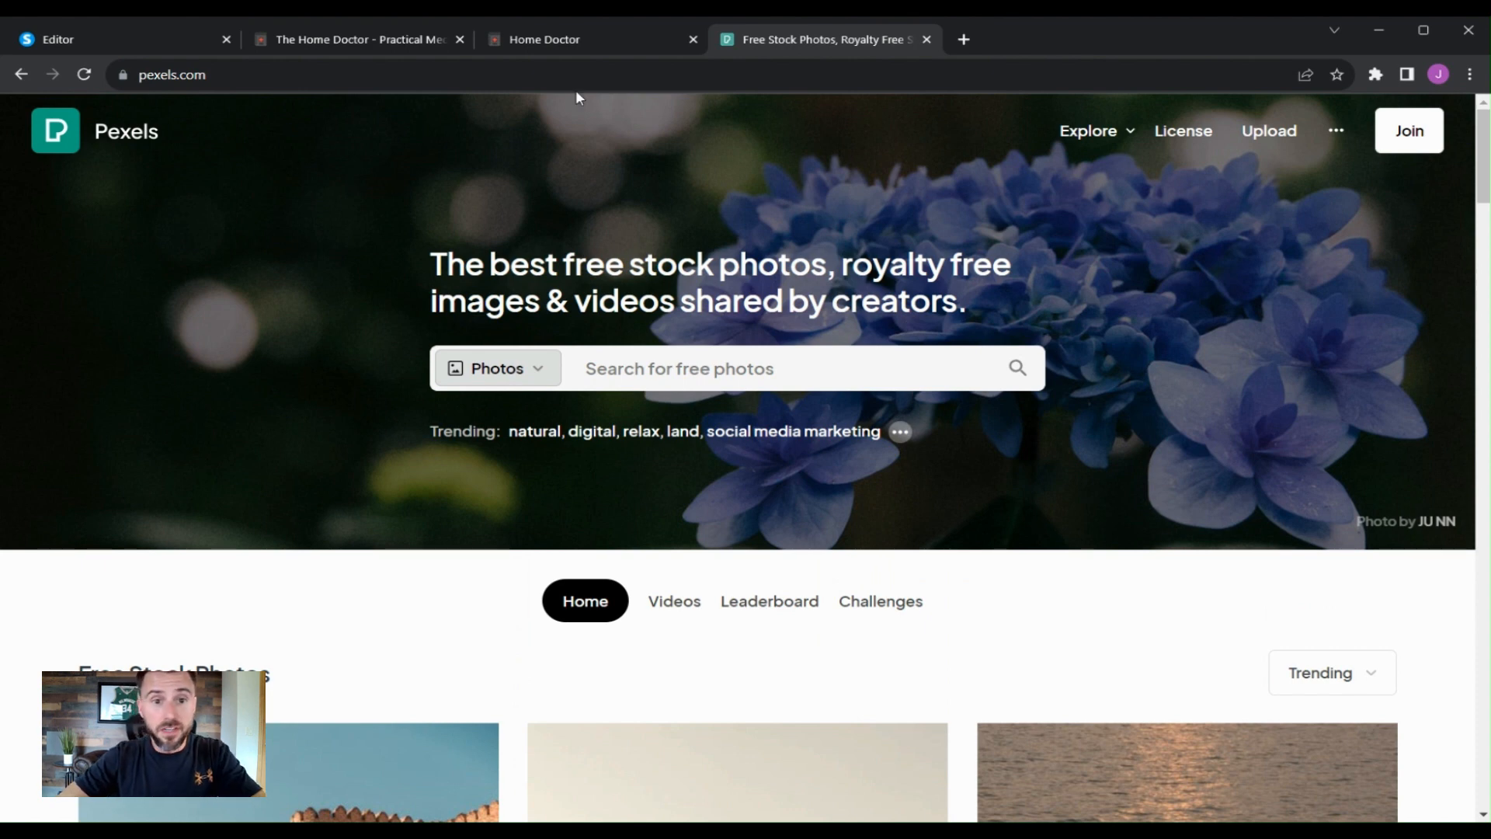
- Set the squeeze page section's background image to the Pexels mortar-and-herbs photo from your uploaded images
{"action": "left_click", "coordinate": [160, 43]}
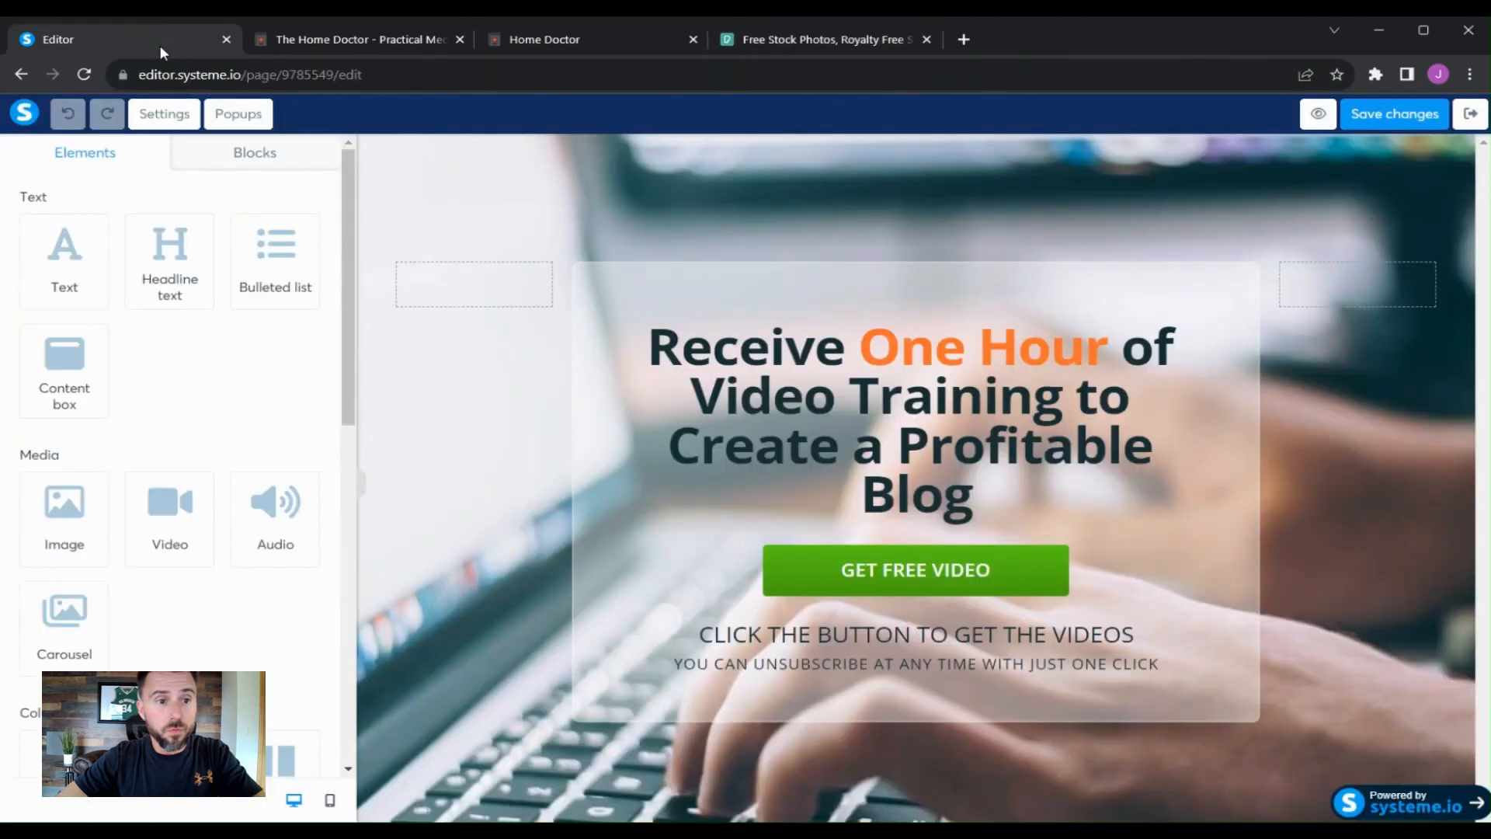
{"action": "left_click", "coordinate": [390, 212]}
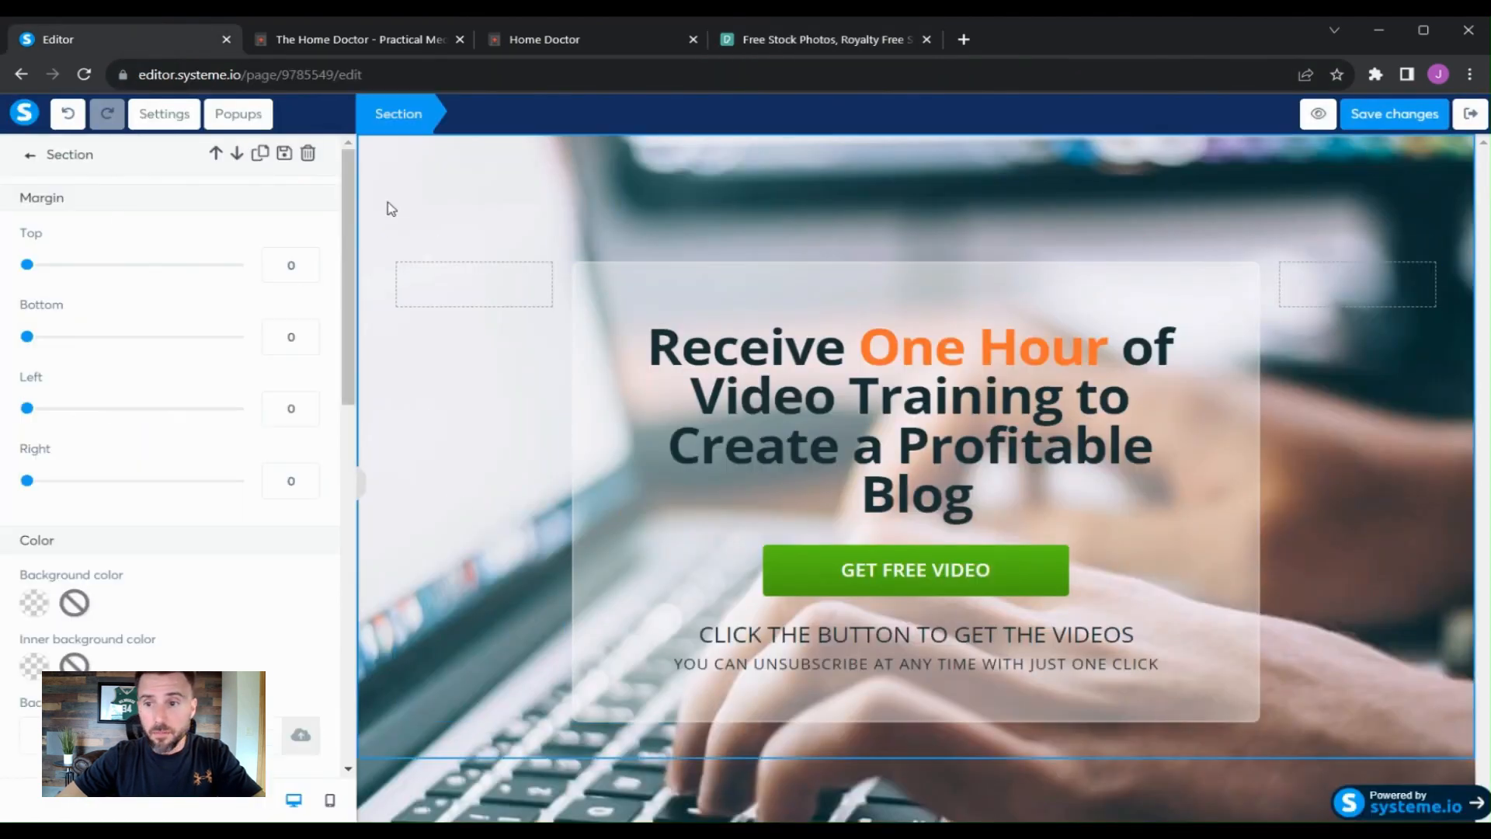
{"action": "left_click", "coordinate": [1410, 492]}
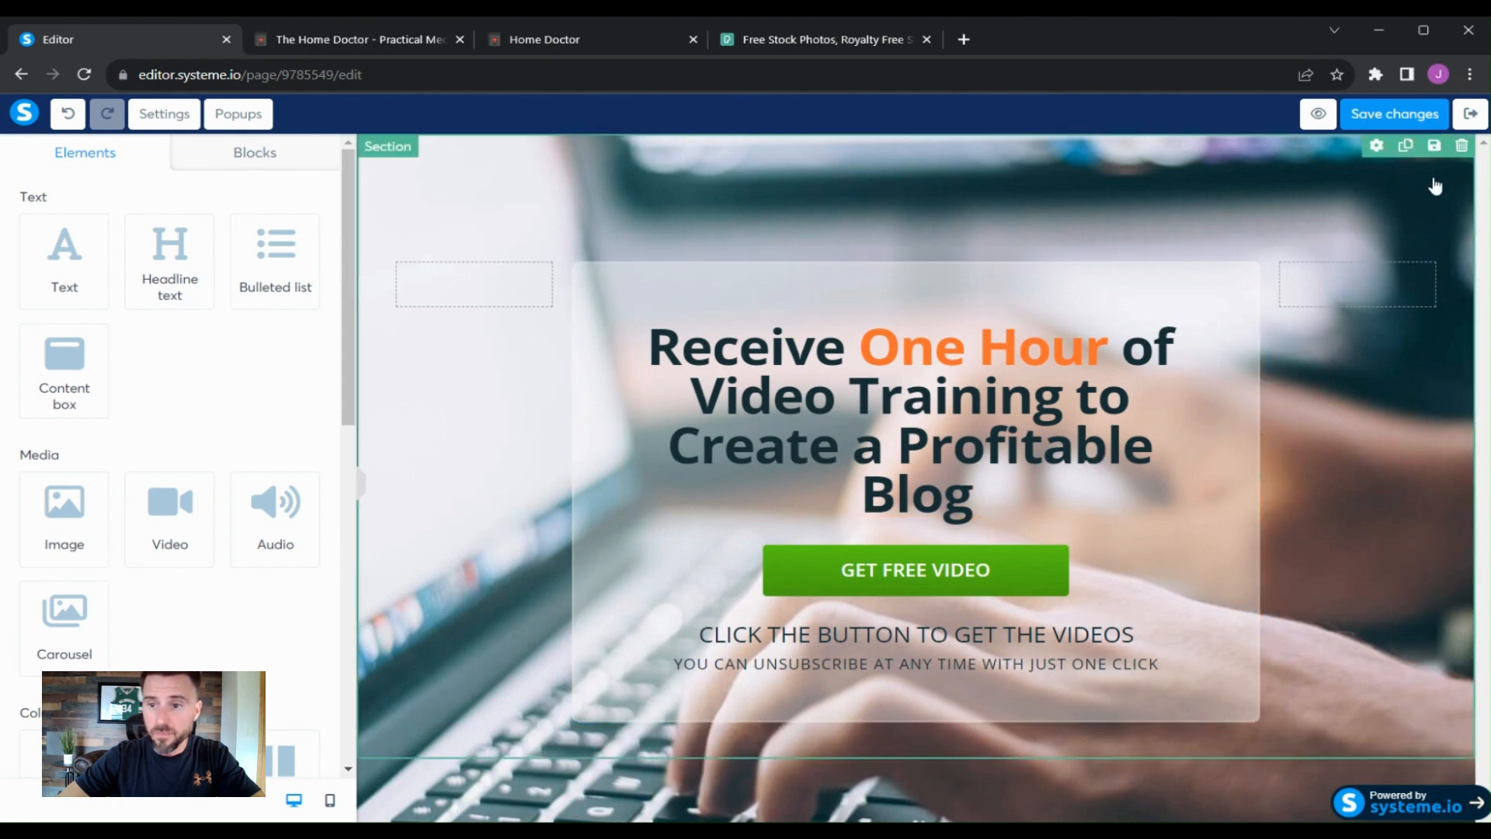
{"action": "left_click", "coordinate": [1375, 147]}
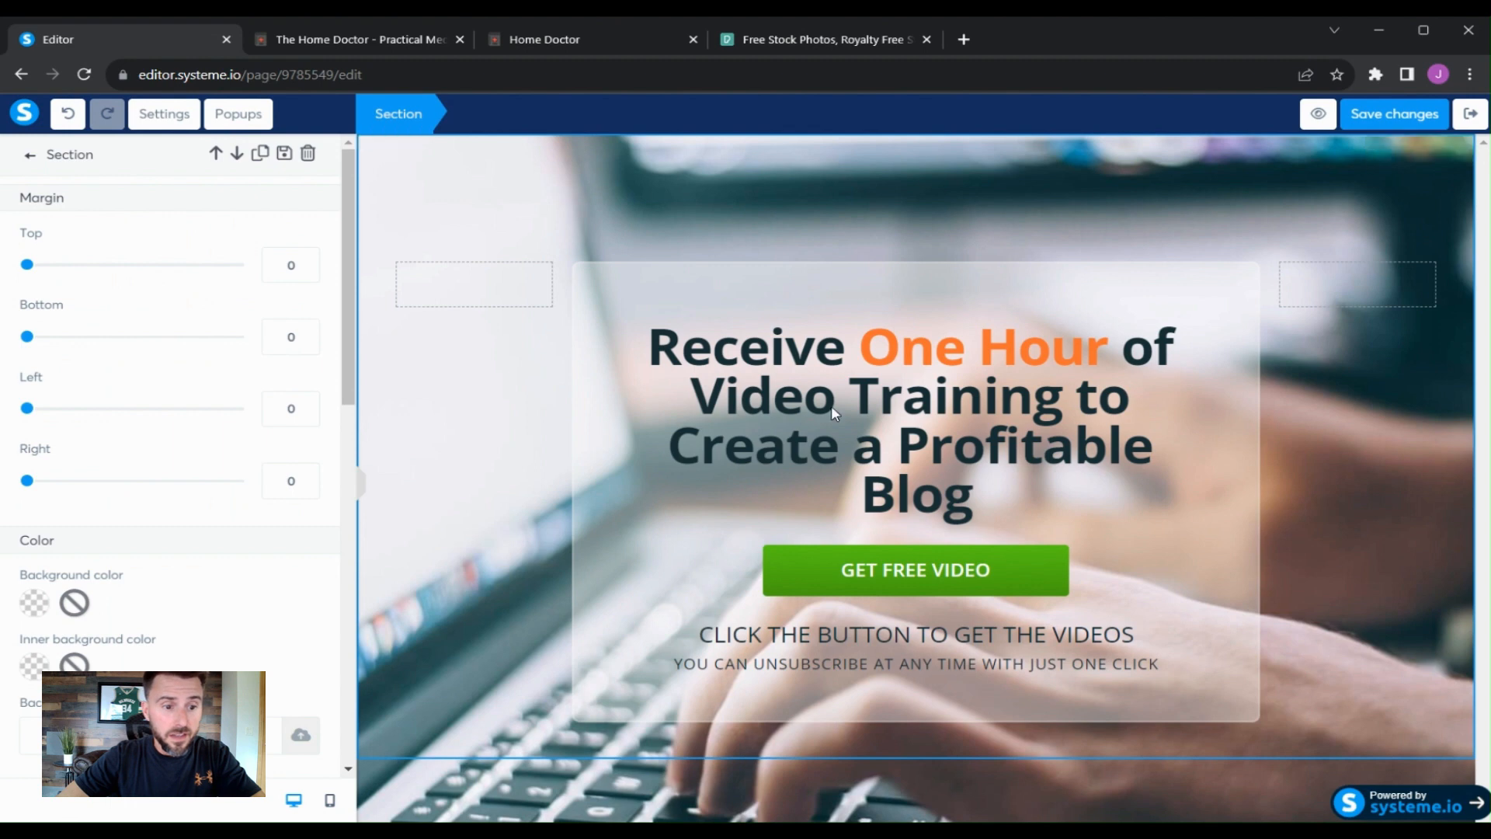
{"action": "scroll", "coordinate": [303, 474], "scroll_direction": "down", "scroll_amount": 2}
{"action": "scroll", "coordinate": [310, 456], "scroll_direction": "down", "scroll_amount": 1}
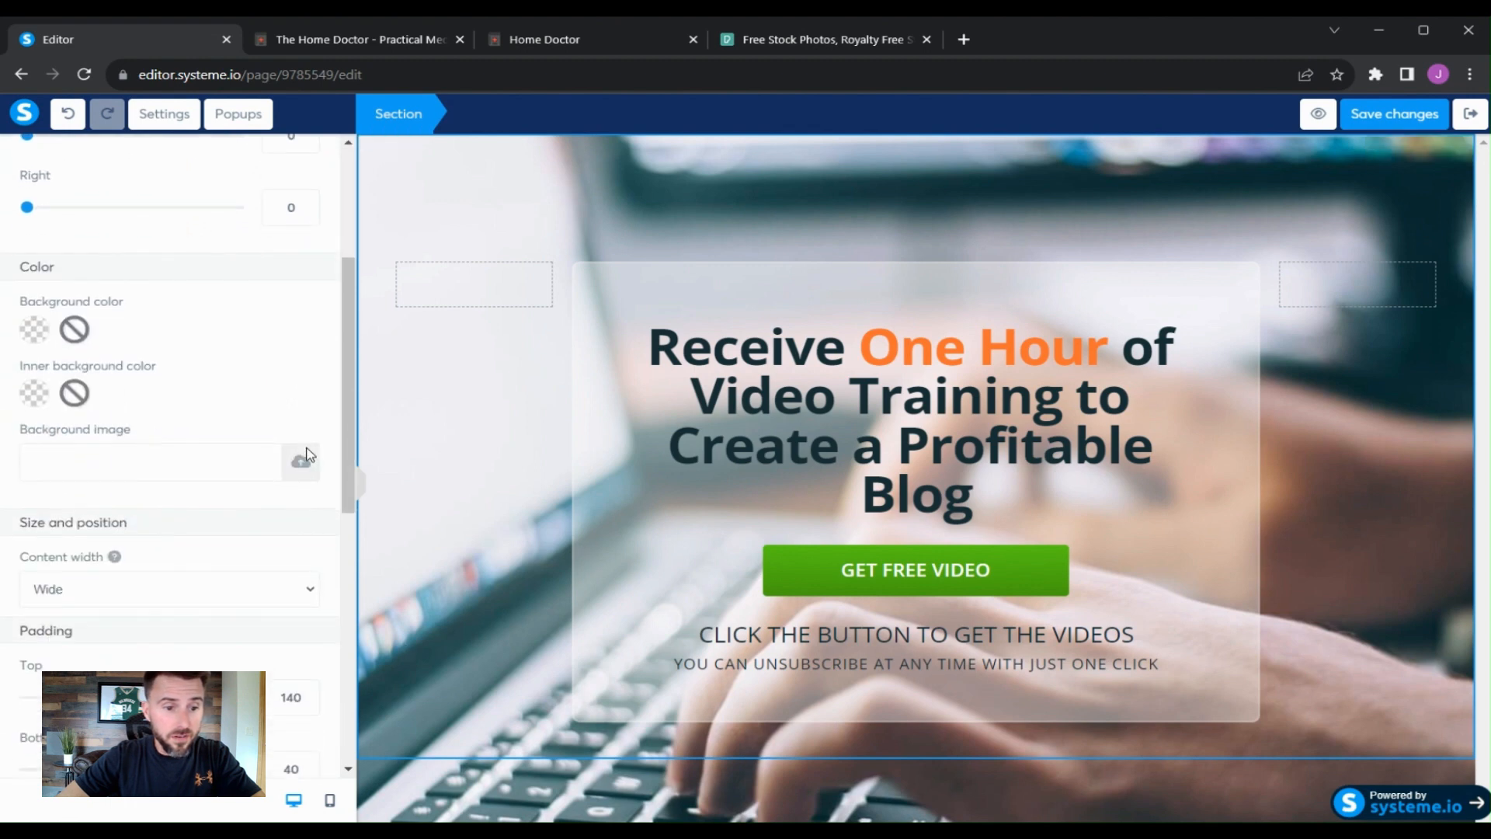
{"action": "scroll", "coordinate": [315, 371], "scroll_direction": "down", "scroll_amount": 2}
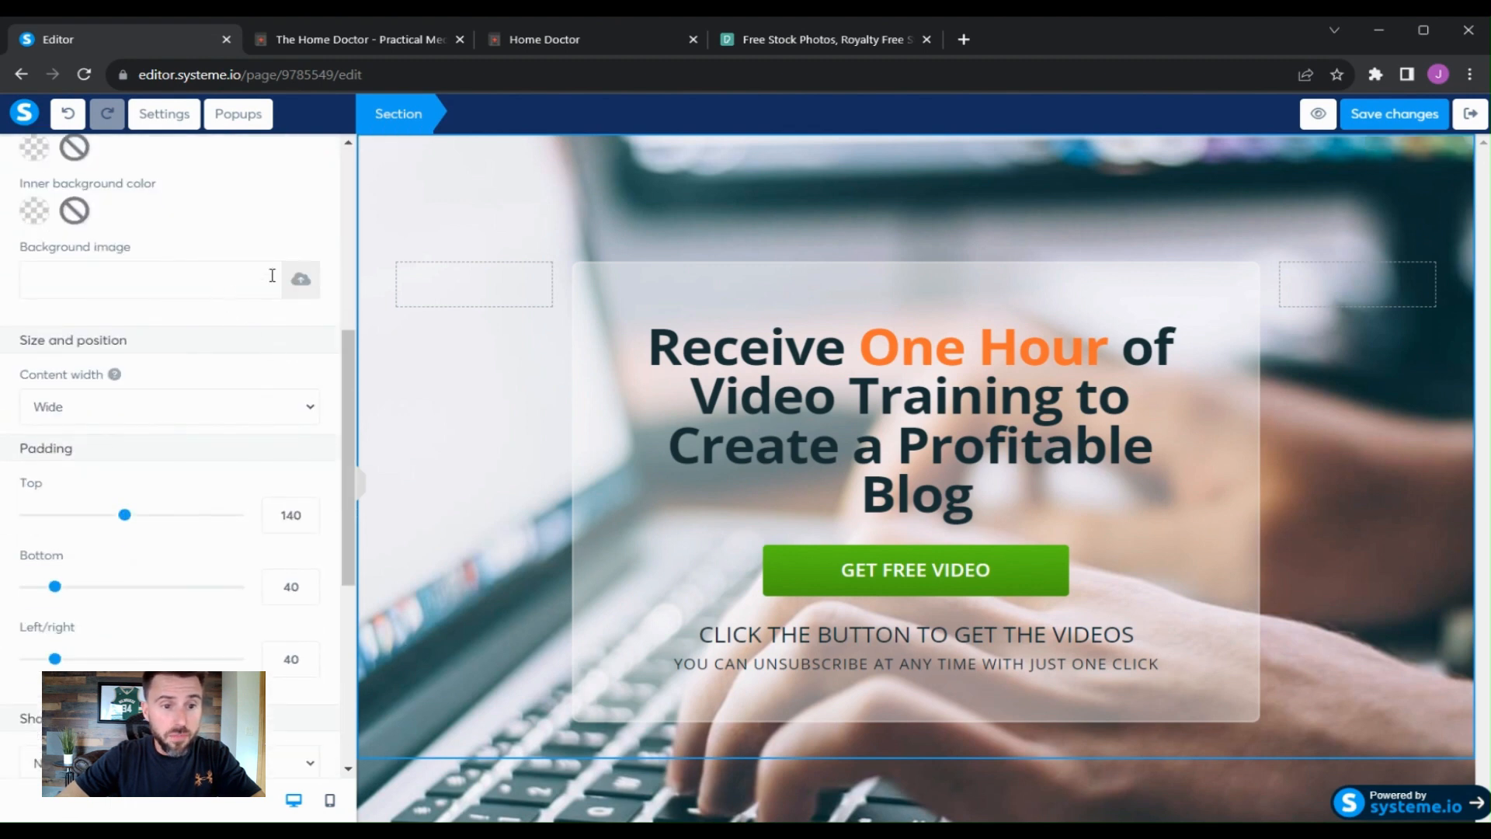
{"action": "left_click", "coordinate": [301, 278]}
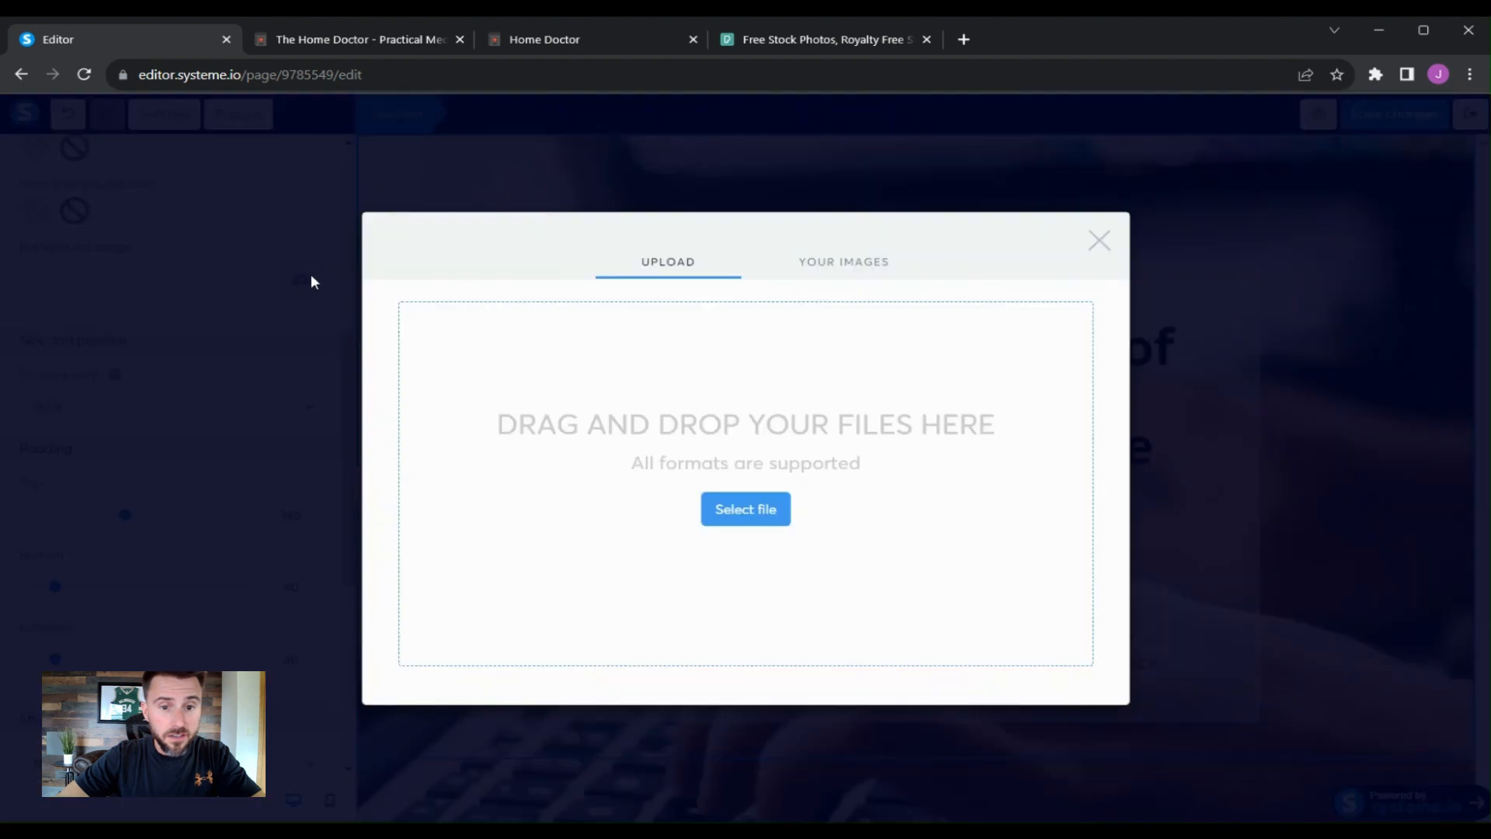
{"action": "left_click", "coordinate": [850, 266]}
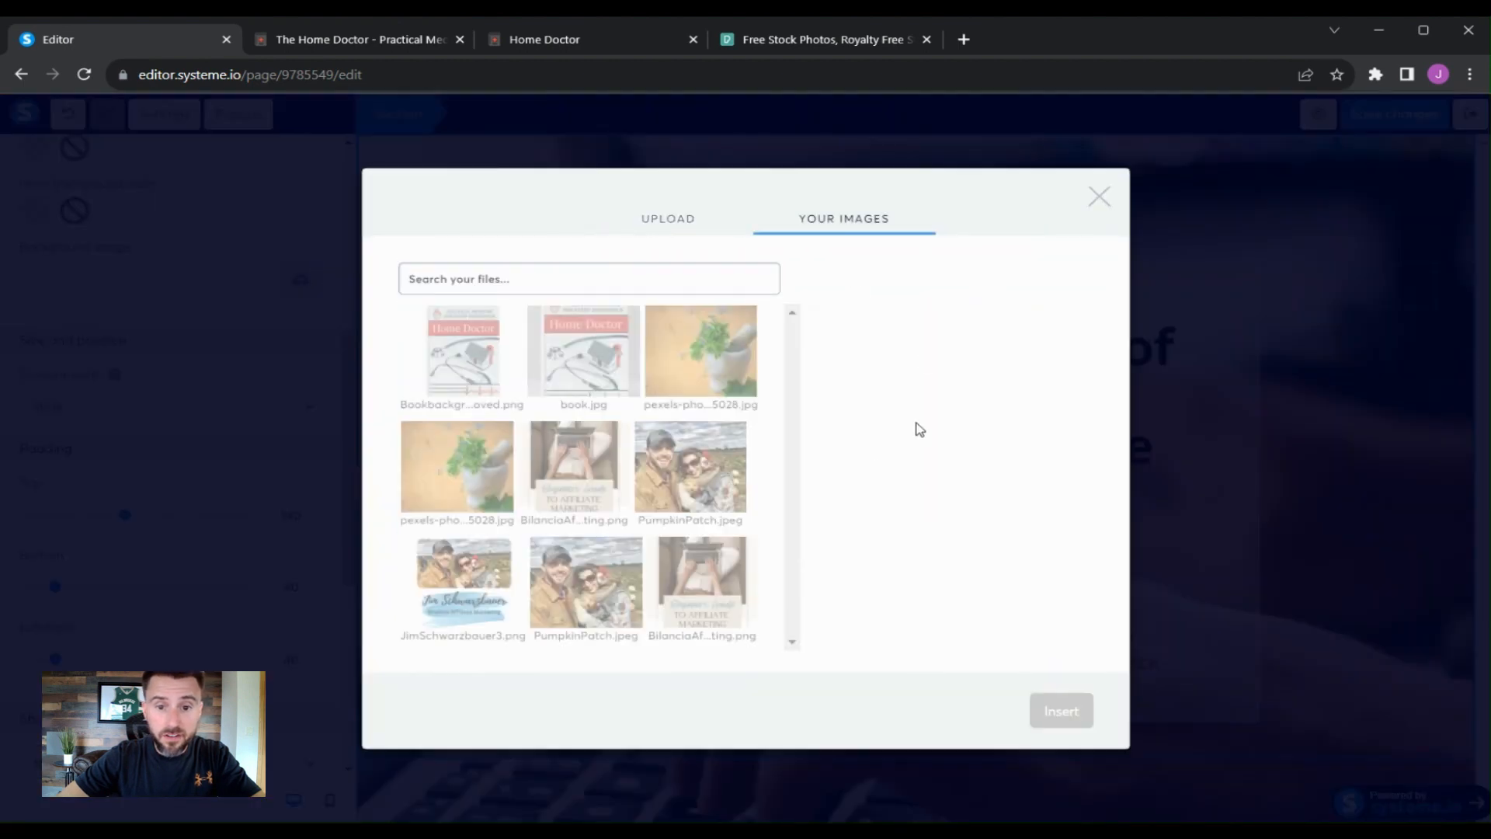
{"action": "left_click", "coordinate": [711, 367]}
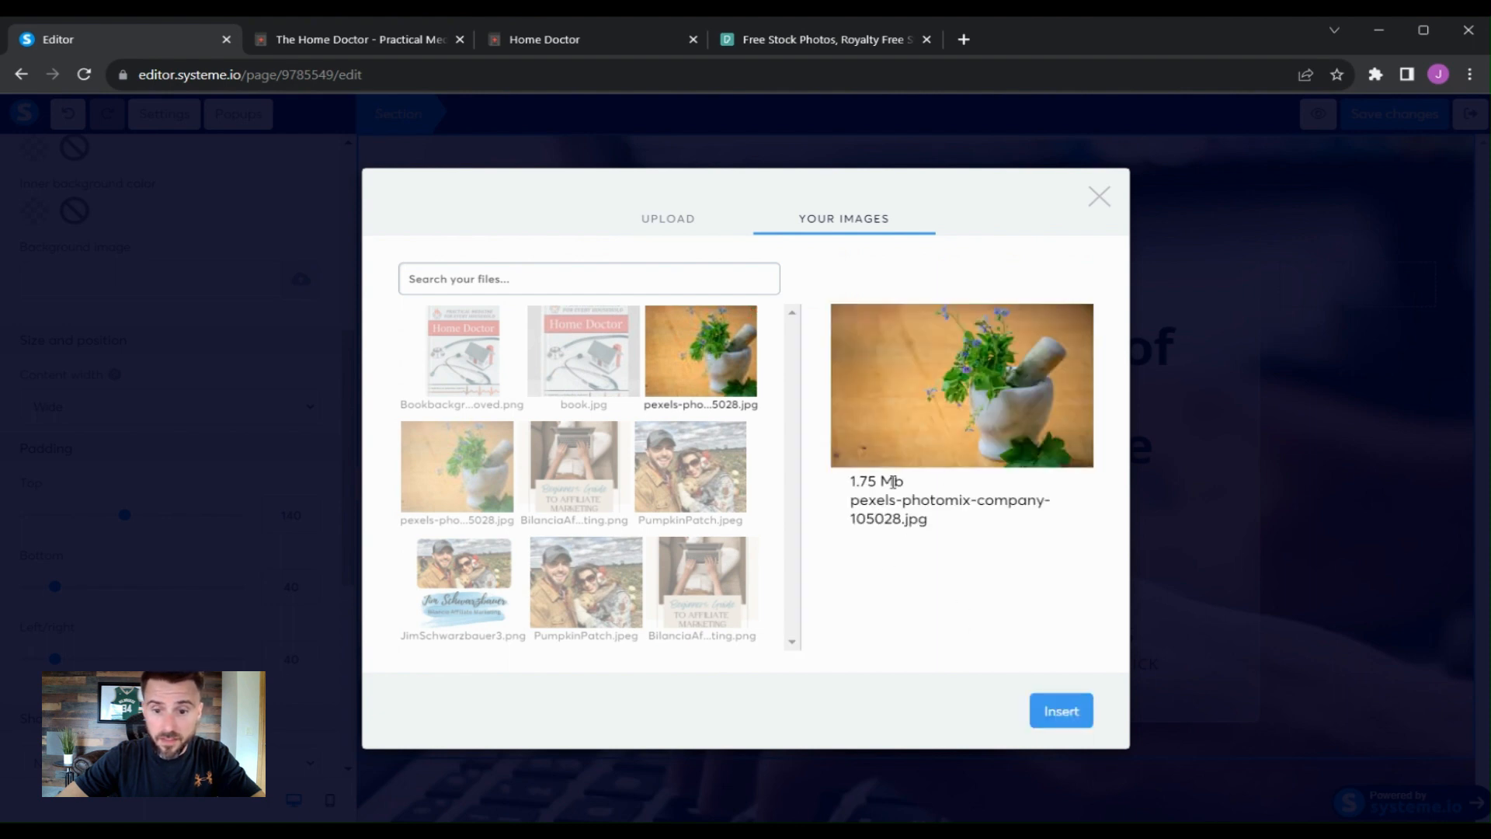
{"action": "left_click", "coordinate": [1062, 710]}
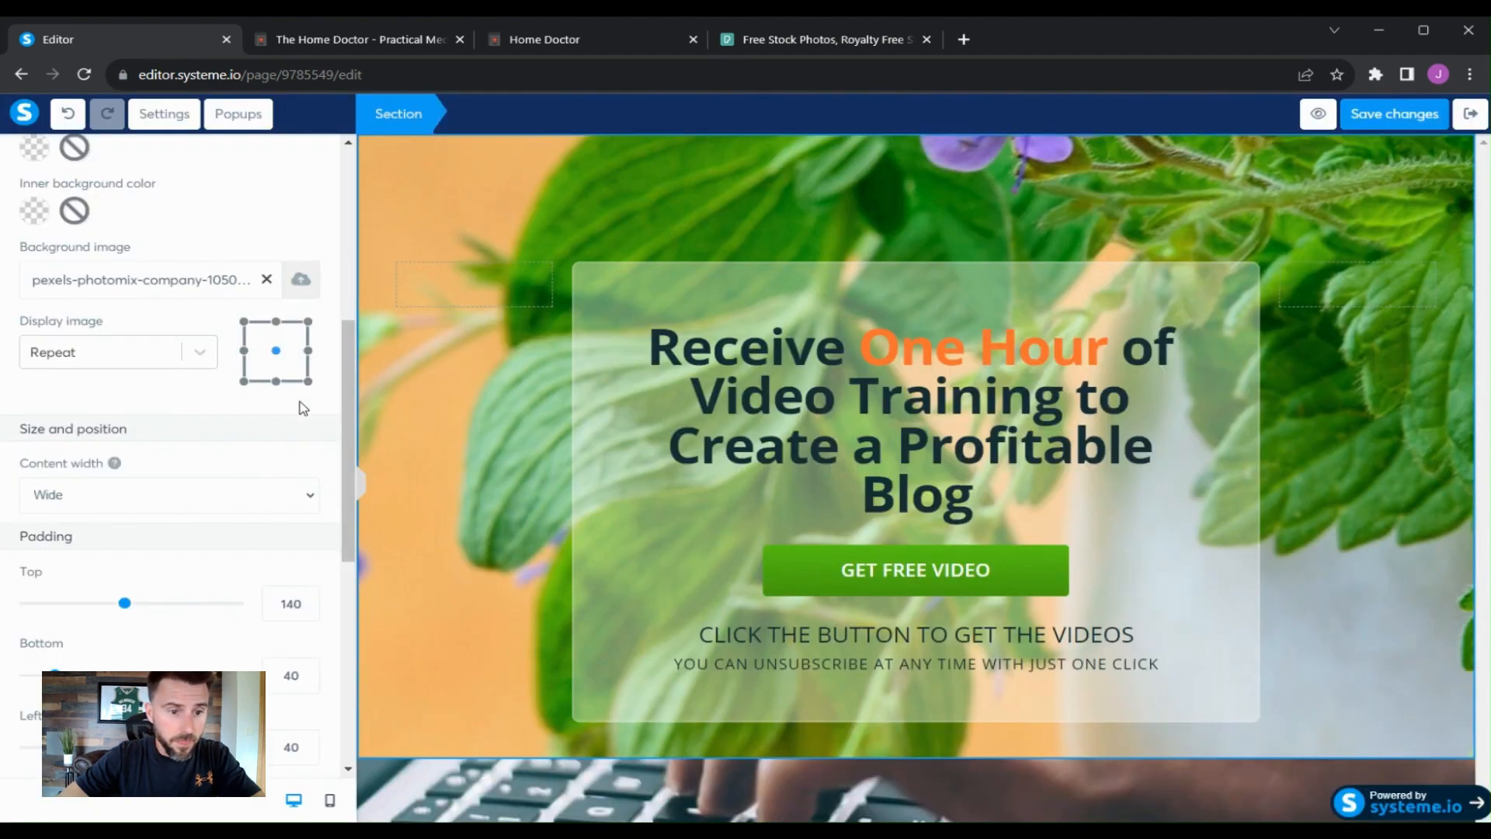
- Make the background image fill 100% width and height and raise the section's bottom padding to 300
{"action": "left_click", "coordinate": [199, 356]}
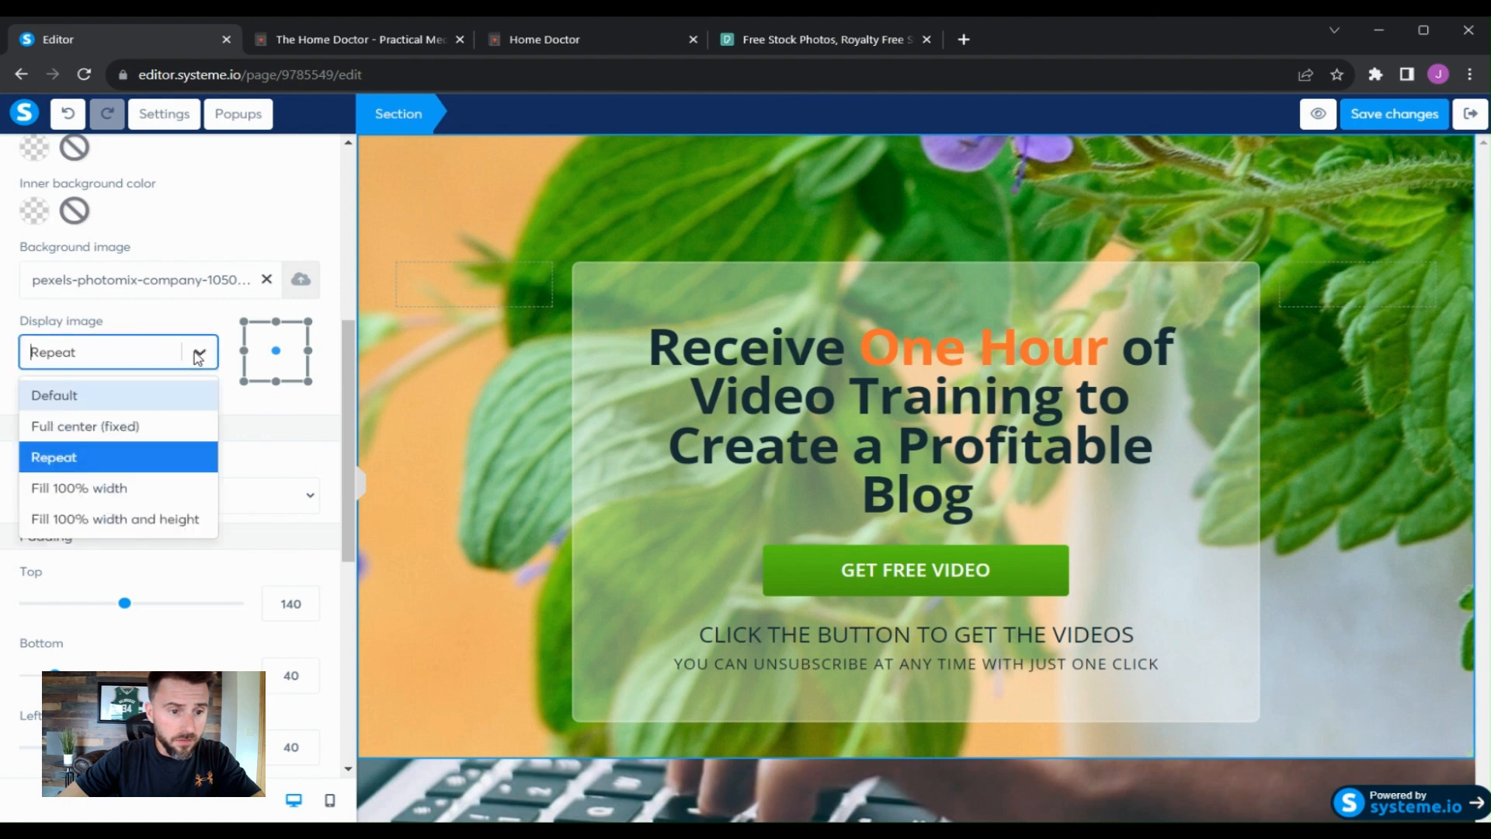
{"action": "left_click", "coordinate": [190, 520]}
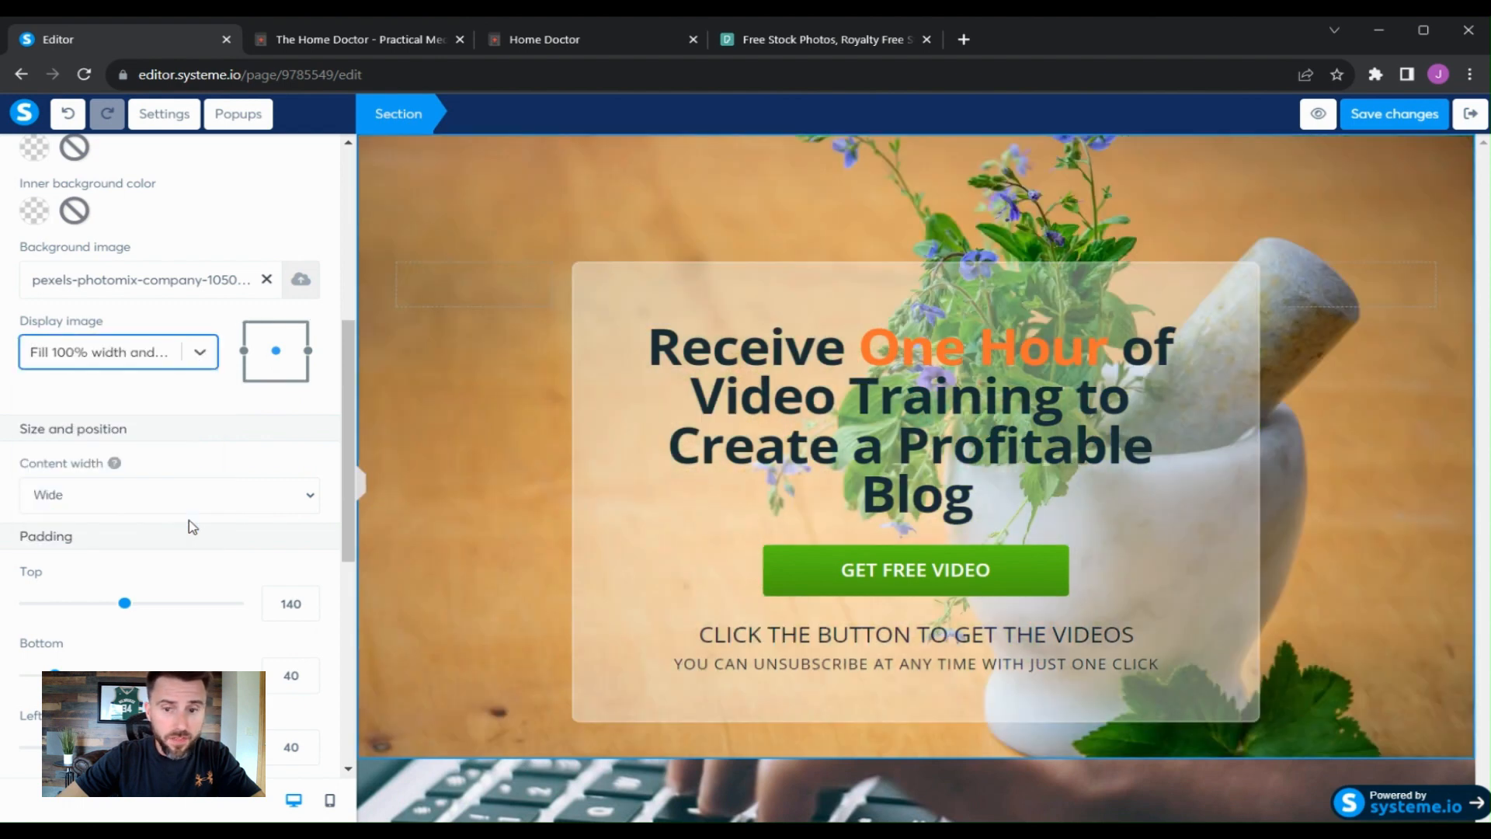
{"action": "left_click", "coordinate": [316, 503]}
{"action": "scroll", "coordinate": [313, 449], "scroll_direction": "down", "scroll_amount": 3}
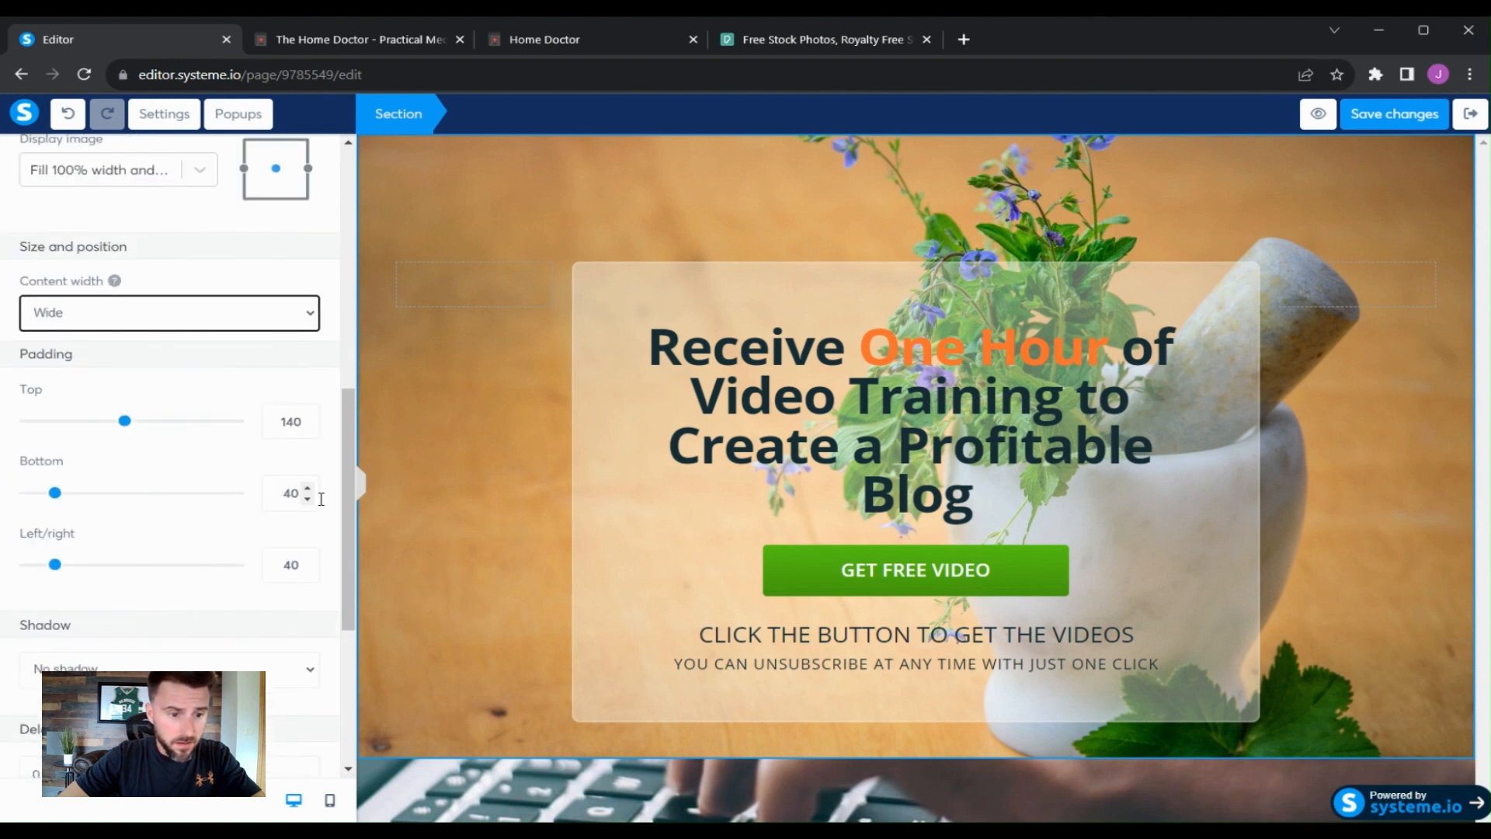
{"action": "left_click_drag", "start_coordinate": [60, 500], "coordinate": [267, 533]}
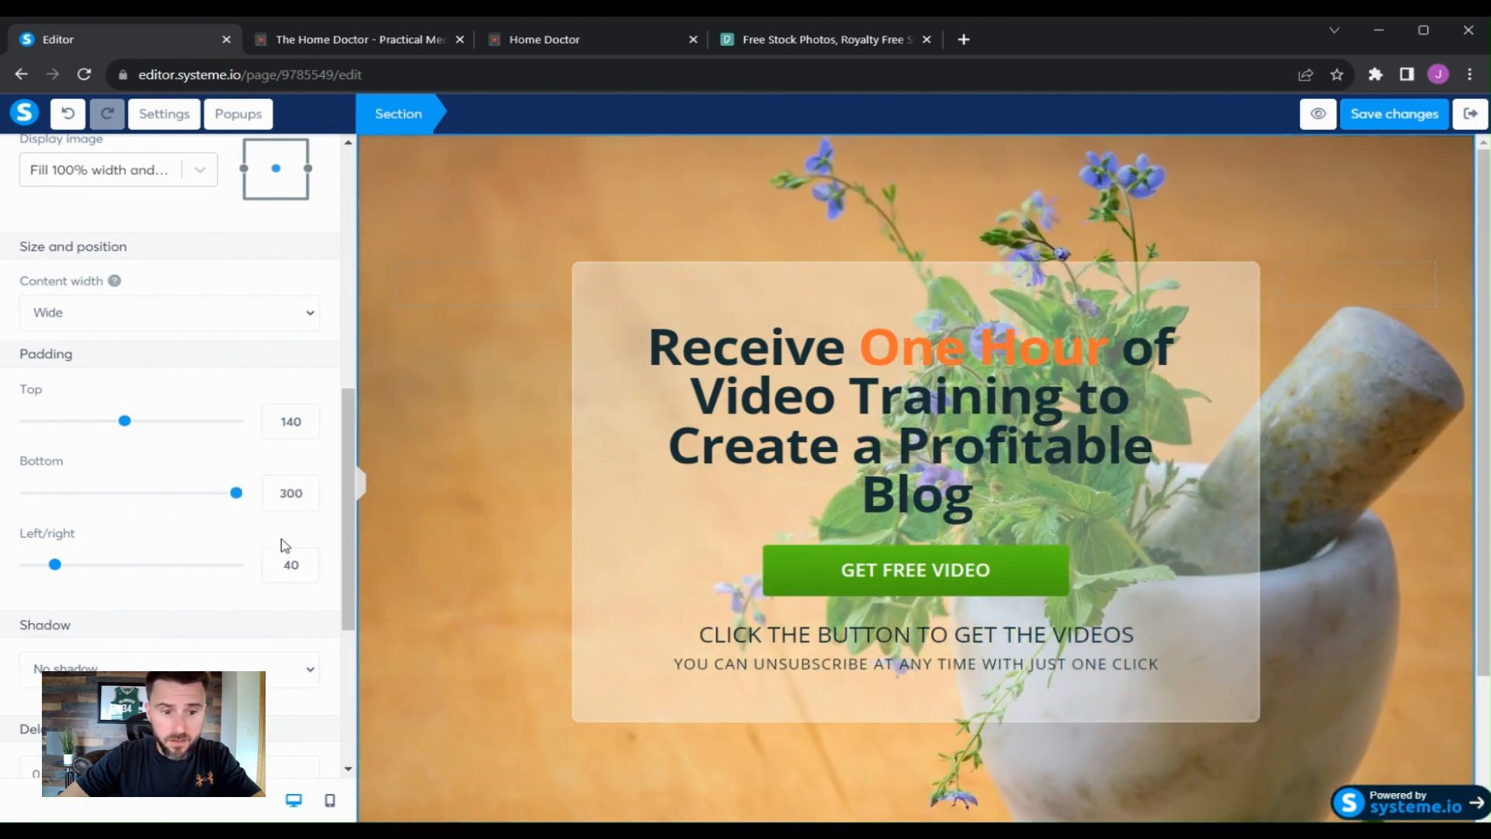
{"action": "left_click", "coordinate": [1470, 432]}
- Replace the headline with the pasted title 'Take Charge of Your Health: The Ultimate Practical Medicine Handbook for Independent Living.'
{"action": "scroll", "coordinate": [1468, 431], "scroll_direction": "down", "scroll_amount": 1}
{"action": "scroll", "coordinate": [1455, 433], "scroll_direction": "up", "scroll_amount": 1}
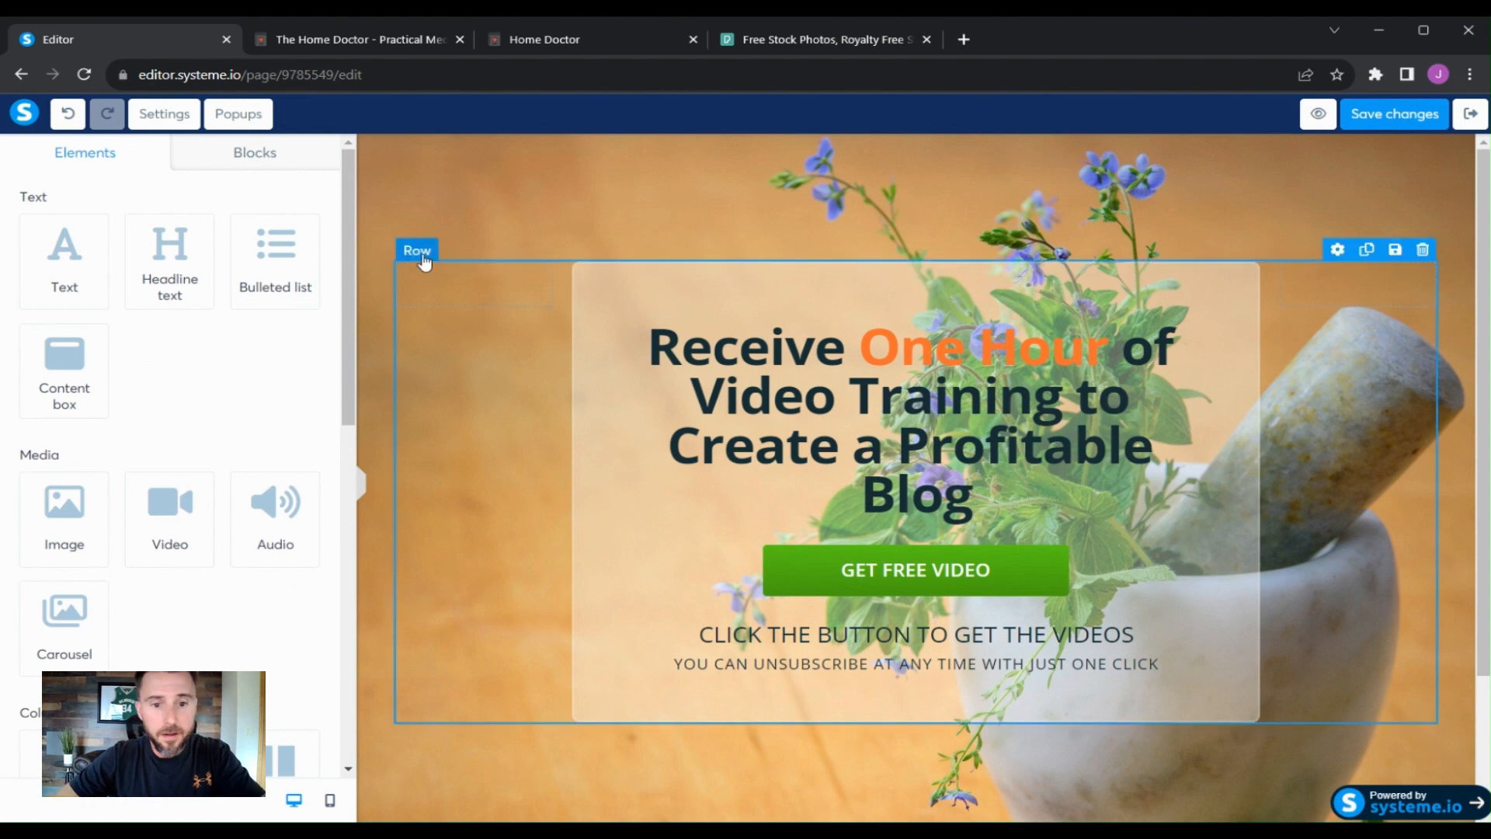
{"action": "left_click", "coordinate": [592, 282]}
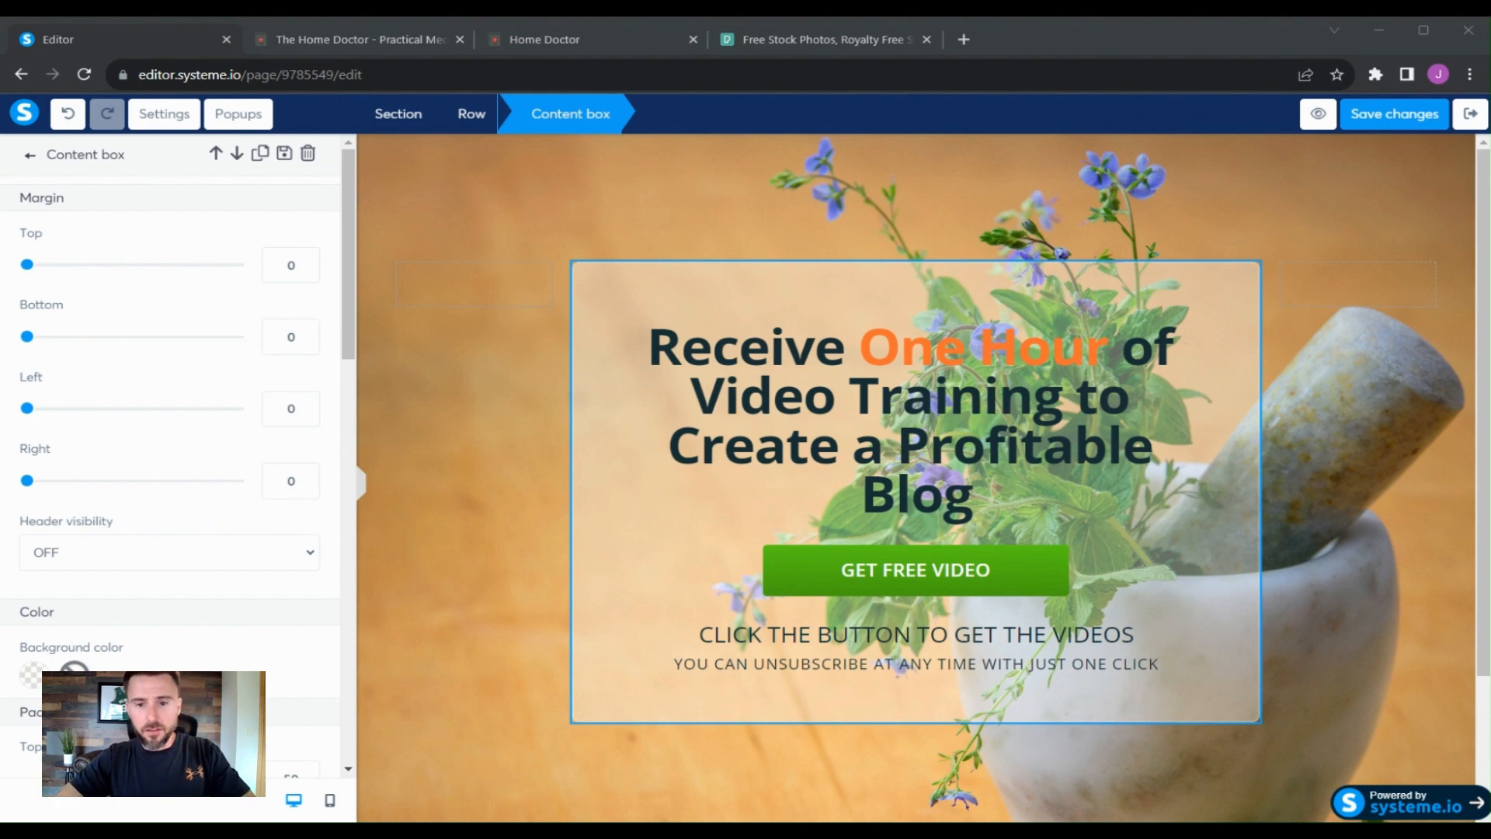
{"action": "left_click", "coordinate": [390, 459]}
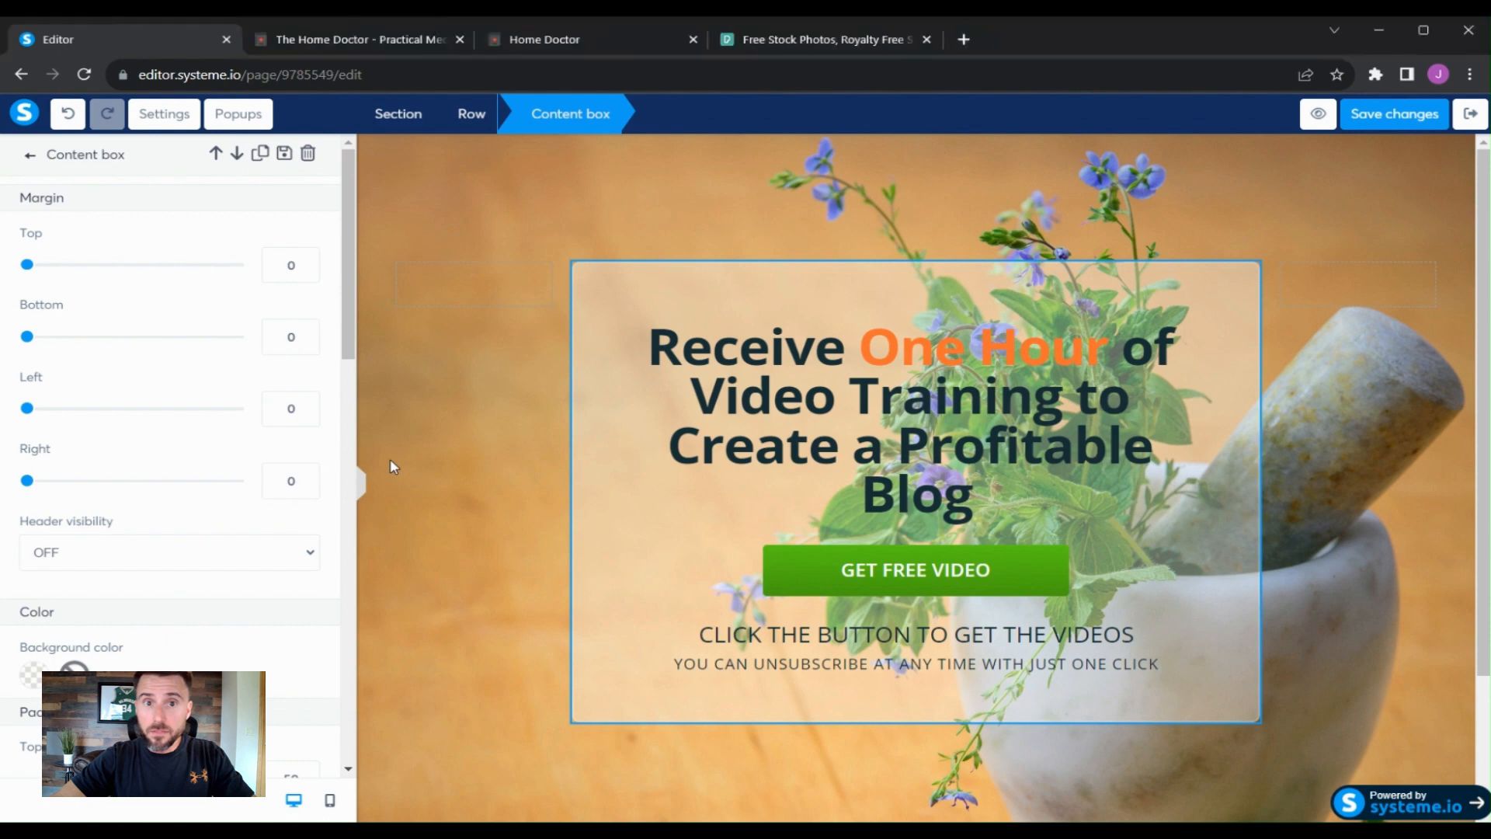
{"action": "left_click", "coordinate": [1147, 386]}
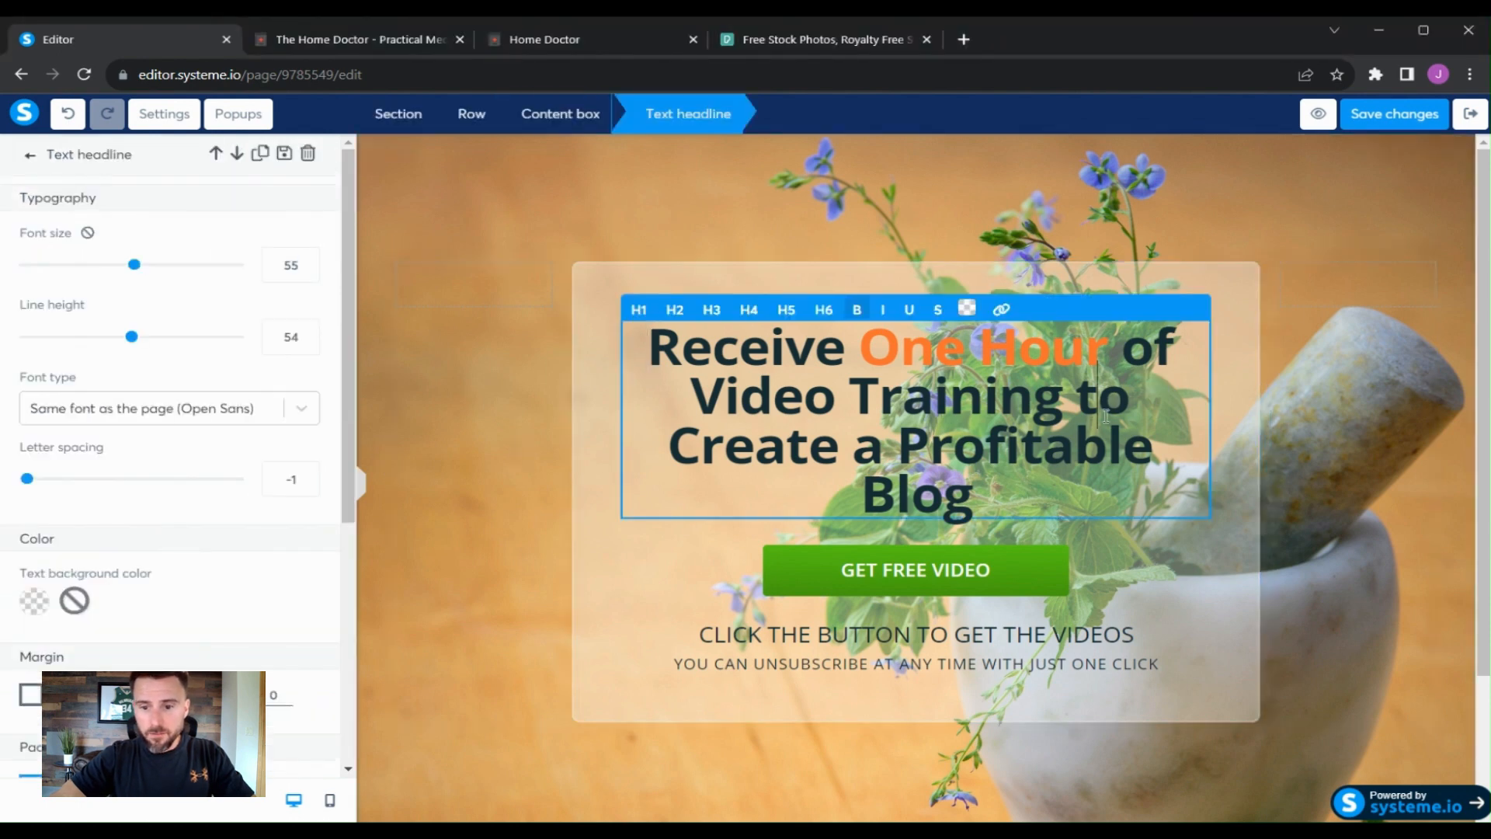
{"action": "mouse_move", "coordinate": [973, 506]}
{"action": "left_mouse_down"}
{"action": "mouse_move", "coordinate": [788, 442]}
{"action": "mouse_move", "coordinate": [648, 371]}
{"action": "left_mouse_up"}
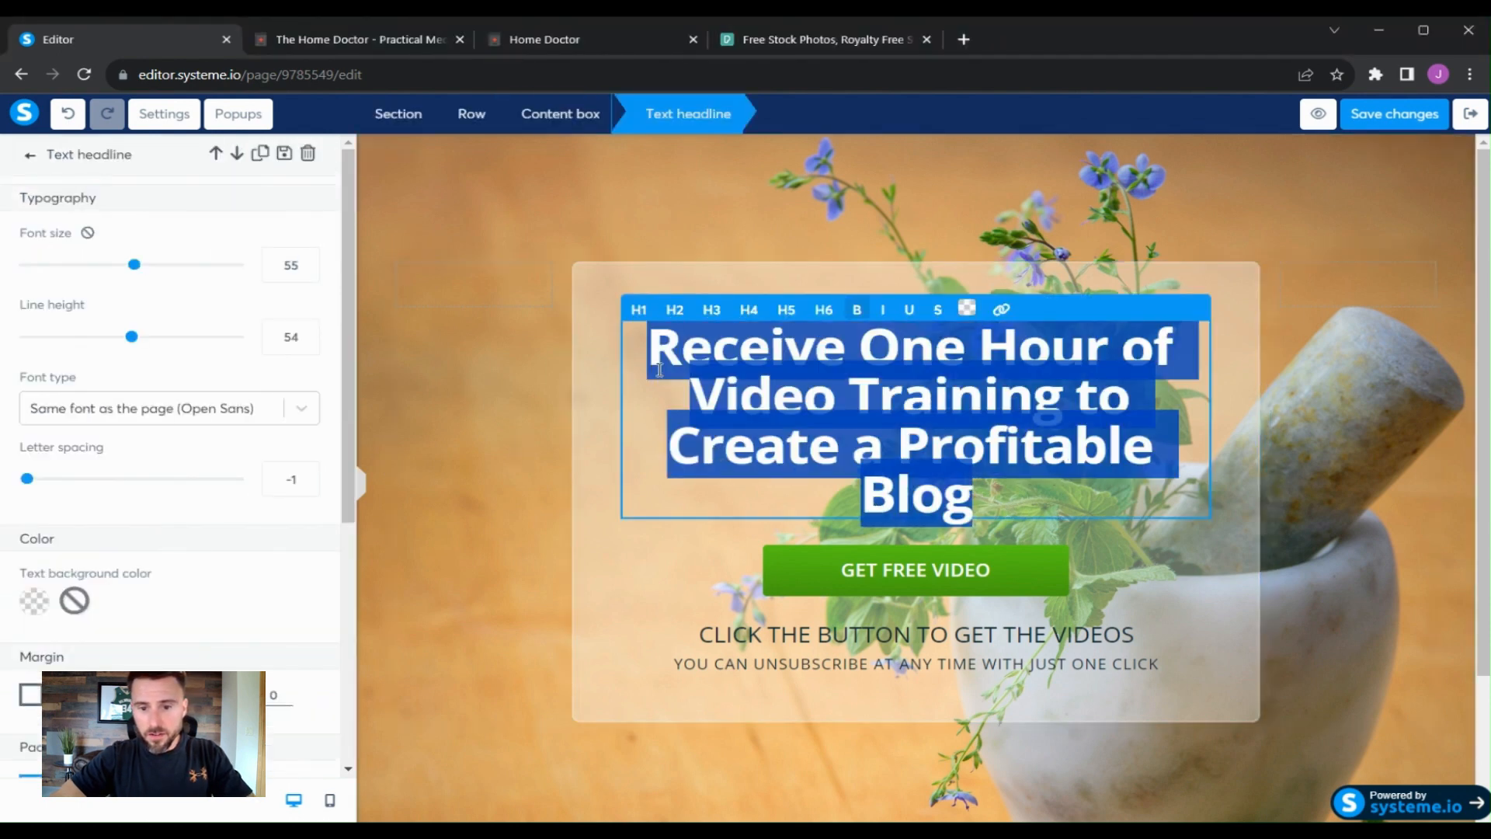
{"action": "type", "text": "Take Charge of Your Health: The Ultimate Practical Medicine Handbook for Independent Living."}
{"action": "left_click", "coordinate": [1025, 392]}
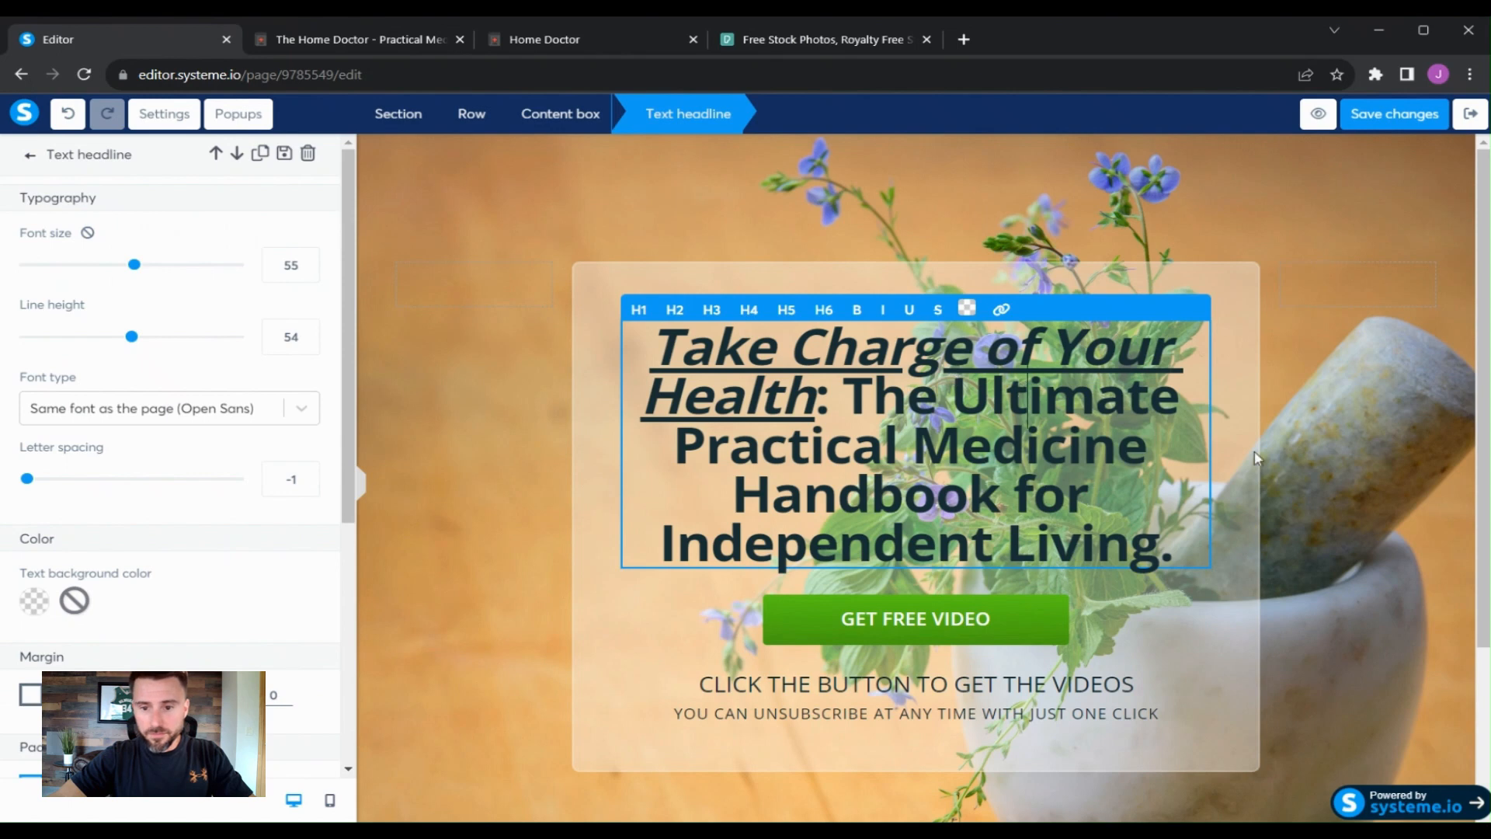
{"action": "left_click", "coordinate": [1322, 415]}
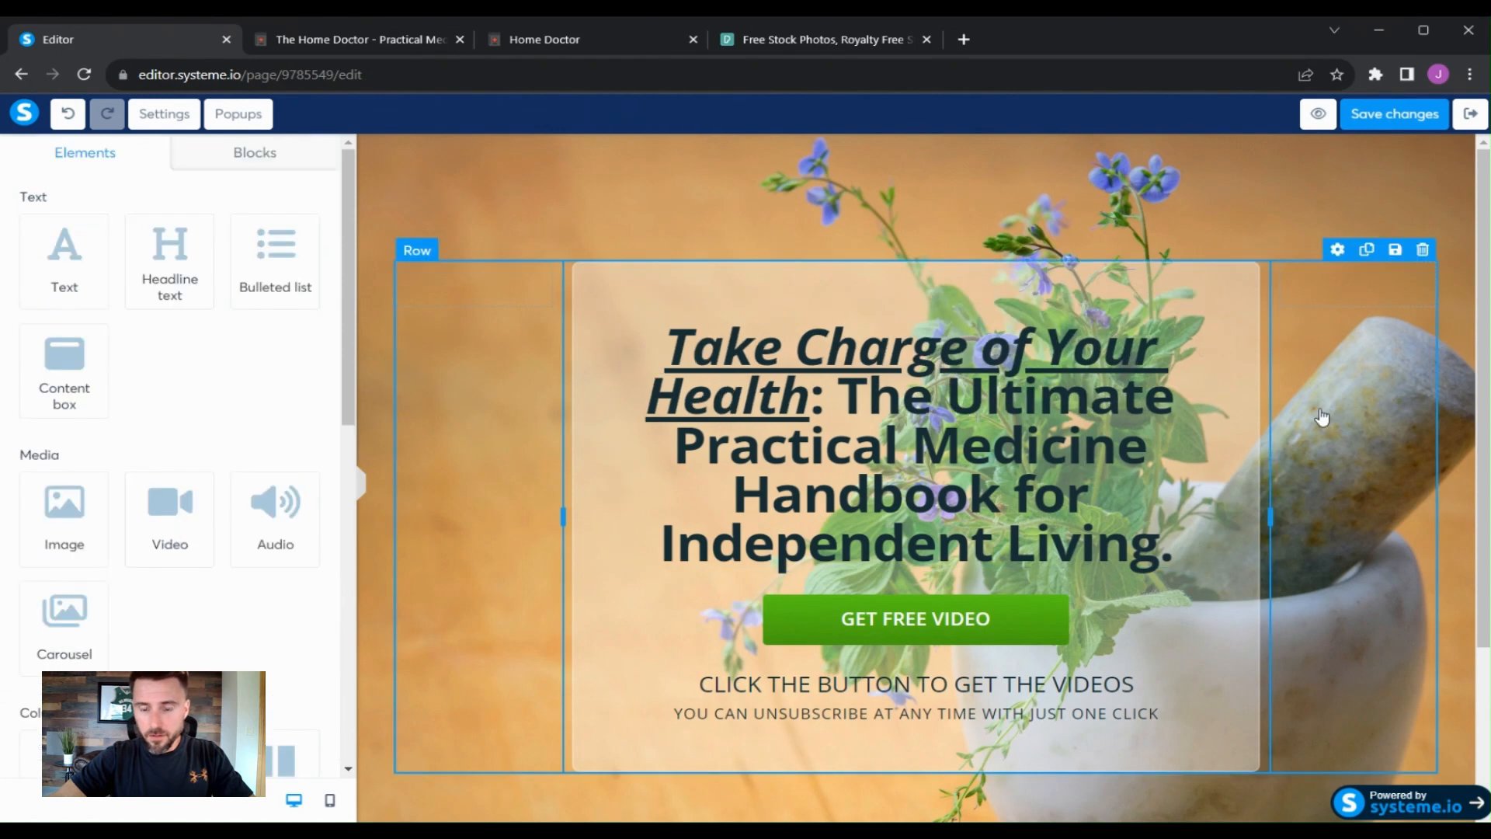
- Color the headline words 'Ultimate Practical Medicine Handbook' red (FE4242)
{"action": "left_click", "coordinate": [1053, 465]}
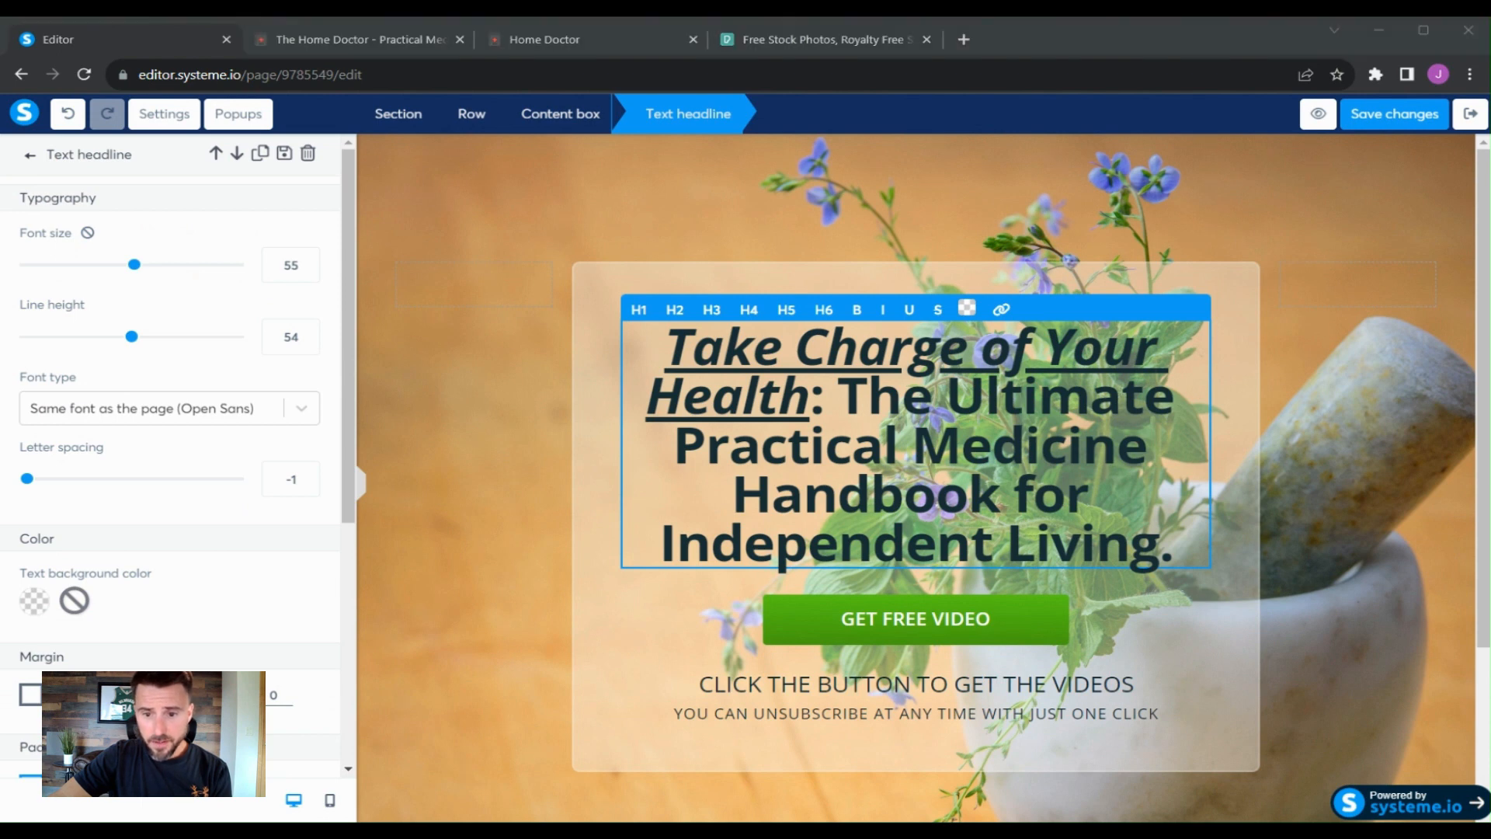
{"action": "left_click", "coordinate": [384, 516]}
{"action": "left_click", "coordinate": [952, 391]}
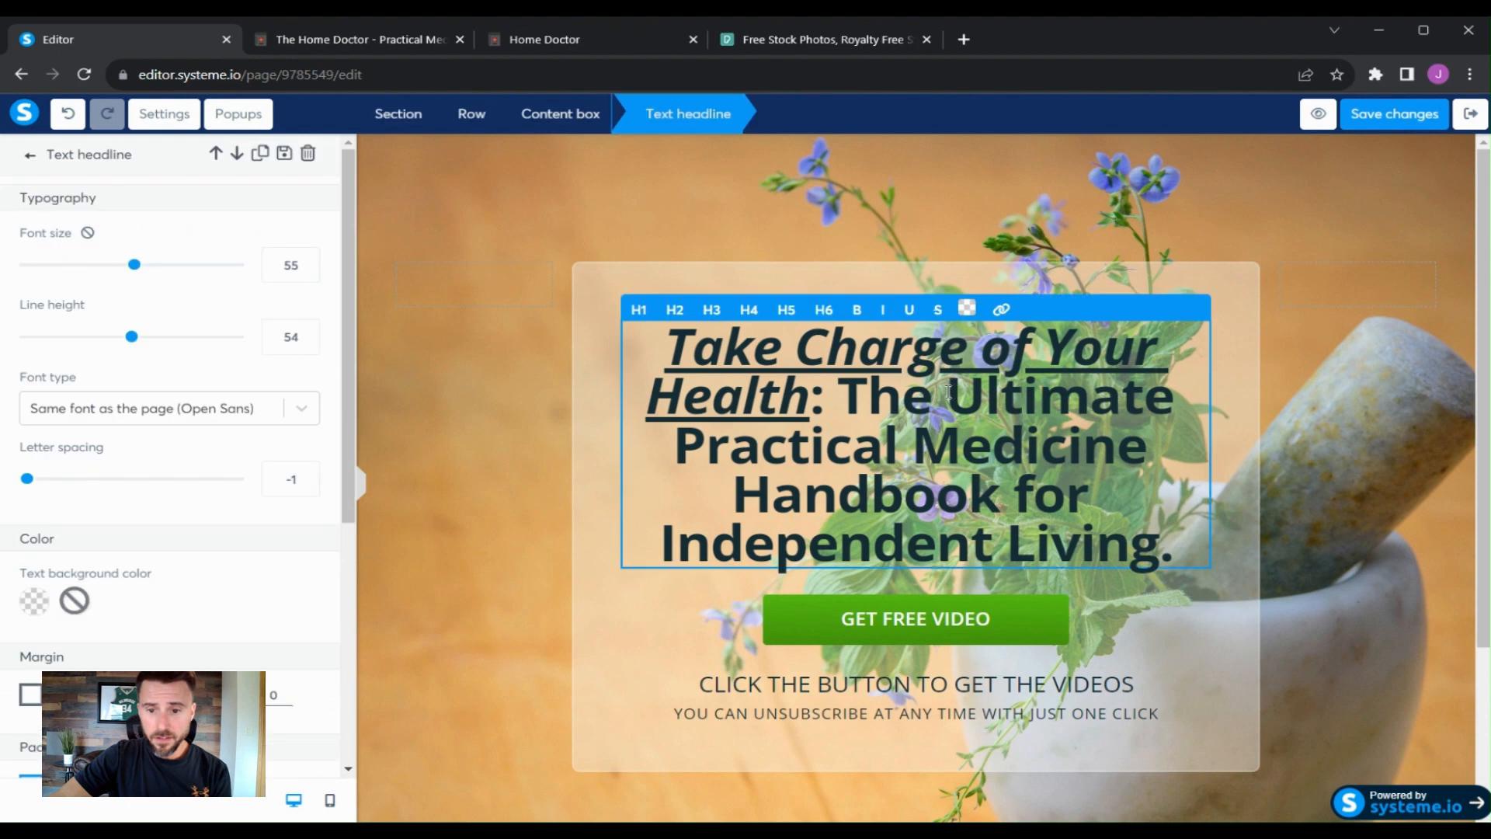
{"action": "left_click_drag", "start_coordinate": [948, 392], "coordinate": [1008, 498]}
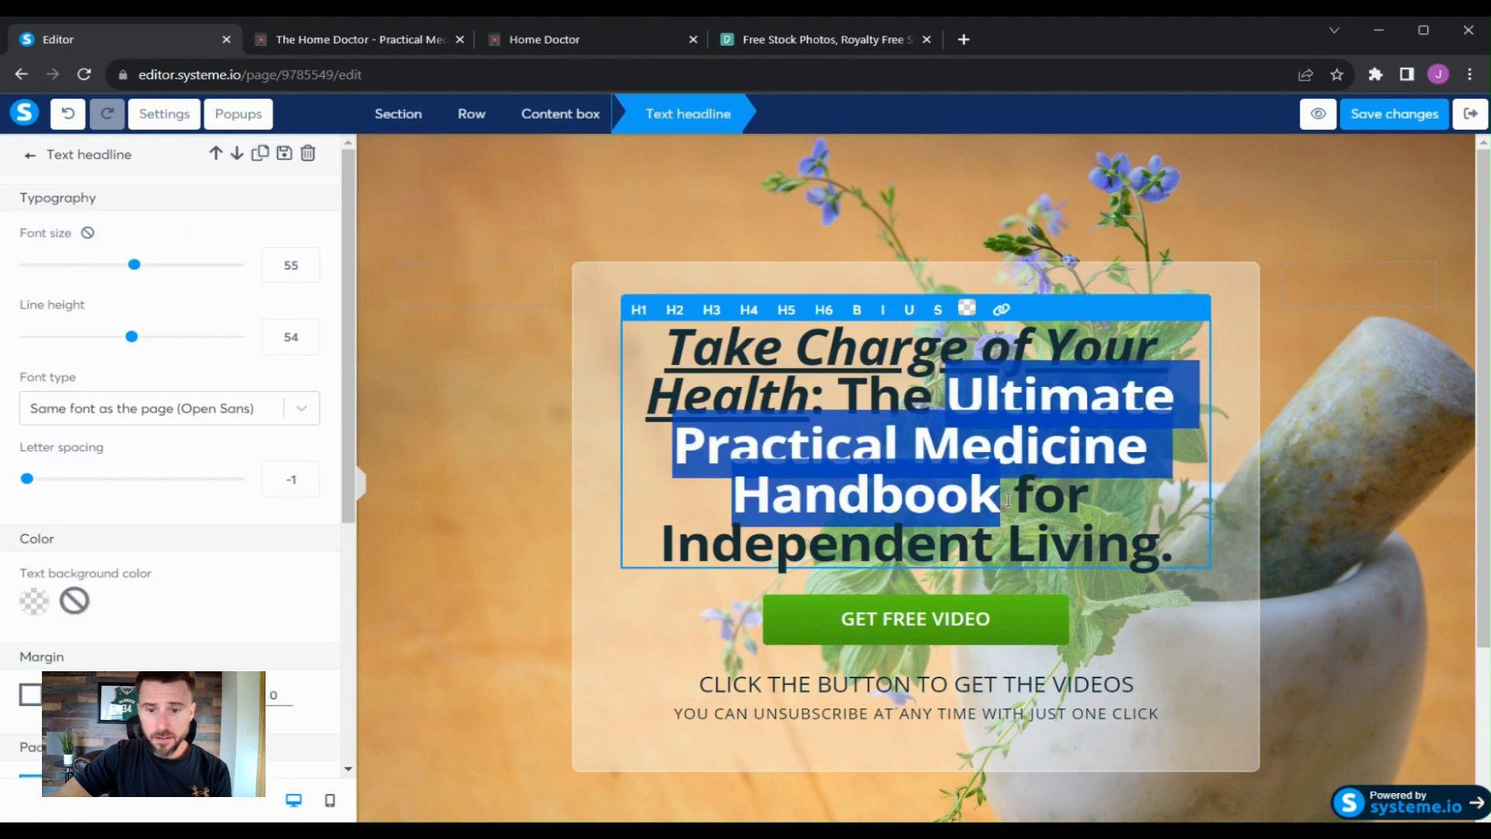
{"action": "left_click", "coordinate": [966, 308]}
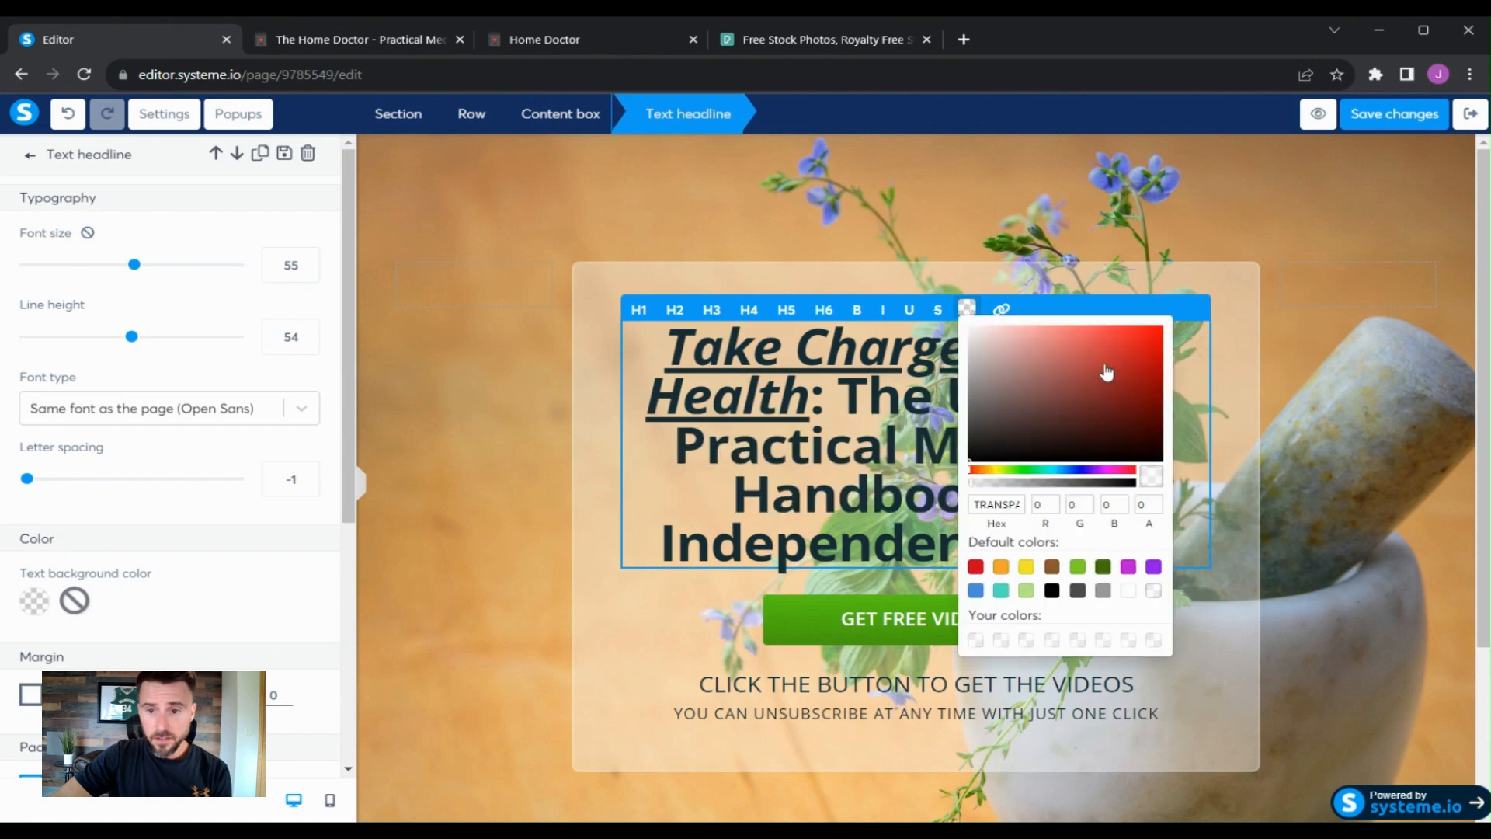
{"action": "left_click", "coordinate": [1117, 336]}
{"action": "left_click", "coordinate": [1111, 328]}
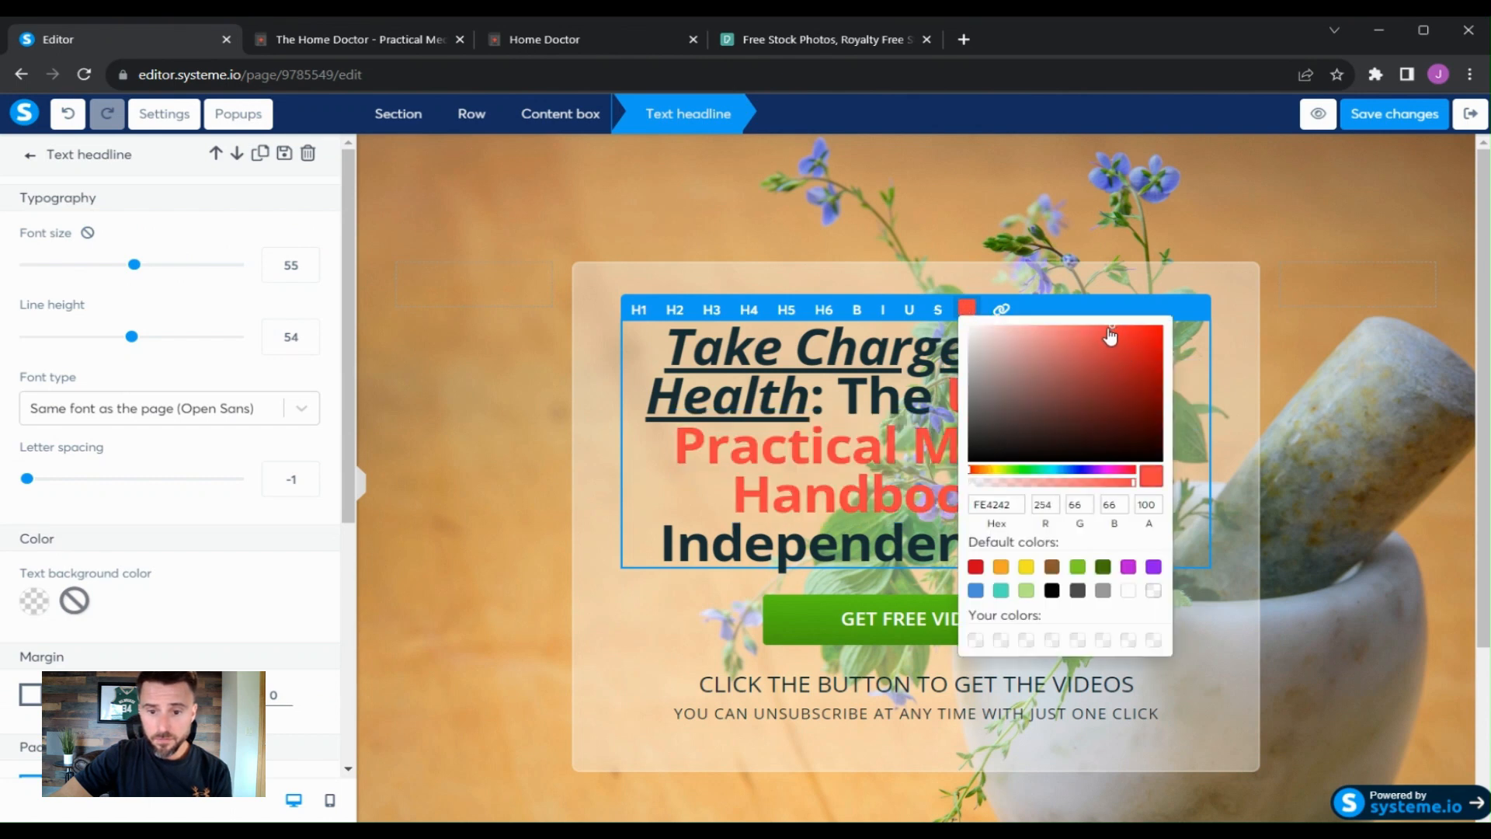
{"action": "left_click", "coordinate": [1112, 334]}
{"action": "left_click", "coordinate": [708, 526]}
{"action": "left_click", "coordinate": [1247, 517]}
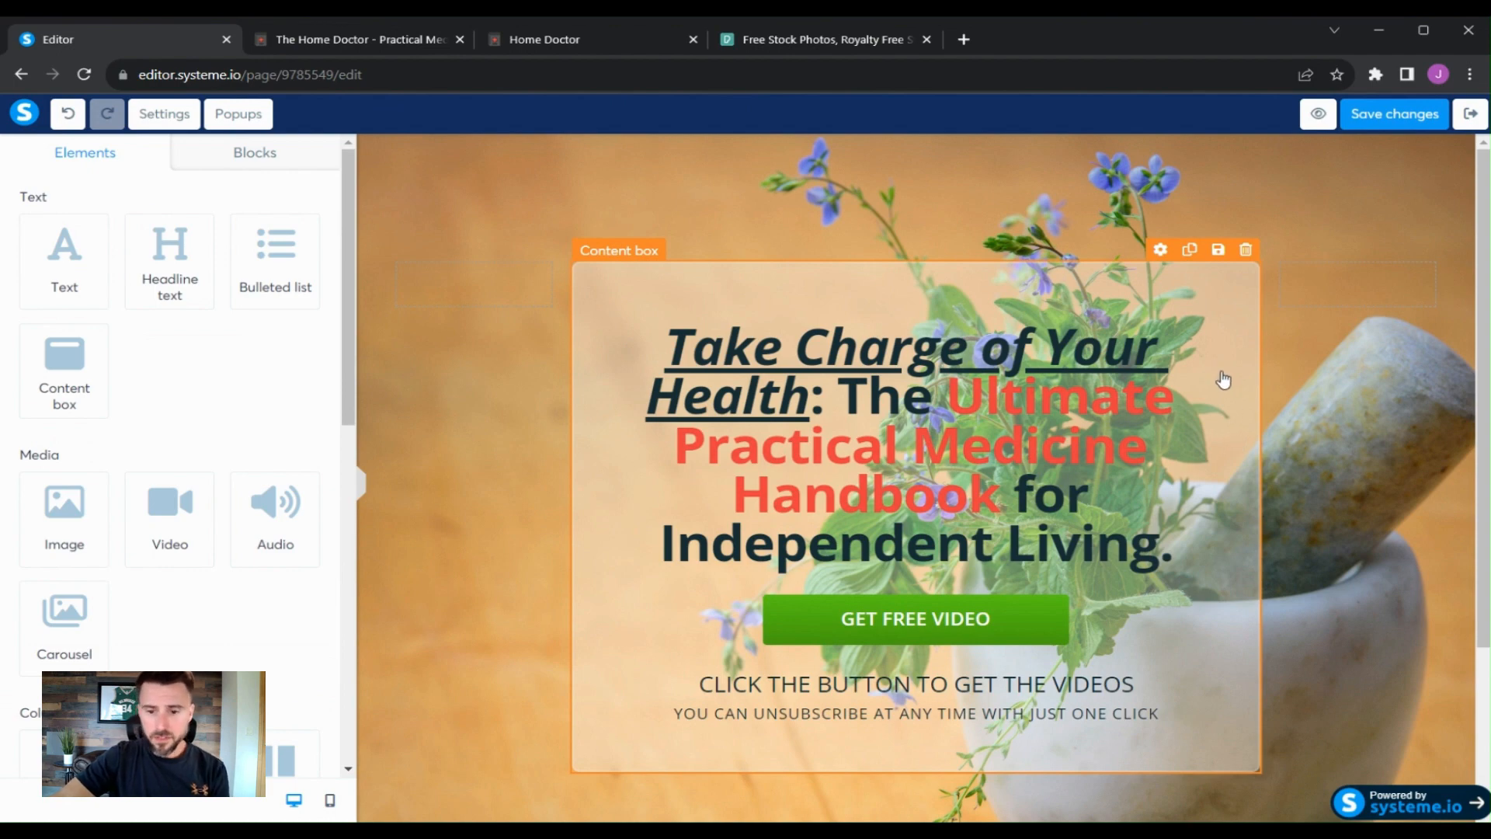
- Color the headline words 'Take Charge of Your Health: The' black (000000)
{"action": "left_click", "coordinate": [405, 44]}
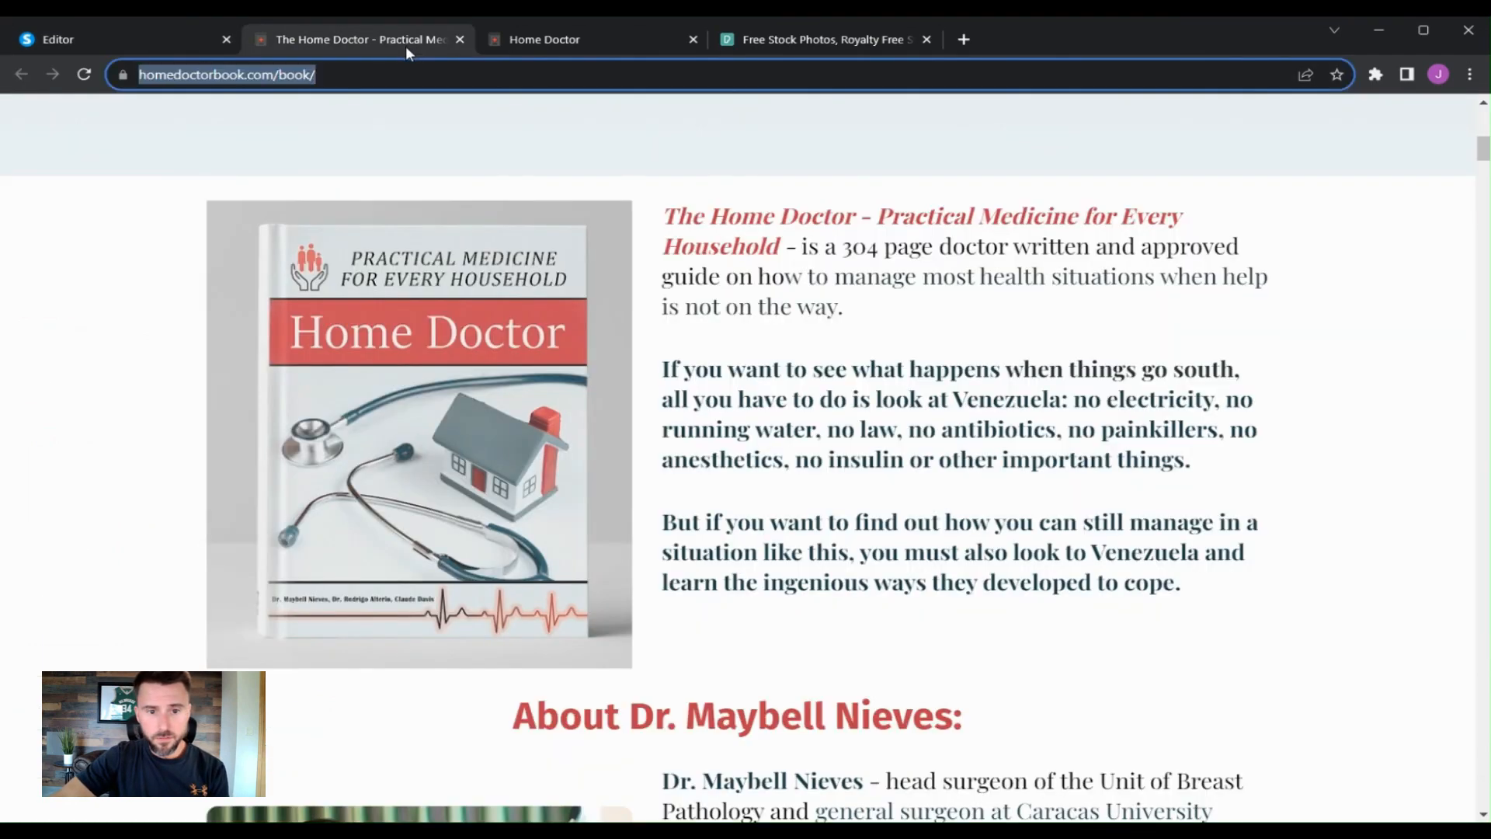
{"action": "left_click", "coordinate": [157, 47]}
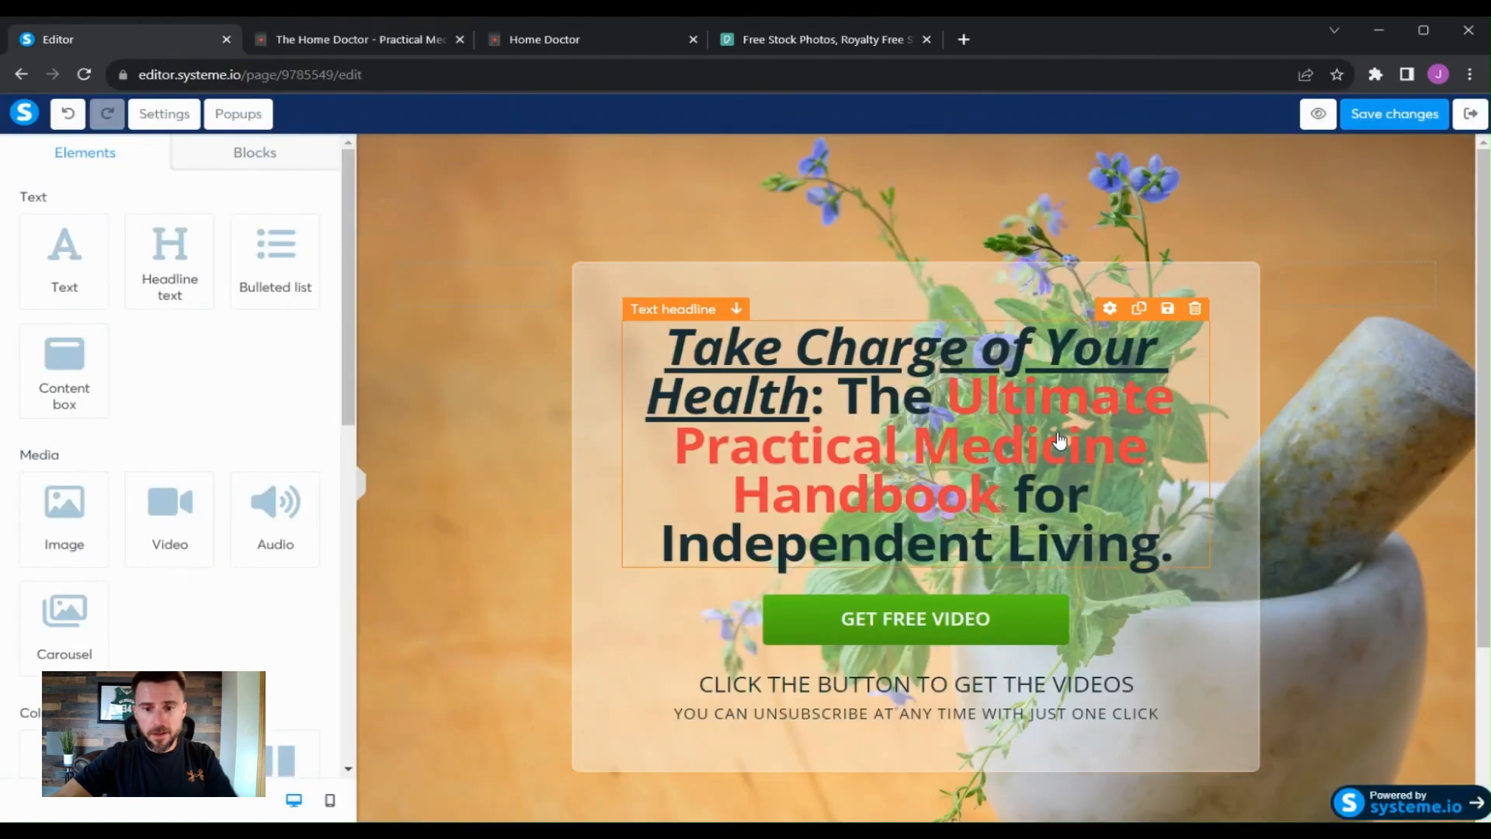
{"action": "left_click", "coordinate": [836, 375]}
{"action": "left_click", "coordinate": [902, 400]}
{"action": "left_click_drag", "start_coordinate": [928, 404], "coordinate": [661, 349]}
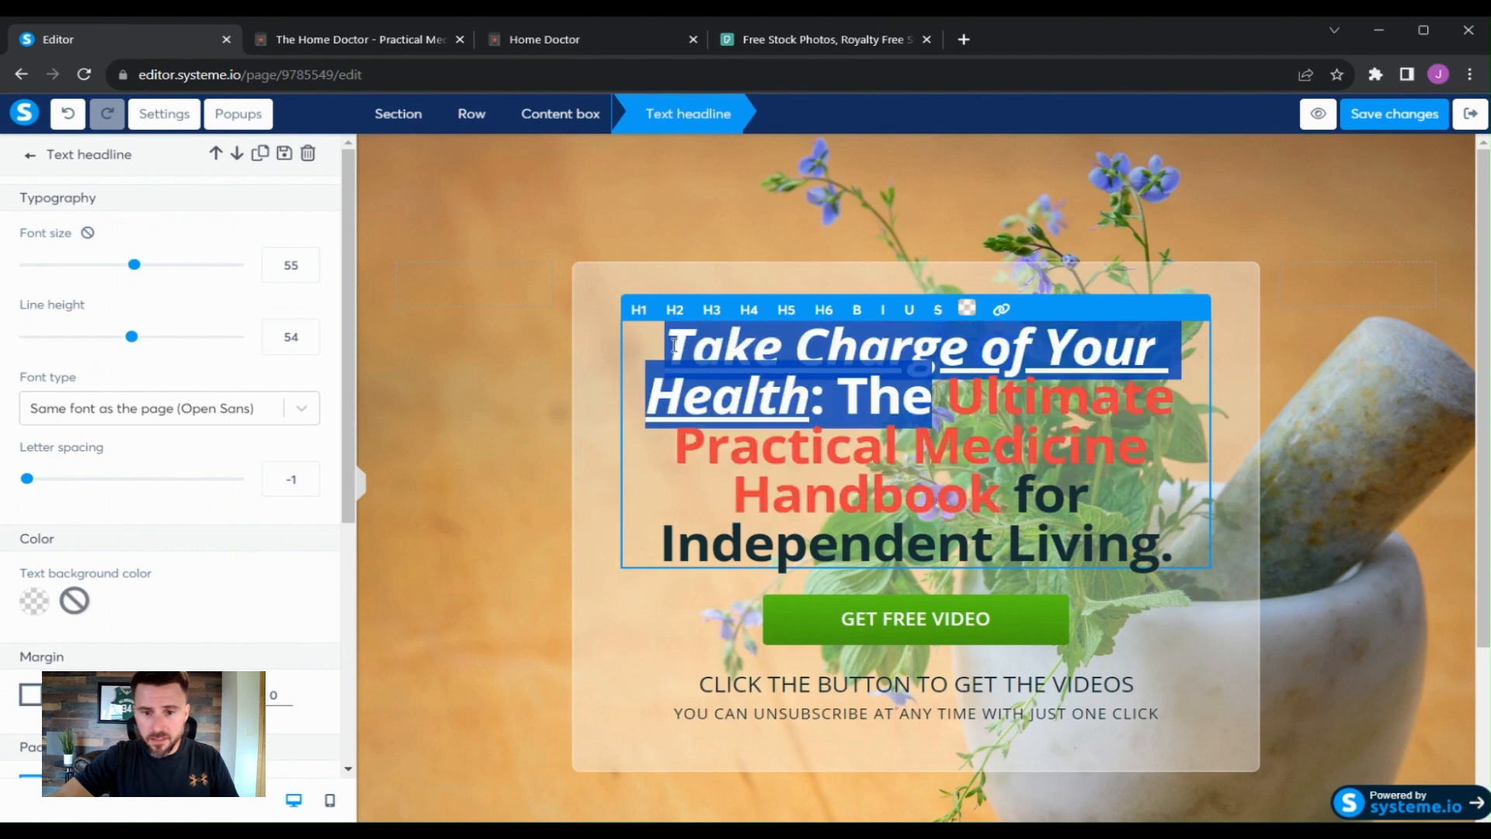
{"action": "left_click", "coordinate": [969, 310]}
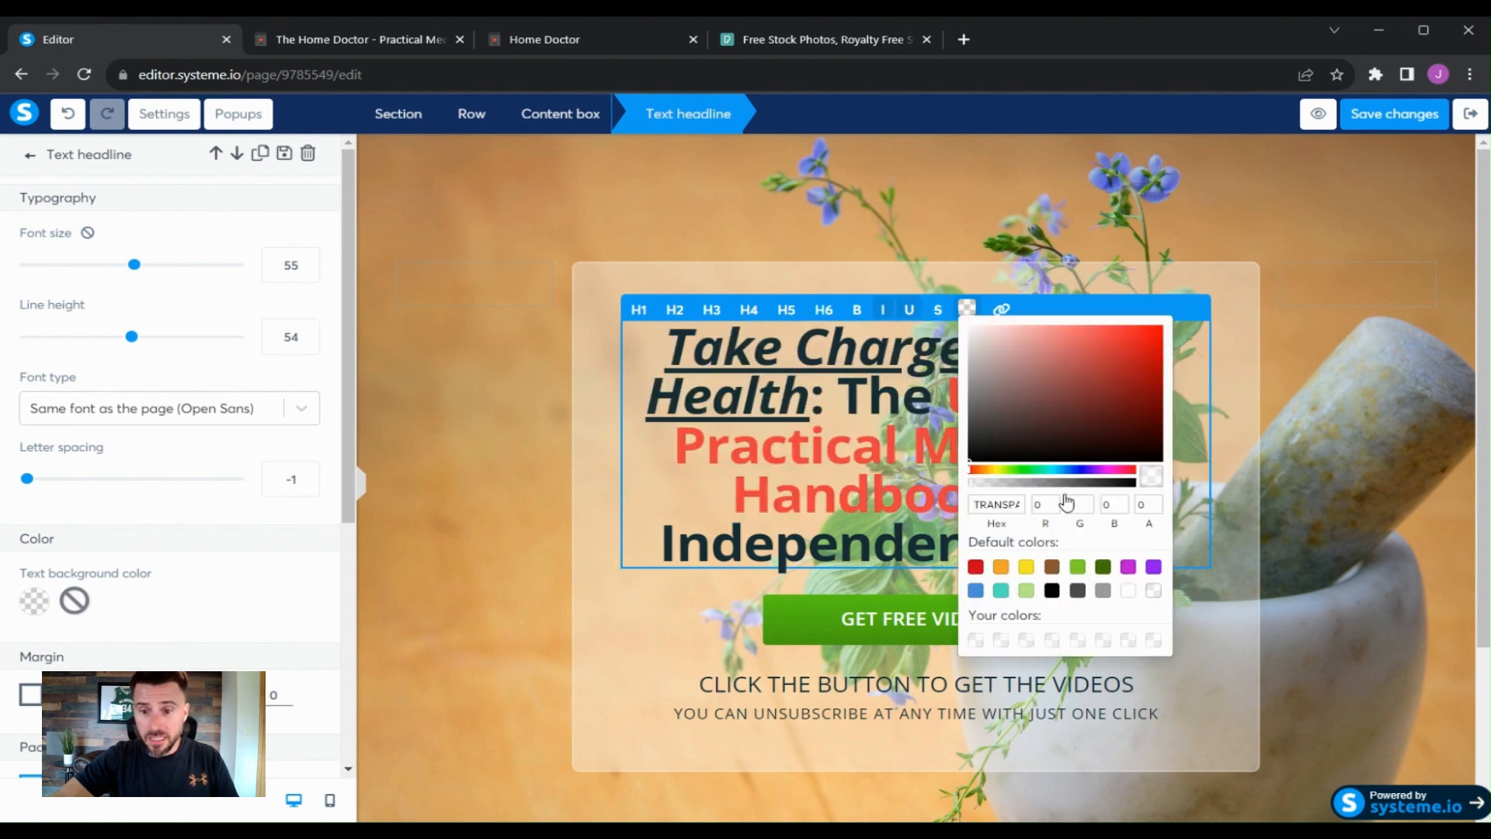
{"action": "left_click", "coordinate": [1052, 591]}
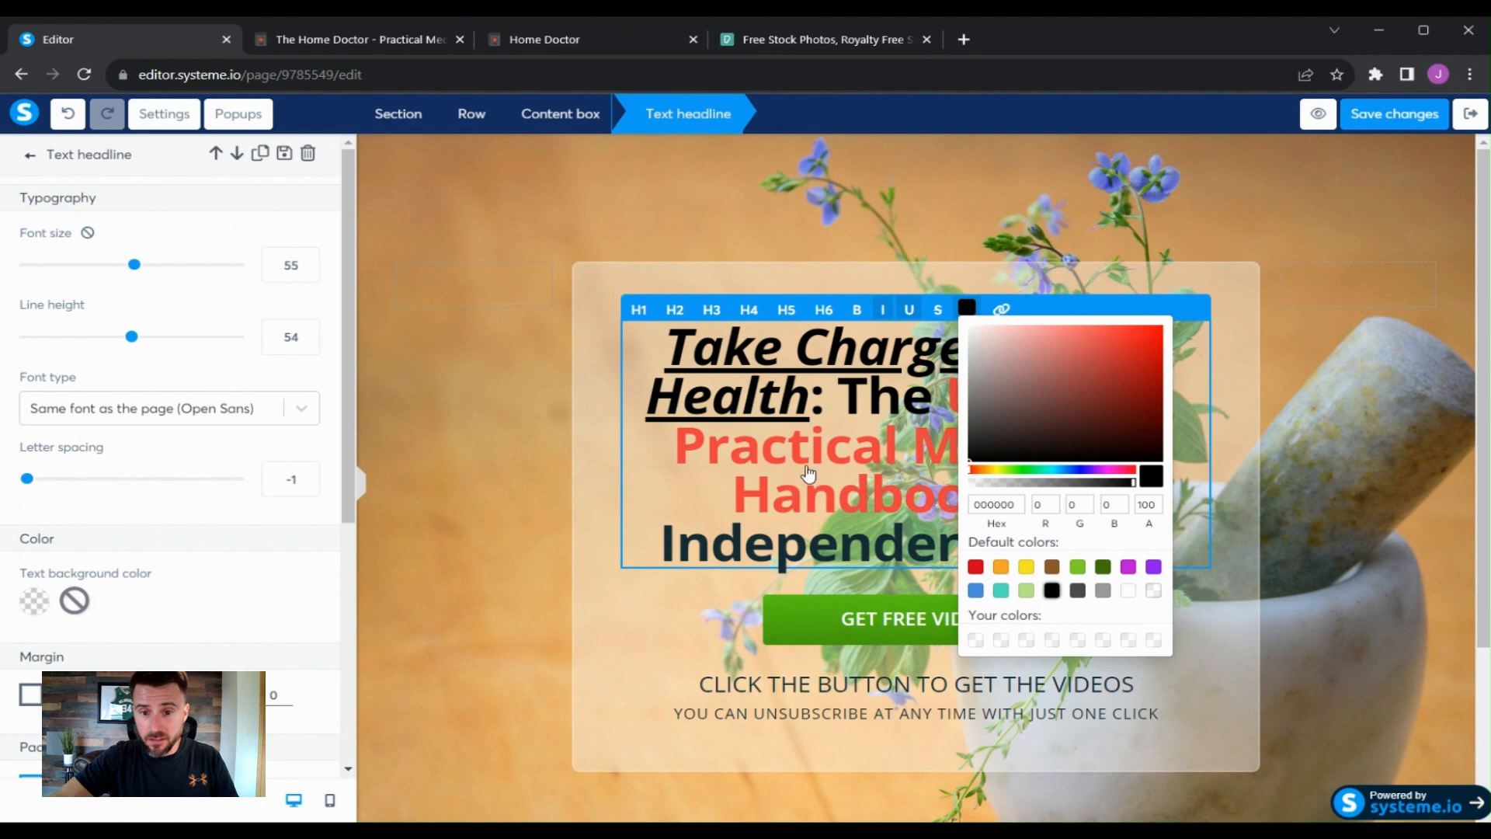
{"action": "left_click", "coordinate": [1034, 503]}
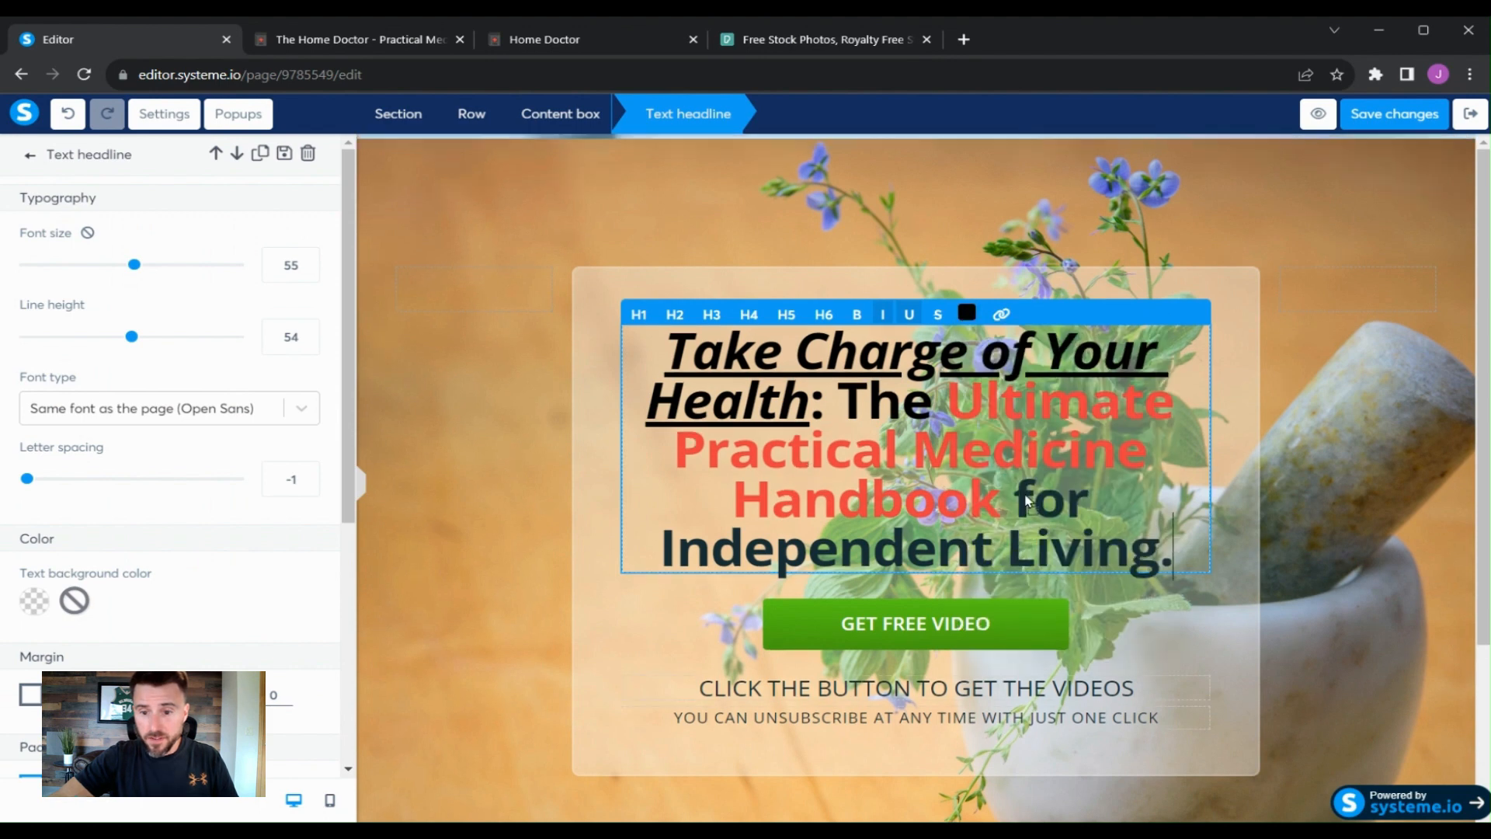
- Color the headline words 'for Independent Living.' black
{"action": "left_click_drag", "start_coordinate": [1015, 496], "coordinate": [1170, 525]}
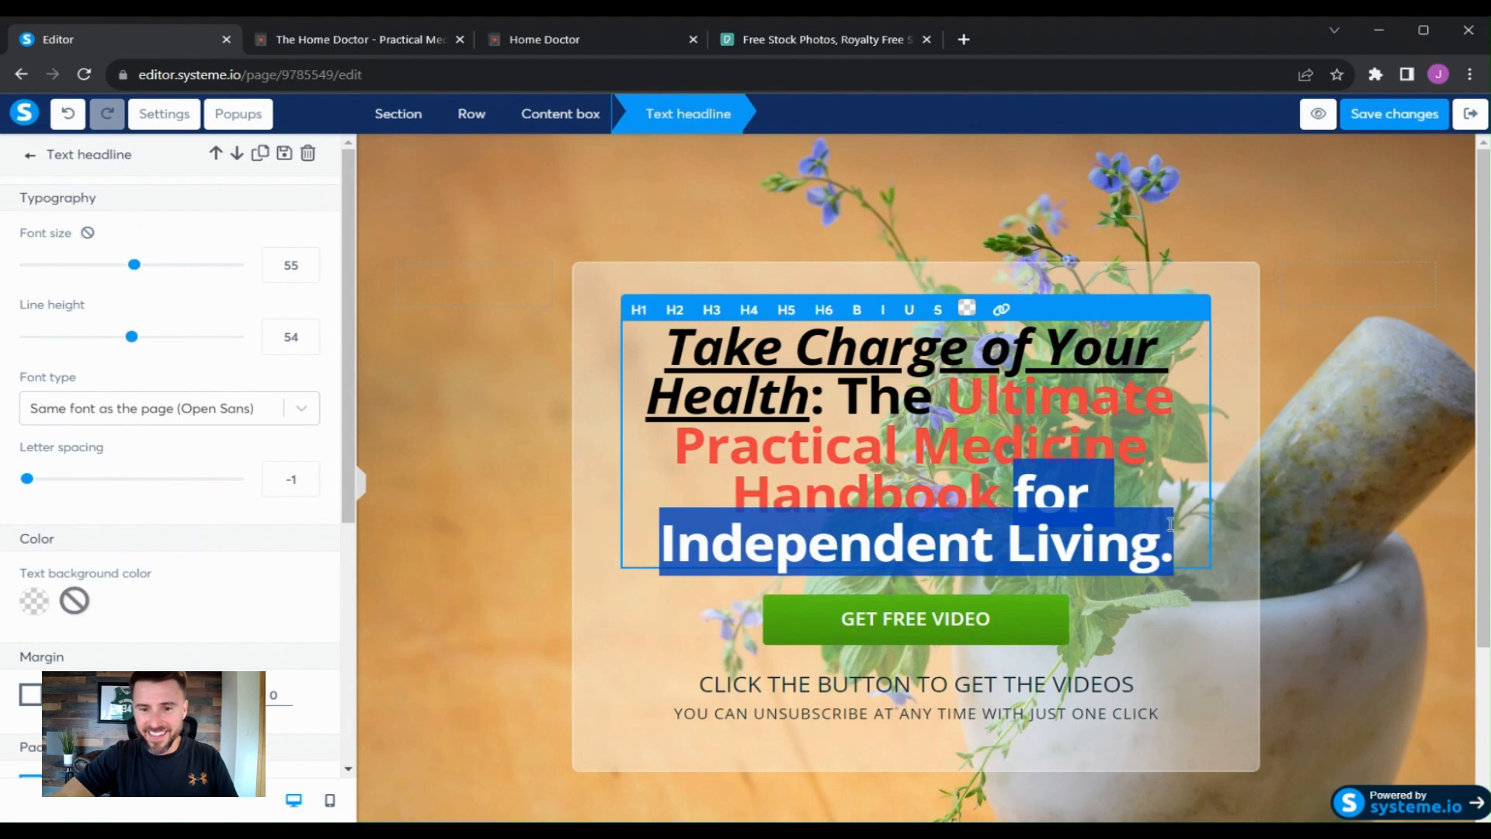
{"action": "left_click", "coordinate": [967, 309]}
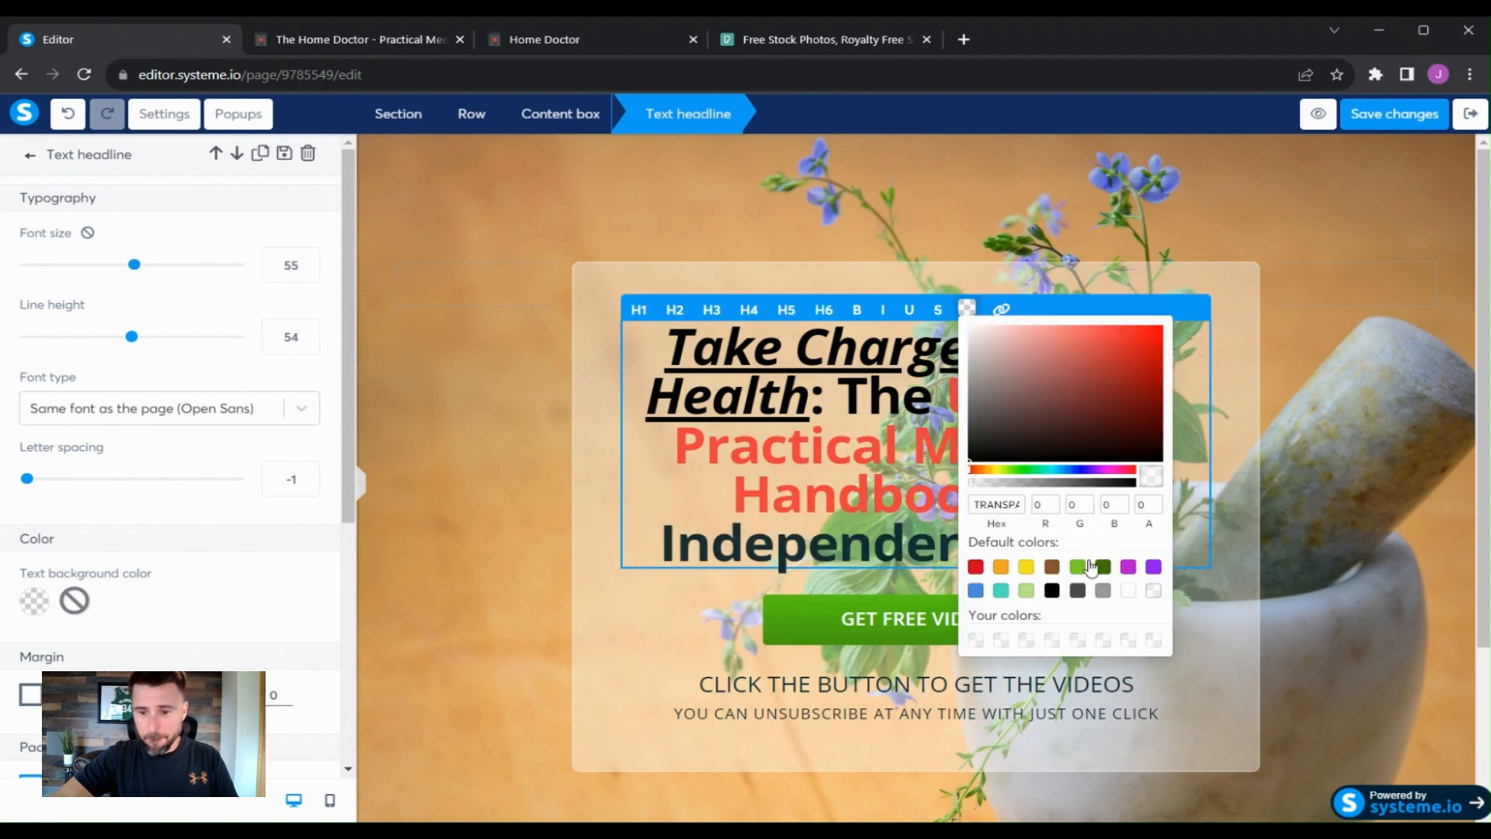
{"action": "left_click", "coordinate": [1053, 592]}
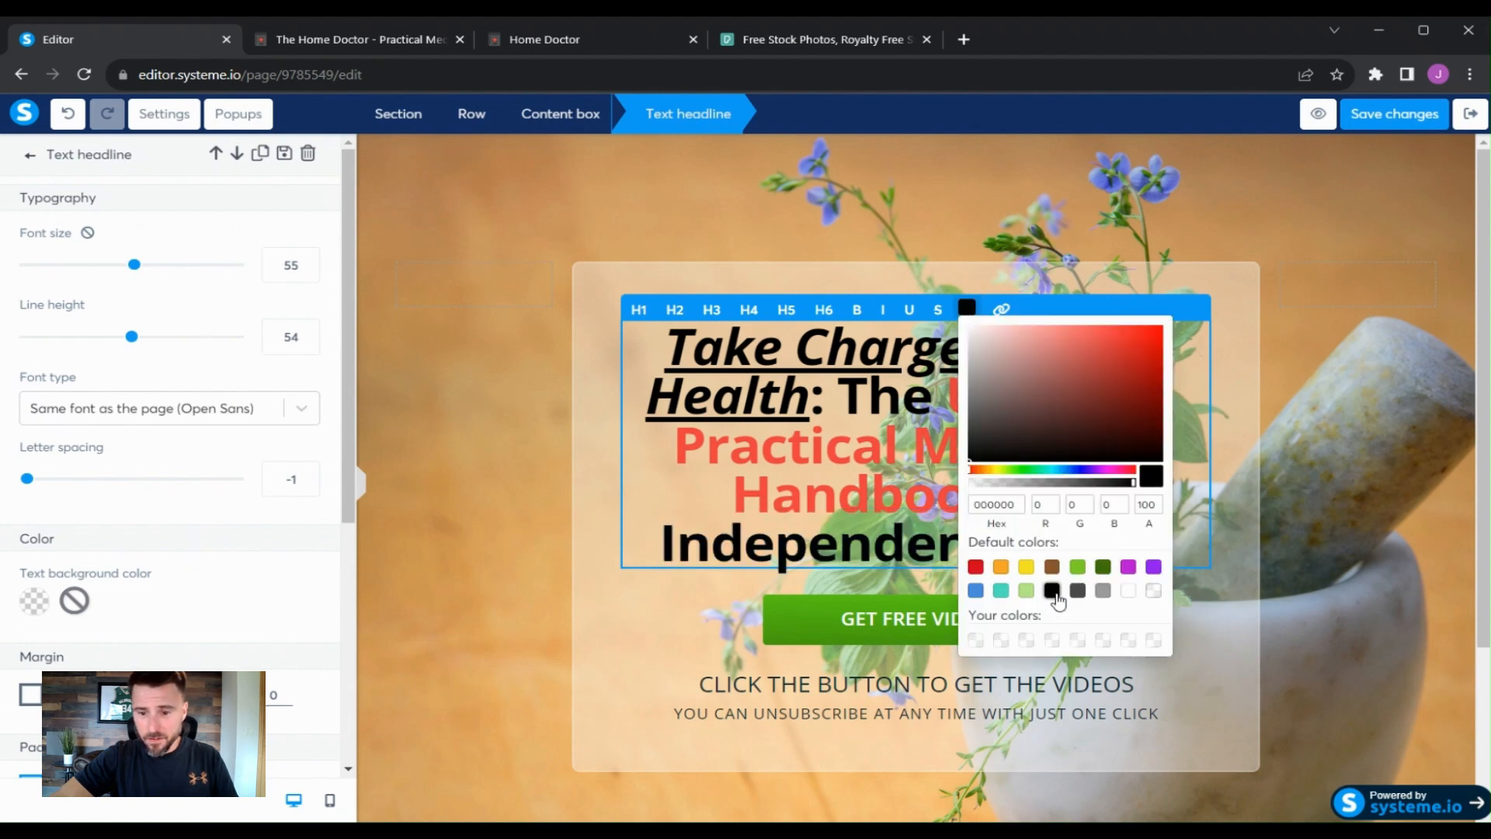
{"action": "left_click", "coordinate": [1220, 485]}
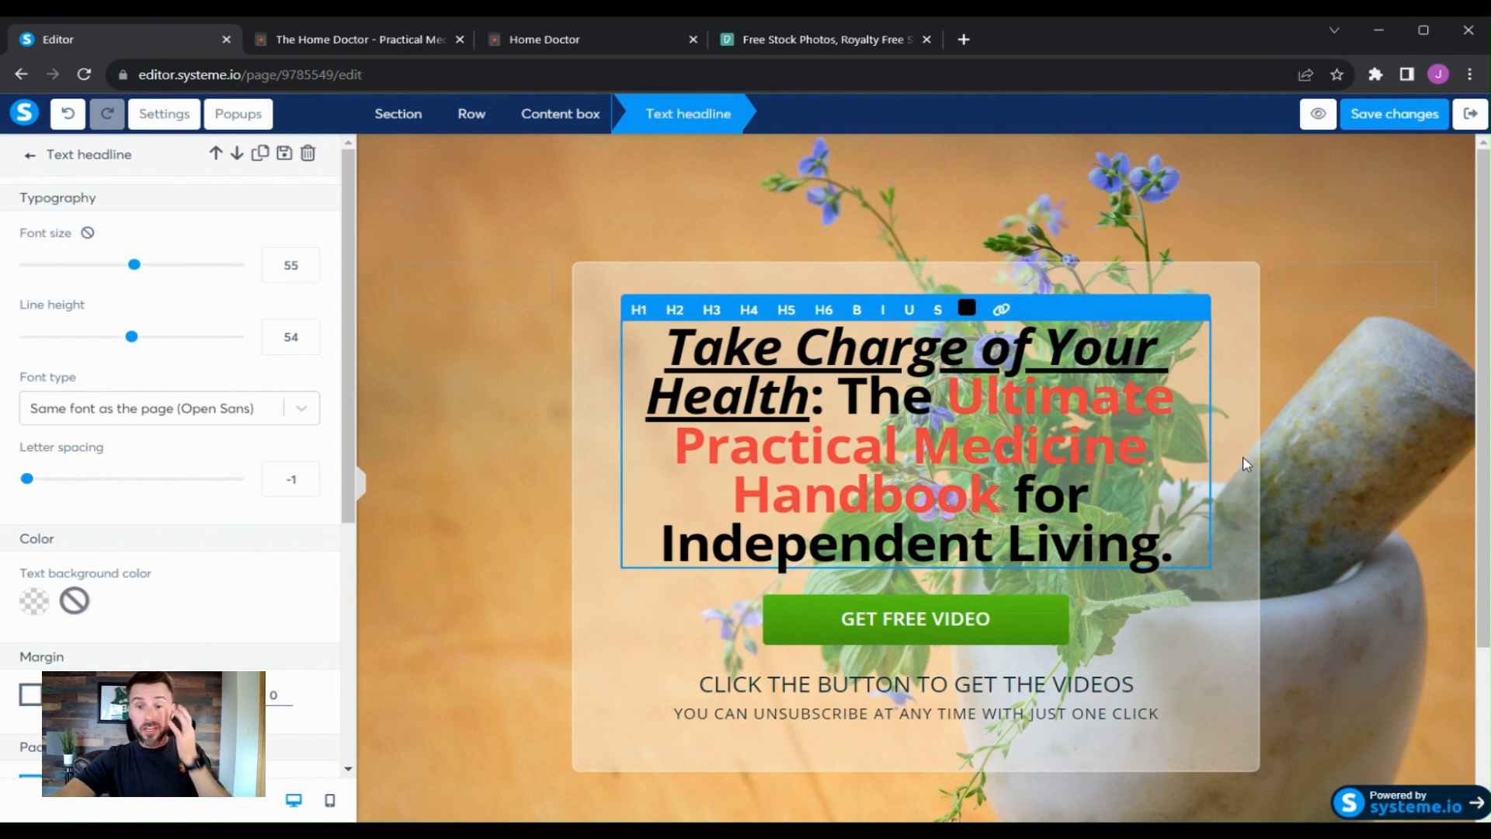
{"action": "left_click", "coordinate": [1336, 403]}
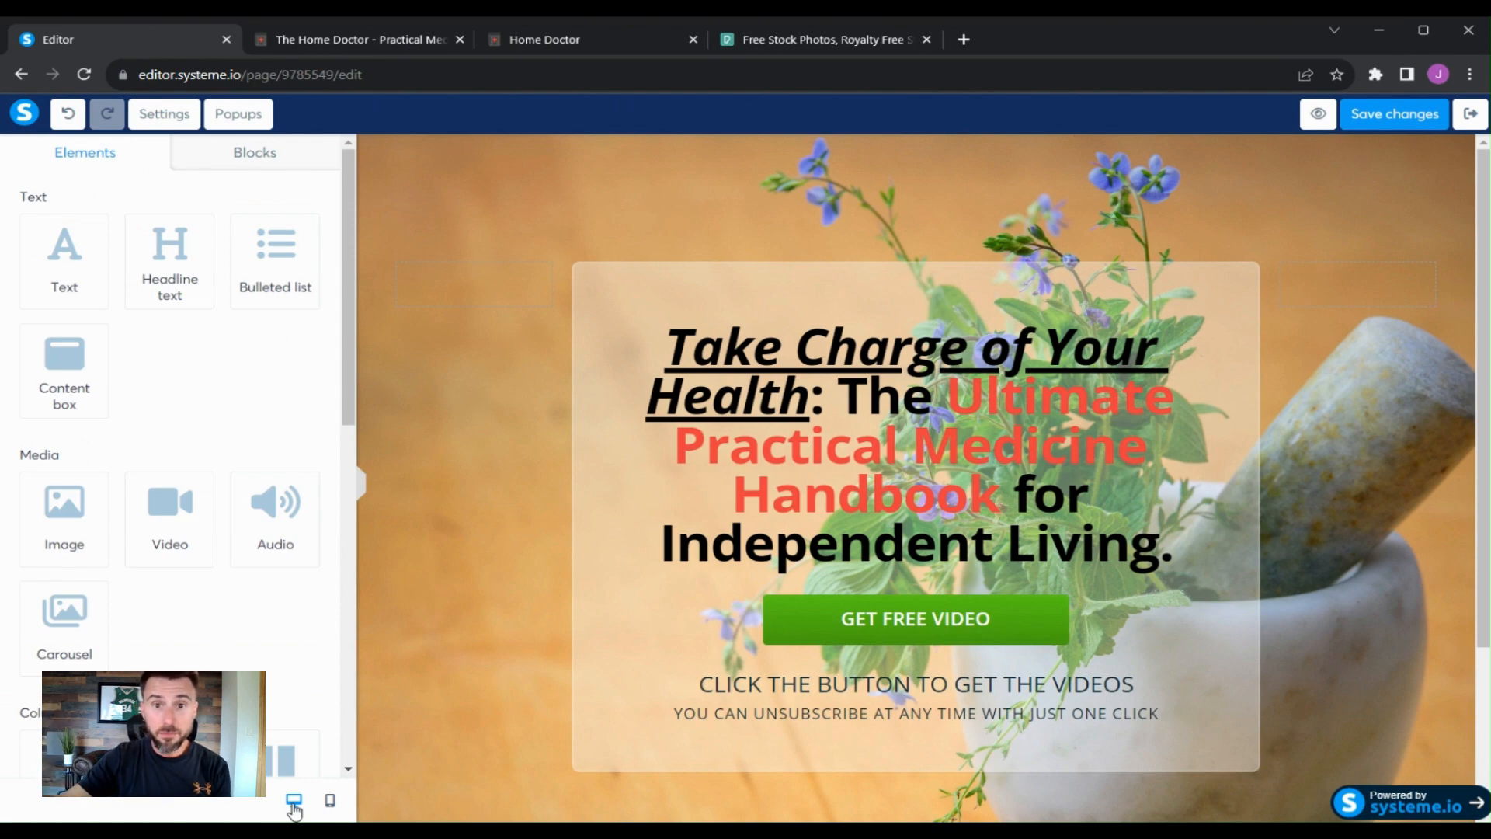
- In mobile view, set the section's background image to fill 100% width and height, then return to desktop view
{"action": "left_click", "coordinate": [330, 800]}
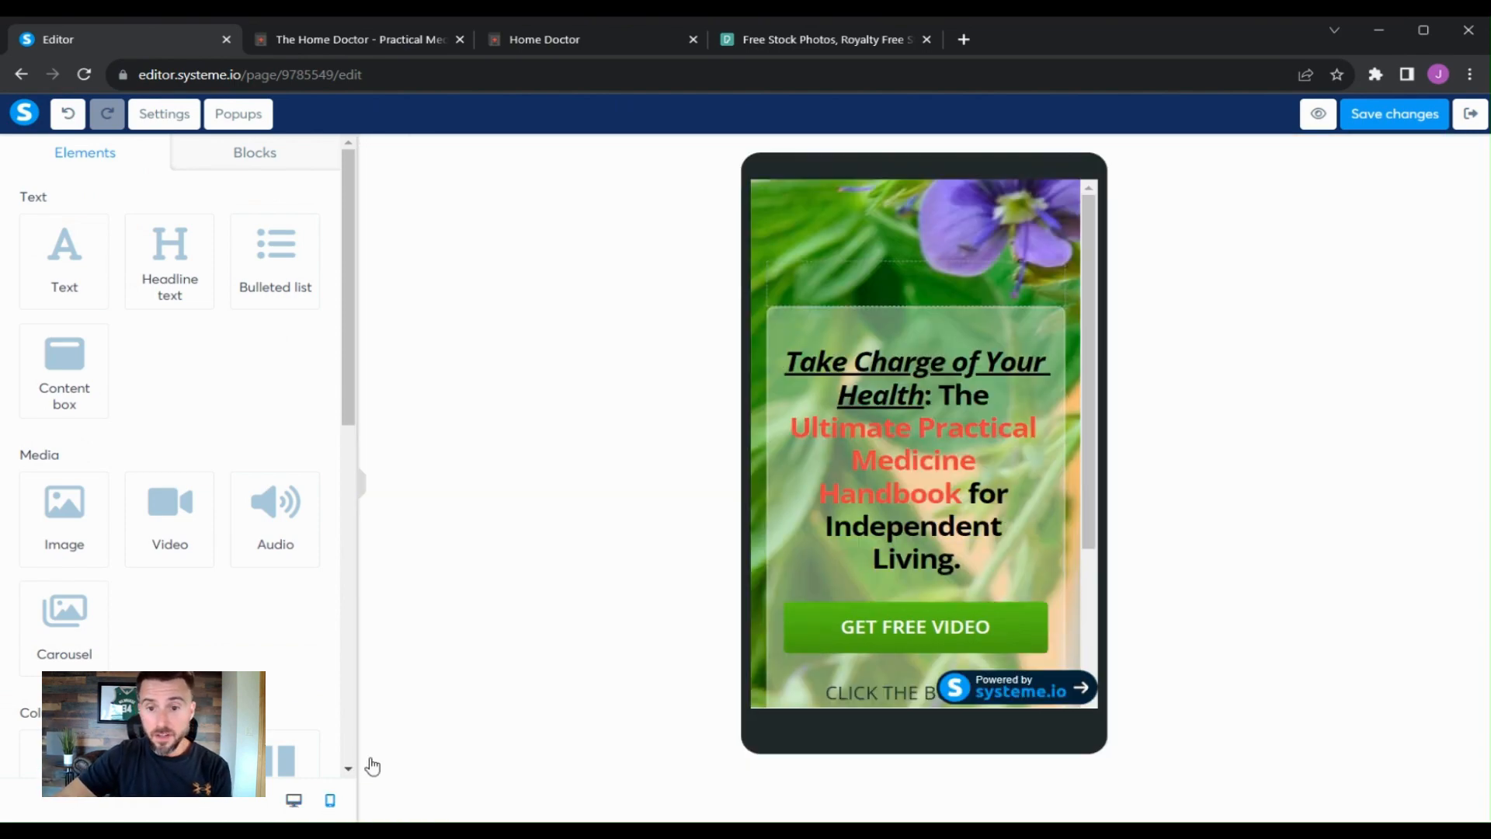
{"action": "scroll", "coordinate": [1040, 394], "scroll_direction": "down", "scroll_amount": 3}
{"action": "scroll", "coordinate": [1062, 393], "scroll_direction": "up", "scroll_amount": 3}
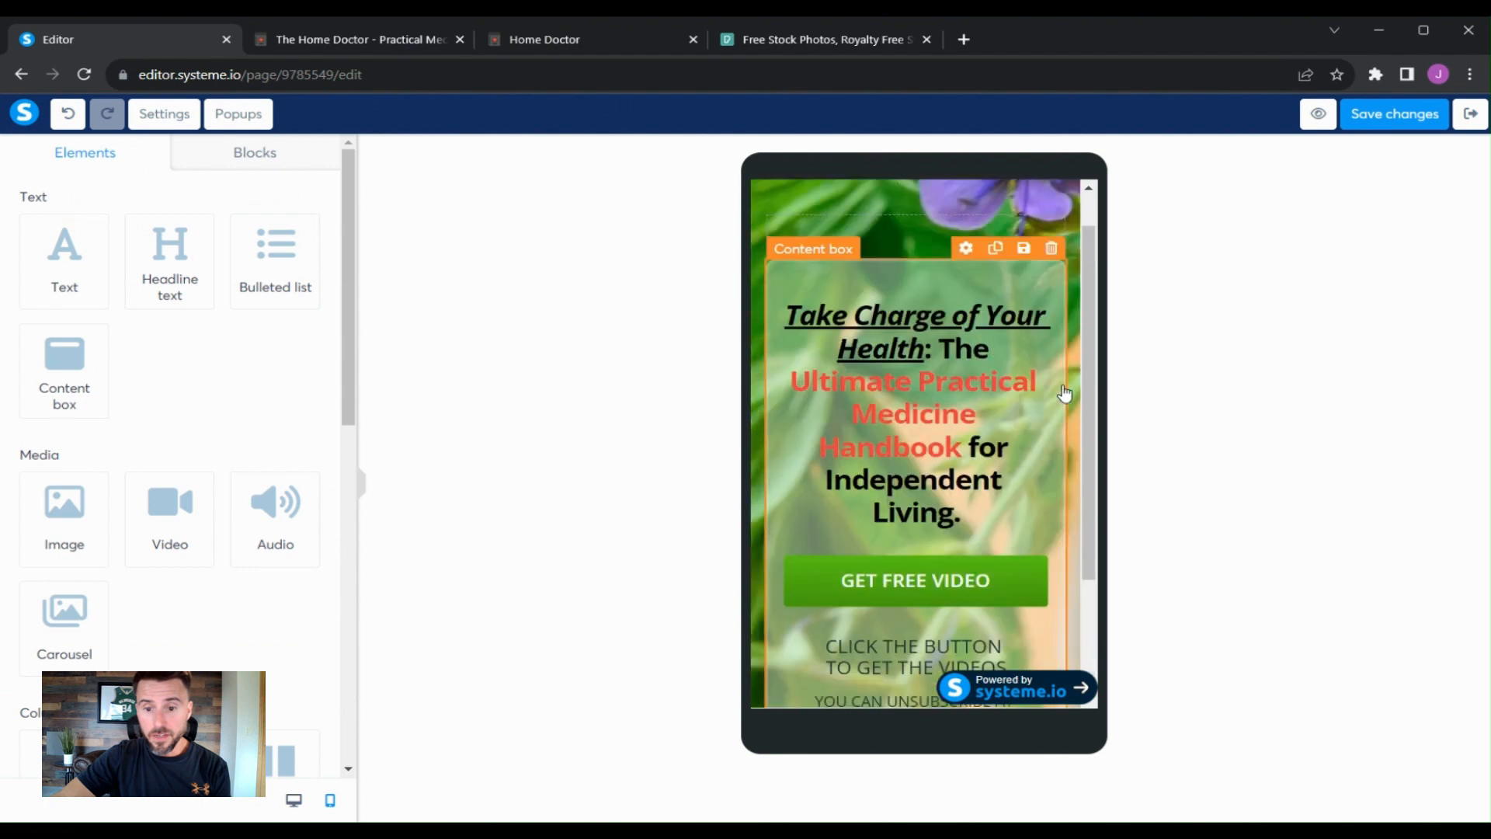
{"action": "left_click", "coordinate": [1083, 318]}
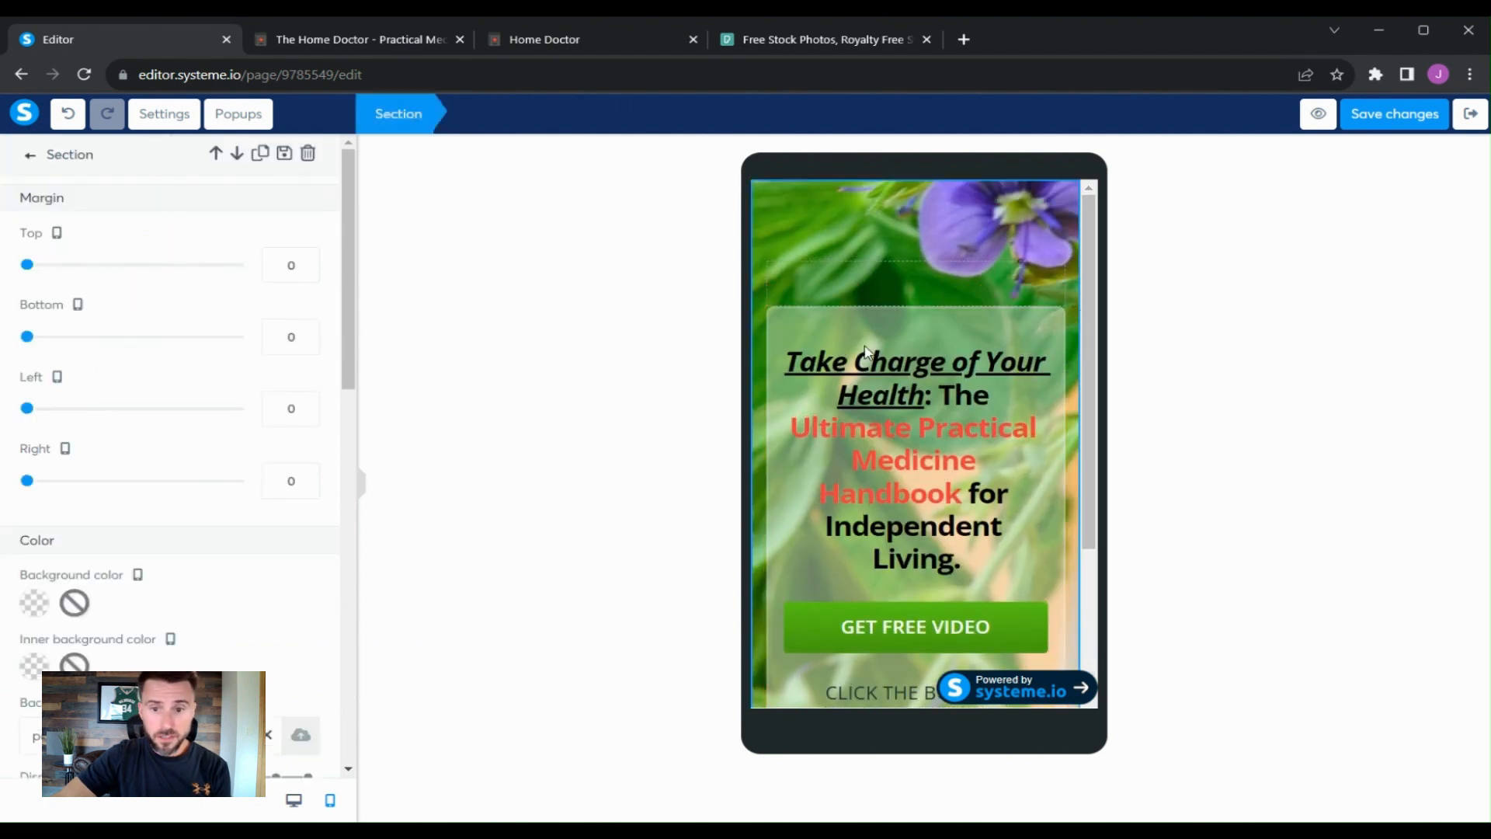
{"action": "scroll", "coordinate": [186, 551], "scroll_direction": "down", "scroll_amount": 6}
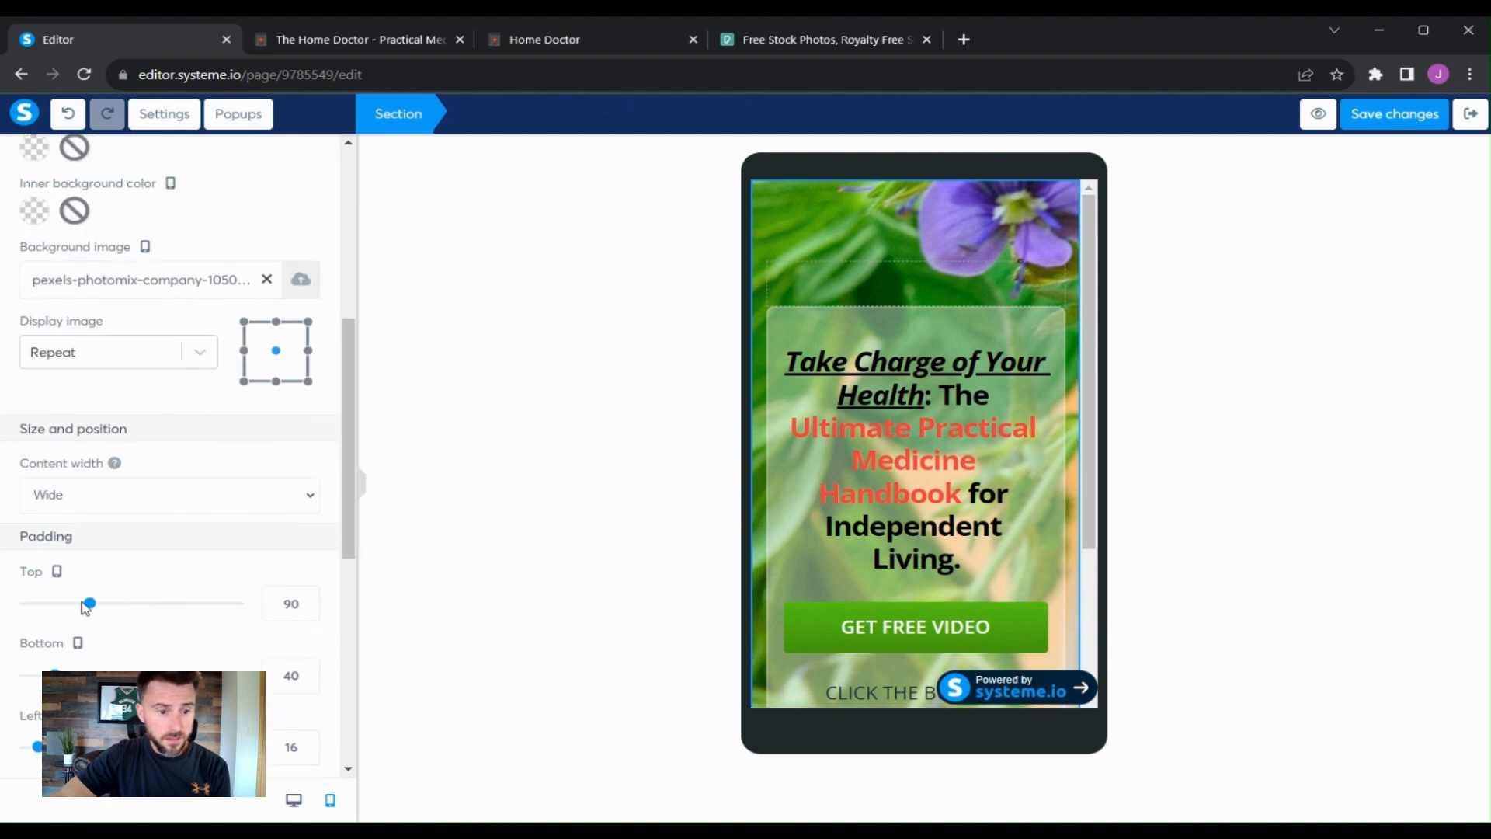
{"action": "left_click", "coordinate": [199, 353]}
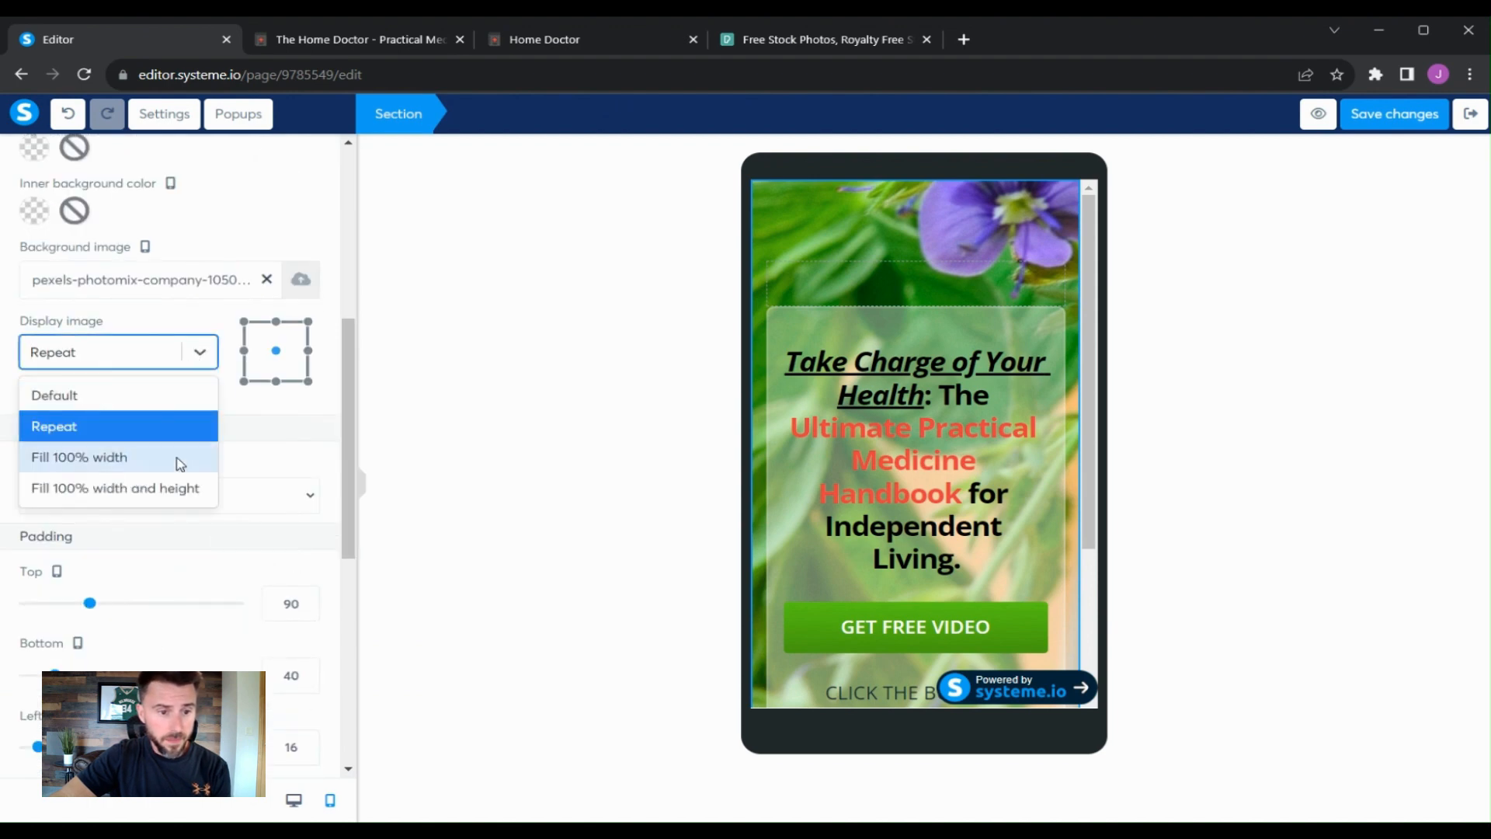
{"action": "left_click", "coordinate": [185, 489]}
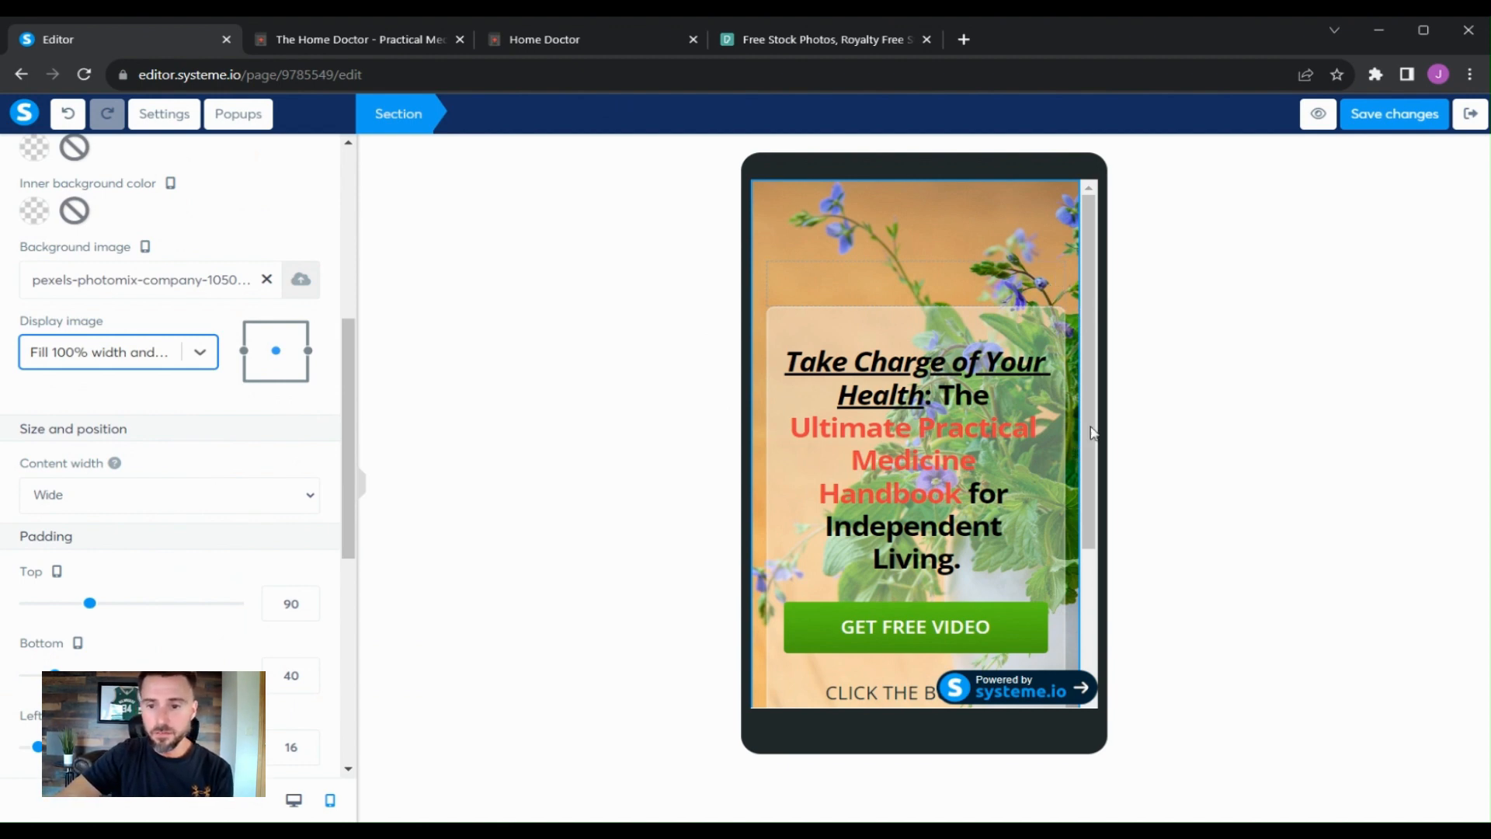
{"action": "left_click_drag", "start_coordinate": [1094, 433], "coordinate": [1098, 586]}
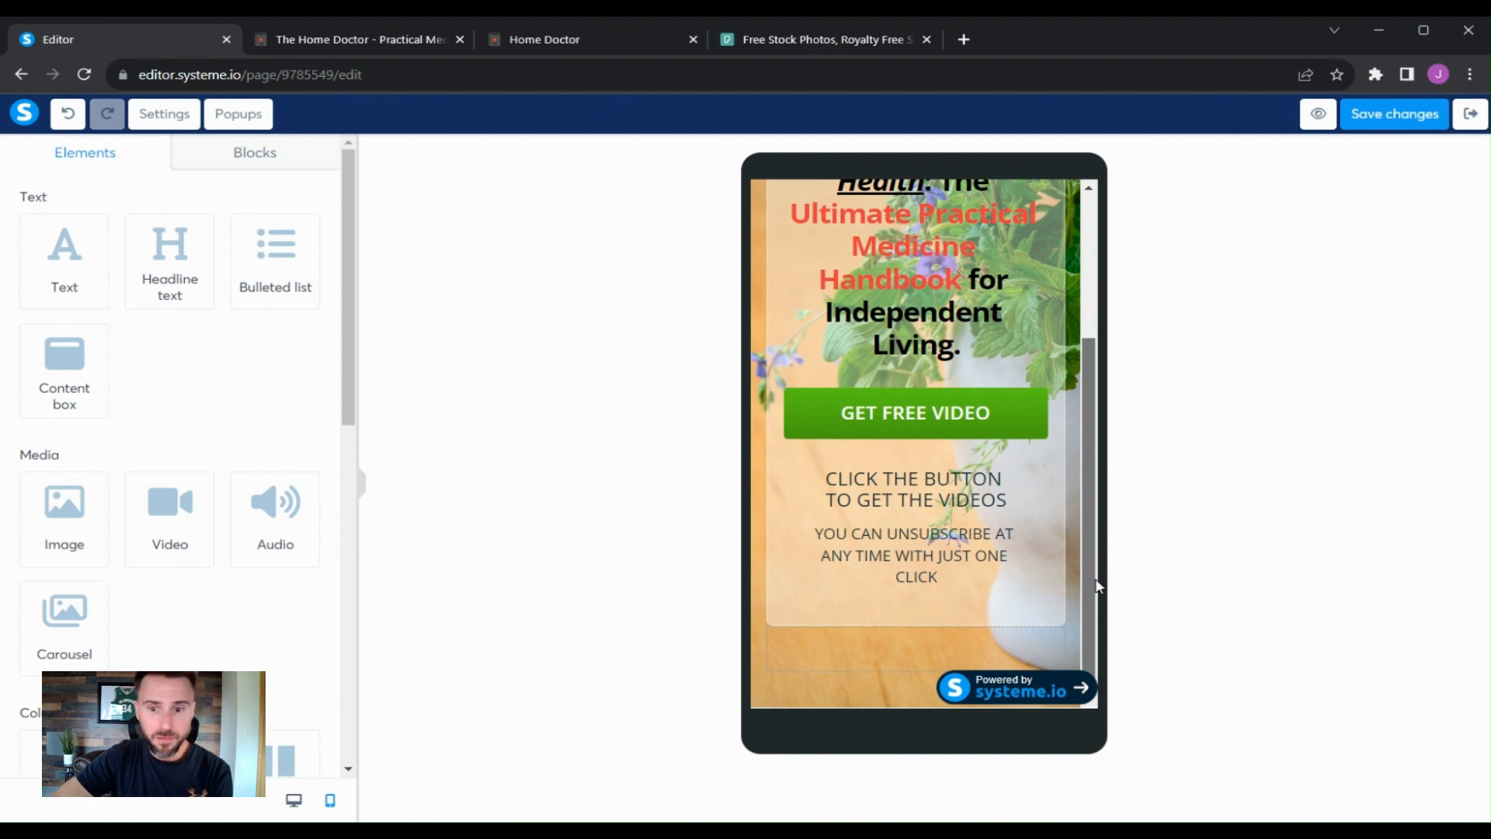
{"action": "scroll", "coordinate": [874, 559], "scroll_direction": "up", "scroll_amount": 3}
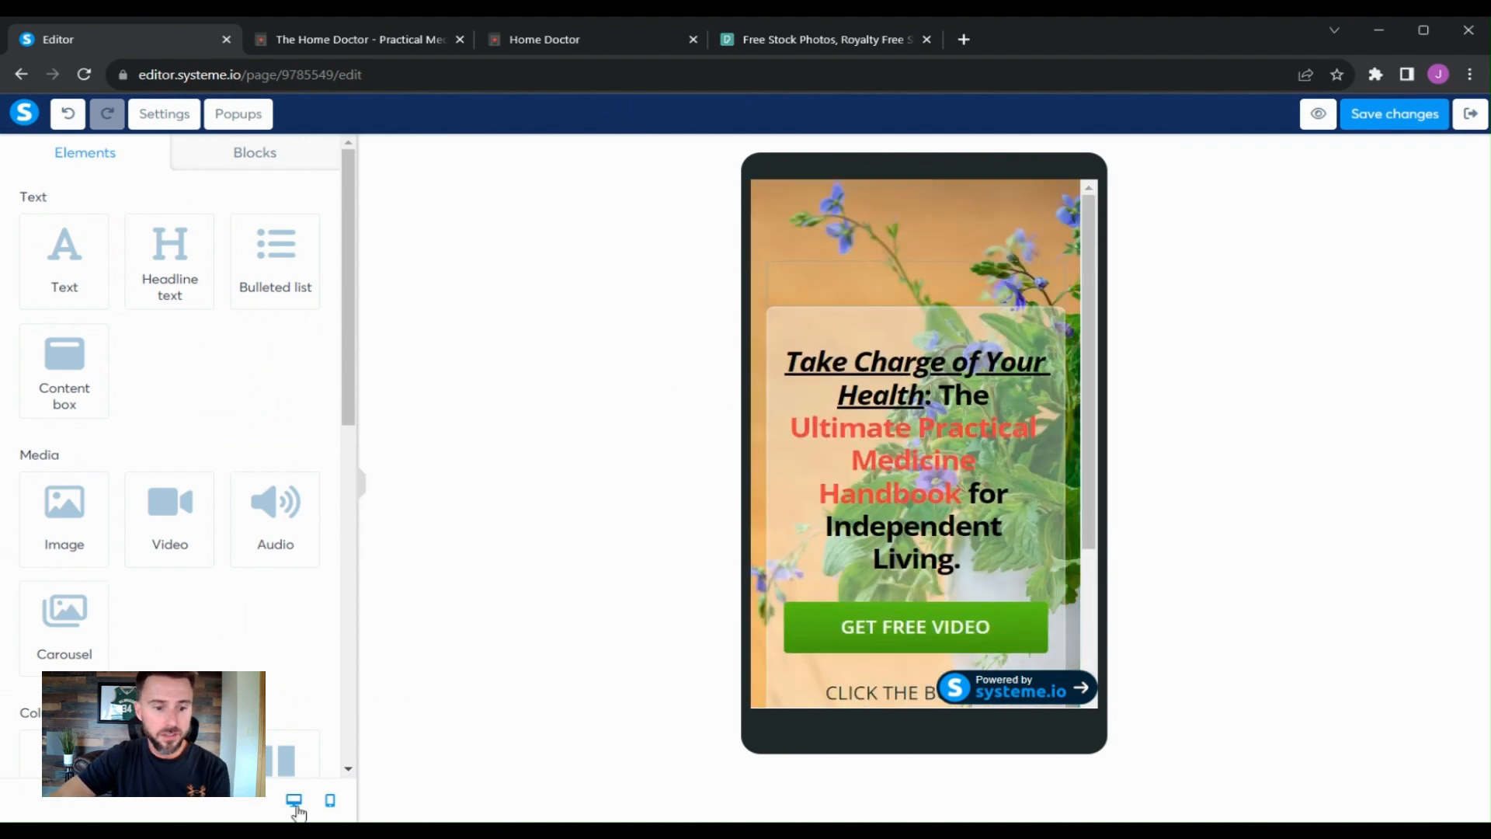
{"action": "left_click", "coordinate": [293, 800]}
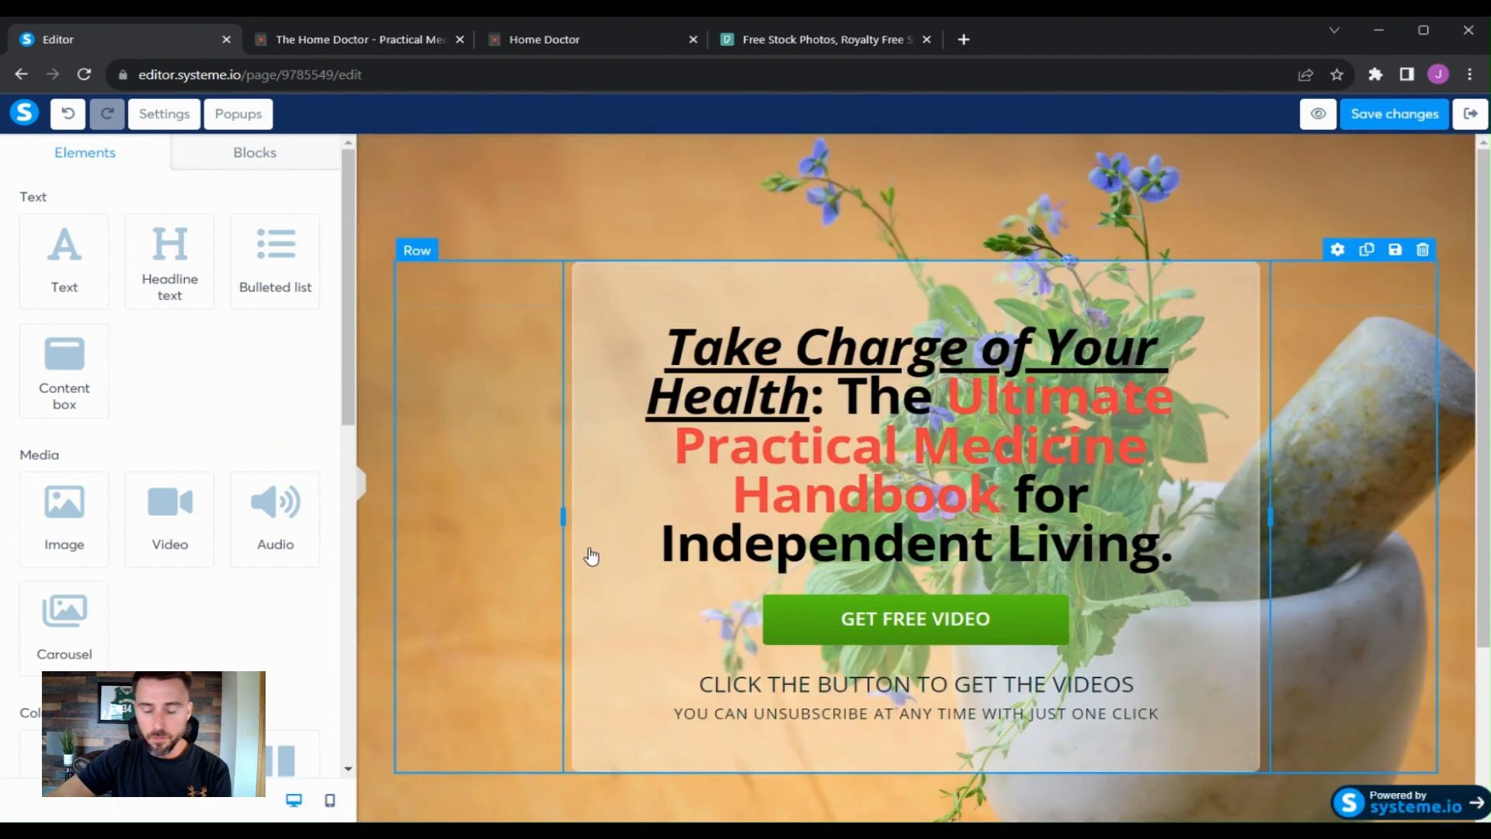
- Move the 'GET FREE VIDEO' button below the two text lines in the content box
{"action": "left_click", "coordinate": [1345, 429]}
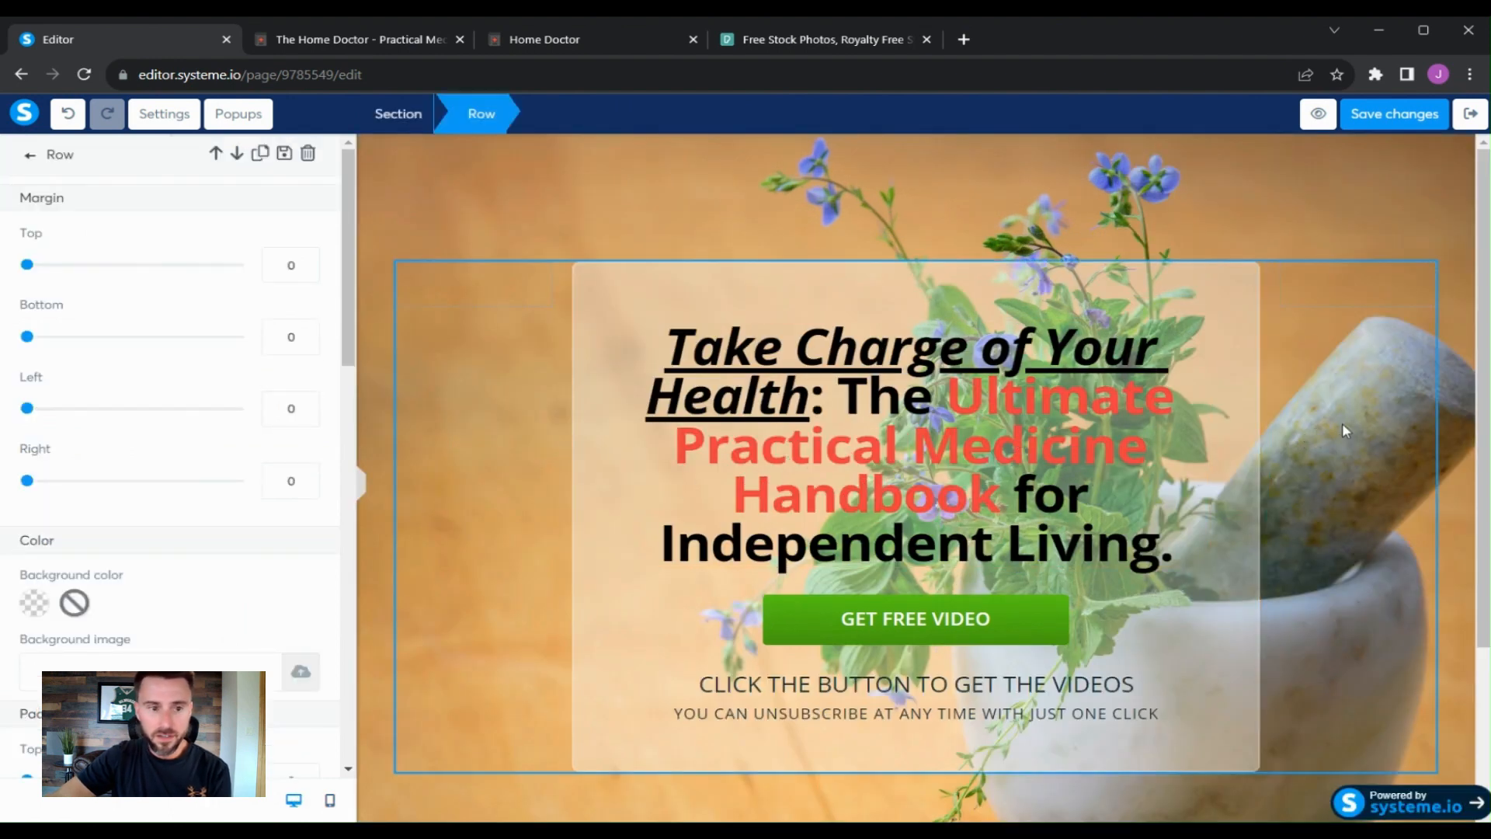
{"action": "left_click", "coordinate": [1459, 323]}
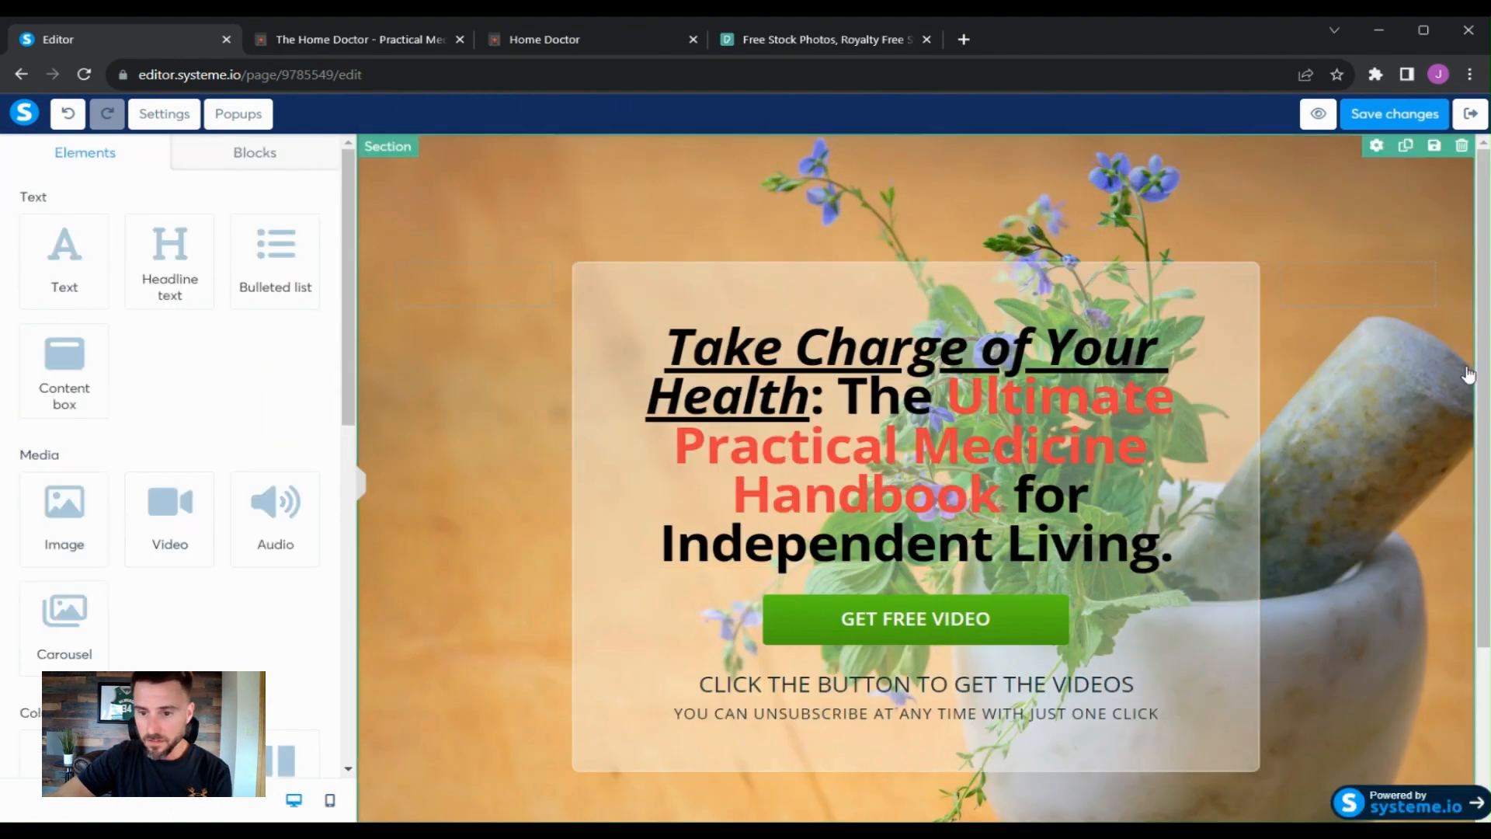
{"action": "scroll", "coordinate": [1460, 365], "scroll_direction": "down", "scroll_amount": 2}
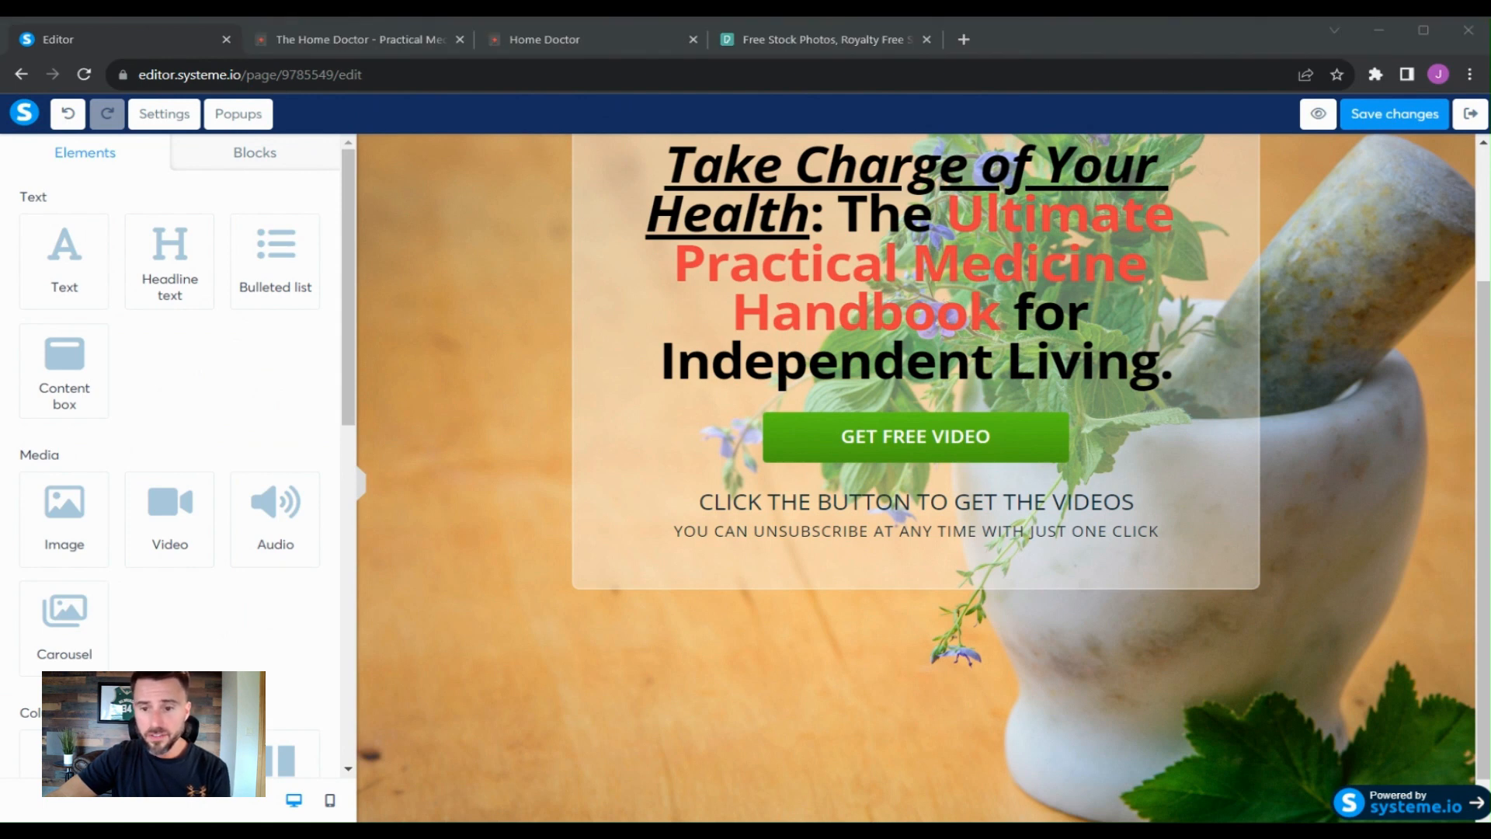
{"action": "left_click", "coordinate": [383, 360]}
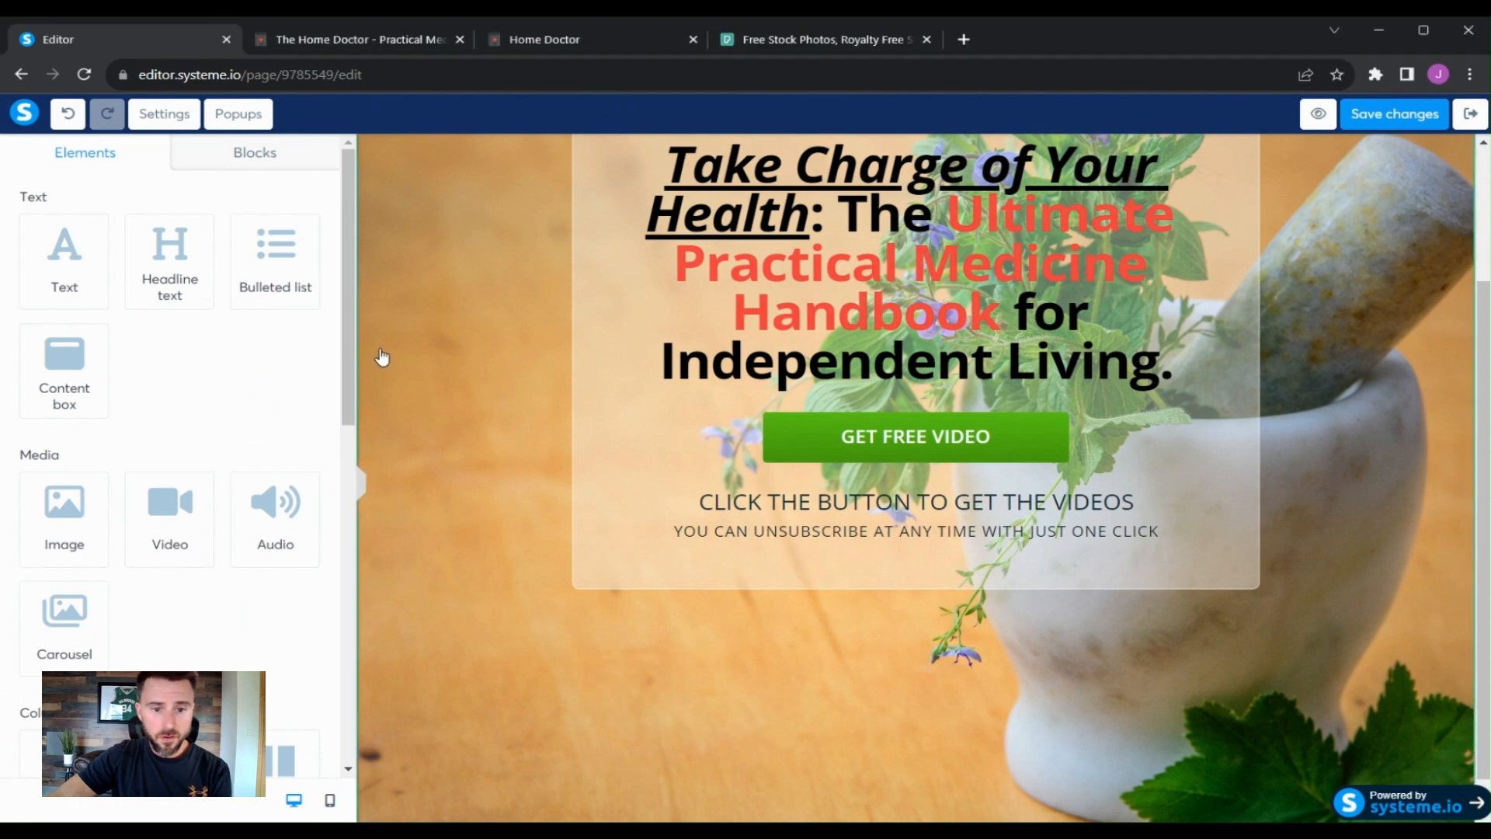
{"action": "left_click", "coordinate": [1312, 435]}
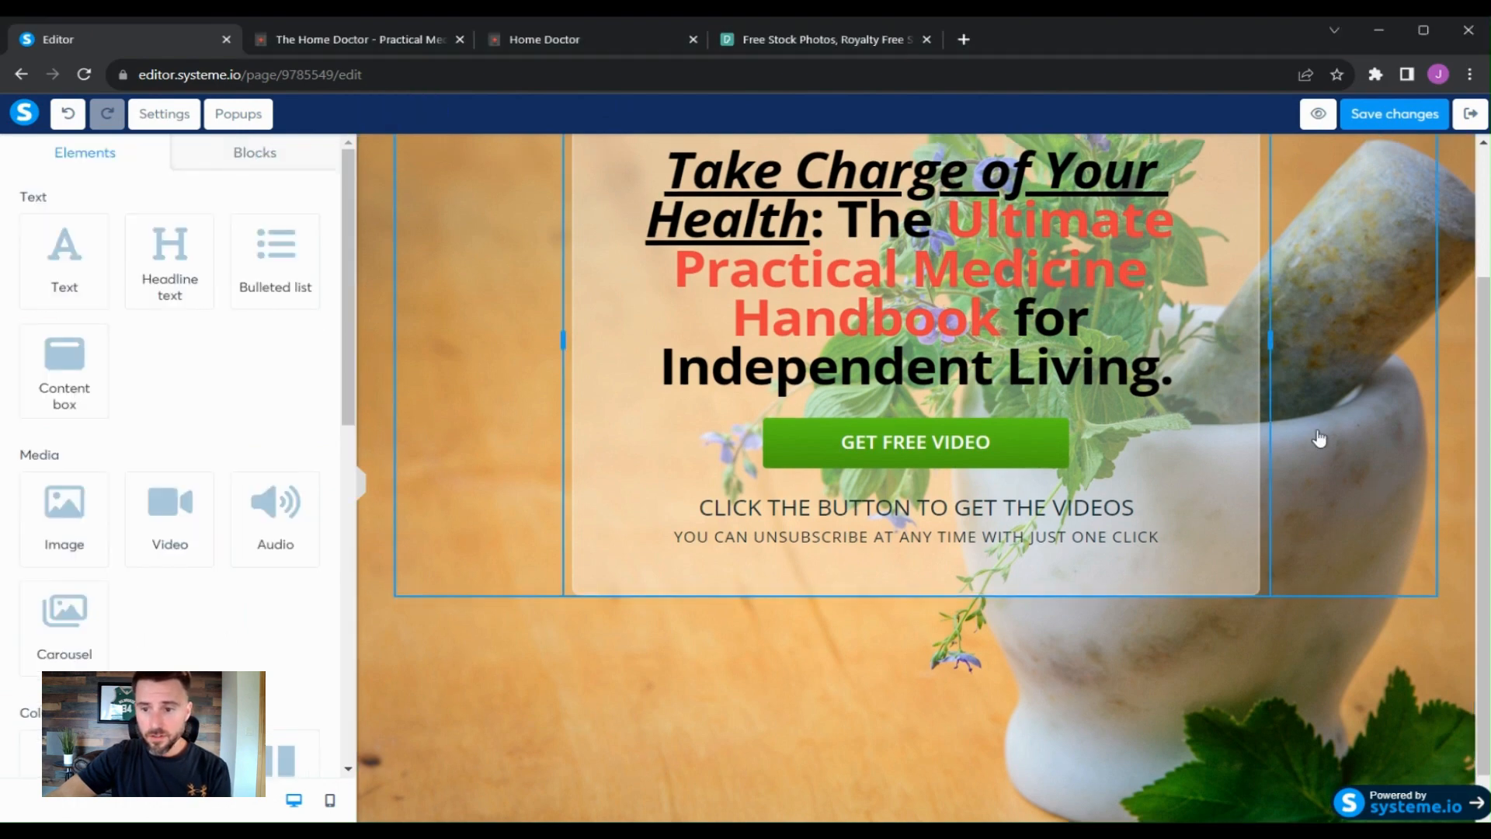
{"action": "scroll", "coordinate": [1079, 671], "scroll_direction": "up", "scroll_amount": 3}
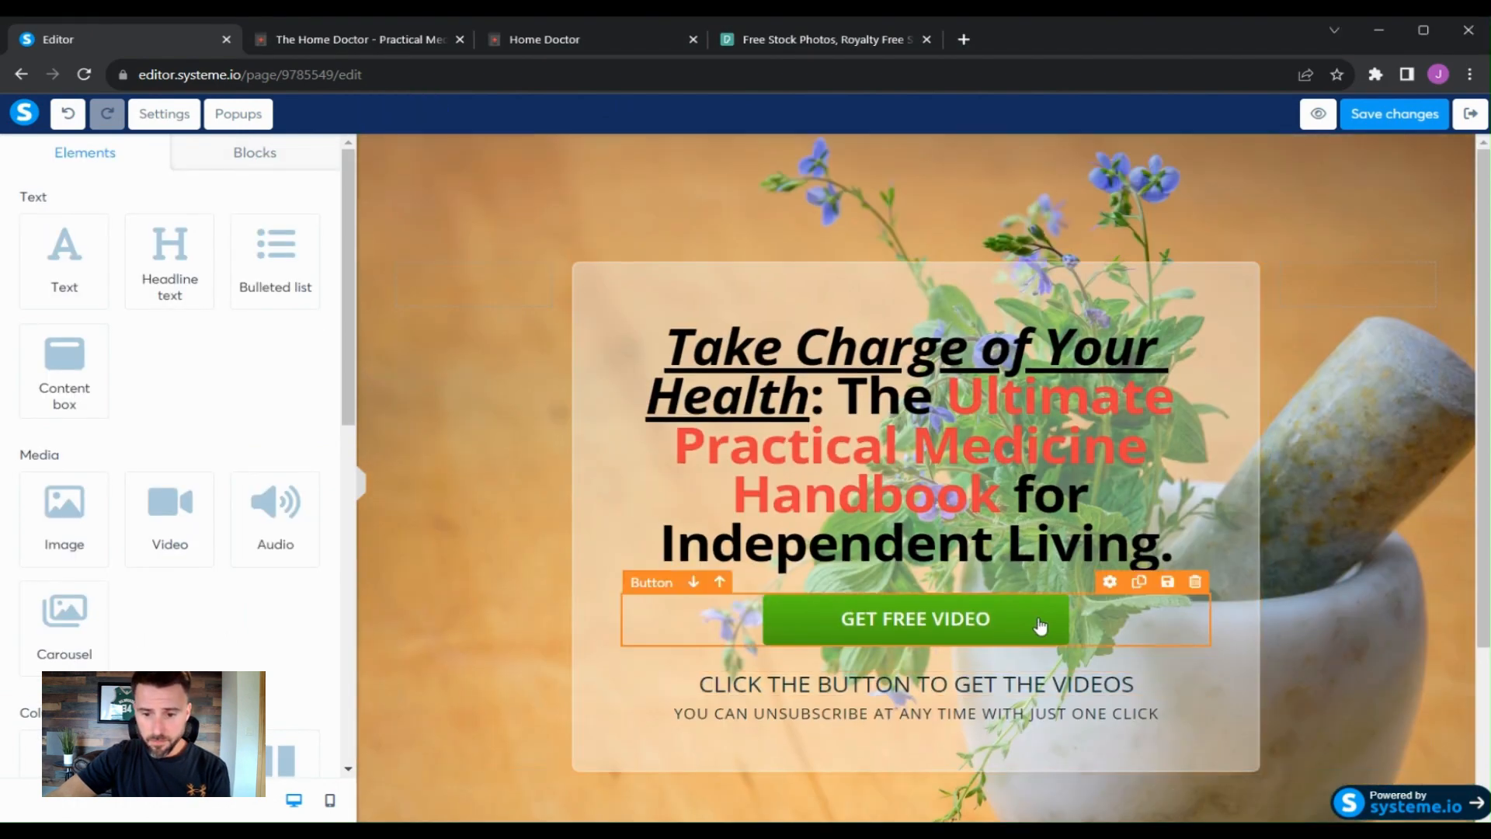
{"action": "left_click_drag", "start_coordinate": [1064, 711], "coordinate": [1042, 732]}
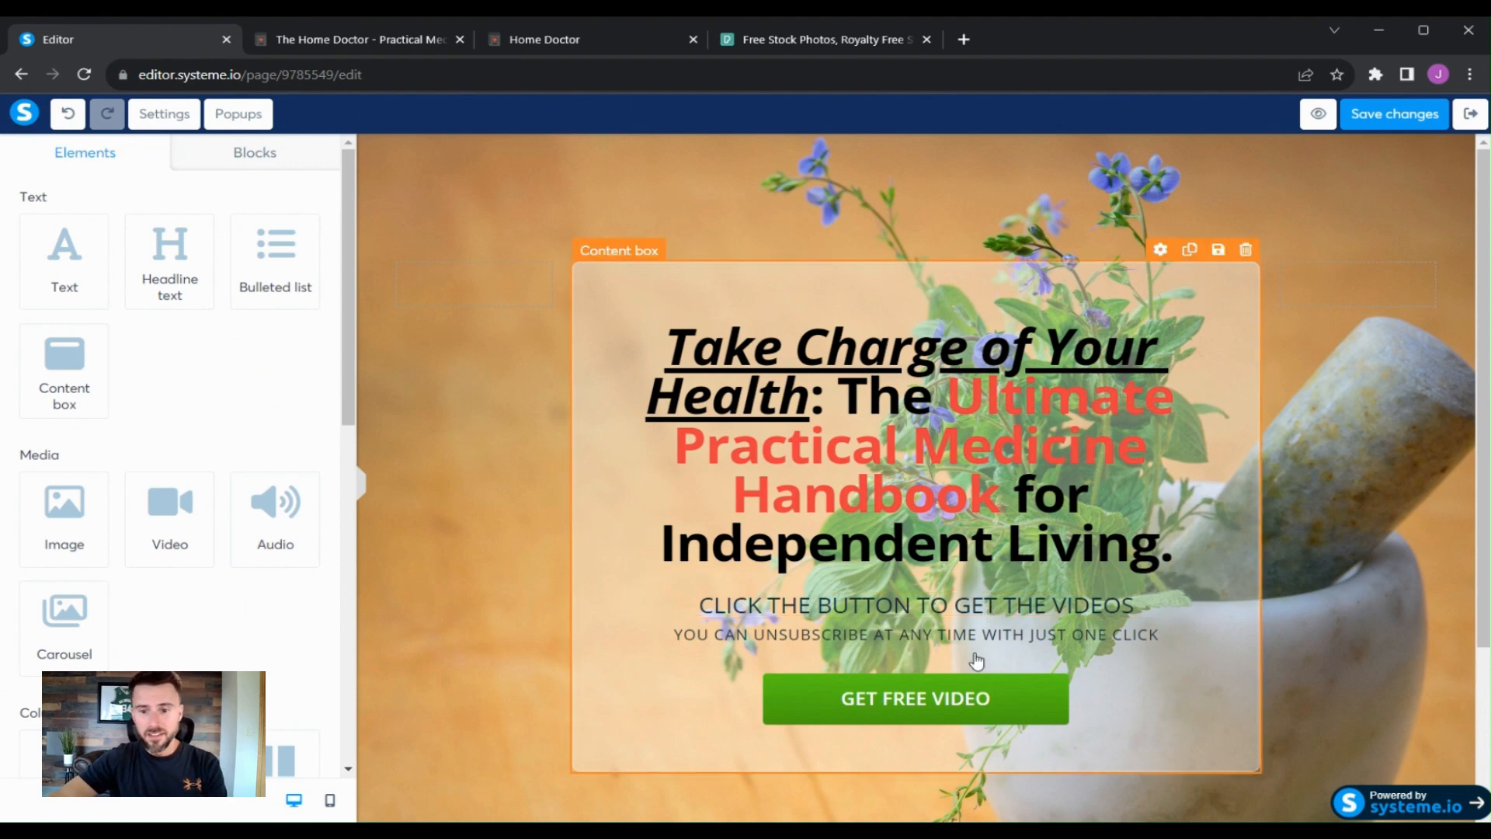
- Replace 'CLICK THE BUTTON TO GET THE VIDEOS' with the pasted subheadline beginning 'Learn how to navigate health concerns independently'
{"action": "left_click", "coordinate": [1070, 612]}
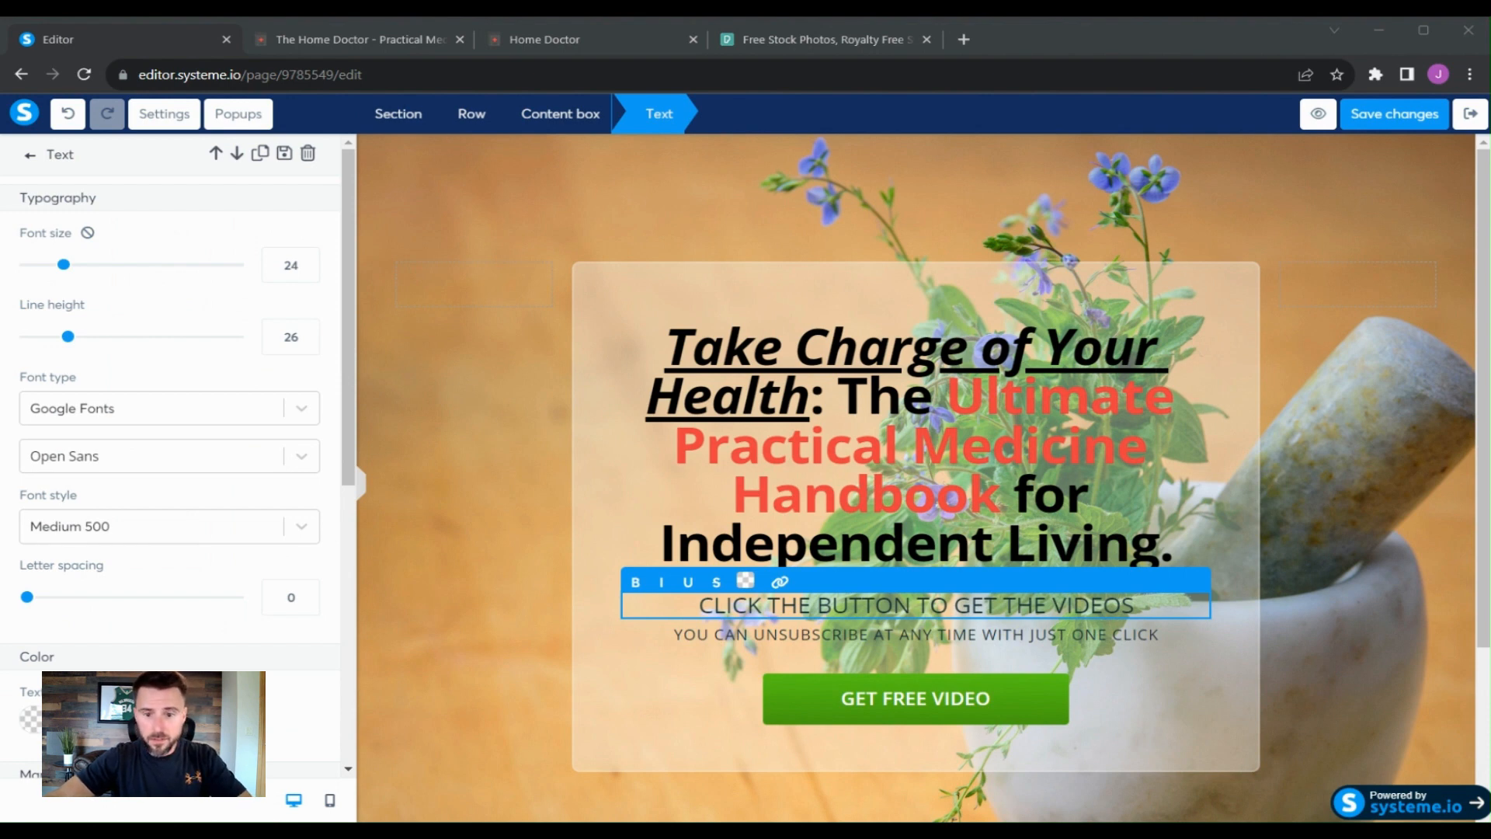
{"action": "left_click", "coordinate": [389, 412]}
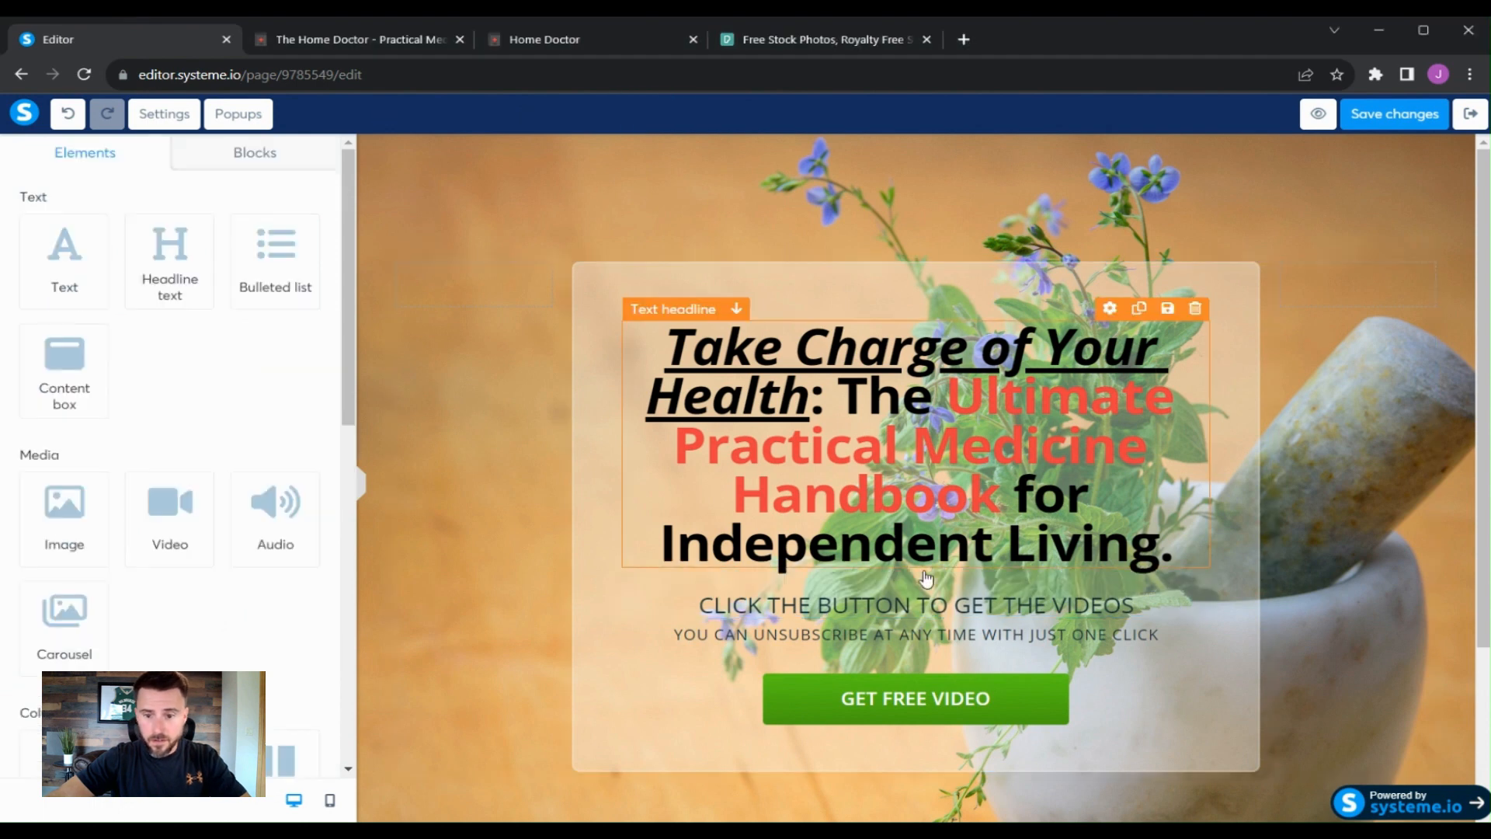
{"action": "left_click", "coordinate": [1112, 603]}
{"action": "left_click_drag", "start_coordinate": [1135, 604], "coordinate": [703, 608]}
{"action": "type", "text": "Learn how to navigate health concerns independently, so you can thrive in rural life and worry less about access to advanced medical care."}
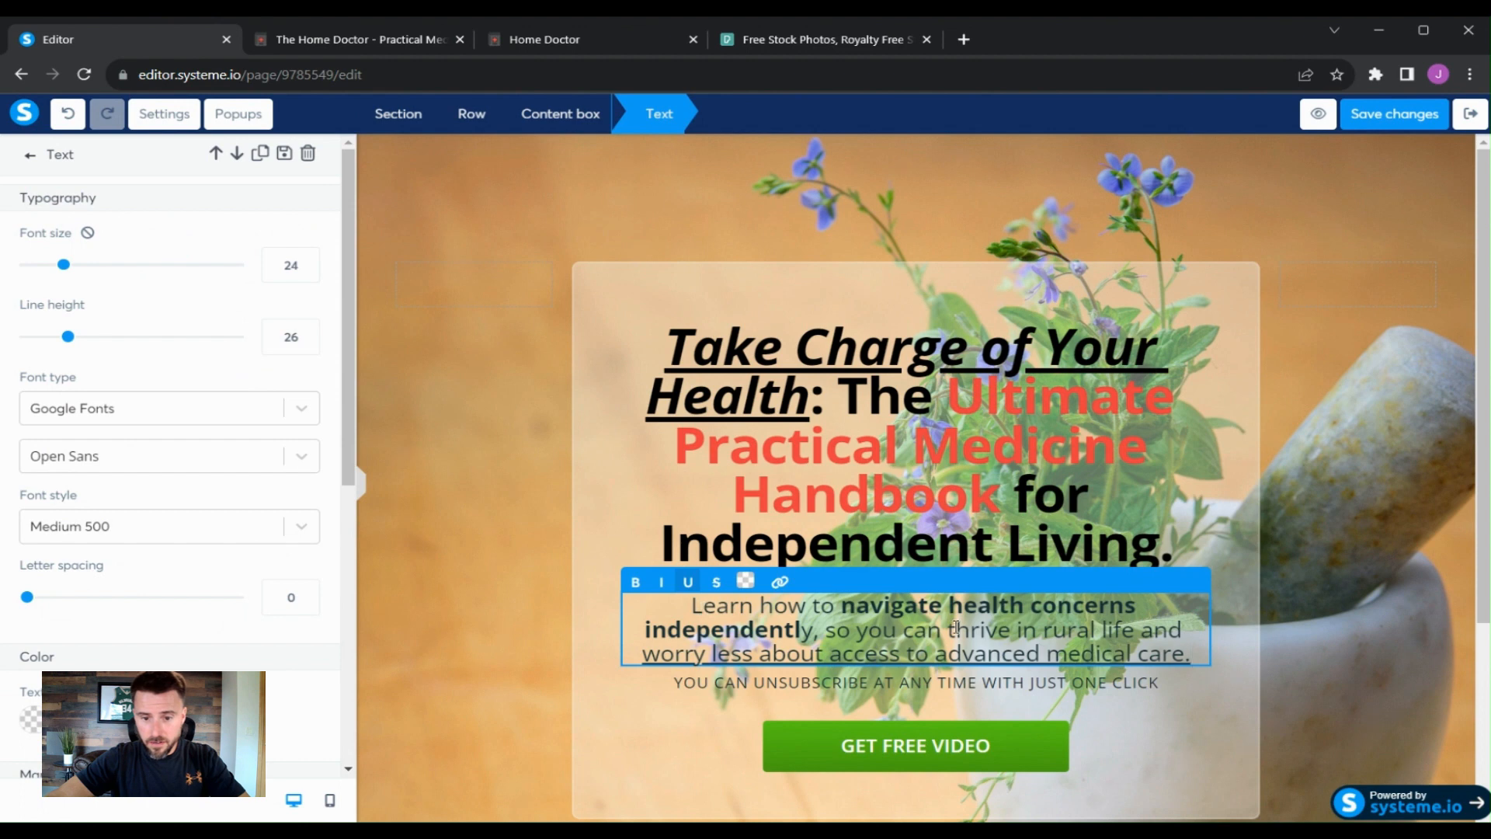
- Delete the 'YOU CAN UNSUBSCRIBE AT ANY TIME WITH JUST ONE CLICK' text line
{"action": "left_click", "coordinate": [1146, 690]}
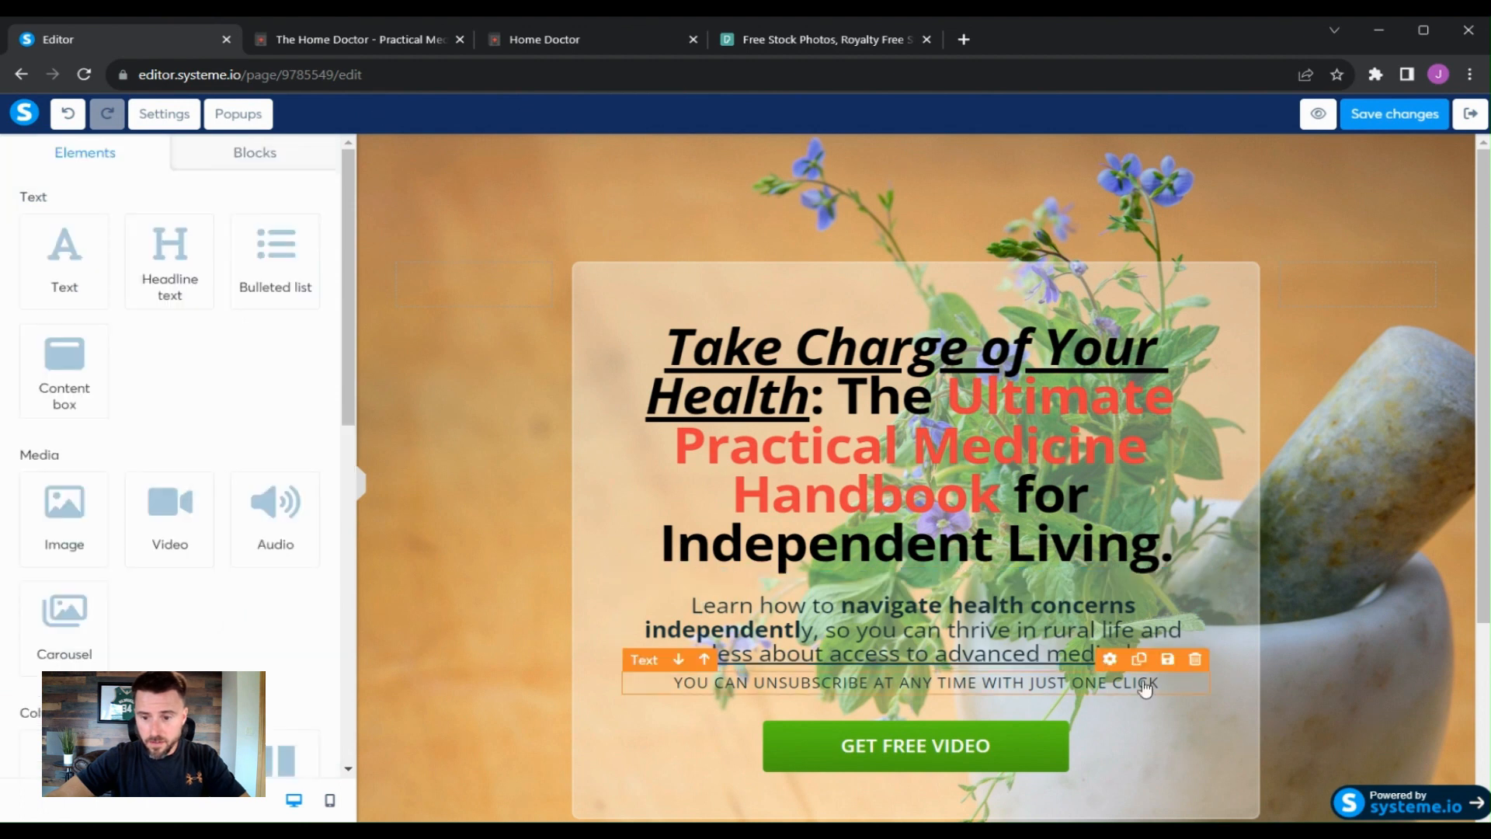
{"action": "left_click", "coordinate": [1195, 659]}
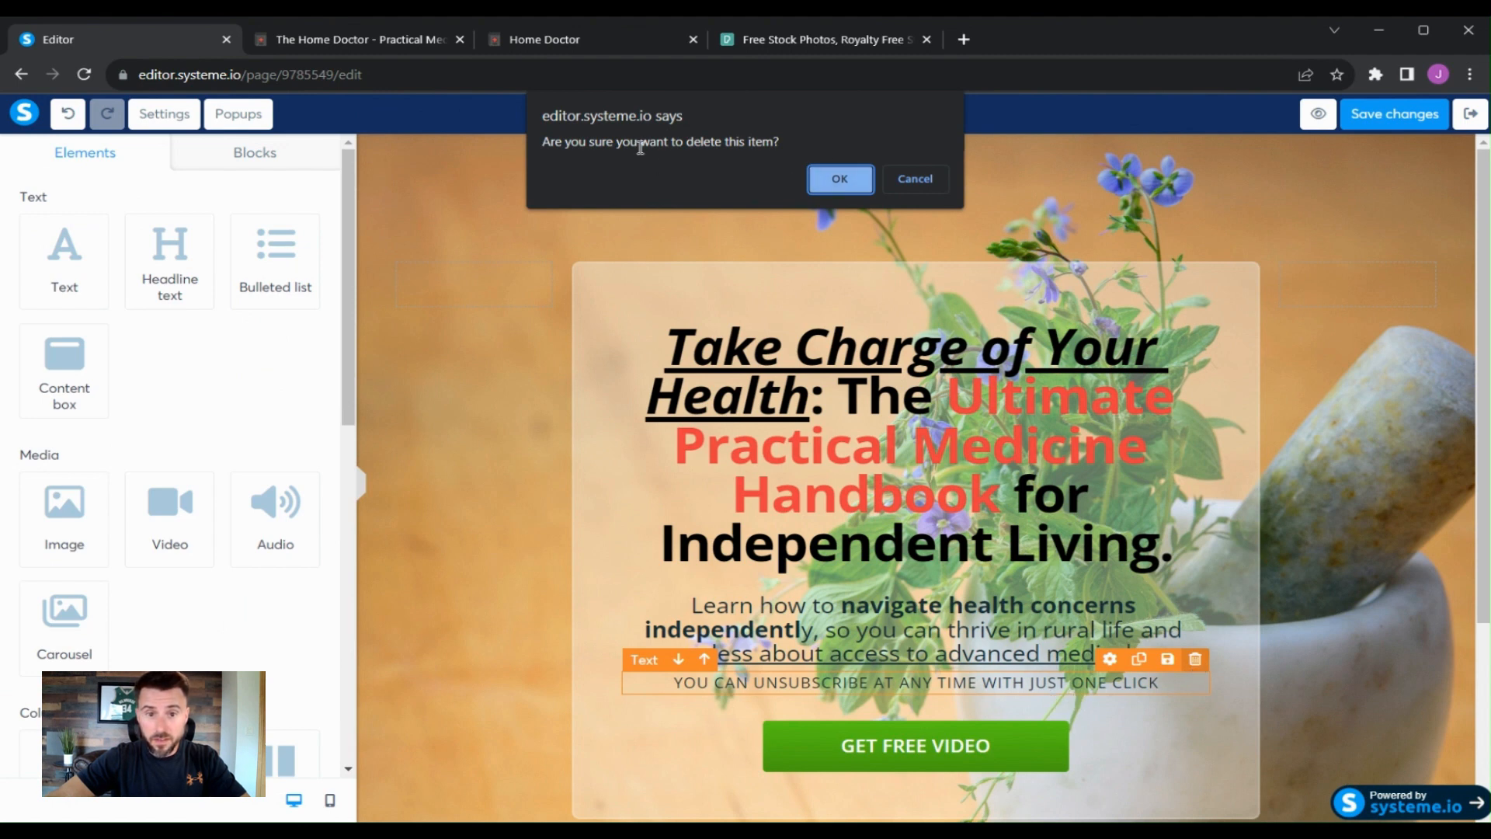
{"action": "left_click", "coordinate": [837, 194]}
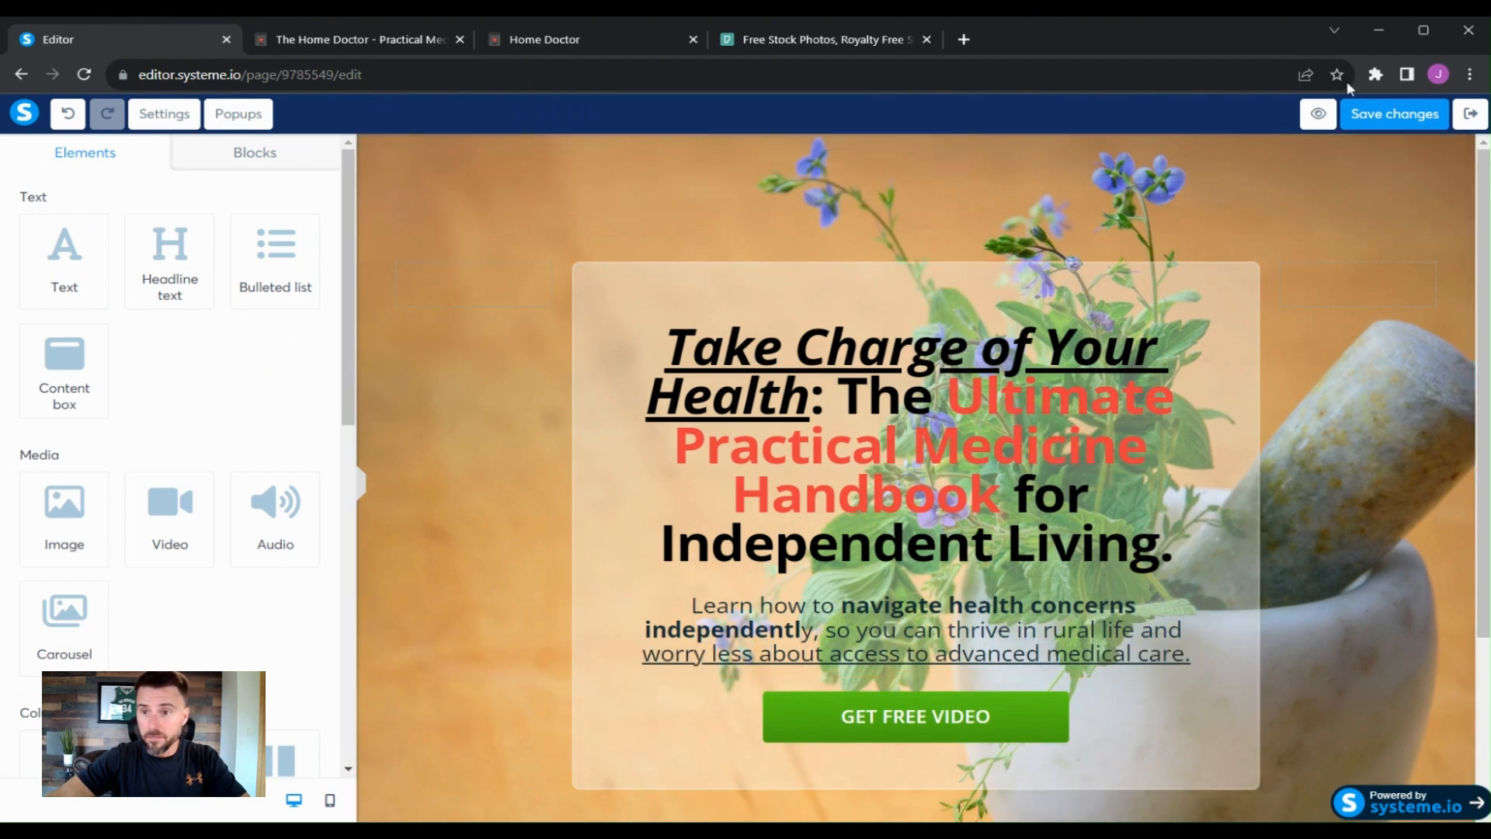
- Raise the opacity of the content box's background color so the box looks more solid
{"action": "left_click", "coordinate": [1422, 36]}
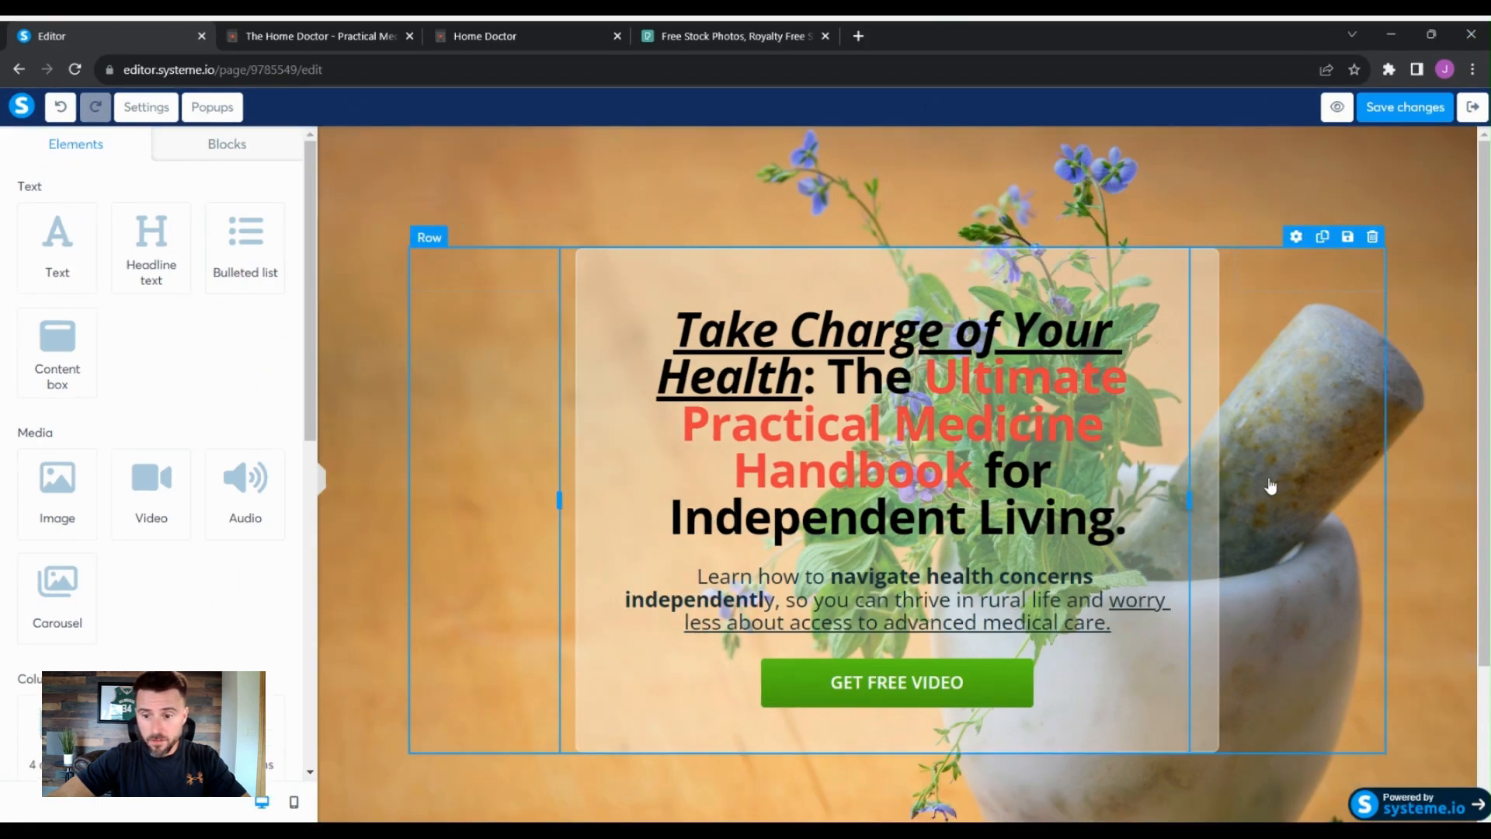
{"action": "scroll", "coordinate": [1414, 497], "scroll_direction": "down", "scroll_amount": 1}
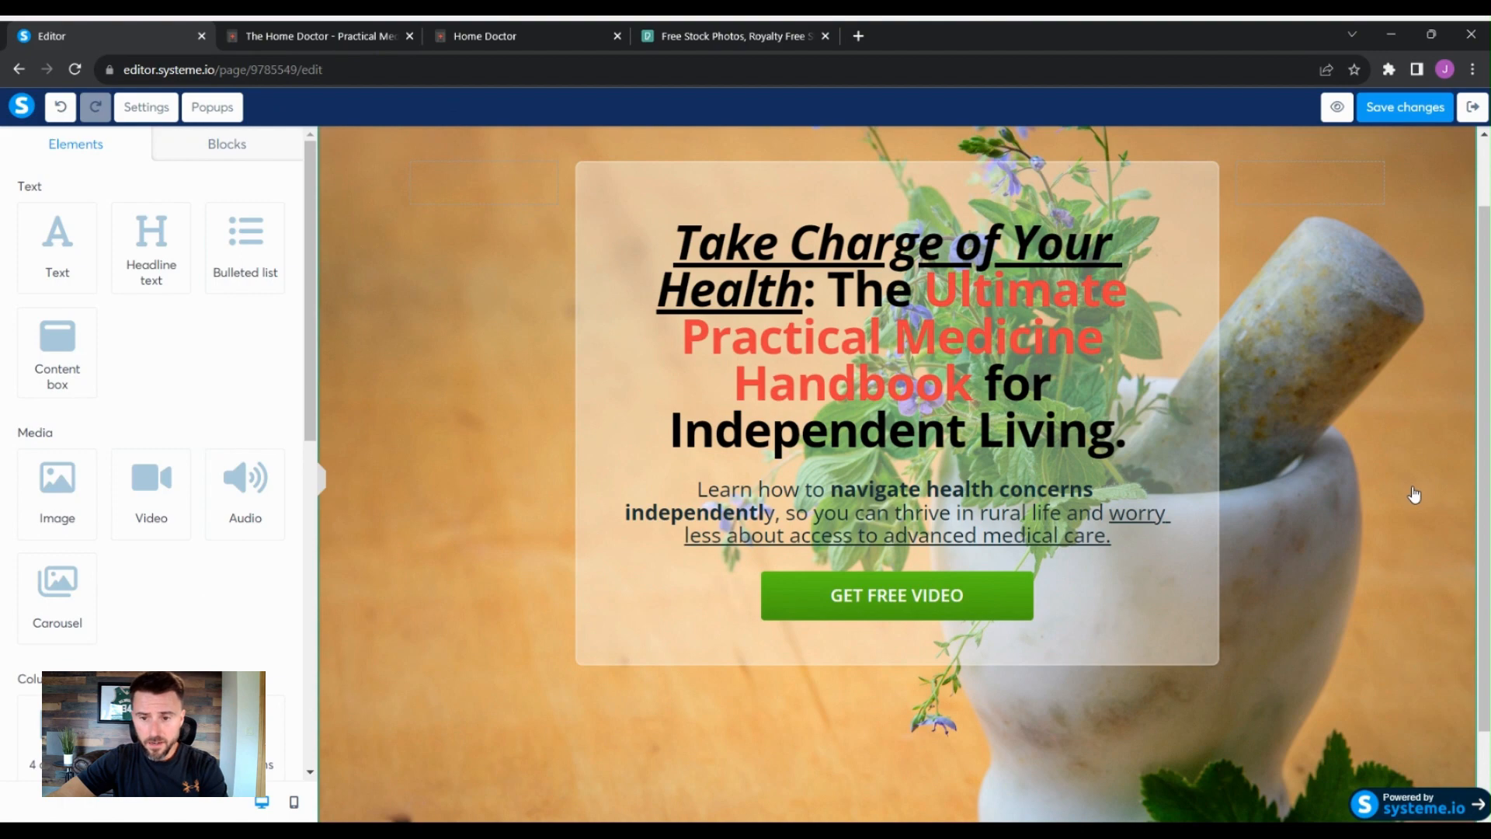
{"action": "scroll", "coordinate": [1414, 494], "scroll_direction": "up", "scroll_amount": 1}
{"action": "scroll", "coordinate": [1414, 495], "scroll_direction": "down", "scroll_amount": 1}
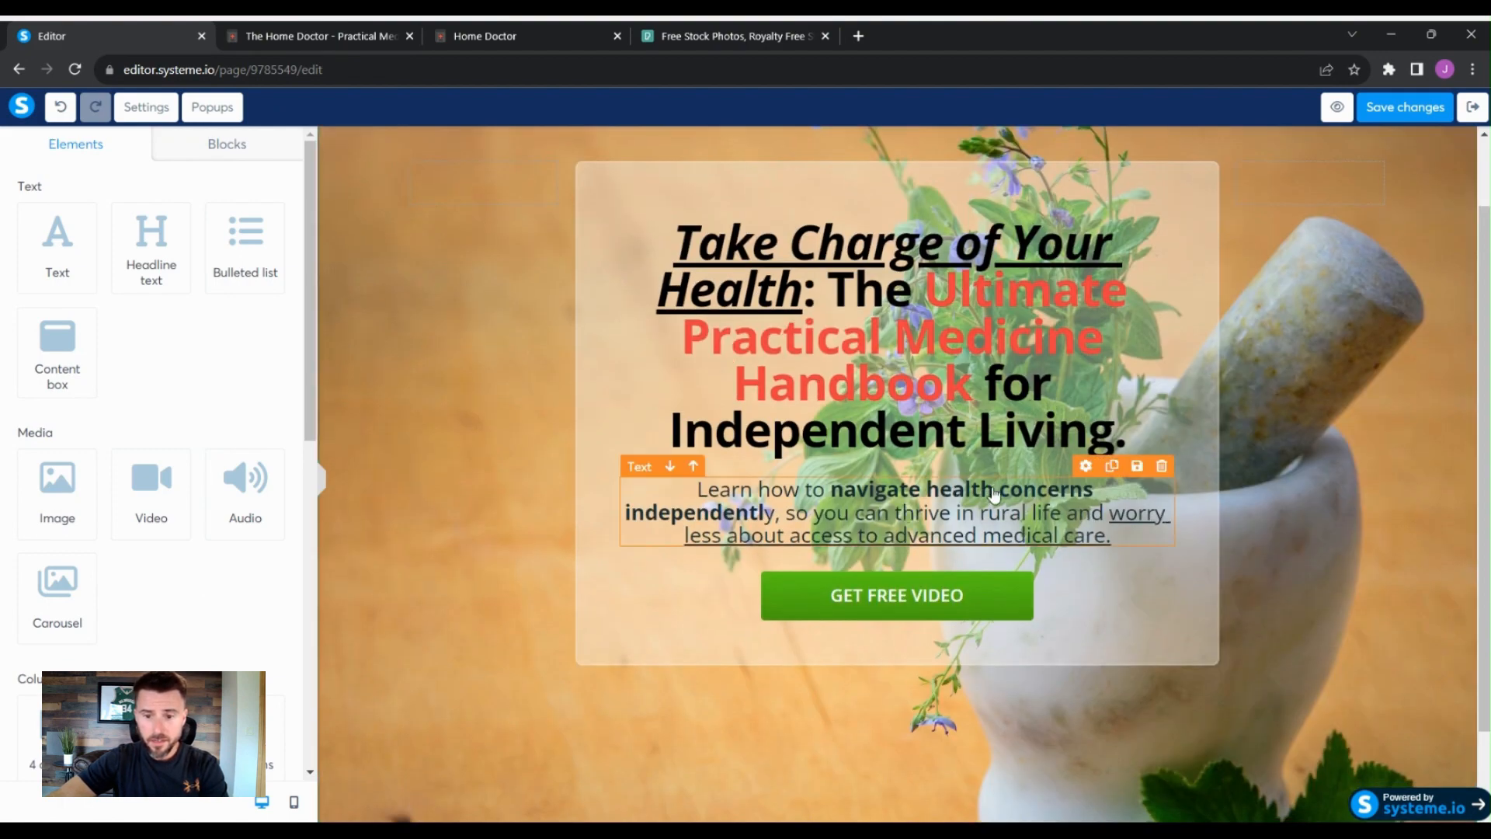
{"action": "left_click", "coordinate": [1213, 576]}
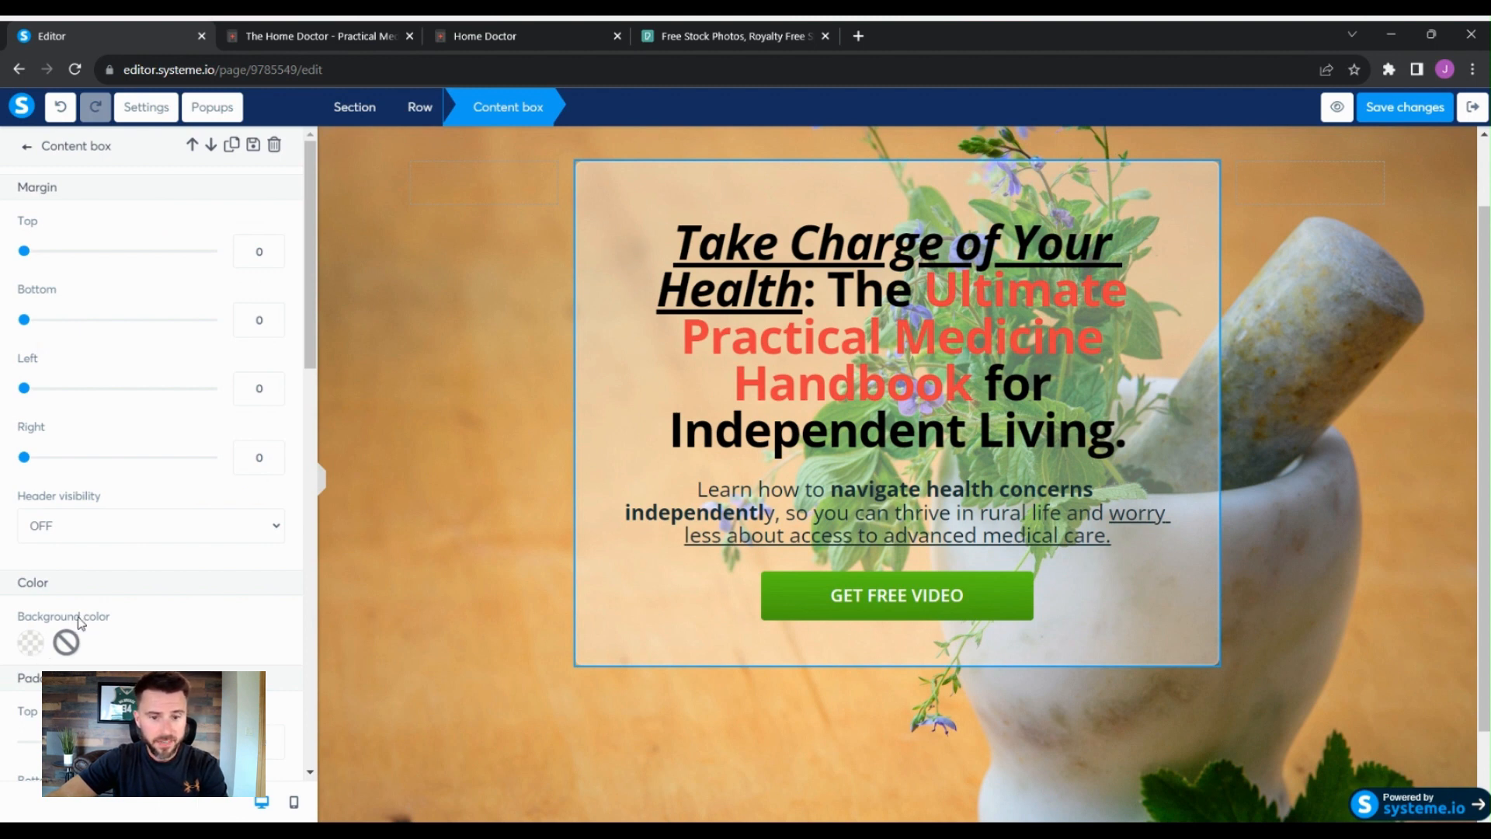
{"action": "left_click", "coordinate": [41, 654]}
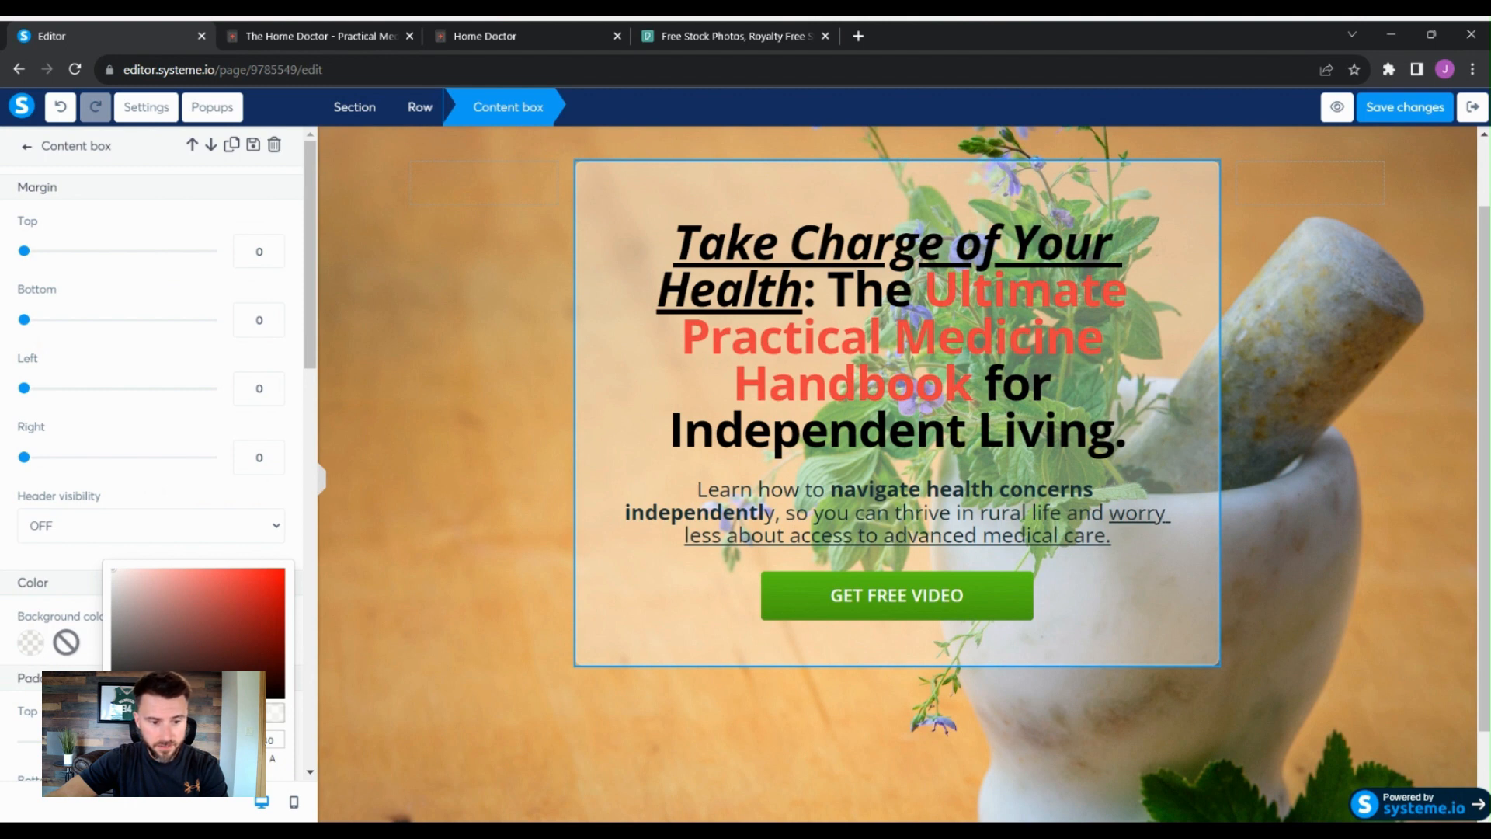
{"action": "left_click_drag", "start_coordinate": [172, 717], "coordinate": [221, 718]}
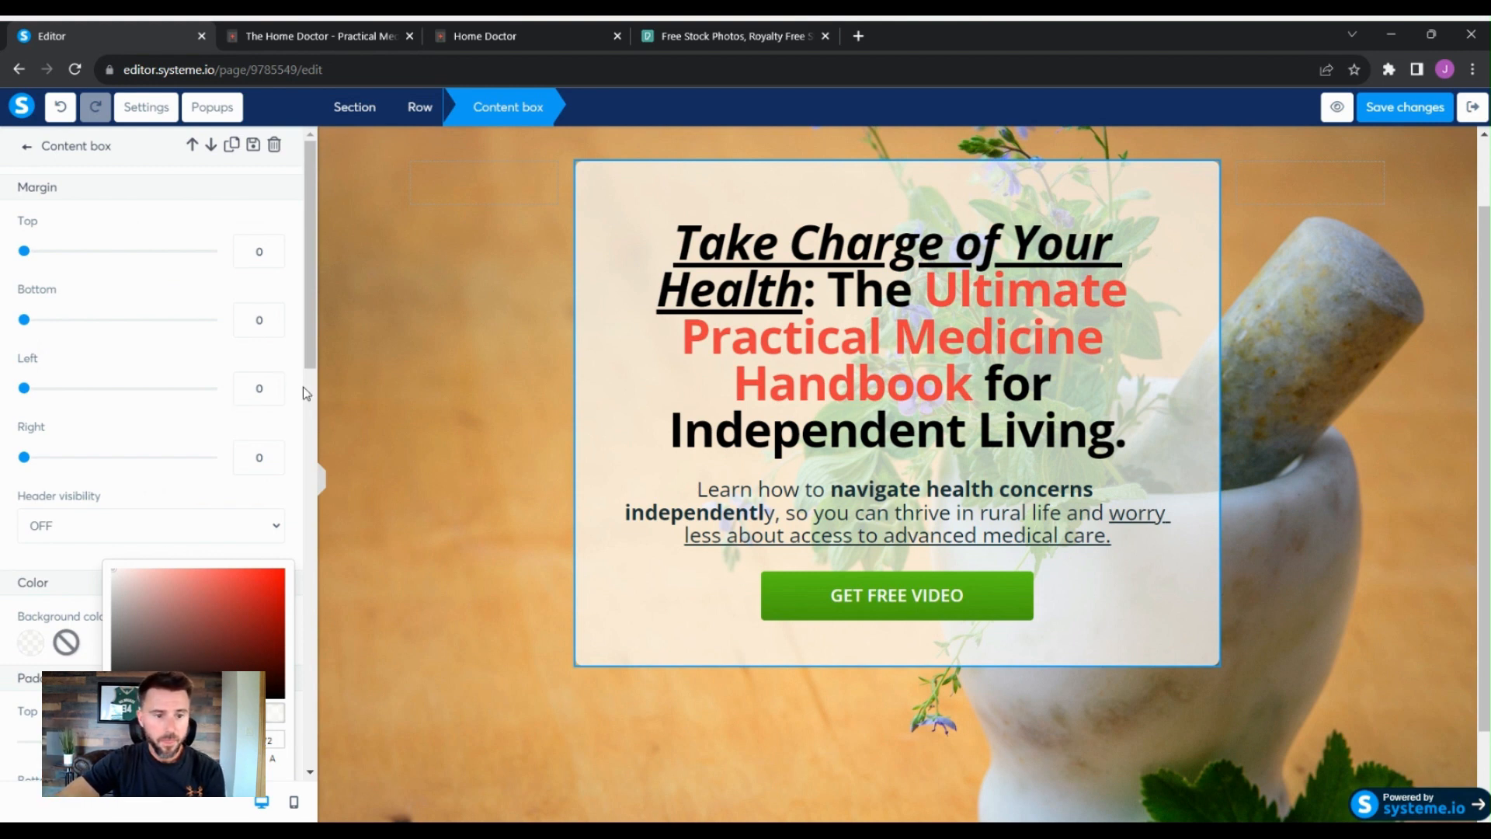
{"action": "left_click", "coordinate": [296, 356]}
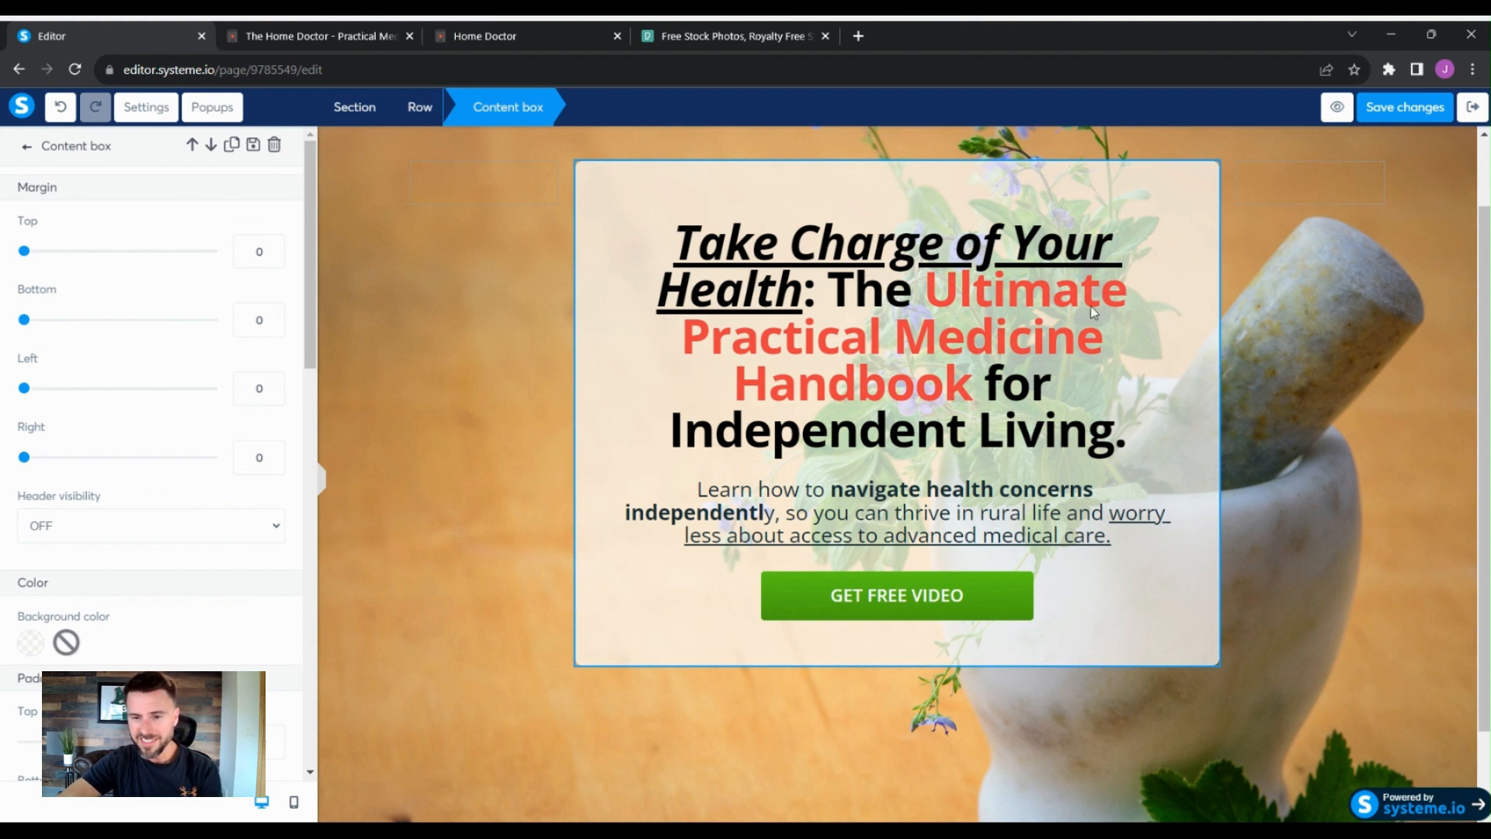
{"action": "scroll", "coordinate": [264, 575], "scroll_direction": "down", "scroll_amount": 2}
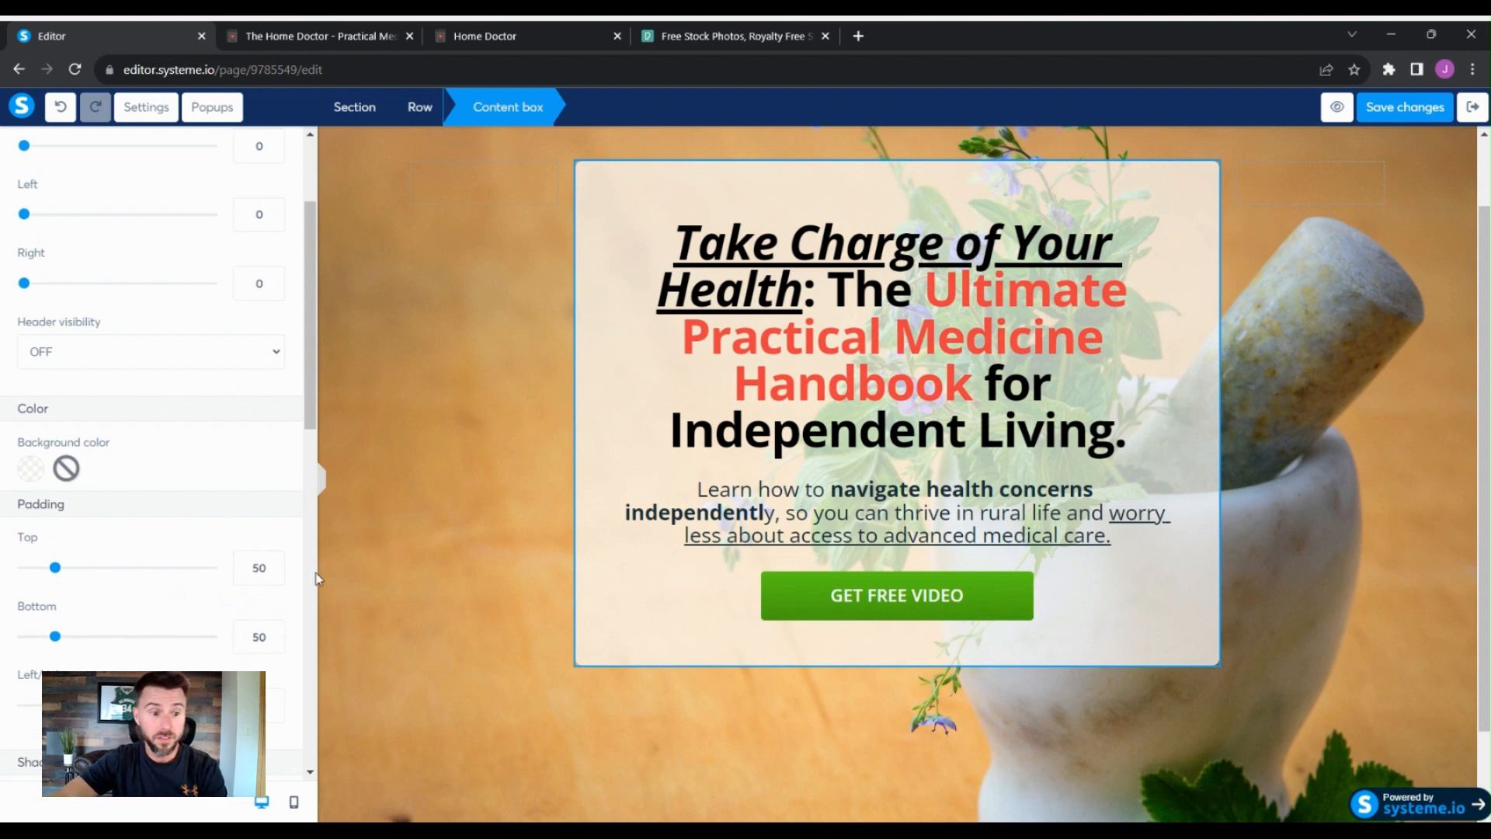
- Set all four rounded corners of the content box to 15
{"action": "scroll", "coordinate": [283, 522], "scroll_direction": "down", "scroll_amount": 5}
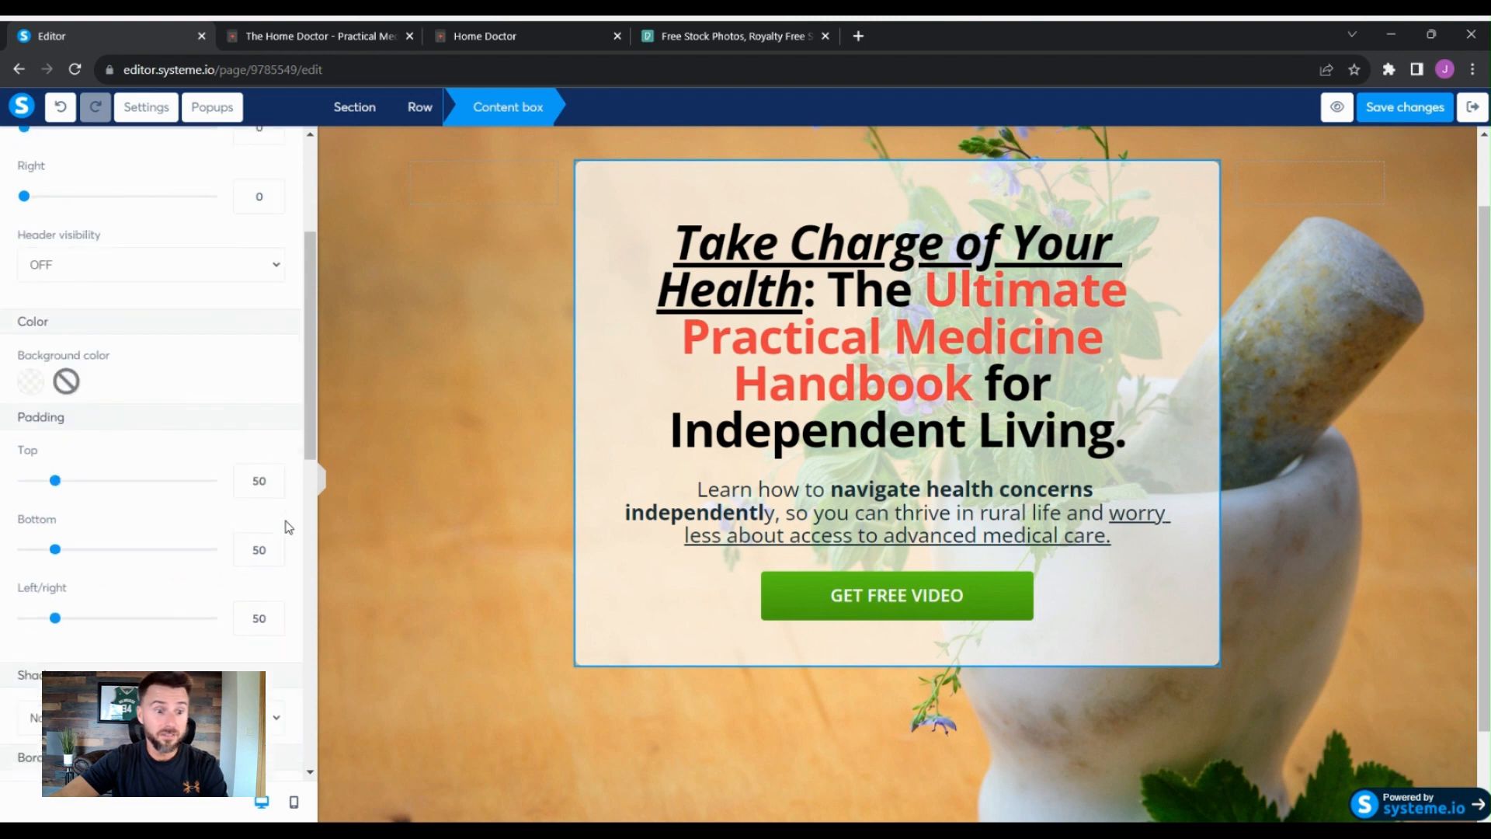
{"action": "scroll", "coordinate": [286, 524], "scroll_direction": "down", "scroll_amount": 3}
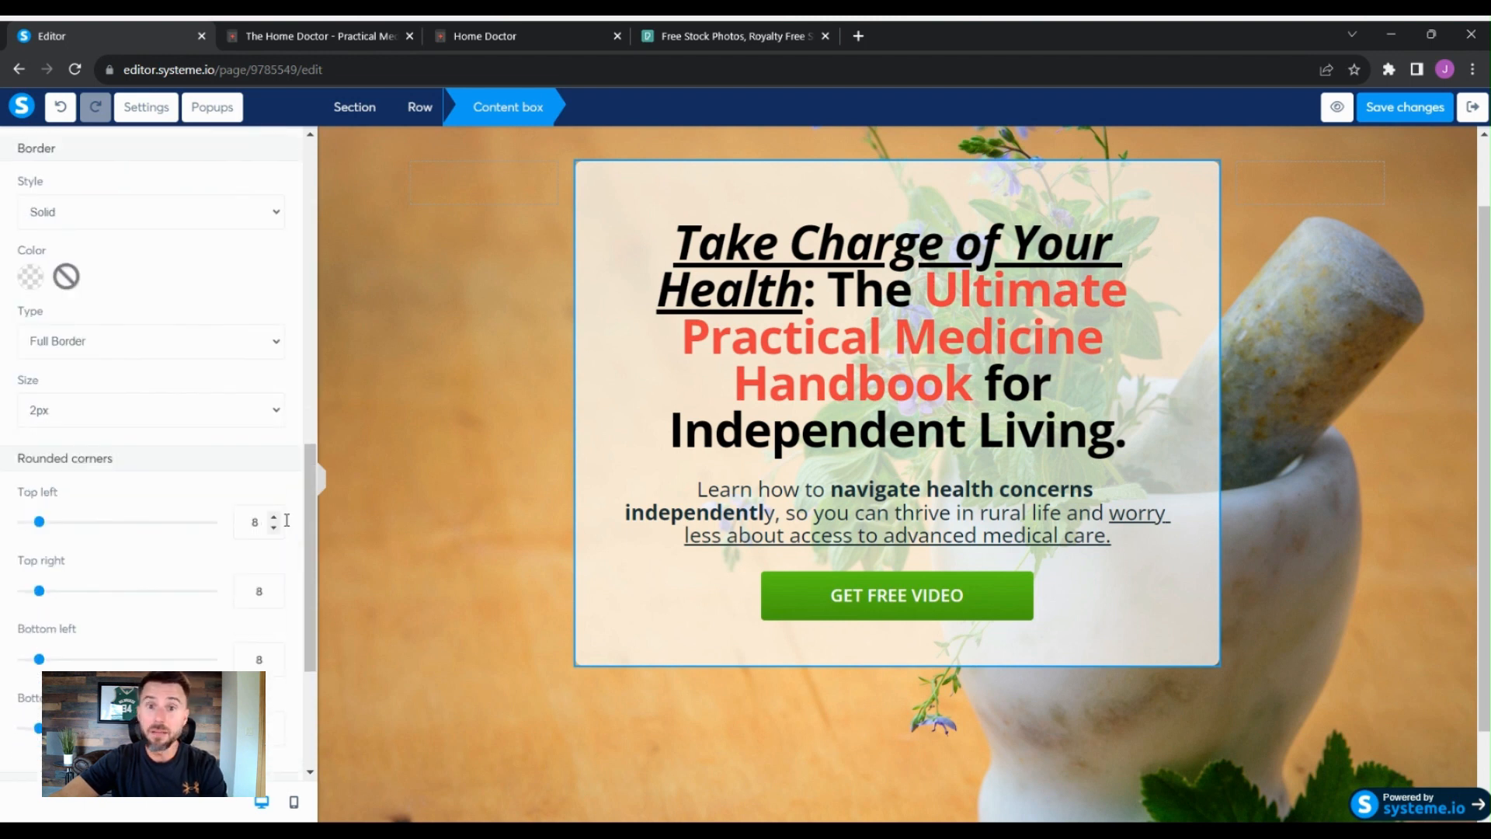
{"action": "scroll", "coordinate": [282, 516], "scroll_direction": "down", "scroll_amount": 3}
{"action": "scroll", "coordinate": [284, 507], "scroll_direction": "up", "scroll_amount": 1}
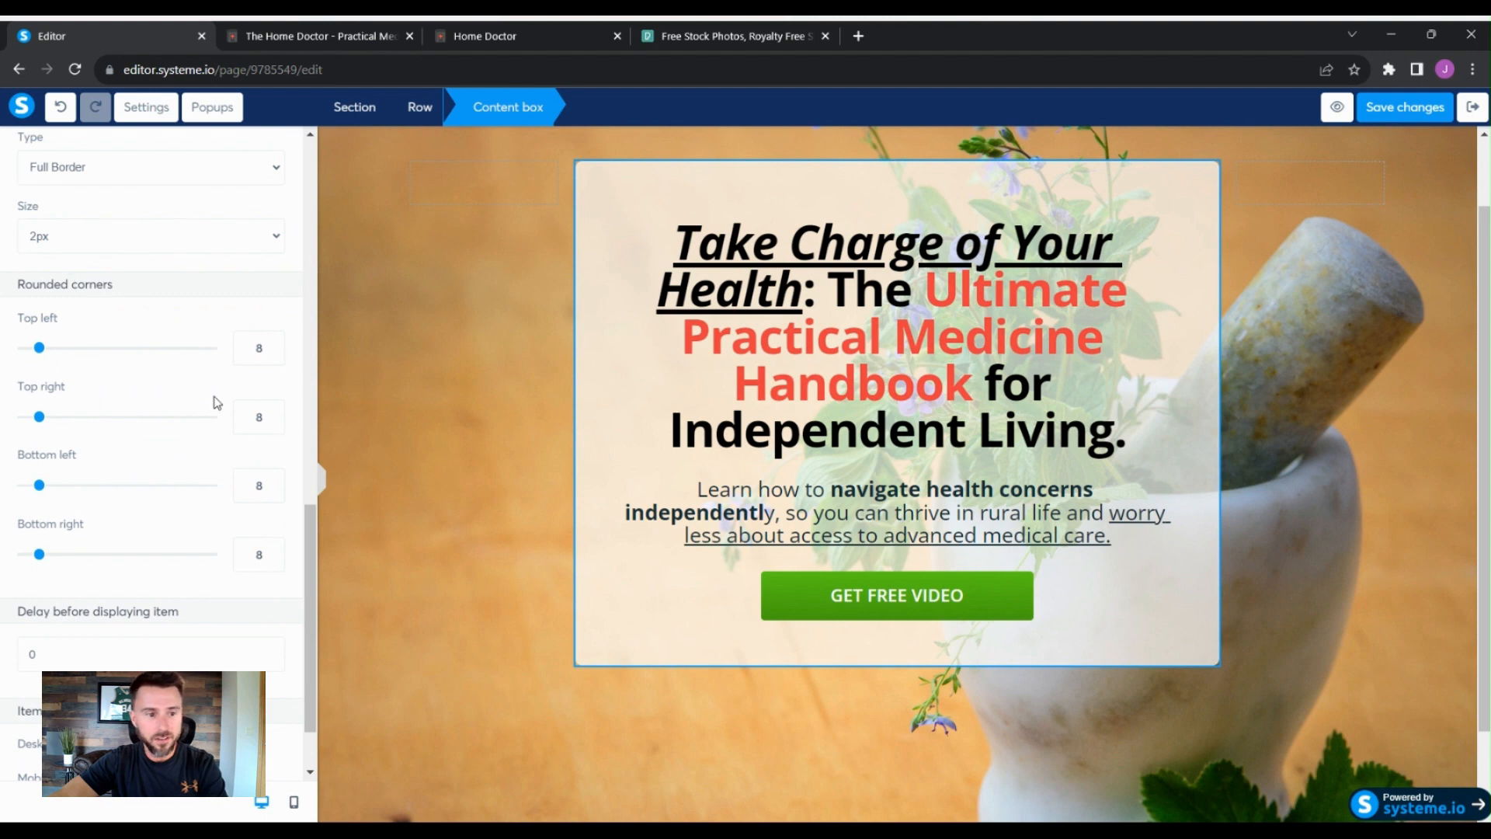
{"action": "scroll", "coordinate": [295, 458], "scroll_direction": "up", "scroll_amount": 4}
{"action": "scroll", "coordinate": [166, 249], "scroll_direction": "up", "scroll_amount": 2}
{"action": "scroll", "coordinate": [233, 533], "scroll_direction": "down", "scroll_amount": 5}
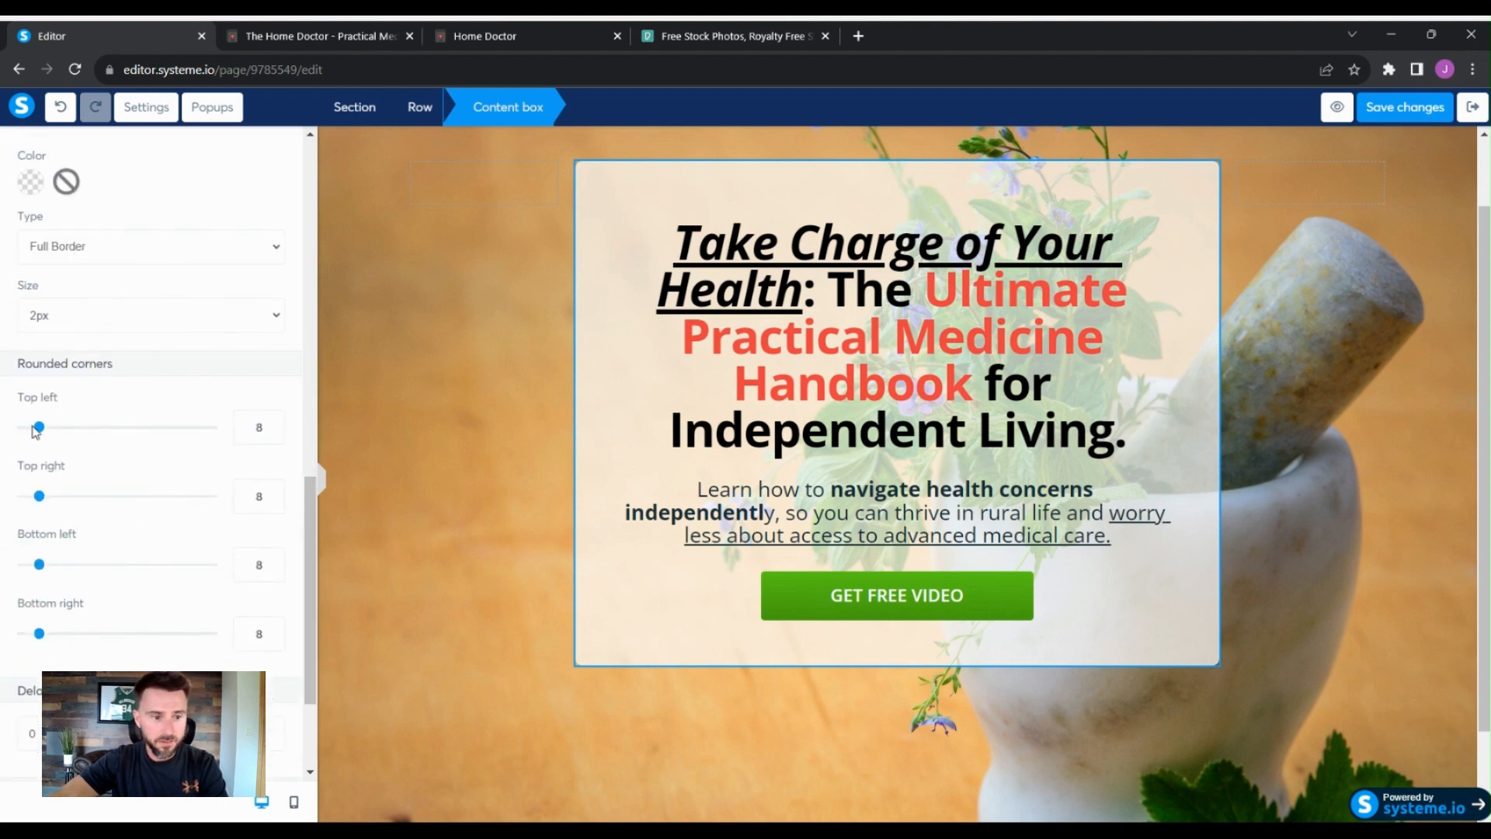
{"action": "left_click", "coordinate": [260, 429]}
{"action": "key", "text": "BackSpace"}
{"action": "type", "text": "0"}
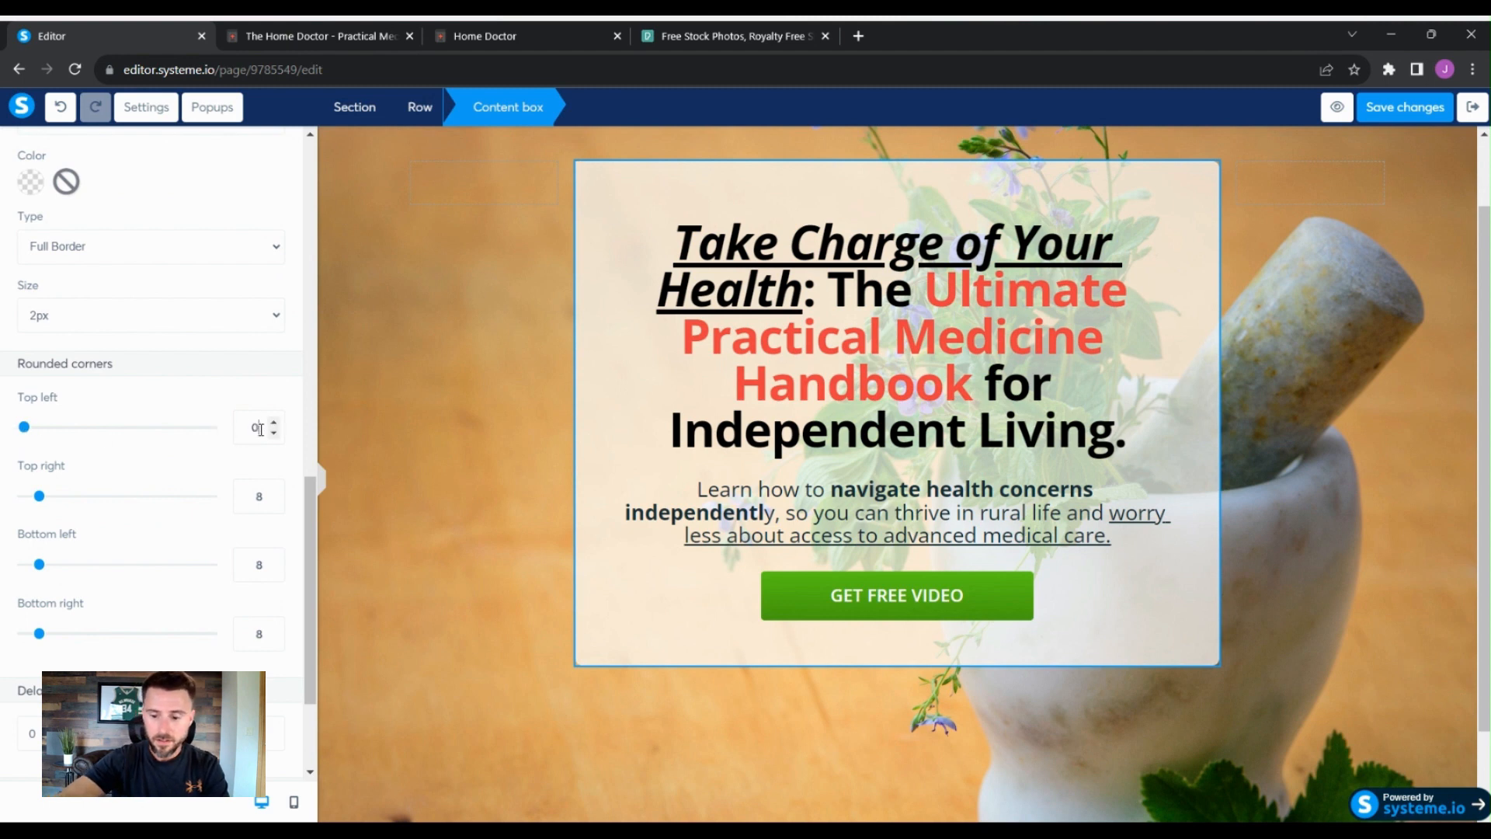
{"action": "type", "text": "15"}
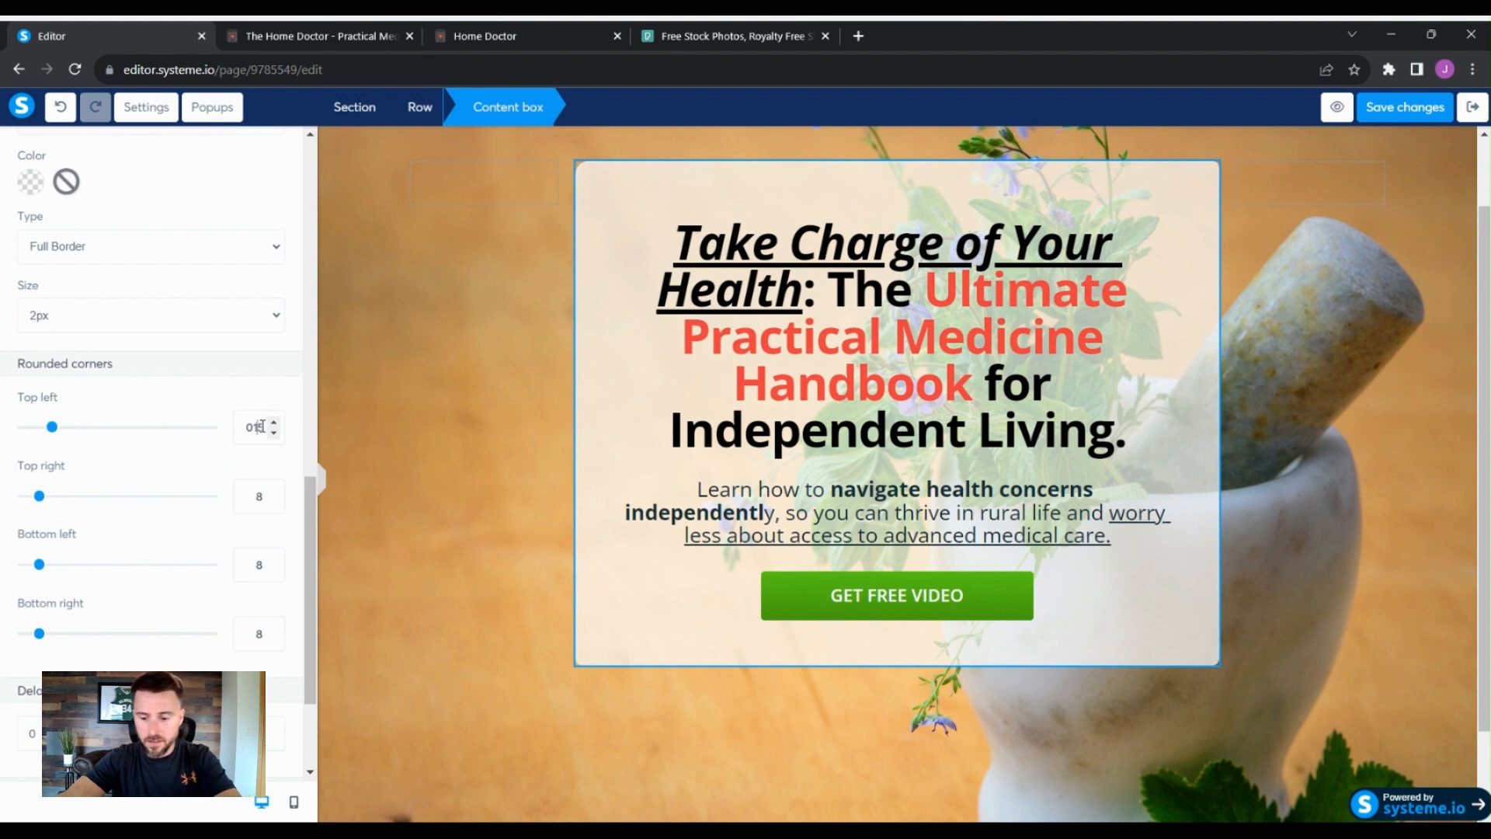
{"action": "key", "text": "BackSpace"}
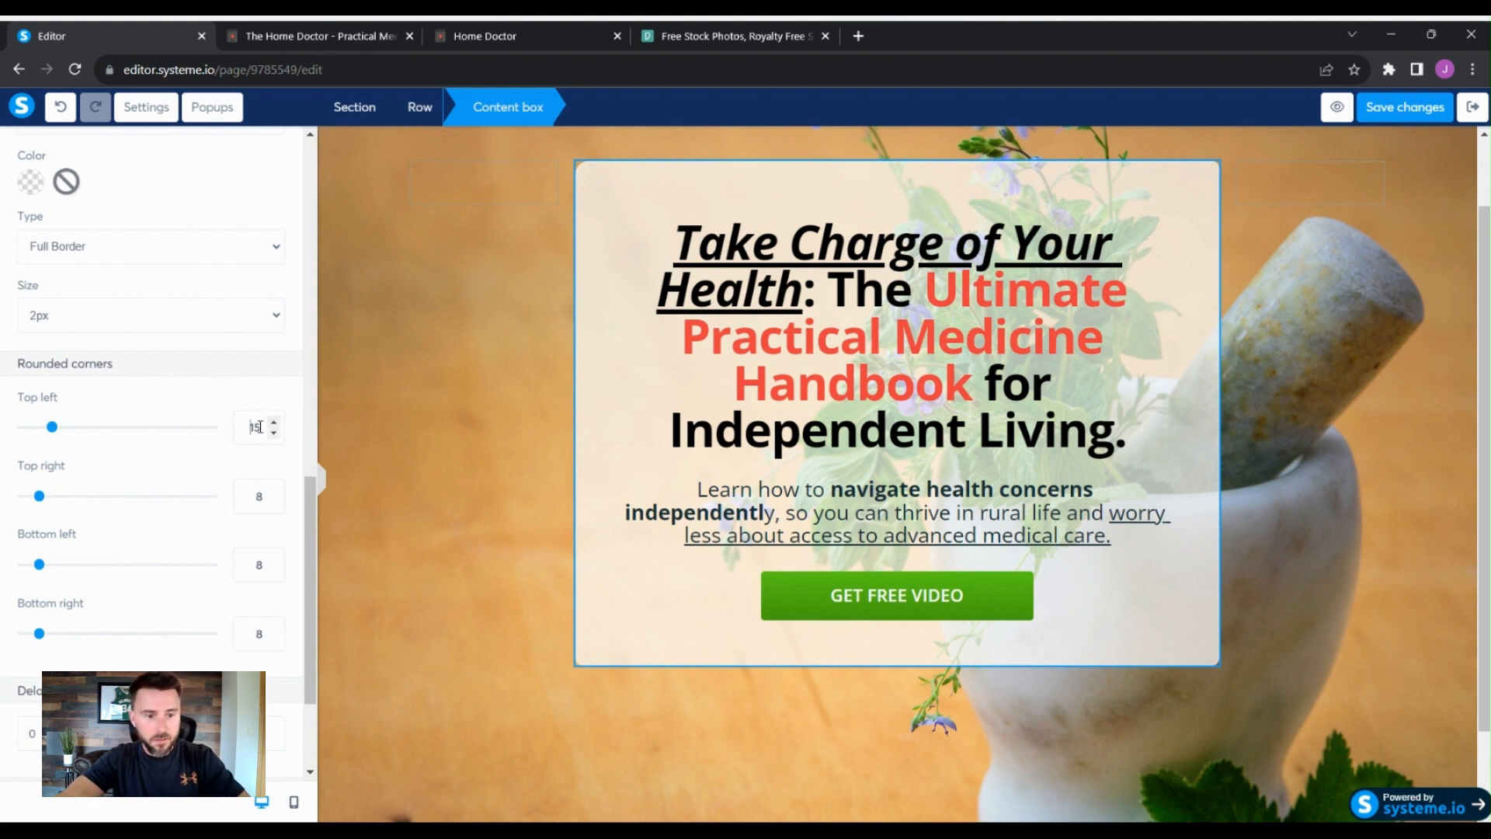
{"action": "left_click_drag", "start_coordinate": [265, 431], "coordinate": [249, 422]}
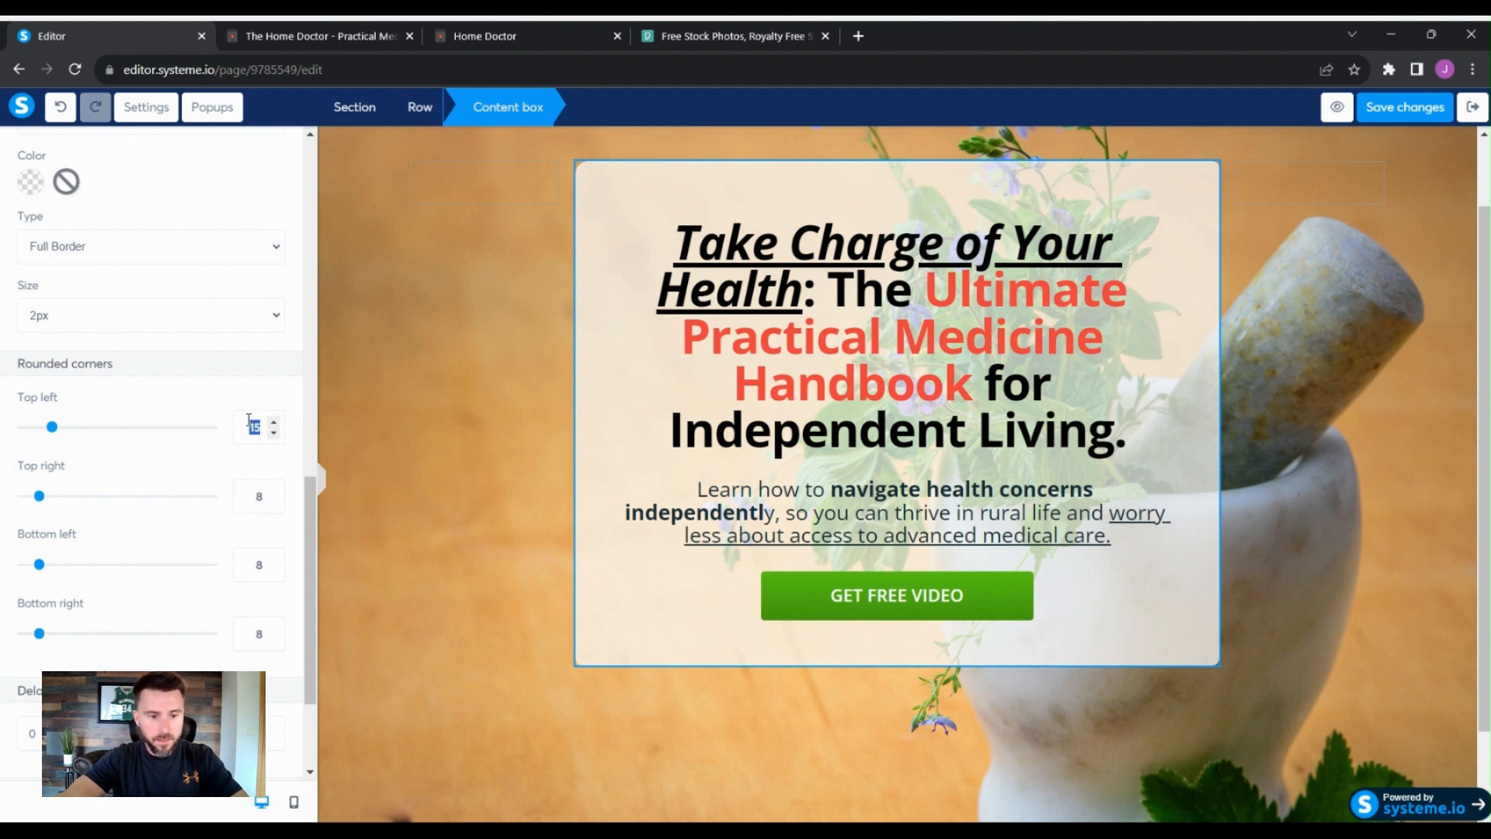
{"action": "key", "text": "ctrl+c"}
{"action": "left_click_drag", "start_coordinate": [270, 497], "coordinate": [253, 493]}
{"action": "key", "text": "ctrl+v"}
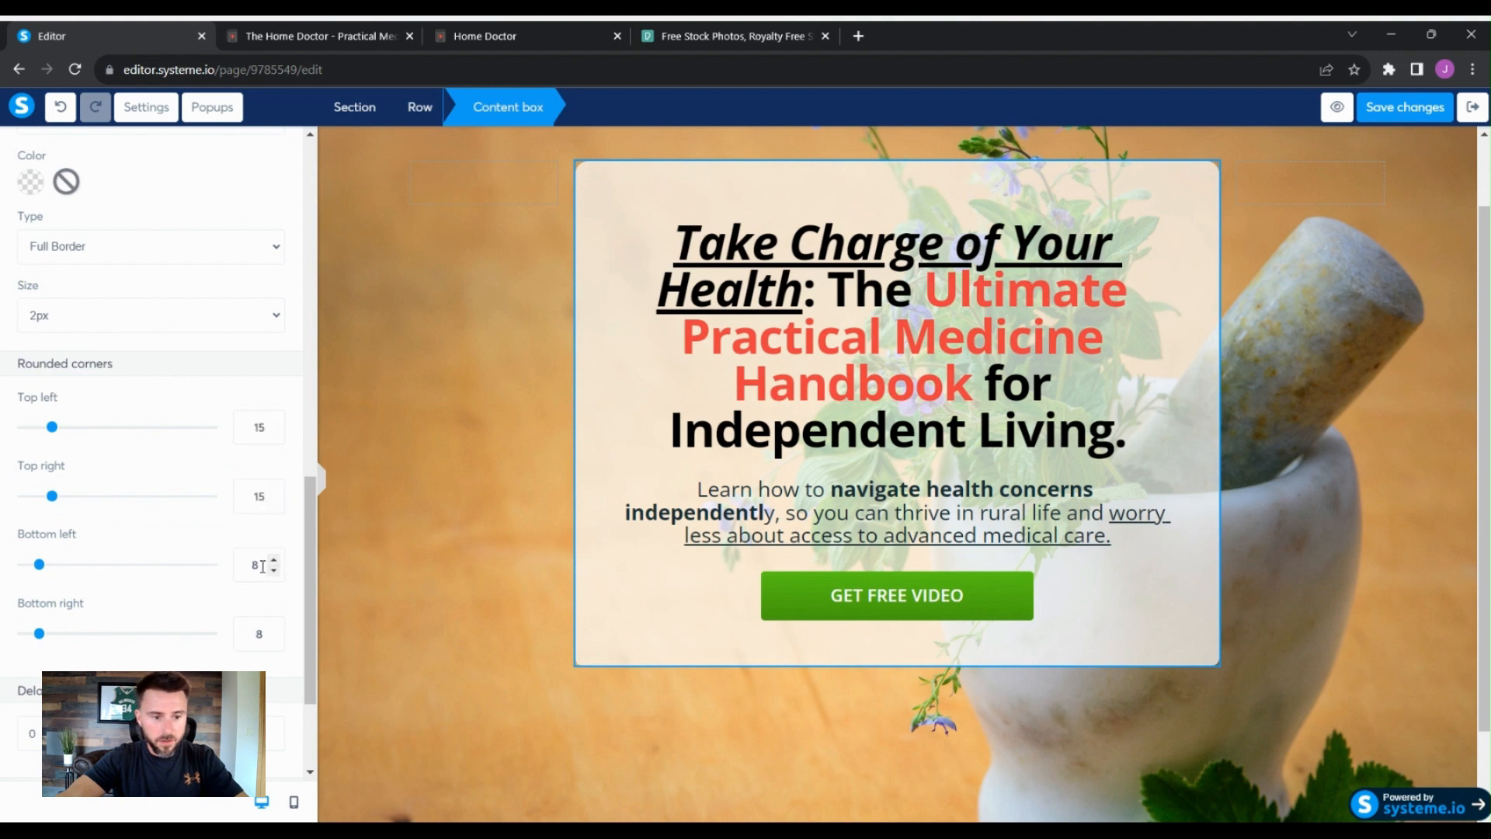
{"action": "left_click_drag", "start_coordinate": [262, 566], "coordinate": [238, 554]}
{"action": "key", "text": "ctrl+v"}
{"action": "left_click_drag", "start_coordinate": [264, 634], "coordinate": [227, 628]}
{"action": "key", "text": "ctrl+v"}
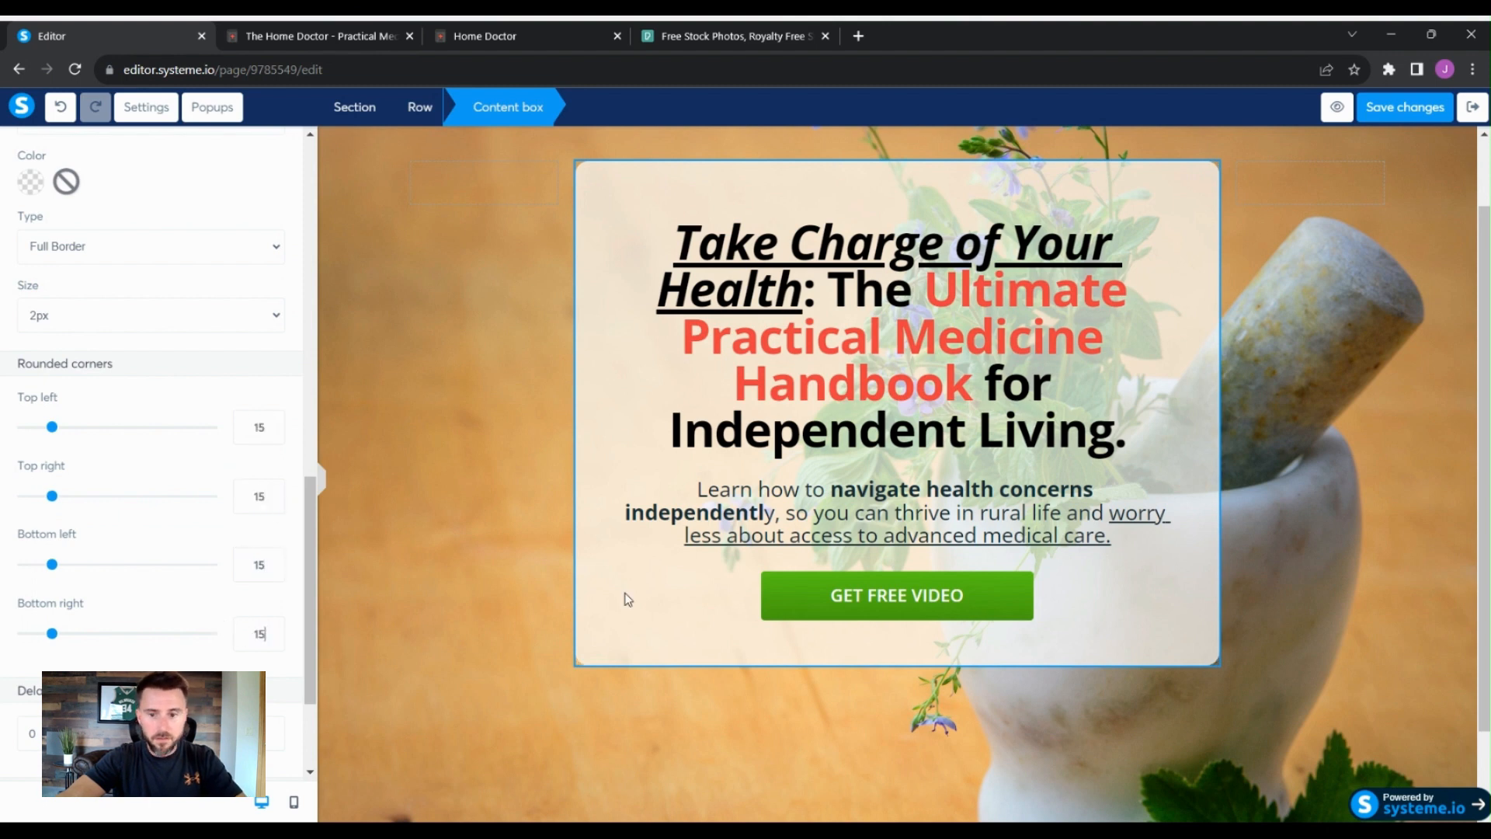
- Review the restyled content box and button on the page
{"action": "left_click", "coordinate": [1334, 509]}
{"action": "left_click", "coordinate": [1259, 386]}
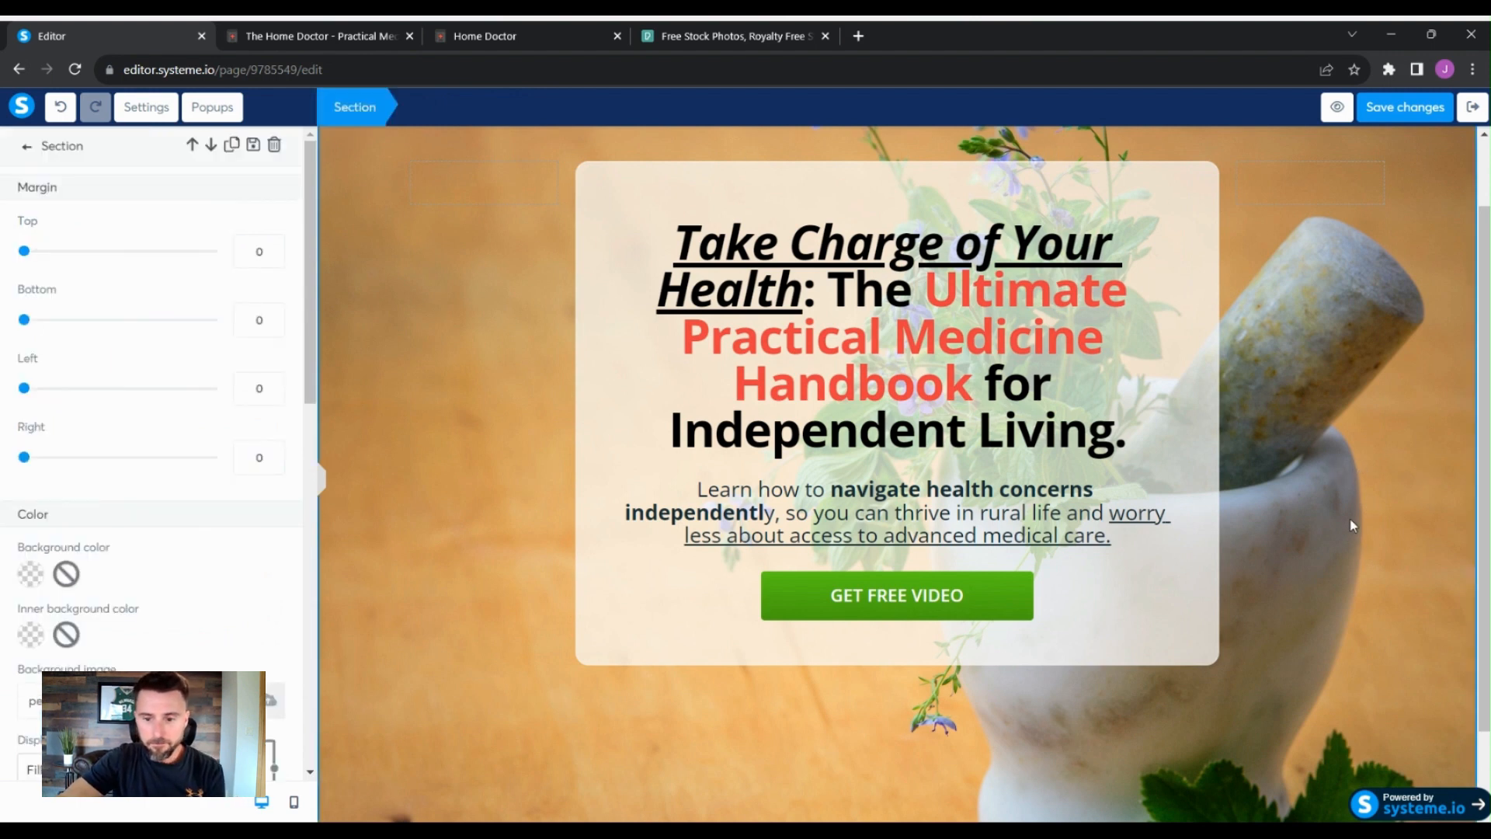
{"action": "left_click", "coordinate": [1180, 509]}
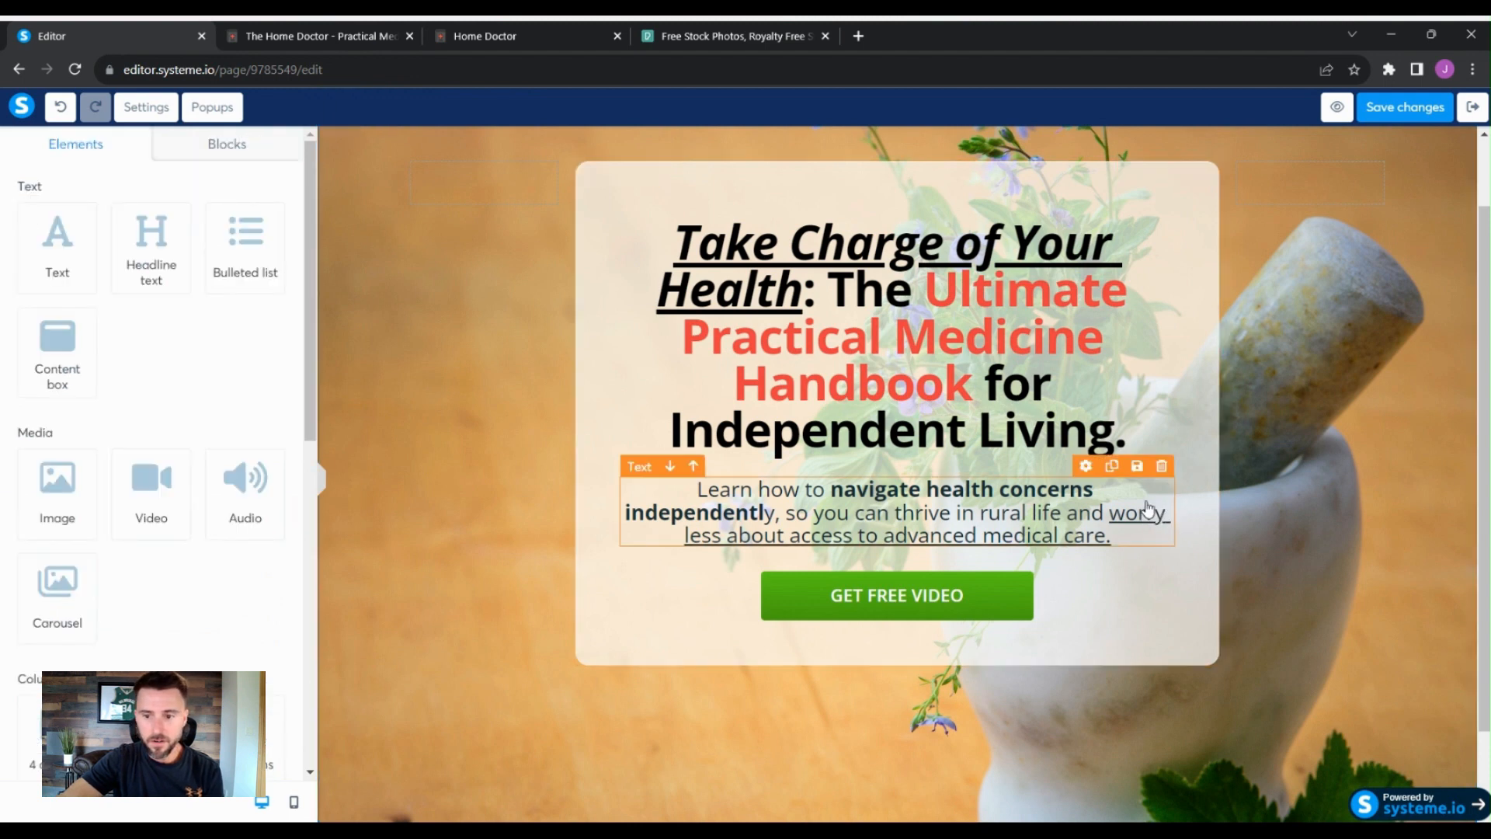
{"action": "left_click", "coordinate": [1146, 502]}
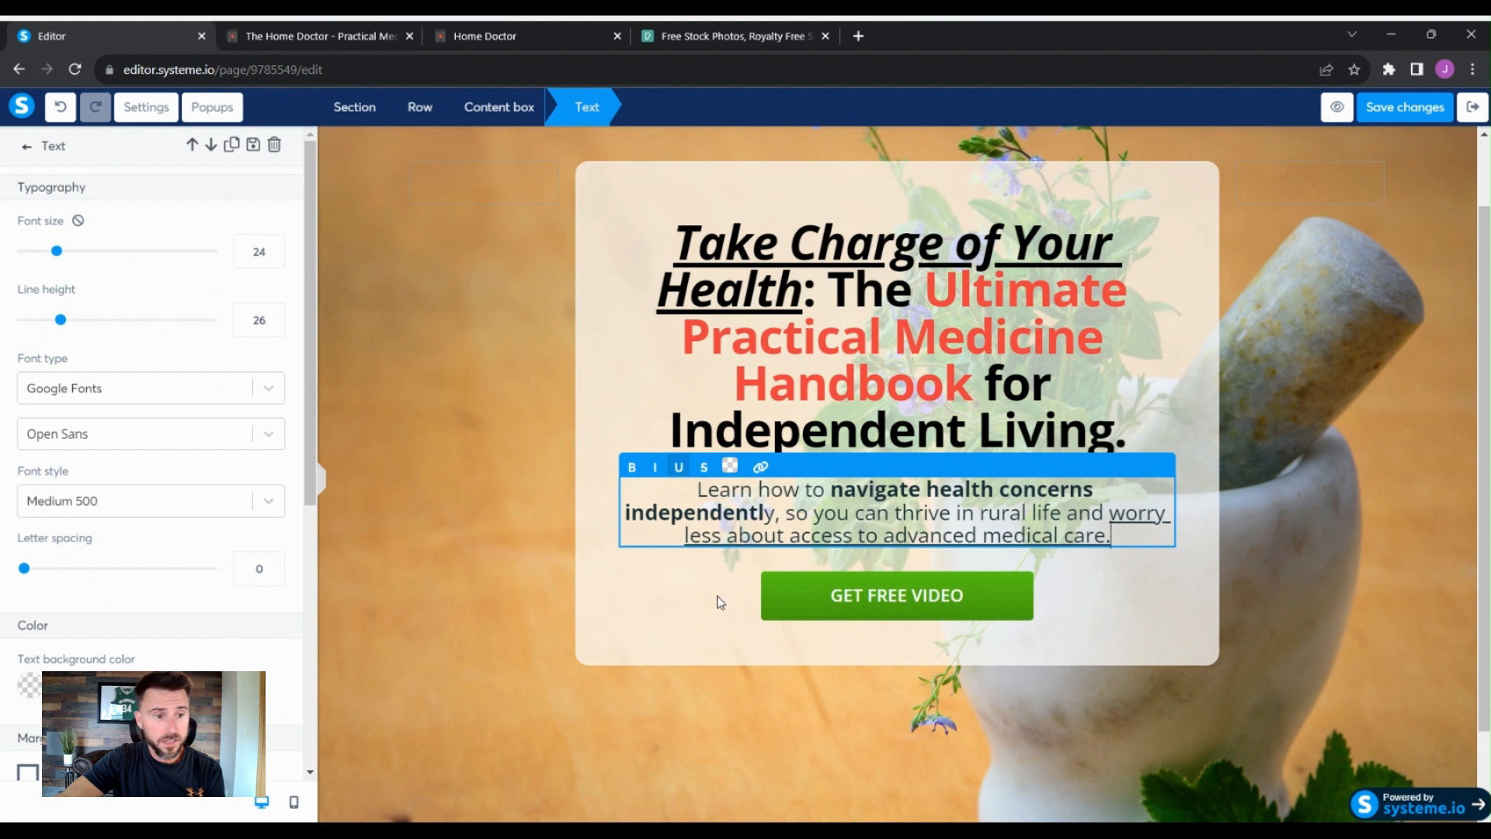
{"action": "left_click", "coordinate": [1164, 612]}
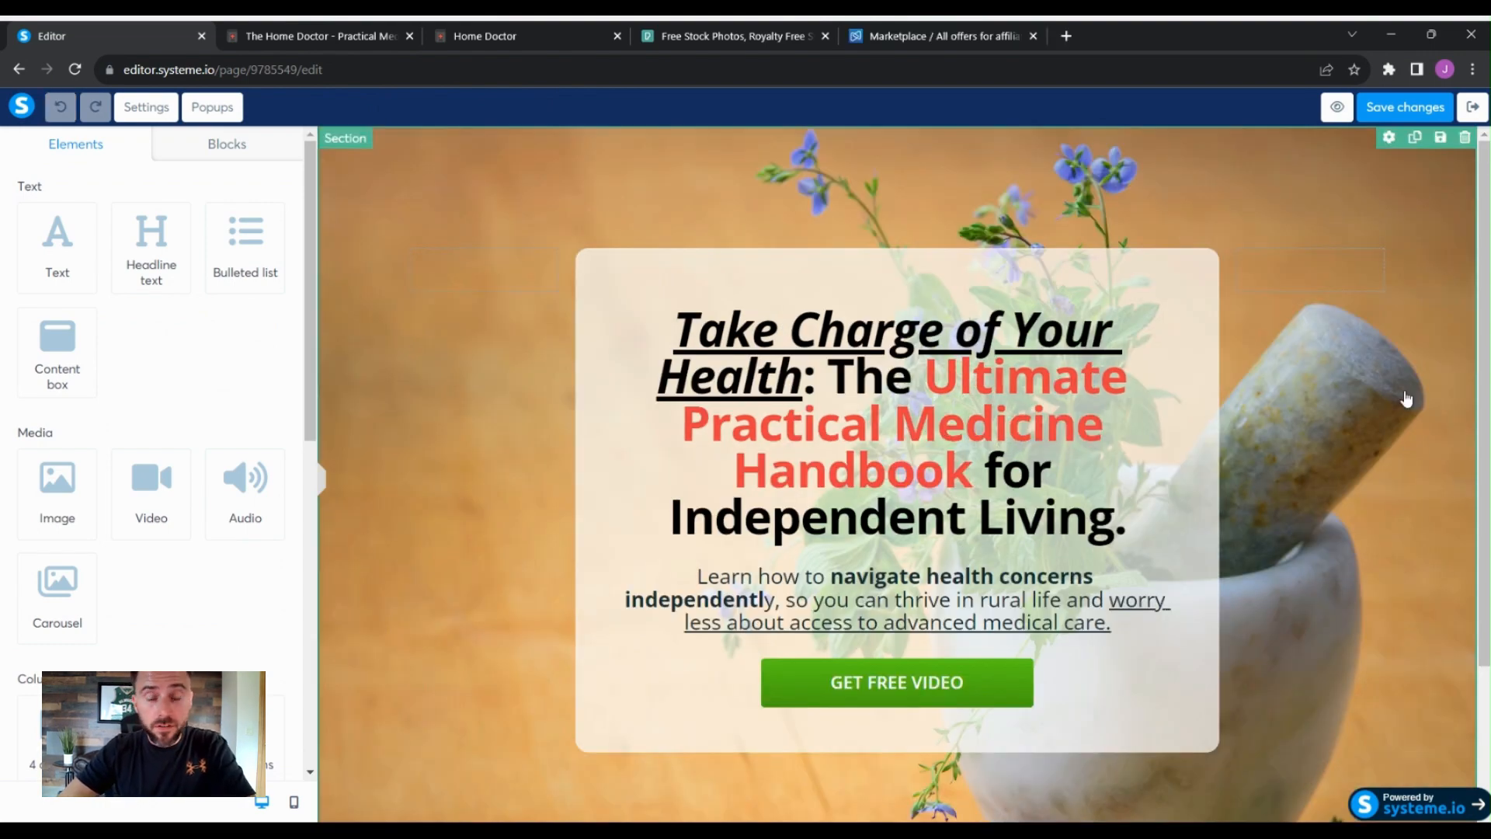
{"action": "scroll", "coordinate": [1289, 466], "scroll_direction": "down", "scroll_amount": 3}
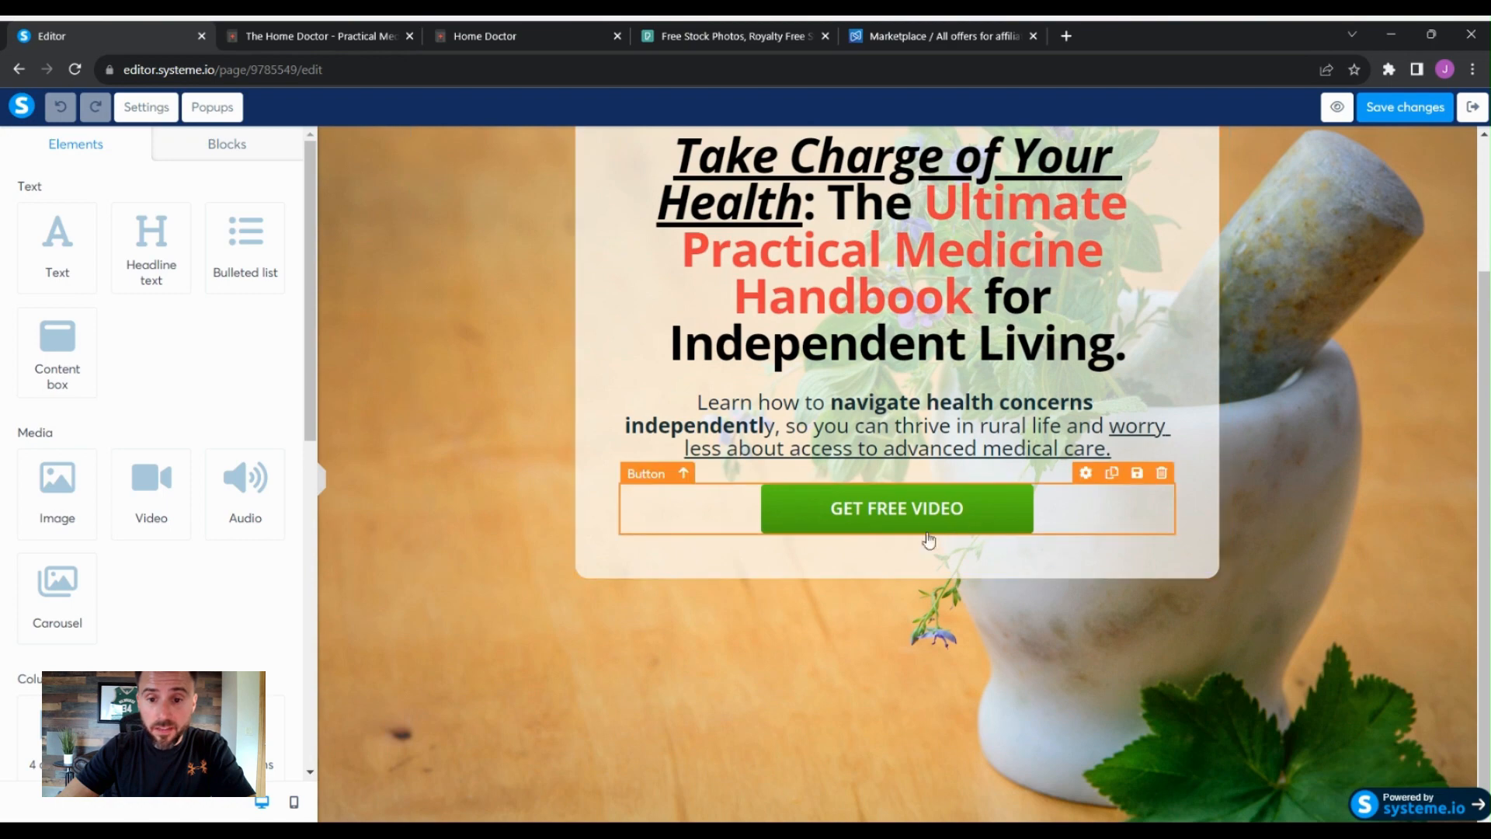
{"action": "scroll", "coordinate": [1315, 632], "scroll_direction": "up", "scroll_amount": 3}
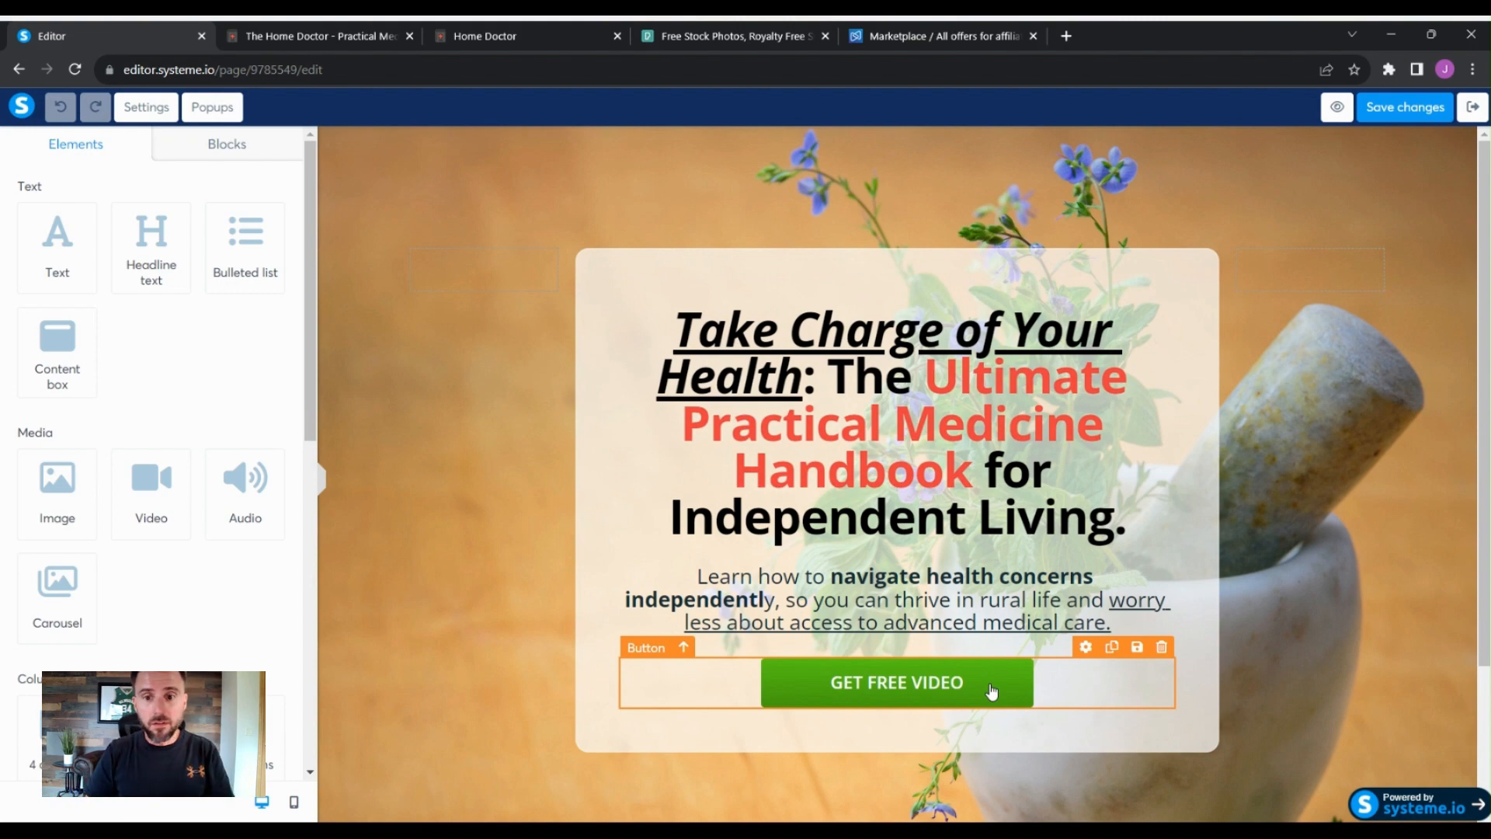
{"action": "scroll", "coordinate": [991, 691], "scroll_direction": "down", "scroll_amount": 2}
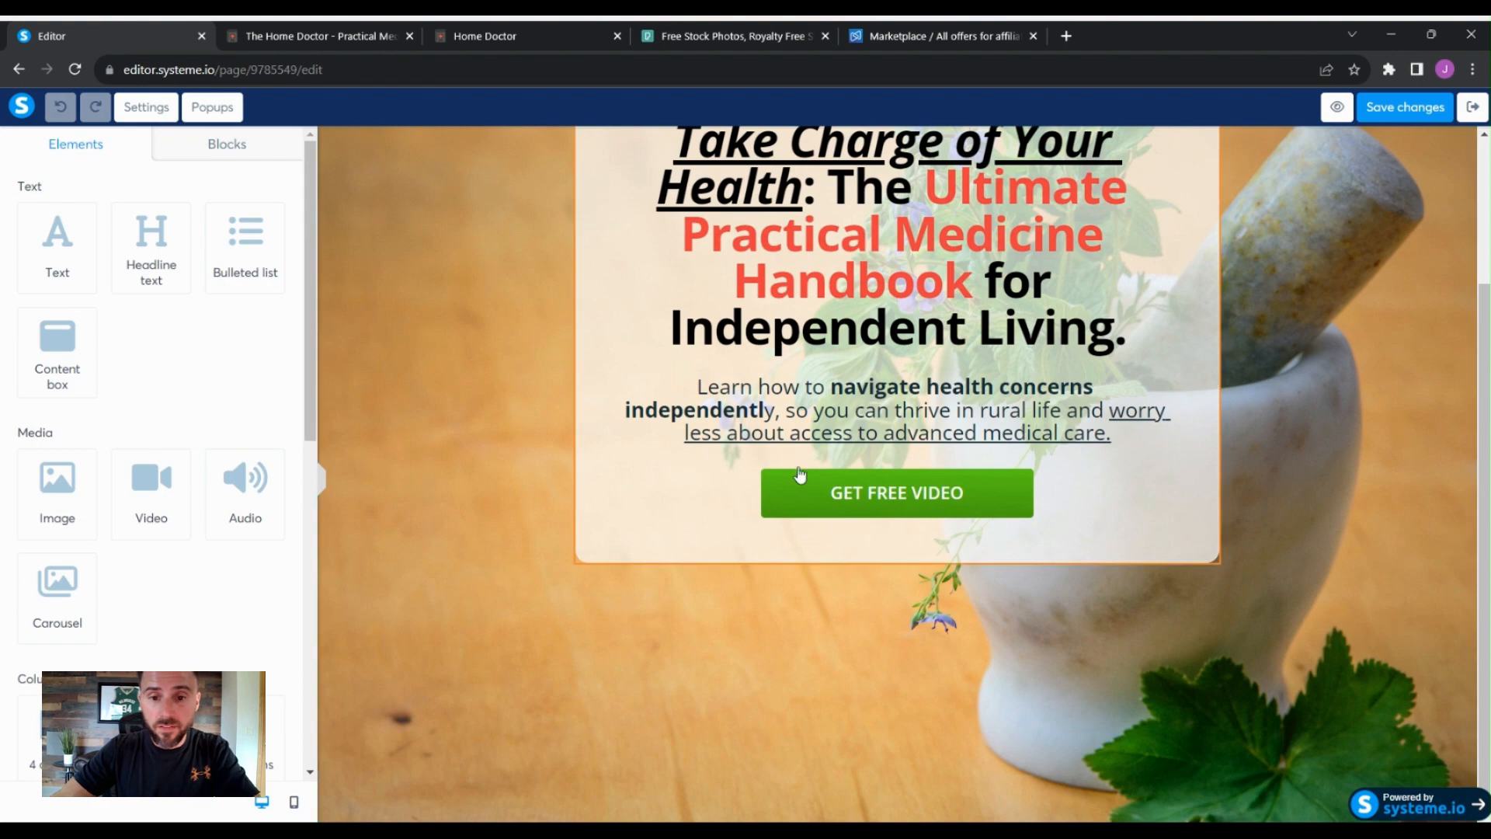
{"action": "scroll", "coordinate": [450, 436], "scroll_direction": "up", "scroll_amount": 1}
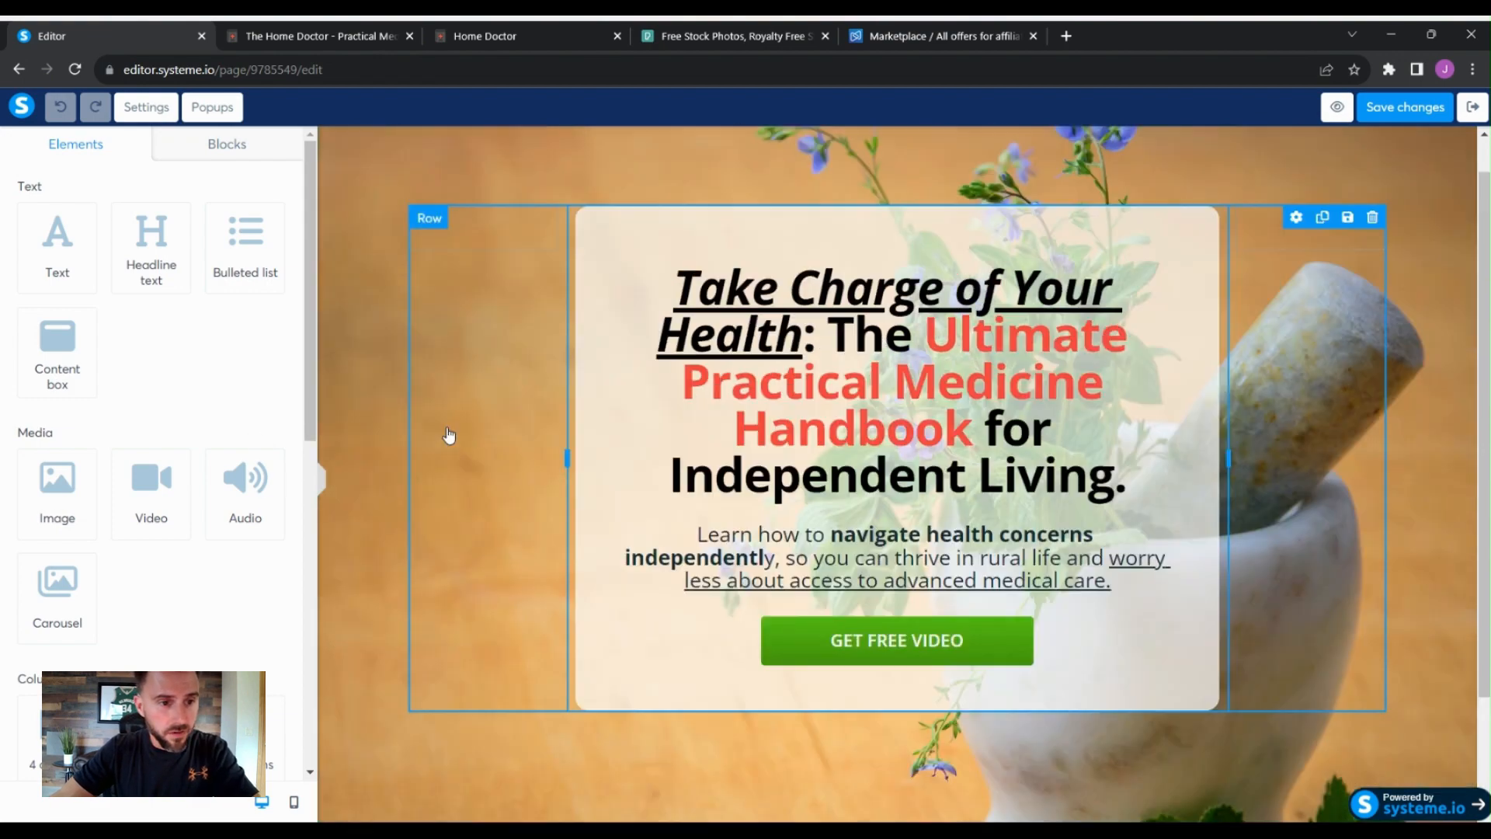
{"action": "scroll", "coordinate": [544, 444], "scroll_direction": "down", "scroll_amount": 1}
- Change the button text to 'Get Instant Access'
{"action": "left_click", "coordinate": [837, 501]}
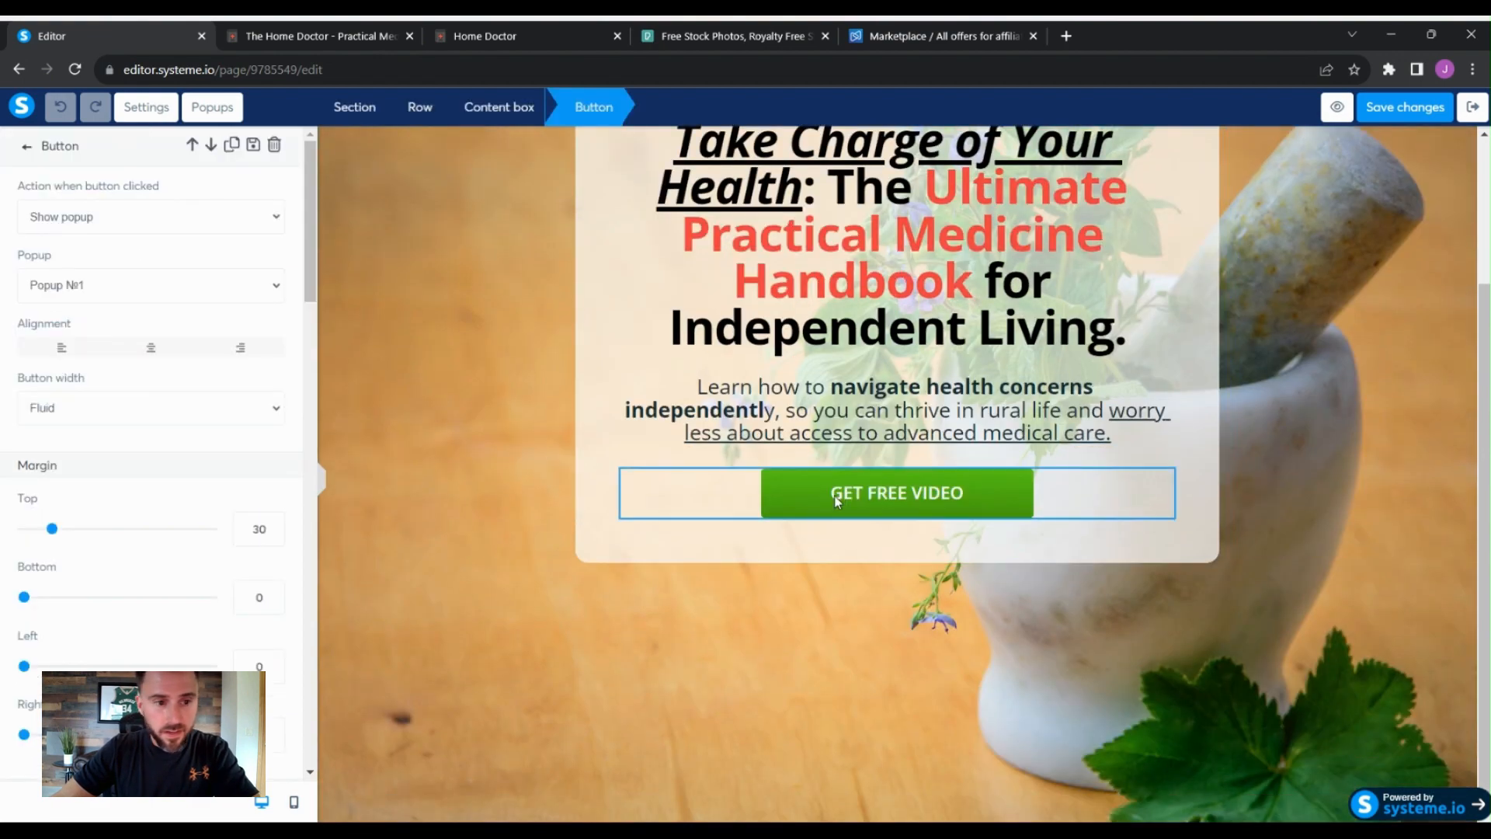
{"action": "scroll", "coordinate": [209, 396], "scroll_direction": "down", "scroll_amount": 5}
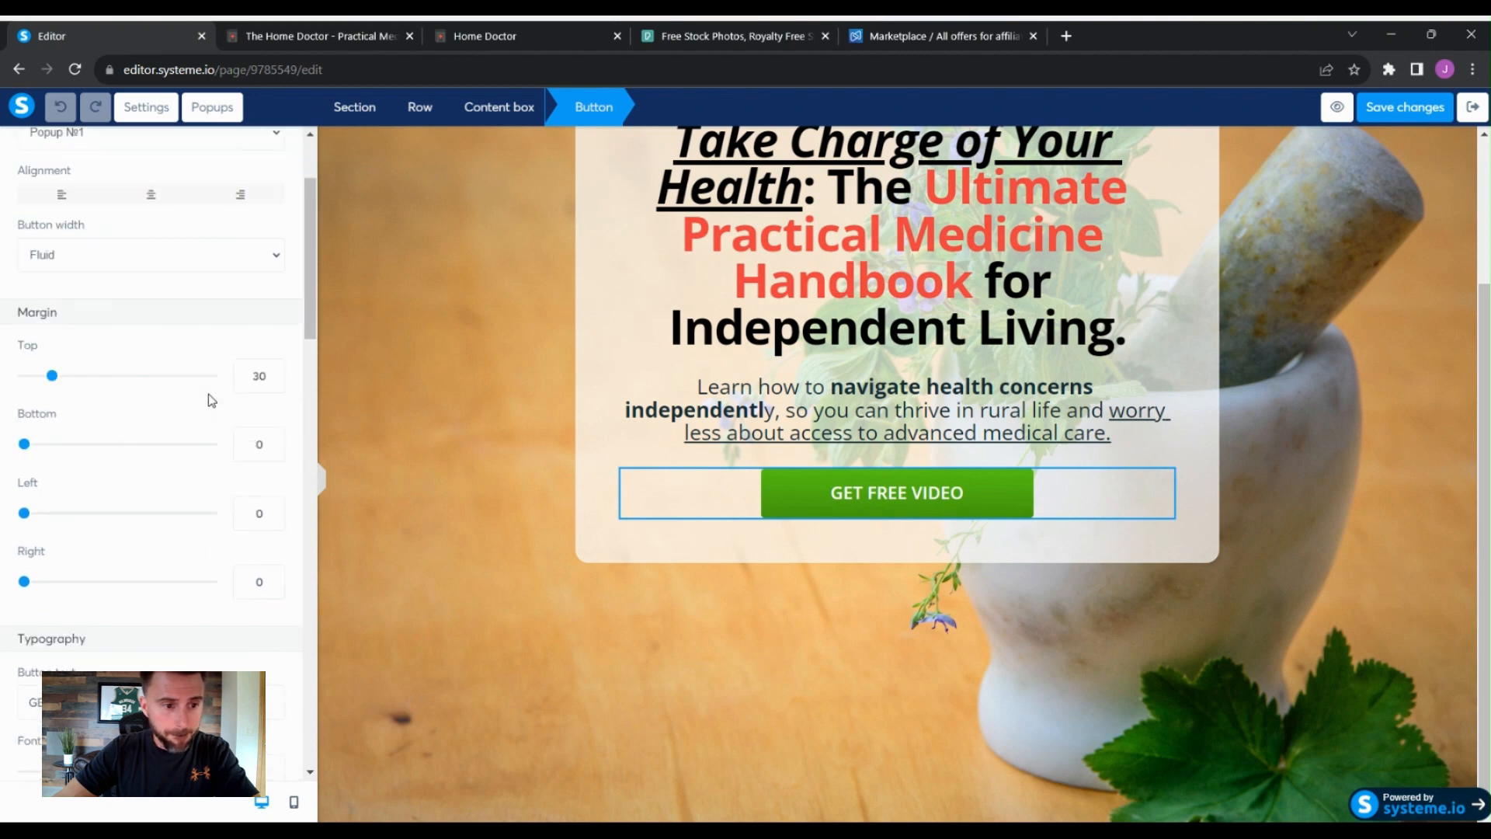
{"action": "scroll", "coordinate": [251, 434], "scroll_direction": "down", "scroll_amount": 2}
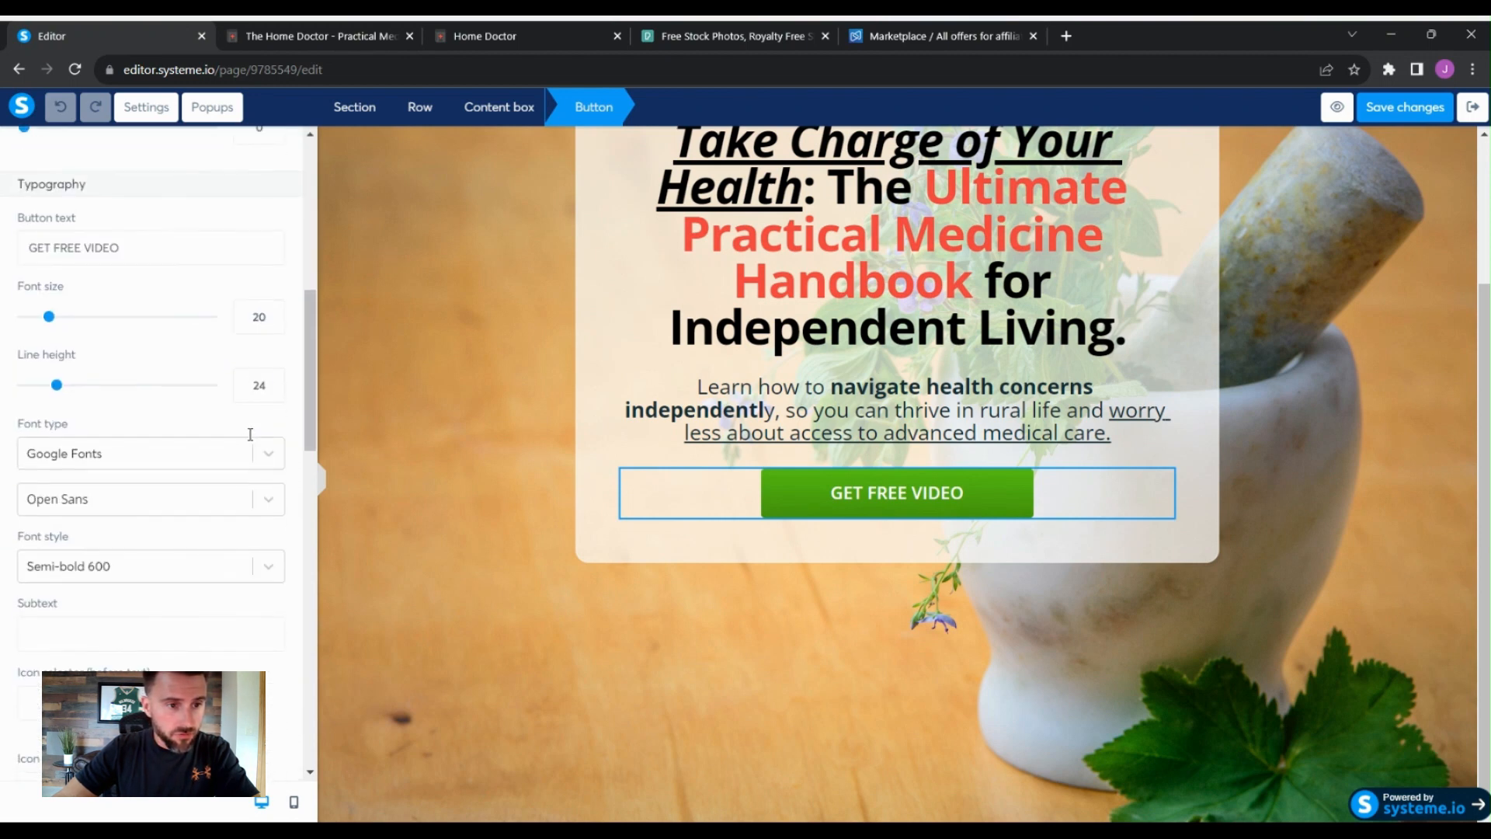
{"action": "scroll", "coordinate": [194, 388], "scroll_direction": "up", "scroll_amount": 1}
{"action": "left_click_drag", "start_coordinate": [122, 334], "coordinate": [25, 339]}
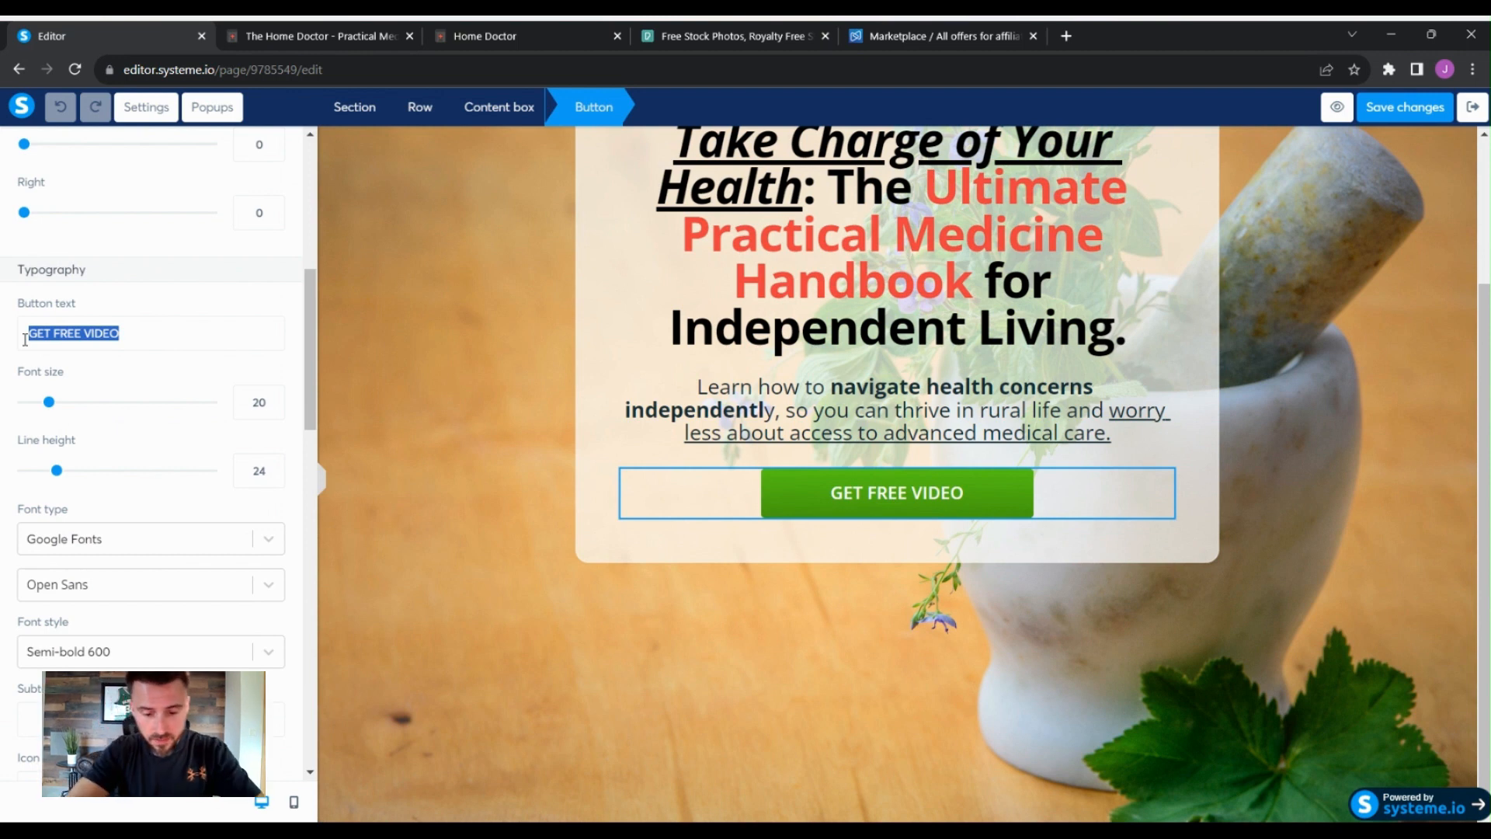
{"action": "type", "text": "GEt"}
{"action": "key", "text": "BackSpace"}
{"action": "key", "text": "BackSpace"}
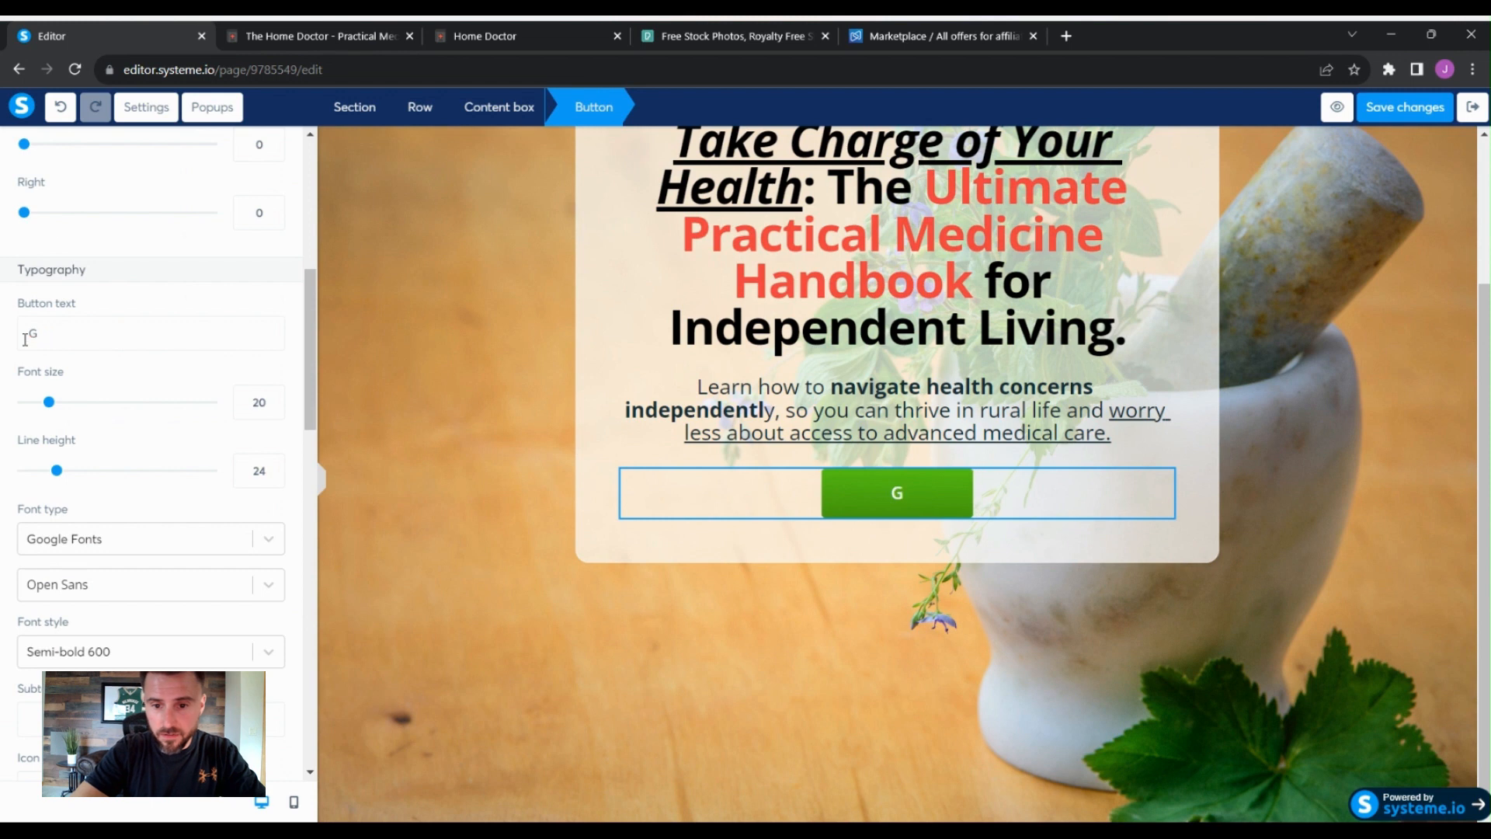
{"action": "type", "text": "et Instanct Access"}
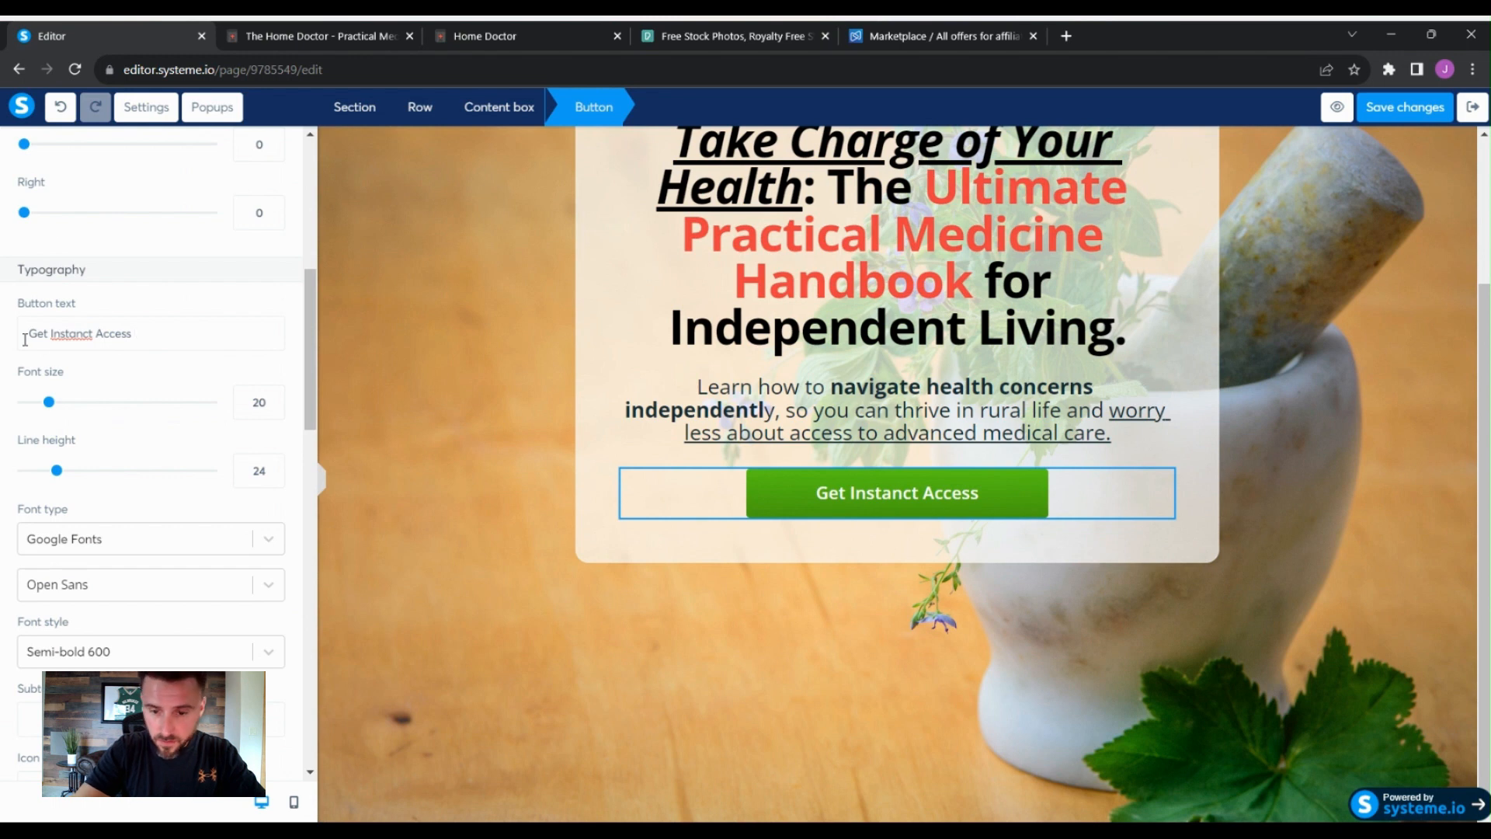
{"action": "key", "text": "BackSpace"}
{"action": "key", "text": "BackSpace"}
{"action": "key", "text": "BackSpace"}
{"action": "key", "text": "BackSpace"}
{"action": "key", "text": "BackSpace"}
{"action": "key", "text": "BackSpace"}
{"action": "key", "text": "BackSpace"}
{"action": "key", "text": "BackSpace"}
{"action": "key", "text": "BackSpace"}
{"action": "key", "text": "BackSpace"}
{"action": "key", "text": "BackSpace"}
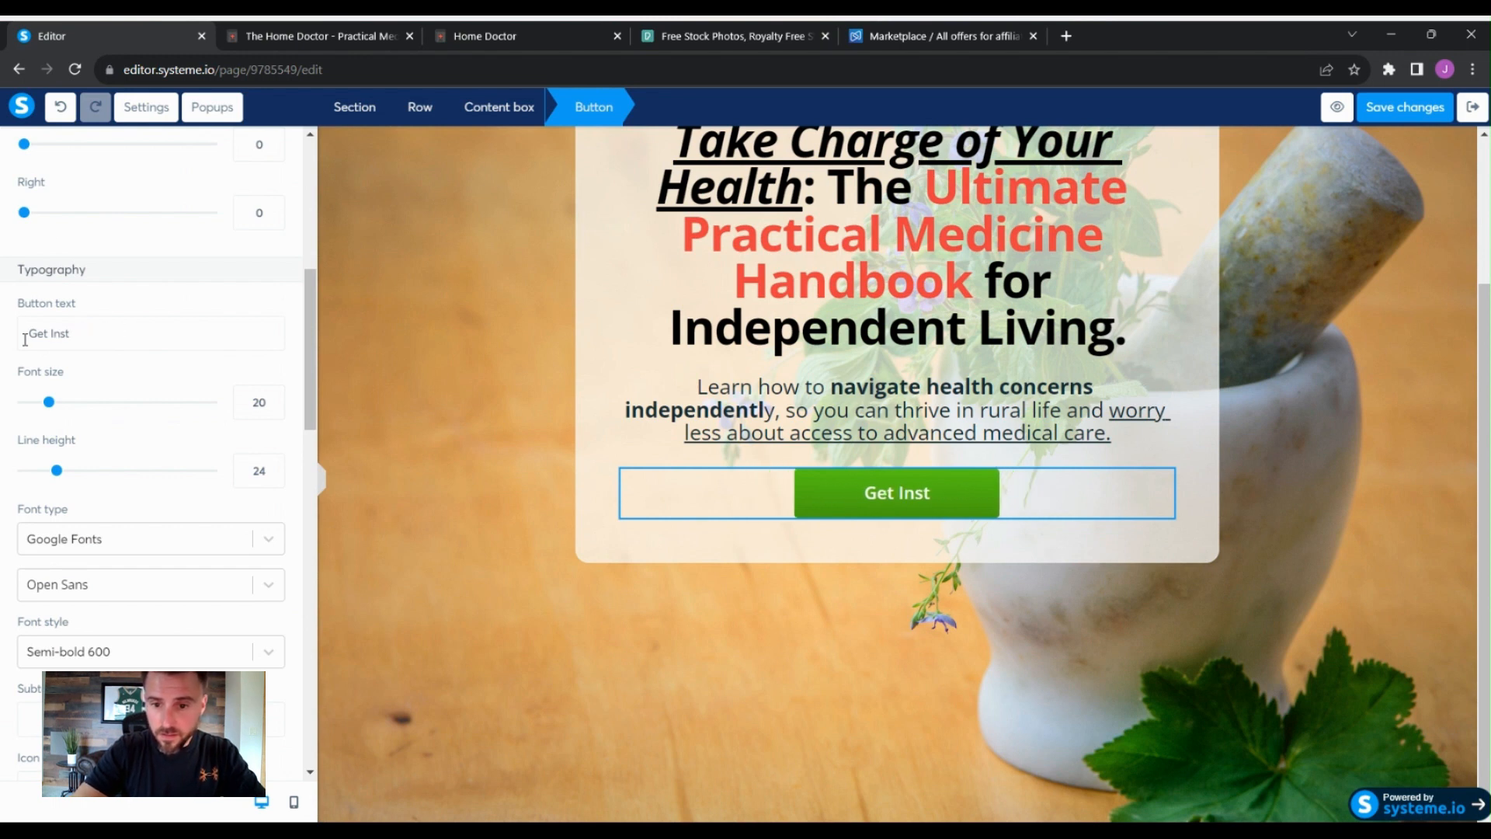
{"action": "type", "text": "ant Access"}
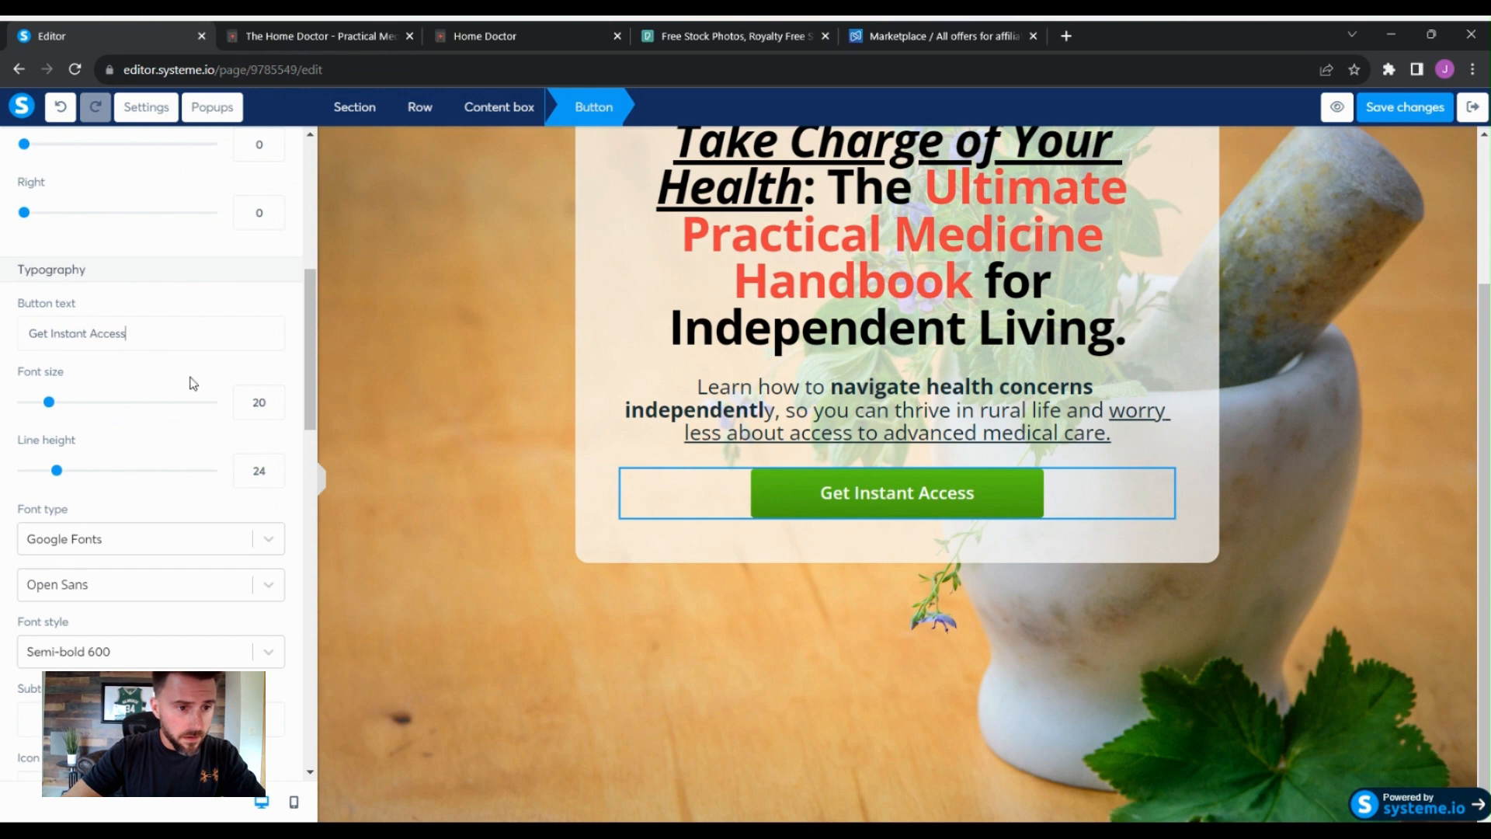
- Add the button subtext 'Watch the Free Video' and reduce the subtext font size slightly
{"action": "scroll", "coordinate": [223, 365], "scroll_direction": "down", "scroll_amount": 1}
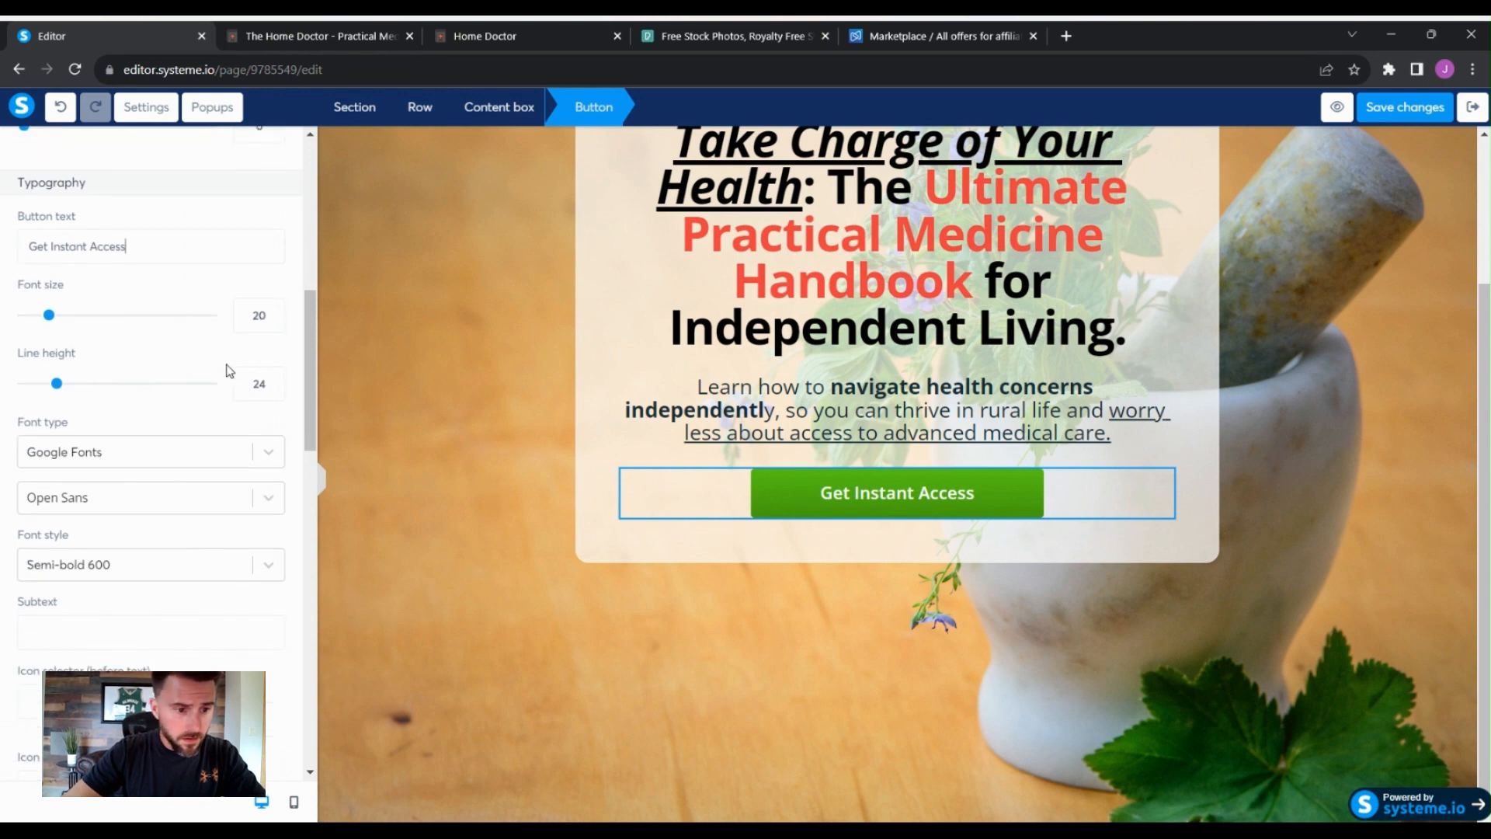
{"action": "left_click", "coordinate": [243, 621]}
{"action": "type", "text": "Watch"}
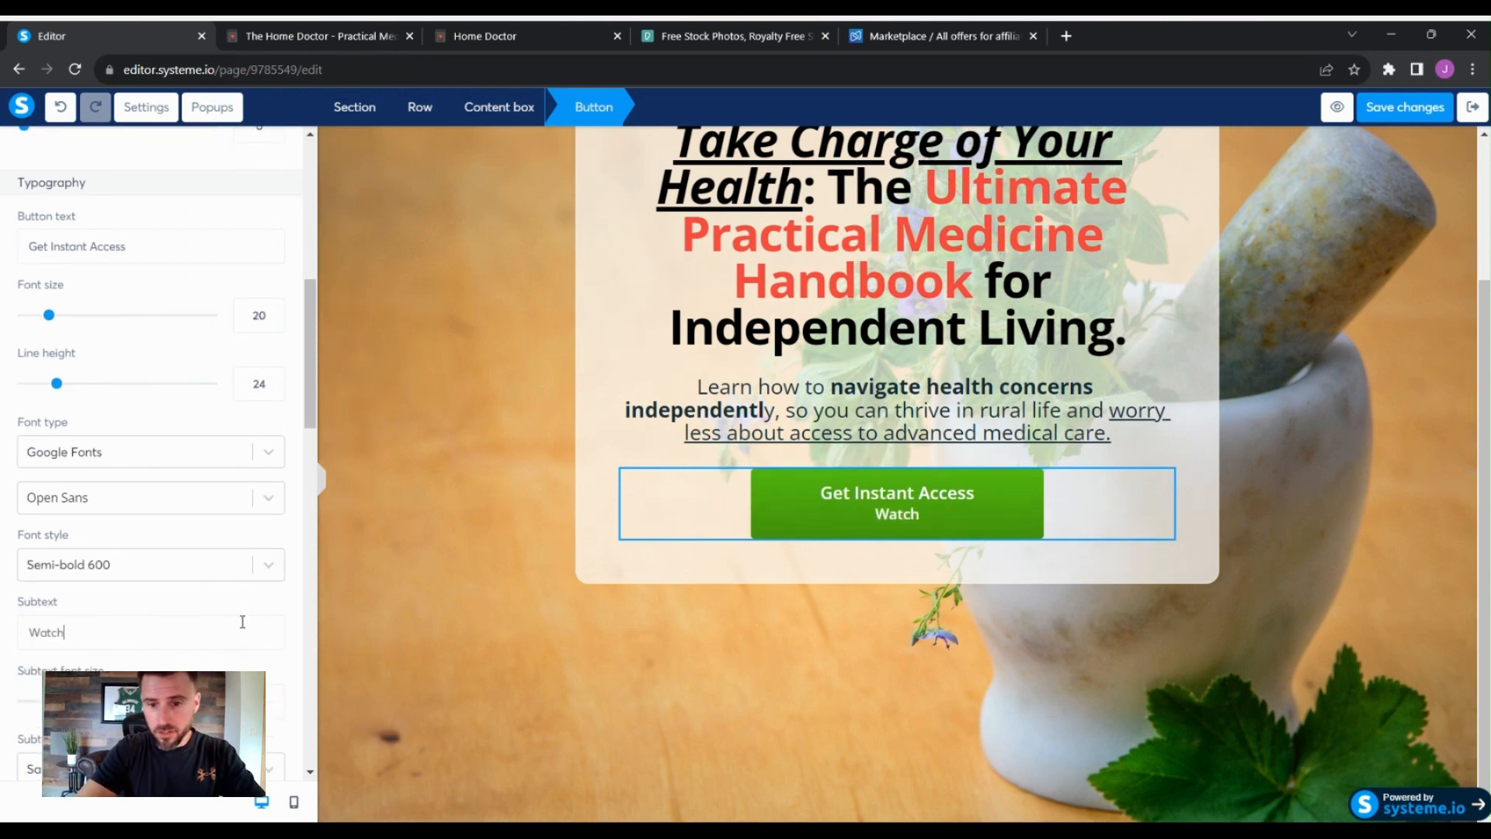
{"action": "type", "text": " th"}
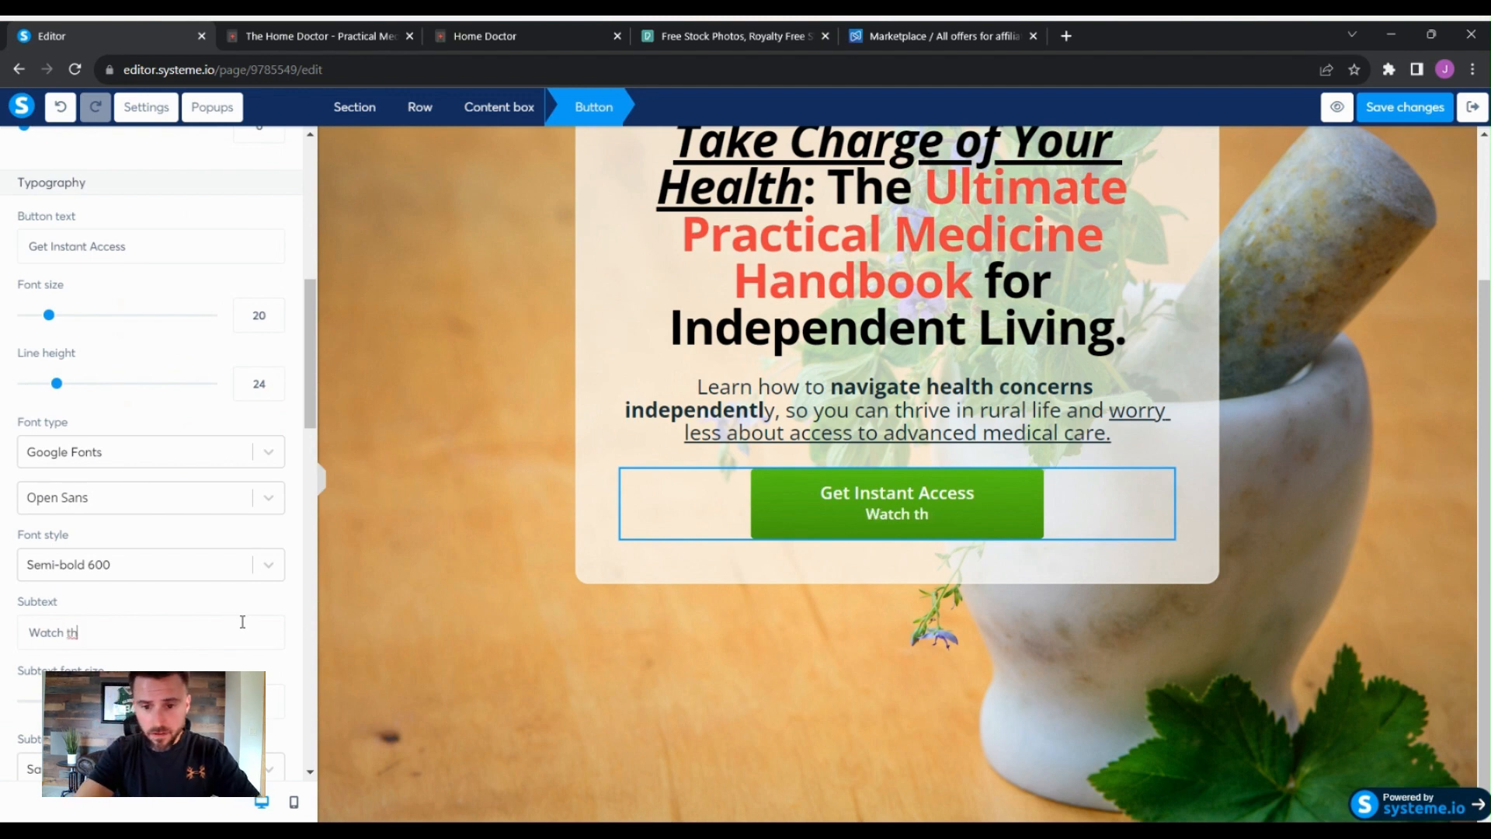
{"action": "key", "text": "BackSpace"}
{"action": "key", "text": "BackSpace"}
{"action": "type", "text": "the F"}
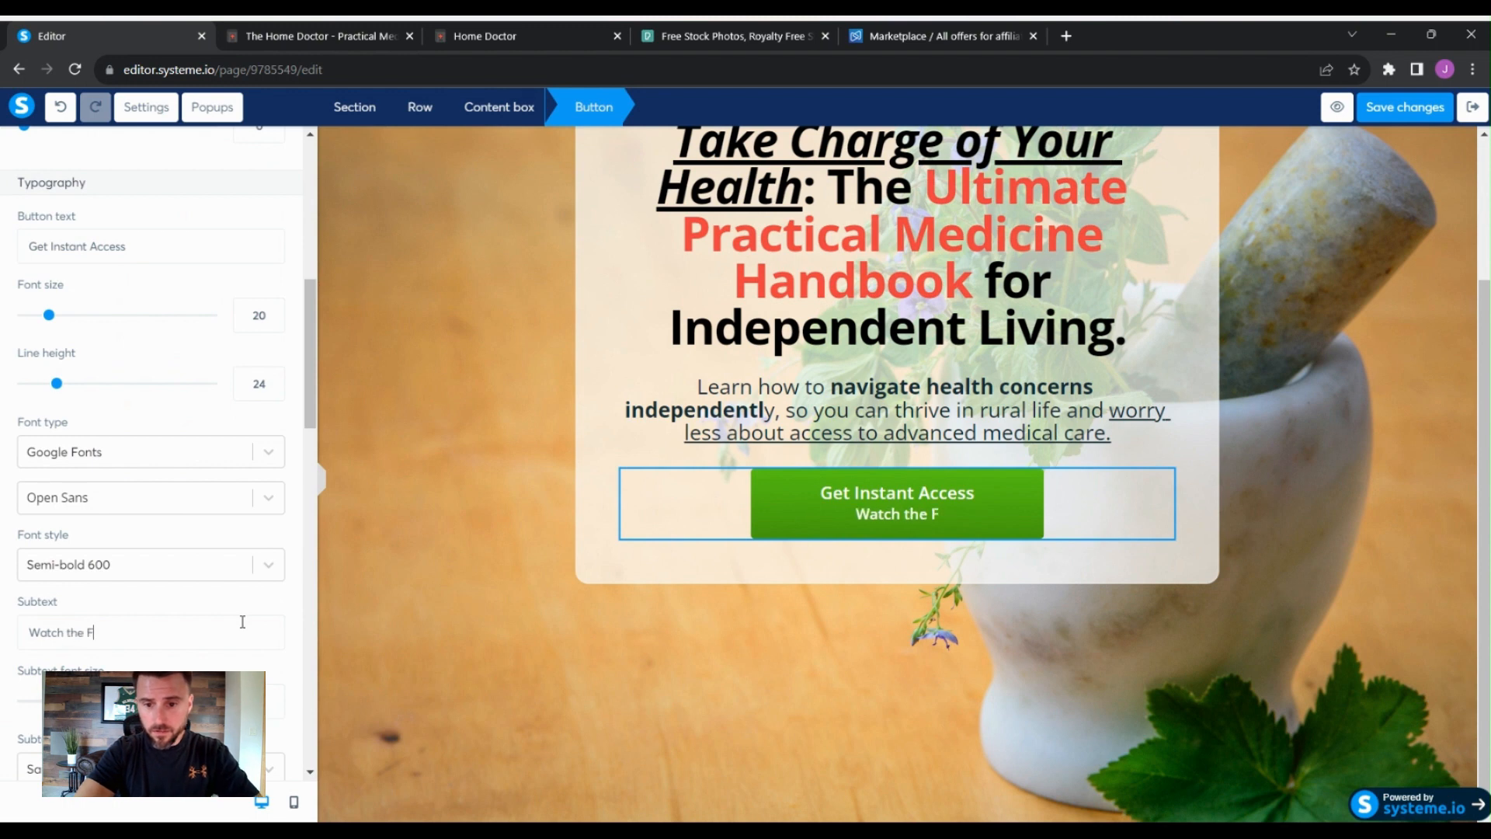
{"action": "type", "text": "ree Vid"}
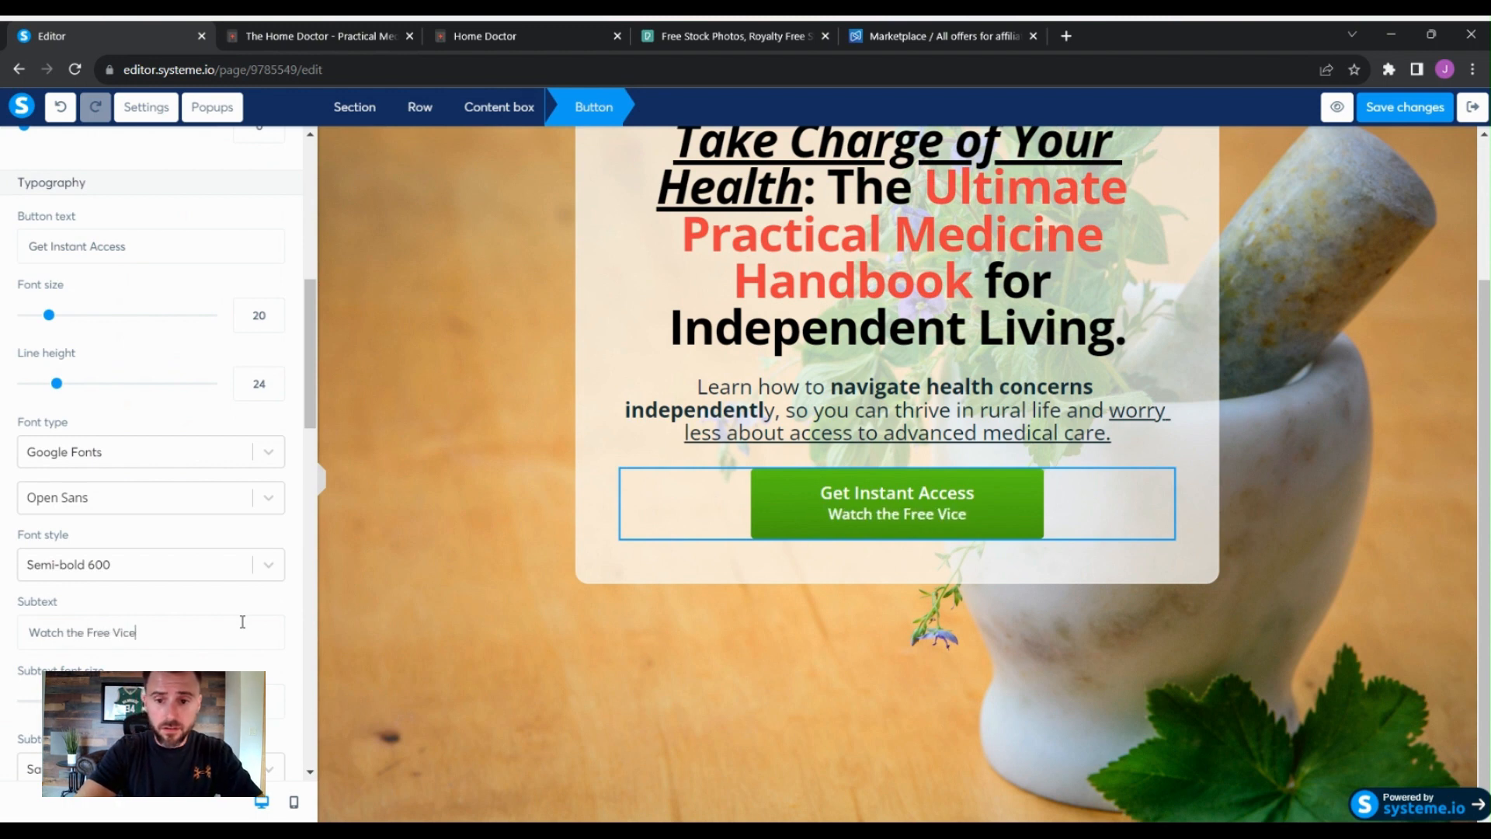
{"action": "type", "text": "eo"}
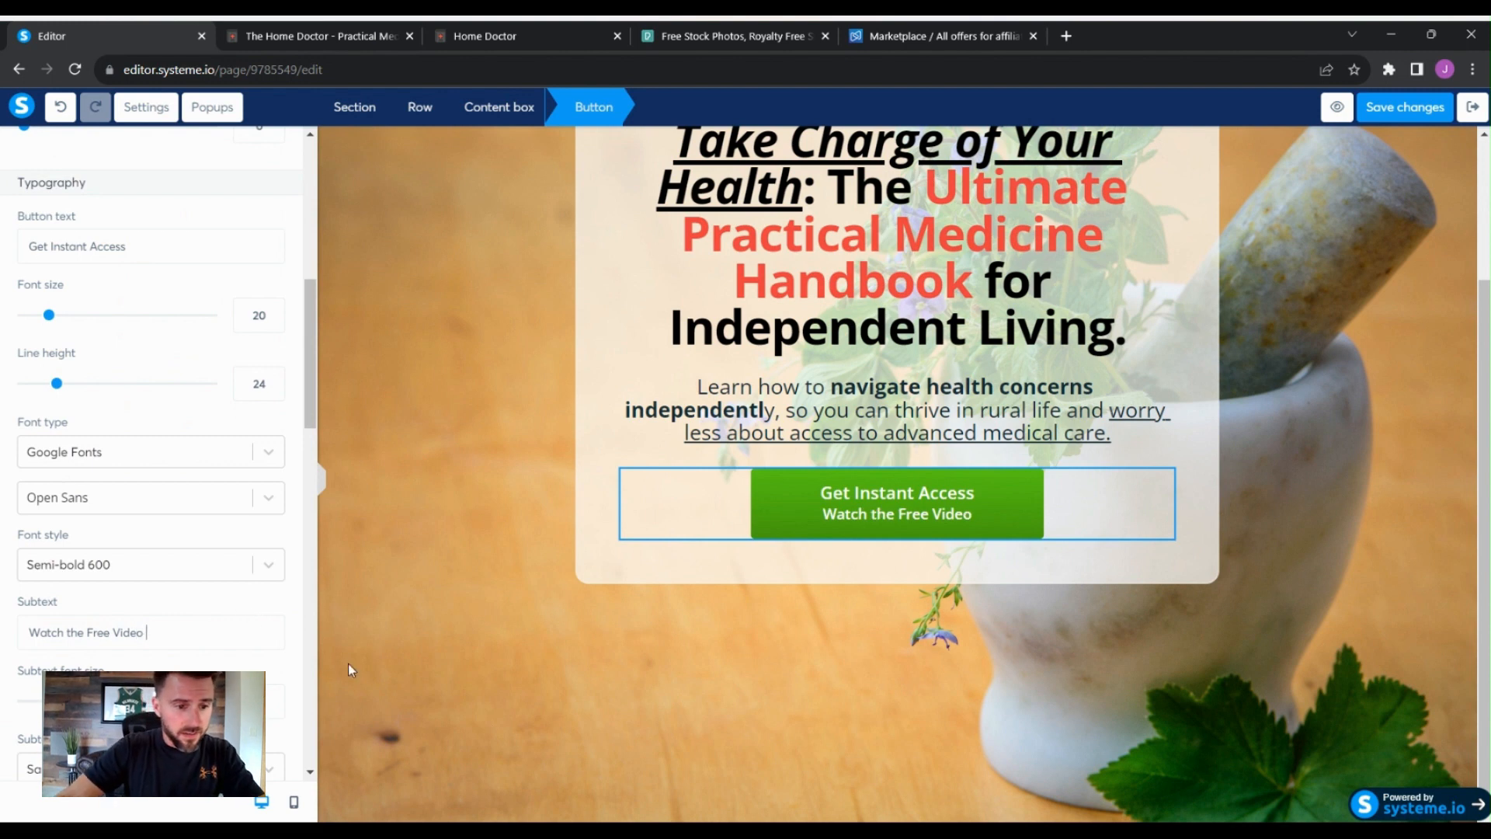
{"action": "mouse_move", "coordinate": [49, 701]}
{"action": "left_mouse_down"}
{"action": "mouse_move", "coordinate": [122, 701]}
{"action": "mouse_move", "coordinate": [39, 701]}
{"action": "left_mouse_up"}
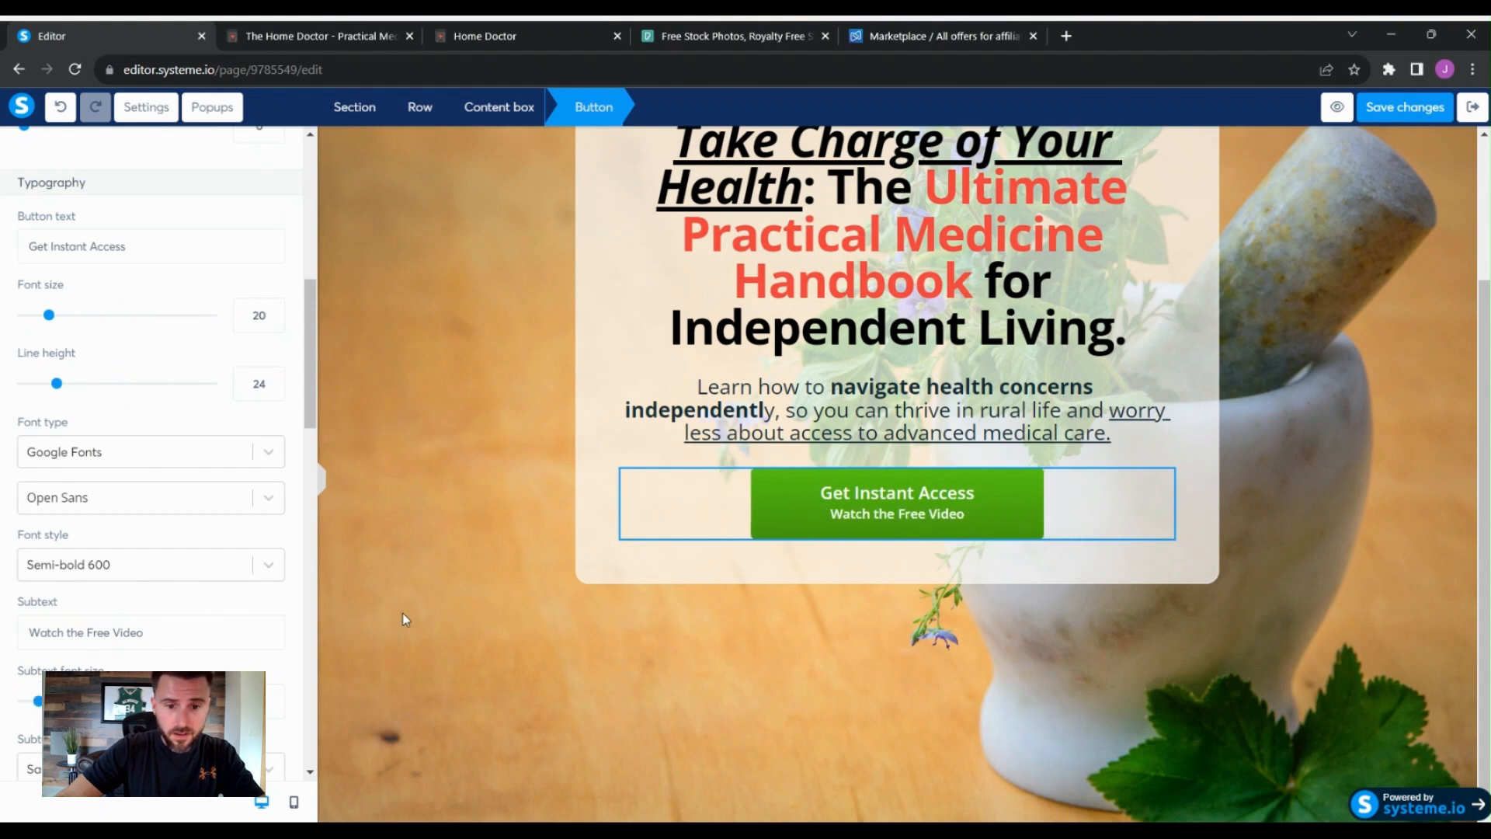
{"action": "left_click", "coordinate": [597, 560]}
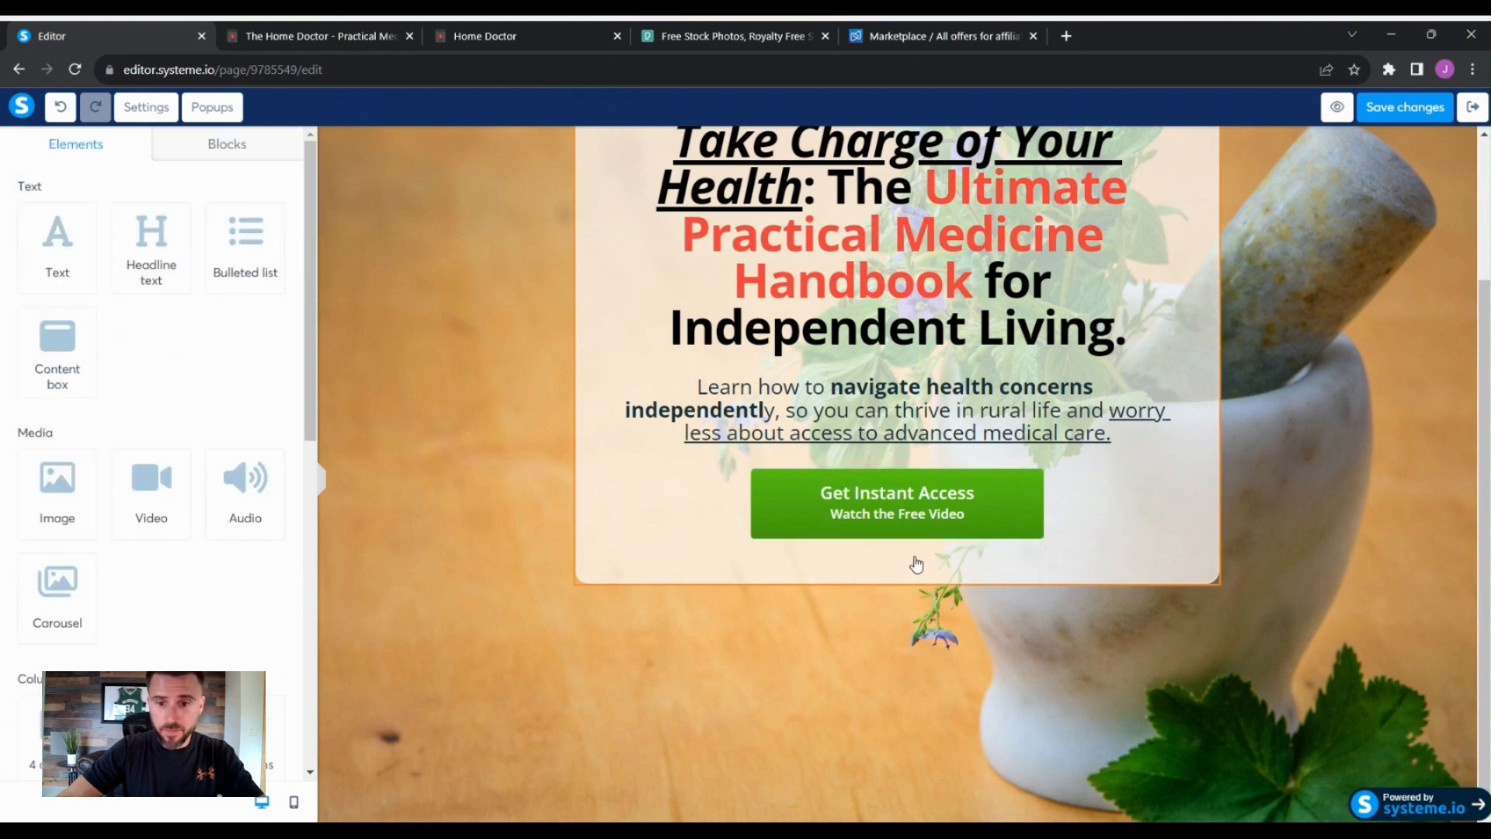
{"action": "scroll", "coordinate": [1312, 474], "scroll_direction": "up", "scroll_amount": 1}
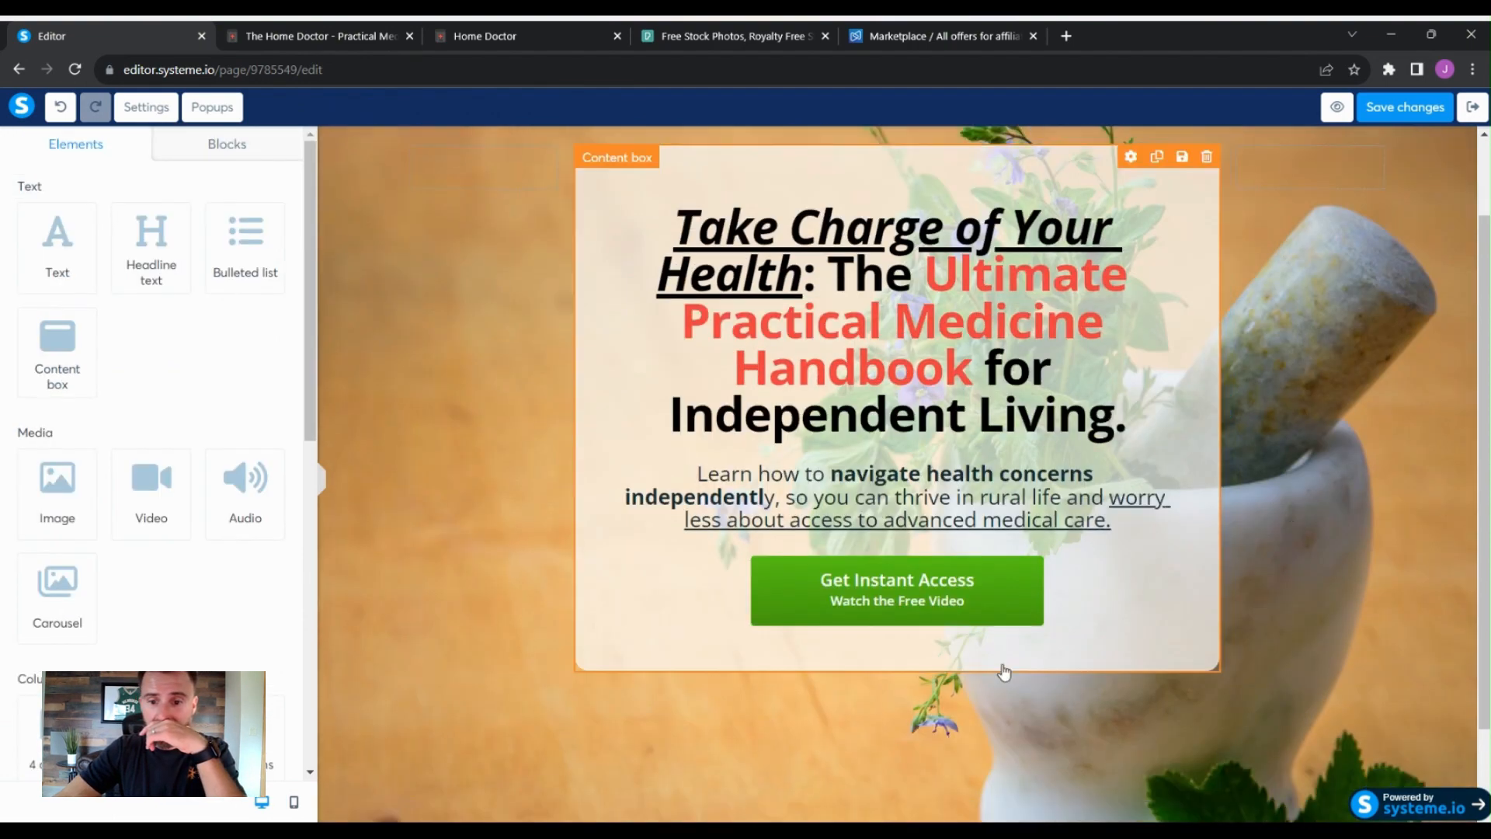
- Look over the Home Doctor sales page in the other tab for reference
{"action": "left_click", "coordinate": [1012, 592]}
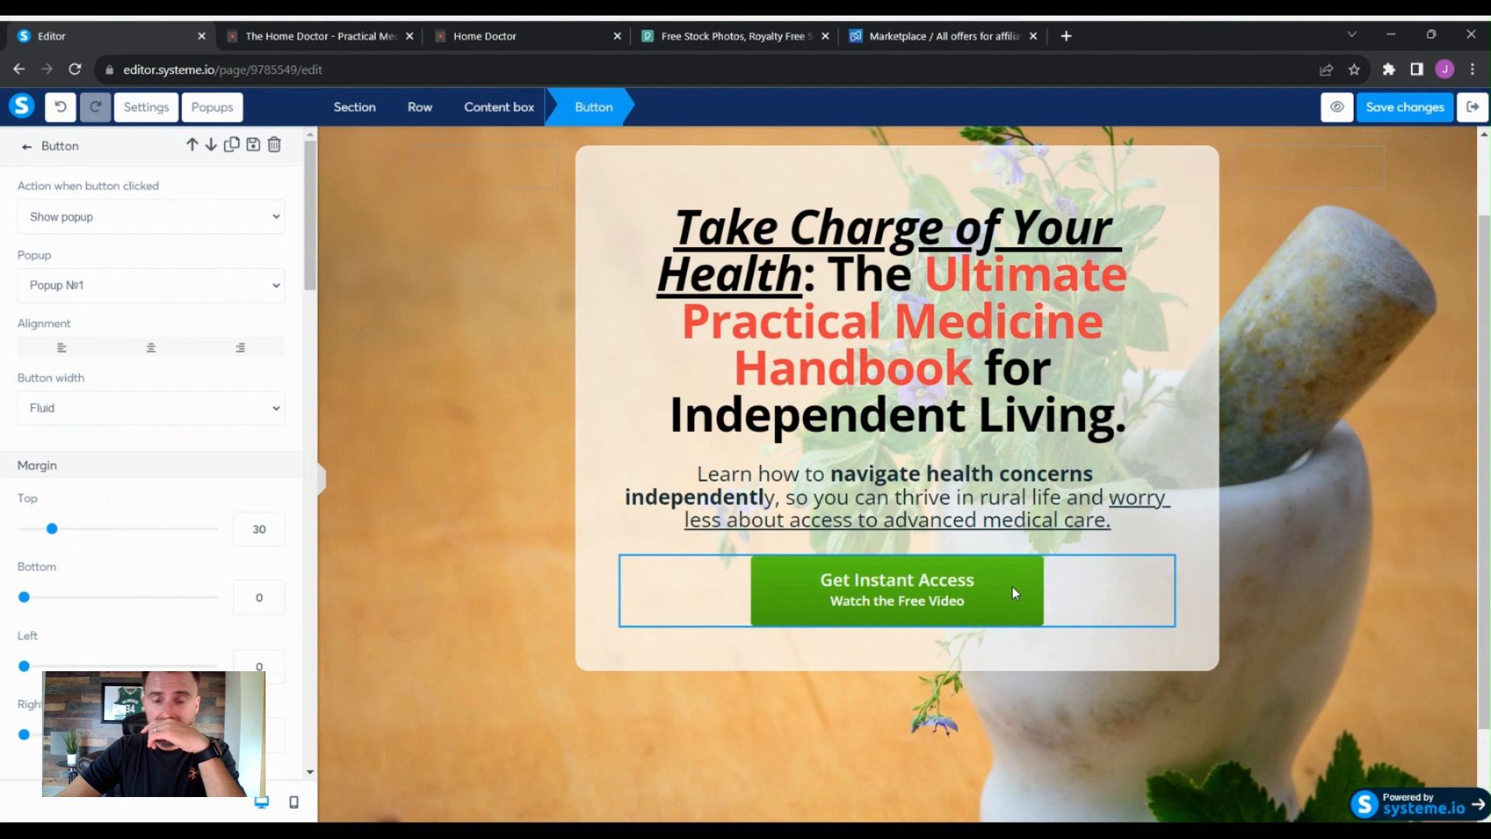
{"action": "left_click", "coordinate": [326, 35]}
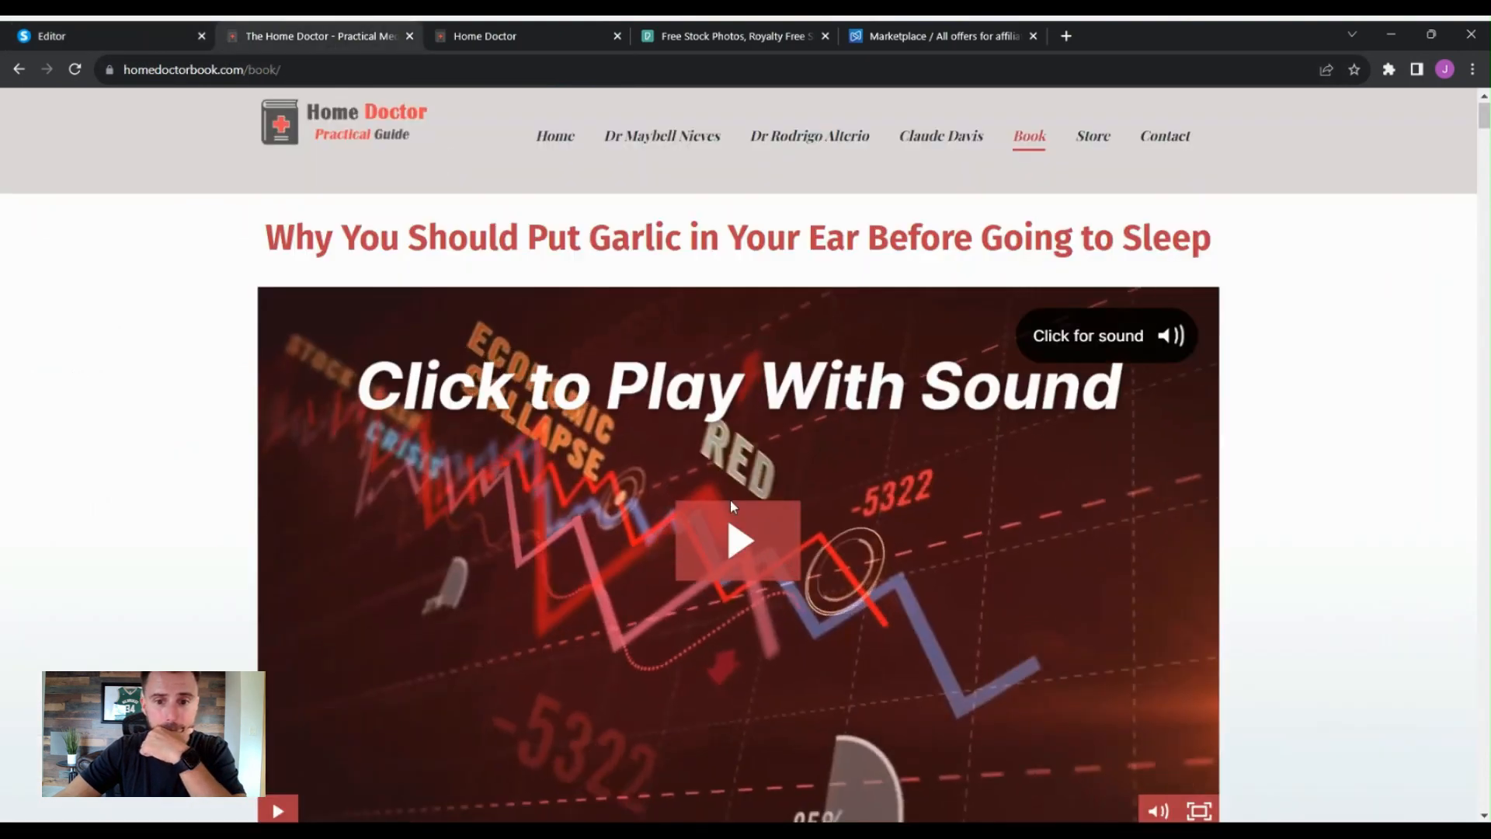
{"action": "scroll", "coordinate": [1329, 451], "scroll_direction": "down", "scroll_amount": 10}
{"action": "left_click_drag", "start_coordinate": [1484, 200], "coordinate": [1484, 789]}
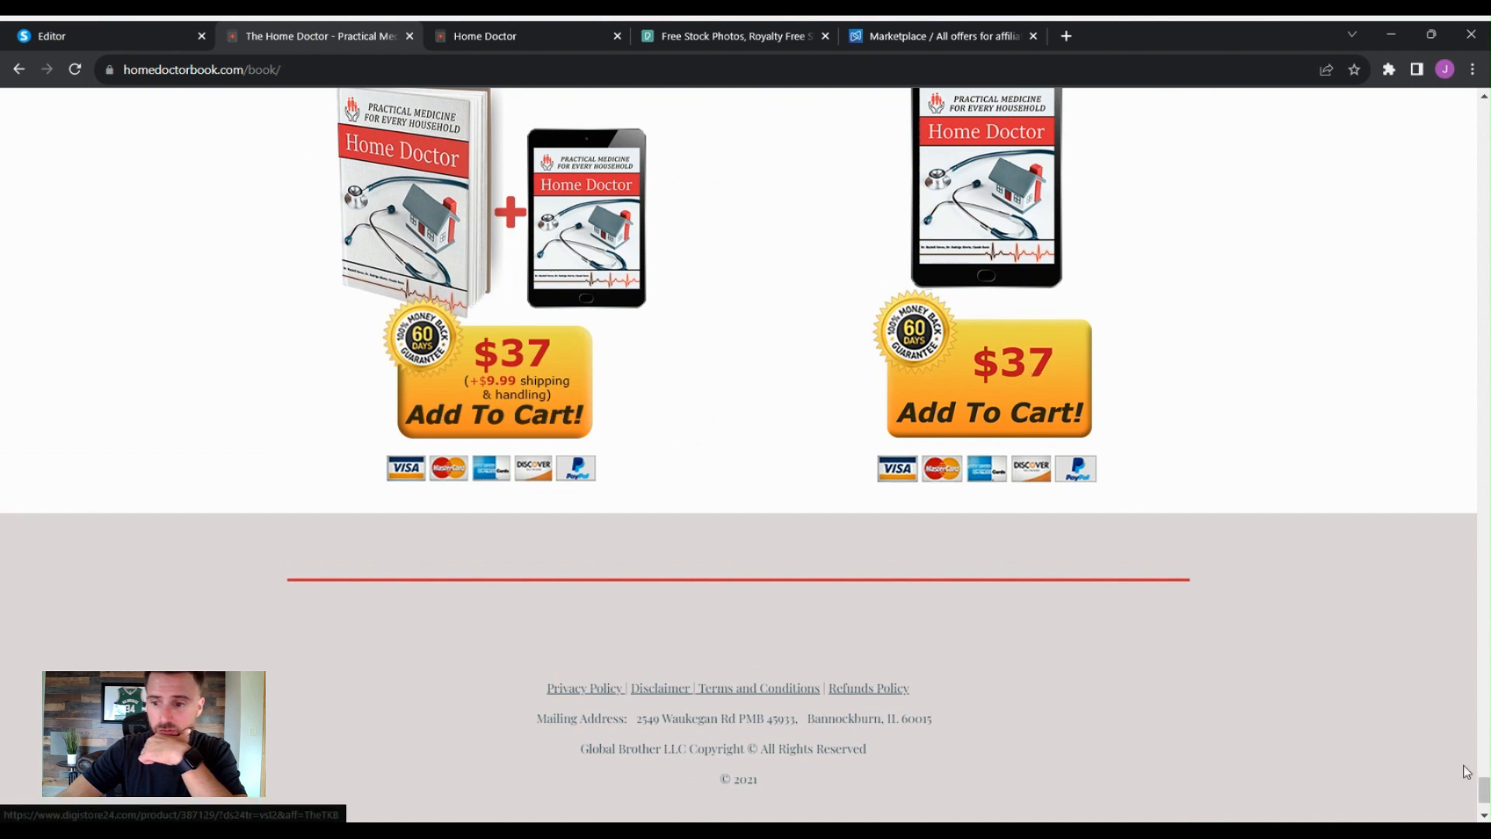
{"action": "left_click_drag", "start_coordinate": [1484, 791], "coordinate": [1484, 101]}
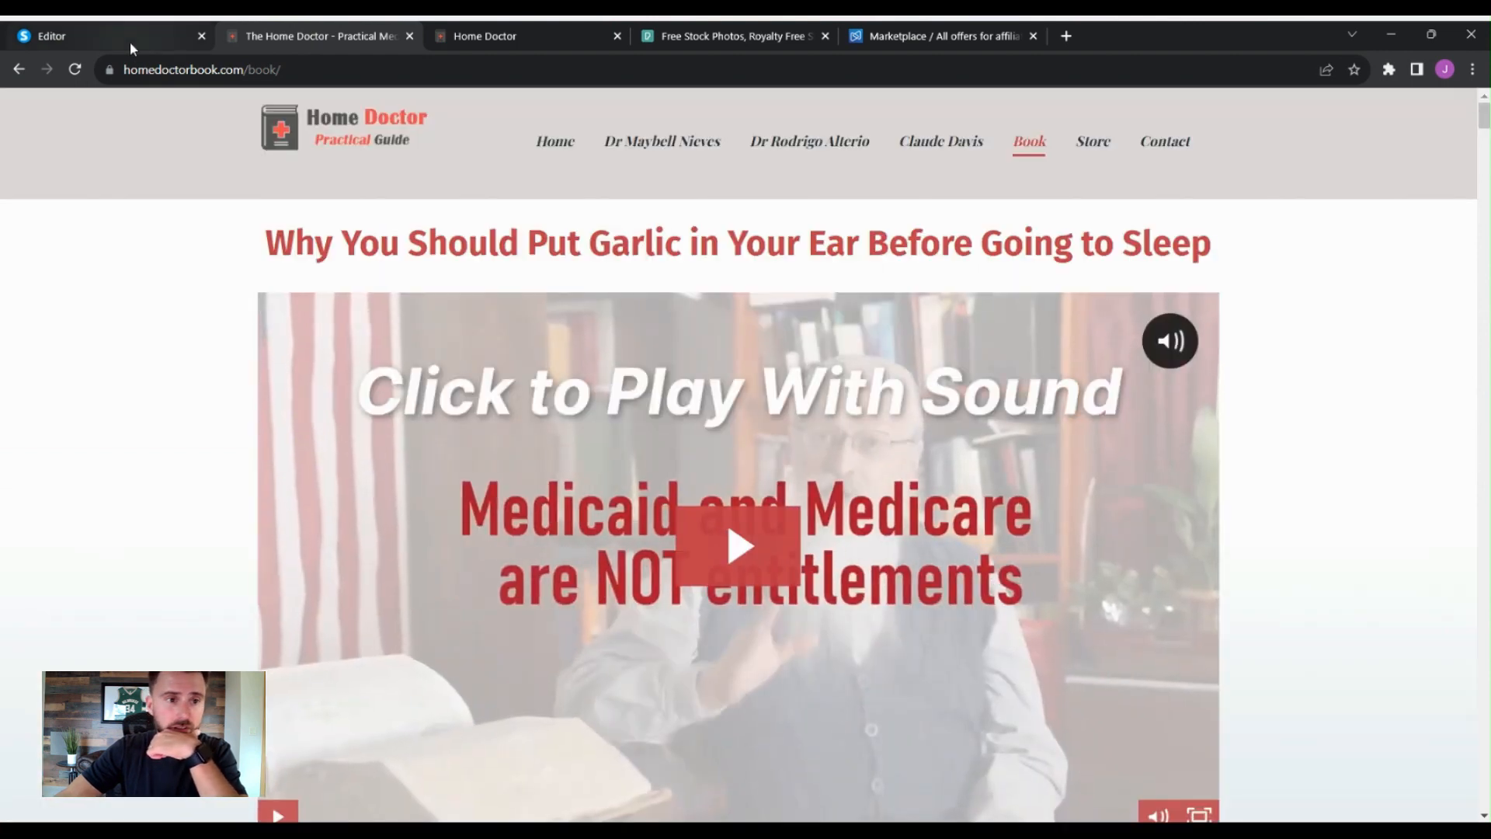
{"action": "left_click", "coordinate": [129, 37]}
- Open the button's background colour and set its gradient's first stop to yellow, hex EADE14
{"action": "left_click", "coordinate": [999, 583]}
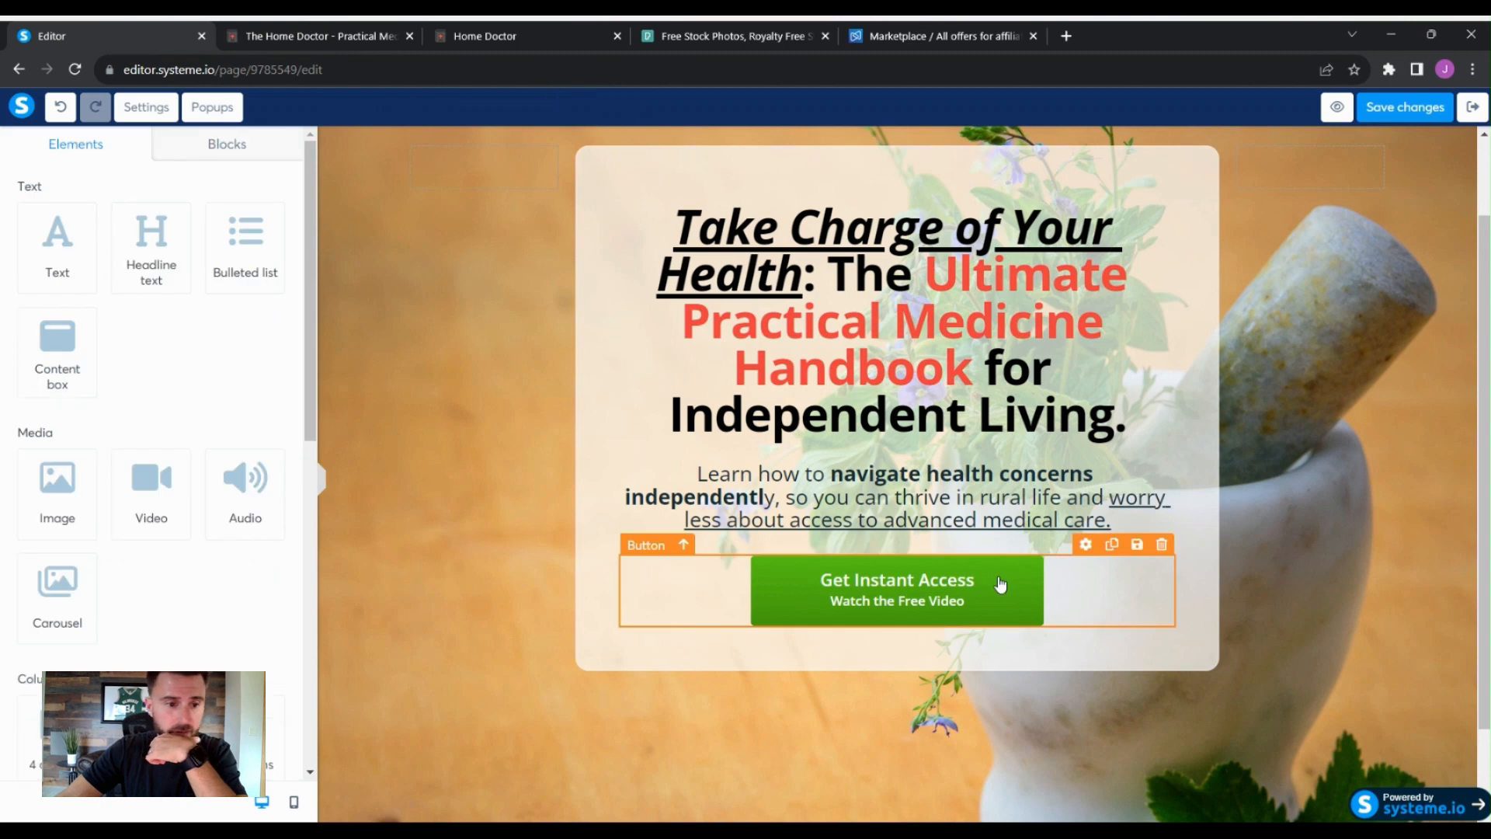
{"action": "left_click", "coordinate": [793, 584]}
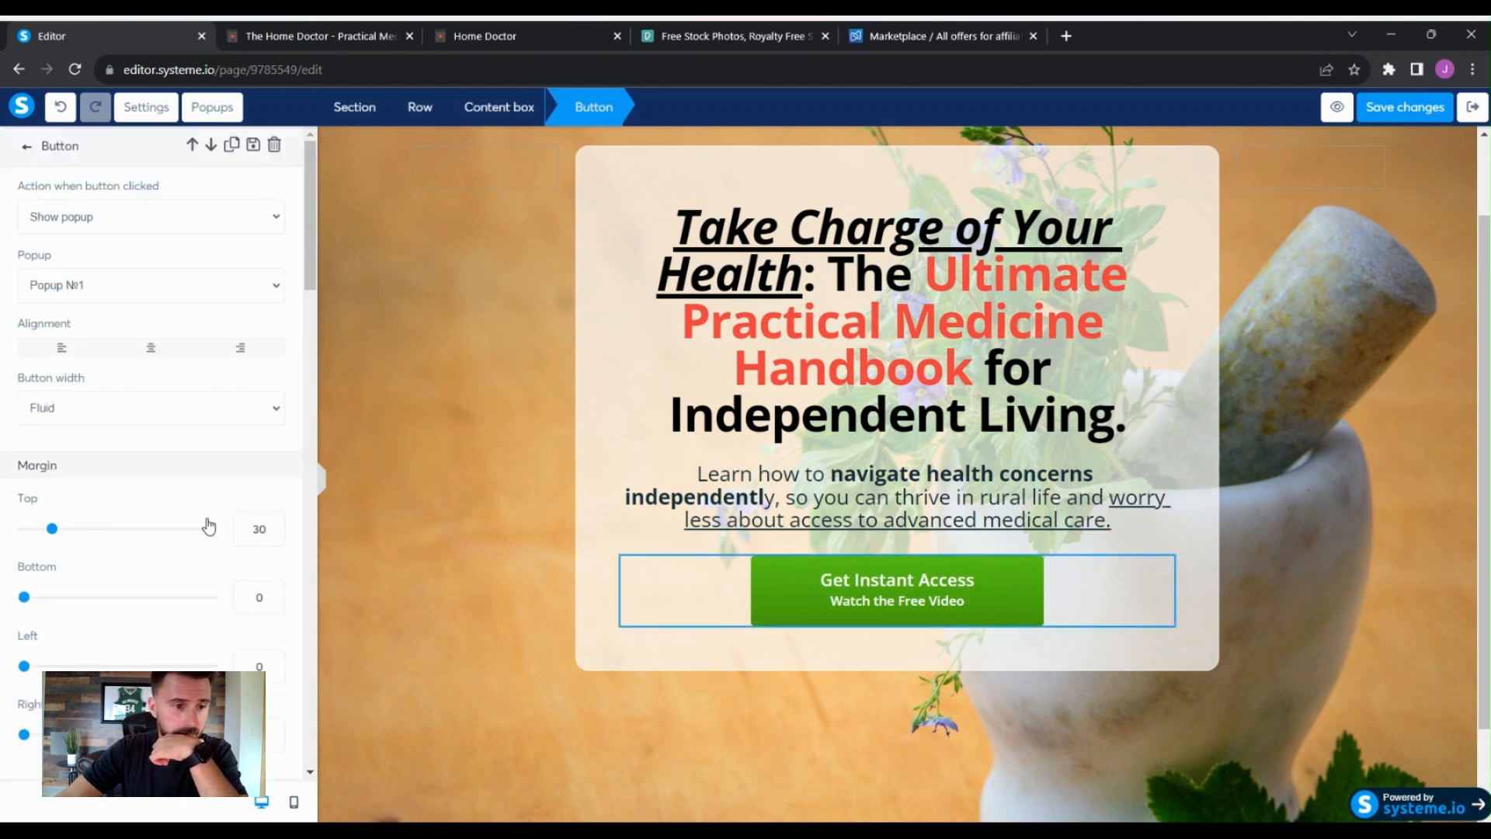
{"action": "scroll", "coordinate": [279, 413], "scroll_direction": "down", "scroll_amount": 7}
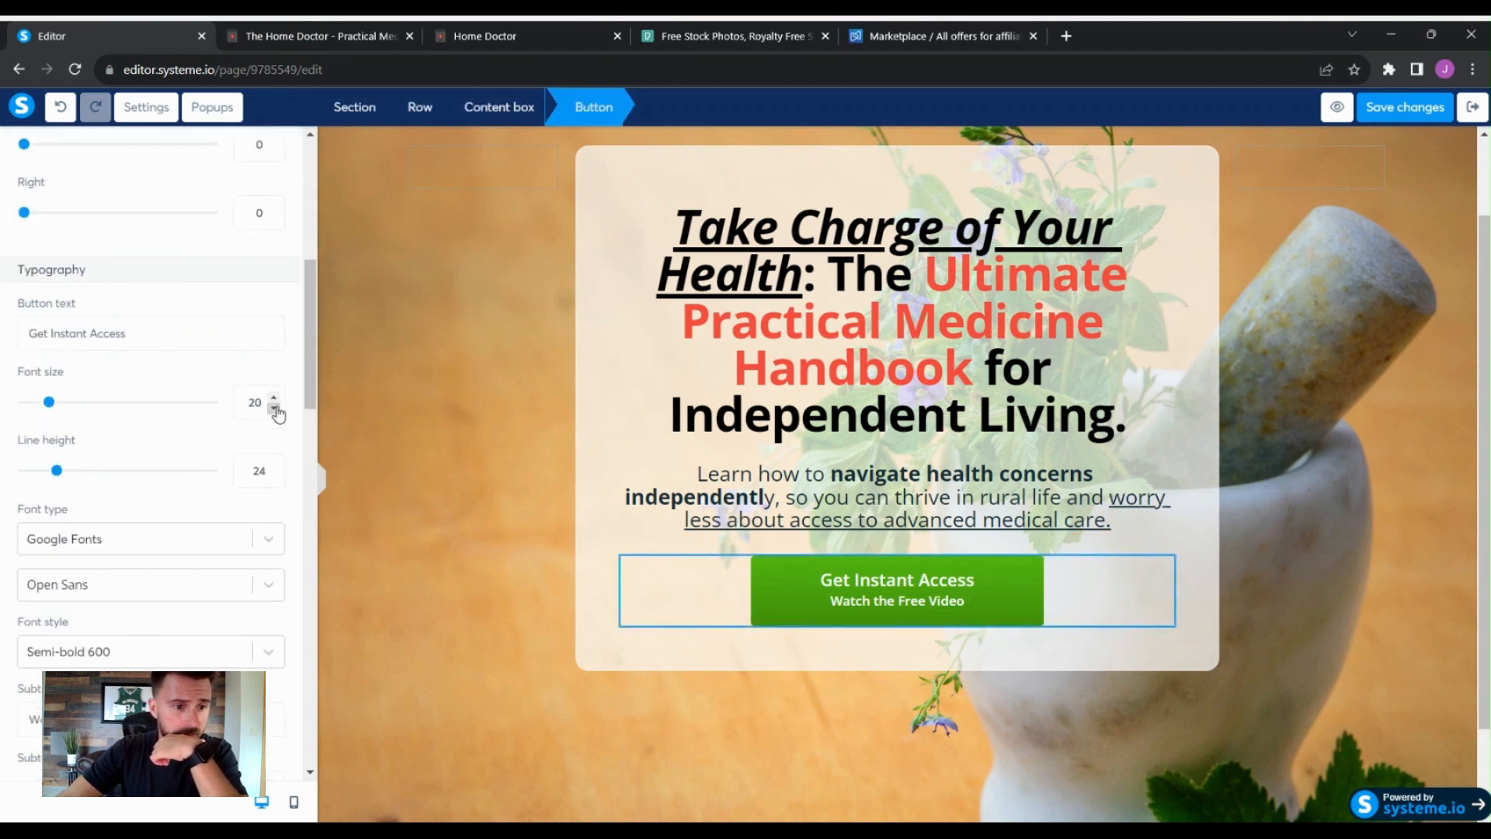
{"action": "scroll", "coordinate": [282, 389], "scroll_direction": "down", "scroll_amount": 3}
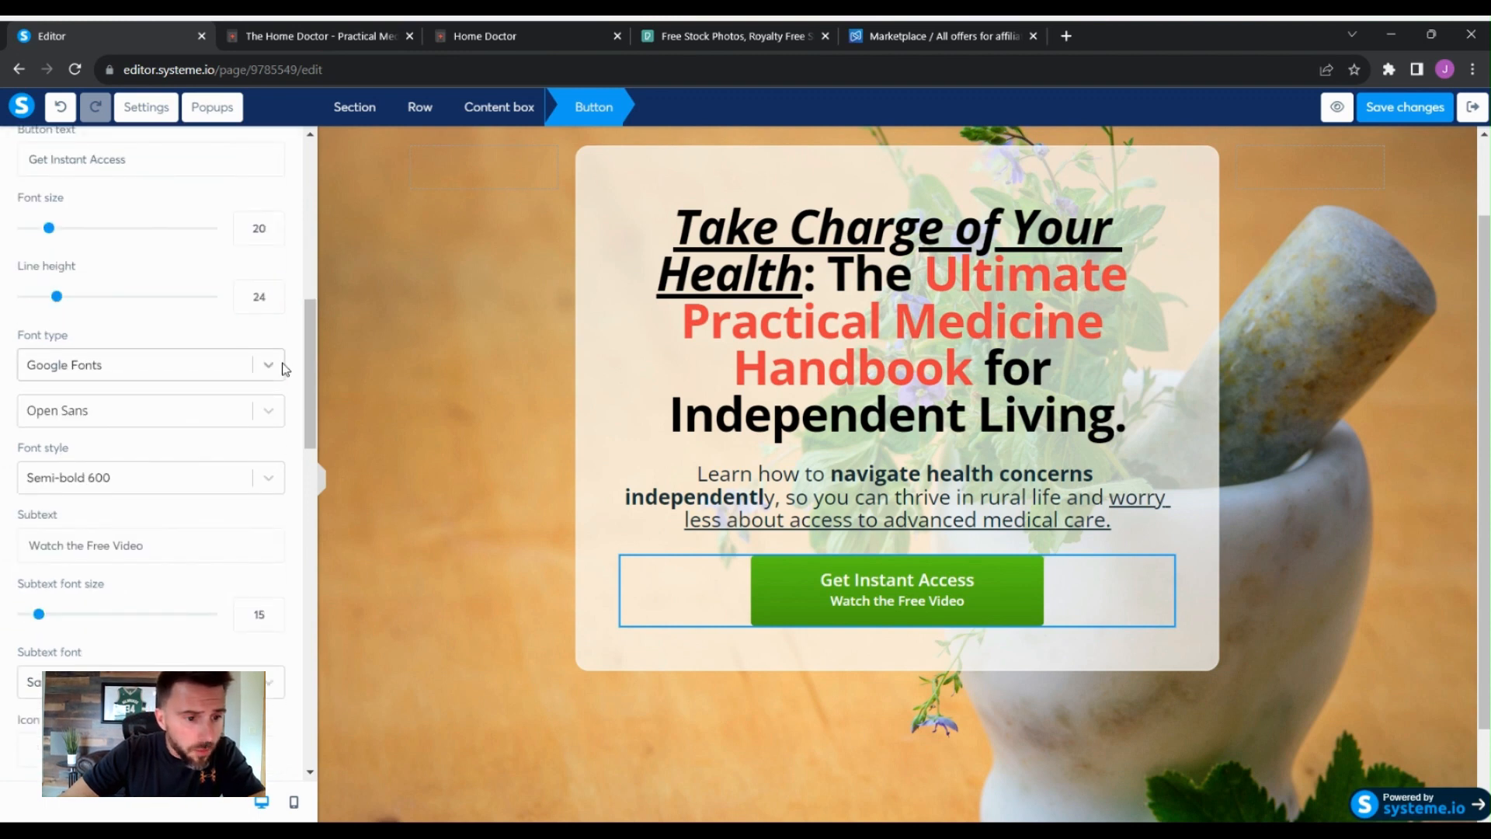
{"action": "scroll", "coordinate": [283, 368], "scroll_direction": "down", "scroll_amount": 2}
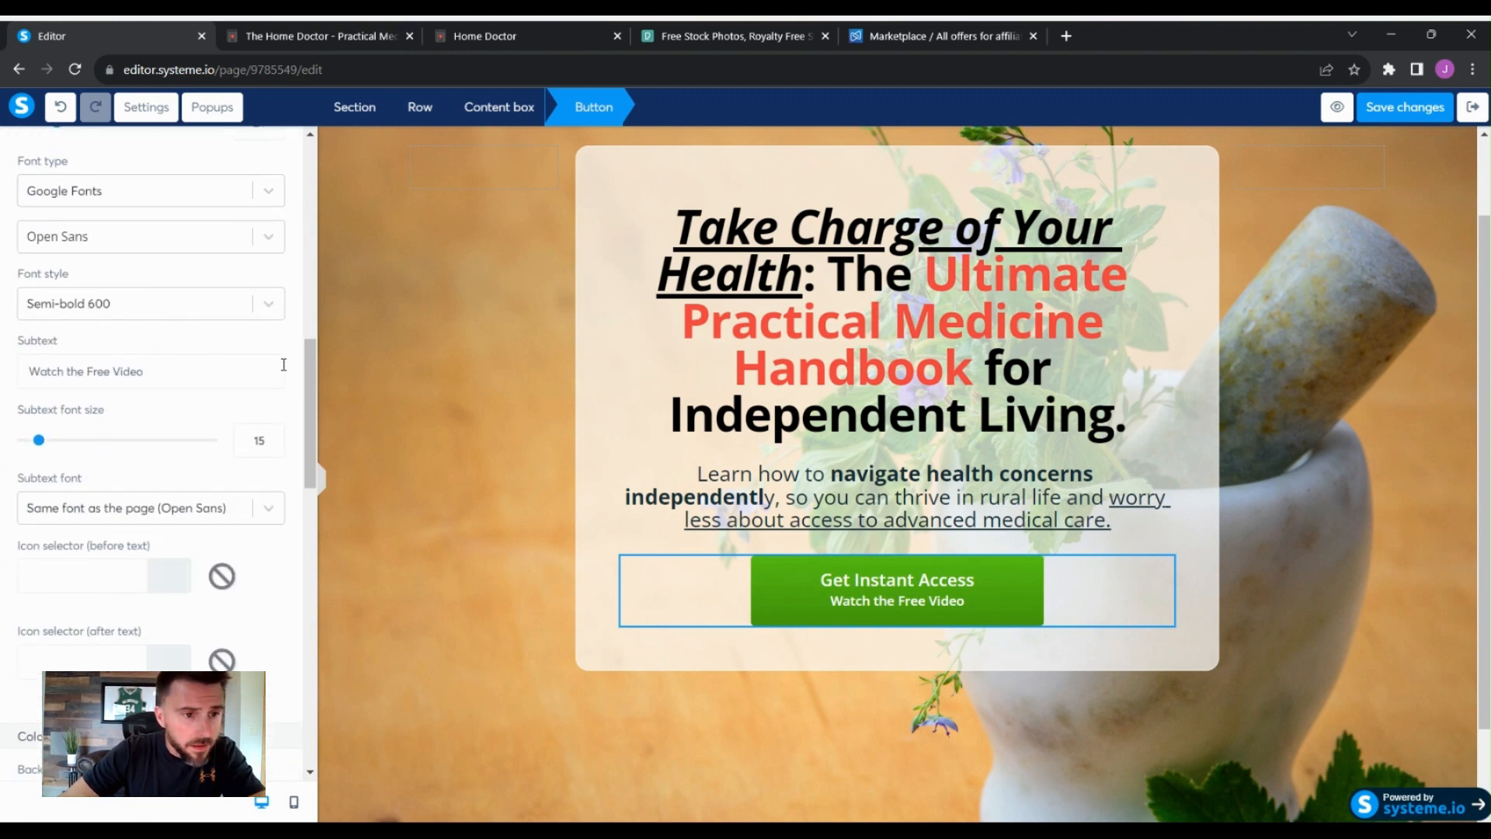
{"action": "scroll", "coordinate": [283, 368], "scroll_direction": "down", "scroll_amount": 5}
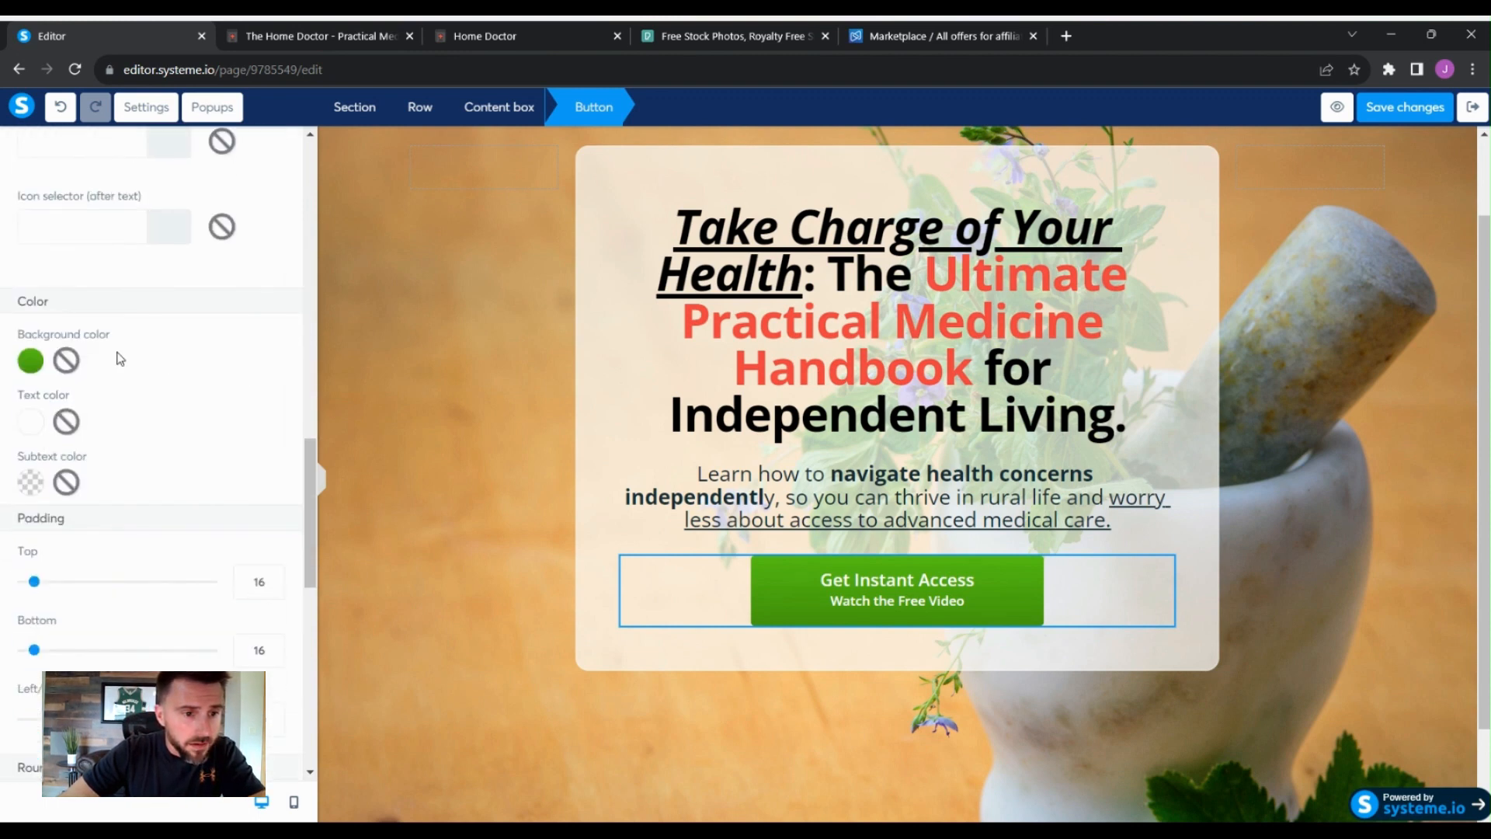
{"action": "left_click", "coordinate": [24, 361]}
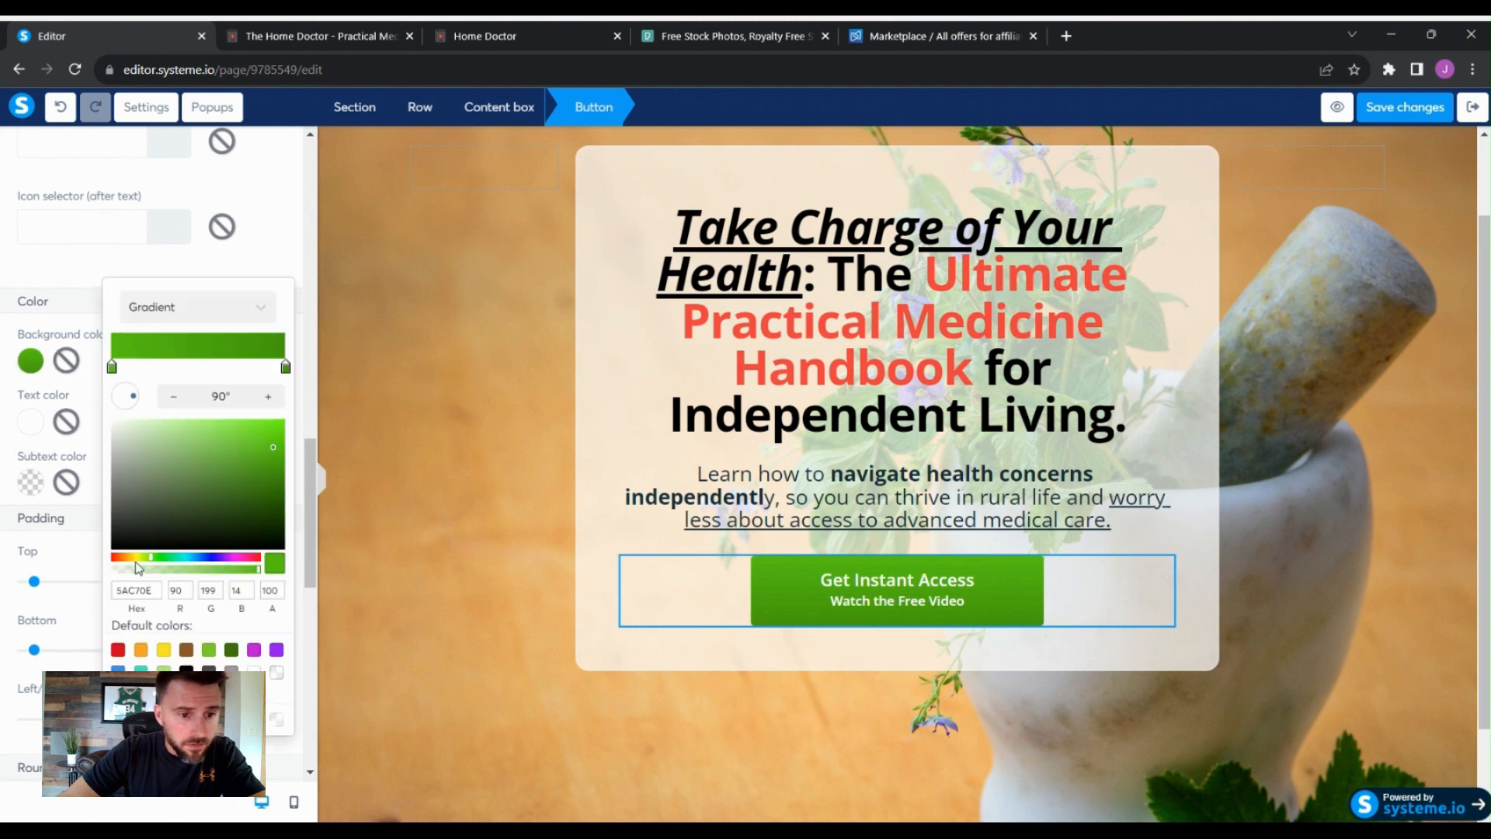
{"action": "left_click_drag", "start_coordinate": [146, 556], "coordinate": [133, 556]}
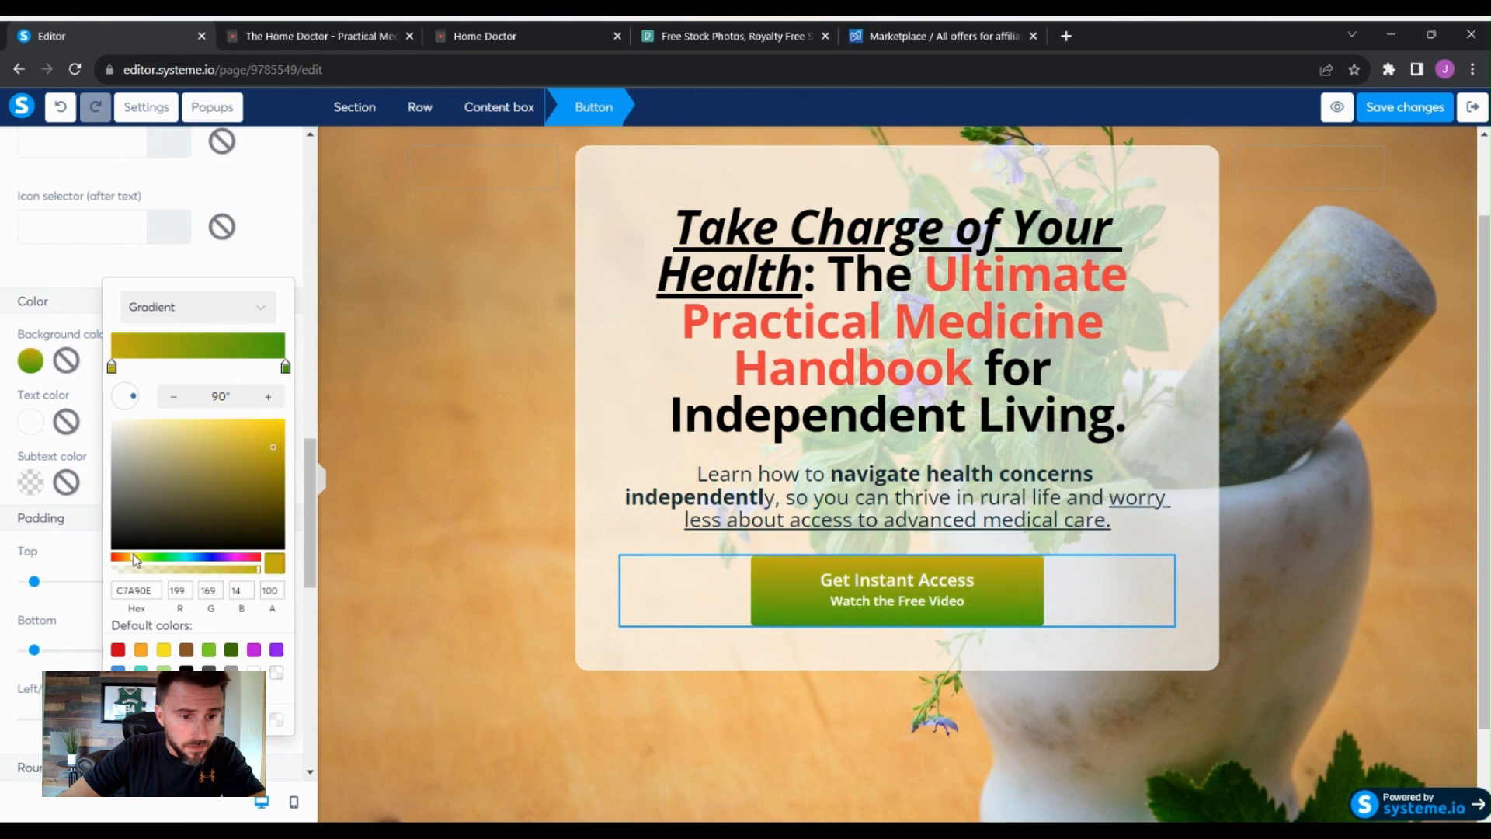
{"action": "left_click", "coordinate": [260, 427]}
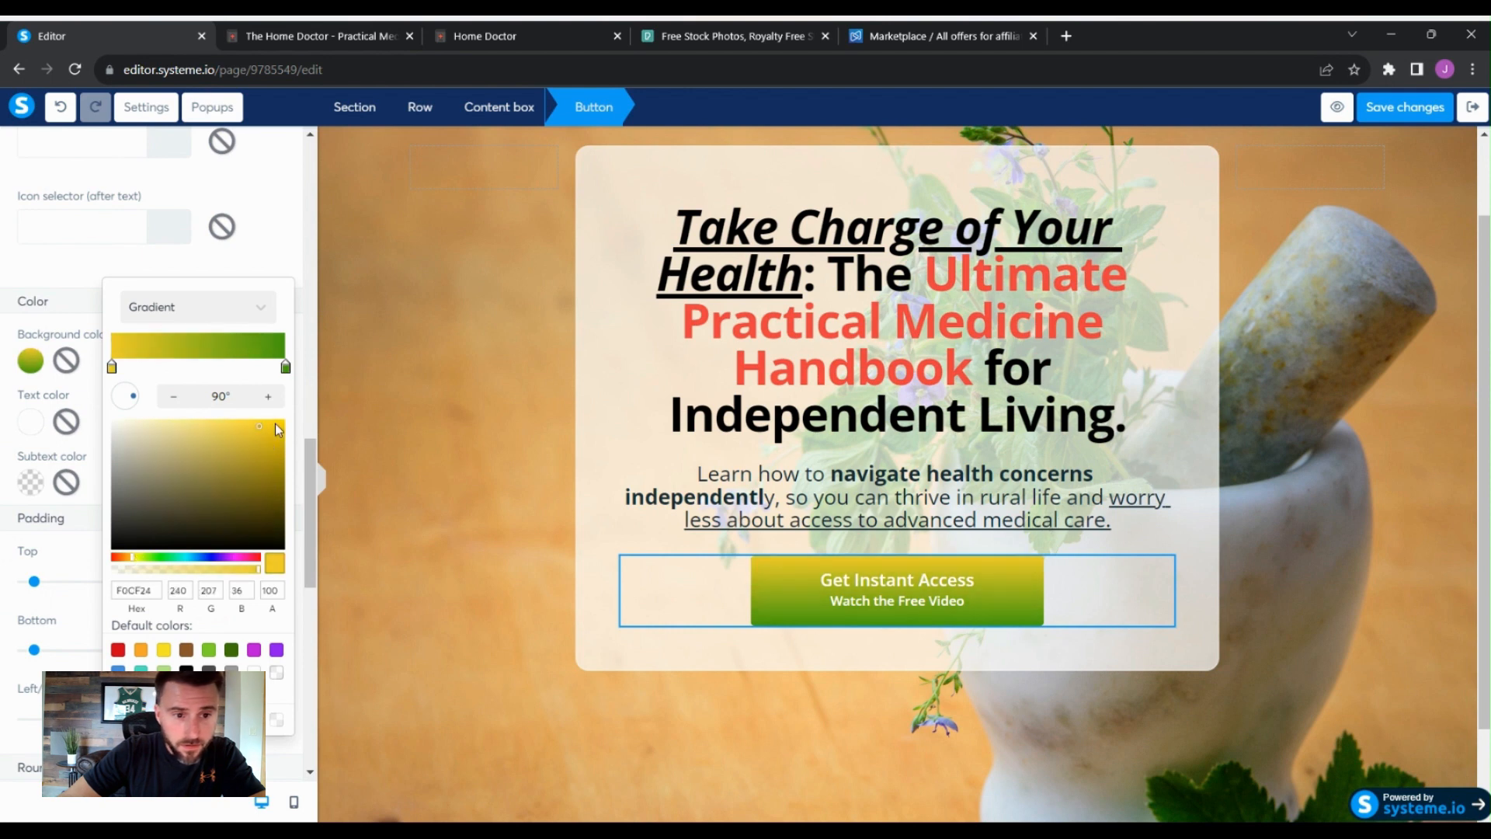
{"action": "left_click", "coordinate": [124, 557]}
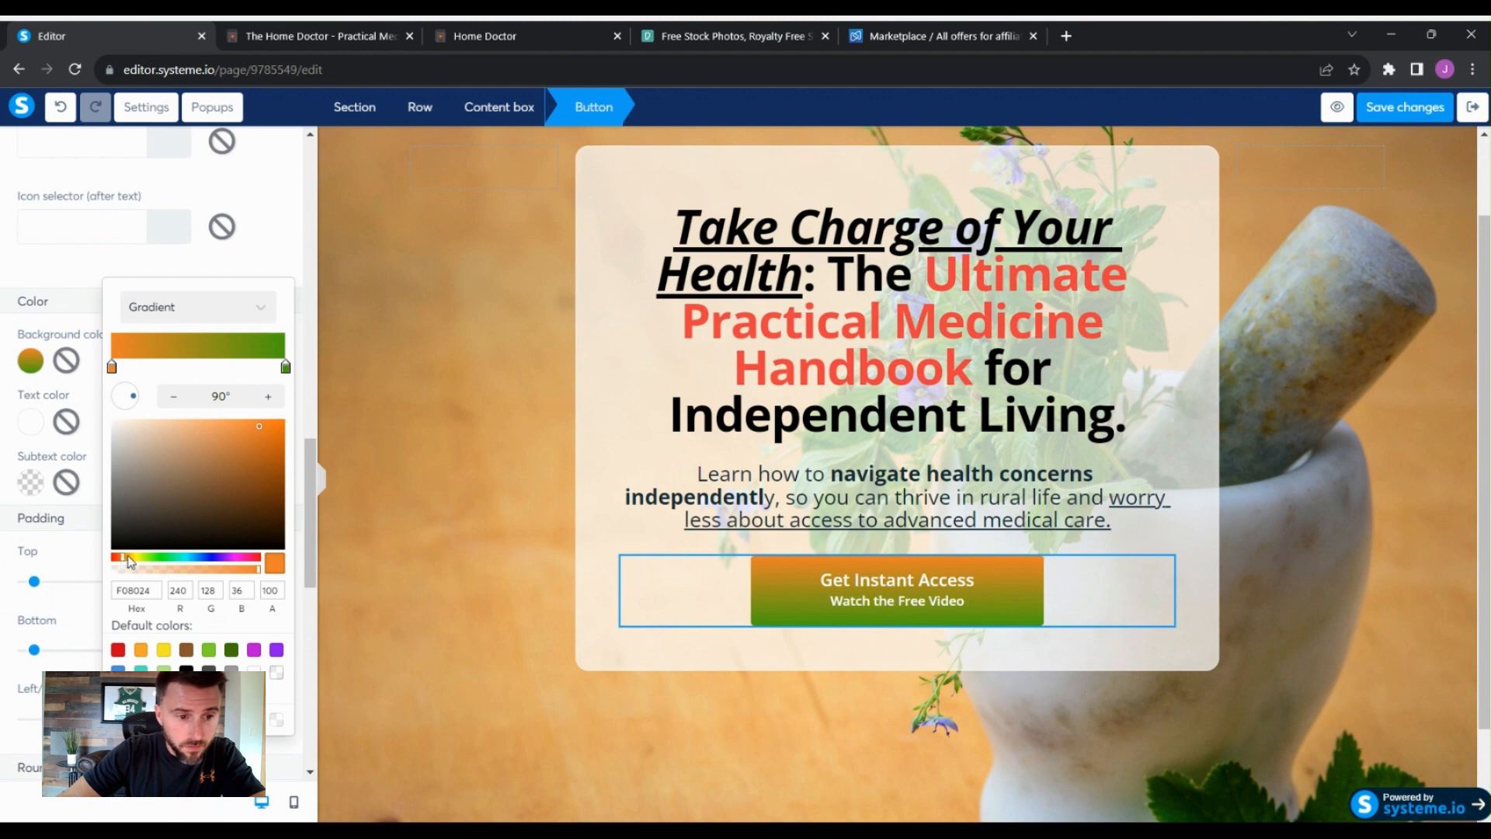
{"action": "left_click", "coordinate": [128, 557]}
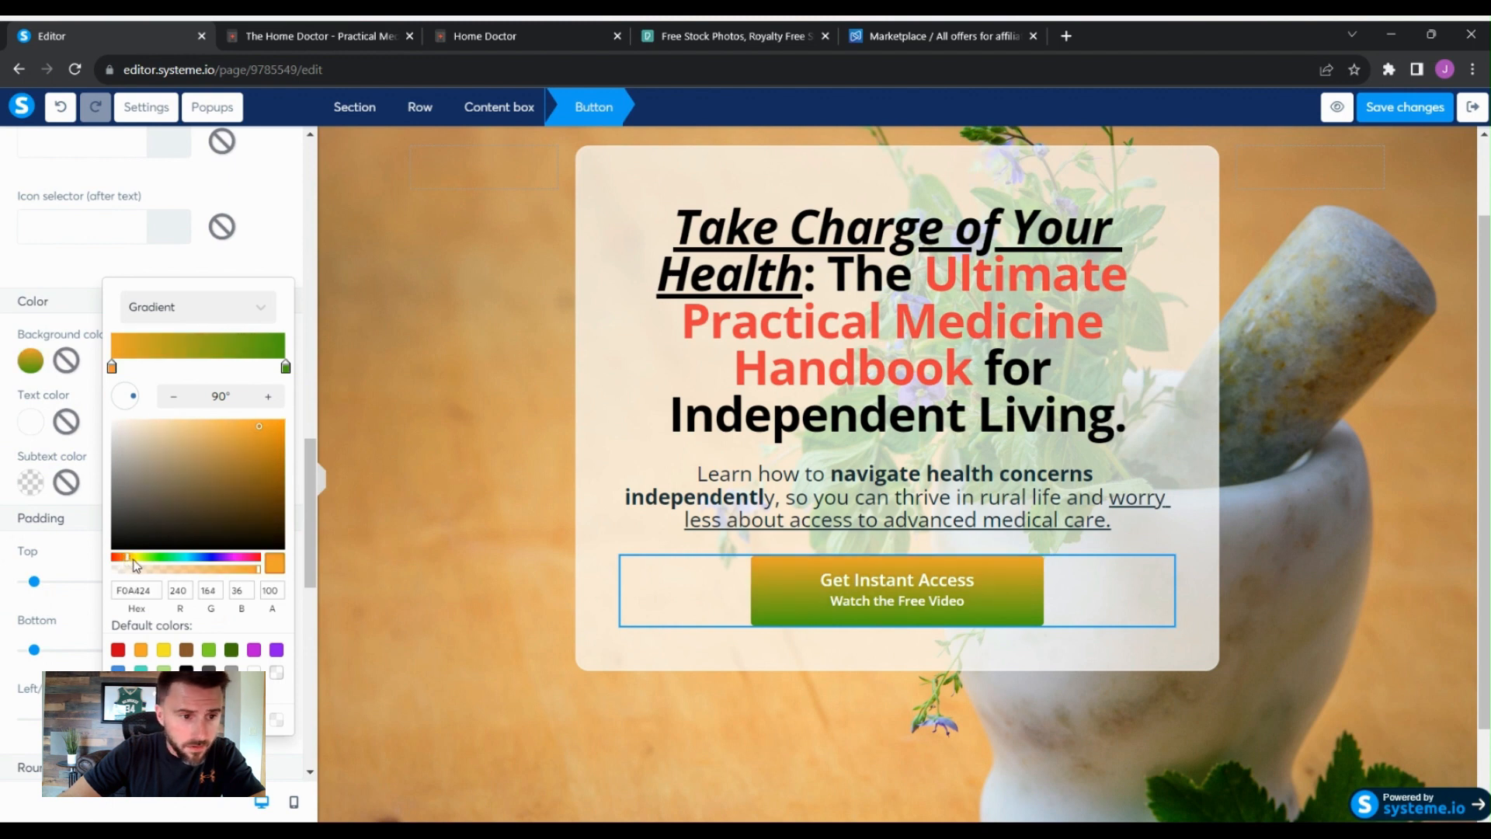
{"action": "left_click", "coordinate": [260, 304]}
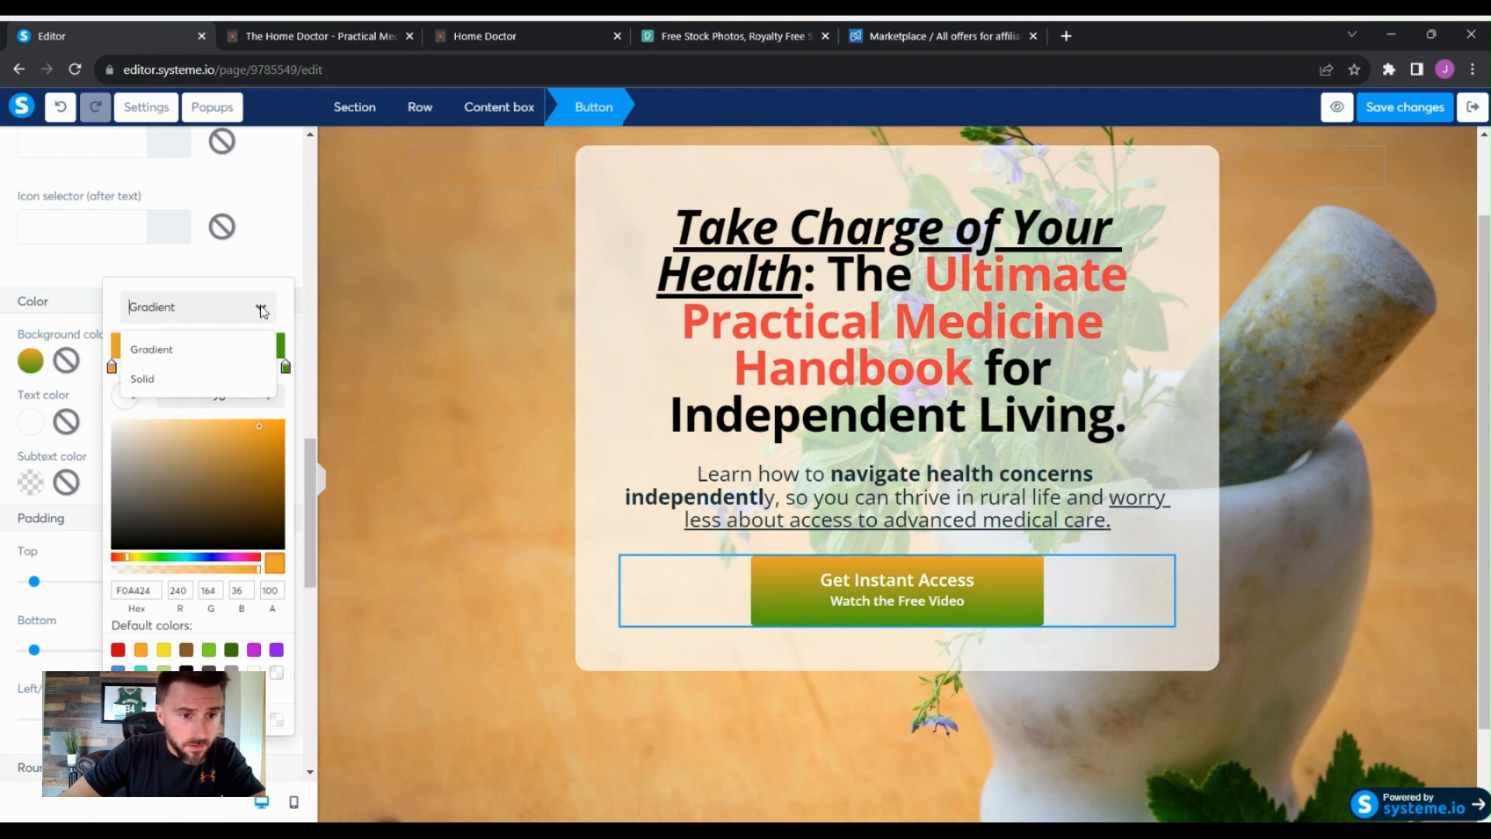
{"action": "left_click", "coordinate": [177, 380]}
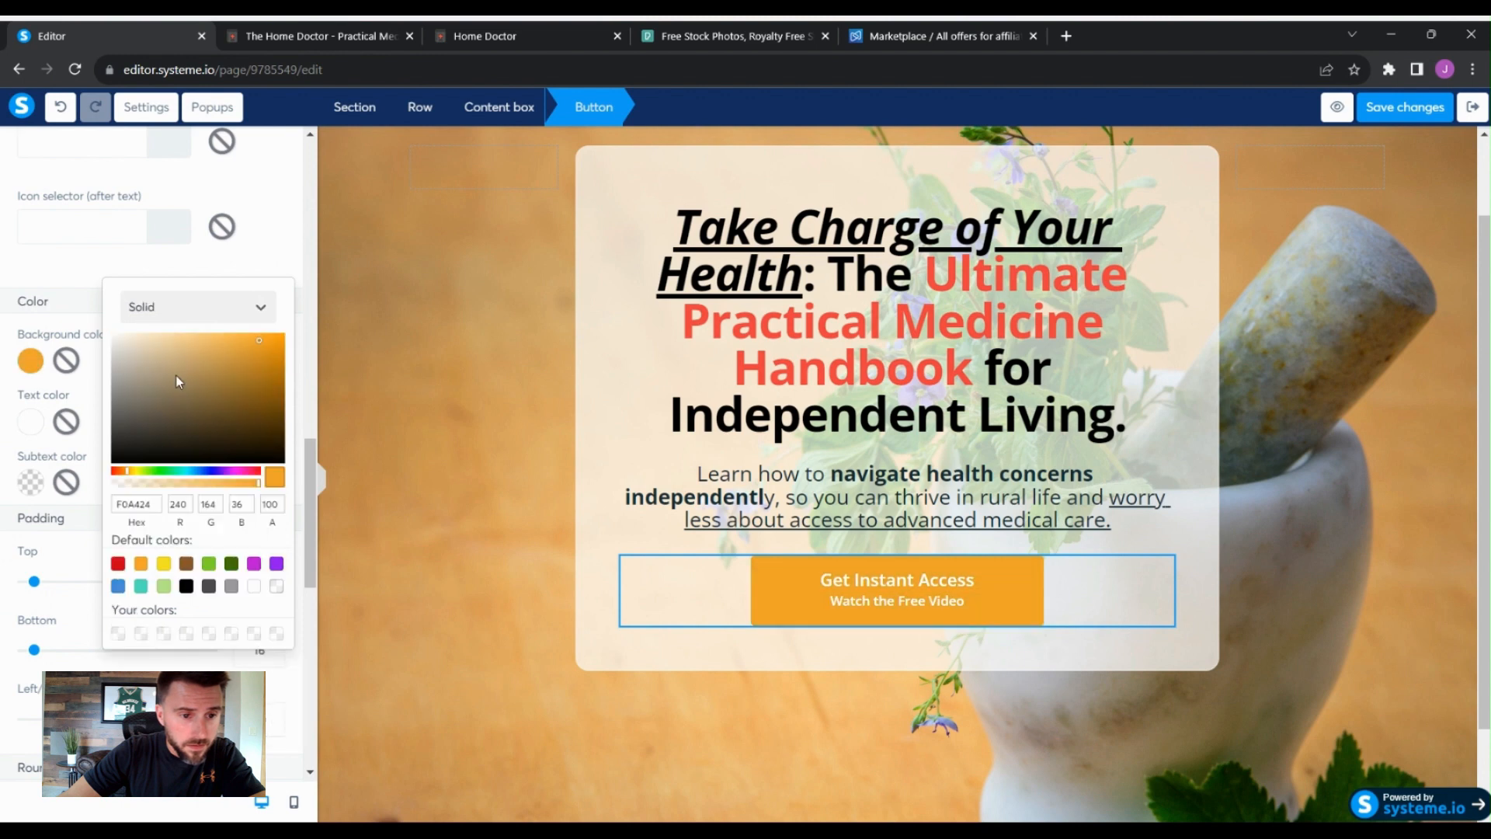
{"action": "left_click", "coordinate": [260, 307]}
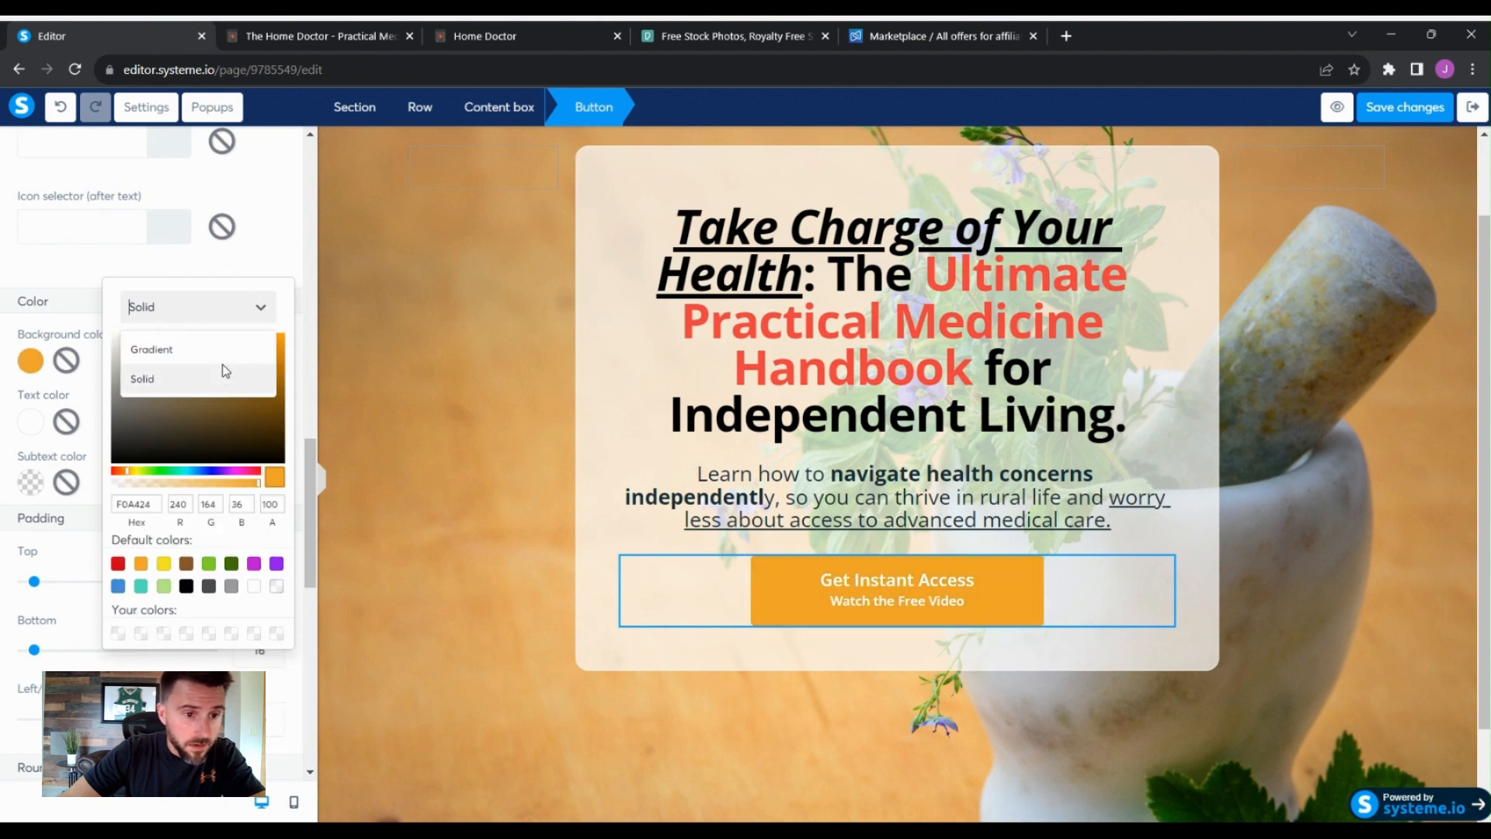
{"action": "left_click", "coordinate": [221, 349]}
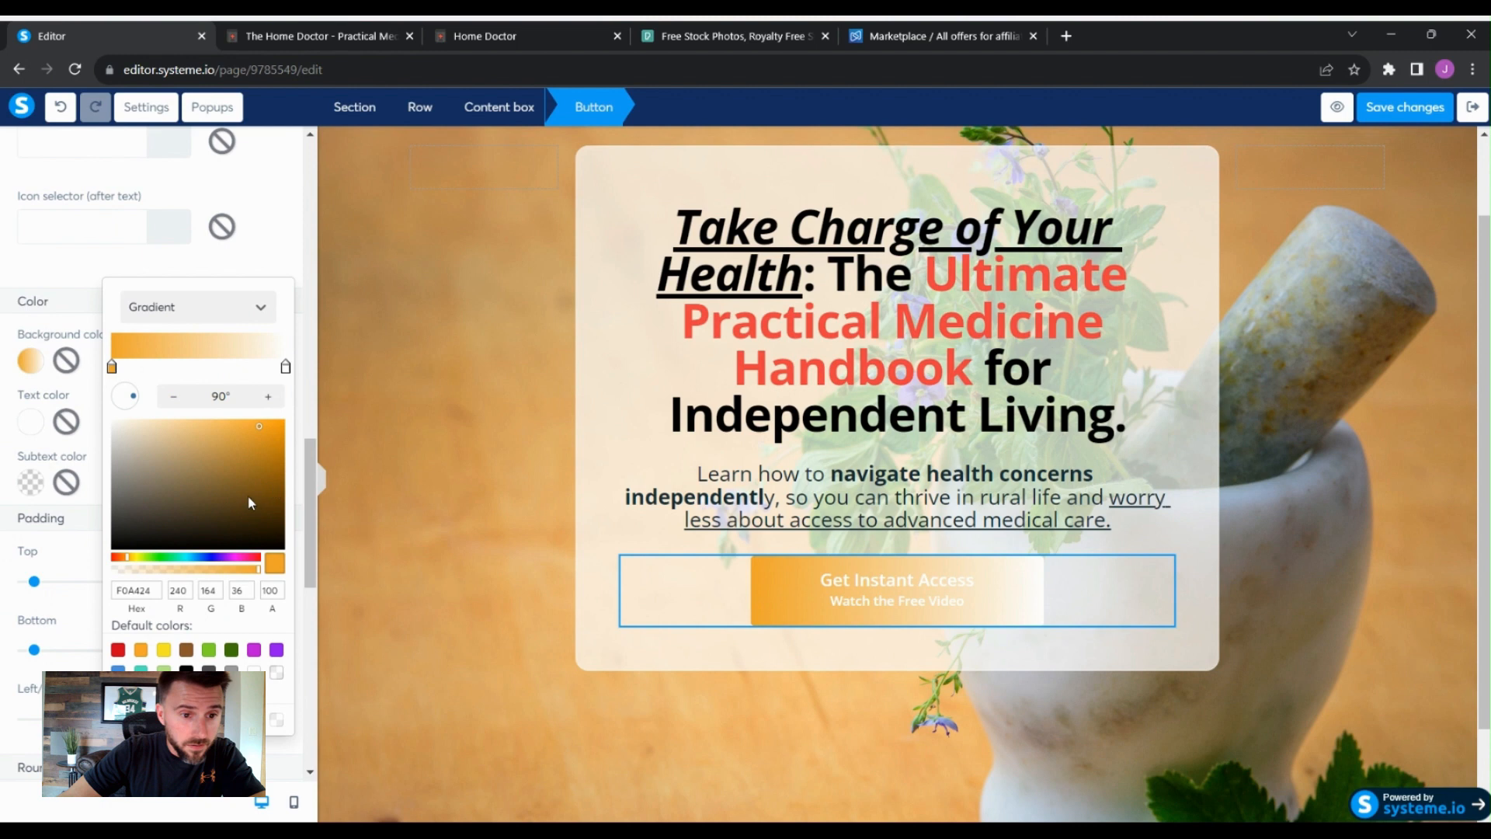
{"action": "left_click", "coordinate": [136, 557]}
{"action": "left_click", "coordinate": [129, 556]}
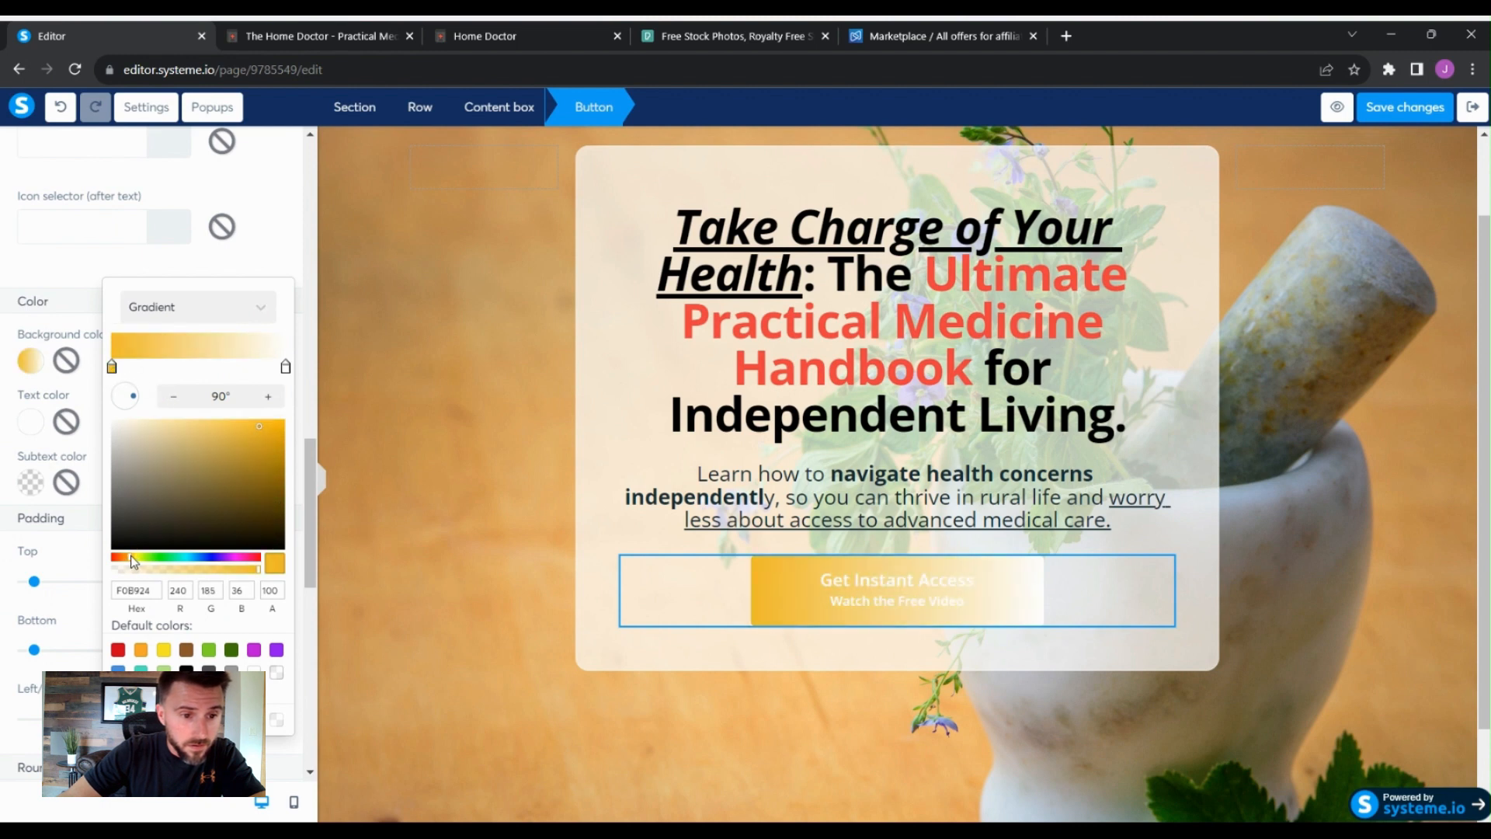
{"action": "left_click", "coordinate": [138, 557]}
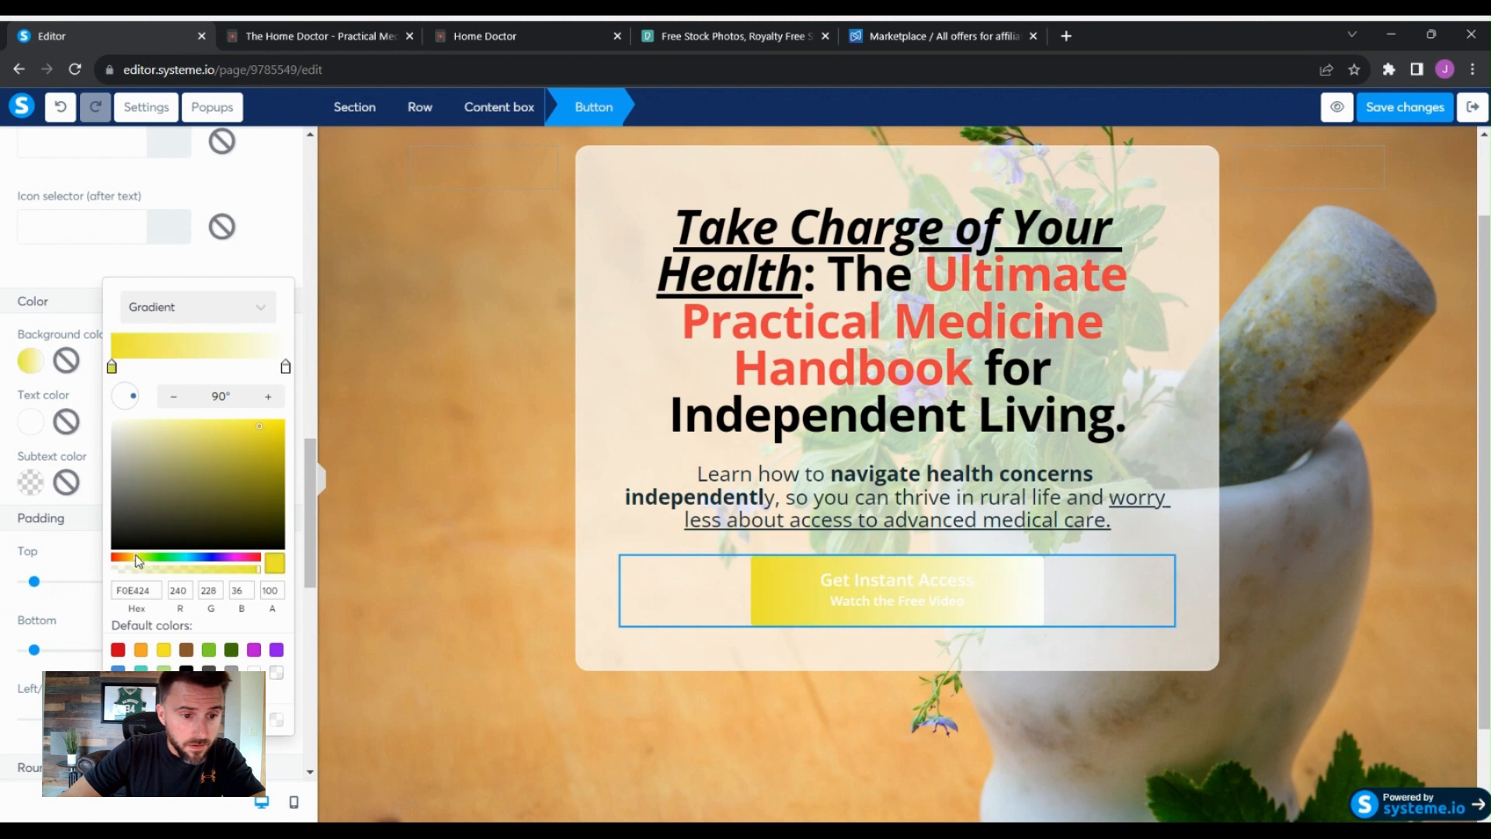
{"action": "left_click", "coordinate": [275, 426]}
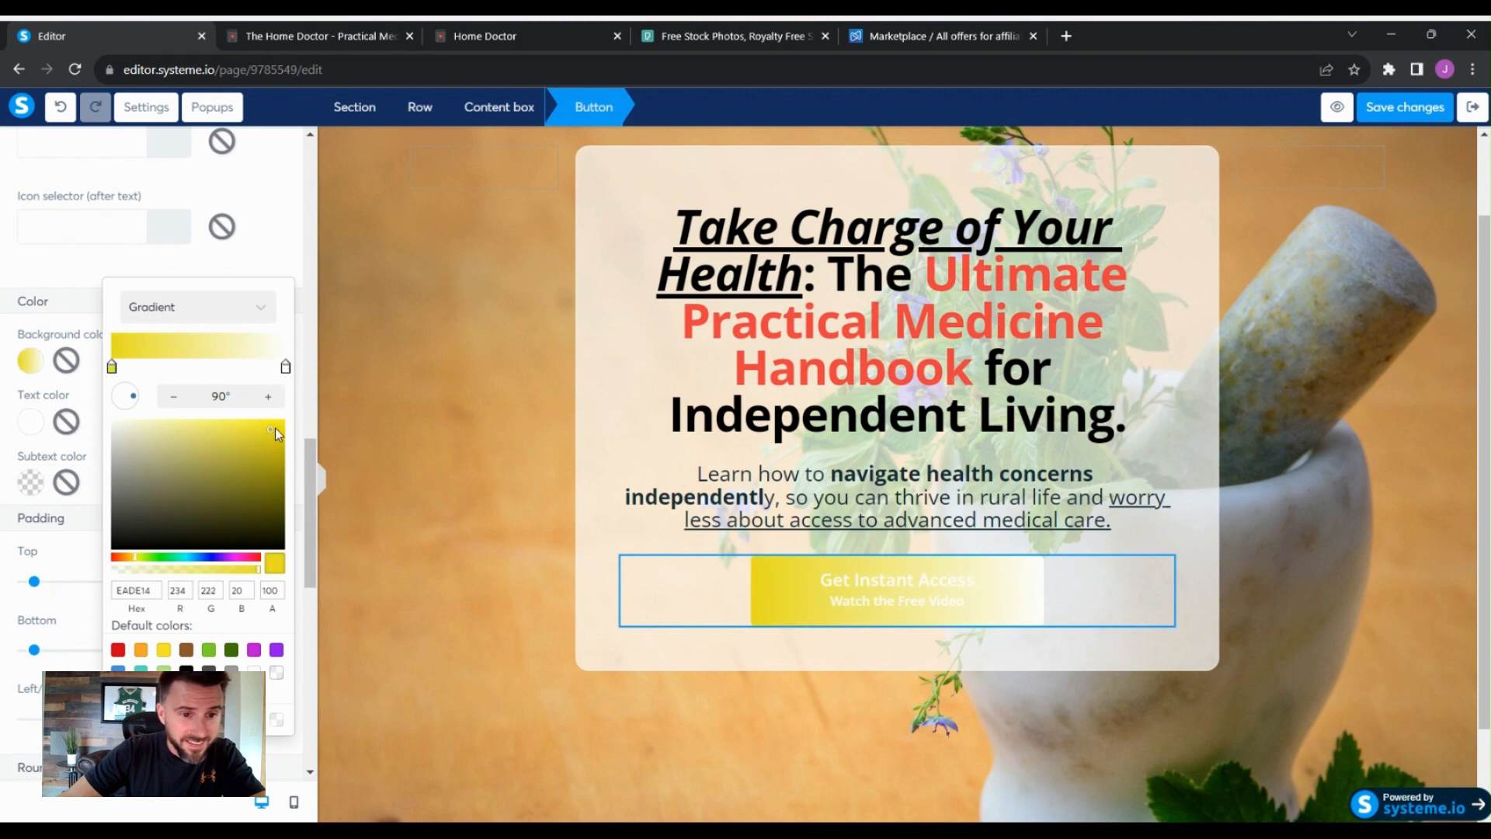
- Set the button gradient's second stop to red, hex BD1E19
{"action": "left_click", "coordinate": [286, 368]}
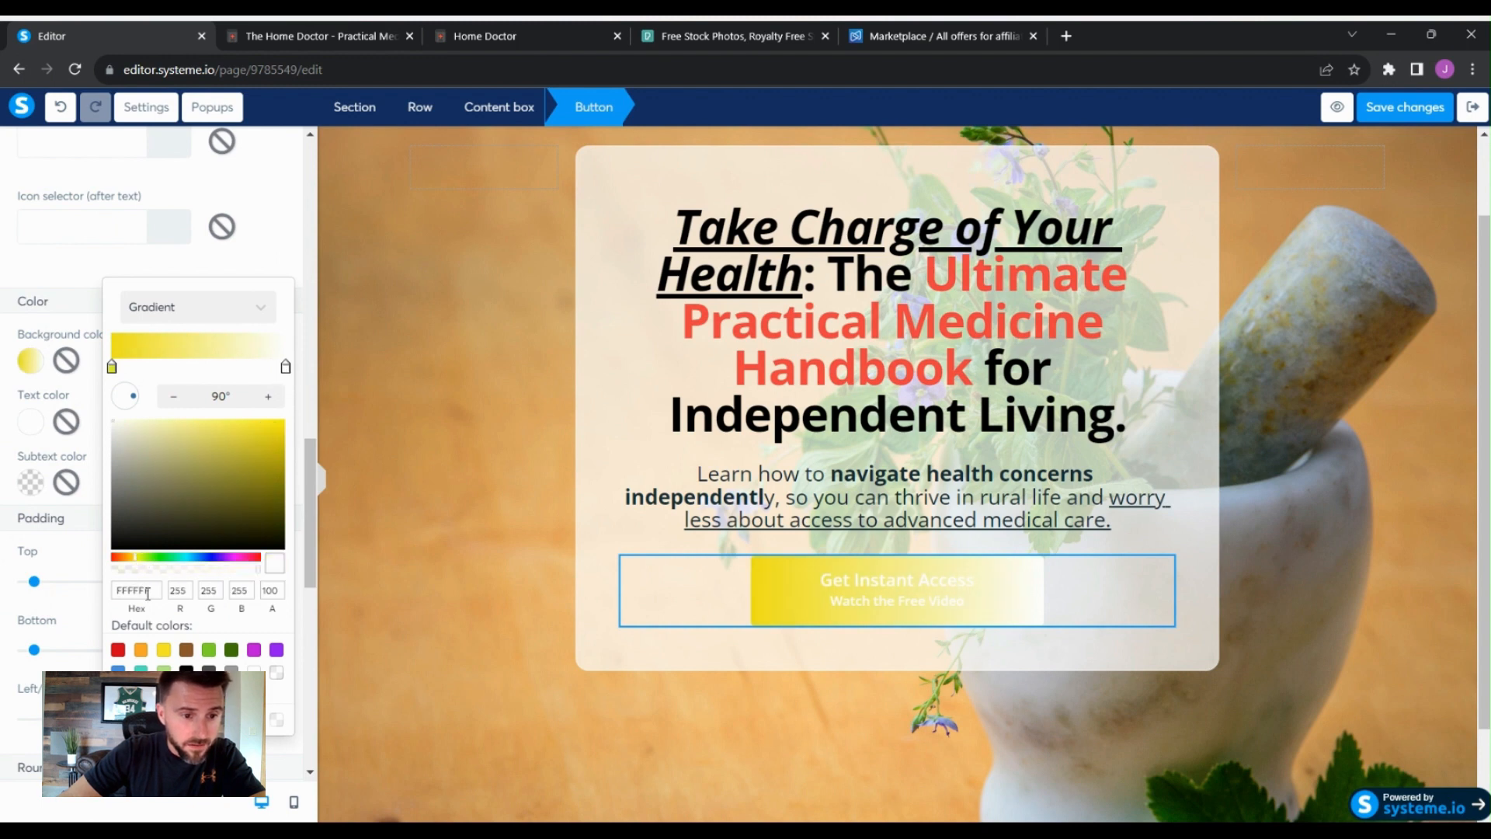
{"action": "left_click", "coordinate": [114, 558]}
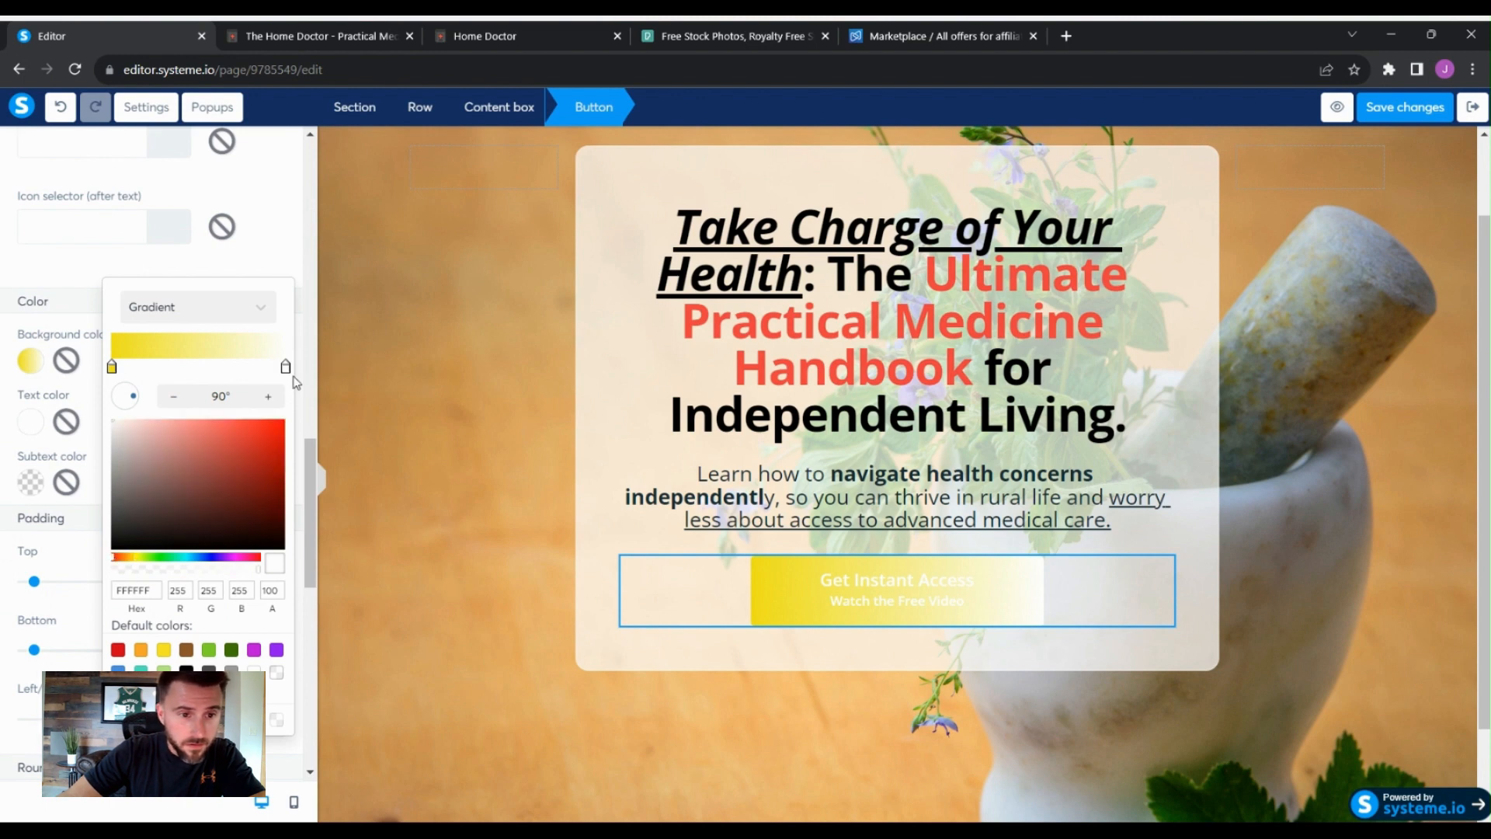
{"action": "left_click", "coordinate": [115, 558]}
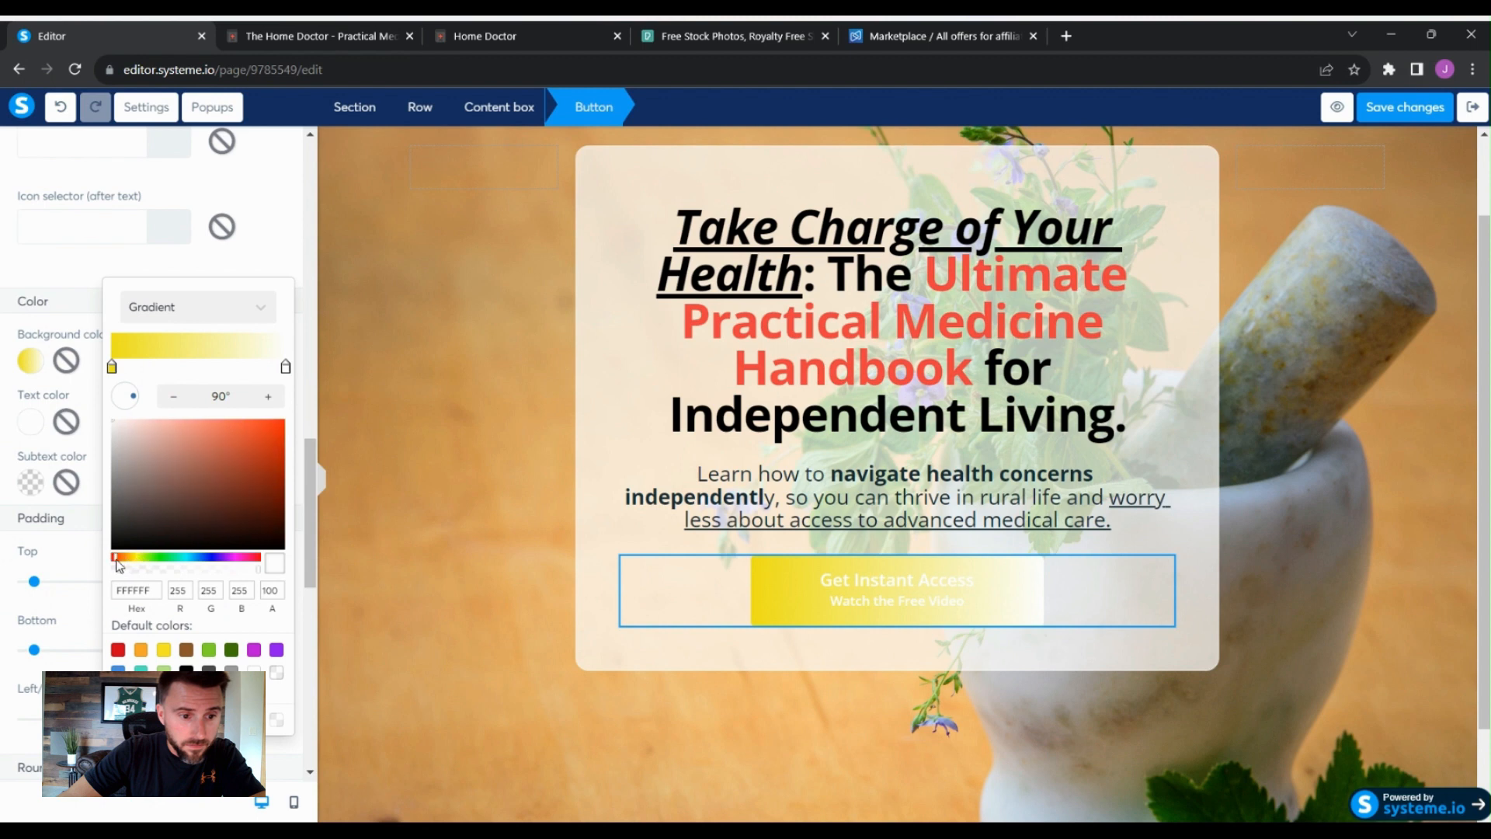
{"action": "left_click_drag", "start_coordinate": [115, 560], "coordinate": [112, 561]}
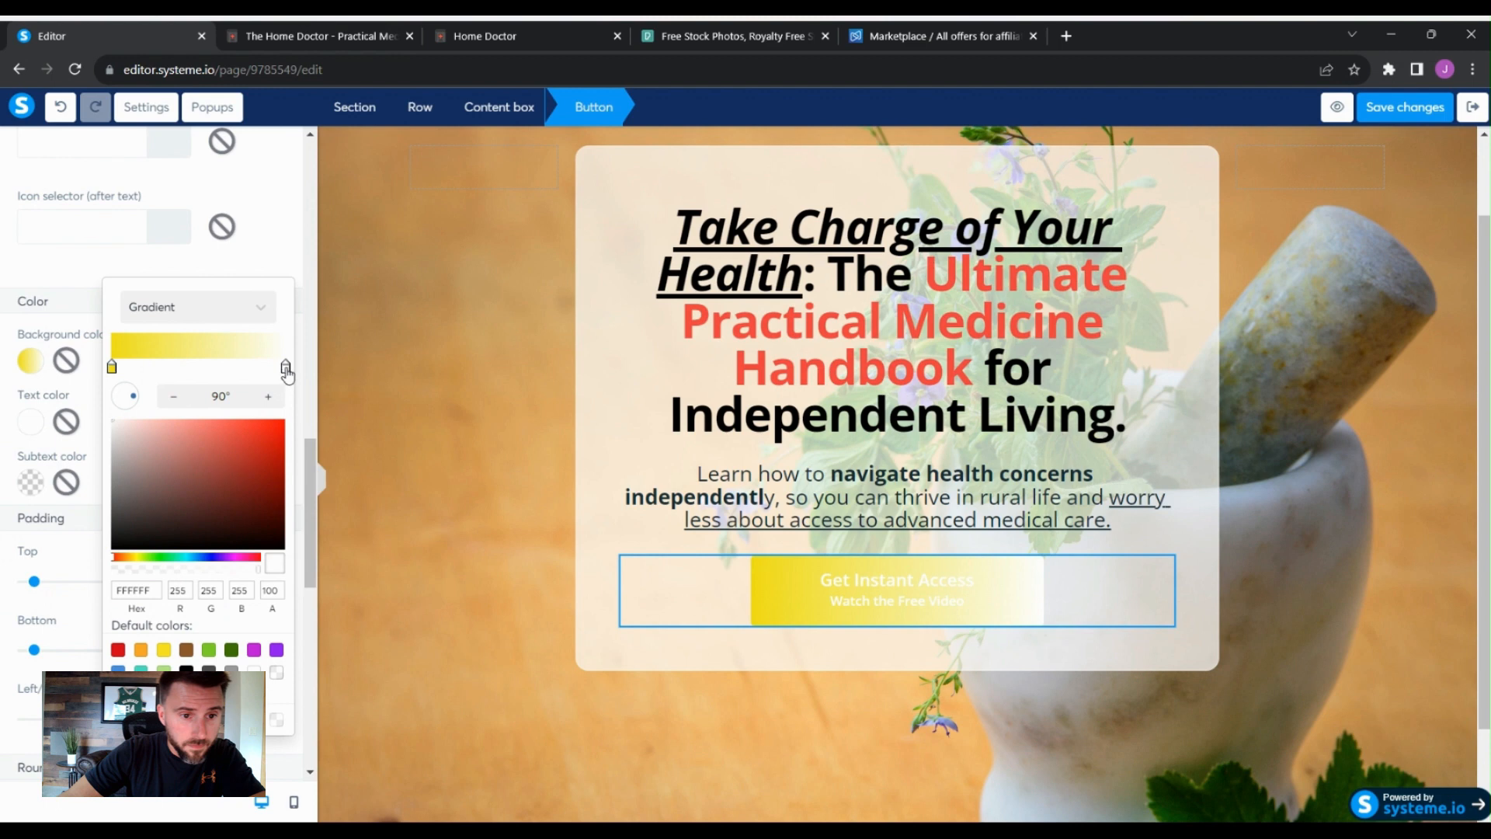
{"action": "mouse_move", "coordinate": [286, 370]}
{"action": "left_mouse_down"}
{"action": "mouse_move", "coordinate": [210, 372]}
{"action": "mouse_move", "coordinate": [284, 372]}
{"action": "left_mouse_up"}
{"action": "left_click", "coordinate": [263, 453]}
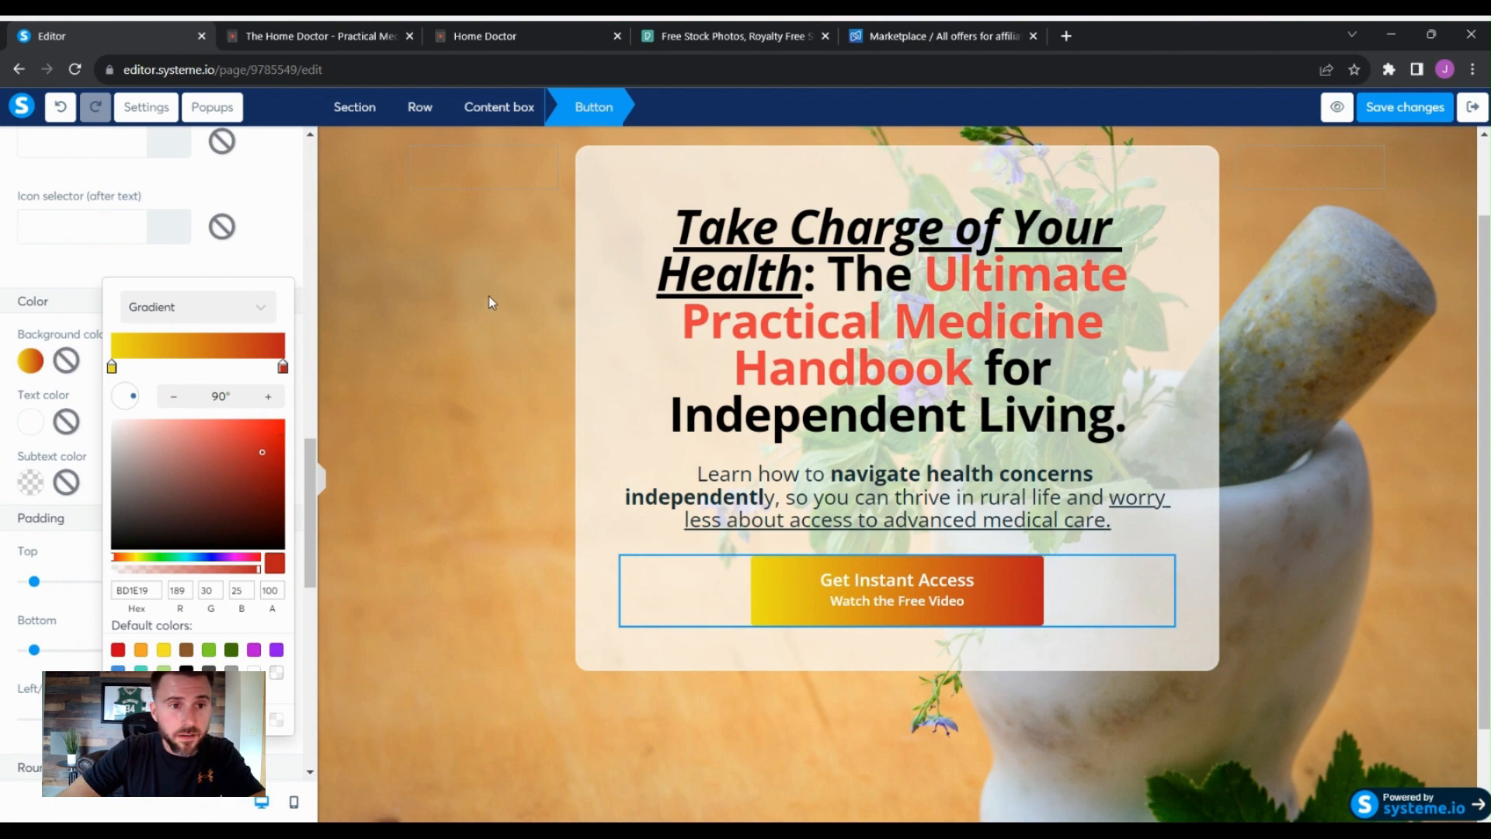
- Compare with the Add To Cart buttons on the Home Doctor sales page
{"action": "left_click", "coordinate": [351, 36]}
{"action": "scroll", "coordinate": [412, 590], "scroll_direction": "down", "scroll_amount": 6}
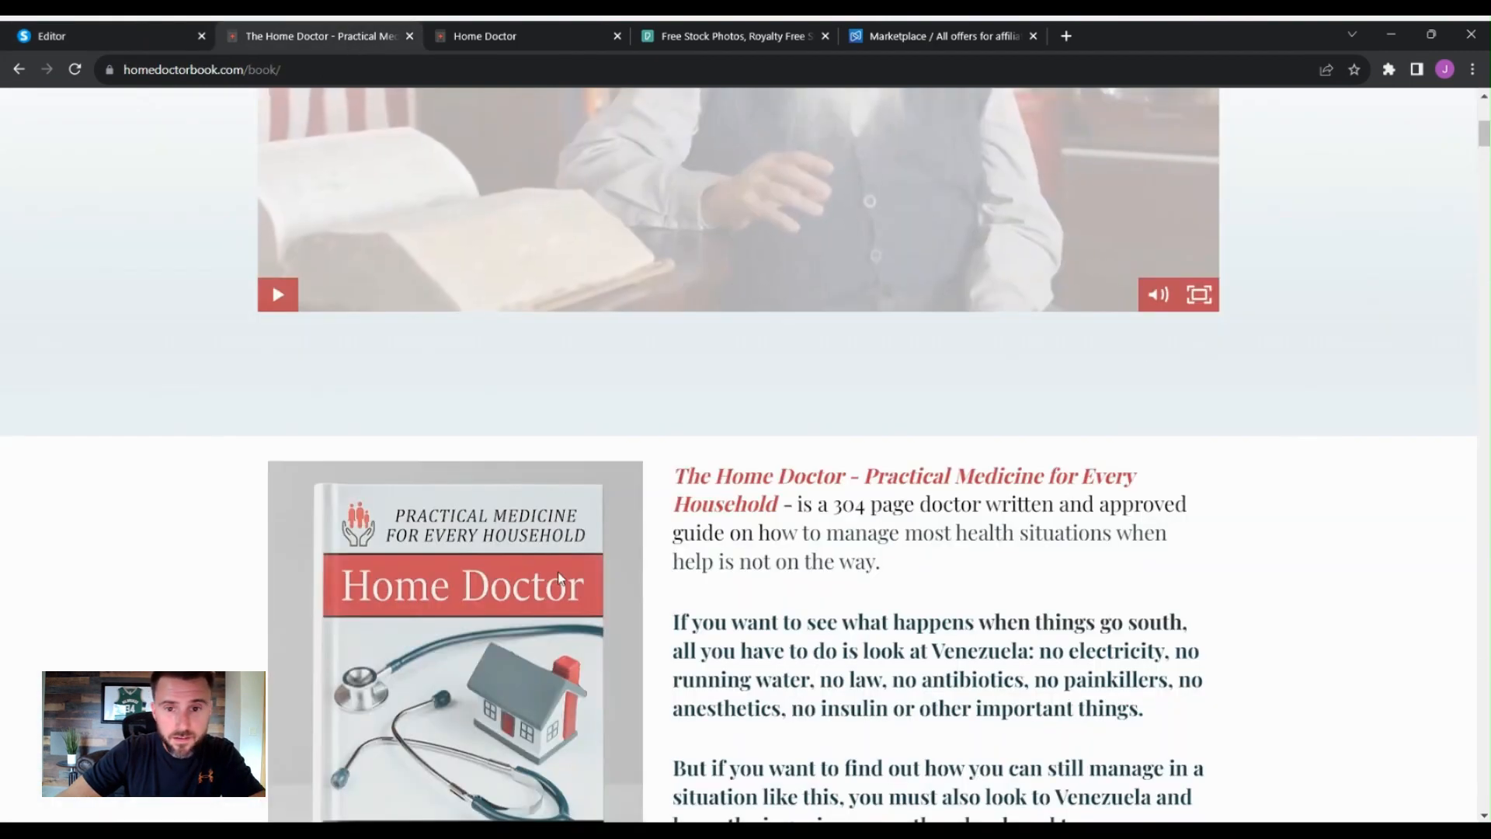
{"action": "left_click_drag", "start_coordinate": [1483, 138], "coordinate": [1485, 752]}
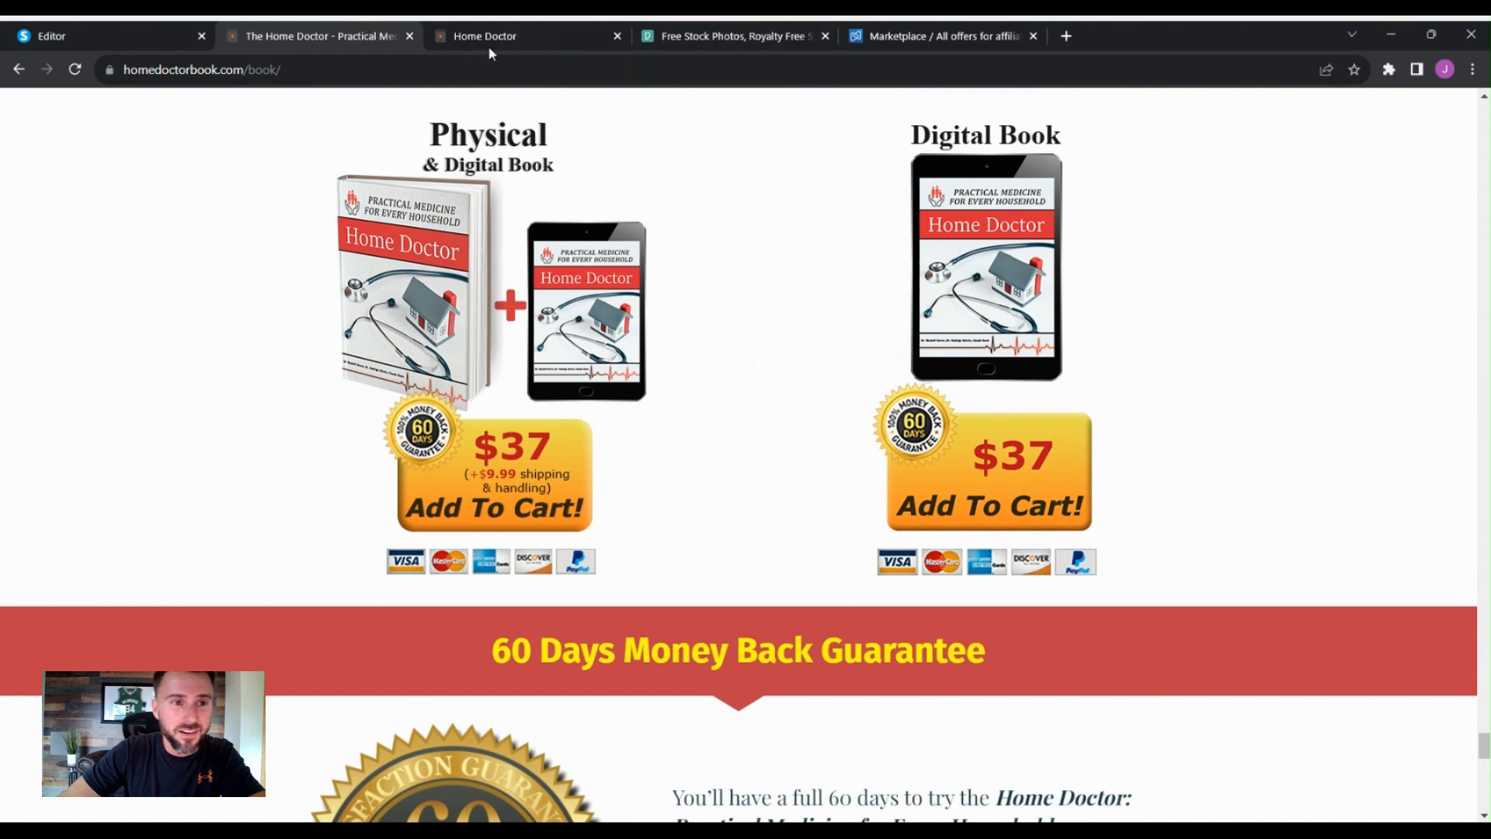
{"action": "left_click", "coordinate": [110, 43]}
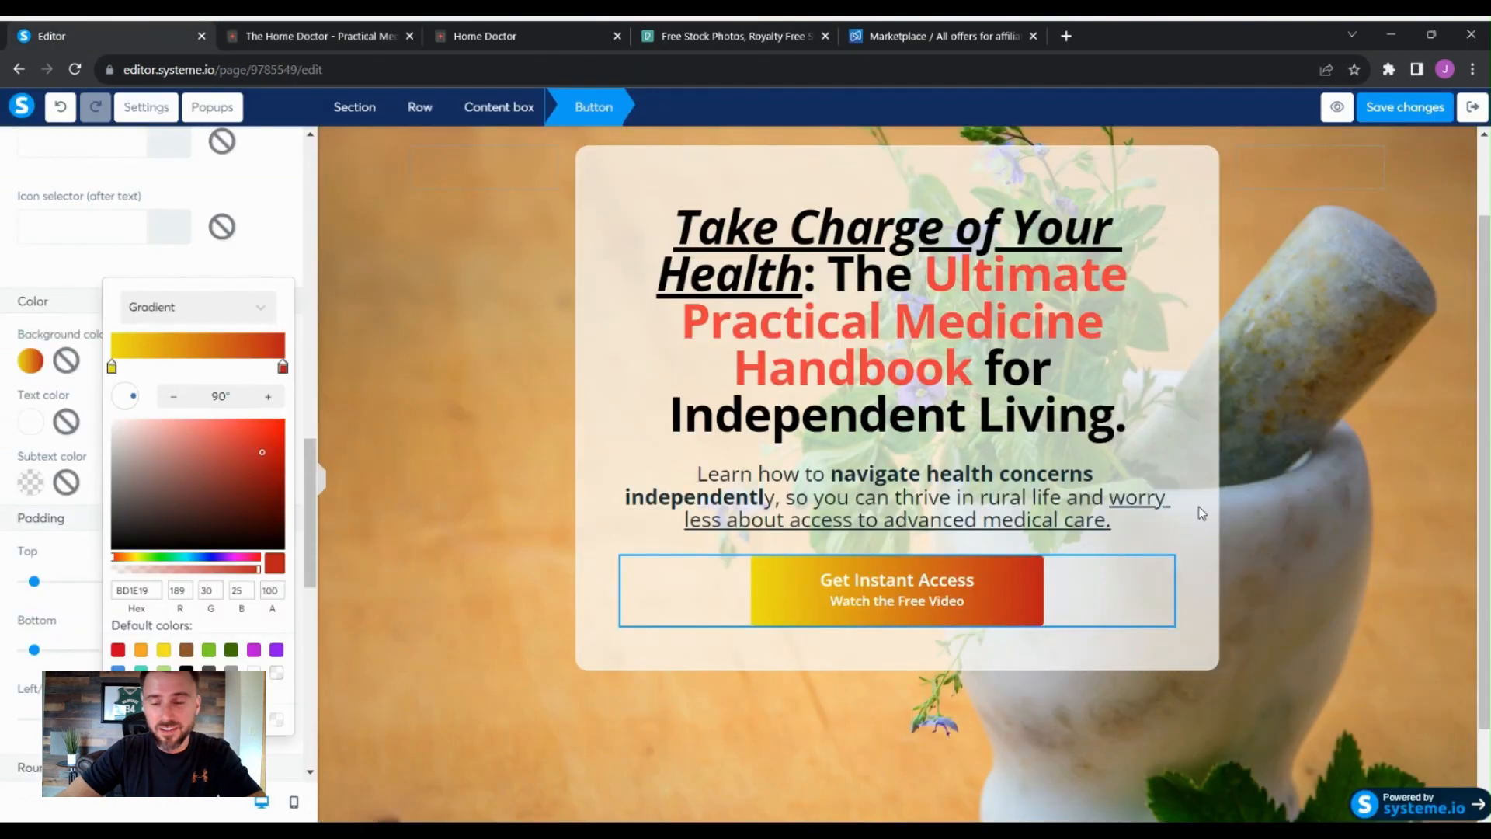
- Review the recoloured button and its typography settings
{"action": "left_click", "coordinate": [1256, 497]}
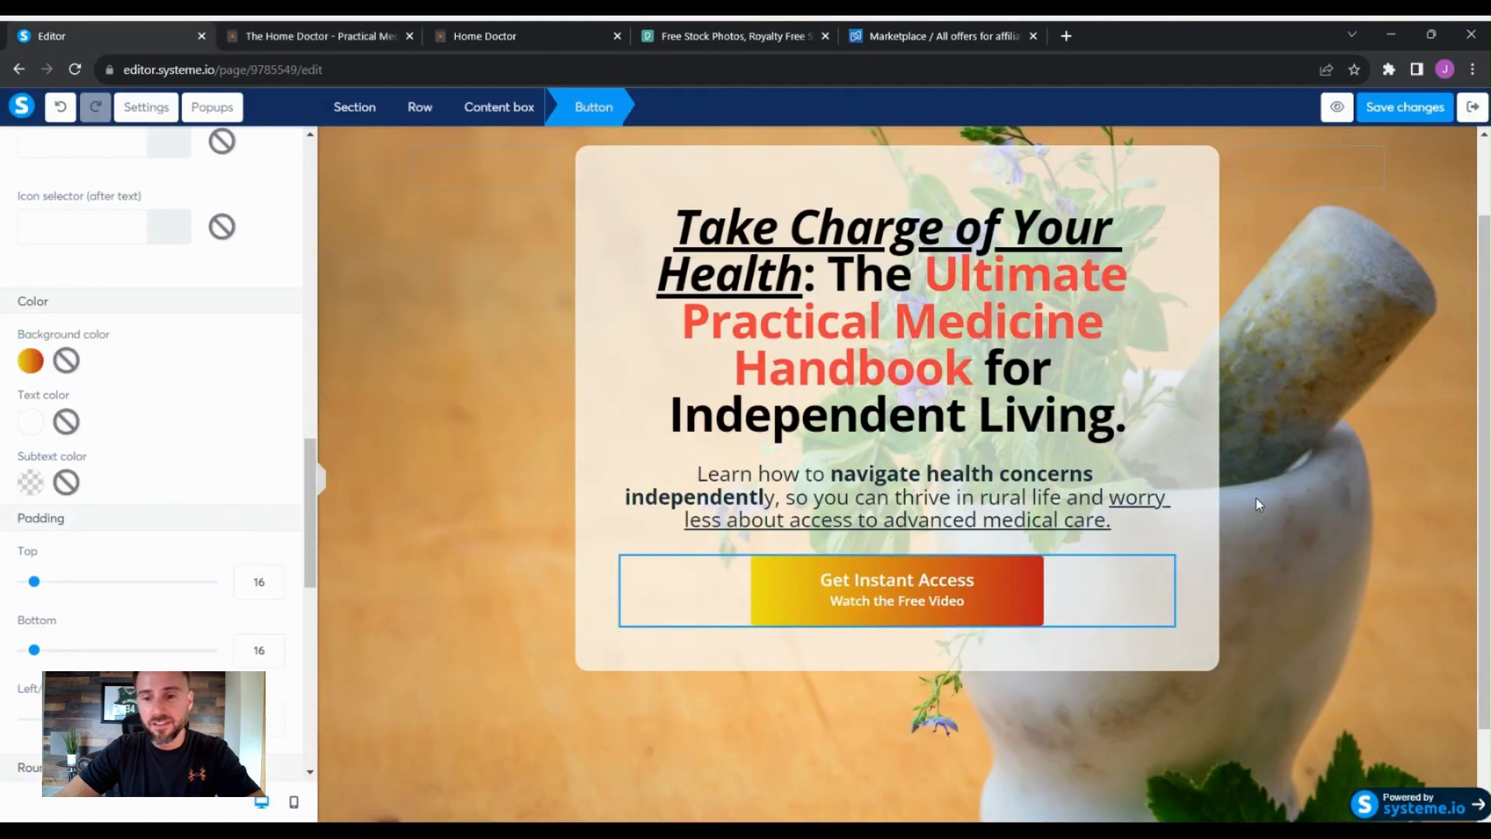
{"action": "left_click", "coordinate": [1191, 530]}
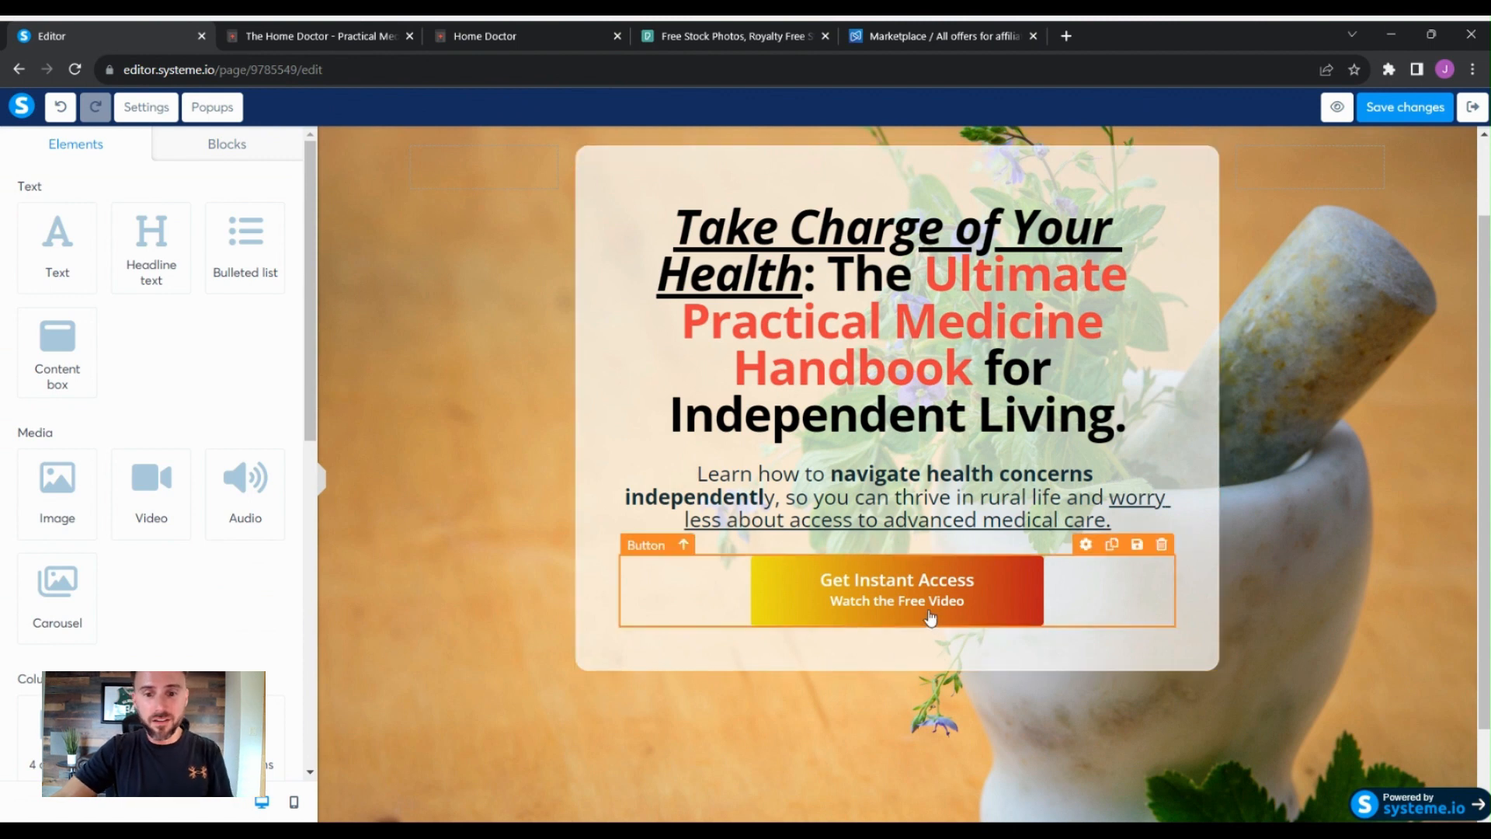
{"action": "left_click", "coordinate": [829, 602]}
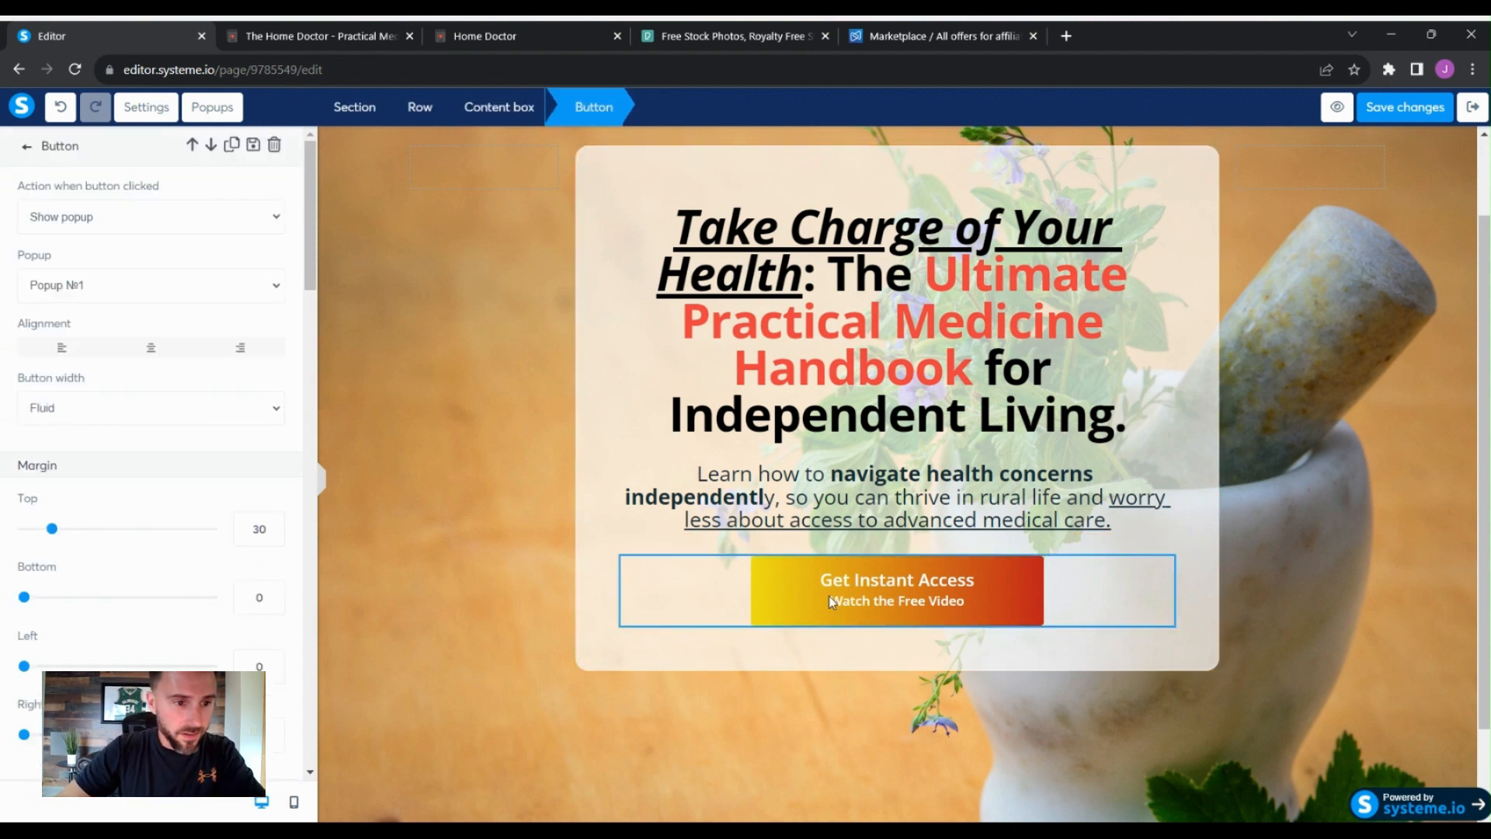
{"action": "left_click", "coordinate": [828, 596]}
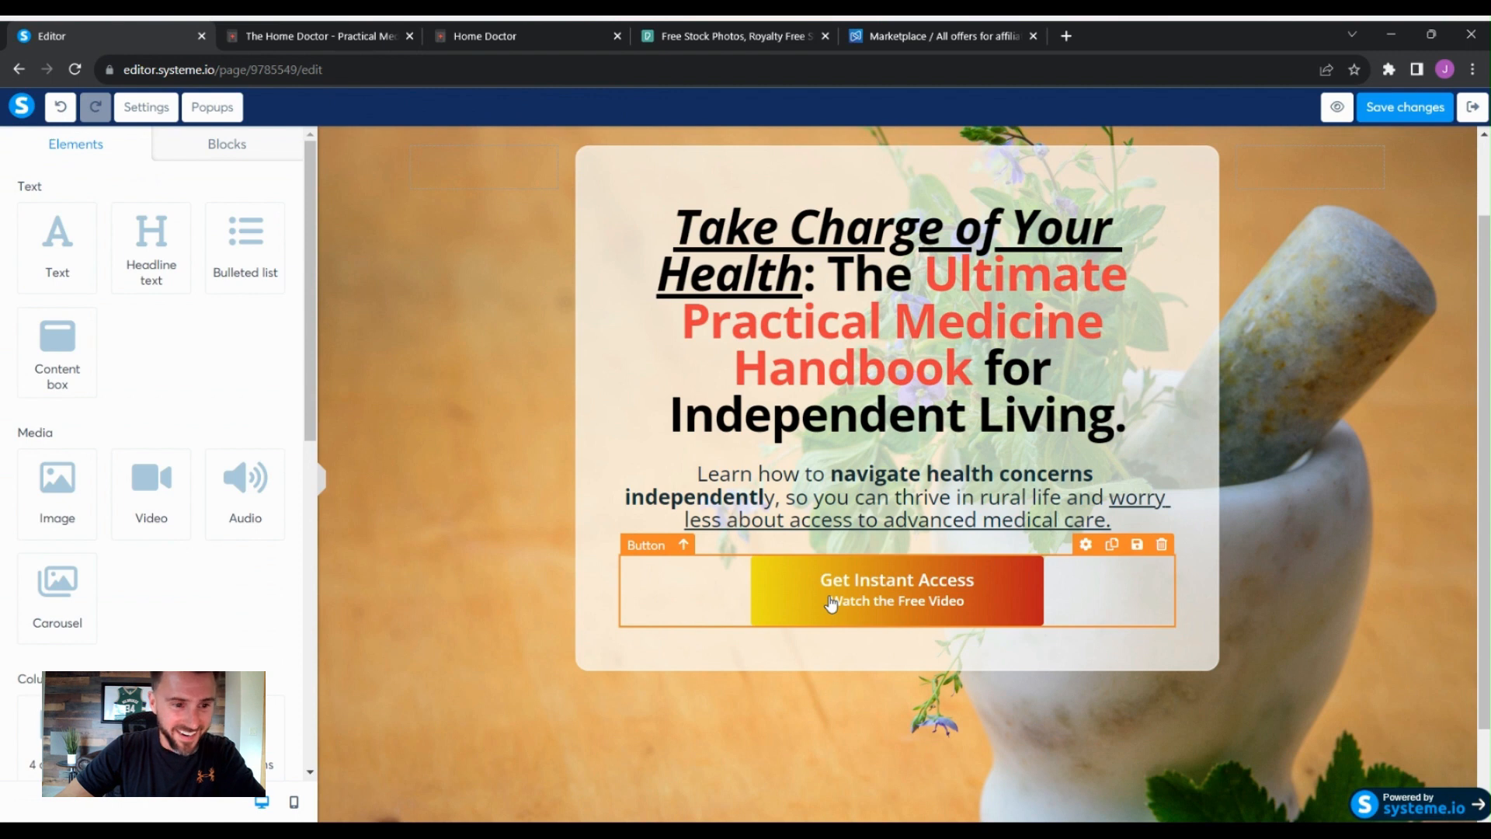
{"action": "left_click", "coordinate": [633, 593]}
{"action": "scroll", "coordinate": [265, 480], "scroll_direction": "down", "scroll_amount": 5}
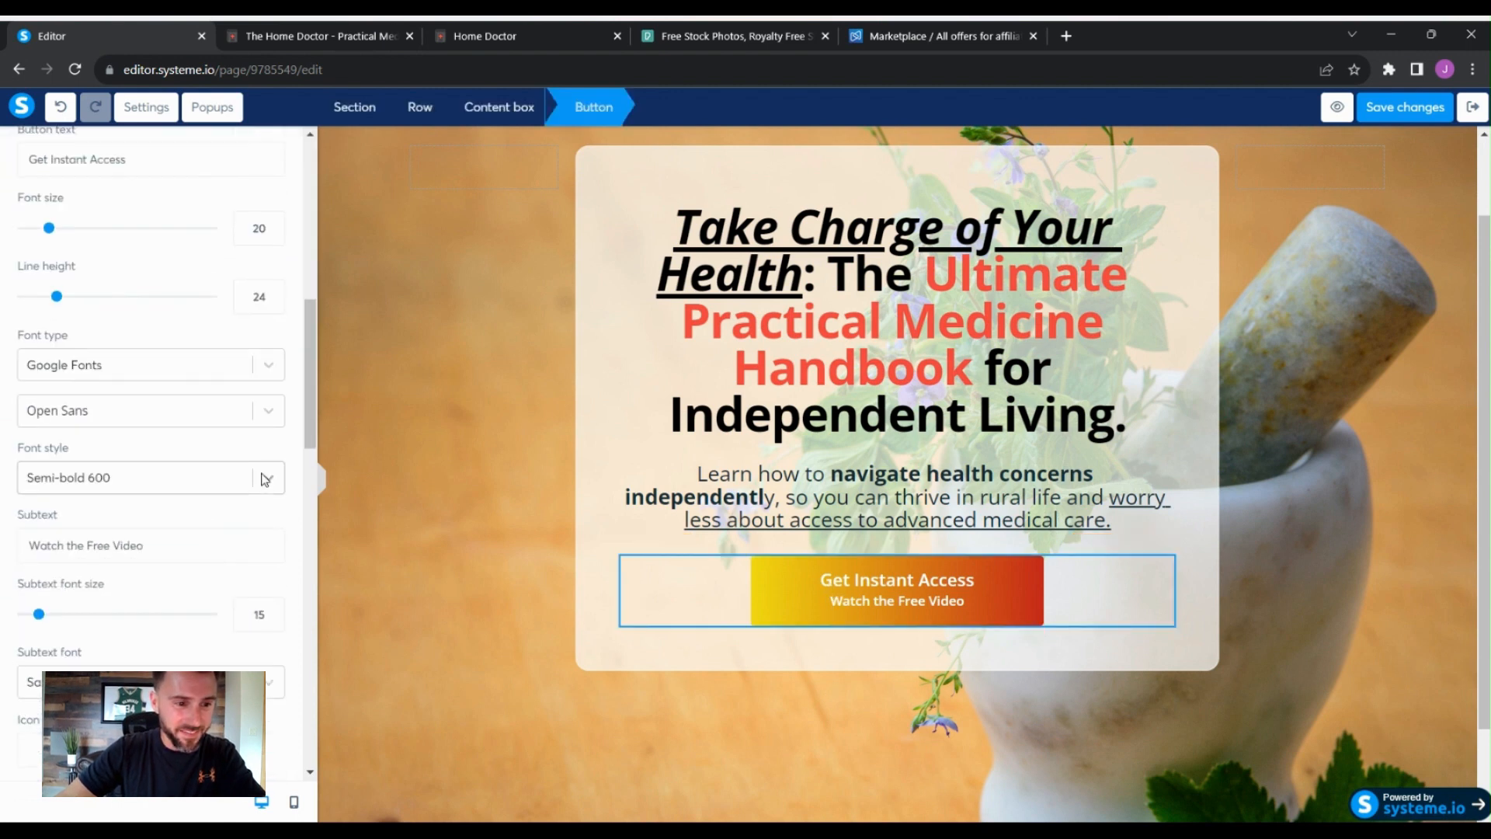
- Switch the button's background from a gradient to a solid golden yellow
{"action": "scroll", "coordinate": [264, 479], "scroll_direction": "down", "scroll_amount": 7}
{"action": "left_click", "coordinate": [30, 365]}
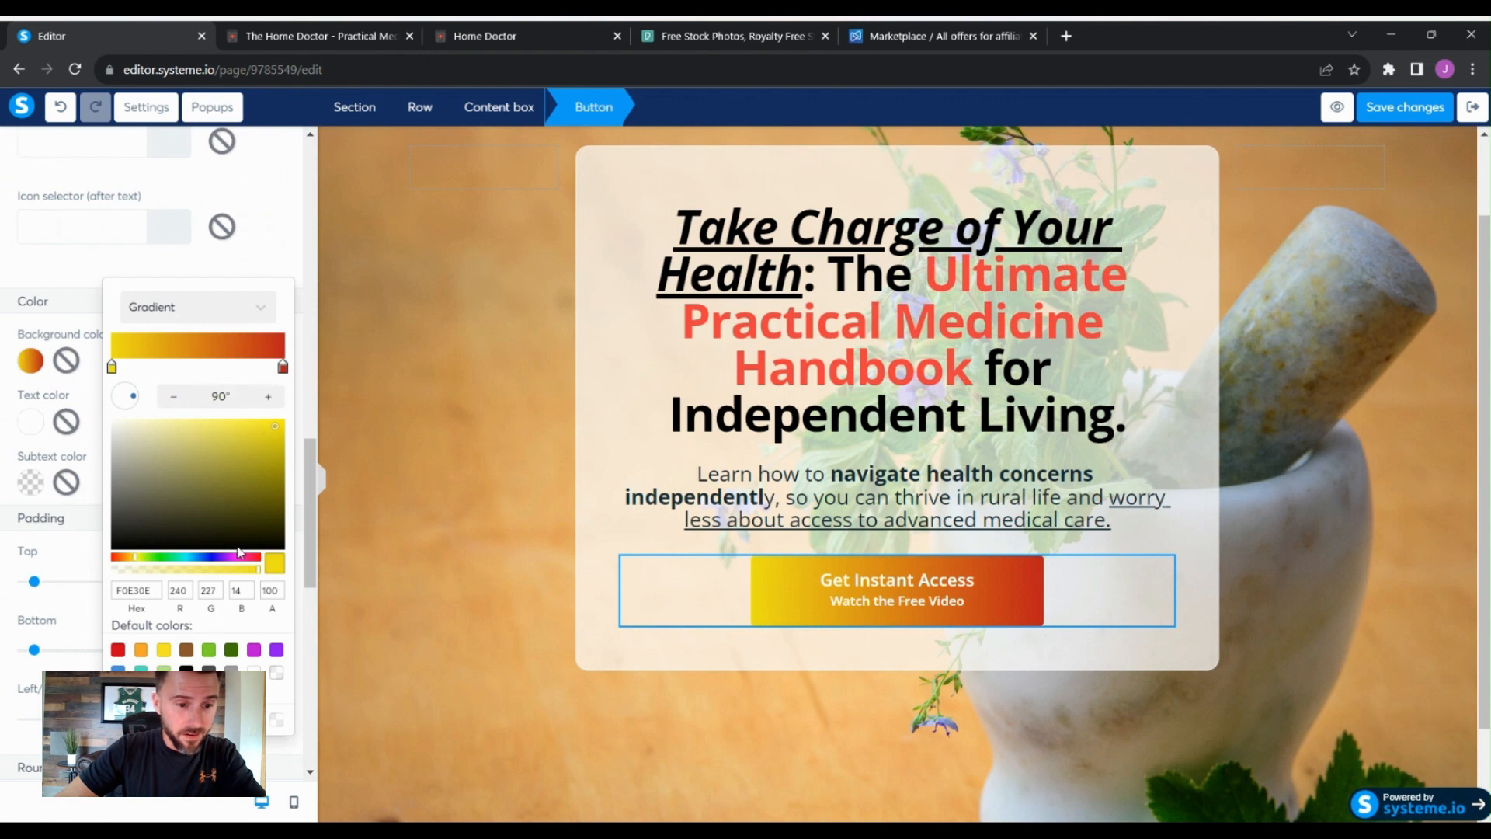
{"action": "left_click", "coordinate": [259, 304]}
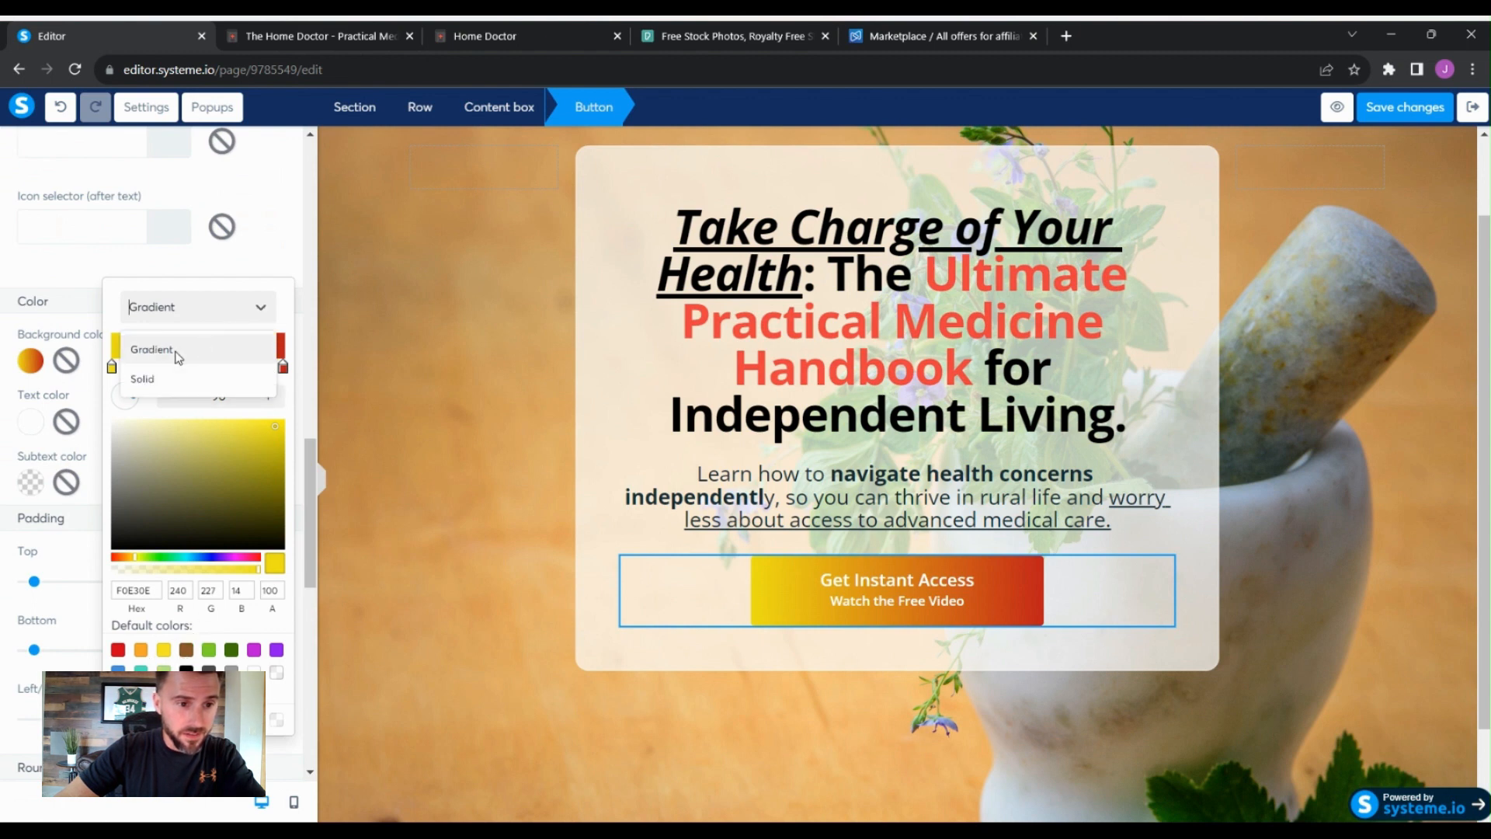
{"action": "left_click", "coordinate": [166, 378]}
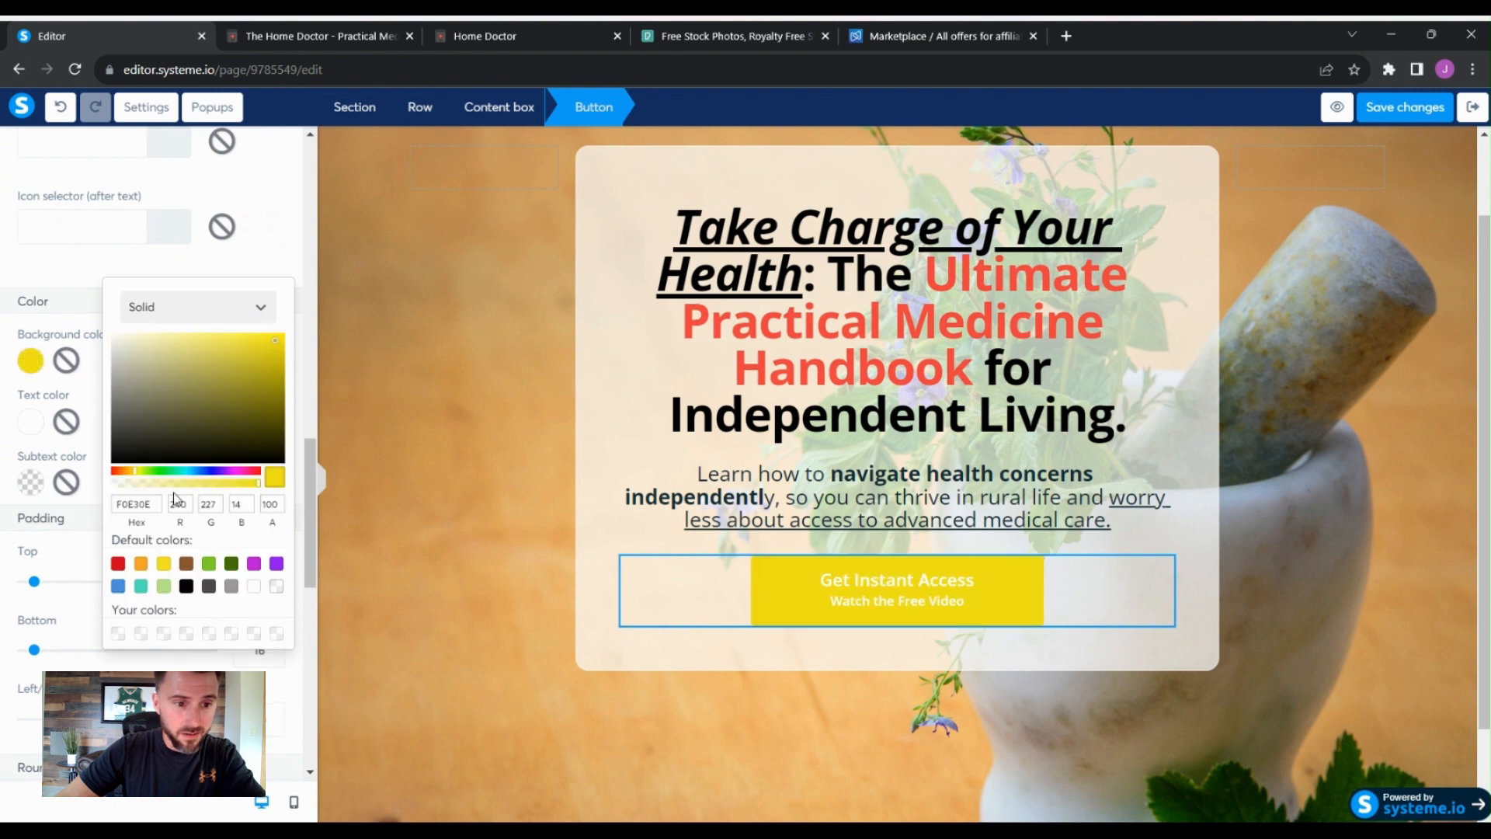
{"action": "left_click", "coordinate": [135, 477]}
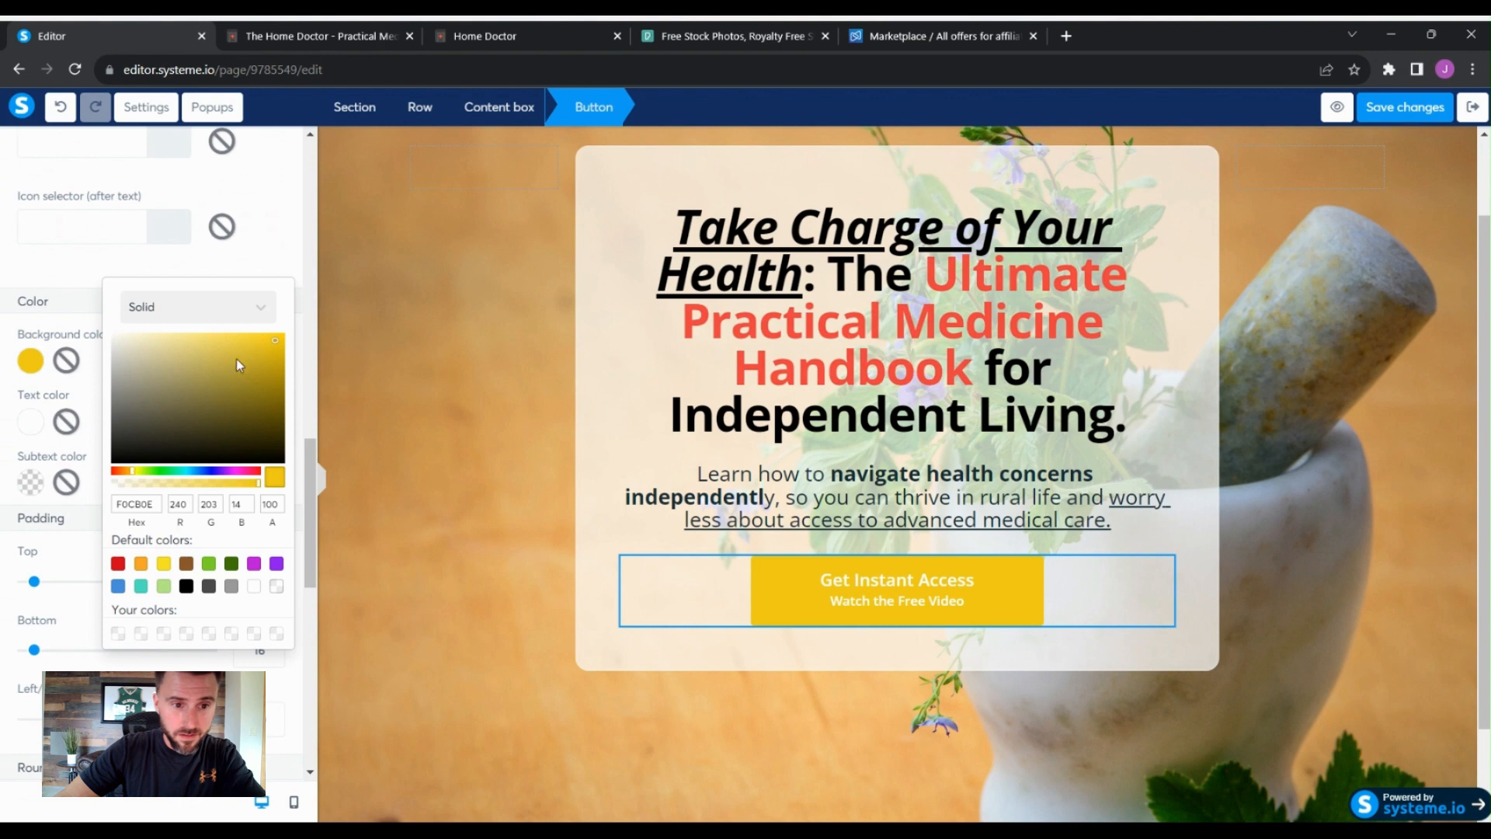
{"action": "left_click", "coordinate": [280, 341]}
{"action": "left_click", "coordinate": [779, 631]}
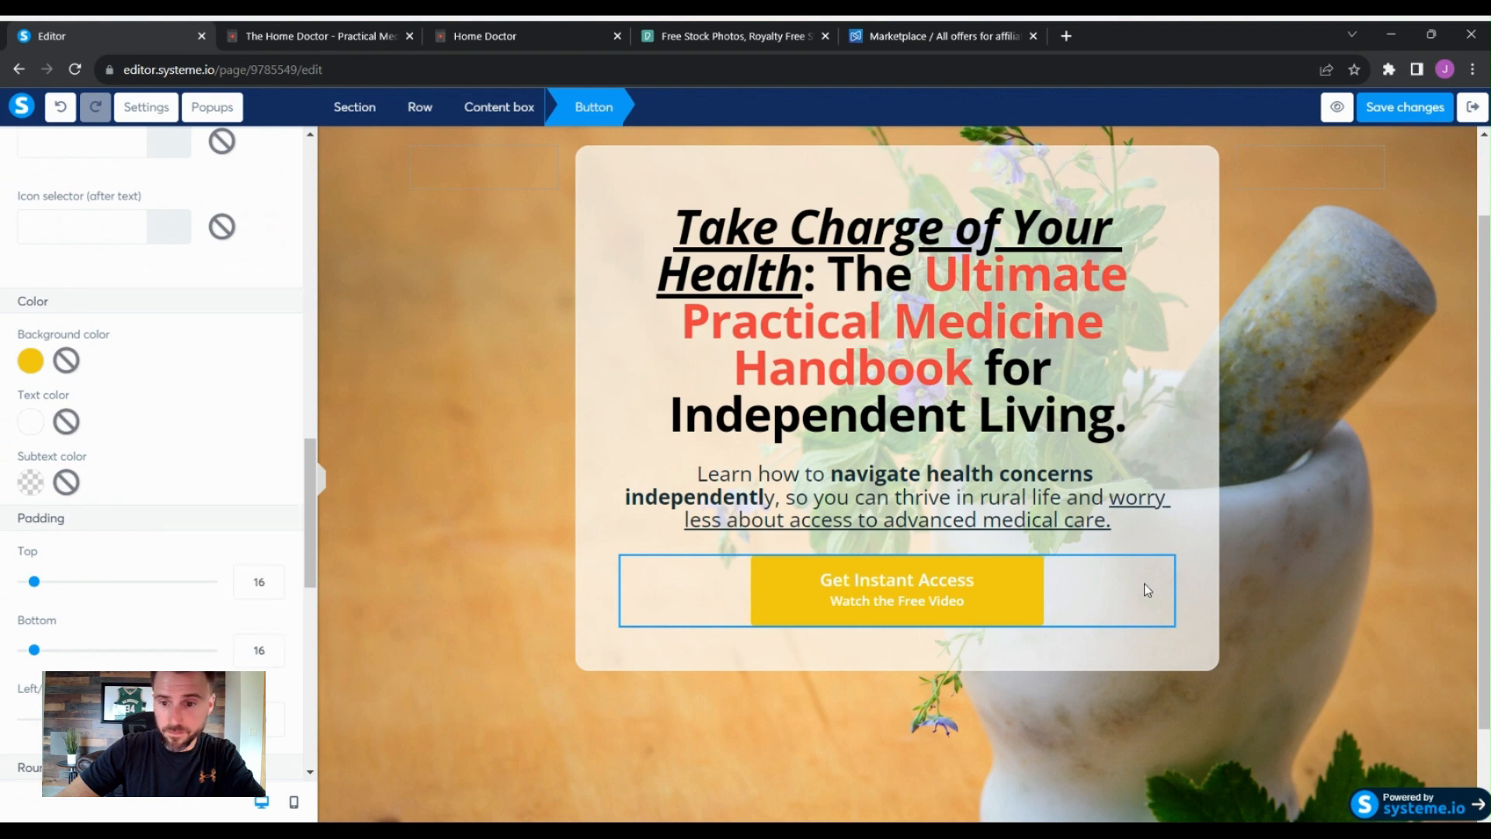
- Set all four of the button's rounded corners to 15
{"action": "left_click", "coordinate": [1211, 555]}
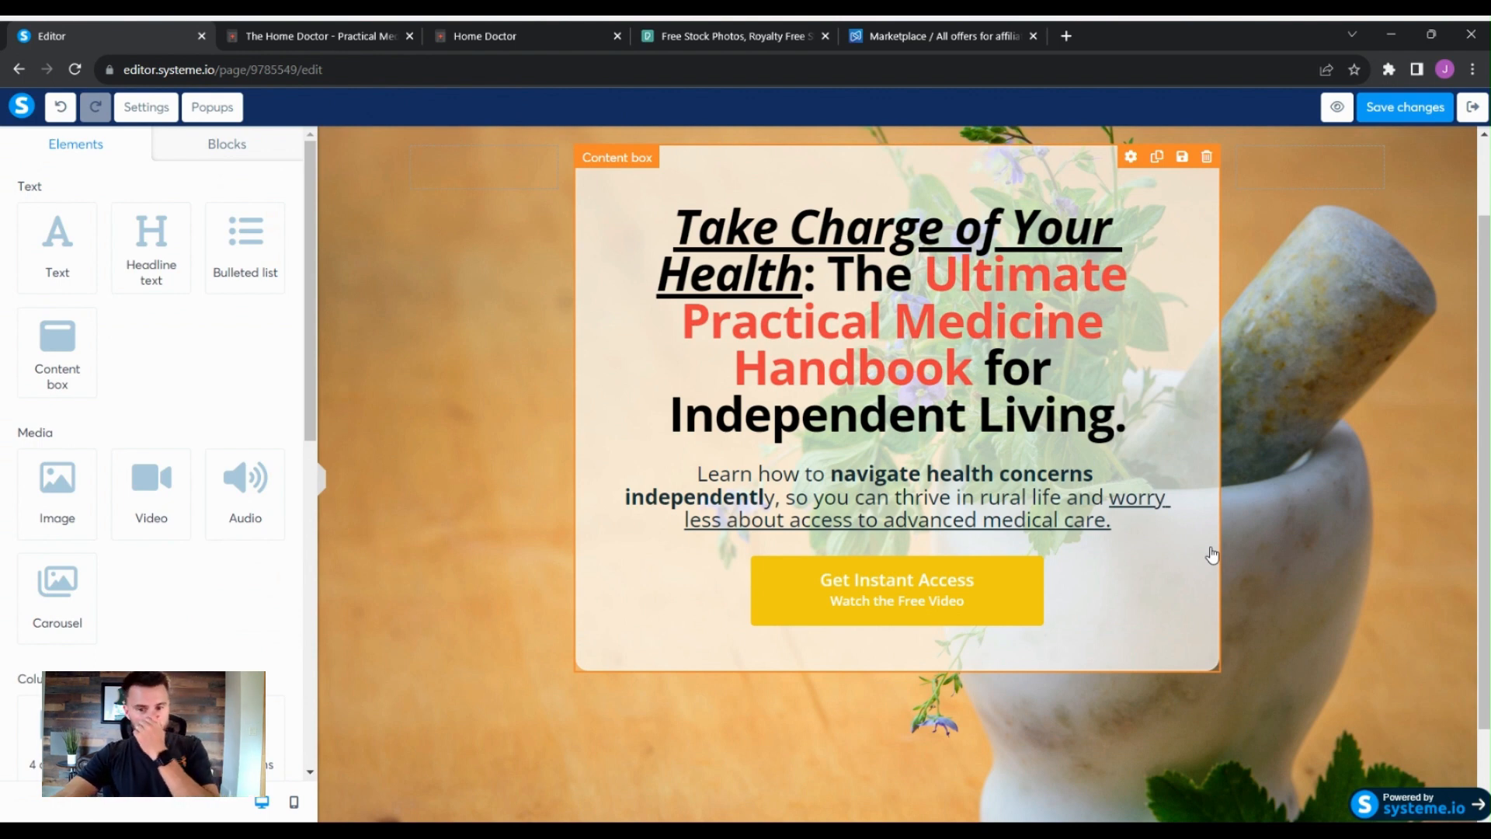
{"action": "left_click", "coordinate": [988, 573]}
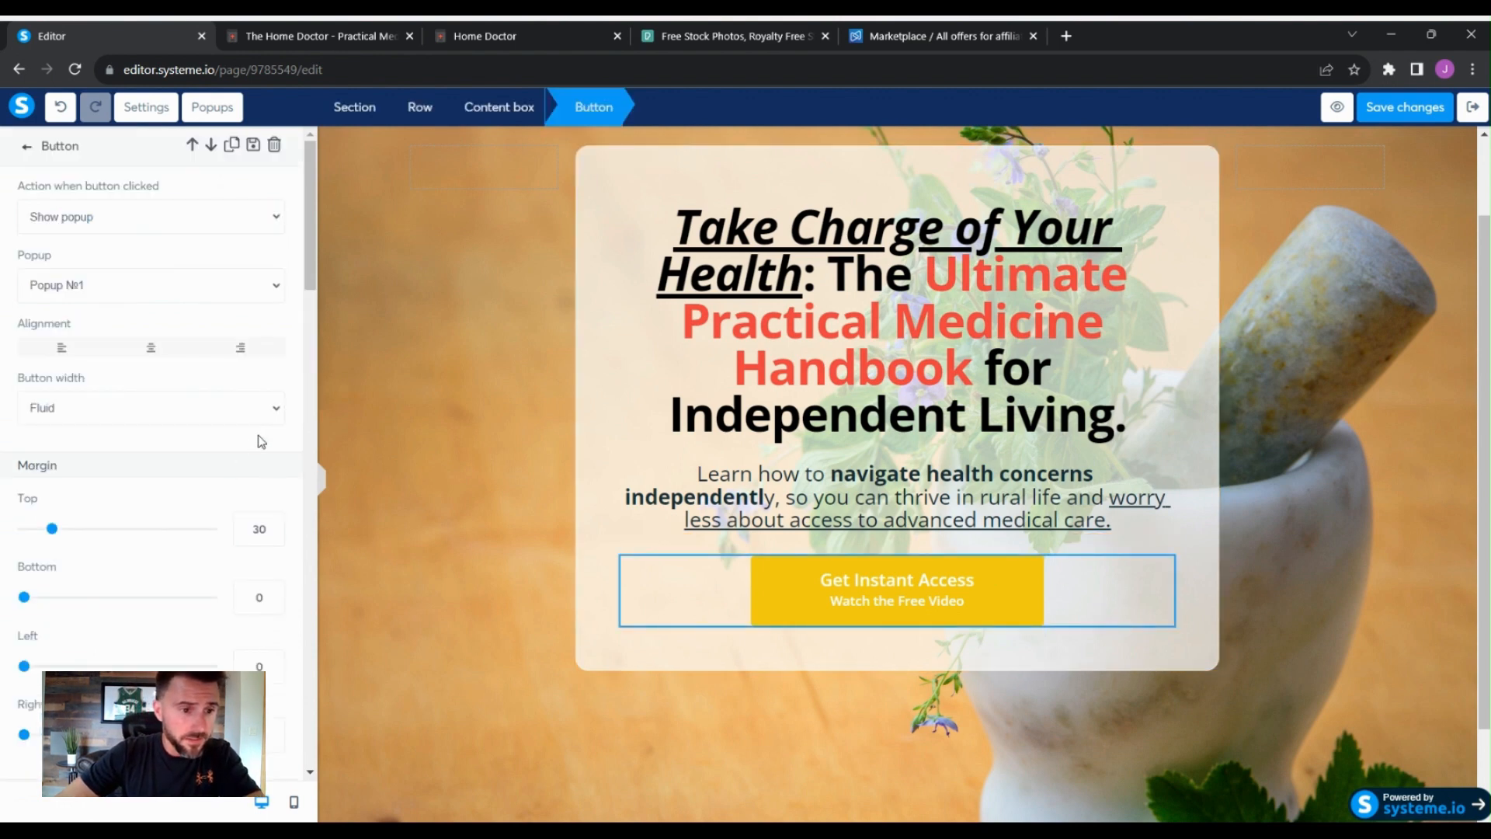
{"action": "scroll", "coordinate": [274, 429], "scroll_direction": "down", "scroll_amount": 6}
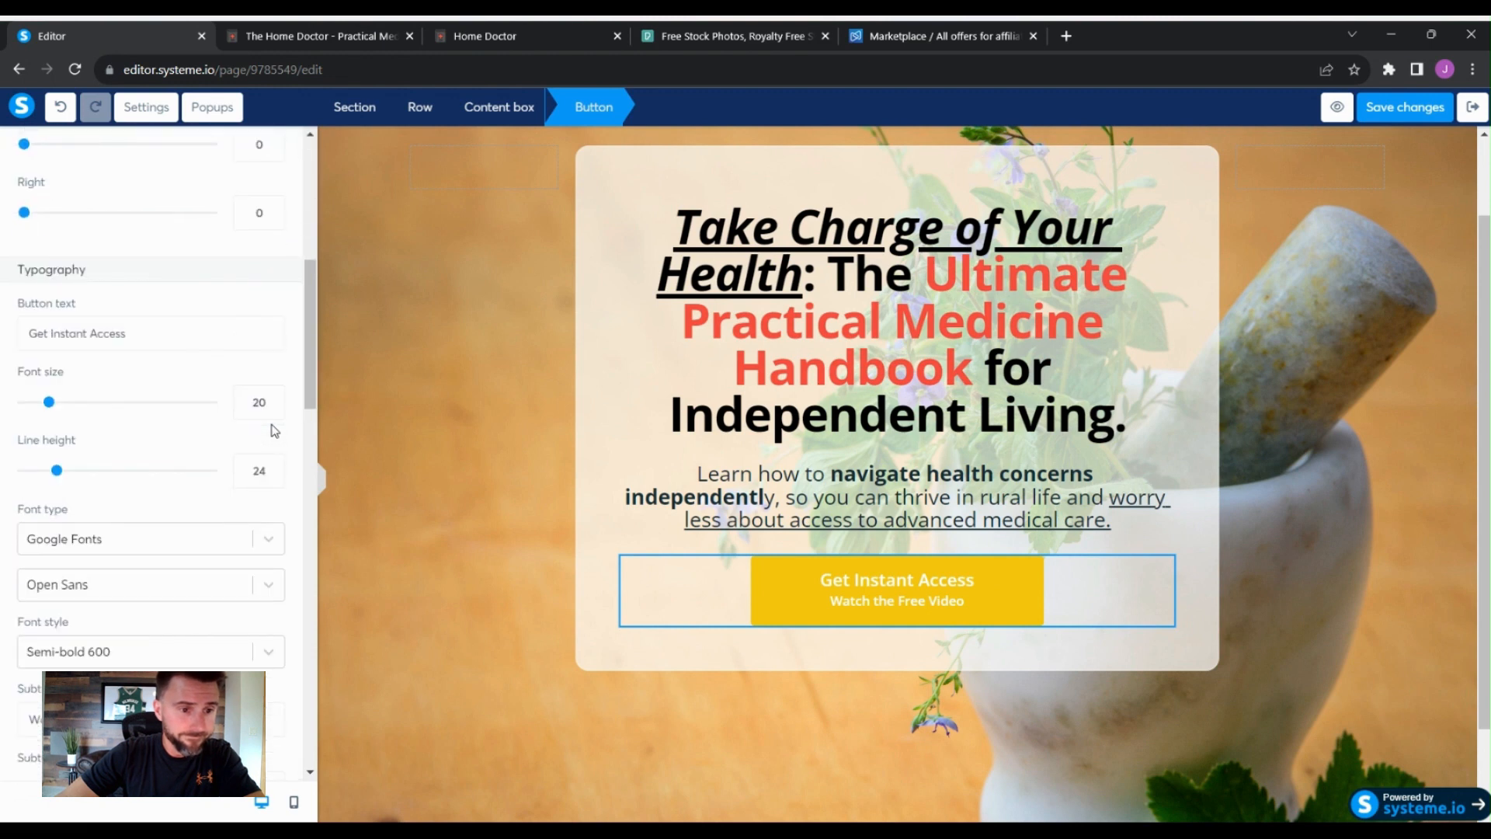
{"action": "scroll", "coordinate": [278, 429], "scroll_direction": "down", "scroll_amount": 3}
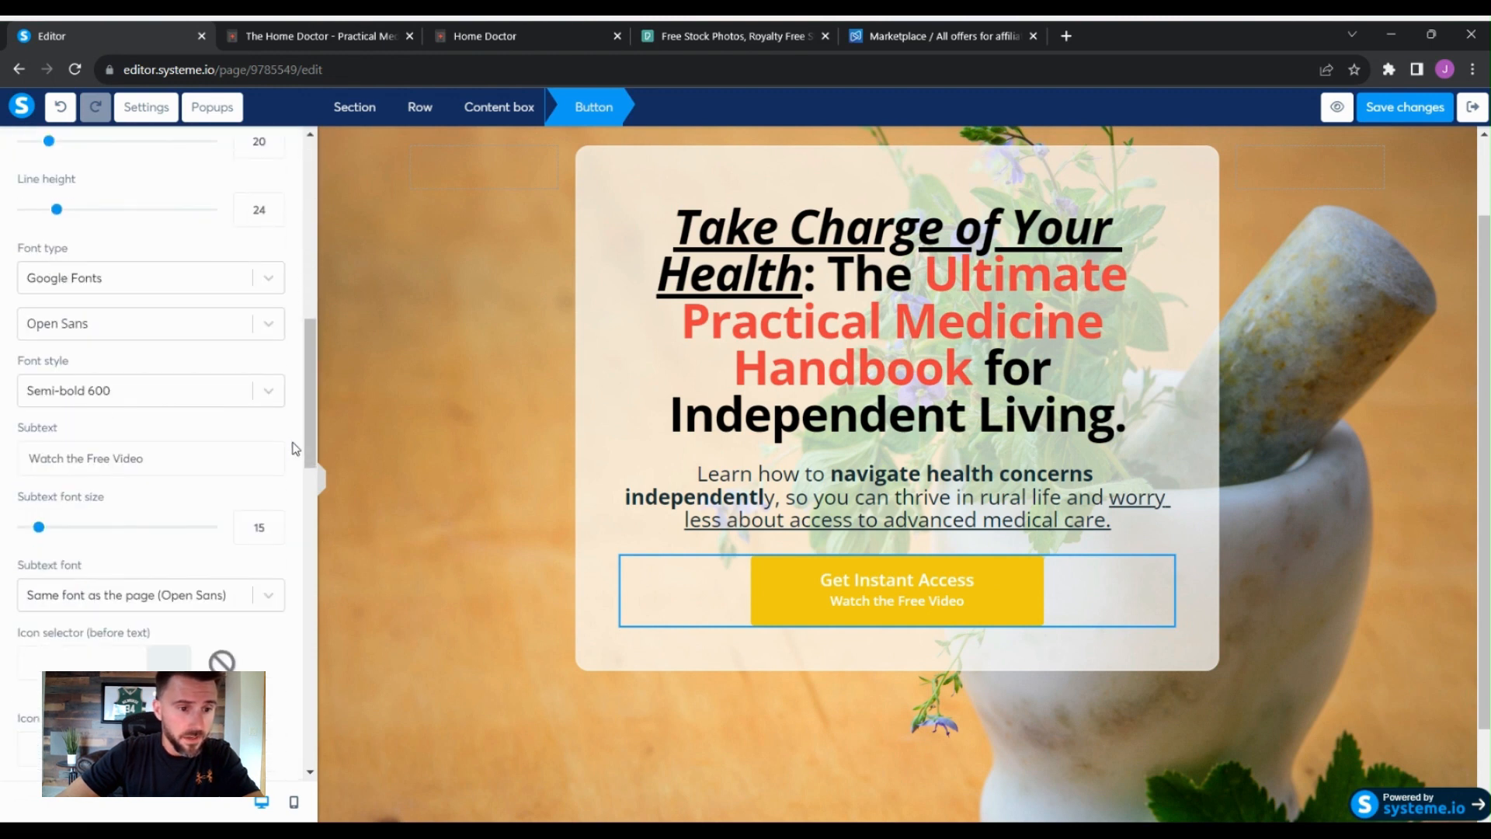
{"action": "scroll", "coordinate": [296, 448], "scroll_direction": "down", "scroll_amount": 3}
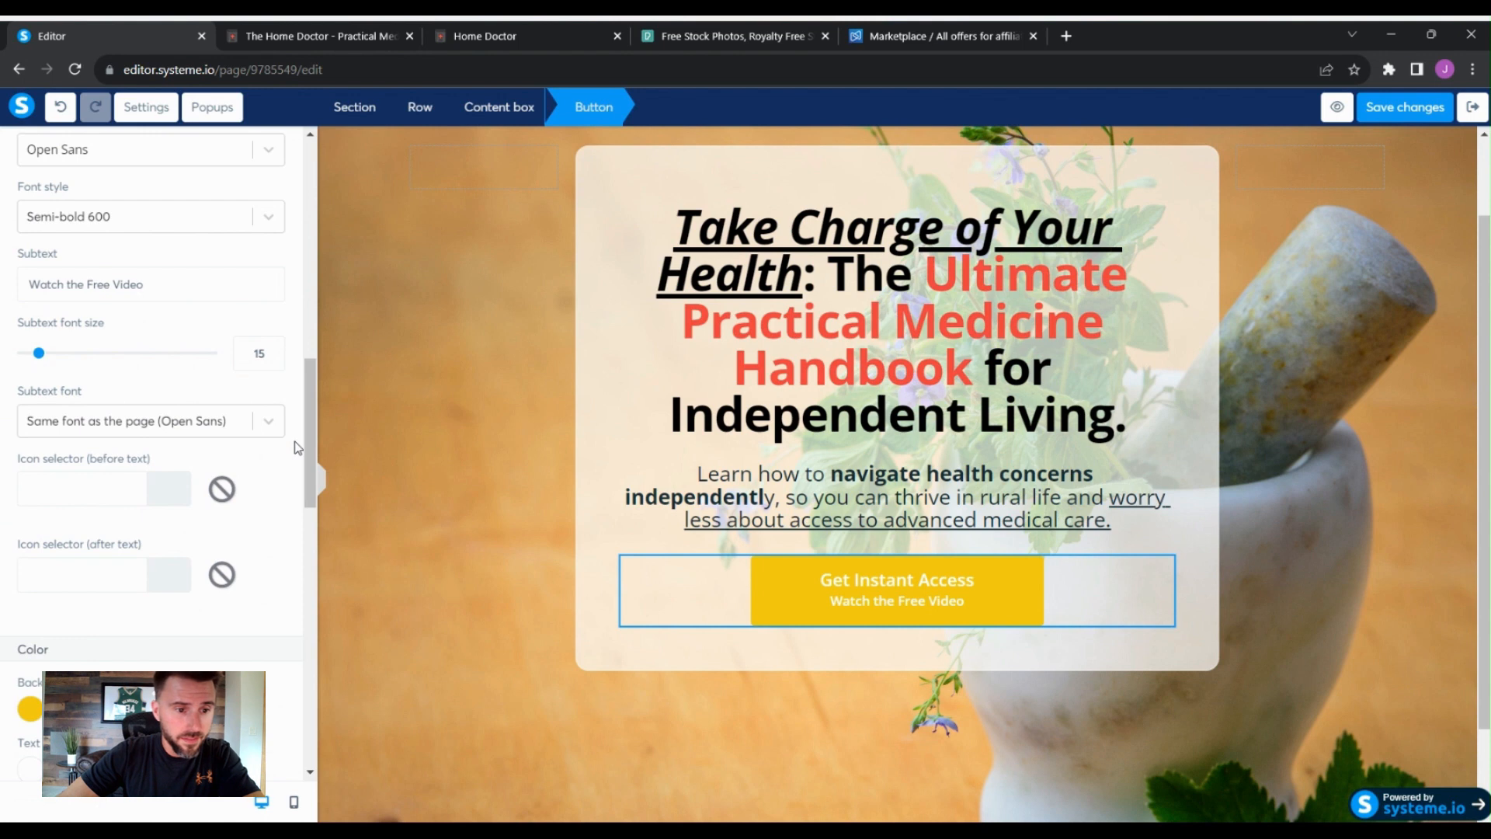
{"action": "scroll", "coordinate": [295, 448], "scroll_direction": "down", "scroll_amount": 4}
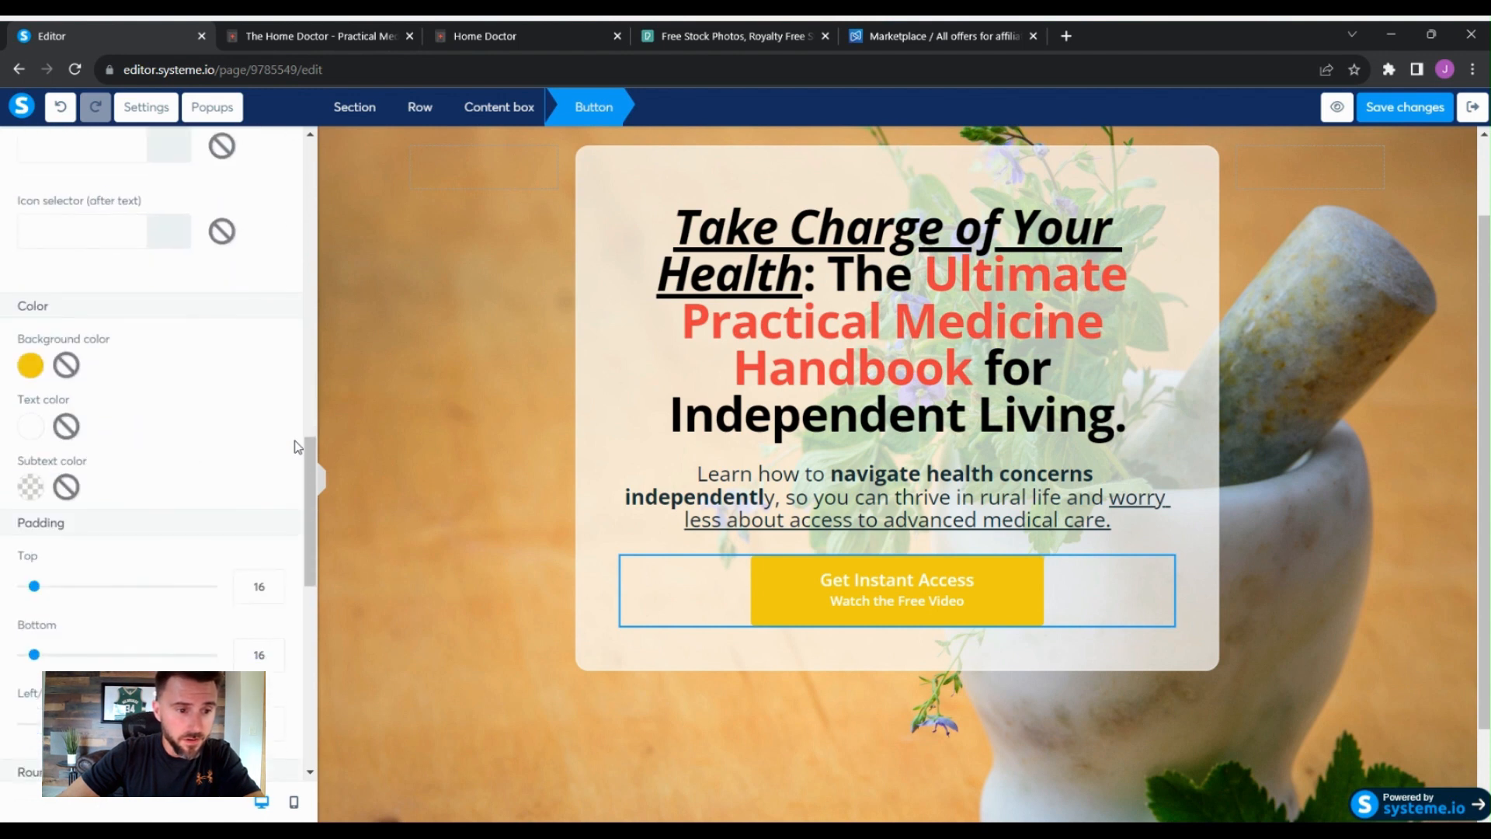
{"action": "scroll", "coordinate": [267, 375], "scroll_direction": "down", "scroll_amount": 1}
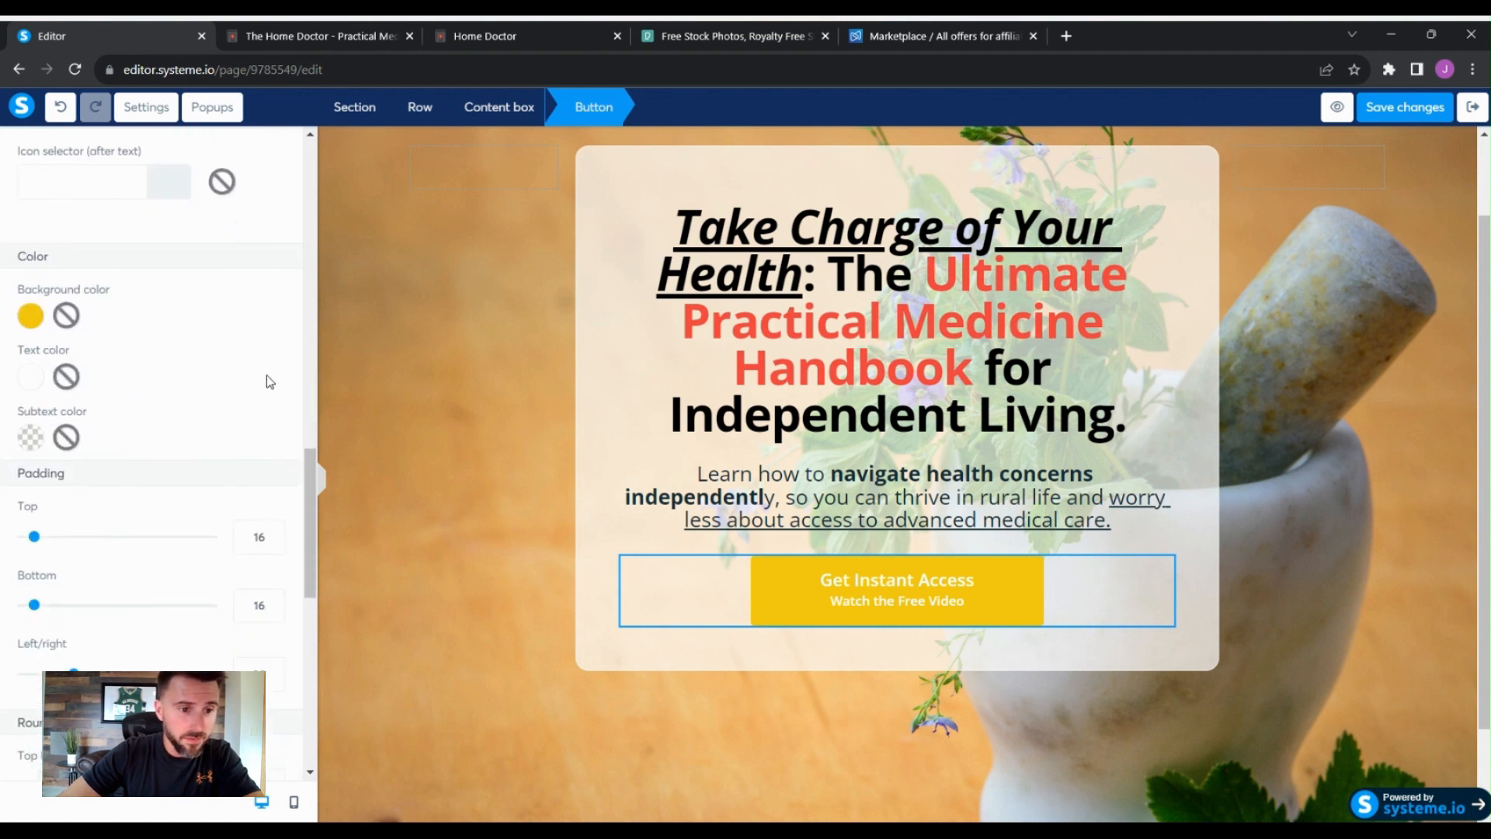
{"action": "scroll", "coordinate": [267, 381], "scroll_direction": "down", "scroll_amount": 2}
{"action": "scroll", "coordinate": [283, 323], "scroll_direction": "down", "scroll_amount": 3}
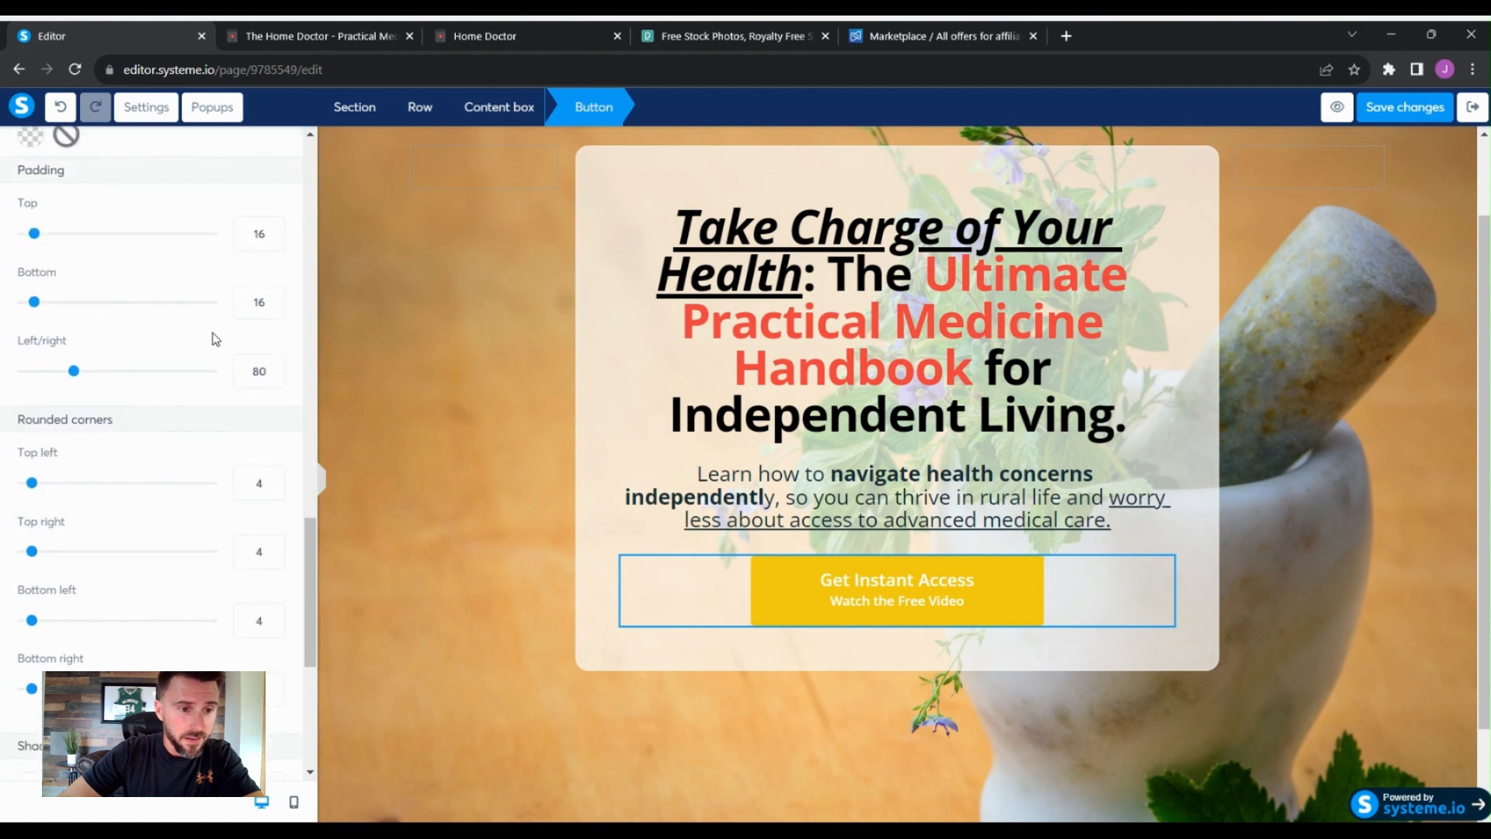
{"action": "scroll", "coordinate": [271, 436], "scroll_direction": "down", "scroll_amount": 1}
{"action": "scroll", "coordinate": [271, 436], "scroll_direction": "down", "scroll_amount": 2}
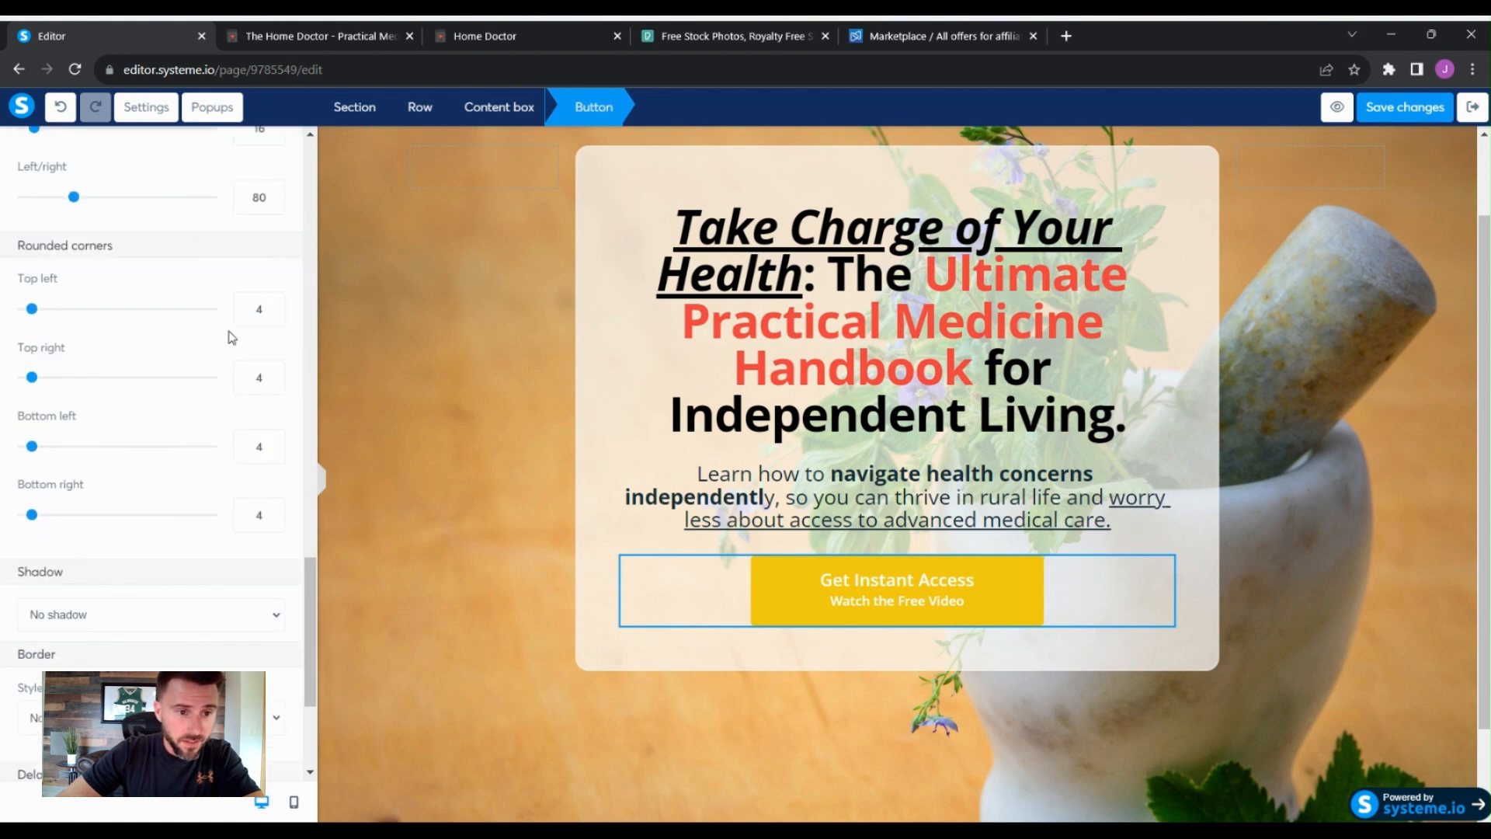
{"action": "double_click", "coordinate": [259, 309]}
{"action": "type", "text": "15"}
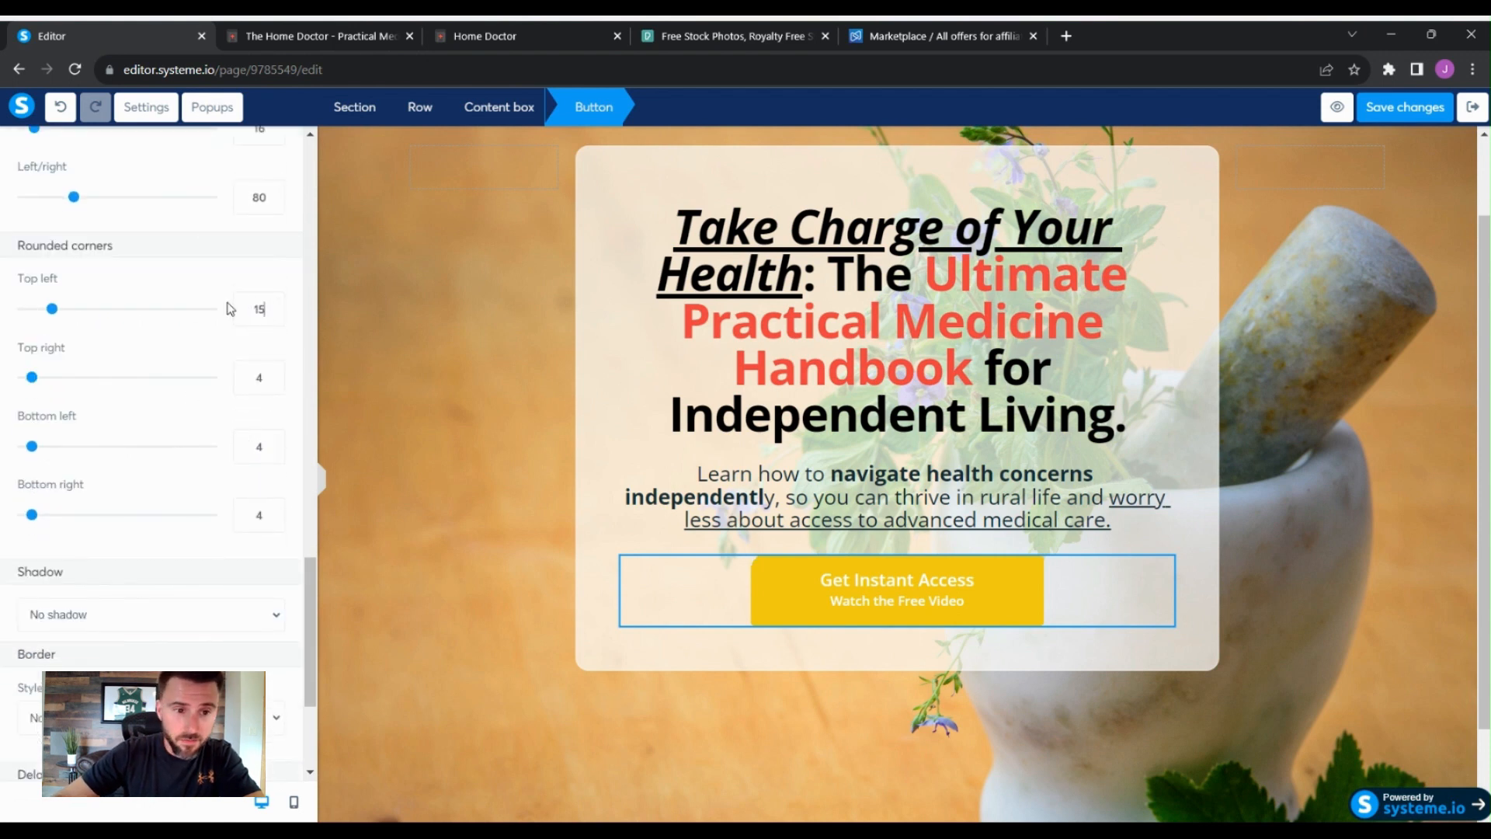
{"action": "double_click", "coordinate": [246, 375]}
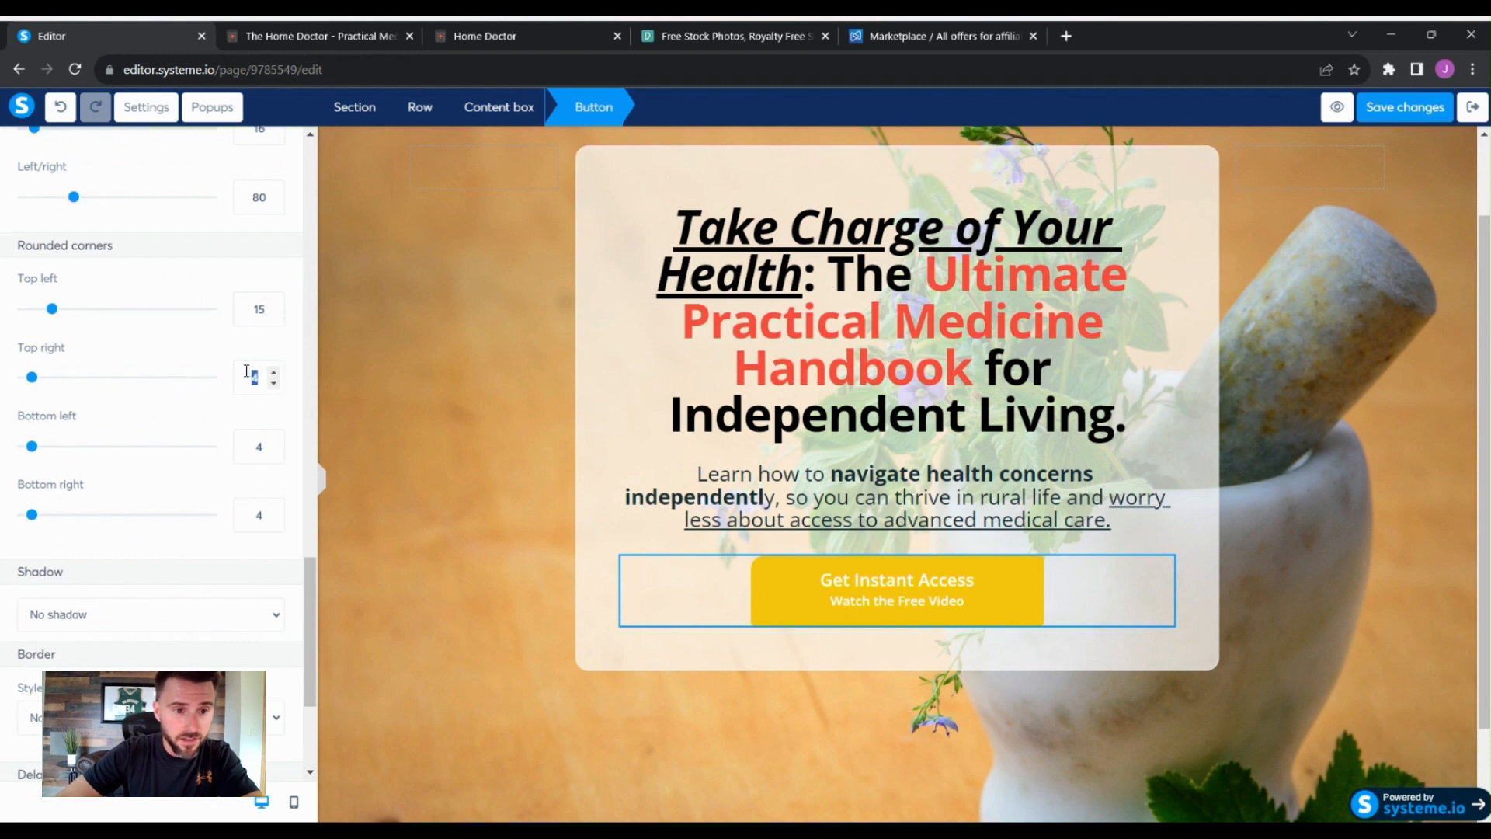
{"action": "type", "text": "15"}
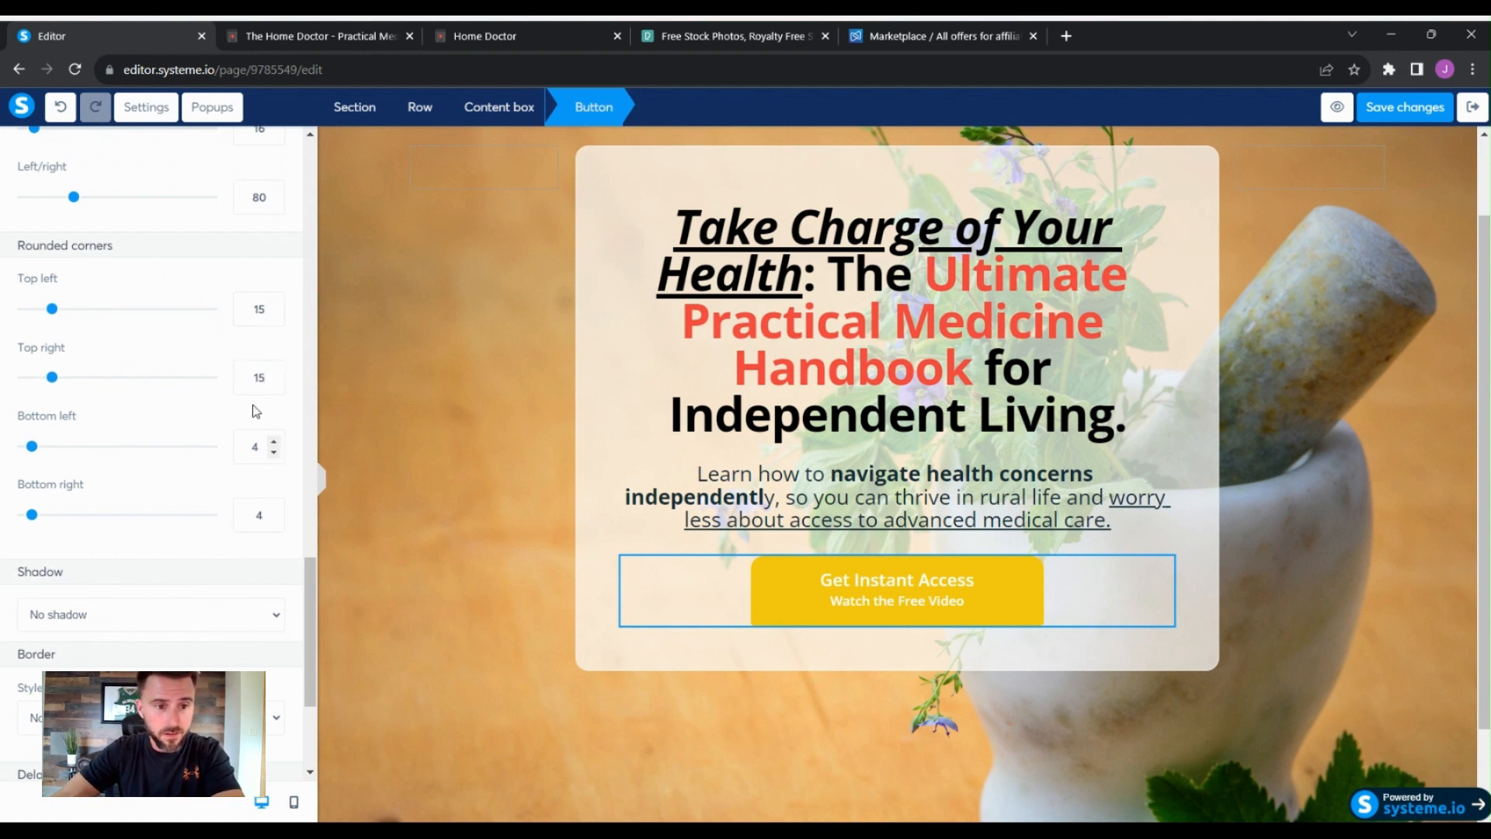
{"action": "double_click", "coordinate": [249, 378]}
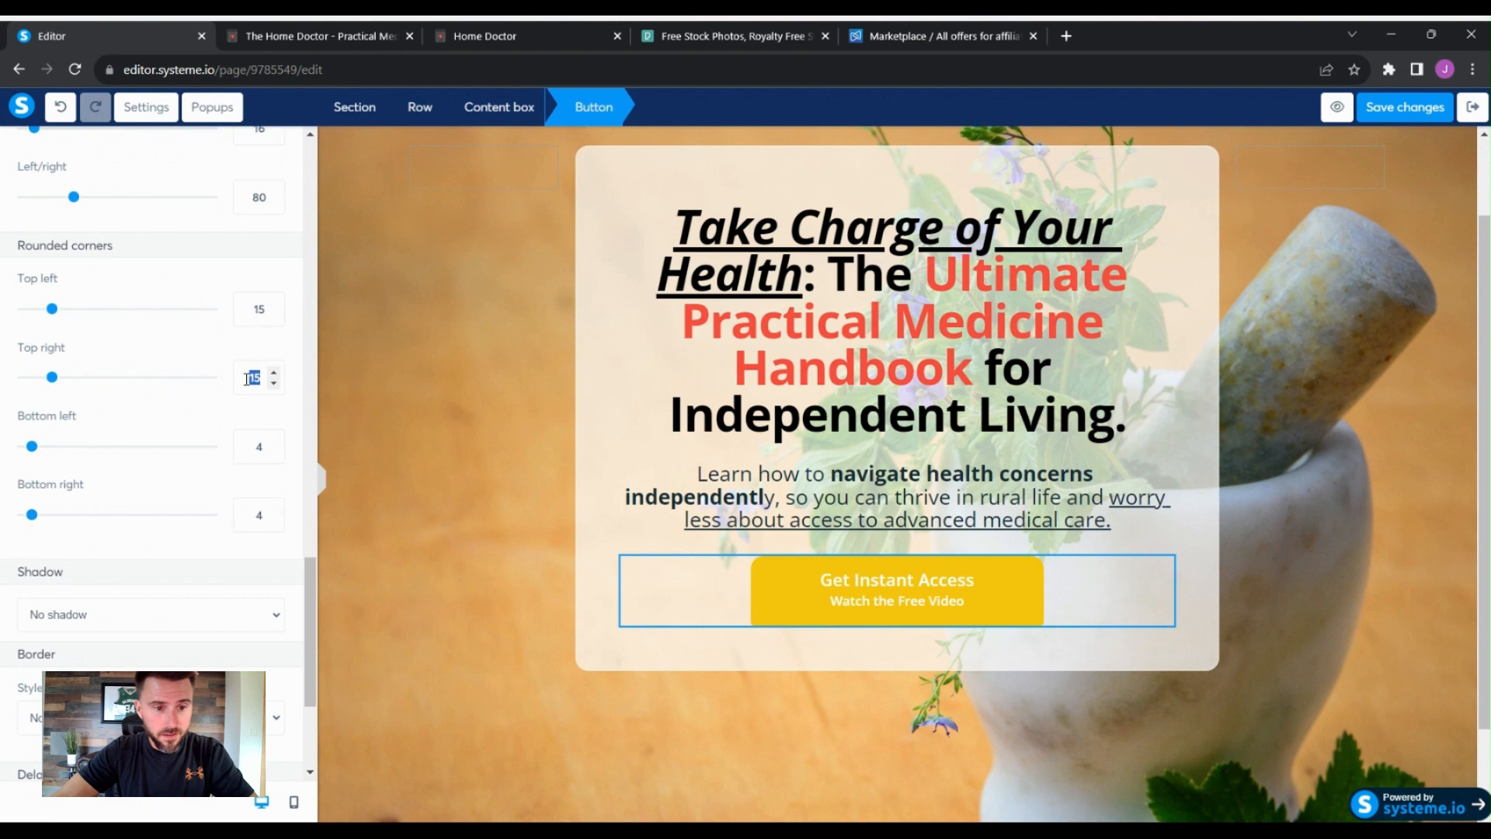
{"action": "left_click", "coordinate": [250, 447]}
{"action": "double_click", "coordinate": [251, 447]}
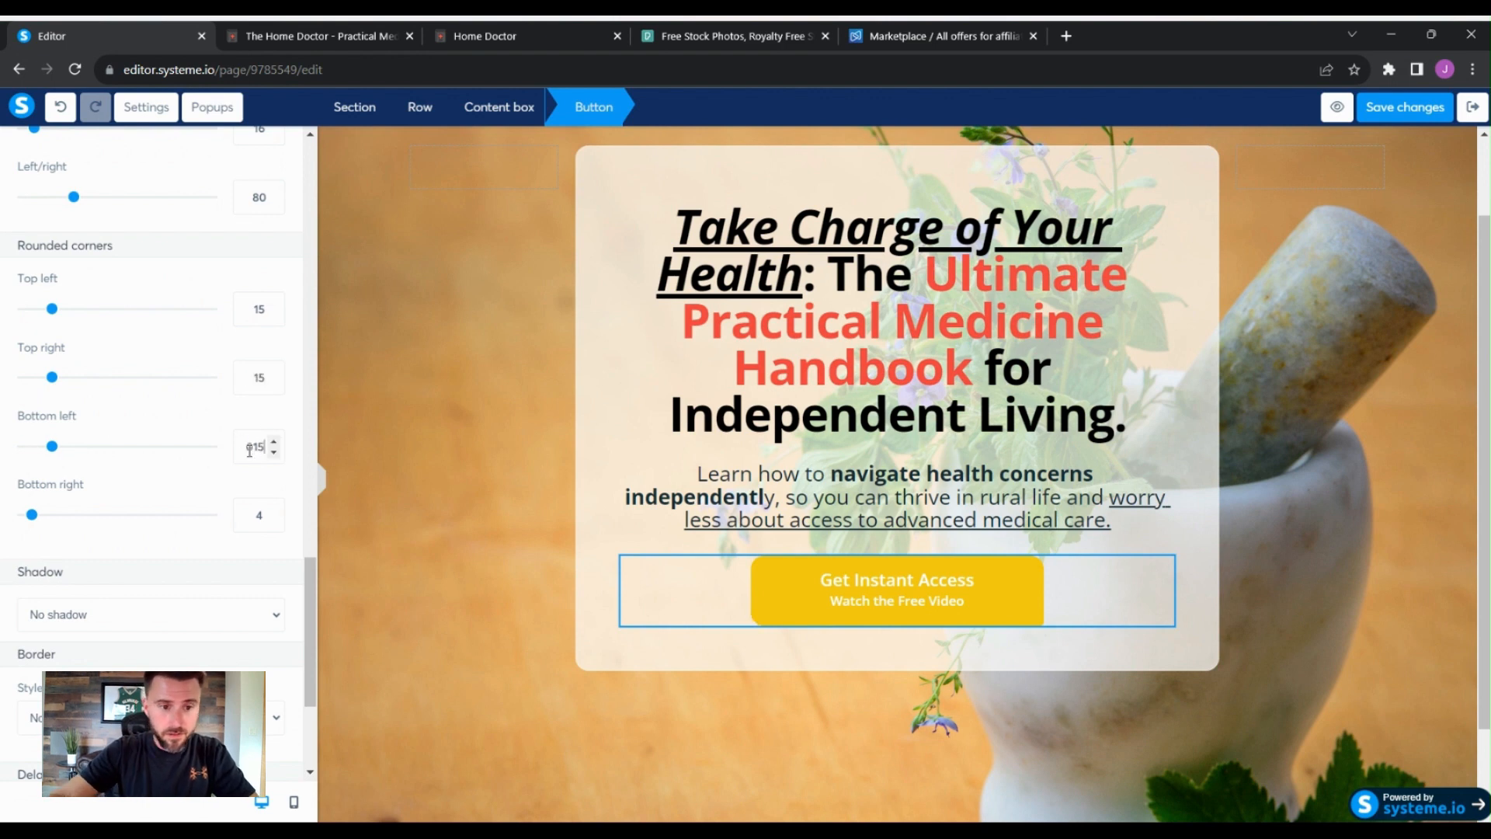
{"action": "type", "text": "15"}
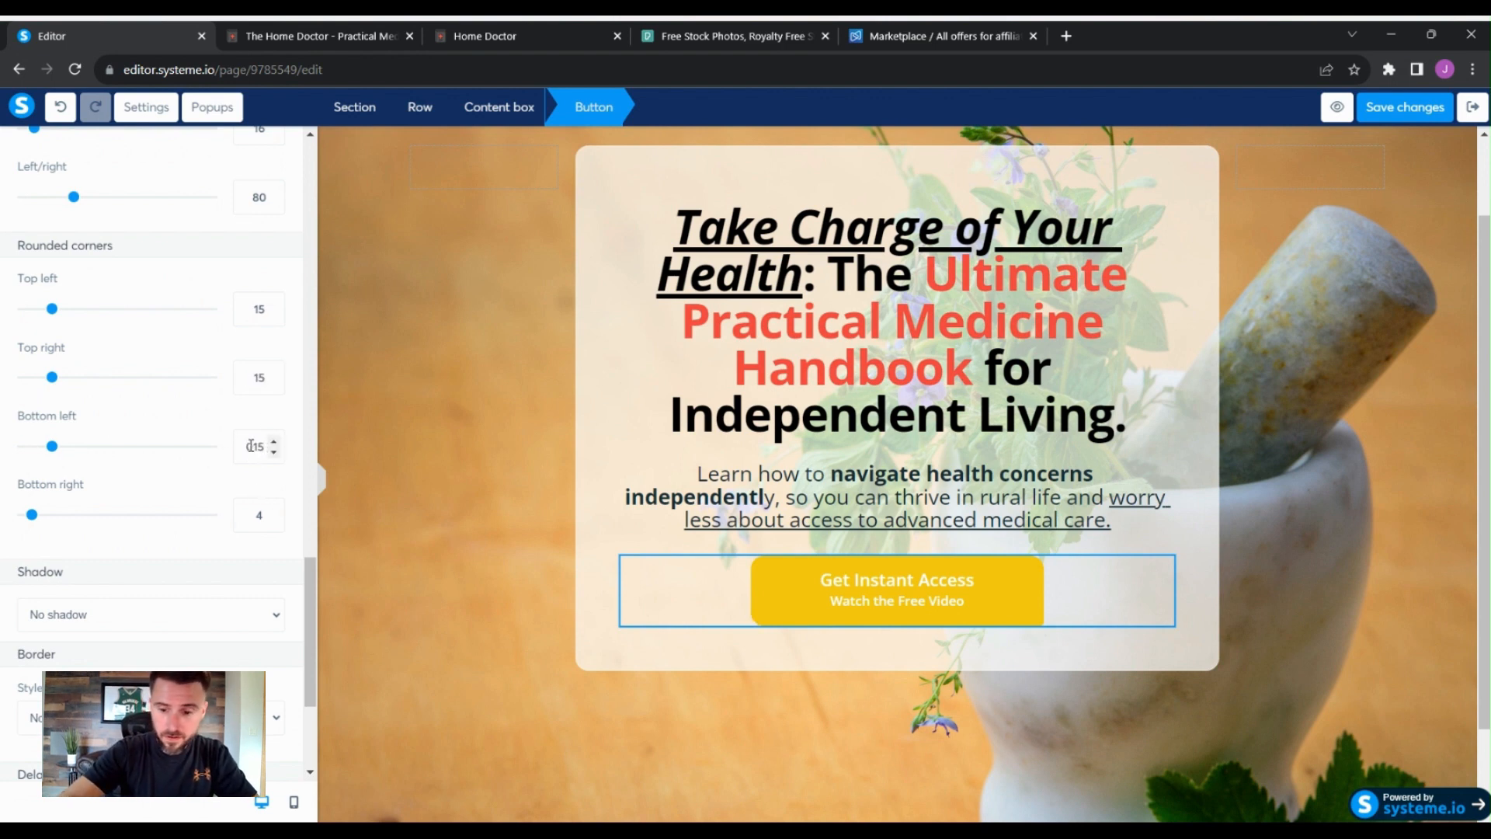
{"action": "double_click", "coordinate": [252, 514]}
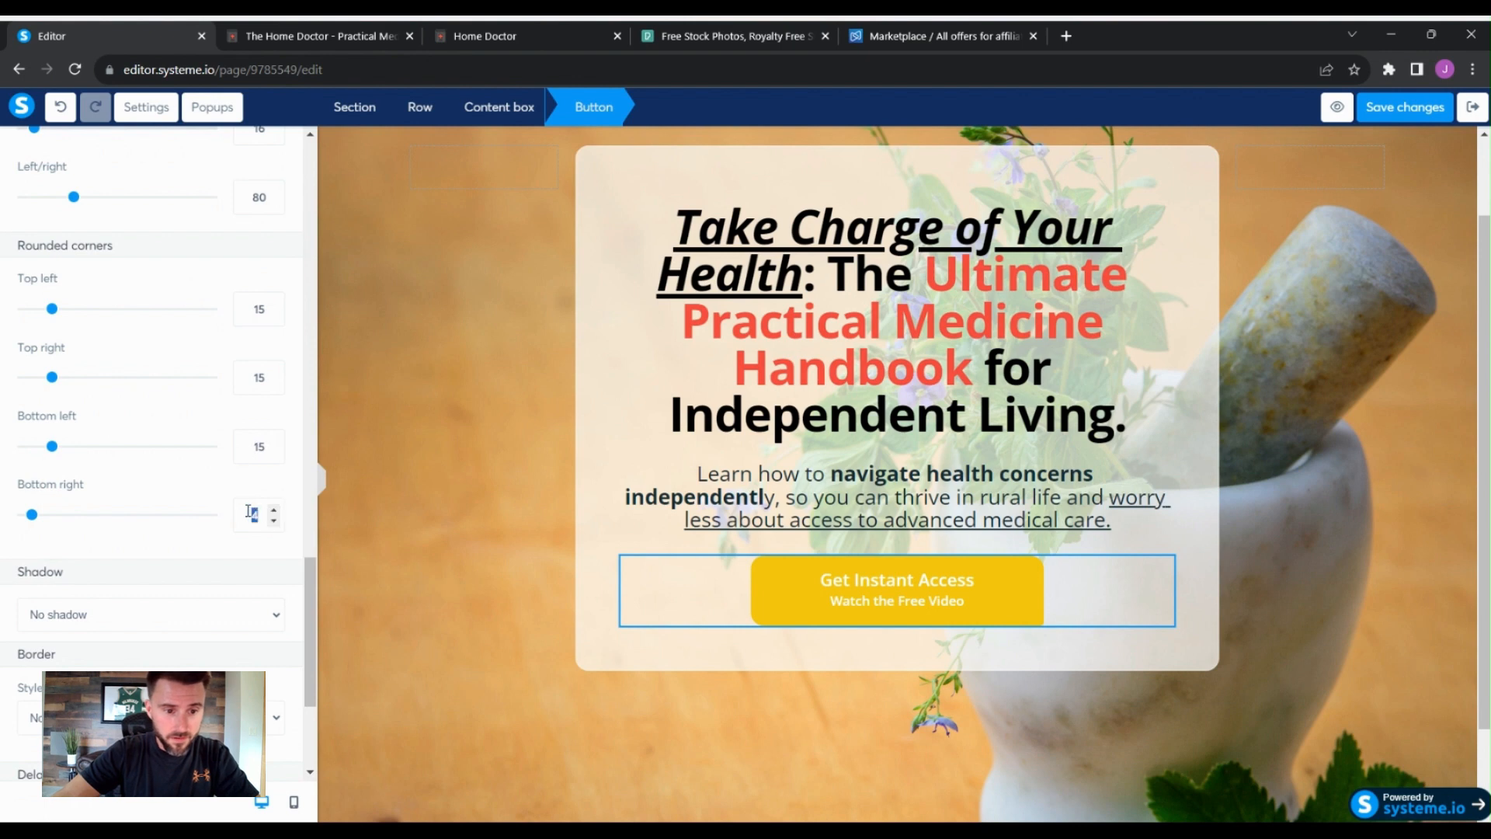
{"action": "type", "text": "15"}
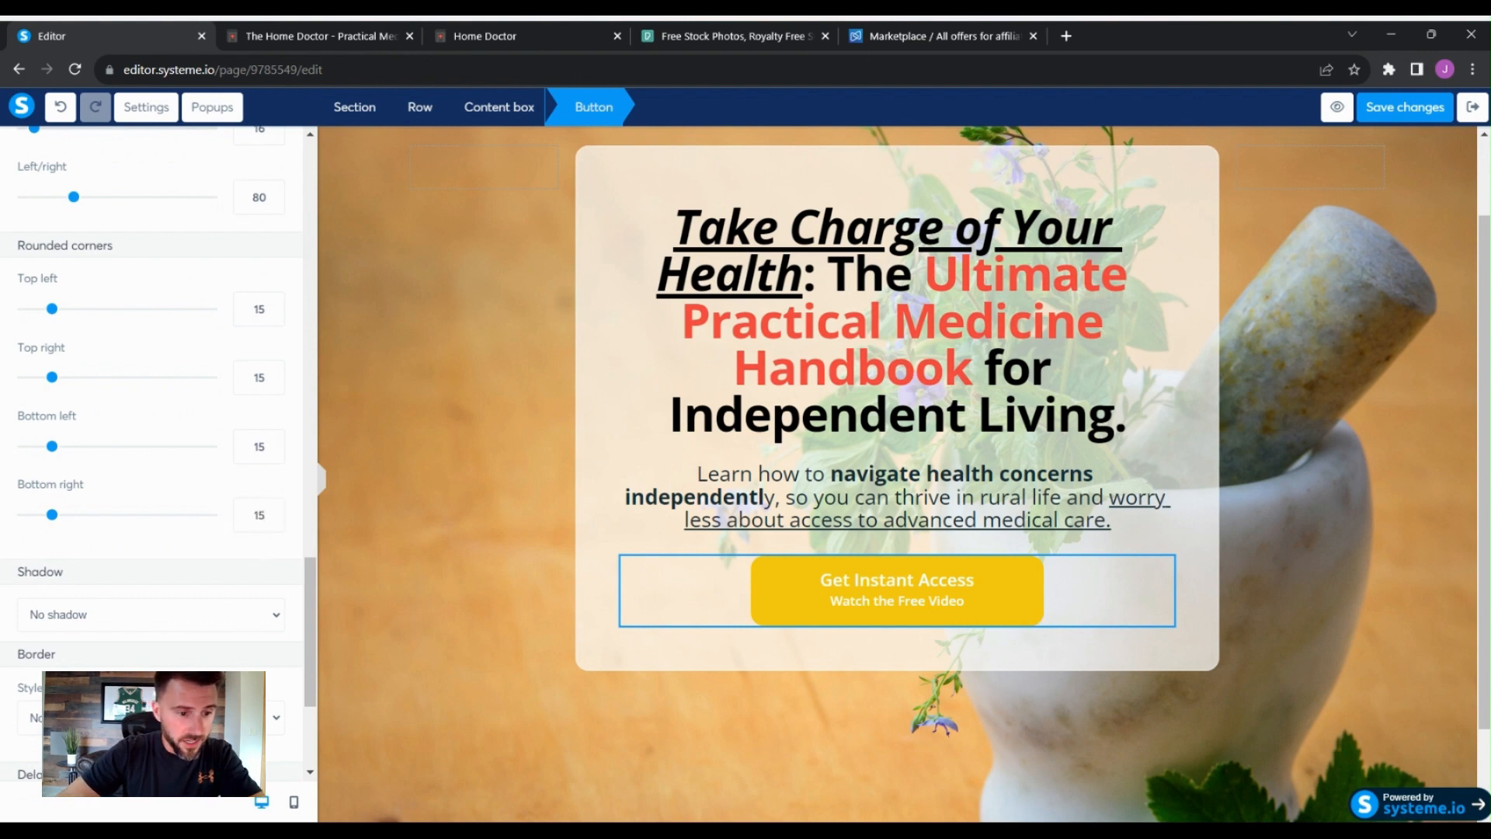
- Give the button a Hard shadow
{"action": "left_click", "coordinate": [186, 670]}
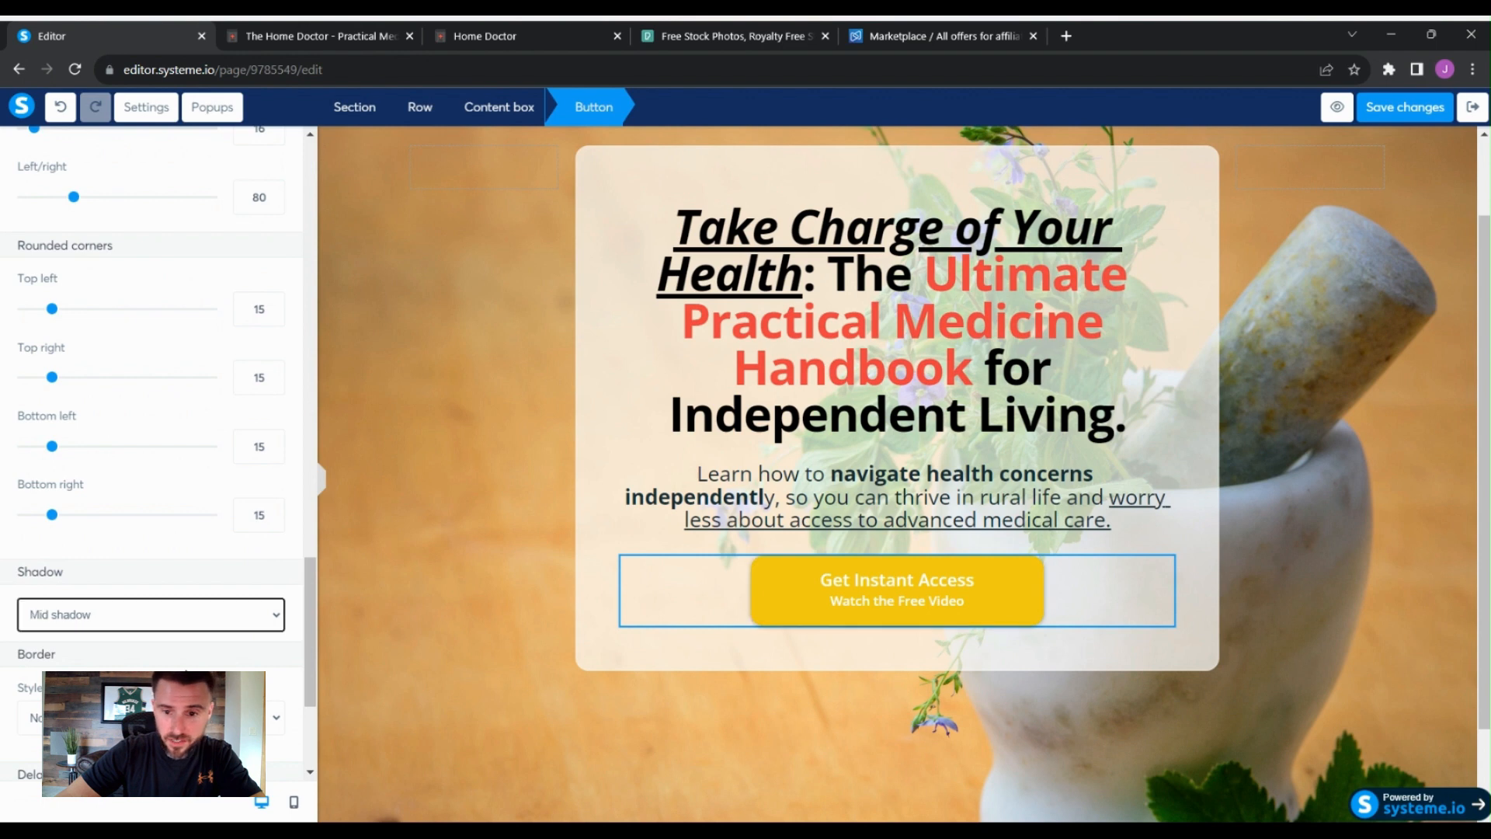
{"action": "left_click", "coordinate": [239, 615]}
{"action": "left_click", "coordinate": [186, 688]}
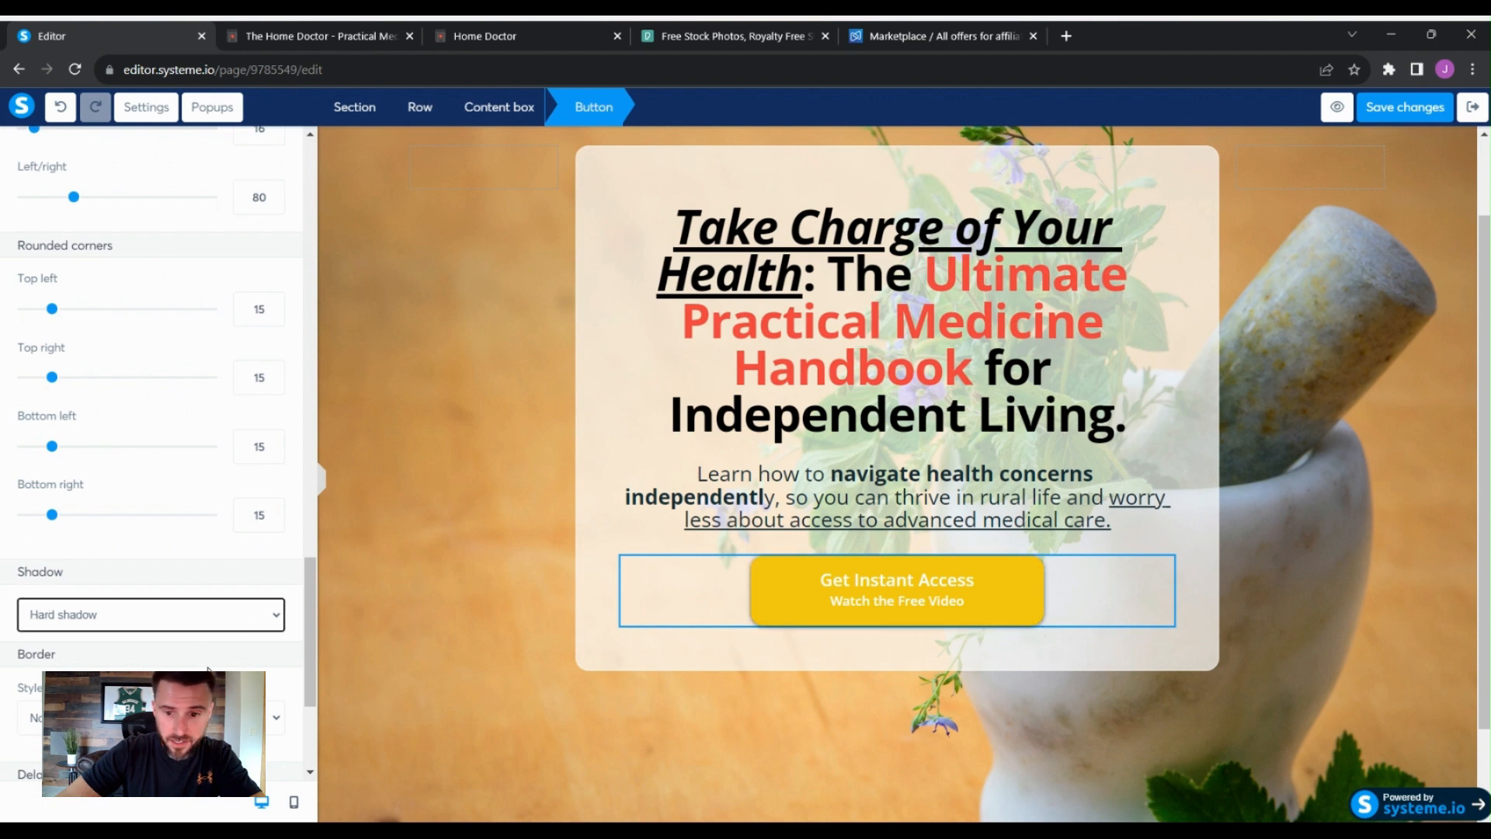
{"action": "left_click", "coordinate": [295, 596]}
{"action": "left_click", "coordinate": [650, 536]}
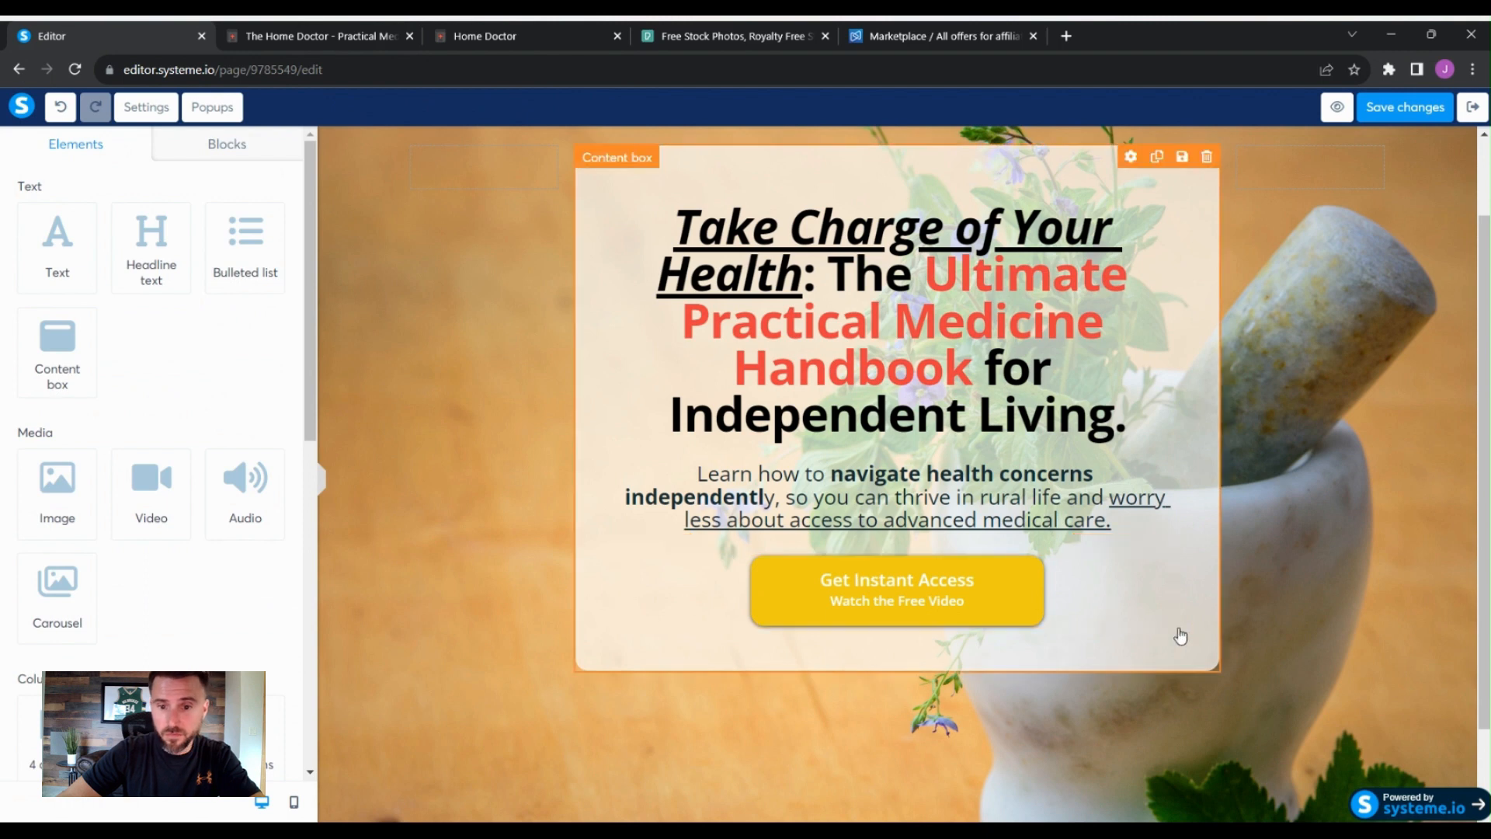
- Add two form input fields to the content box between the subheadline and the button
{"action": "left_click", "coordinate": [1399, 544]}
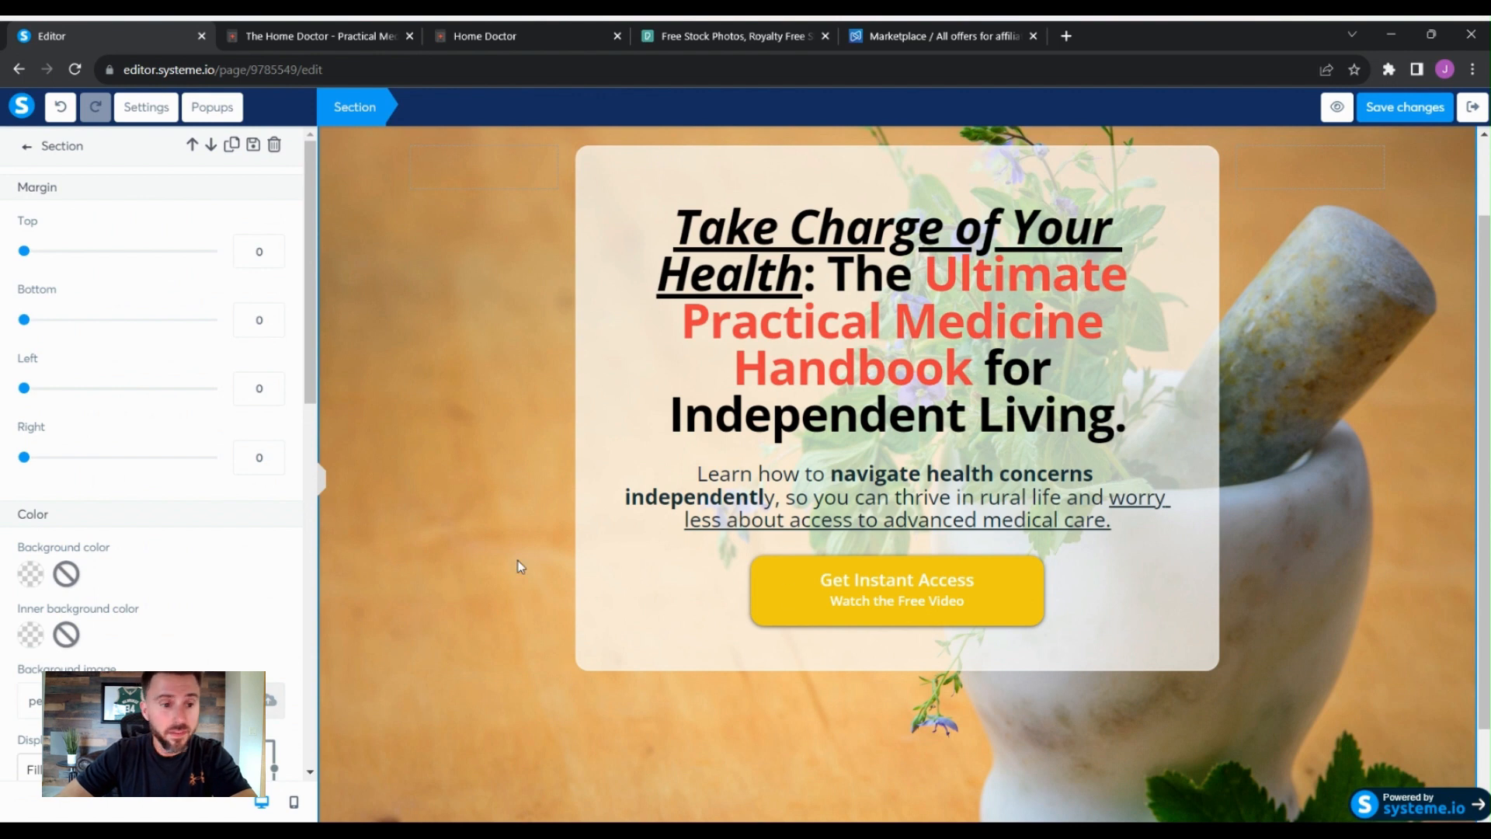
{"action": "left_click", "coordinate": [590, 375]}
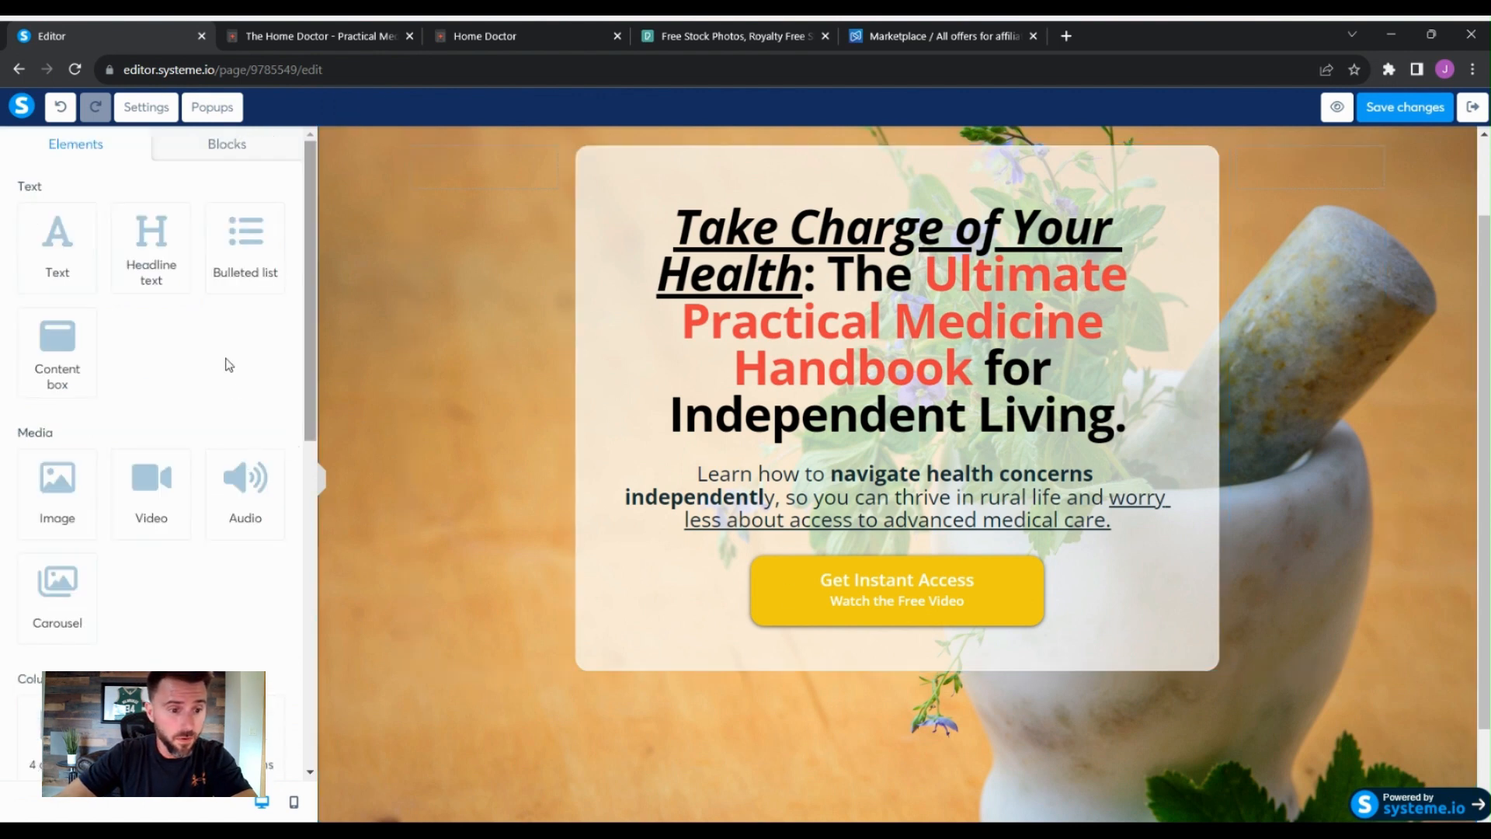
{"action": "scroll", "coordinate": [229, 365], "scroll_direction": "down", "scroll_amount": 5}
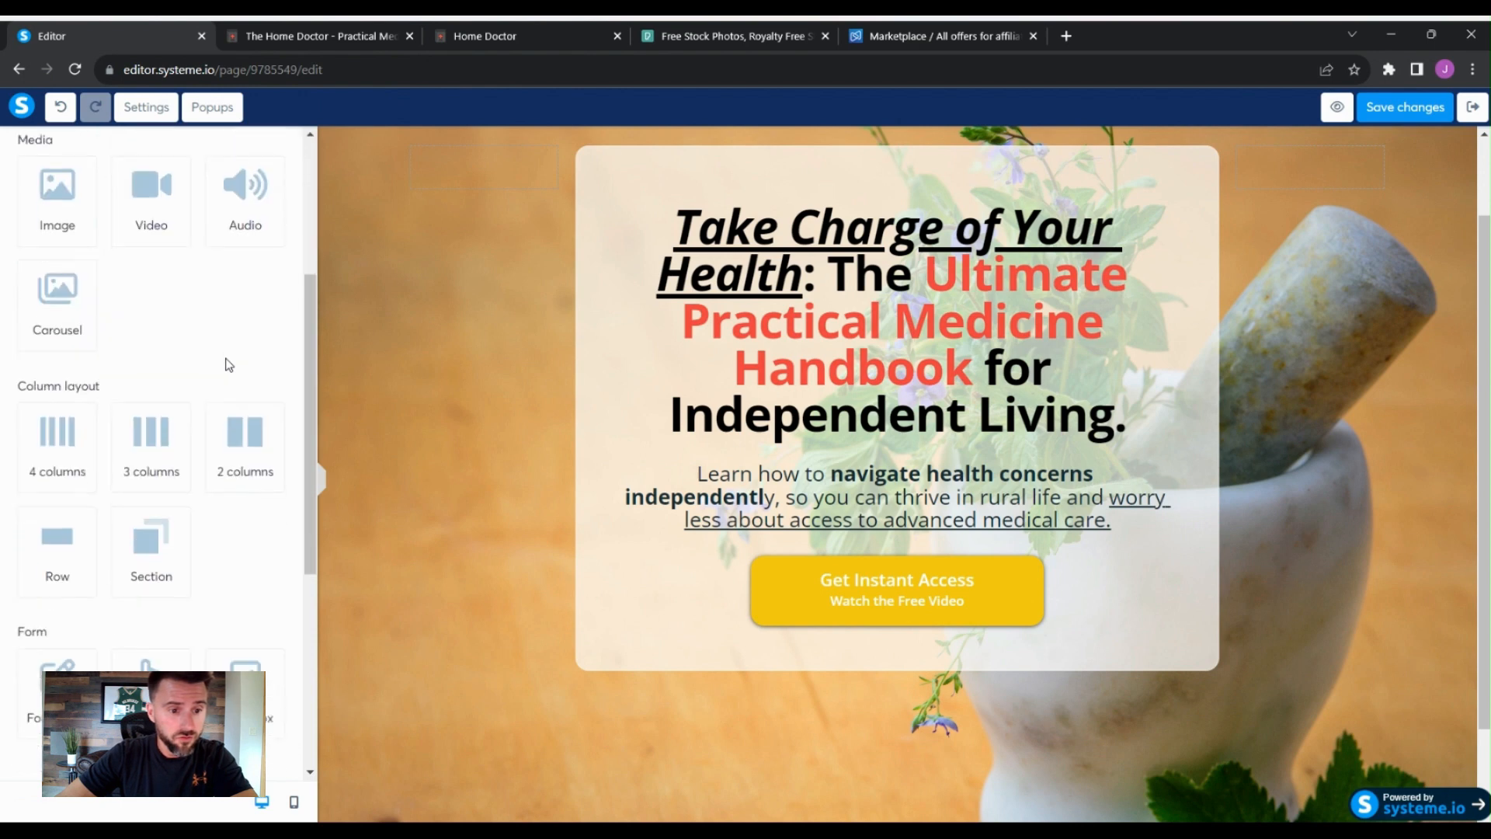
{"action": "scroll", "coordinate": [229, 365], "scroll_direction": "down", "scroll_amount": 1}
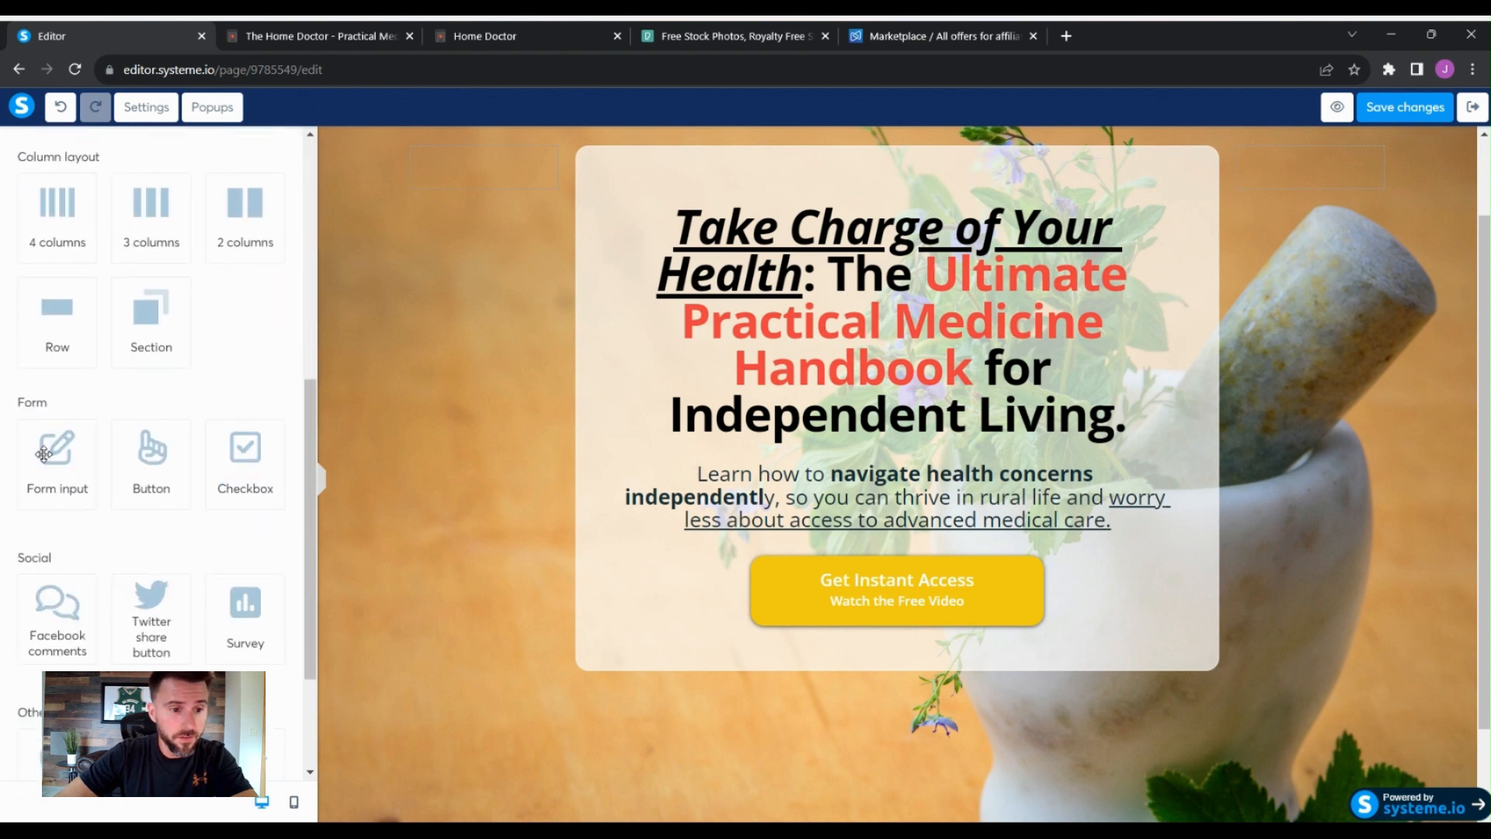
{"action": "left_click_drag", "start_coordinate": [43, 454], "coordinate": [880, 541]}
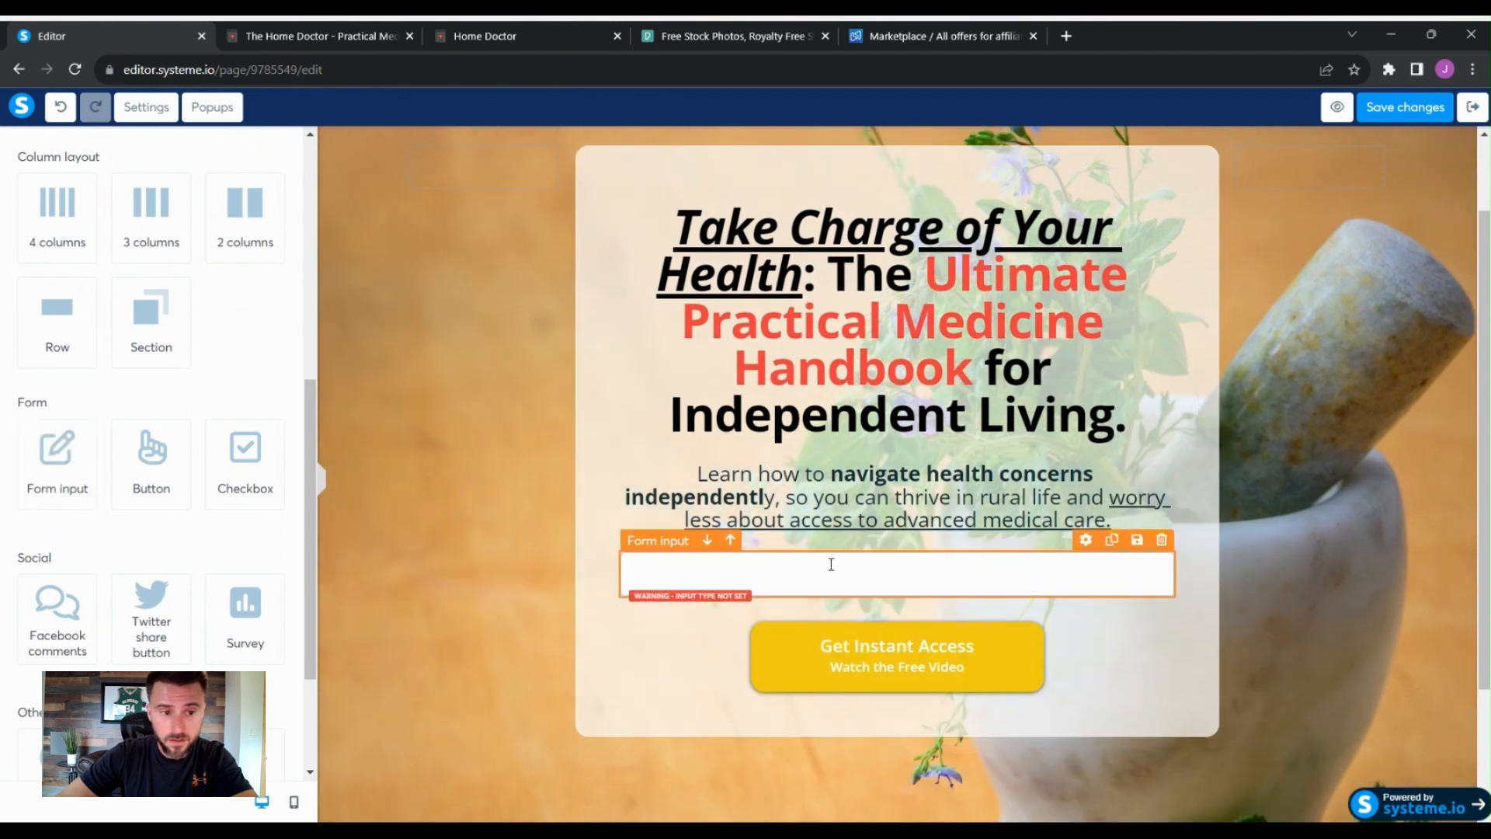
{"action": "left_click_drag", "start_coordinate": [46, 458], "coordinate": [817, 611]}
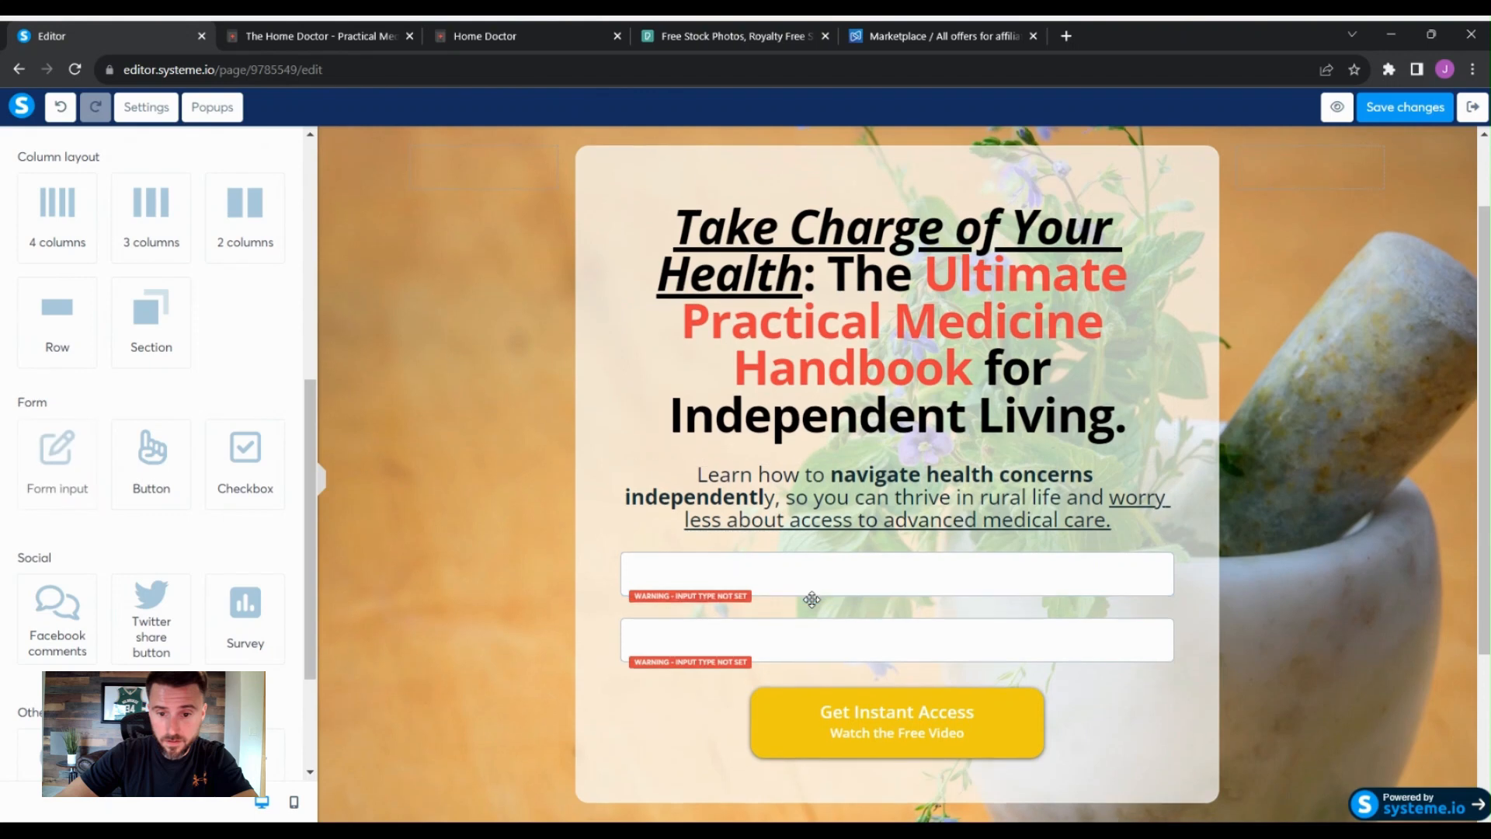
- Set the first form input's type to First name
{"action": "left_click", "coordinate": [862, 579]}
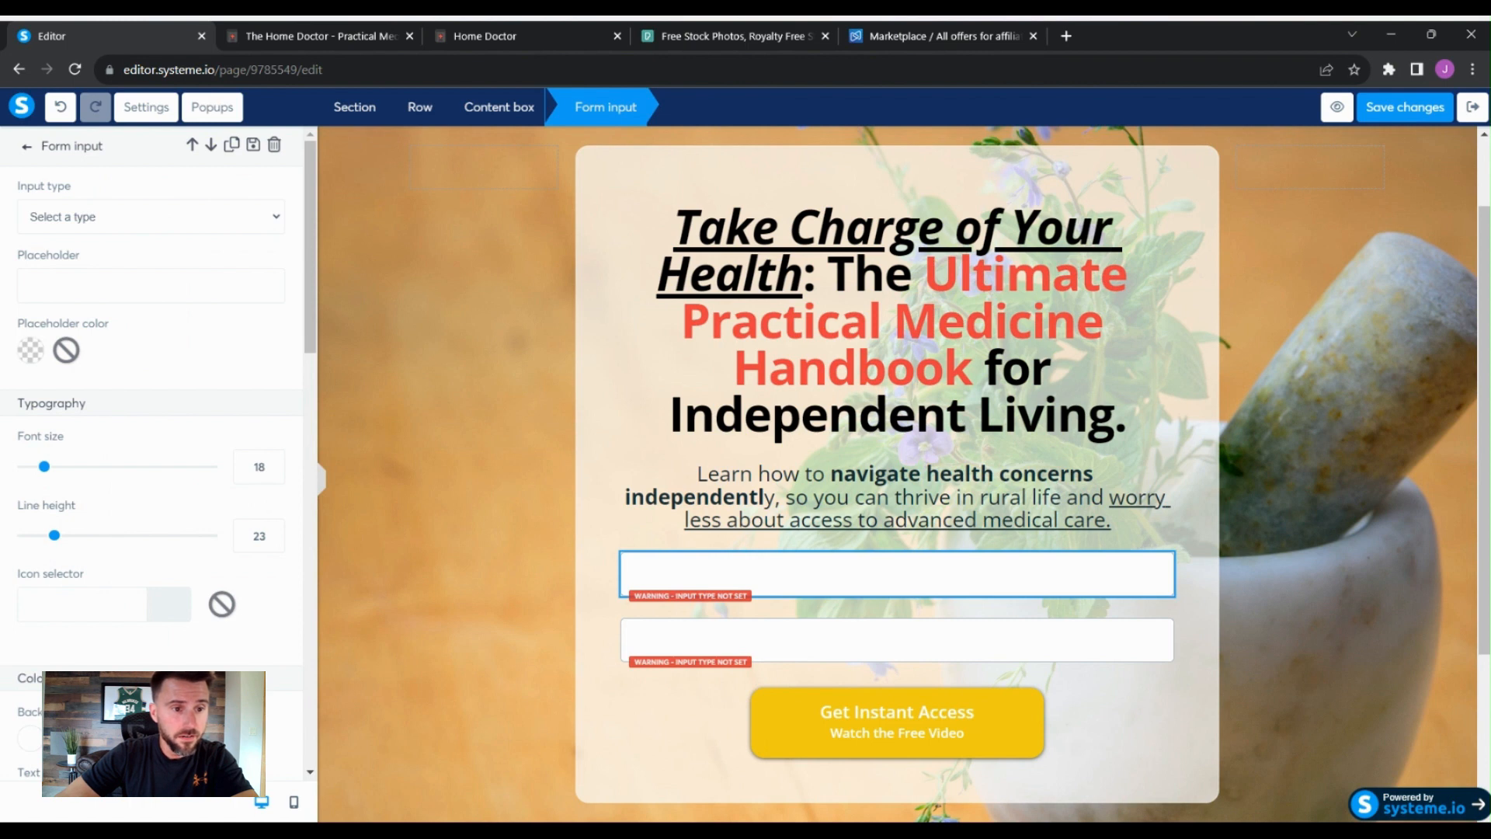
{"action": "left_click", "coordinate": [237, 405]}
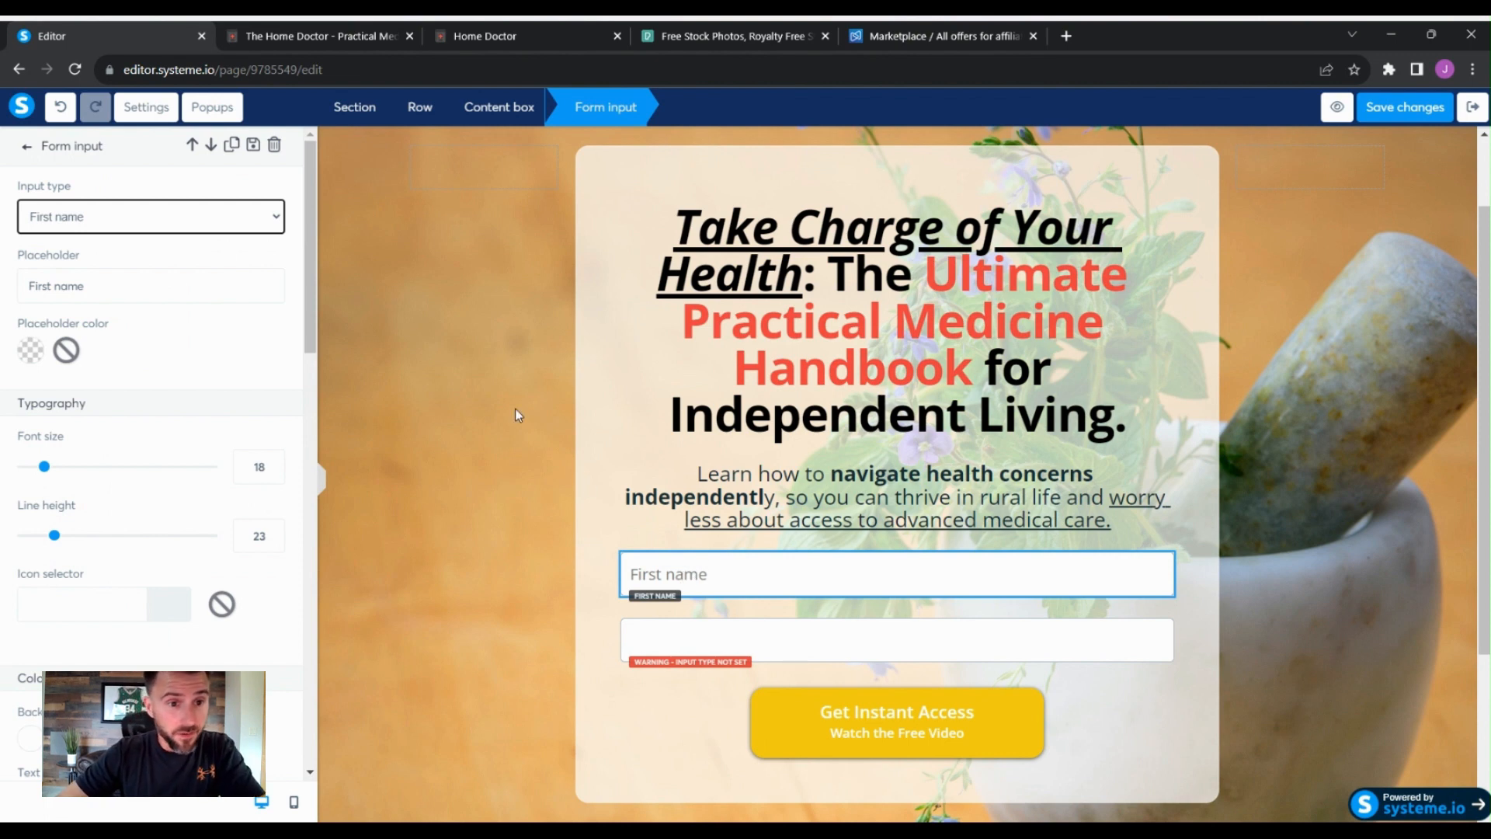
{"action": "left_click", "coordinate": [708, 641]}
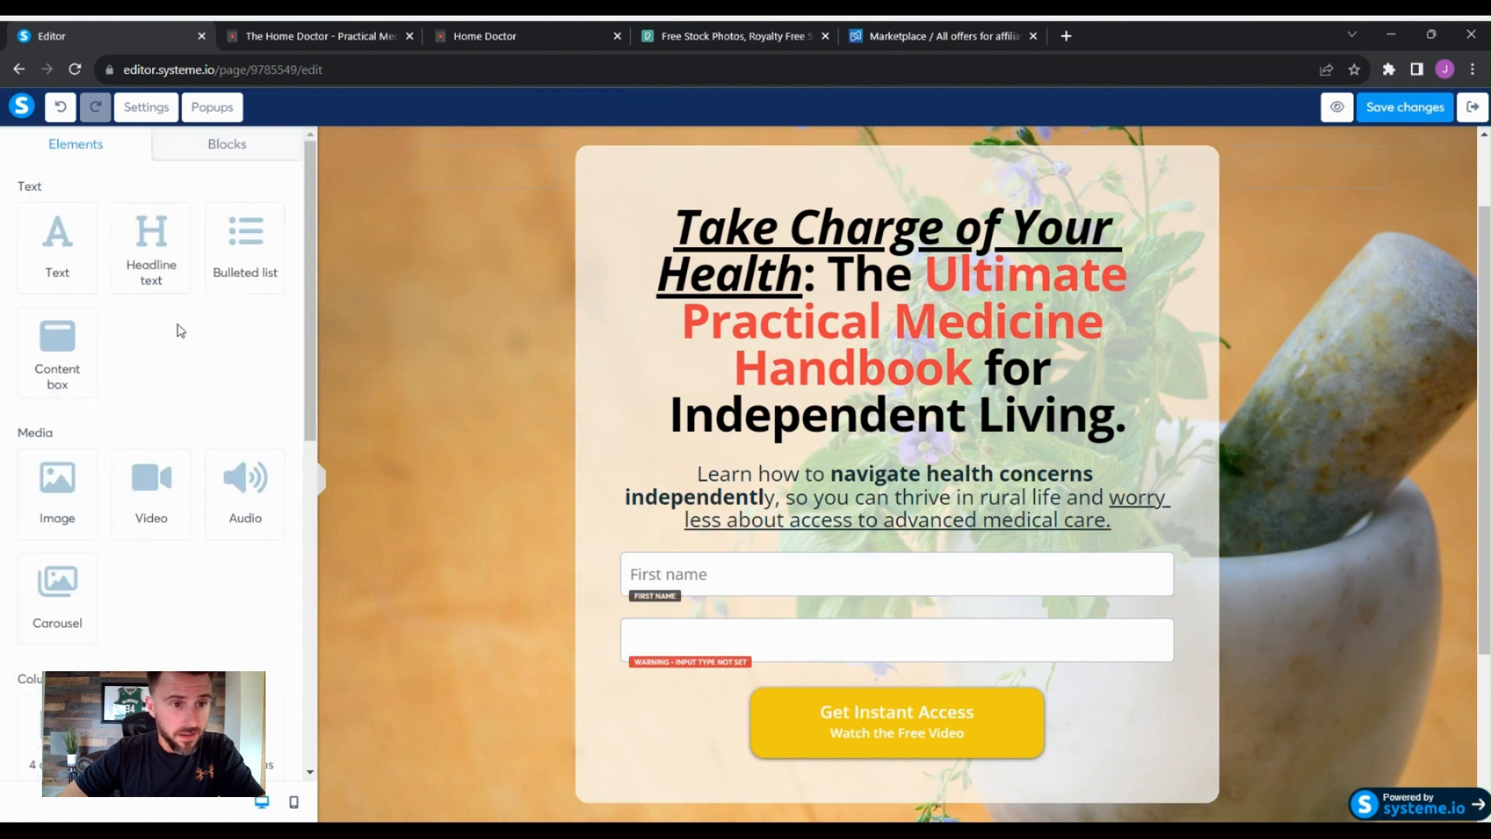
- Set the second form input's type to Email
{"action": "left_click", "coordinate": [820, 629]}
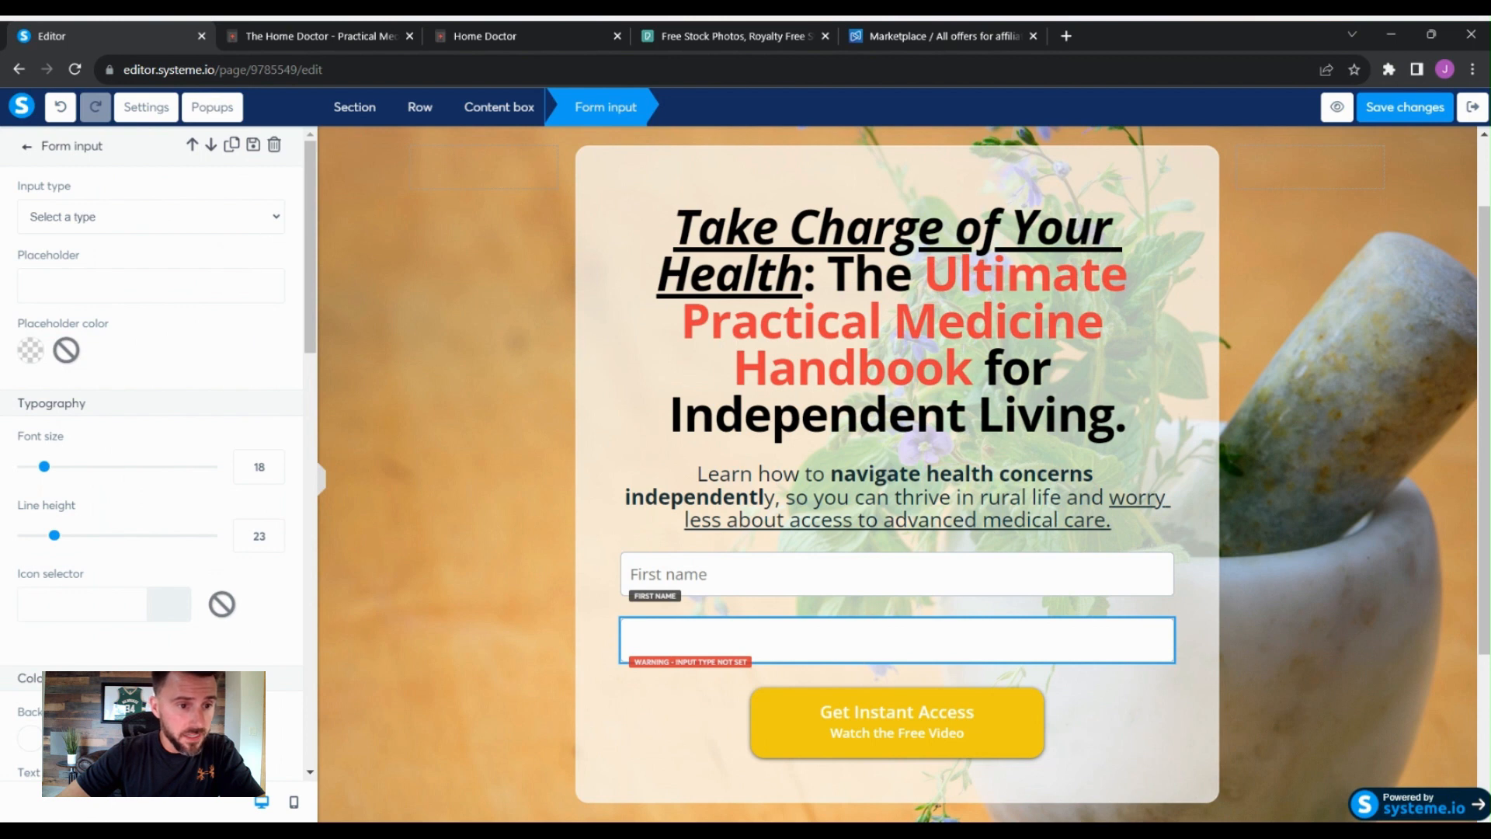
{"action": "left_click", "coordinate": [187, 309]}
{"action": "left_click", "coordinate": [1154, 702]}
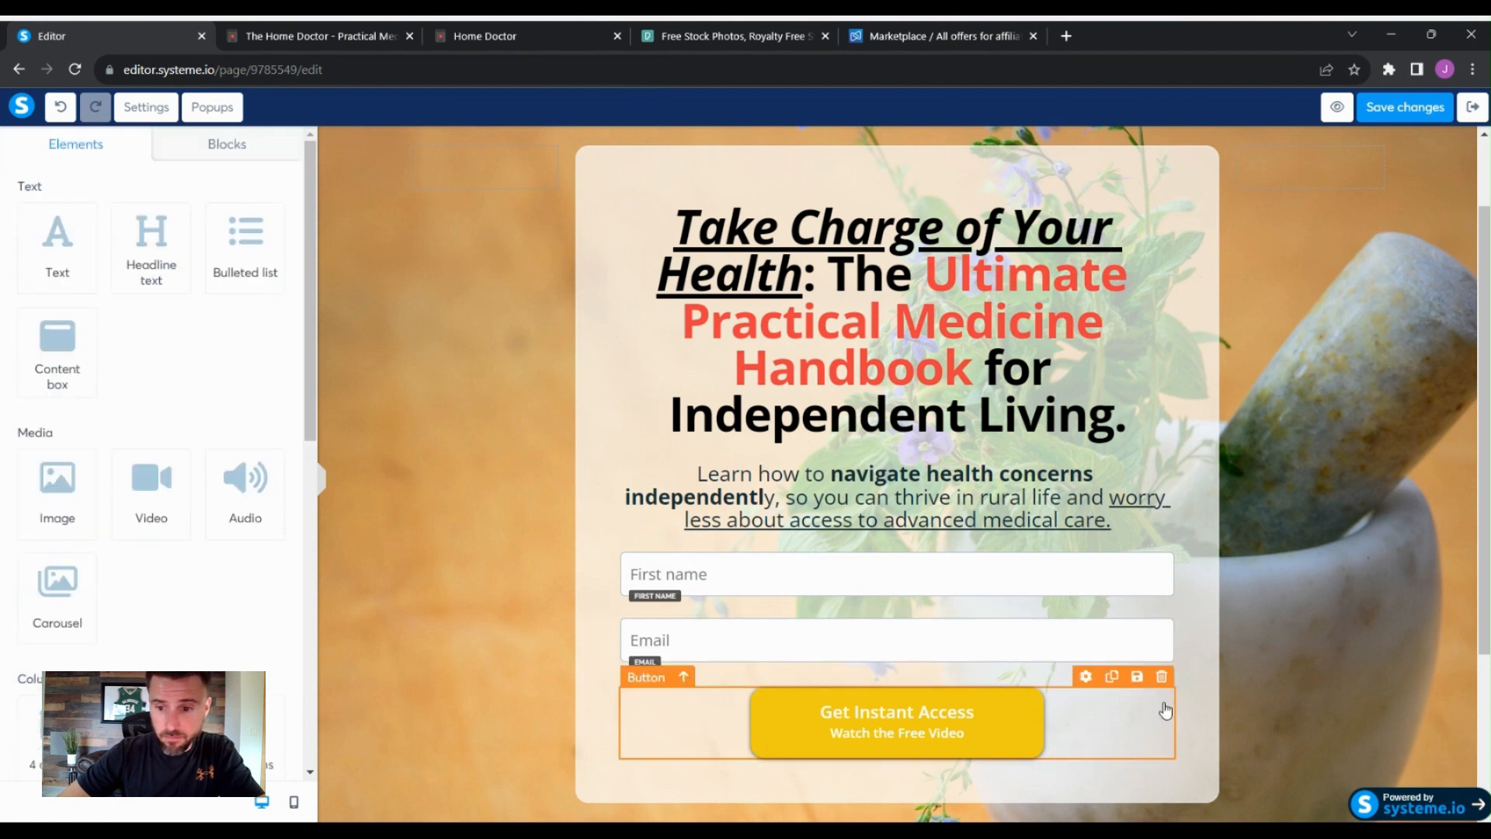
- Set the email field's top margin to 20 and its left and right margins to 70
{"action": "left_click", "coordinate": [1086, 635]}
{"action": "scroll", "coordinate": [273, 614], "scroll_direction": "down", "scroll_amount": 7}
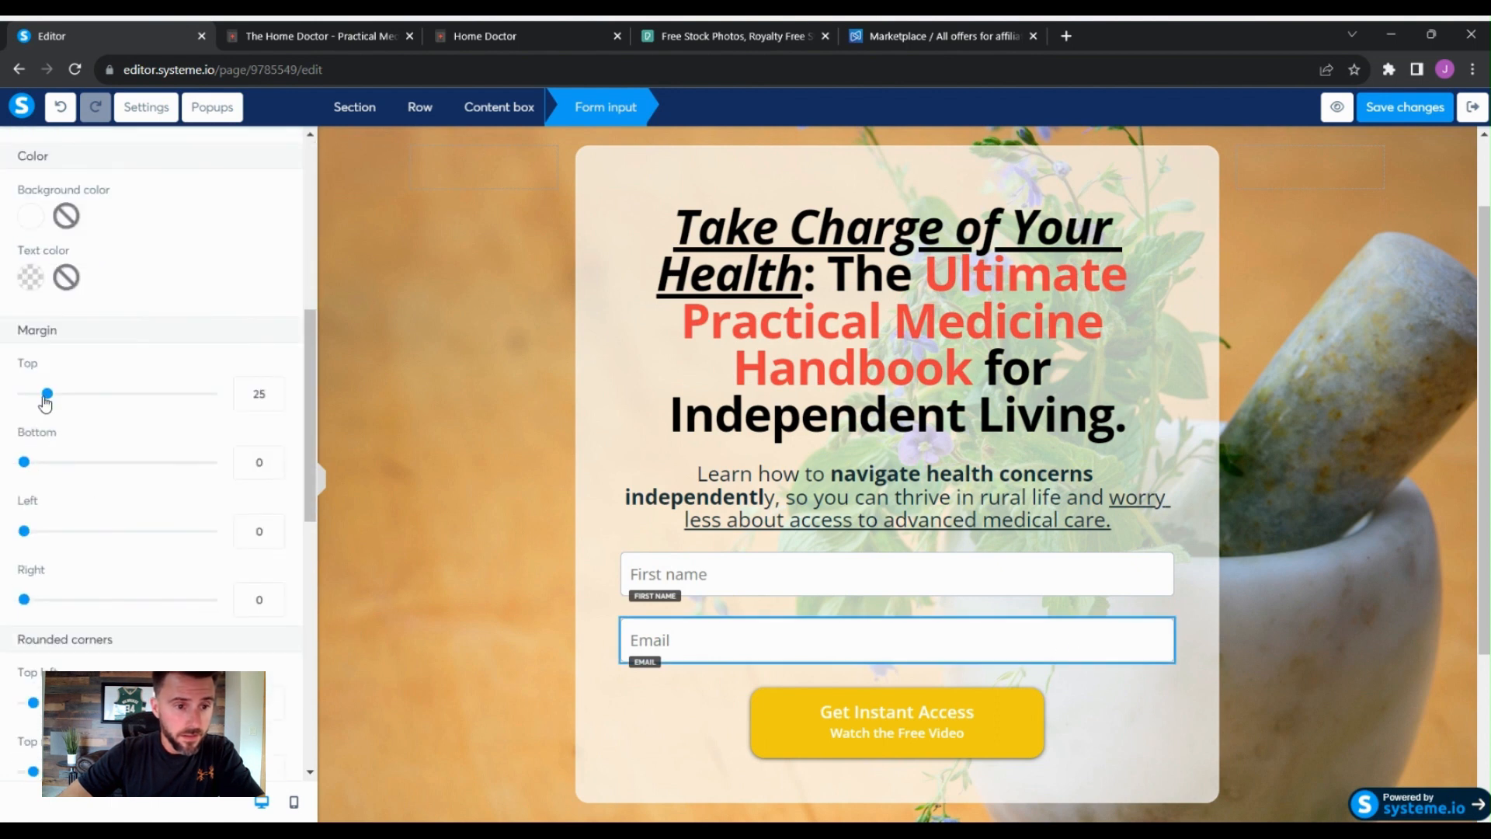
{"action": "mouse_move", "coordinate": [45, 393]}
{"action": "left_mouse_down"}
{"action": "mouse_move", "coordinate": [86, 420]}
{"action": "mouse_move", "coordinate": [45, 389]}
{"action": "left_mouse_up"}
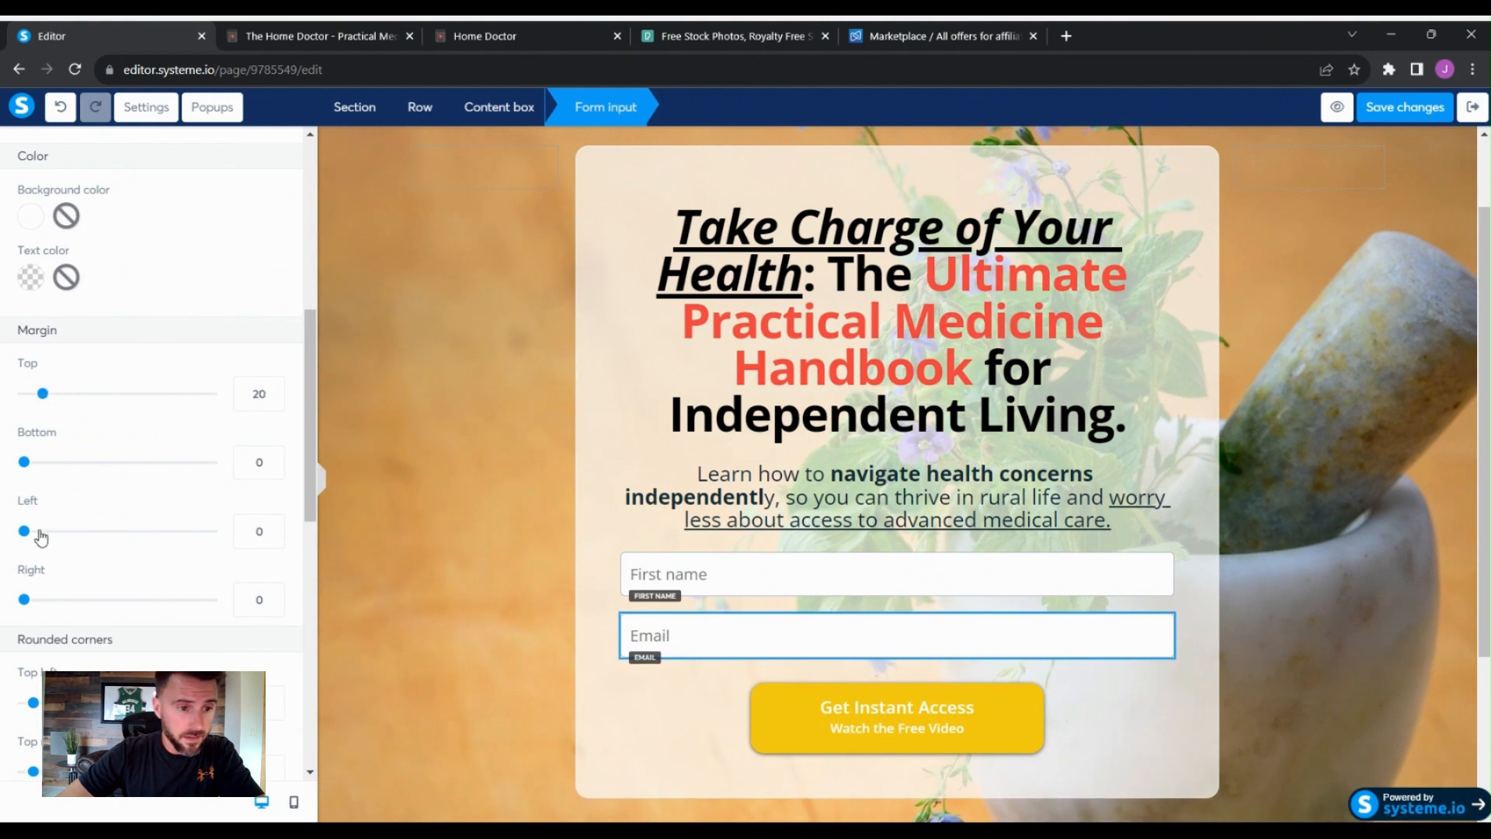
{"action": "left_click_drag", "start_coordinate": [24, 531], "coordinate": [92, 551]}
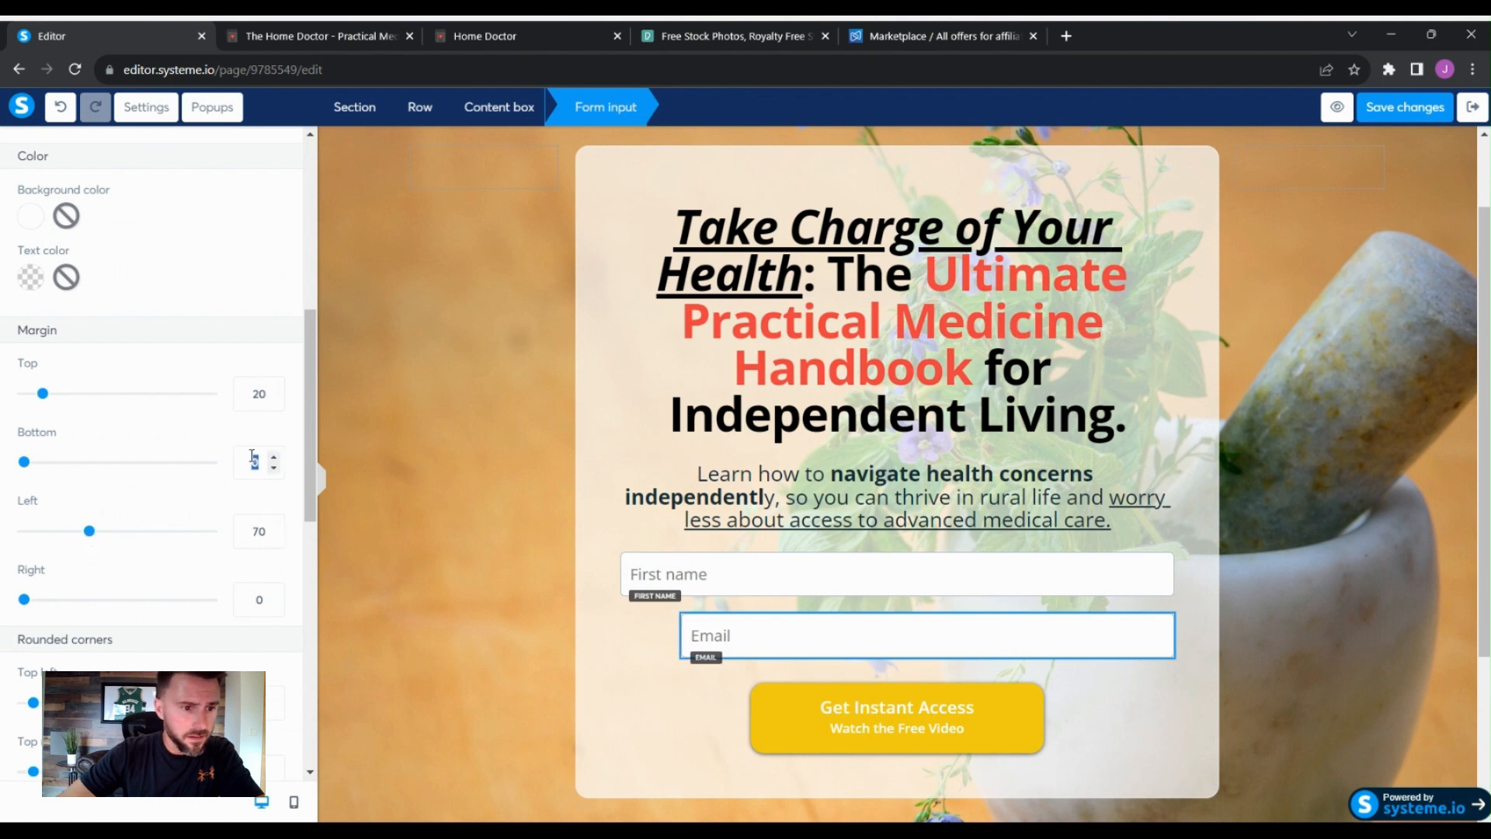
{"action": "scroll", "coordinate": [241, 534], "scroll_direction": "down", "scroll_amount": 2}
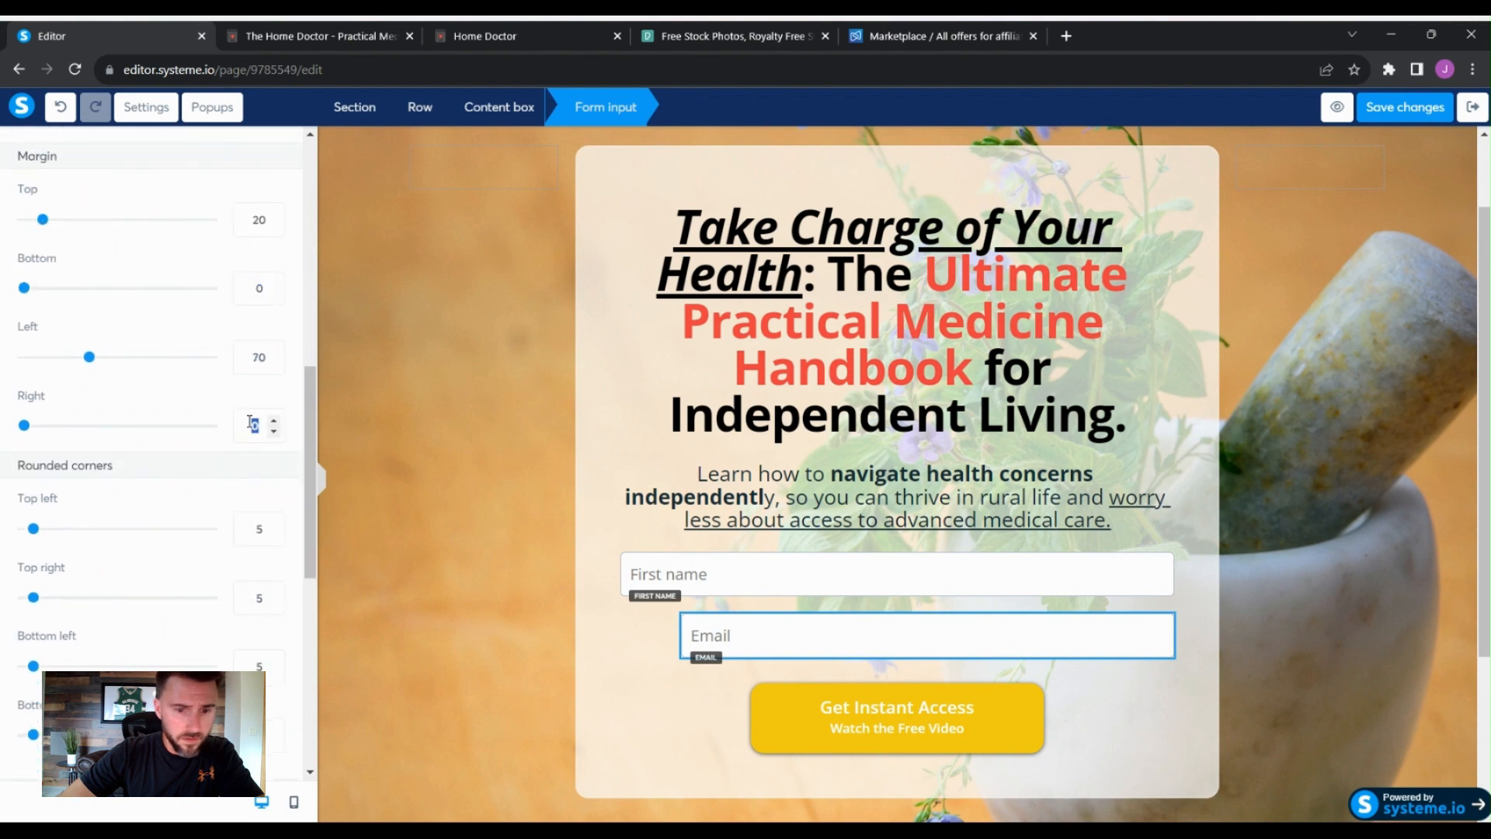
{"action": "type", "text": "70"}
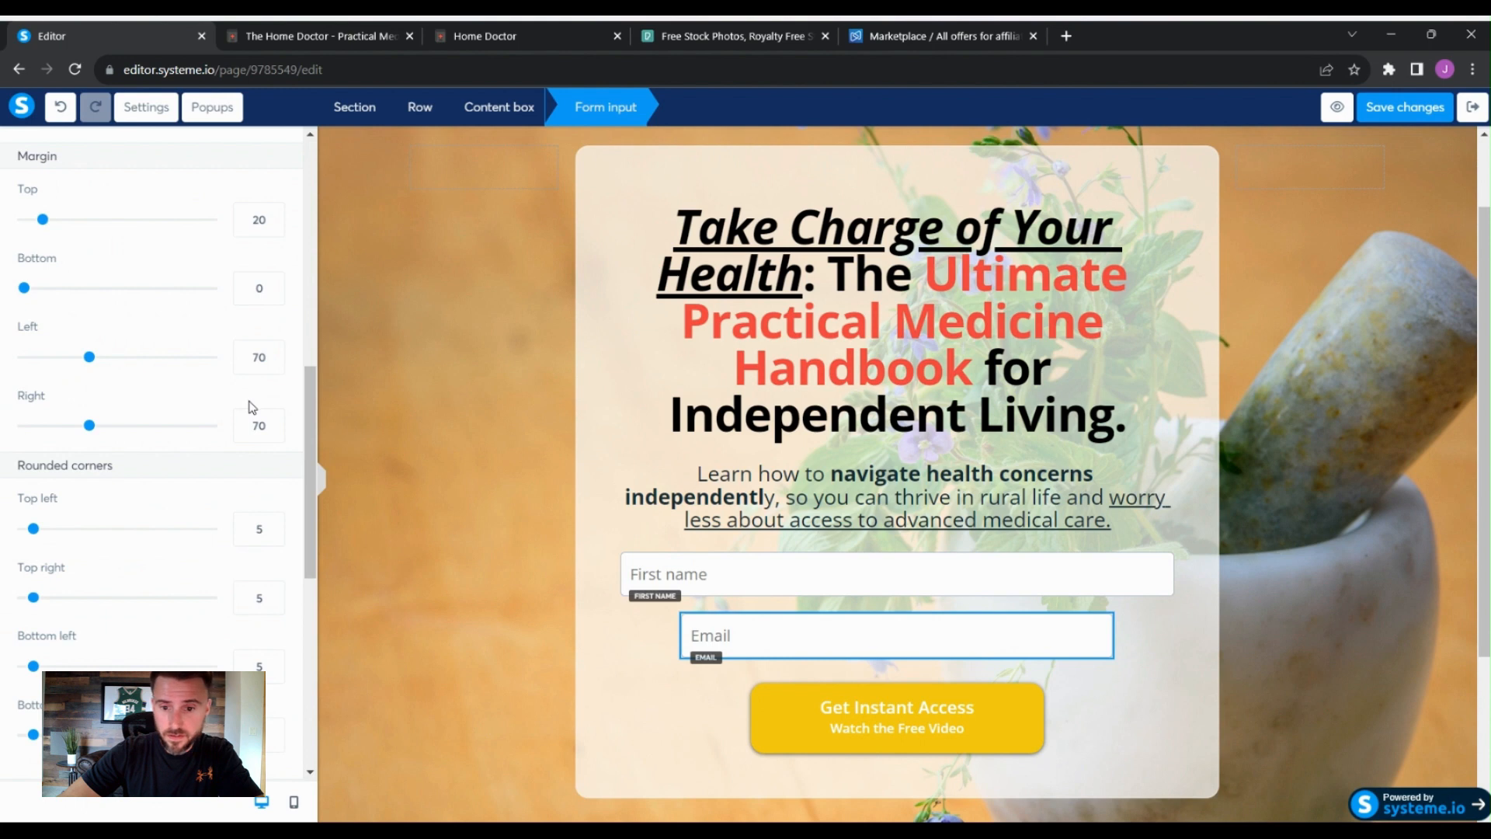
- Set the first name field's left and right margins to 70
{"action": "left_click", "coordinate": [773, 579]}
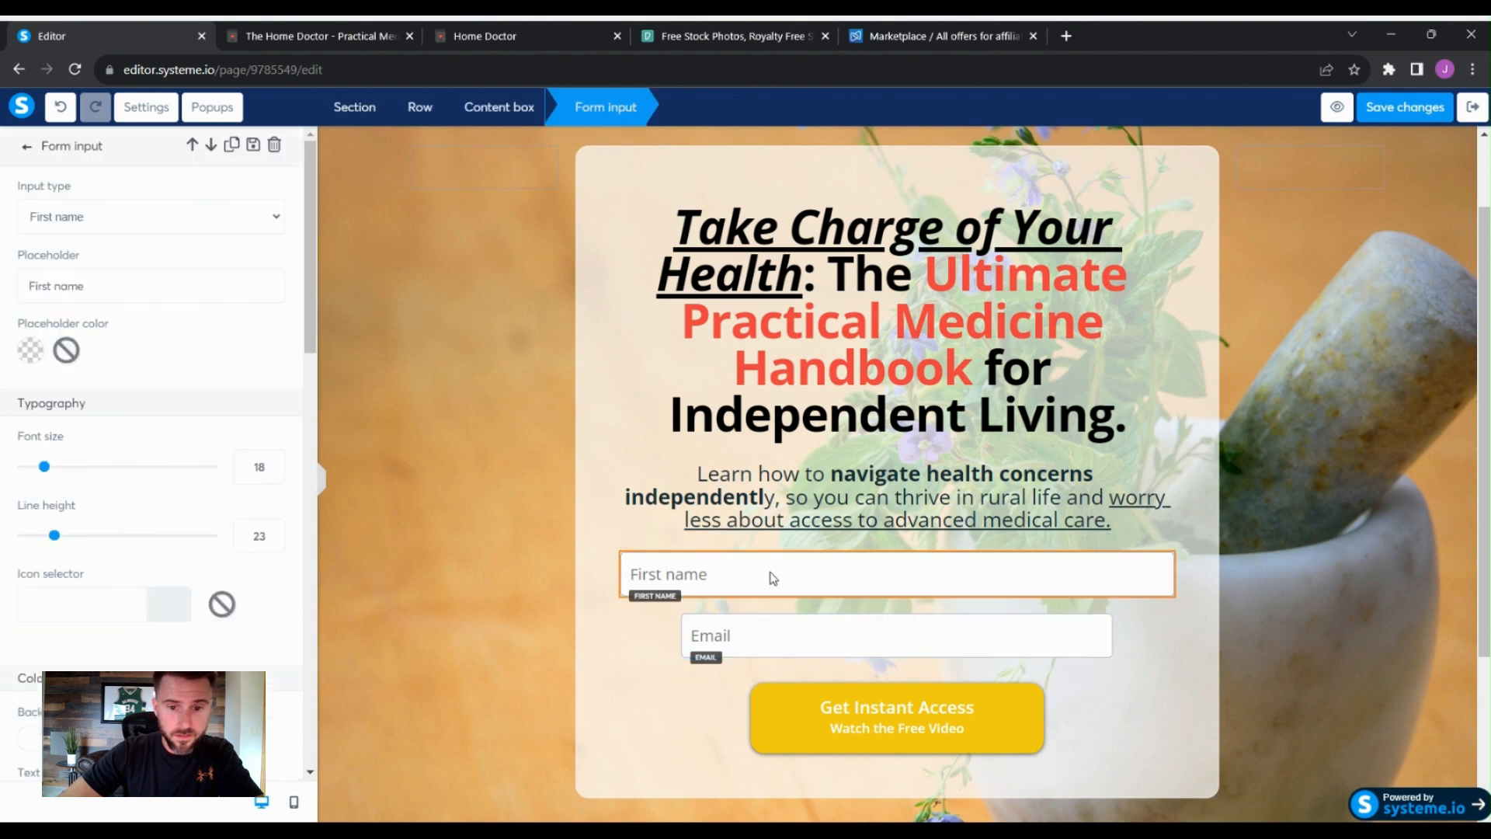
{"action": "scroll", "coordinate": [255, 509], "scroll_direction": "down", "scroll_amount": 8}
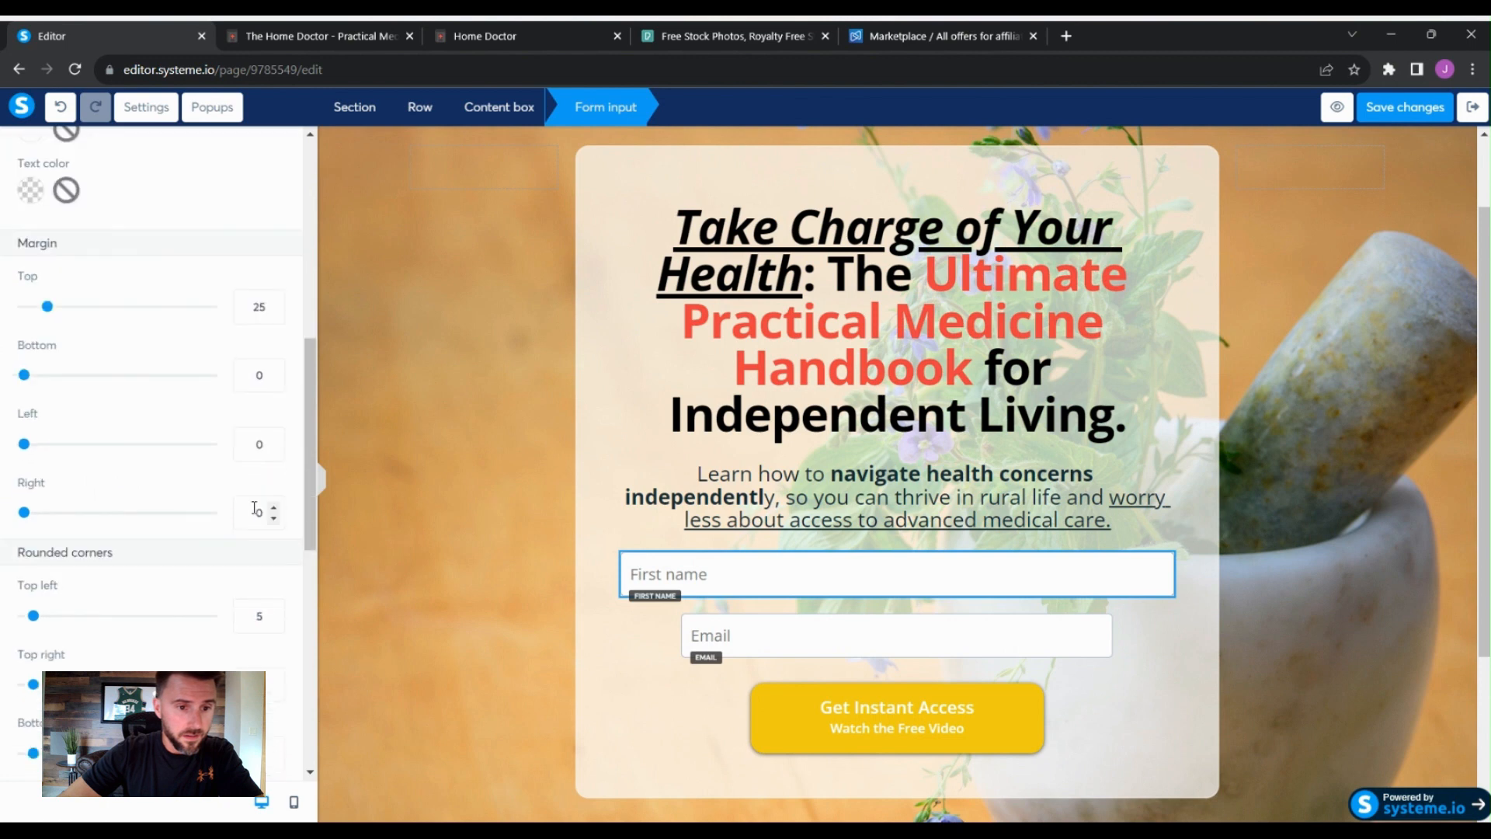
{"action": "double_click", "coordinate": [255, 442]}
{"action": "type", "text": "70"}
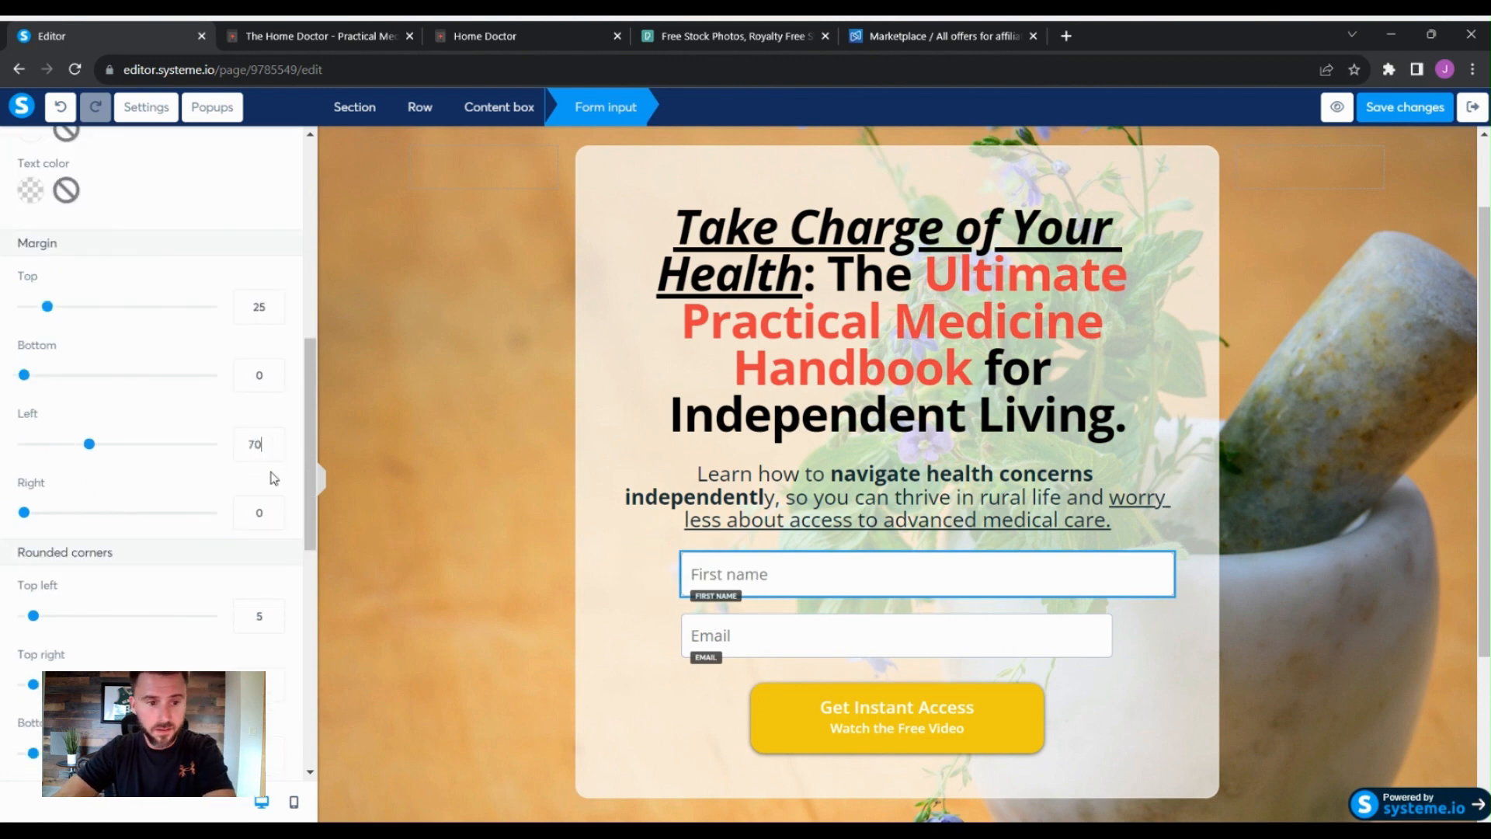
{"action": "left_click", "coordinate": [267, 517]}
{"action": "type", "text": "70"}
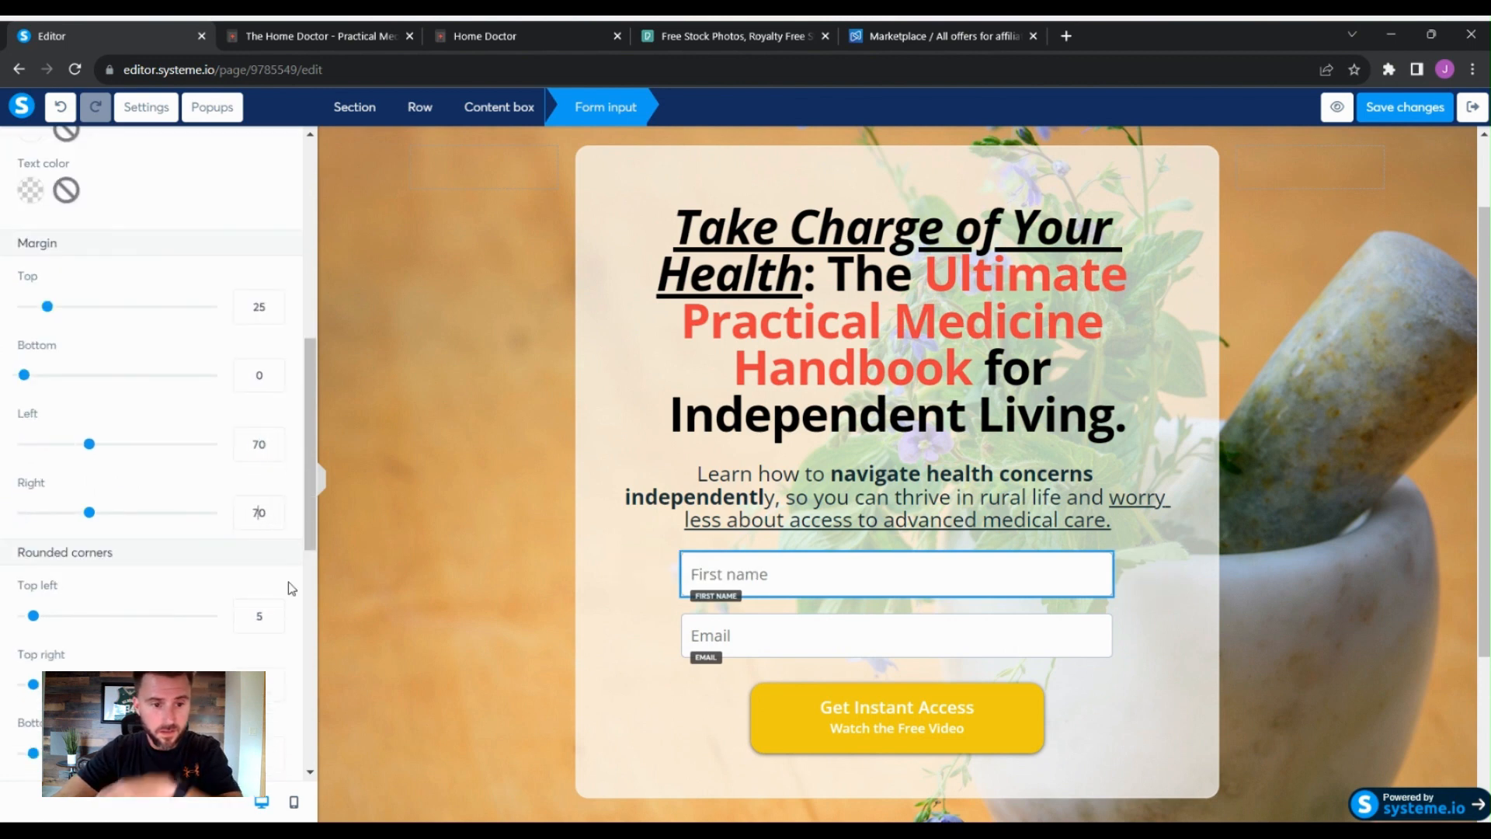
- Examine the subheadline text's typography and spacing settings
{"action": "left_click", "coordinate": [636, 567]}
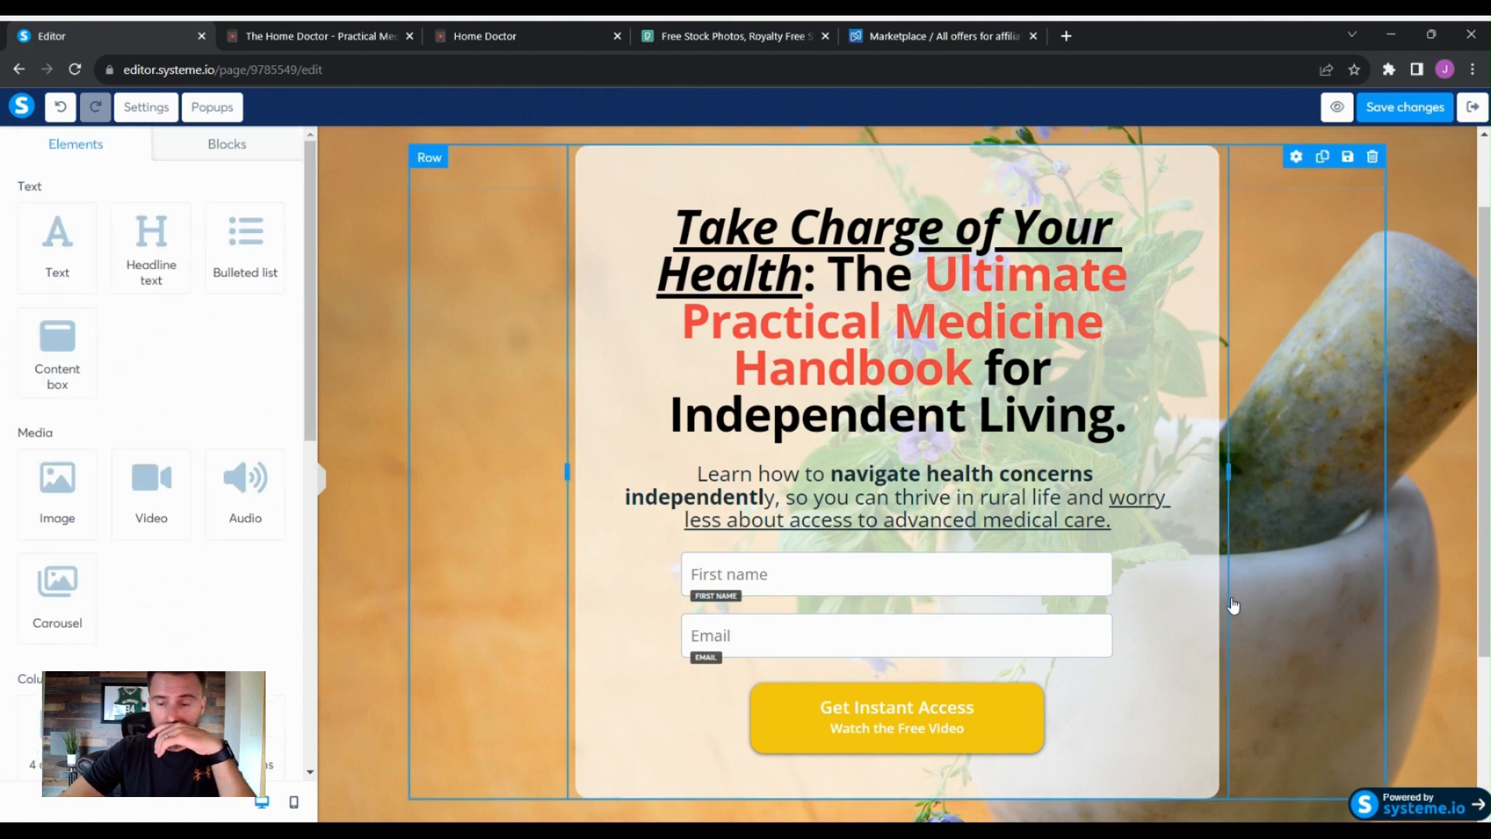
{"action": "scroll", "coordinate": [1233, 607], "scroll_direction": "down", "scroll_amount": 1}
{"action": "left_click", "coordinate": [878, 432]}
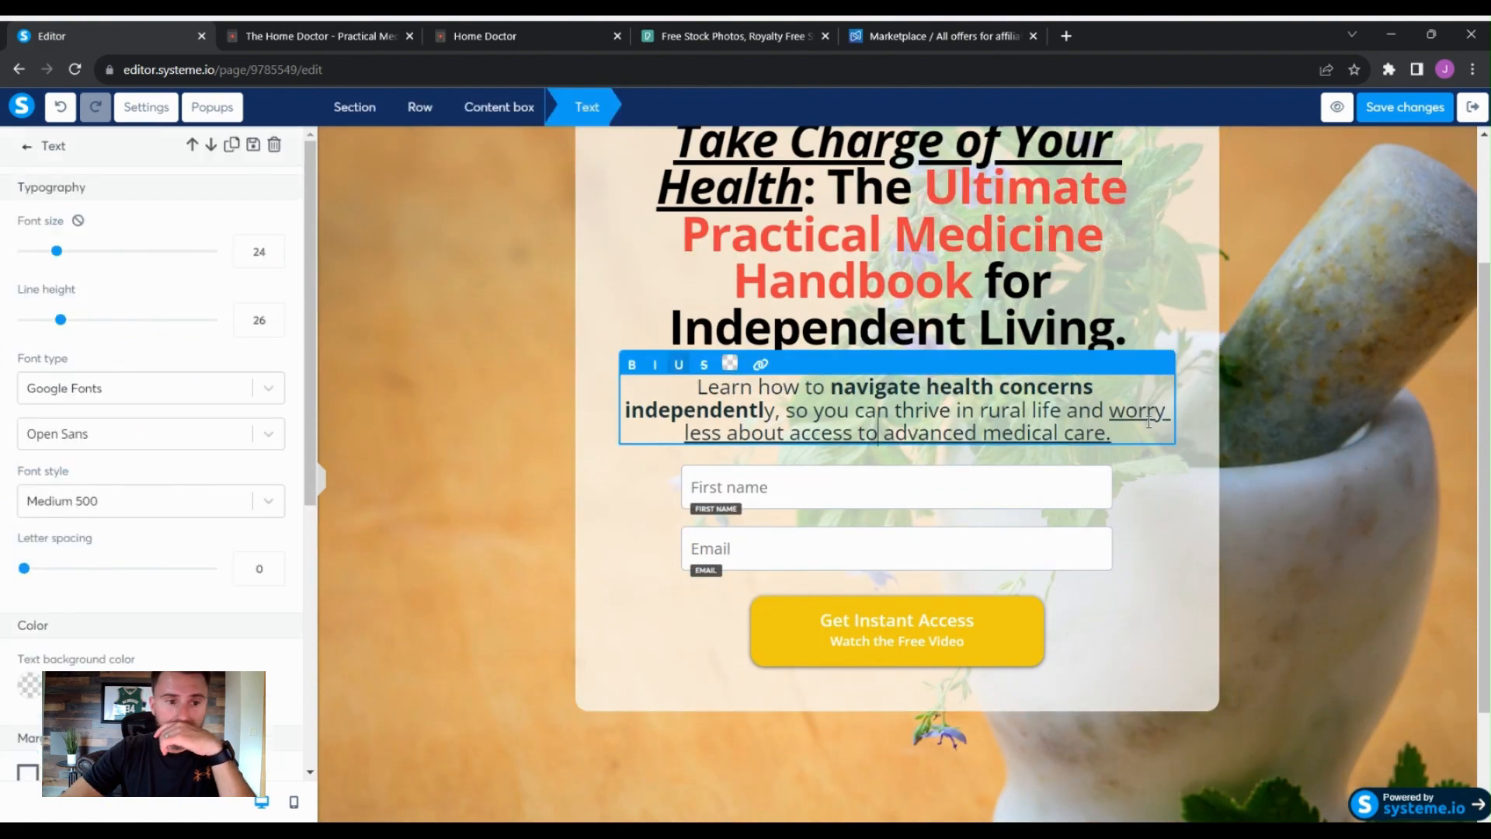
{"action": "scroll", "coordinate": [251, 552], "scroll_direction": "down", "scroll_amount": 3}
{"action": "scroll", "coordinate": [256, 556], "scroll_direction": "down", "scroll_amount": 3}
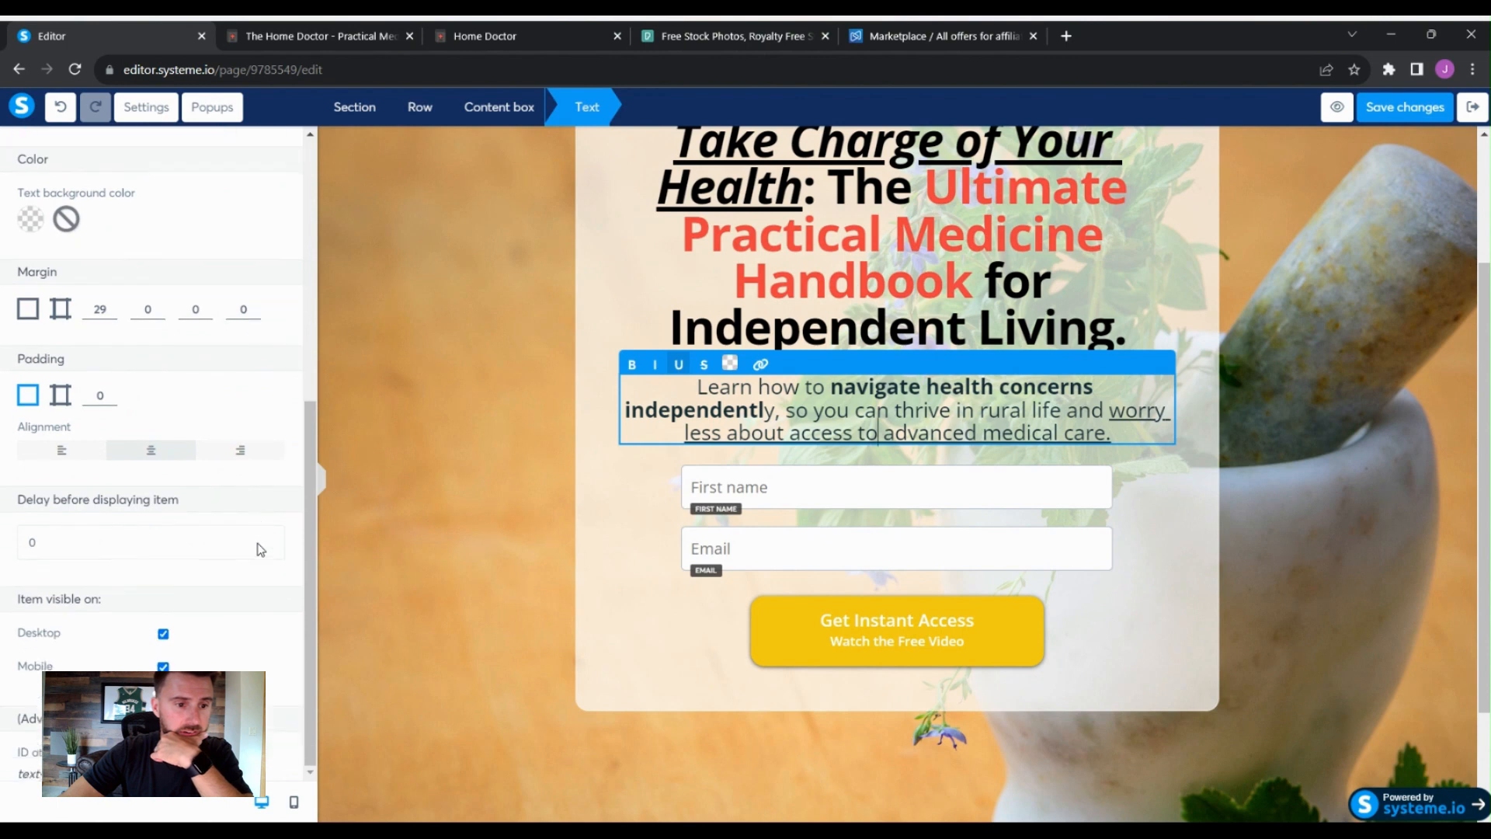
{"action": "scroll", "coordinate": [292, 559], "scroll_direction": "up", "scroll_amount": 2}
{"action": "scroll", "coordinate": [295, 565], "scroll_direction": "up", "scroll_amount": 5}
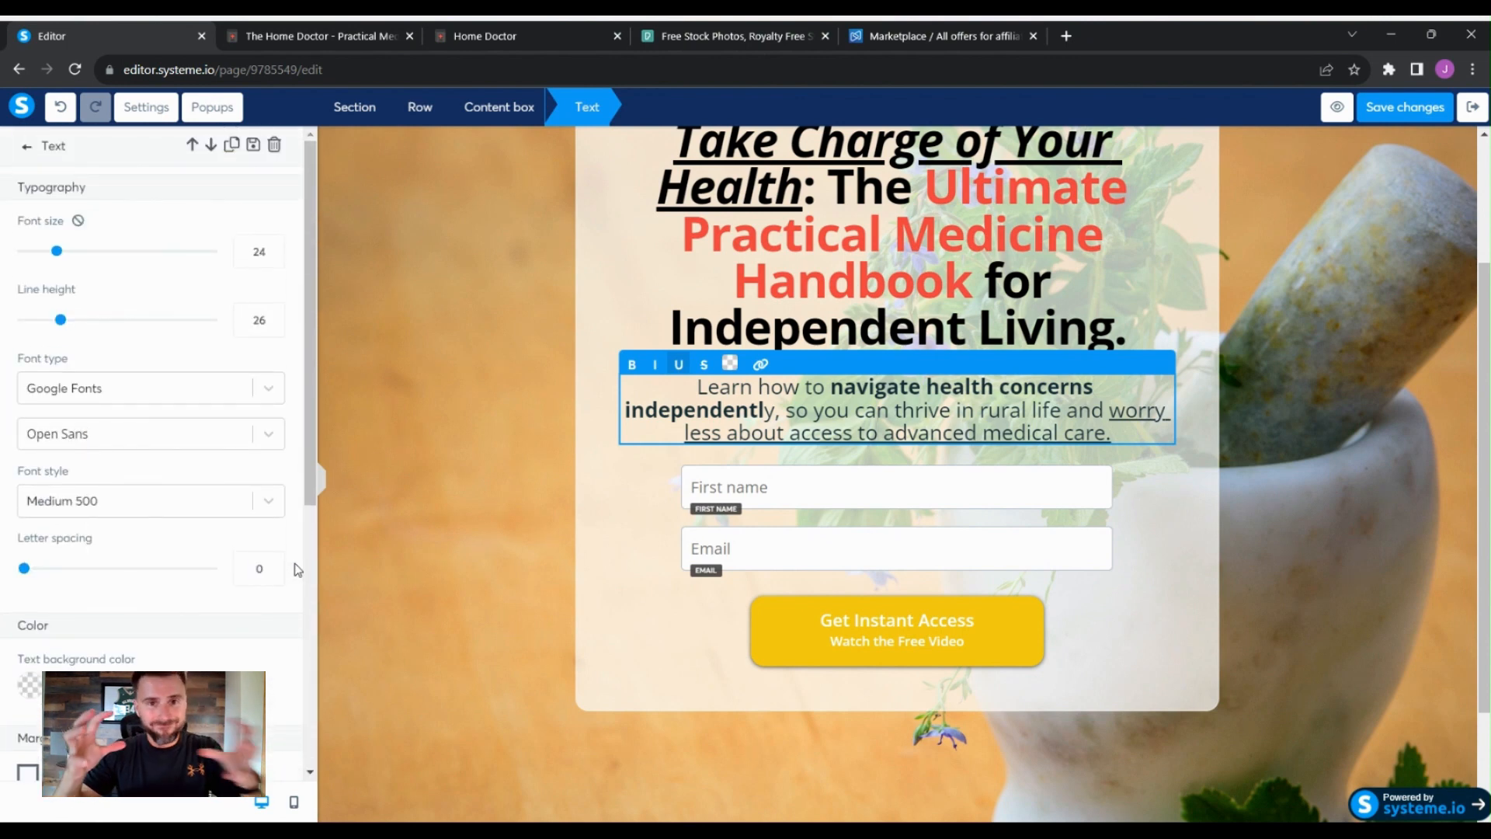
{"action": "left_click", "coordinate": [1192, 649]}
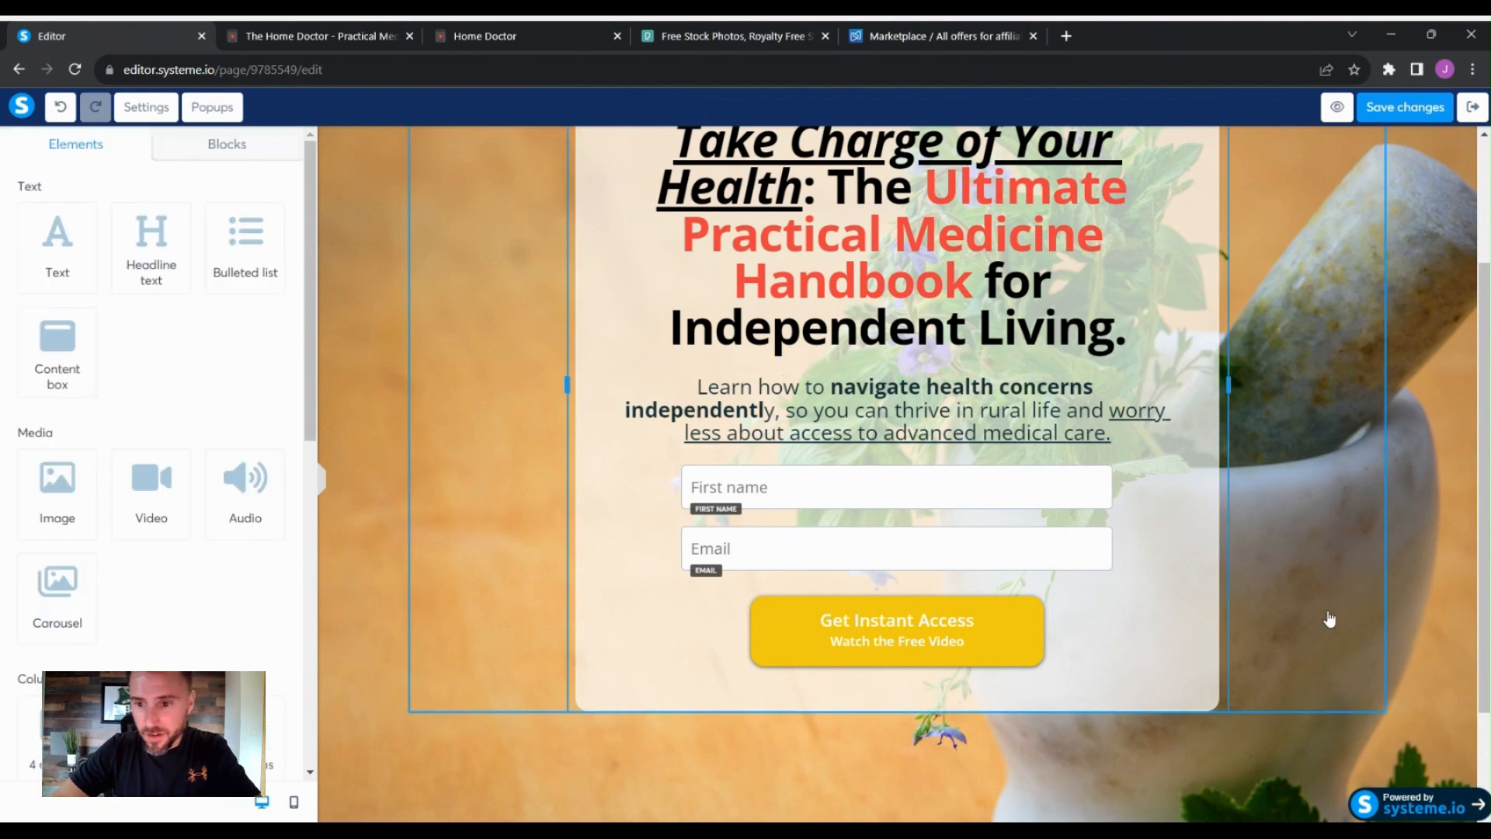
- Save the page changes
{"action": "left_click", "coordinate": [1427, 629]}
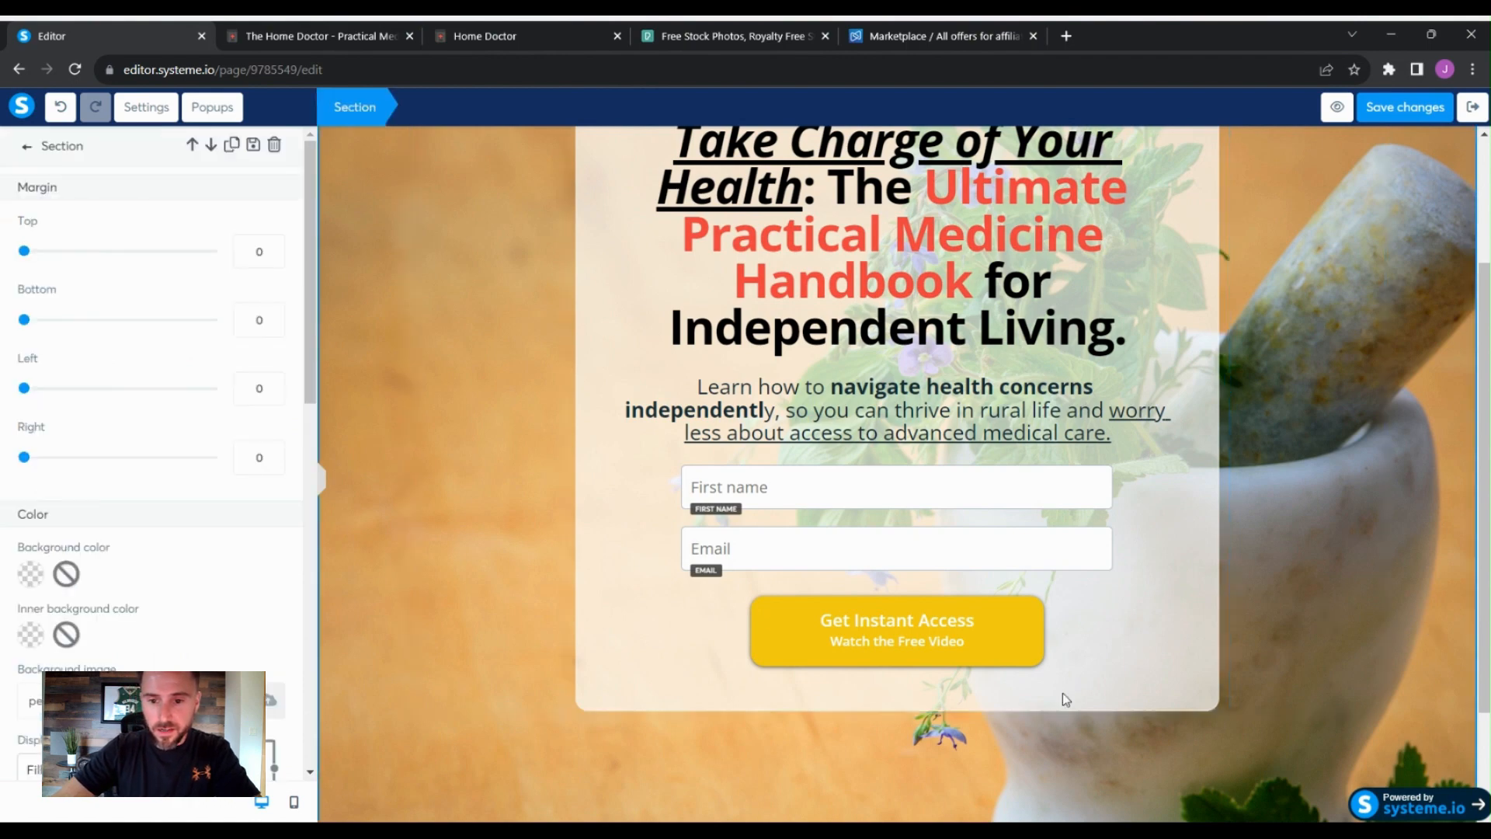
{"action": "left_click", "coordinate": [1191, 547]}
{"action": "scroll", "coordinate": [1190, 556], "scroll_direction": "up", "scroll_amount": 2}
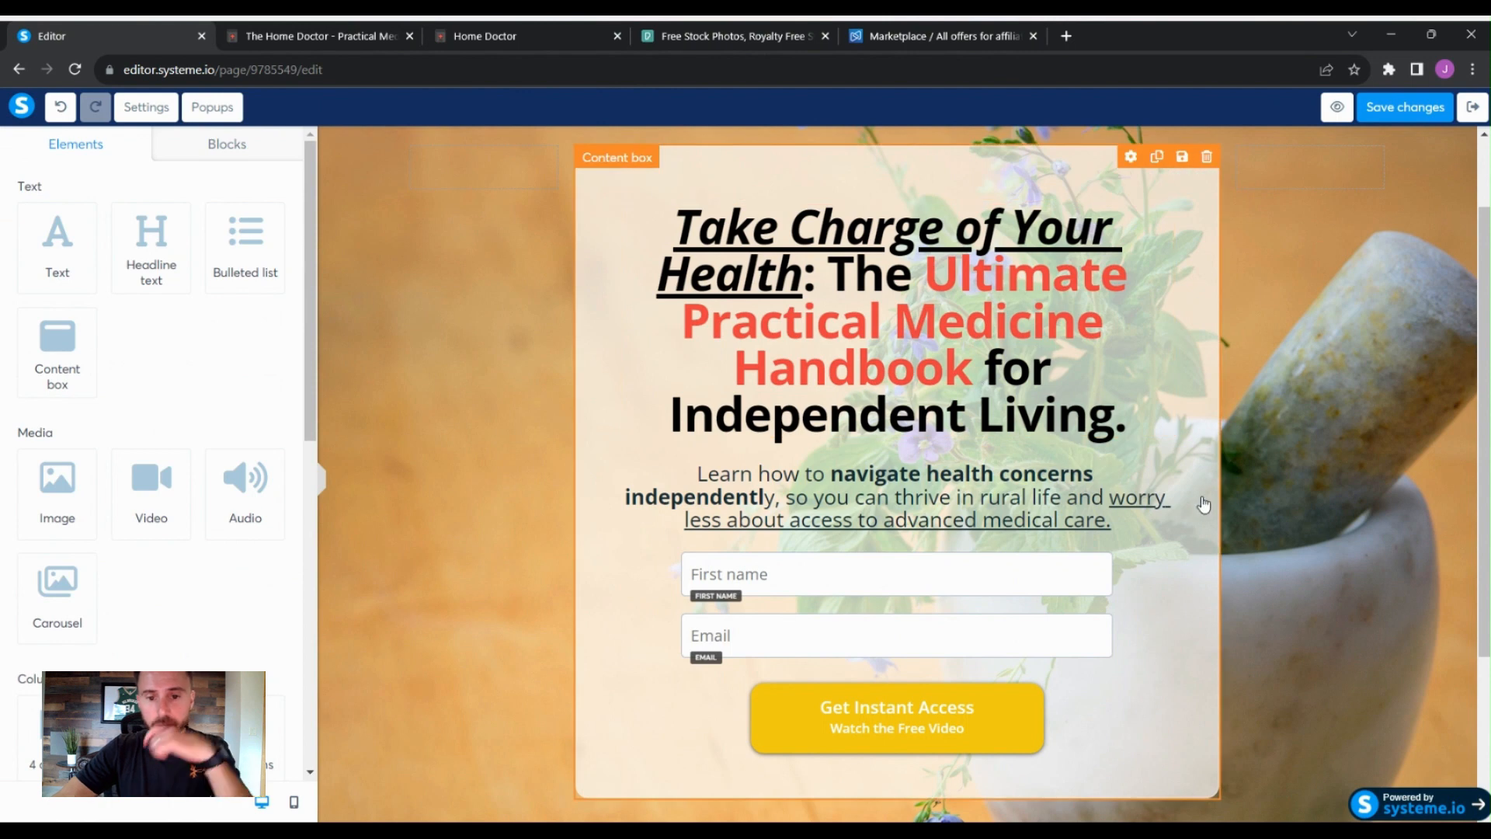
{"action": "left_click", "coordinate": [1418, 107]}
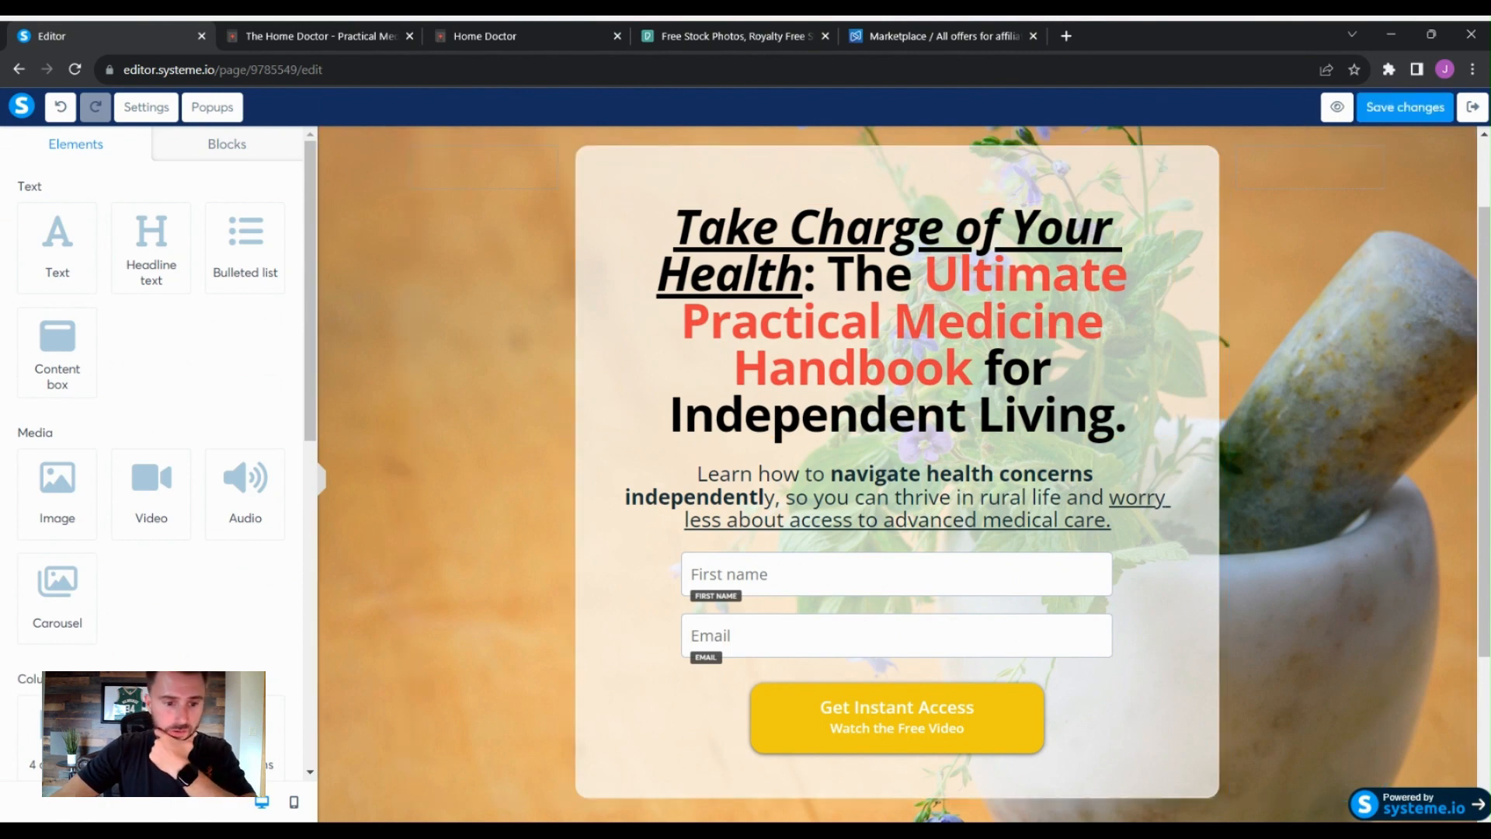
- Switch to mobile view and review the squeeze page layout
{"action": "left_click", "coordinate": [291, 804]}
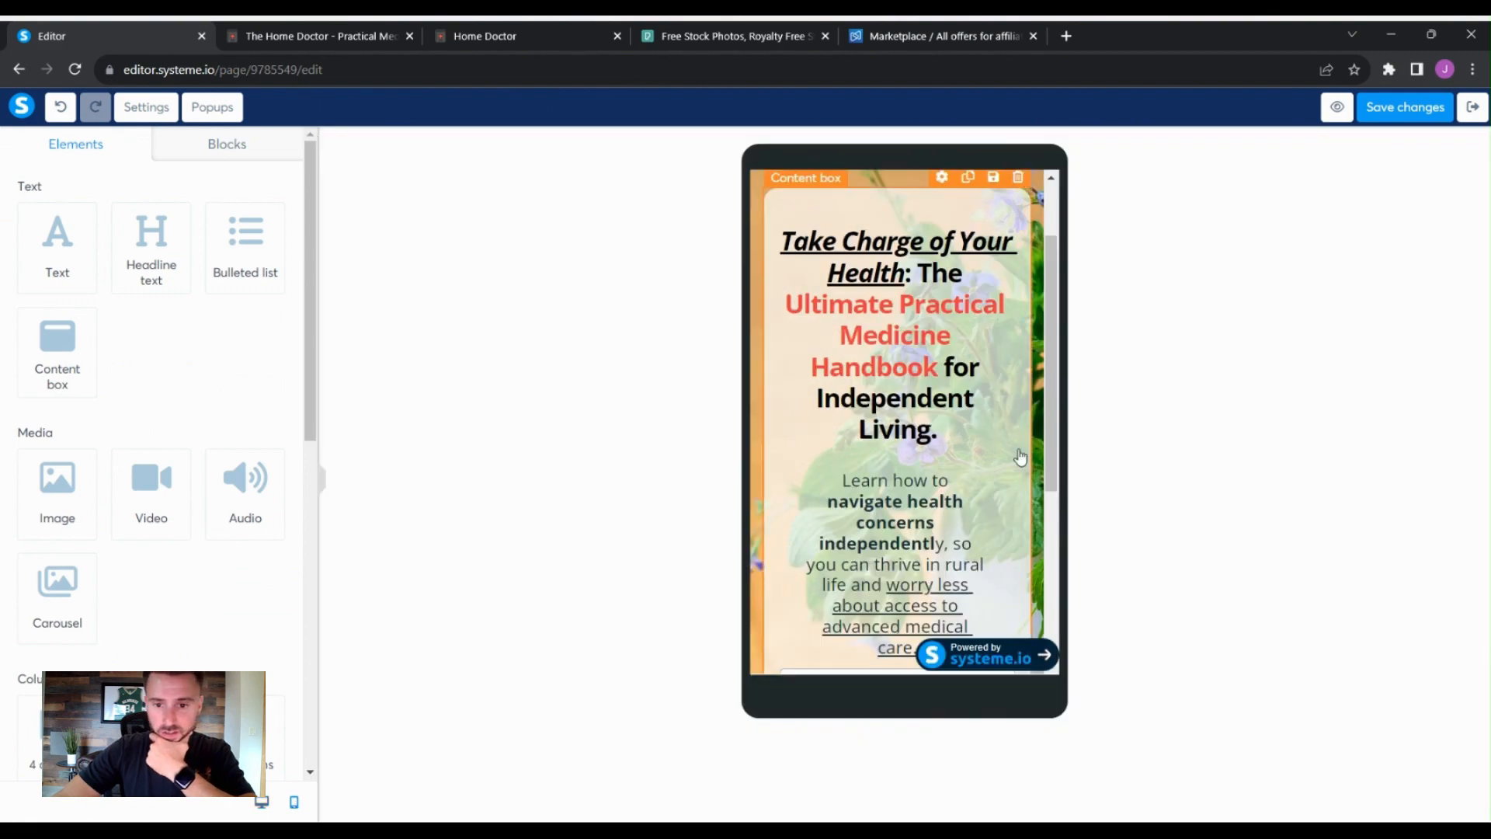
{"action": "scroll", "coordinate": [1023, 453], "scroll_direction": "down", "scroll_amount": 1}
{"action": "scroll", "coordinate": [1023, 453], "scroll_direction": "down", "scroll_amount": 1}
{"action": "scroll", "coordinate": [1023, 453], "scroll_direction": "down", "scroll_amount": 1}
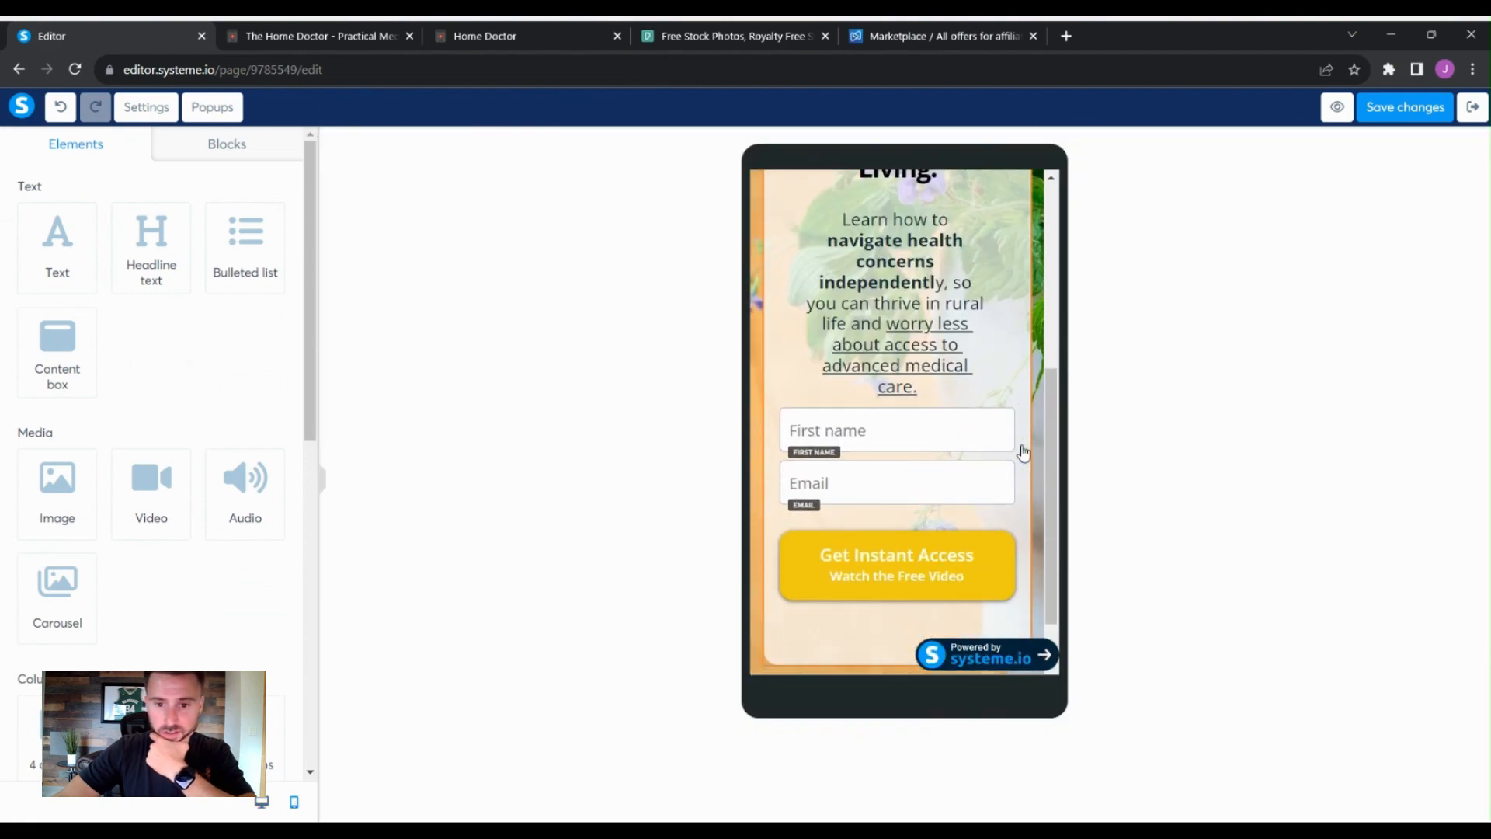
{"action": "scroll", "coordinate": [1024, 452], "scroll_direction": "up", "scroll_amount": 3}
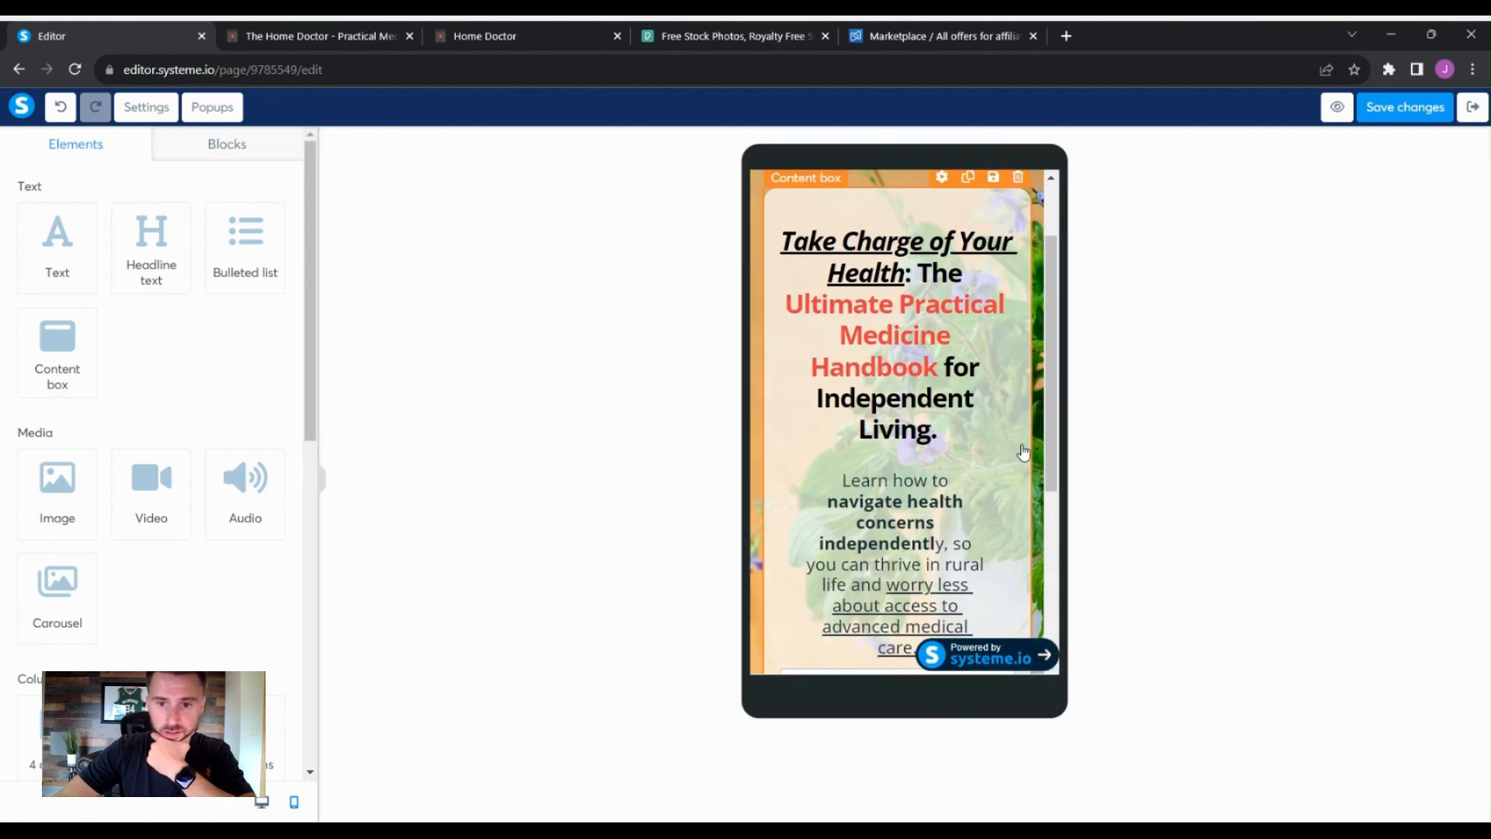
{"action": "scroll", "coordinate": [1024, 453], "scroll_direction": "down", "scroll_amount": 1}
{"action": "scroll", "coordinate": [1024, 453], "scroll_direction": "up", "scroll_amount": 1}
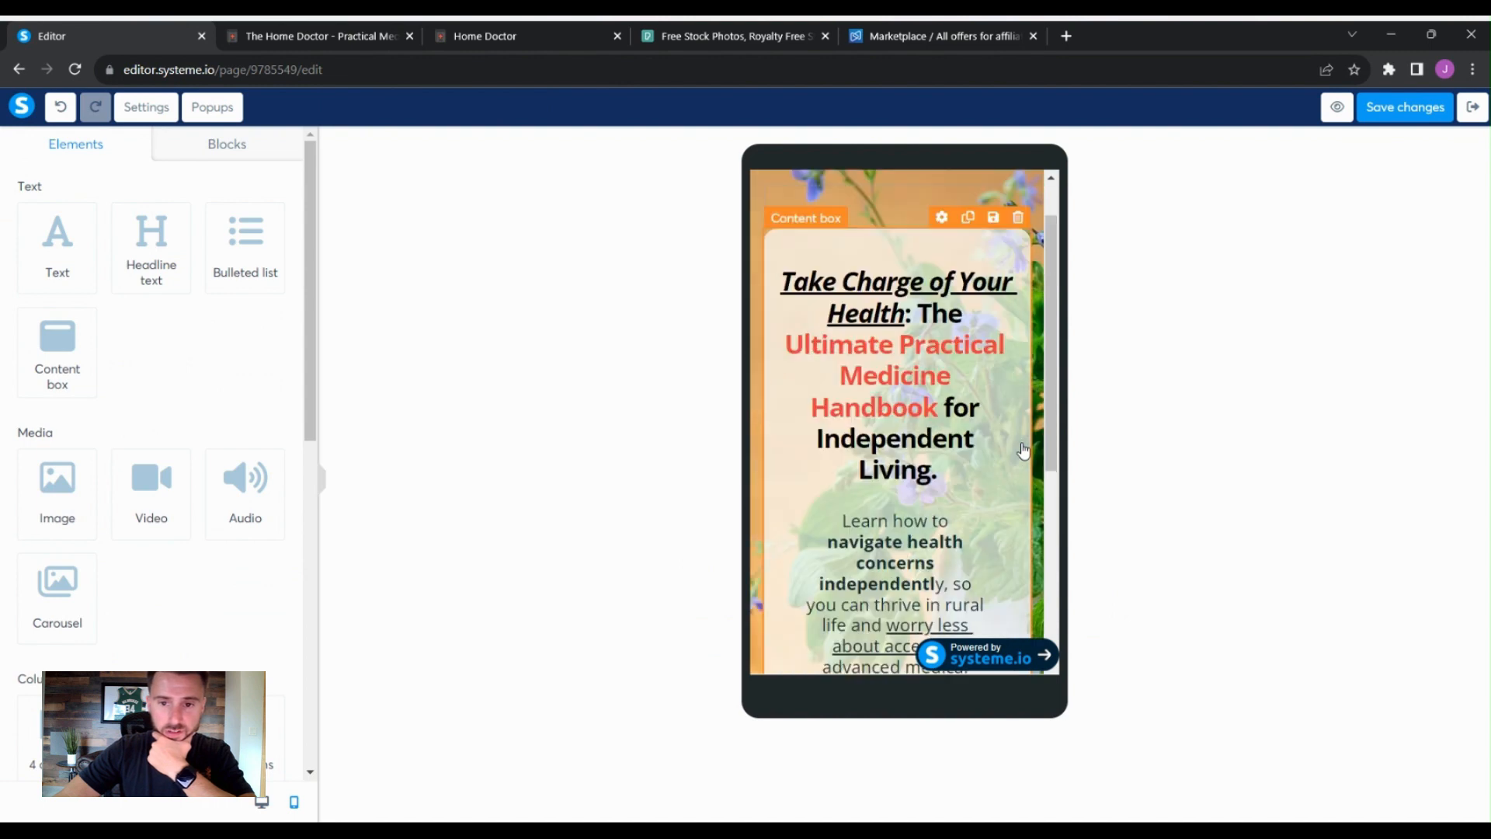
{"action": "scroll", "coordinate": [1024, 453], "scroll_direction": "down", "scroll_amount": 4}
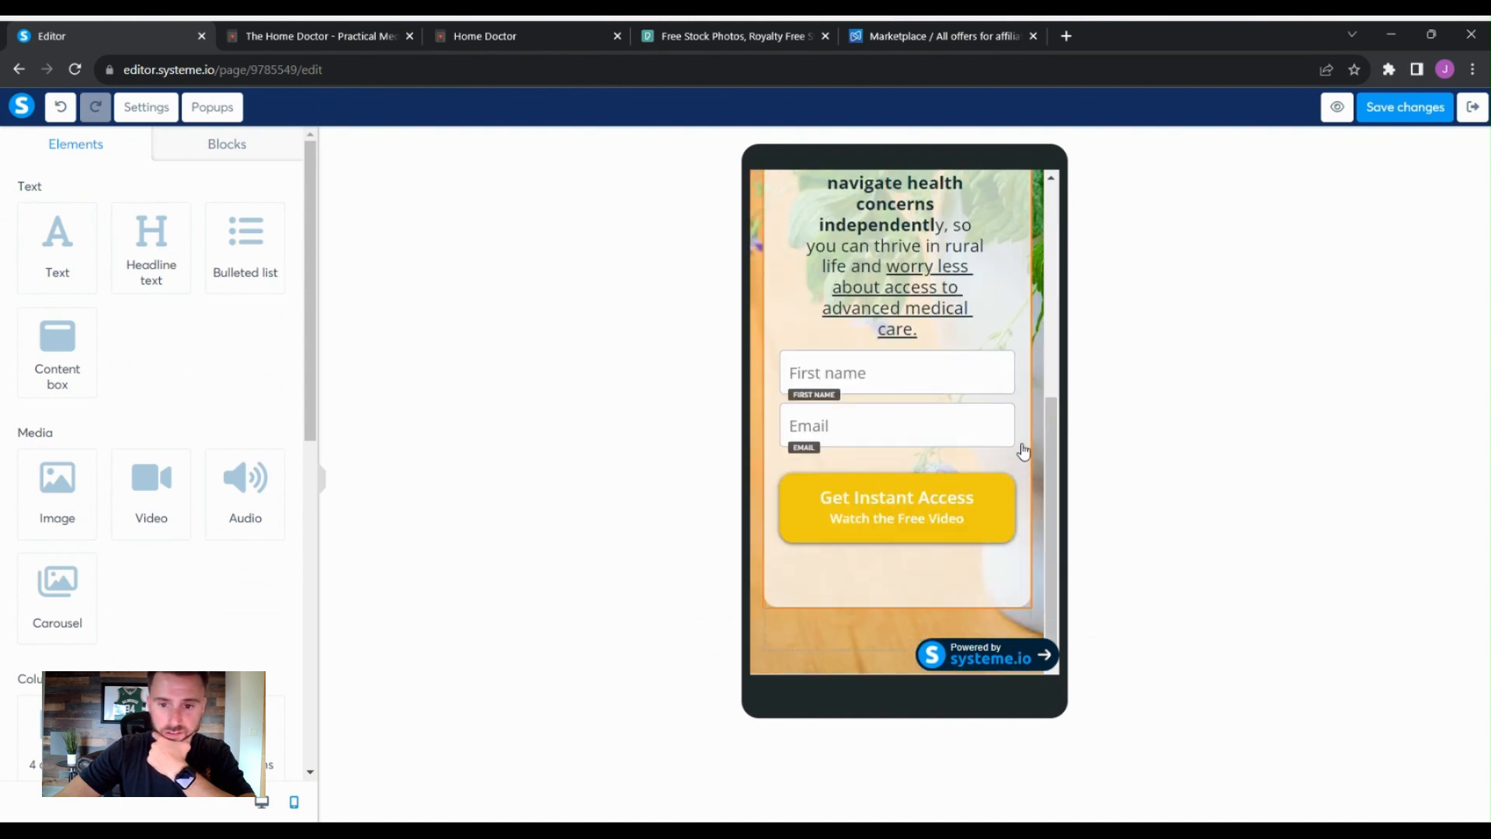
{"action": "scroll", "coordinate": [1018, 453], "scroll_direction": "up", "scroll_amount": 1}
{"action": "scroll", "coordinate": [1018, 452], "scroll_direction": "down", "scroll_amount": 1}
- Set the content box's bottom padding to 0 for mobile
{"action": "left_click", "coordinate": [969, 583]}
{"action": "scroll", "coordinate": [968, 582], "scroll_direction": "up", "scroll_amount": 1}
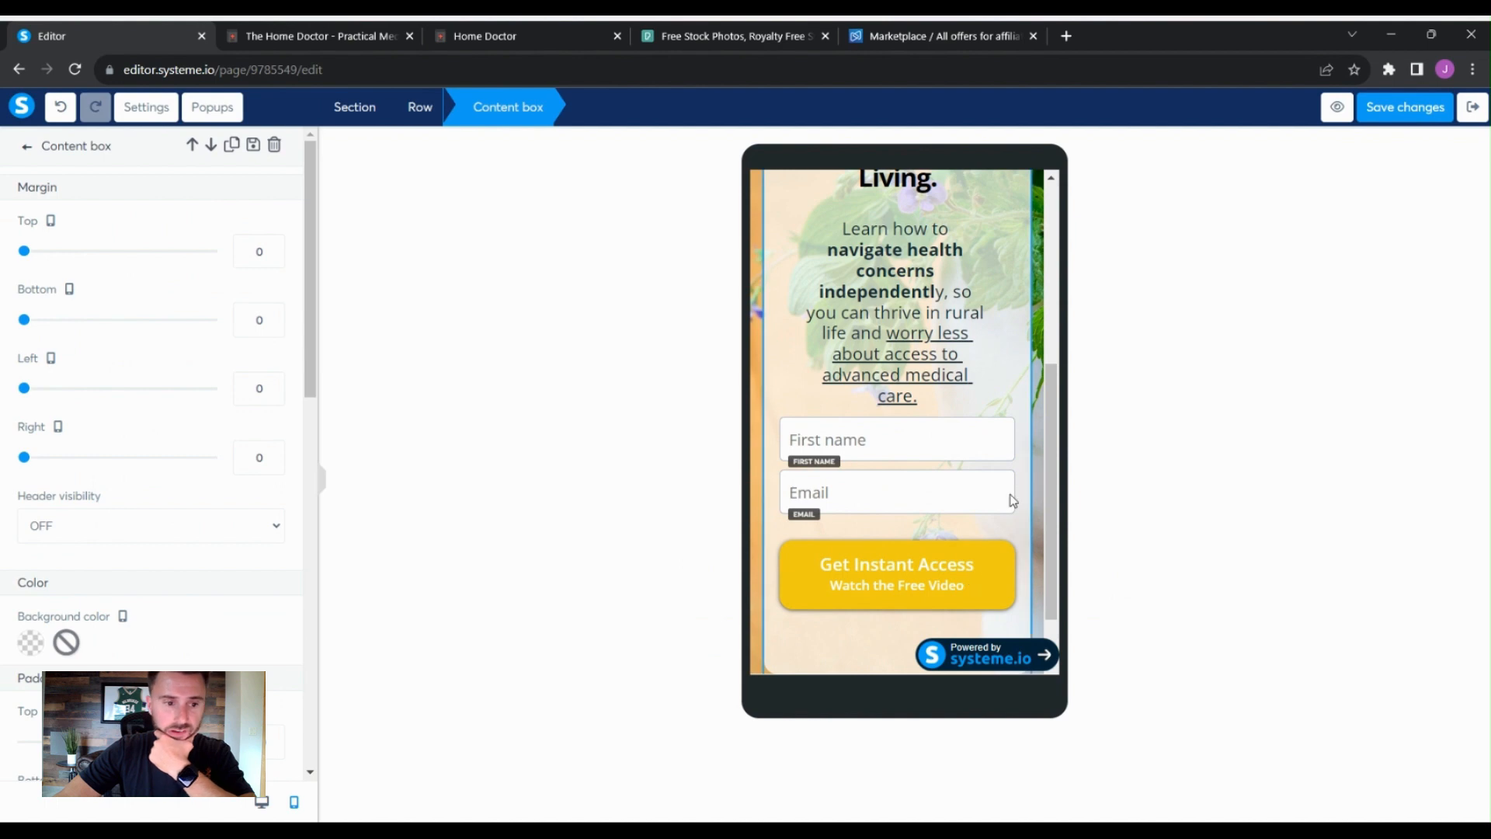
{"action": "scroll", "coordinate": [197, 616], "scroll_direction": "down", "scroll_amount": 7}
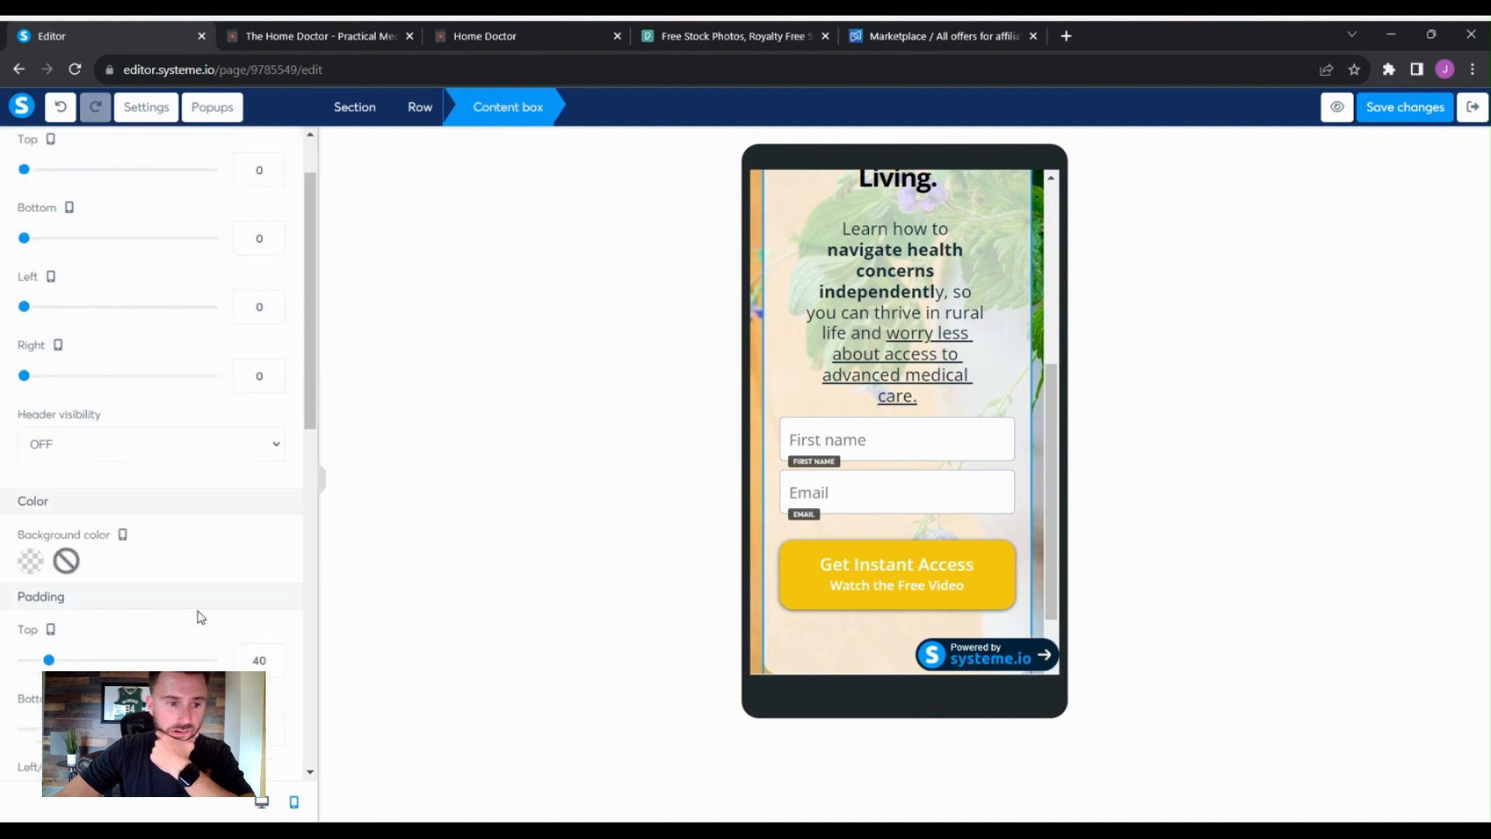
{"action": "scroll", "coordinate": [236, 598], "scroll_direction": "down", "scroll_amount": 5}
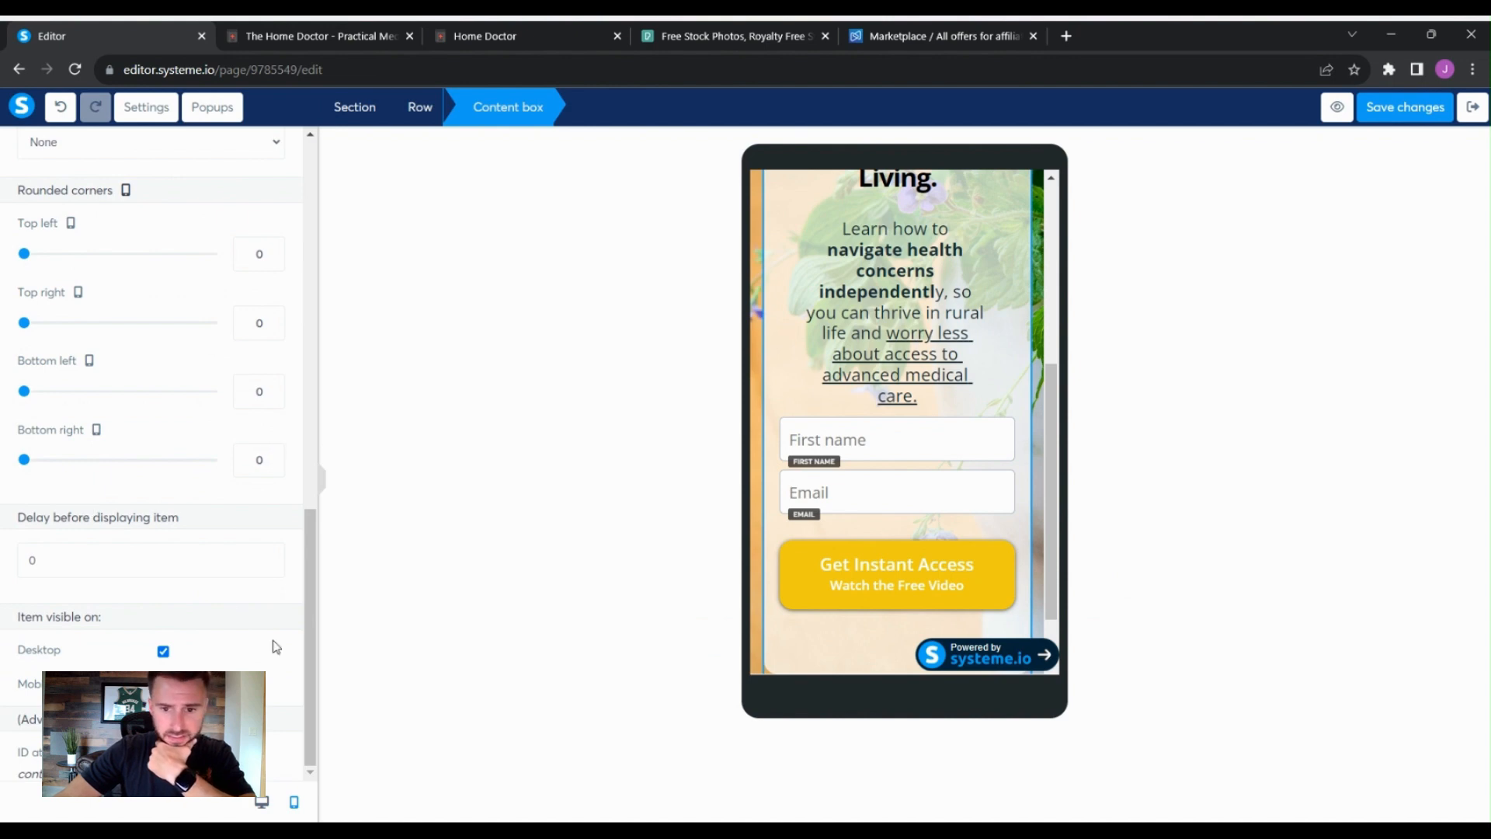
{"action": "scroll", "coordinate": [276, 647], "scroll_direction": "up", "scroll_amount": 2}
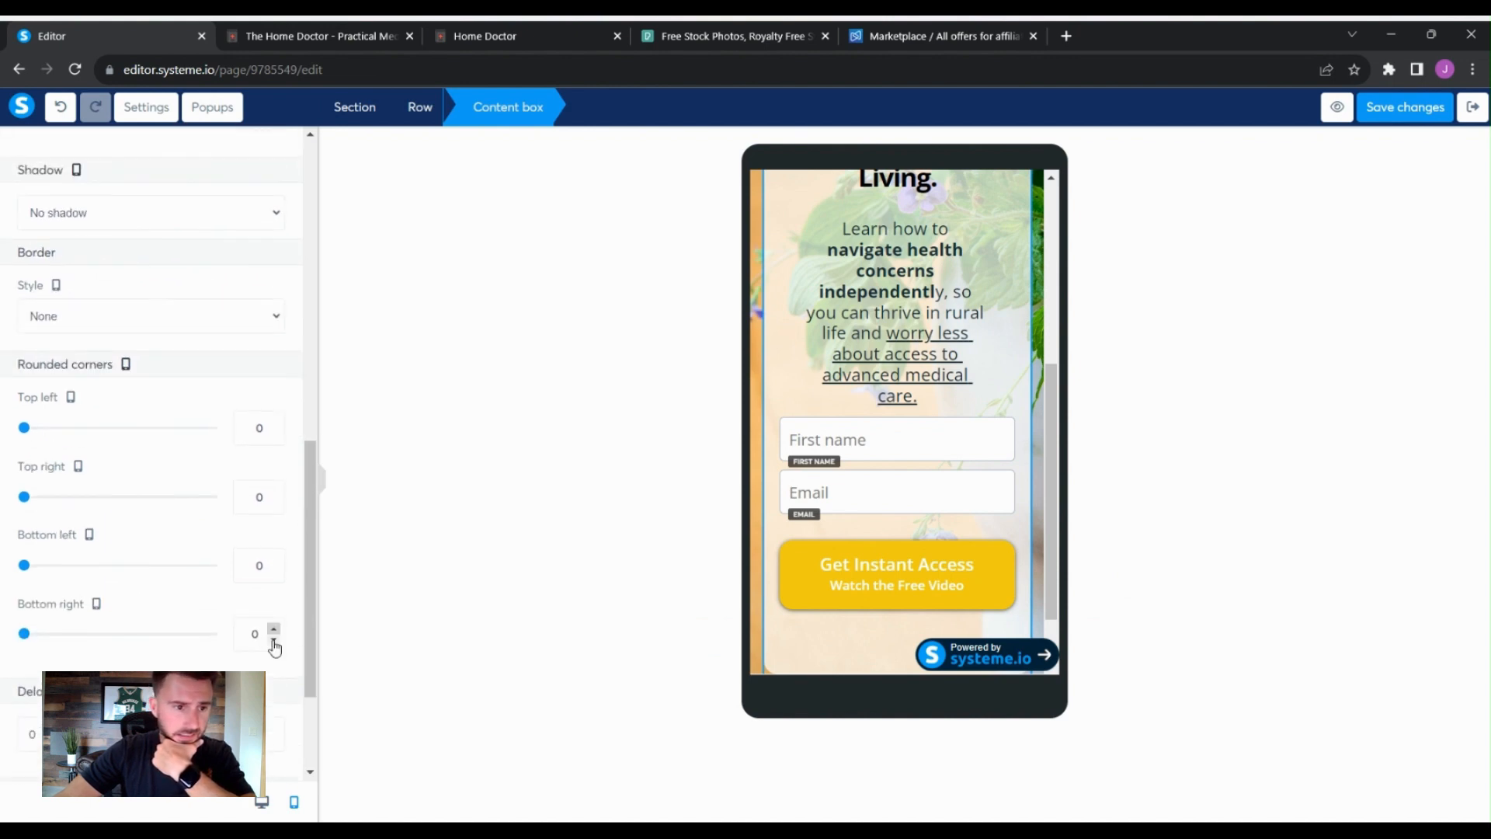
{"action": "scroll", "coordinate": [274, 647], "scroll_direction": "up", "scroll_amount": 1}
{"action": "scroll", "coordinate": [274, 646], "scroll_direction": "down", "scroll_amount": 3}
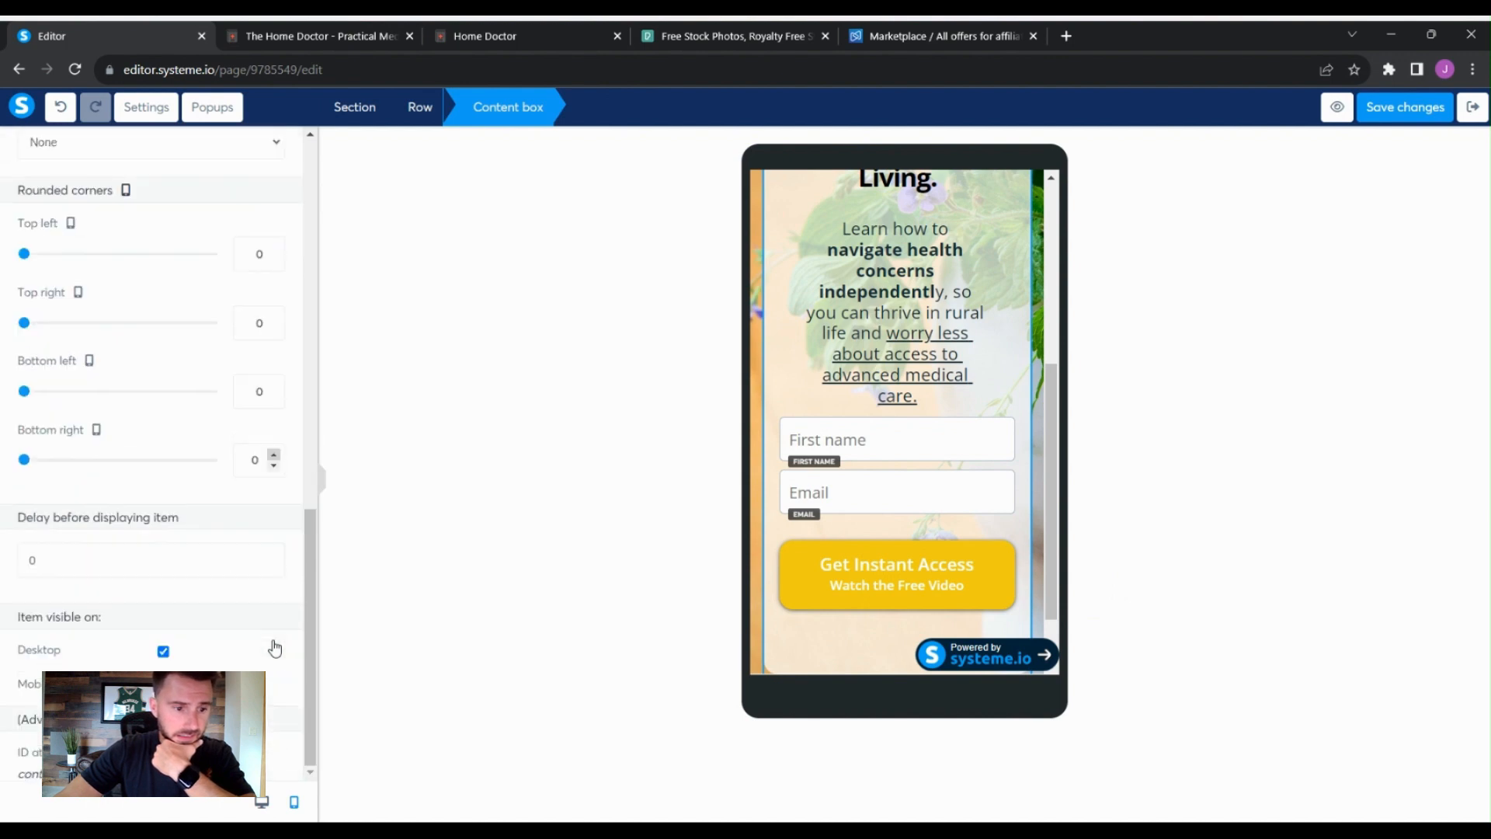
{"action": "scroll", "coordinate": [276, 647], "scroll_direction": "up", "scroll_amount": 5}
{"action": "scroll", "coordinate": [274, 644], "scroll_direction": "up", "scroll_amount": 3}
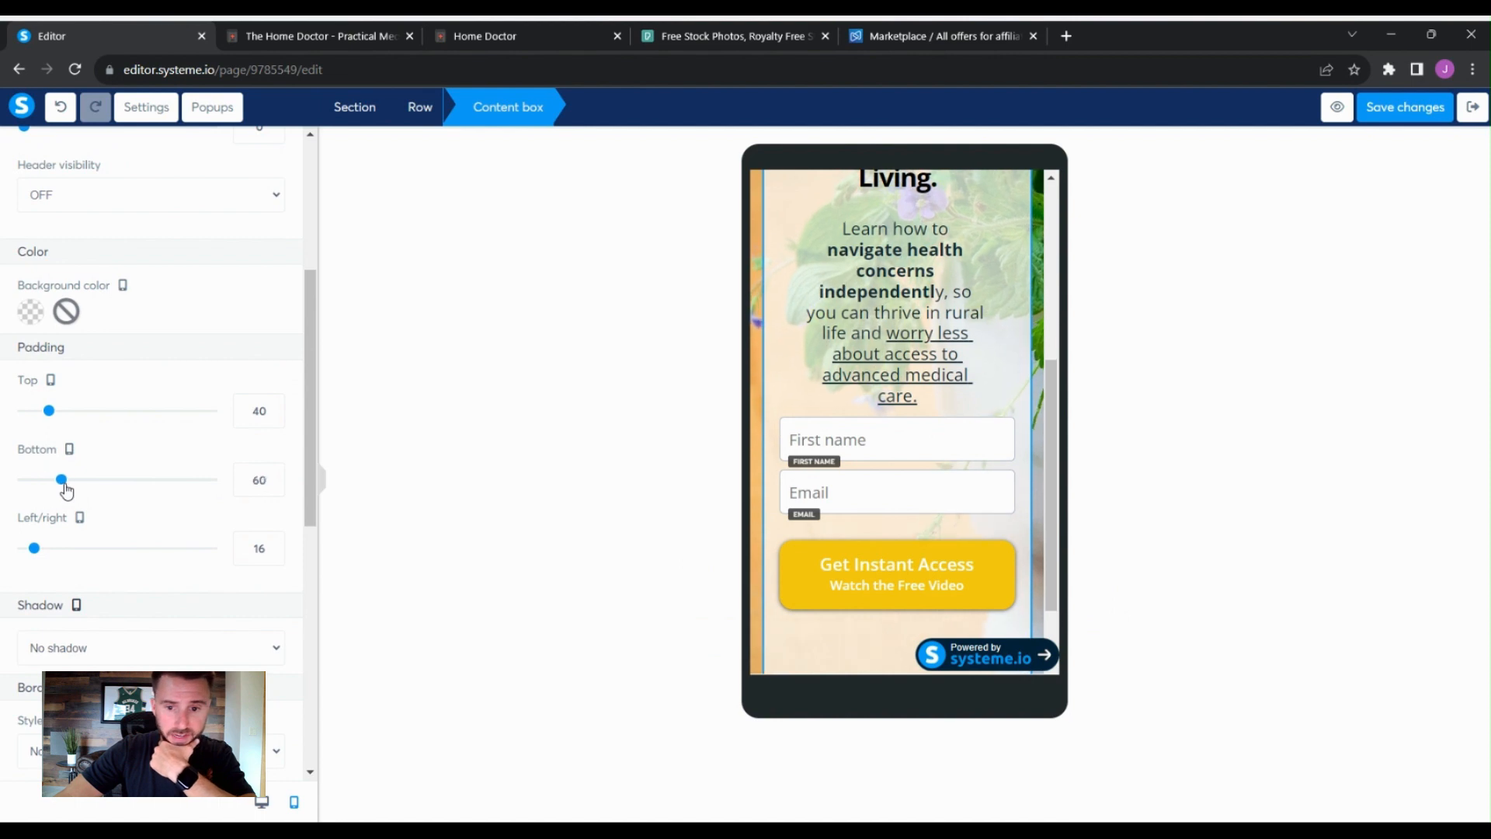
{"action": "left_click_drag", "start_coordinate": [52, 488], "coordinate": [17, 491]}
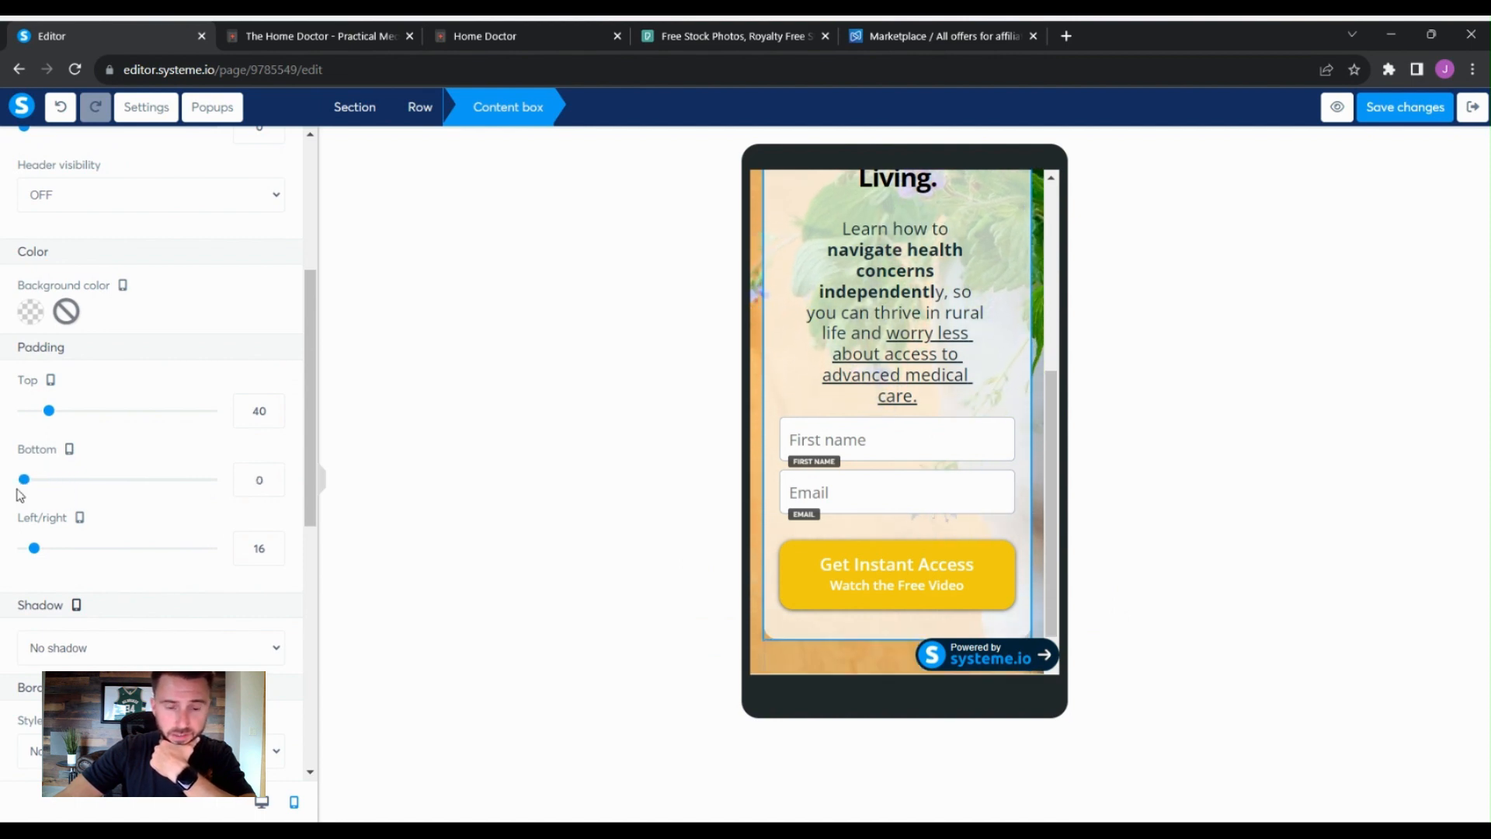
{"action": "left_click", "coordinate": [895, 667]}
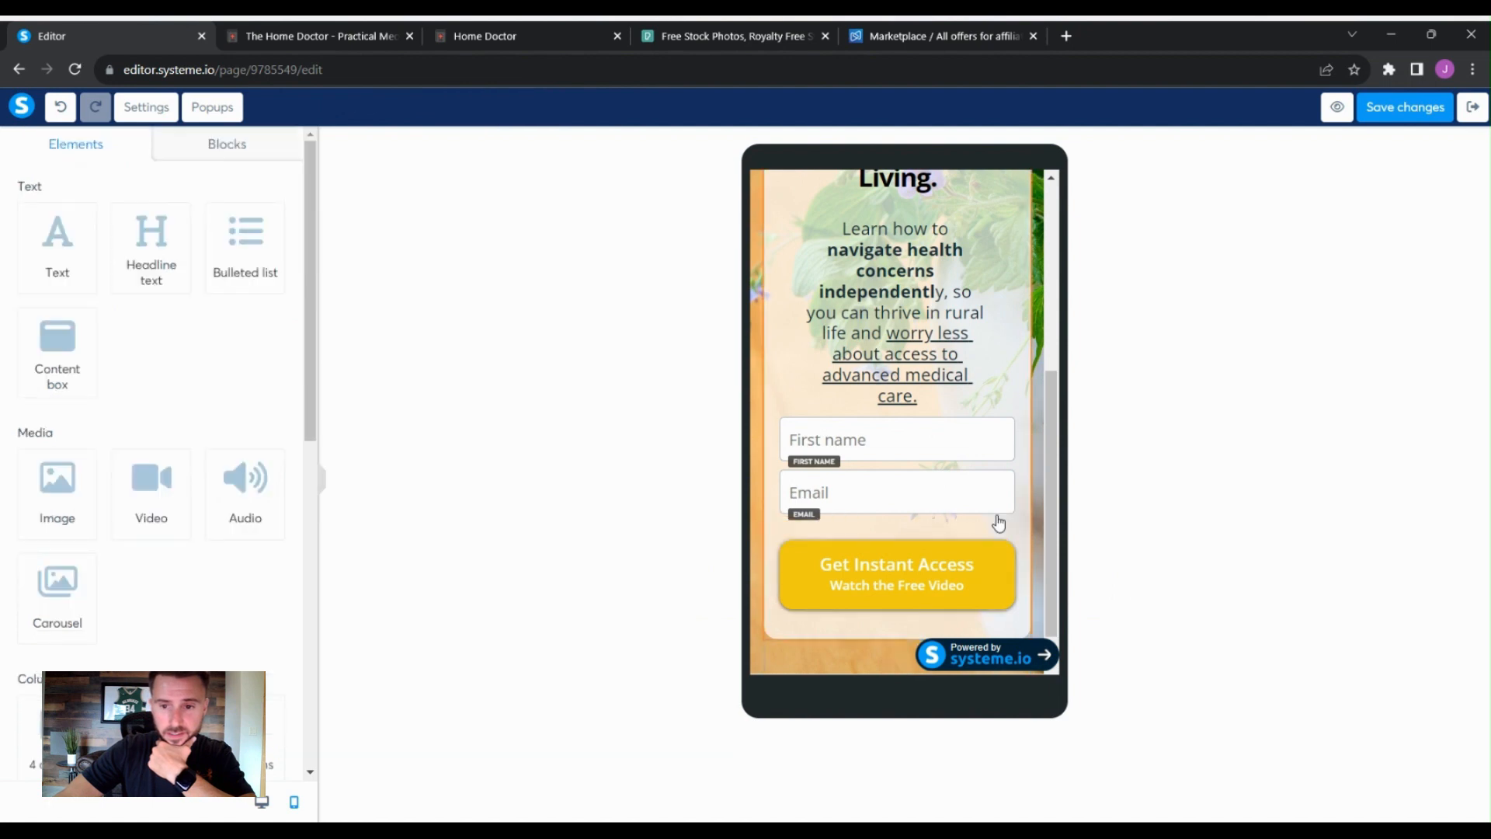
- Save the changes and return to desktop view
{"action": "scroll", "coordinate": [1038, 505], "scroll_direction": "up", "scroll_amount": 3}
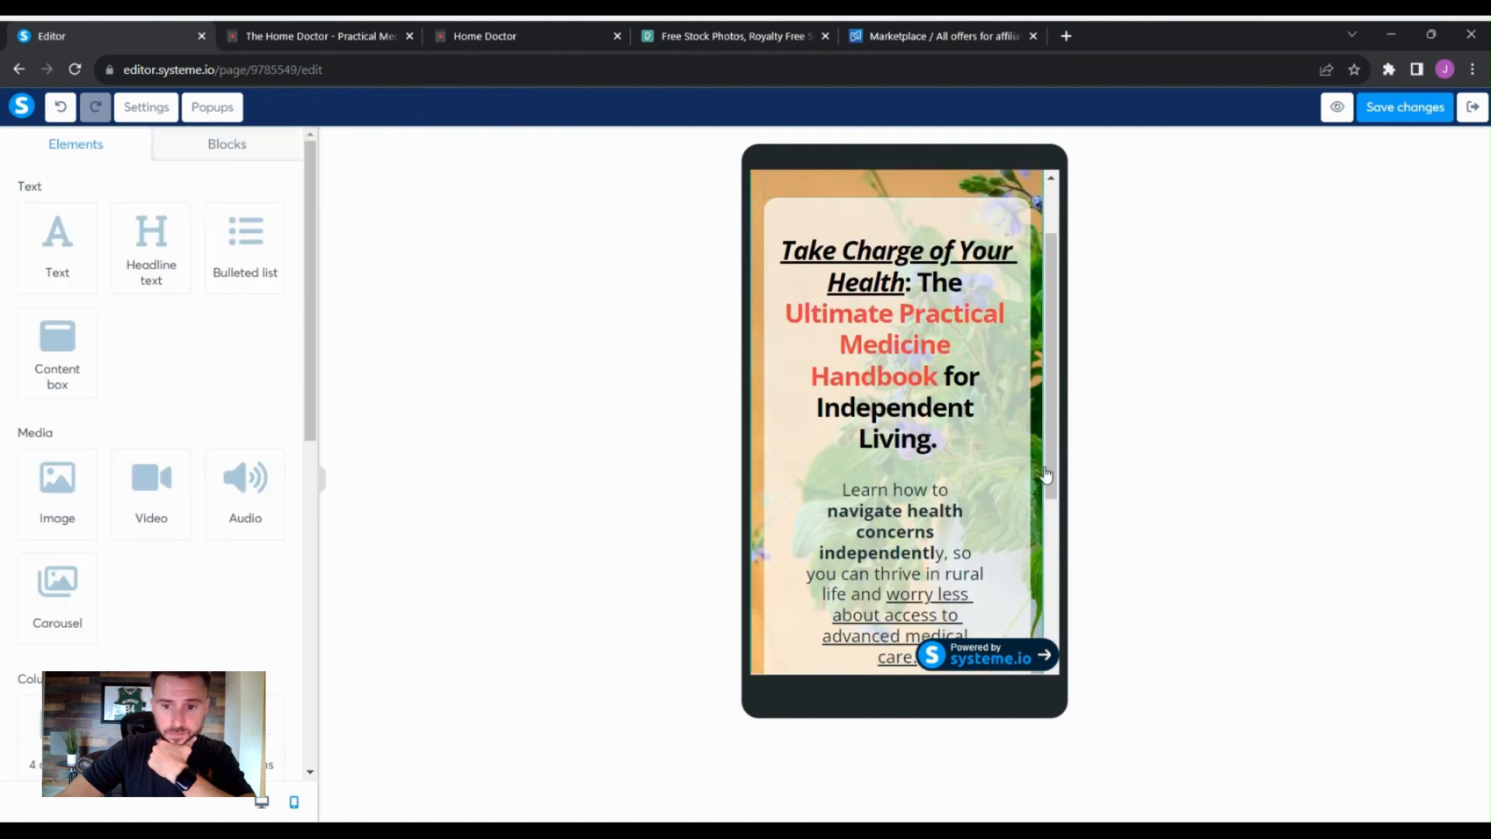
{"action": "scroll", "coordinate": [1046, 475], "scroll_direction": "down", "scroll_amount": 4}
{"action": "left_click", "coordinate": [1429, 118]}
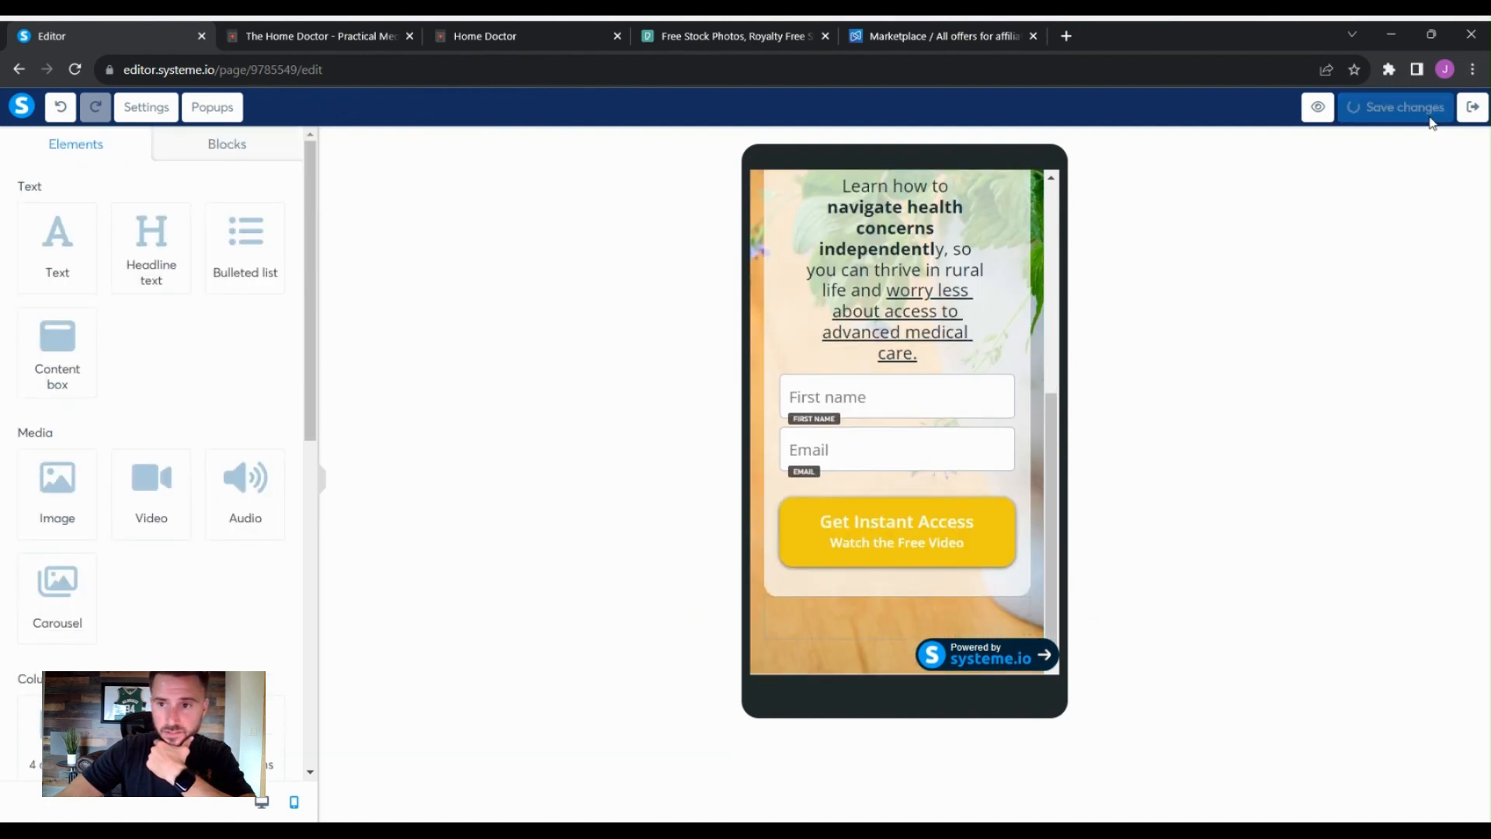
{"action": "left_click", "coordinate": [261, 801]}
{"action": "scroll", "coordinate": [1359, 481], "scroll_direction": "up", "scroll_amount": 4}
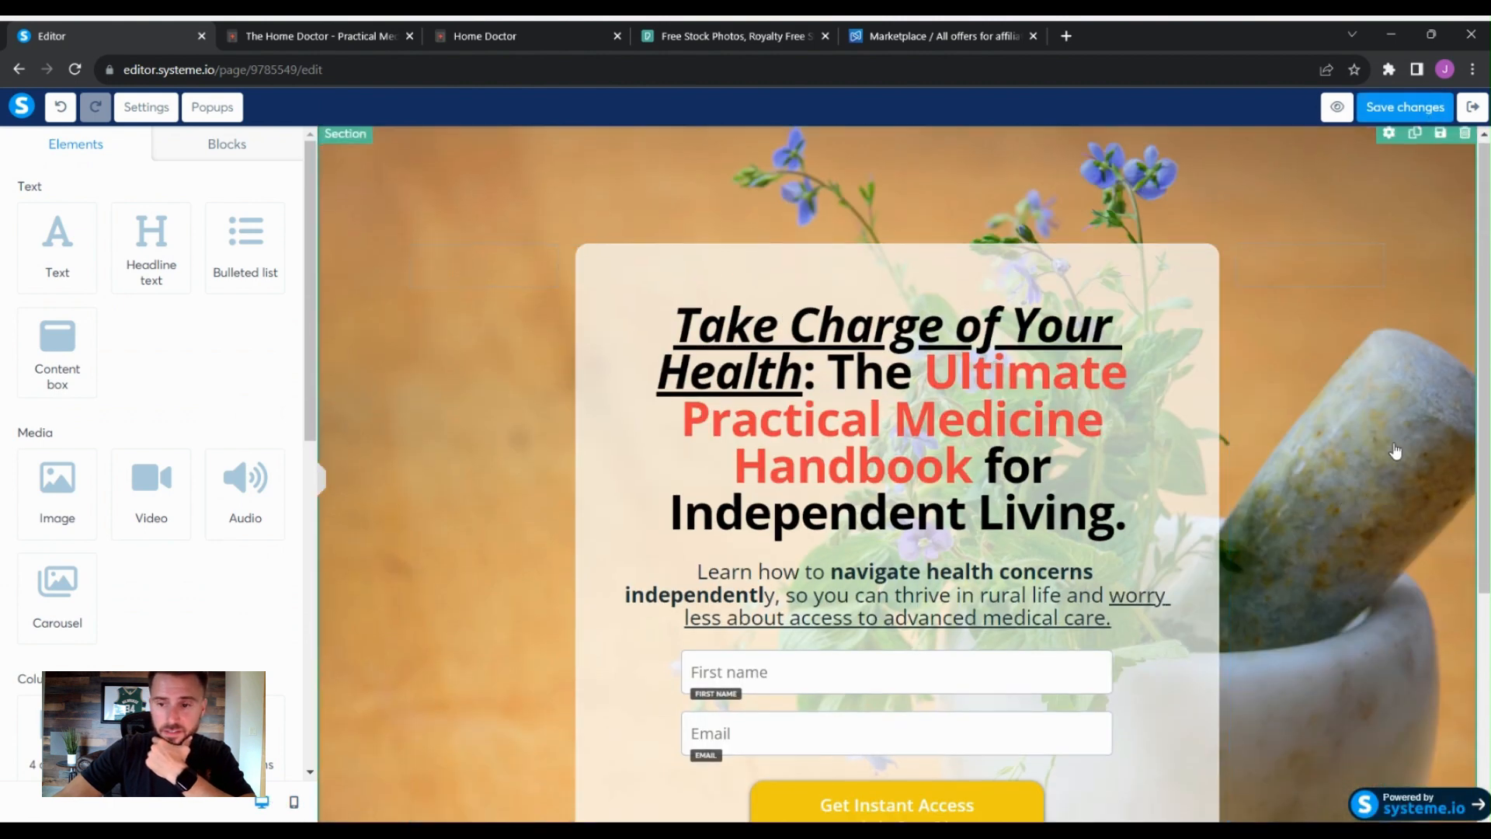
- Review the squeeze page layout and save the page changes
{"action": "scroll", "coordinate": [1393, 488], "scroll_direction": "down", "scroll_amount": 3}
{"action": "scroll", "coordinate": [1386, 487], "scroll_direction": "up", "scroll_amount": 1}
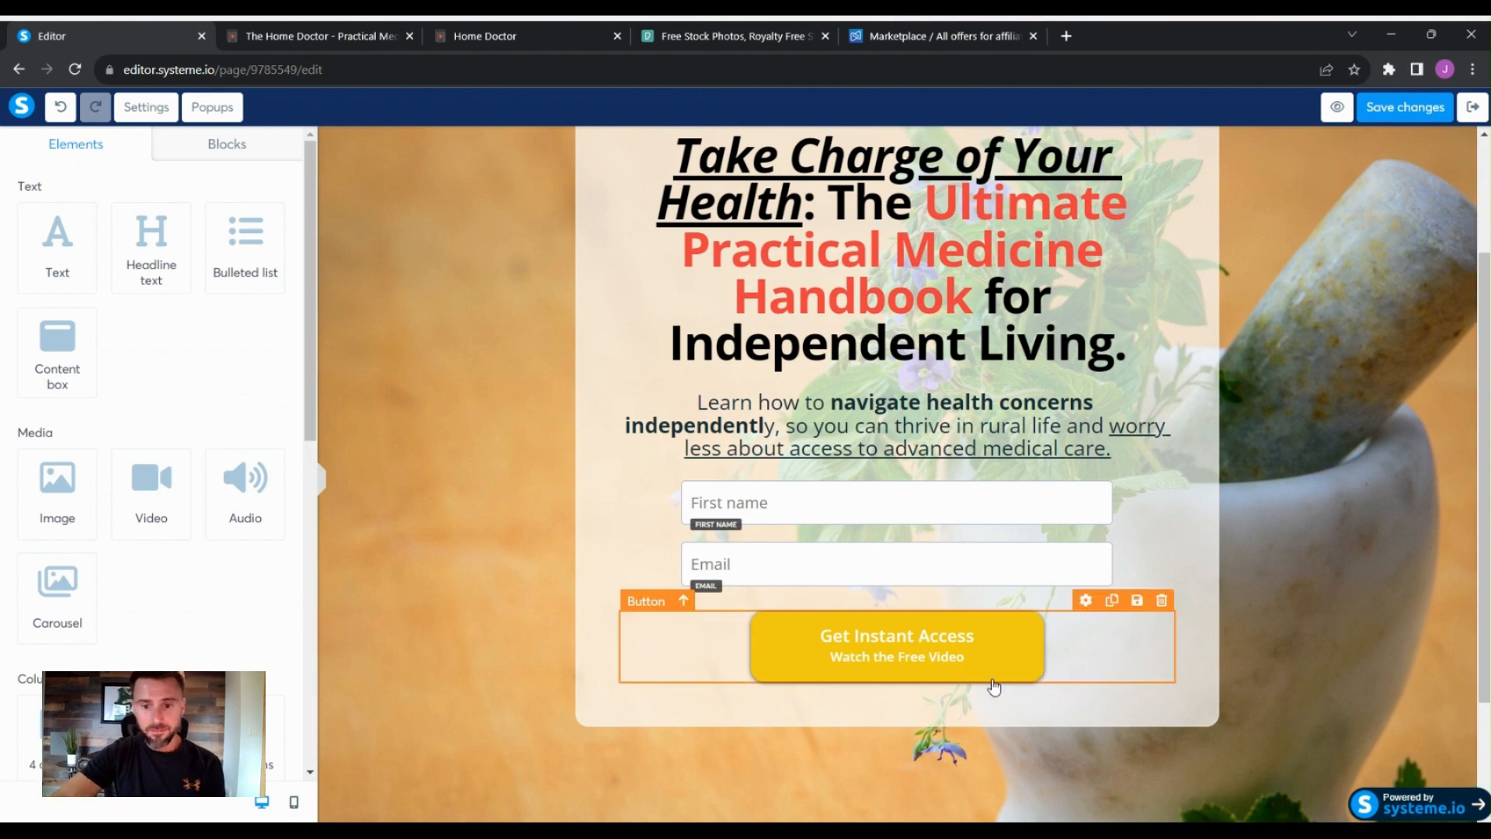
{"action": "scroll", "coordinate": [1194, 541], "scroll_direction": "up", "scroll_amount": 1}
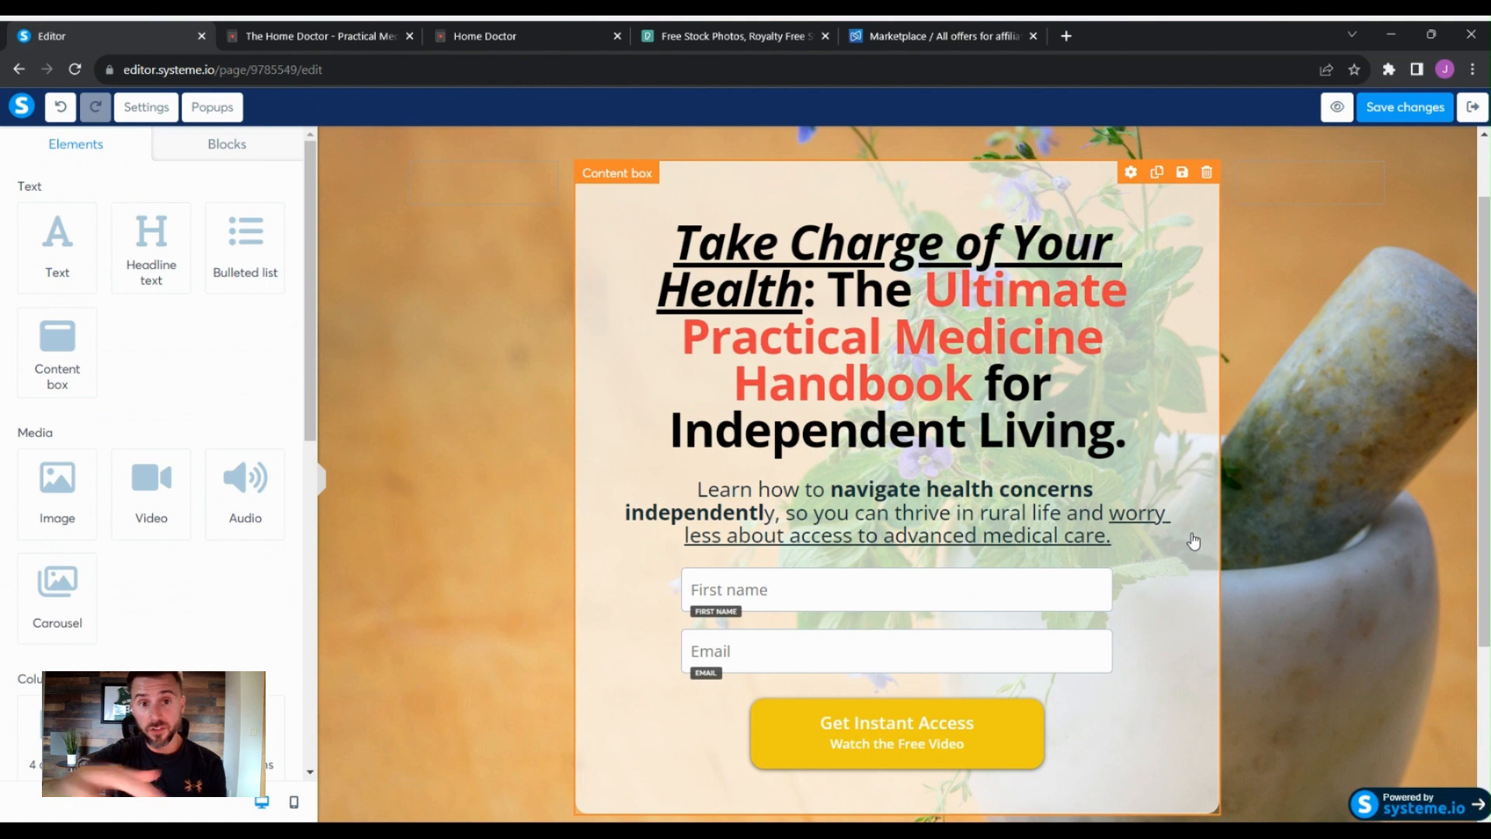
{"action": "left_click", "coordinate": [1464, 539]}
{"action": "left_click", "coordinate": [1431, 115]}
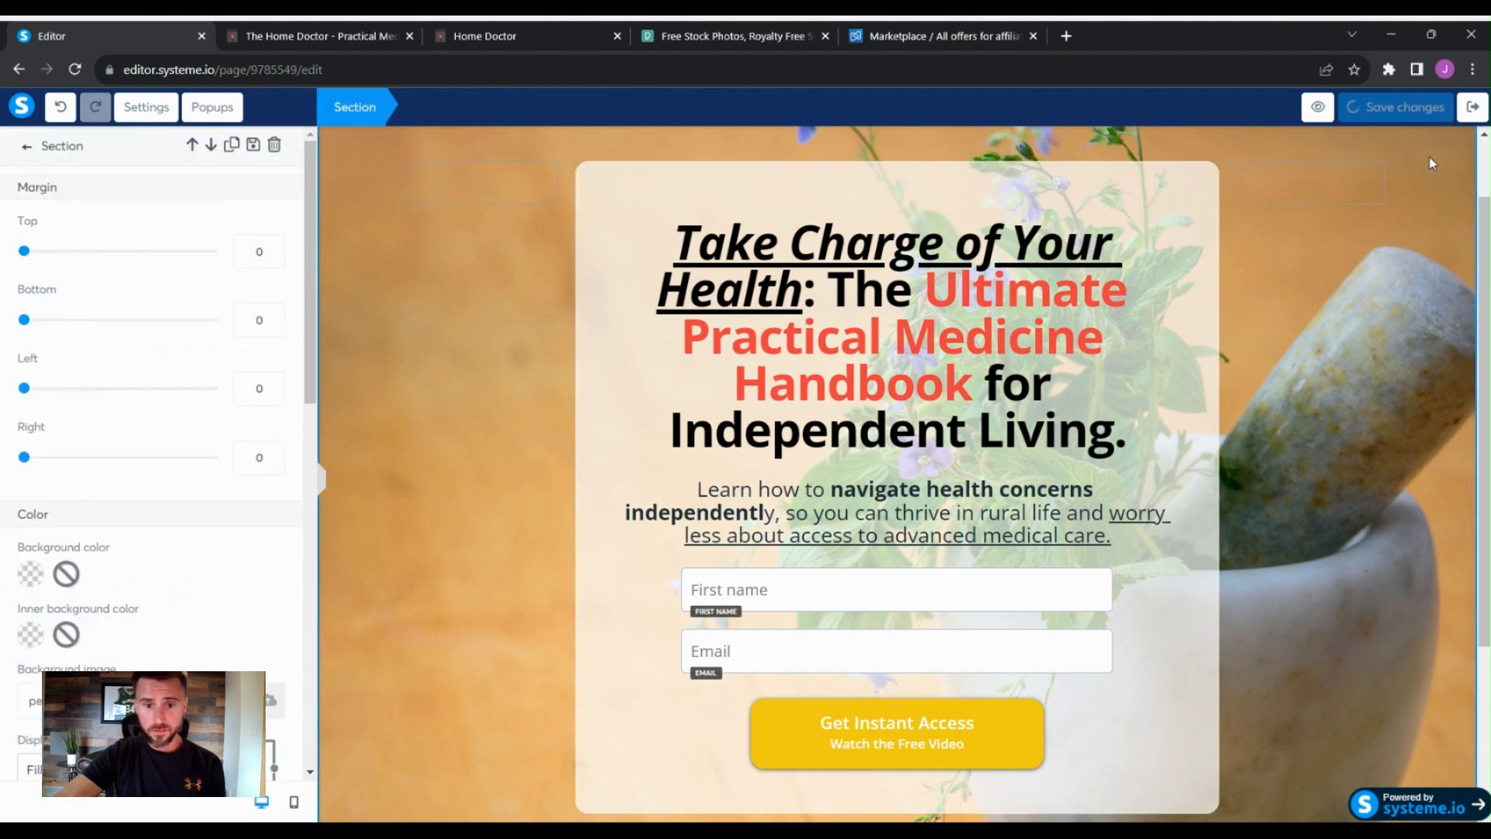
{"action": "left_click", "coordinate": [1417, 377]}
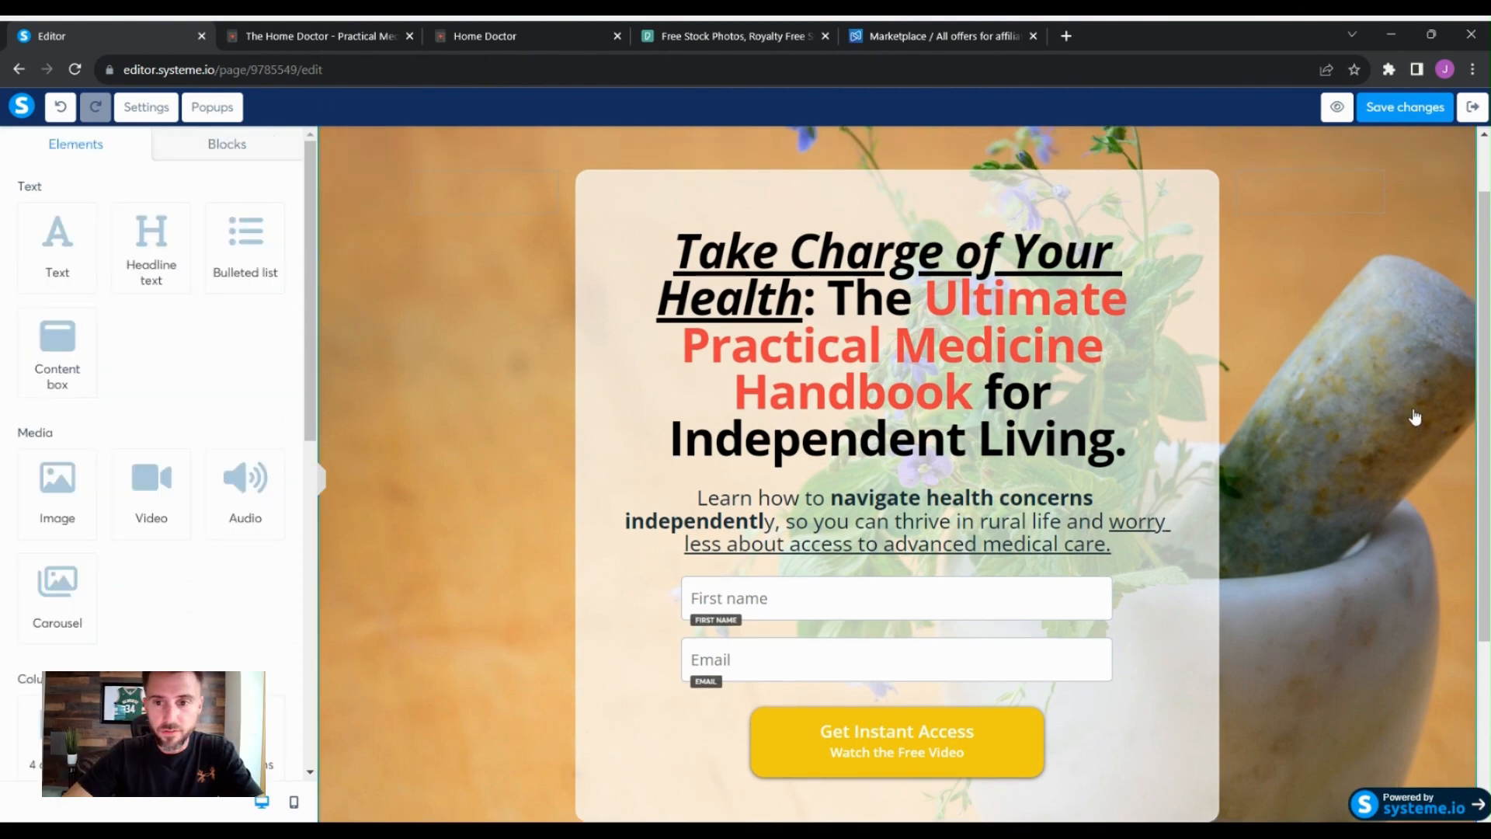
- Add a text element to the section below the content box
{"action": "scroll", "coordinate": [1242, 389], "scroll_direction": "down", "scroll_amount": 2}
{"action": "scroll", "coordinate": [1042, 352], "scroll_direction": "up", "scroll_amount": 1}
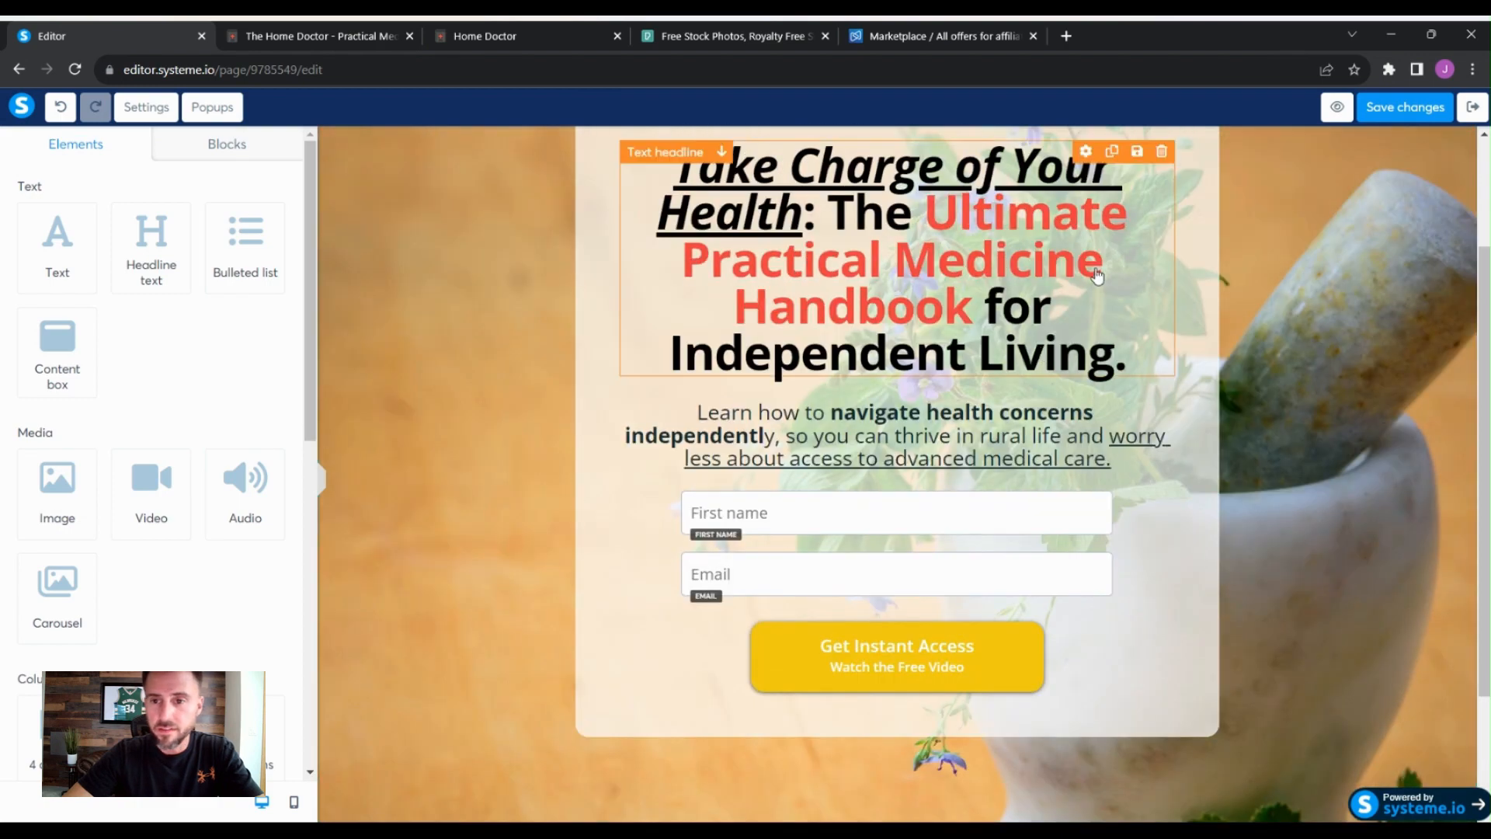
{"action": "scroll", "coordinate": [1351, 392], "scroll_direction": "up", "scroll_amount": 1}
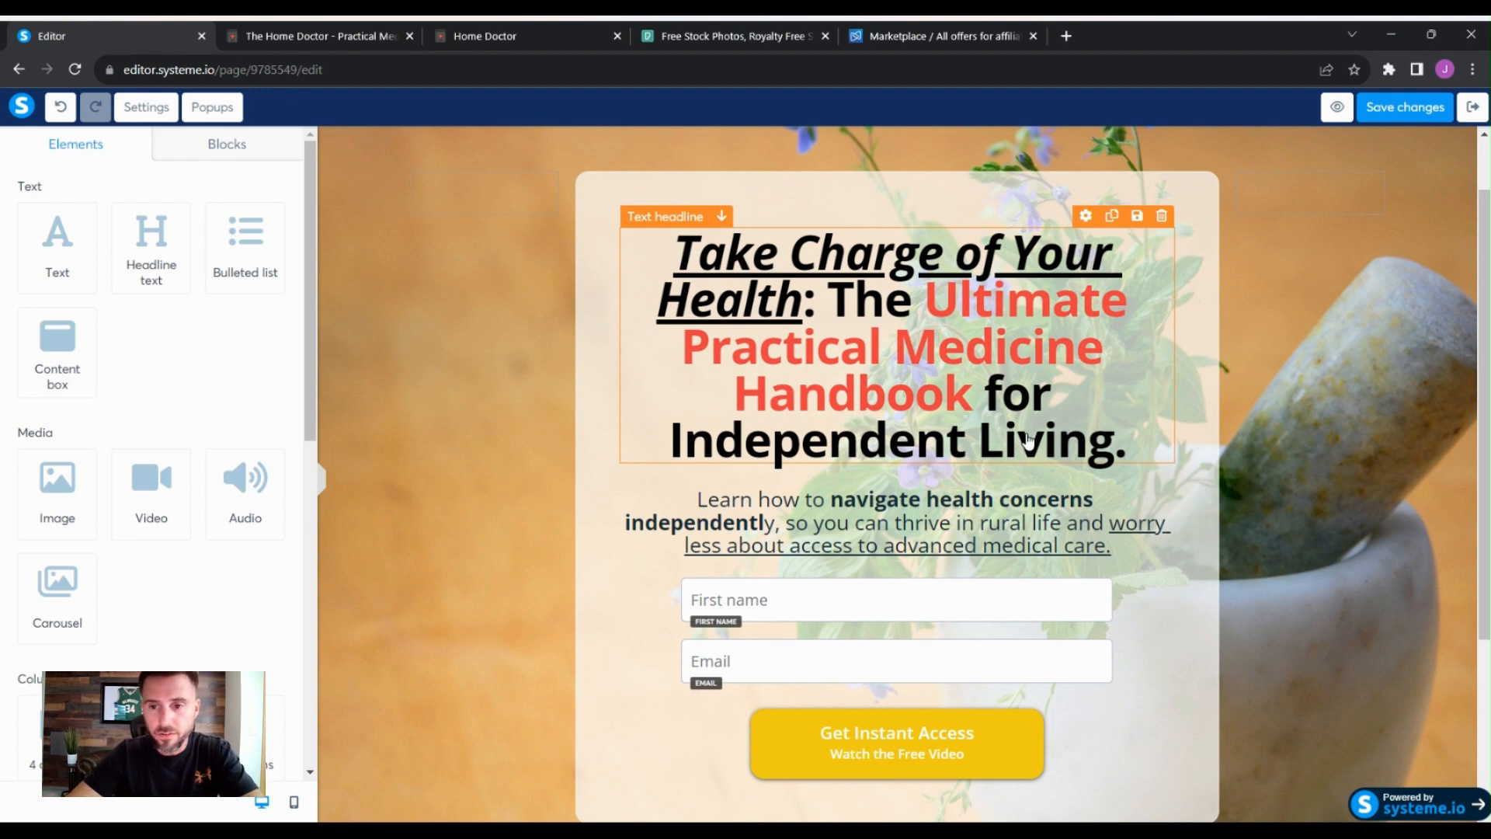
{"action": "scroll", "coordinate": [1209, 380], "scroll_direction": "down", "scroll_amount": 1}
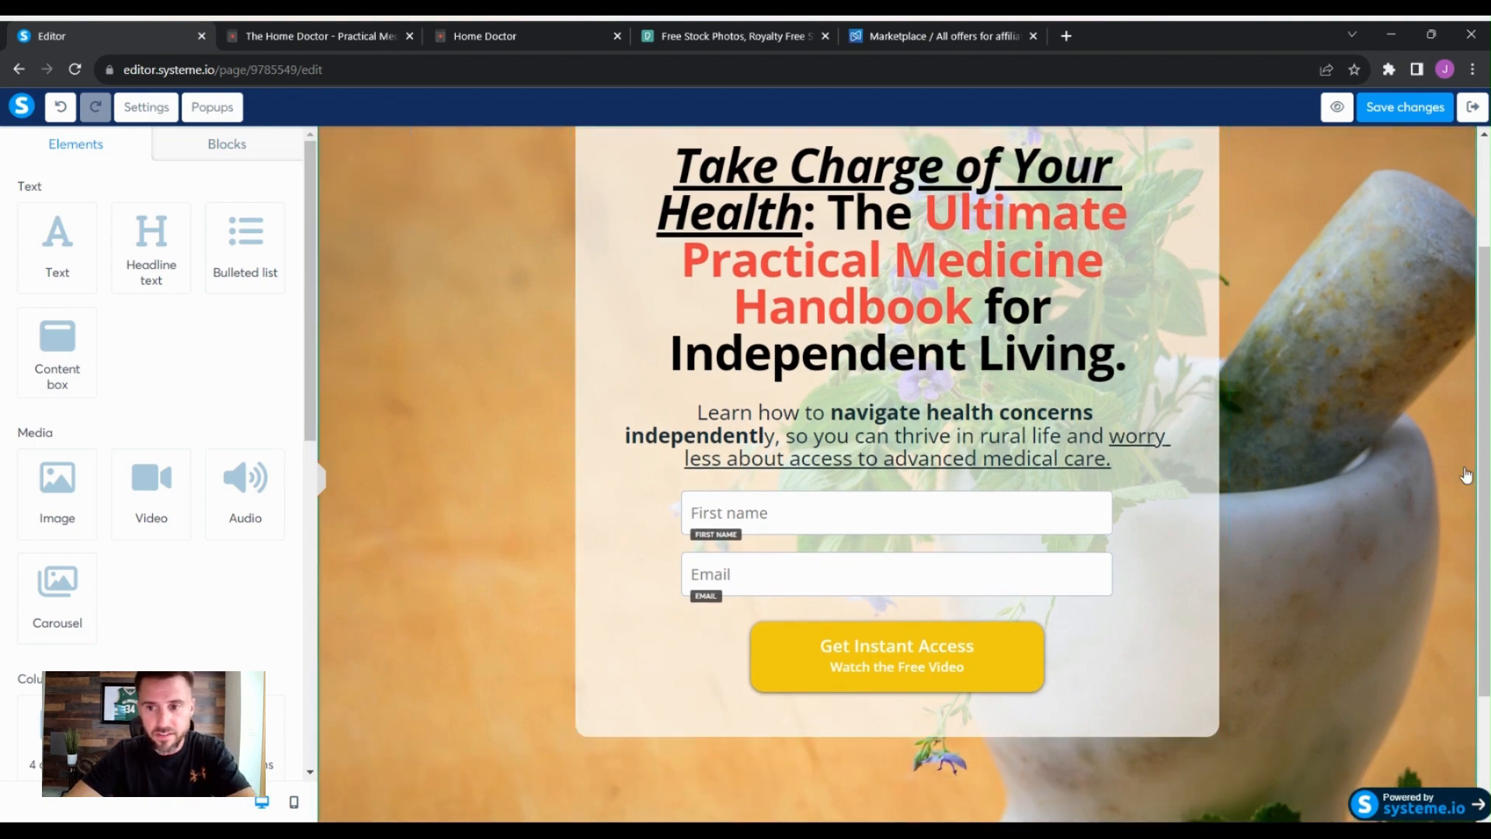
{"action": "scroll", "coordinate": [1466, 475], "scroll_direction": "down", "scroll_amount": 2}
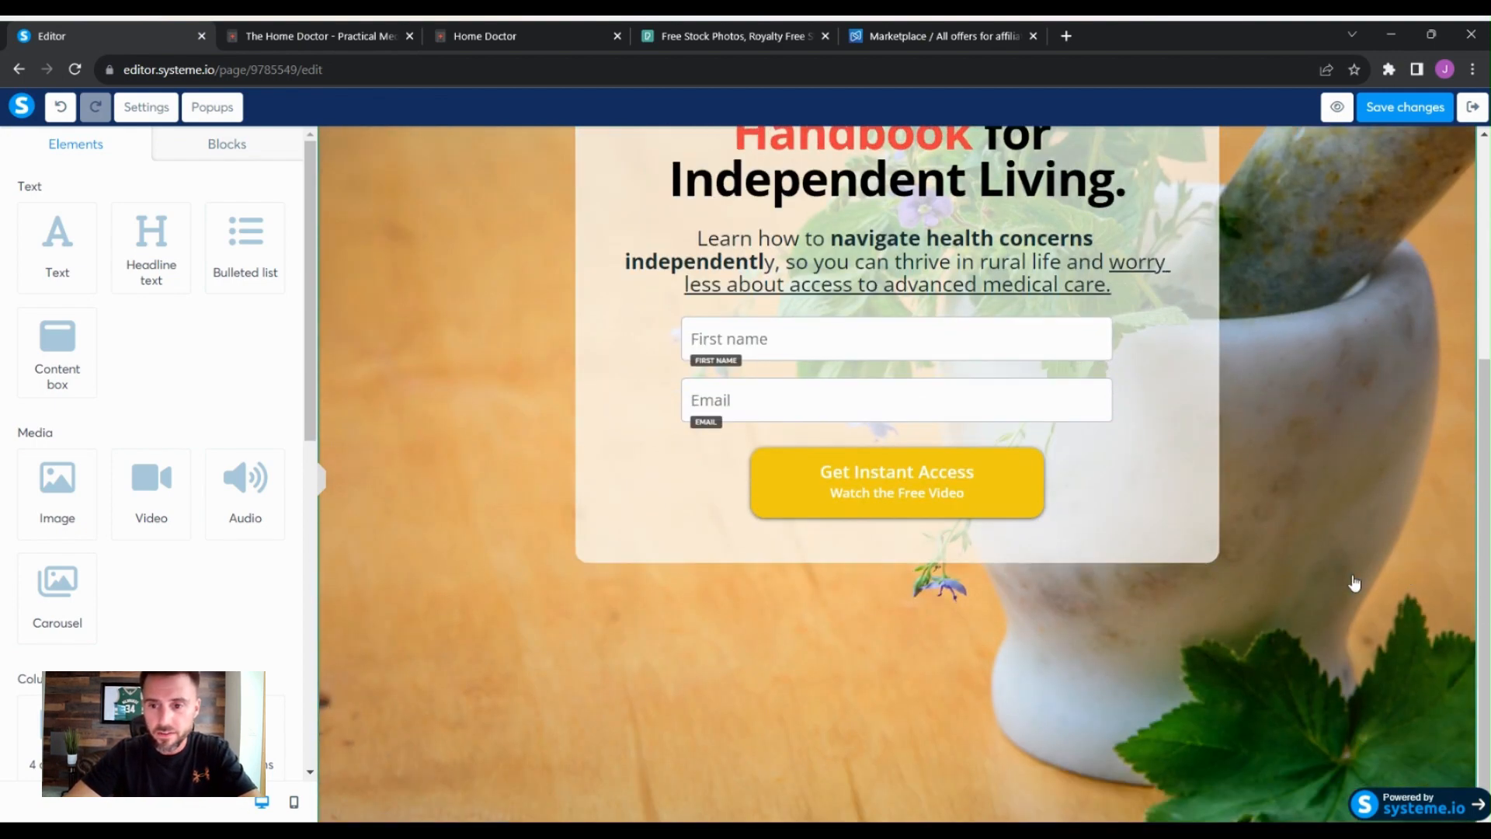
{"action": "left_click", "coordinate": [1407, 509]}
{"action": "left_click", "coordinate": [1425, 508]}
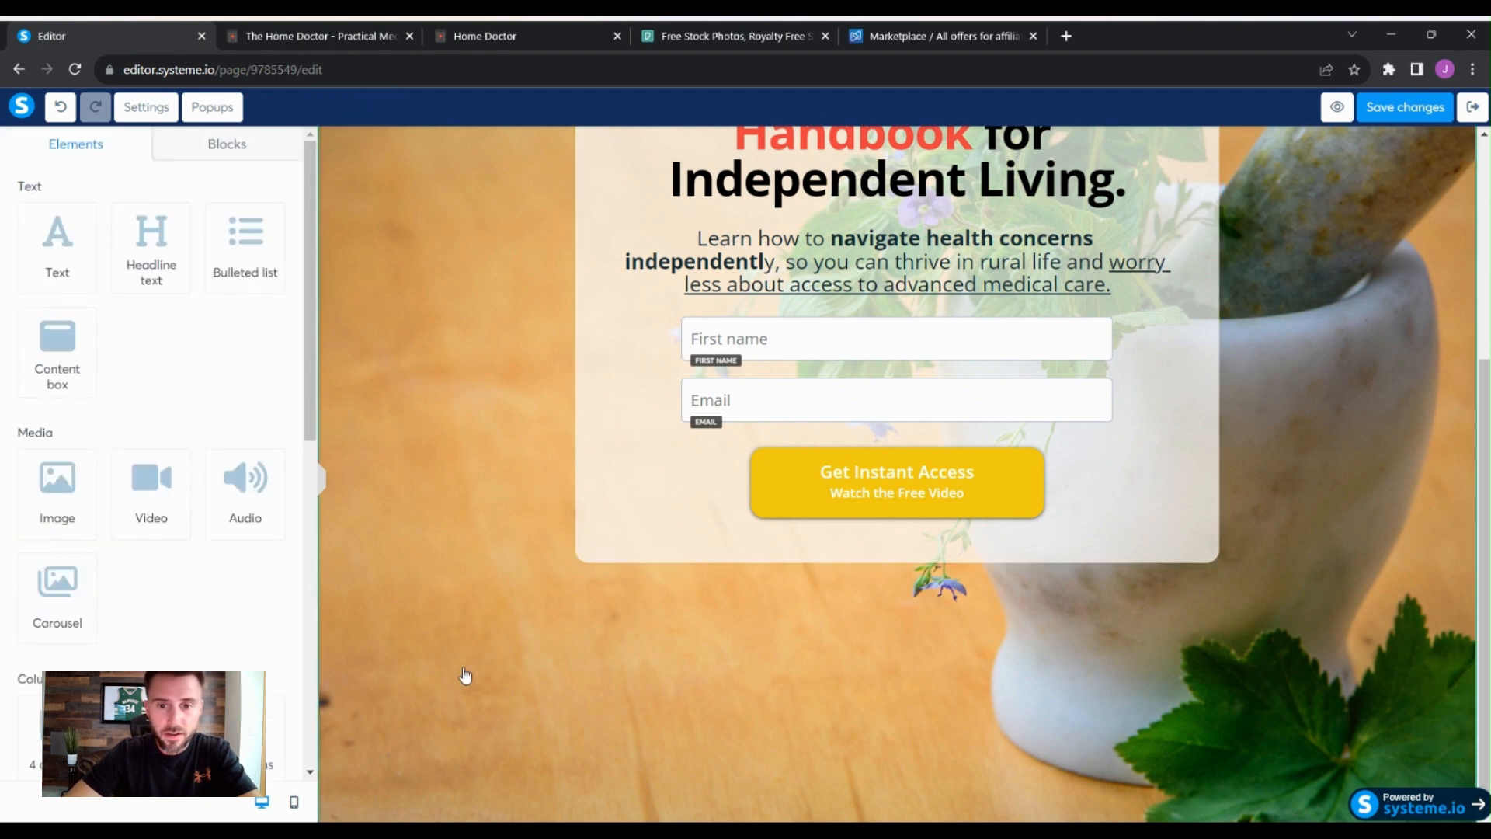
{"action": "left_click", "coordinate": [55, 239]}
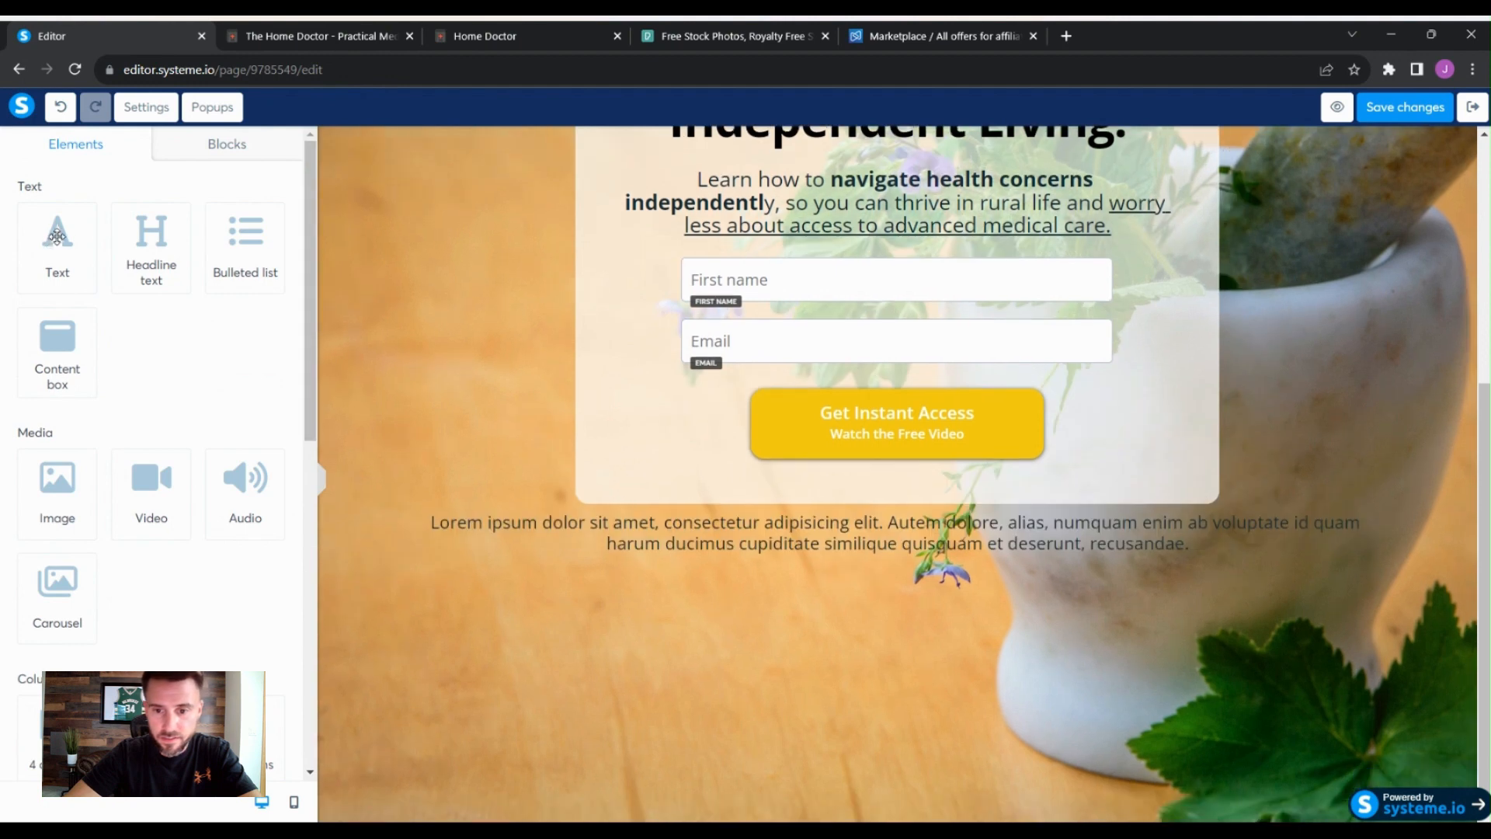
- Replace the placeholder text with "Privacy Policy" and paste the affiliate disclosure paragraph on a new line below it
{"action": "left_click", "coordinate": [998, 532]}
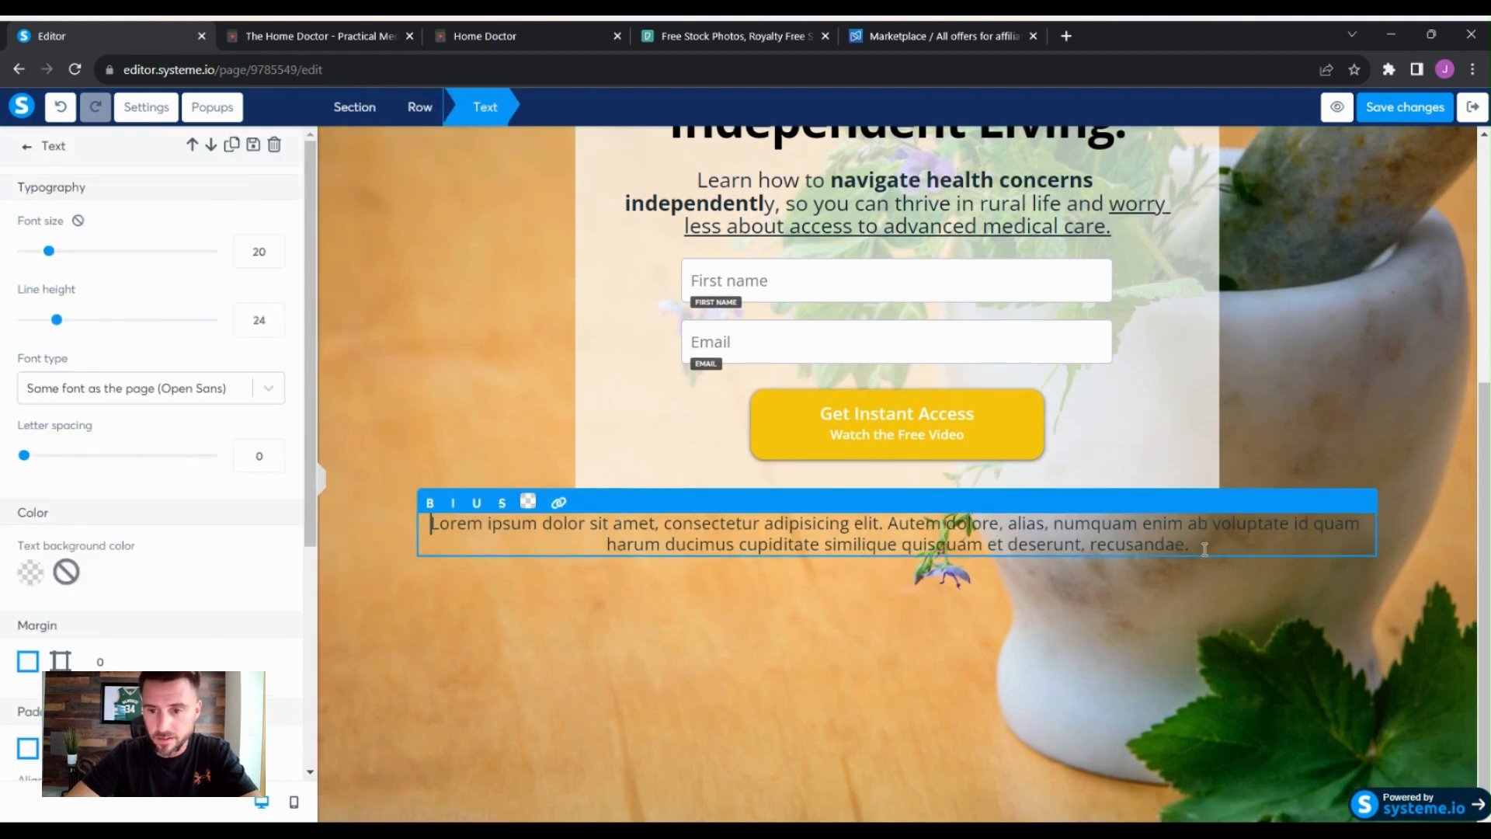
{"action": "left_click_drag", "start_coordinate": [1204, 549], "coordinate": [436, 525]}
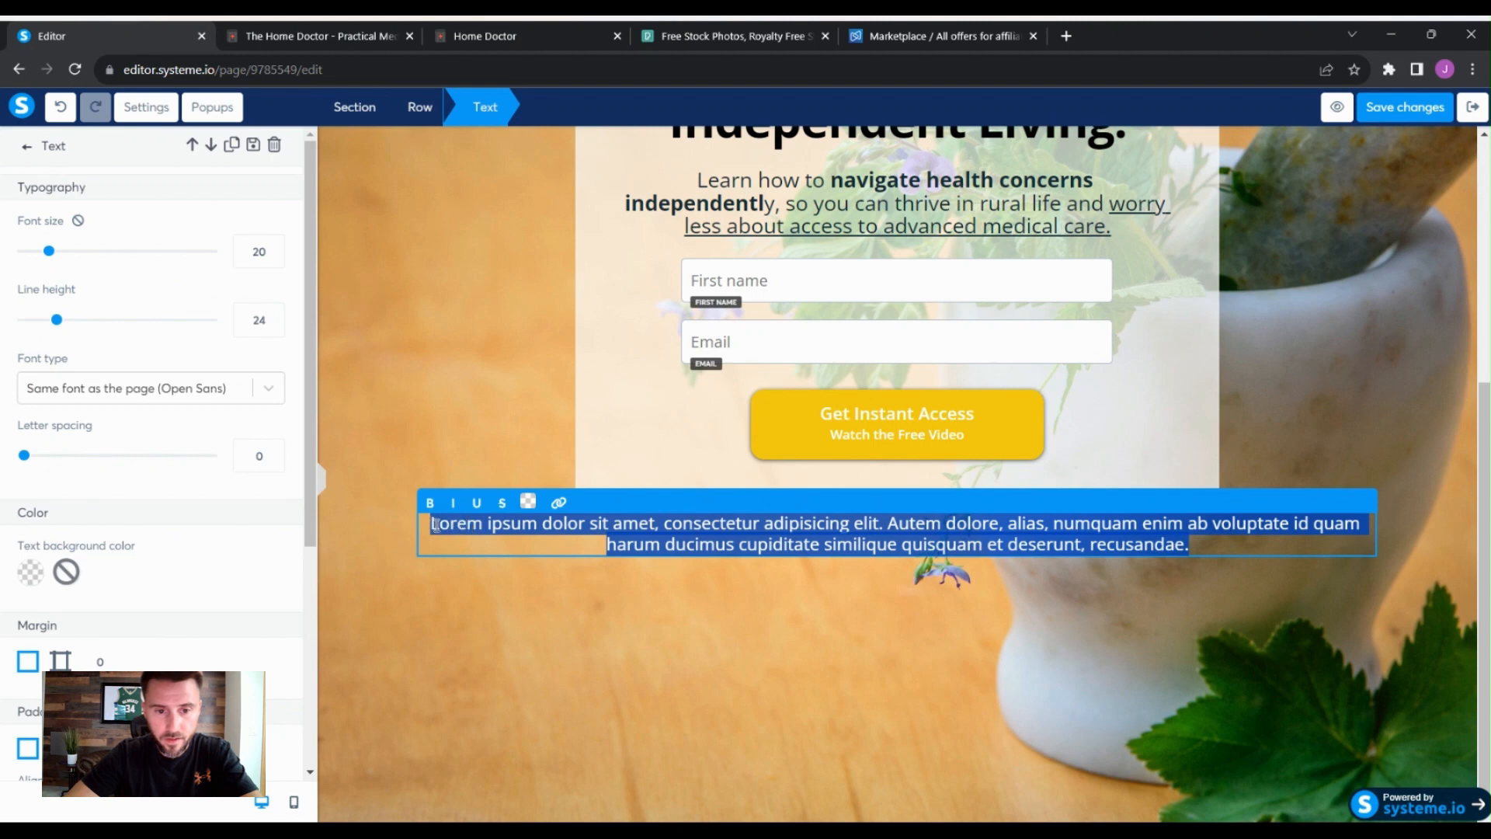
{"action": "left_click", "coordinate": [1015, 719]}
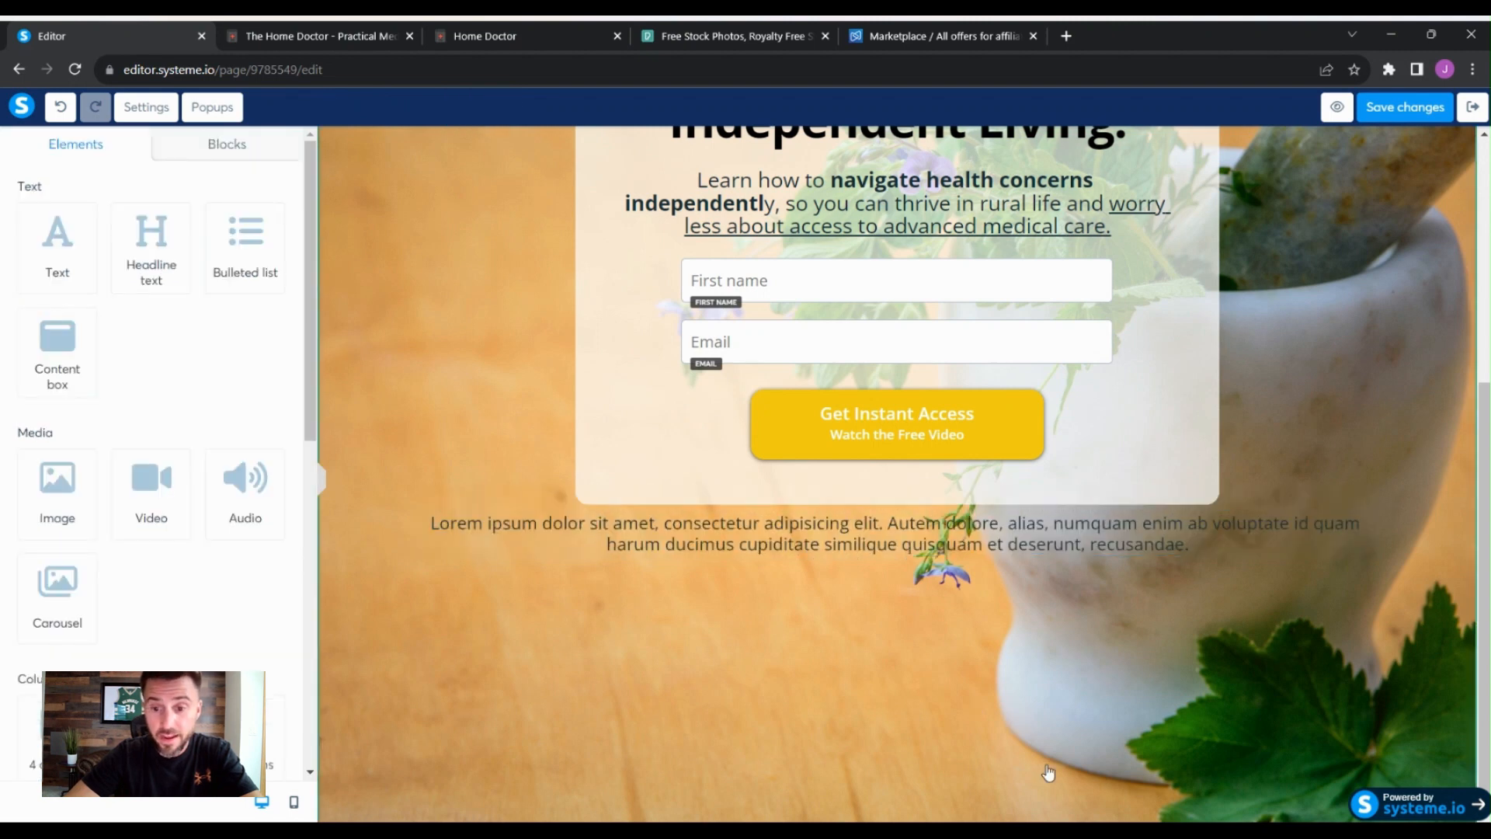
{"action": "left_click", "coordinate": [1218, 545]}
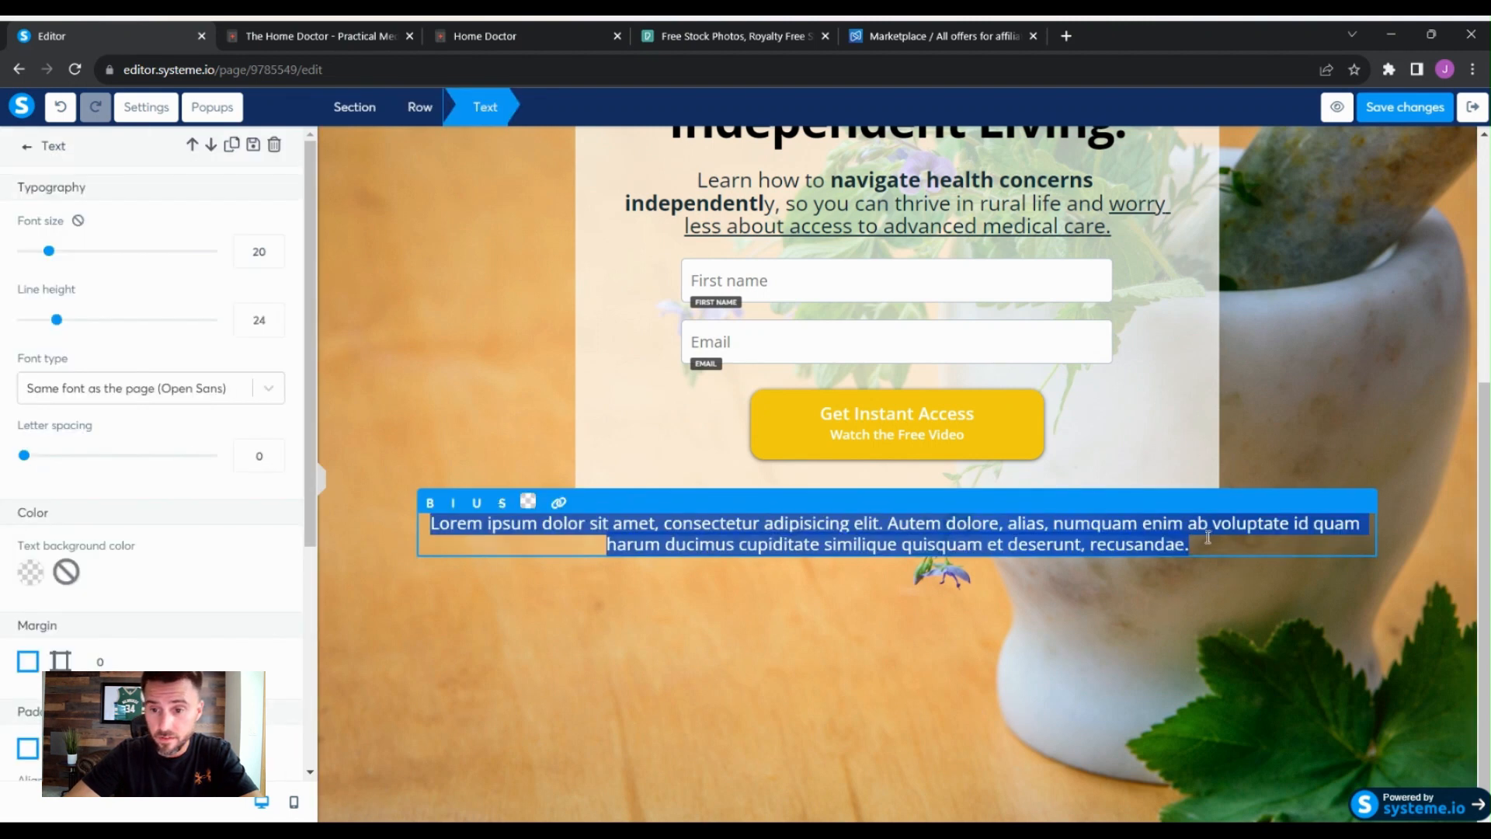
{"action": "key", "text": "BackSpace"}
{"action": "type", "text": "Privay"}
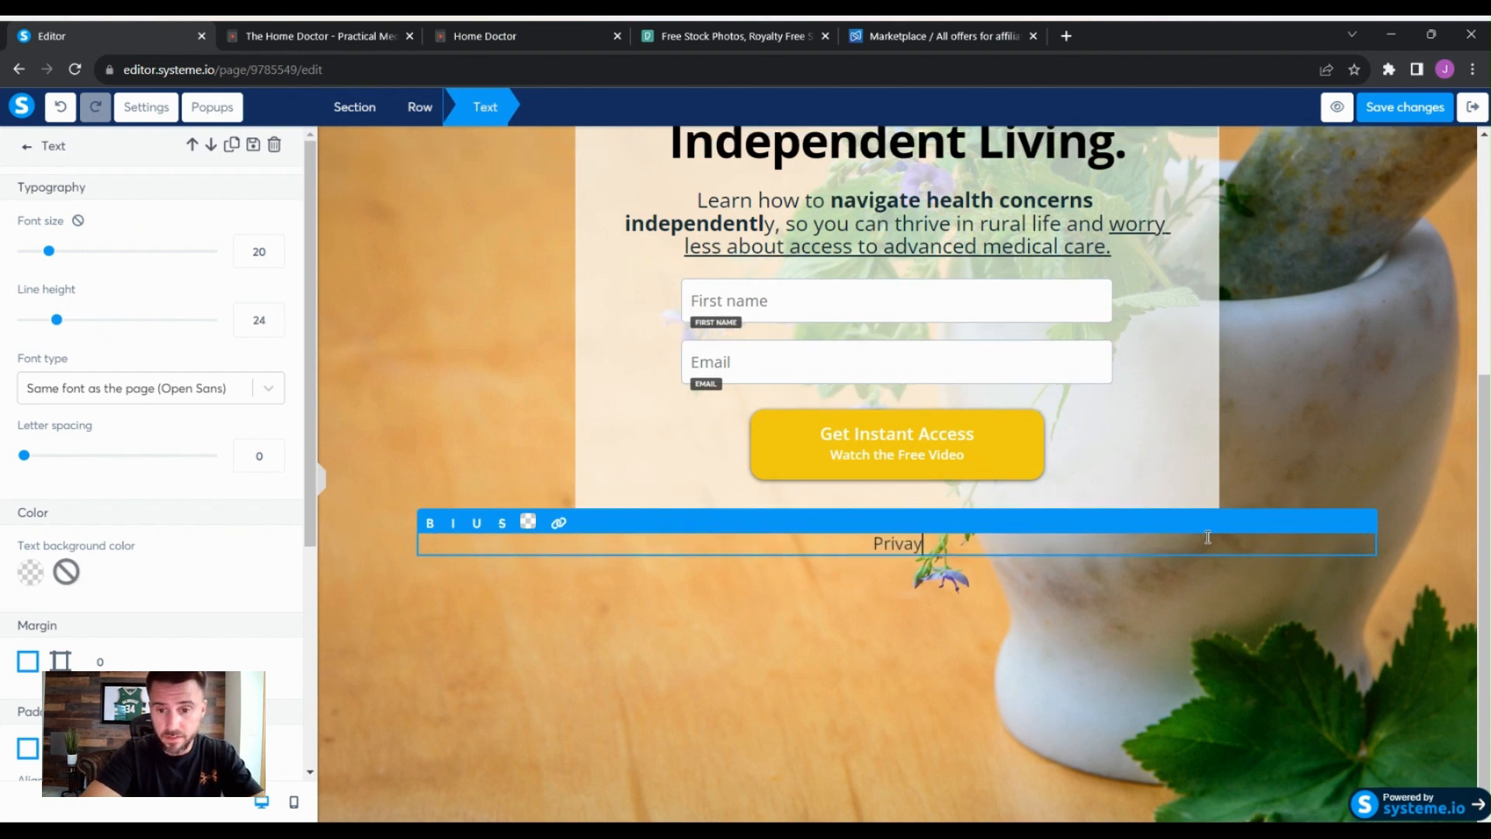
{"action": "key", "text": "BackSpace"}
{"action": "type", "text": "cy Policy"}
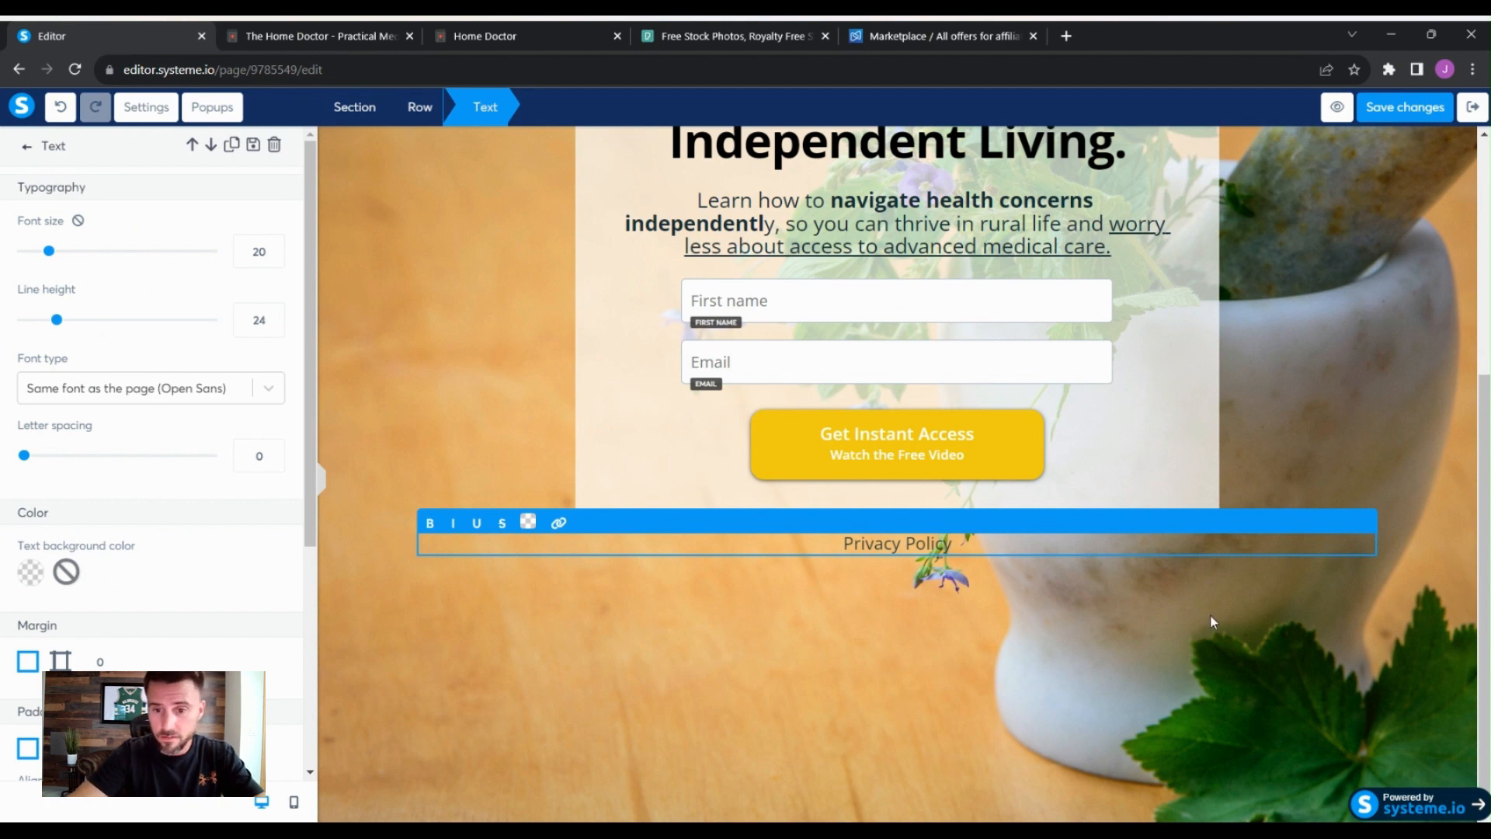
{"action": "key", "text": "Return"}
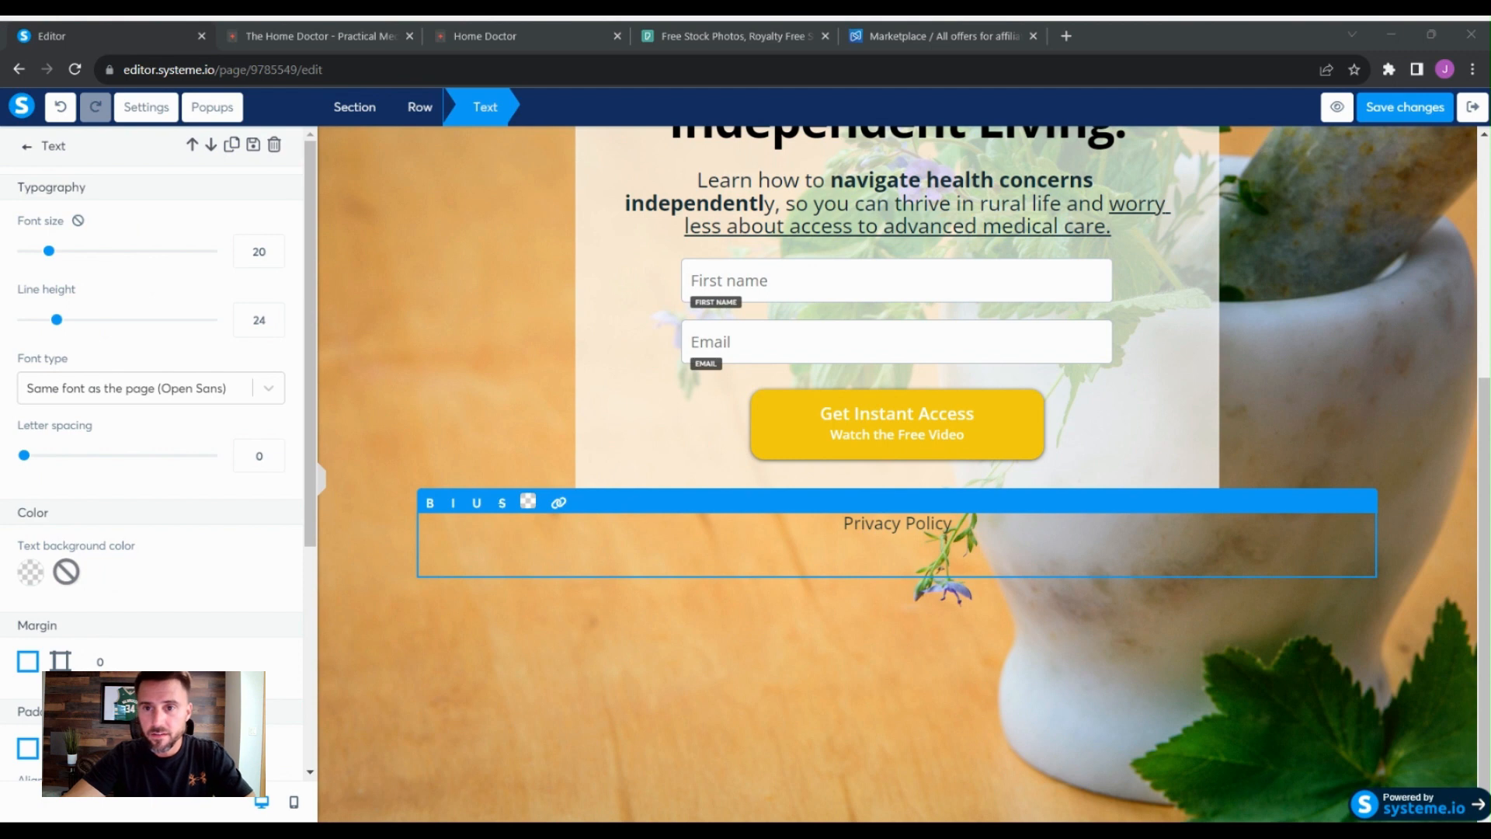
{"action": "left_click", "coordinate": [1098, 578]}
{"action": "type", "text": "No tricks, just honesty. We may earn a small commission if you click on our affiliate links and make a purchase. But don’t worry, we will always keep it real and only recommend stuff we truly believe in."}
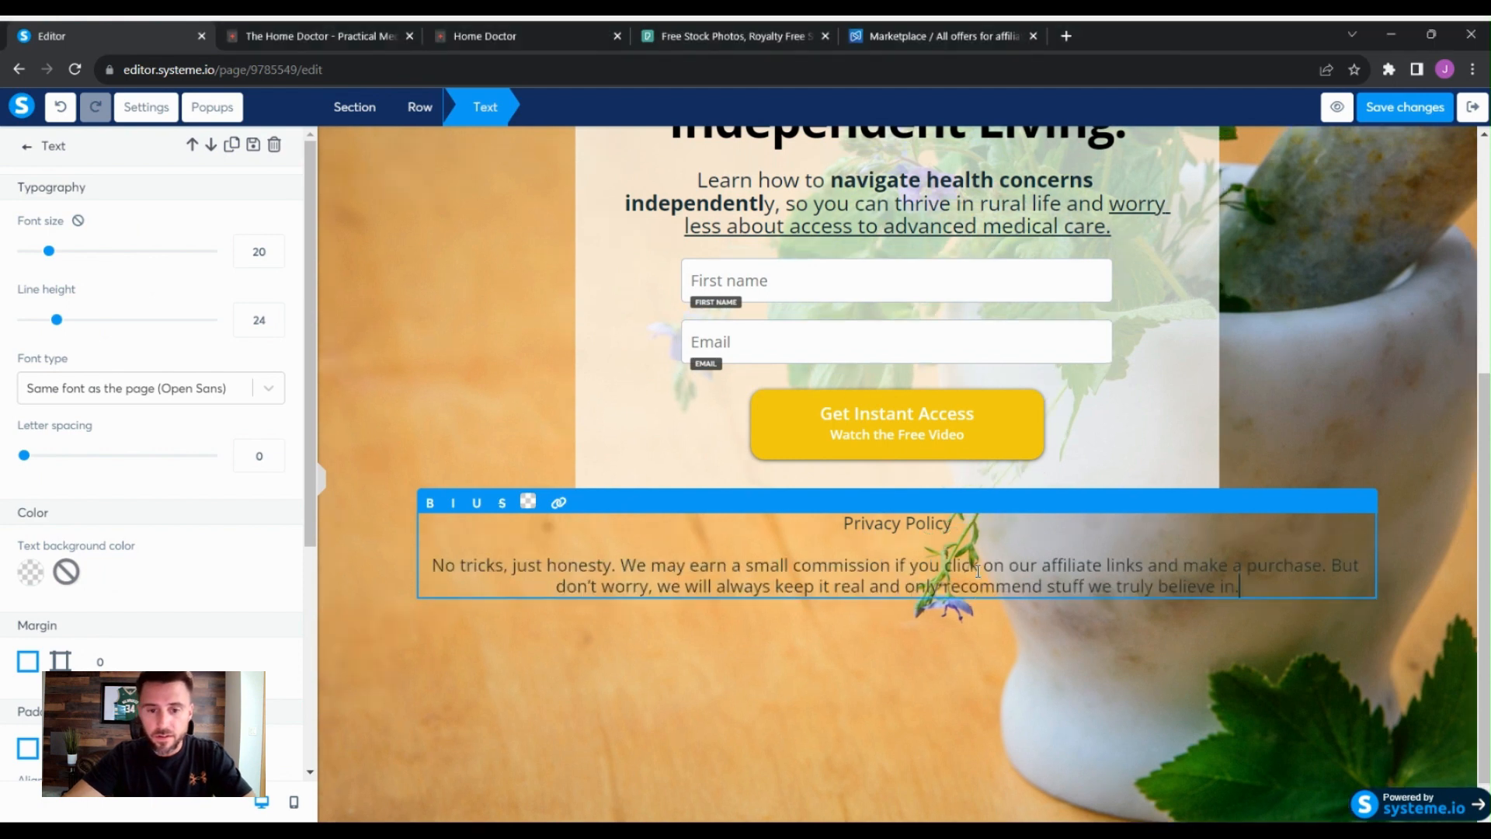
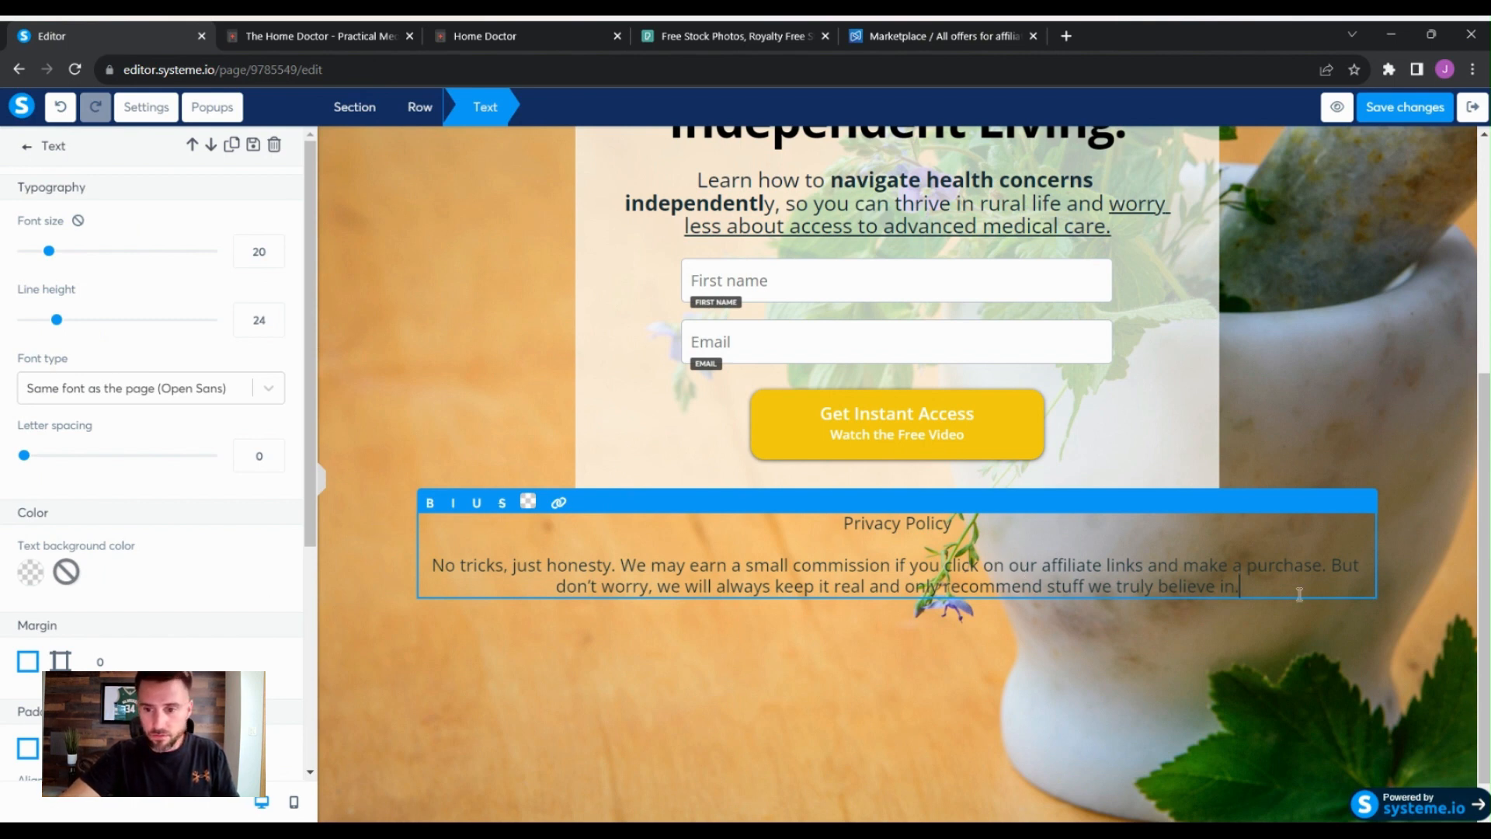
{"action": "left_click", "coordinate": [1209, 565]}
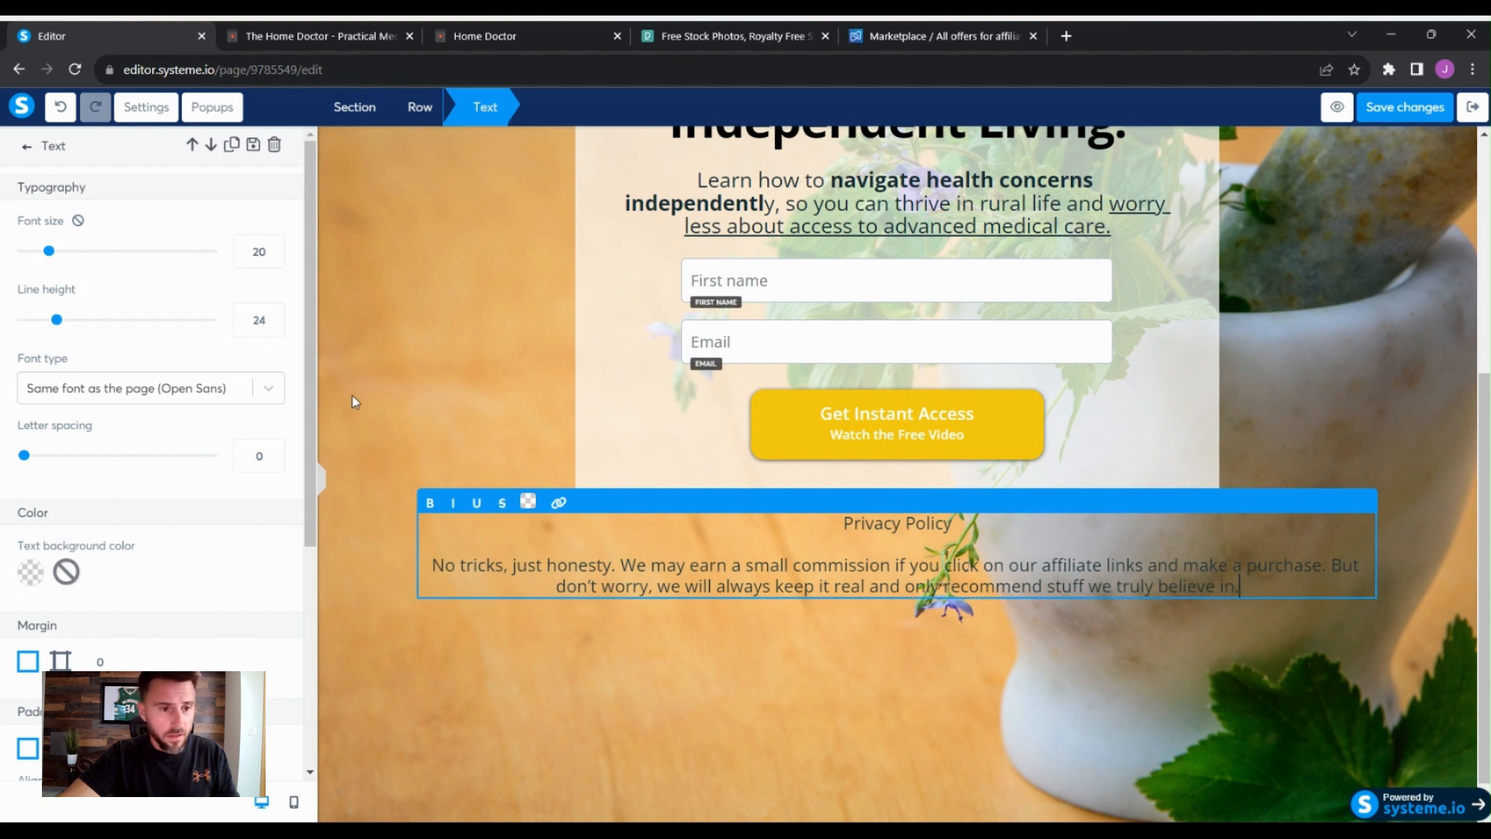
{"action": "scroll", "coordinate": [236, 475], "scroll_direction": "down", "scroll_amount": 5}
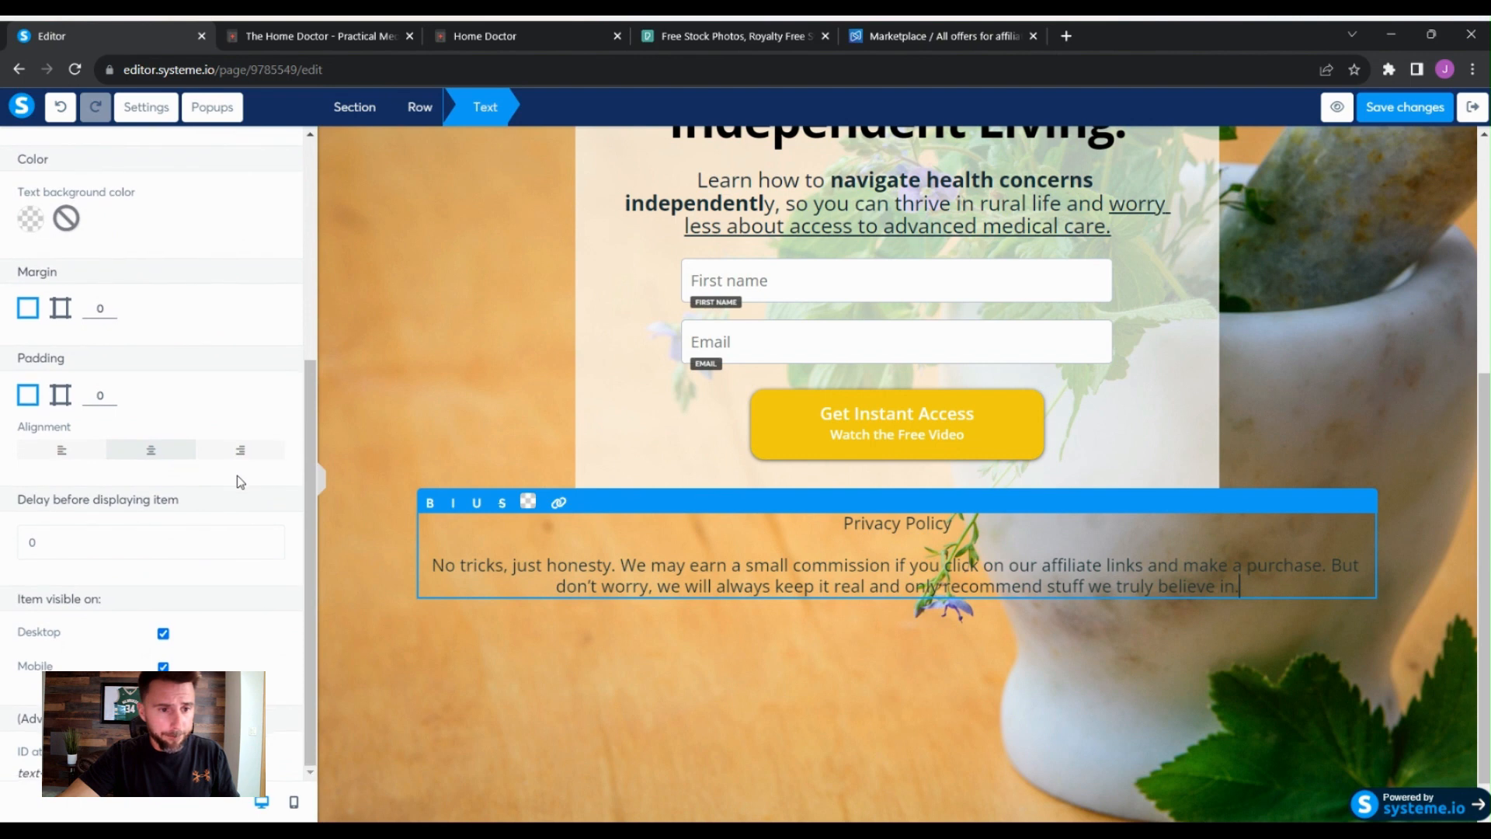
{"action": "scroll", "coordinate": [236, 475], "scroll_direction": "up", "scroll_amount": 3}
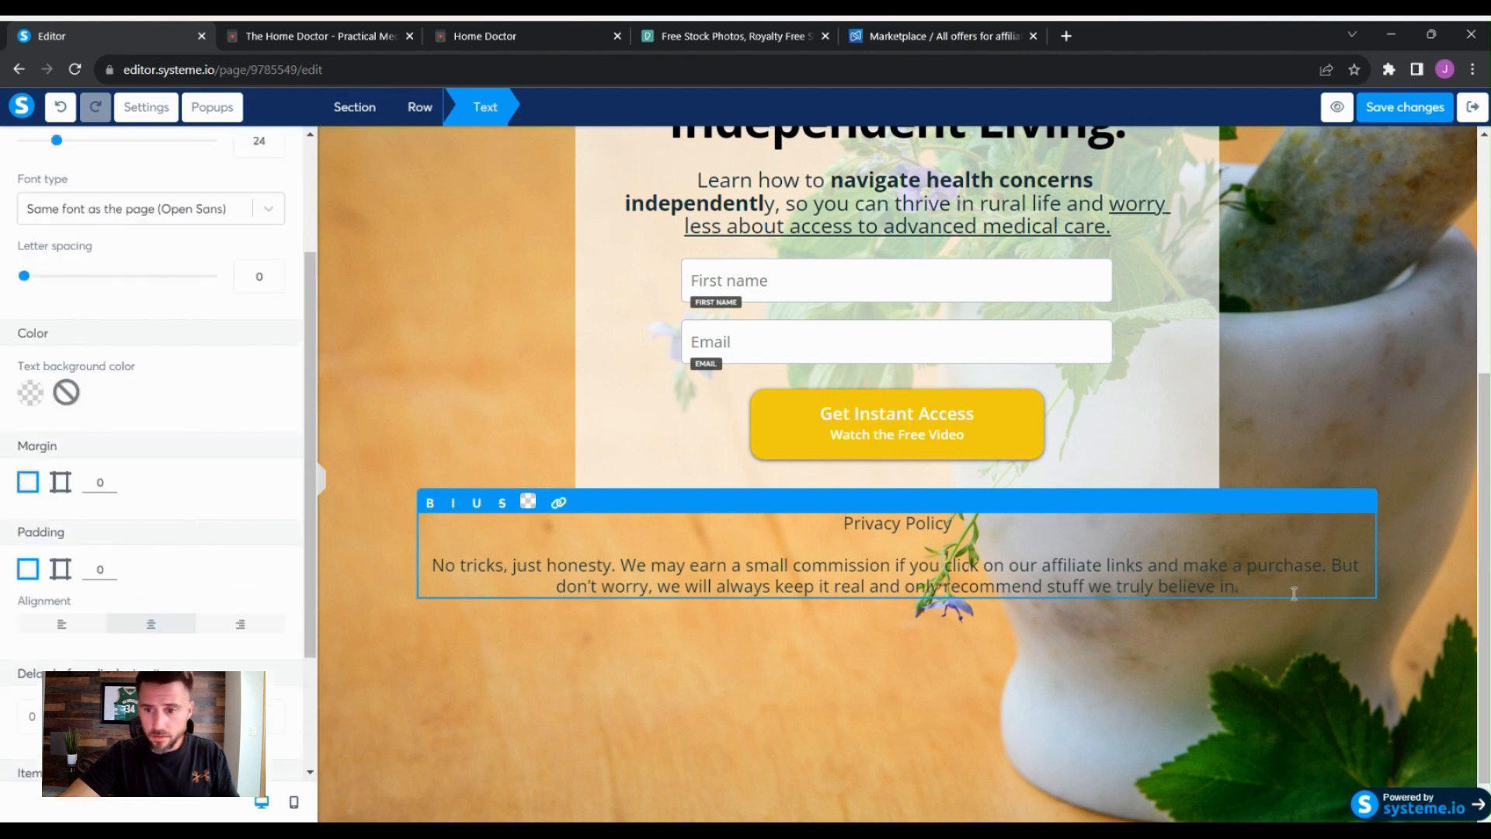
{"action": "left_click", "coordinate": [1274, 654]}
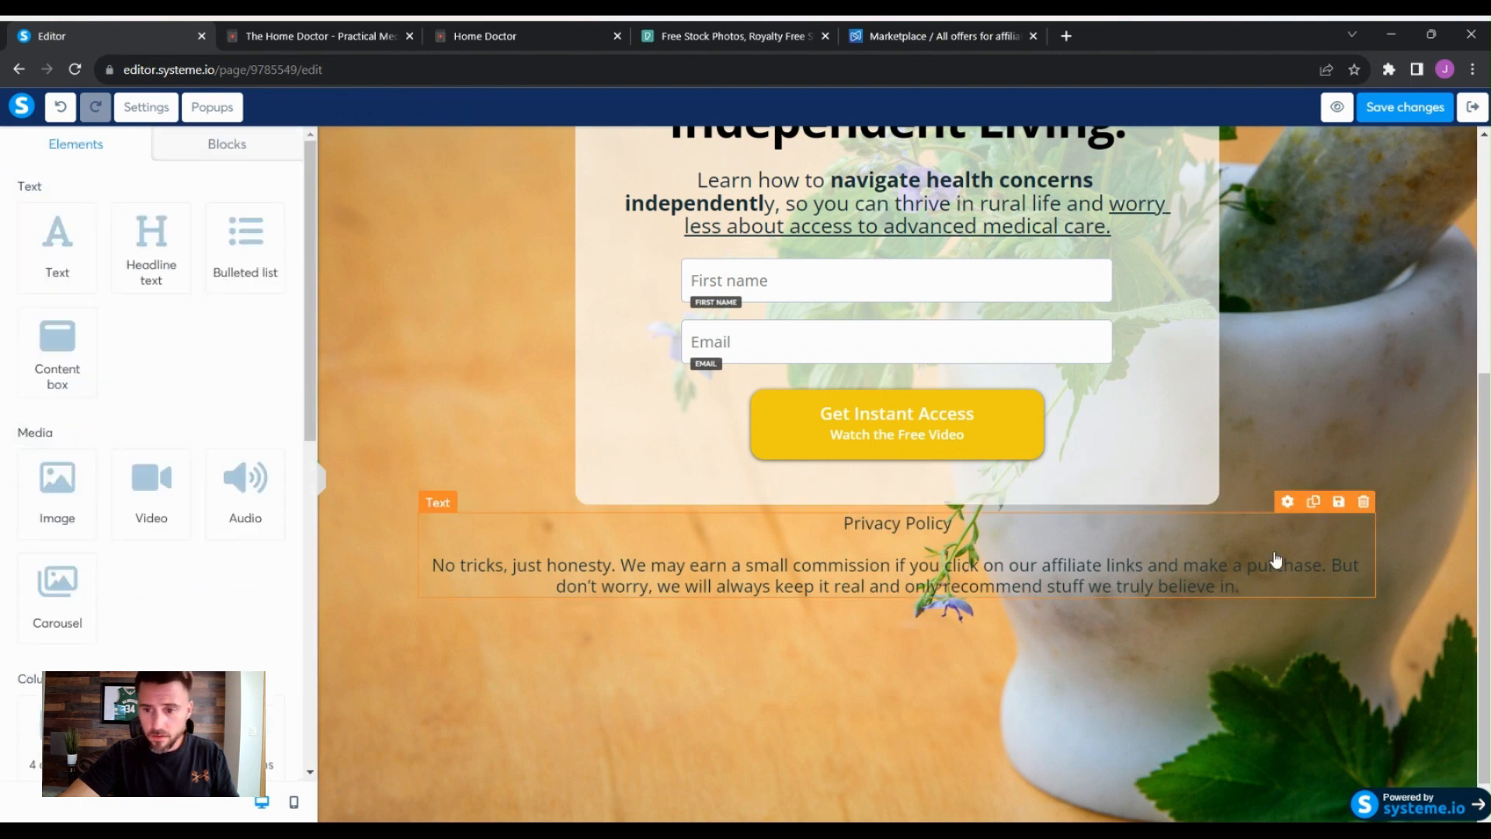
- Give the privacy text a white background at 72% opacity
{"action": "left_click", "coordinate": [1292, 505]}
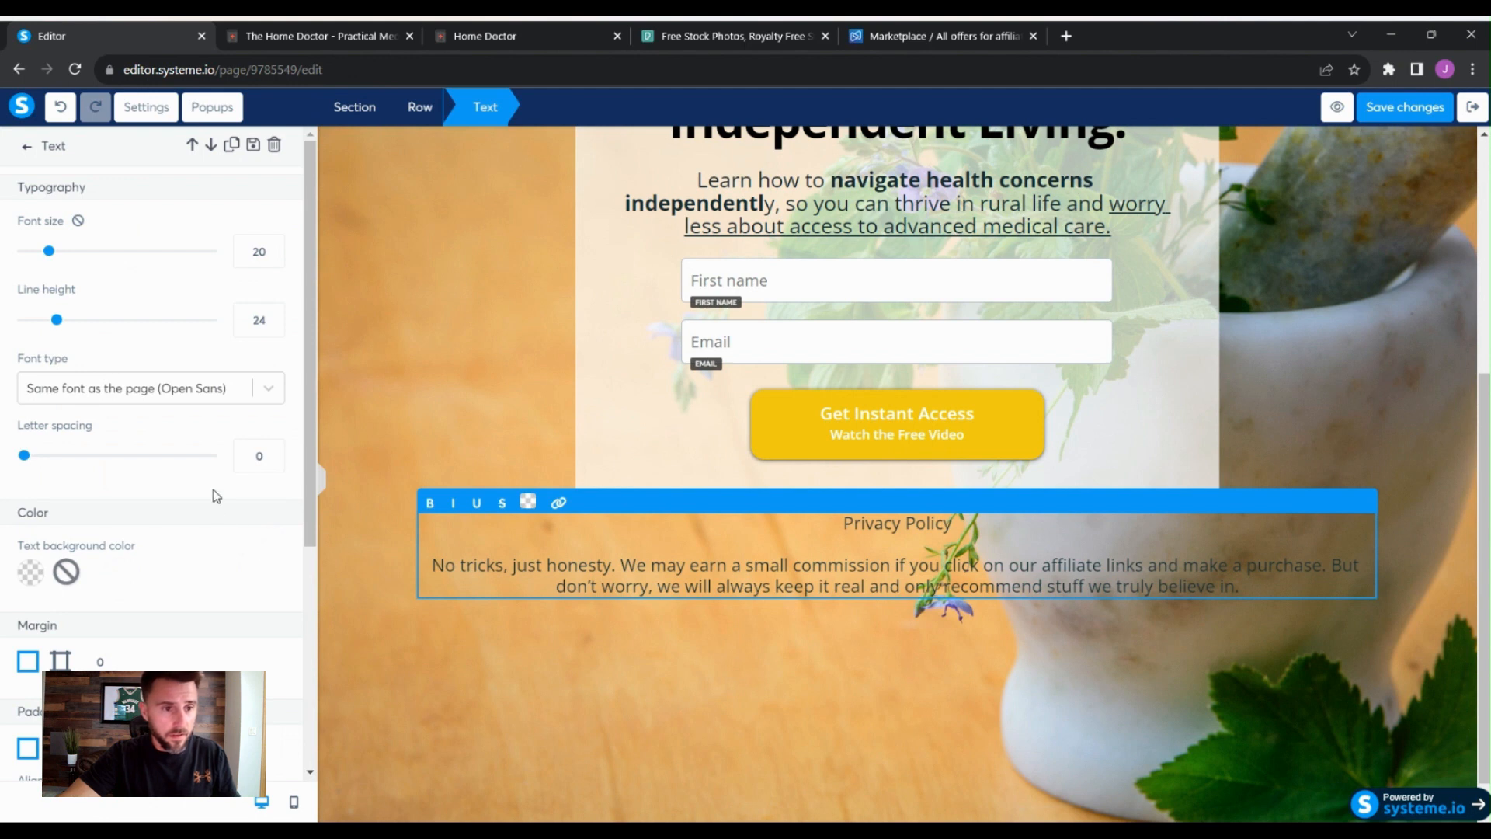
{"action": "scroll", "coordinate": [216, 497], "scroll_direction": "down", "scroll_amount": 1}
{"action": "scroll", "coordinate": [216, 495], "scroll_direction": "down", "scroll_amount": 3}
{"action": "scroll", "coordinate": [233, 489], "scroll_direction": "up", "scroll_amount": 3}
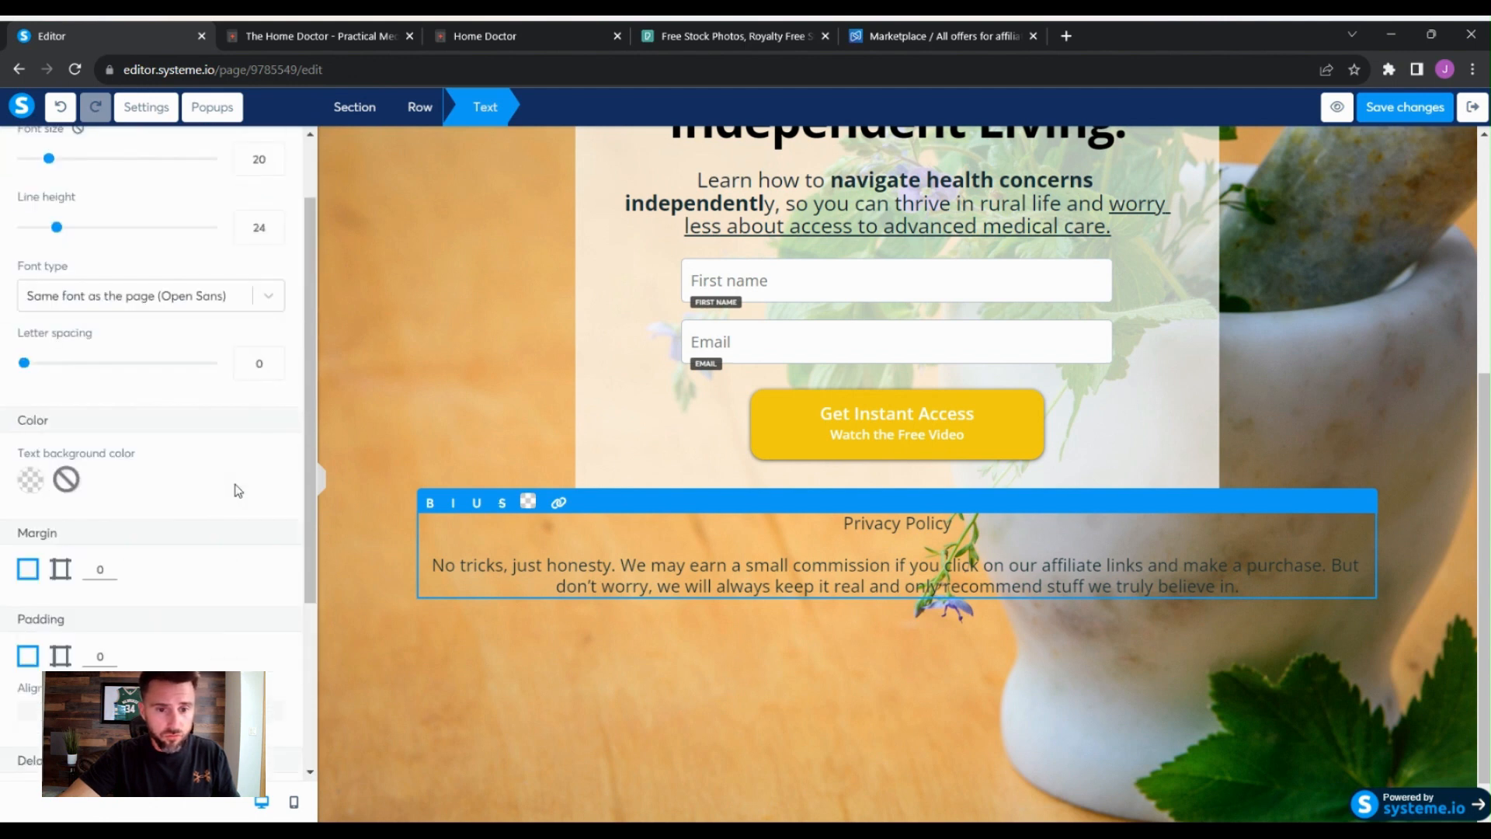
{"action": "scroll", "coordinate": [237, 490], "scroll_direction": "up", "scroll_amount": 1}
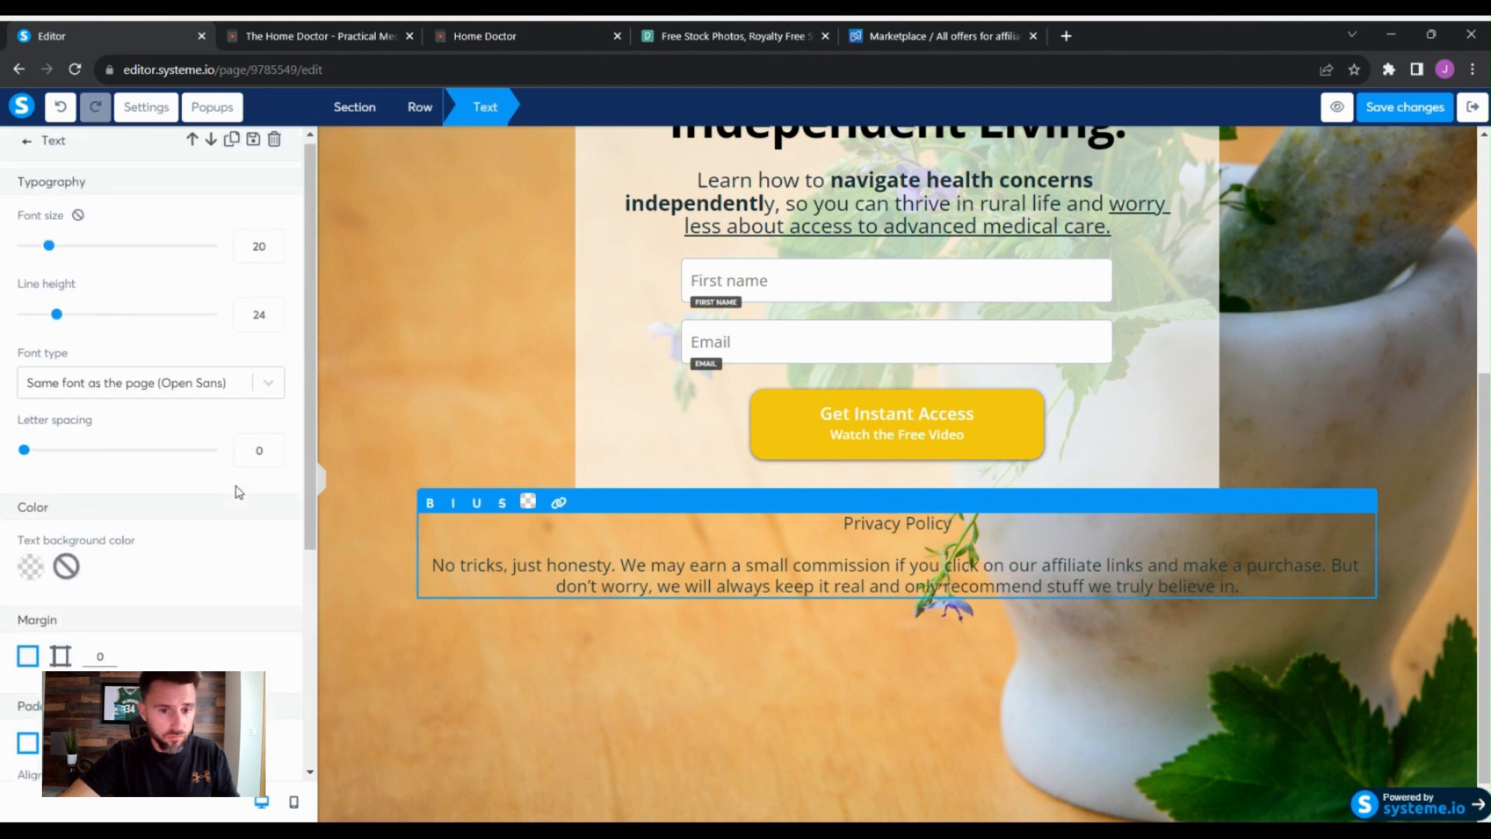
{"action": "left_click", "coordinate": [30, 567]}
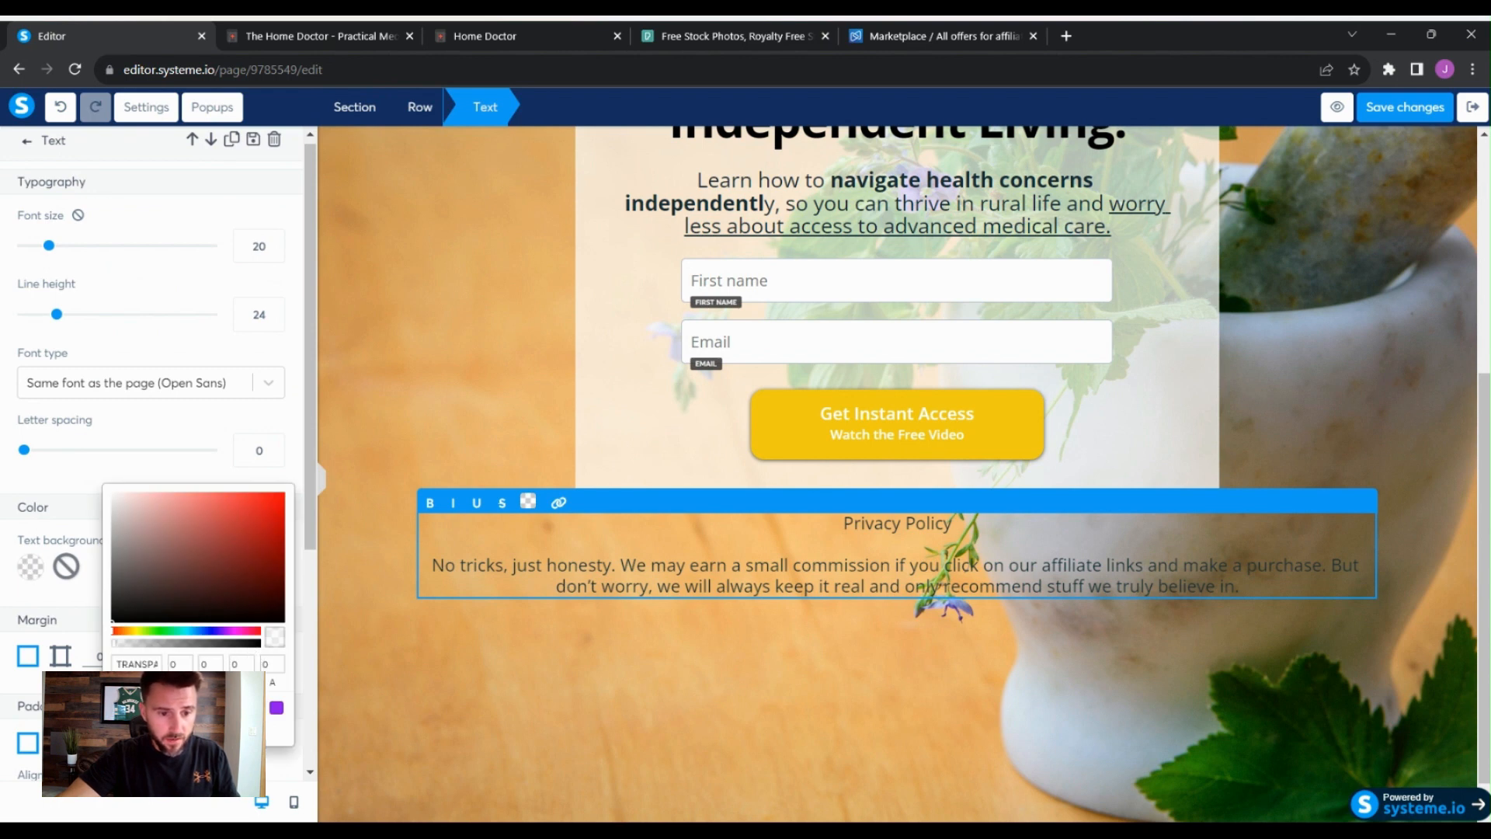
{"action": "left_click", "coordinate": [254, 730]}
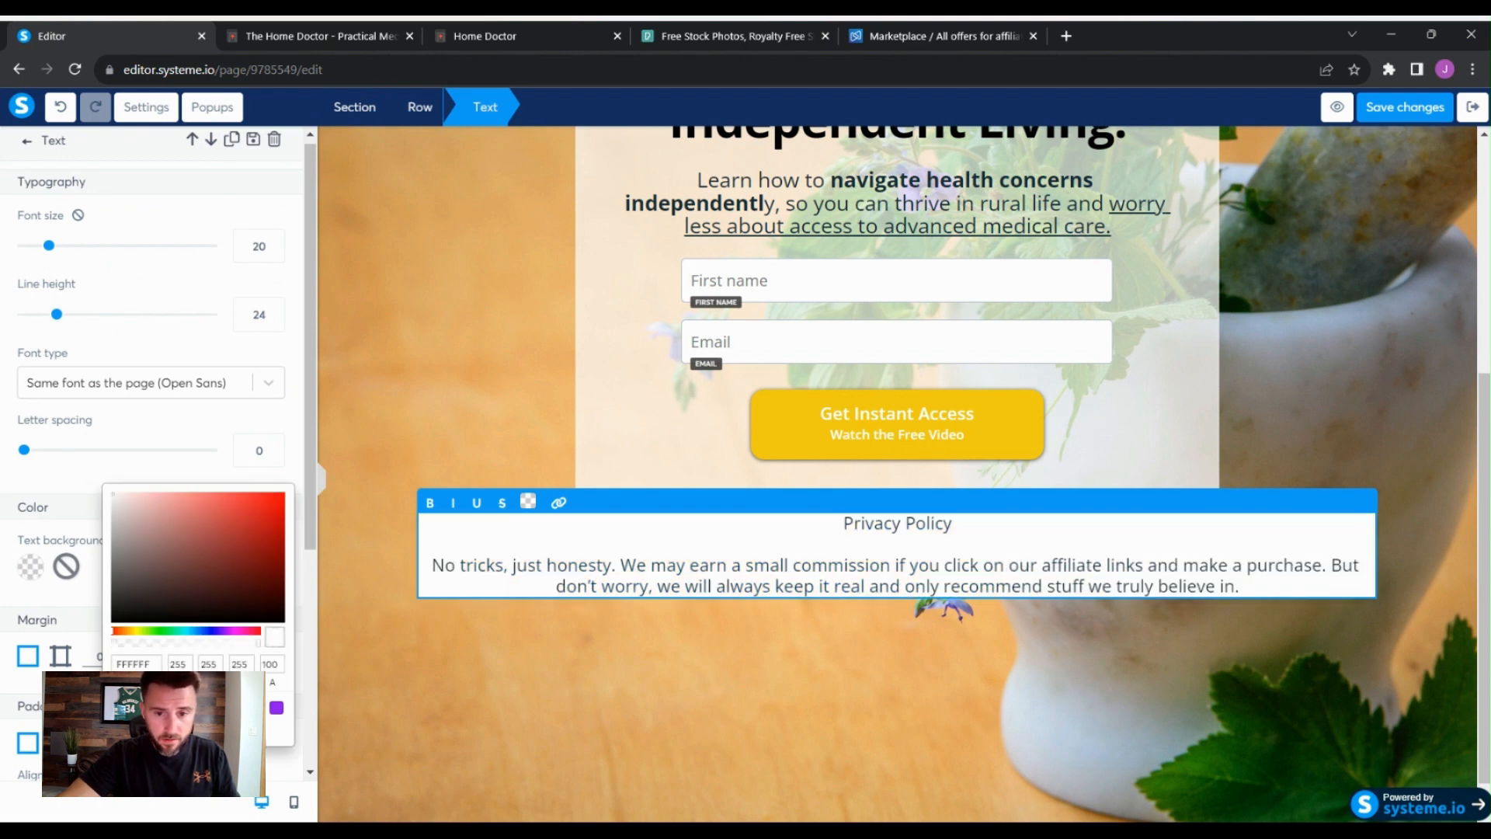
{"action": "left_click", "coordinate": [216, 643]}
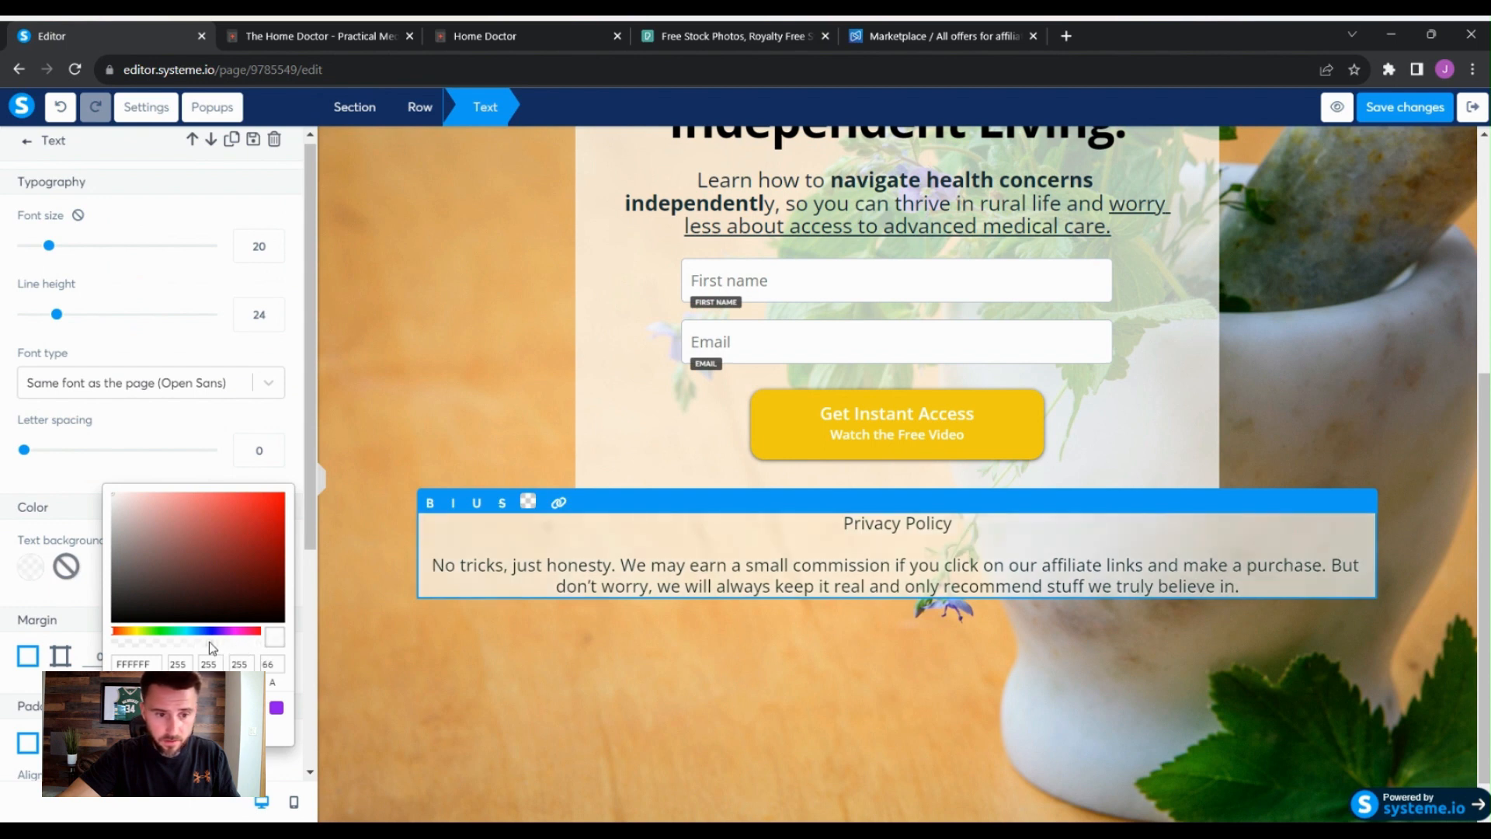
{"action": "mouse_move", "coordinate": [208, 644]}
{"action": "left_mouse_down"}
{"action": "mouse_move", "coordinate": [191, 644]}
{"action": "mouse_move", "coordinate": [218, 643]}
{"action": "left_mouse_up"}
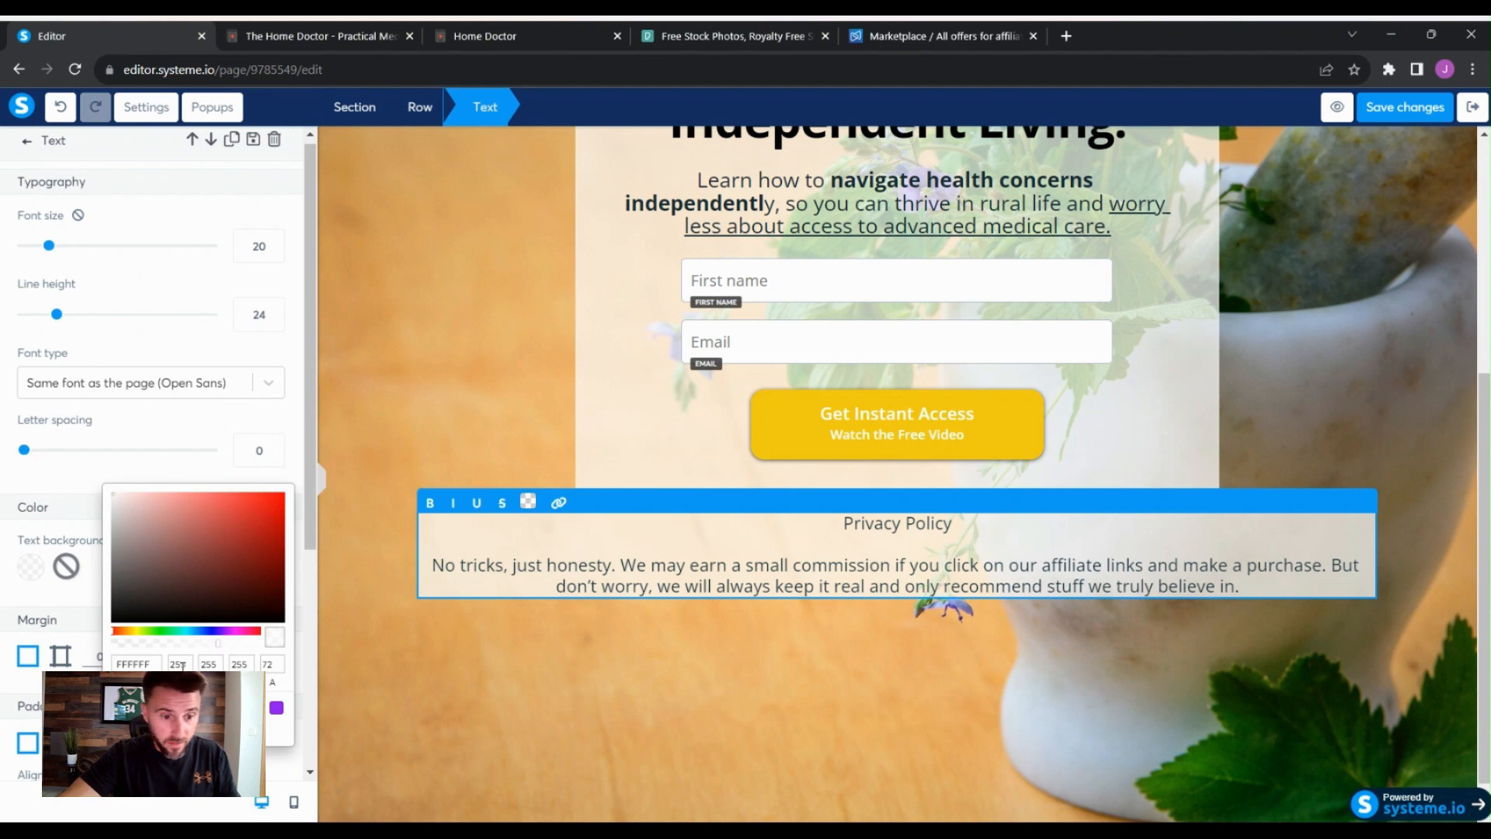
{"action": "left_click", "coordinate": [468, 699]}
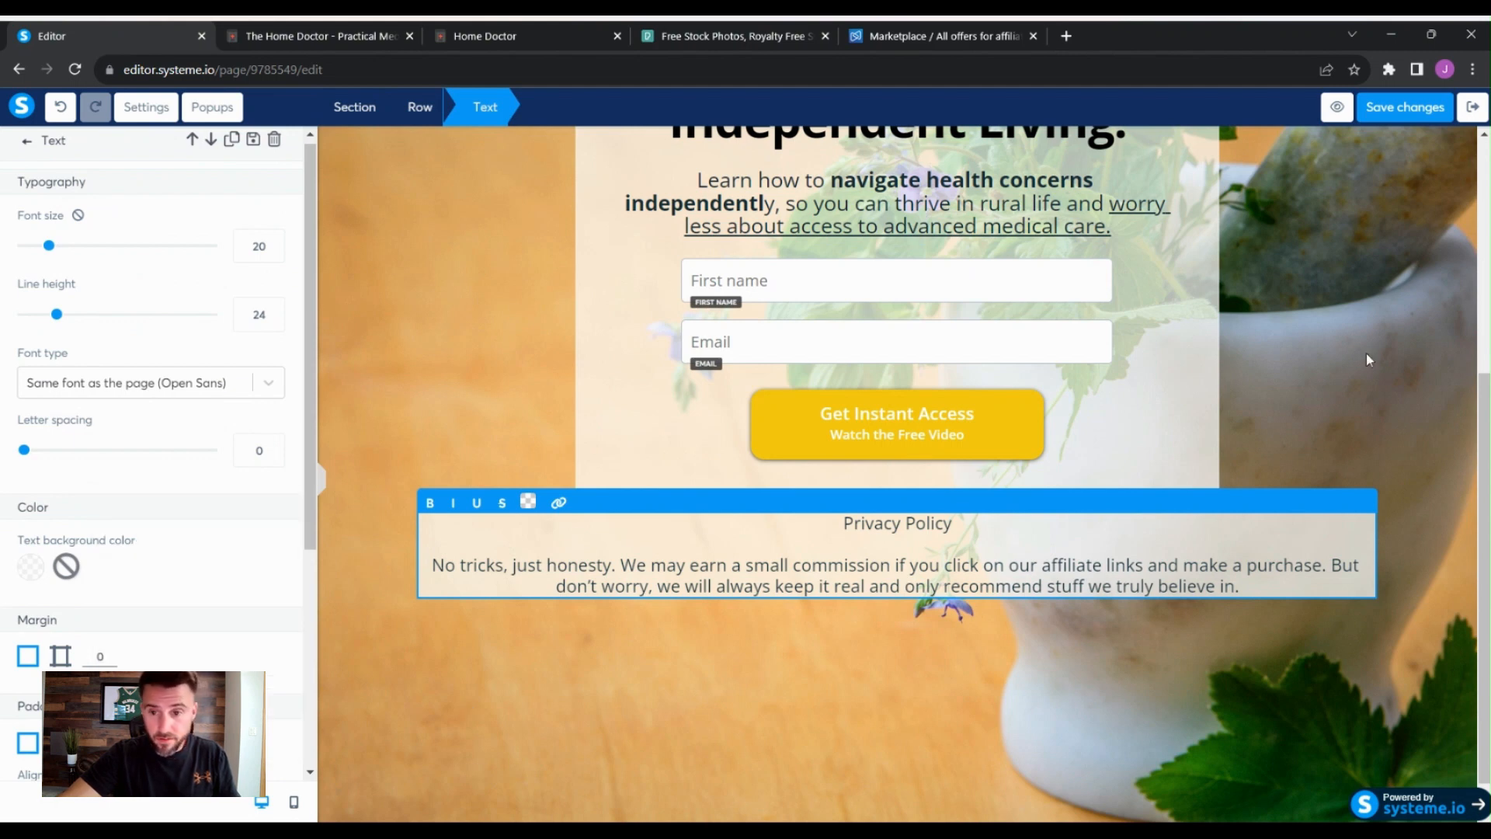
- Set the privacy text row's left/right padding to 186 and top padding to 53
{"action": "left_click", "coordinate": [1367, 352]}
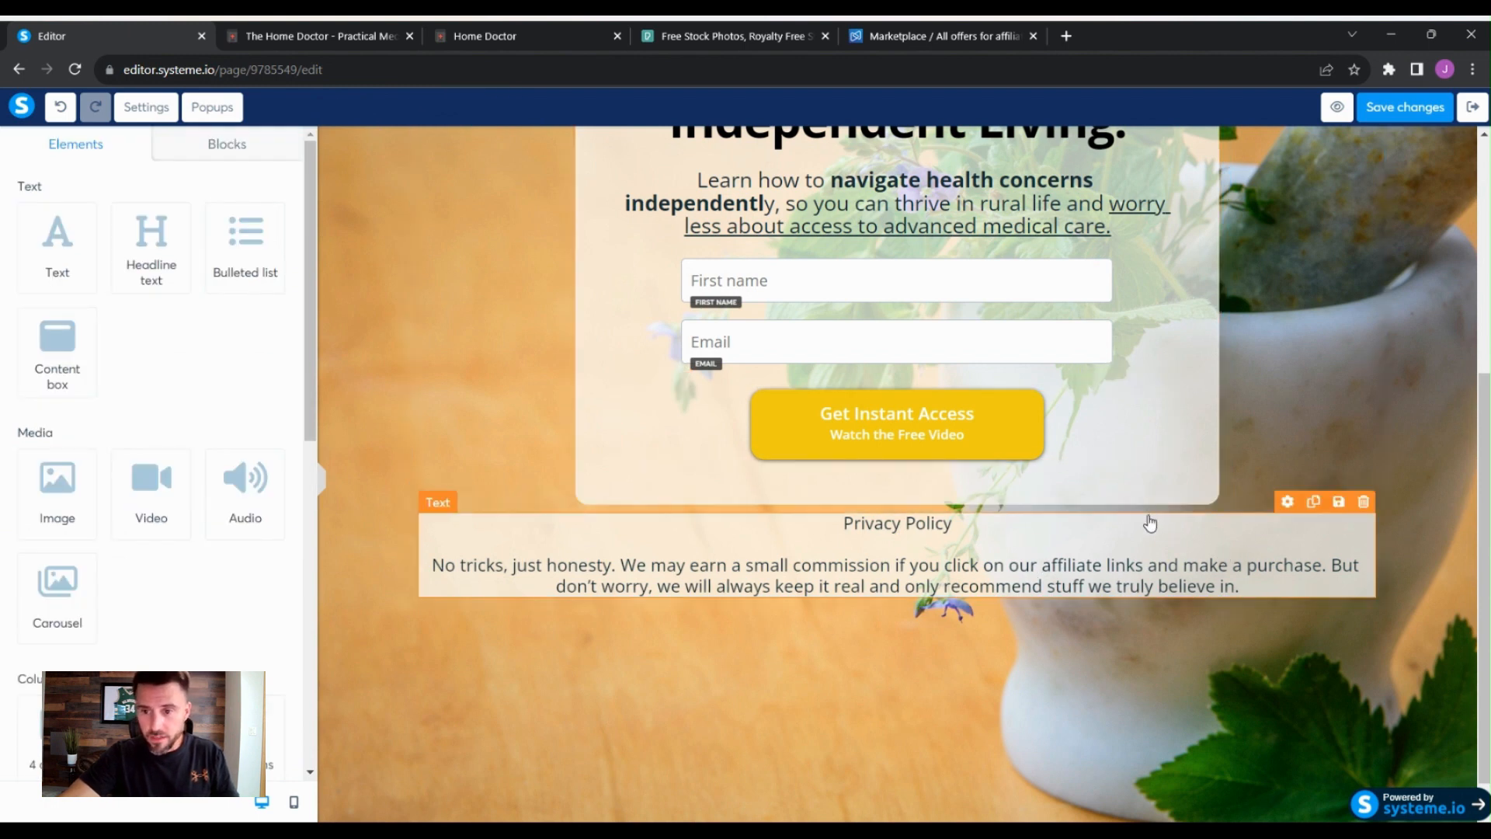
{"action": "left_click", "coordinate": [1342, 536]}
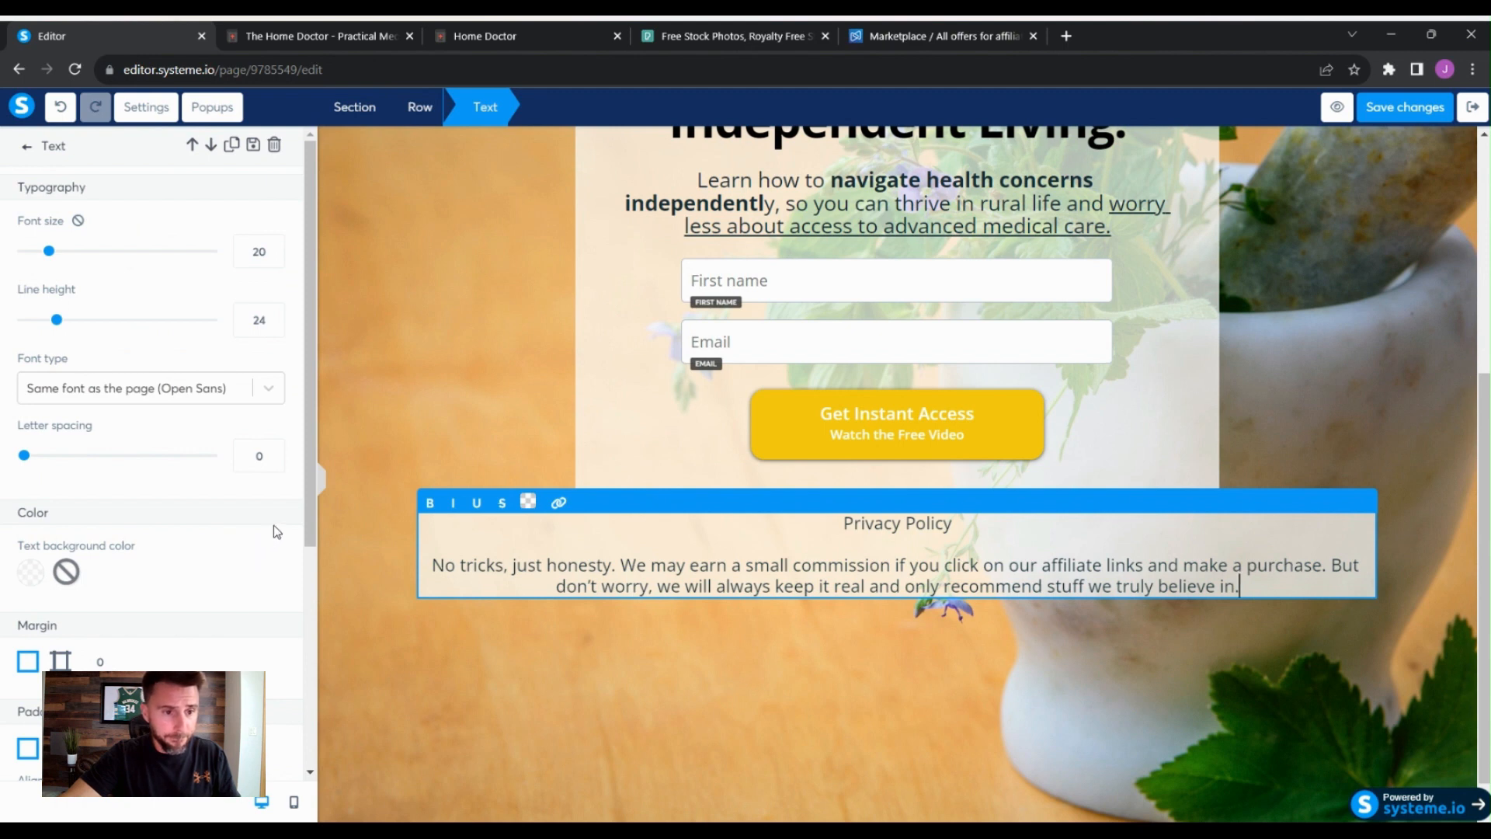
{"action": "scroll", "coordinate": [273, 525], "scroll_direction": "down", "scroll_amount": 2}
{"action": "scroll", "coordinate": [274, 525], "scroll_direction": "down", "scroll_amount": 2}
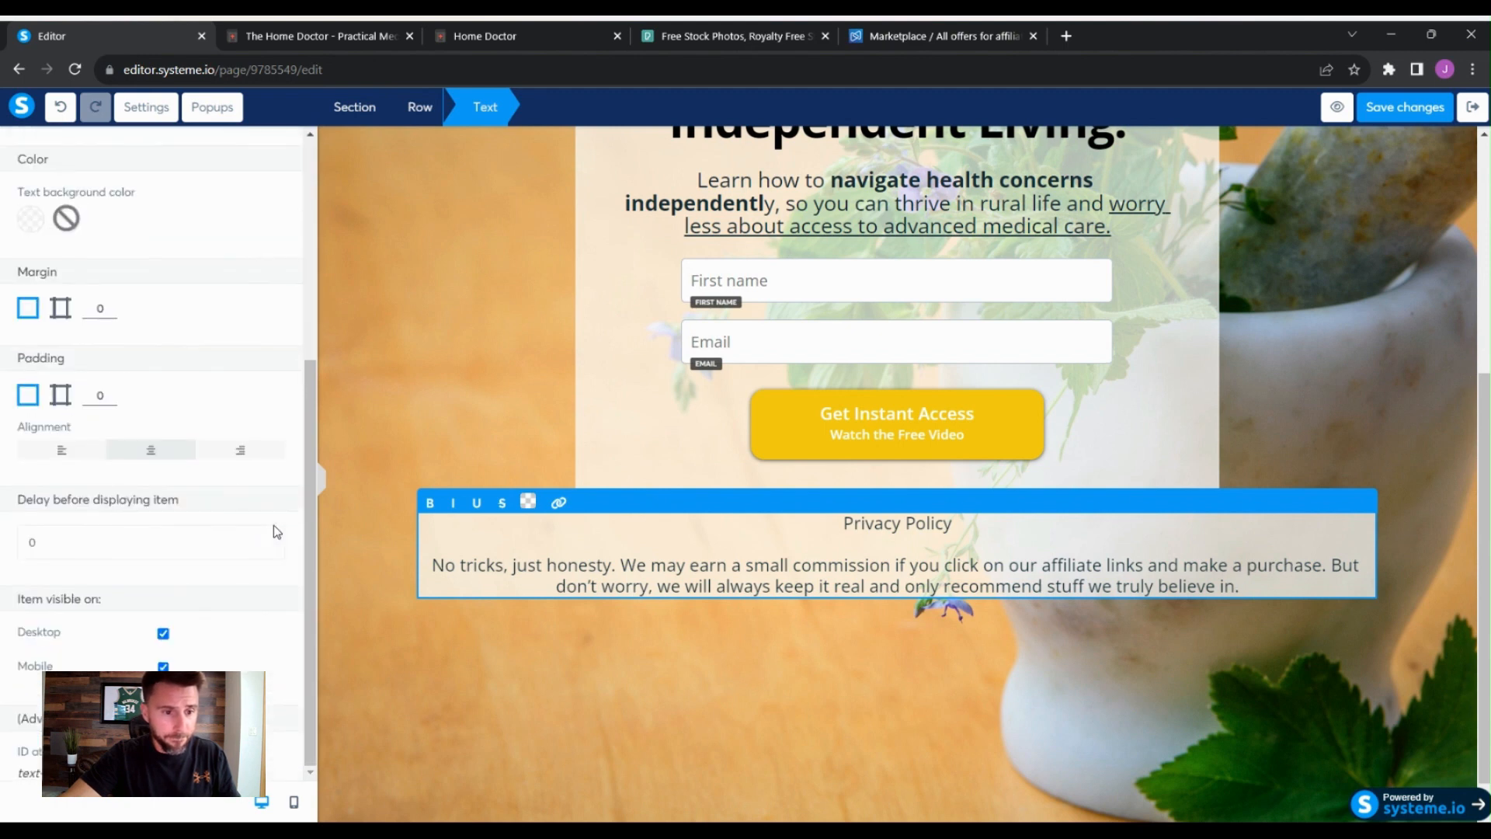
{"action": "scroll", "coordinate": [275, 526], "scroll_direction": "up", "scroll_amount": 4}
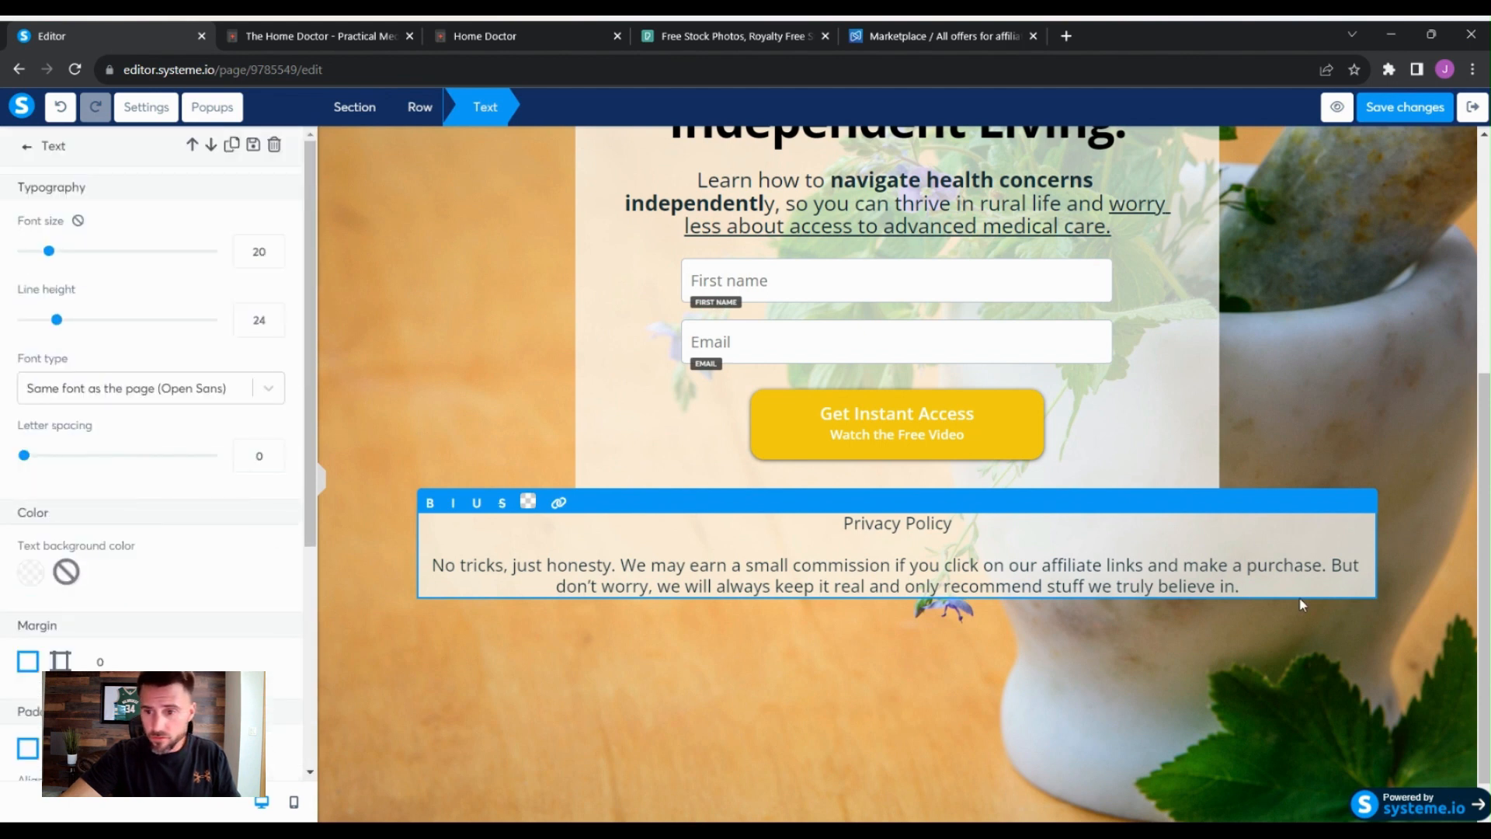
{"action": "left_click", "coordinate": [1335, 524]}
{"action": "left_click", "coordinate": [1398, 577]}
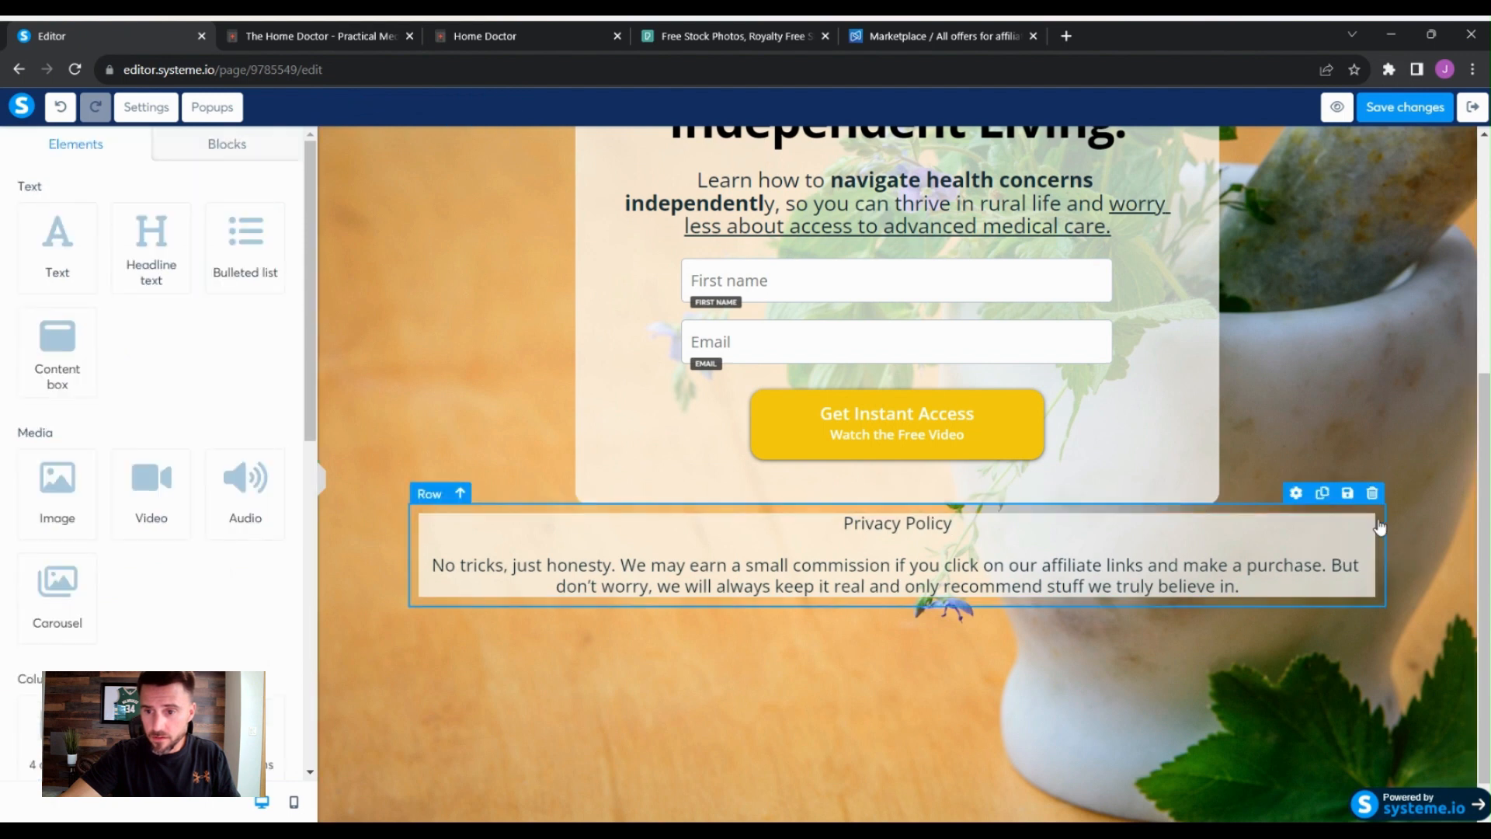
{"action": "left_click", "coordinate": [1296, 494]}
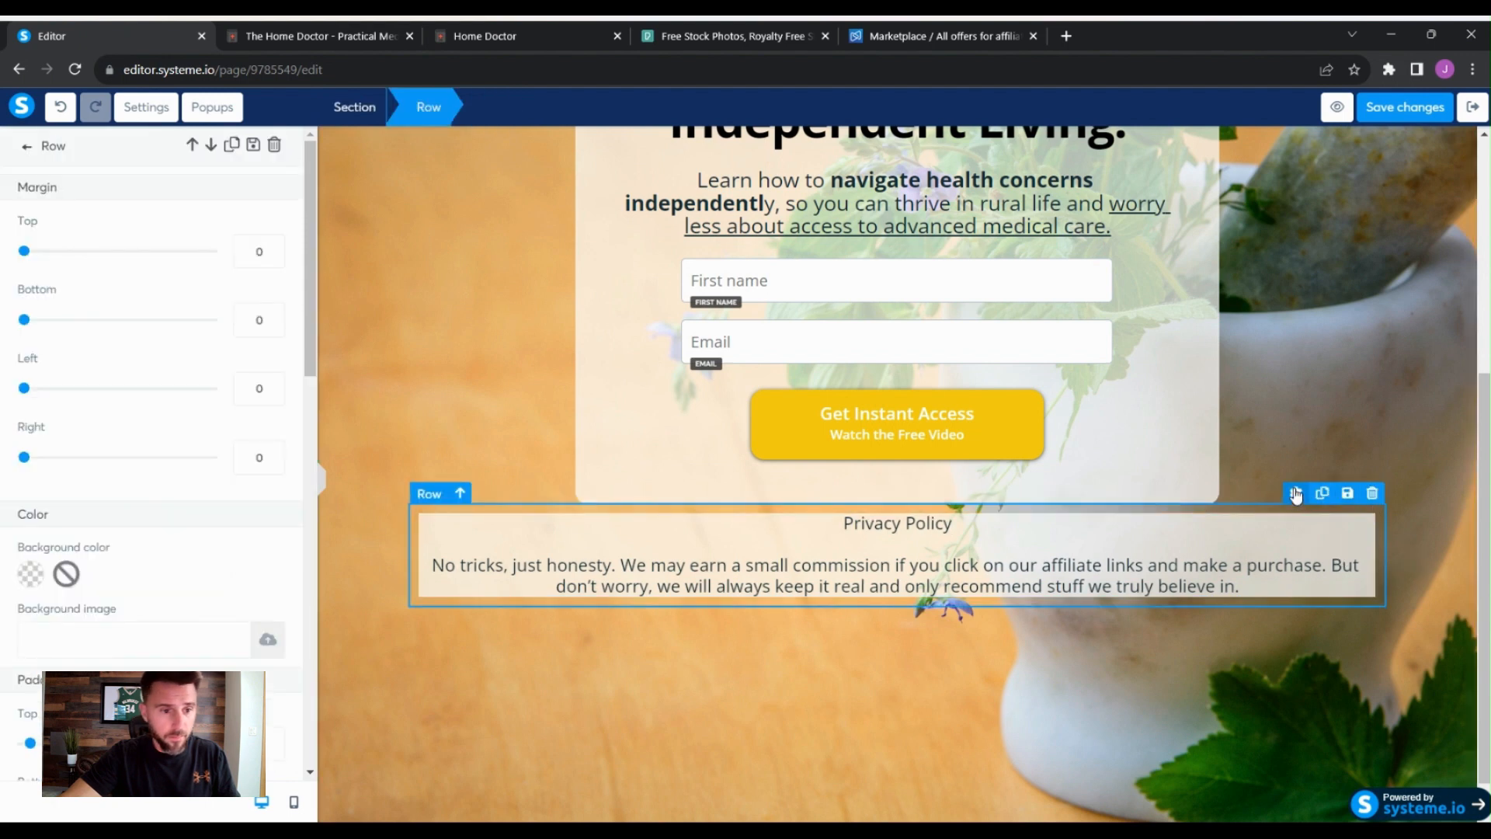
{"action": "scroll", "coordinate": [225, 543], "scroll_direction": "down", "scroll_amount": 4}
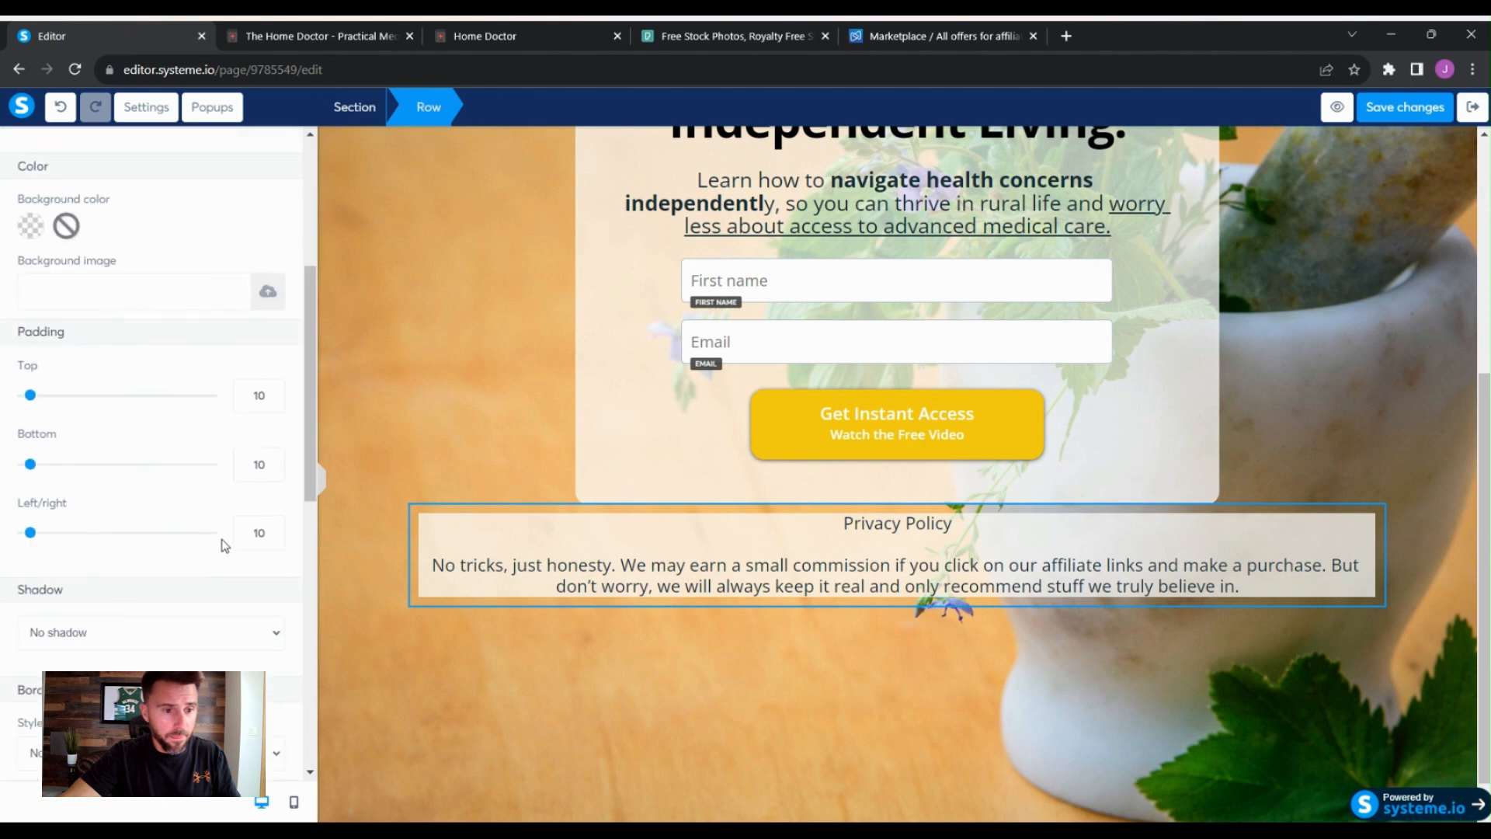
{"action": "left_click_drag", "start_coordinate": [30, 532], "coordinate": [143, 548]}
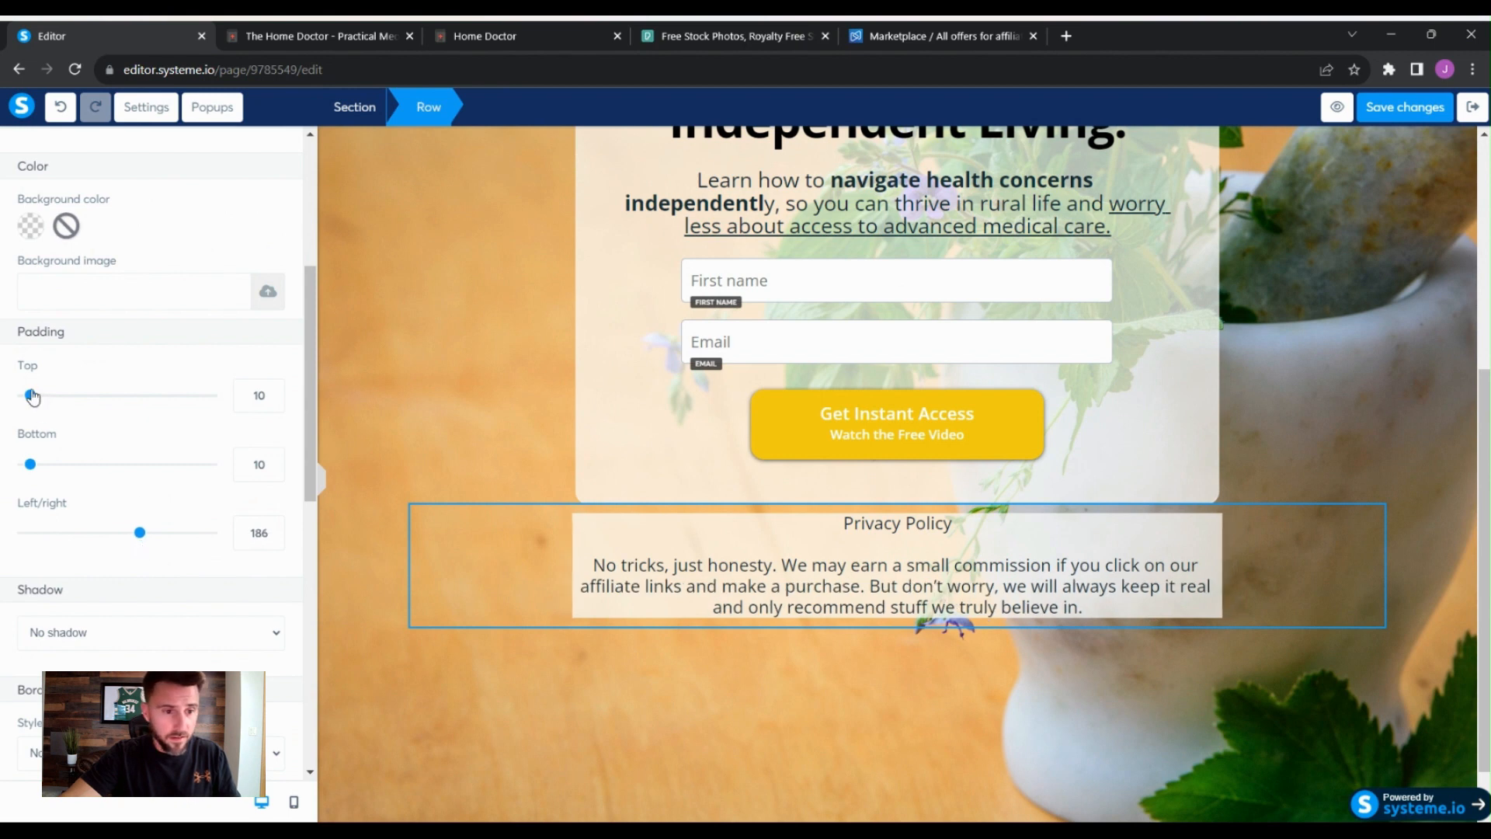
{"action": "left_click_drag", "start_coordinate": [31, 396], "coordinate": [59, 398]}
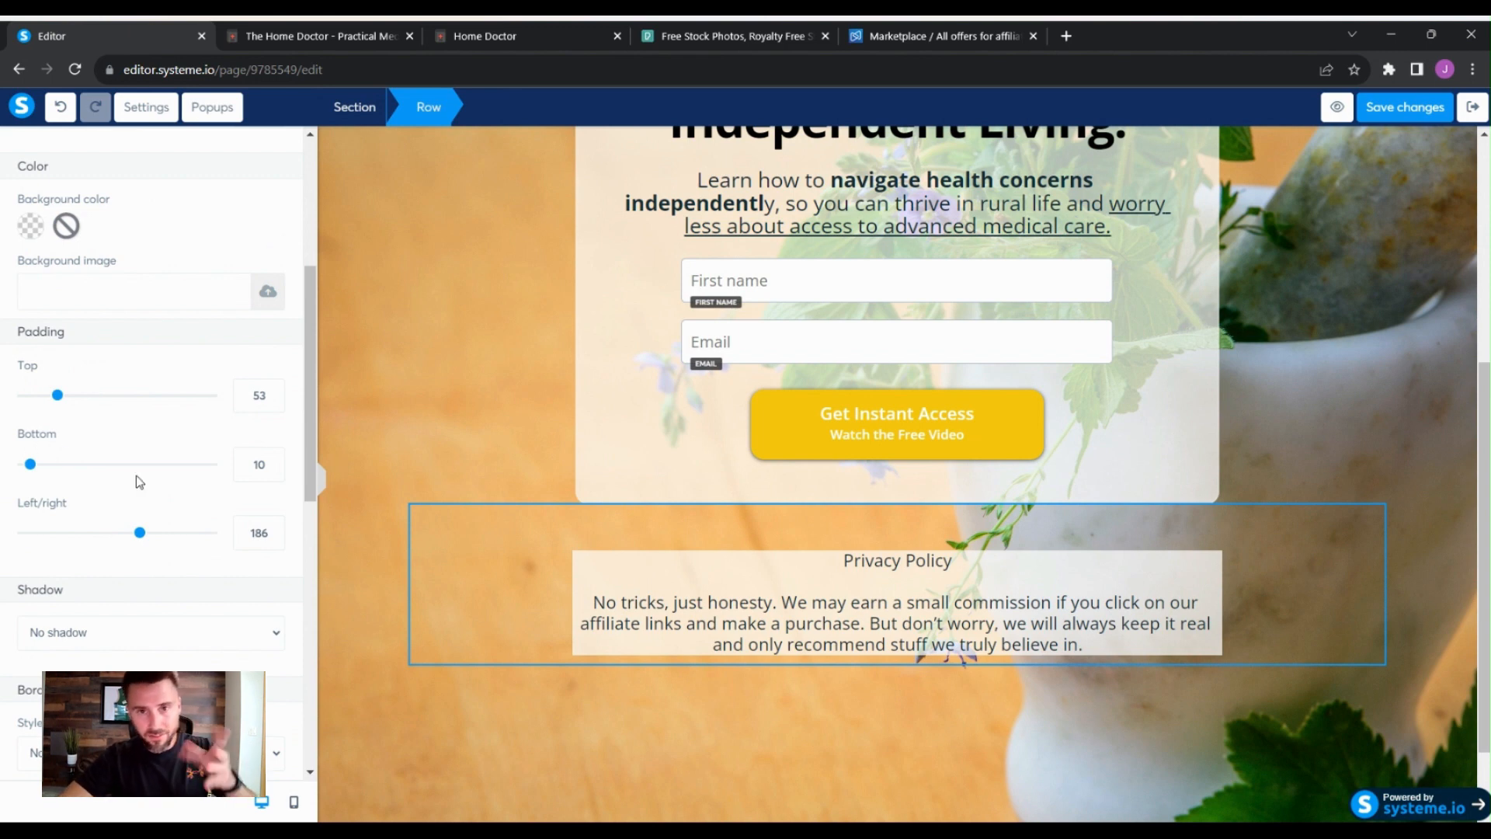
- Round all four corners of the privacy text row to 15
{"action": "scroll", "coordinate": [136, 475], "scroll_direction": "down", "scroll_amount": 5}
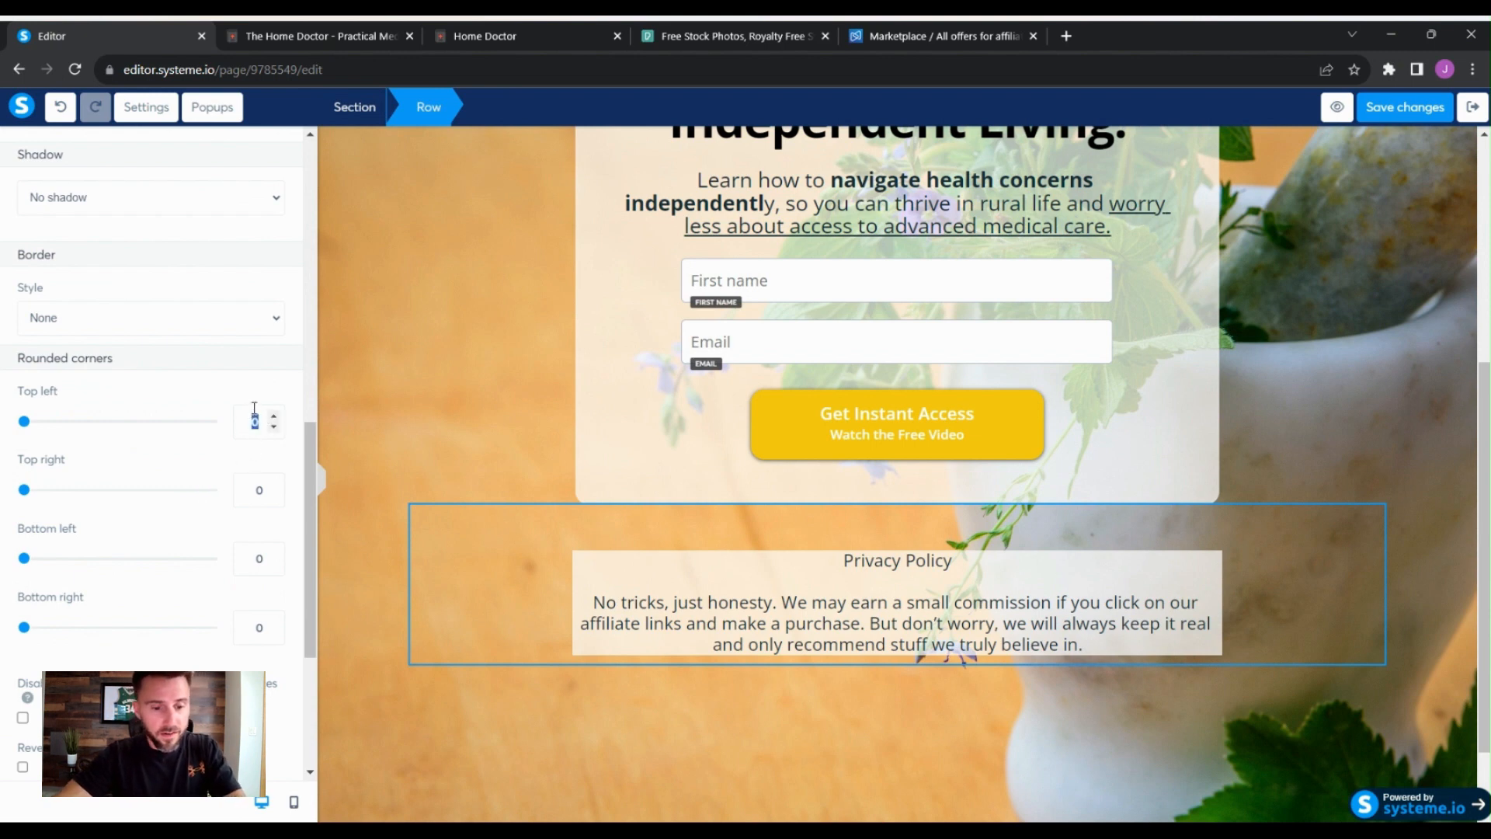
{"action": "type", "text": "15"}
{"action": "double_click", "coordinate": [256, 489]}
{"action": "type", "text": "15"}
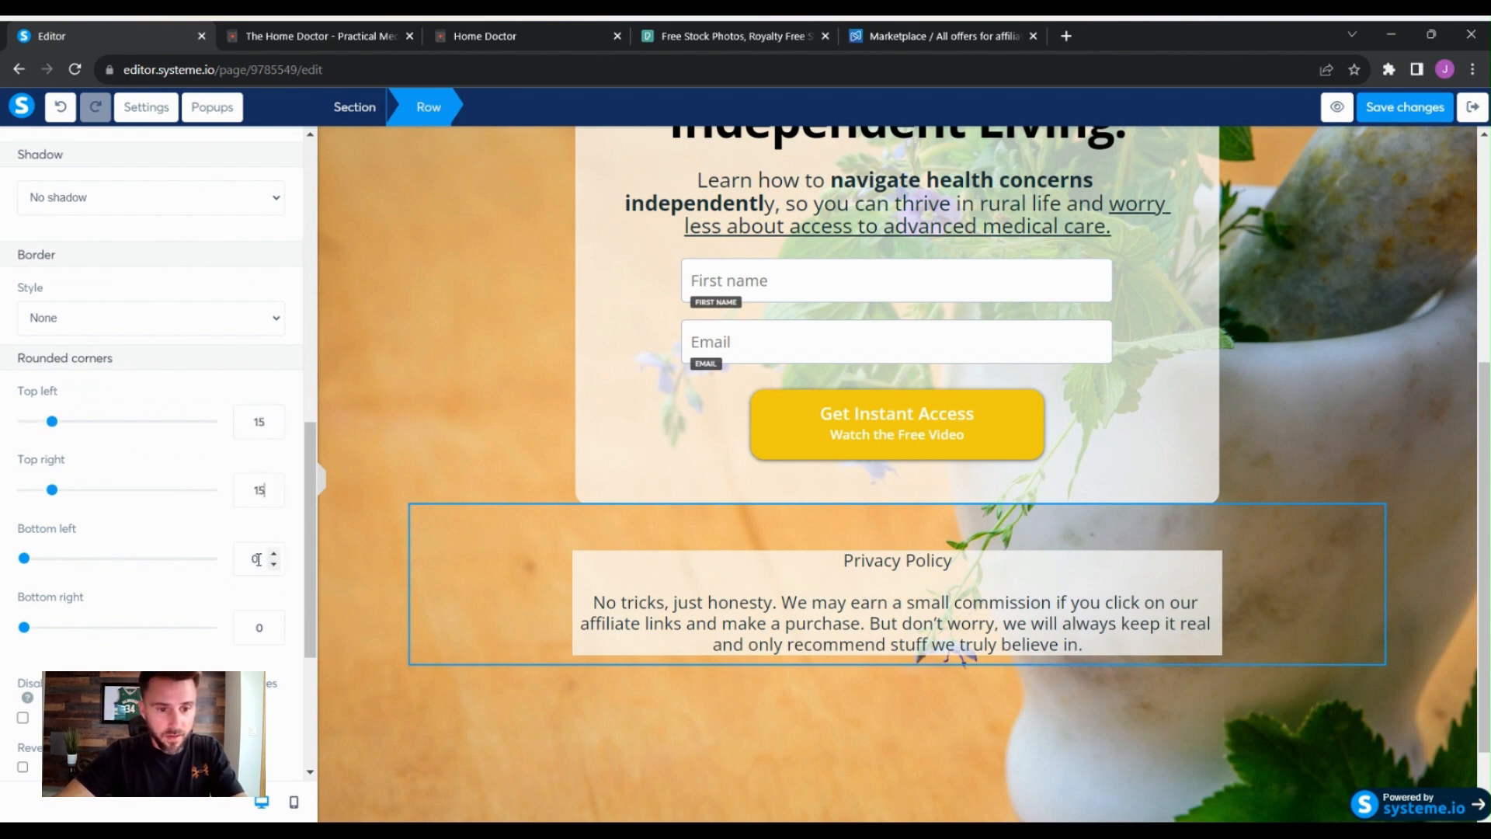
{"action": "double_click", "coordinate": [259, 559]}
{"action": "type", "text": "15"}
{"action": "left_click_drag", "start_coordinate": [265, 629], "coordinate": [235, 628]}
{"action": "type", "text": "15"}
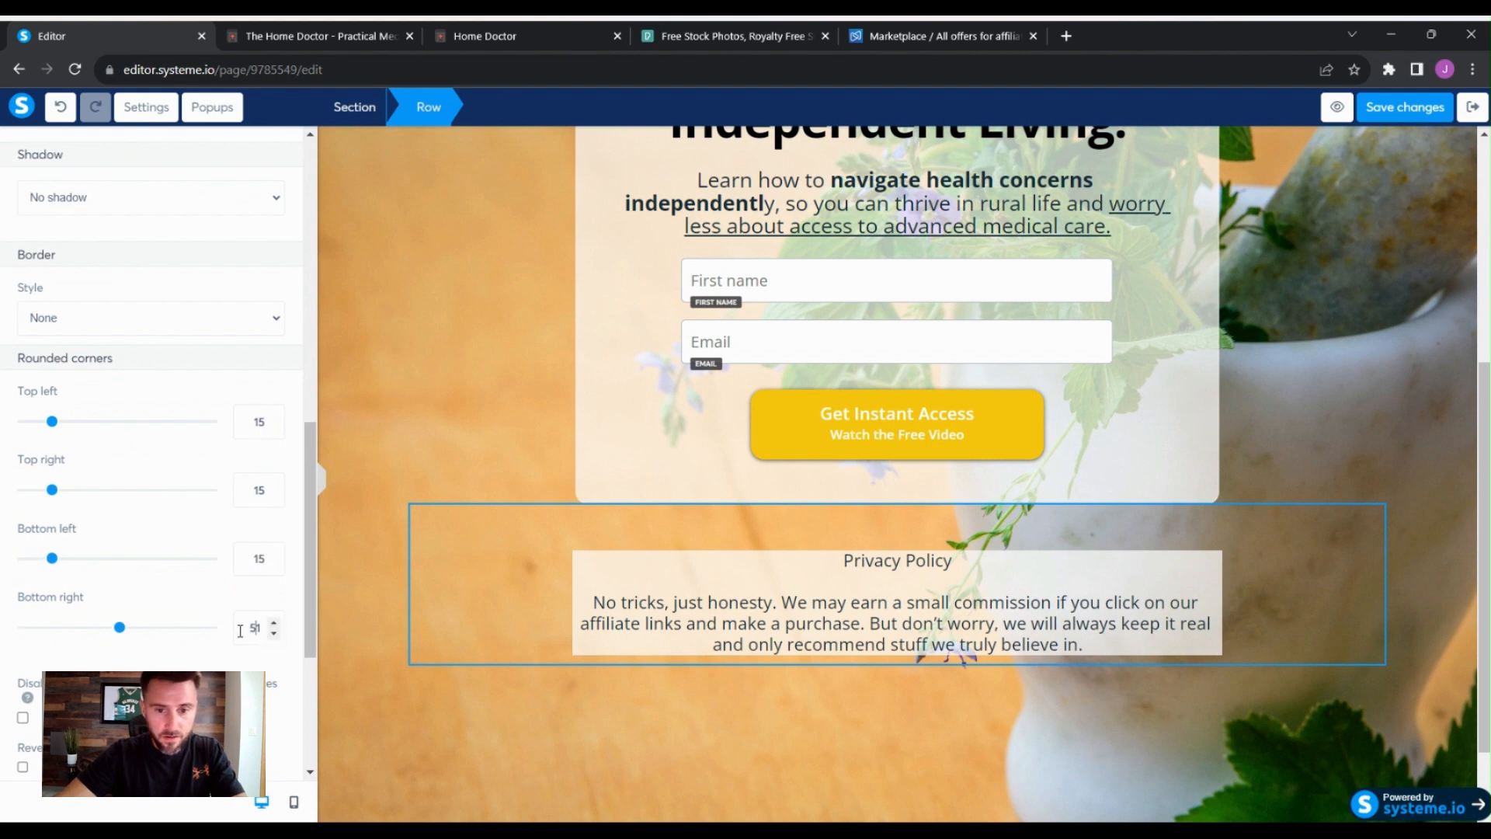
{"action": "left_click", "coordinate": [400, 596]}
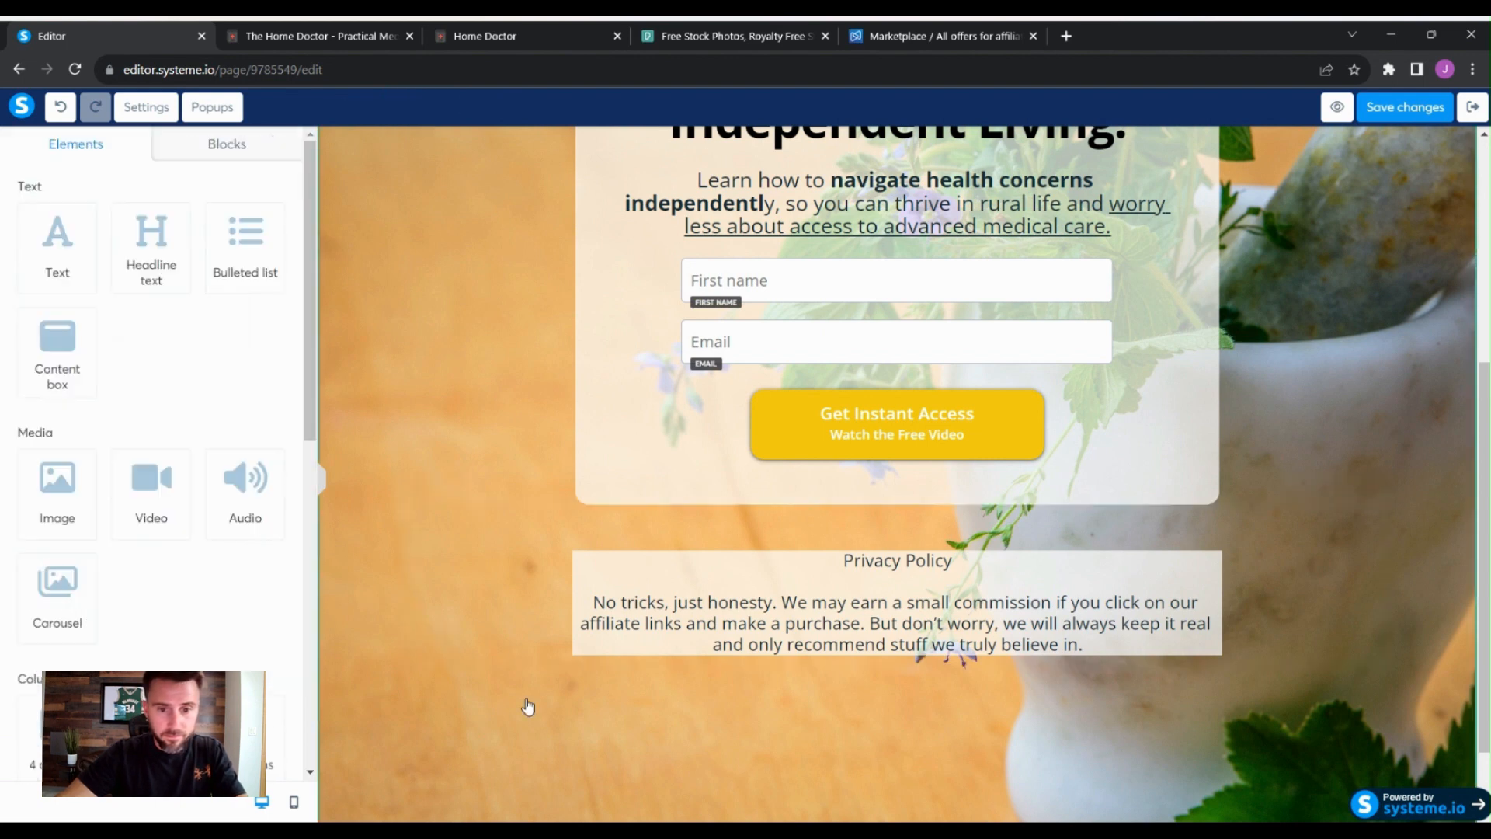
- Reduce the privacy text's font size to 13
{"action": "left_click", "coordinate": [1397, 565]}
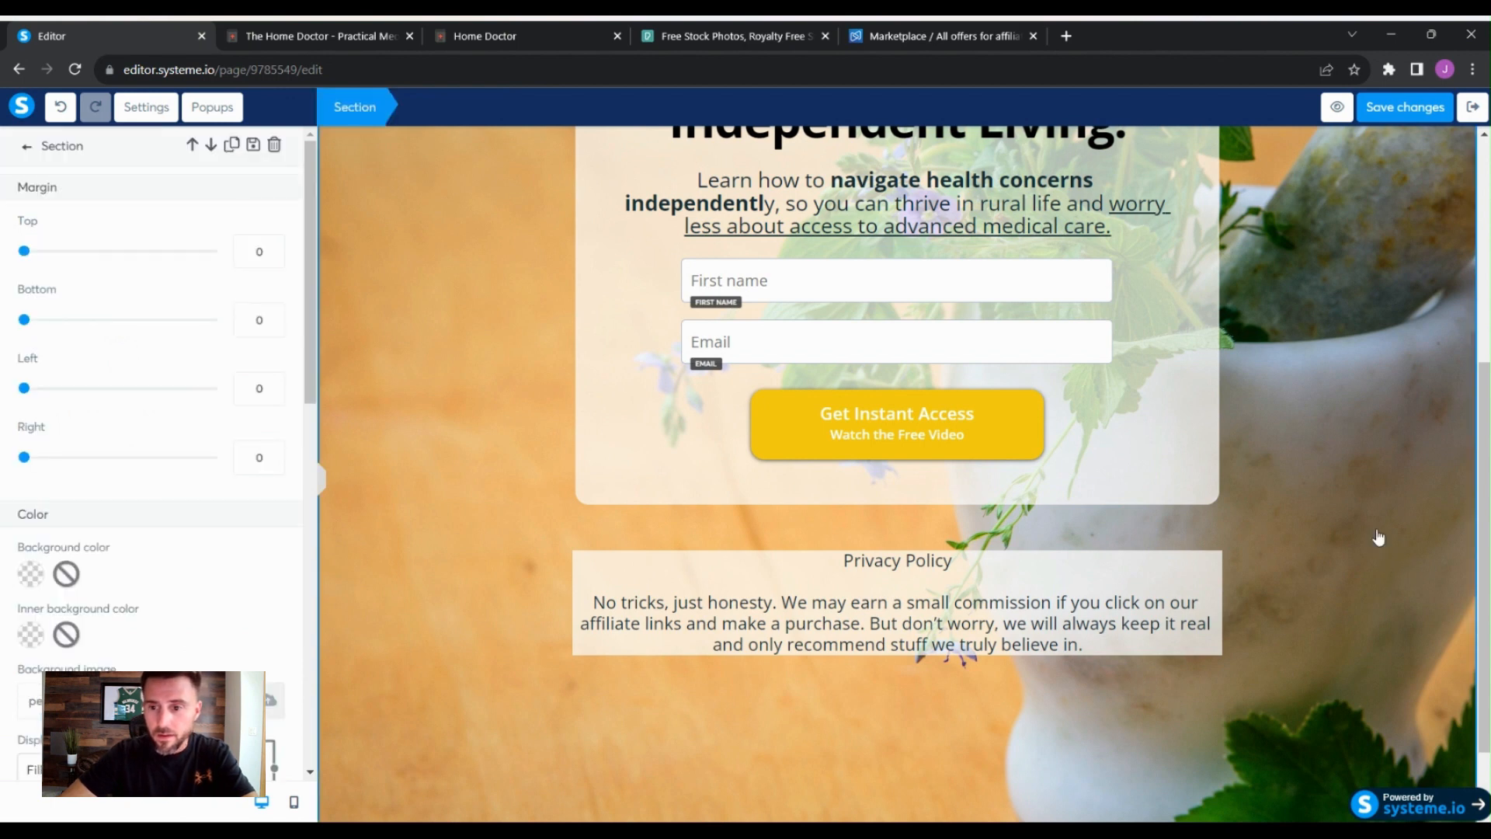
{"action": "left_click", "coordinate": [1146, 630]}
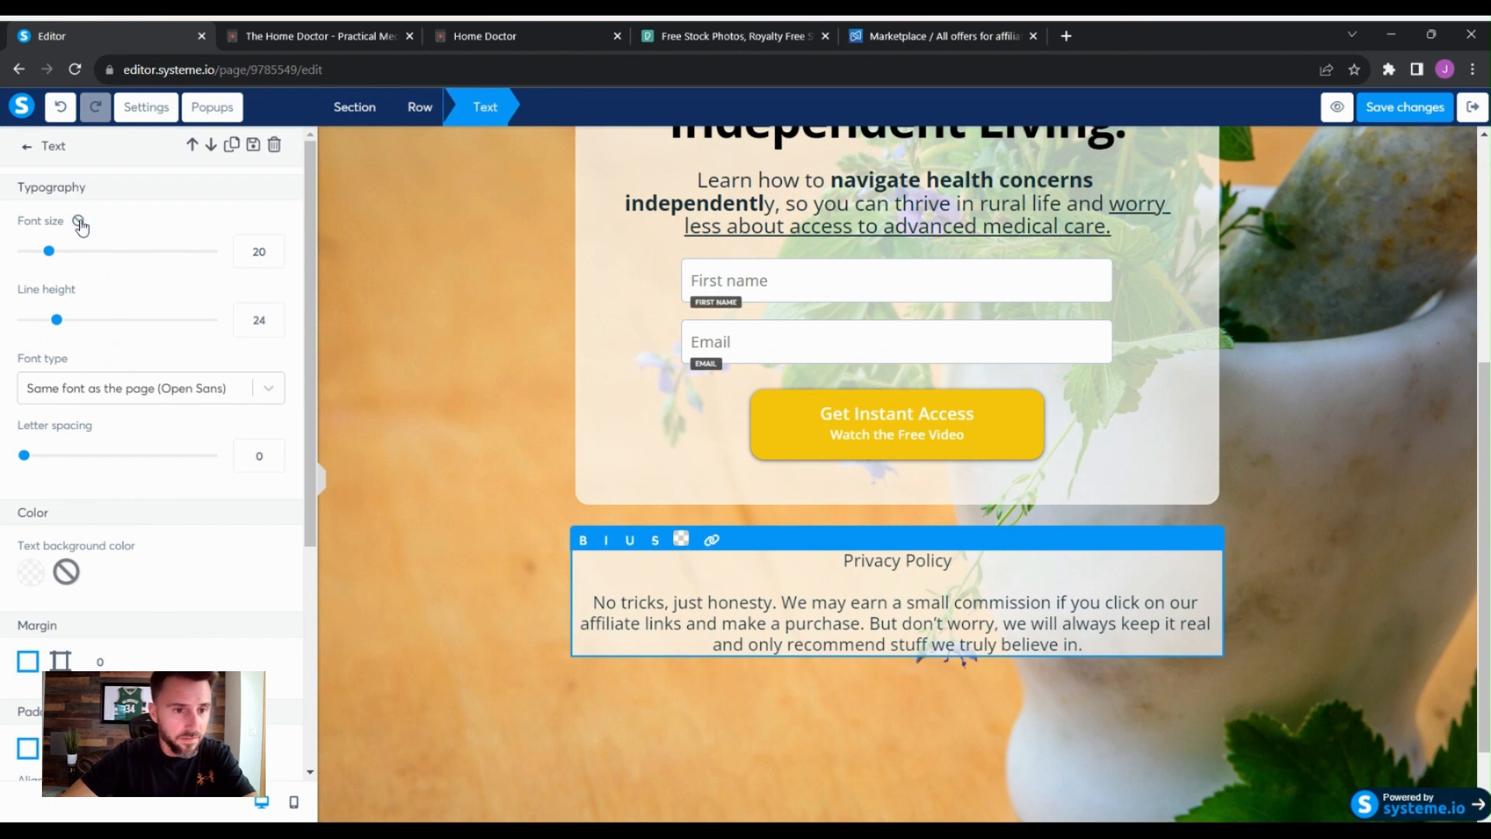
{"action": "left_click_drag", "start_coordinate": [50, 254], "coordinate": [35, 254]}
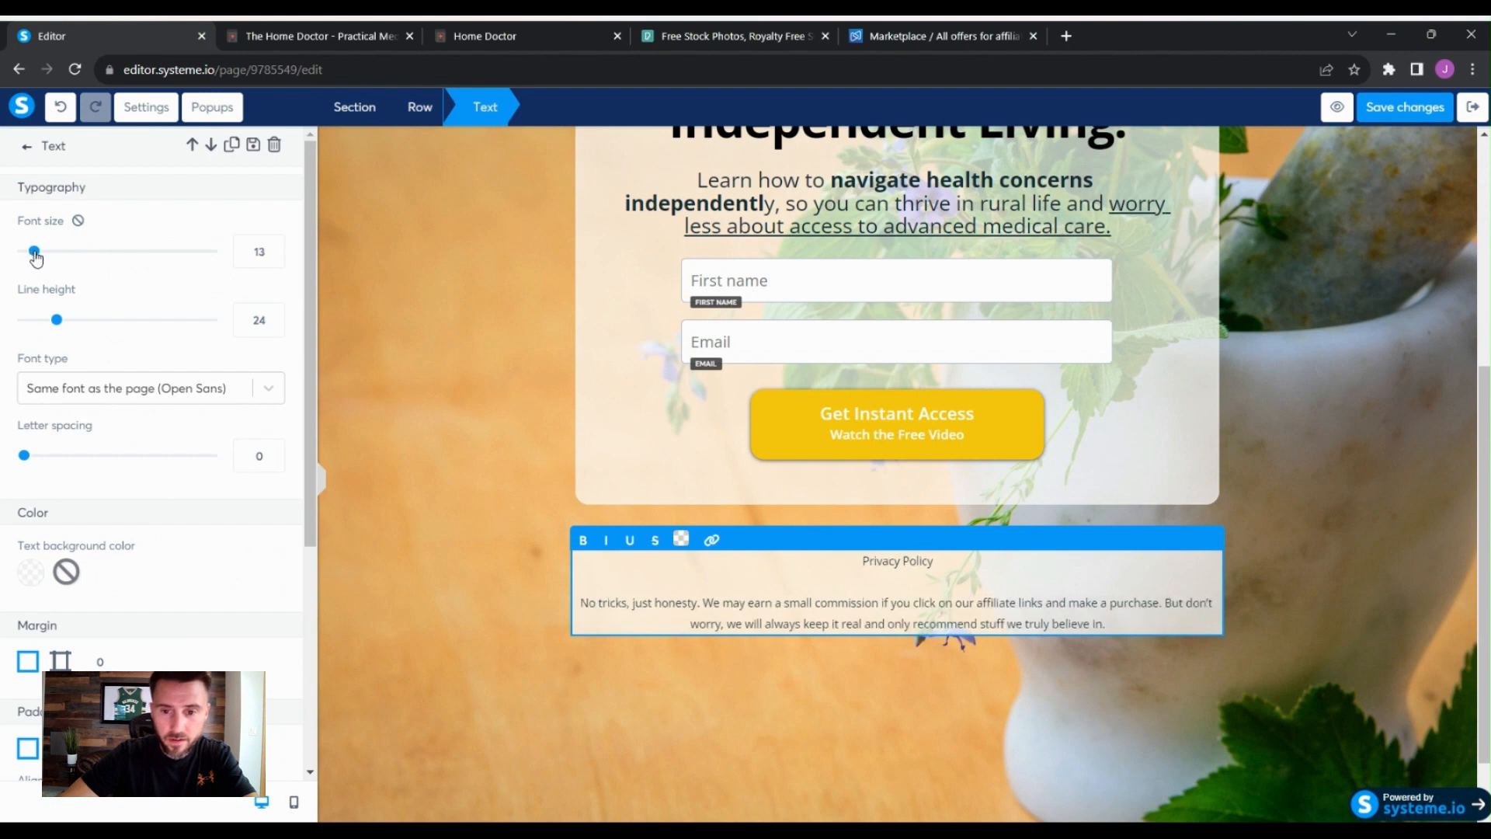
{"action": "left_click", "coordinate": [1414, 489]}
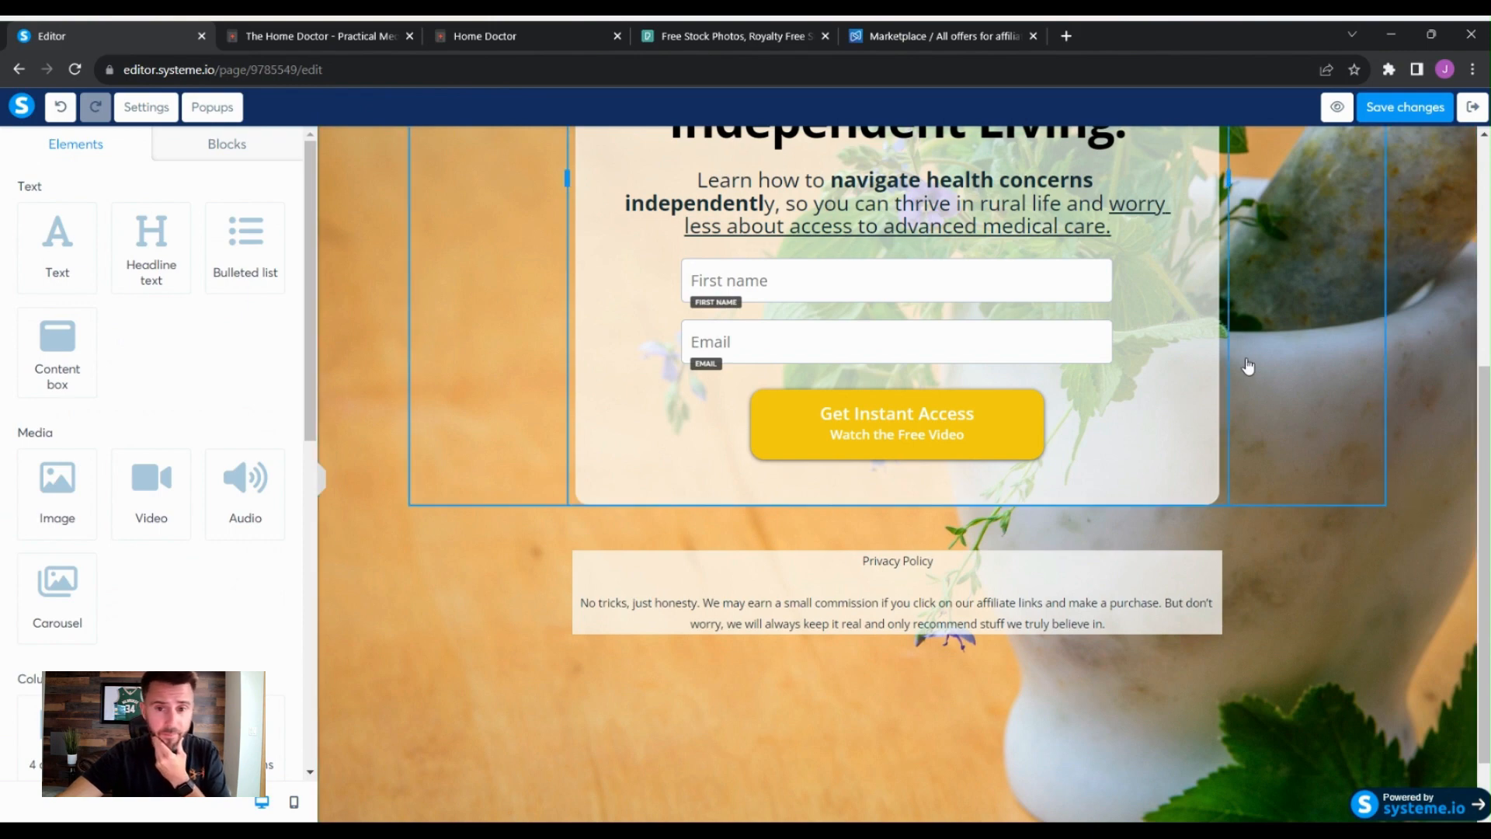
- Switch to mobile view and set the privacy text's mobile font size to 12
{"action": "scroll", "coordinate": [1404, 641], "scroll_direction": "up", "scroll_amount": 1}
{"action": "scroll", "coordinate": [1403, 641], "scroll_direction": "up", "scroll_amount": 4}
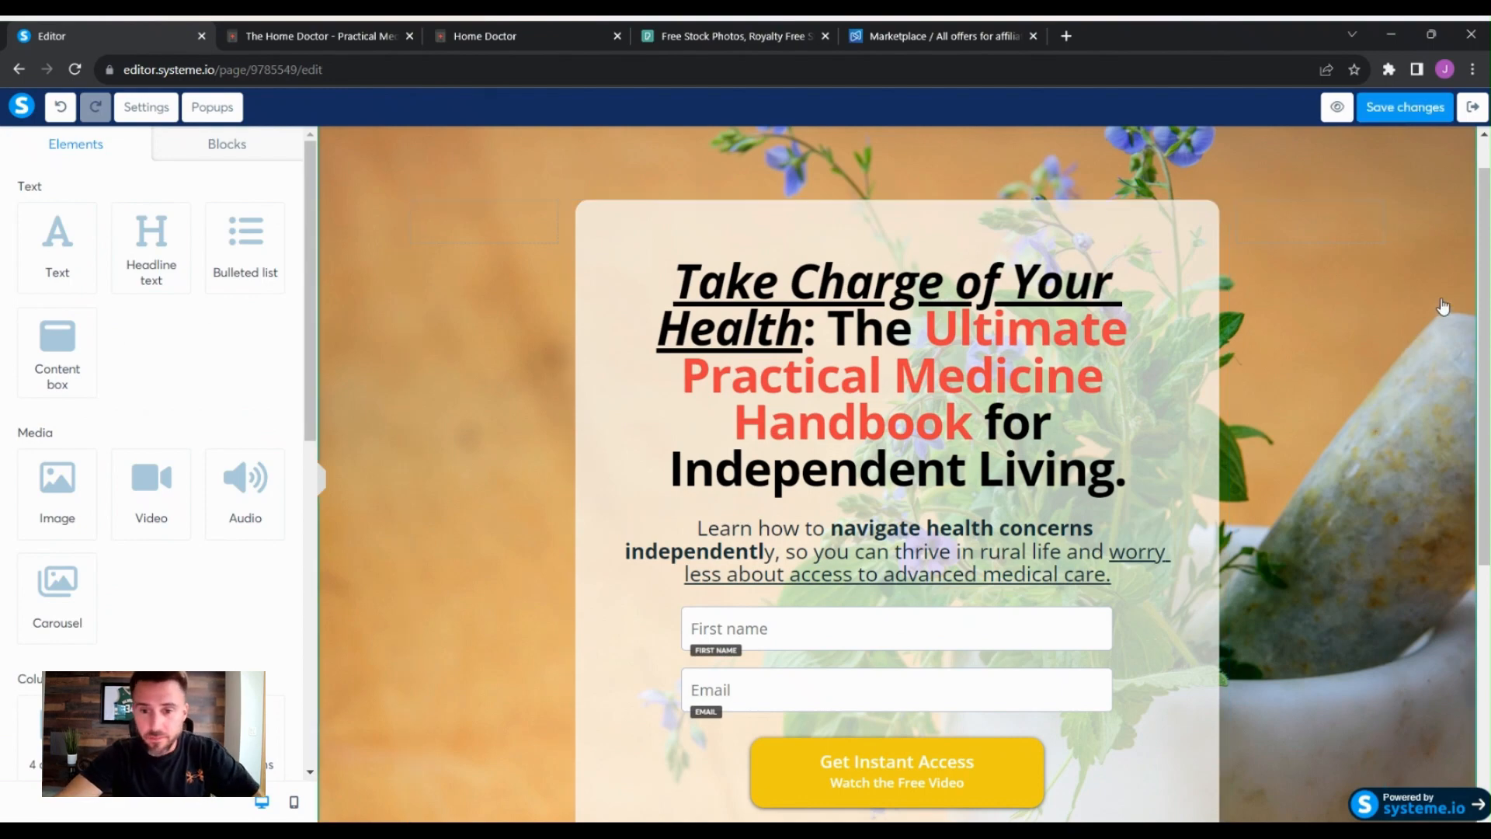
{"action": "scroll", "coordinate": [1444, 306], "scroll_direction": "down", "scroll_amount": 2}
{"action": "scroll", "coordinate": [1445, 307], "scroll_direction": "down", "scroll_amount": 1}
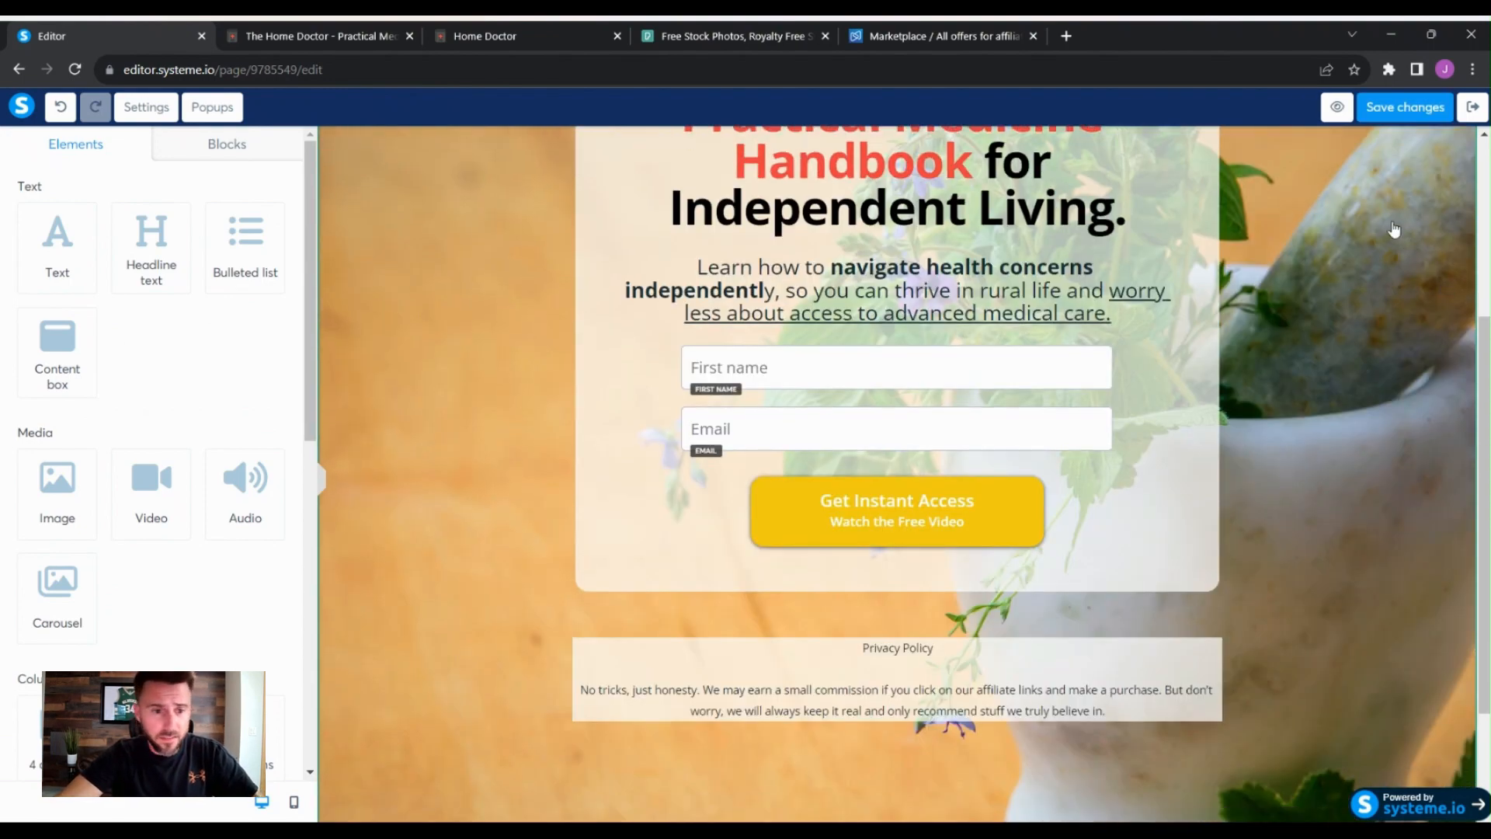
{"action": "scroll", "coordinate": [291, 662], "scroll_direction": "down", "scroll_amount": 1}
{"action": "left_click", "coordinate": [294, 802]}
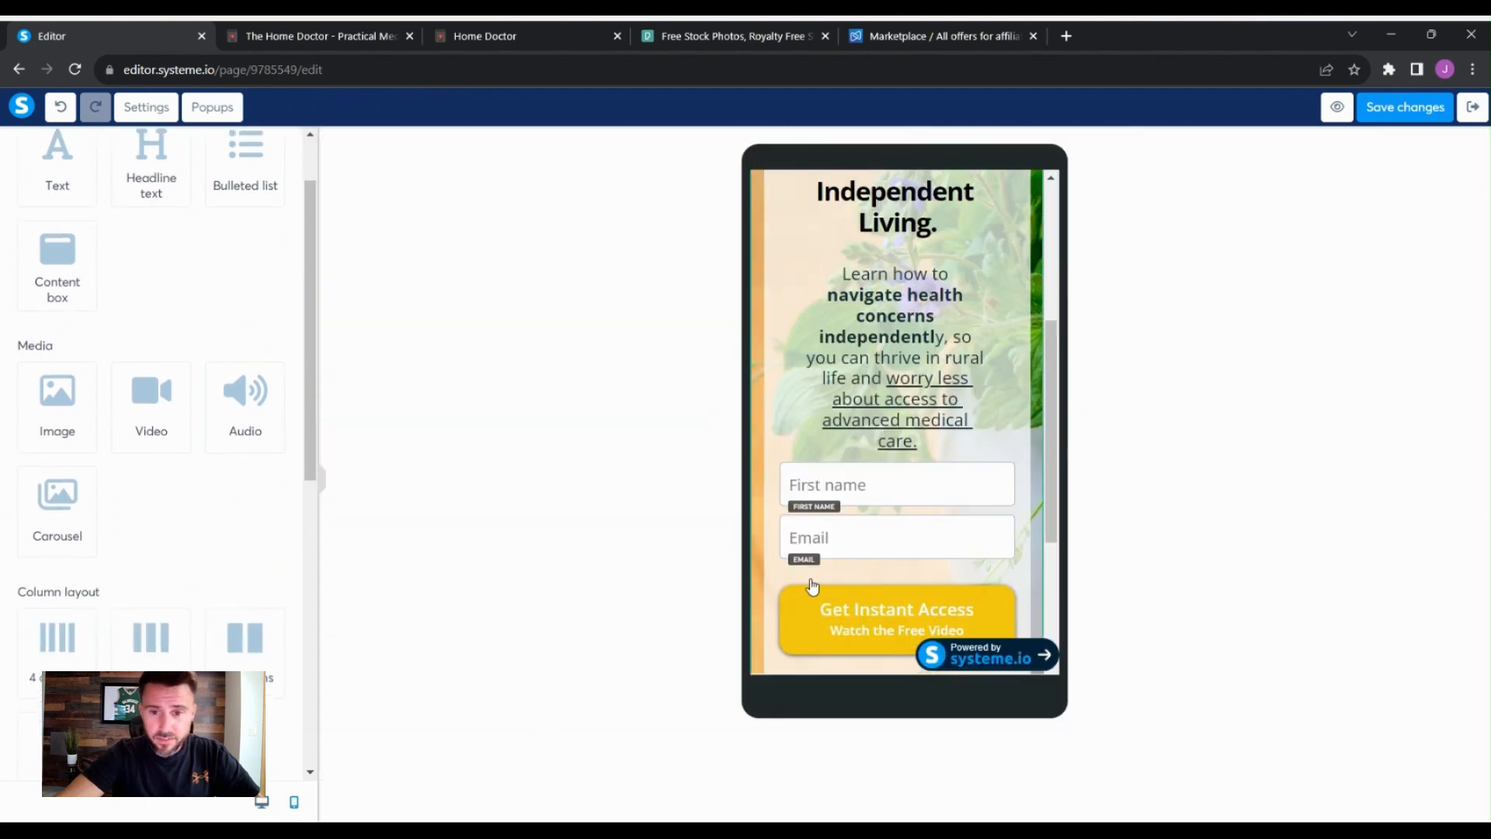
{"action": "scroll", "coordinate": [1023, 411], "scroll_direction": "down", "scroll_amount": 3}
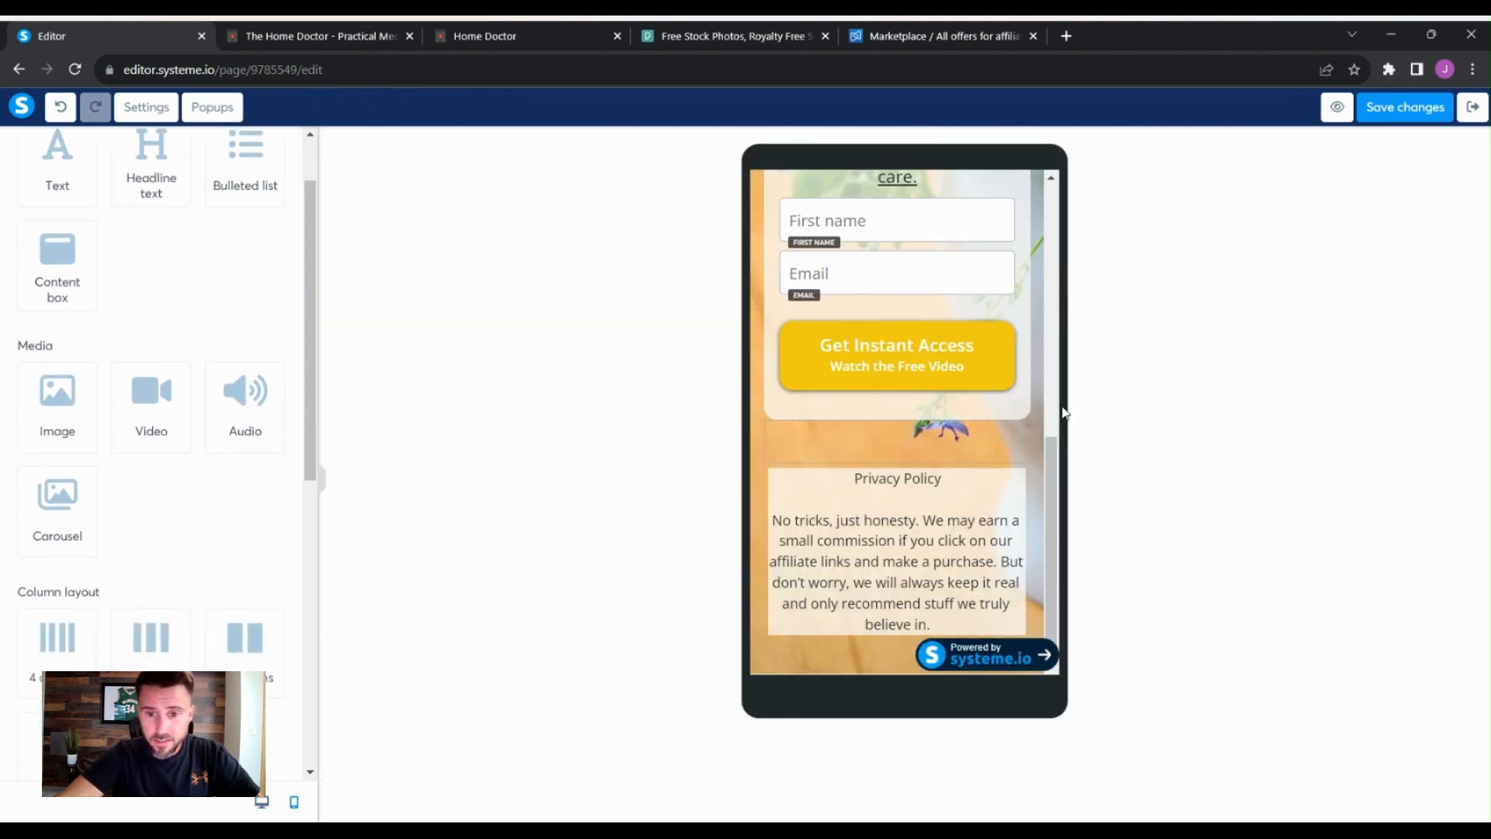
{"action": "left_click", "coordinate": [943, 479]}
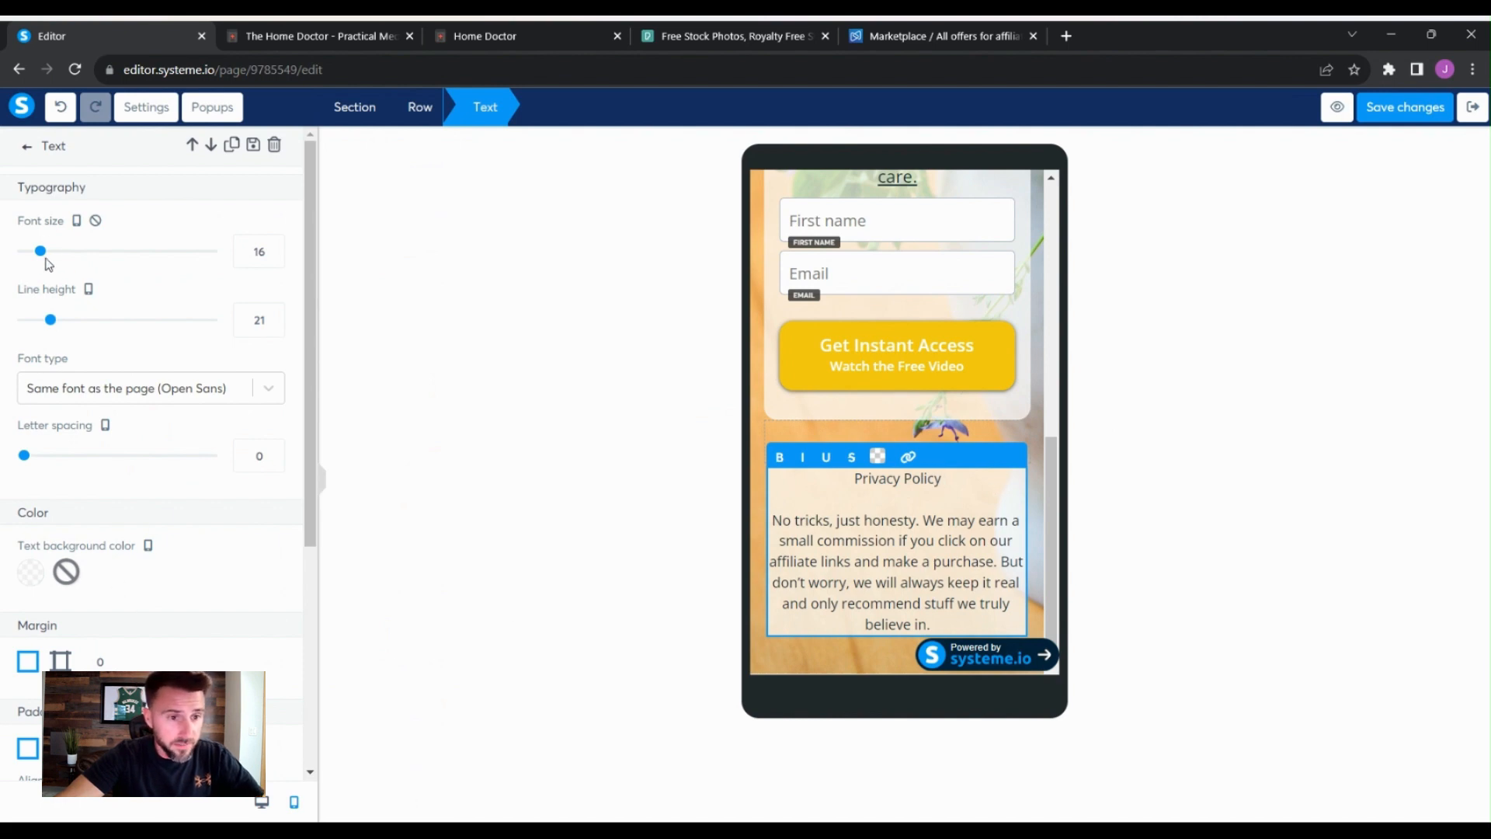
{"action": "left_click_drag", "start_coordinate": [42, 262], "coordinate": [34, 258]}
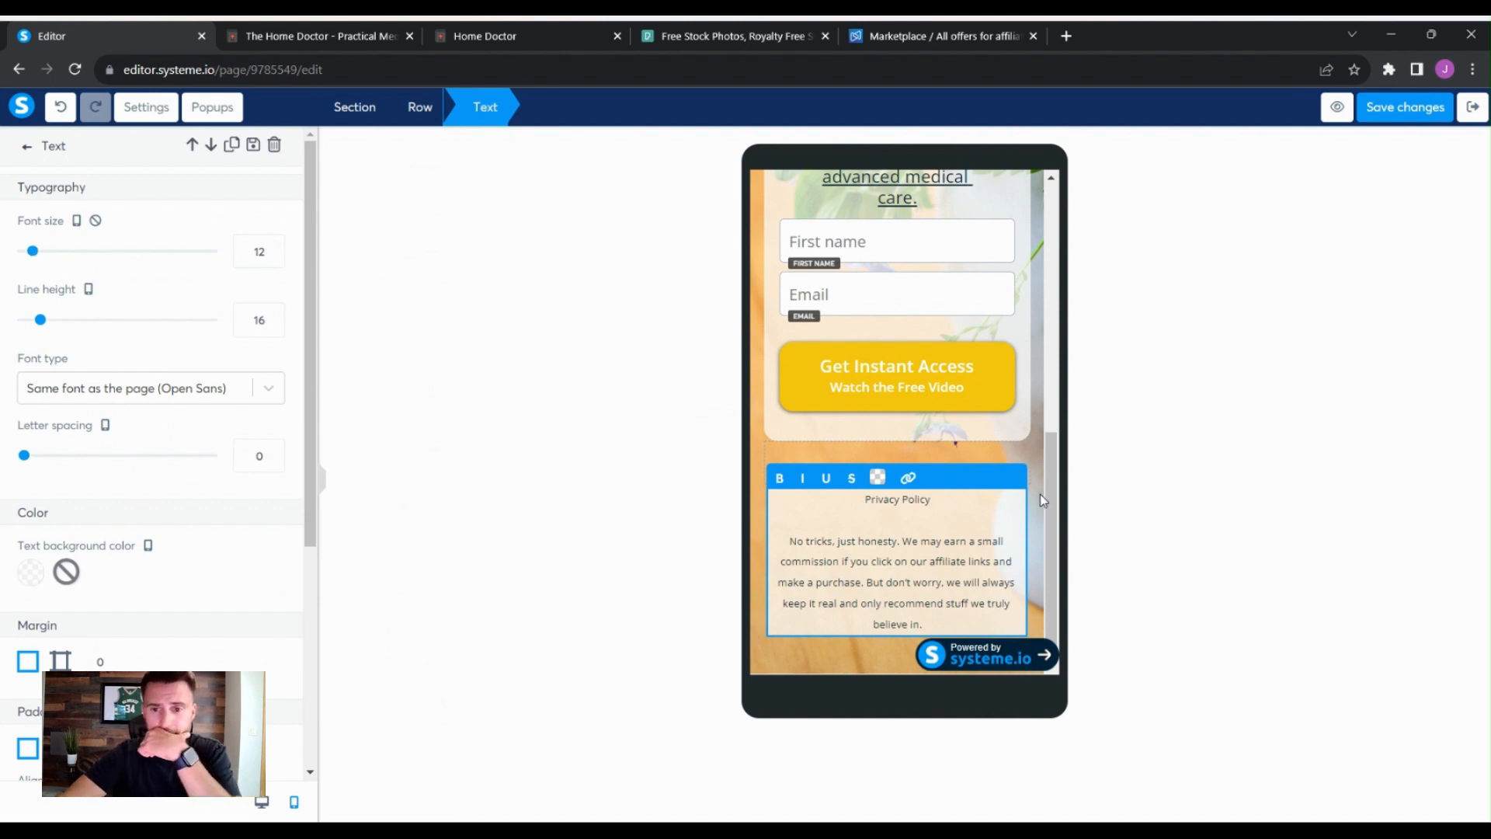
- Review the squeeze page and its privacy text in mobile and desktop views
{"action": "left_click", "coordinate": [1032, 464]}
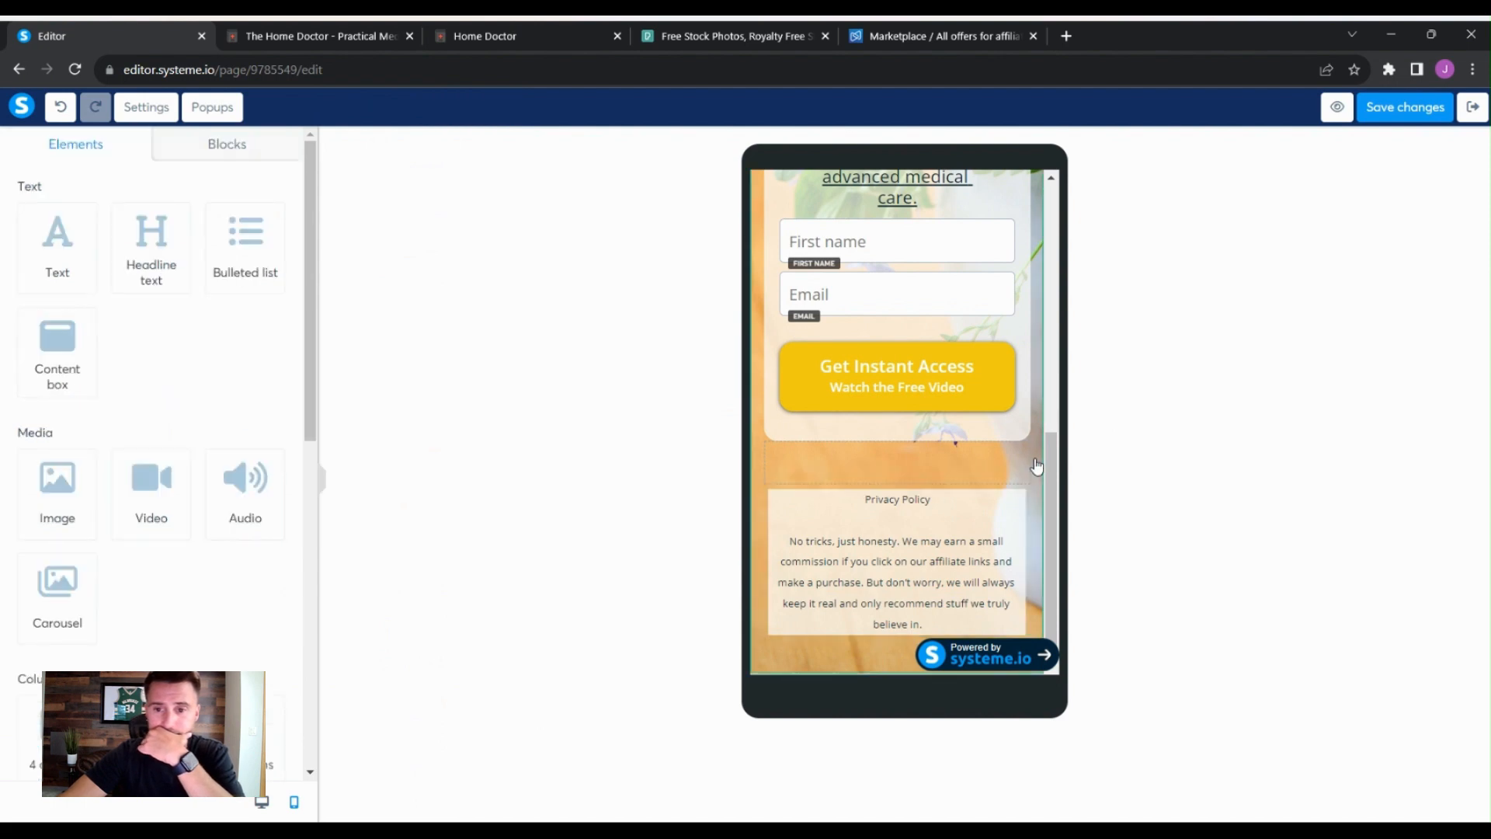
{"action": "left_click", "coordinate": [1023, 502]}
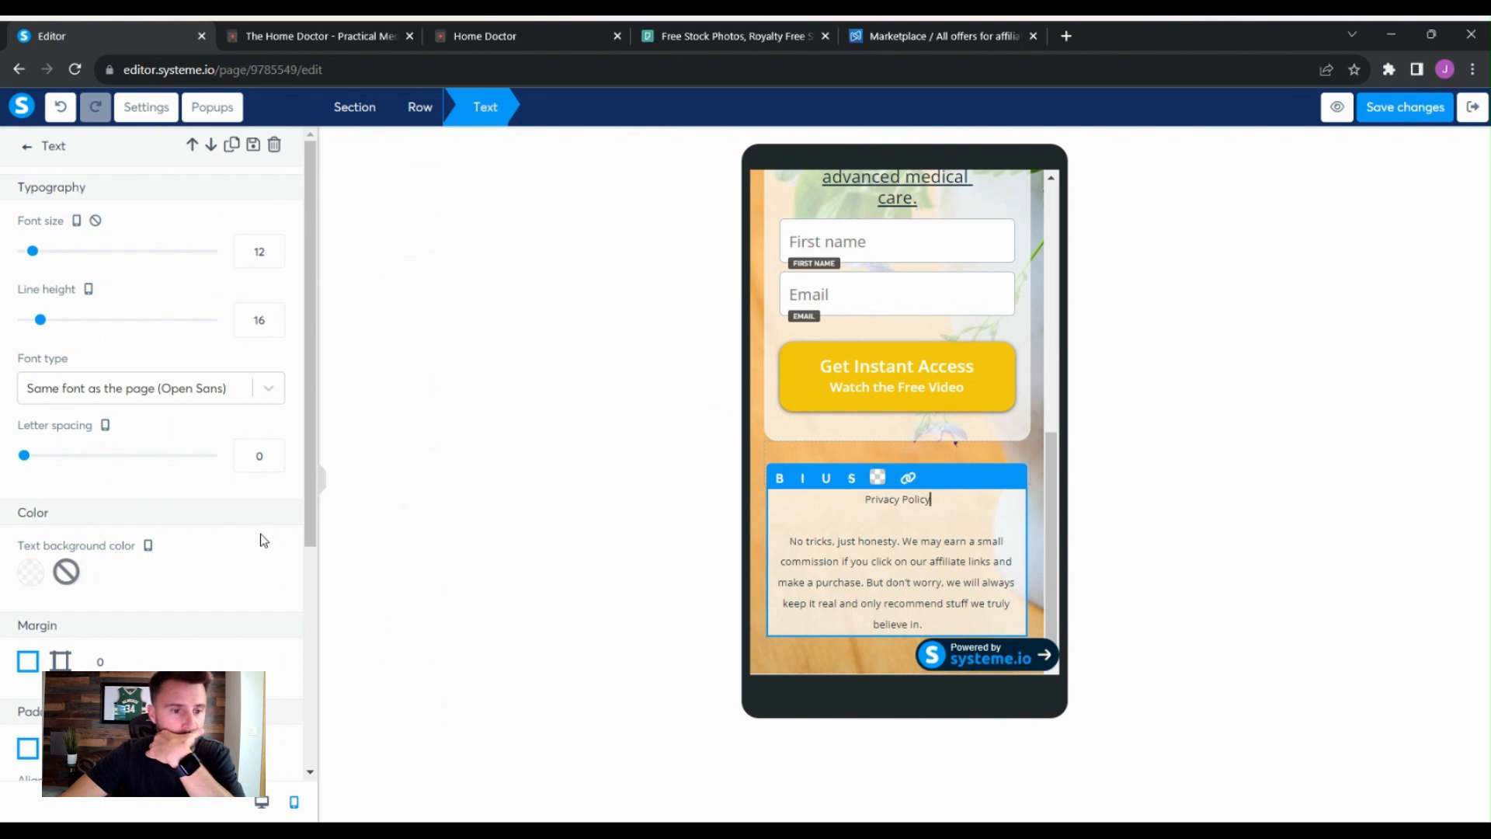
{"action": "scroll", "coordinate": [268, 536], "scroll_direction": "down", "scroll_amount": 5}
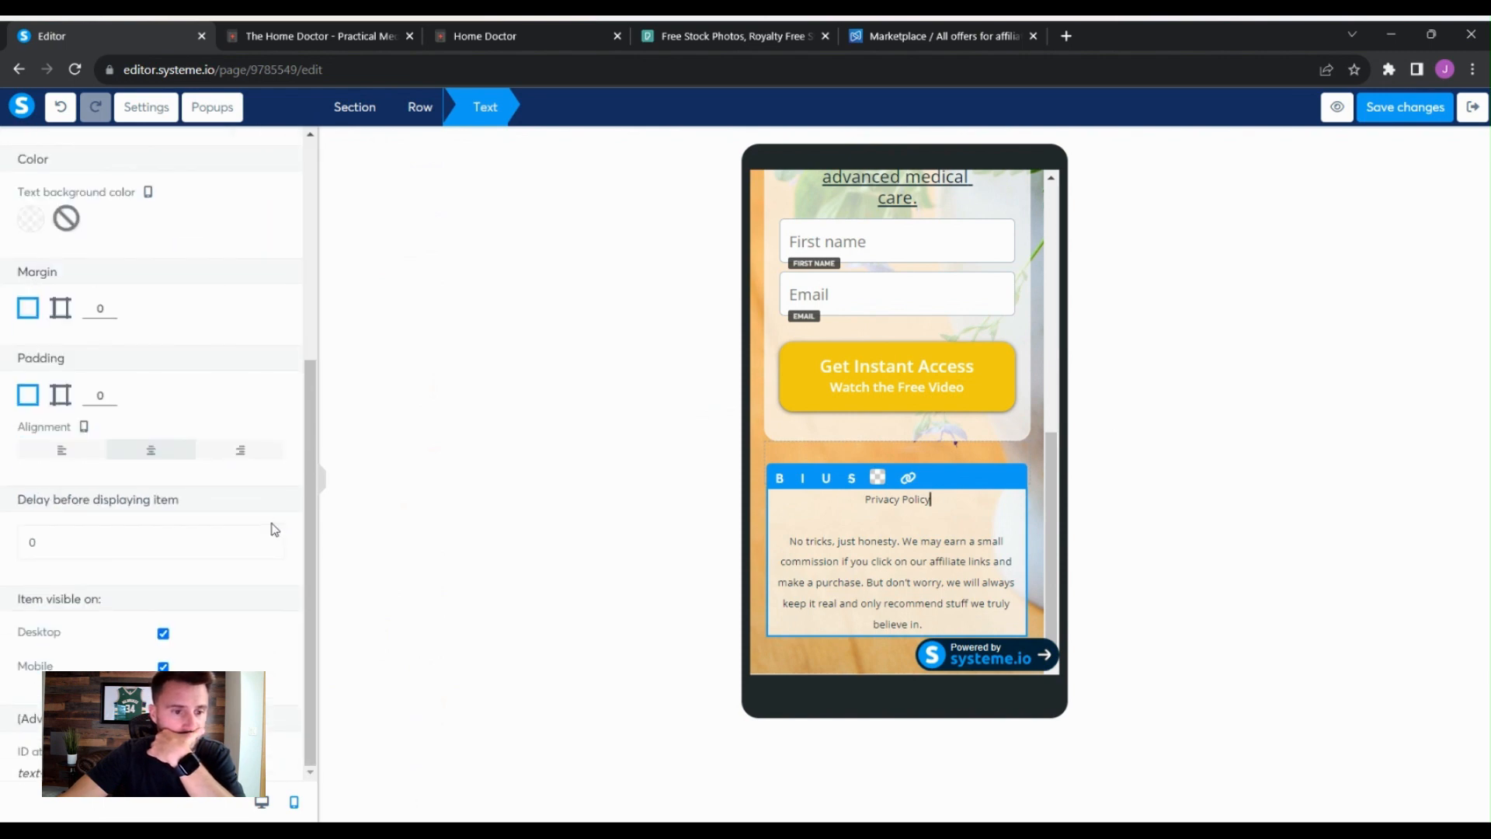
{"action": "scroll", "coordinate": [274, 530], "scroll_direction": "up", "scroll_amount": 5}
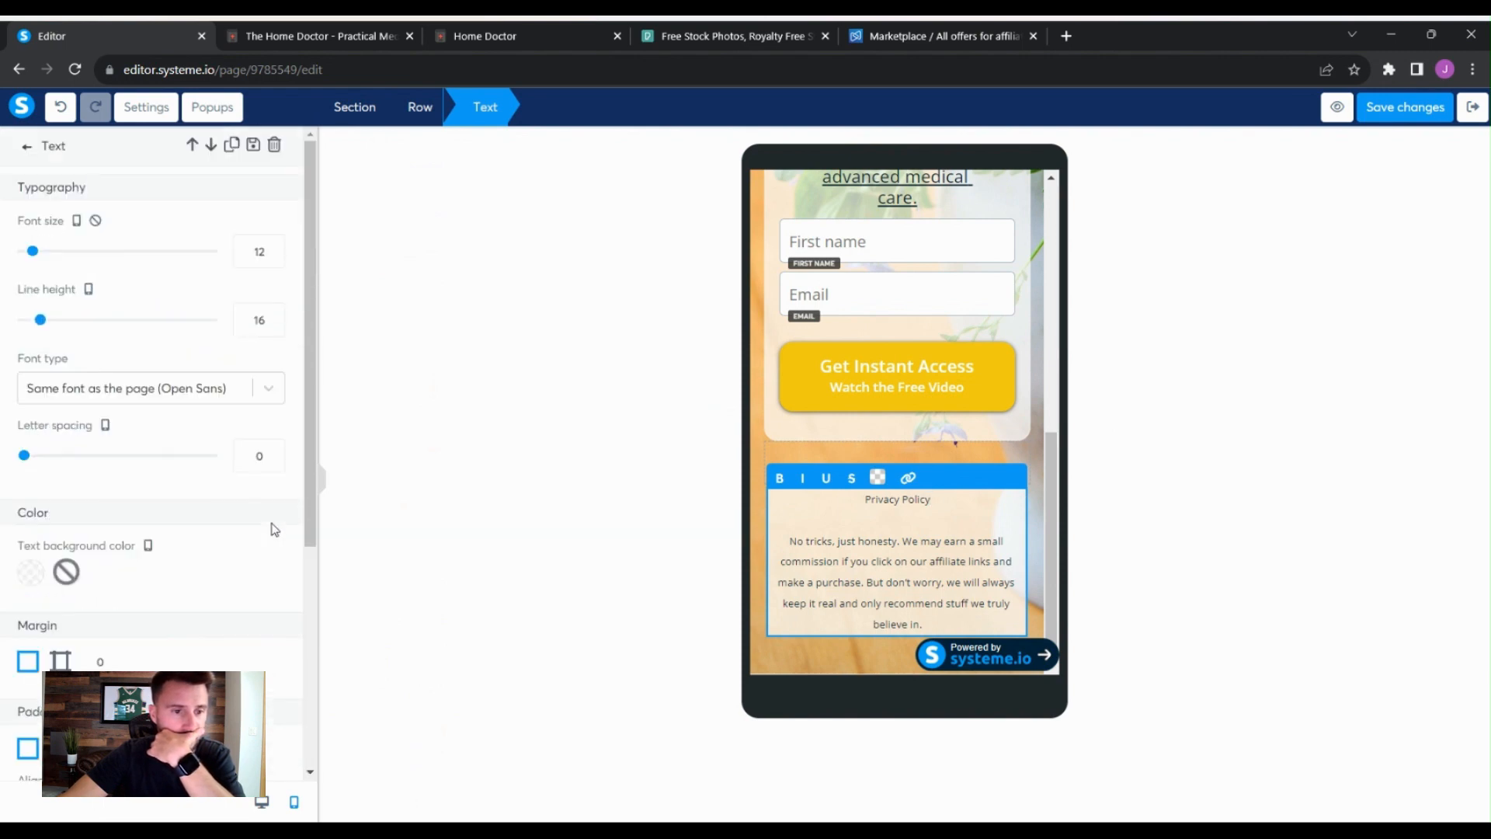
{"action": "left_click", "coordinate": [1040, 491]}
{"action": "scroll", "coordinate": [1040, 494], "scroll_direction": "up", "scroll_amount": 10}
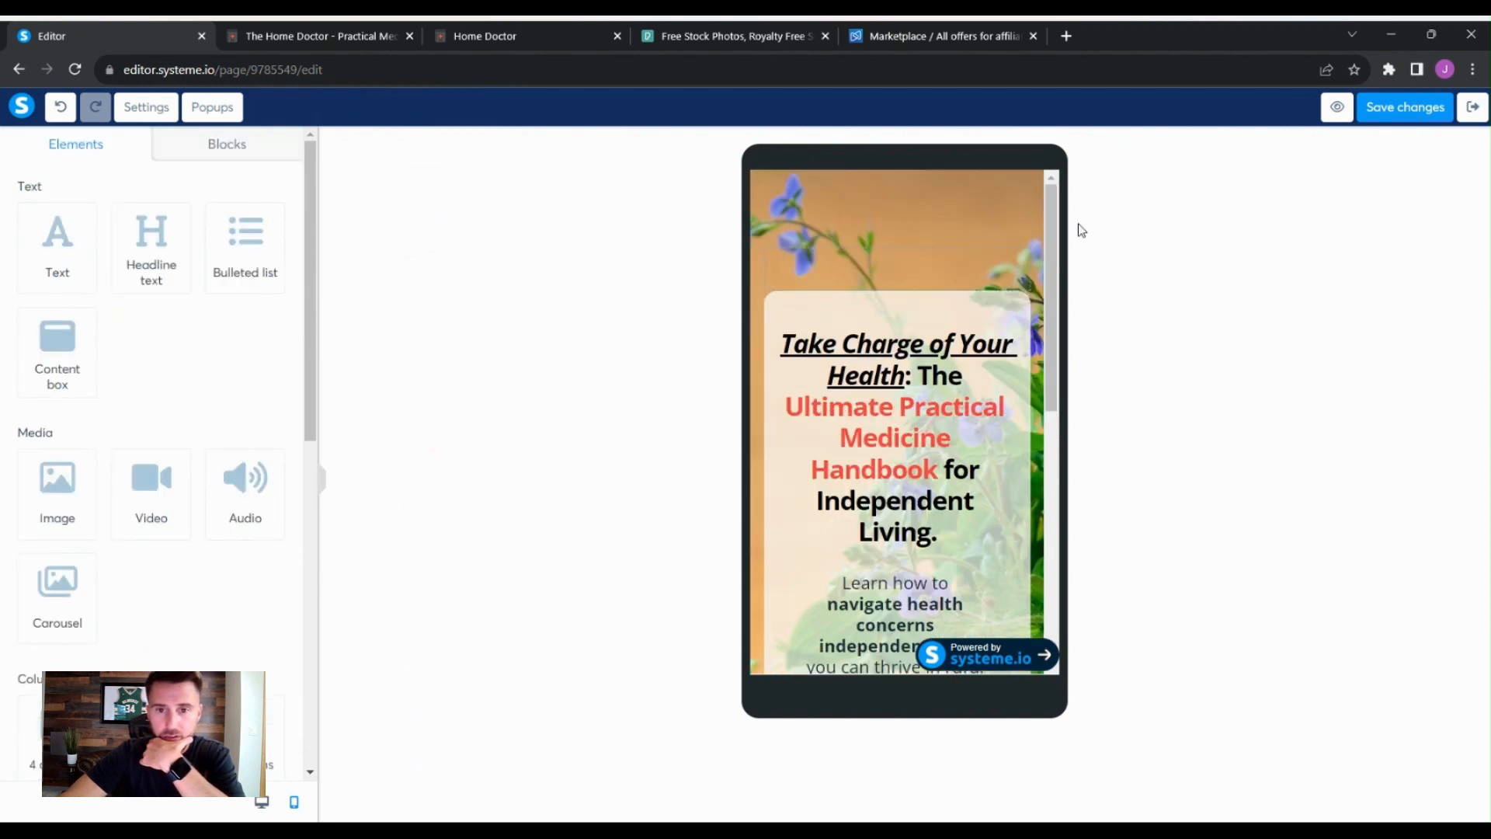
{"action": "scroll", "coordinate": [1037, 345], "scroll_direction": "down", "scroll_amount": 3}
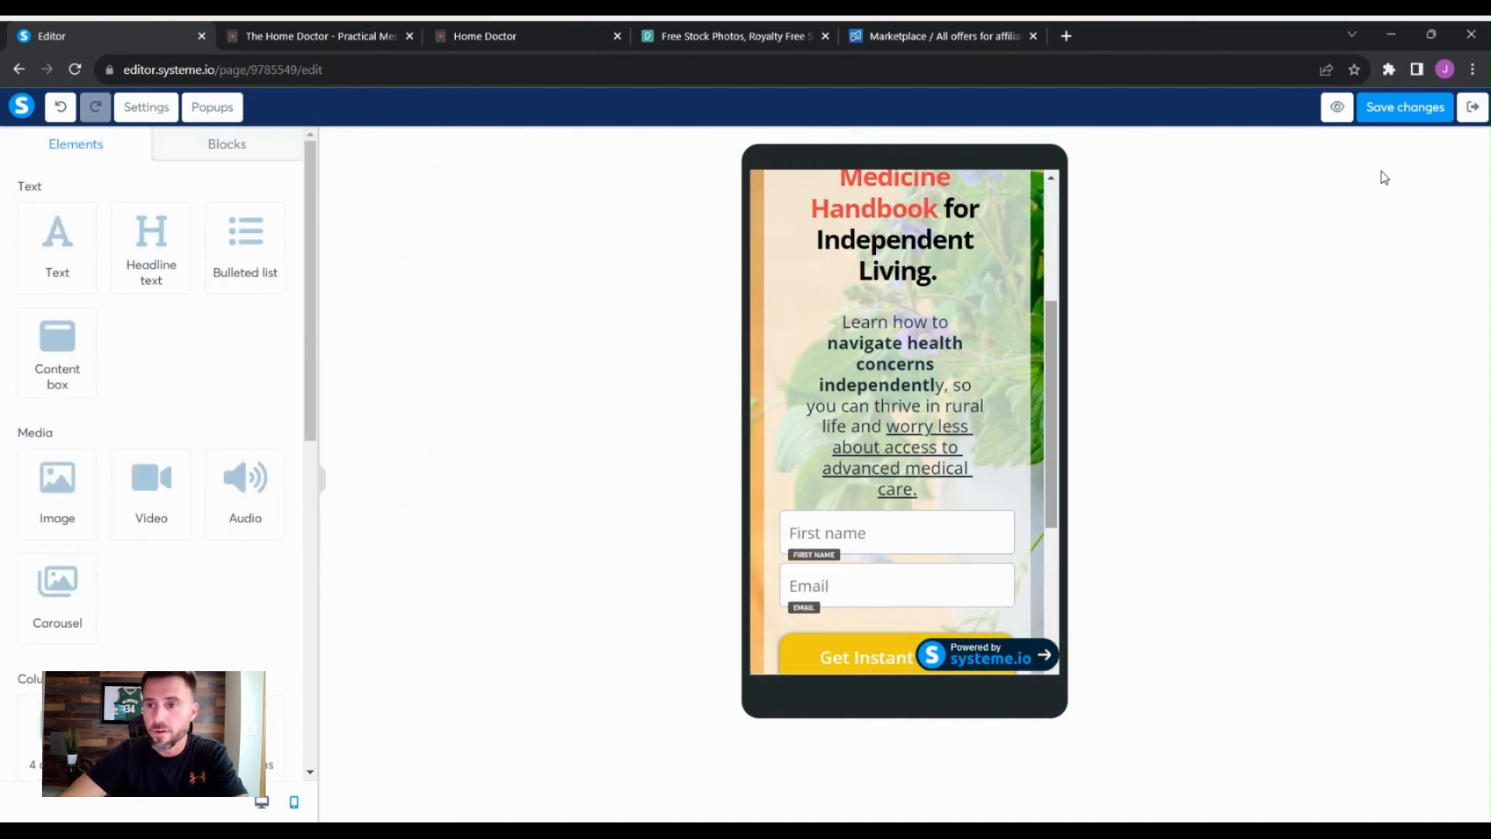
{"action": "left_click", "coordinate": [262, 805]}
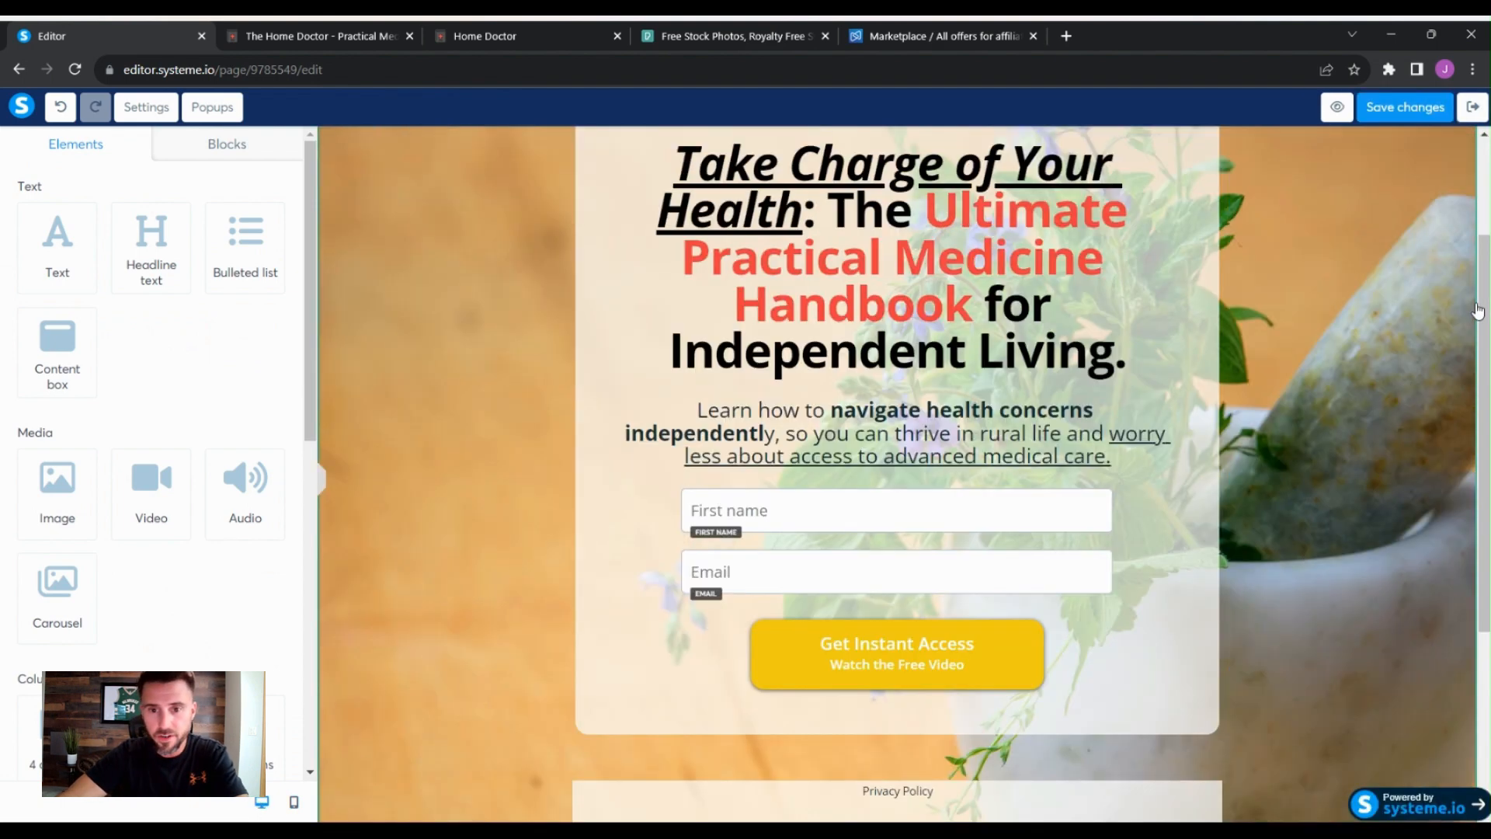
{"action": "scroll", "coordinate": [1478, 310], "scroll_direction": "up", "scroll_amount": 2}
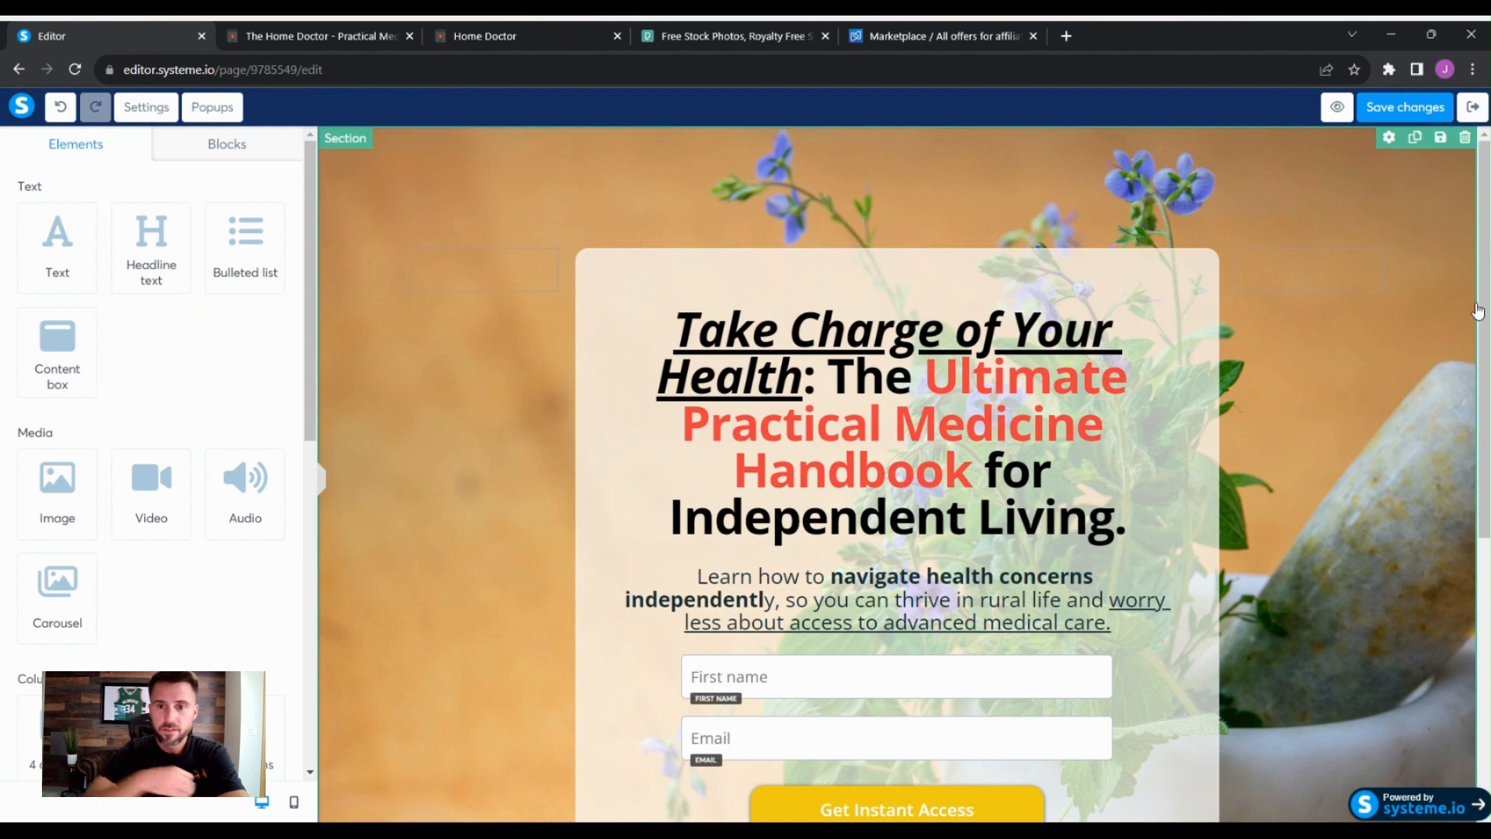
{"action": "scroll", "coordinate": [1437, 357], "scroll_direction": "down", "scroll_amount": 3}
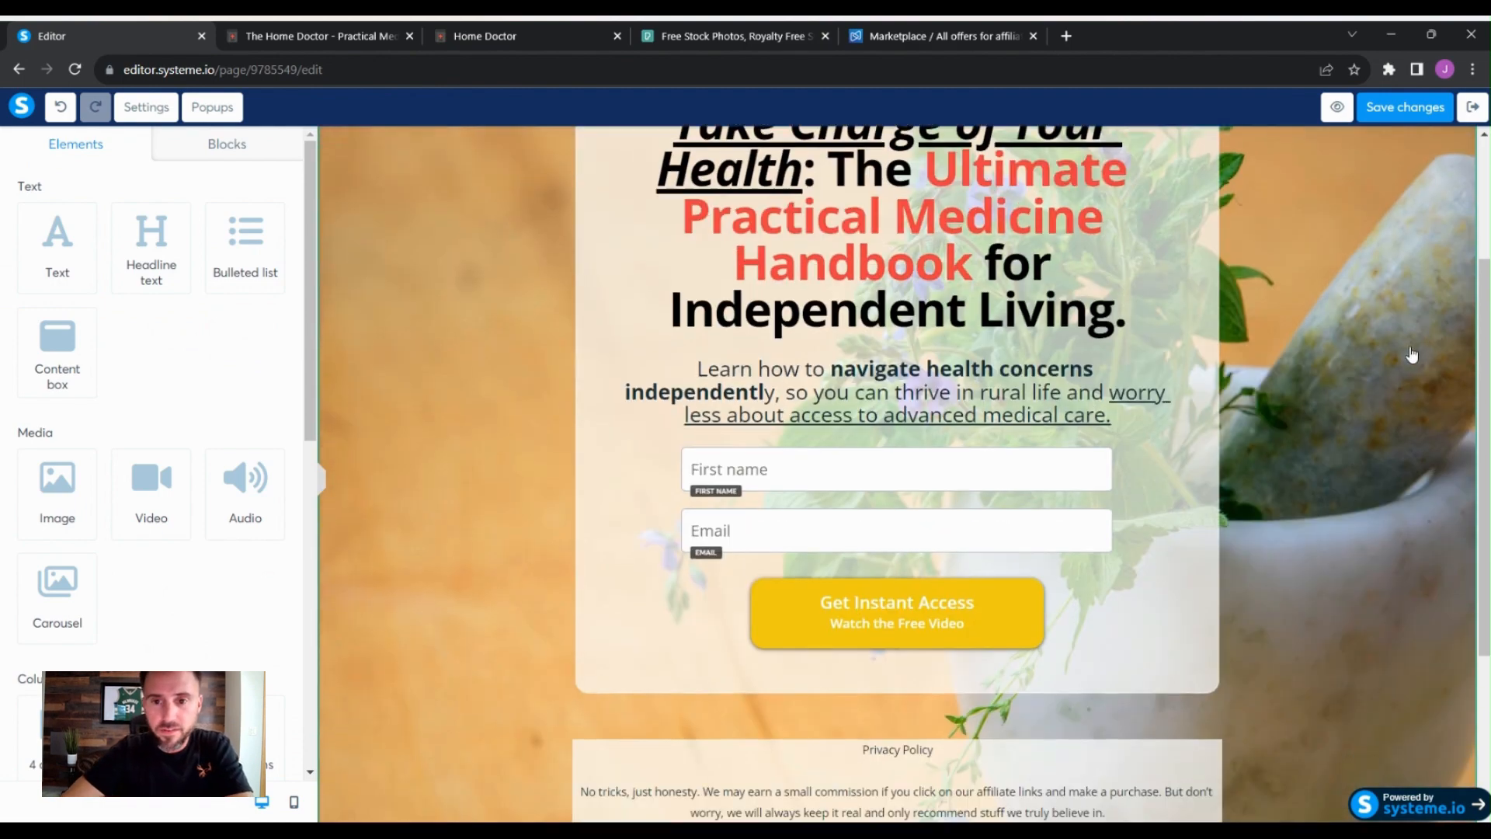
{"action": "scroll", "coordinate": [1410, 356], "scroll_direction": "down", "scroll_amount": 4}
{"action": "scroll", "coordinate": [1406, 358], "scroll_direction": "up", "scroll_amount": 1}
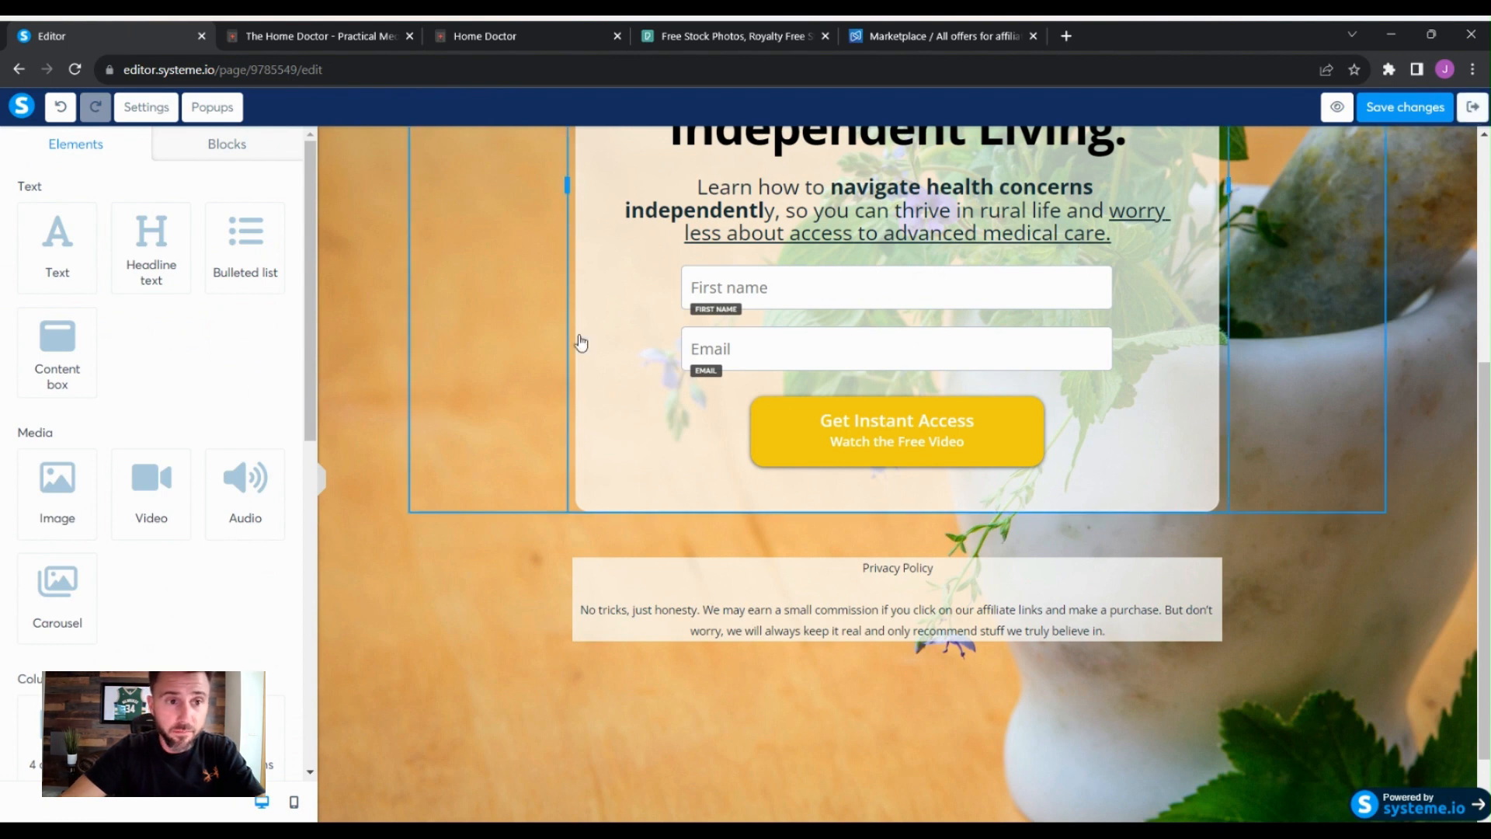
- Leave the editor and create a new funnel step named Privacy Policy of type Info page
{"action": "left_click", "coordinate": [1474, 106]}
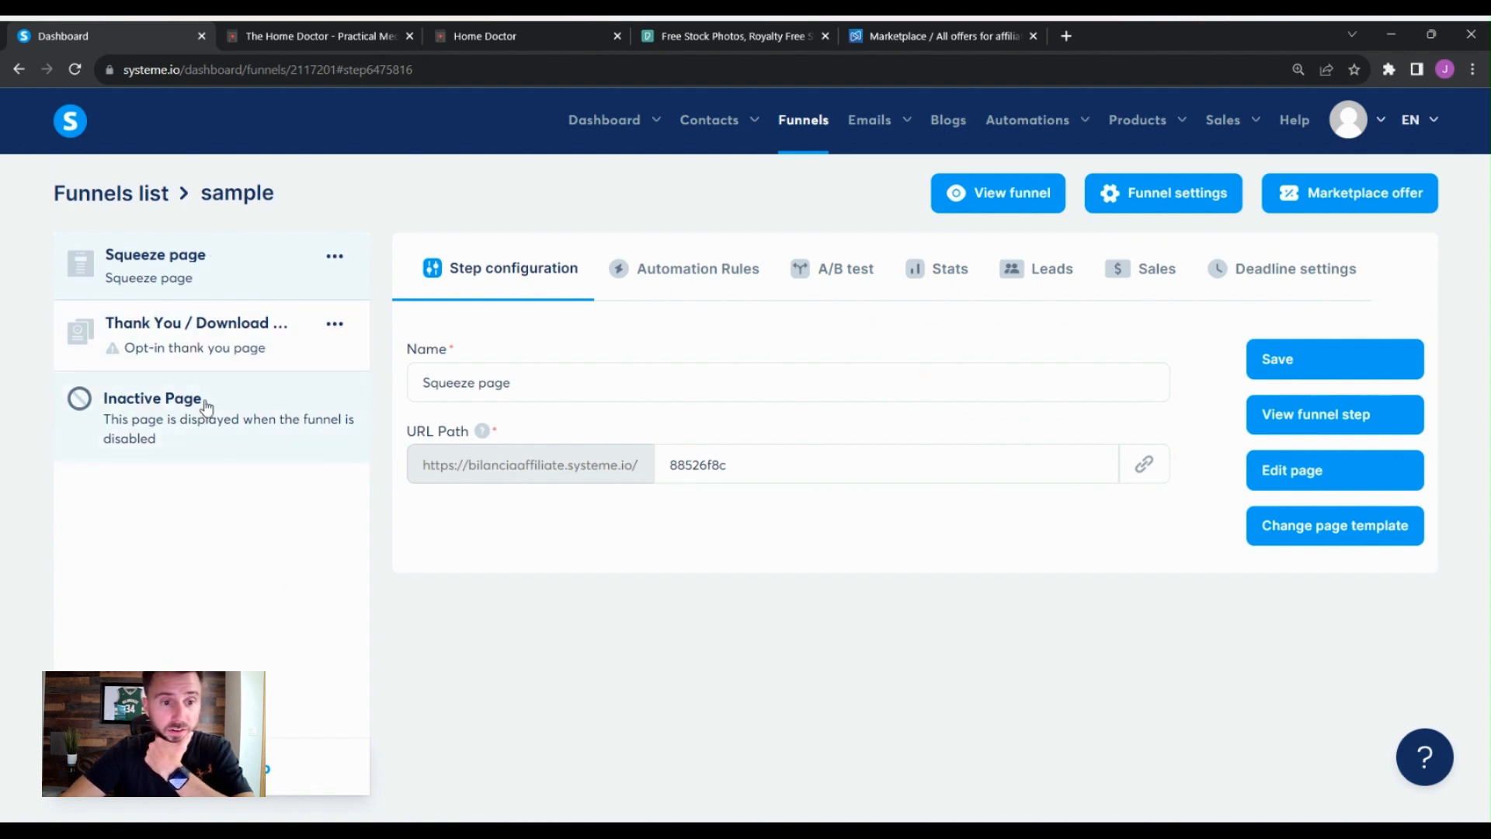
{"action": "left_click", "coordinate": [214, 767]}
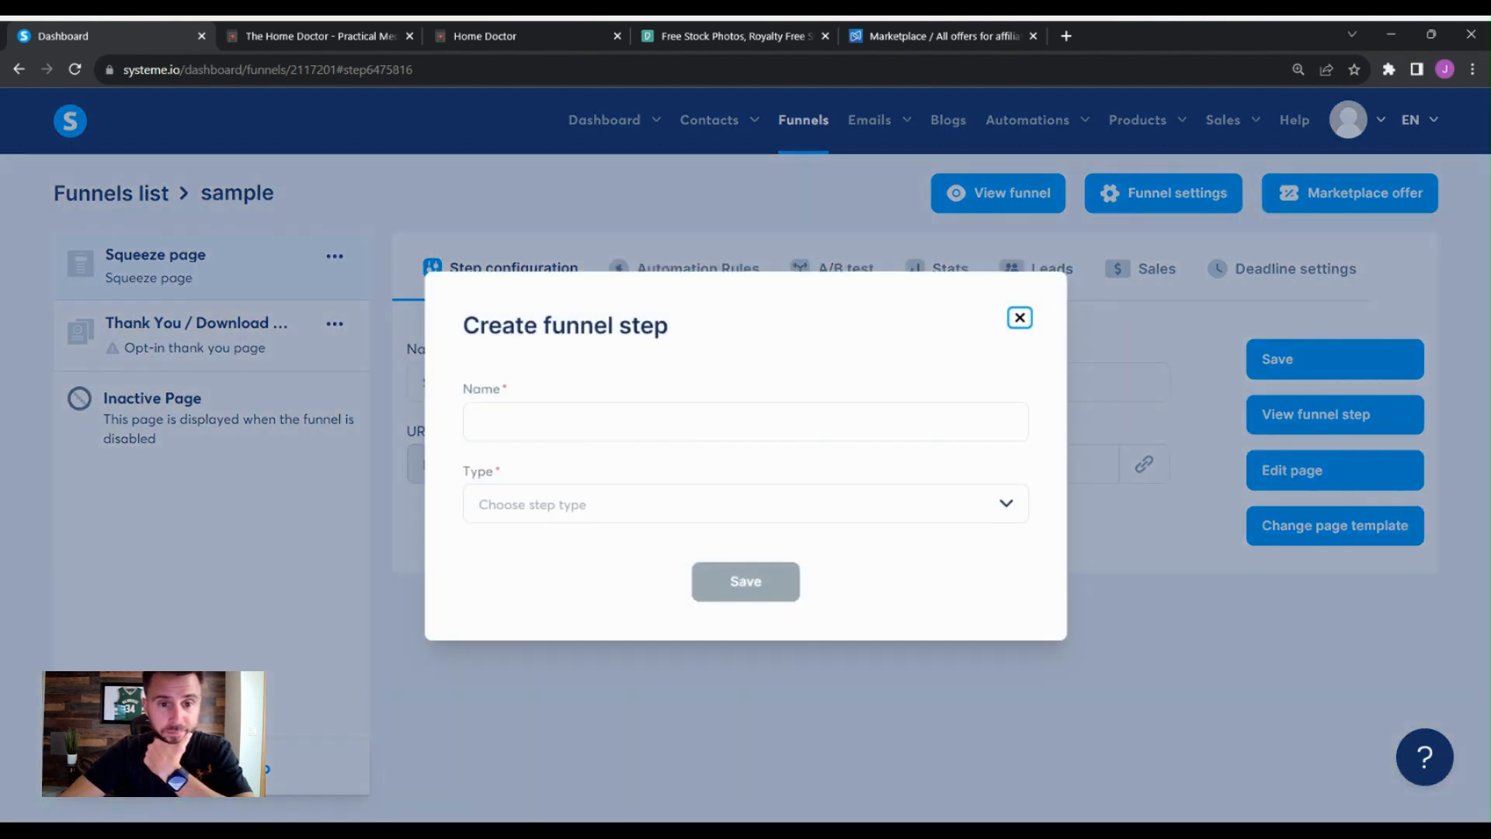
{"action": "left_click", "coordinate": [514, 415]}
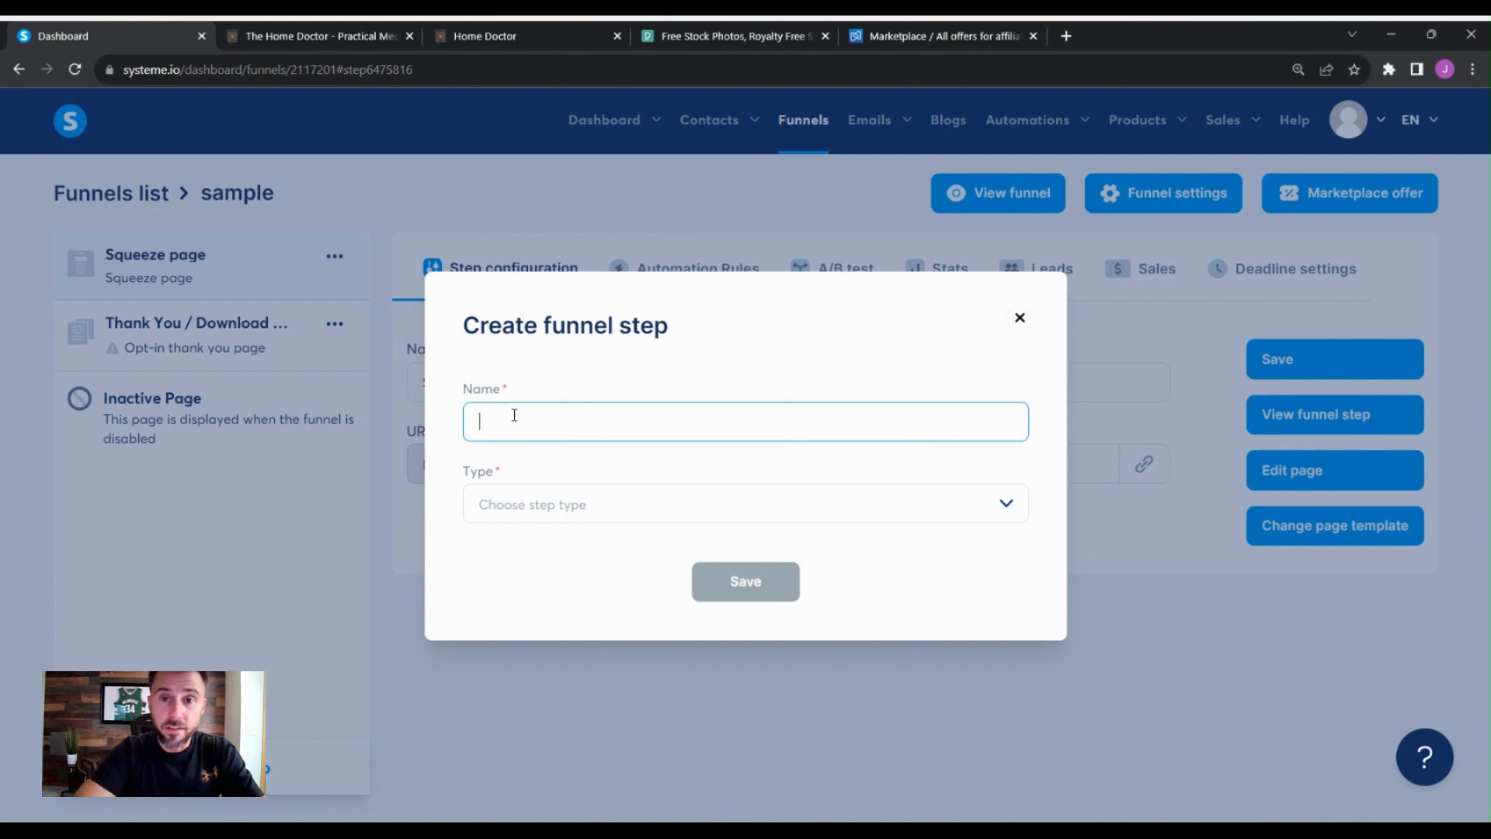
{"action": "type", "text": "Privacy Poo"}
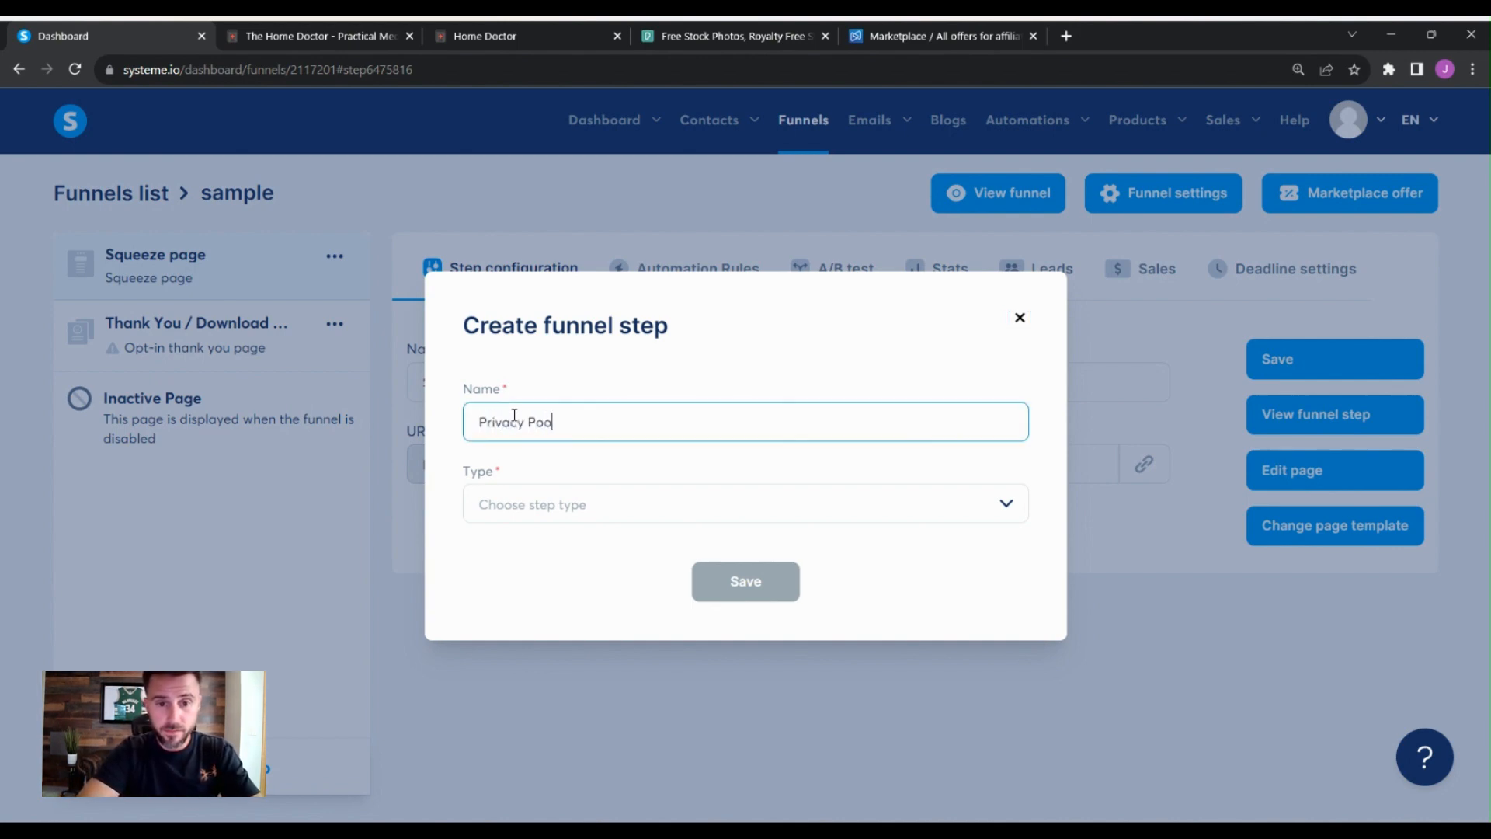
{"action": "key", "text": "BackSpace"}
{"action": "type", "text": "licy"}
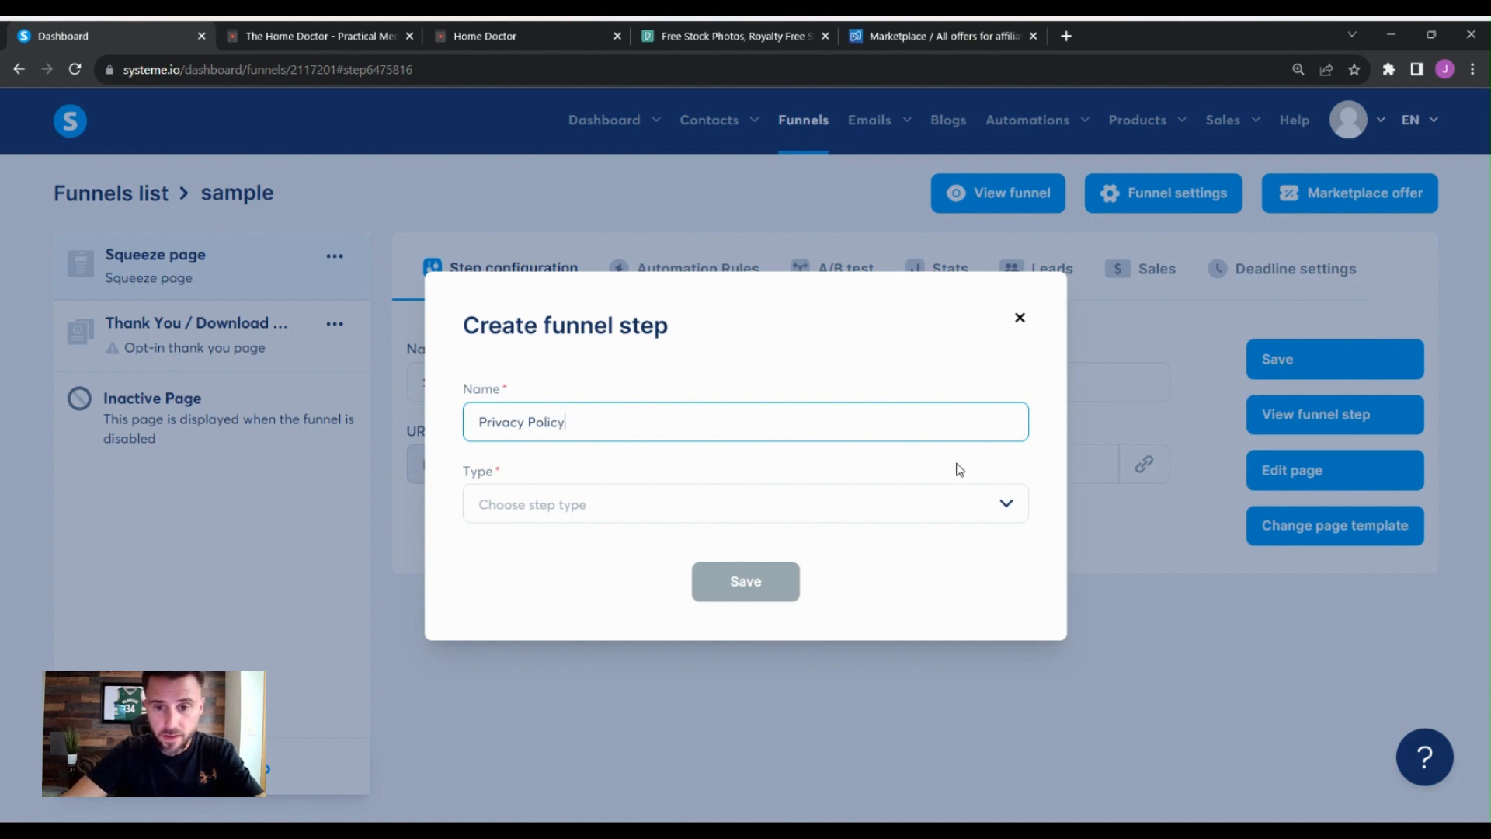
{"action": "key", "text": "Tab"}
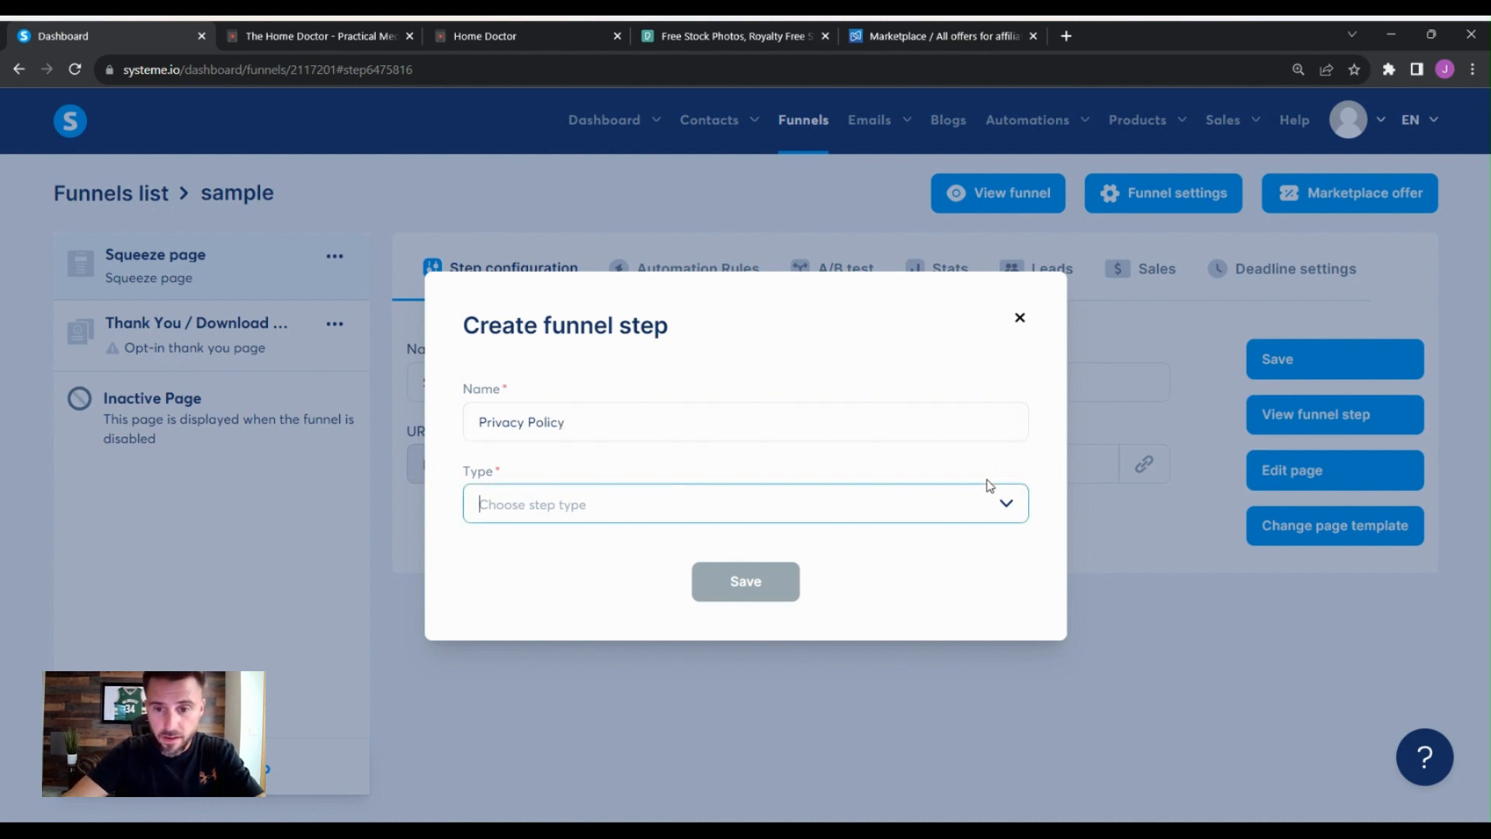
{"action": "left_click", "coordinate": [1006, 505]}
{"action": "scroll", "coordinate": [879, 600], "scroll_direction": "down", "scroll_amount": 2}
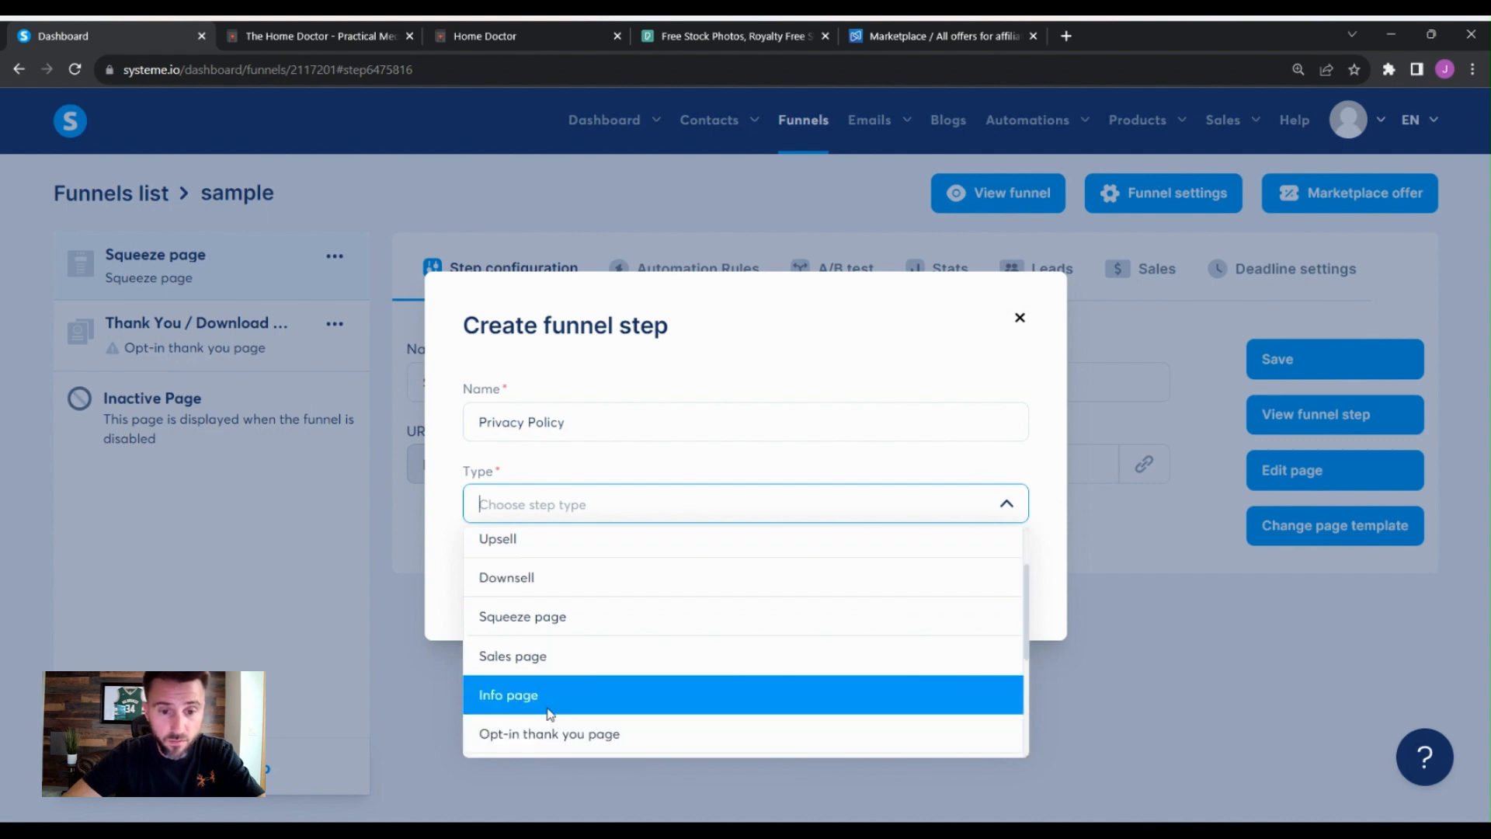
{"action": "scroll", "coordinate": [606, 598], "scroll_direction": "up", "scroll_amount": 2}
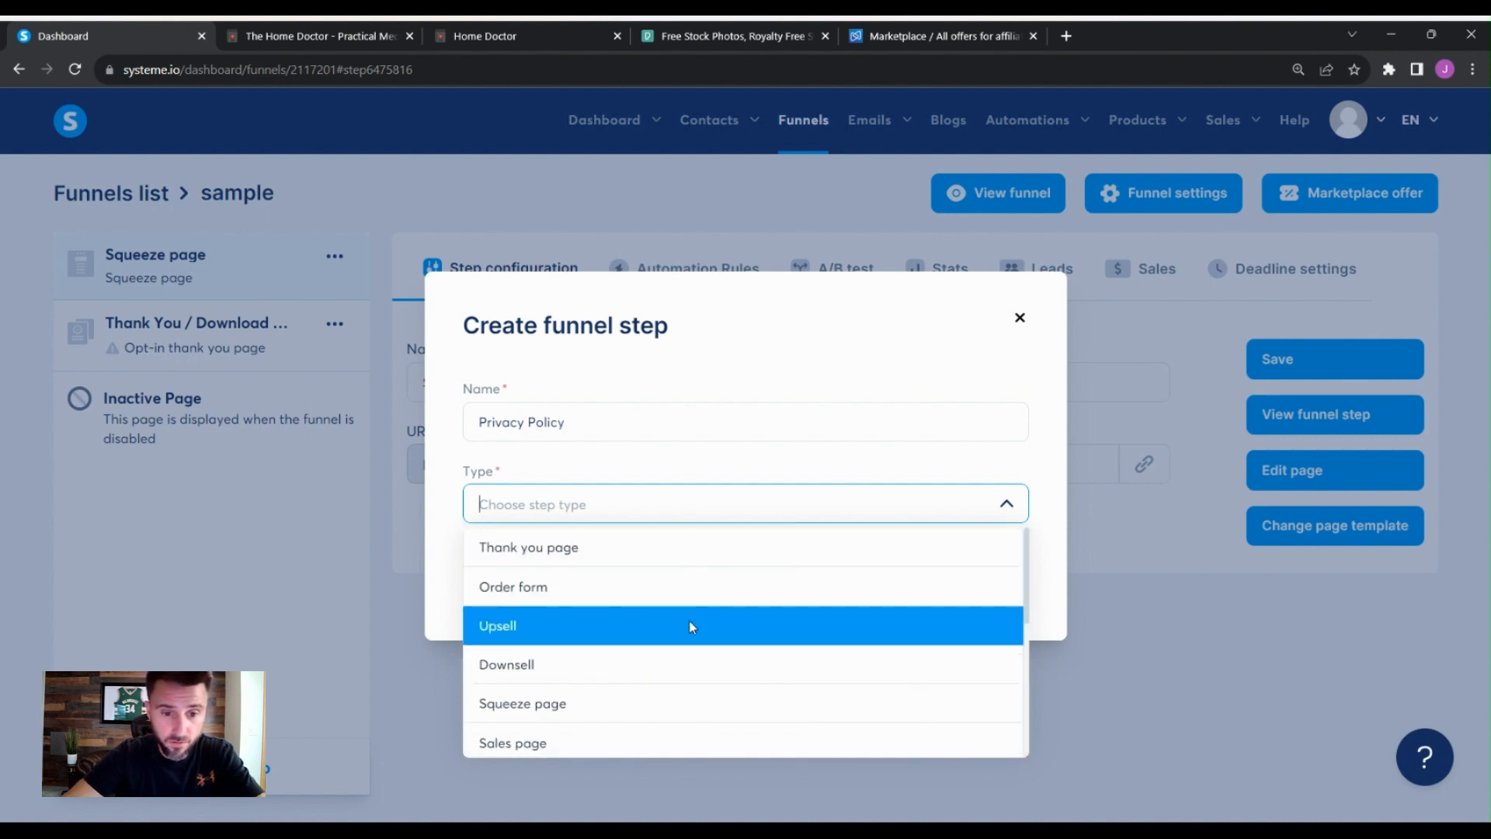
{"action": "scroll", "coordinate": [688, 621], "scroll_direction": "down", "scroll_amount": 2}
{"action": "scroll", "coordinate": [679, 656], "scroll_direction": "down", "scroll_amount": 2}
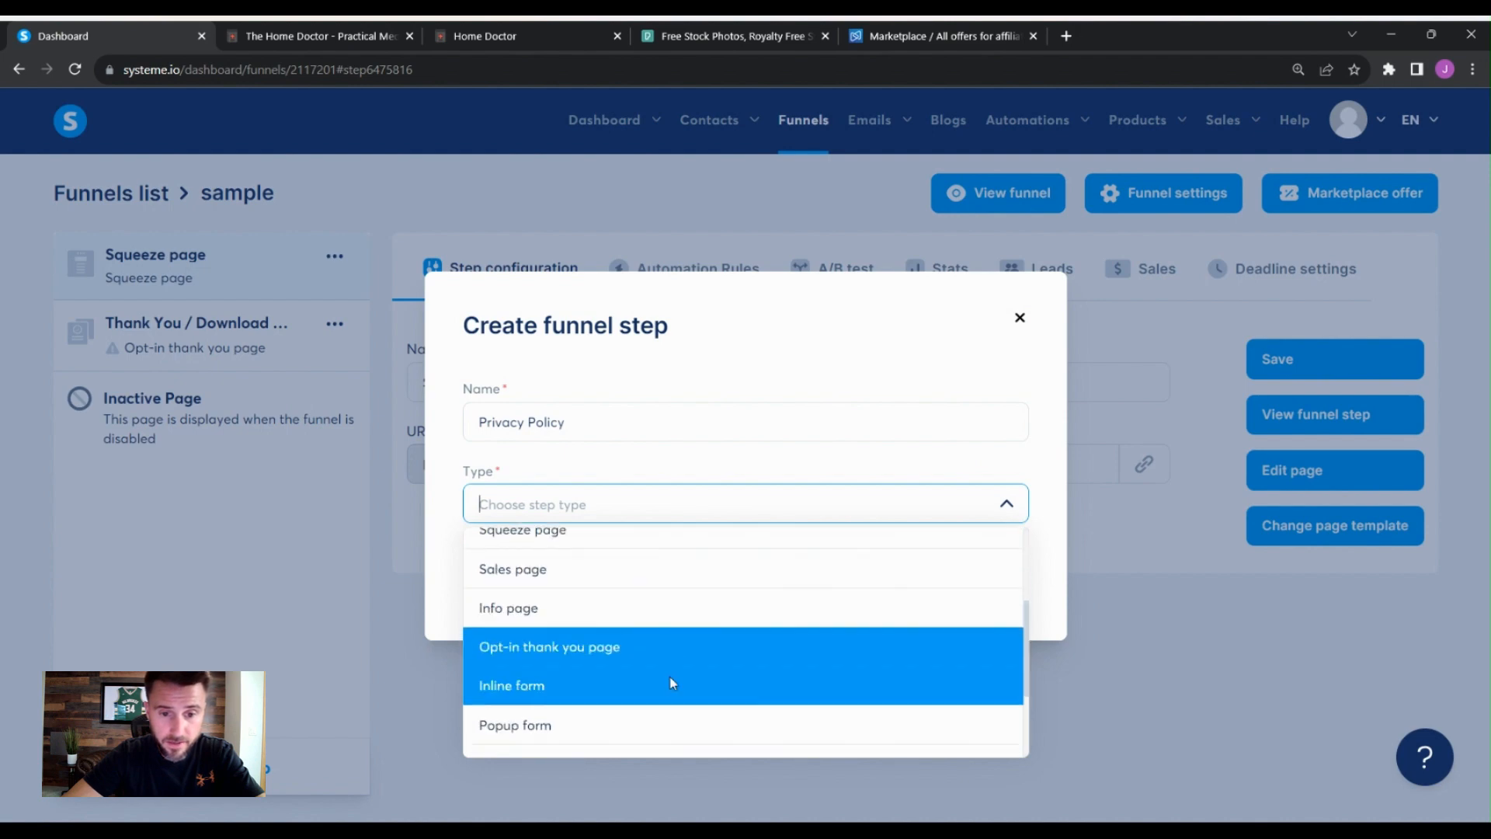
{"action": "left_click", "coordinate": [648, 625]}
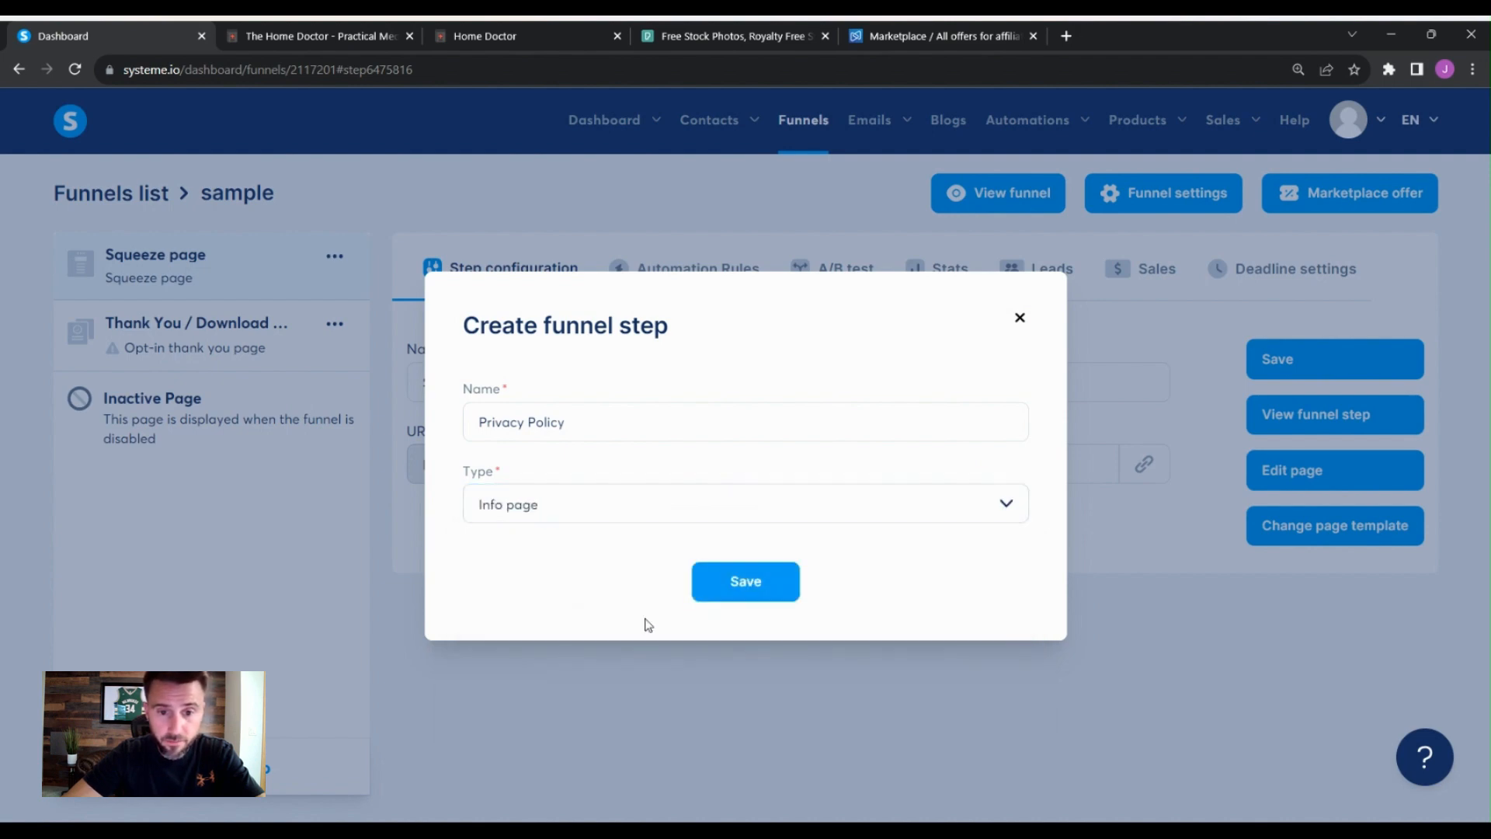
{"action": "left_click", "coordinate": [760, 595]}
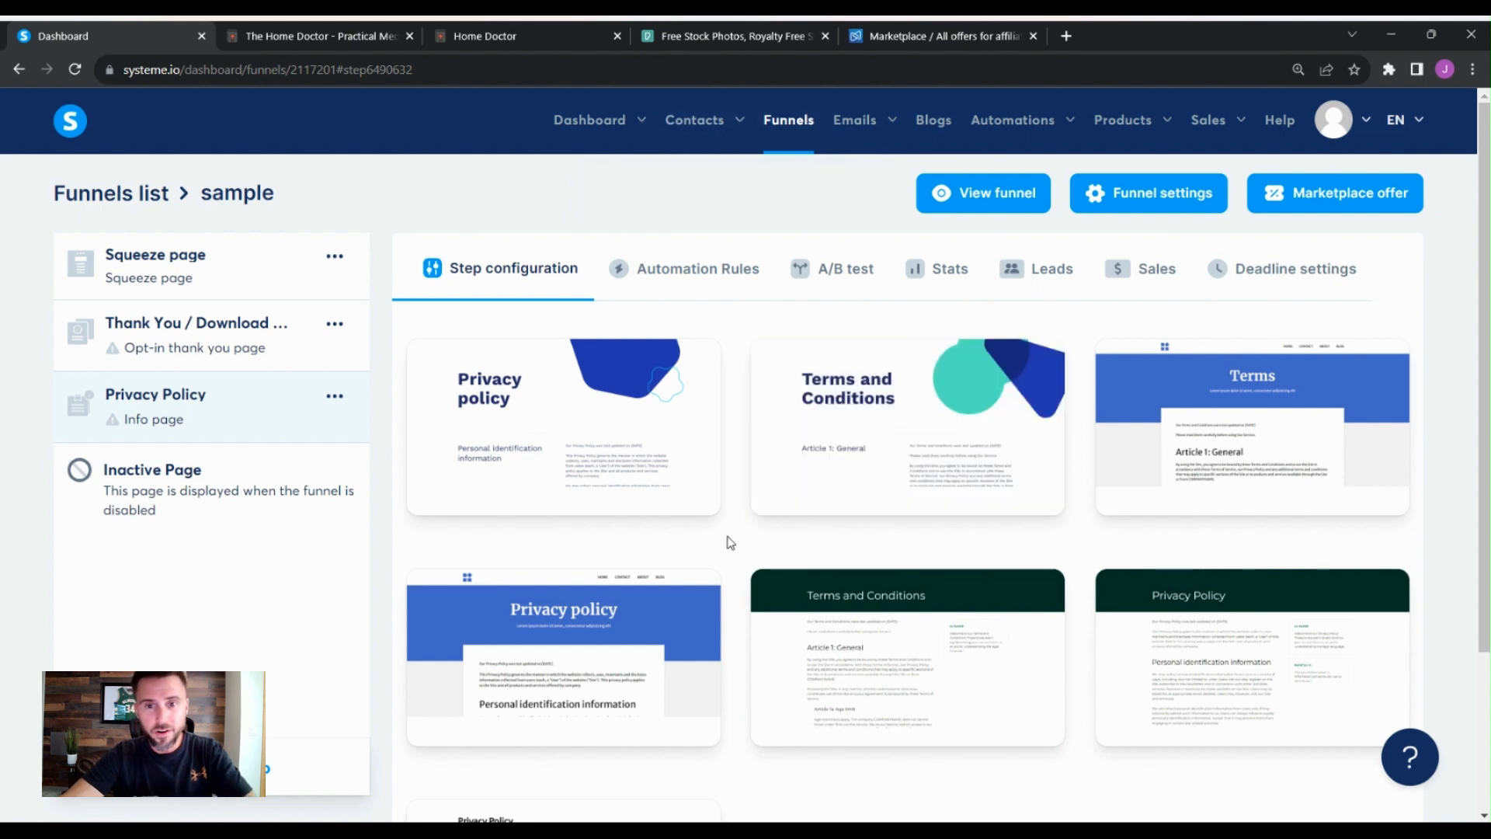
- Choose the last privacy policy template for the new step and open the page in the editor
{"action": "scroll", "coordinate": [730, 542], "scroll_direction": "down", "scroll_amount": 3}
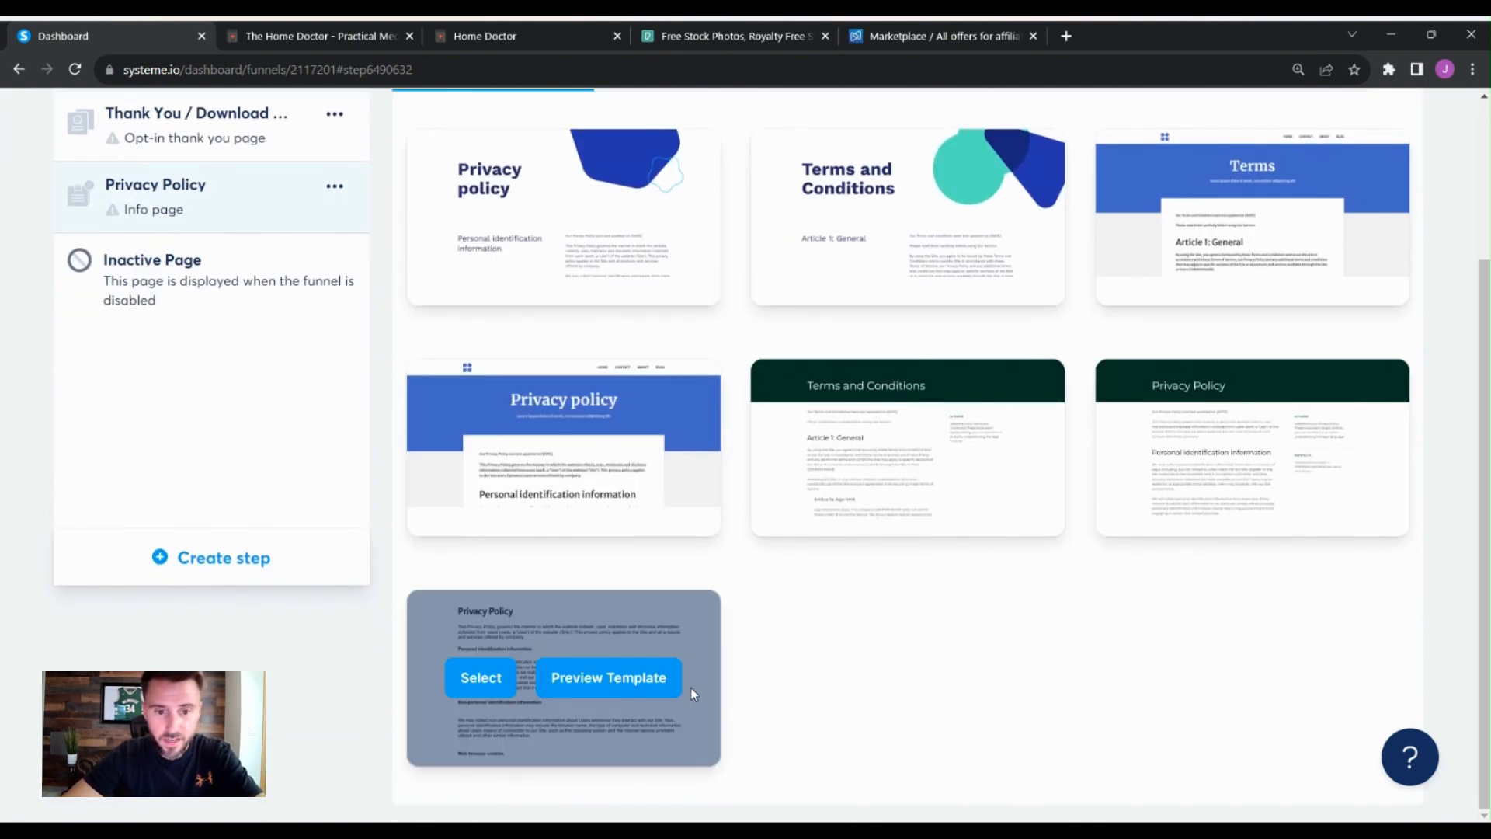
{"action": "left_click", "coordinate": [482, 690]}
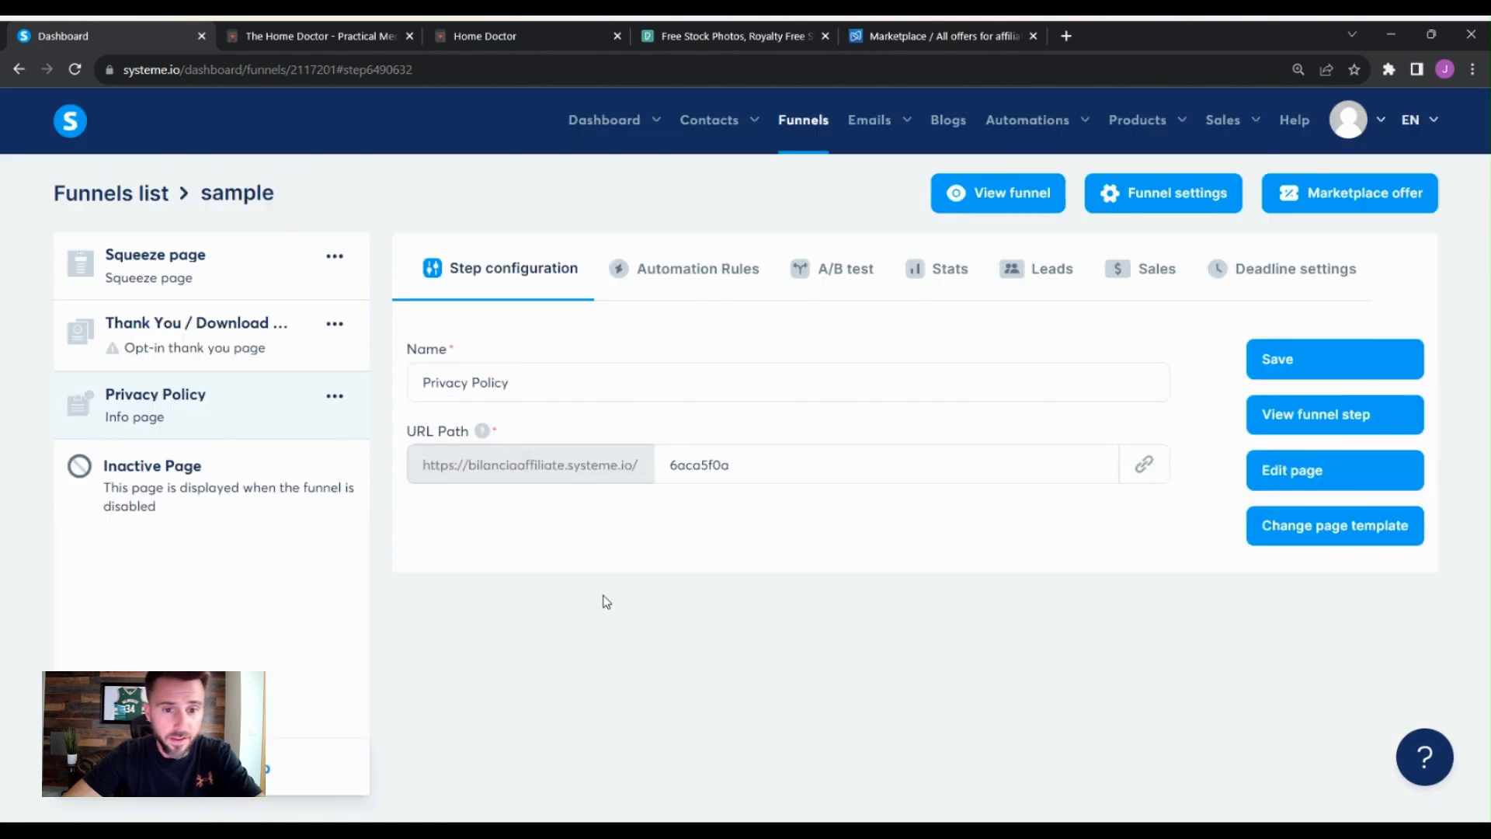
{"action": "left_click", "coordinate": [1270, 470]}
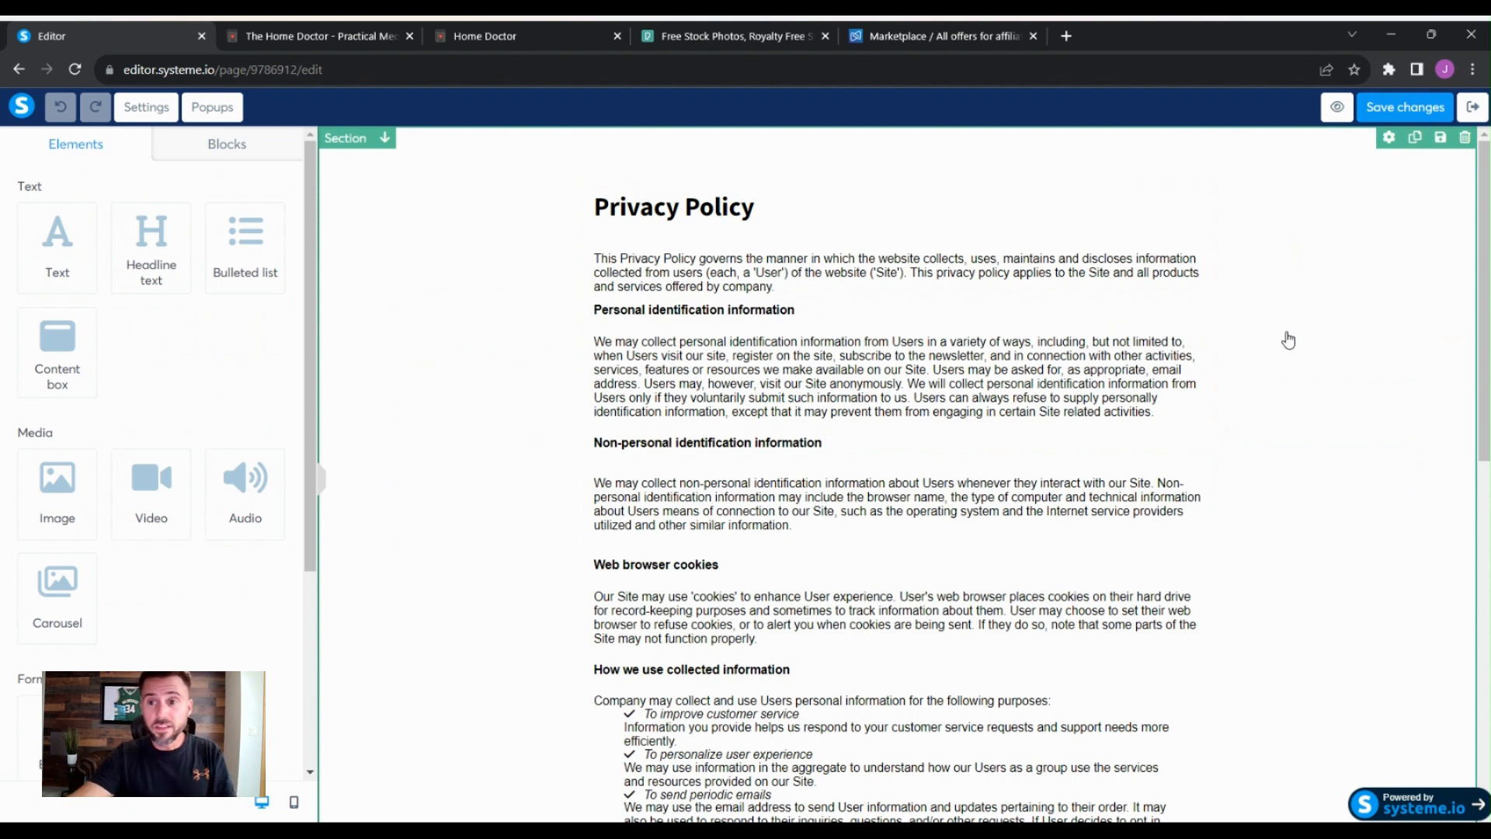
- Save the Privacy Policy page's changes and exit the editor
{"action": "left_click", "coordinate": [1327, 264]}
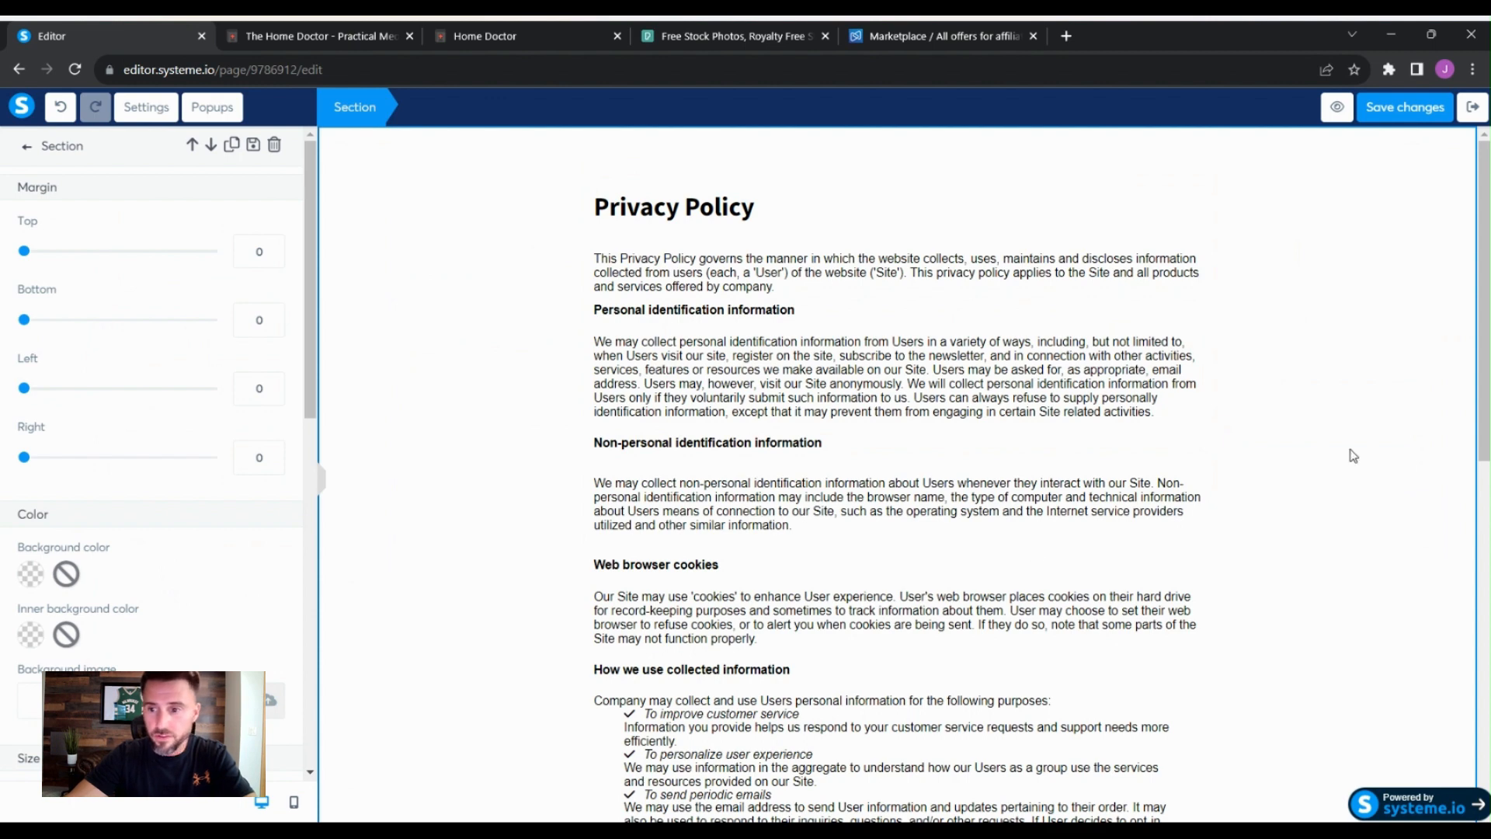
{"action": "left_click", "coordinate": [1352, 452]}
{"action": "scroll", "coordinate": [1353, 452], "scroll_direction": "down", "scroll_amount": 7}
{"action": "scroll", "coordinate": [1351, 449], "scroll_direction": "up", "scroll_amount": 7}
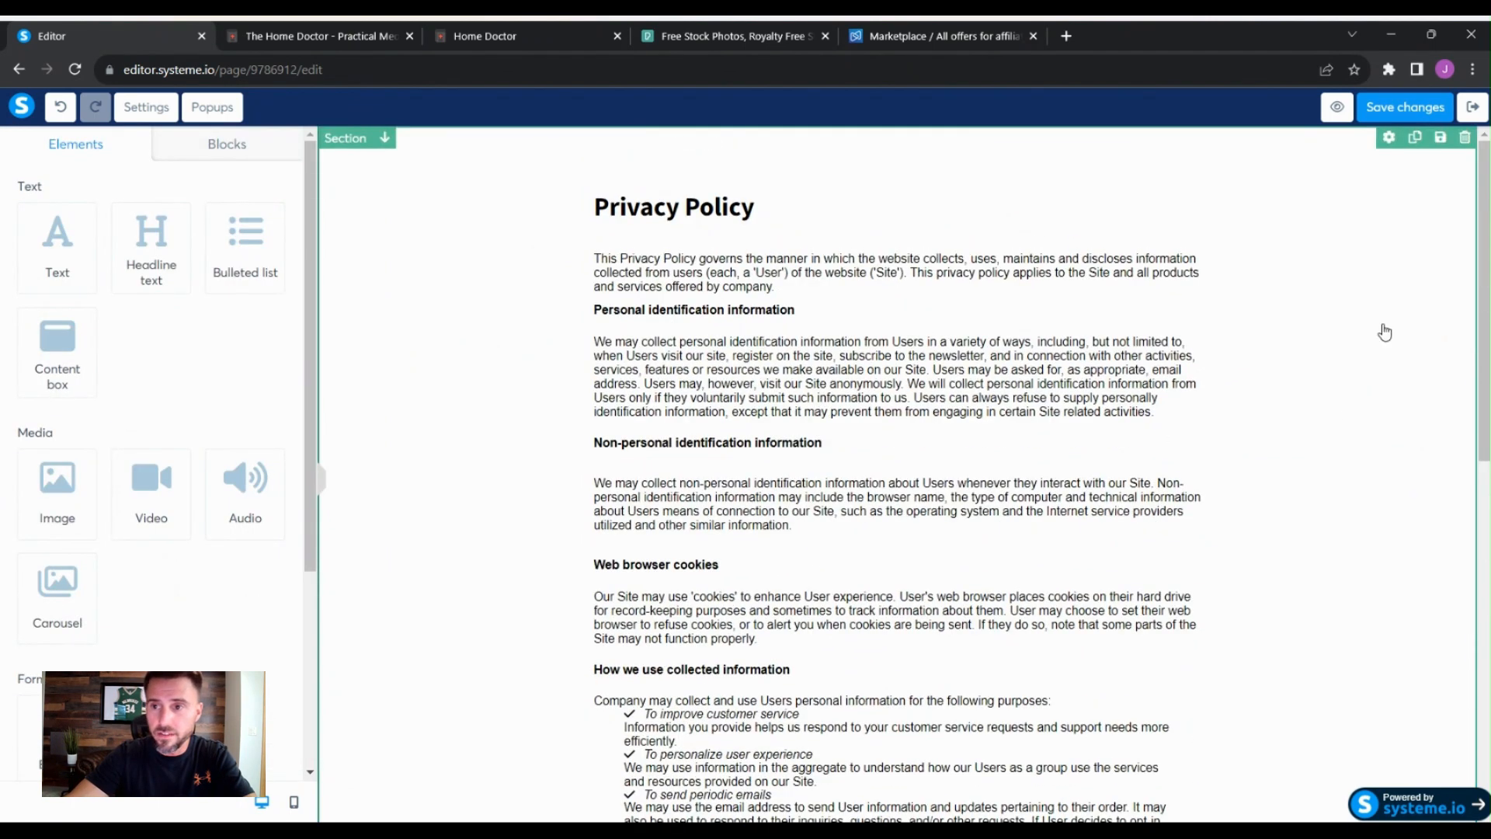
{"action": "left_click", "coordinate": [1472, 107]}
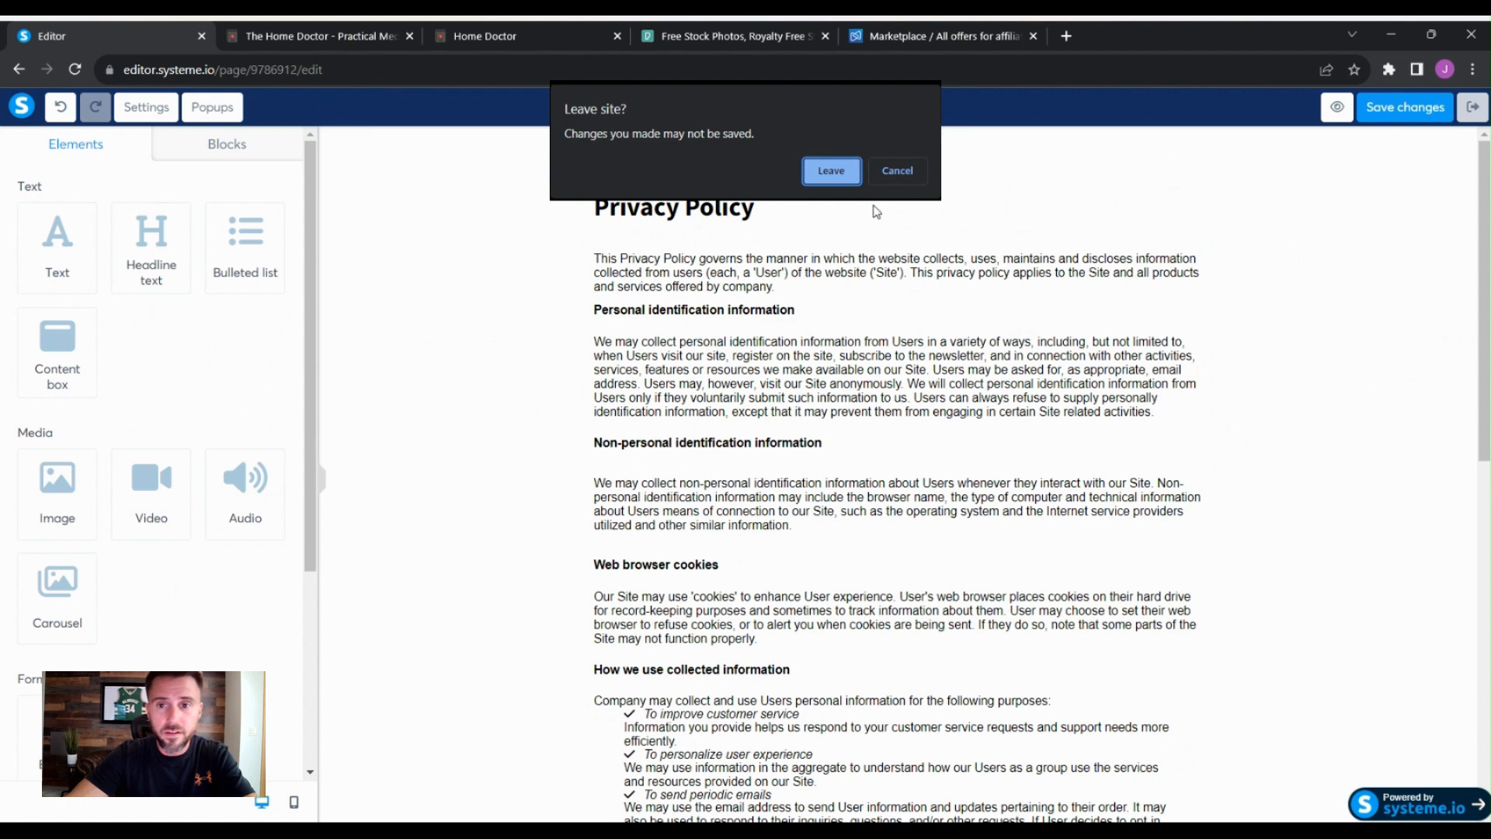
{"action": "left_click", "coordinate": [897, 170]}
{"action": "left_click", "coordinate": [1387, 111]}
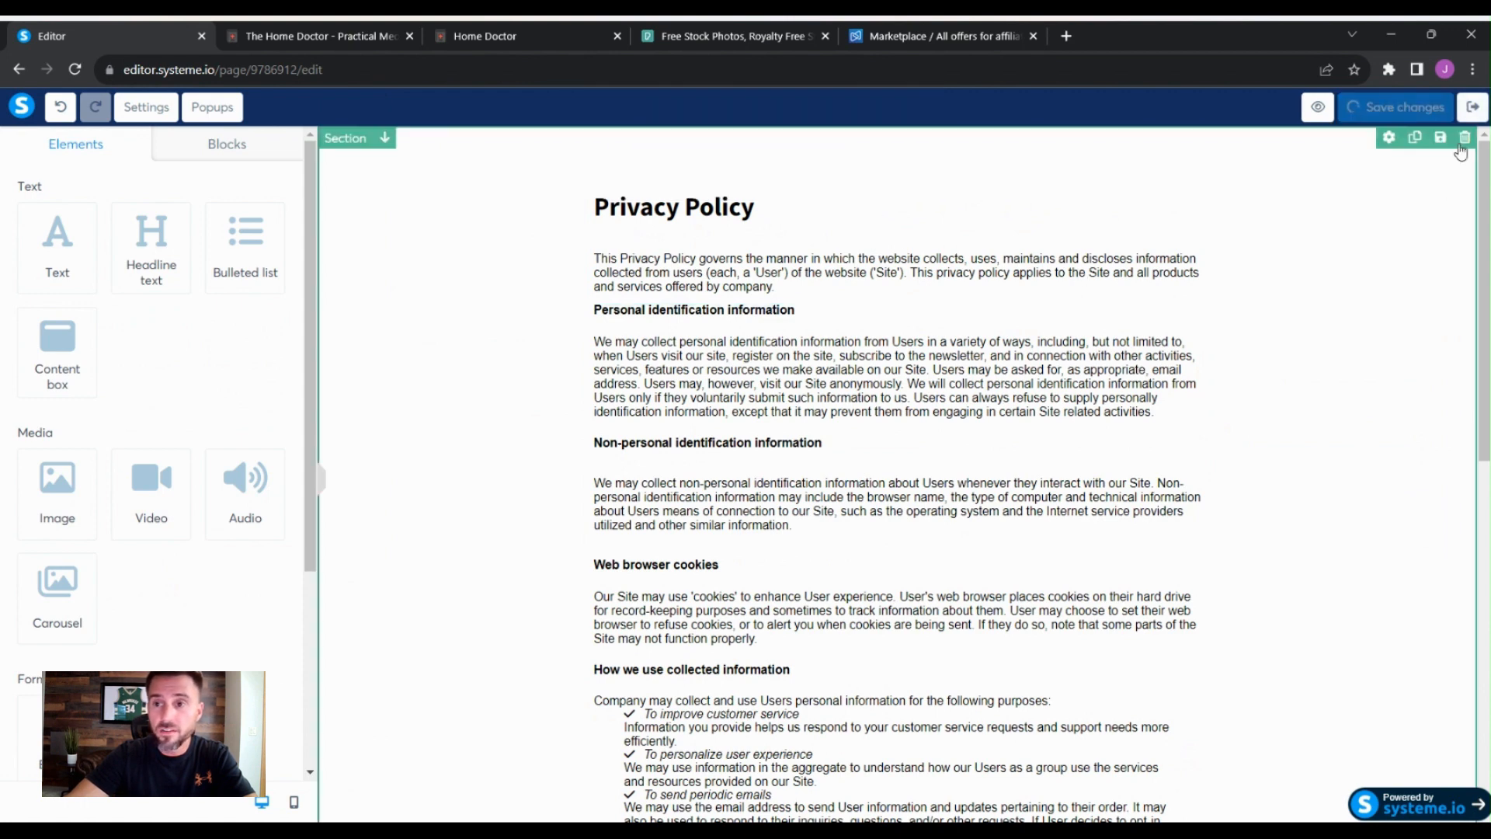
{"action": "left_click", "coordinate": [1472, 107]}
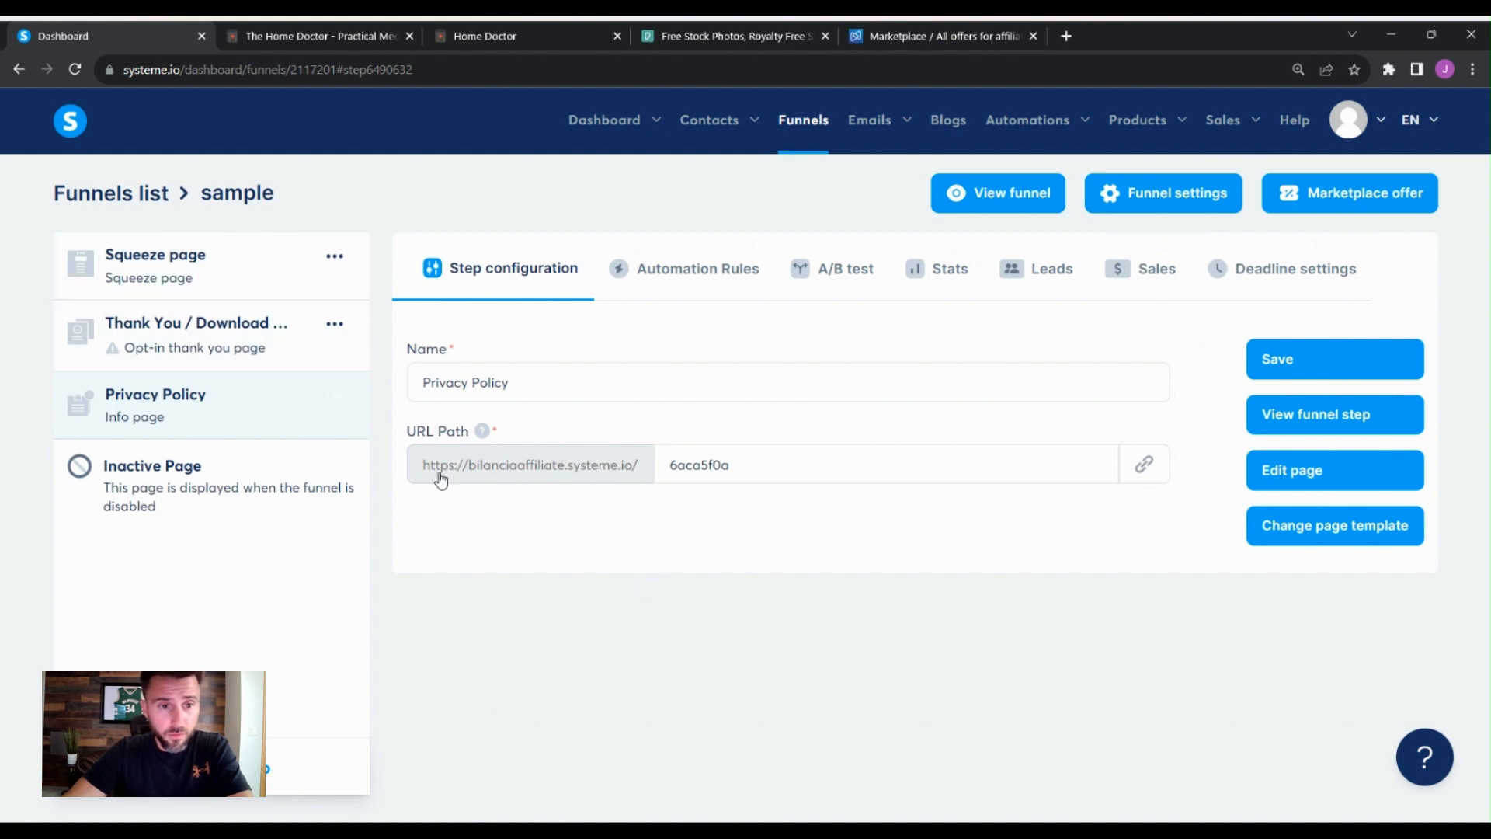
- Copy the Privacy Policy step's URL and reopen the squeeze page in the editor
{"action": "left_click", "coordinate": [1143, 466]}
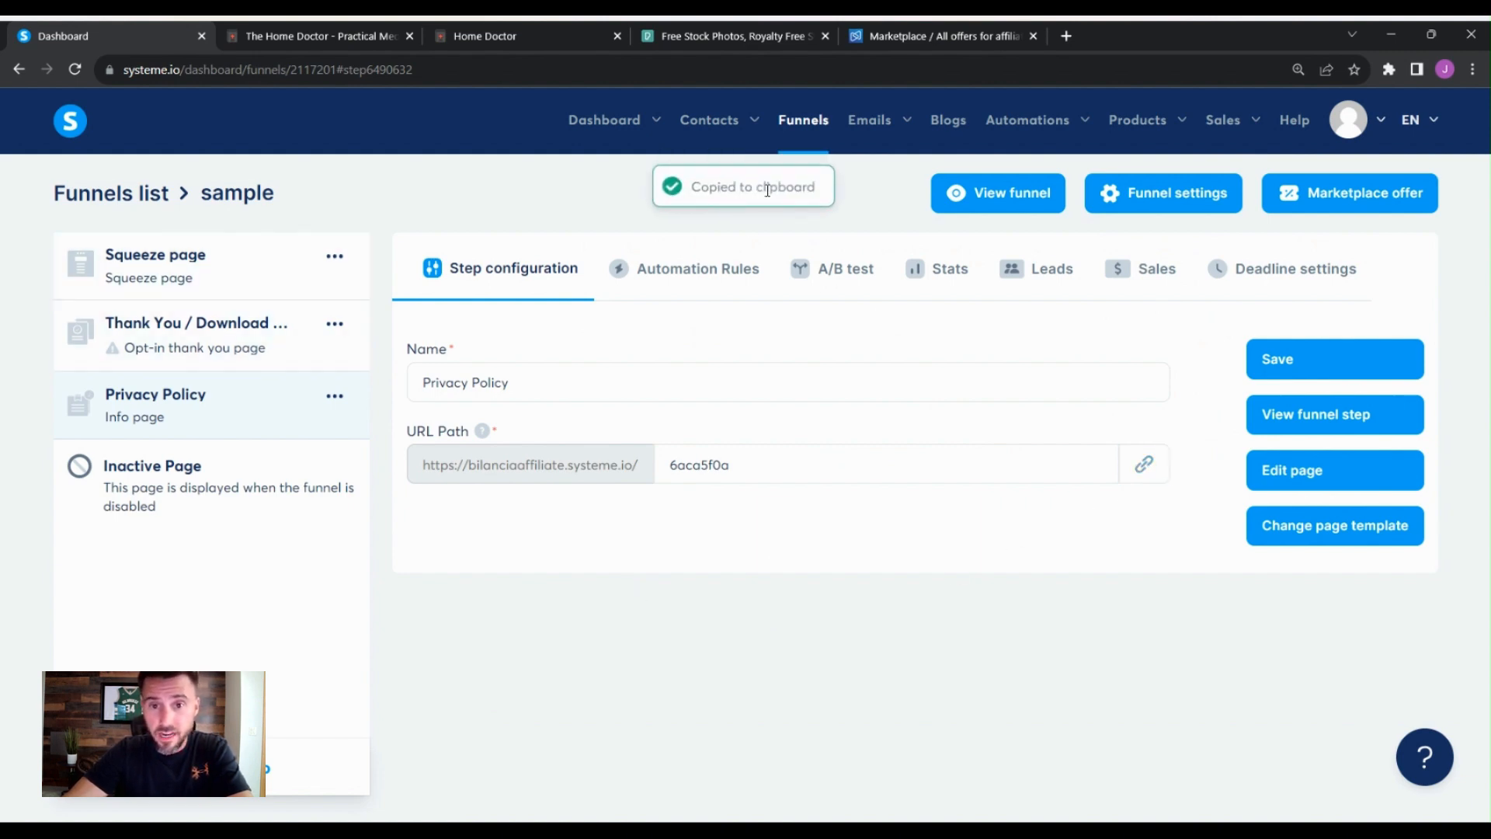
{"action": "left_click", "coordinate": [226, 278]}
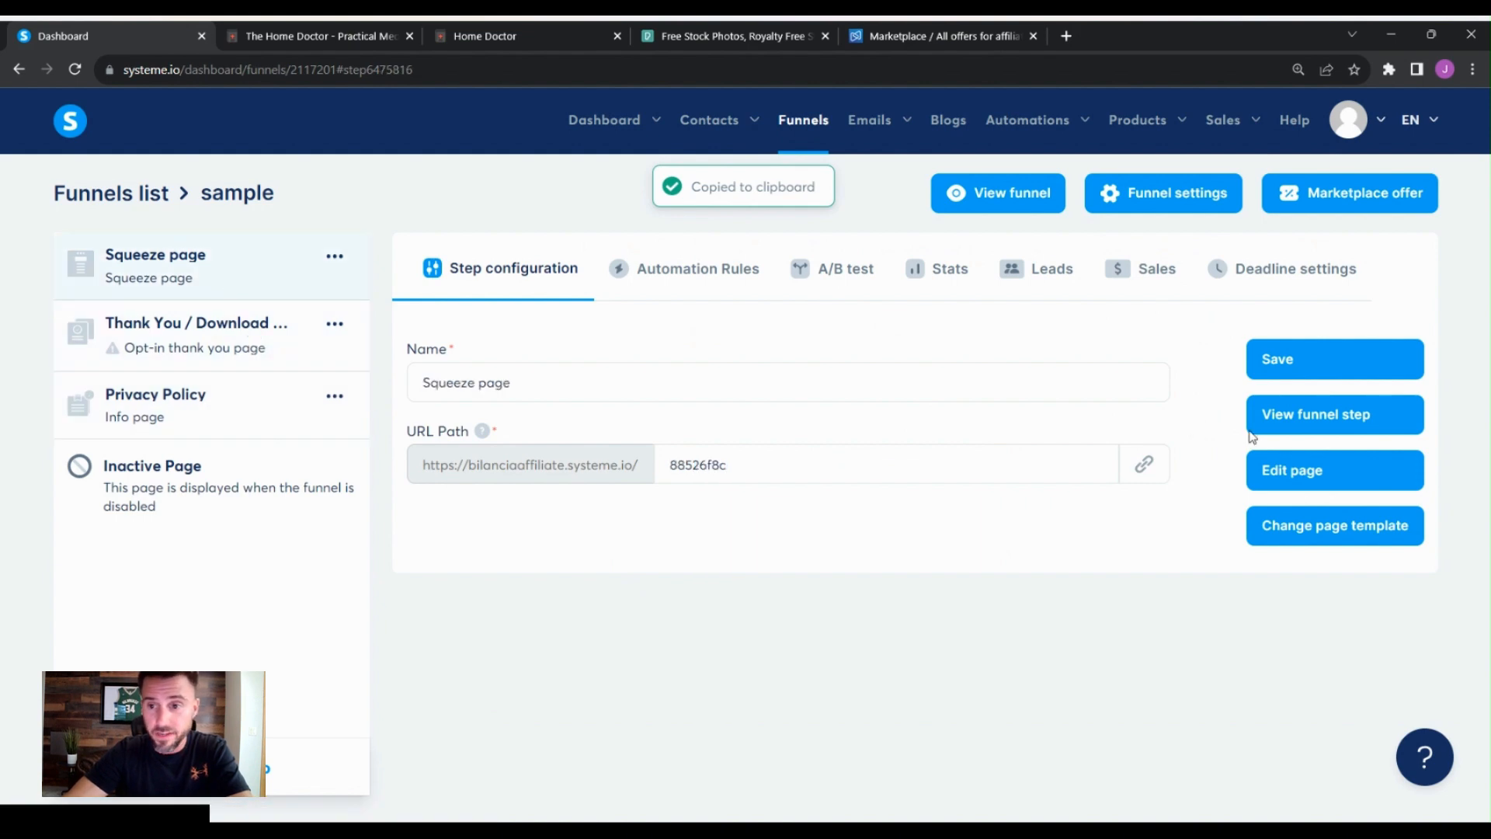
{"action": "left_click", "coordinate": [1311, 473]}
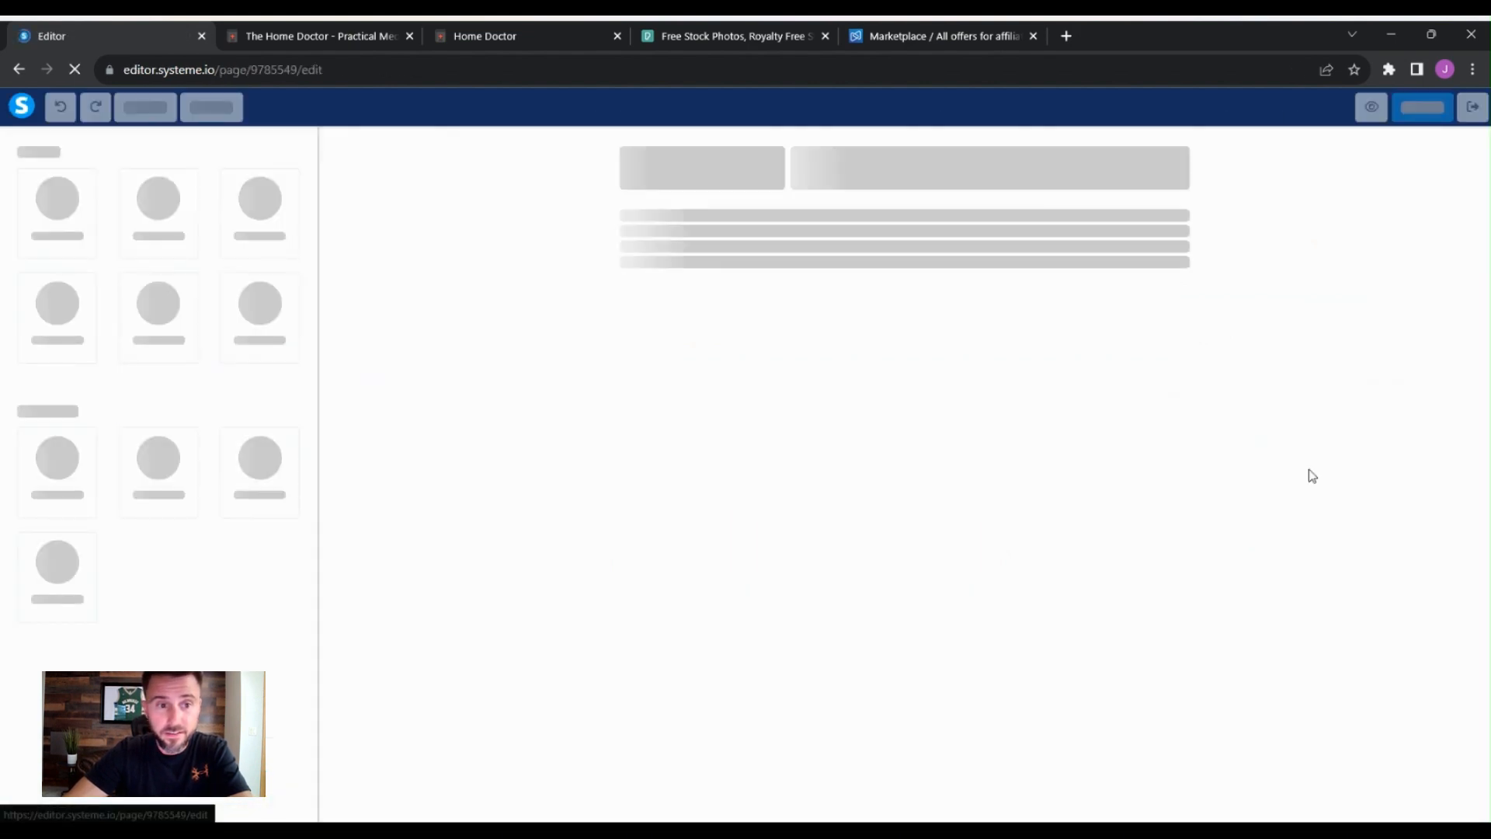
- Link the Privacy Policy text in the disclosure to the copied Privacy Policy page URL and save the page
{"action": "scroll", "coordinate": [1142, 574], "scroll_direction": "down", "scroll_amount": 5}
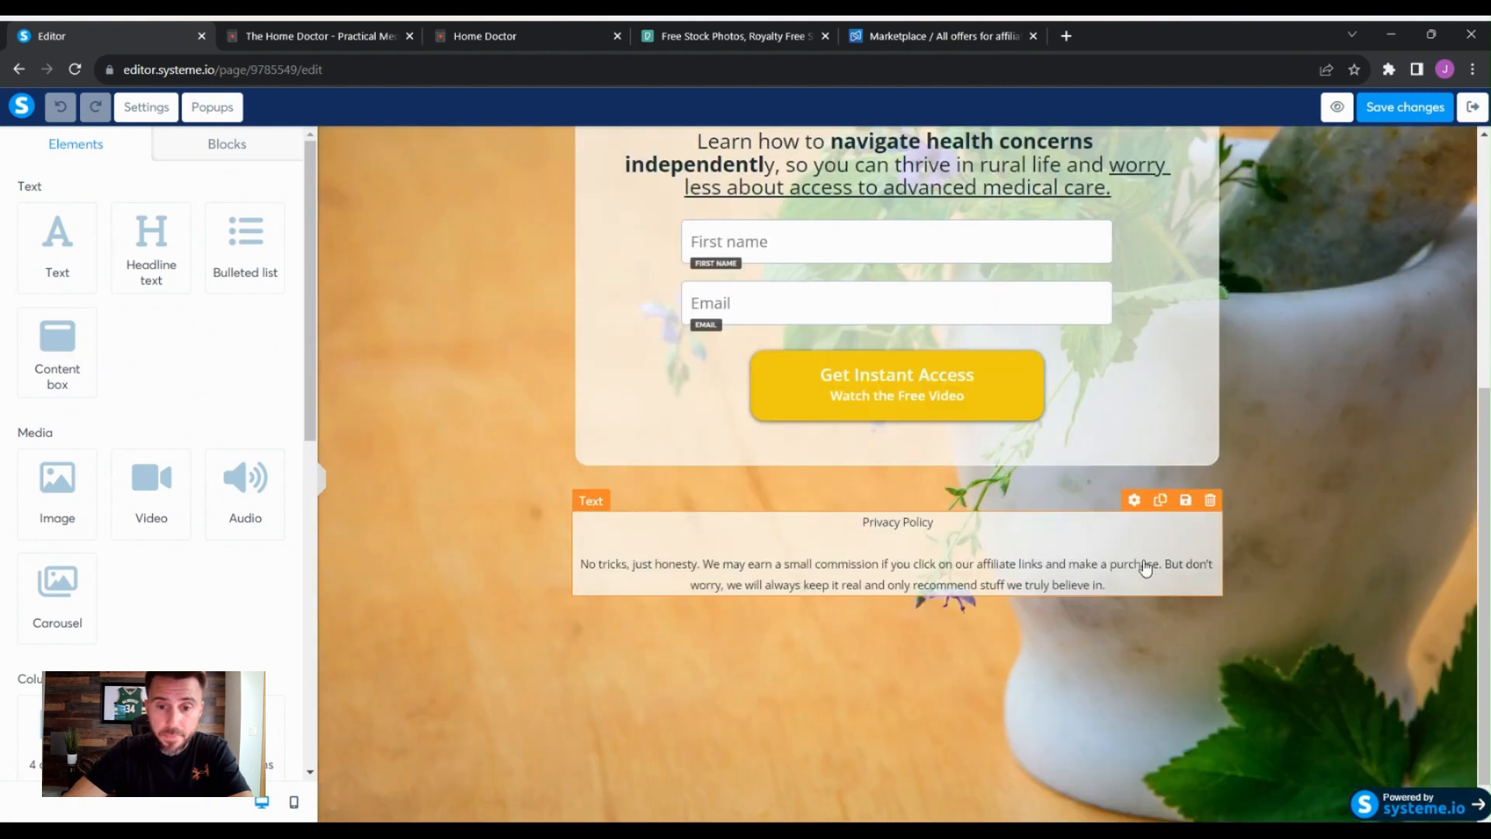
{"action": "scroll", "coordinate": [1048, 528], "scroll_direction": "down", "scroll_amount": 1}
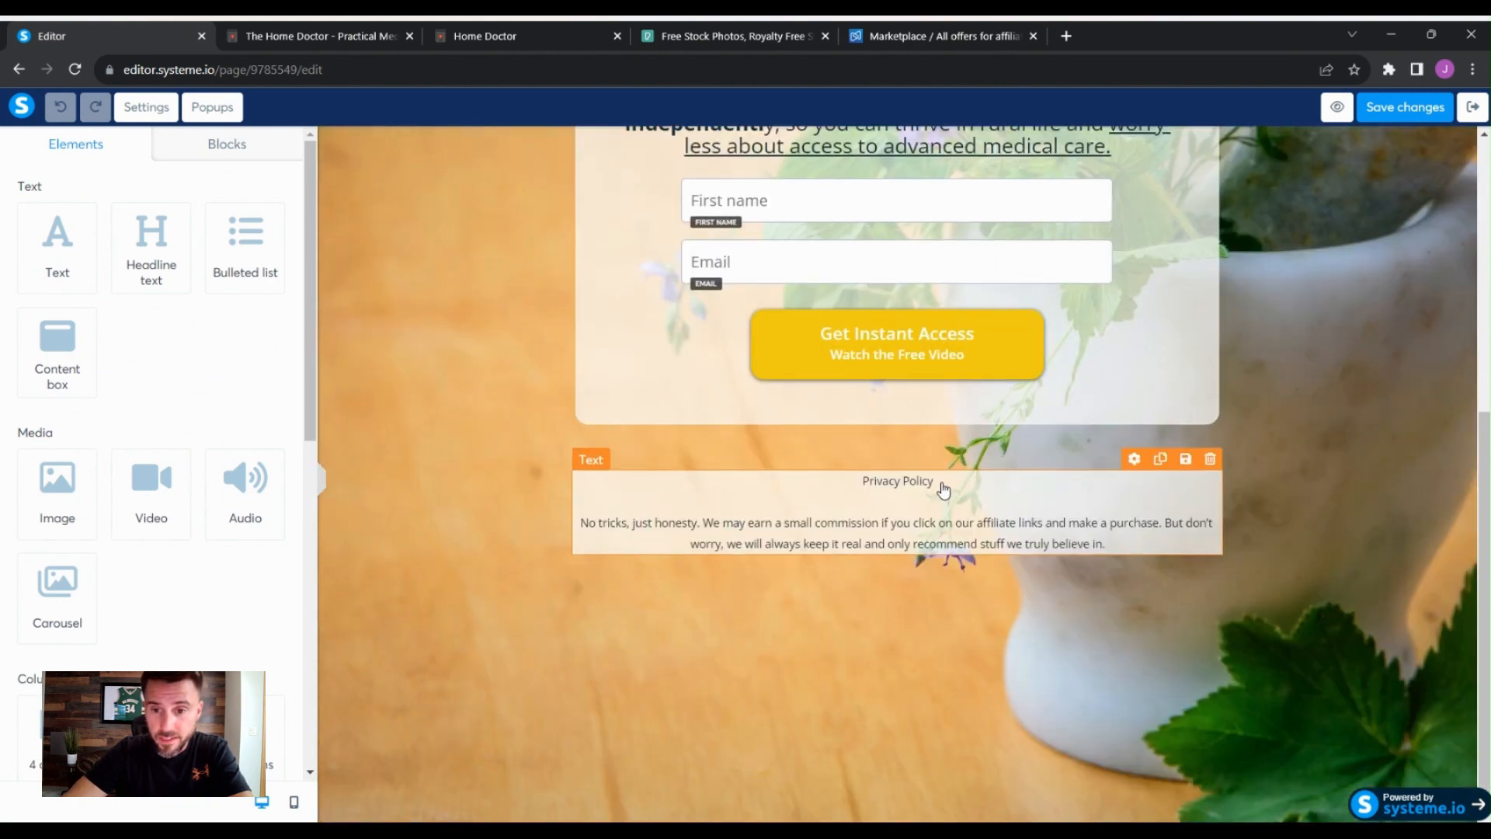
{"action": "left_click", "coordinate": [944, 487]}
{"action": "left_click_drag", "start_coordinate": [934, 482], "coordinate": [875, 486]}
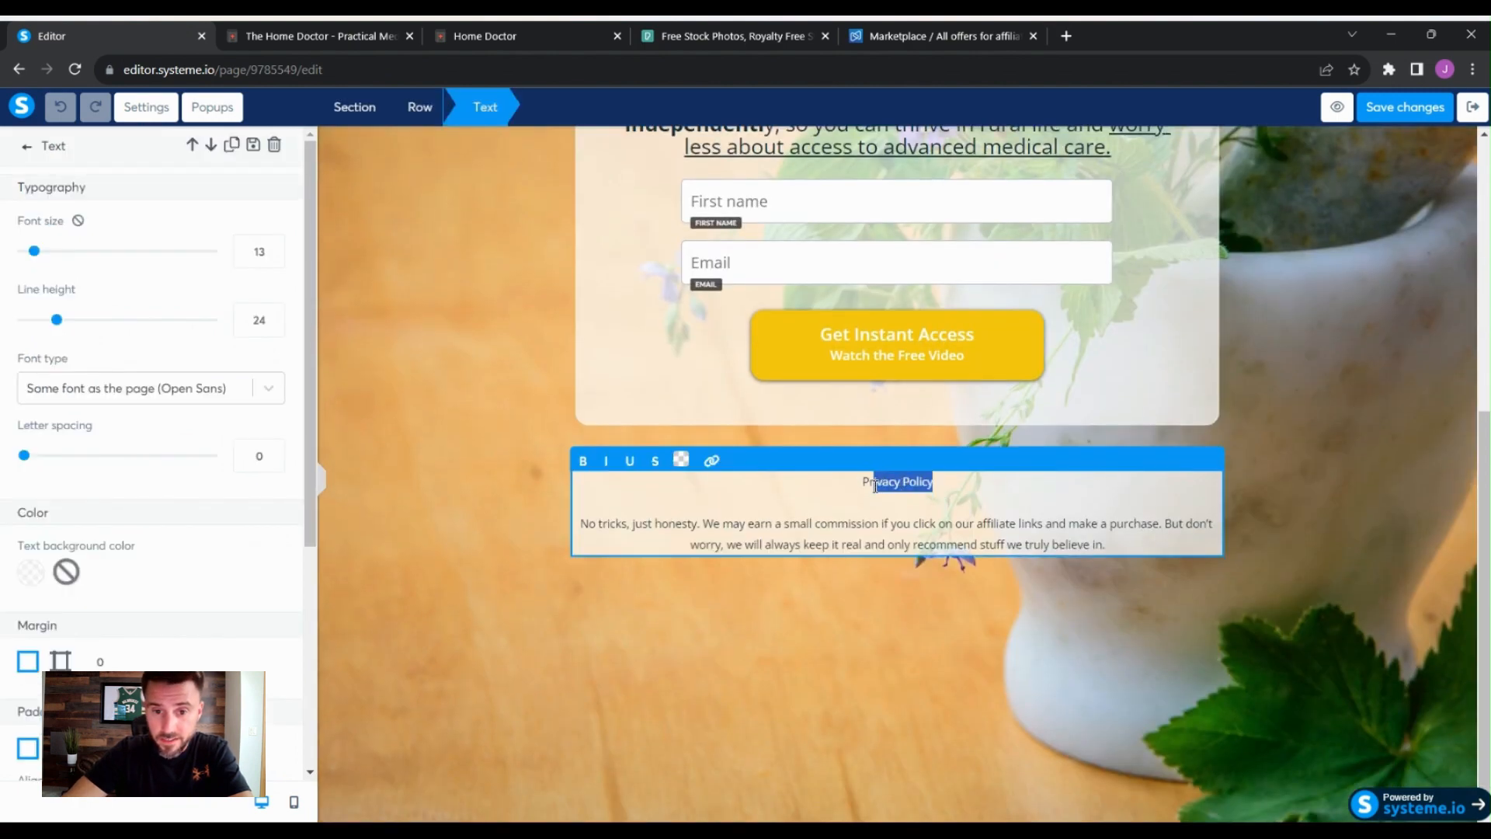
{"action": "left_click", "coordinate": [711, 460]}
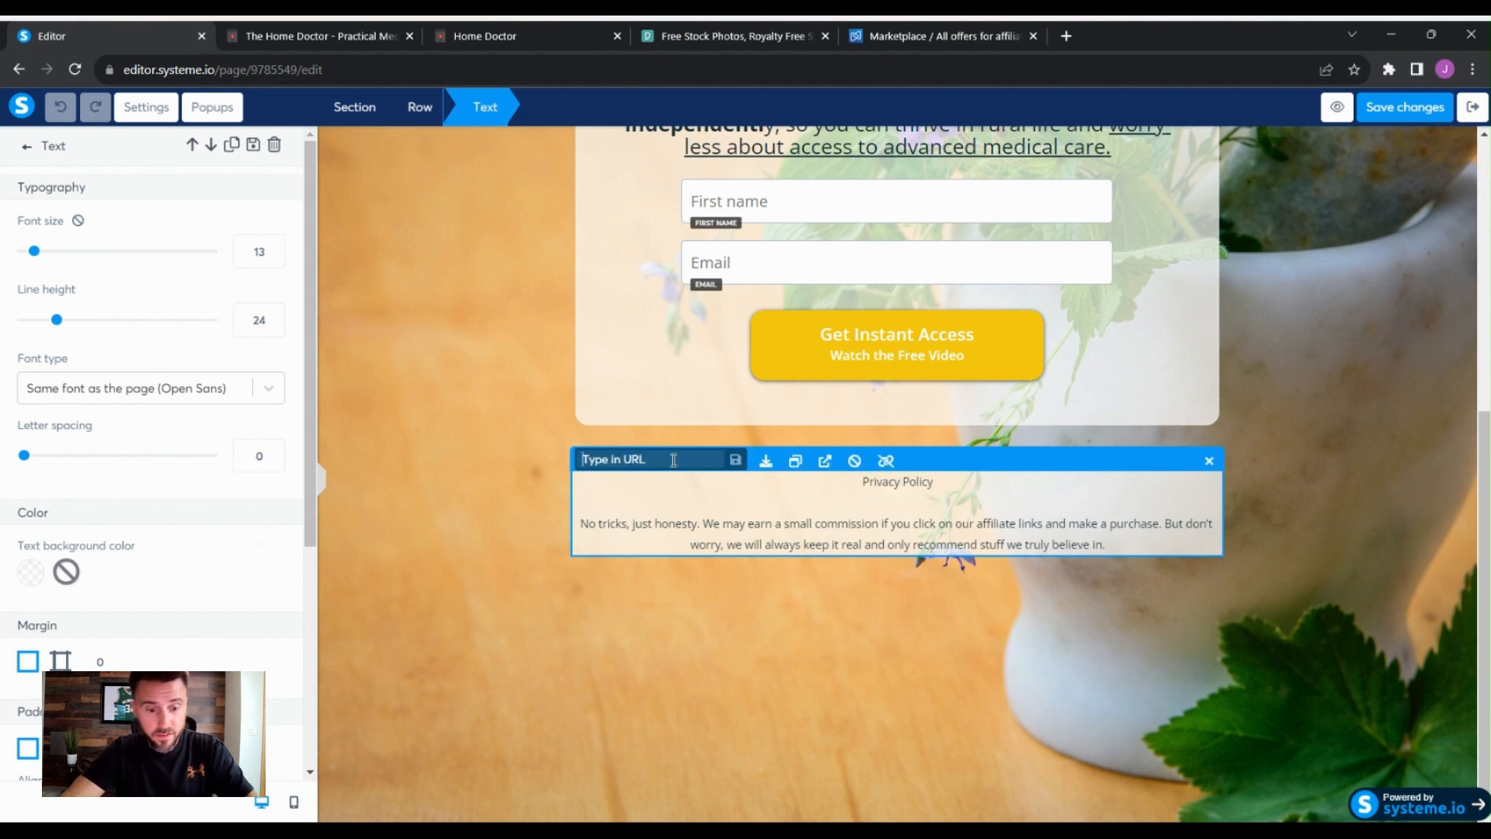
{"action": "key", "text": "ctrl+v"}
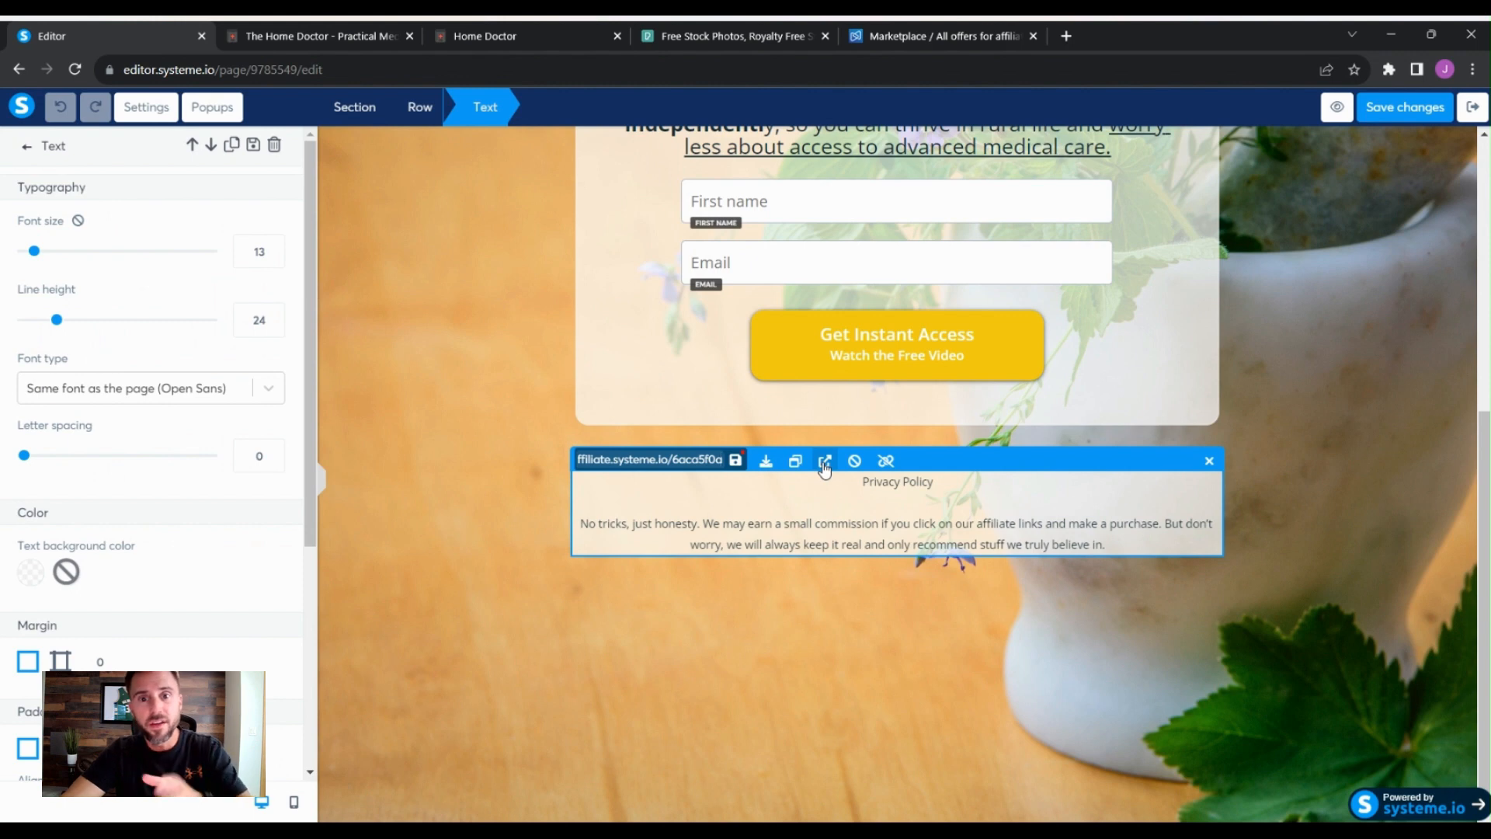
{"action": "key", "text": "Return"}
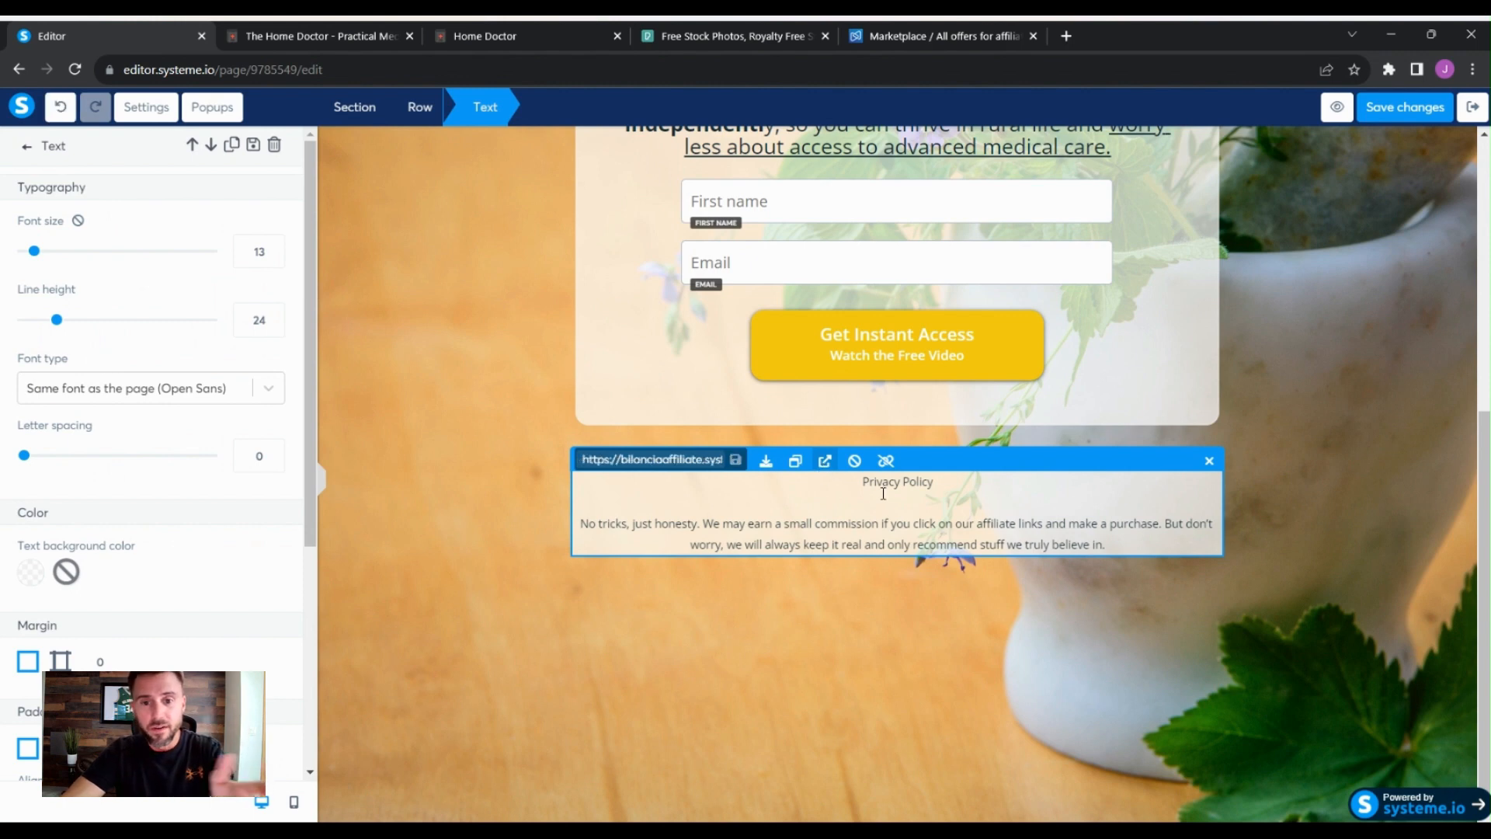
{"action": "left_click", "coordinate": [1035, 484]}
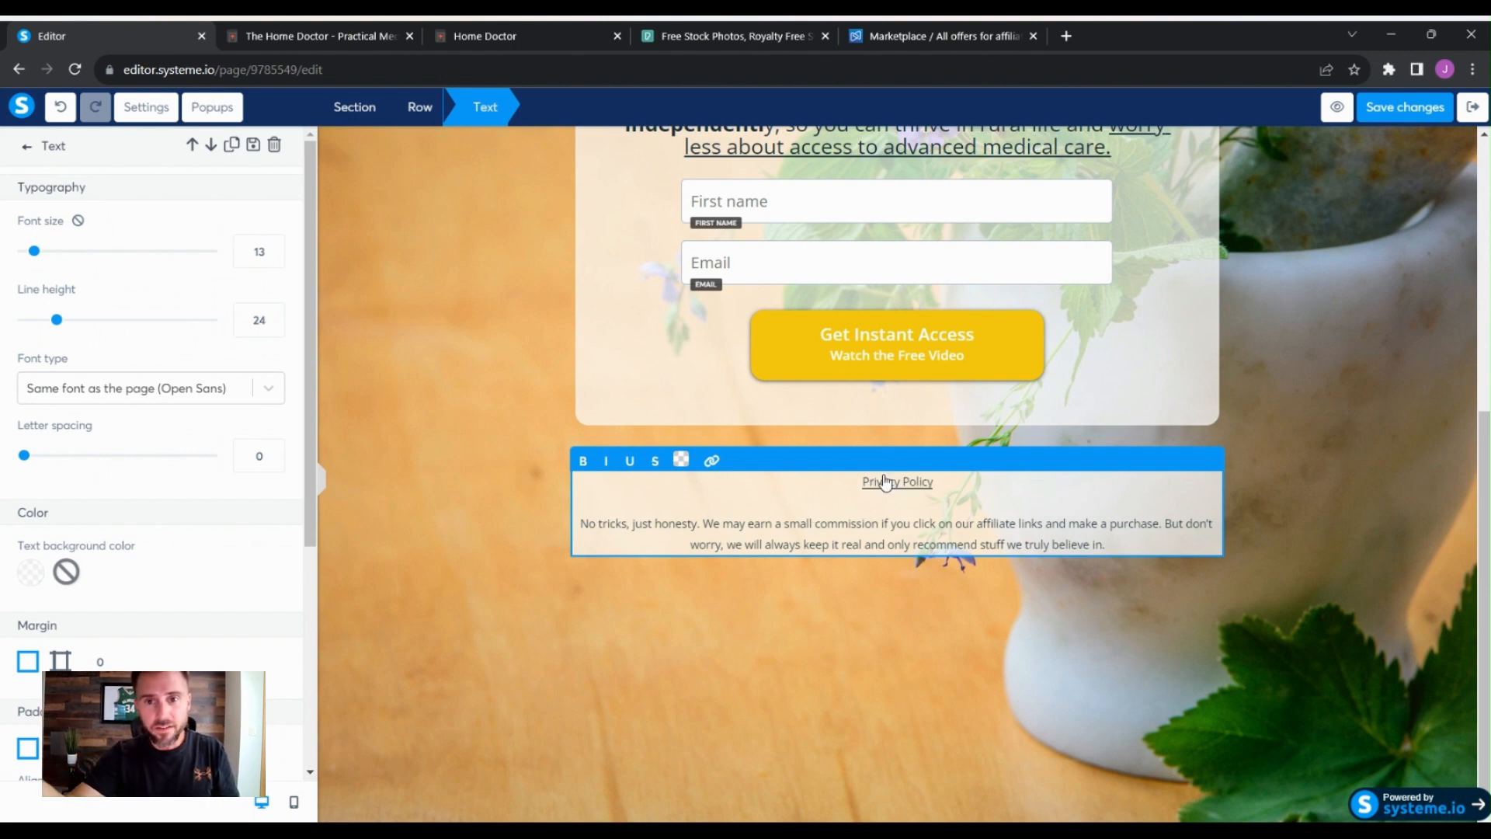
{"action": "left_click", "coordinate": [1422, 118]}
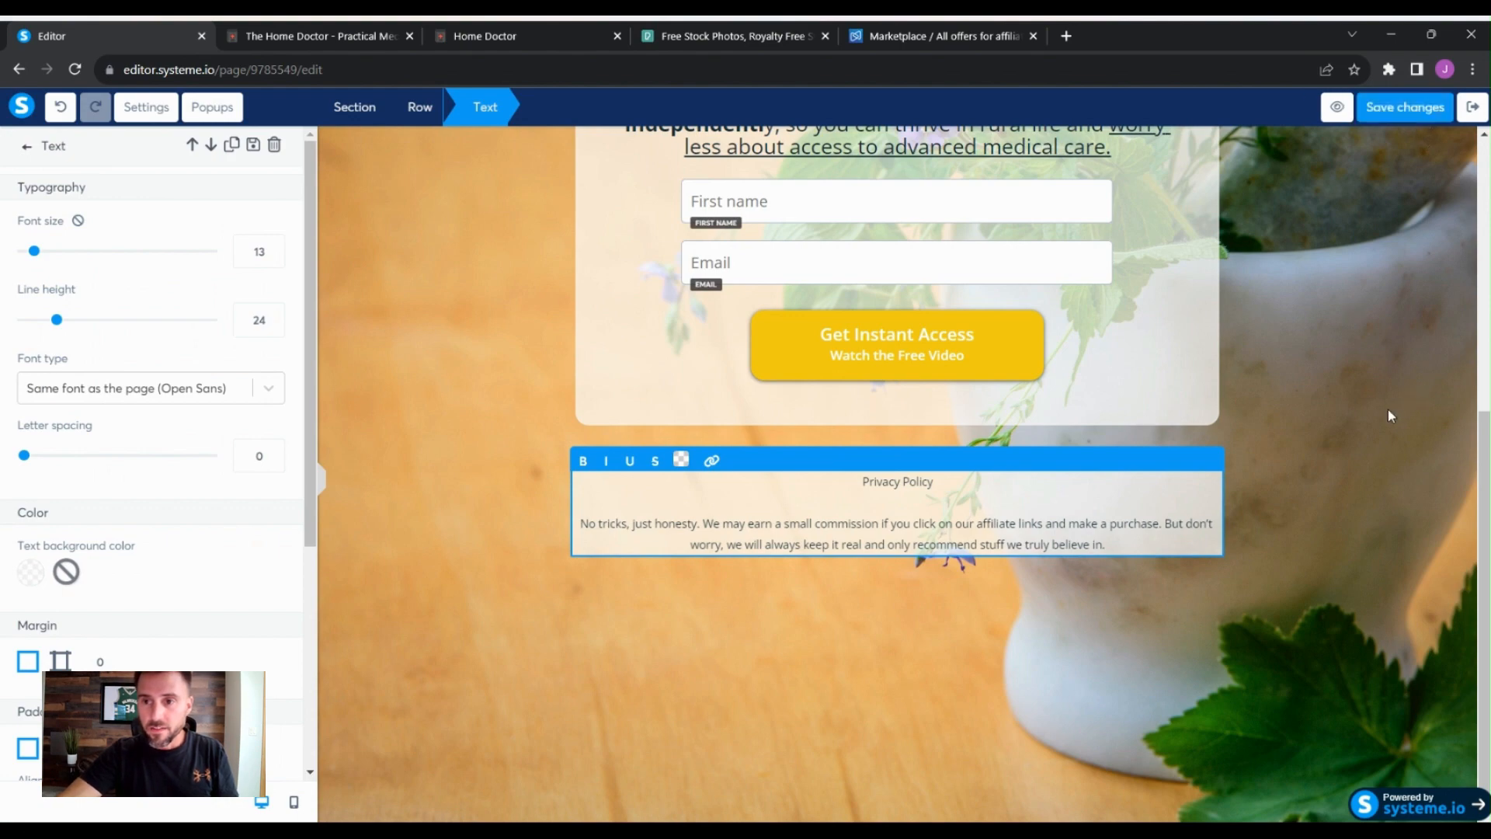
- Preview the squeeze page, test the Privacy Policy link, and close the preview tabs to return to the editor
{"action": "left_click", "coordinate": [1336, 109]}
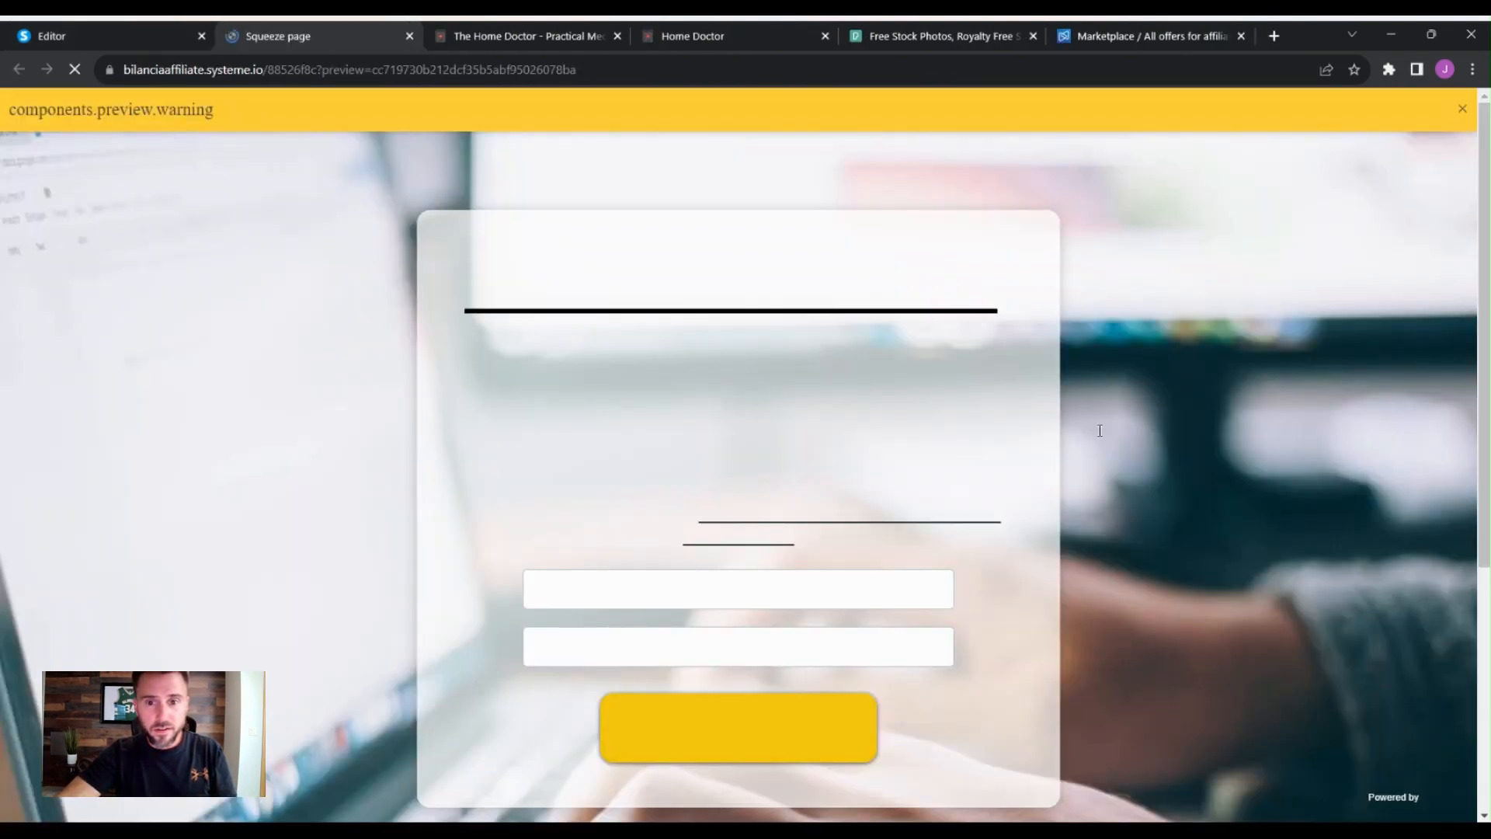
{"action": "scroll", "coordinate": [723, 586], "scroll_direction": "down", "scroll_amount": 3}
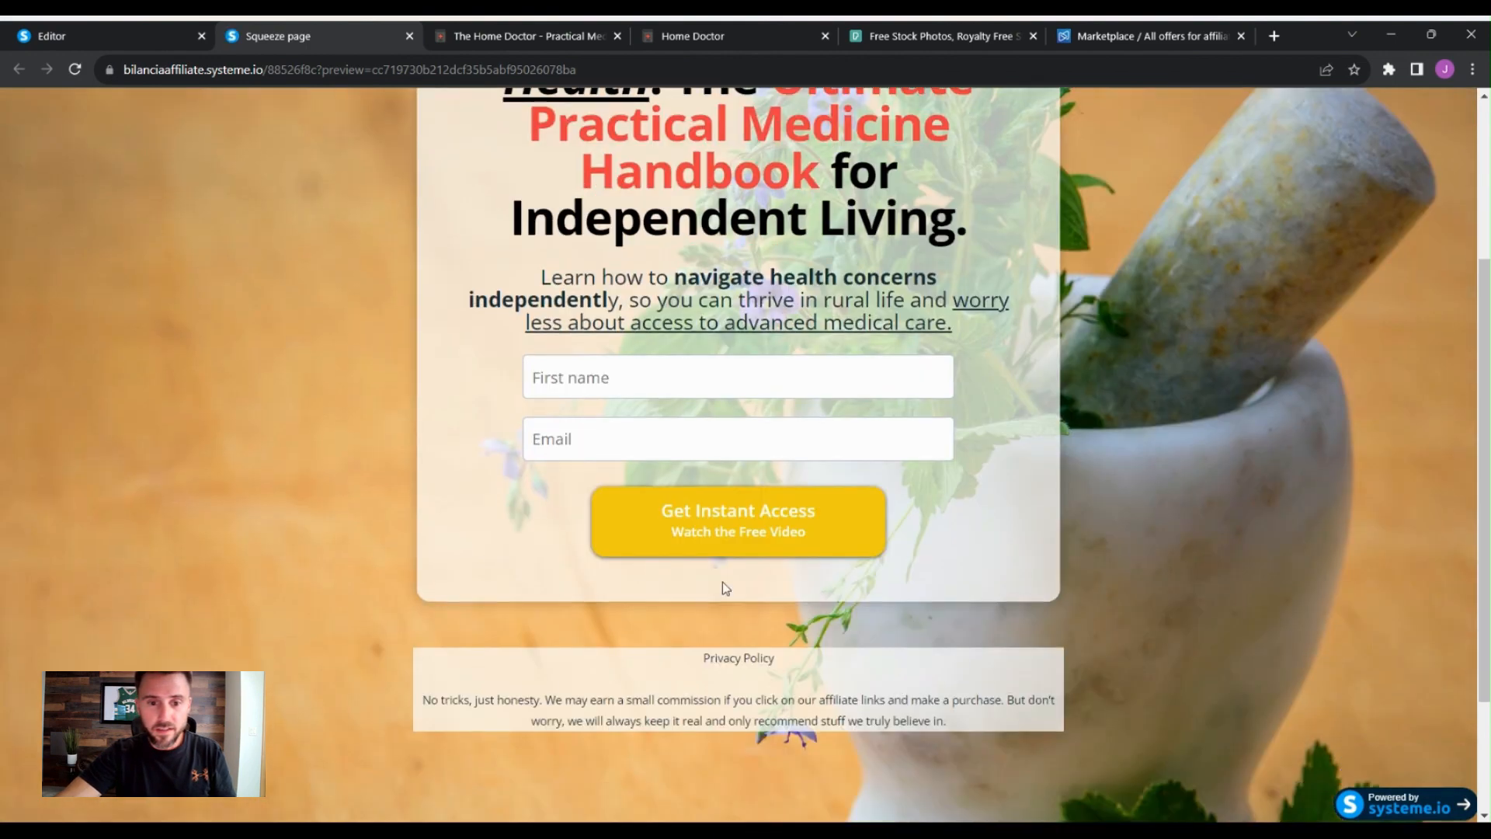
{"action": "scroll", "coordinate": [791, 422], "scroll_direction": "down", "scroll_amount": 1}
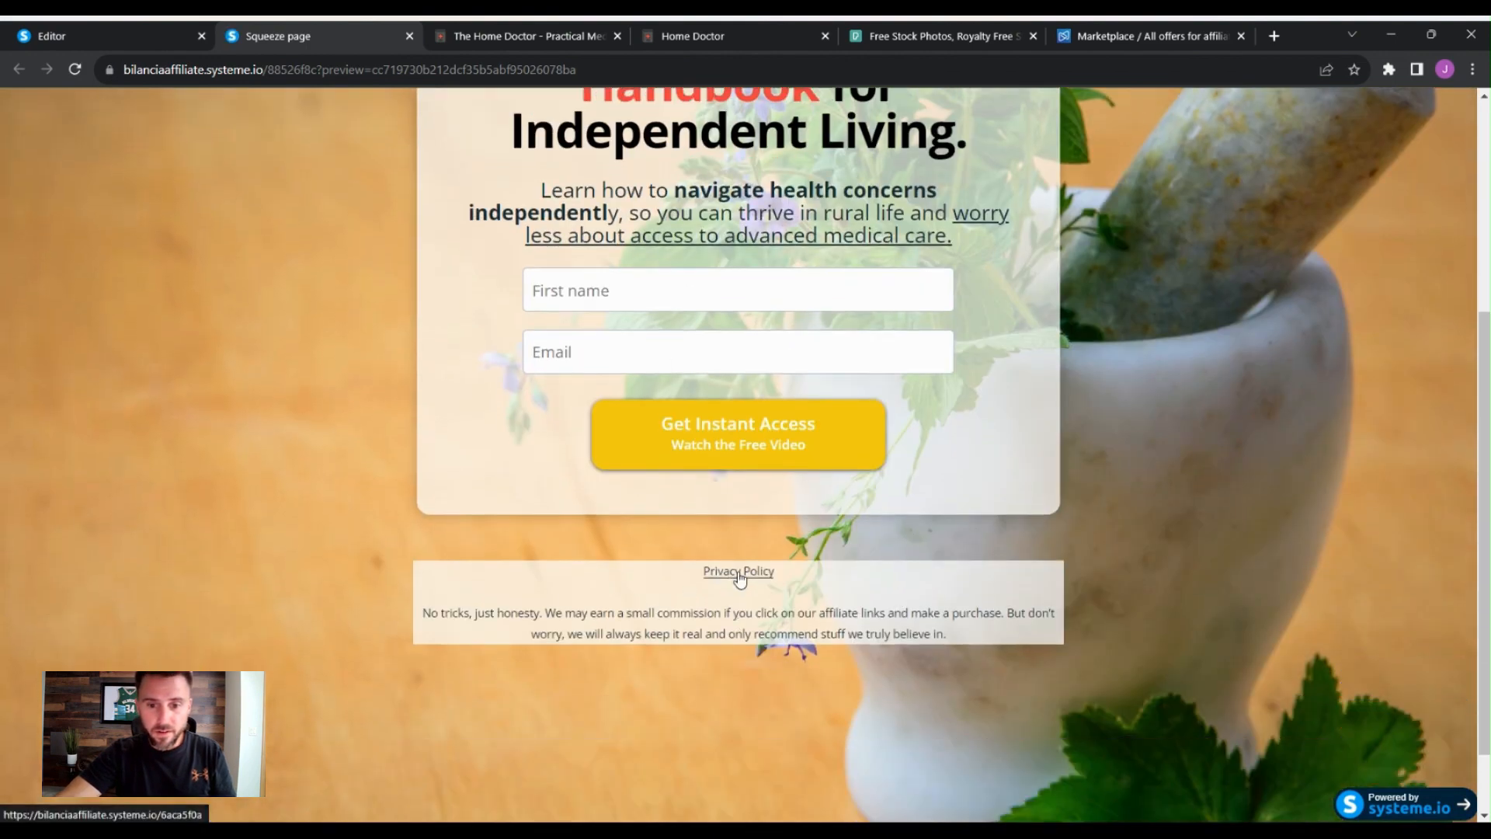
{"action": "left_click", "coordinate": [739, 575]}
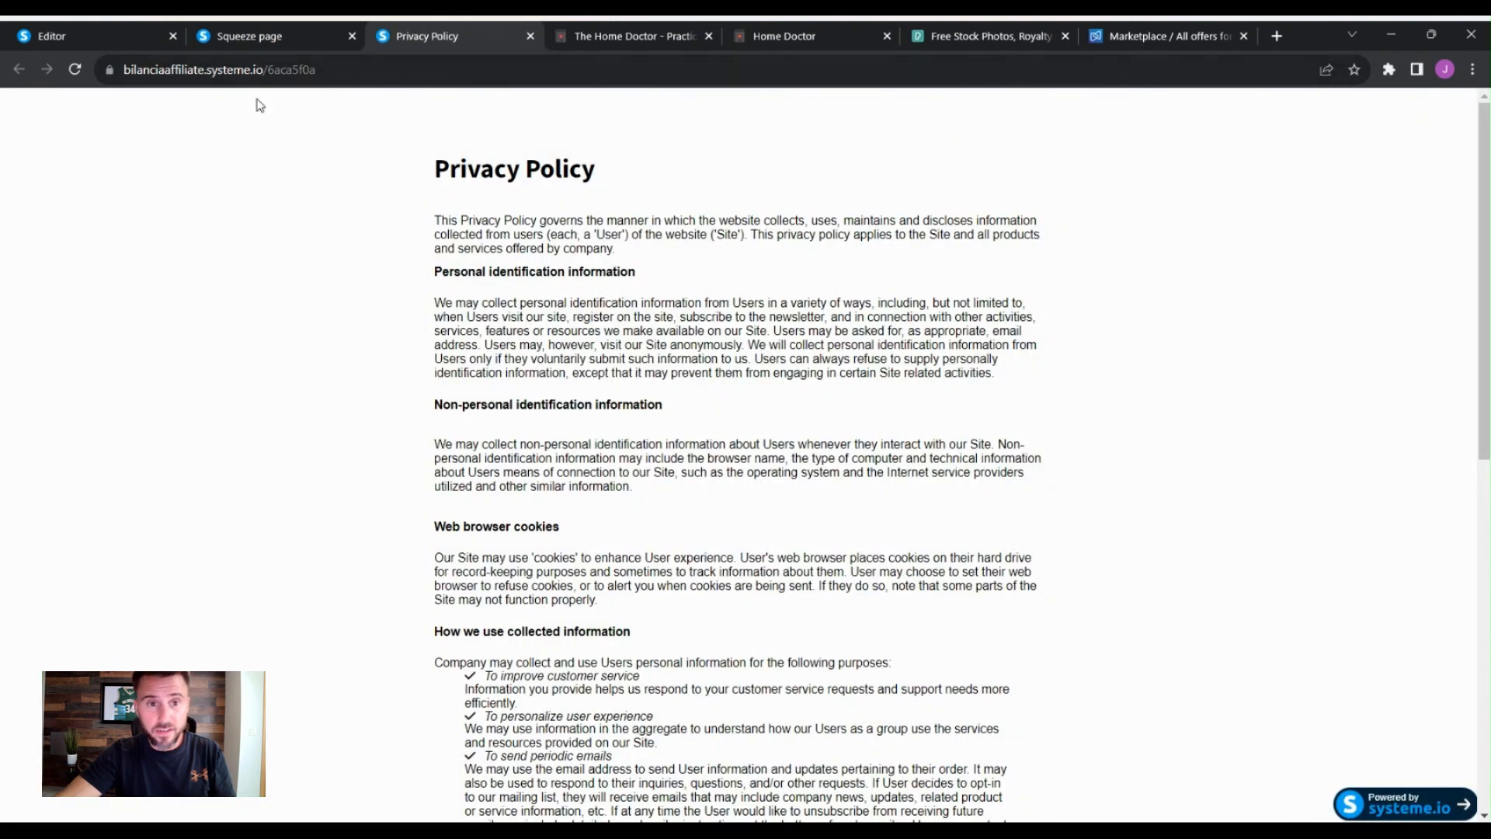
{"action": "left_click", "coordinate": [256, 39]}
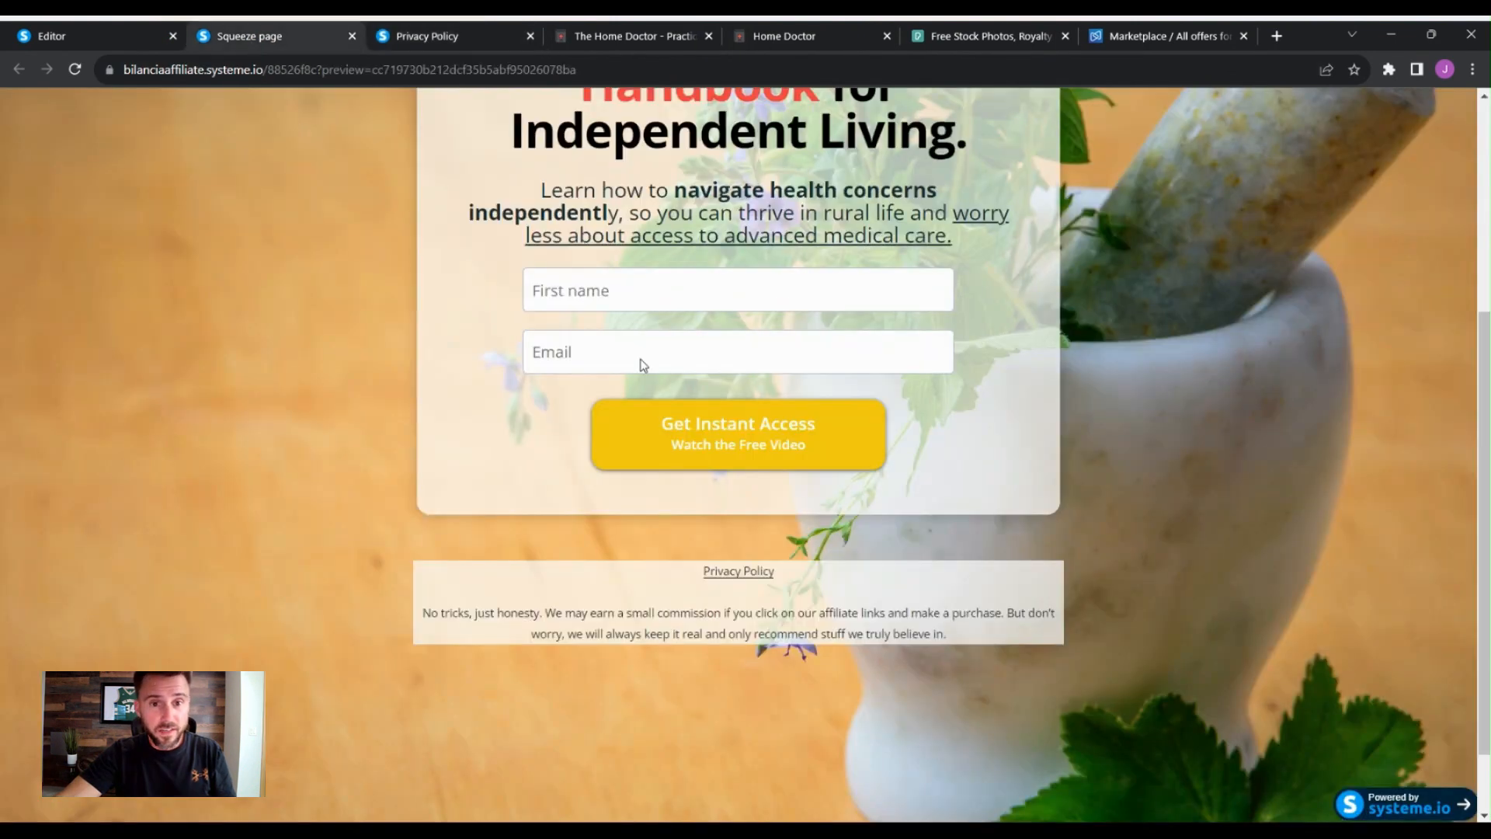
{"action": "left_click", "coordinate": [530, 36]}
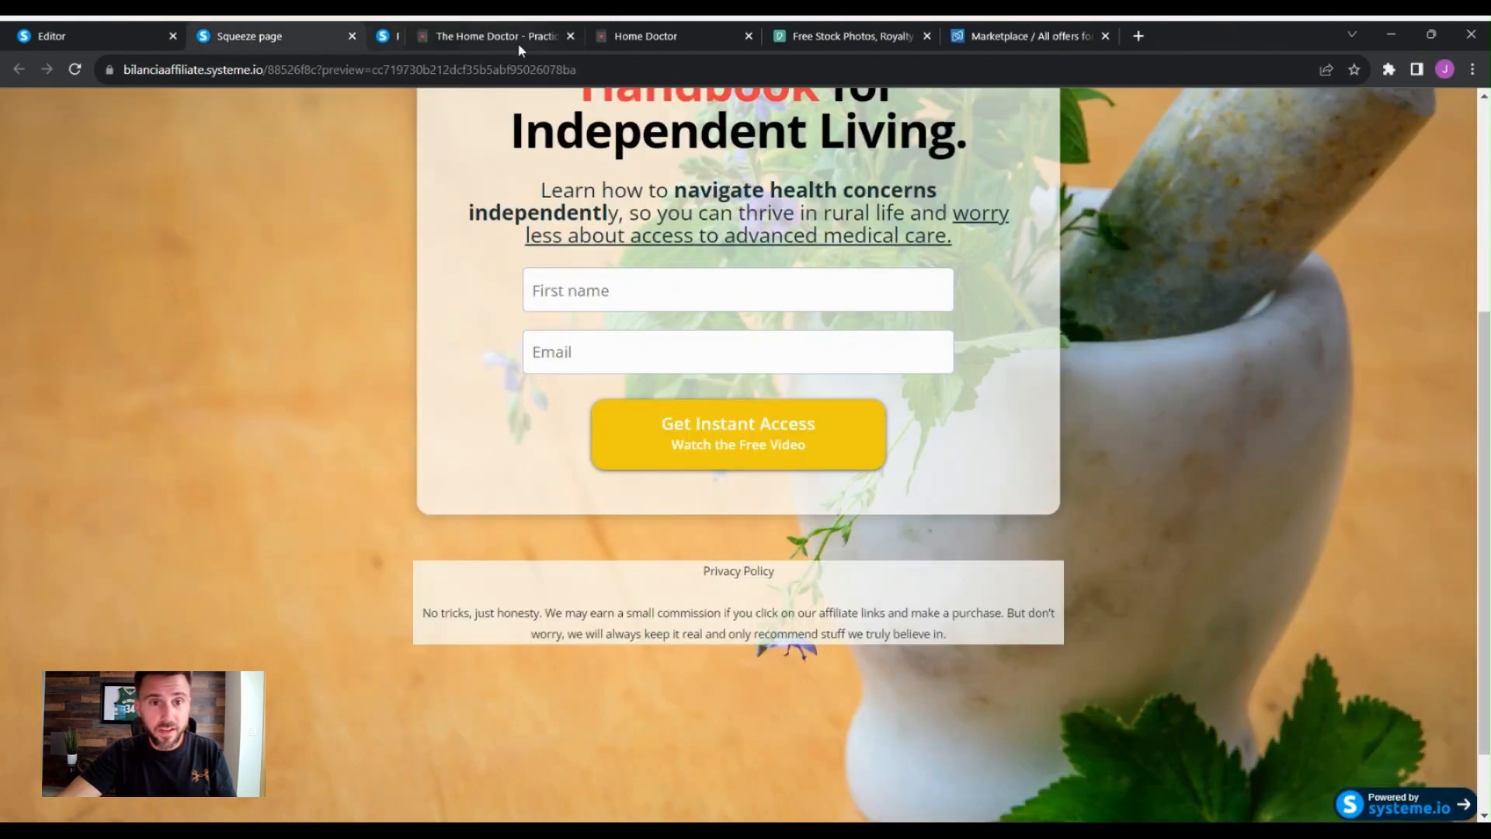
{"action": "left_click", "coordinate": [352, 36]}
{"action": "left_click", "coordinate": [144, 45]}
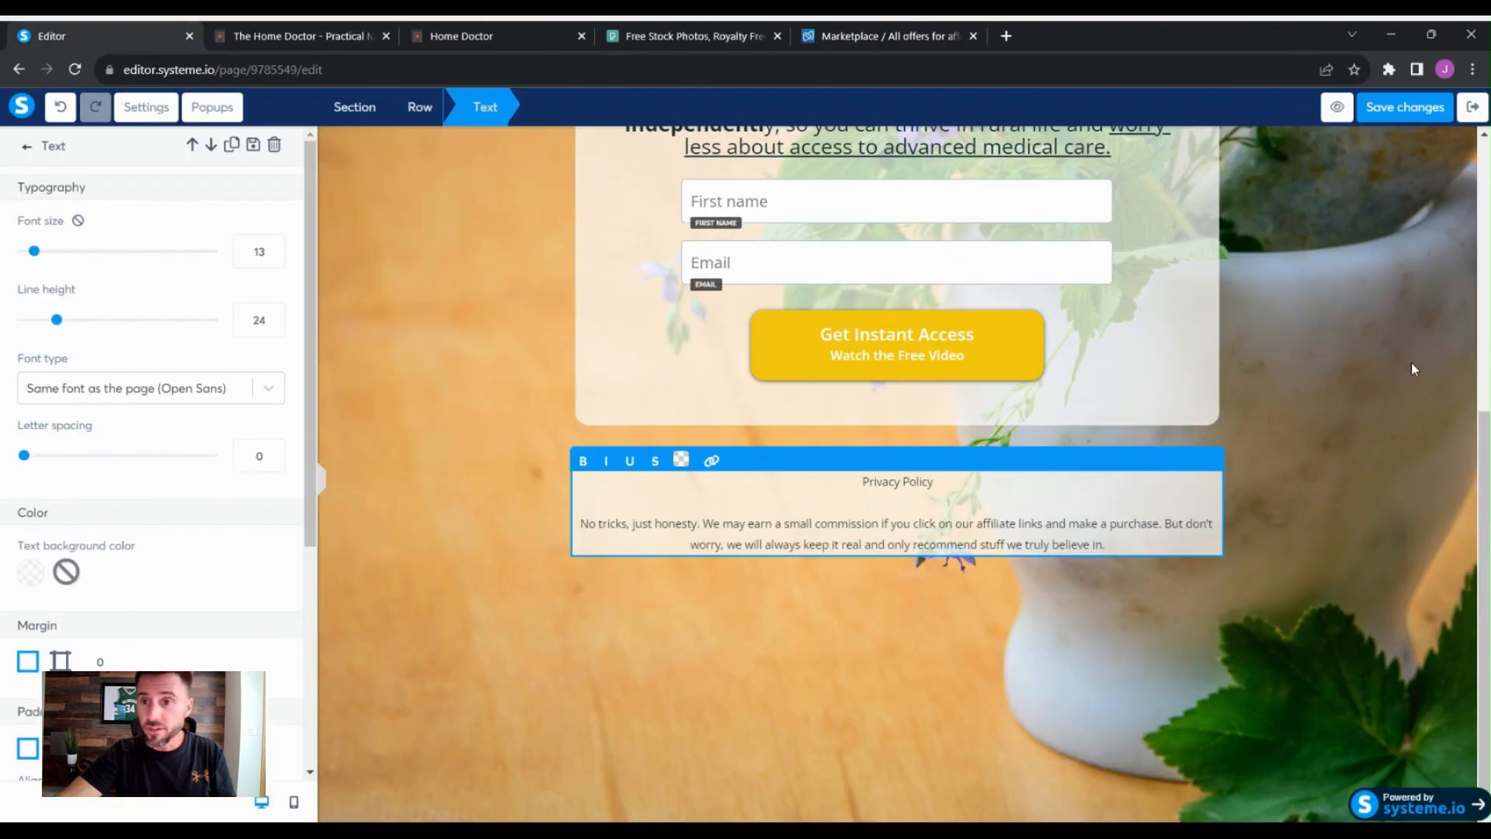
- Save the squeeze page changes again and reopen the page in the editor from the funnel step
{"action": "left_click", "coordinate": [1386, 331]}
{"action": "scroll", "coordinate": [1387, 357], "scroll_direction": "up", "scroll_amount": 5}
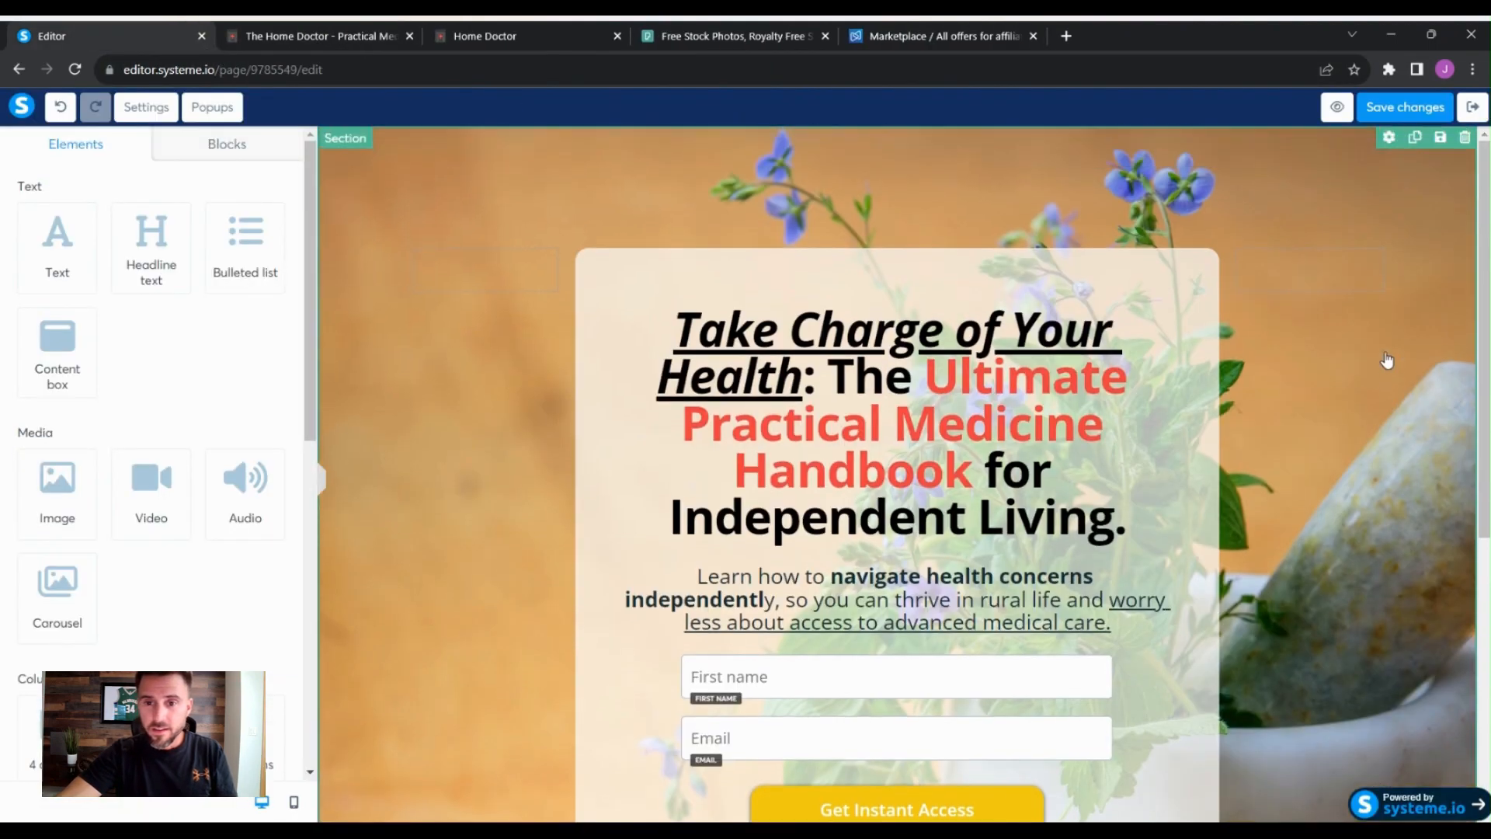
{"action": "scroll", "coordinate": [1444, 334], "scroll_direction": "down", "scroll_amount": 2}
{"action": "scroll", "coordinate": [1455, 339], "scroll_direction": "down", "scroll_amount": 4}
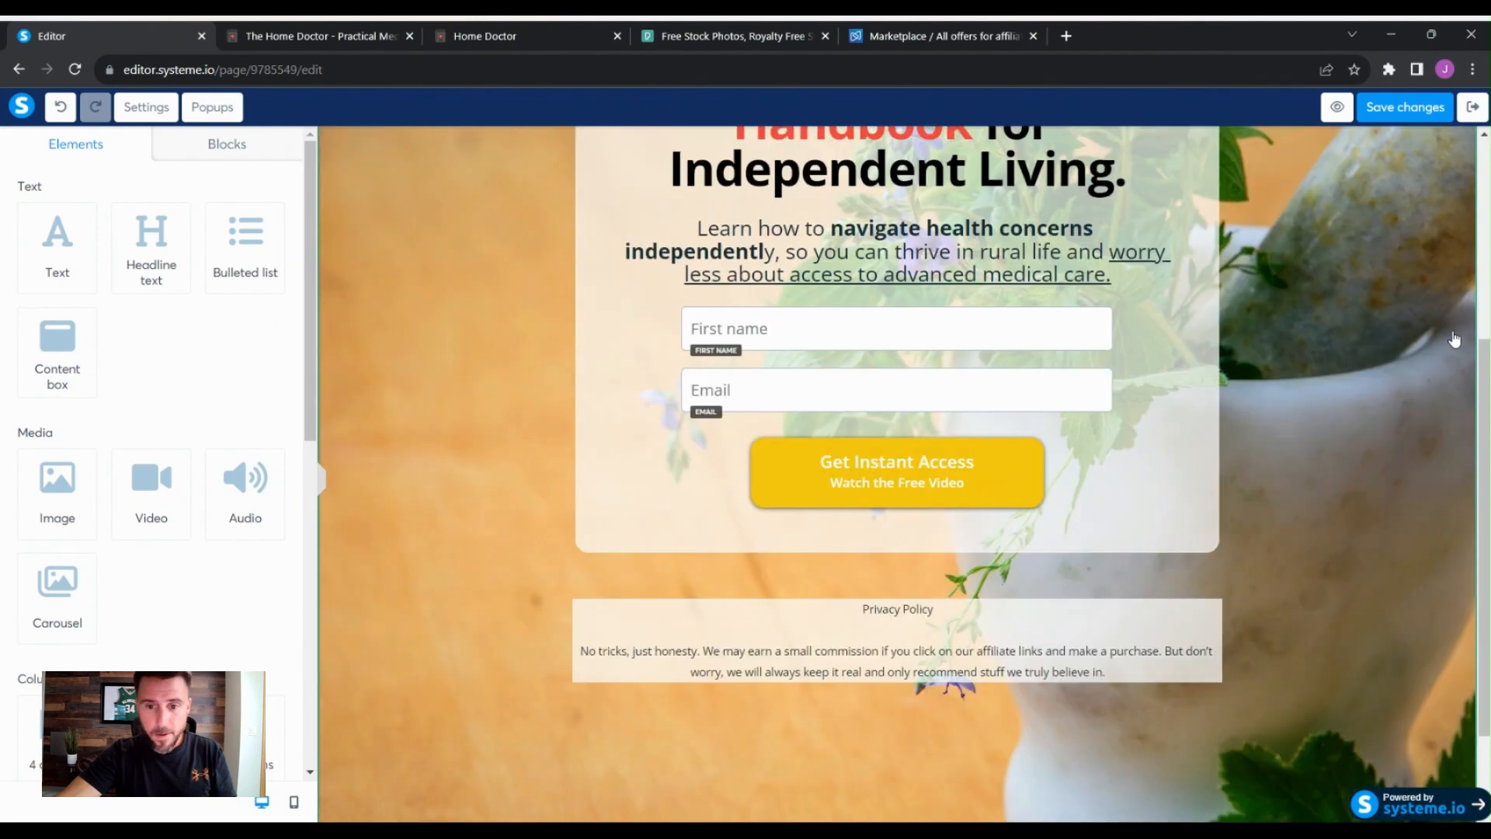
{"action": "scroll", "coordinate": [1455, 339], "scroll_direction": "up", "scroll_amount": 5}
{"action": "scroll", "coordinate": [1454, 339], "scroll_direction": "up", "scroll_amount": 1}
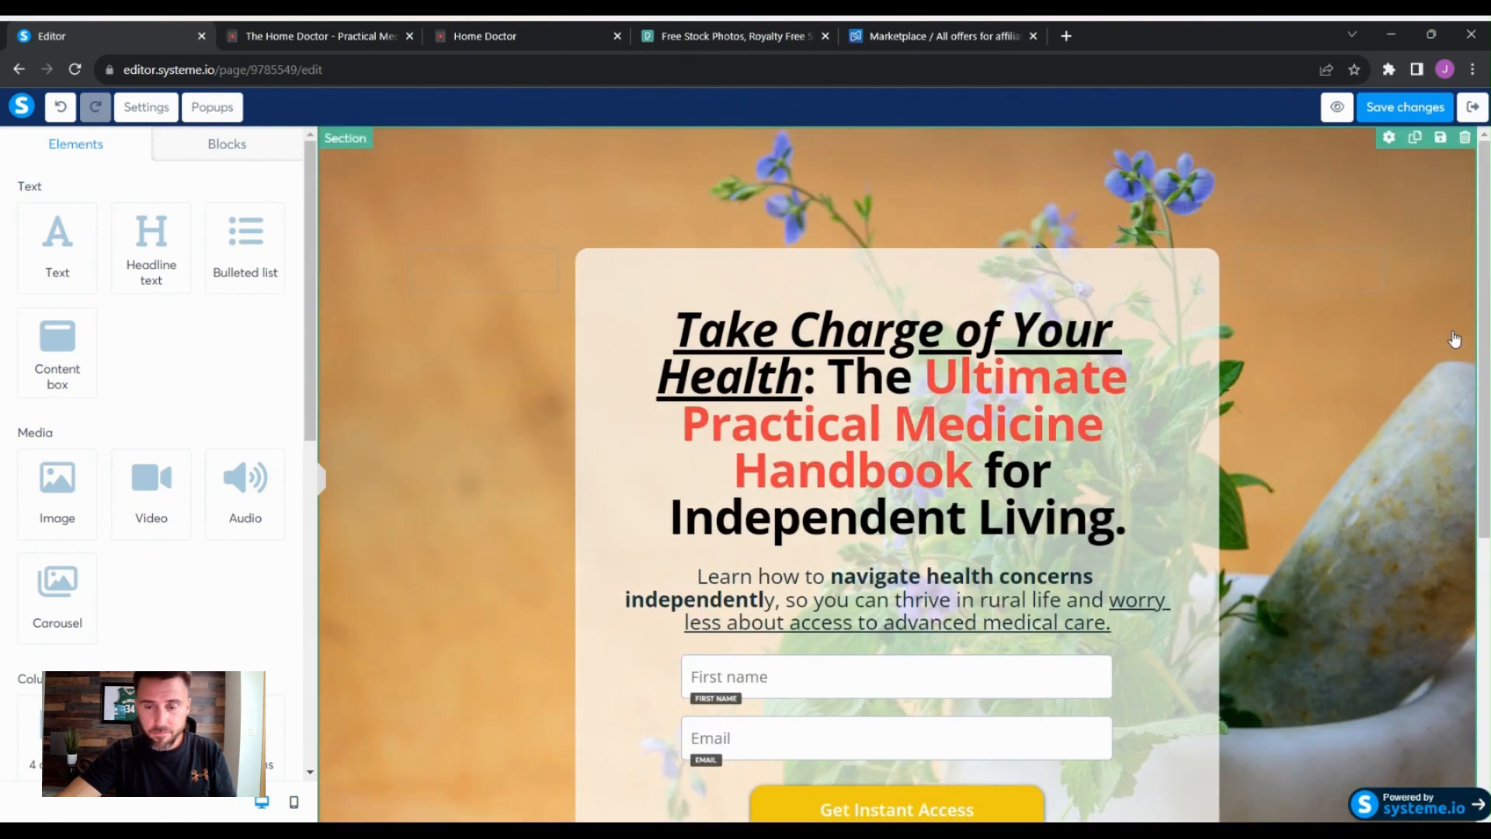
{"action": "scroll", "coordinate": [1455, 339], "scroll_direction": "down", "scroll_amount": 1}
{"action": "scroll", "coordinate": [1452, 334], "scroll_direction": "up", "scroll_amount": 1}
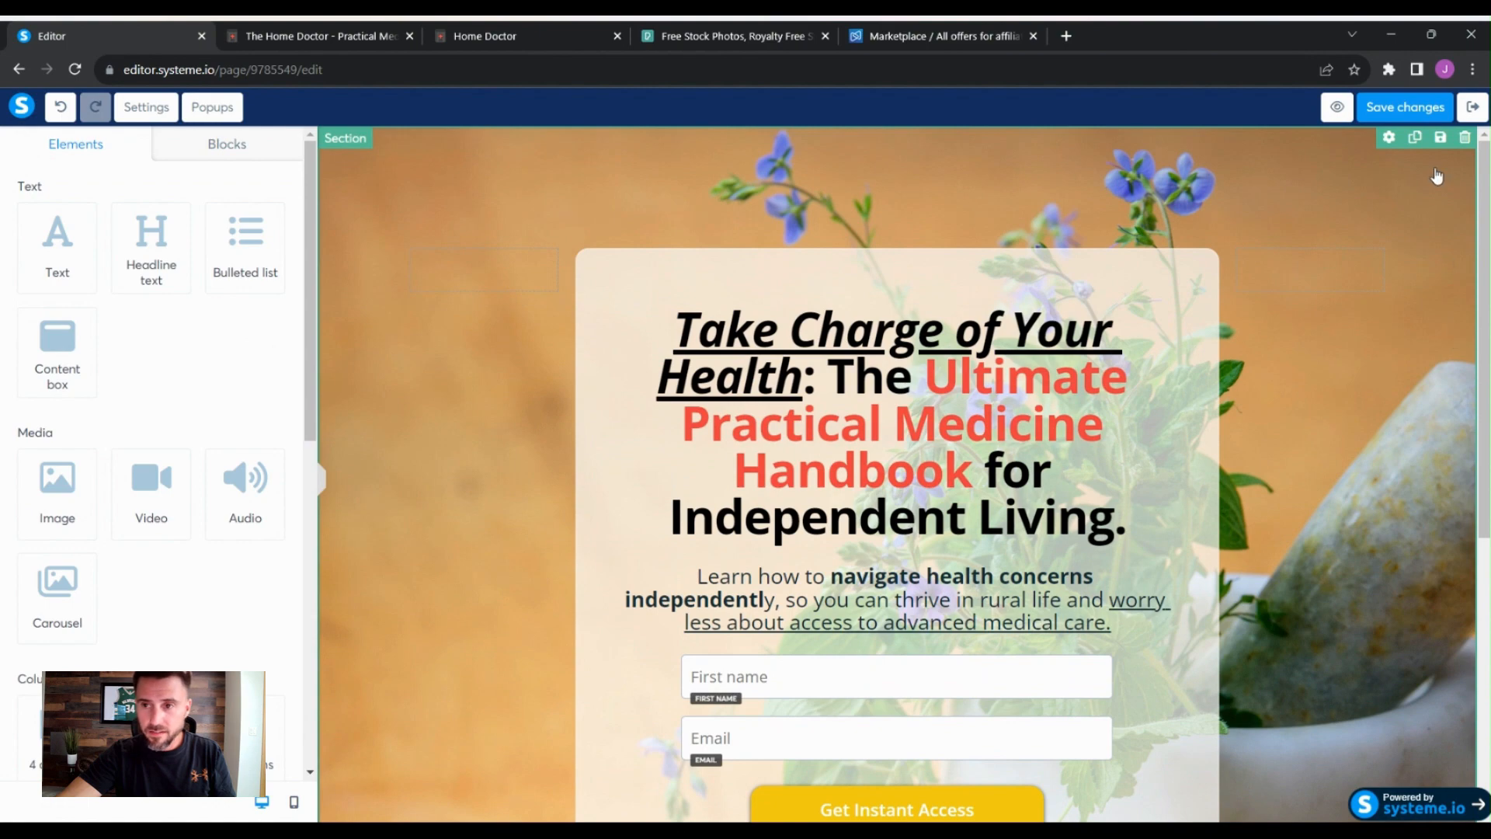
{"action": "left_click", "coordinate": [1406, 108]}
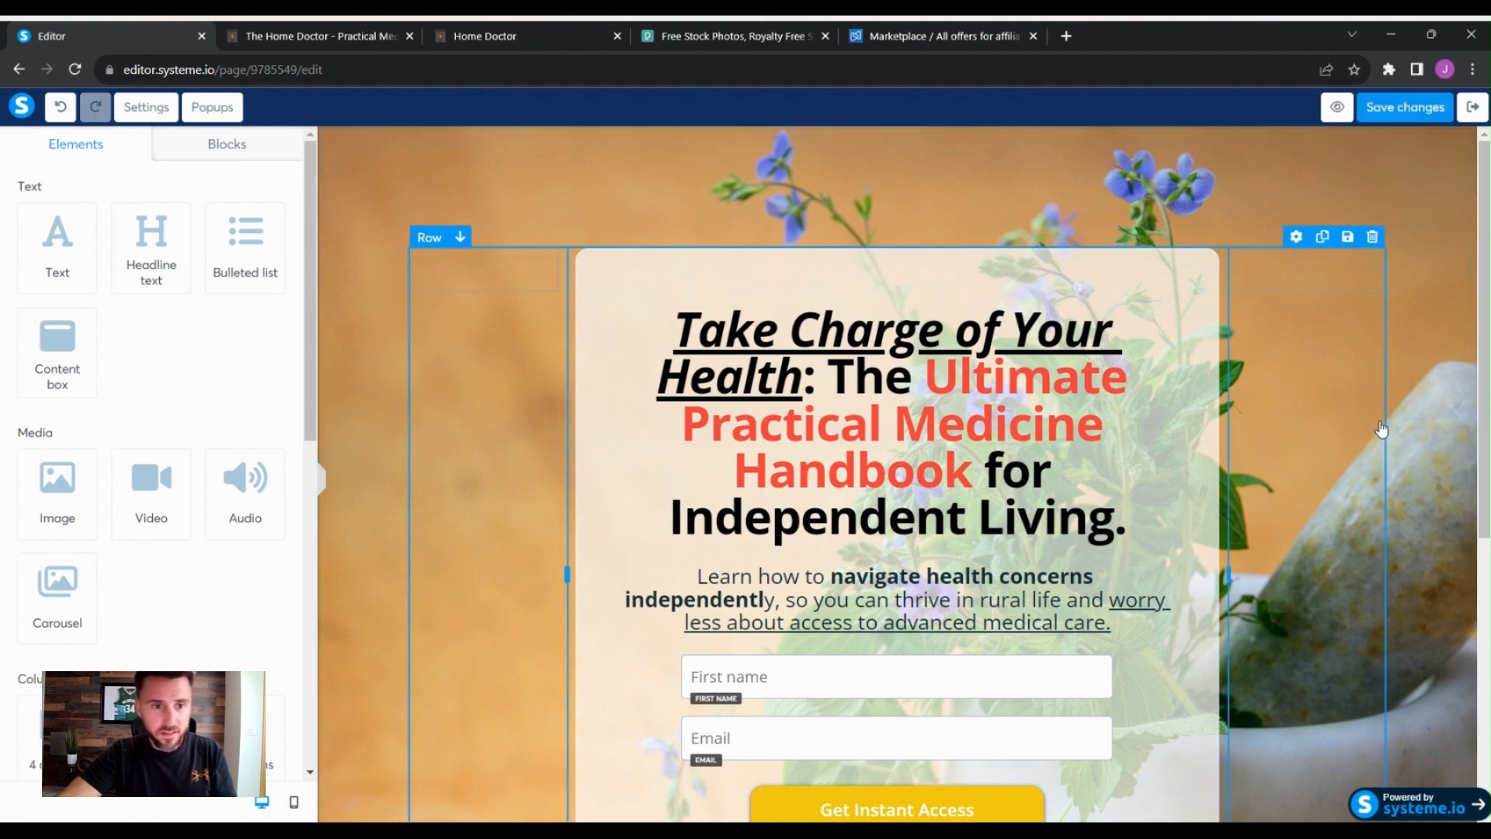
{"action": "scroll", "coordinate": [1381, 429], "scroll_direction": "down", "scroll_amount": 3}
{"action": "scroll", "coordinate": [1381, 428], "scroll_direction": "down", "scroll_amount": 2}
{"action": "scroll", "coordinate": [1378, 431], "scroll_direction": "up", "scroll_amount": 6}
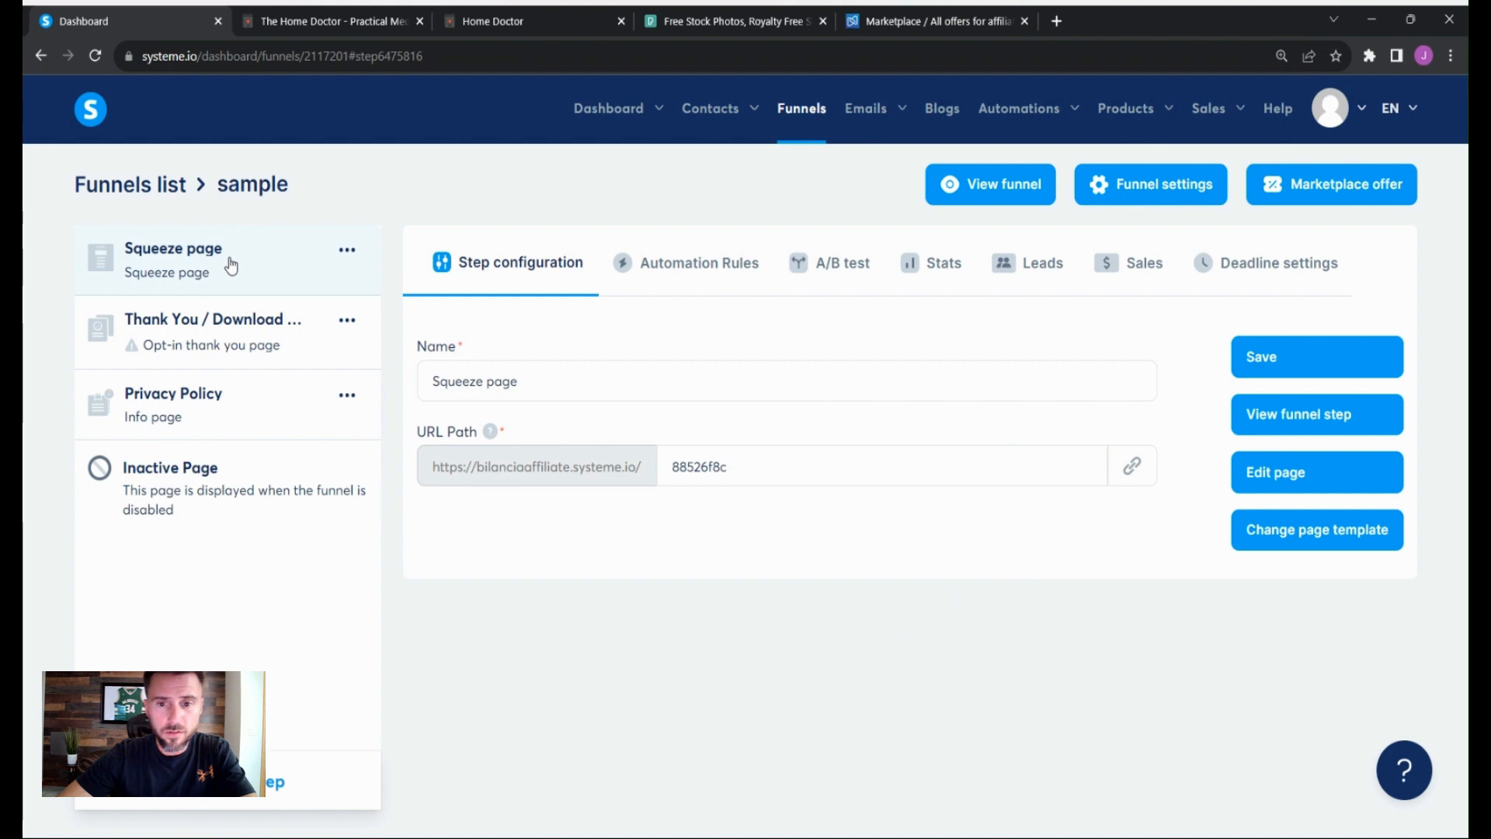
{"action": "left_click", "coordinate": [1259, 469]}
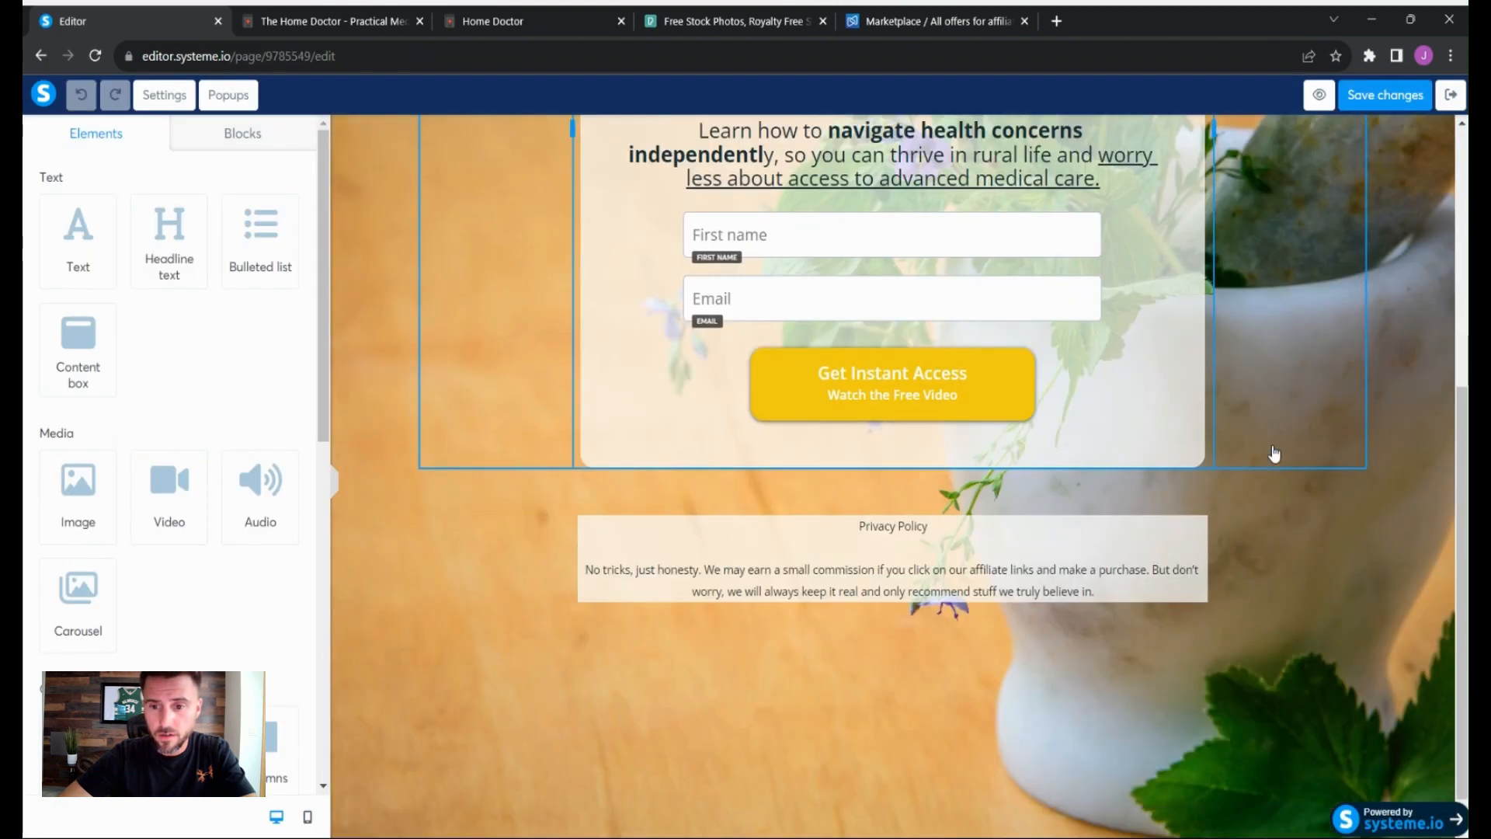
- Save the disclosure text element as a reusable block titled Privacy Policy Sample
{"action": "mouse_move", "coordinate": [1199, 541]}
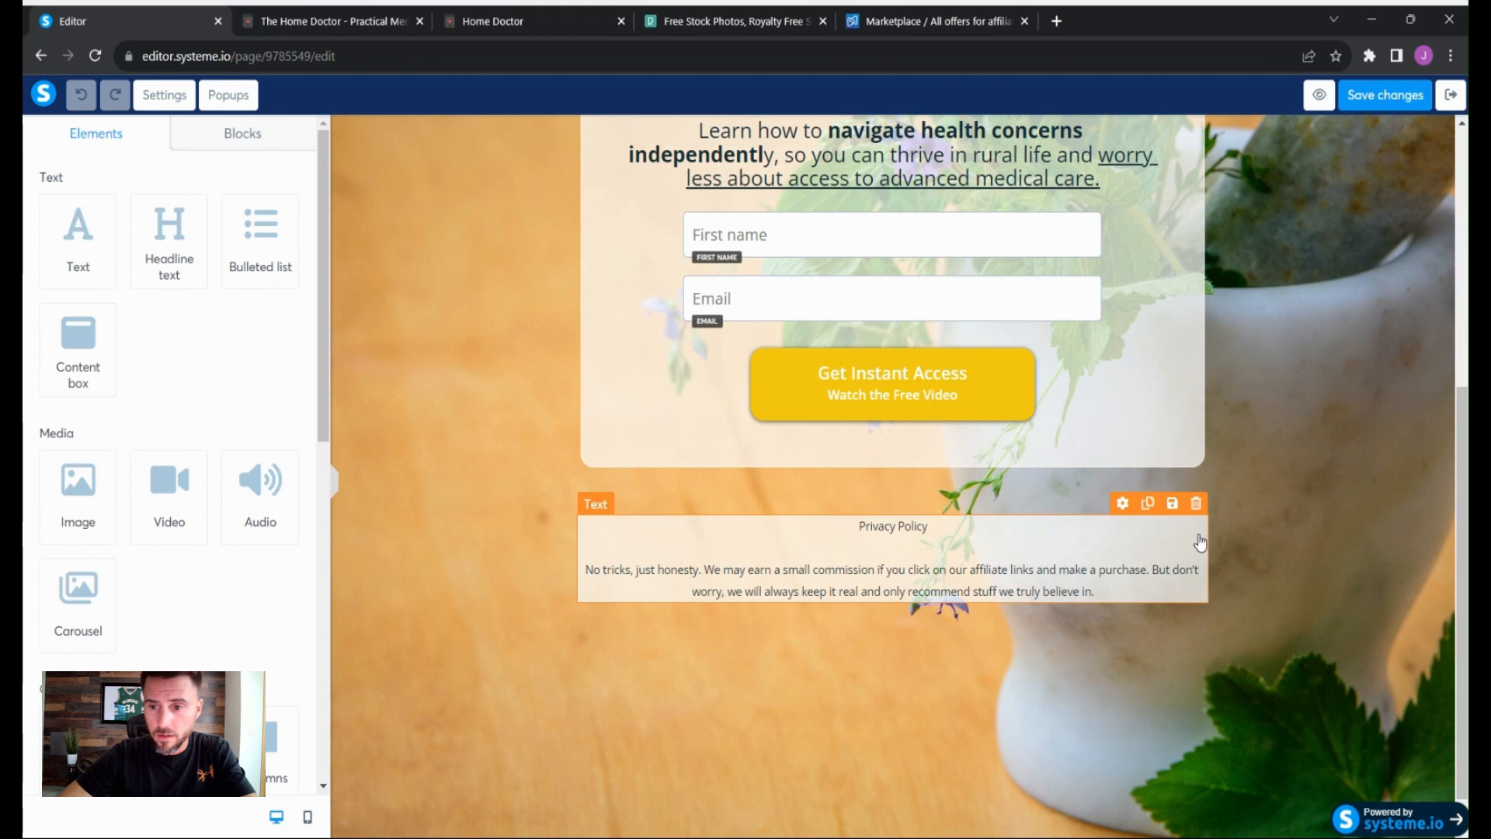
{"action": "left_click", "coordinate": [1172, 504]}
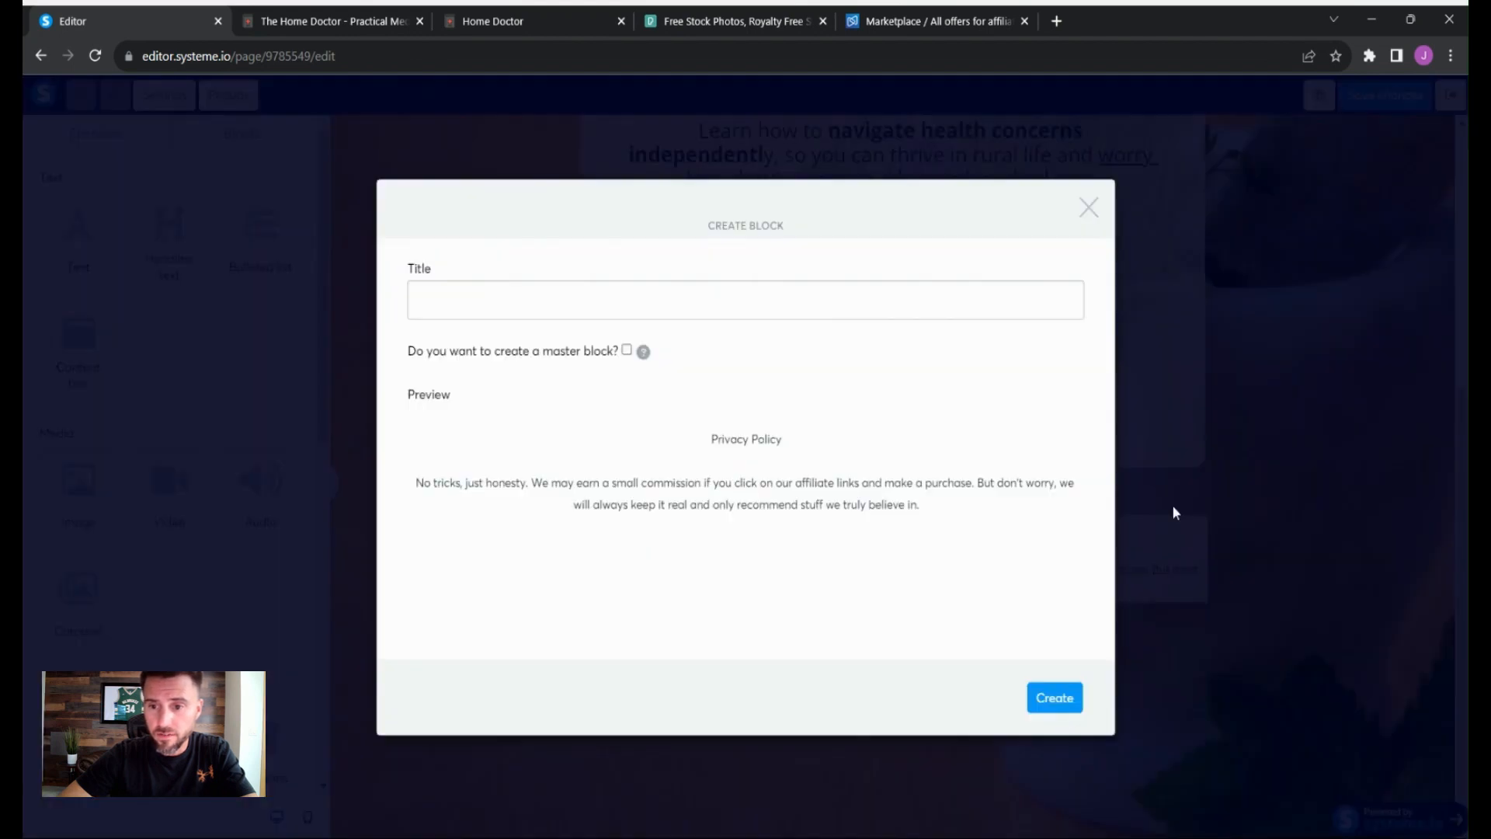
{"action": "left_click", "coordinate": [659, 296]}
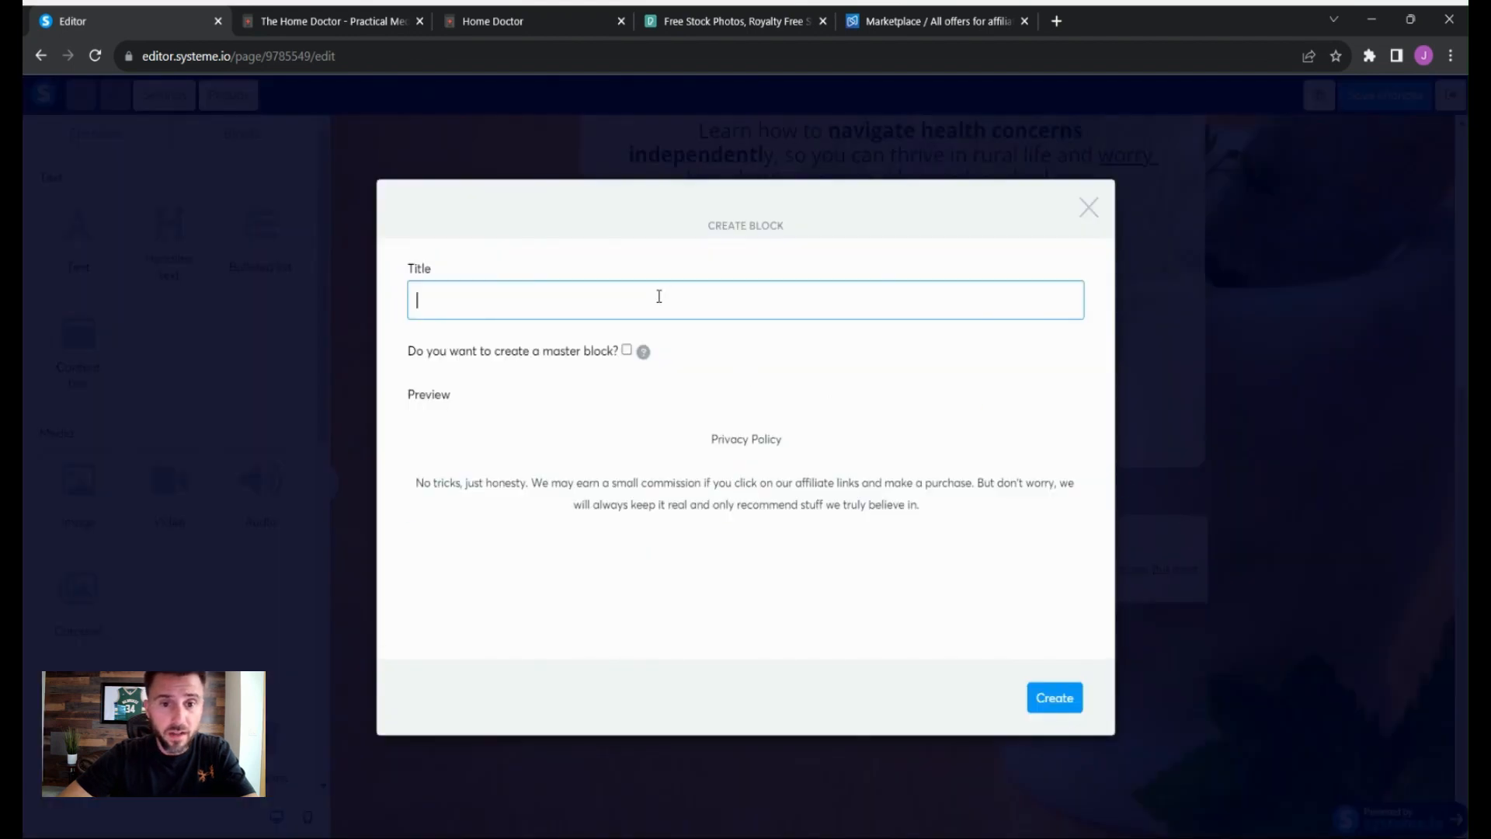
{"action": "type", "text": "Pri"}
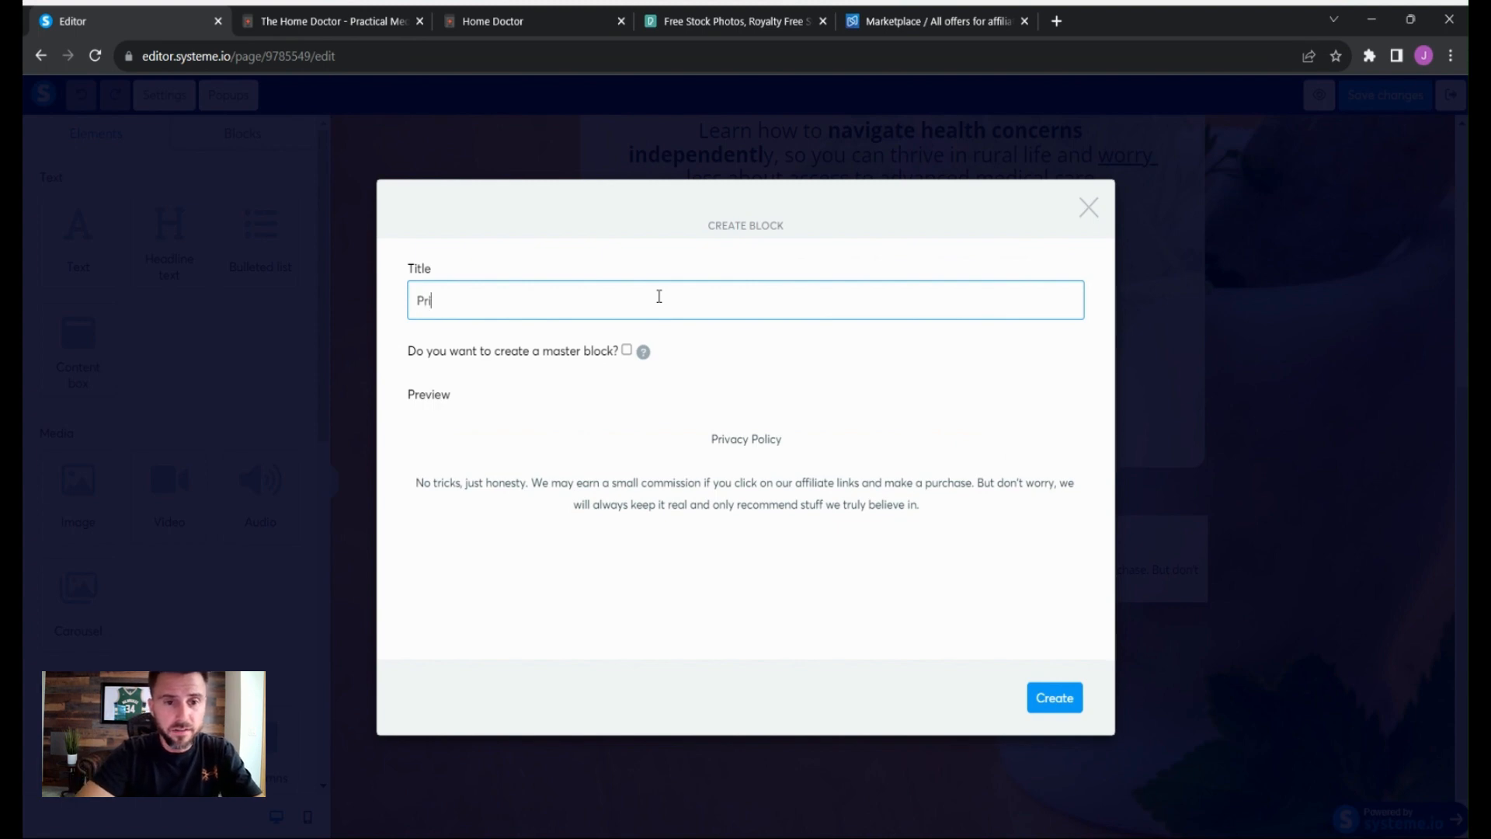
{"action": "type", "text": "vacy Sample"}
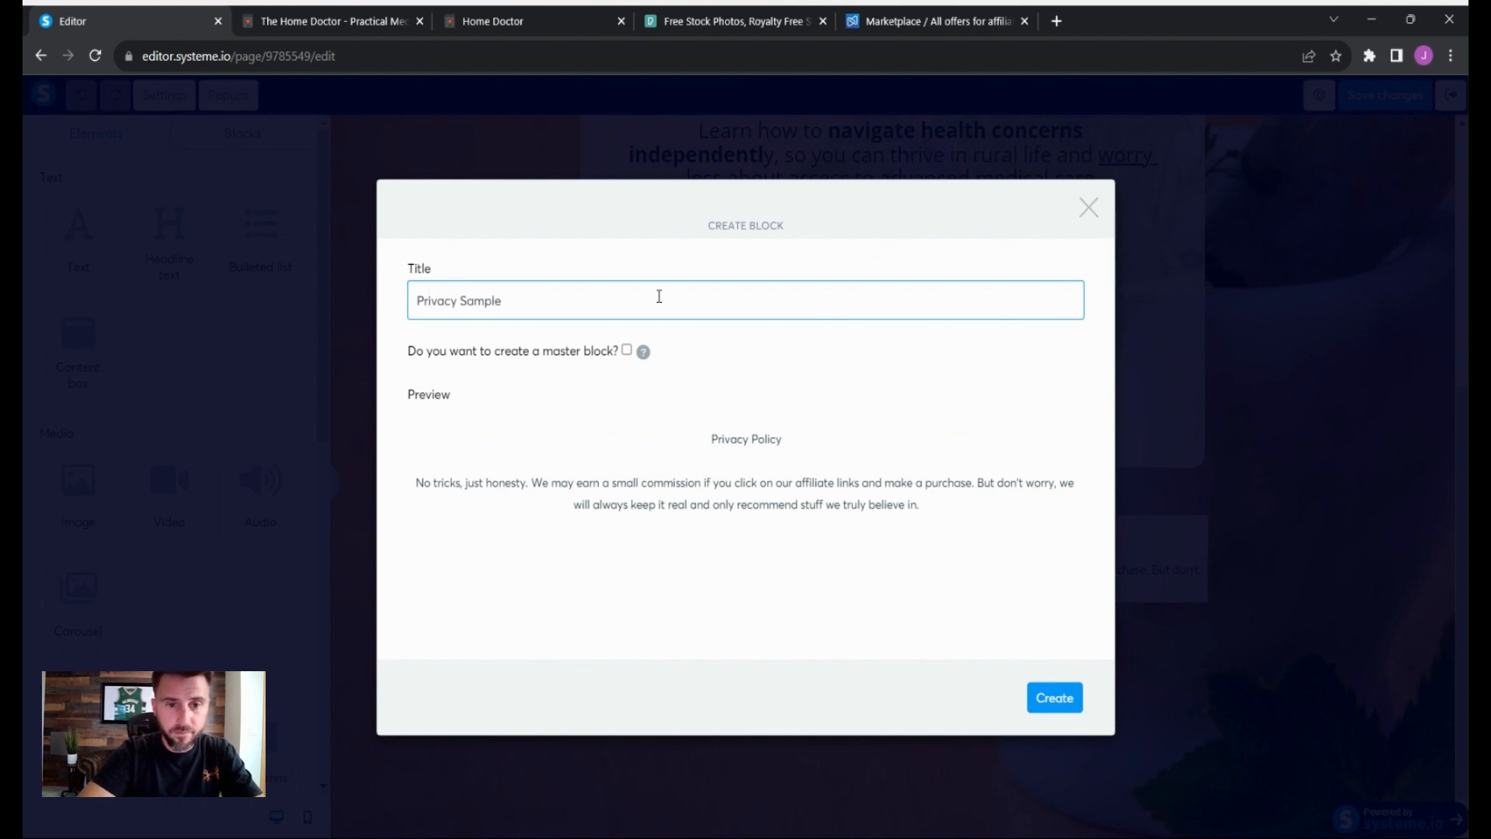
{"action": "type", "text": "Policy"}
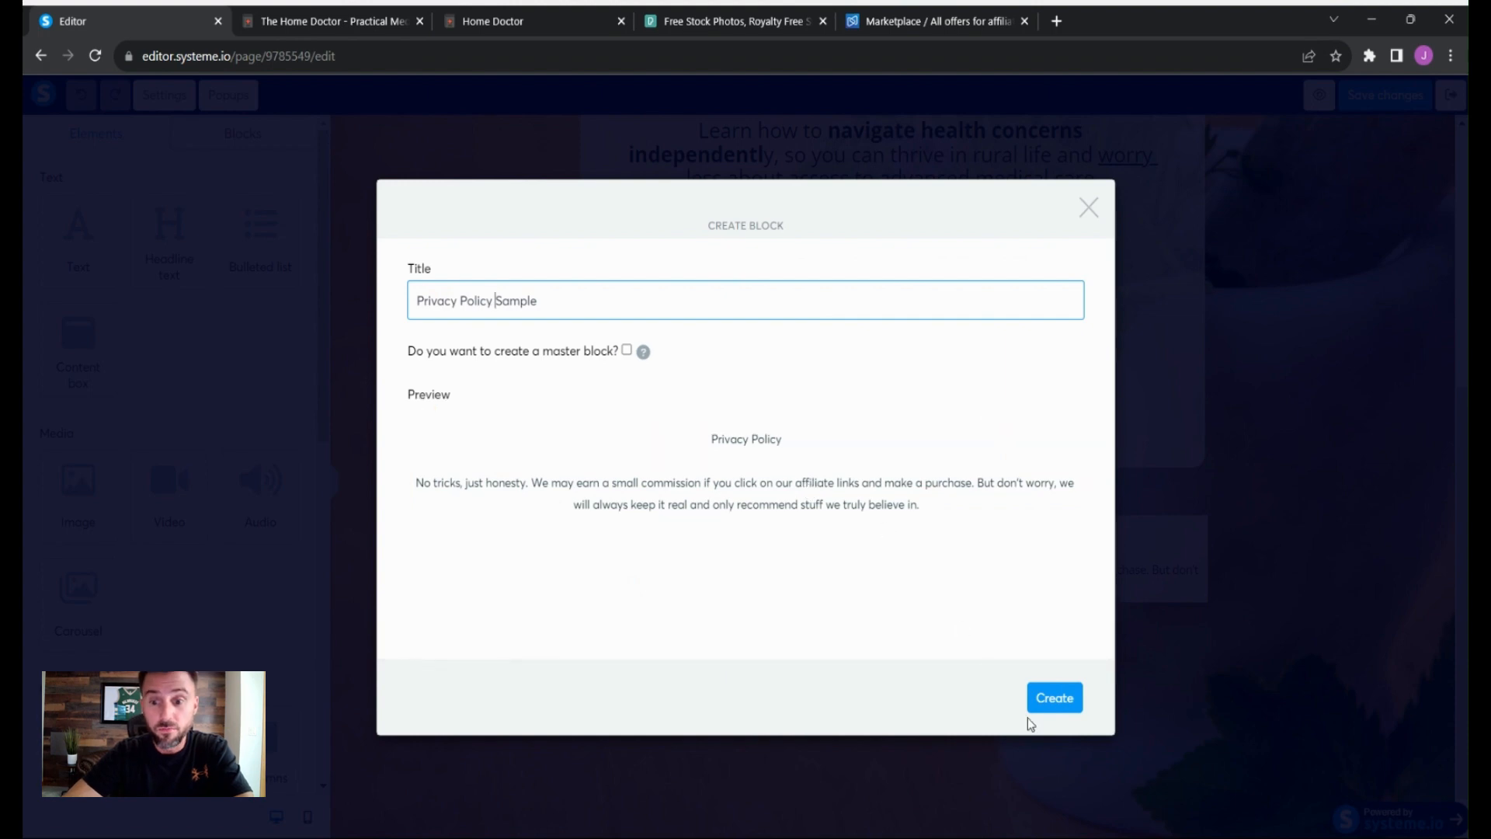
{"action": "left_click", "coordinate": [1054, 708]}
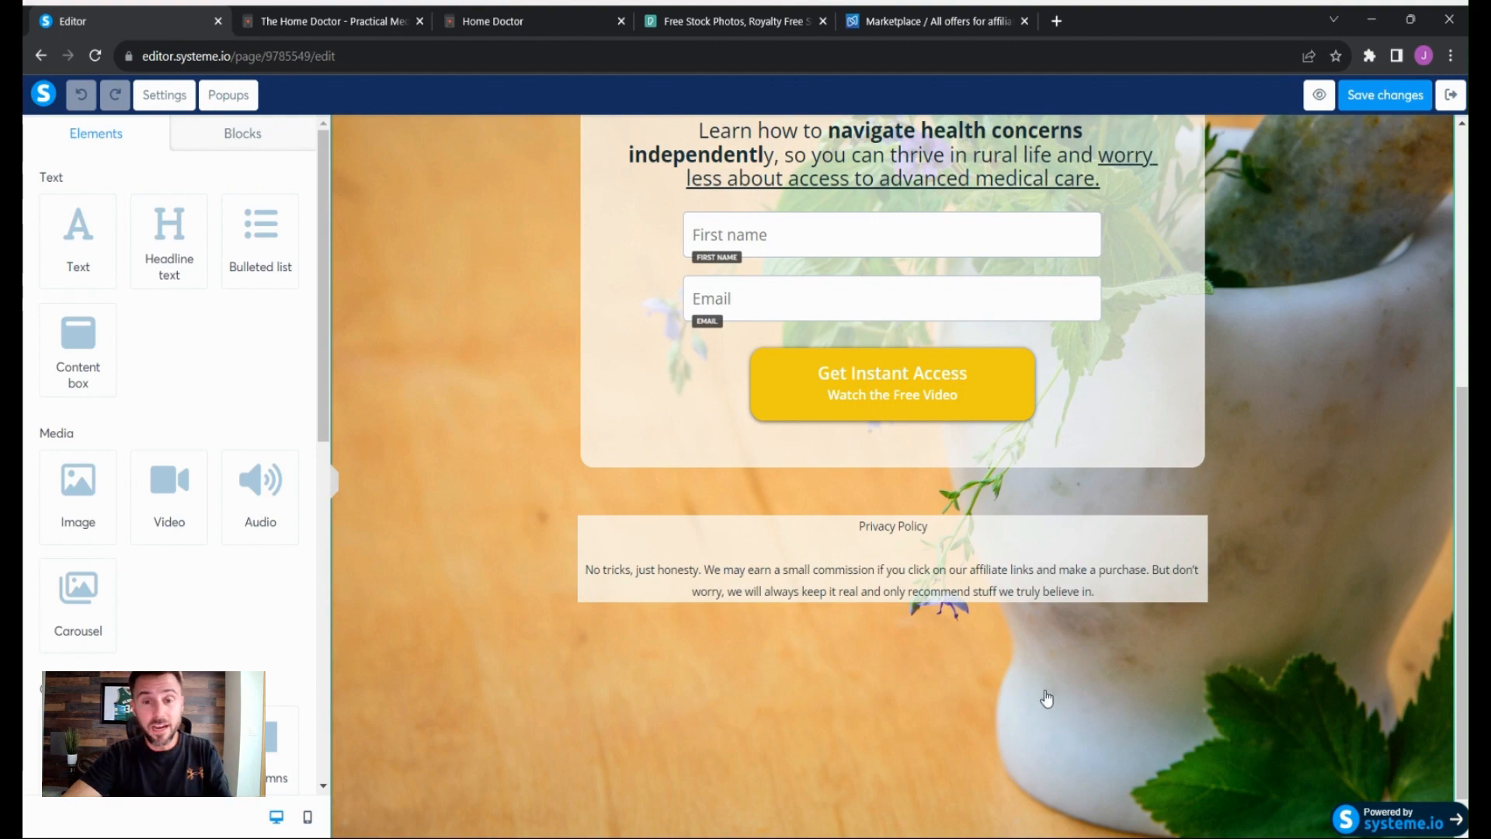
- Exit the editor and open the Thank You / Download funnel step
{"action": "scroll", "coordinate": [1315, 659], "scroll_direction": "up", "scroll_amount": 6}
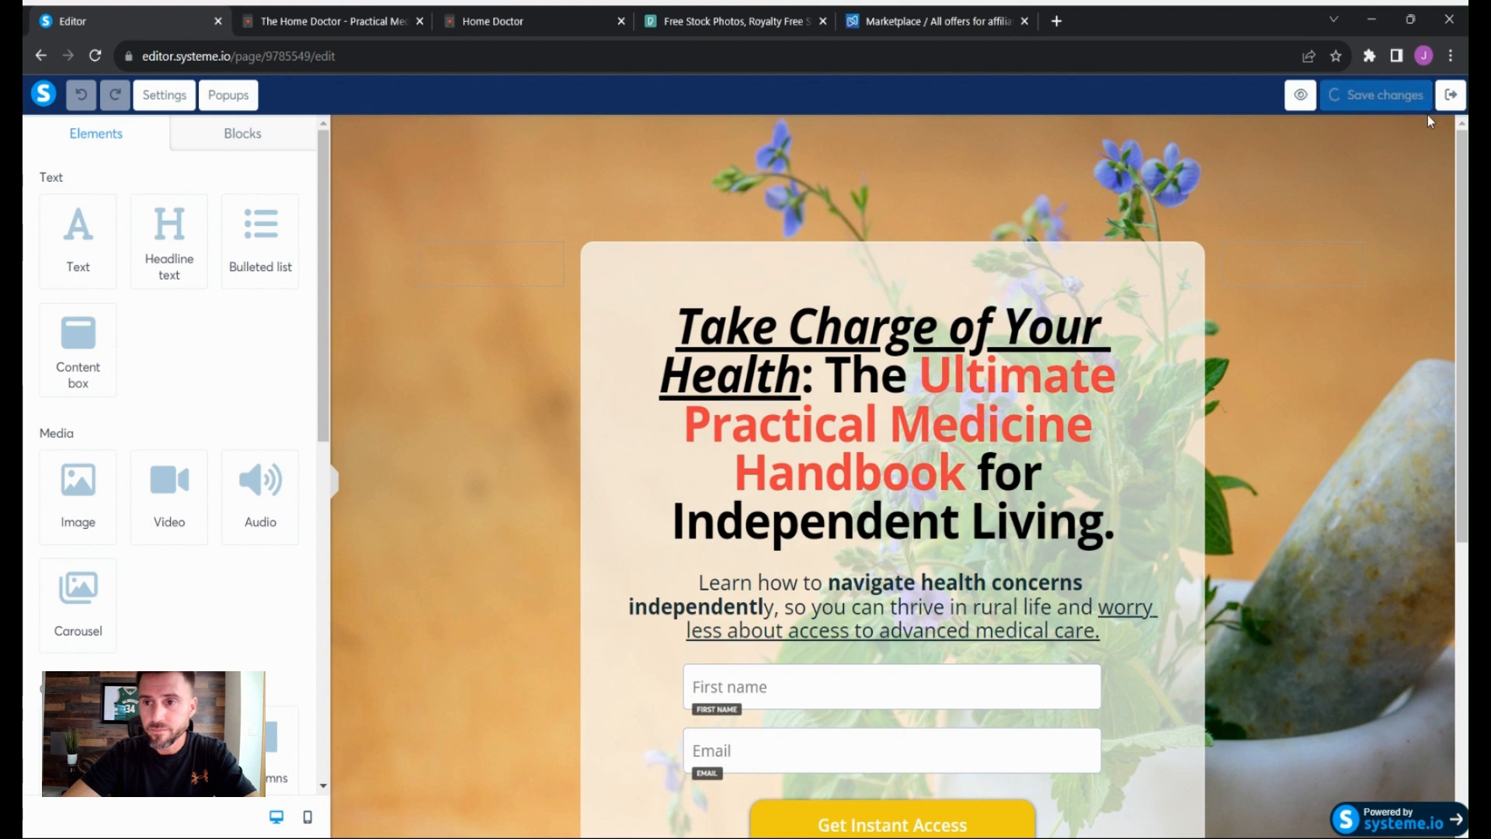
{"action": "left_click", "coordinate": [1457, 101]}
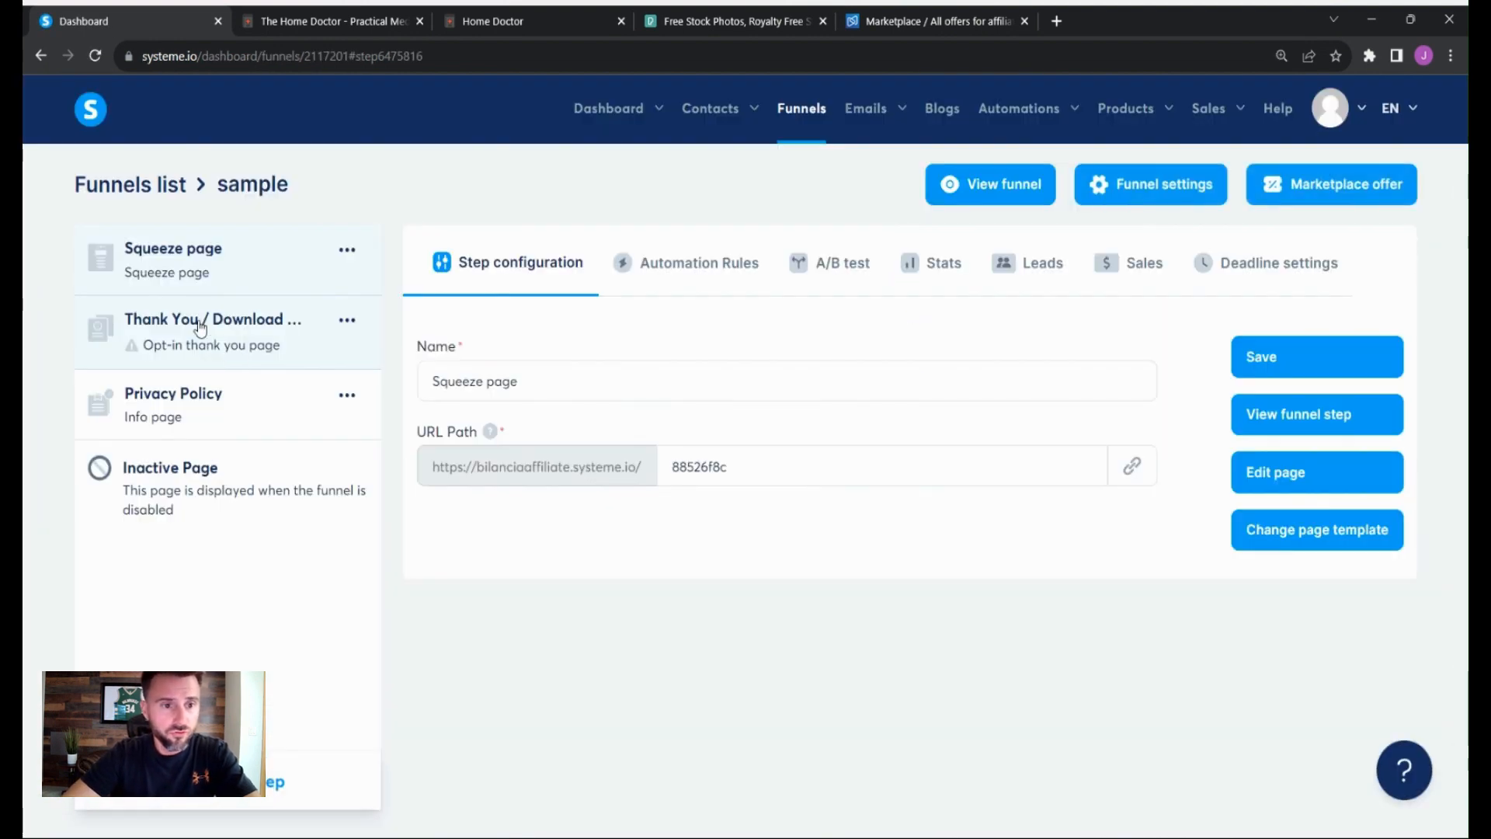
{"action": "left_click", "coordinate": [202, 319]}
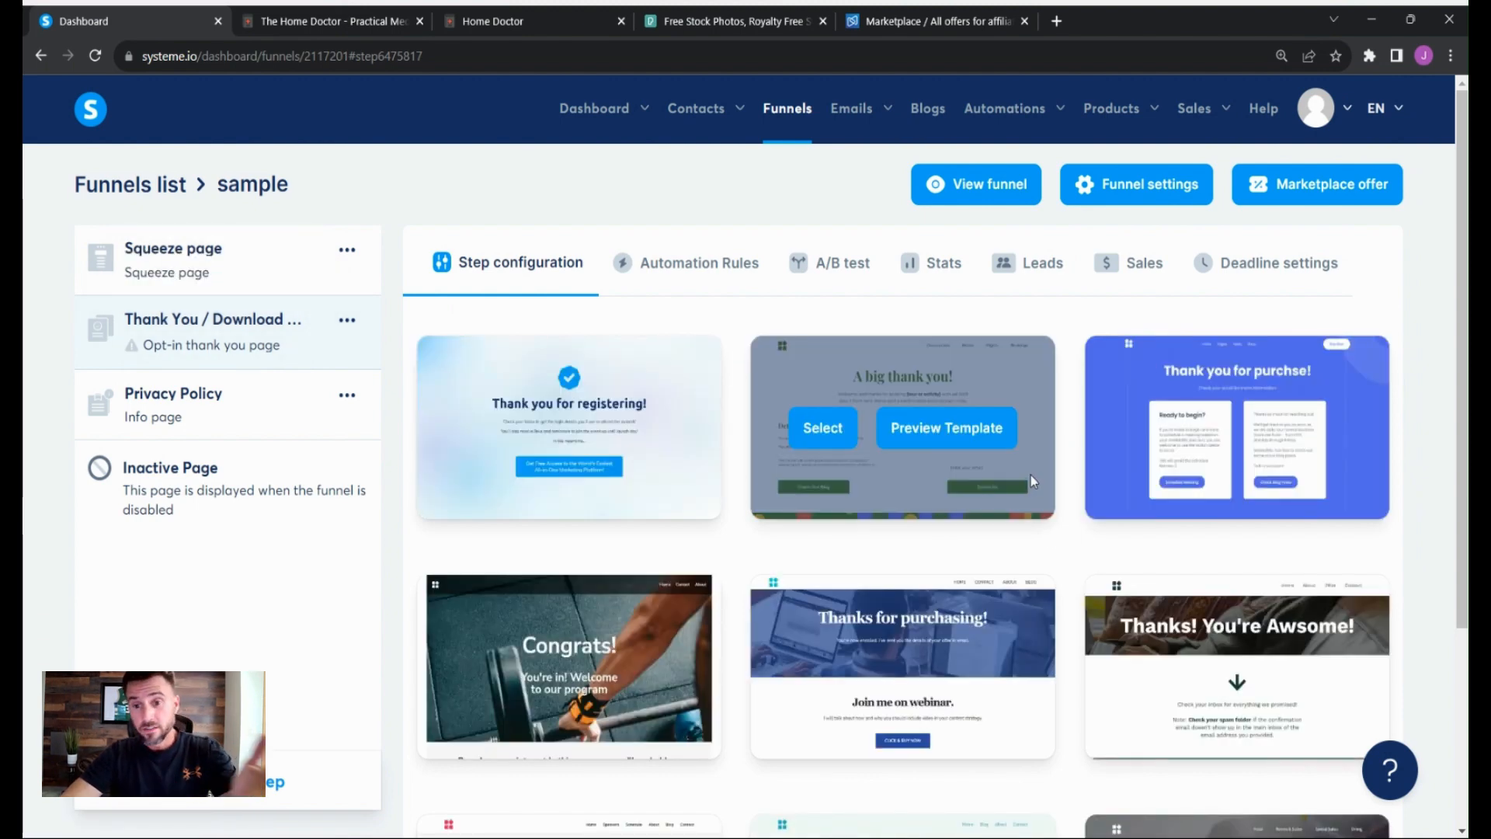
- Browse the available thank-you page templates across the template list
{"action": "scroll", "coordinate": [1033, 475], "scroll_direction": "down", "scroll_amount": 3}
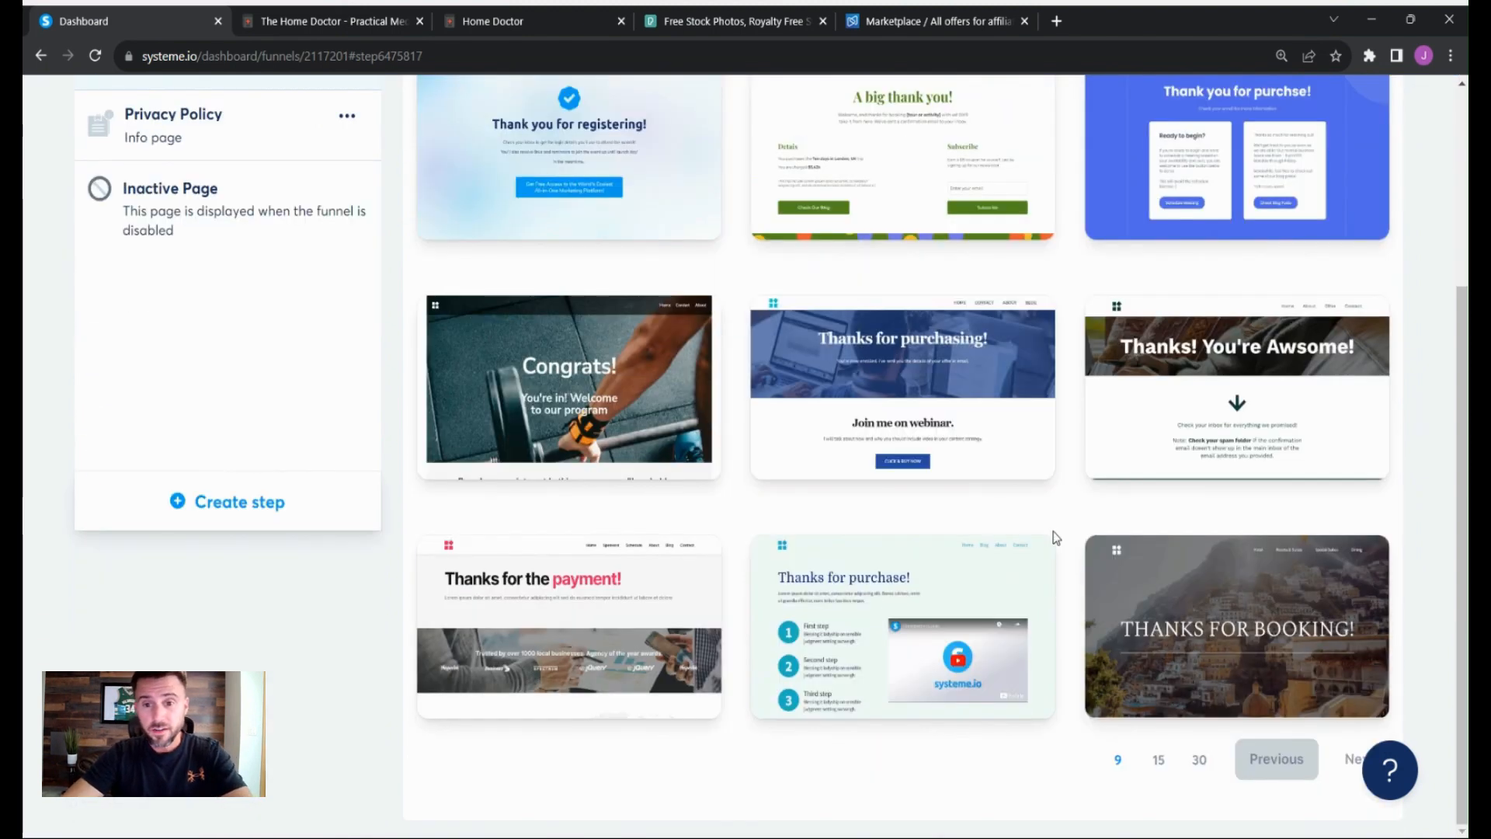
{"action": "left_click", "coordinate": [1158, 759]}
{"action": "scroll", "coordinate": [1188, 534], "scroll_direction": "down", "scroll_amount": 8}
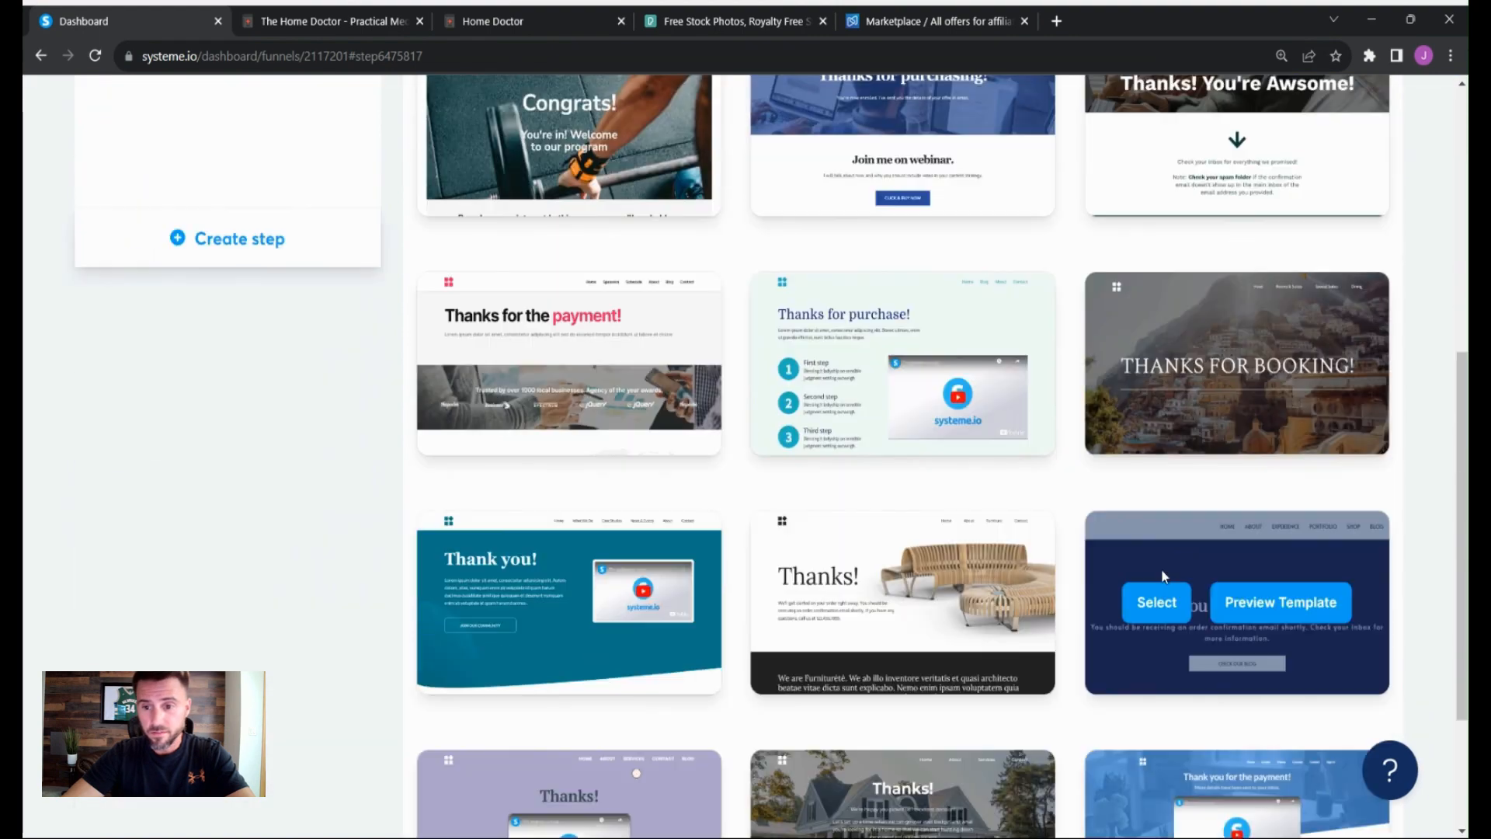
{"action": "scroll", "coordinate": [1162, 571], "scroll_direction": "up", "scroll_amount": 3}
{"action": "scroll", "coordinate": [1161, 578], "scroll_direction": "up", "scroll_amount": 5}
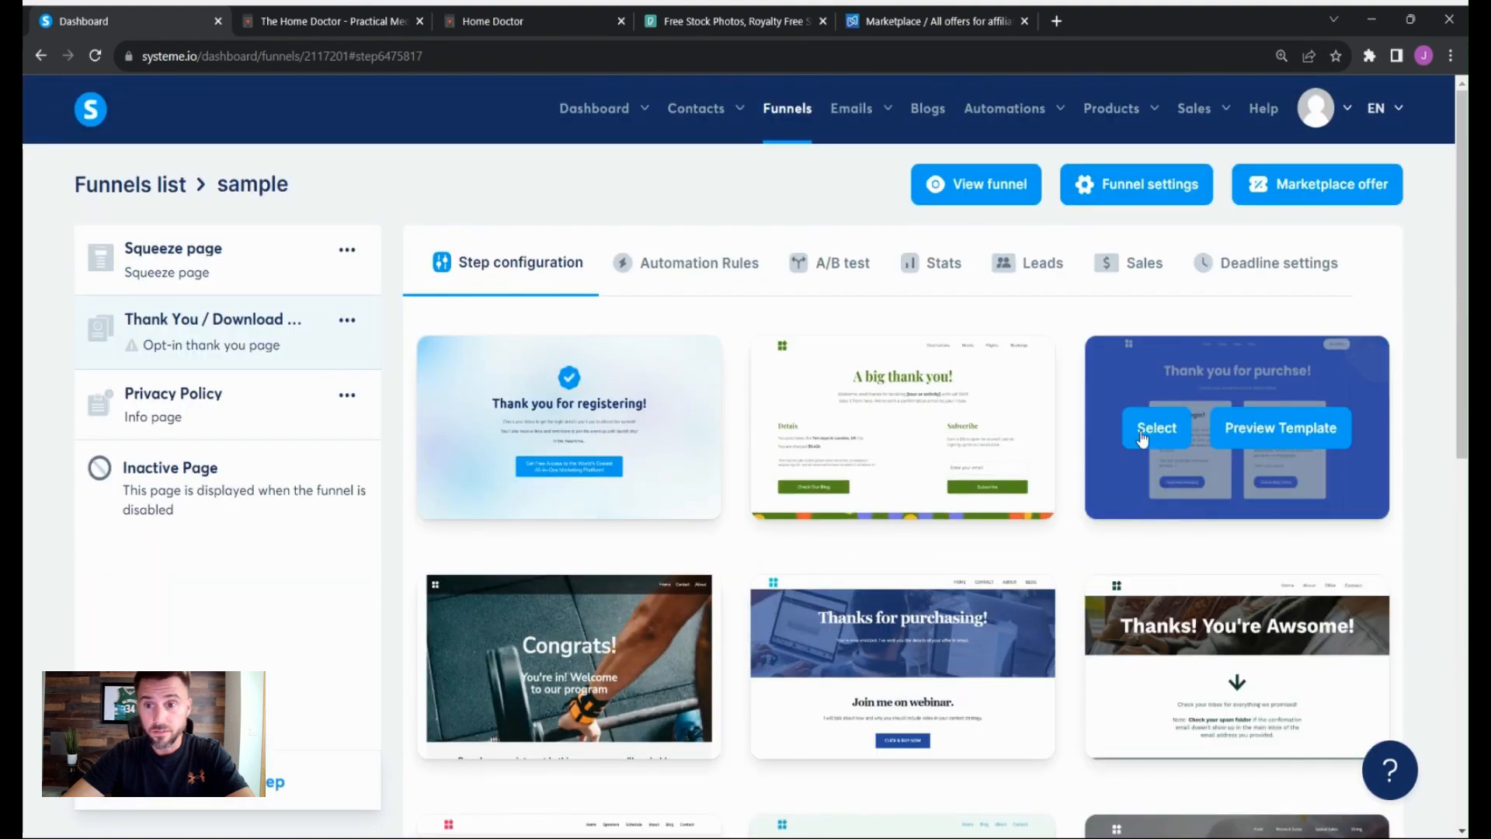
{"action": "scroll", "coordinate": [1158, 575], "scroll_direction": "down", "scroll_amount": 8}
{"action": "left_click", "coordinate": [1117, 759]}
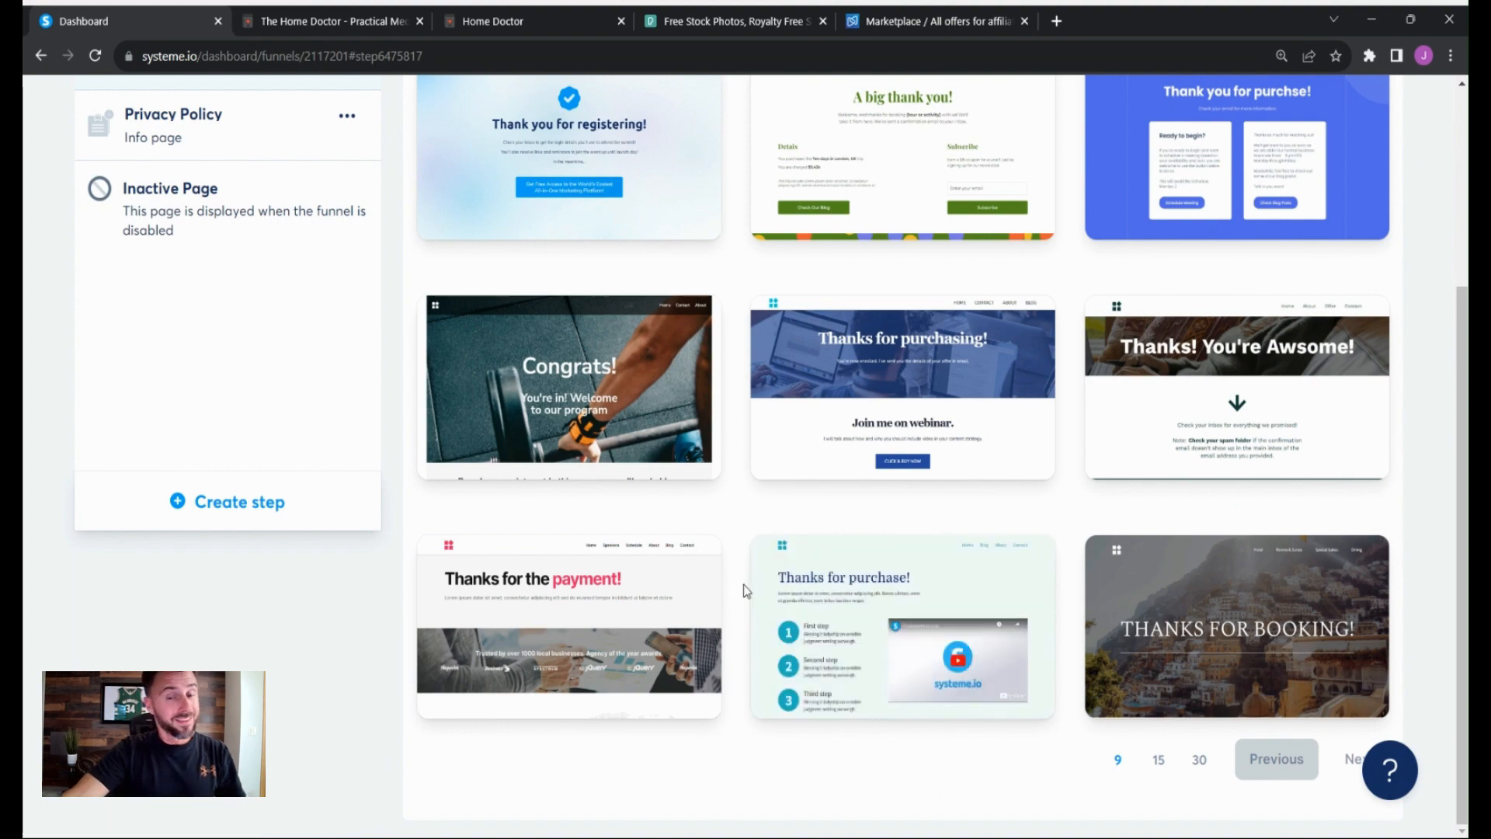
{"action": "scroll", "coordinate": [838, 587], "scroll_direction": "up", "scroll_amount": 2}
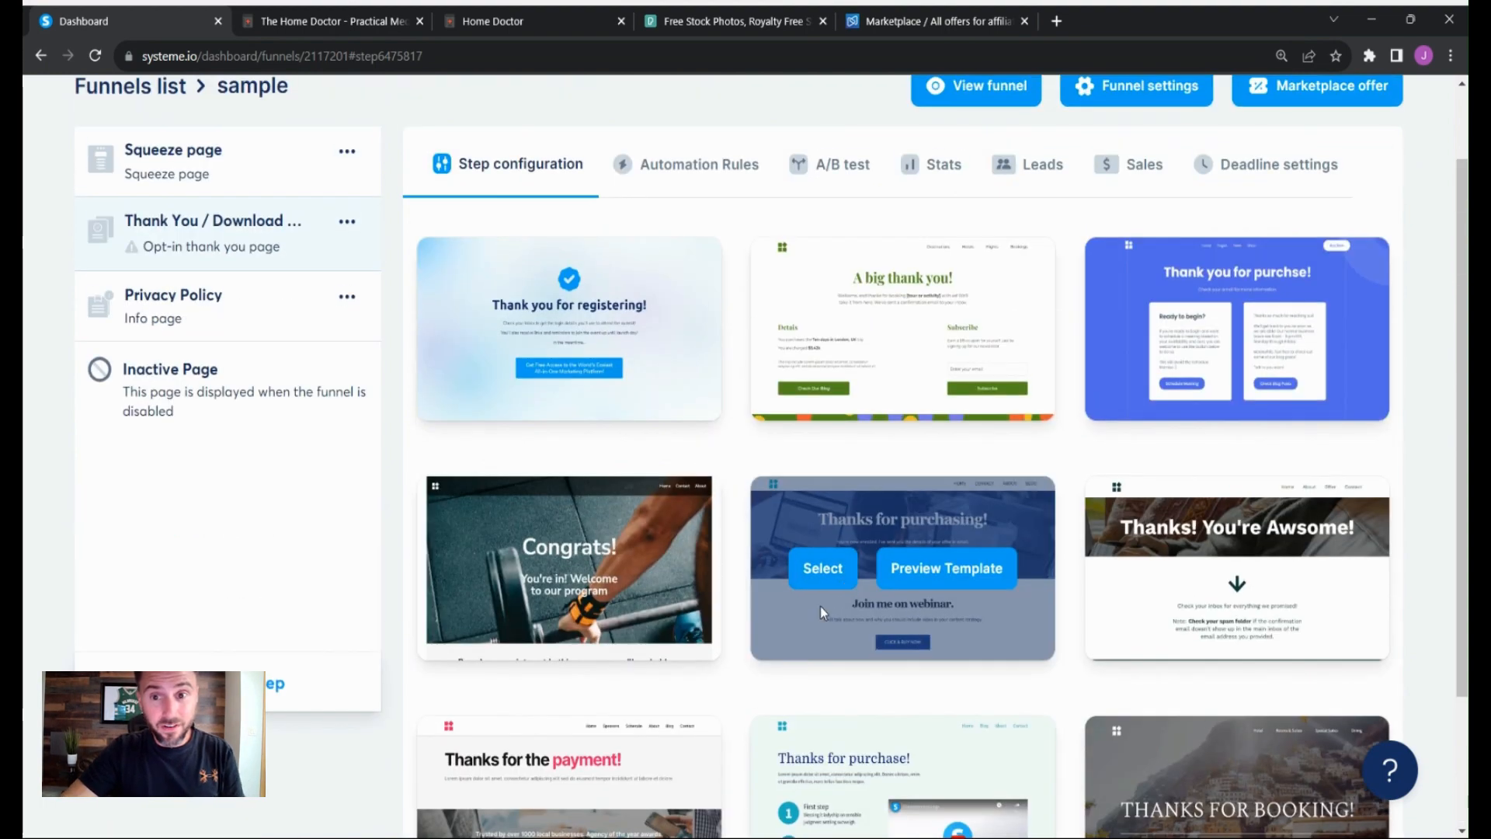
{"action": "scroll", "coordinate": [780, 552], "scroll_direction": "up", "scroll_amount": 1}
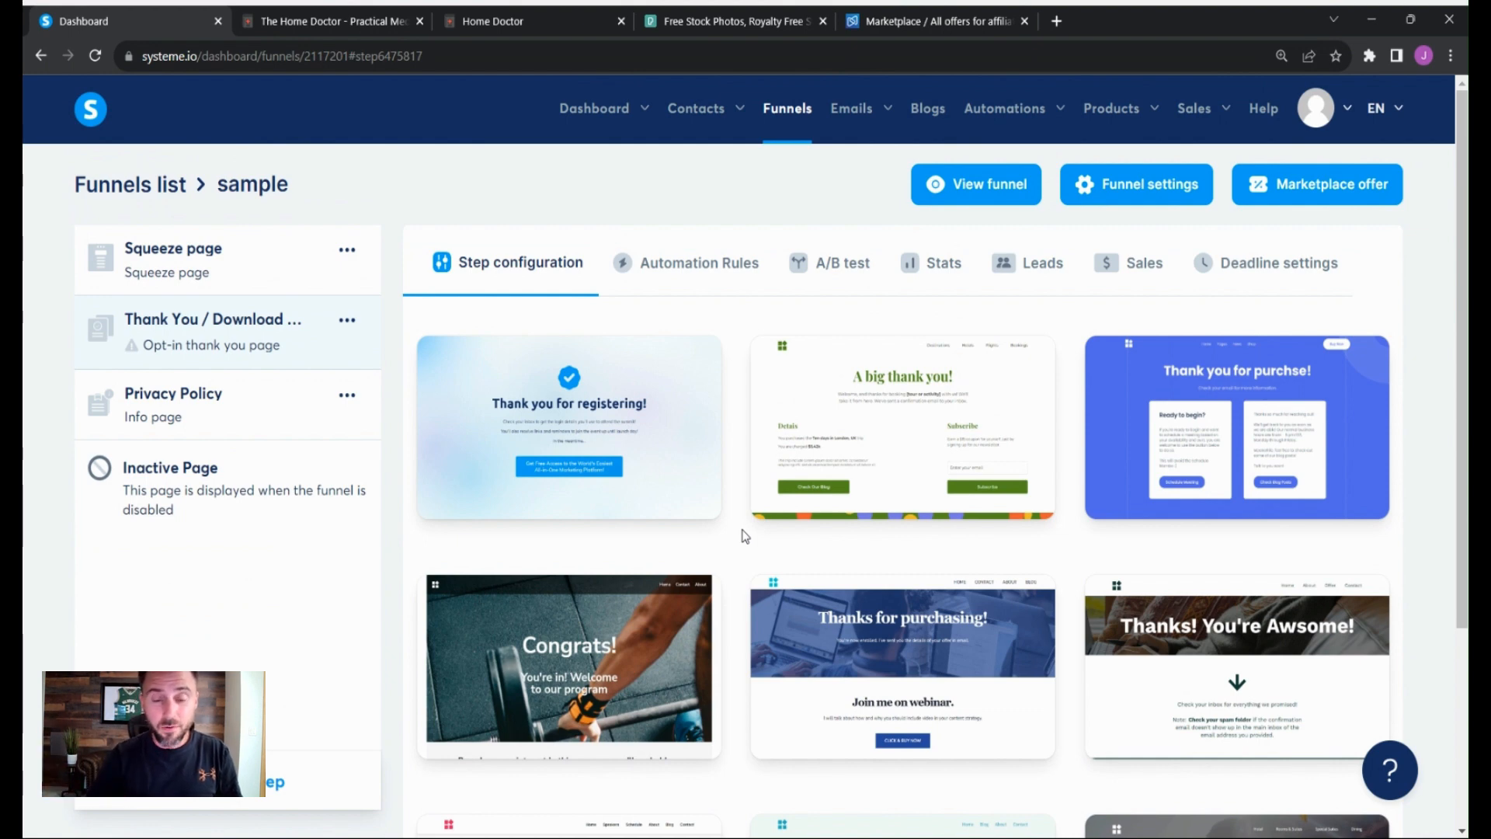
- Select the 'Thank you for registering!' template for the thank-you step and open the page in the editor
{"action": "mouse_move", "coordinate": [673, 486]}
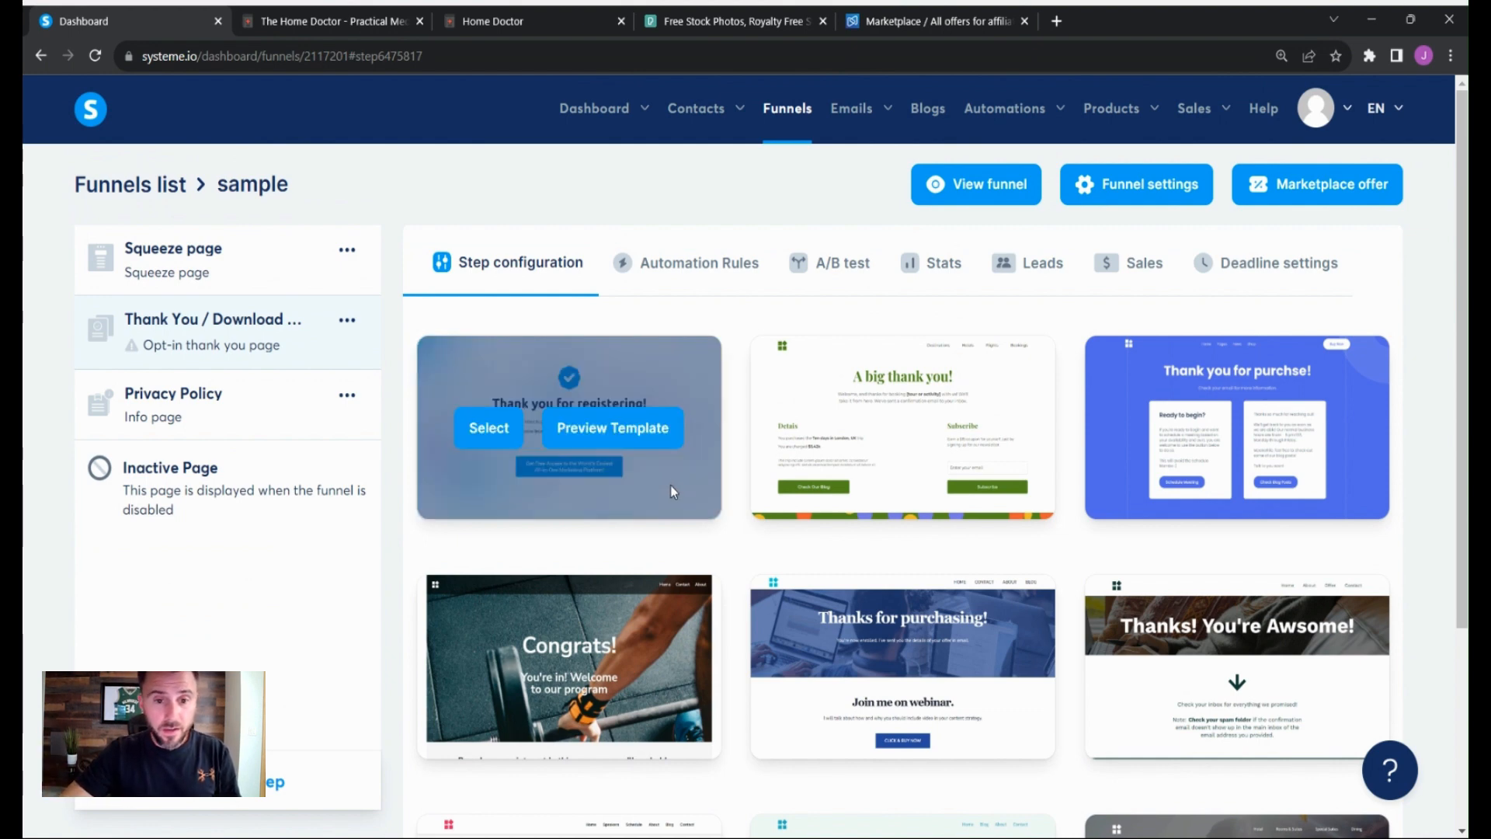
{"action": "left_click", "coordinate": [509, 440]}
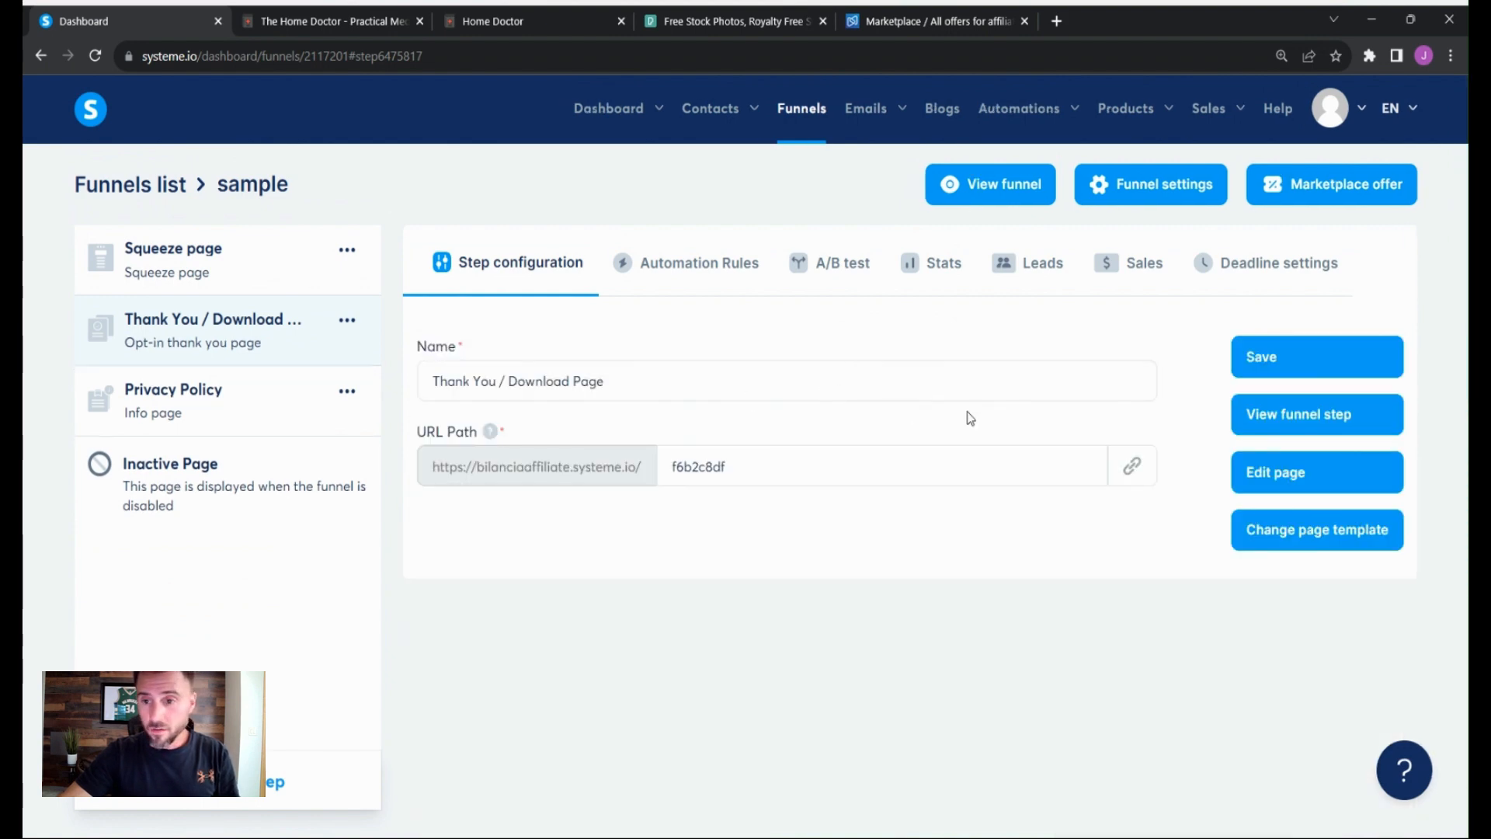
{"action": "left_click", "coordinate": [1254, 474]}
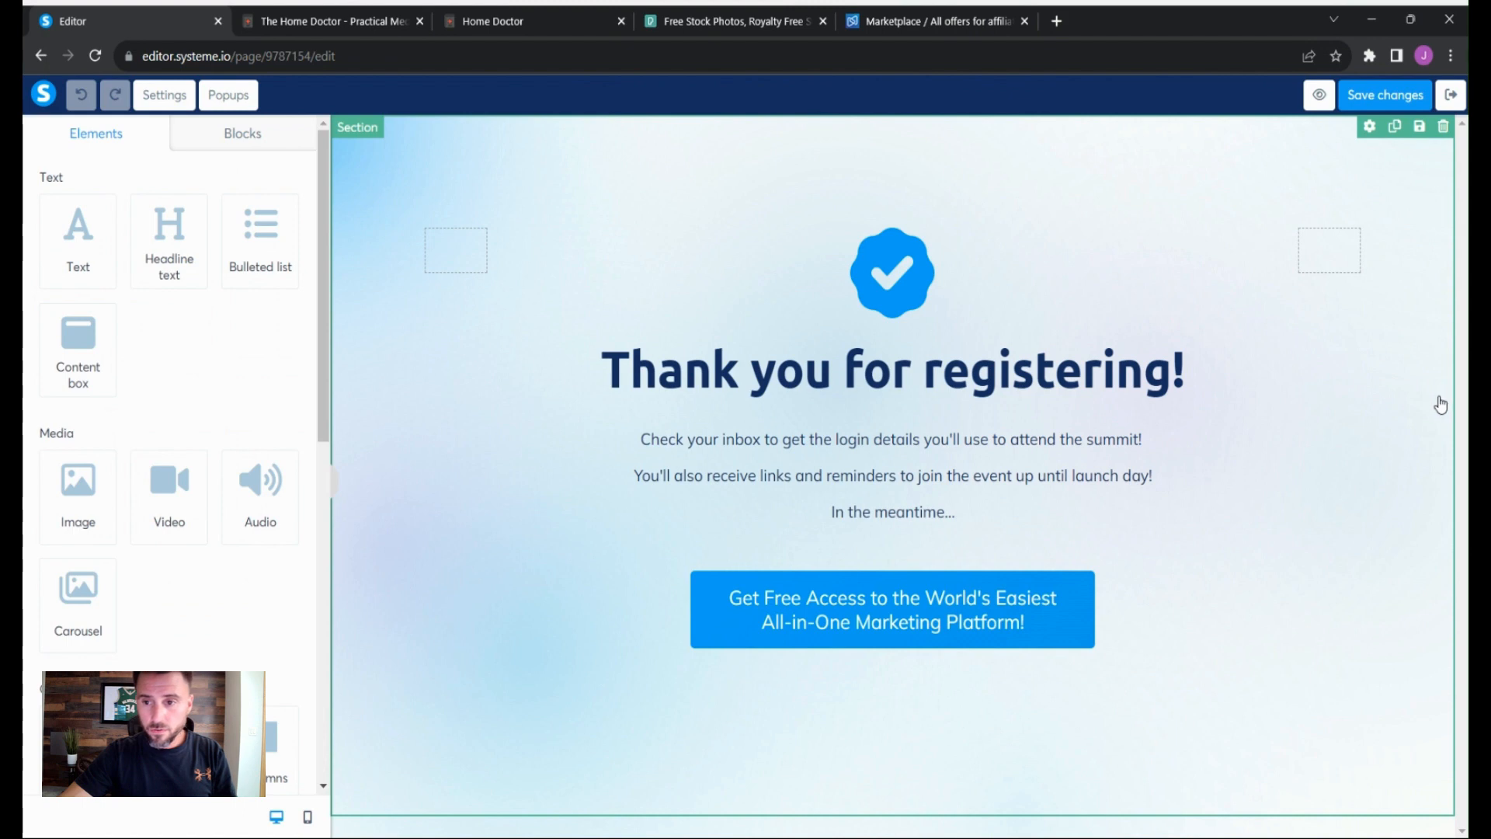
- Set the section's background image to pexels-photomix-company-105028.jpg from the uploaded images
{"action": "left_click", "coordinate": [1370, 126]}
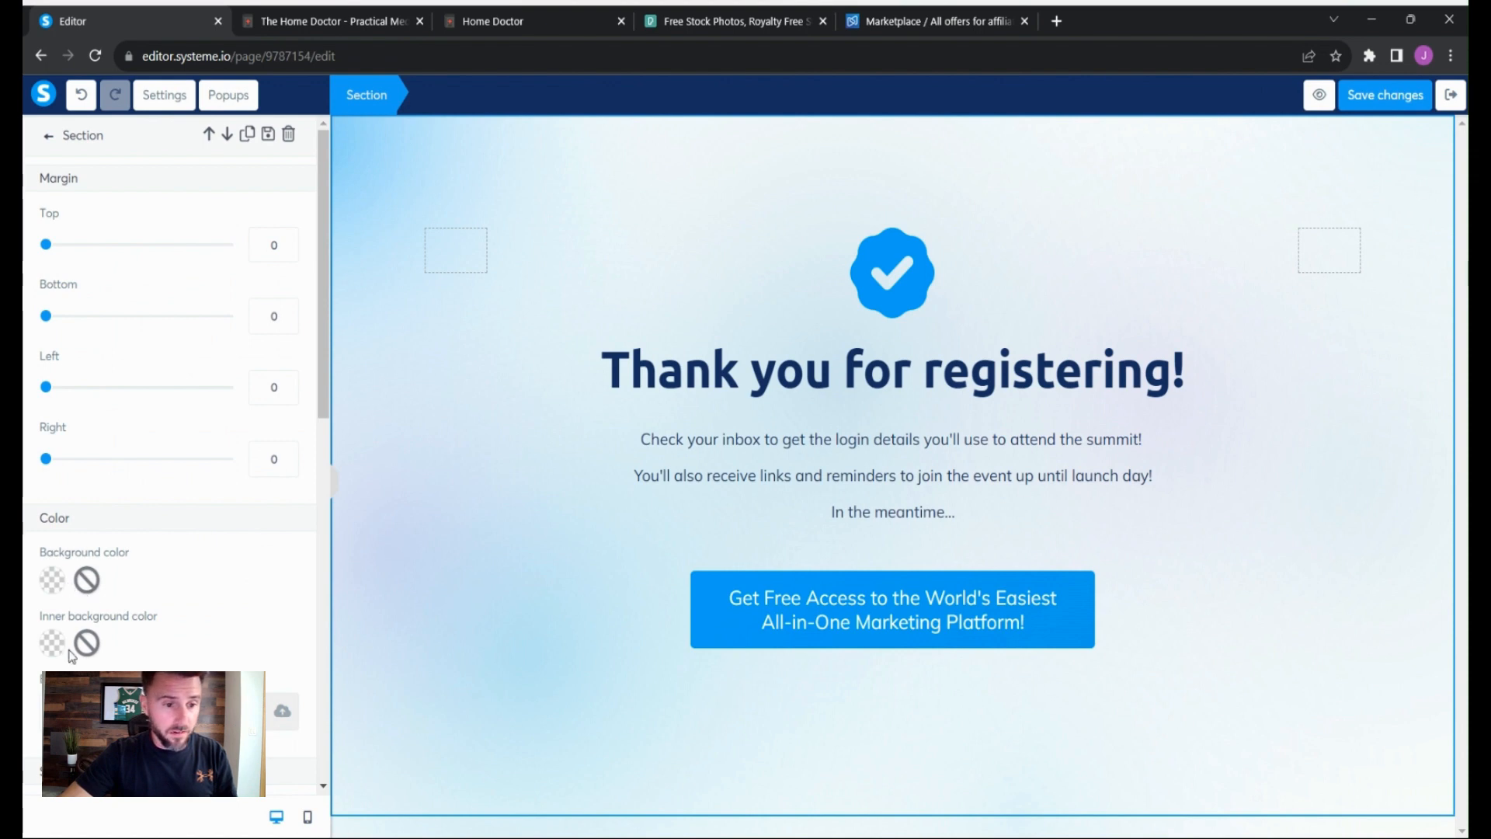
{"action": "scroll", "coordinate": [239, 571], "scroll_direction": "down", "scroll_amount": 2}
{"action": "left_click", "coordinate": [298, 635]}
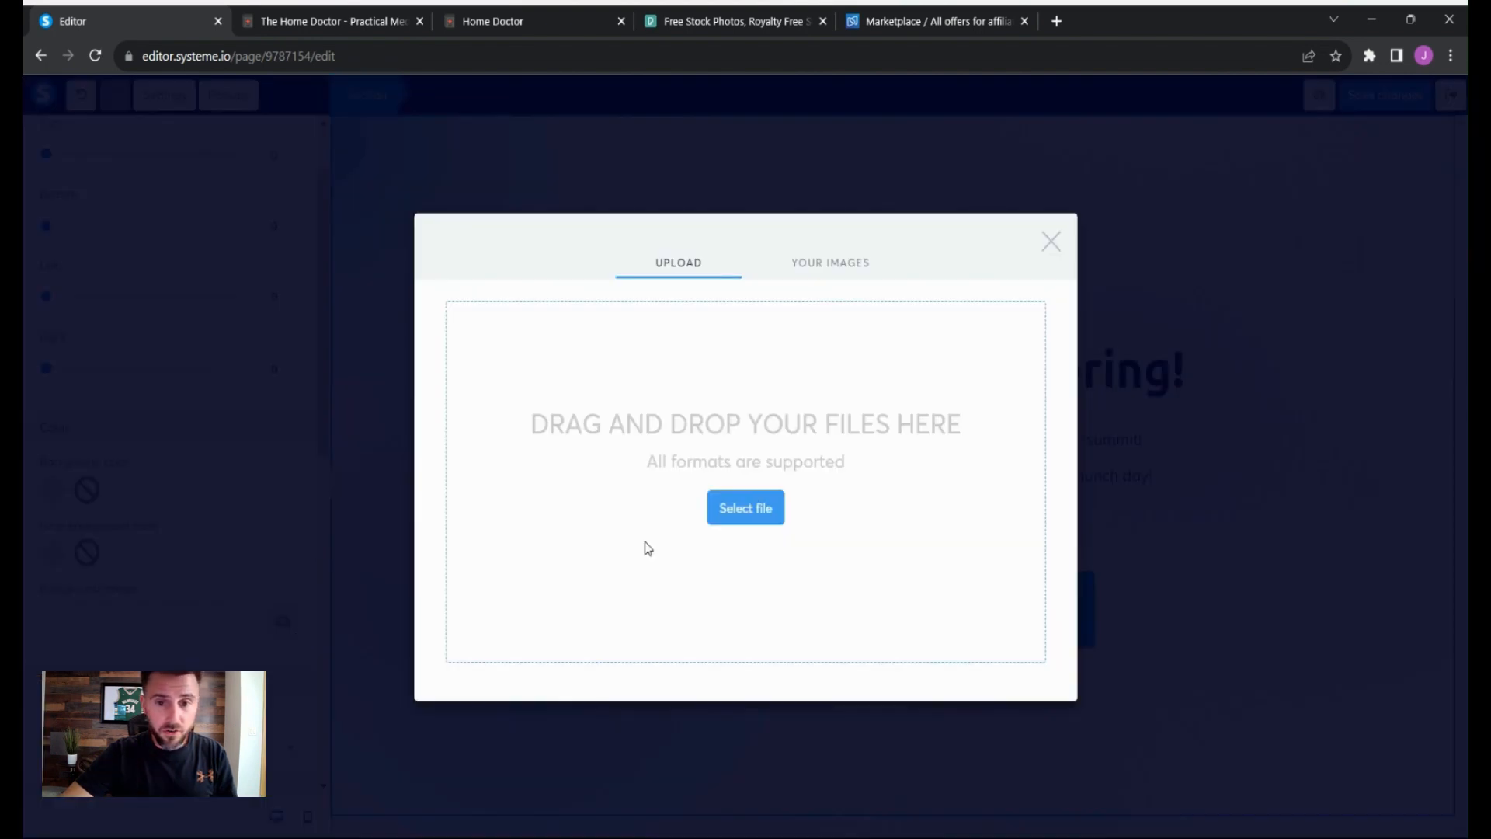
{"action": "left_click", "coordinate": [842, 250]}
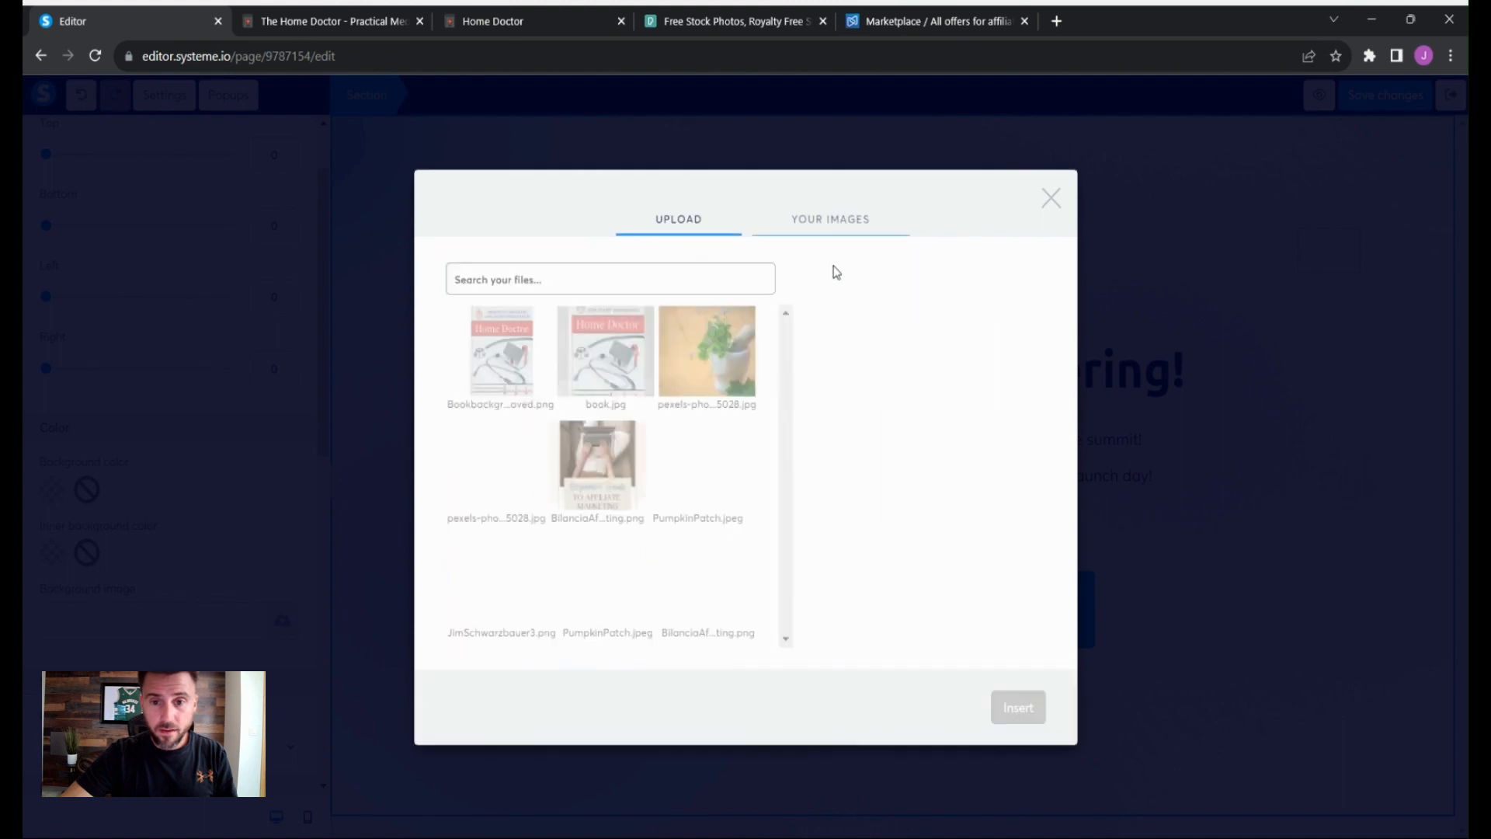
{"action": "left_click", "coordinate": [730, 365]}
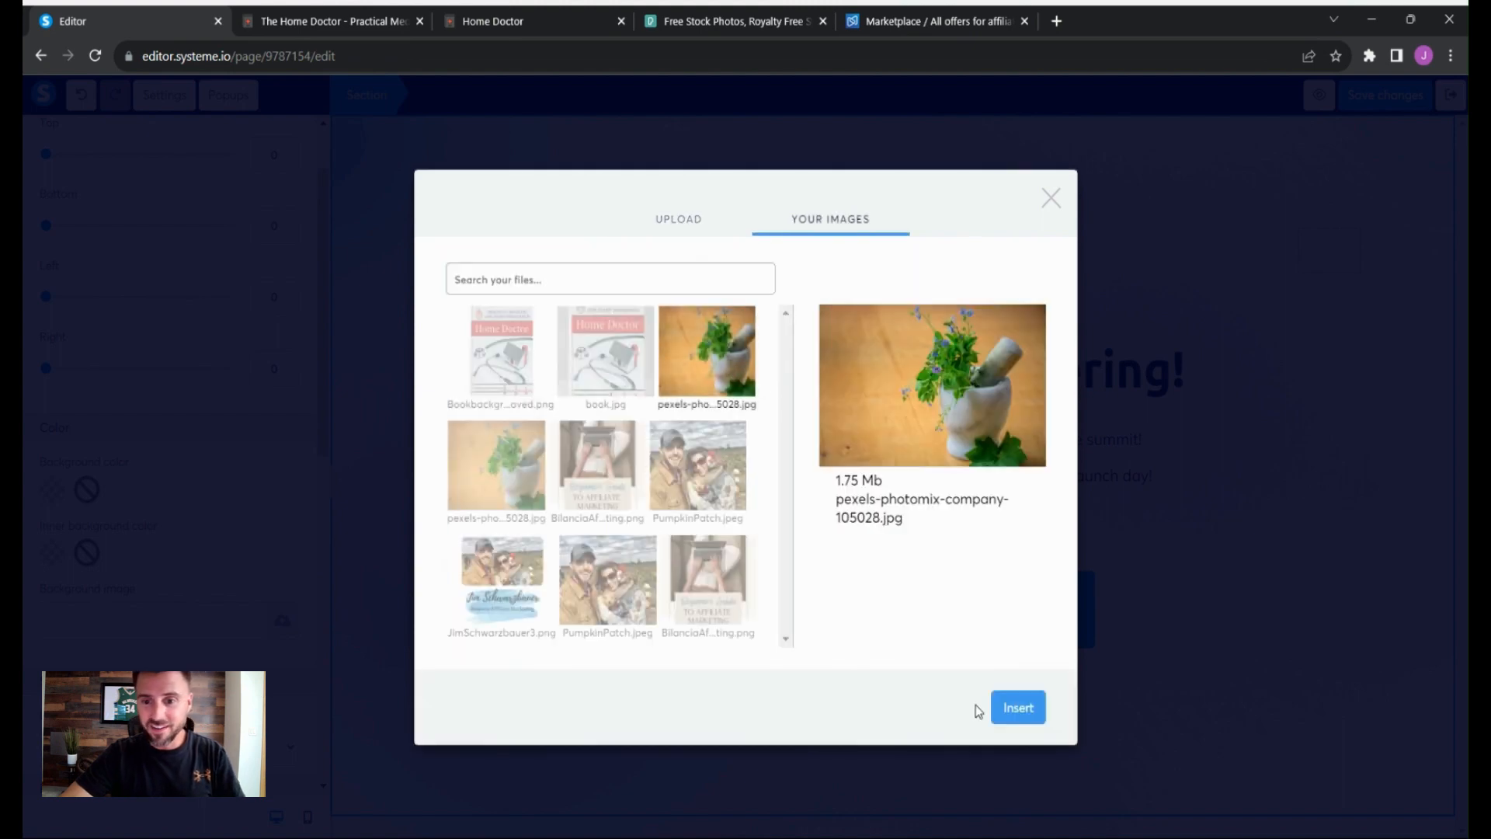
{"action": "left_click", "coordinate": [1031, 708]}
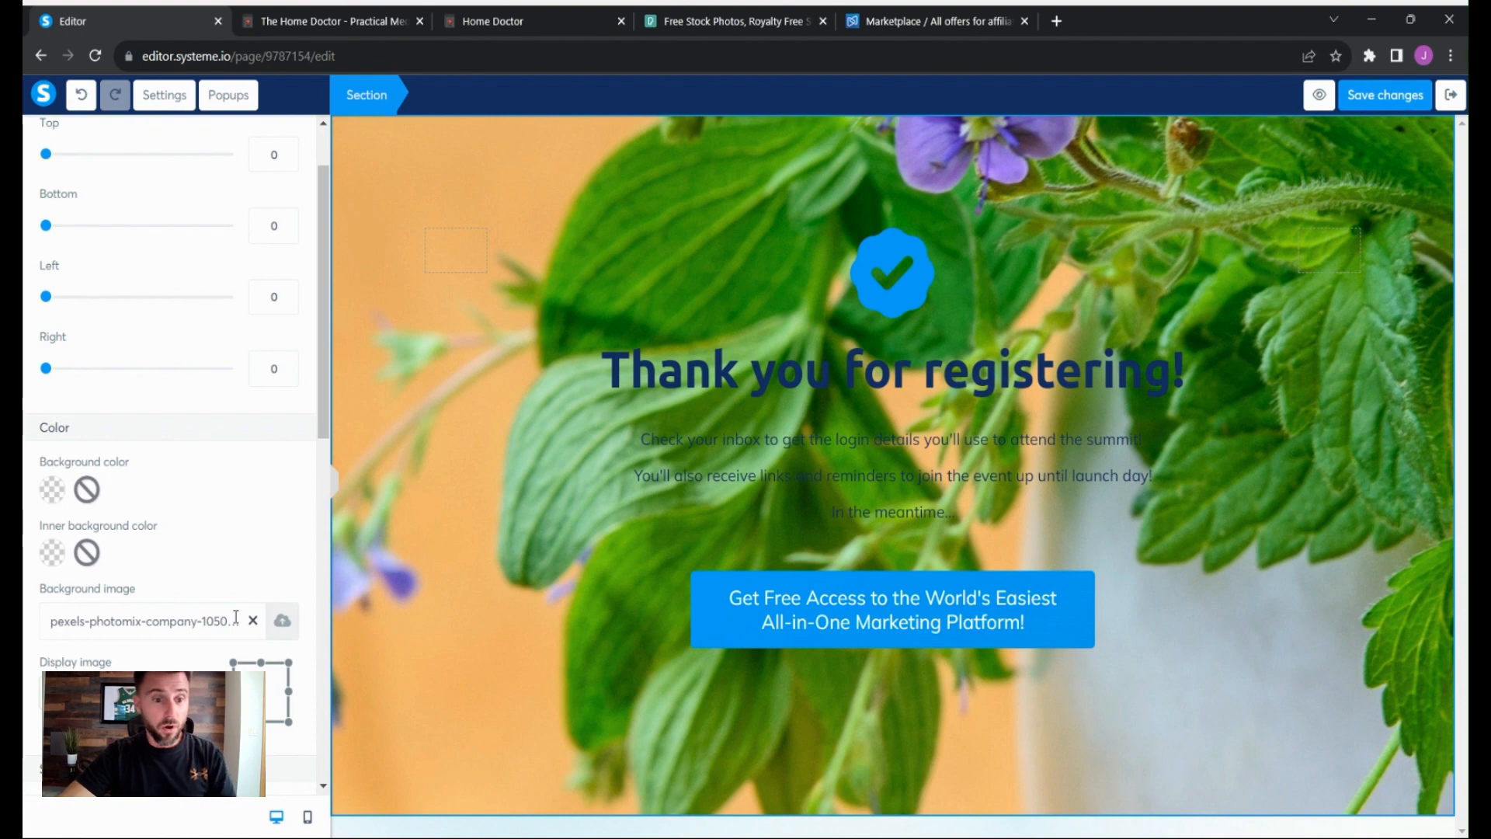
- Set the background image display to Fill 100% width and height and the section content width to Full page
{"action": "scroll", "coordinate": [211, 505], "scroll_direction": "down", "scroll_amount": 4}
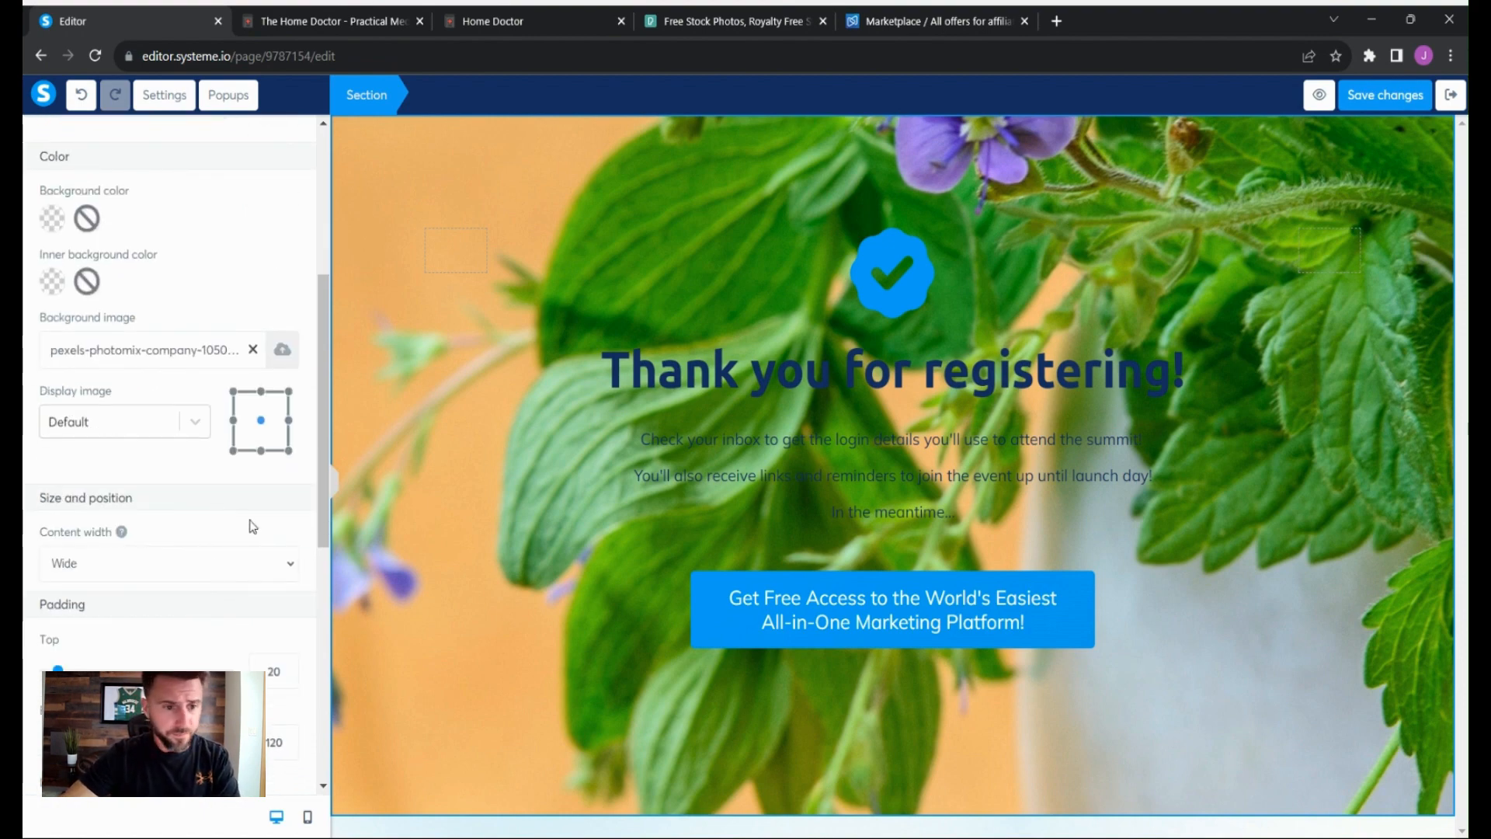
{"action": "left_click", "coordinate": [194, 421]}
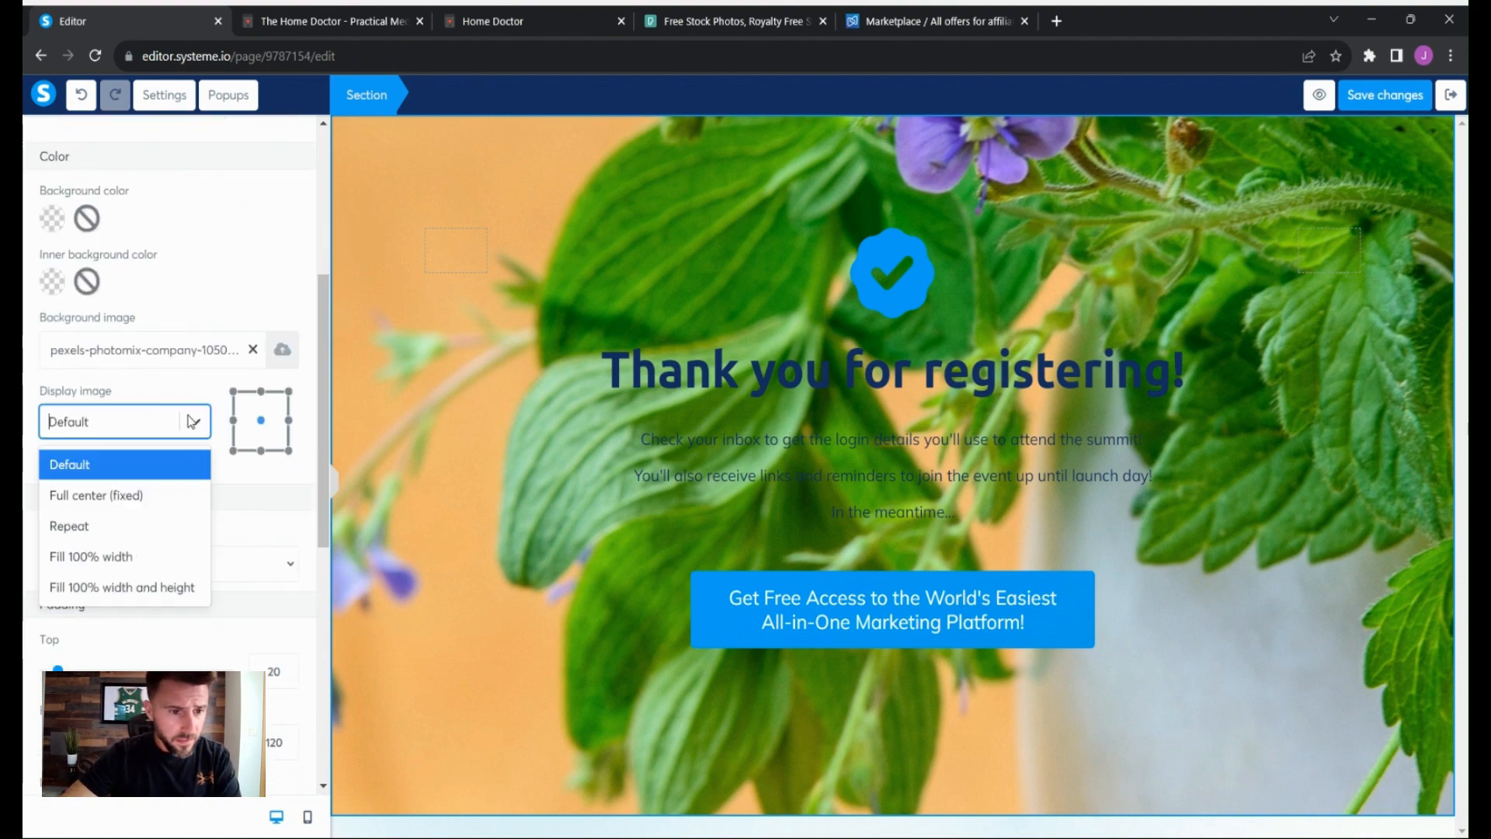
{"action": "left_click", "coordinate": [146, 595]}
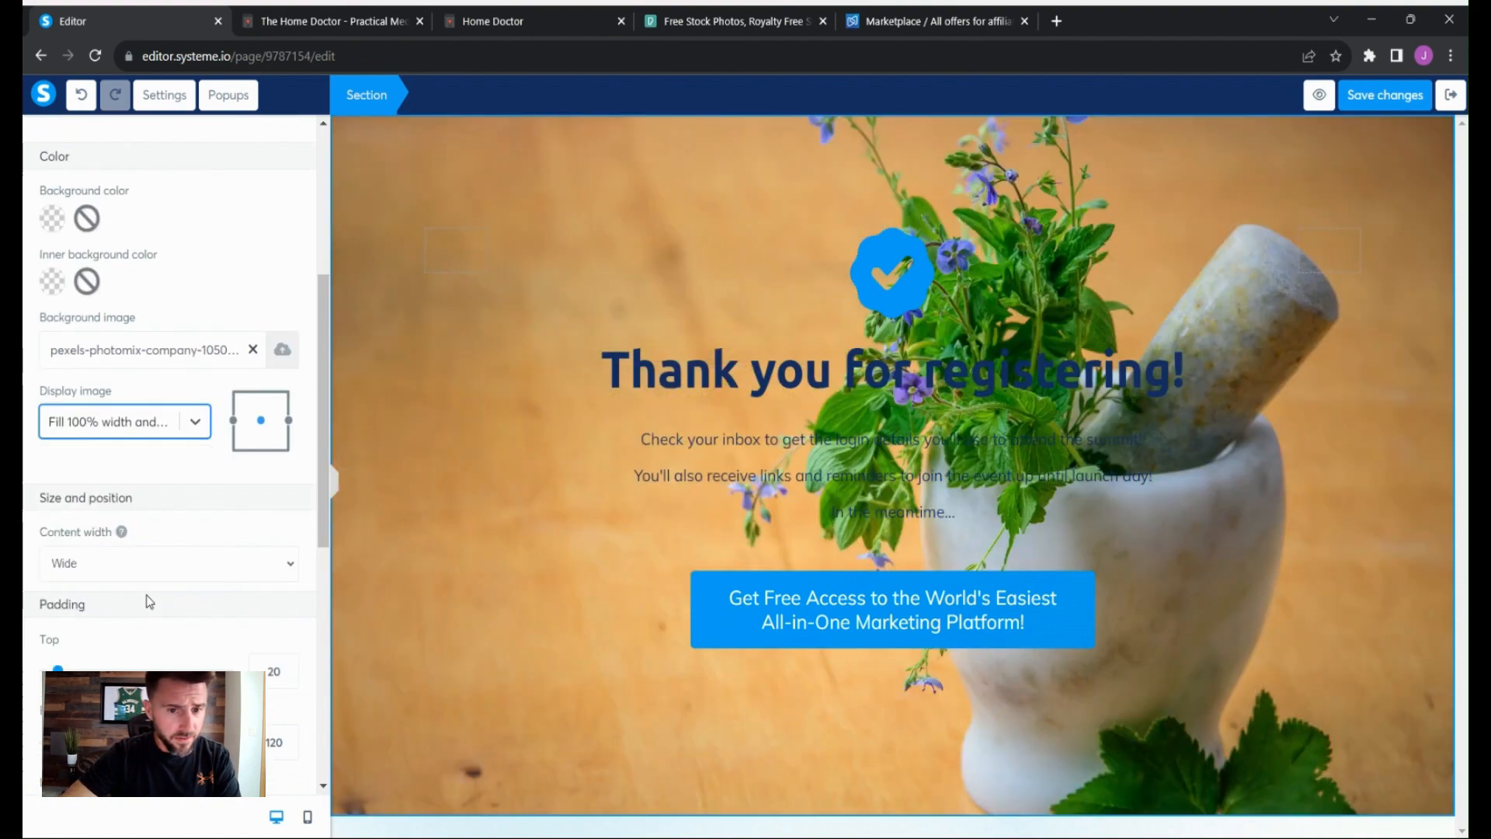
{"action": "left_click", "coordinate": [281, 574]}
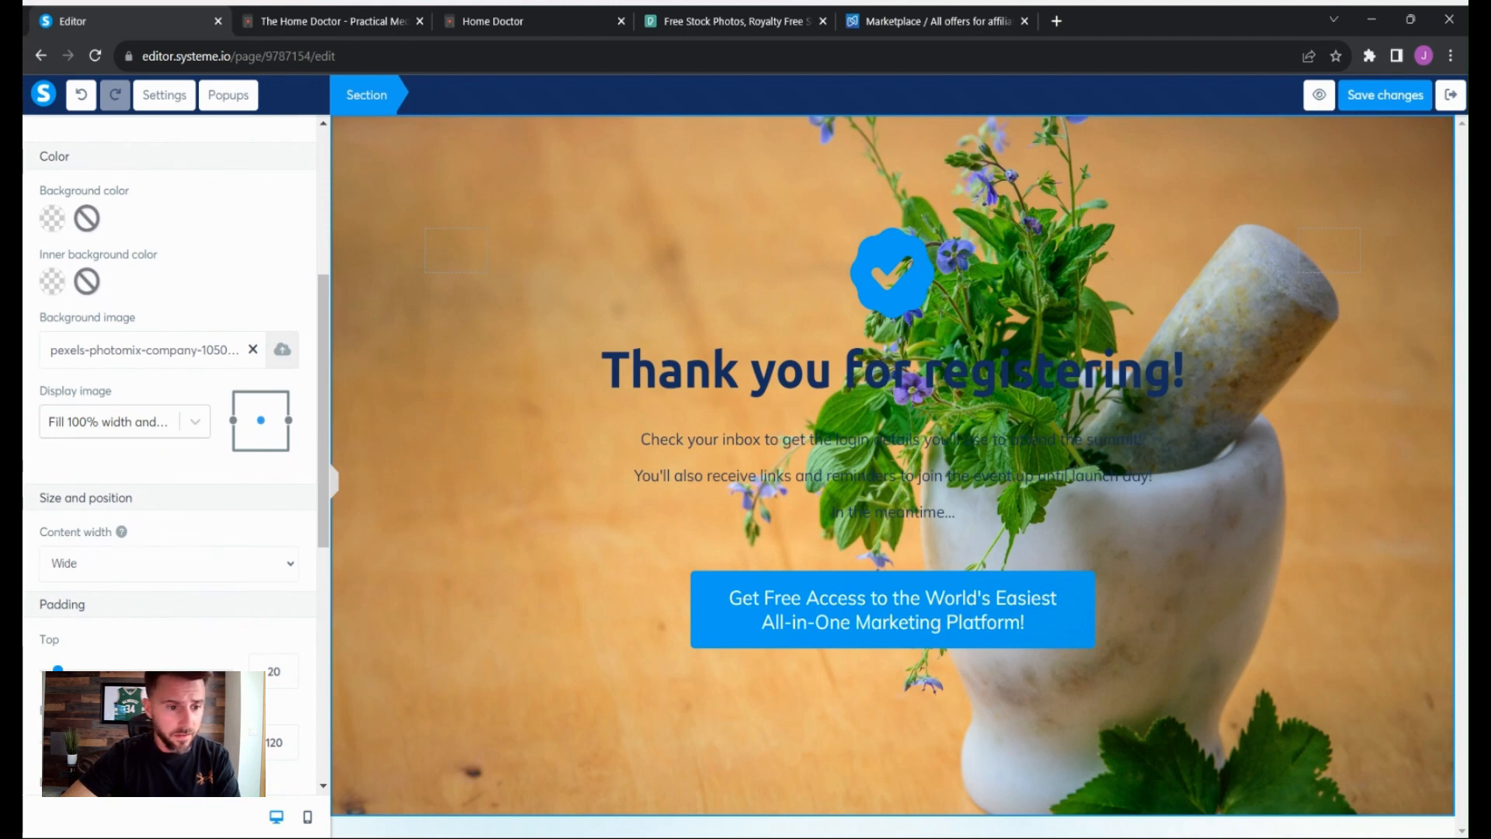
{"action": "left_click", "coordinate": [259, 591]}
{"action": "left_click", "coordinate": [295, 526]}
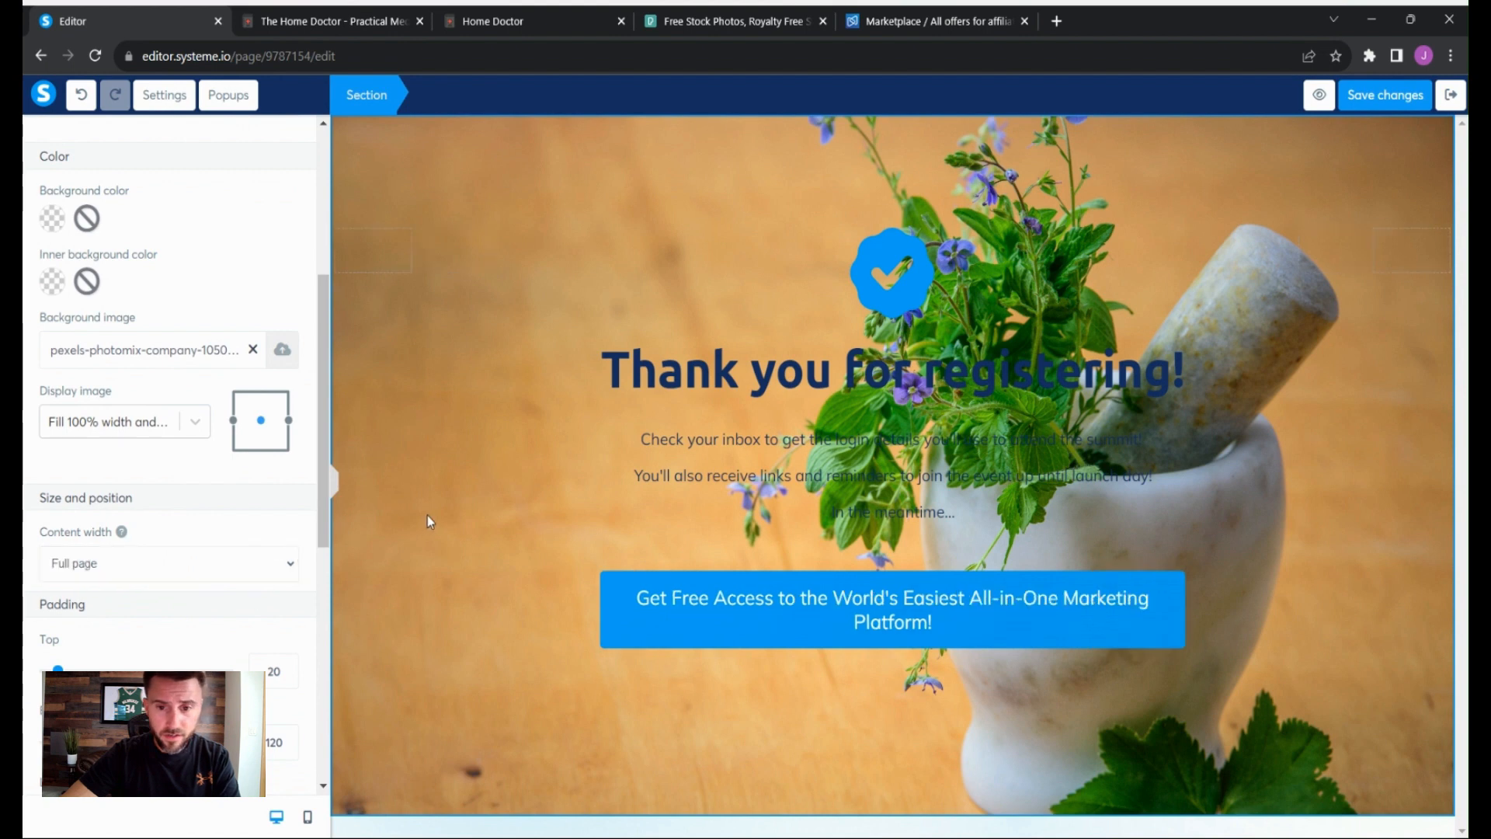
- Delete the checkmark image above the headline
{"action": "left_click", "coordinate": [455, 503]}
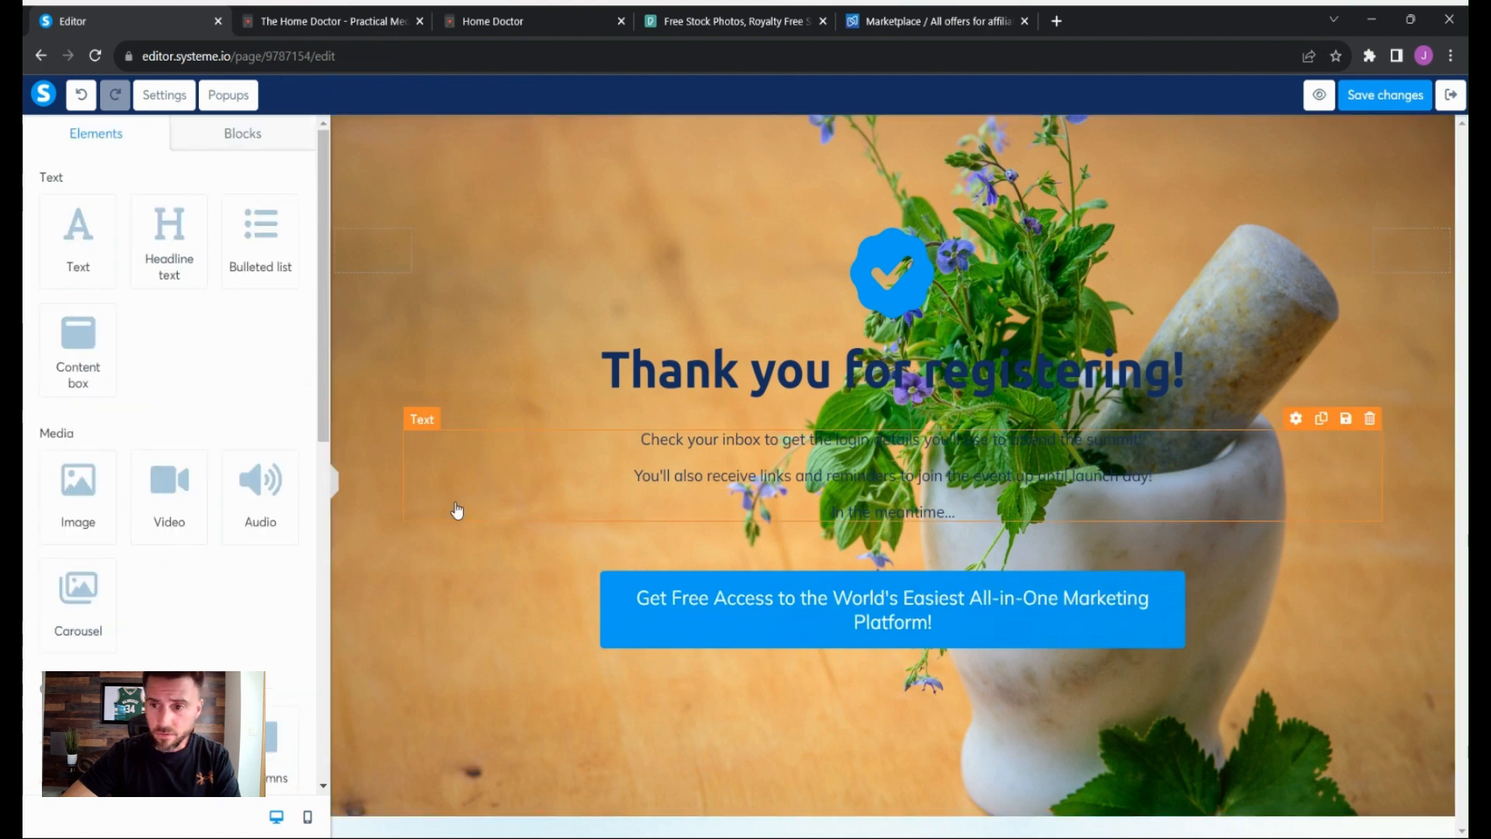
{"action": "left_click", "coordinate": [461, 423]}
{"action": "left_click", "coordinate": [893, 268]}
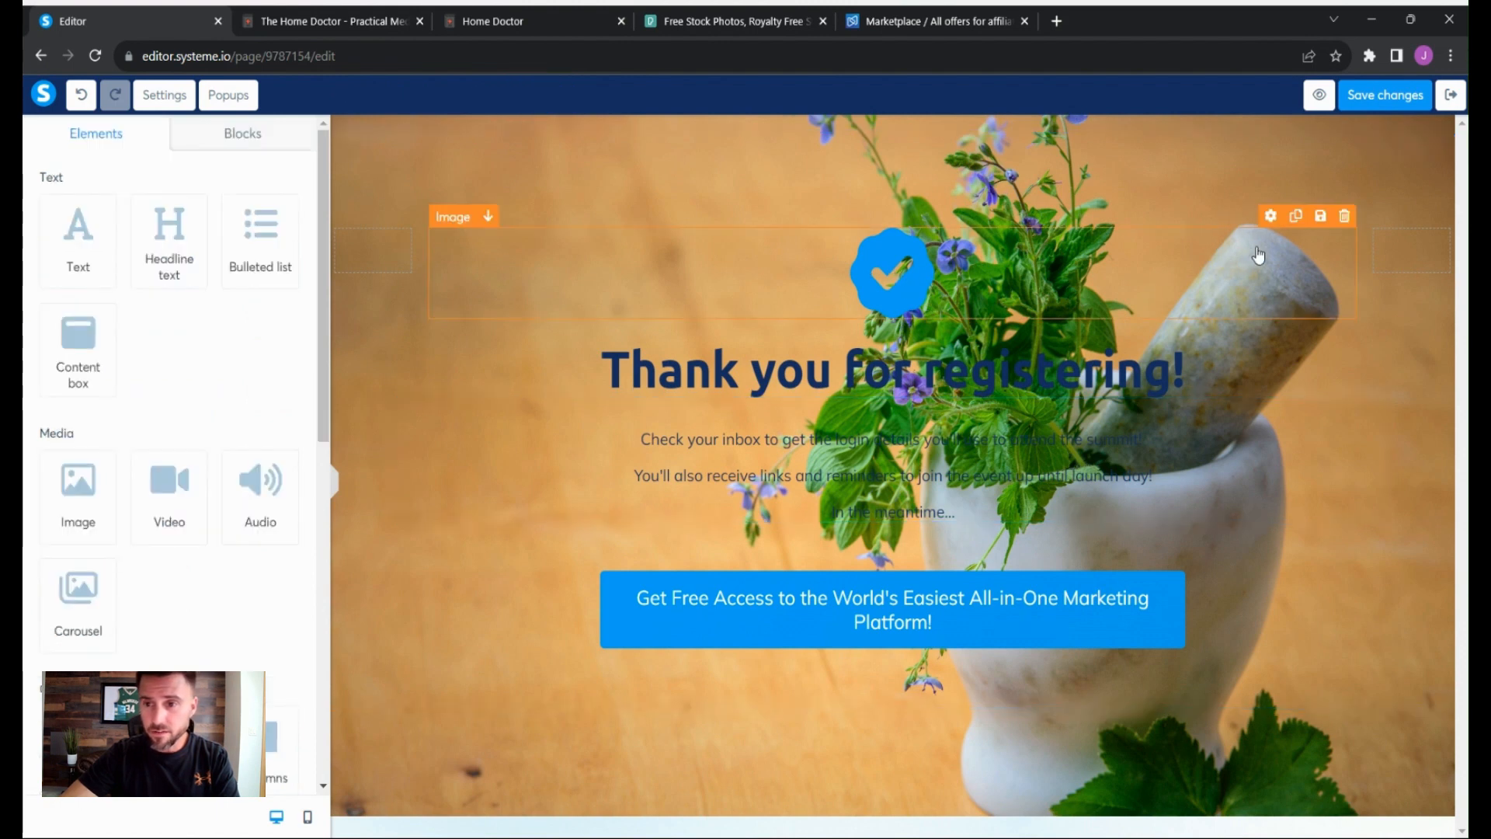
{"action": "left_click", "coordinate": [1344, 216]}
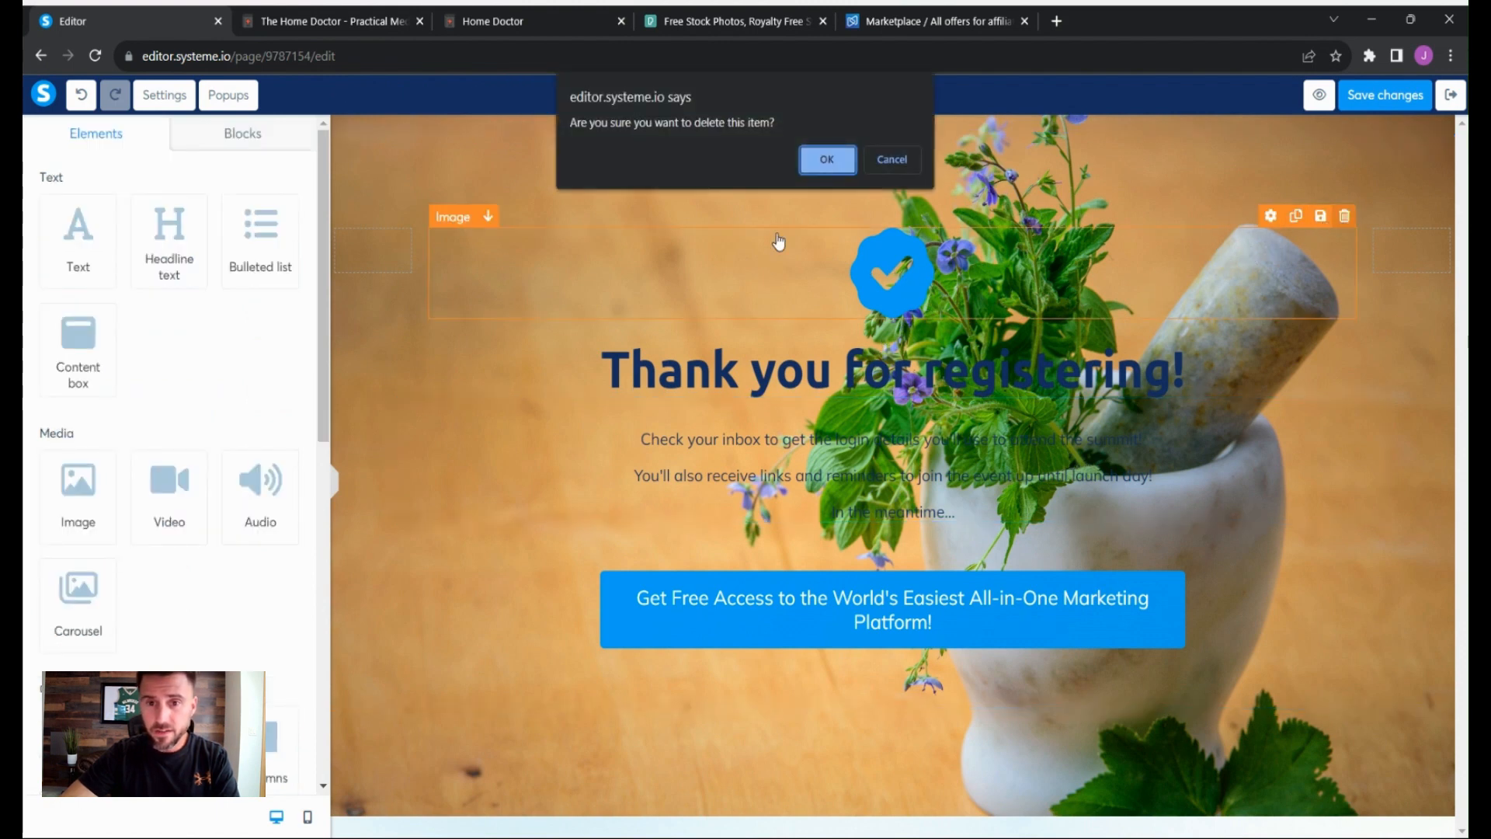
{"action": "left_click", "coordinate": [827, 159]}
- Replace the headline with 'Gratitude and Excitement: Your Path to Self-Reliance and Well-being Begins Now!'
{"action": "left_click", "coordinate": [973, 260]}
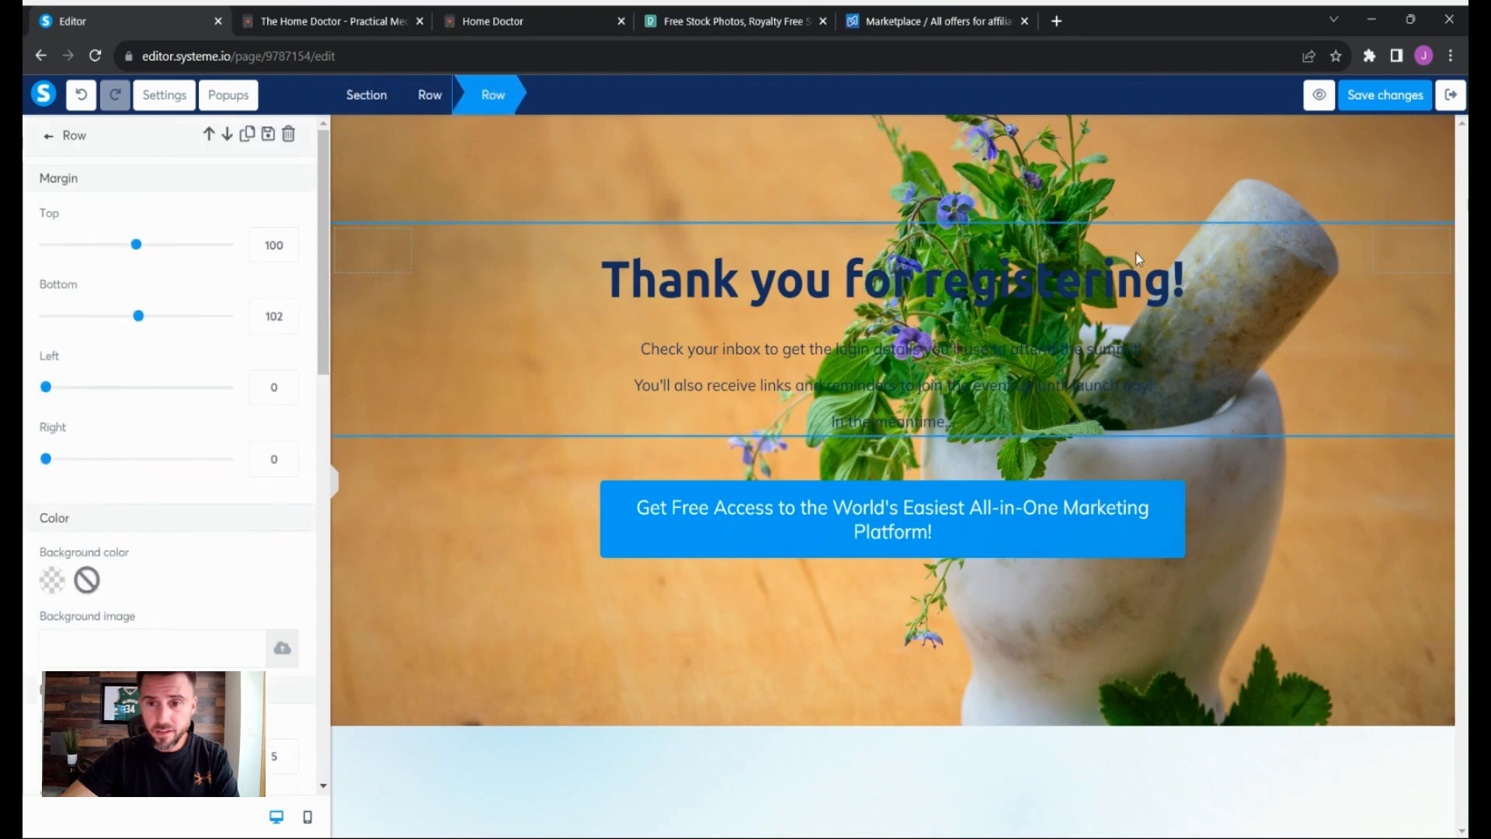
{"action": "left_click", "coordinate": [1153, 268]}
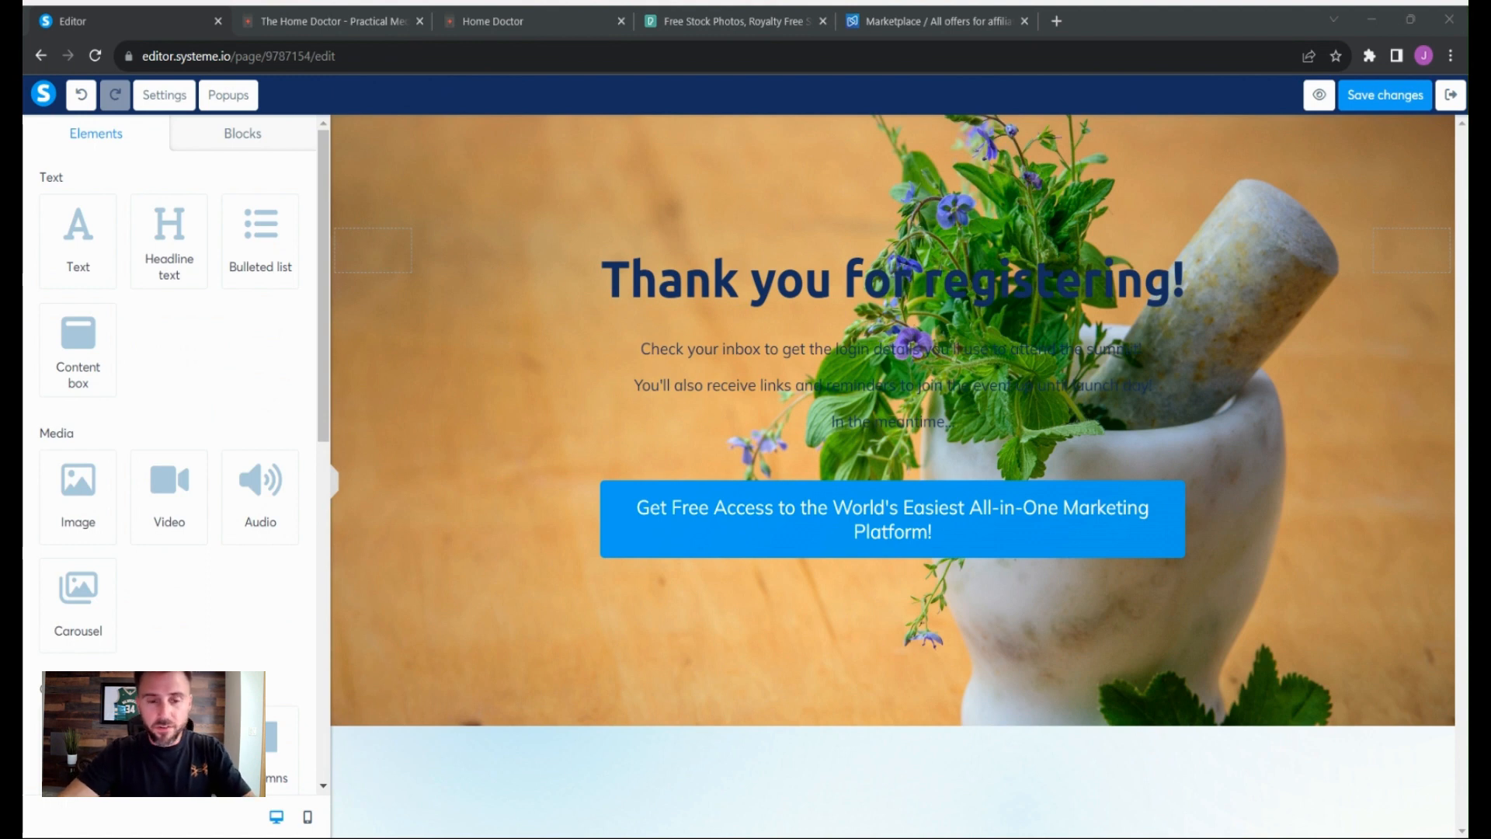
{"action": "left_click", "coordinate": [416, 388]}
{"action": "left_click", "coordinate": [837, 299]}
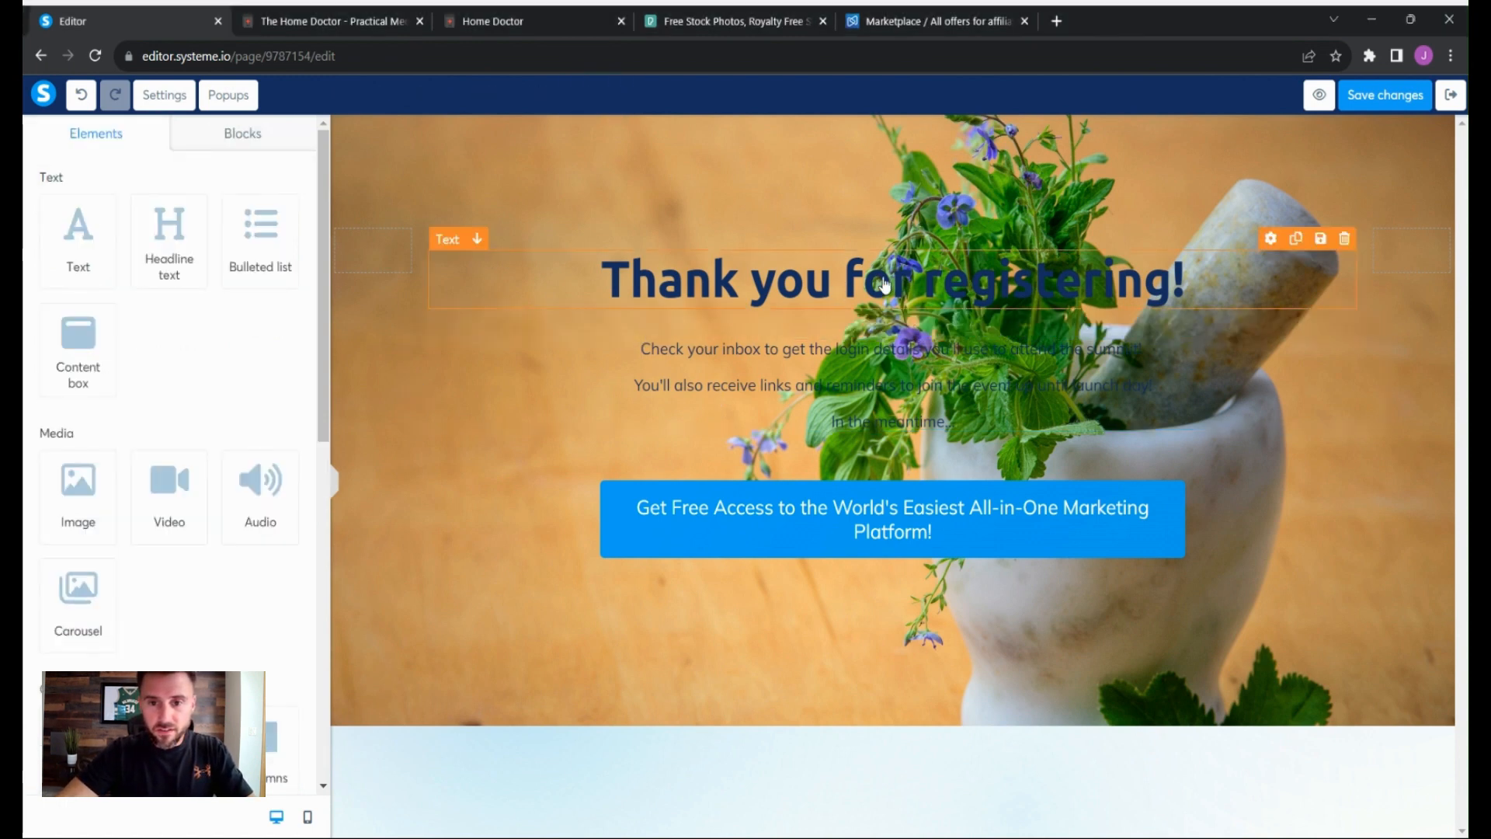
{"action": "left_click", "coordinate": [893, 284]}
{"action": "left_click_drag", "start_coordinate": [1187, 275], "coordinate": [615, 303]}
{"action": "type", "text": "Gratitude and Excitement: Your Path to Self-Reliance and Well-being Begins Now!"}
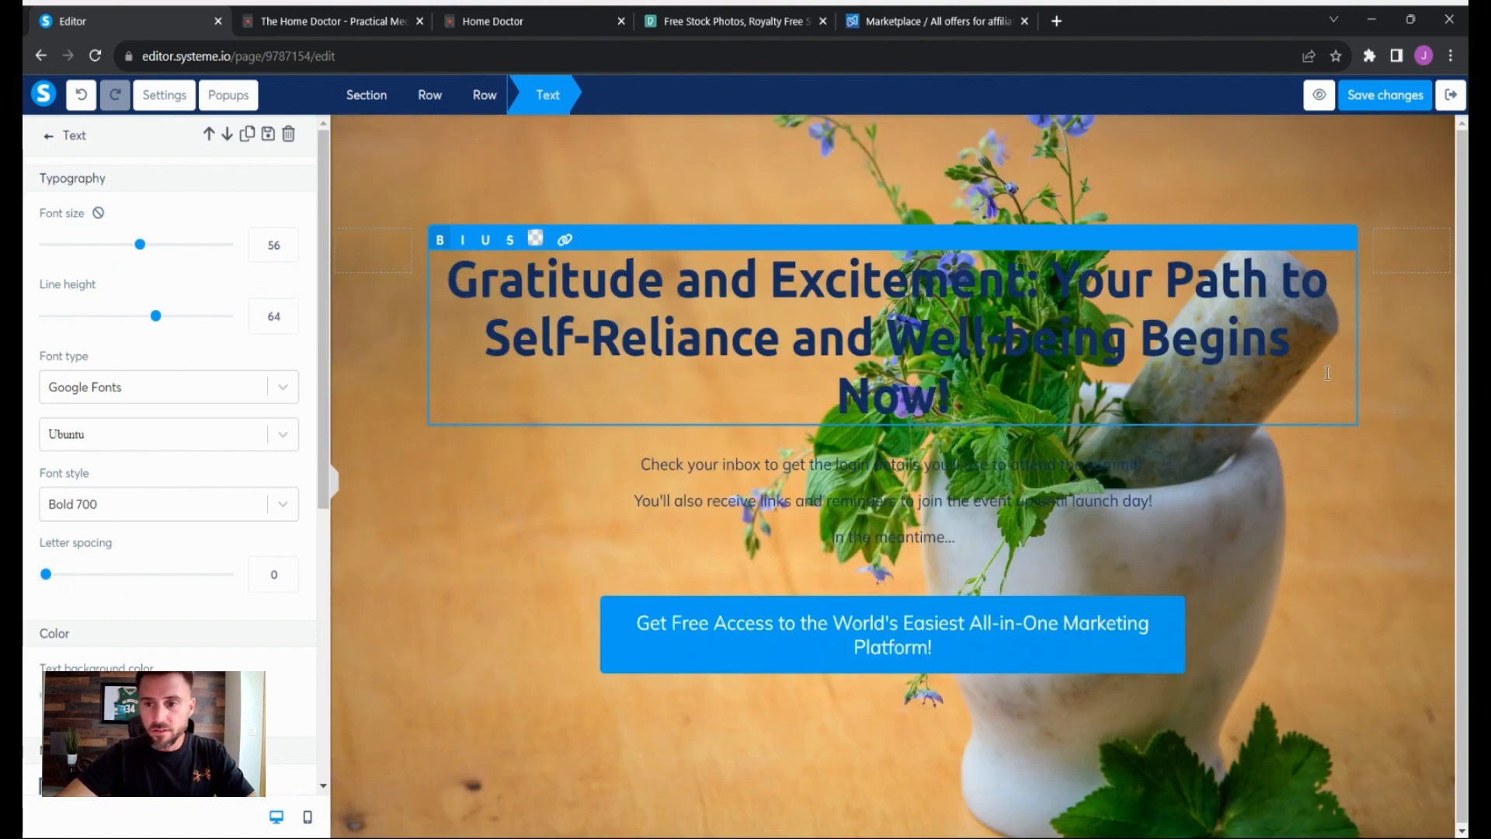
{"action": "left_click", "coordinate": [1410, 360]}
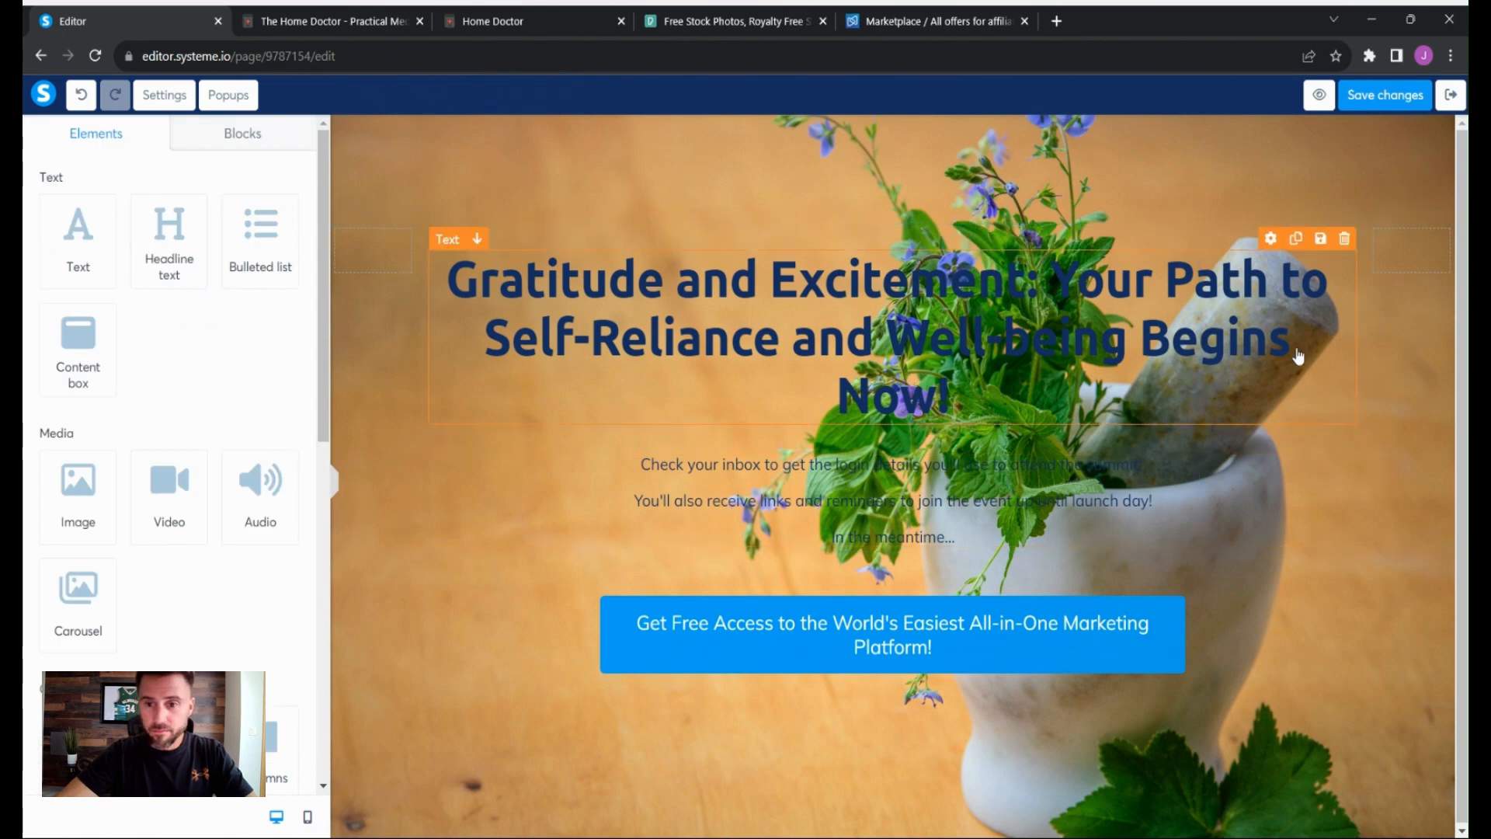
- Set the headline row's left and right margins to 200 and its top margin to 54
{"action": "left_click", "coordinate": [1334, 179]}
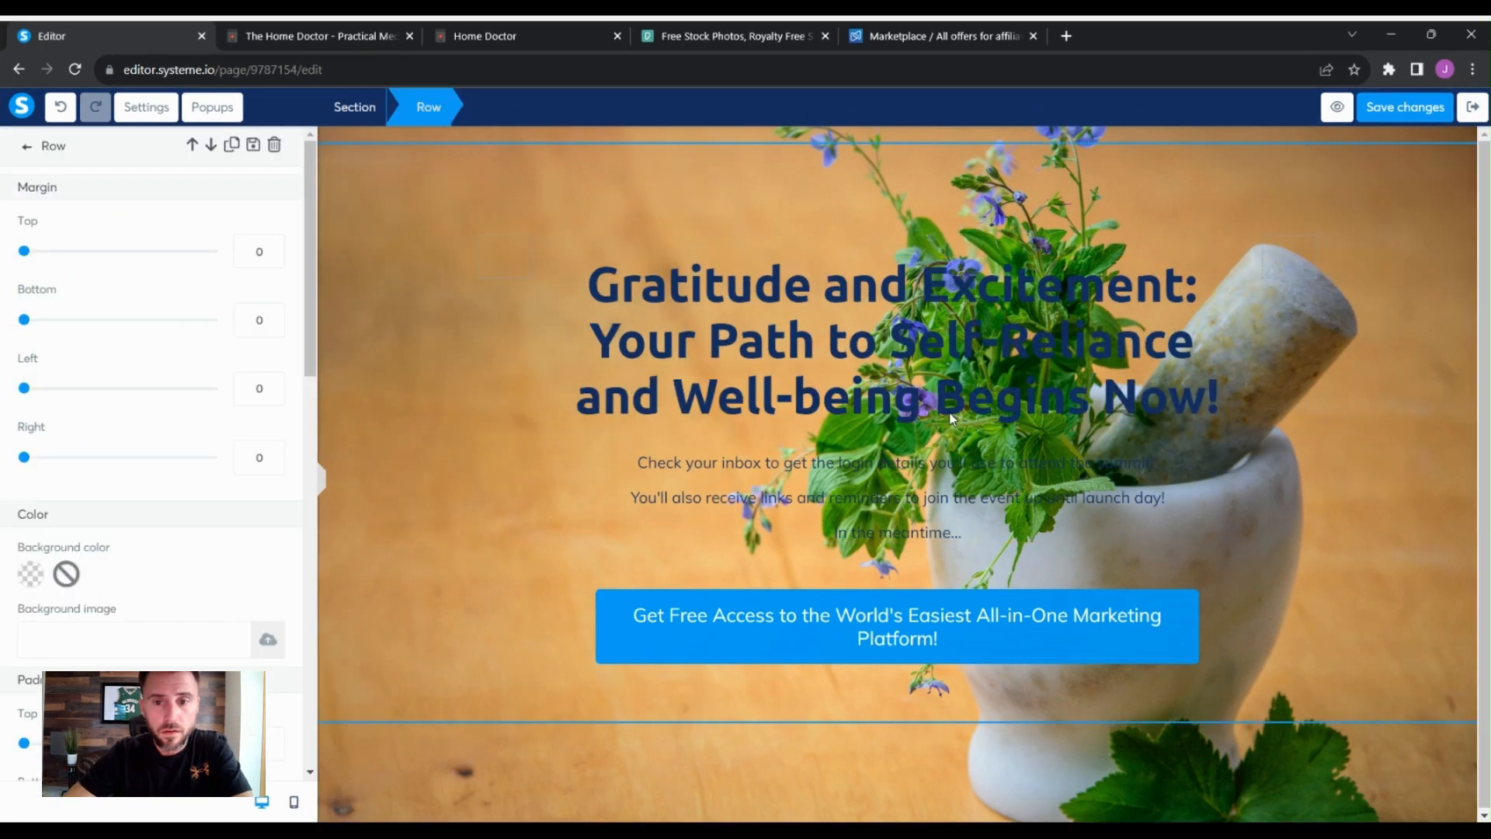
{"action": "left_click", "coordinate": [1304, 180]}
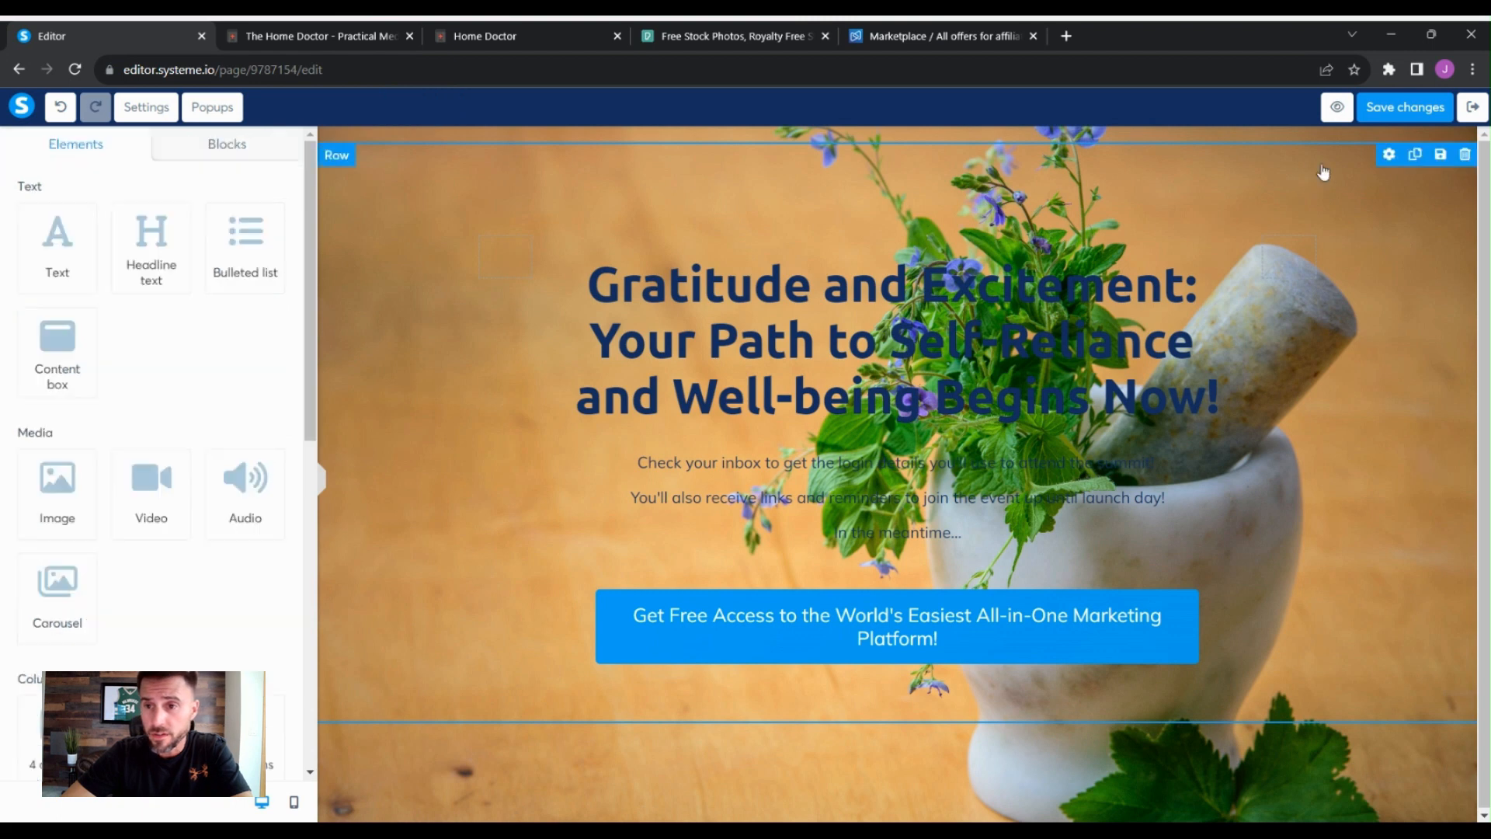
{"action": "left_click", "coordinate": [1389, 156]}
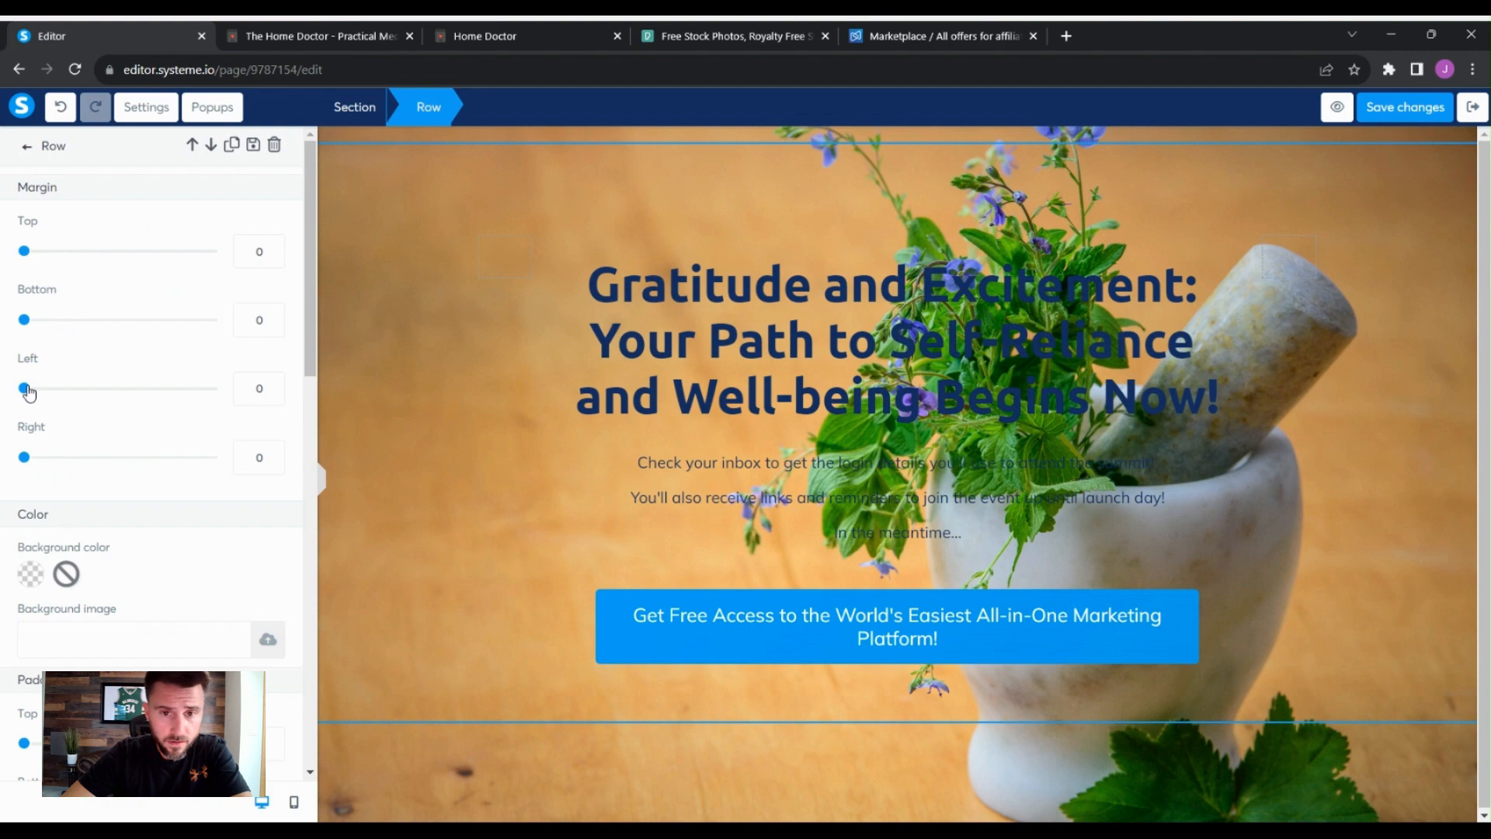
{"action": "left_click_drag", "start_coordinate": [27, 390], "coordinate": [216, 417]}
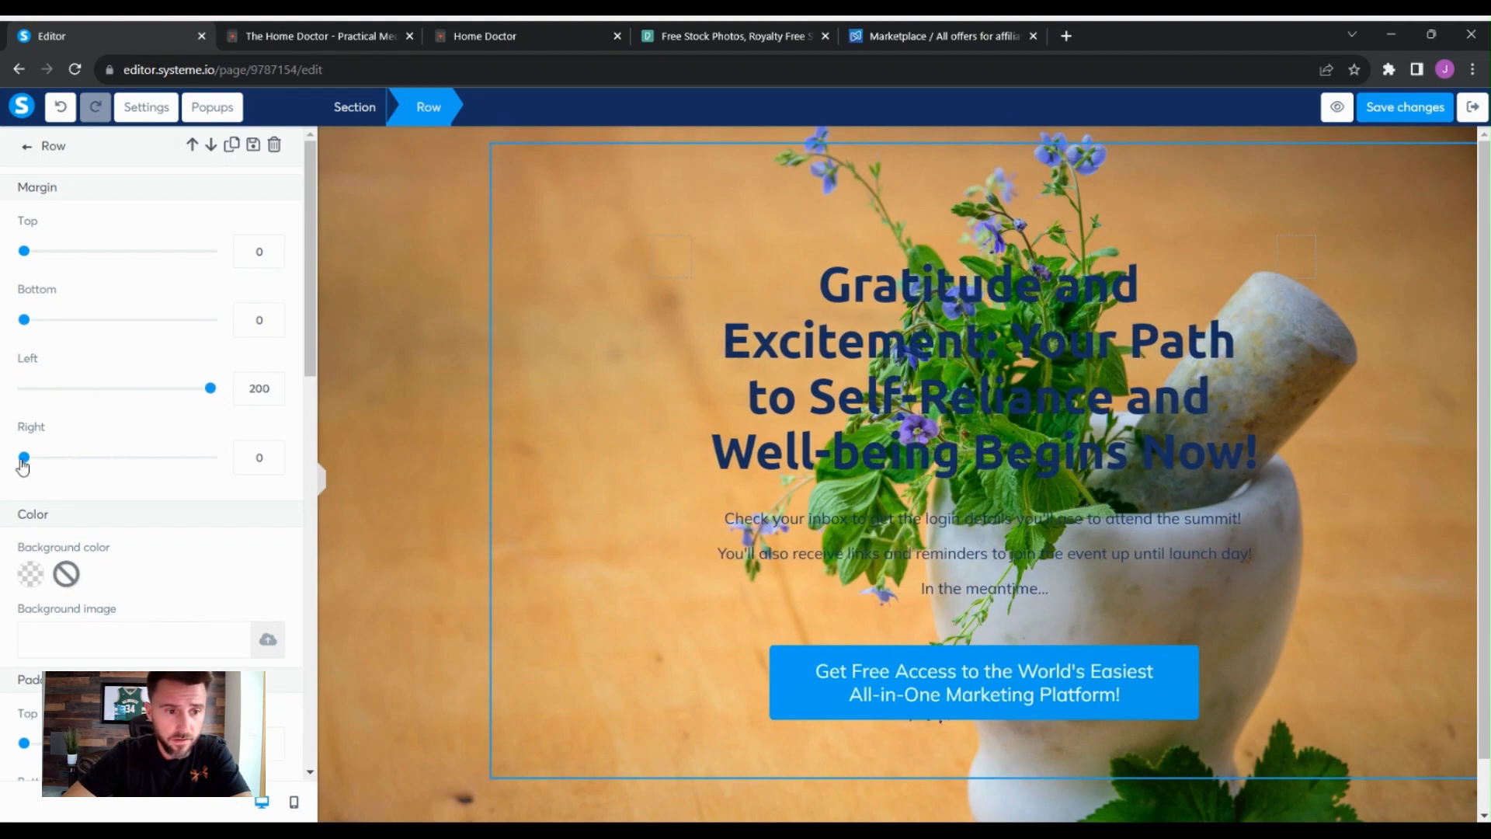
{"action": "left_click_drag", "start_coordinate": [24, 464], "coordinate": [216, 466]}
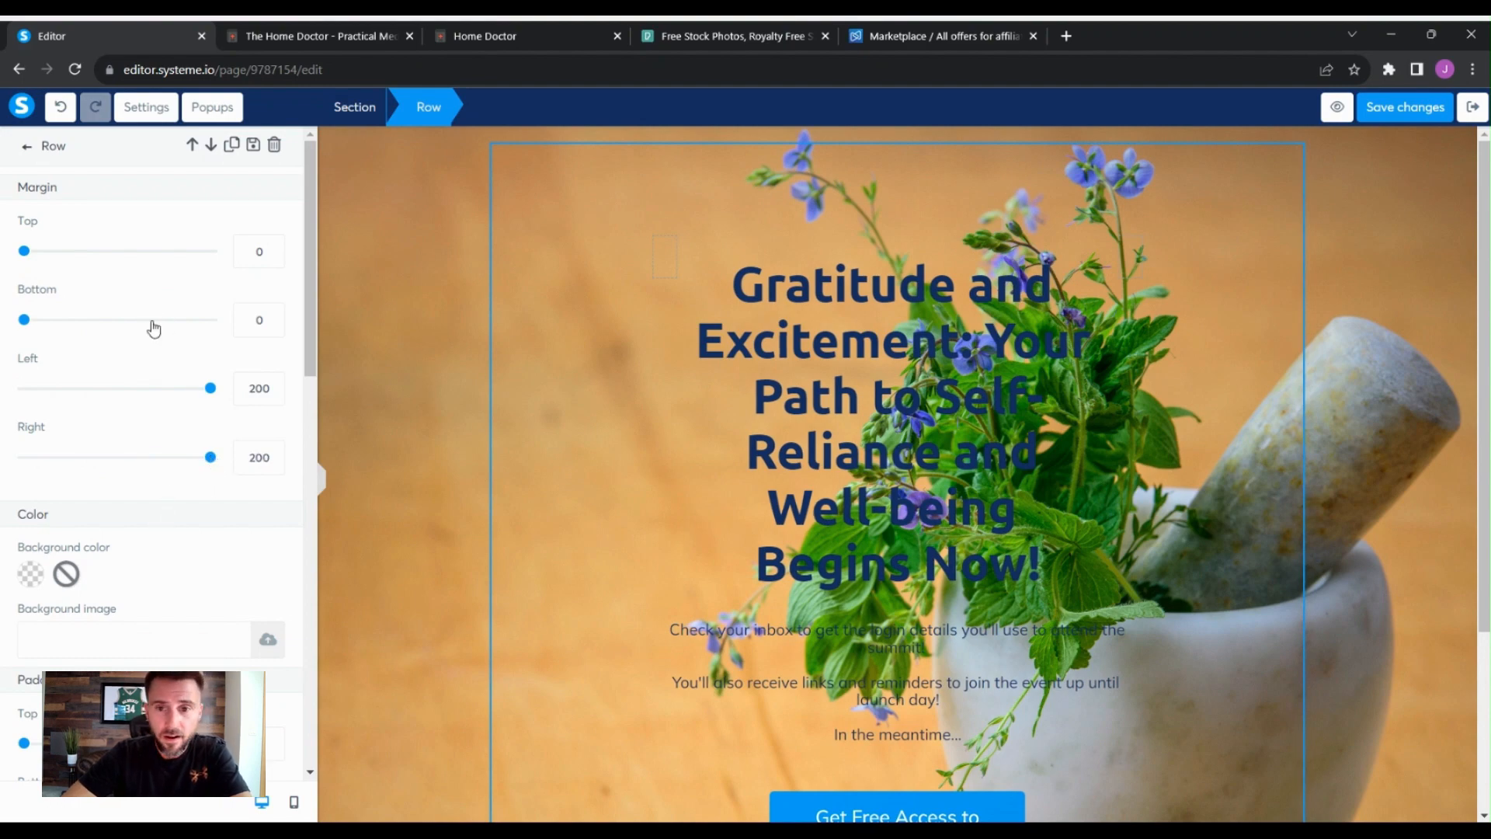
{"action": "left_click_drag", "start_coordinate": [24, 253], "coordinate": [77, 299]}
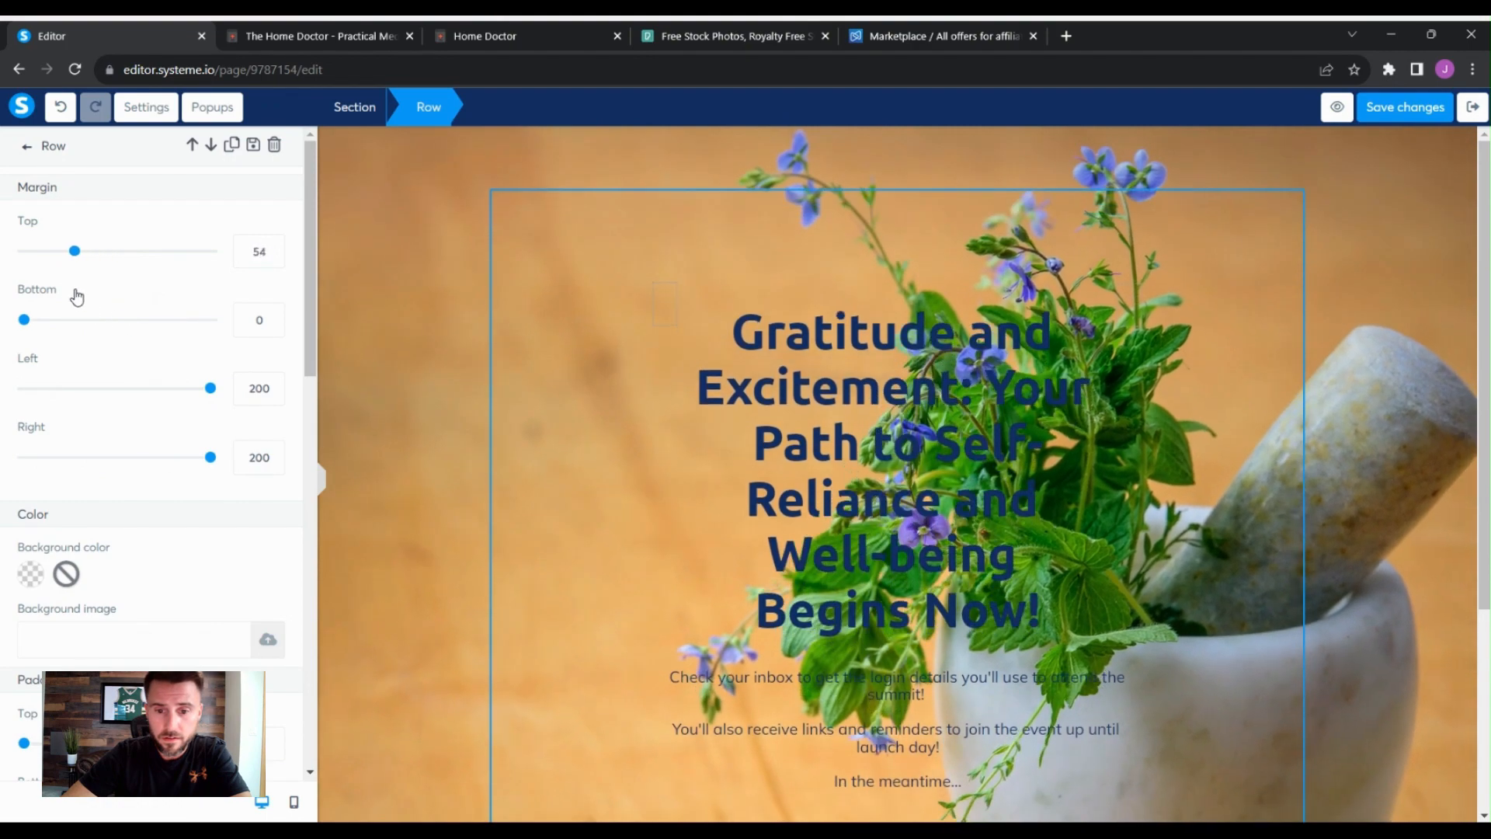
{"action": "left_click", "coordinate": [1351, 286]}
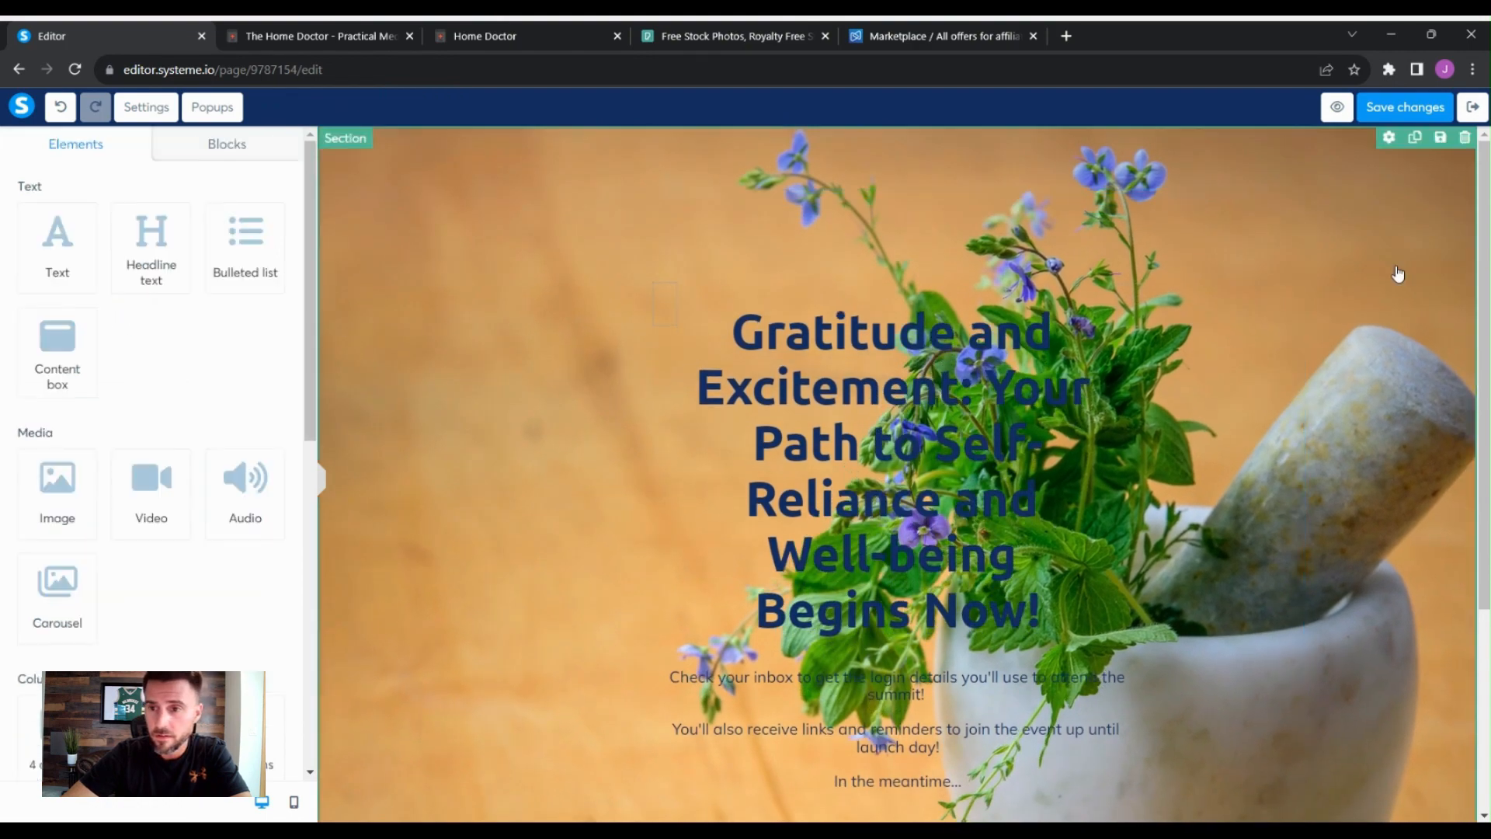
{"action": "scroll", "coordinate": [1400, 283], "scroll_direction": "down", "scroll_amount": 4}
{"action": "scroll", "coordinate": [1398, 287], "scroll_direction": "up", "scroll_amount": 4}
{"action": "scroll", "coordinate": [1398, 290], "scroll_direction": "down", "scroll_amount": 1}
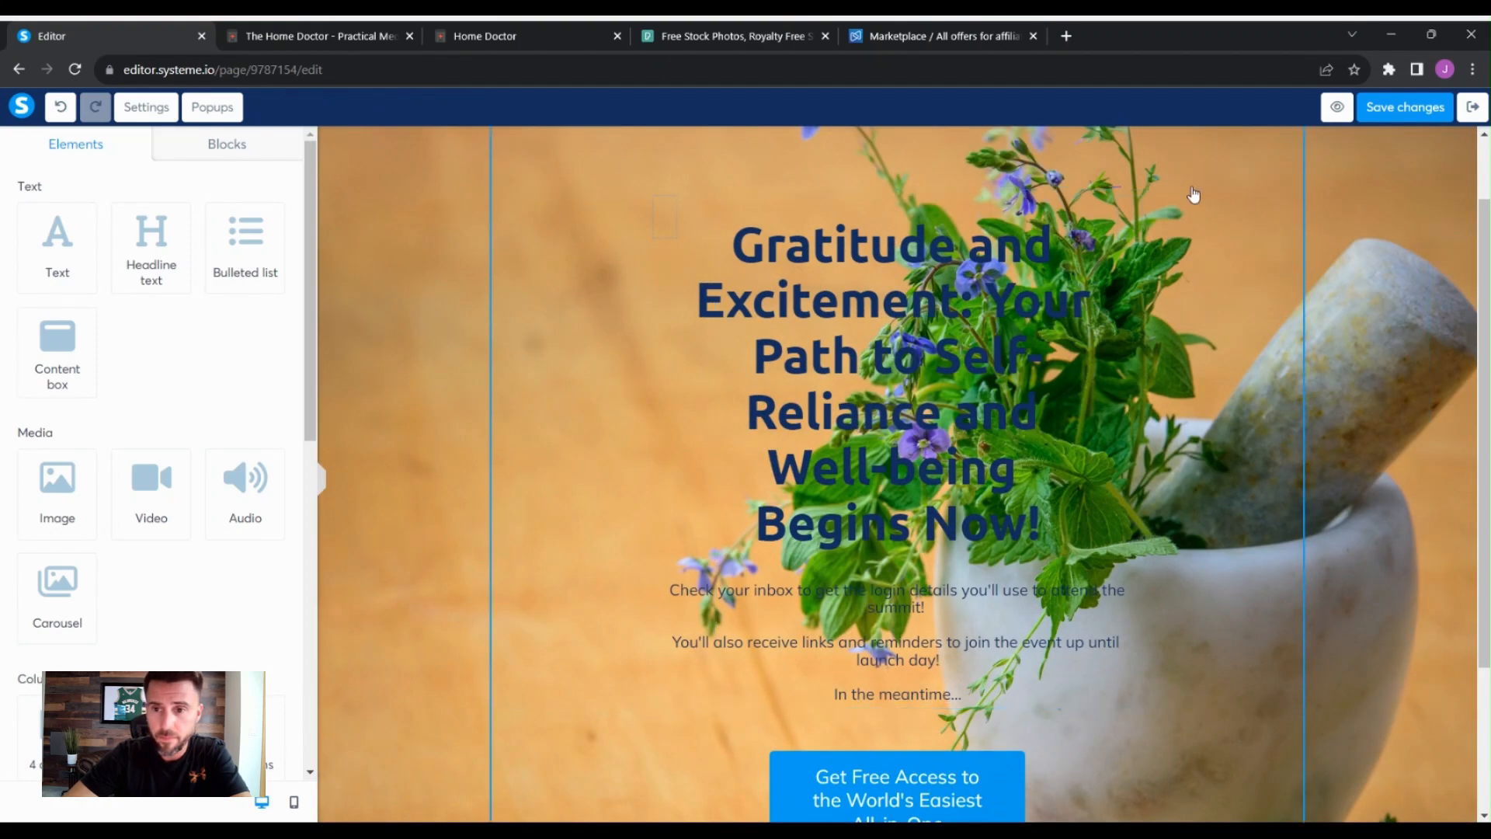
- Give the headline row a white background color at about 56% opacity
{"action": "left_click", "coordinate": [1239, 210]}
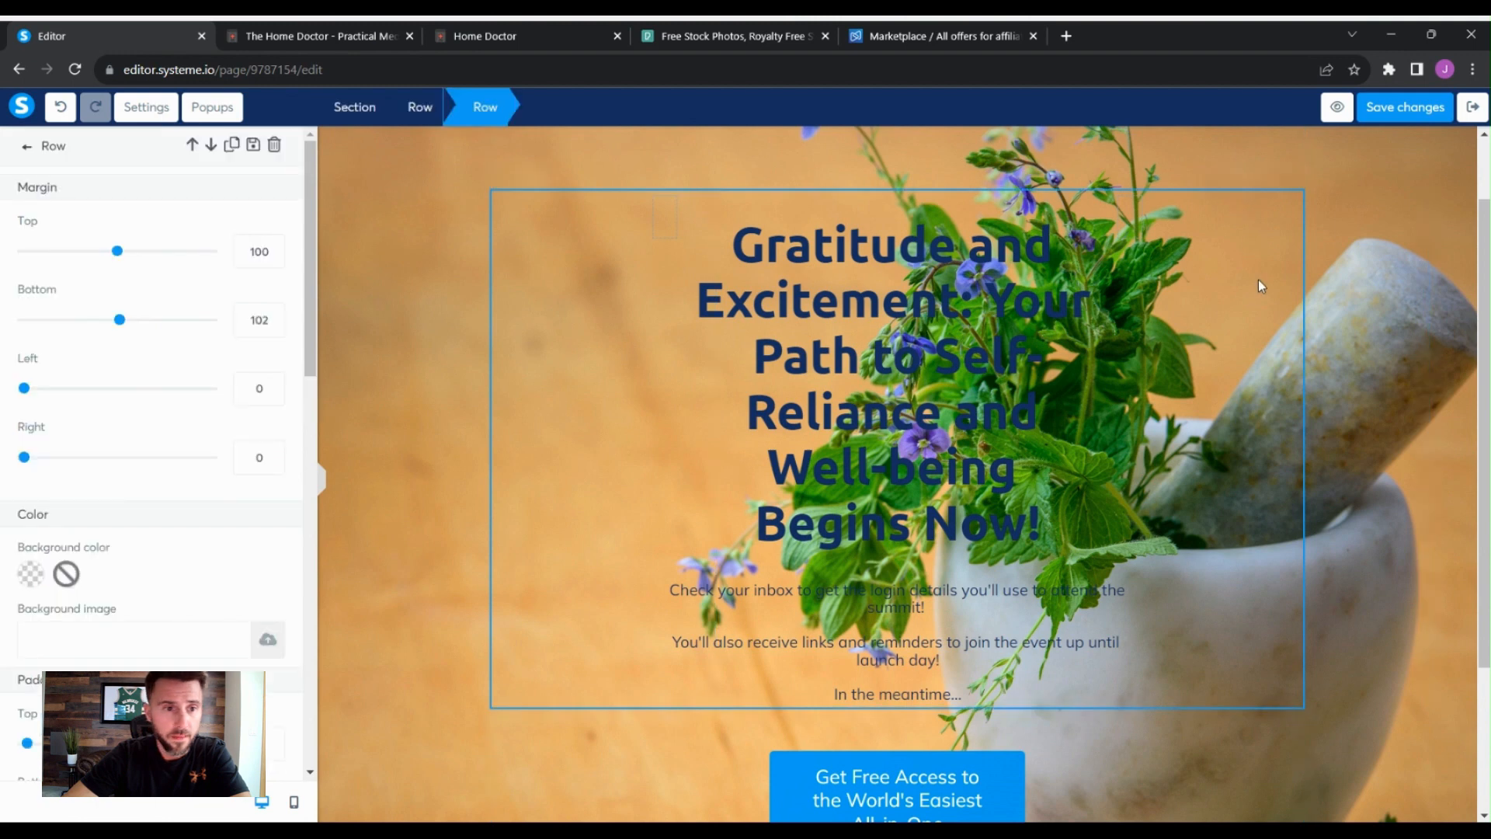
{"action": "left_click", "coordinate": [1248, 220]}
{"action": "left_click", "coordinate": [1213, 180]}
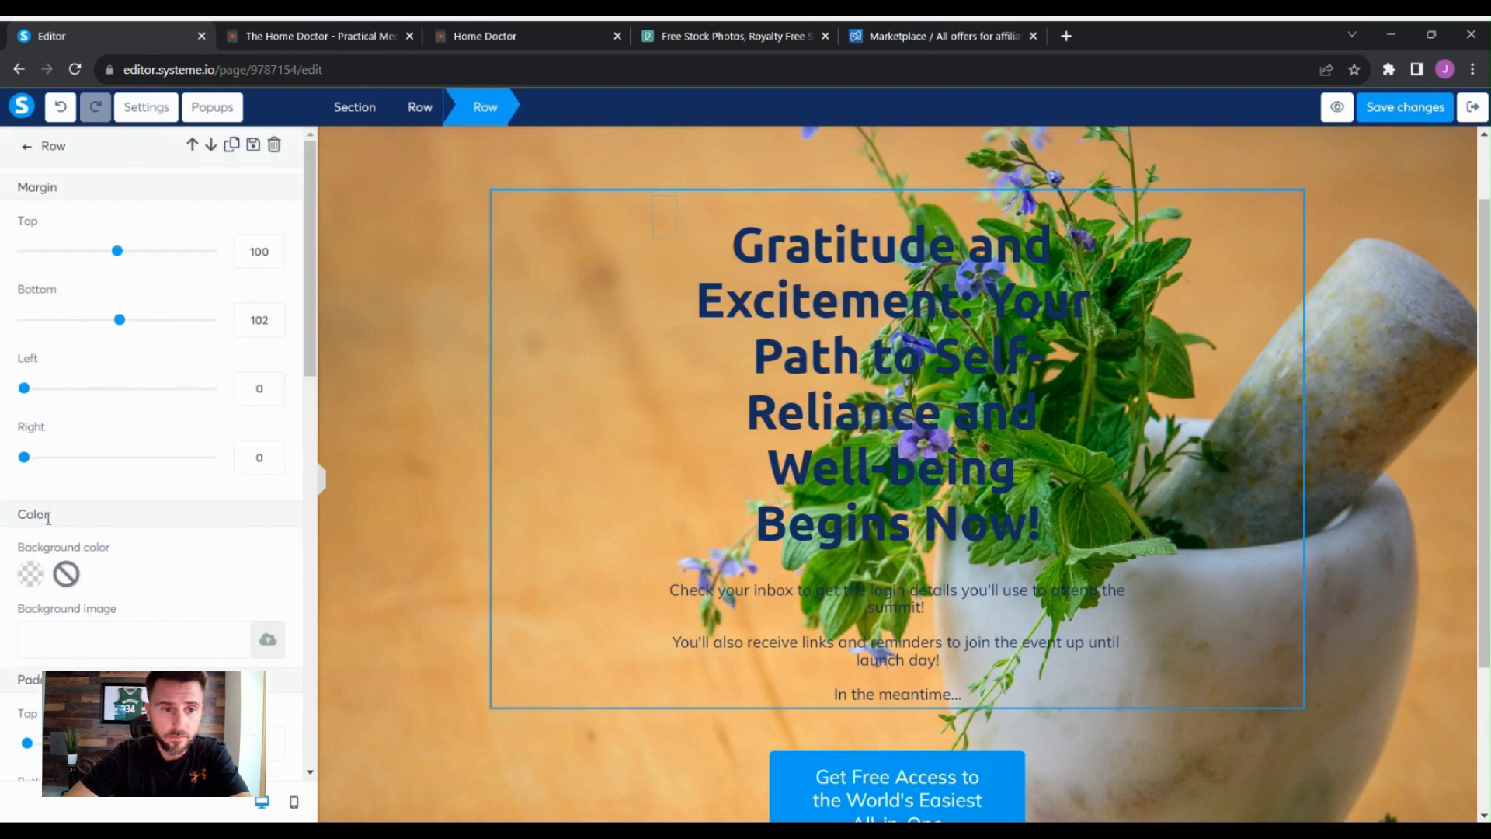
{"action": "left_click", "coordinate": [37, 583]}
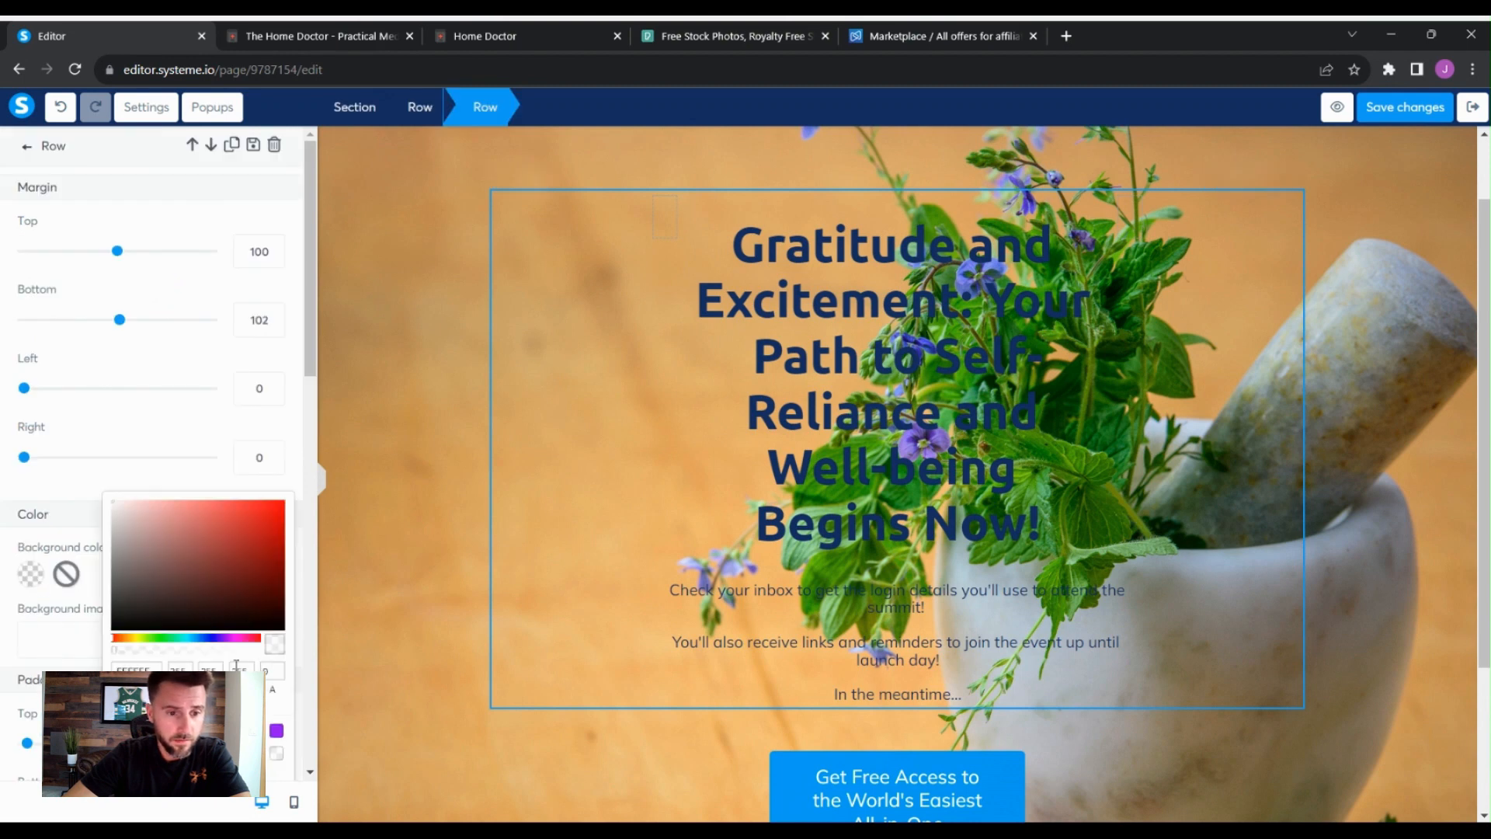
{"action": "left_click", "coordinate": [254, 752]}
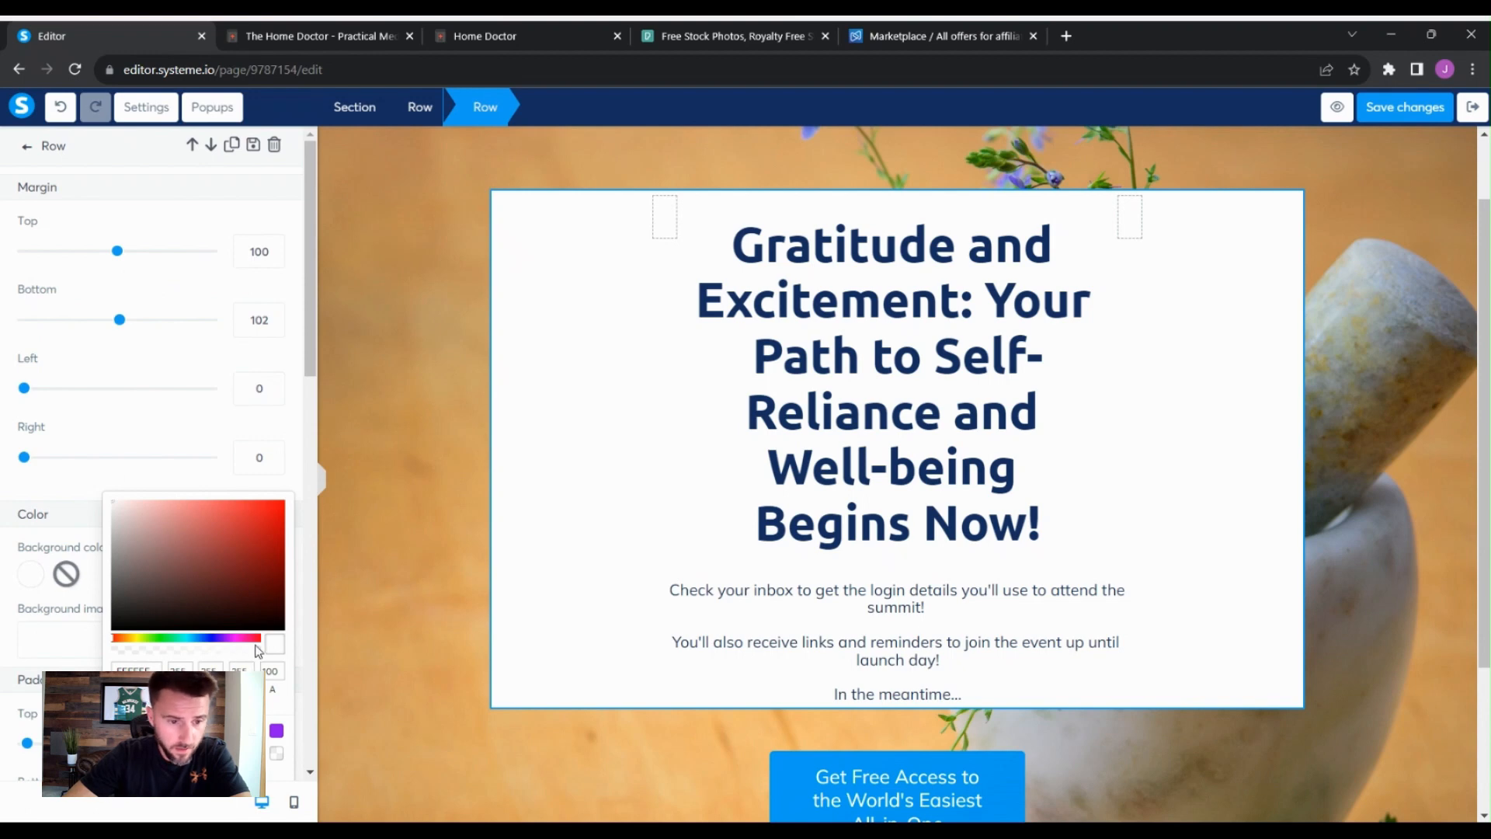
{"action": "left_click_drag", "start_coordinate": [258, 651], "coordinate": [242, 655]}
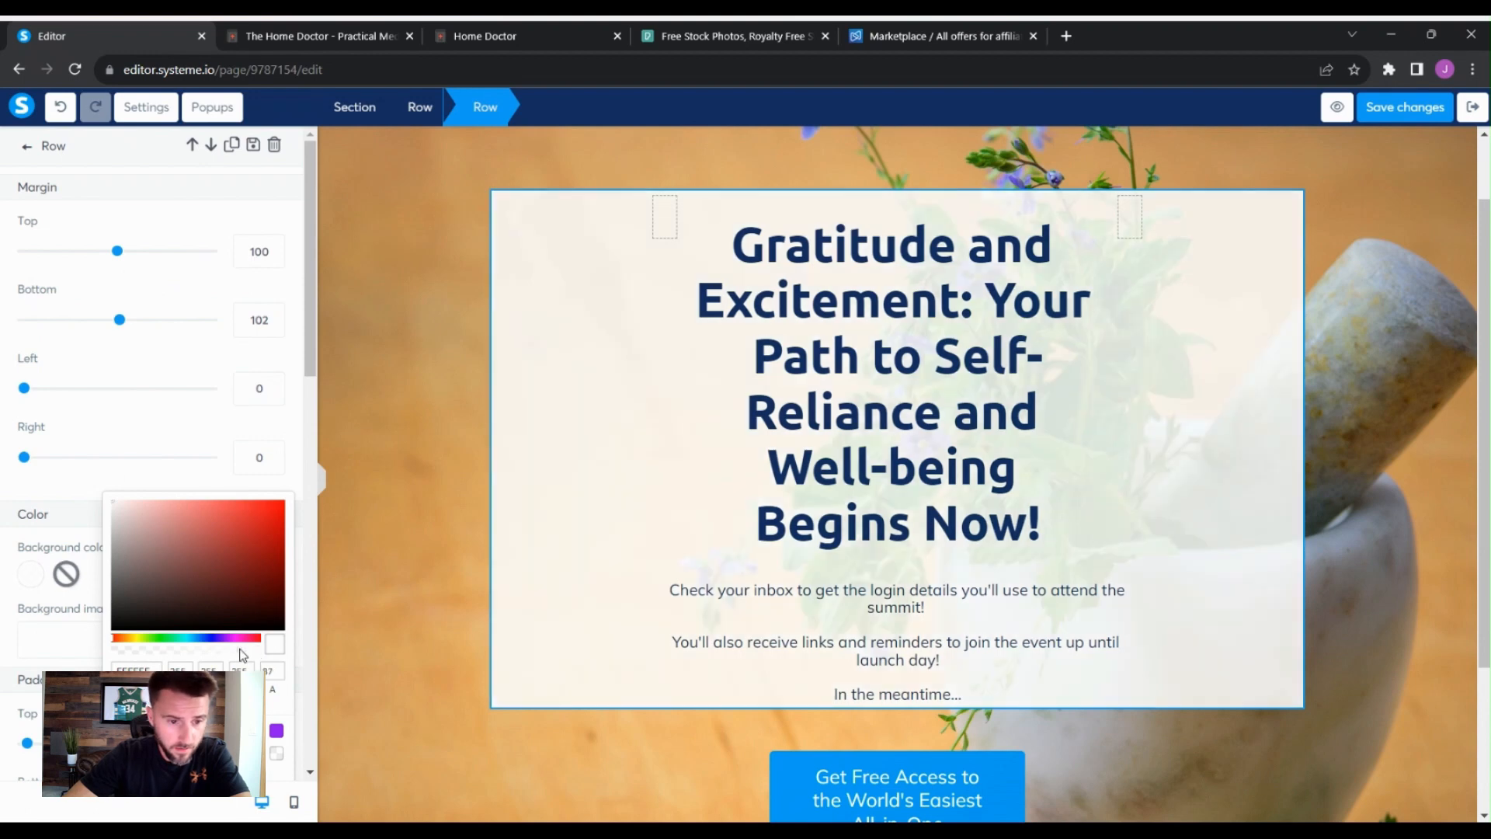
{"action": "left_click", "coordinate": [199, 648]}
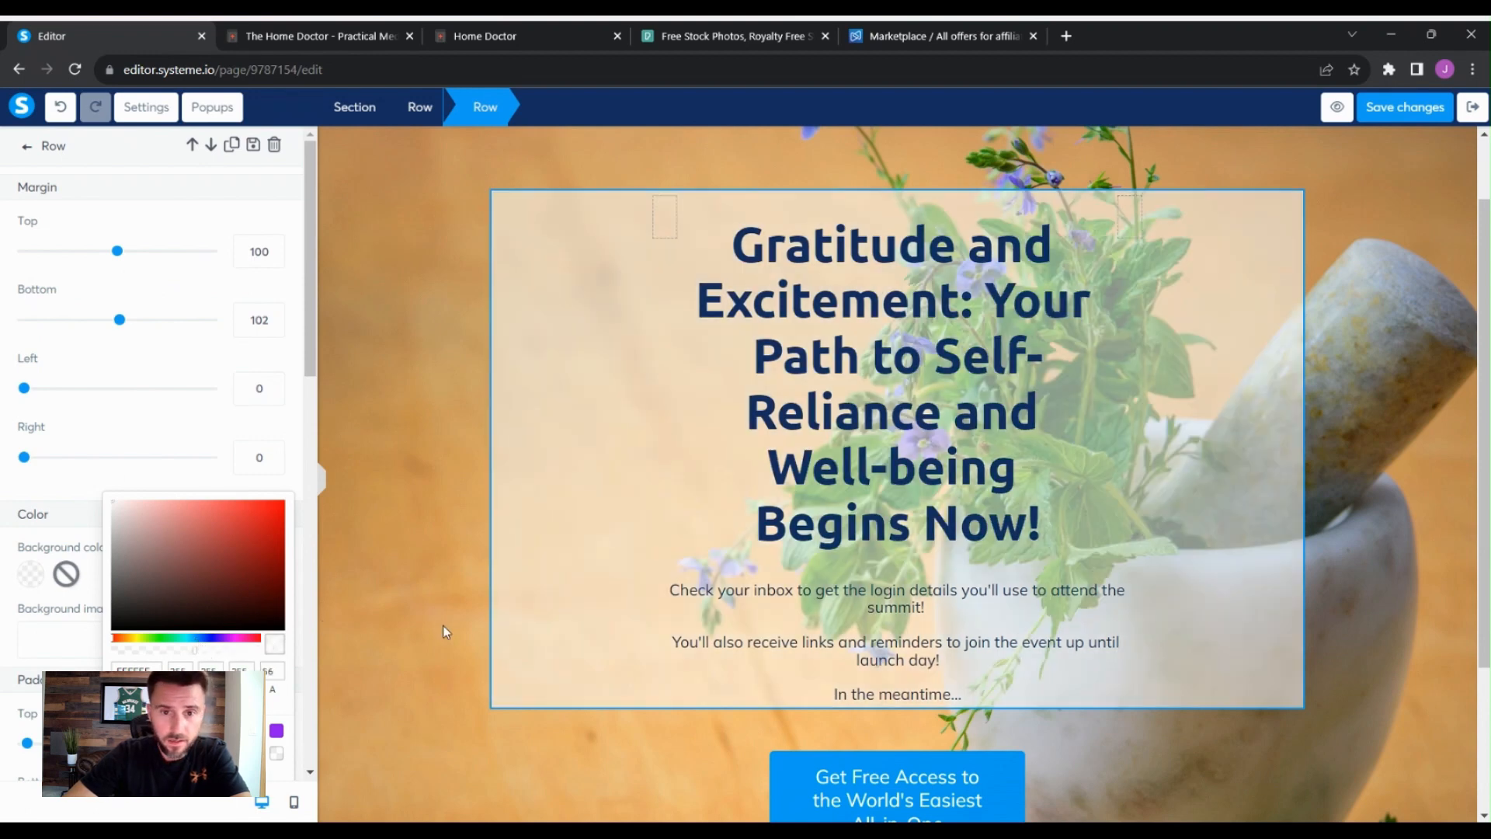
{"action": "left_click", "coordinate": [1017, 394]}
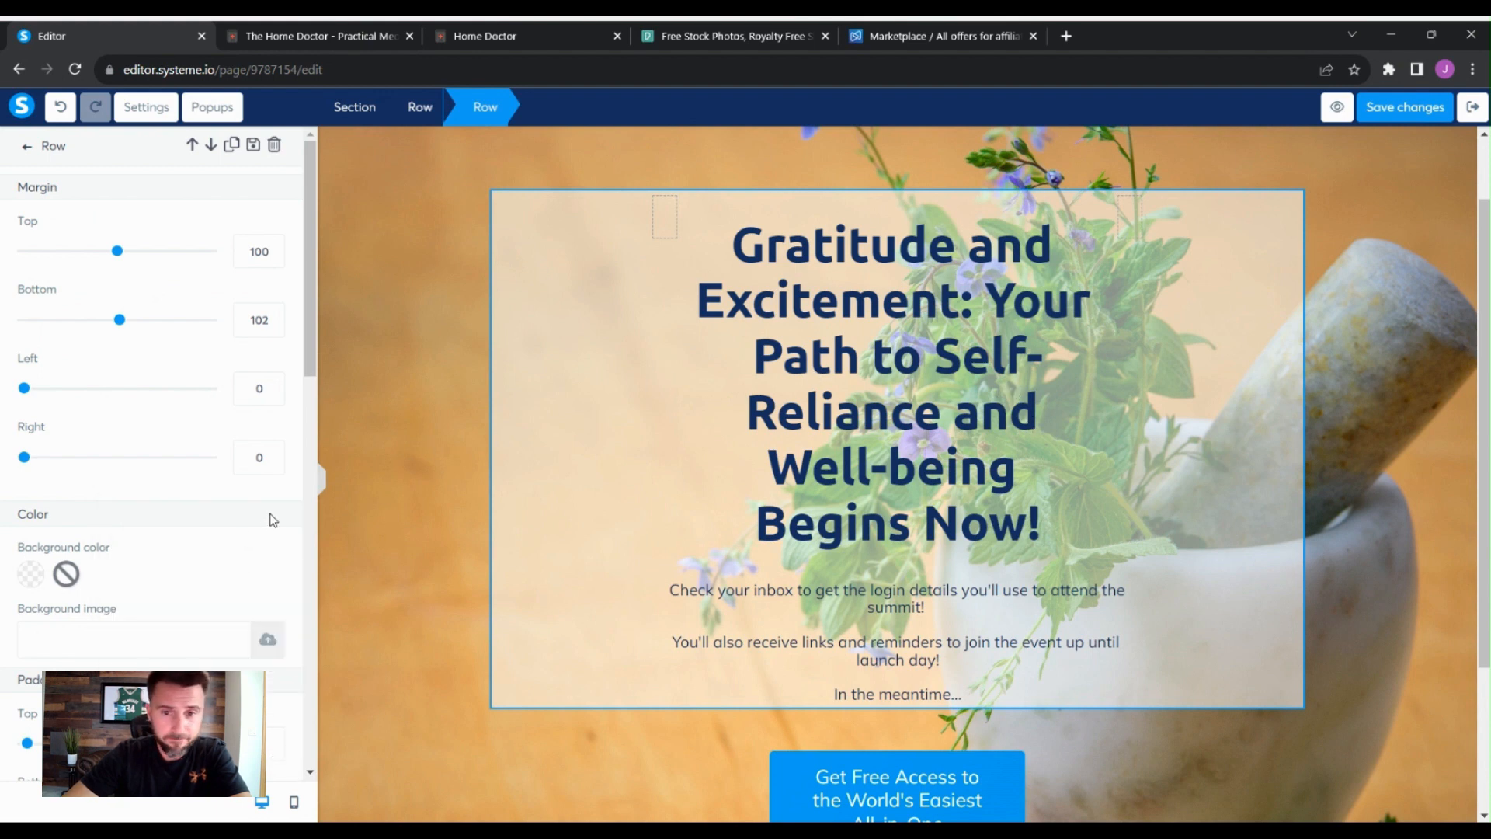
- Round all four corners of the headline row to 15
{"action": "scroll", "coordinate": [280, 602], "scroll_direction": "down", "scroll_amount": 4}
{"action": "scroll", "coordinate": [255, 580], "scroll_direction": "down", "scroll_amount": 3}
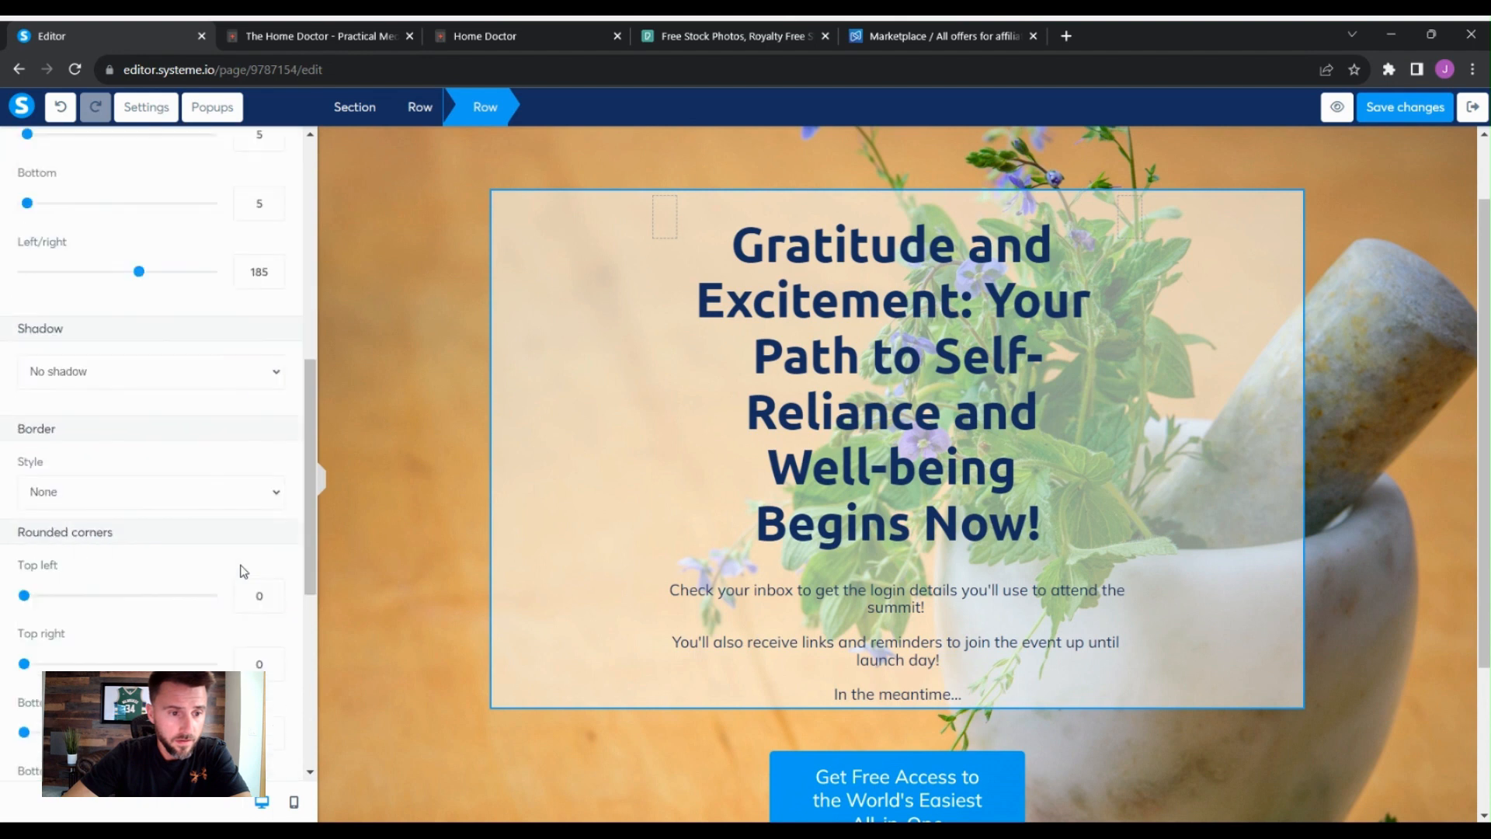
{"action": "scroll", "coordinate": [237, 590], "scroll_direction": "down", "scroll_amount": 1}
{"action": "left_click", "coordinate": [243, 509]}
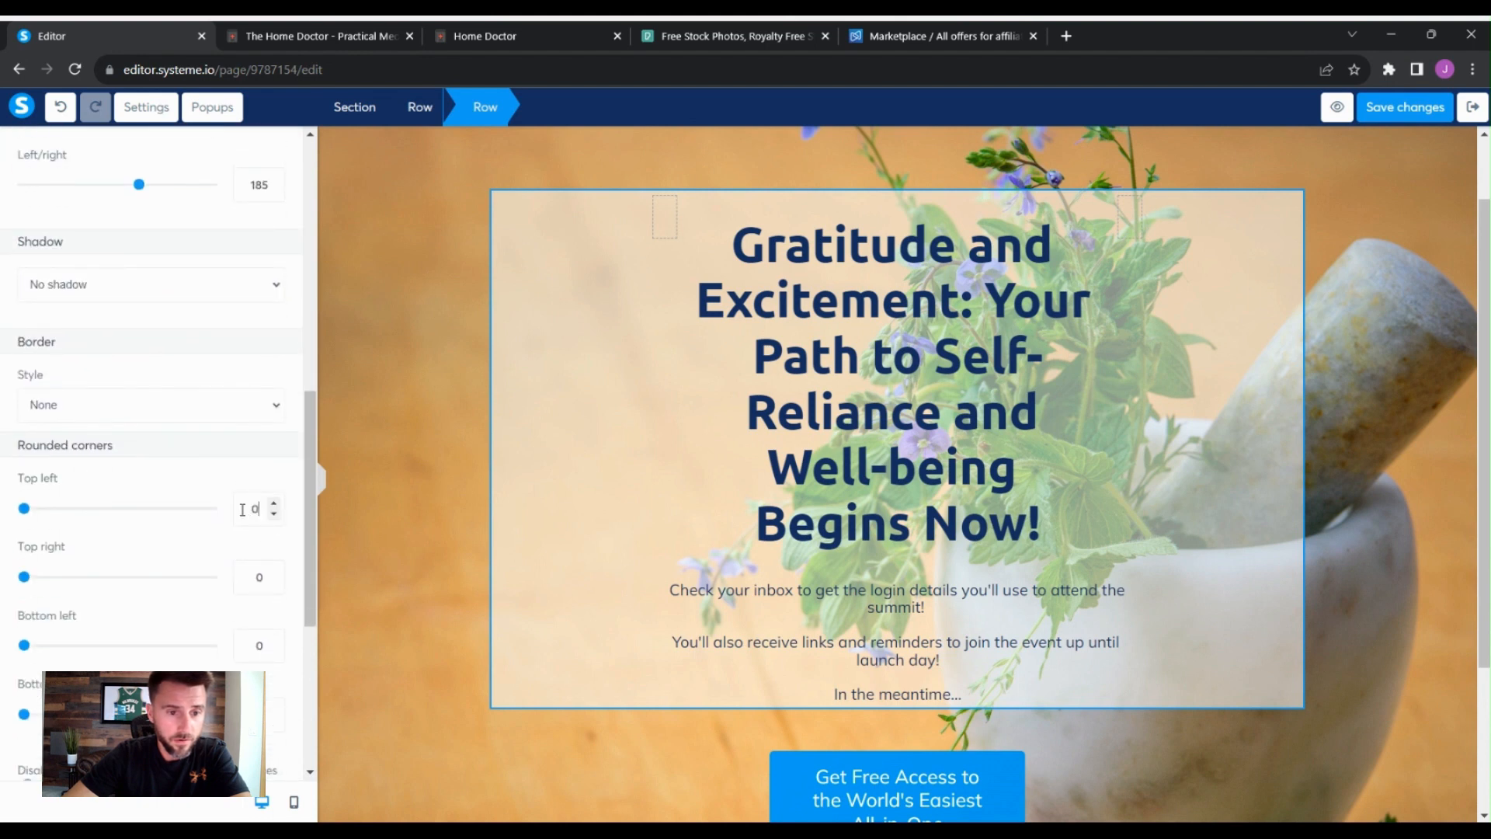
{"action": "type", "text": "15"}
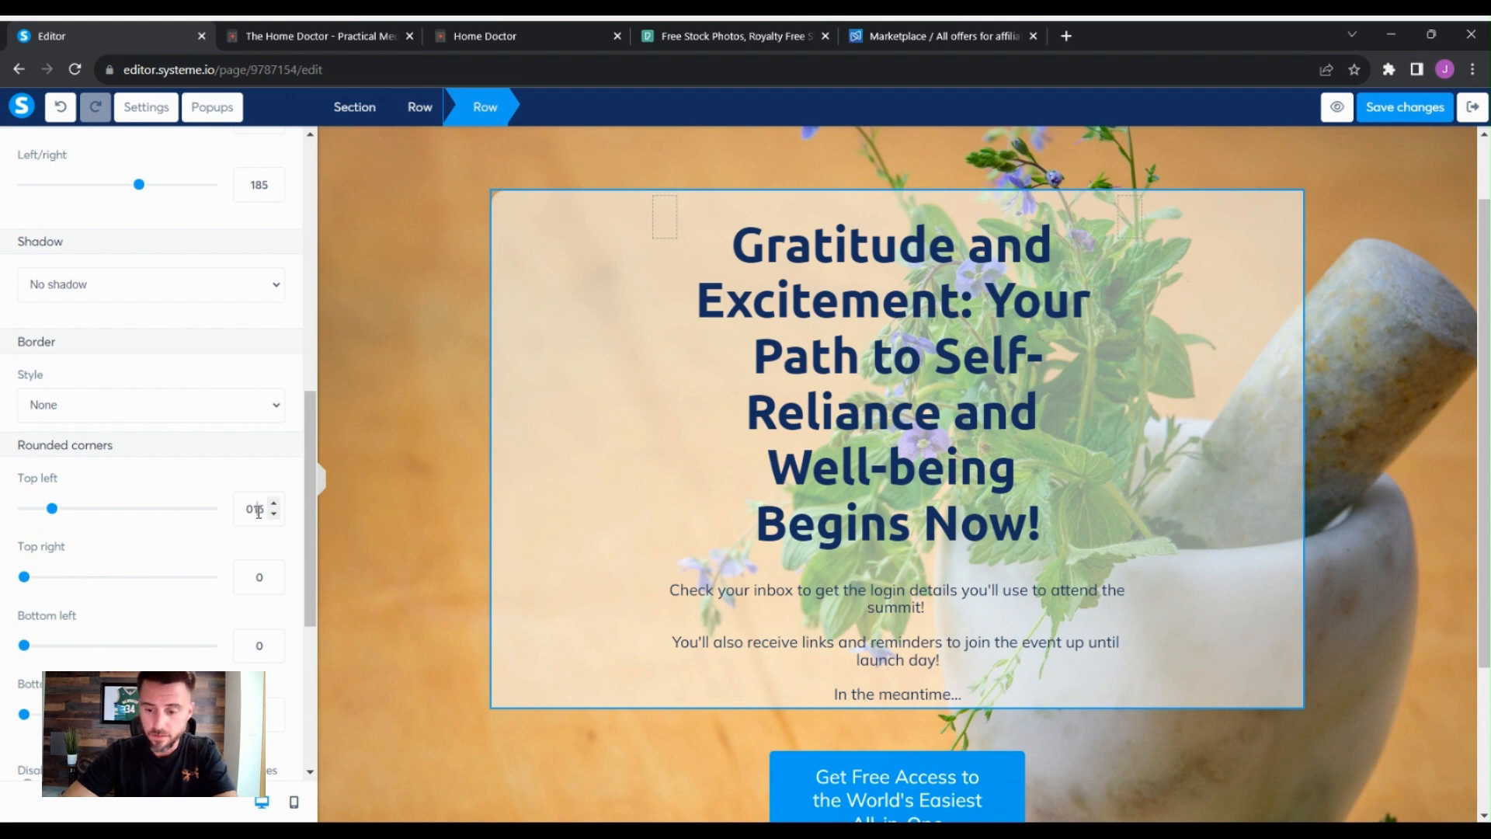
{"action": "key", "text": "Up"}
{"action": "key", "text": "BackSpace"}
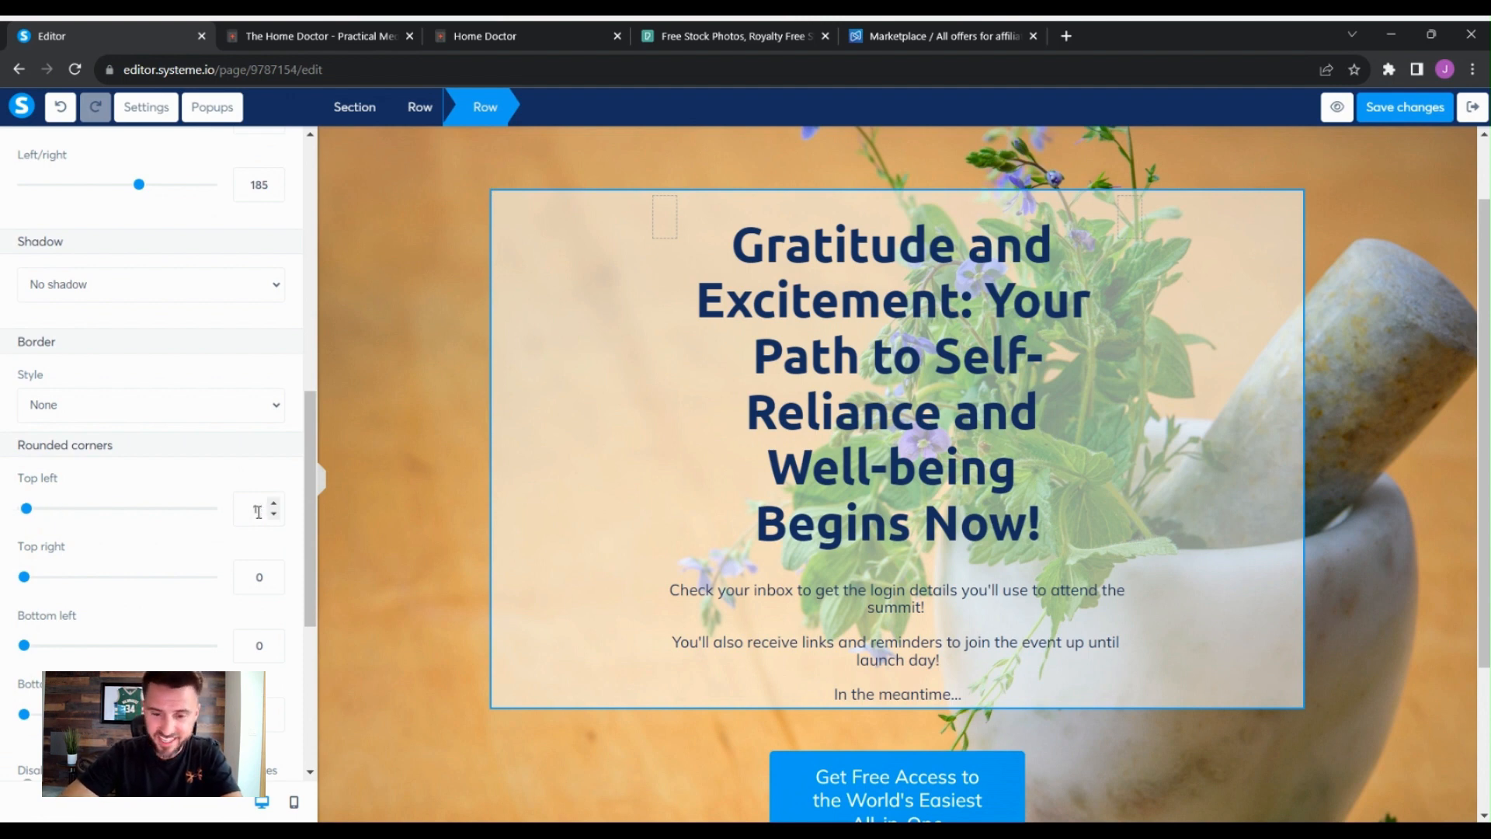
{"action": "type", "text": "5"}
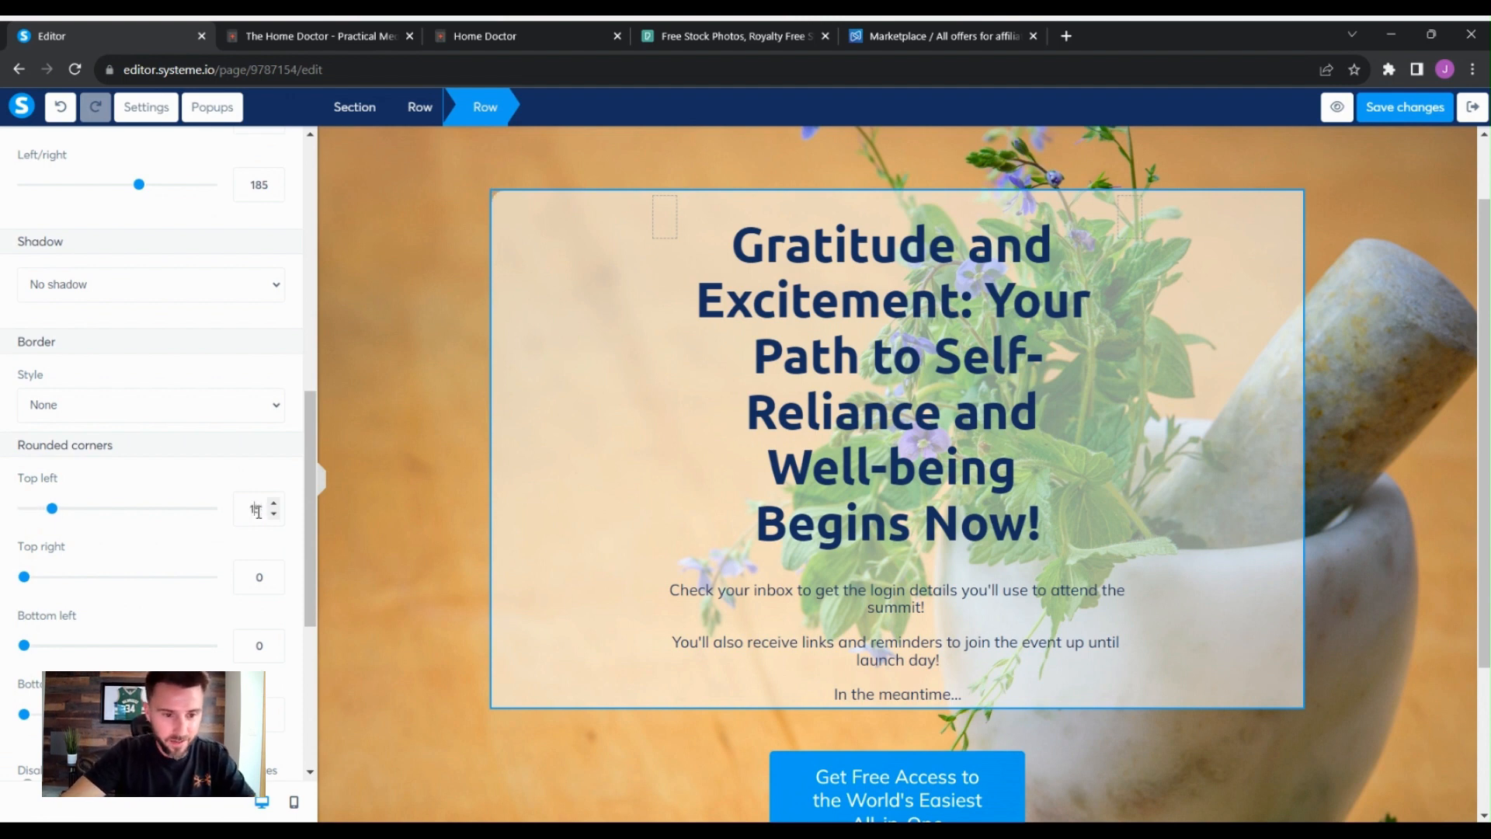
{"action": "double_click", "coordinate": [258, 509]}
{"action": "key", "text": "ctrl+c"}
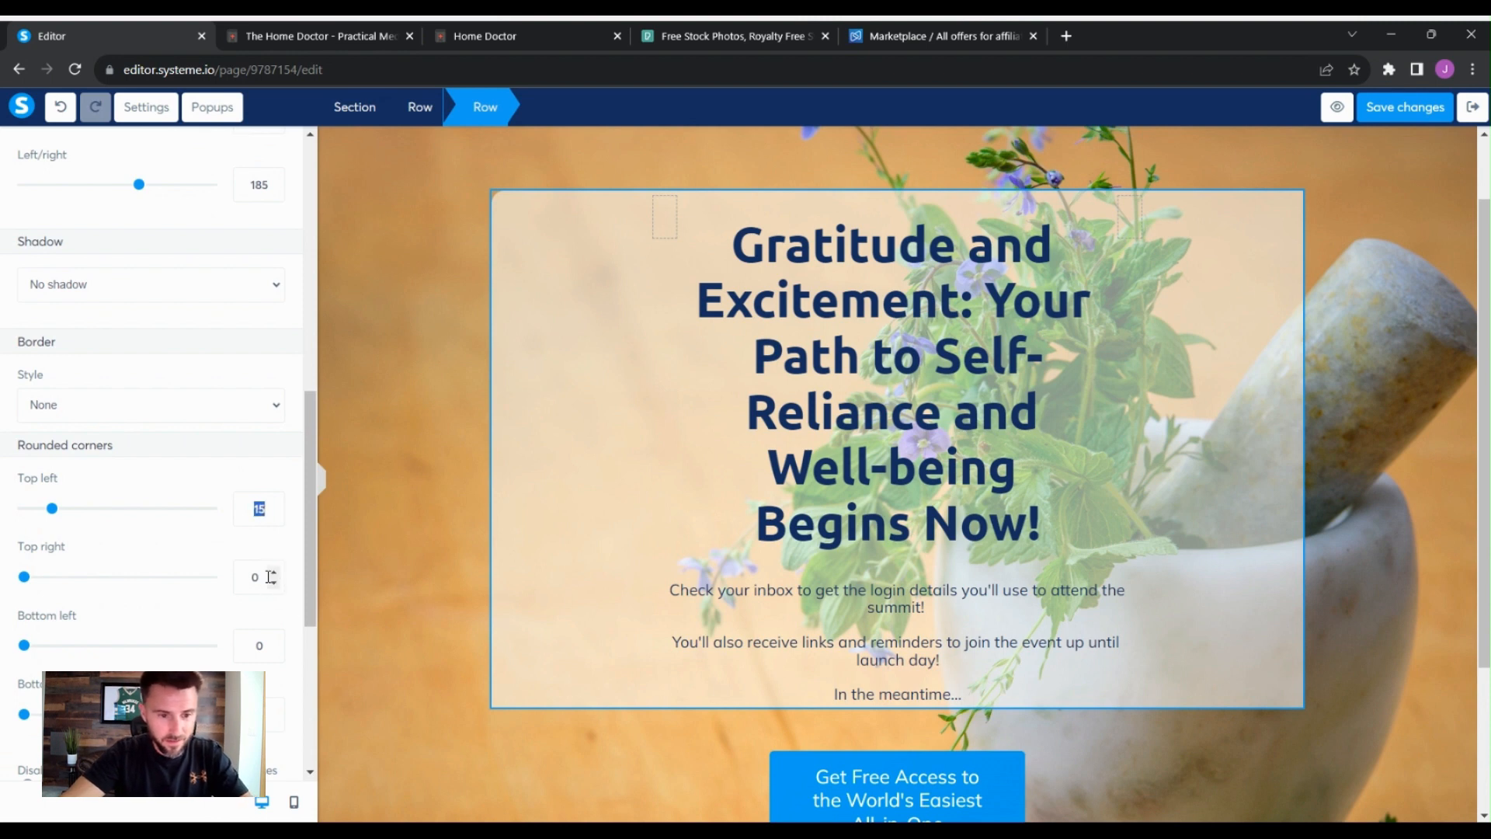
{"action": "left_click_drag", "start_coordinate": [266, 576], "coordinate": [240, 567]}
{"action": "key", "text": "ctrl+v"}
{"action": "double_click", "coordinate": [256, 645]}
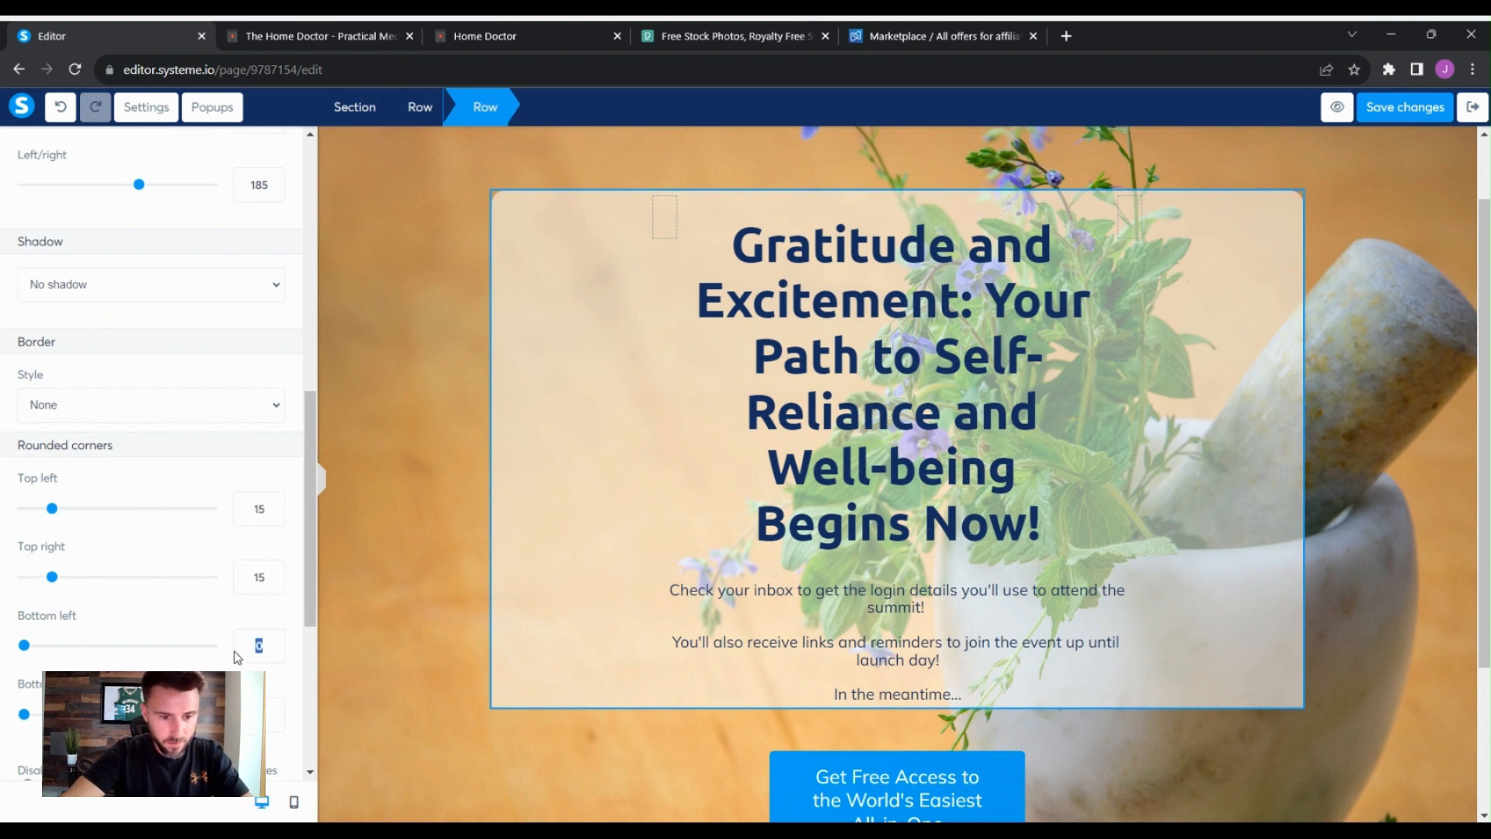
{"action": "key", "text": "ctrl+v"}
{"action": "key", "text": "ctrl+v"}
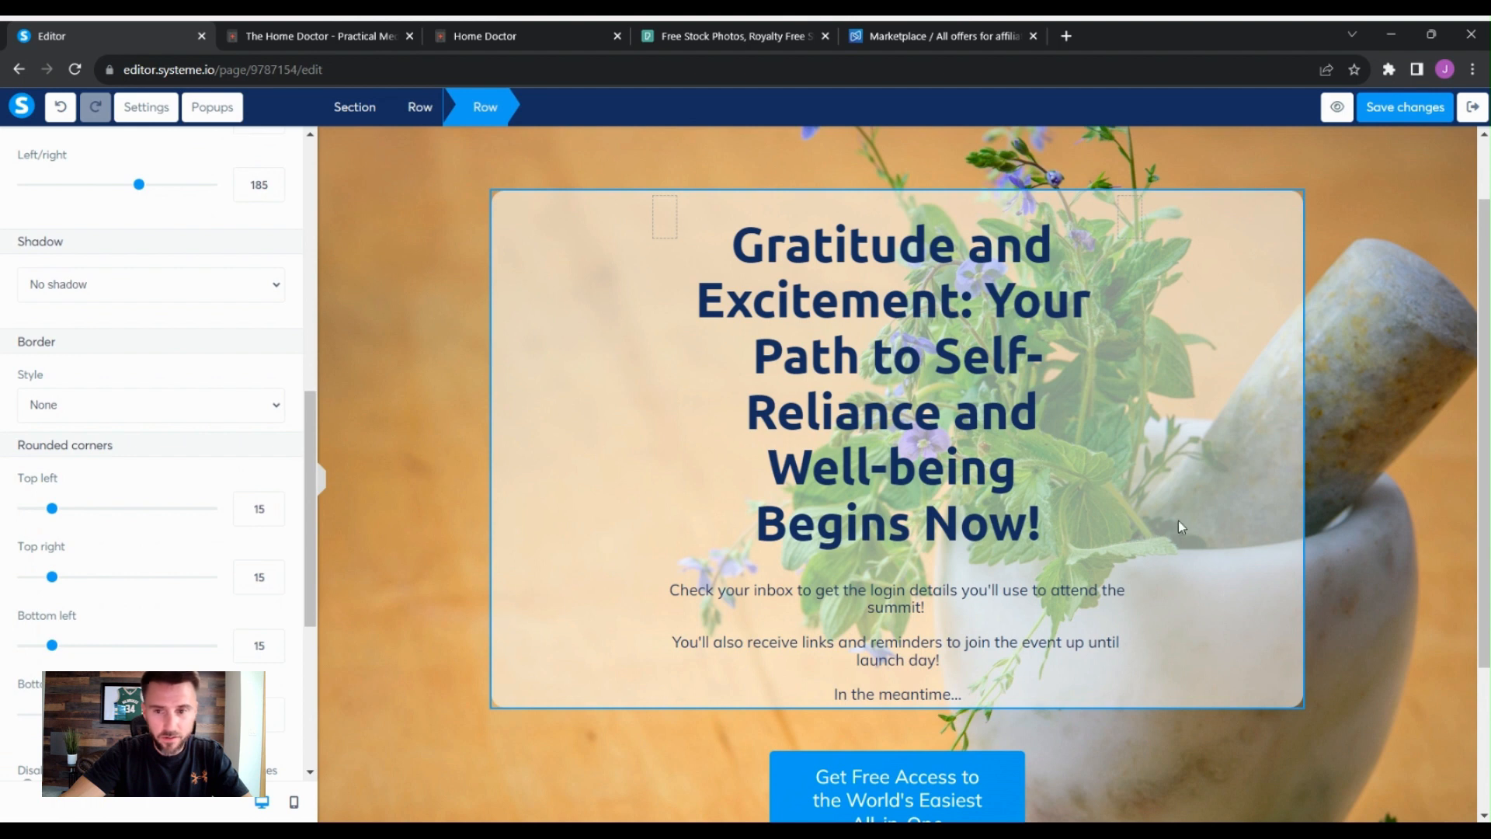
{"action": "left_click", "coordinate": [1334, 521]}
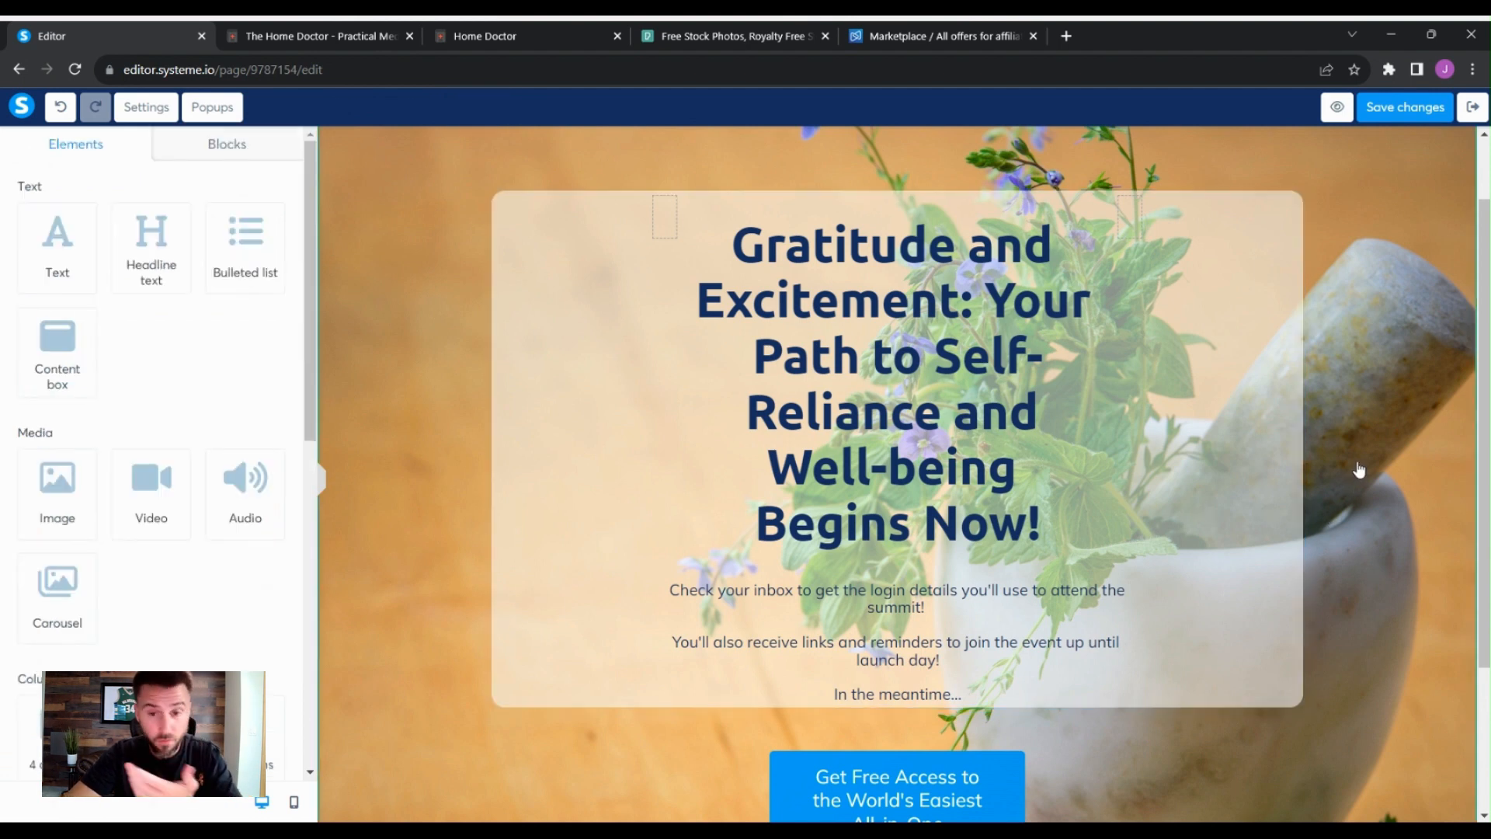
- Reduce the headline's font size to 41
{"action": "left_click", "coordinate": [955, 362]}
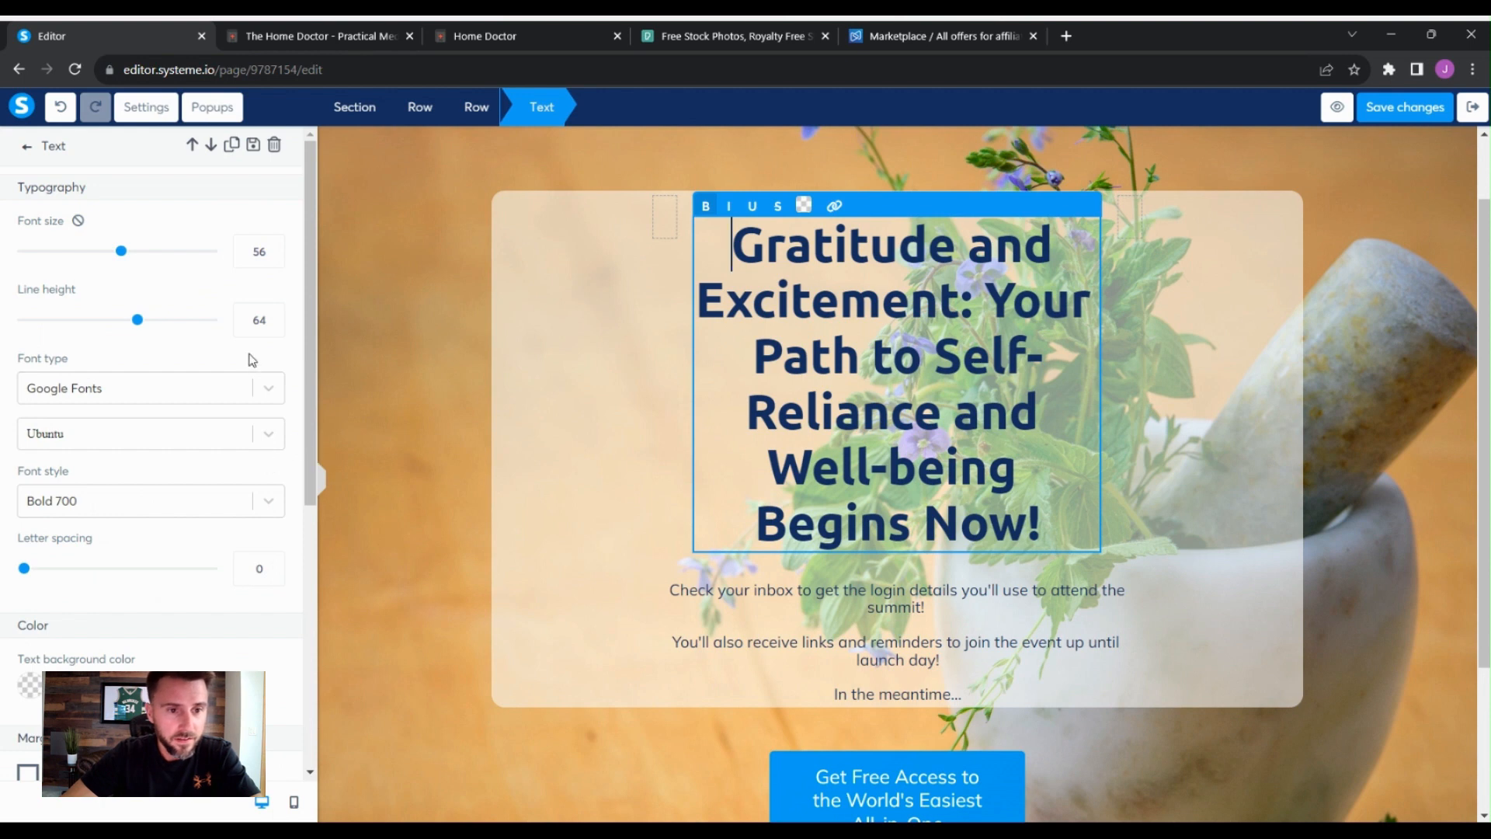
{"action": "left_click_drag", "start_coordinate": [121, 251], "coordinate": [93, 257]}
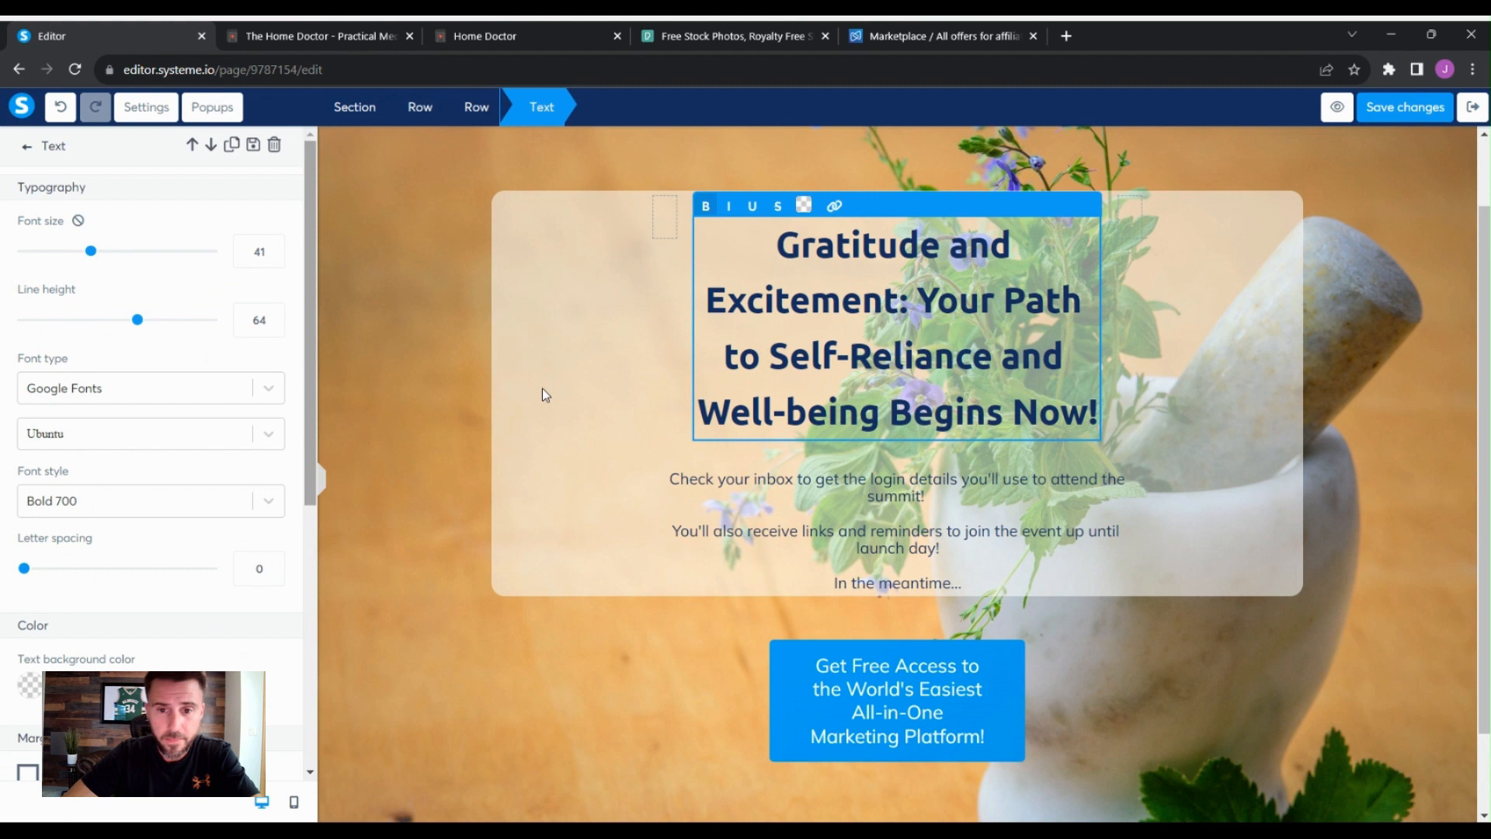
{"action": "scroll", "coordinate": [286, 456], "scroll_direction": "down", "scroll_amount": 3}
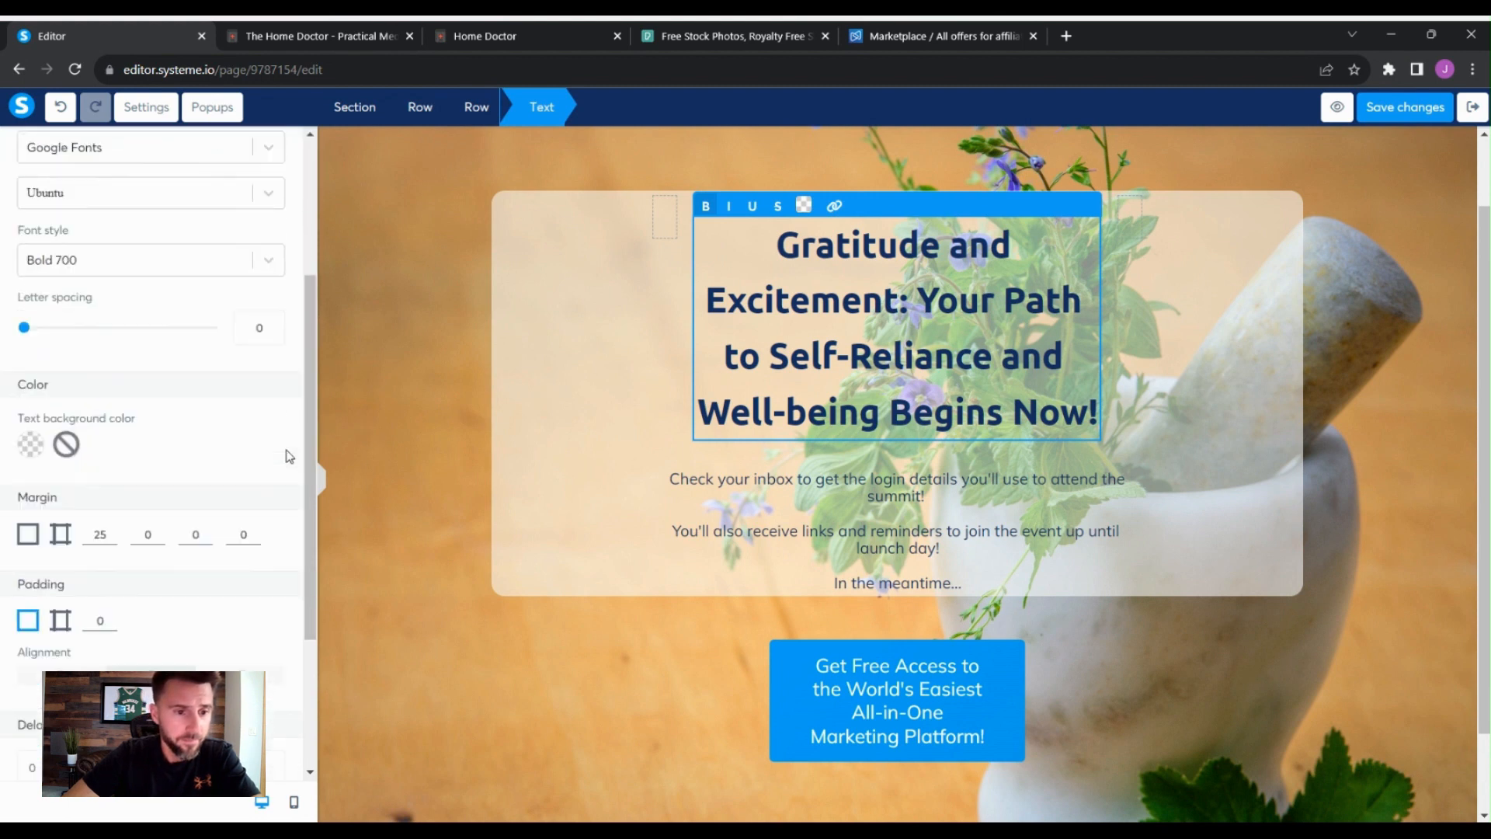
{"action": "left_click", "coordinate": [536, 363]}
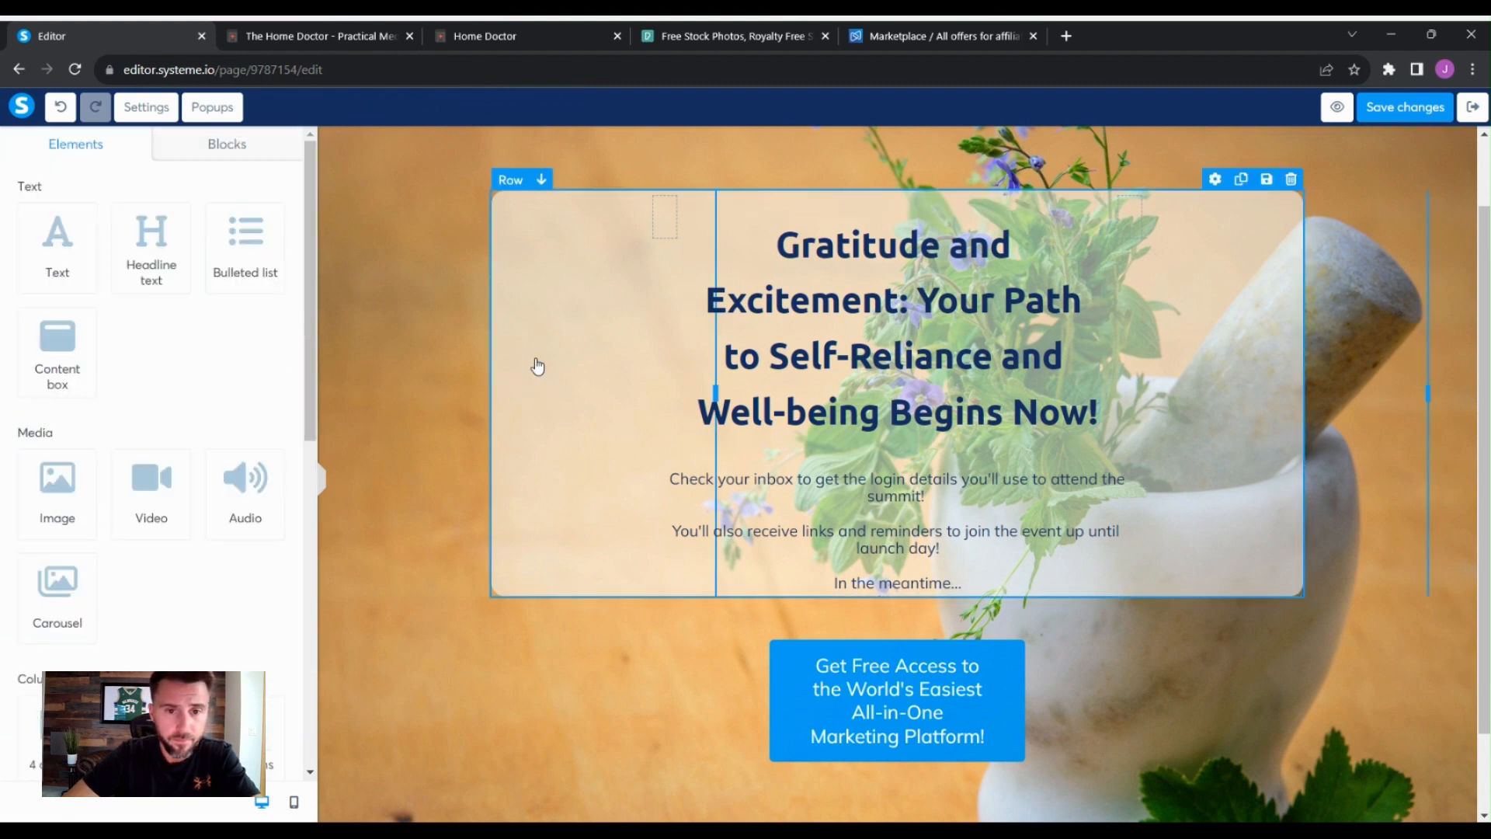
{"action": "left_click", "coordinate": [595, 358]}
{"action": "left_click", "coordinate": [1125, 341]}
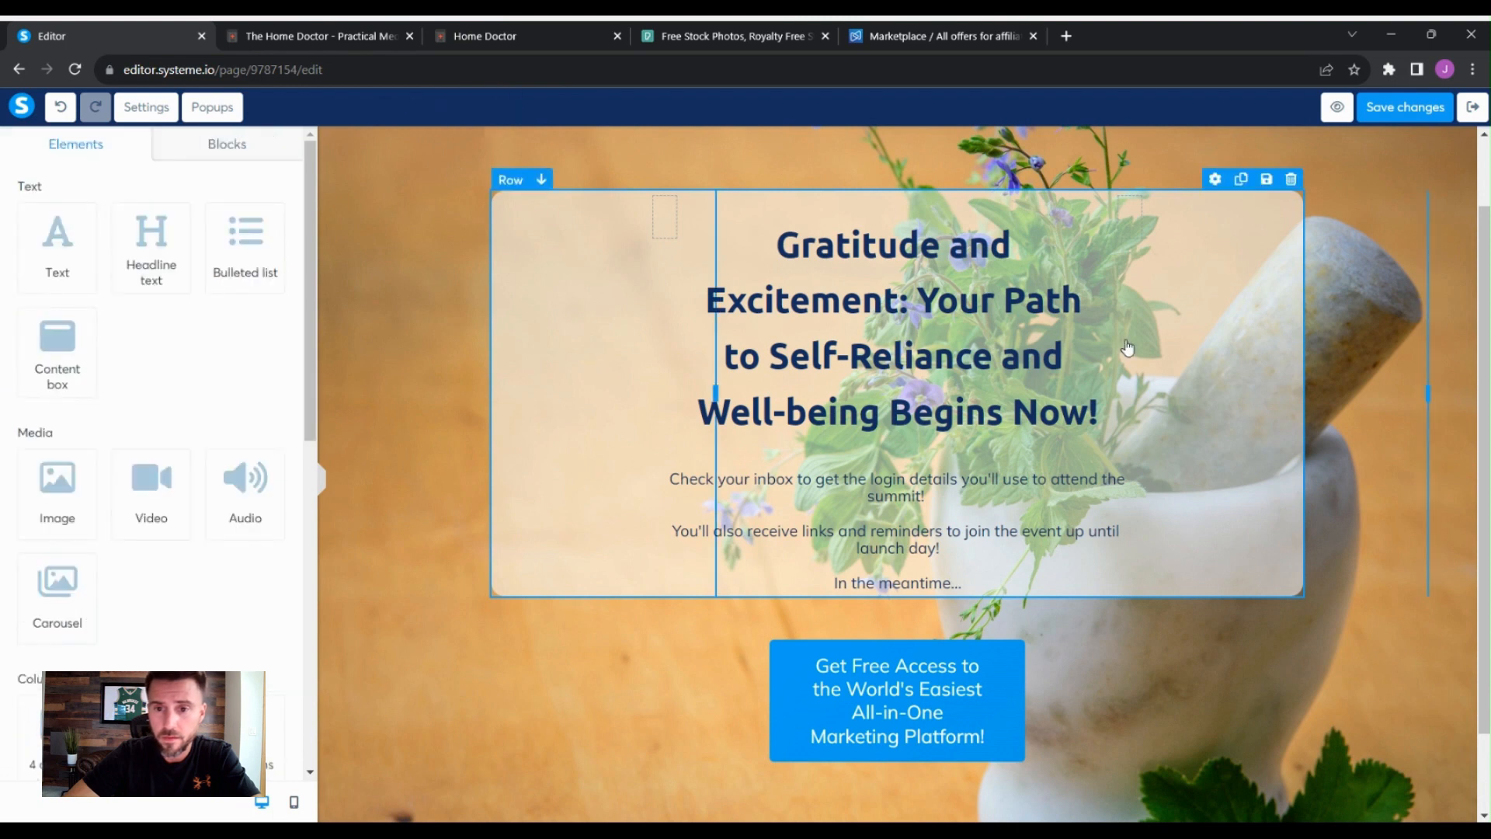
{"action": "left_click", "coordinate": [1275, 317]}
{"action": "left_click", "coordinate": [1093, 484]}
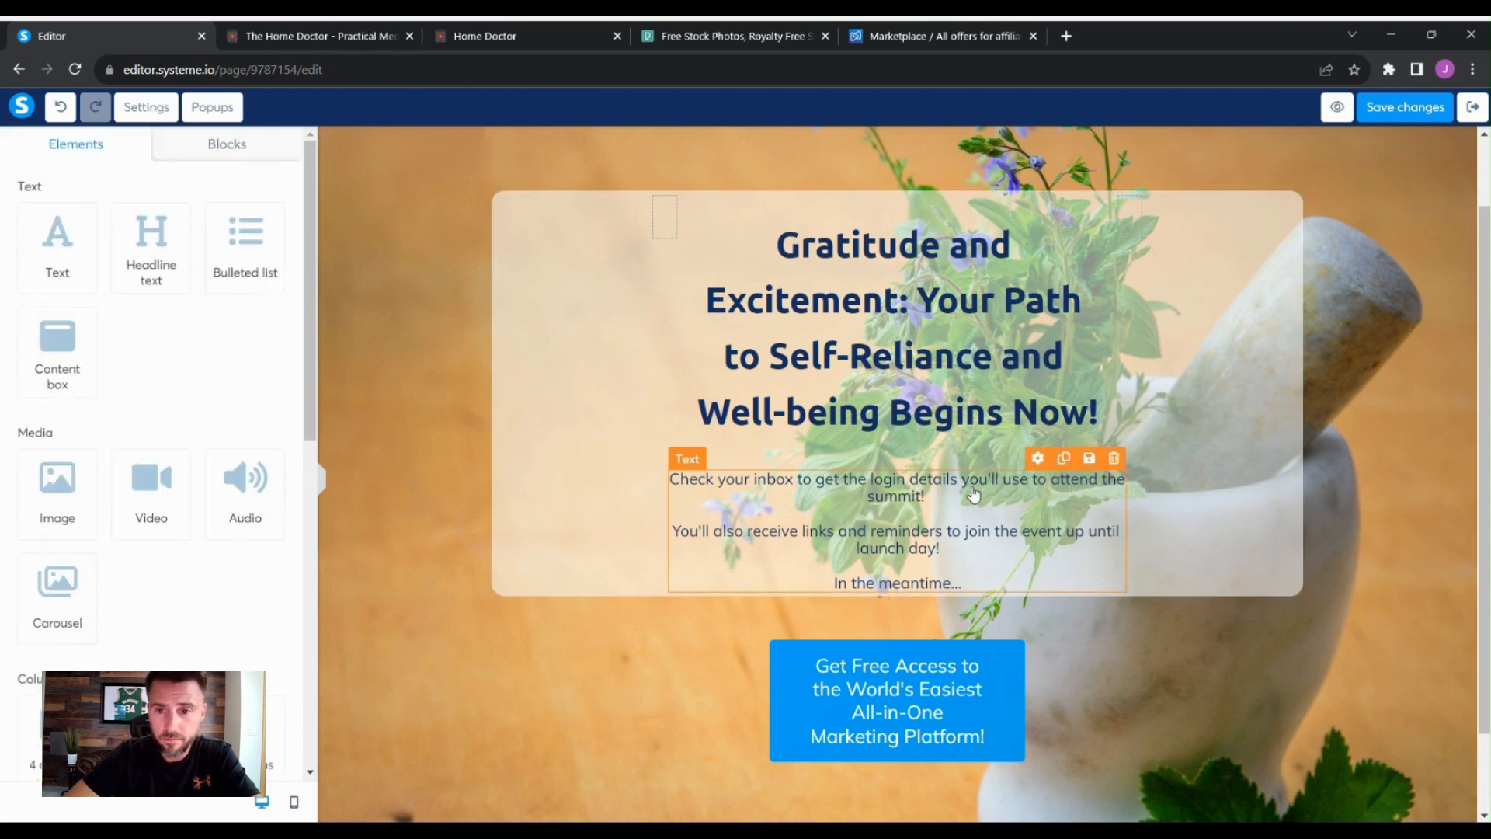
- Try to set the headline's text color to red without selecting its text
{"action": "left_click", "coordinate": [868, 253]}
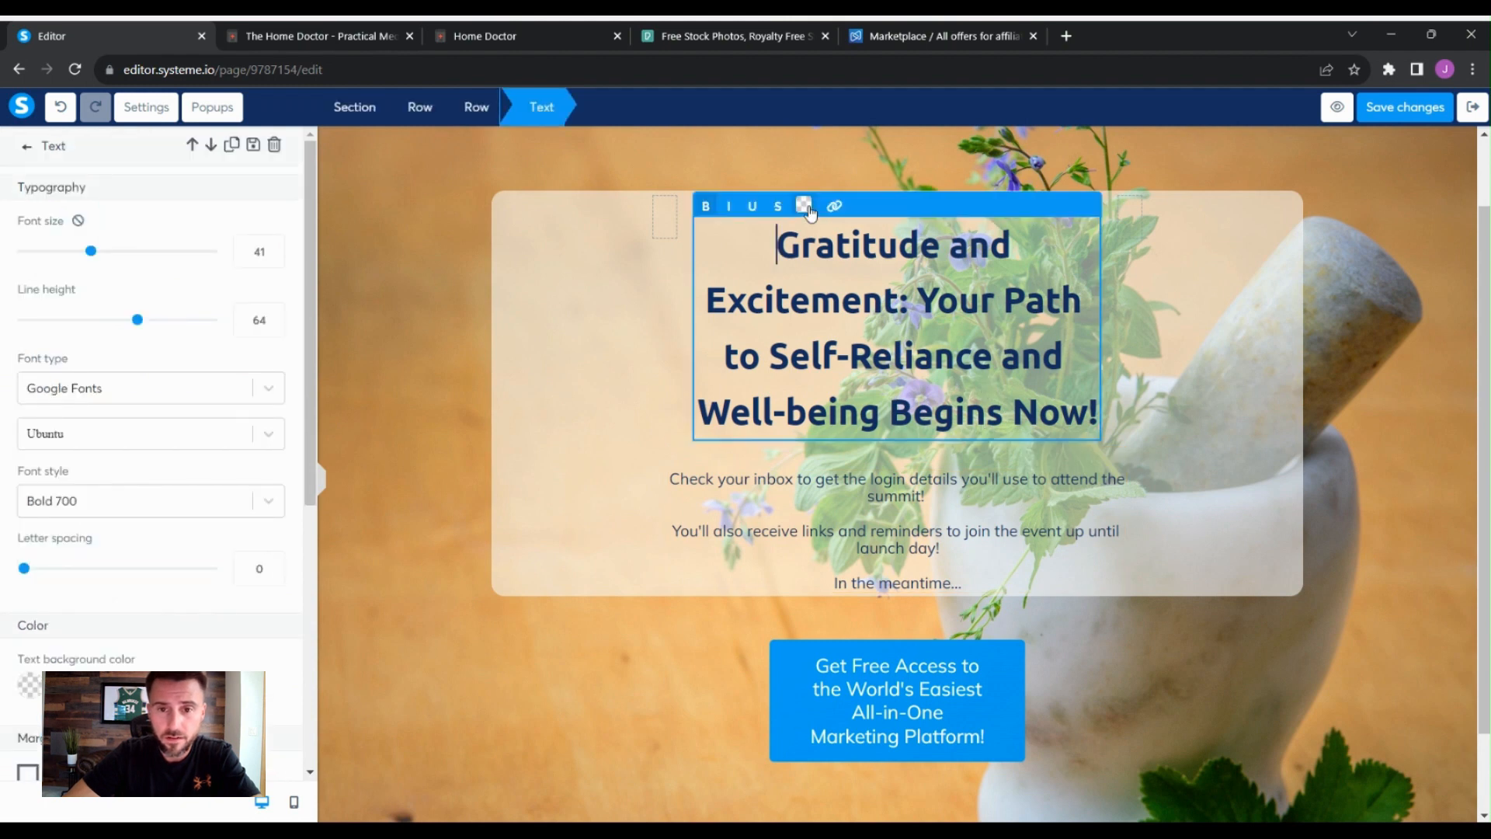
{"action": "left_click", "coordinate": [803, 205]}
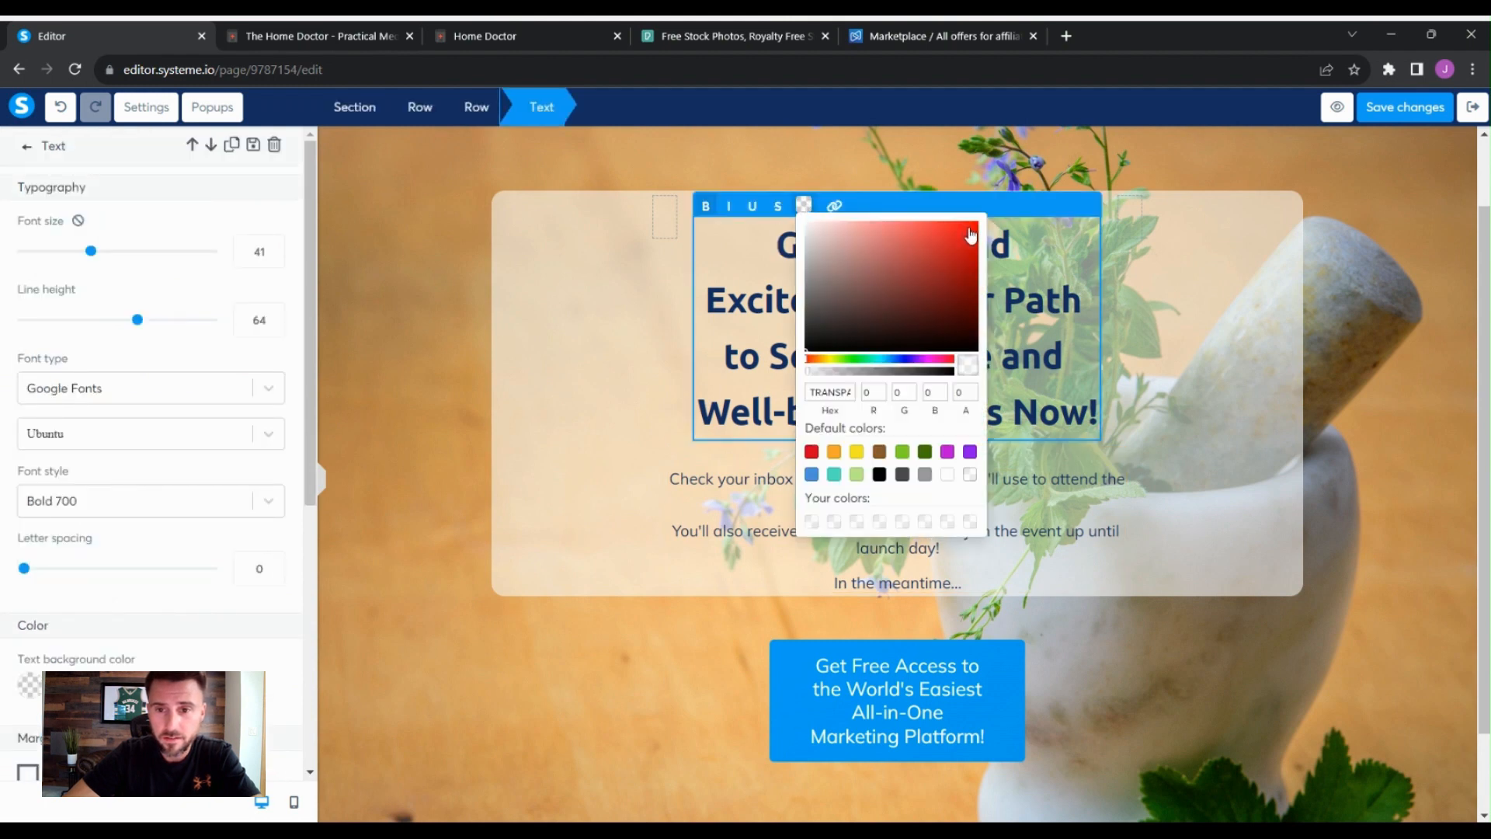
{"action": "left_click", "coordinate": [967, 226]}
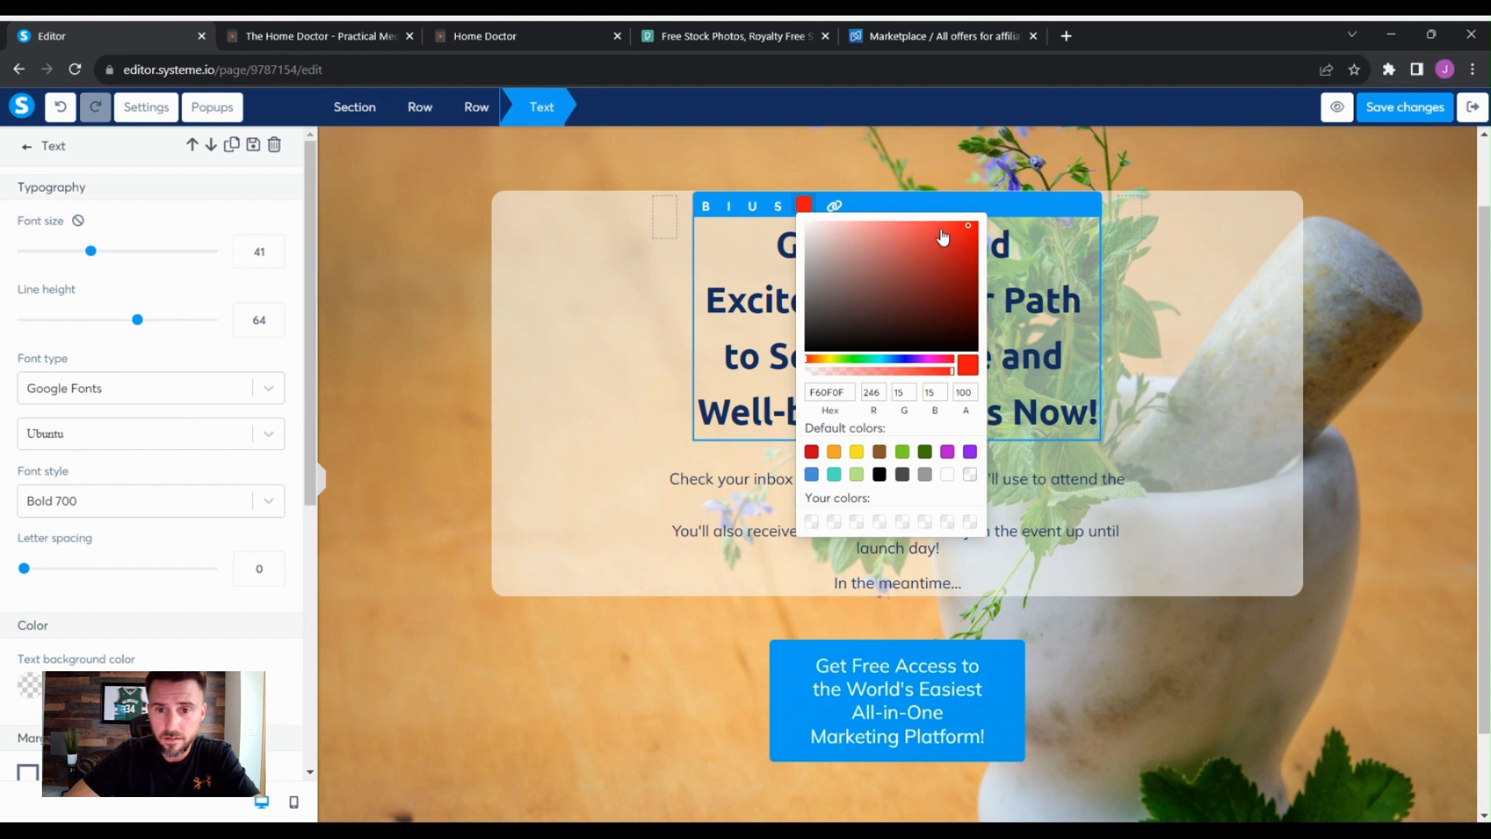
{"action": "left_click", "coordinate": [940, 228]}
{"action": "left_click", "coordinate": [1048, 315]}
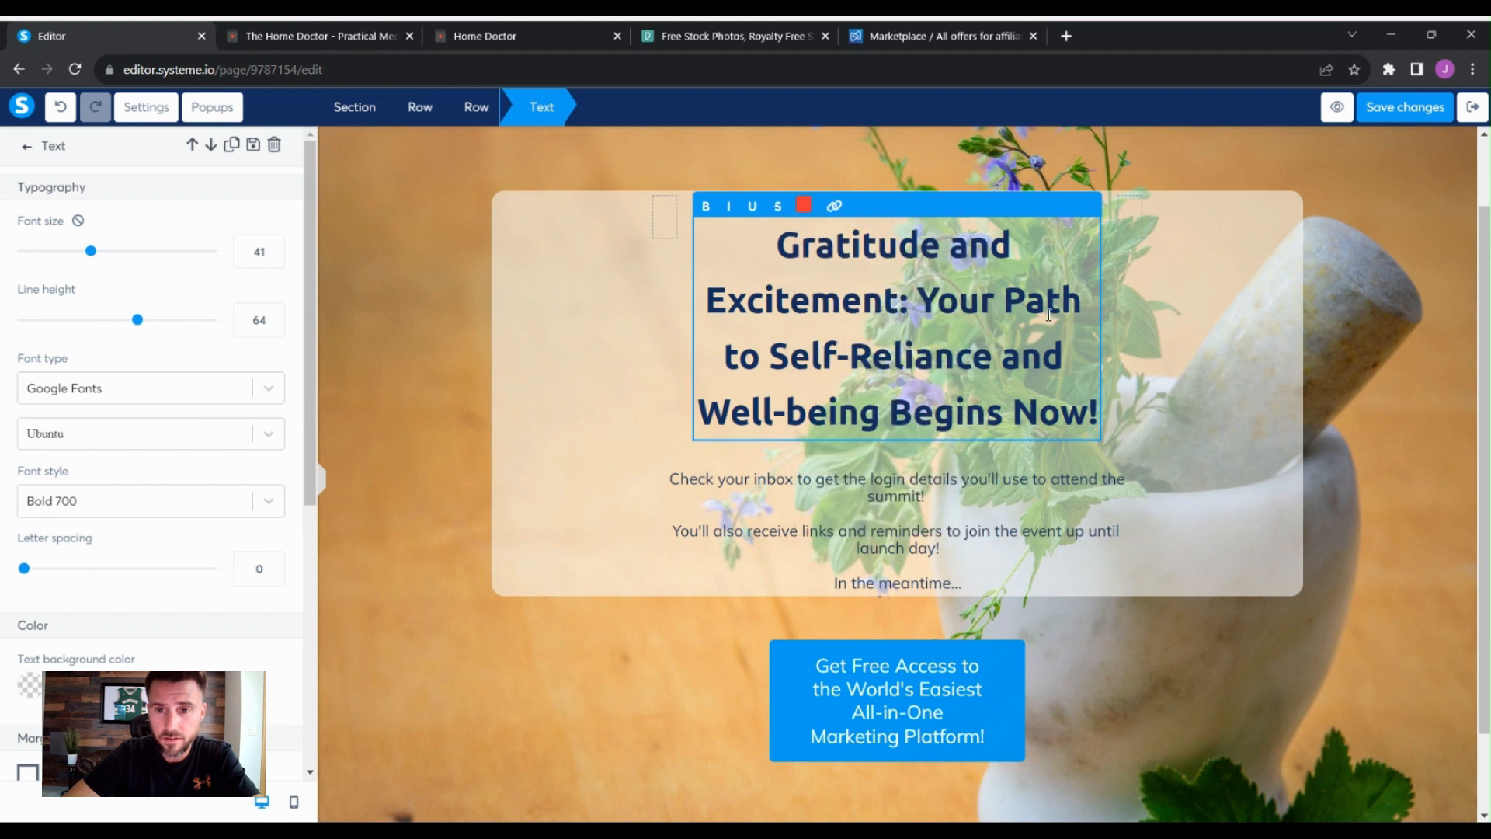
- Select the whole headline text and color it red, ED2525
{"action": "left_click_drag", "start_coordinate": [1095, 409], "coordinate": [779, 267]}
{"action": "left_click", "coordinate": [804, 205]}
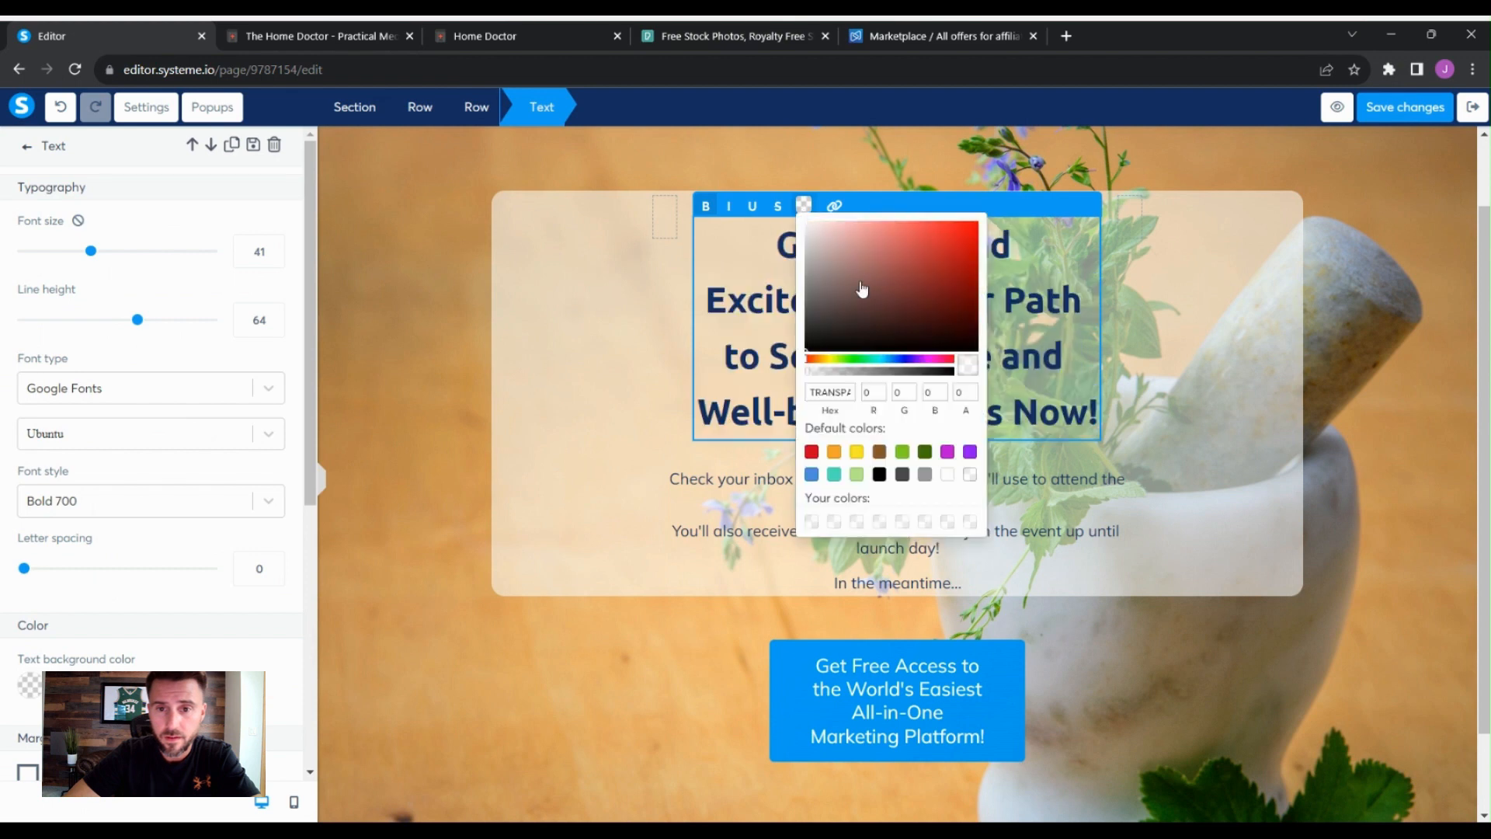
{"action": "left_click", "coordinate": [934, 225]}
{"action": "left_click", "coordinate": [946, 232]}
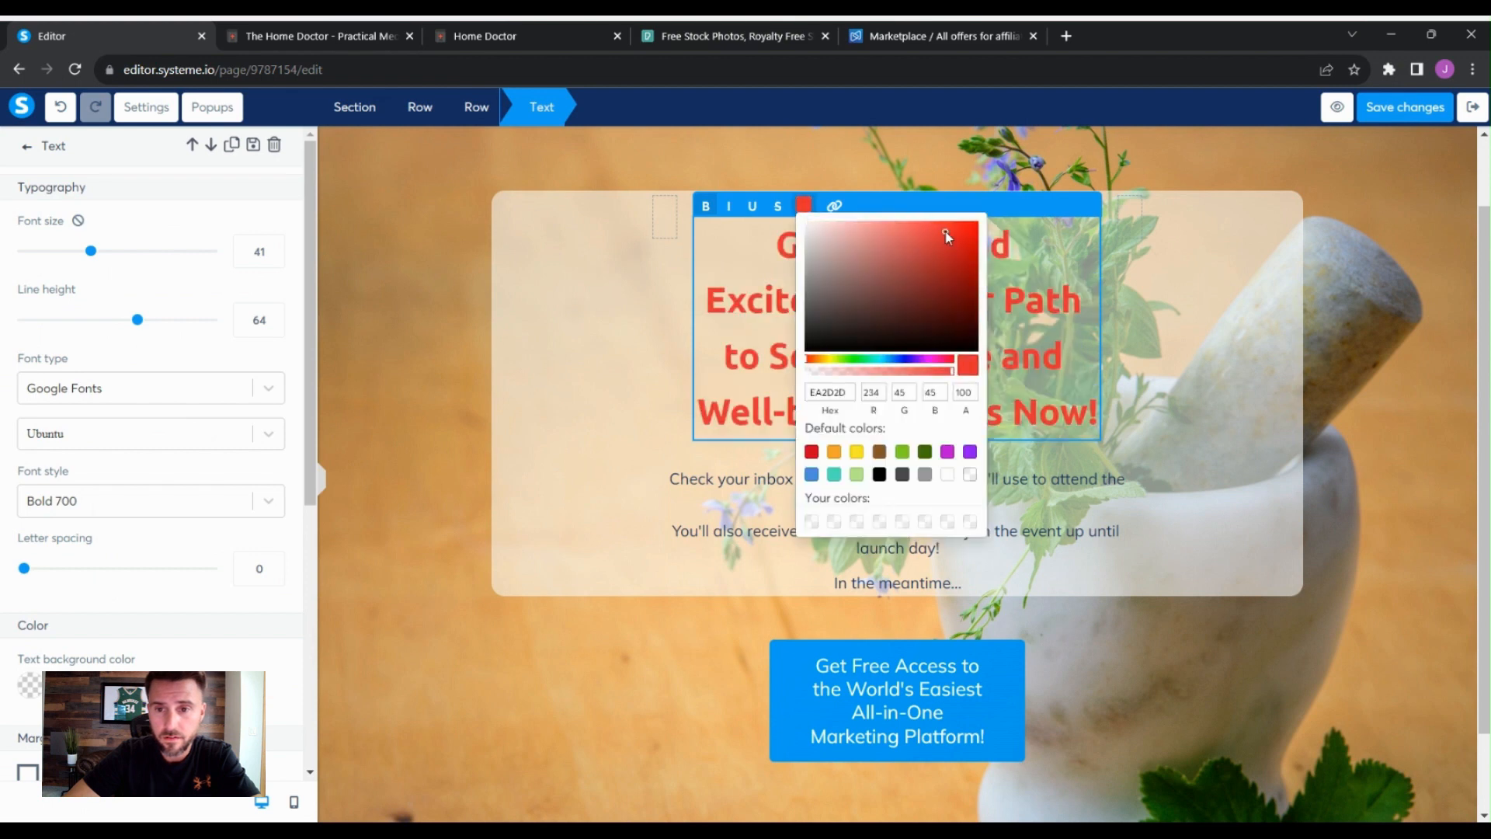
{"action": "left_click", "coordinate": [943, 227]}
{"action": "left_click", "coordinate": [1208, 347]}
{"action": "left_click", "coordinate": [1134, 363]}
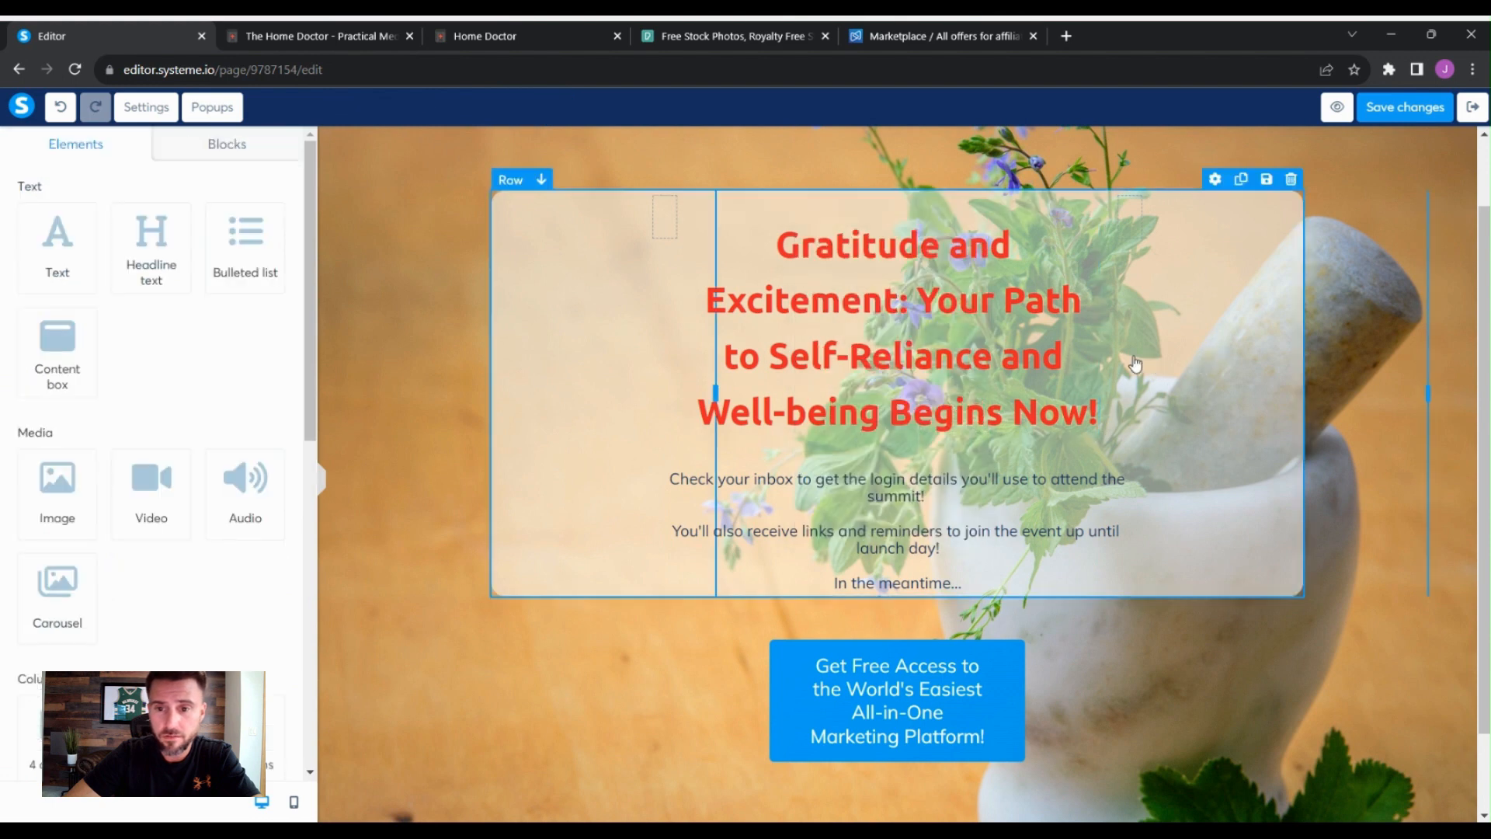
- Reopen the headline's text color picker to inspect the chosen red
{"action": "left_click", "coordinate": [1210, 339]}
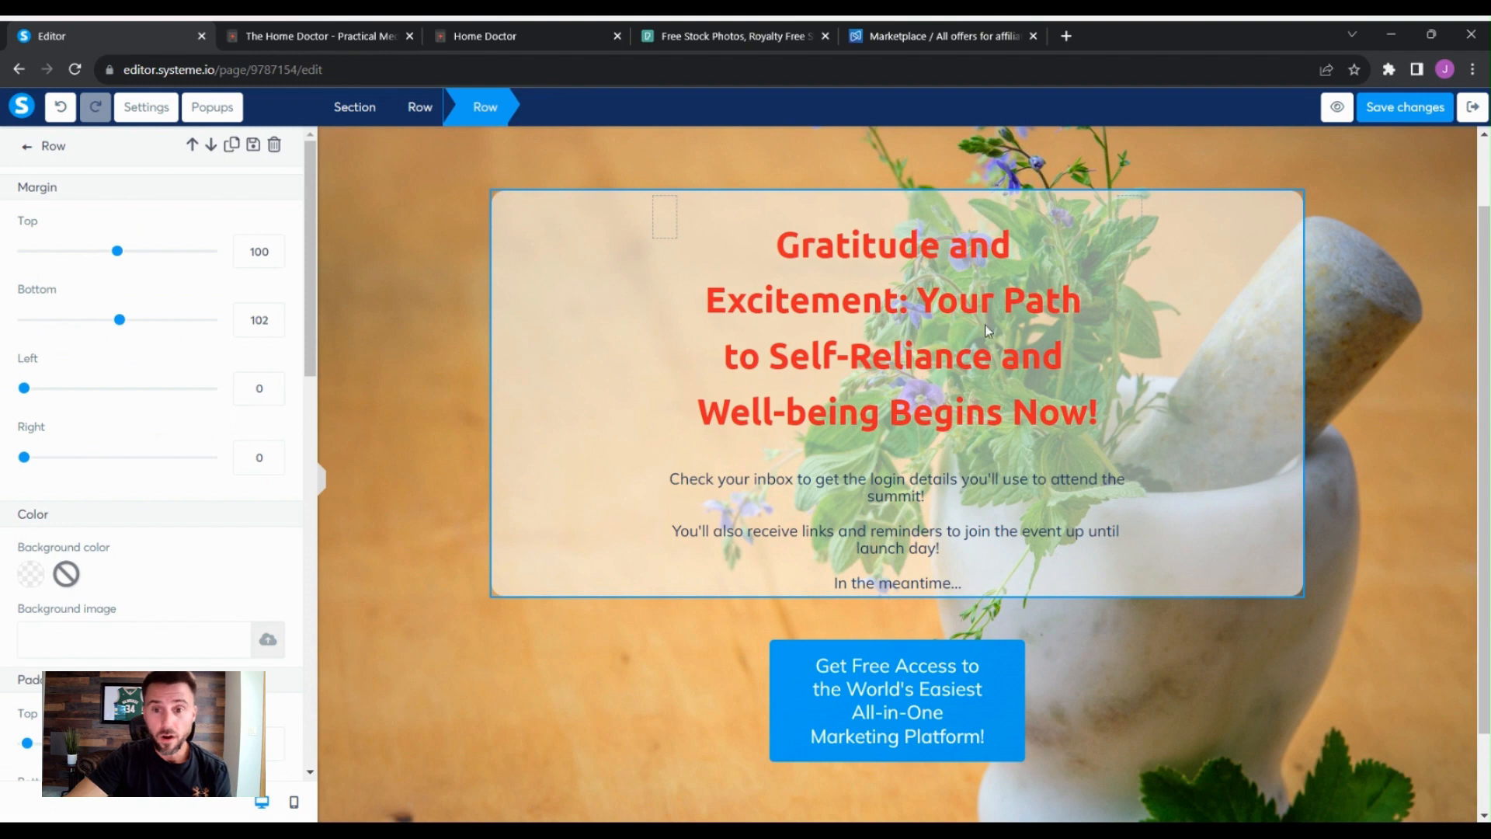
{"action": "left_click", "coordinate": [1046, 266]}
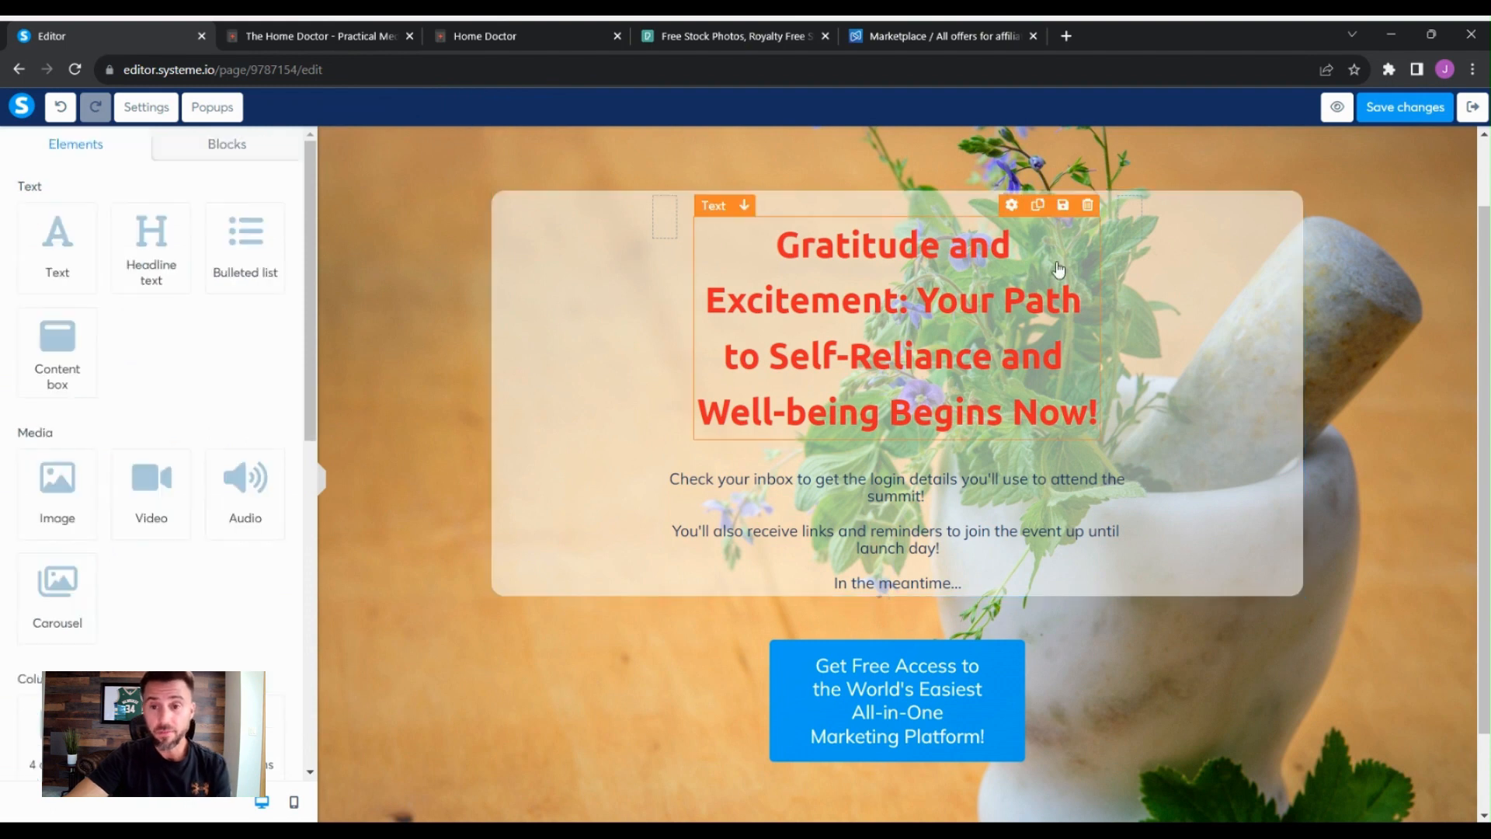
{"action": "left_click", "coordinate": [1008, 208]}
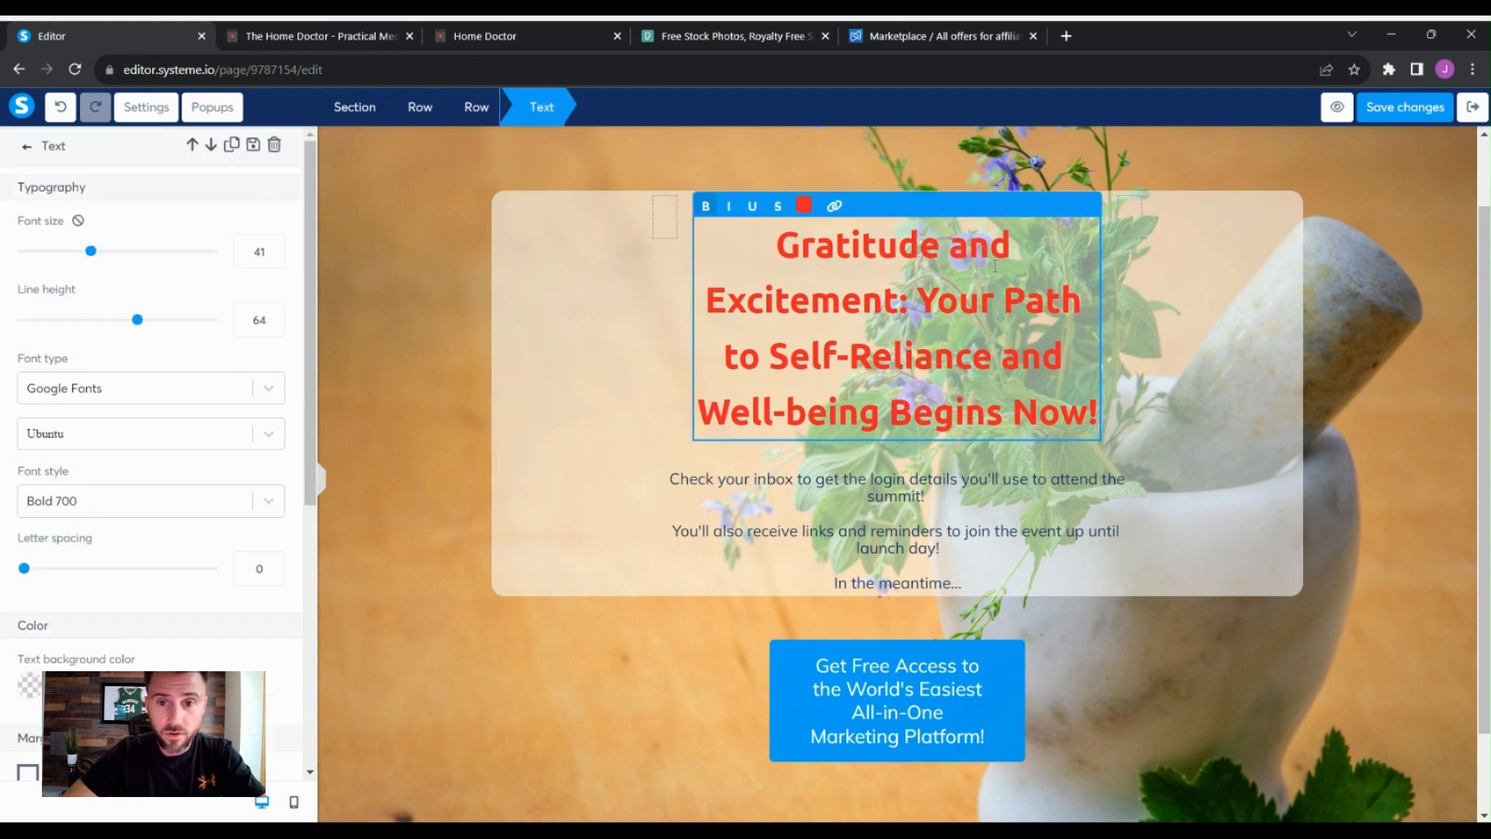
{"action": "left_click", "coordinate": [804, 207]}
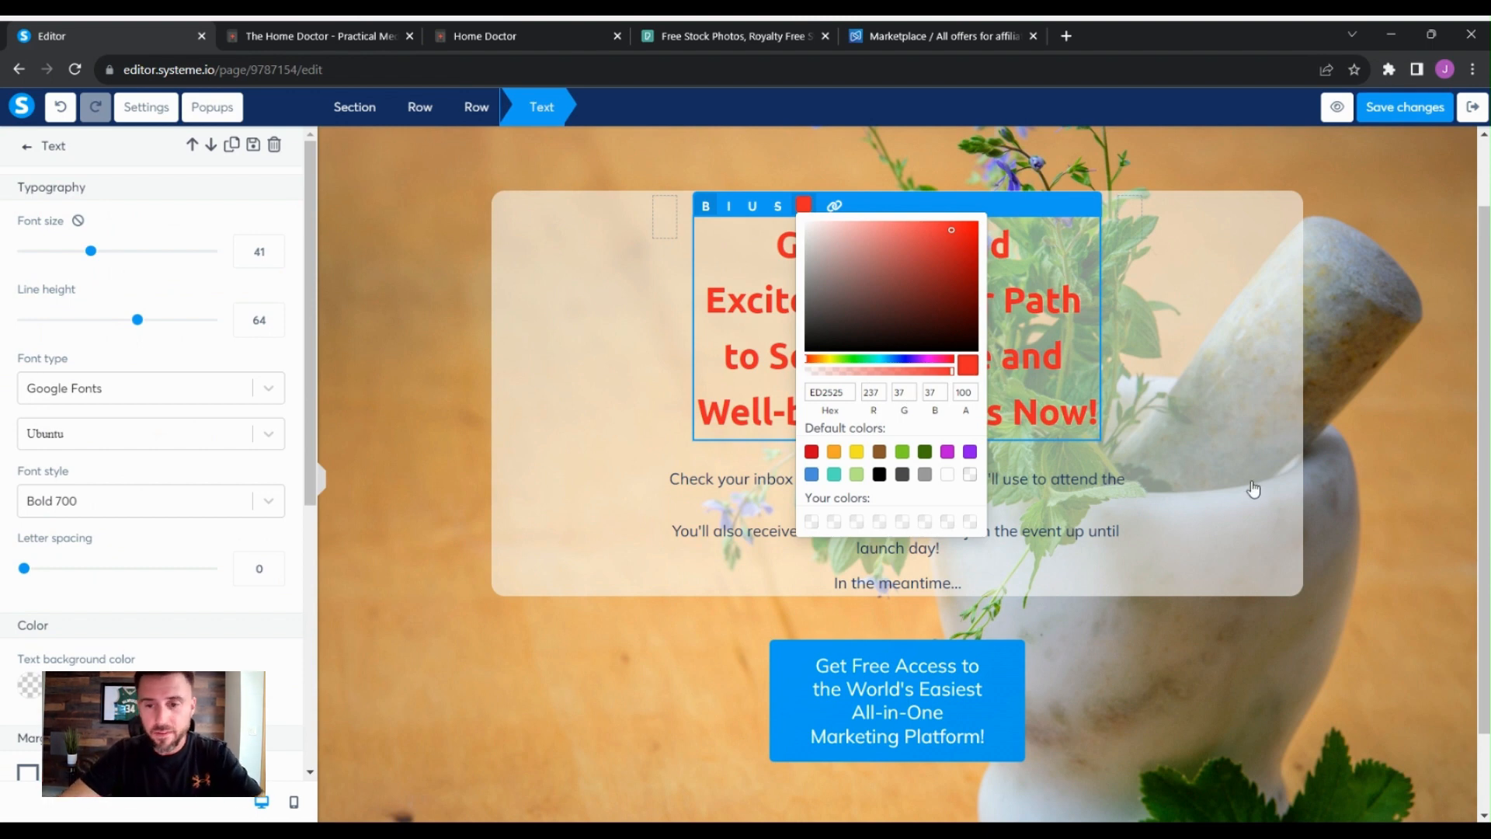
{"action": "left_click", "coordinate": [1235, 425]}
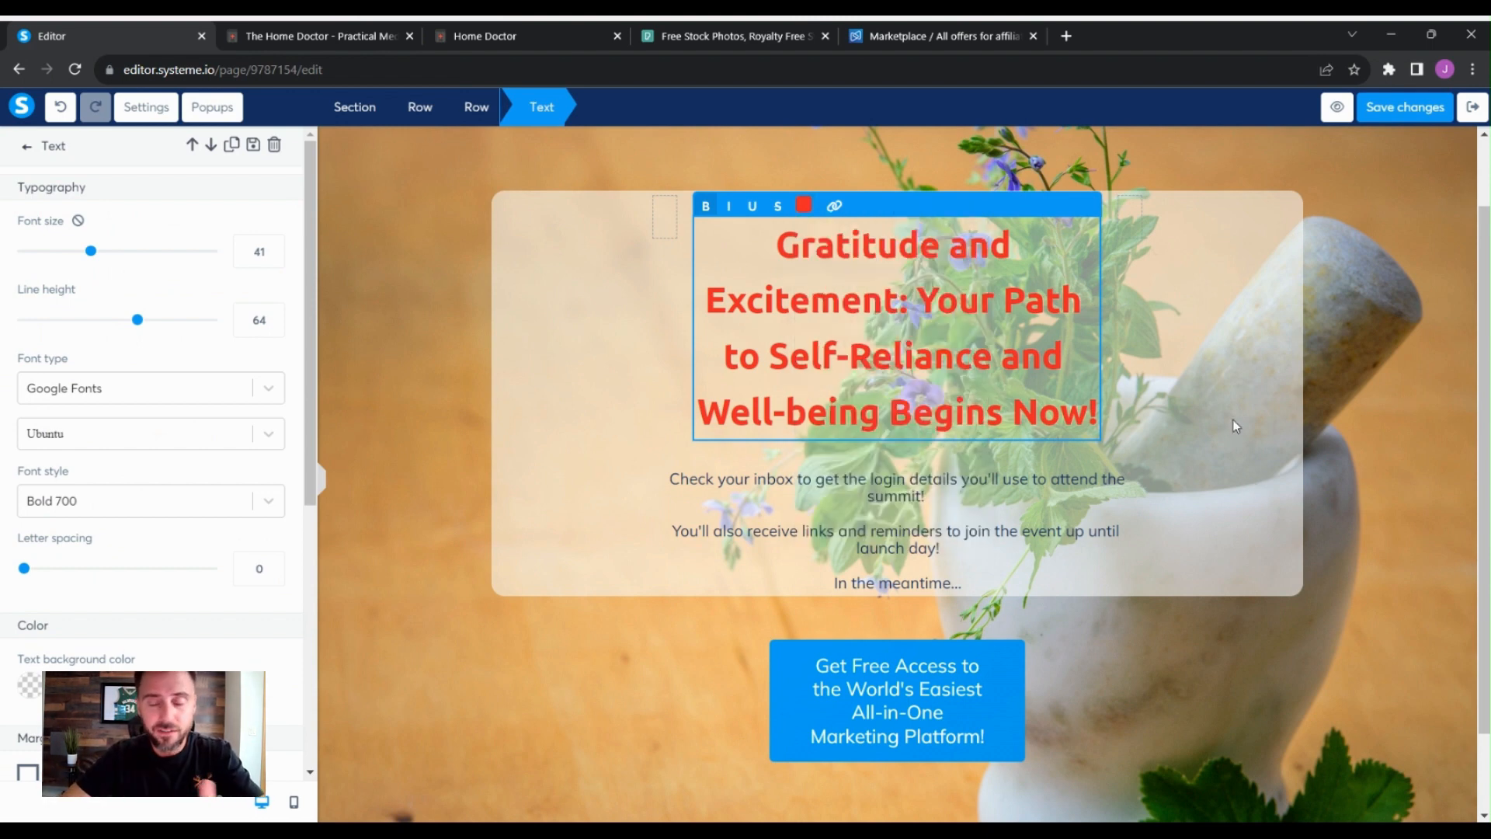
{"action": "left_click", "coordinate": [1232, 419]}
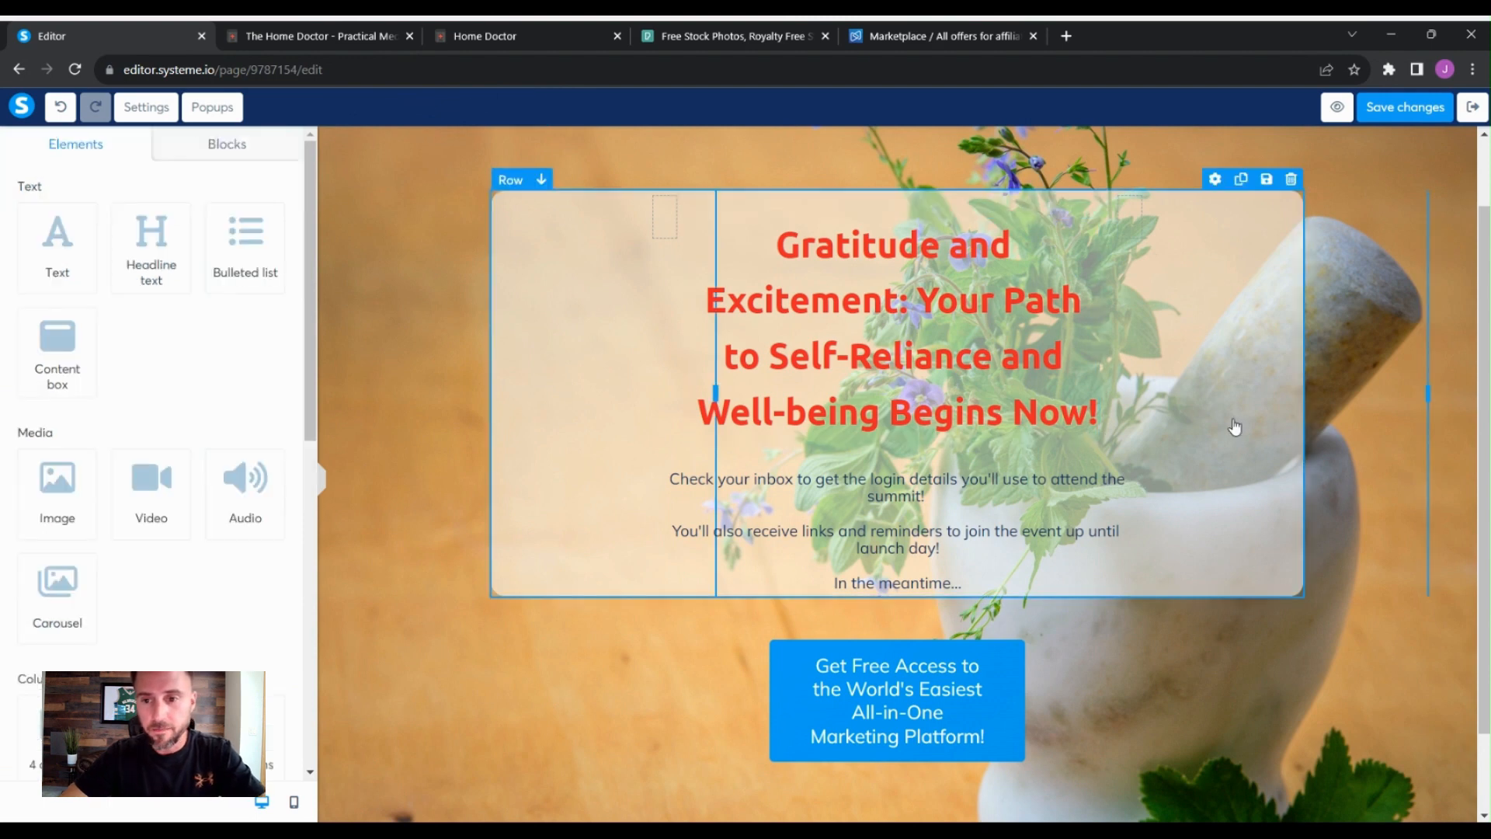
{"action": "left_click", "coordinate": [1215, 394]}
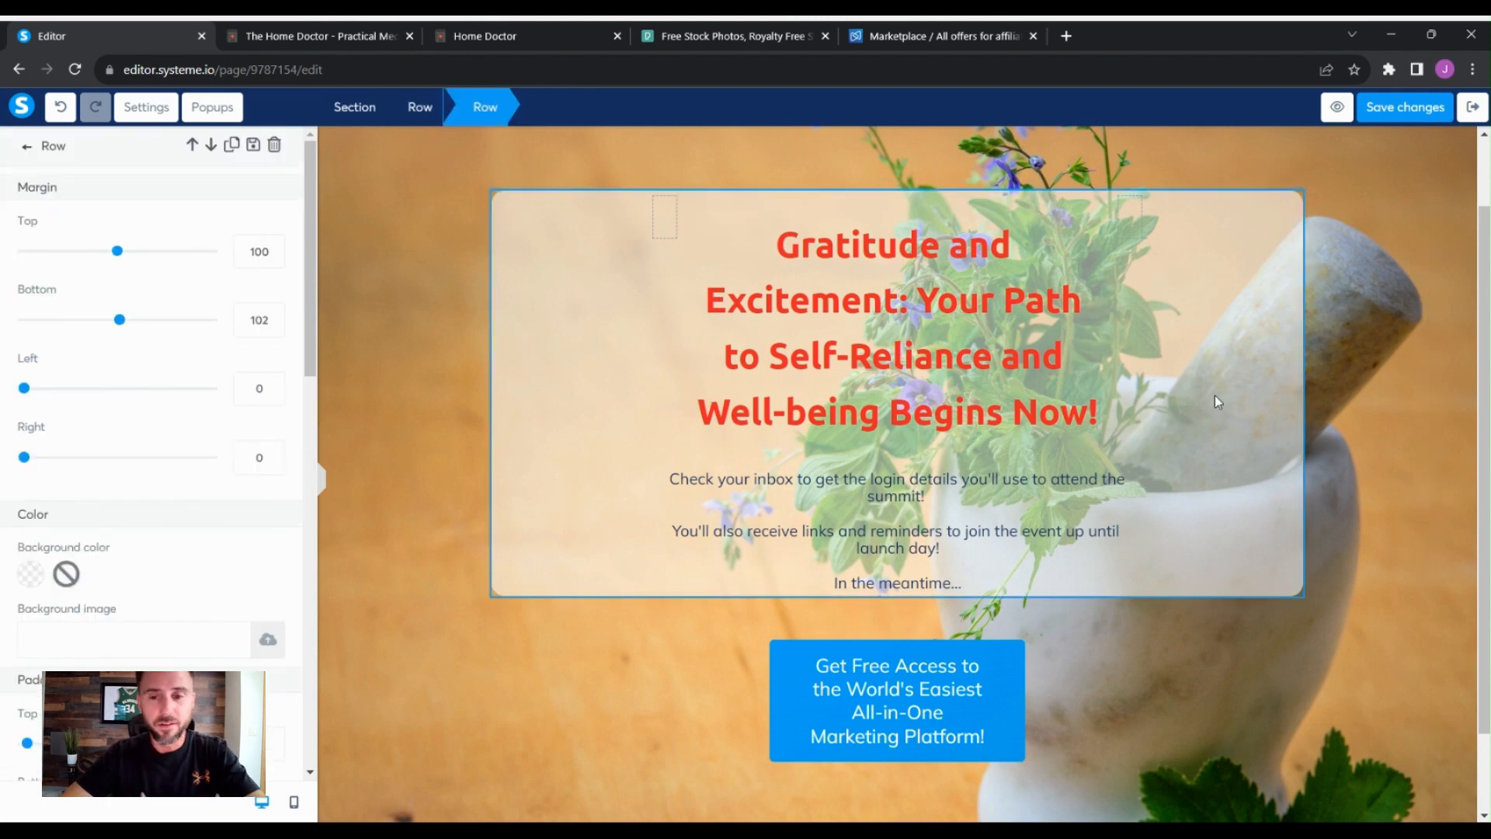
{"action": "left_click", "coordinate": [1354, 444]}
{"action": "scroll", "coordinate": [1387, 444], "scroll_direction": "down", "scroll_amount": 1}
{"action": "scroll", "coordinate": [1387, 445], "scroll_direction": "up", "scroll_amount": 1}
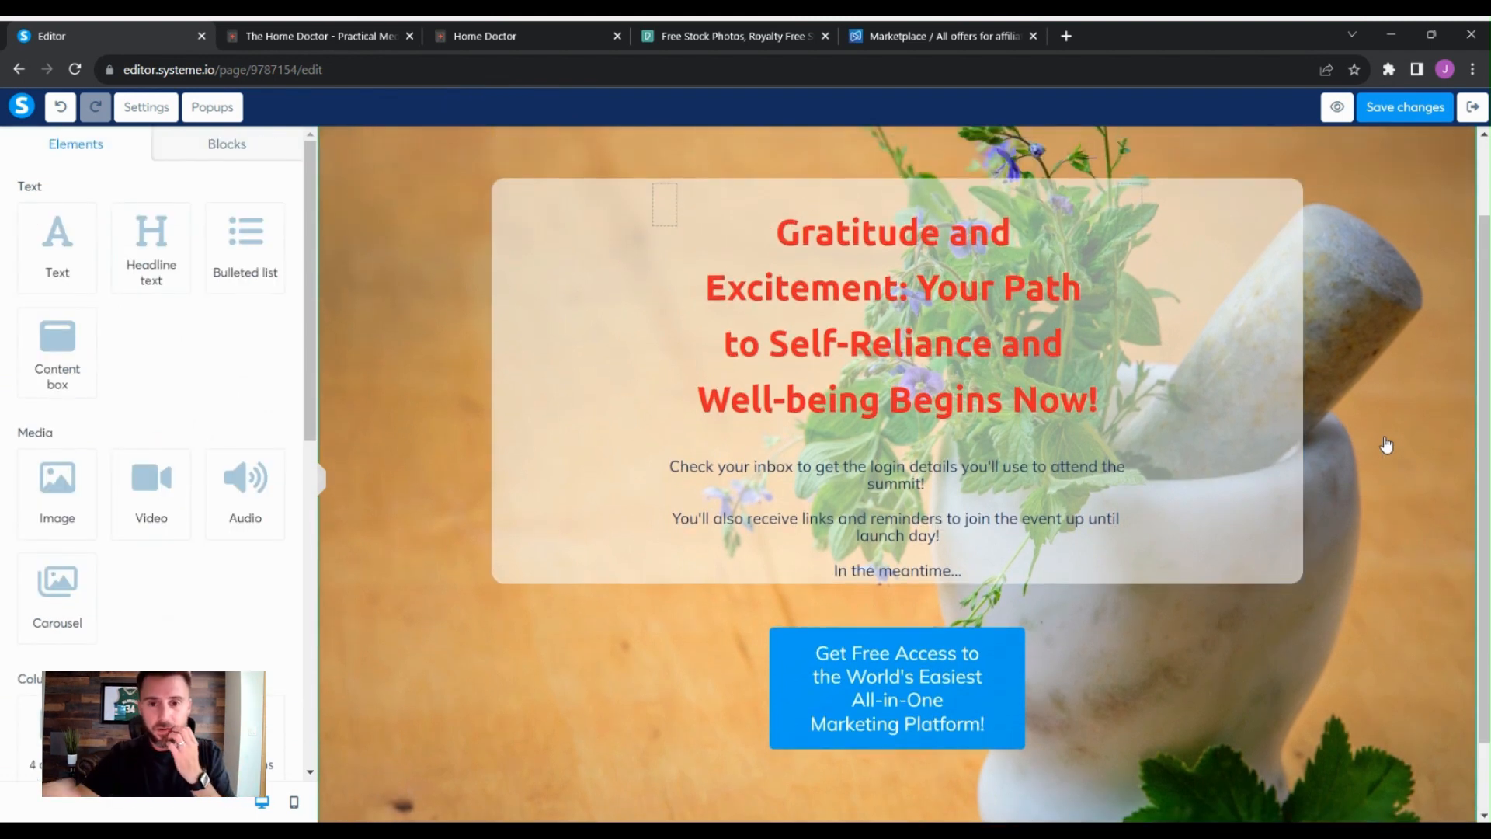
- Replace the body text under the headline with the pasted welcome copy and split it into two paragraphs
{"action": "left_click", "coordinate": [960, 553]}
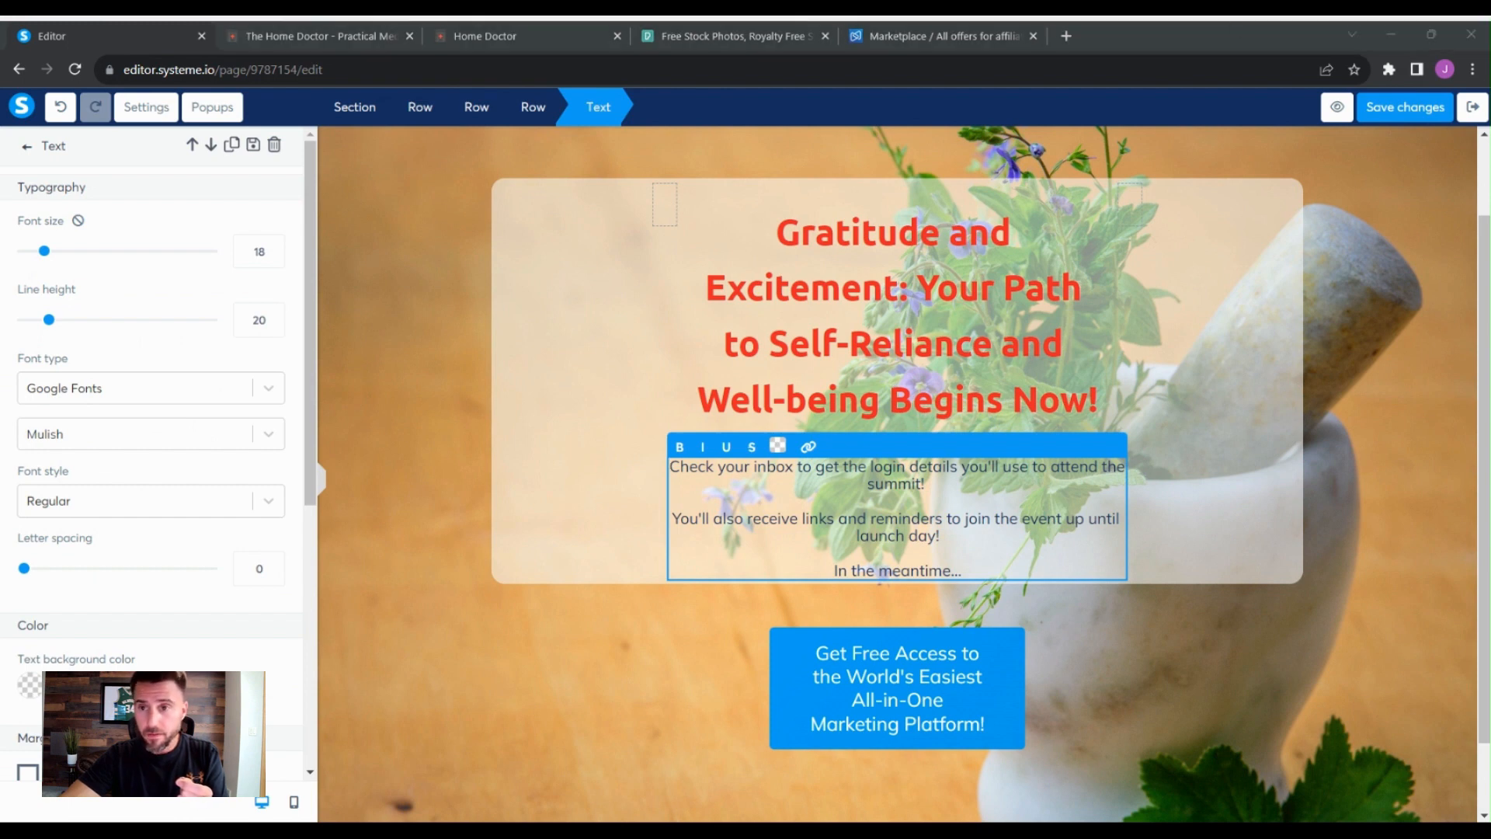
{"action": "left_click", "coordinate": [1090, 650]}
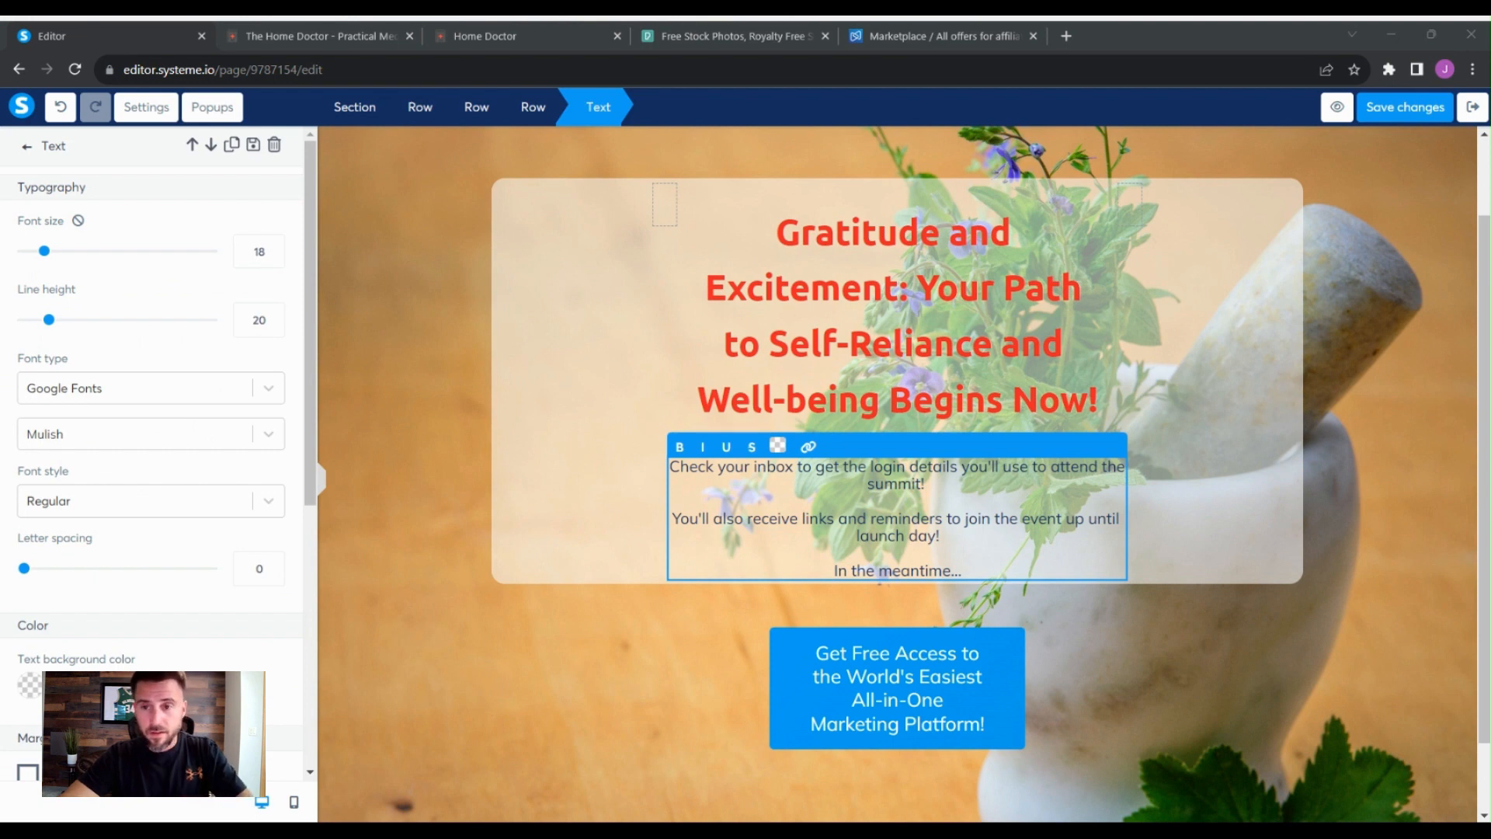
{"action": "left_click", "coordinate": [933, 541]}
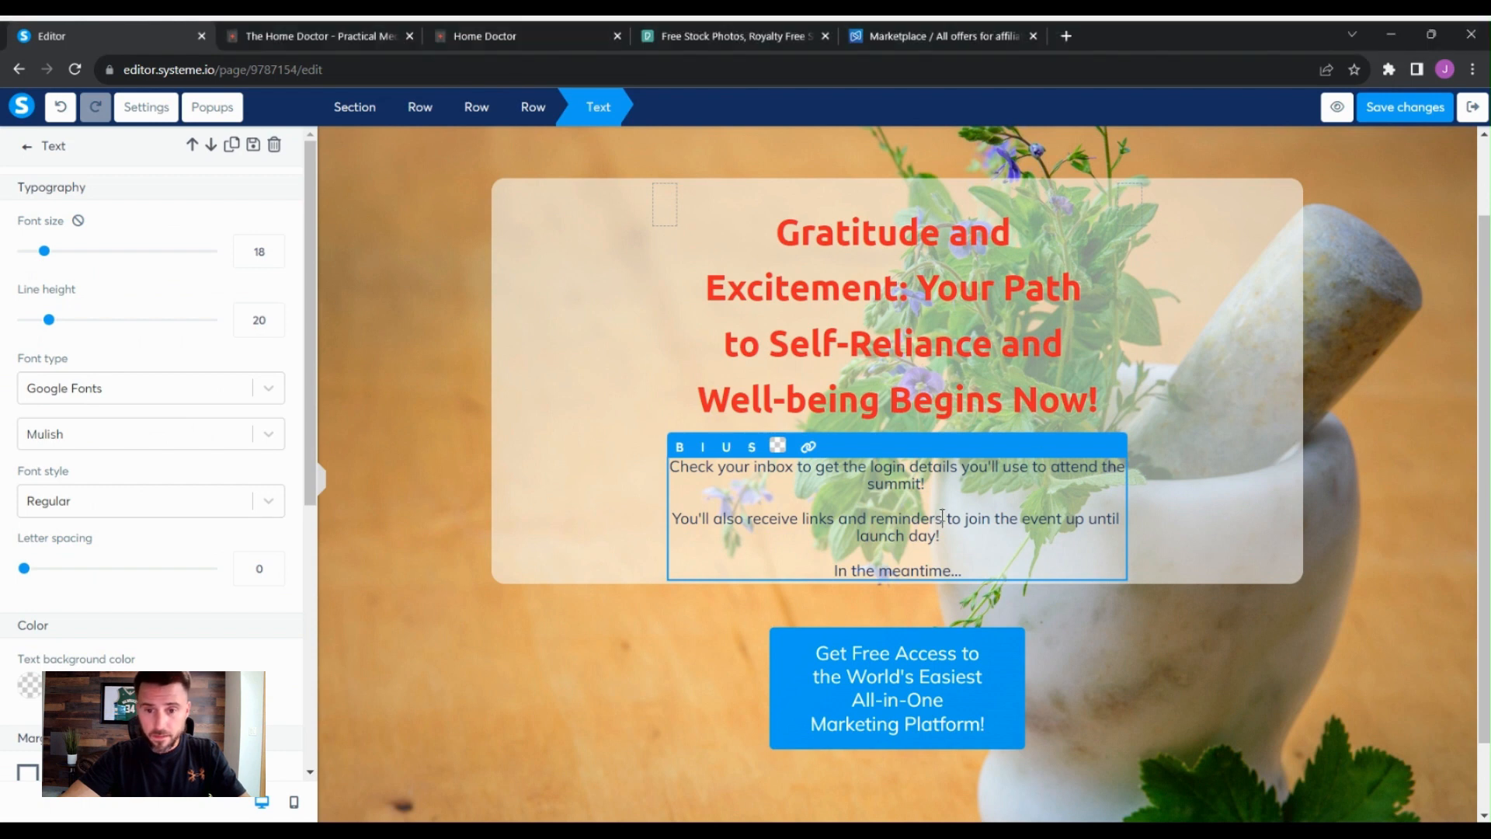
{"action": "left_click_drag", "start_coordinate": [978, 578], "coordinate": [661, 459]}
{"action": "type", "text": "We're thrilled to join you on this journey towards mastering practical medicine. Uncover holistic strategies that support your well-being, ensuring you're well-prepared to handle various health challenges in the countryside."}
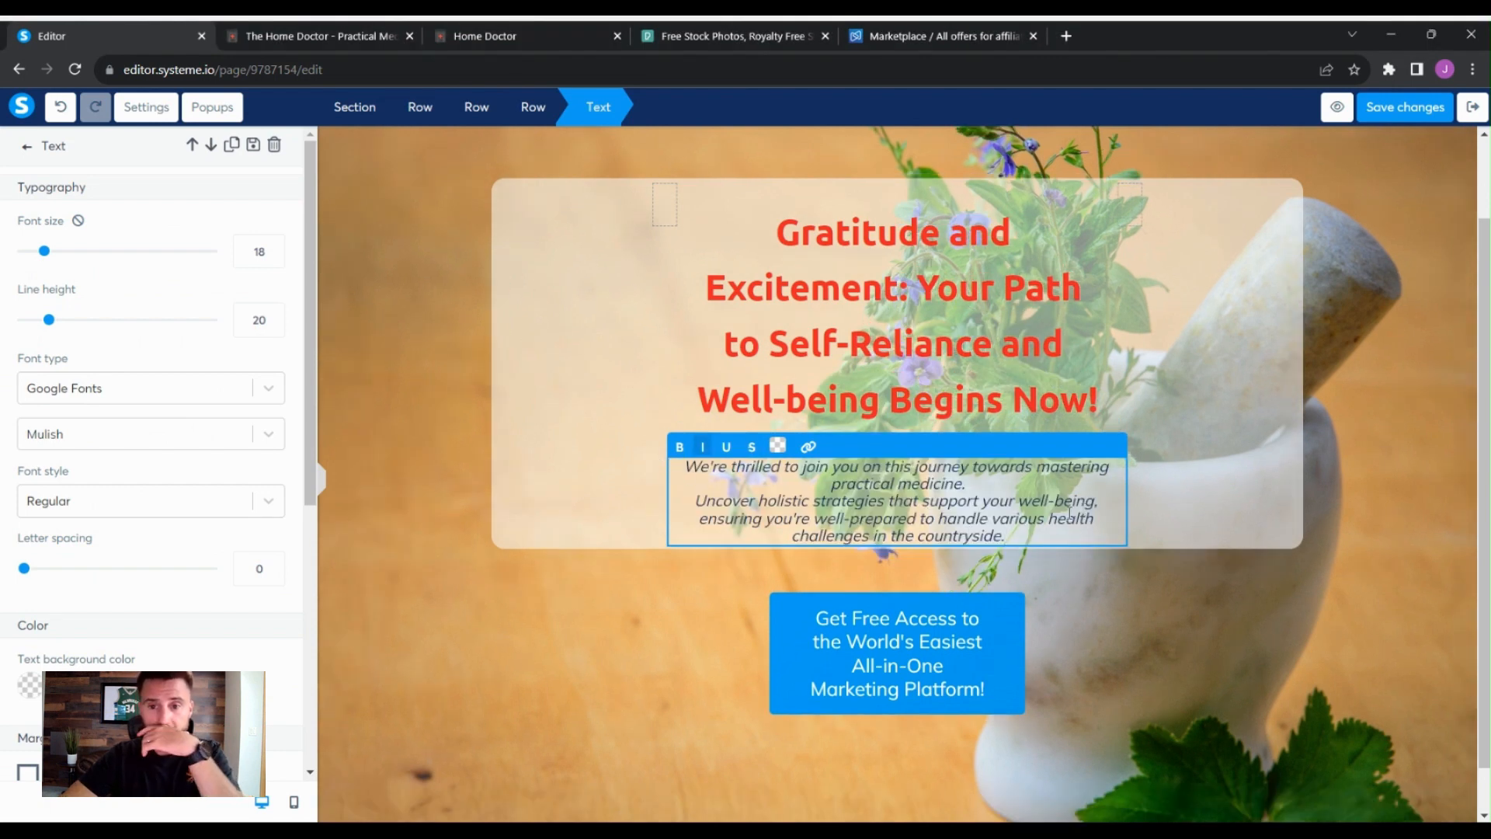
{"action": "key", "text": "Return"}
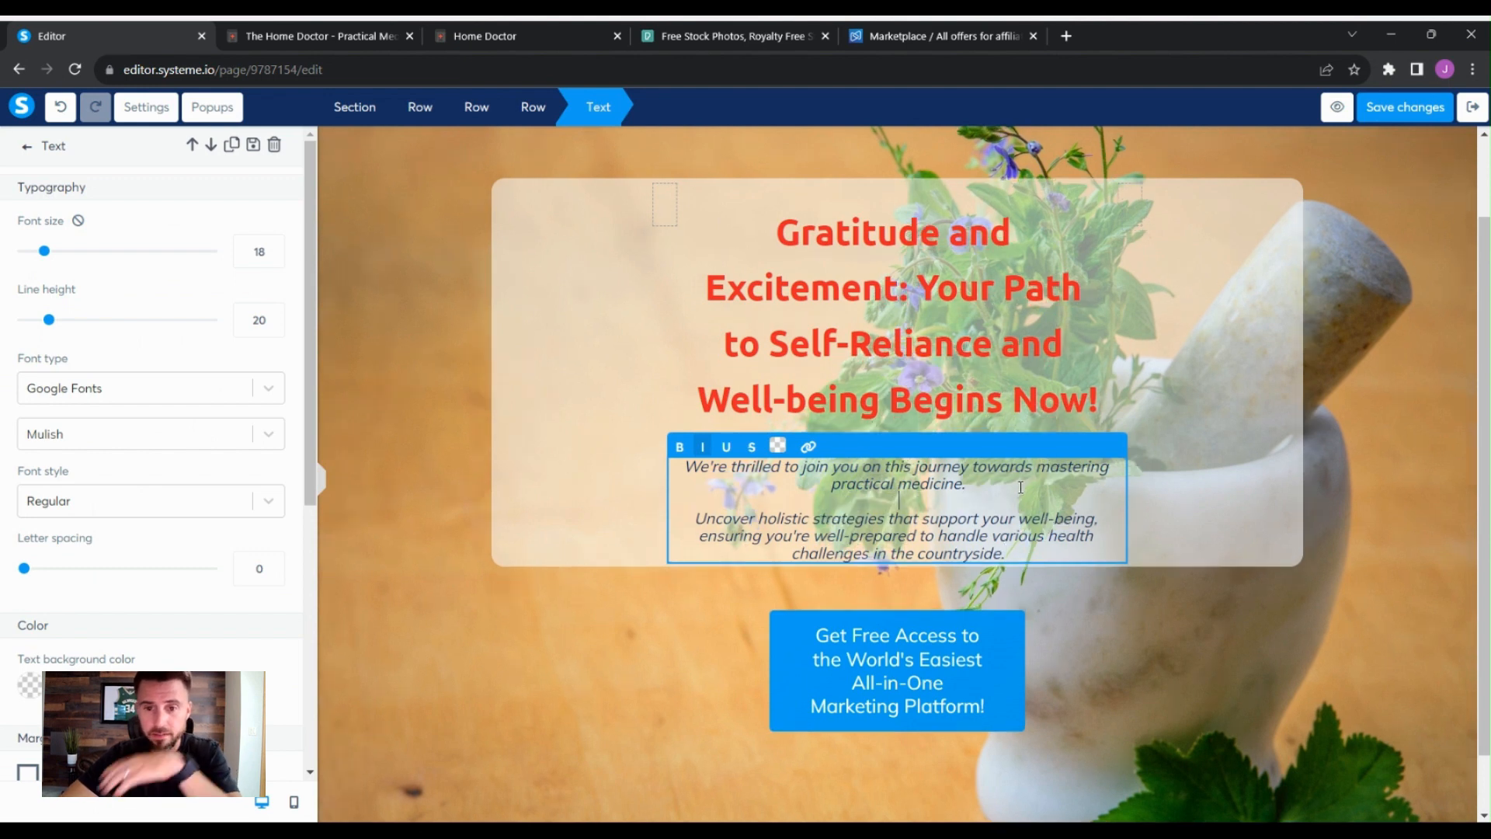
- Select all of the body text and color it black
{"action": "left_click", "coordinate": [1029, 554]}
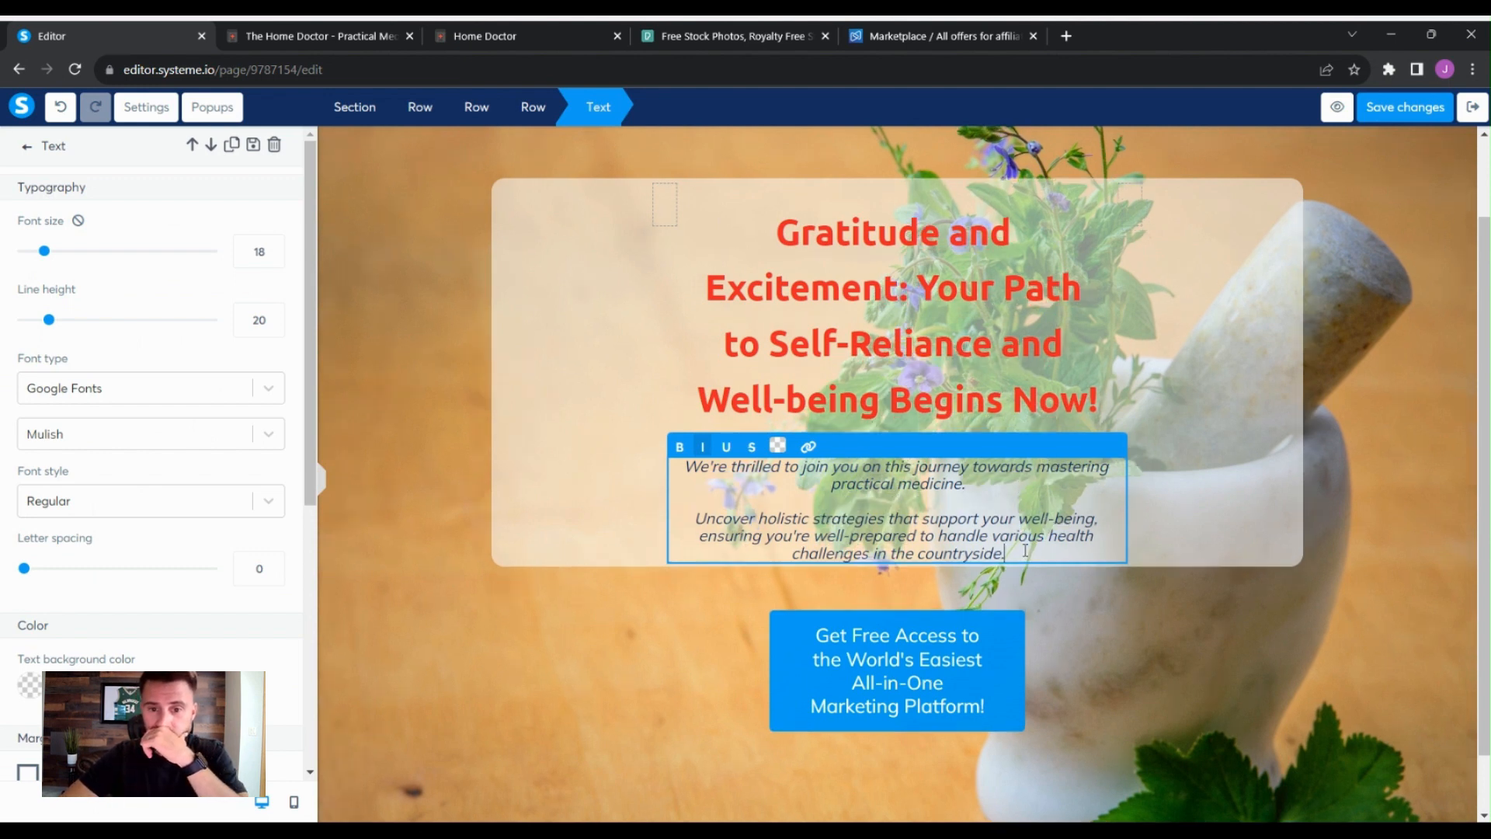
{"action": "left_click_drag", "start_coordinate": [1025, 550], "coordinate": [674, 466]}
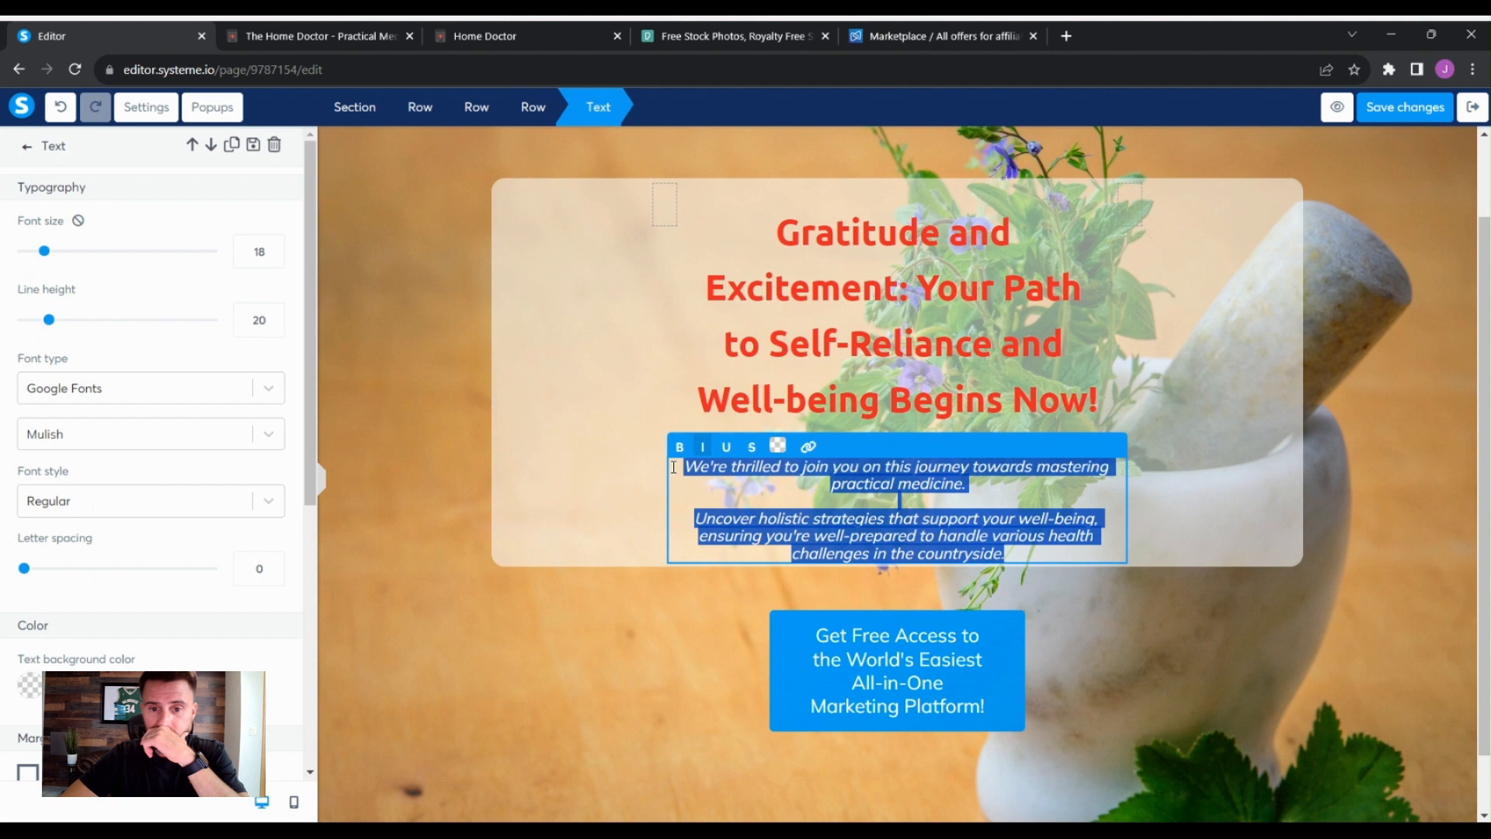
{"action": "left_click", "coordinate": [777, 446]}
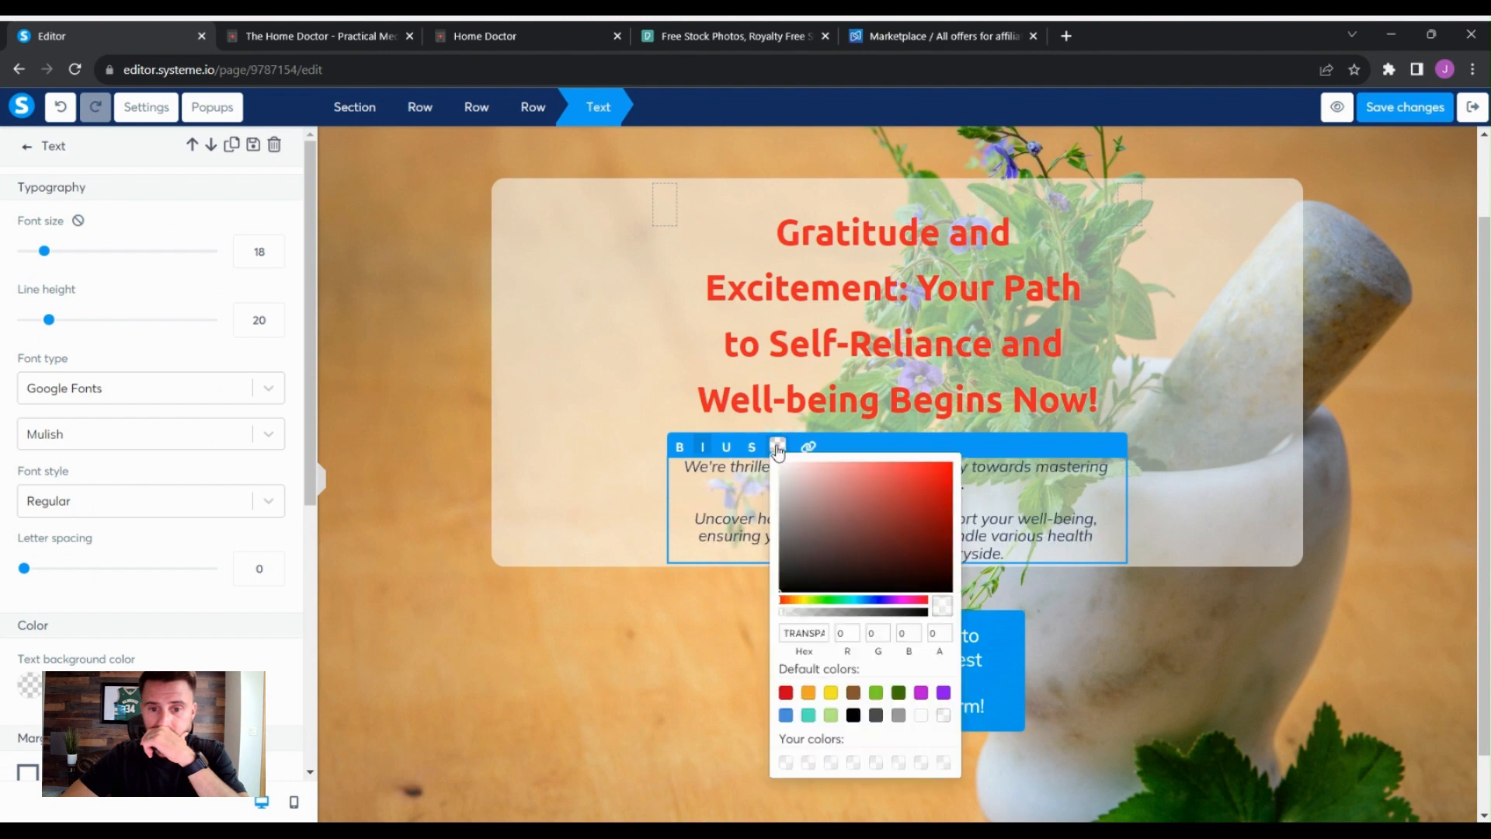
{"action": "left_click", "coordinate": [854, 714]}
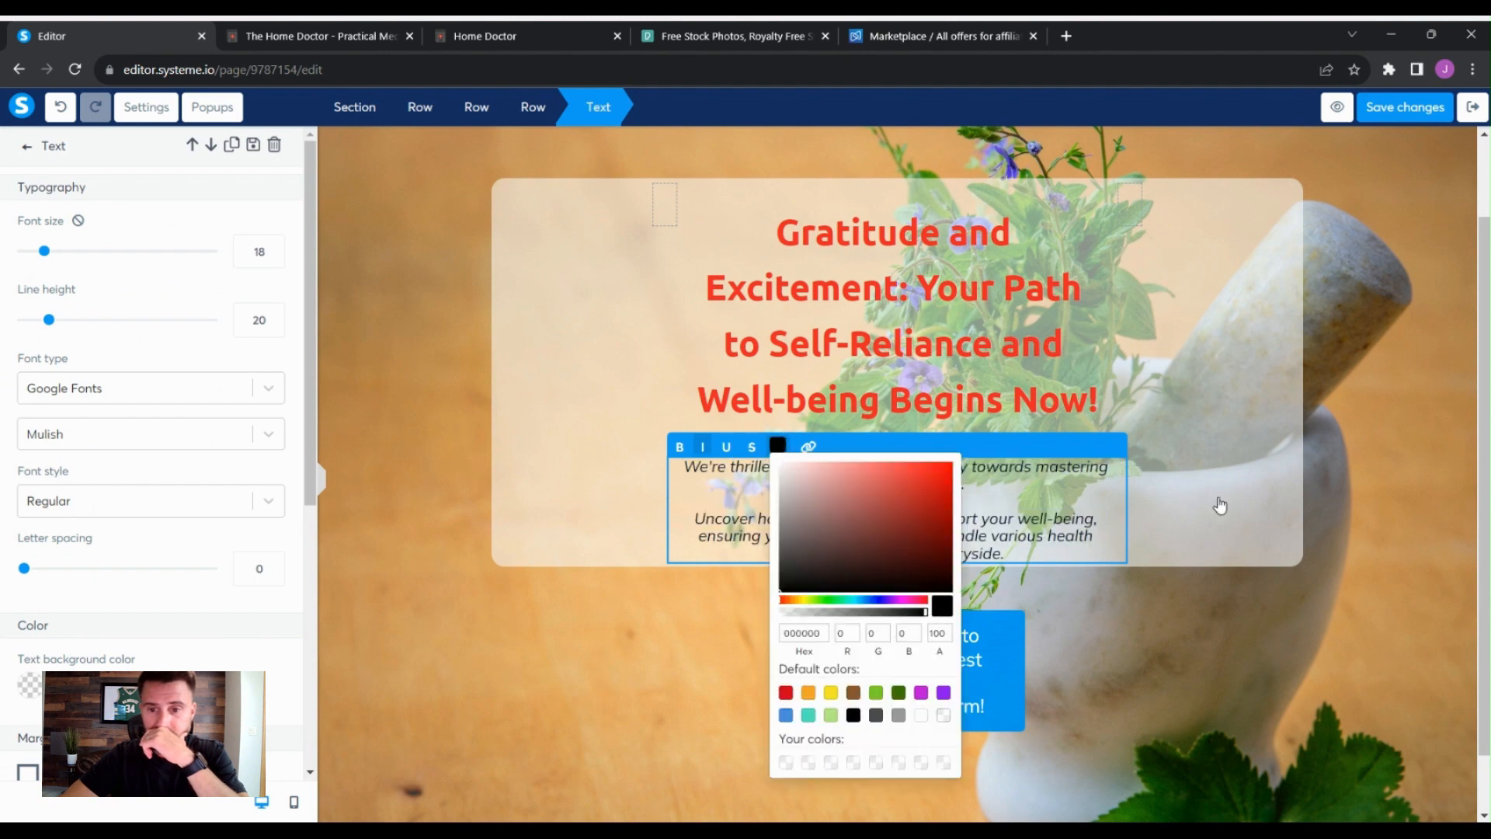
{"action": "left_click", "coordinate": [1260, 497]}
{"action": "left_click", "coordinate": [1223, 480]}
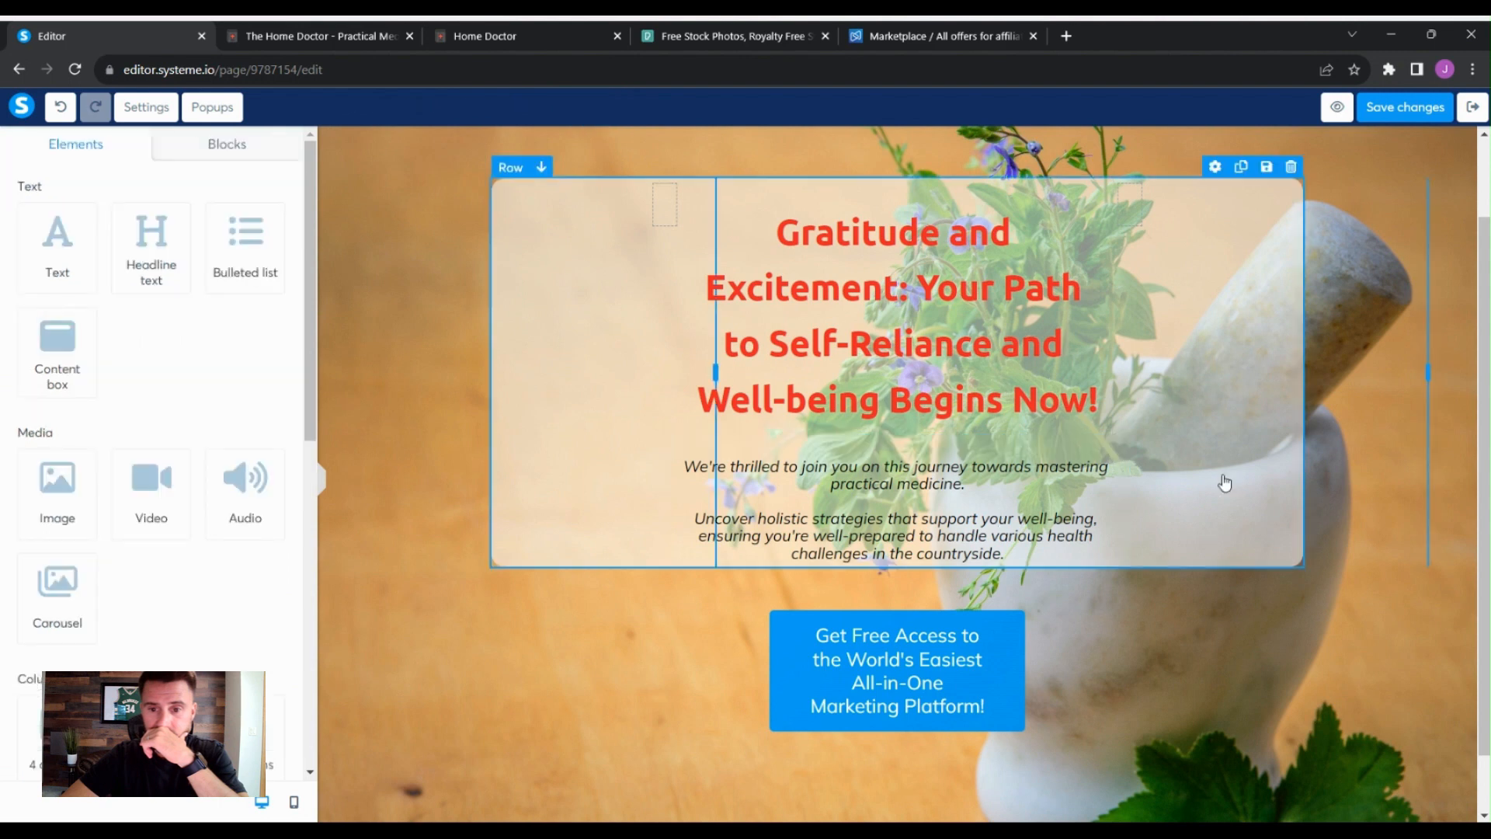
- Set the body text's font size to 21 and its line height to 31
{"action": "left_click", "coordinate": [1051, 543]}
{"action": "left_click_drag", "start_coordinate": [1042, 554], "coordinate": [680, 458]}
{"action": "left_click", "coordinate": [1289, 497]}
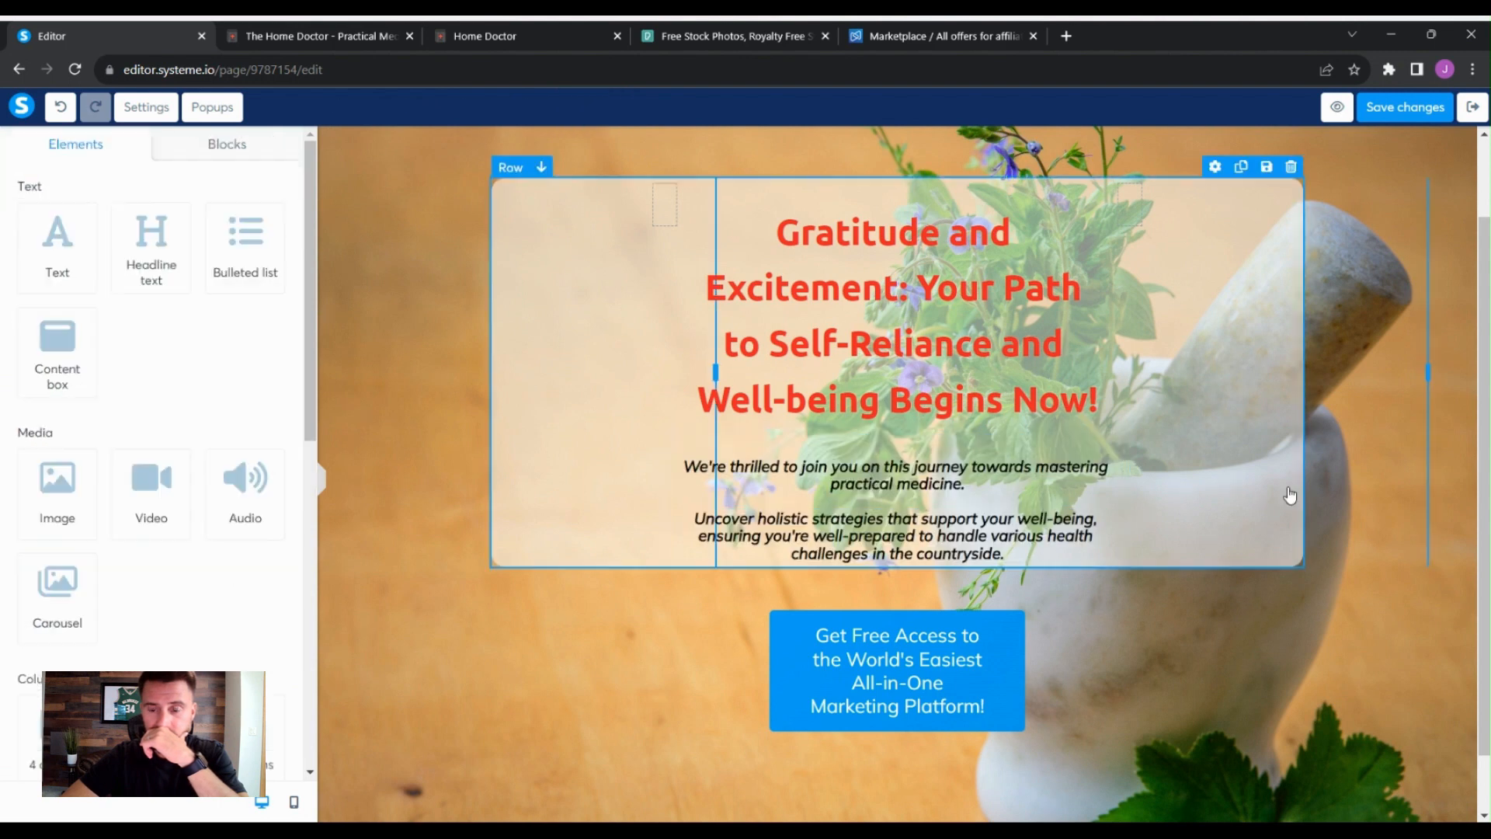
{"action": "left_click", "coordinate": [1014, 557]}
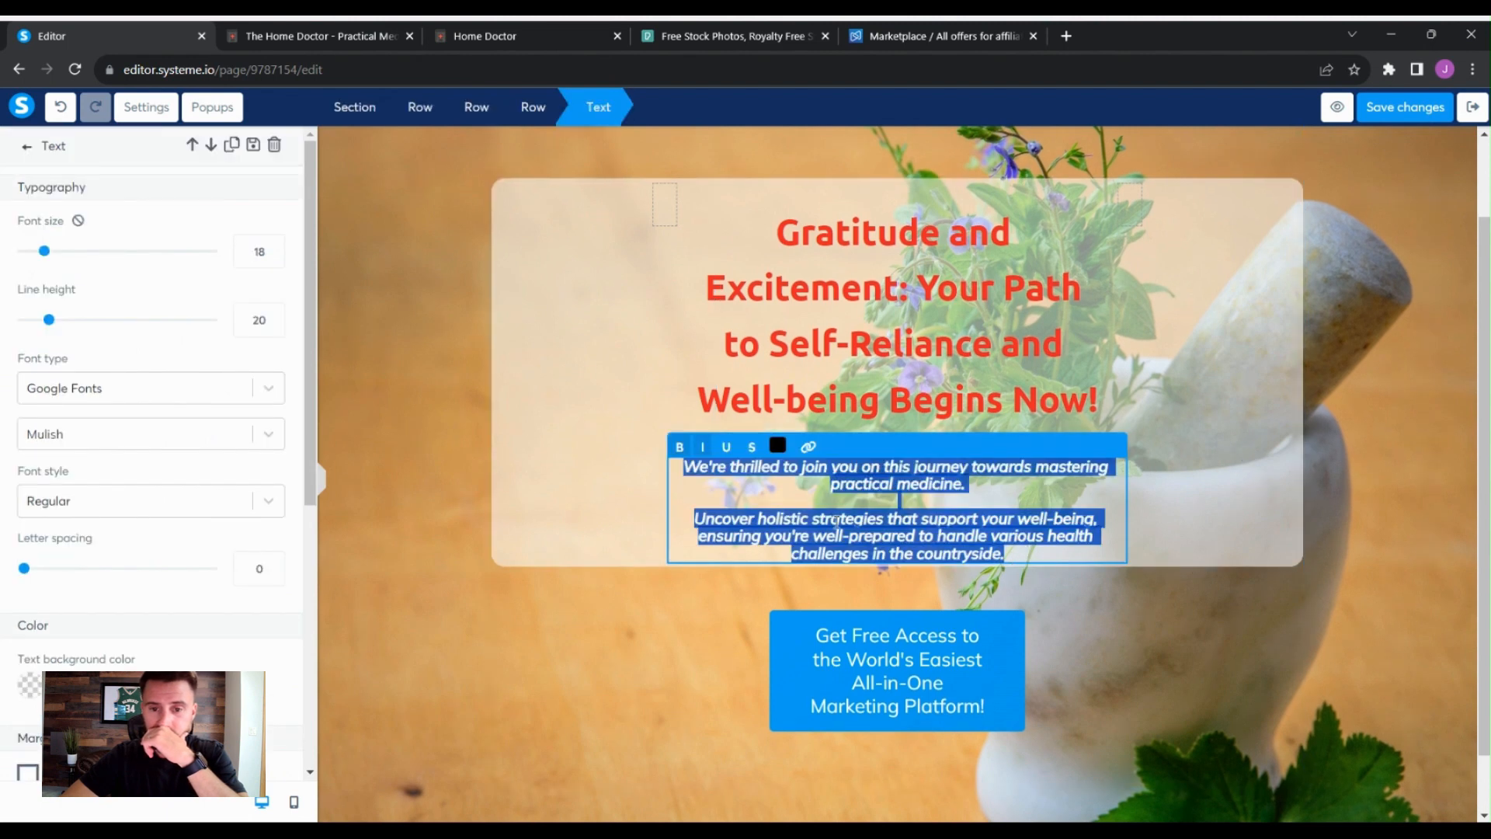
{"action": "left_click", "coordinate": [678, 448]}
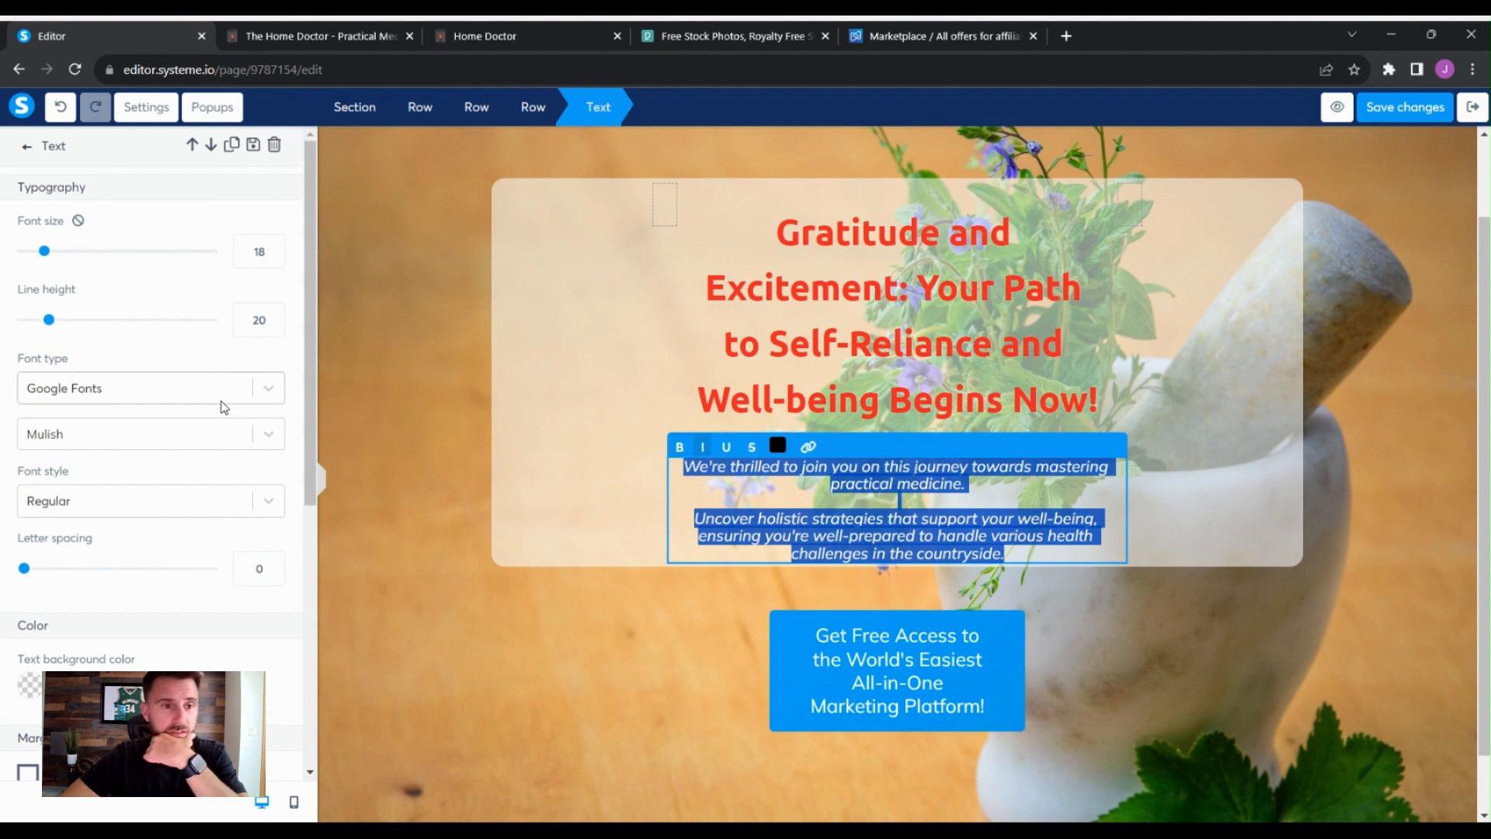
{"action": "mouse_move", "coordinate": [43, 259]}
{"action": "left_mouse_down"}
{"action": "mouse_move", "coordinate": [64, 261]}
{"action": "mouse_move", "coordinate": [50, 259]}
{"action": "left_mouse_up"}
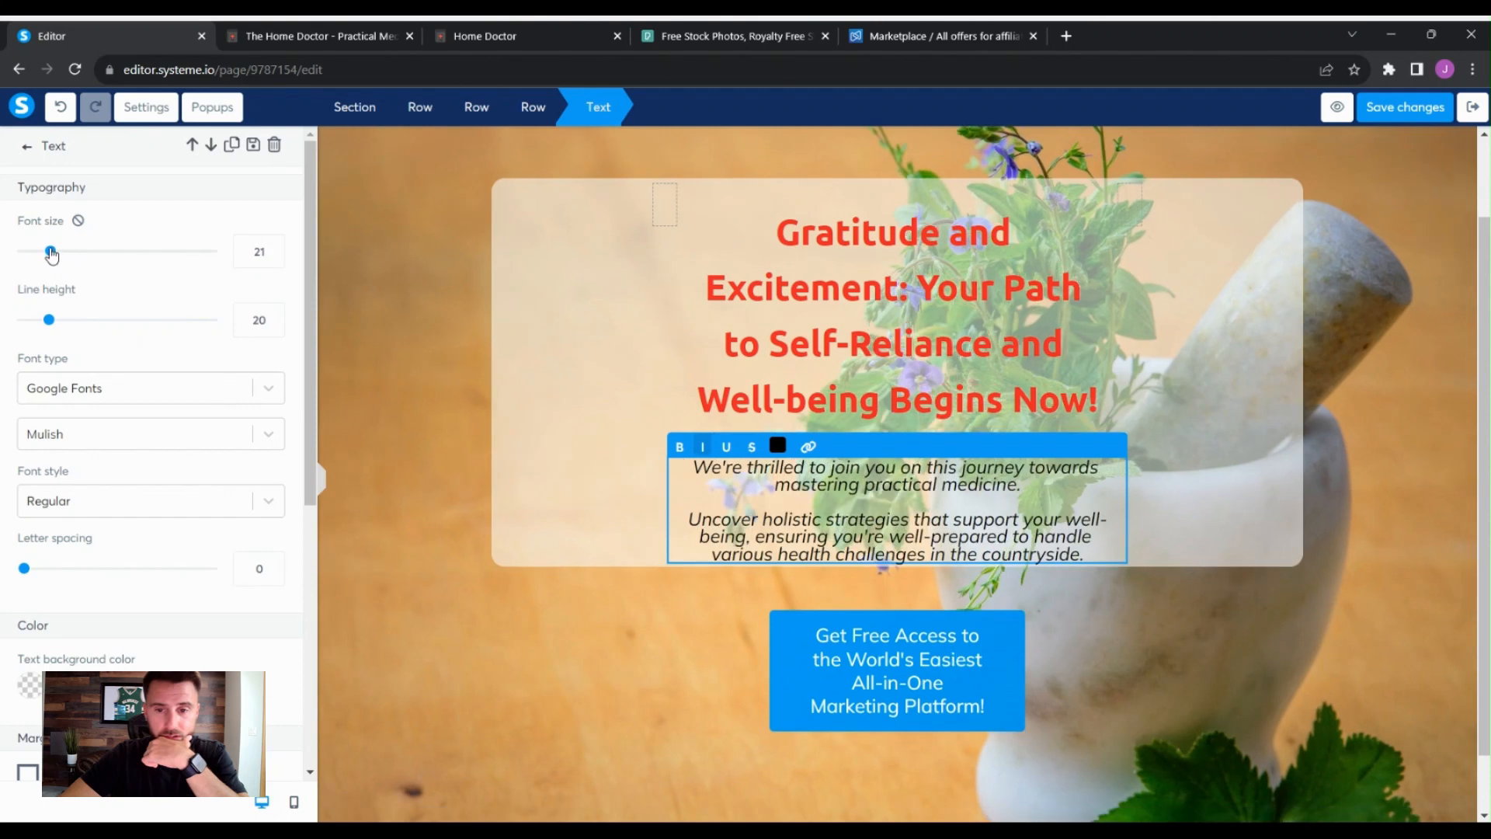
{"action": "mouse_move", "coordinate": [51, 318]}
{"action": "left_mouse_down"}
{"action": "mouse_move", "coordinate": [83, 325]}
{"action": "mouse_move", "coordinate": [72, 320]}
{"action": "left_mouse_up"}
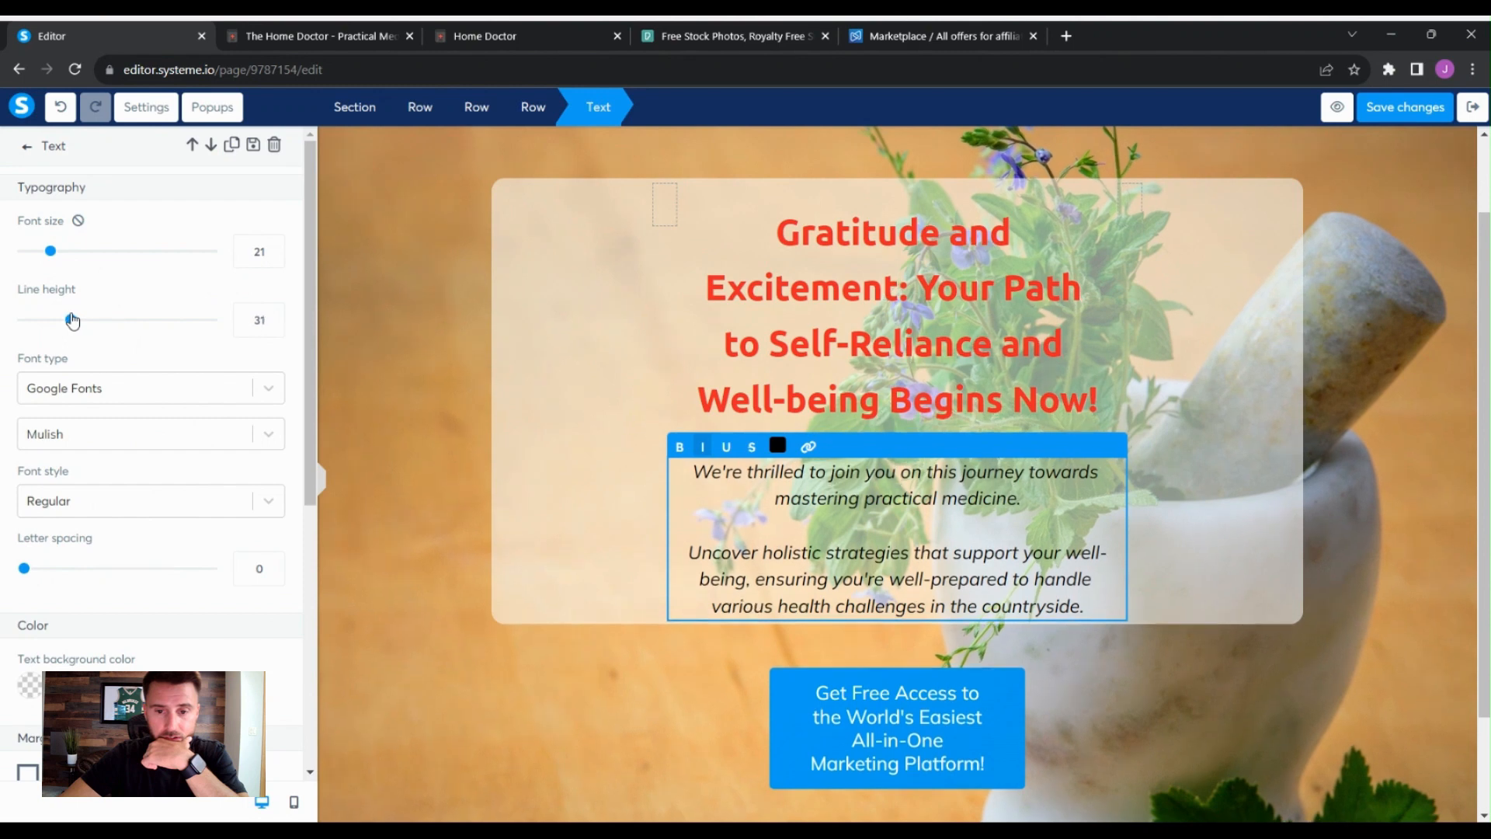
- Inspect the settings of the section and the outer row holding the content box
{"action": "left_click", "coordinate": [1248, 451]}
{"action": "left_click", "coordinate": [1316, 397]}
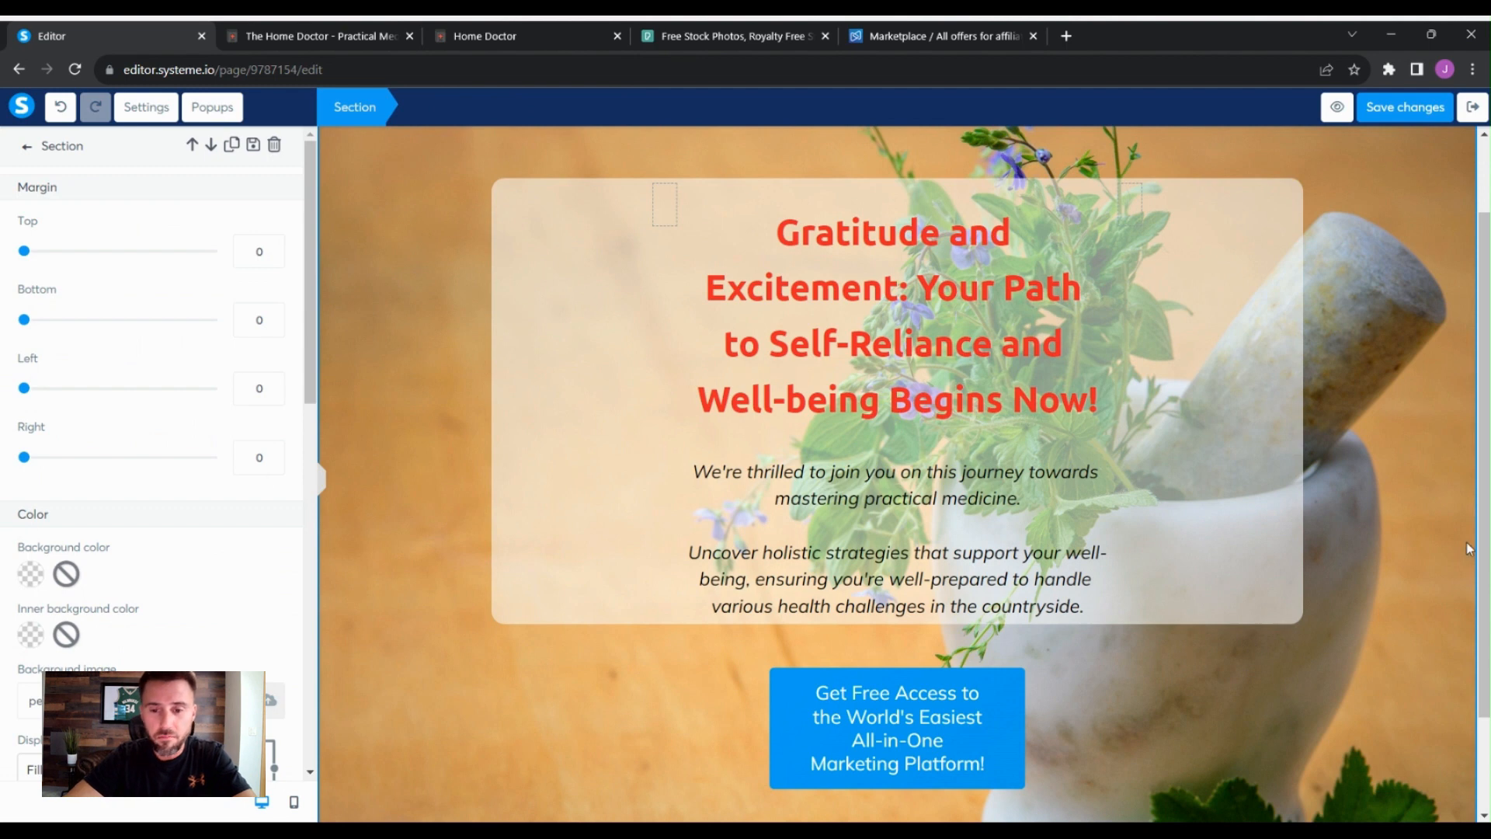
{"action": "left_click", "coordinate": [1384, 592]}
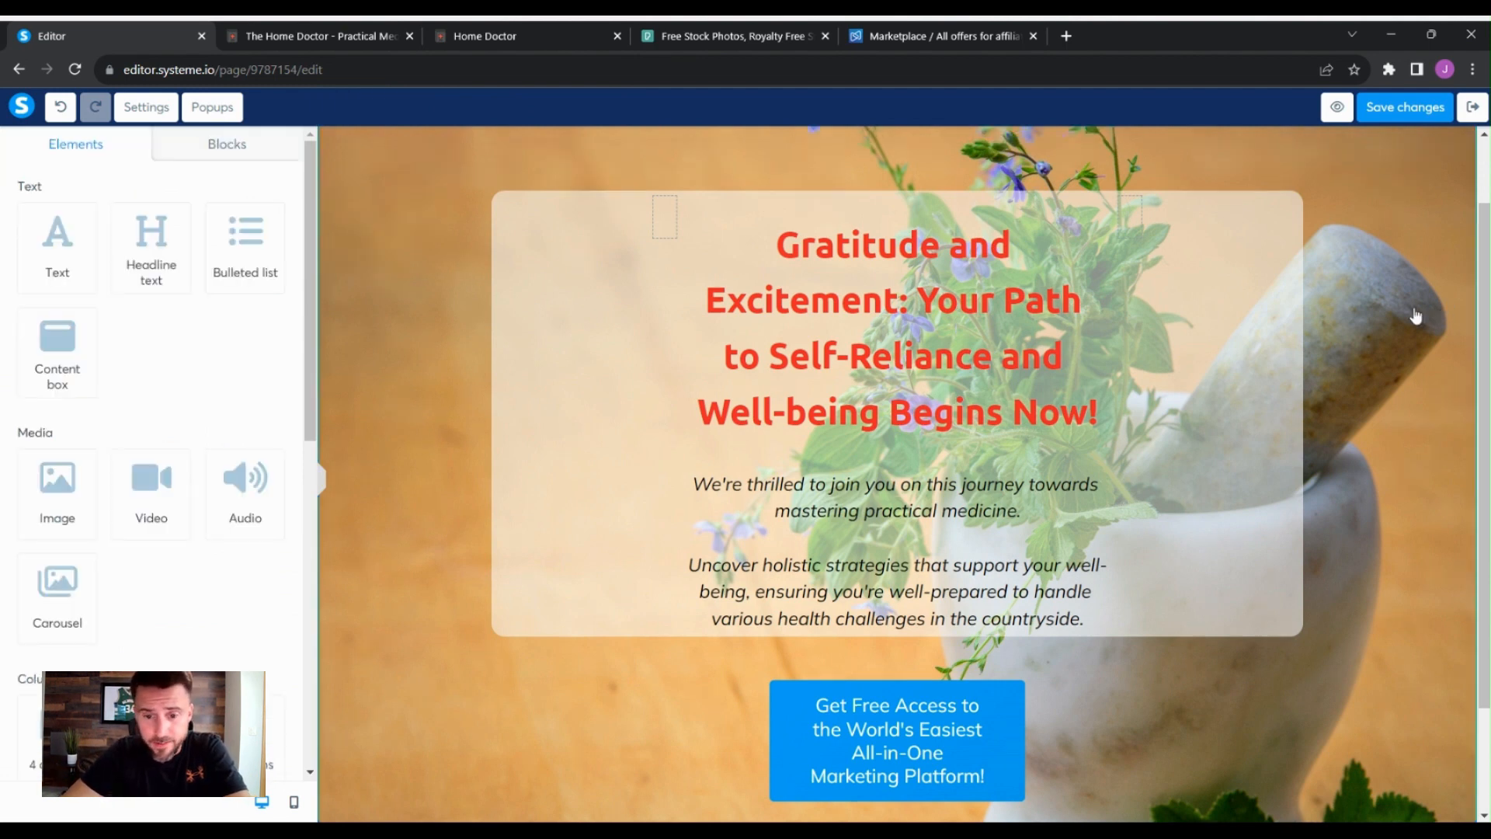
{"action": "left_click", "coordinate": [1370, 291]}
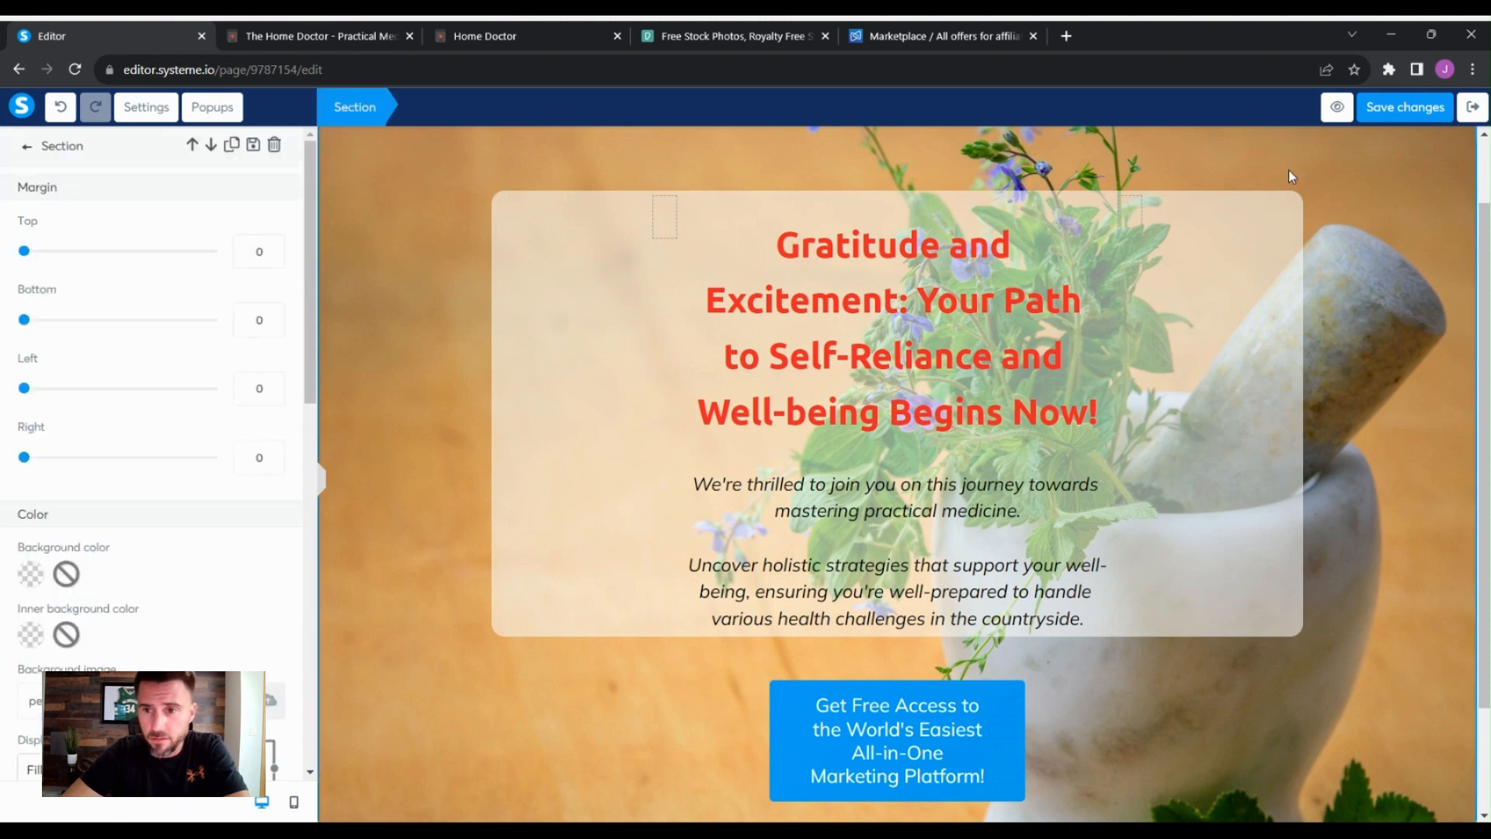
{"action": "left_click", "coordinate": [1347, 237]}
{"action": "left_click", "coordinate": [1250, 227]}
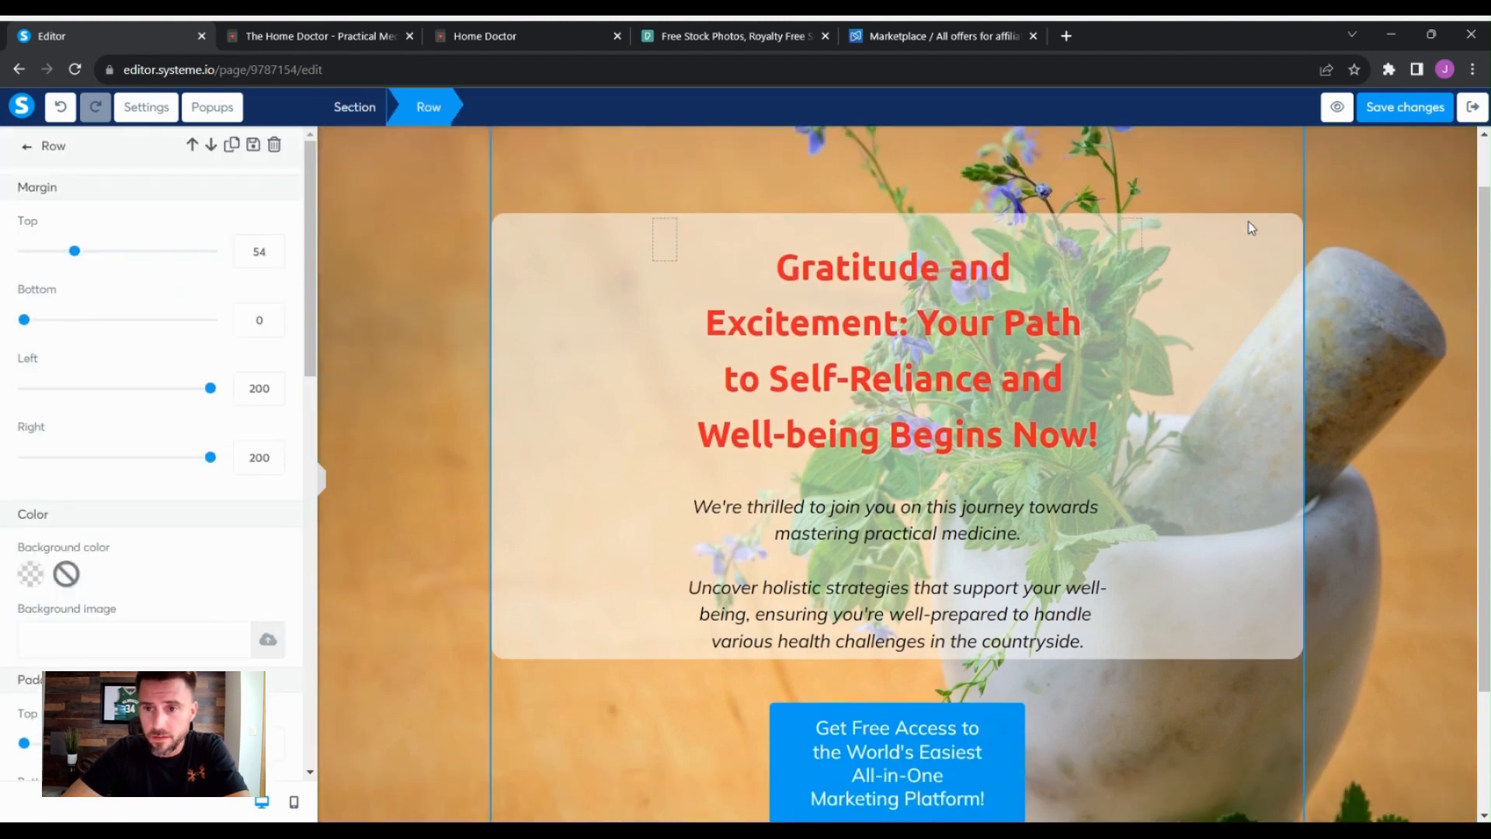
{"action": "left_click", "coordinate": [1358, 295]}
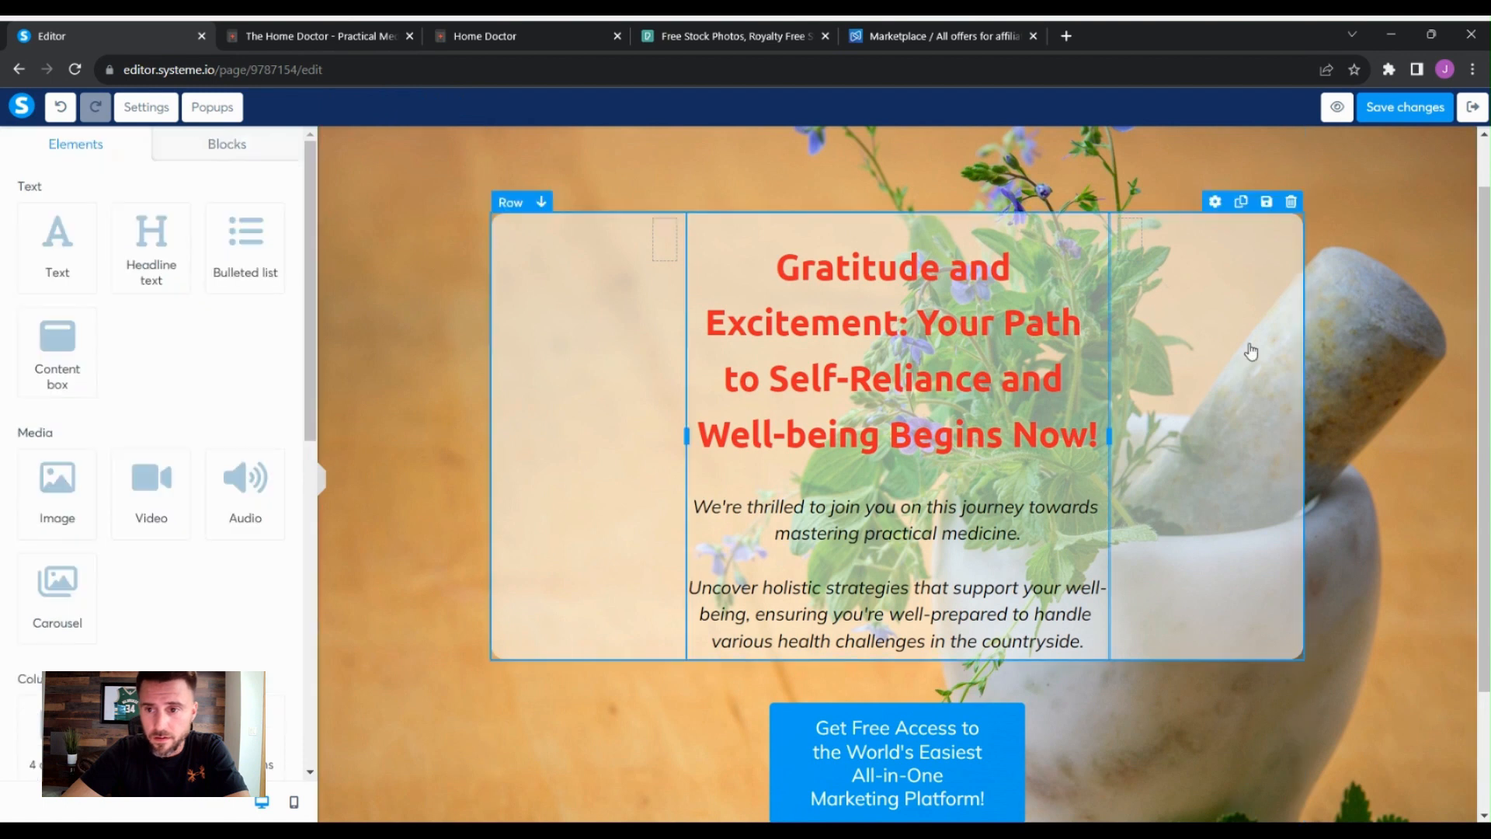
- Remove the inner row's background color so its white box disappears
{"action": "left_click", "coordinate": [1250, 349]}
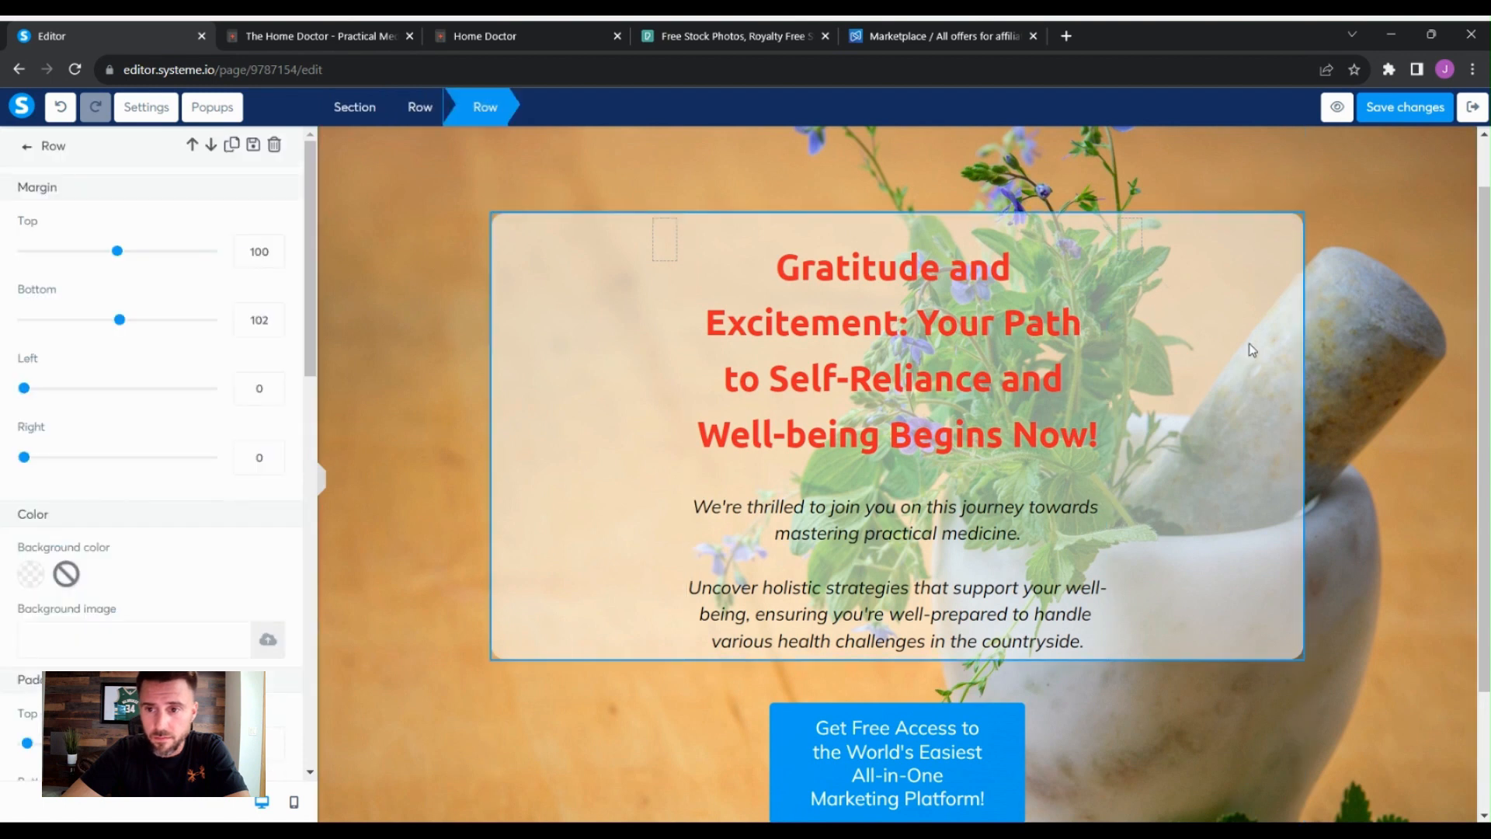
{"action": "left_click", "coordinate": [28, 577]}
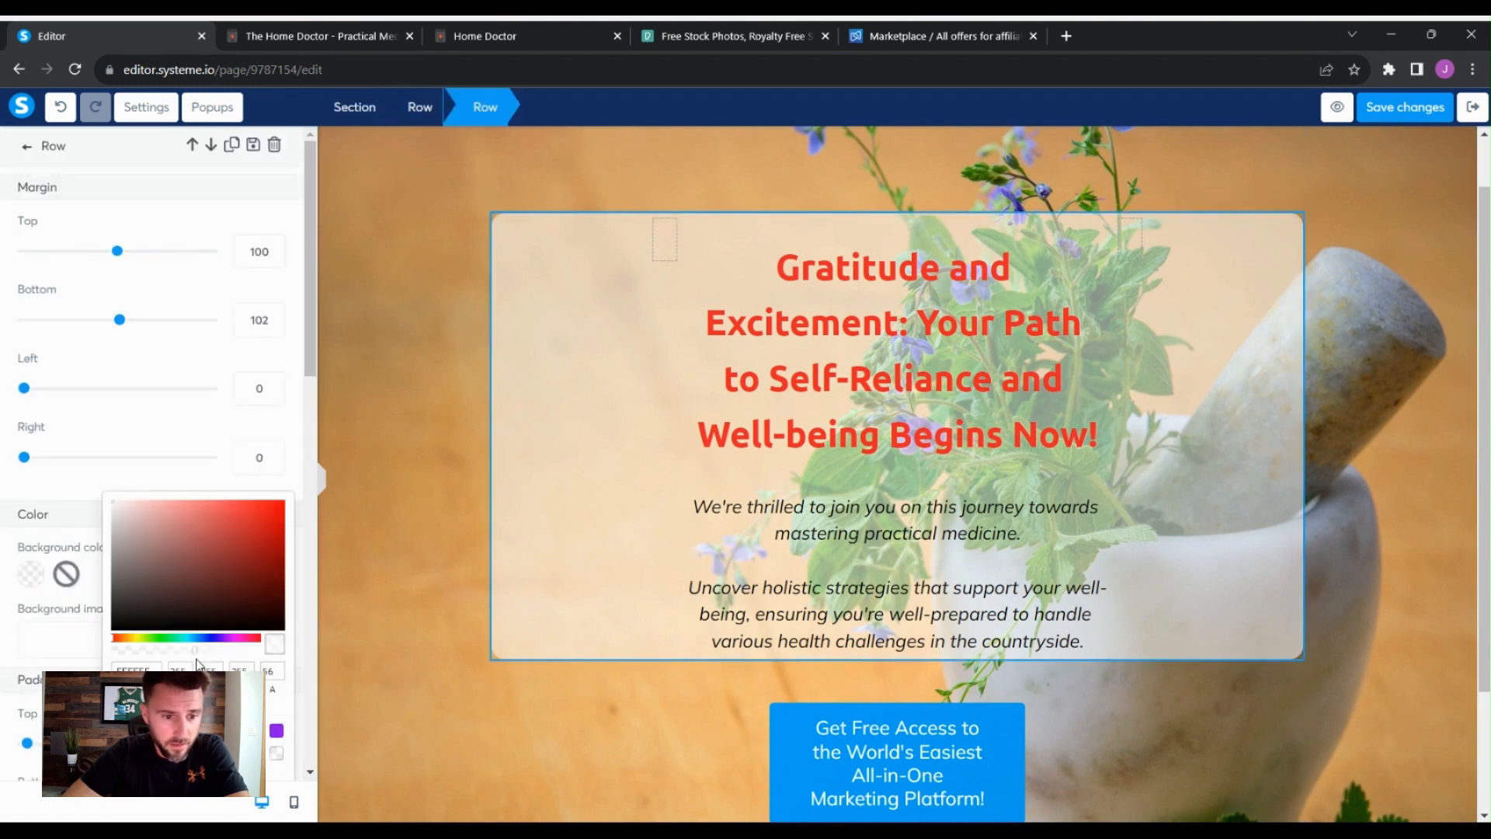
{"action": "left_click", "coordinate": [277, 752]}
{"action": "left_click", "coordinate": [1346, 423]}
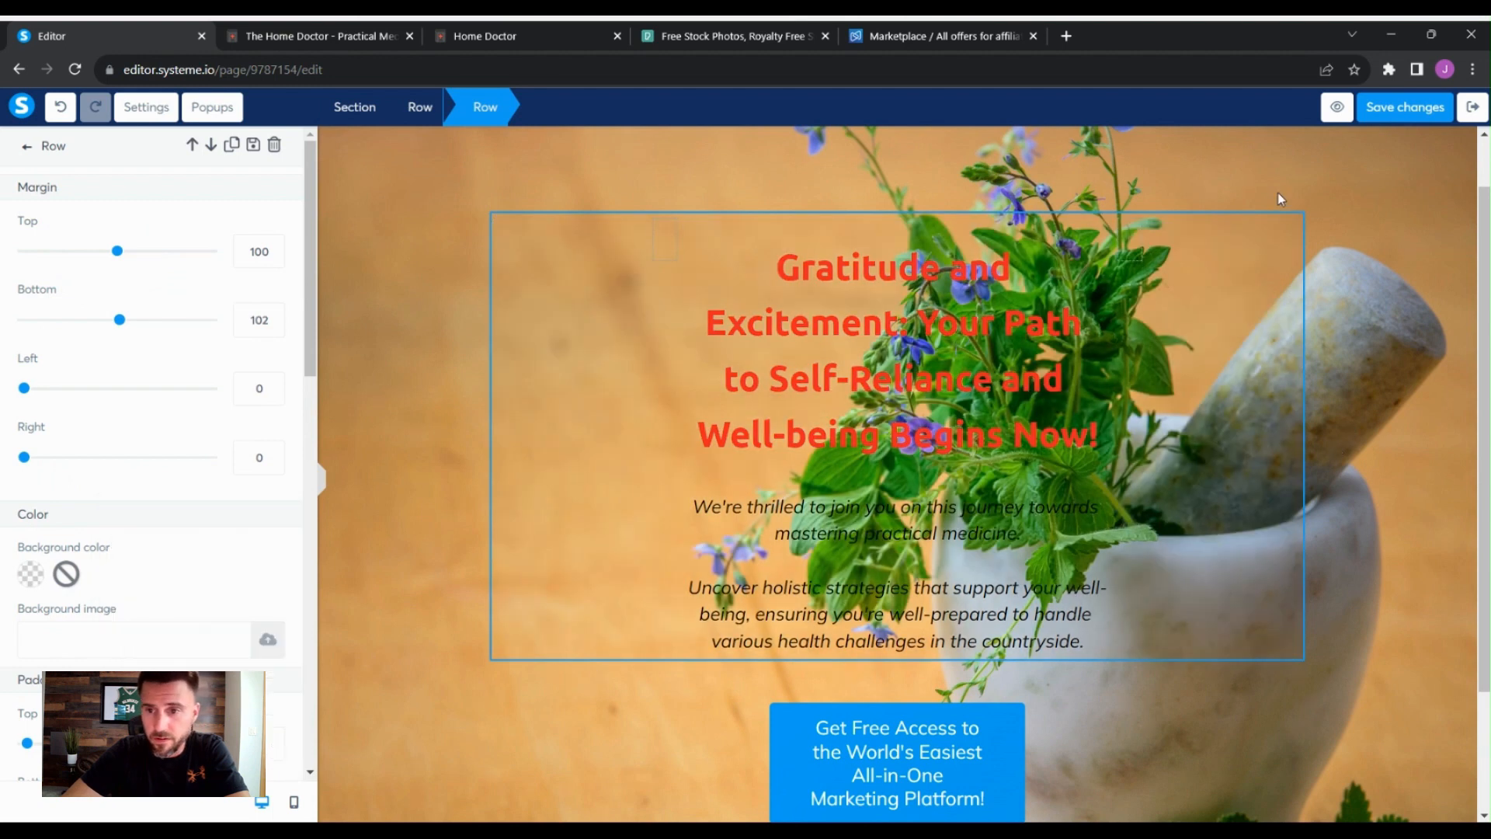
- Give the outer row a semi-transparent white background with alpha 51
{"action": "left_click", "coordinate": [1283, 198]}
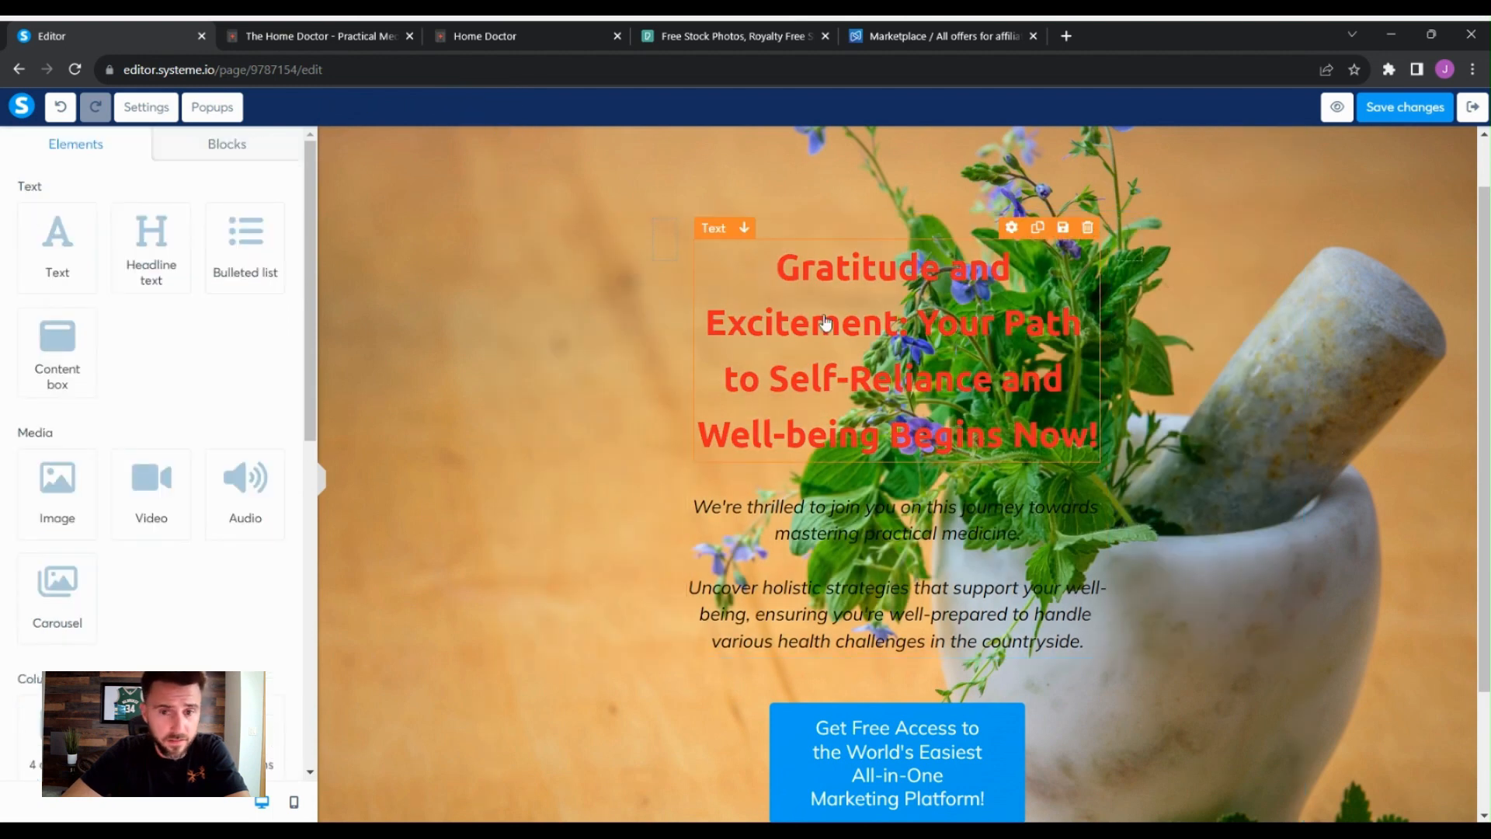
{"action": "left_click", "coordinate": [1215, 137]}
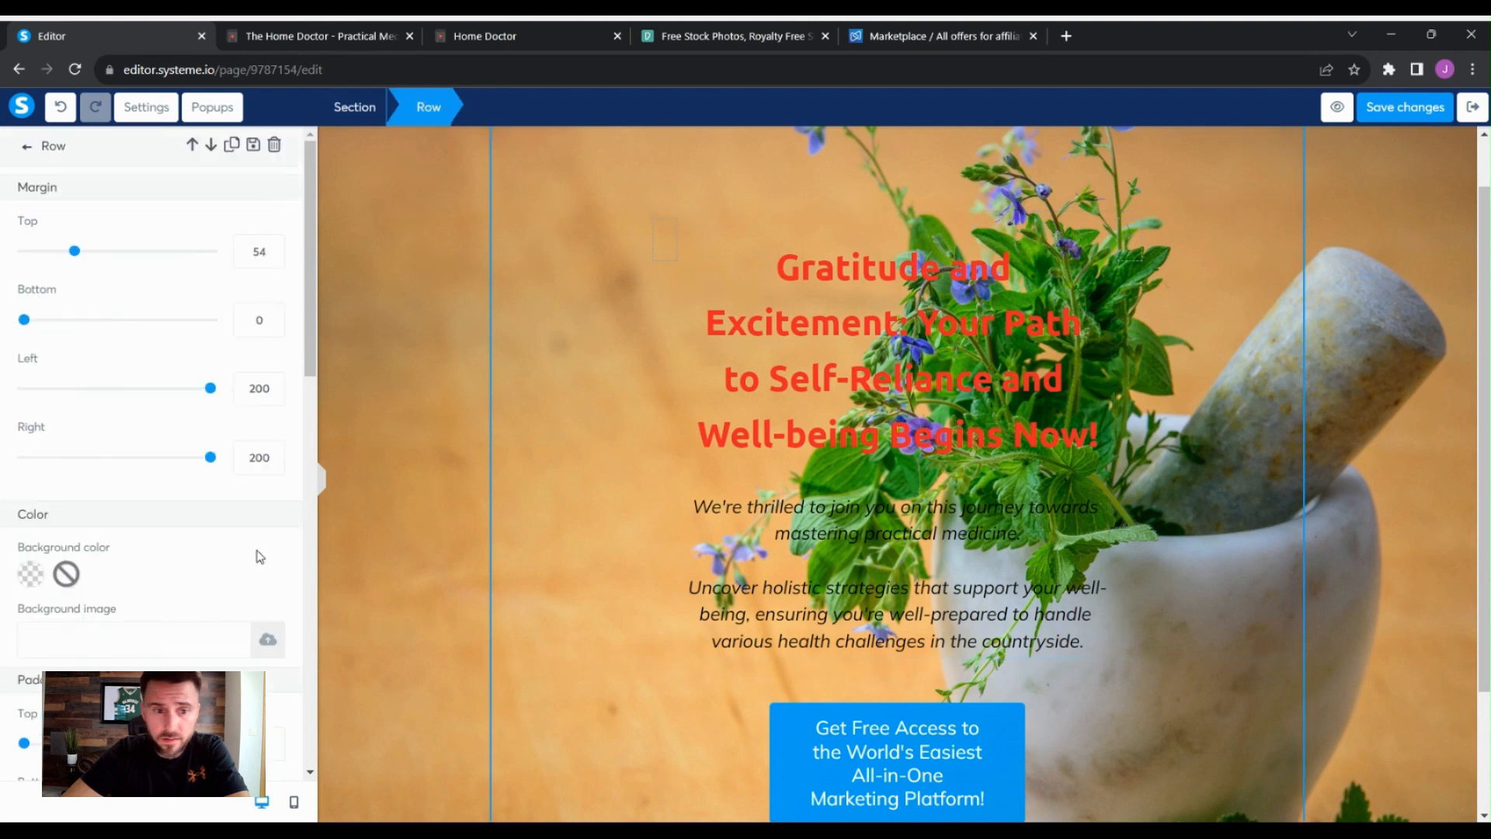
{"action": "left_click", "coordinate": [31, 574]}
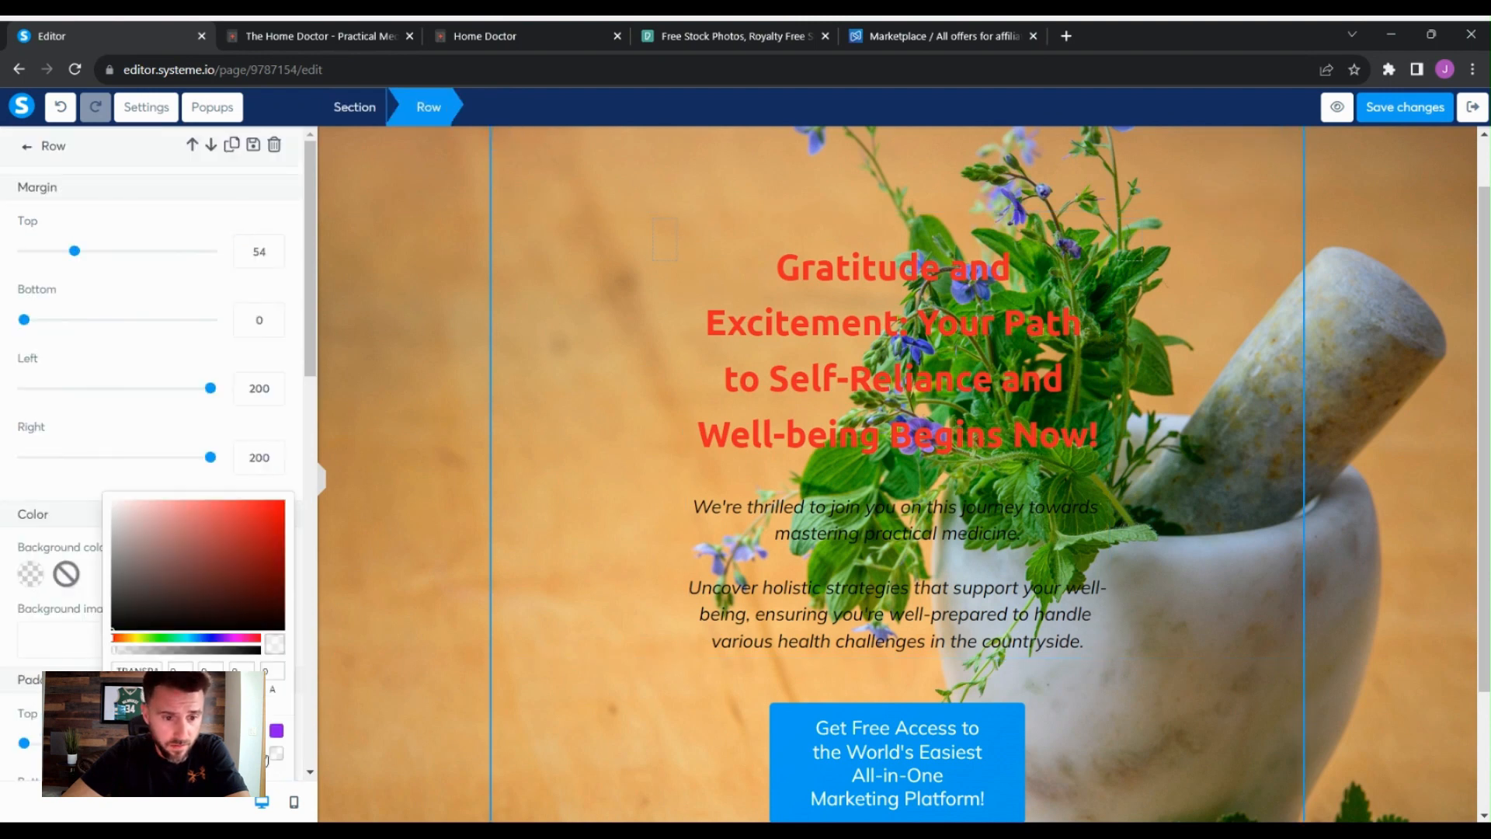
{"action": "left_click", "coordinate": [256, 650]}
{"action": "left_click", "coordinate": [208, 649]}
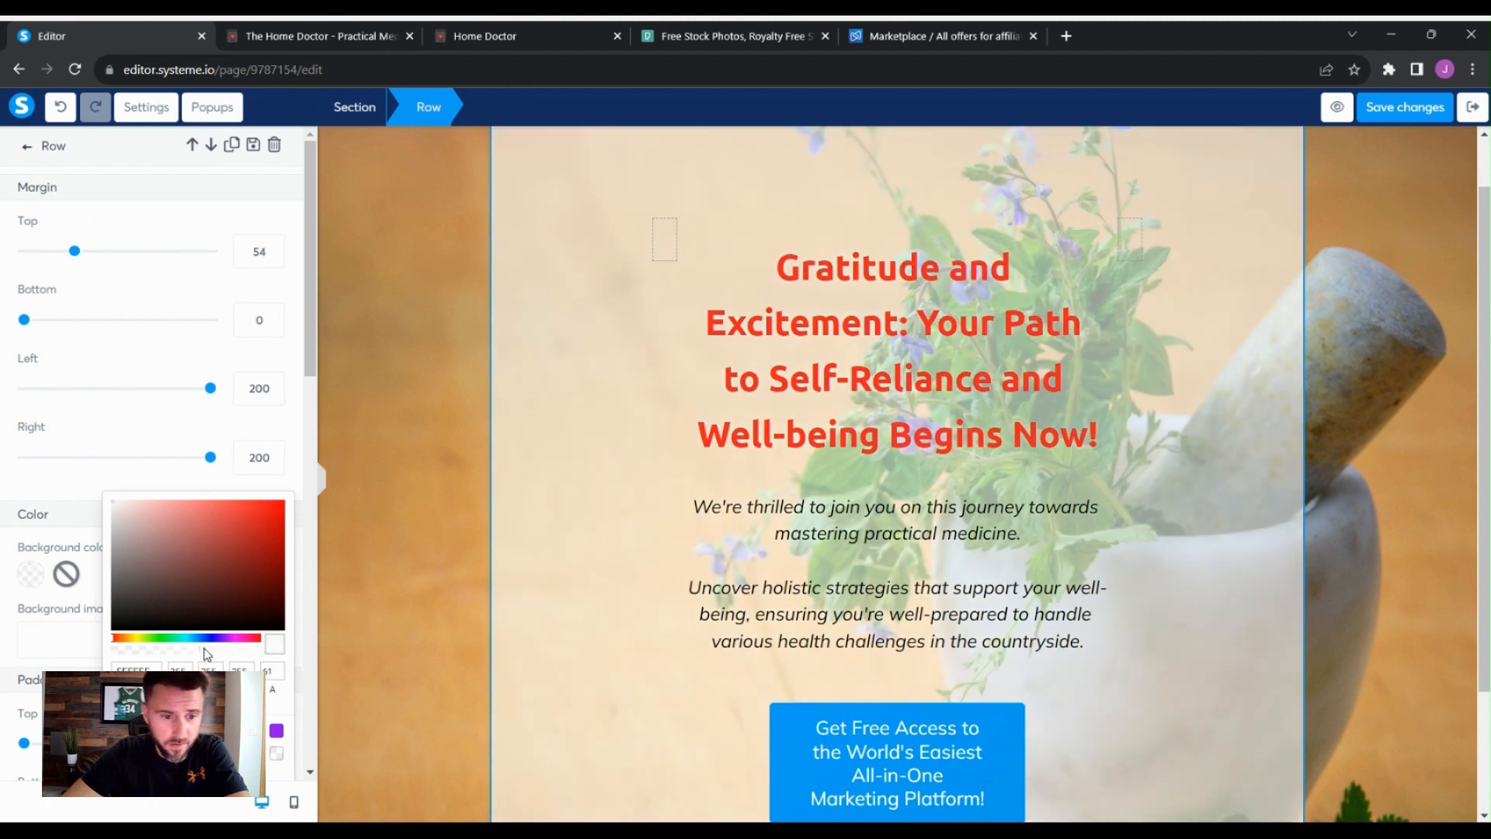
{"action": "left_click", "coordinate": [1433, 579]}
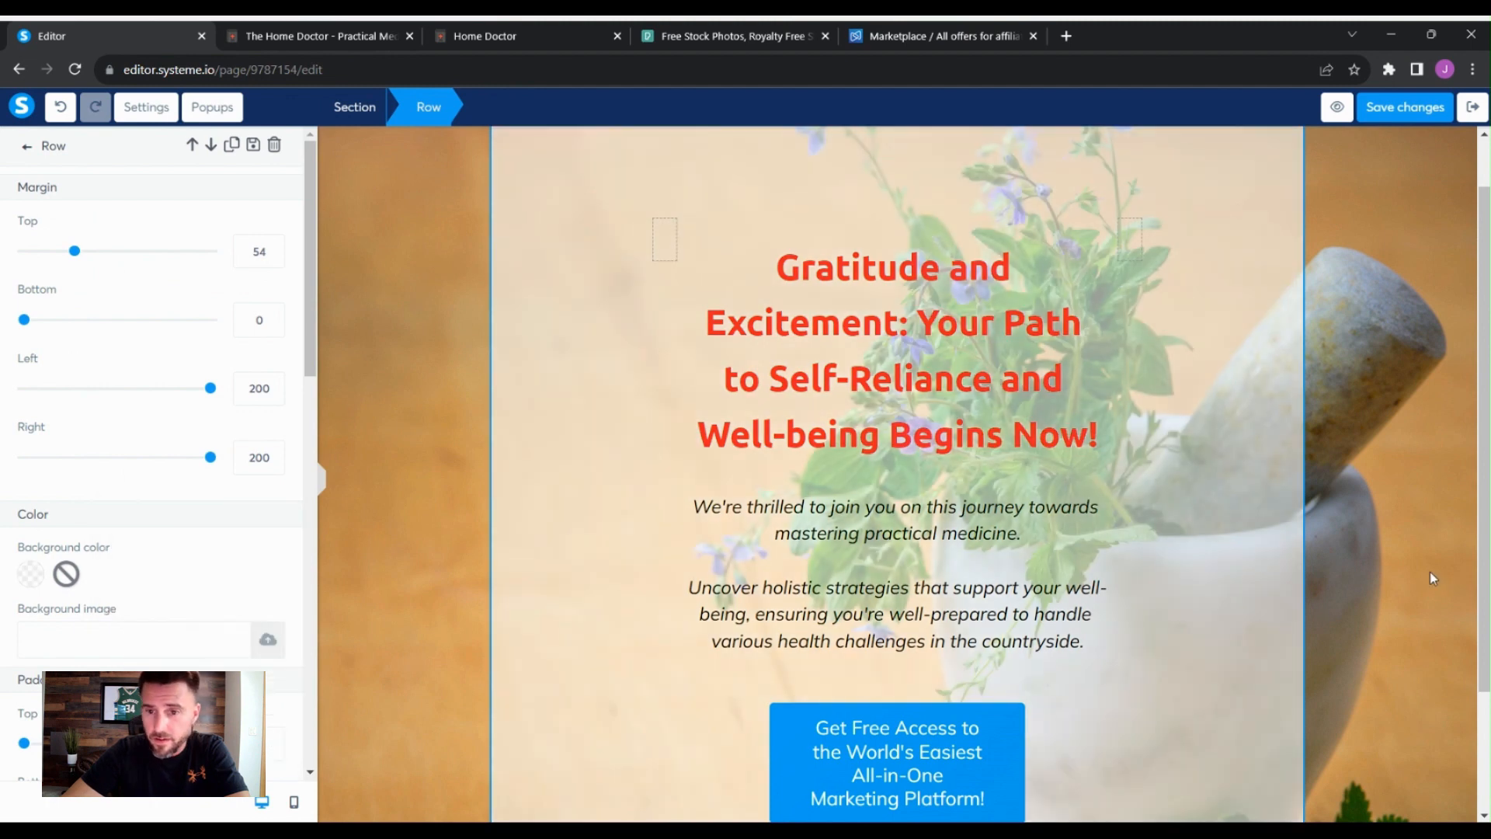
{"action": "left_click", "coordinate": [1394, 549]}
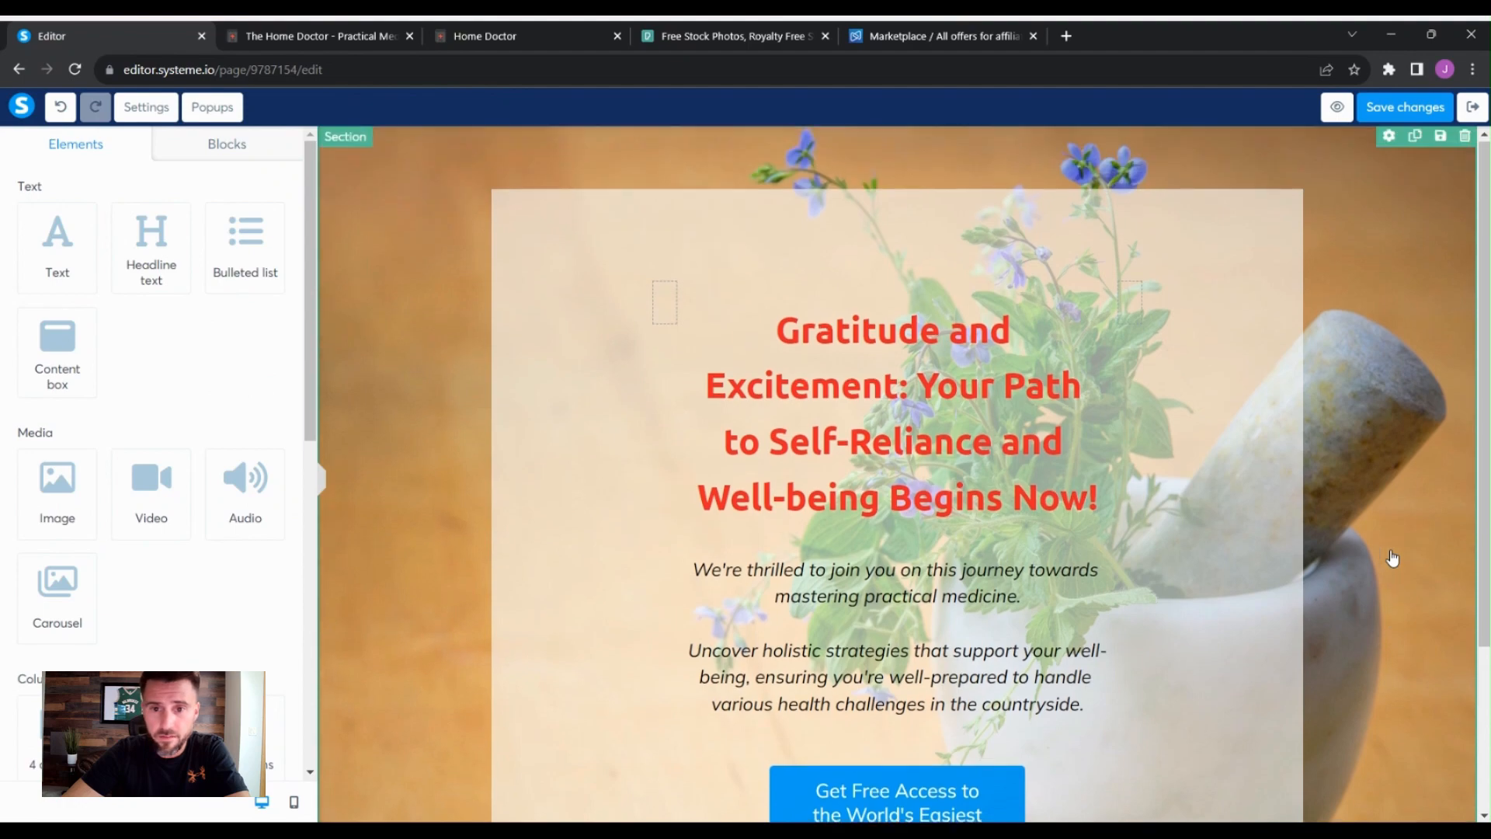
- Set the outer row's top margin to 0
{"action": "scroll", "coordinate": [1392, 558], "scroll_direction": "down", "scroll_amount": 2}
{"action": "scroll", "coordinate": [1393, 557], "scroll_direction": "up", "scroll_amount": 2}
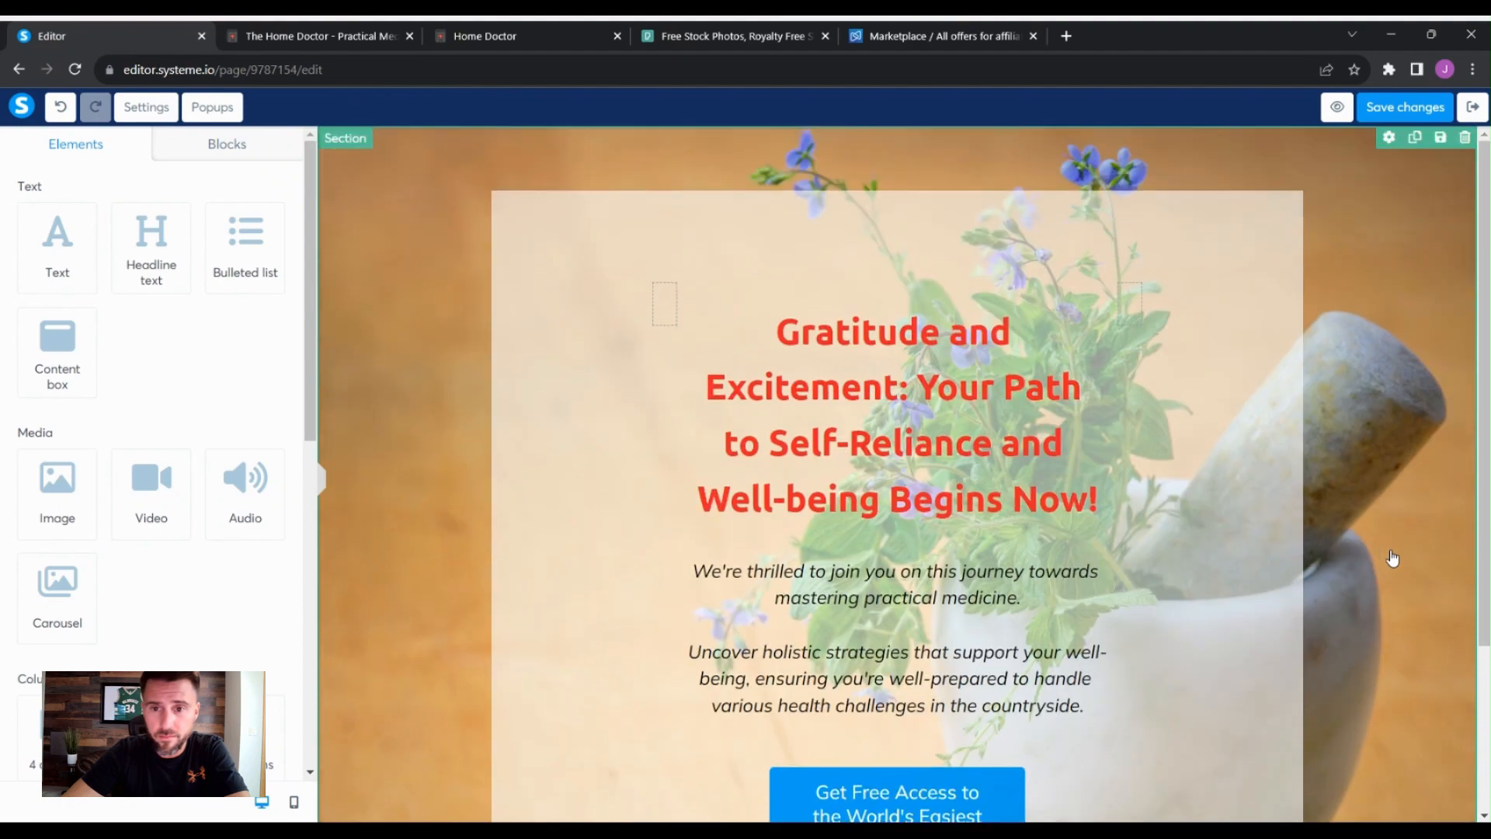
{"action": "left_click", "coordinate": [1265, 249]}
{"action": "left_click_drag", "start_coordinate": [75, 260], "coordinate": [10, 263]}
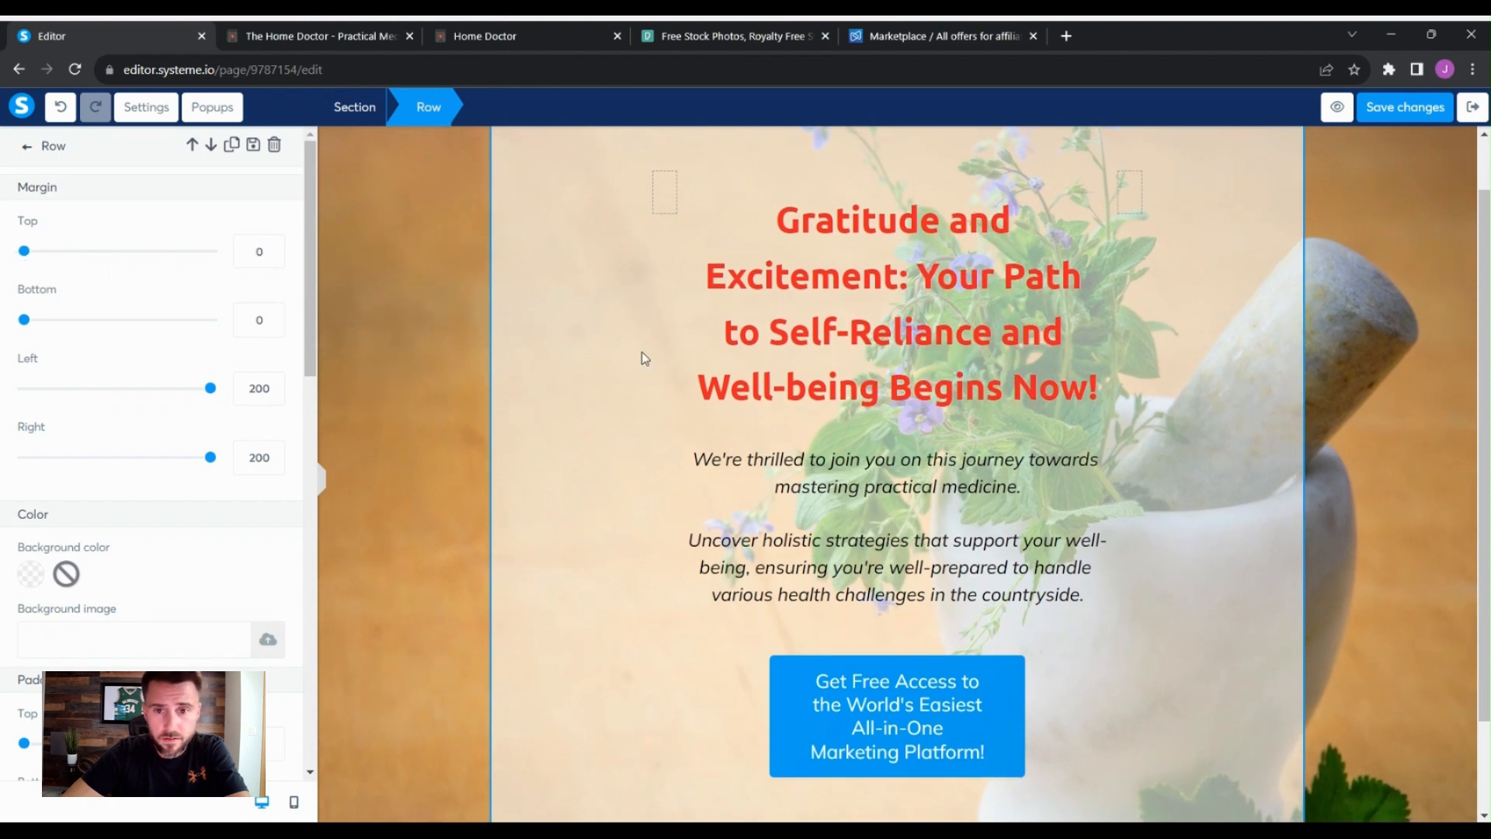
{"action": "left_click", "coordinate": [1332, 436]}
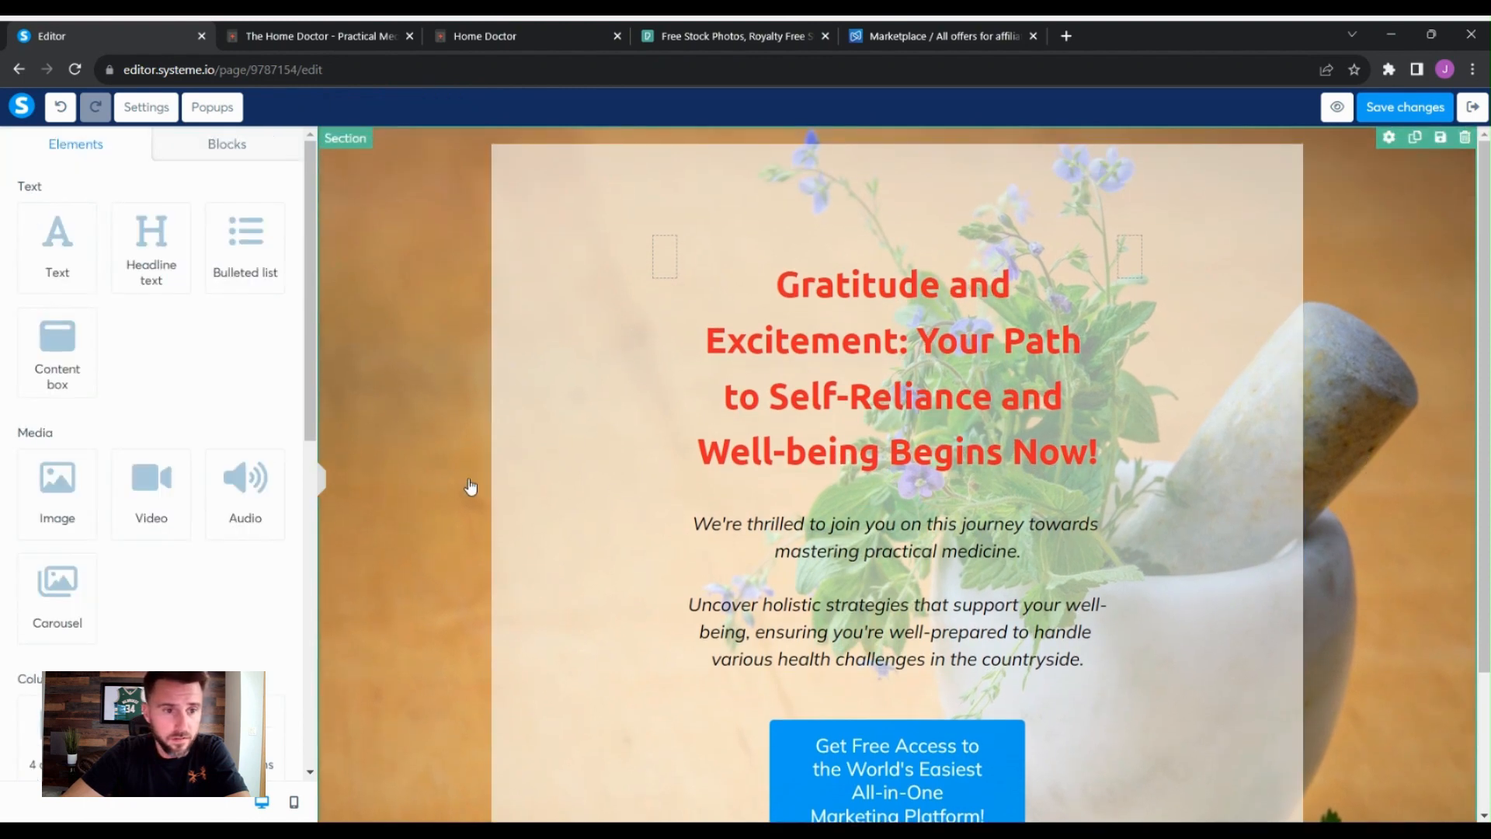
{"action": "left_click", "coordinate": [1214, 154]}
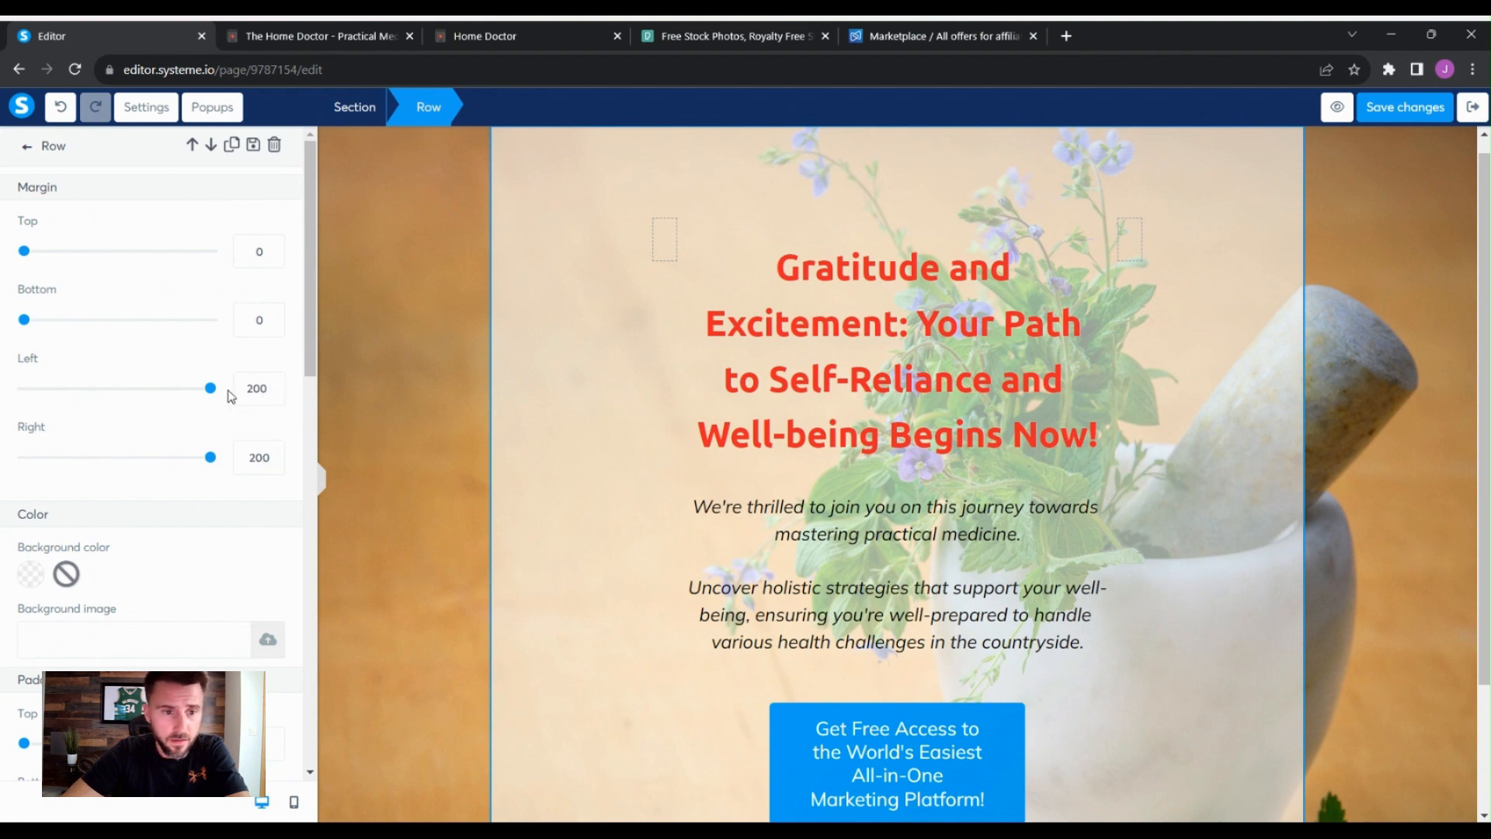
- Set the outer row's left and right margins to 75
{"action": "mouse_move", "coordinate": [210, 388]}
{"action": "left_mouse_down"}
{"action": "mouse_move", "coordinate": [174, 380]}
{"action": "mouse_move", "coordinate": [217, 390]}
{"action": "left_mouse_up"}
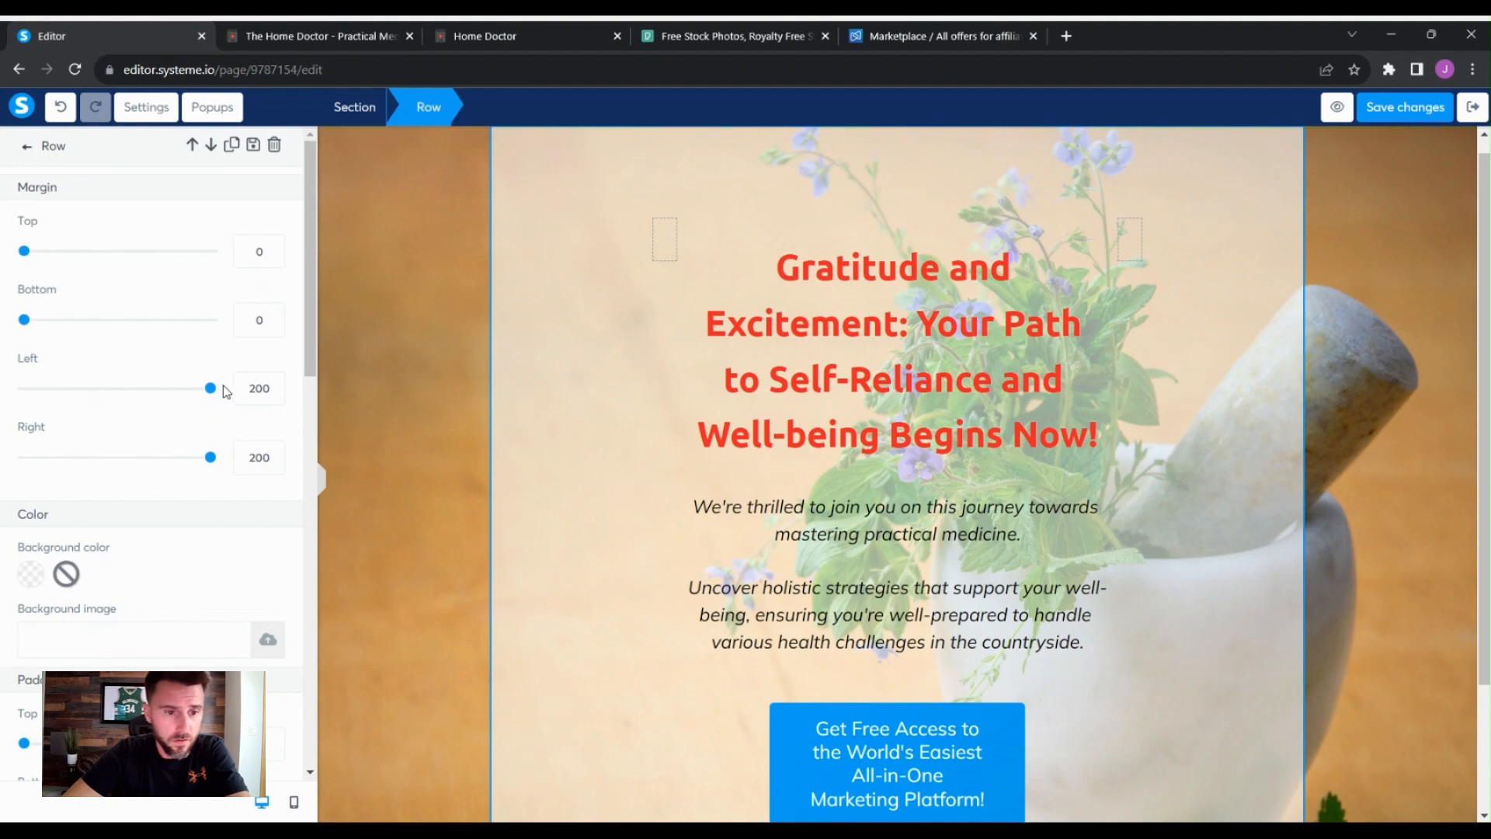
{"action": "left_click_drag", "start_coordinate": [211, 387], "coordinate": [96, 415]}
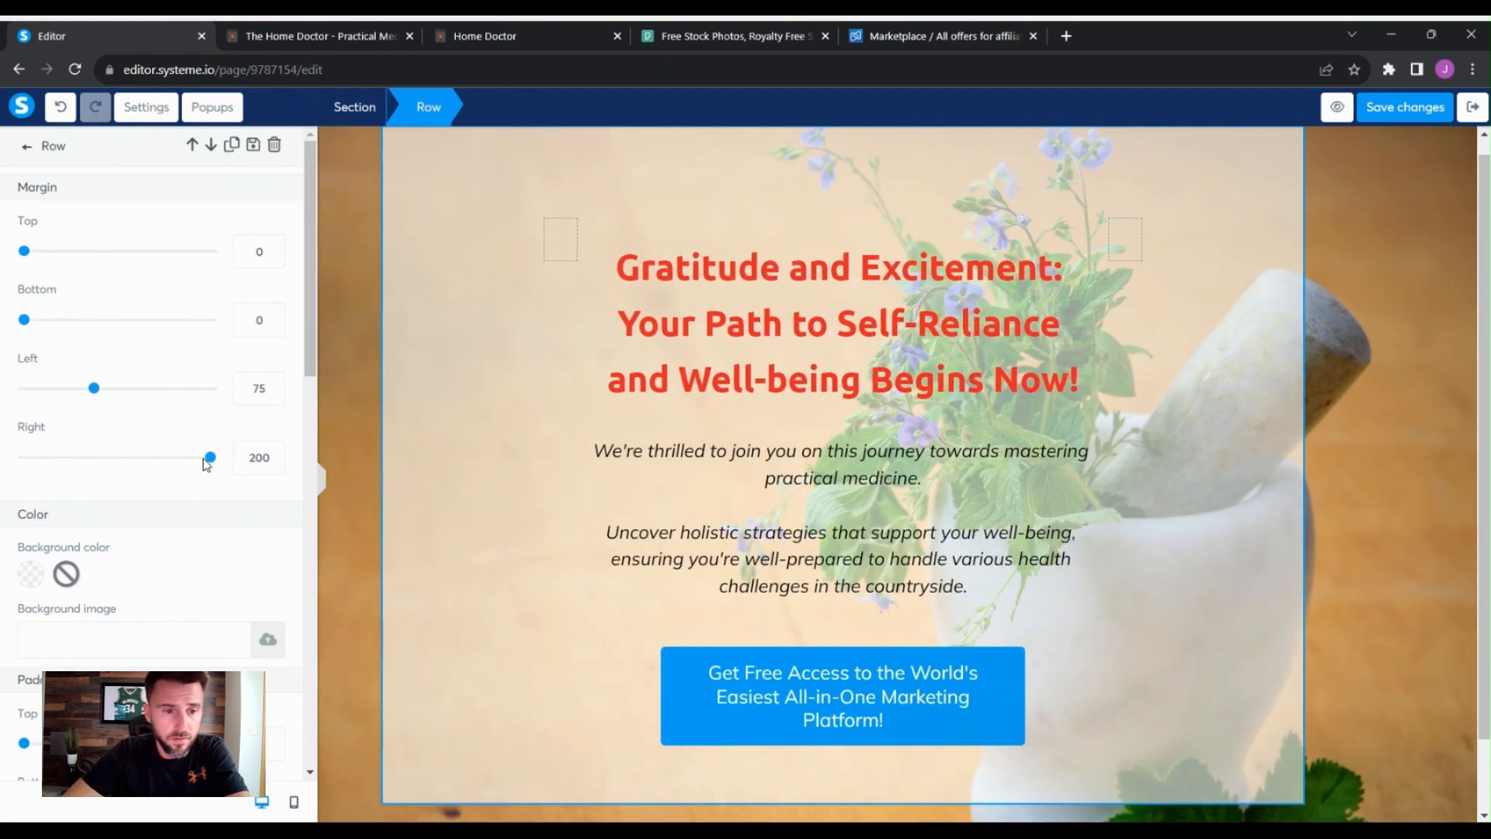
{"action": "left_click_drag", "start_coordinate": [211, 463], "coordinate": [96, 436]}
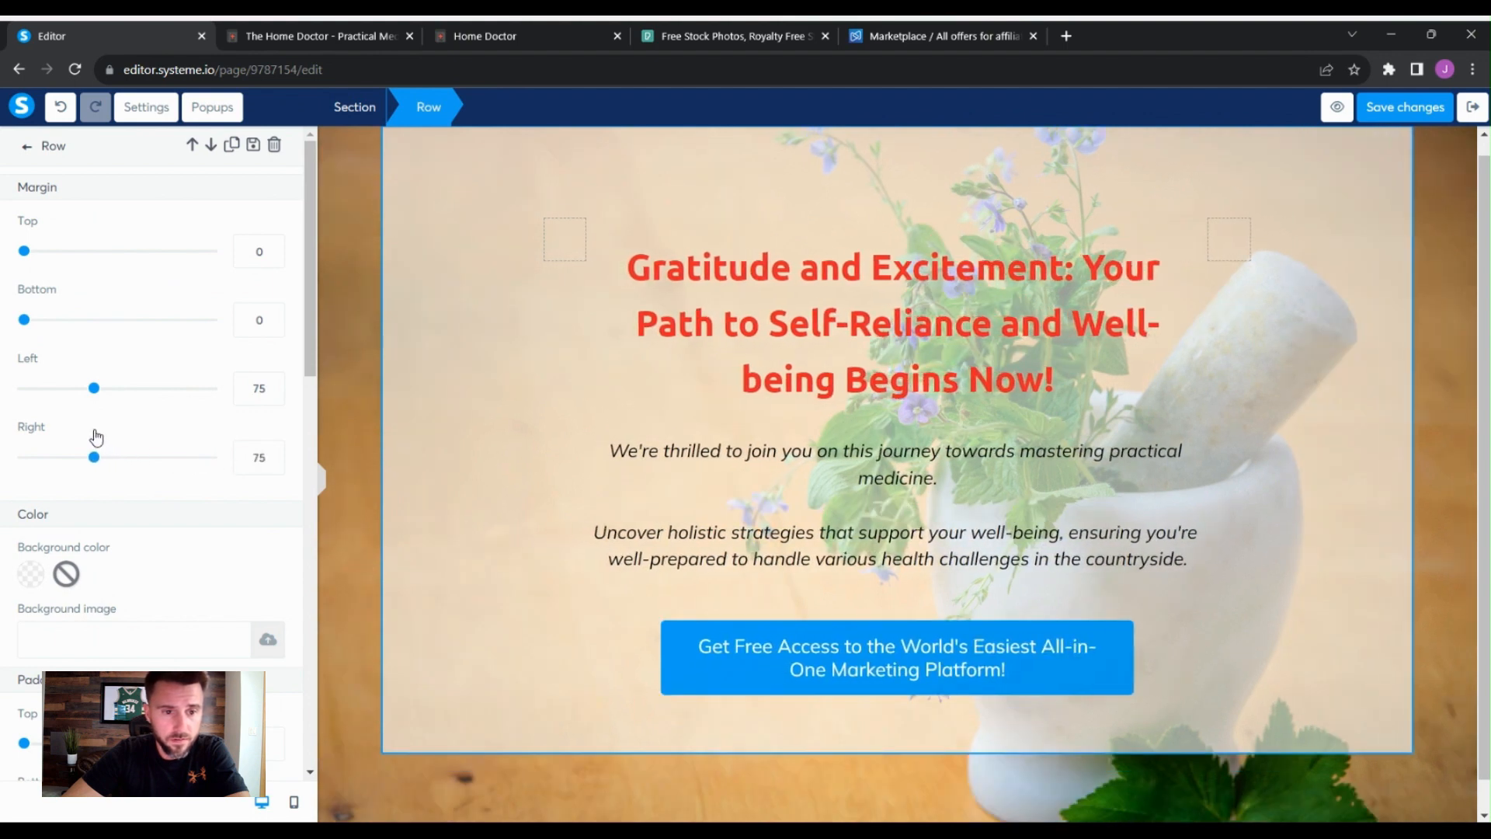
{"action": "left_click_drag", "start_coordinate": [97, 437], "coordinate": [97, 438]}
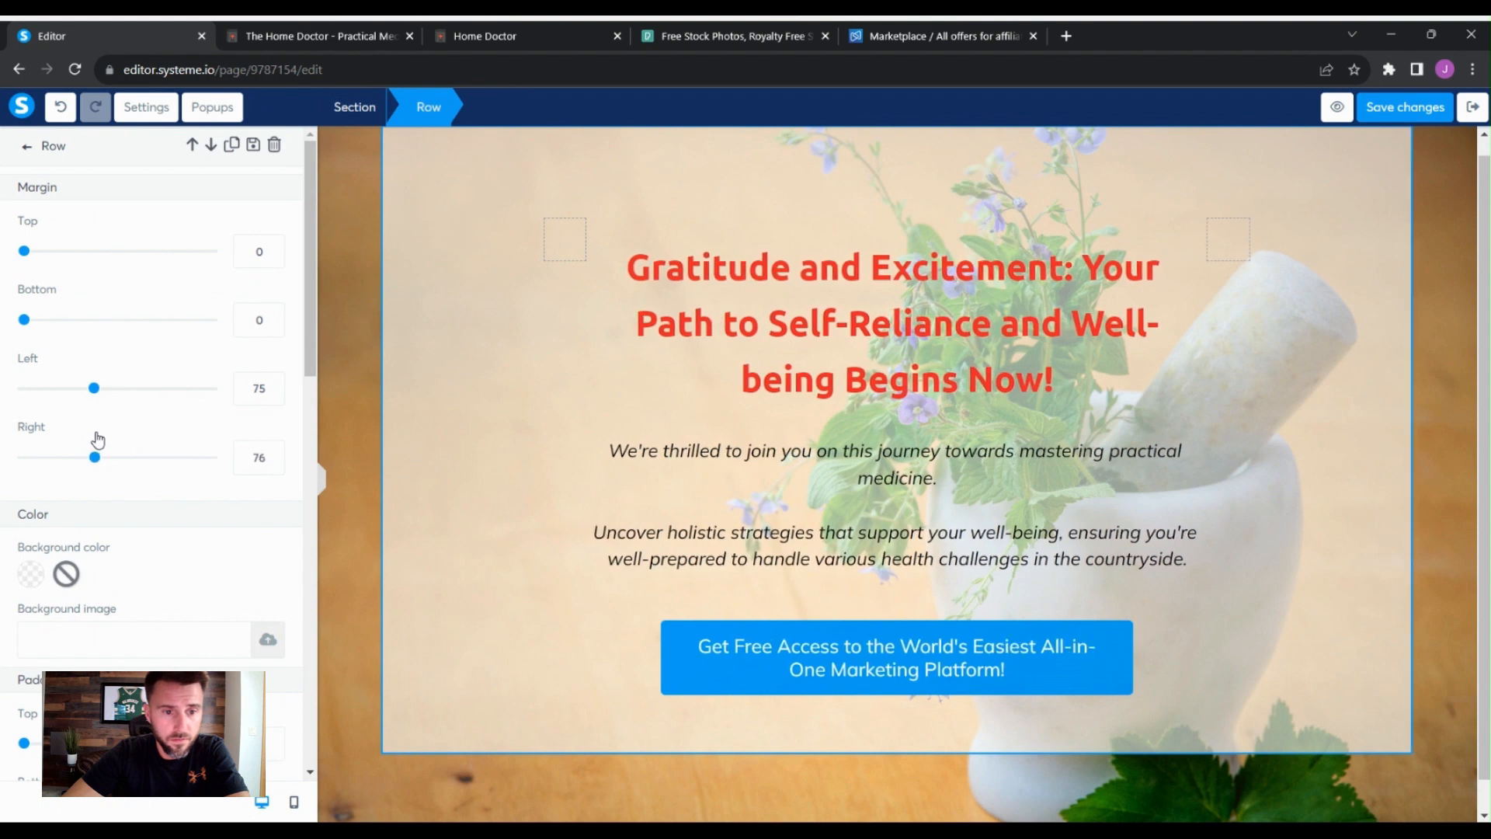
{"action": "left_click", "coordinate": [273, 462]}
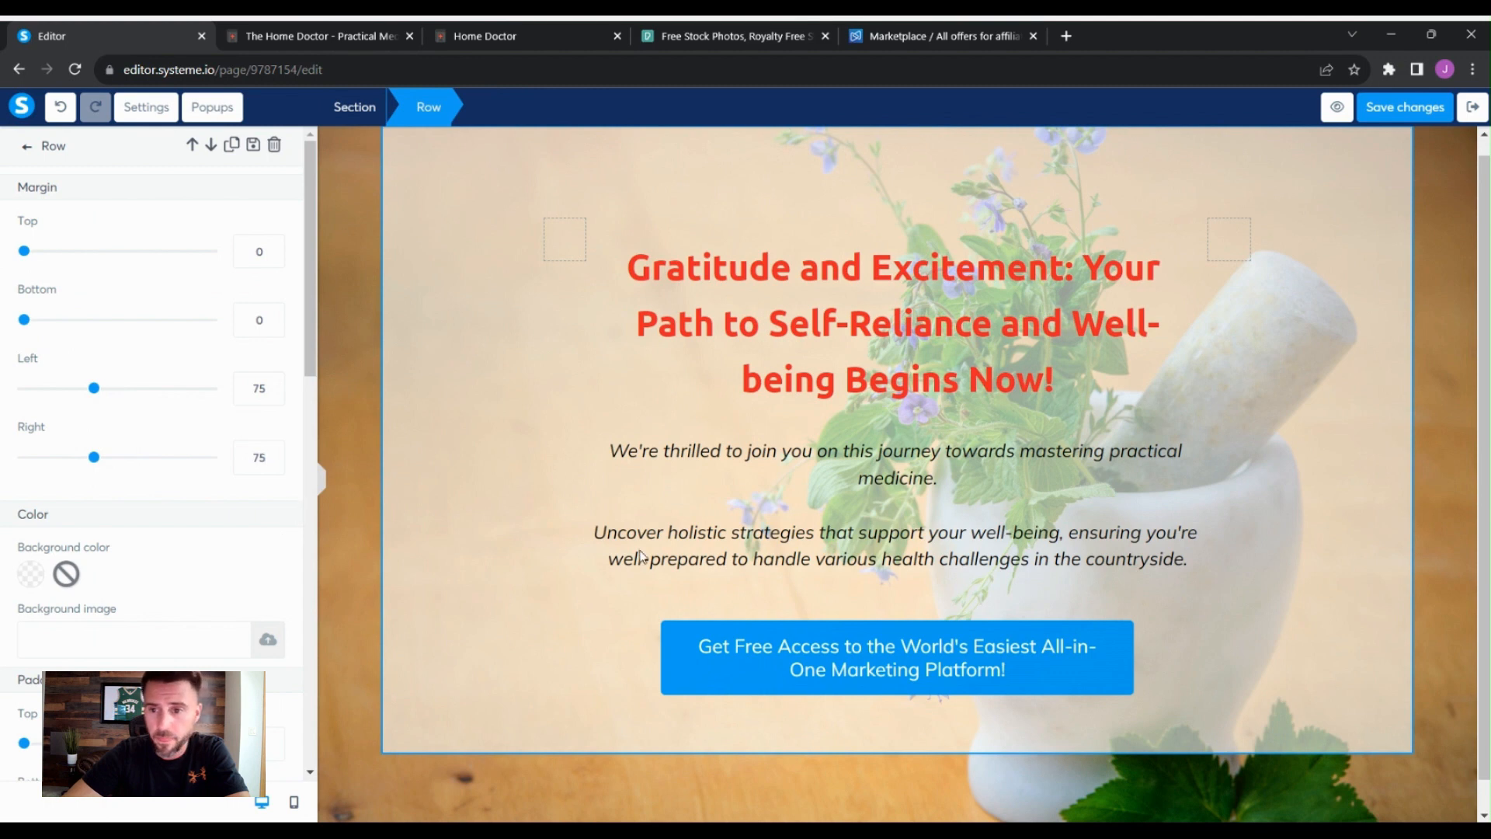
{"action": "left_click", "coordinate": [1421, 436]}
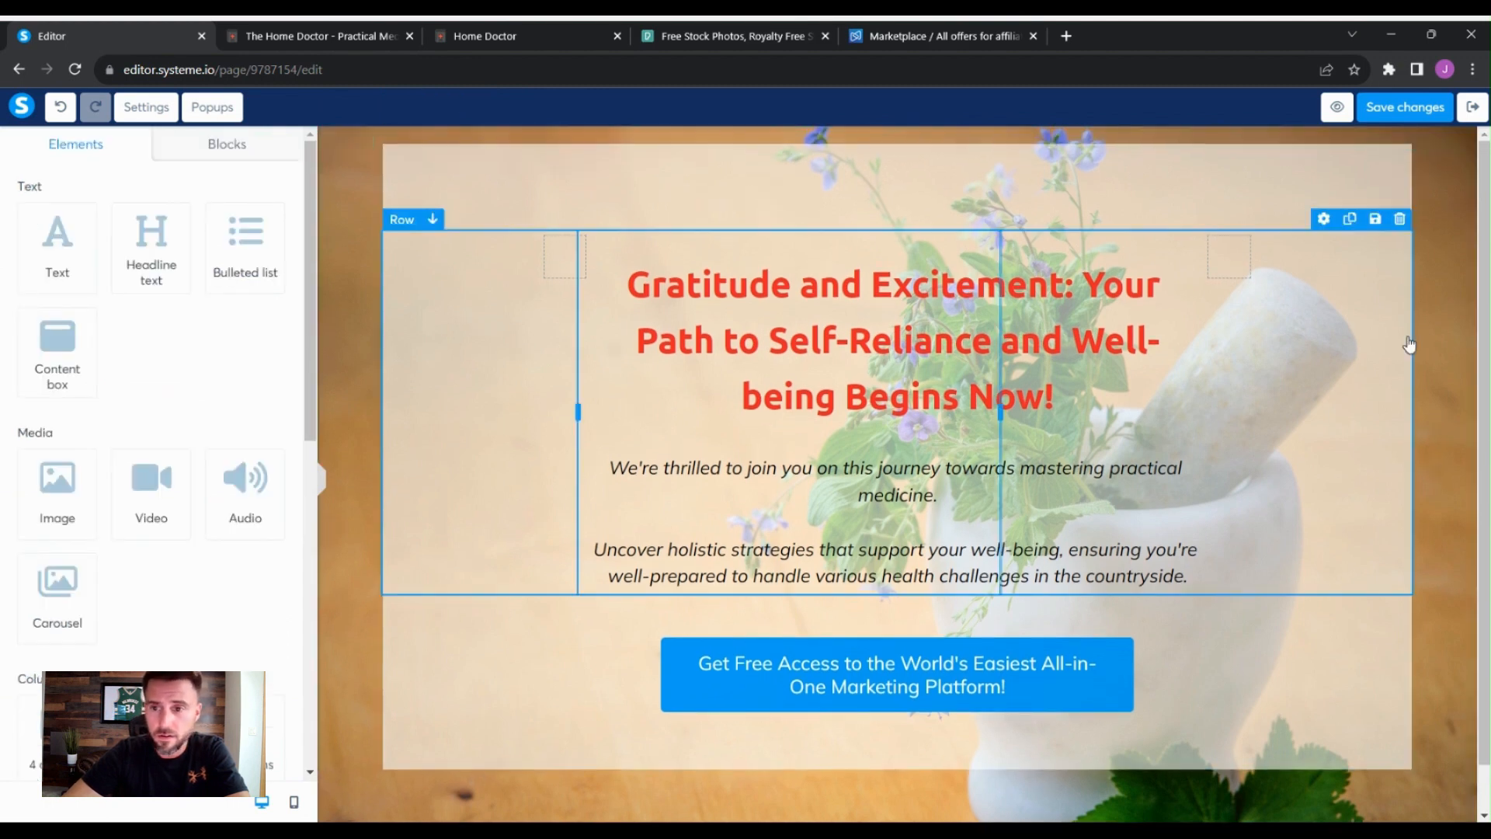
- Reduce the font size of the italic body text under the headline to 20
{"action": "scroll", "coordinate": [1434, 477], "scroll_direction": "down", "scroll_amount": 1}
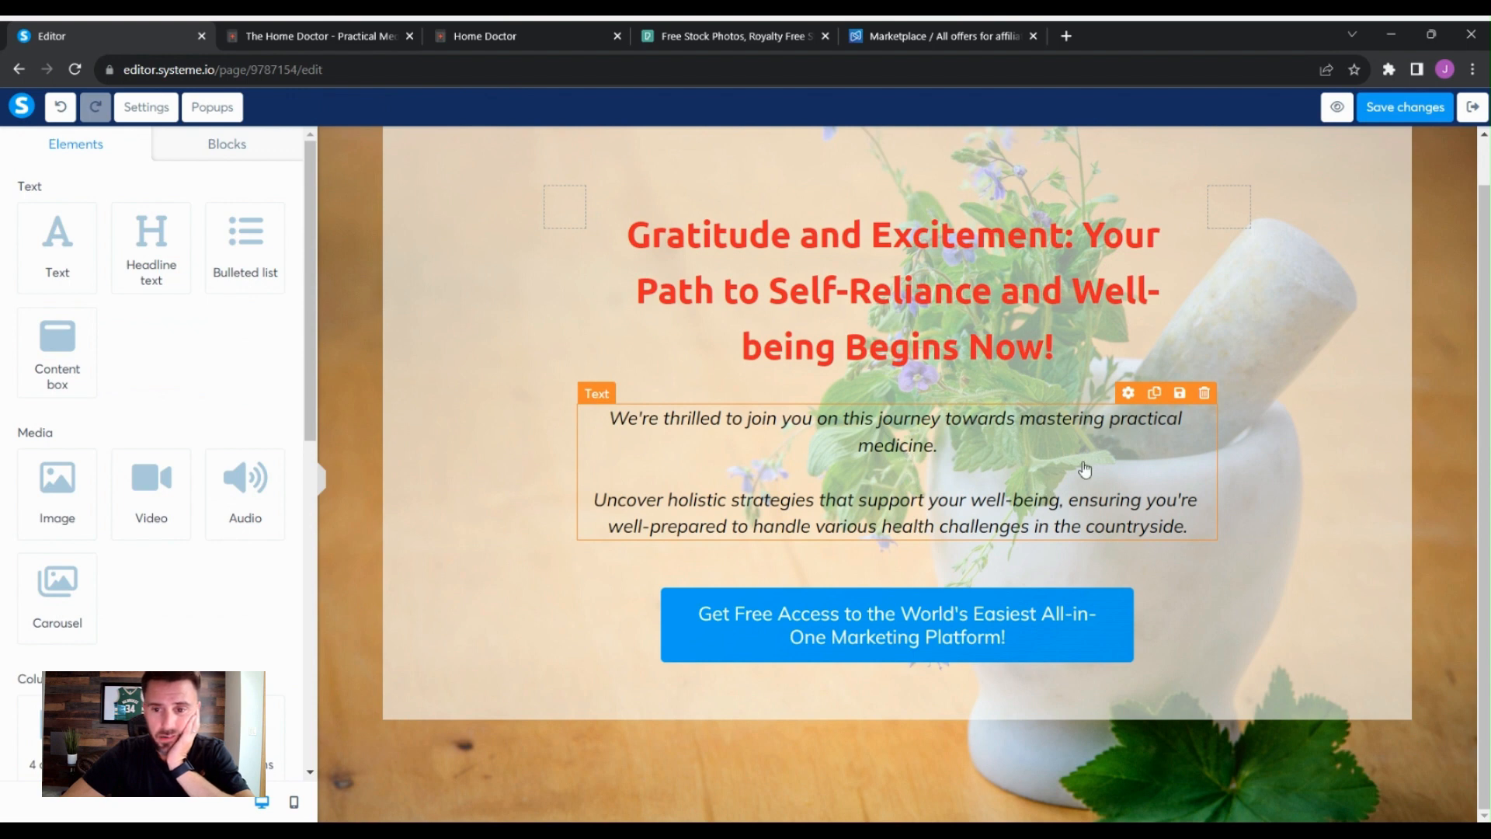
{"action": "left_click", "coordinate": [1115, 443]}
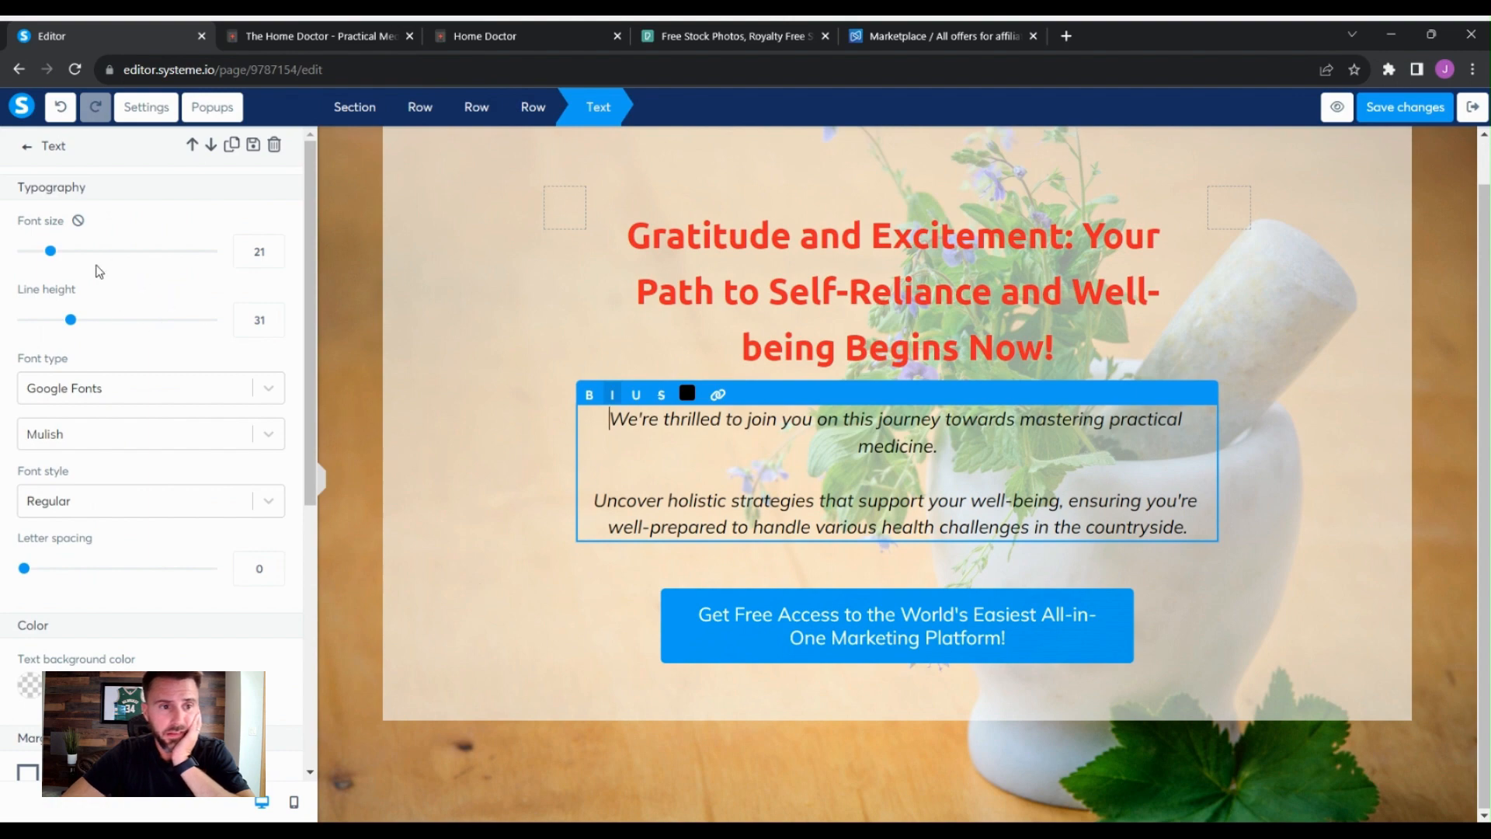
{"action": "left_click_drag", "start_coordinate": [51, 251], "coordinate": [49, 257]}
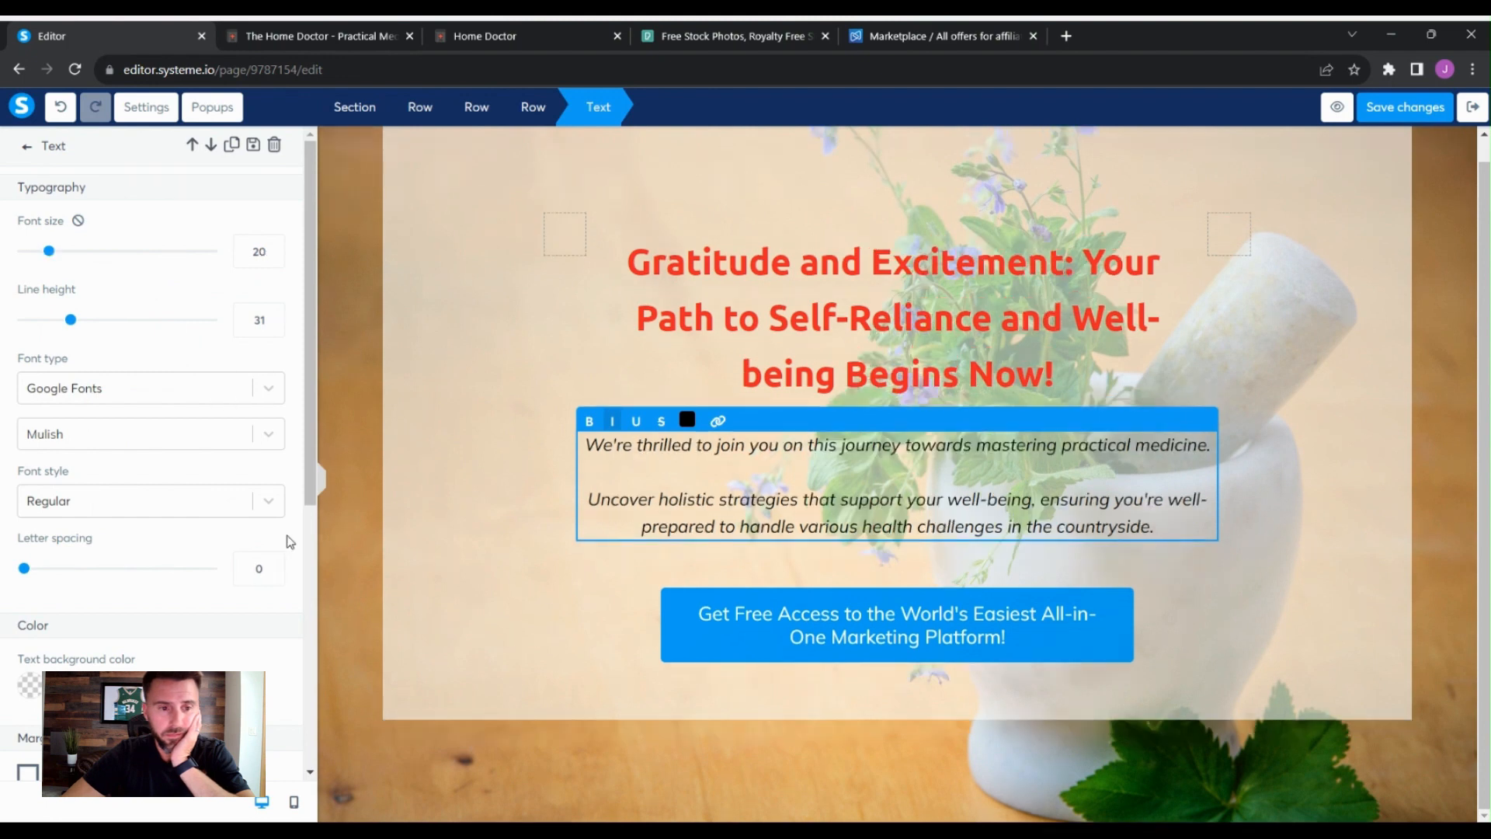
{"action": "scroll", "coordinate": [295, 522], "scroll_direction": "down", "scroll_amount": 7}
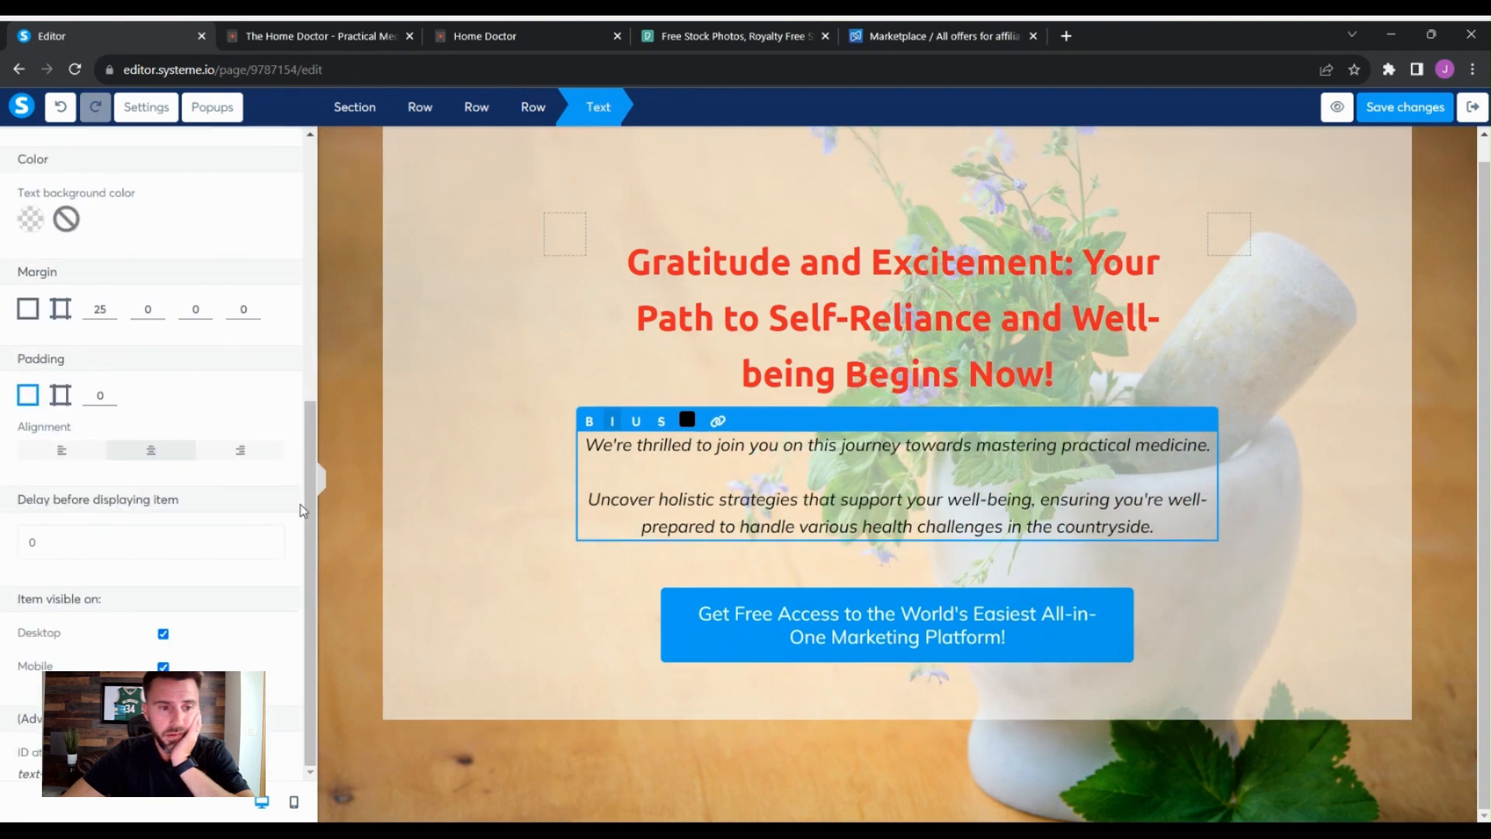
{"action": "scroll", "coordinate": [301, 513], "scroll_direction": "up", "scroll_amount": 5}
{"action": "left_click", "coordinate": [1323, 472]}
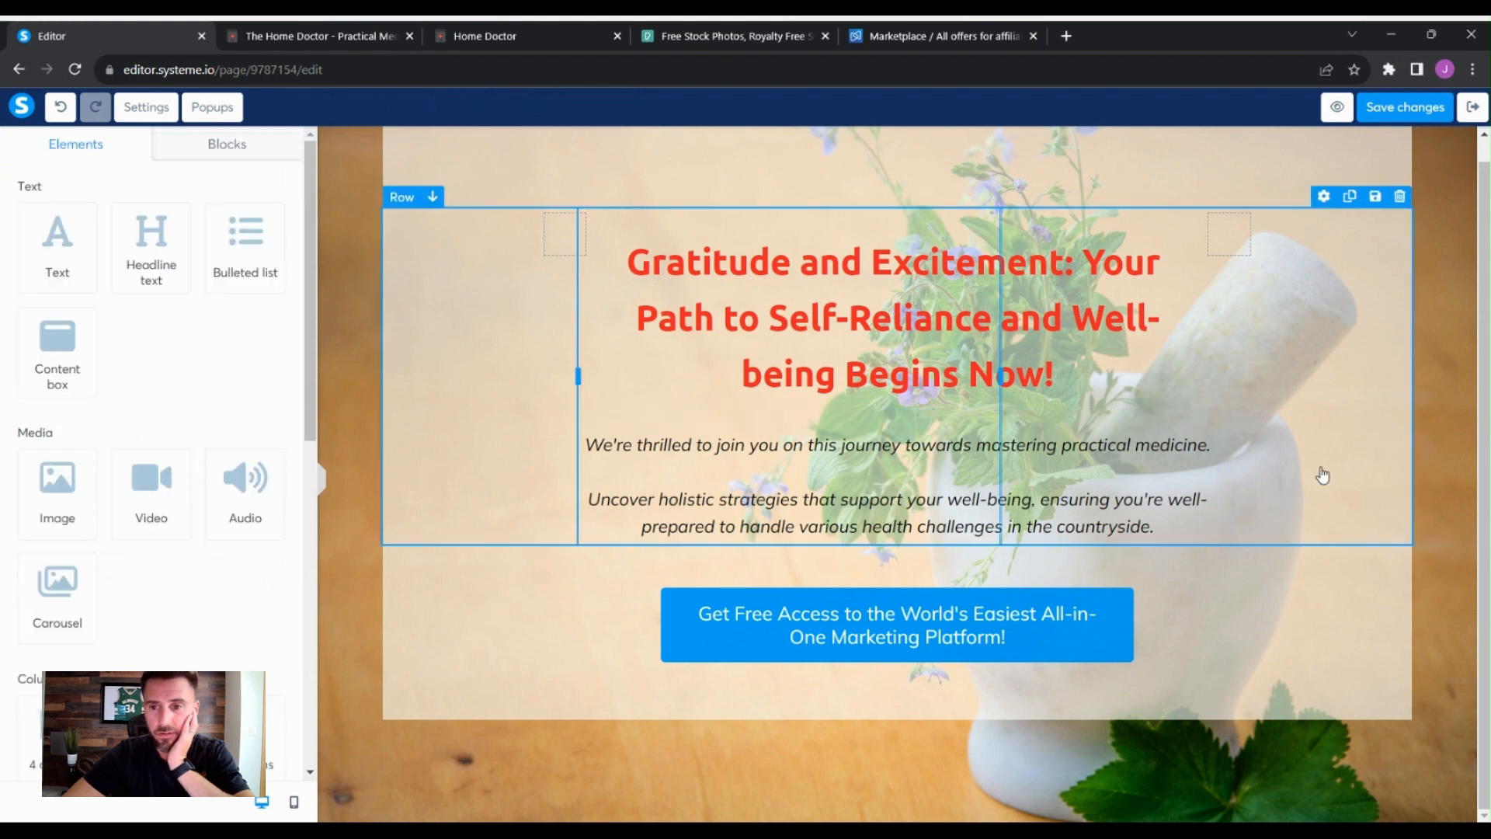
- Underline the words "Gratitude and Excitement" in the headline
{"action": "left_click", "coordinate": [1246, 495]}
{"action": "scroll", "coordinate": [1252, 580], "scroll_direction": "up", "scroll_amount": 1}
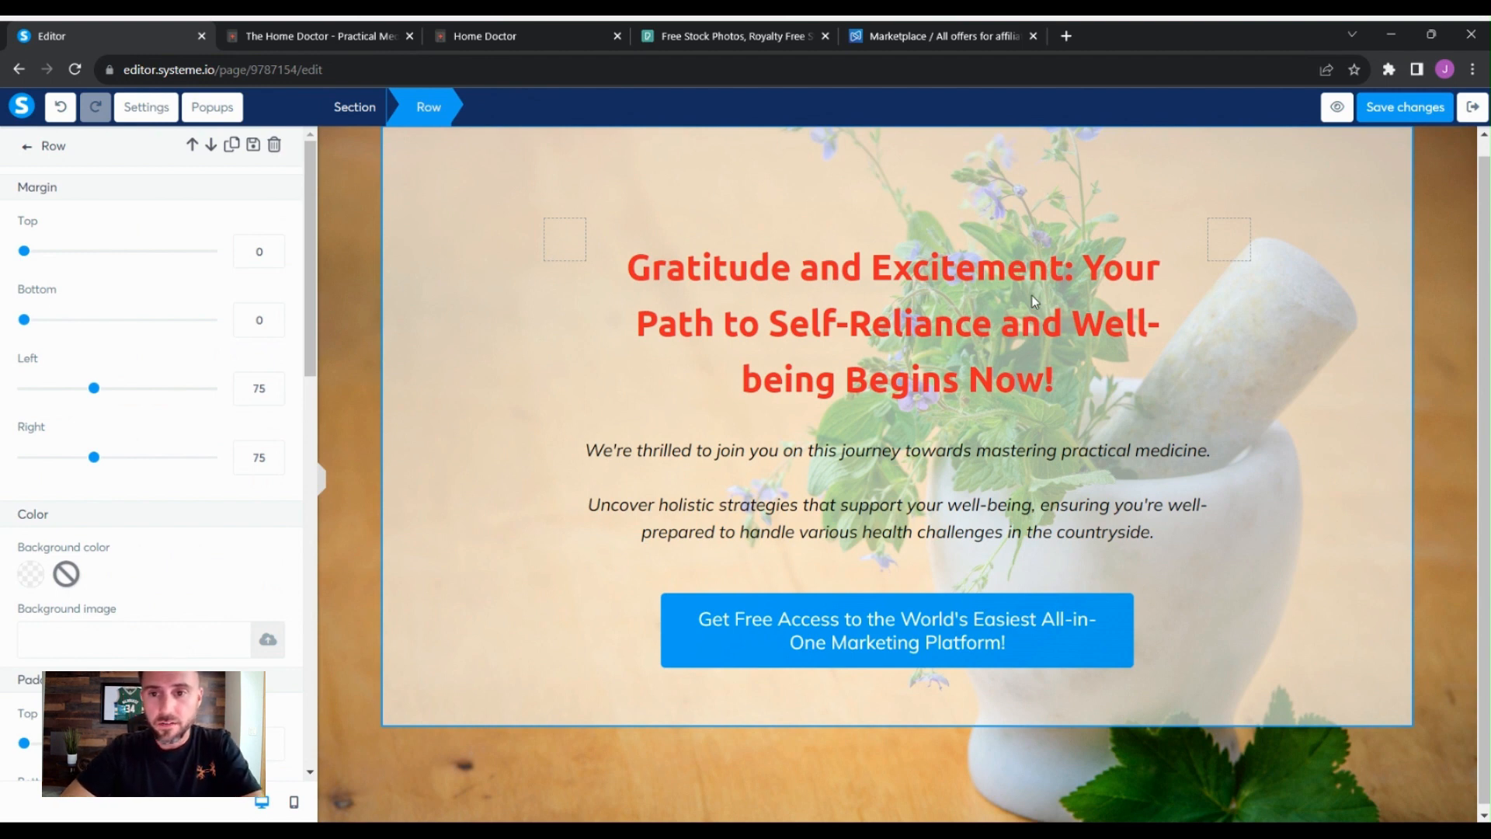
{"action": "left_click", "coordinate": [1076, 300]}
{"action": "left_click", "coordinate": [1075, 283]}
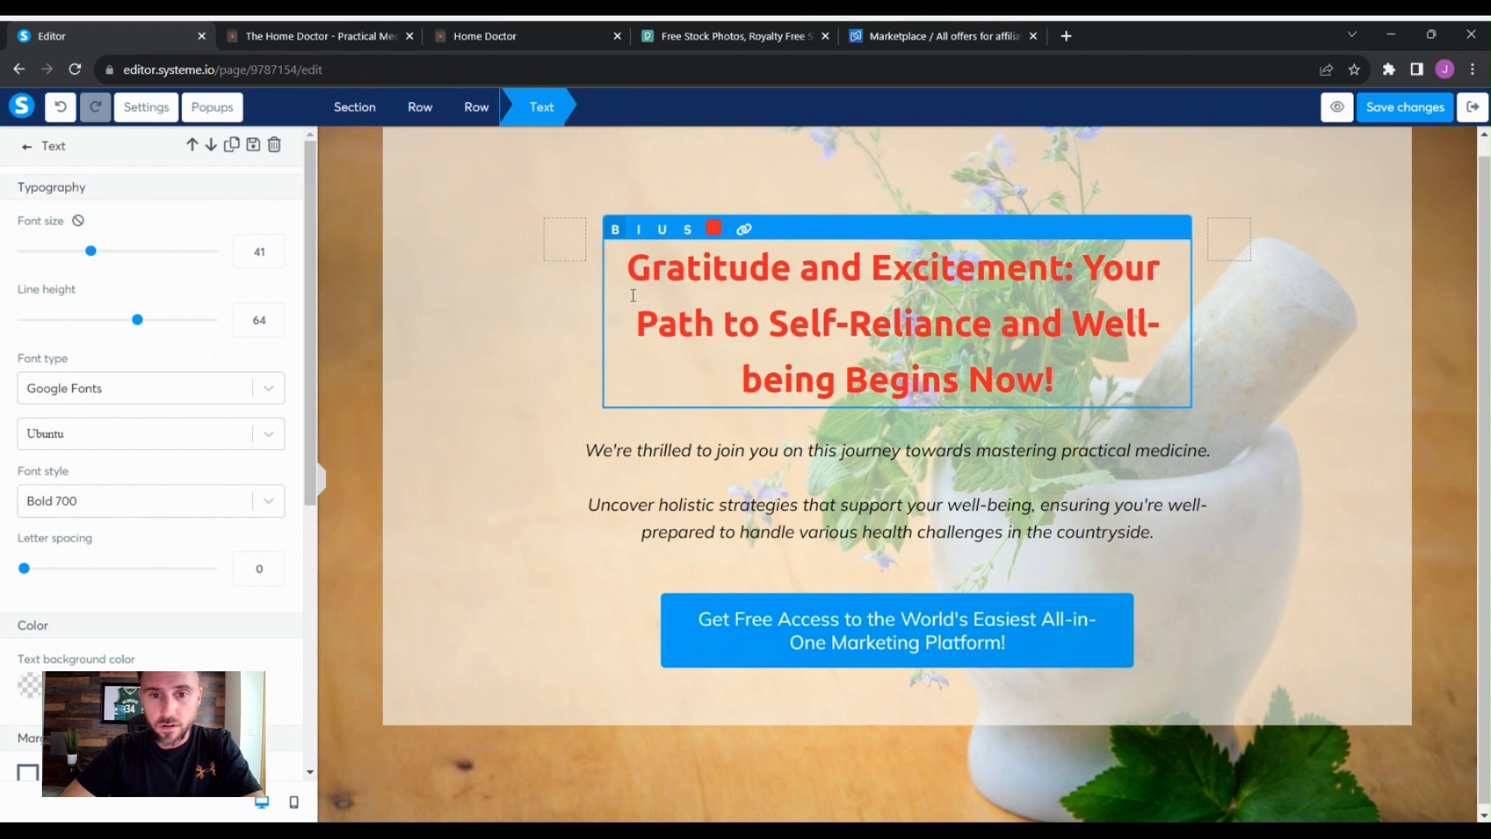
{"action": "left_click_drag", "start_coordinate": [631, 271], "coordinate": [1068, 240]}
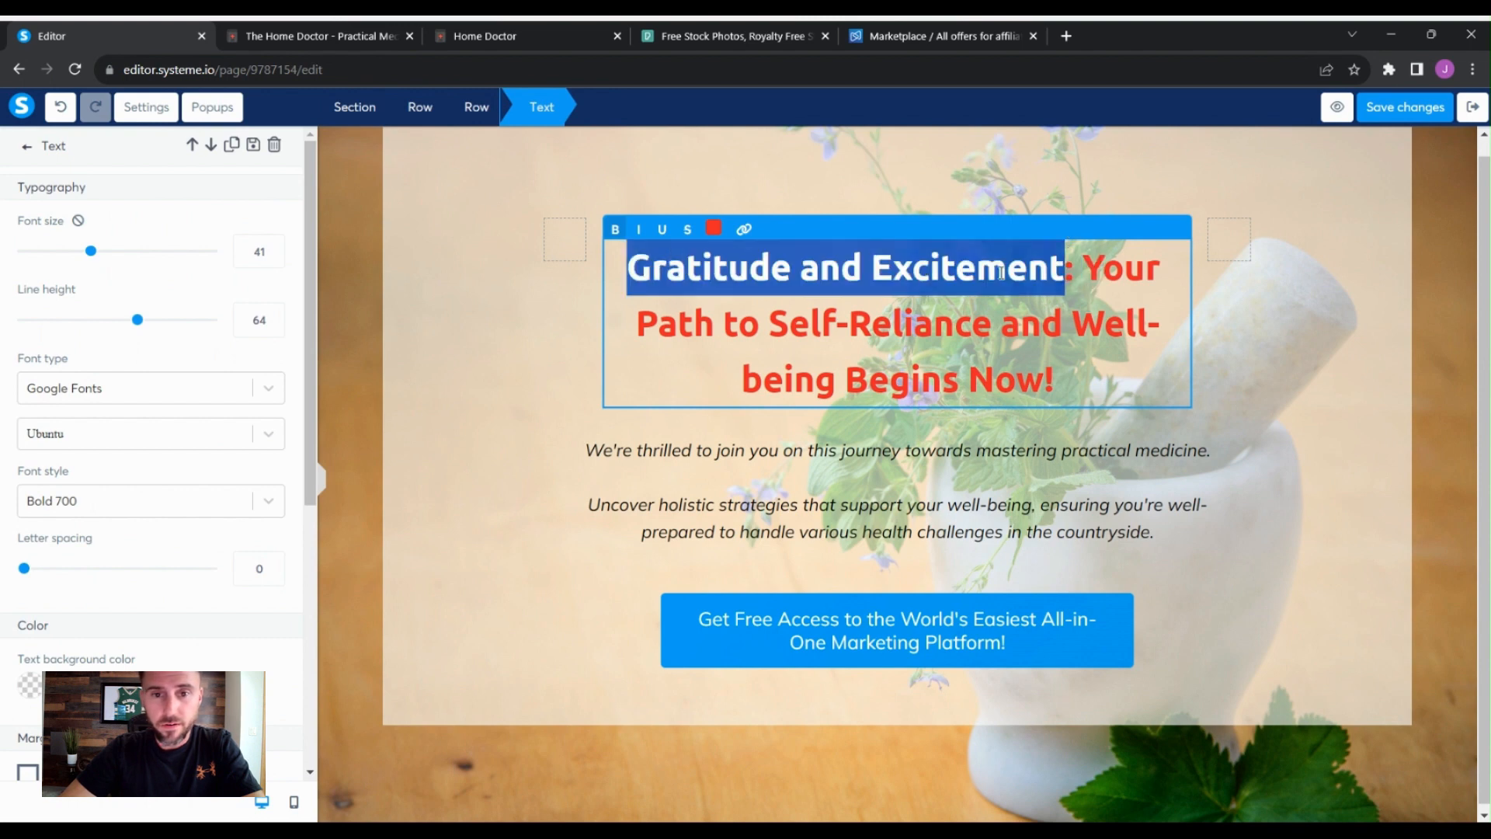
{"action": "left_click", "coordinate": [662, 229]}
{"action": "left_click", "coordinate": [1344, 448]}
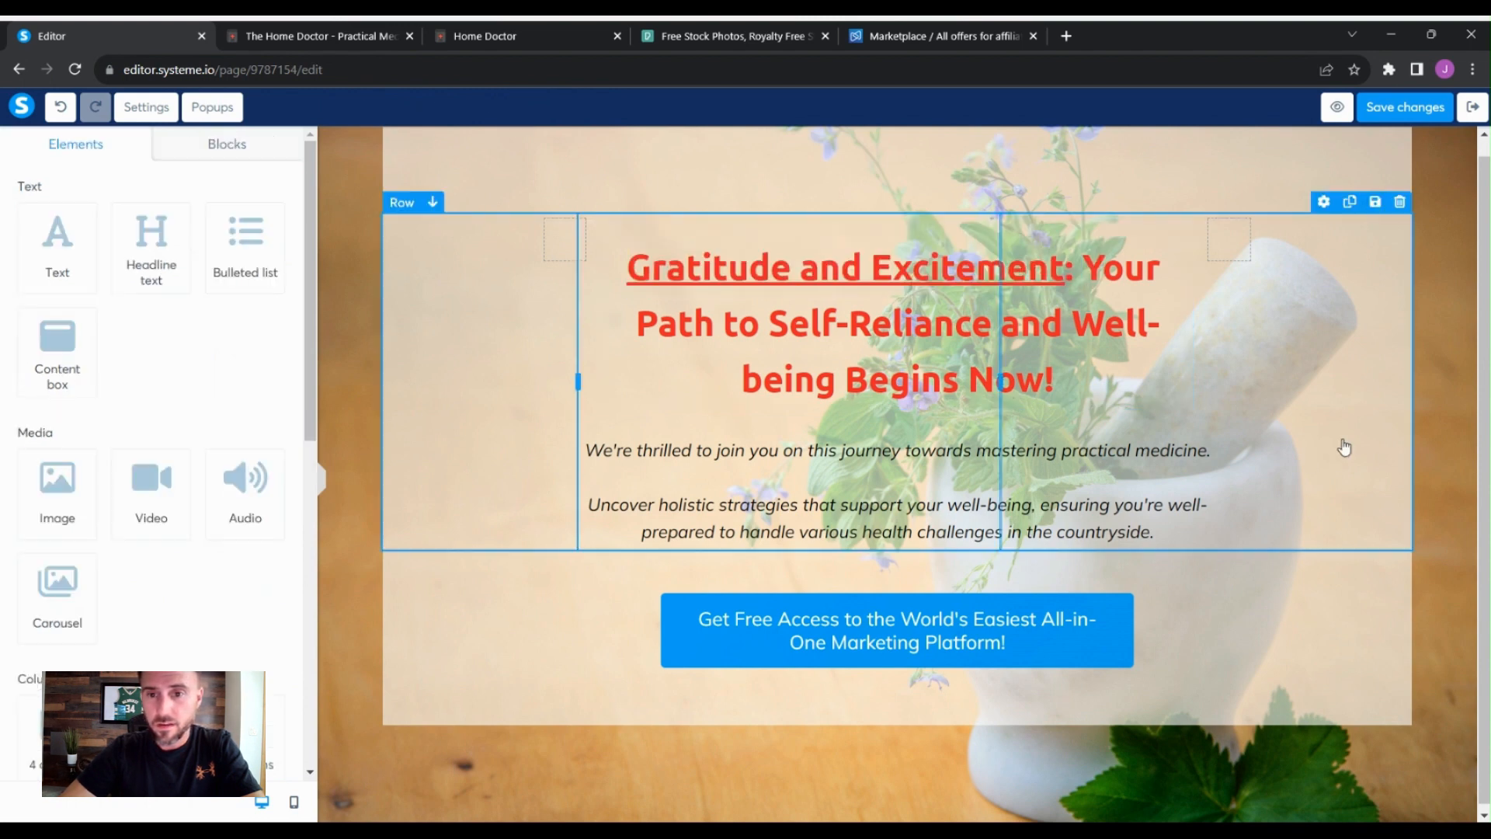
- Copy the Home Doctor promolink from the Digistore24 marketplace offer
{"action": "left_click", "coordinate": [1404, 550]}
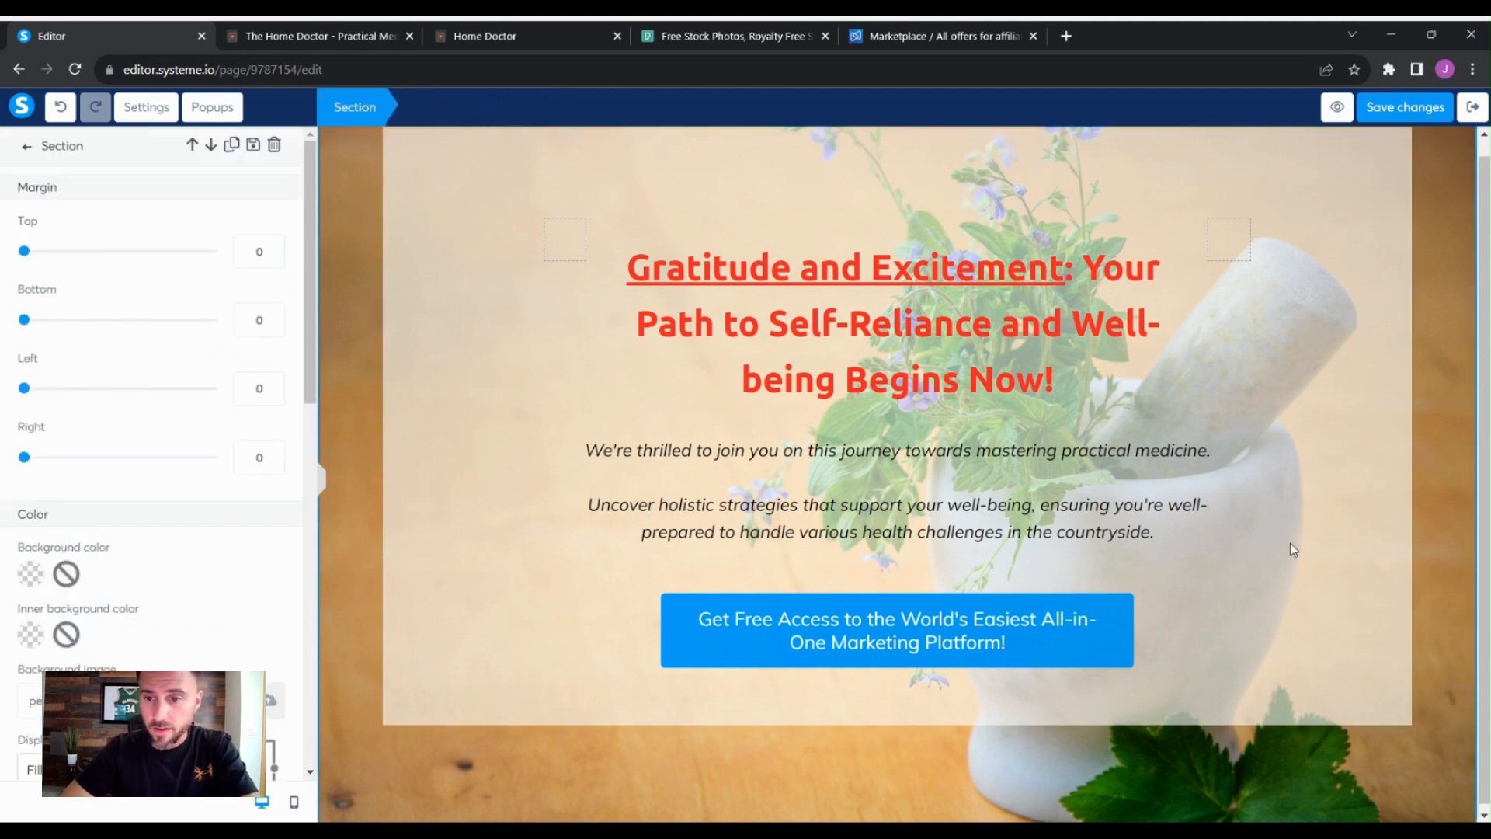
{"action": "left_click", "coordinate": [1072, 636]}
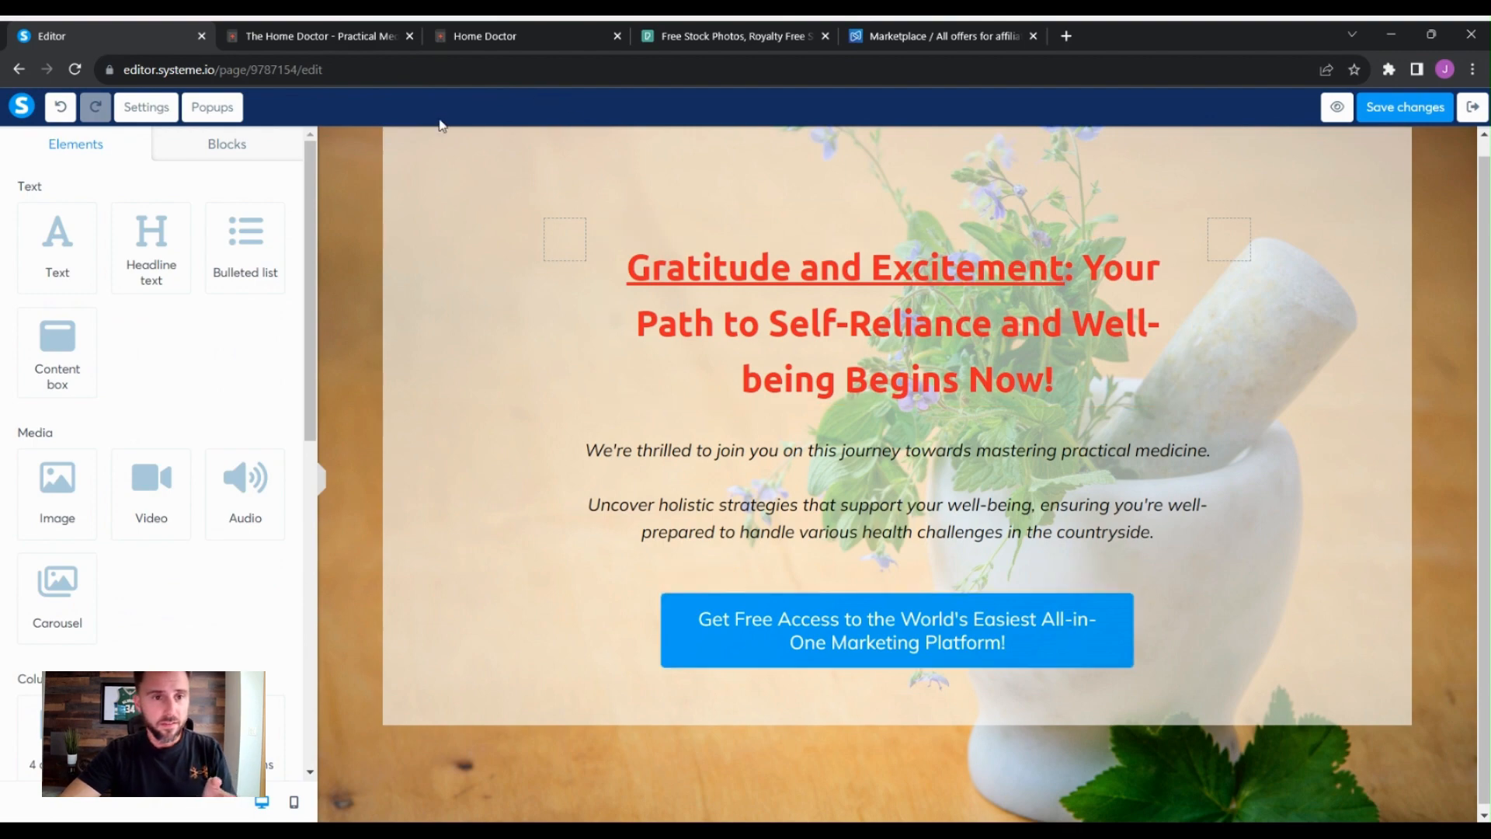
{"action": "left_click", "coordinate": [920, 36]}
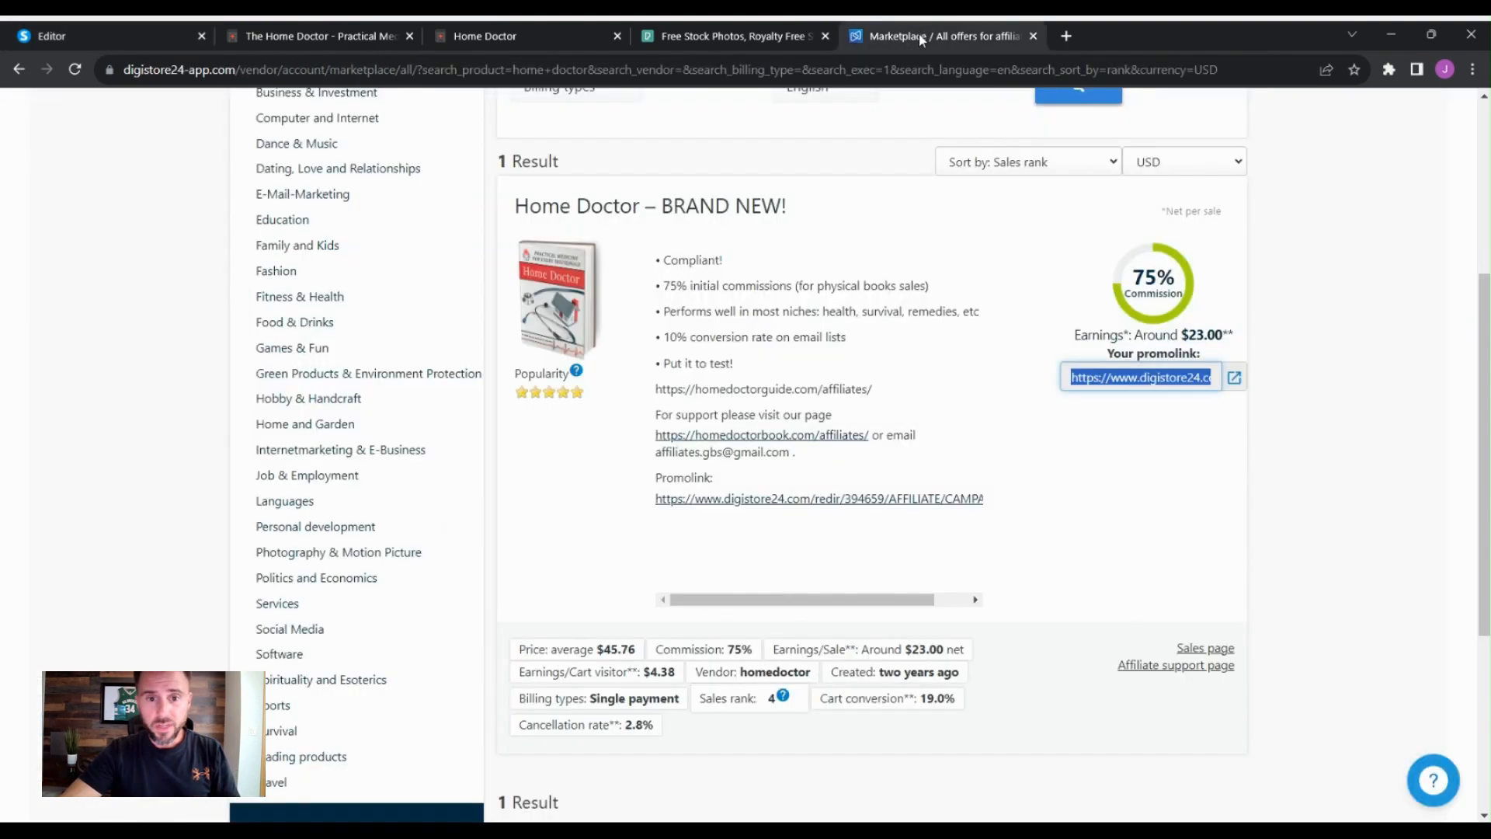
{"action": "scroll", "coordinate": [1307, 416], "scroll_direction": "up", "scroll_amount": 3}
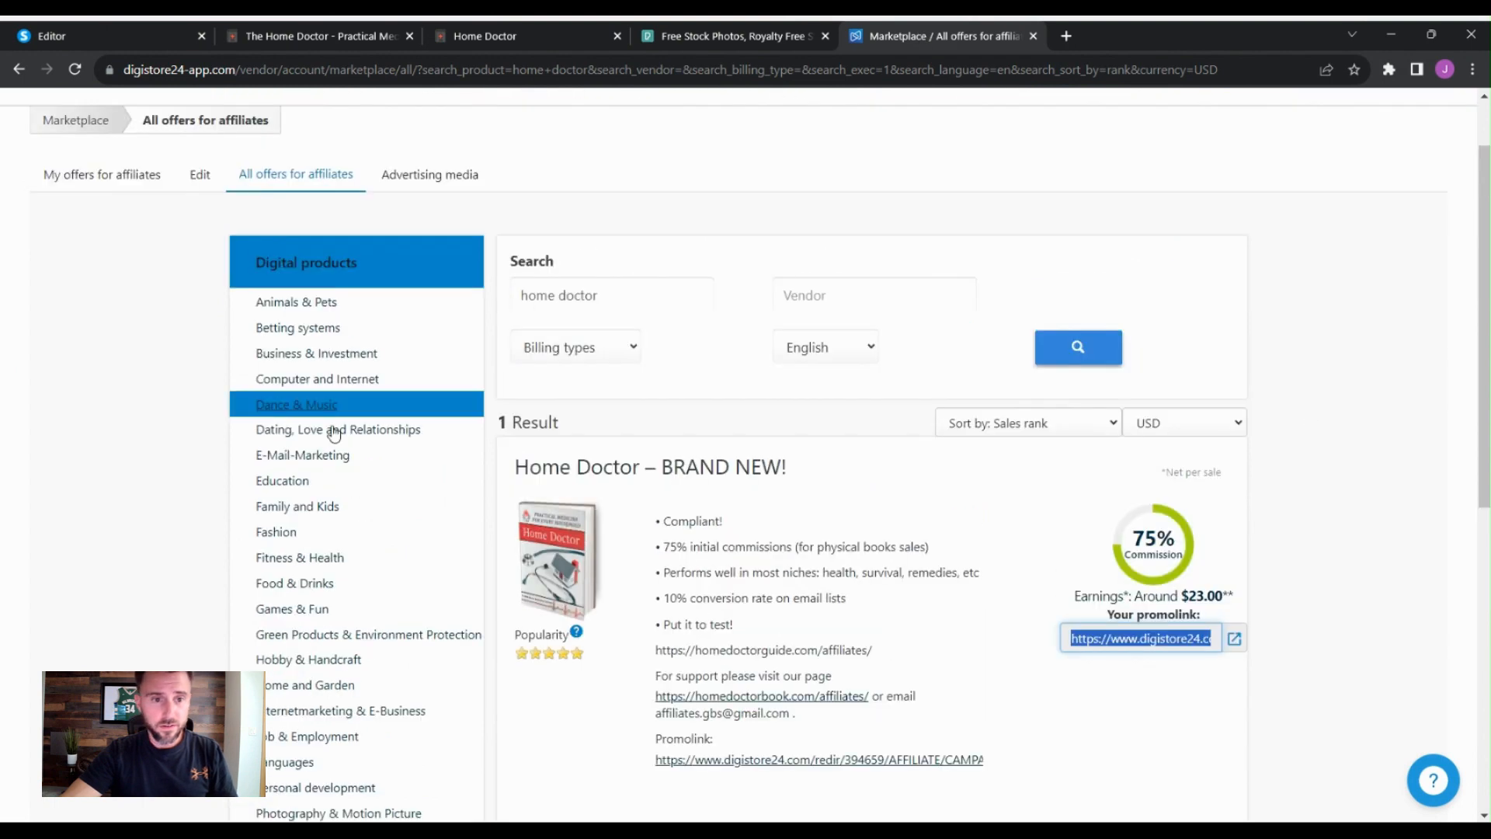
{"action": "scroll", "coordinate": [599, 547], "scroll_direction": "down", "scroll_amount": 3}
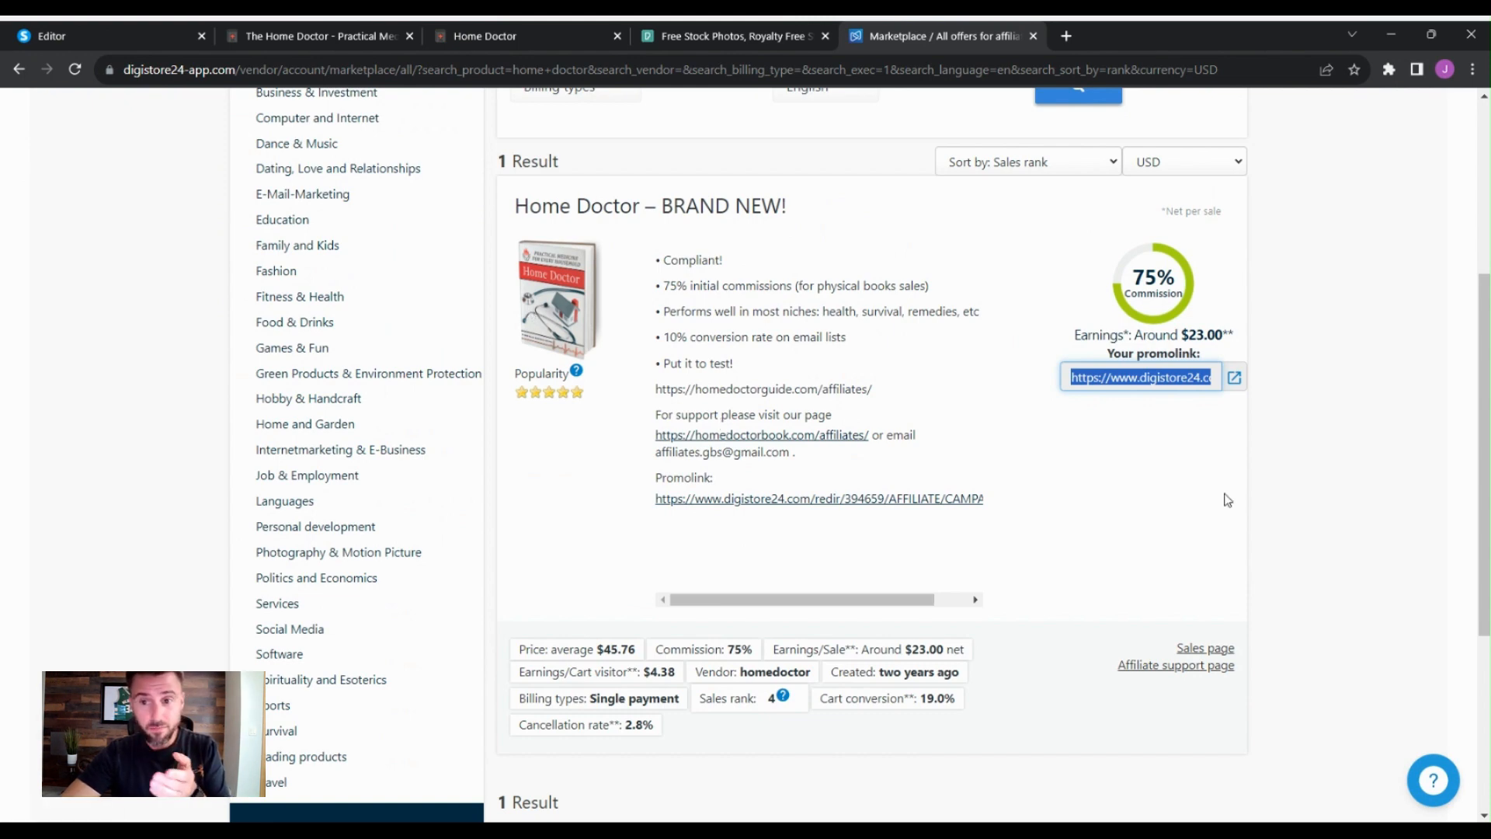
{"action": "left_click", "coordinate": [1280, 440]}
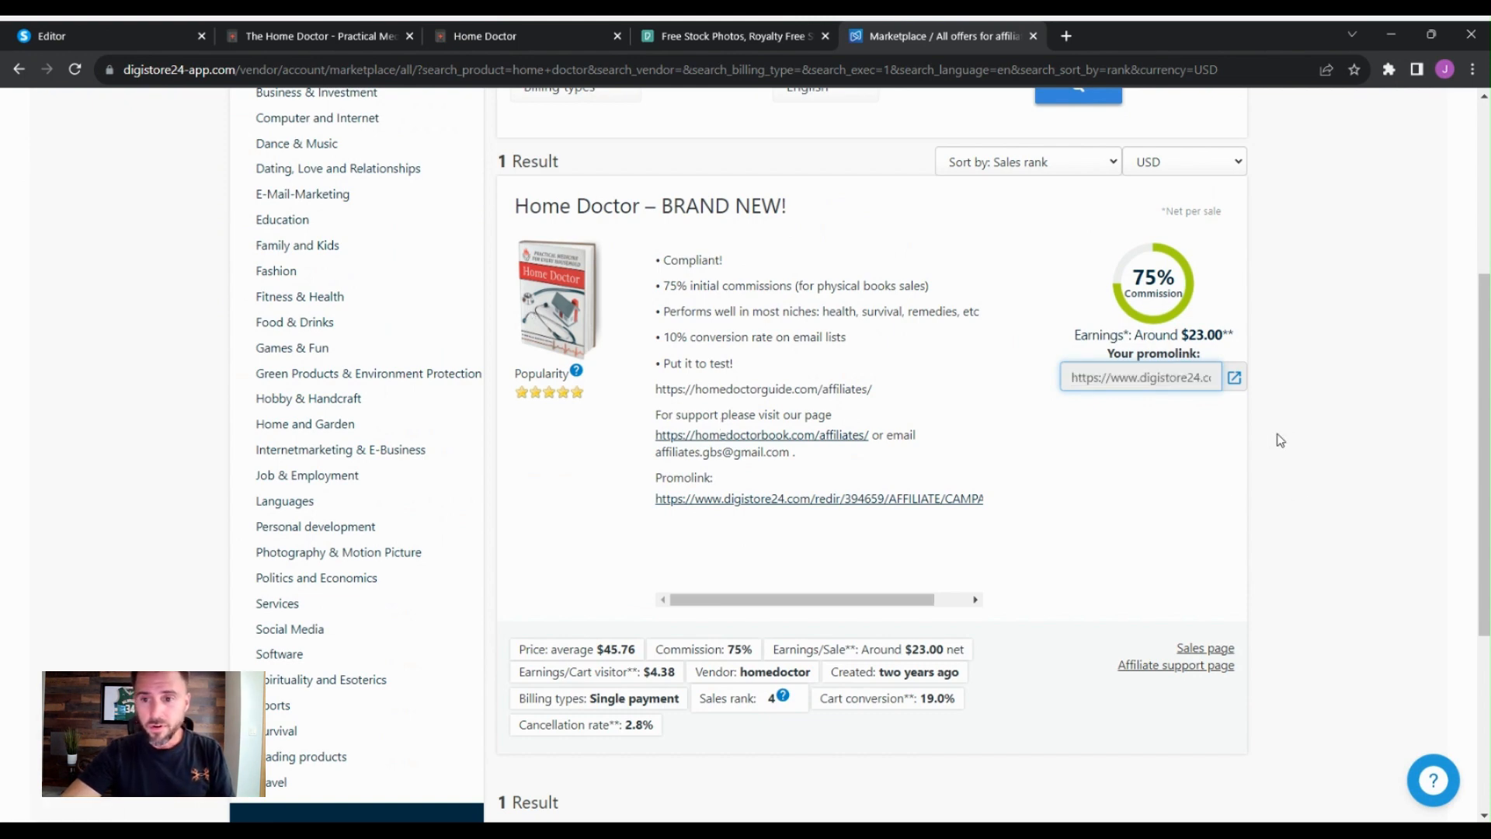
{"action": "left_click", "coordinate": [1160, 377]}
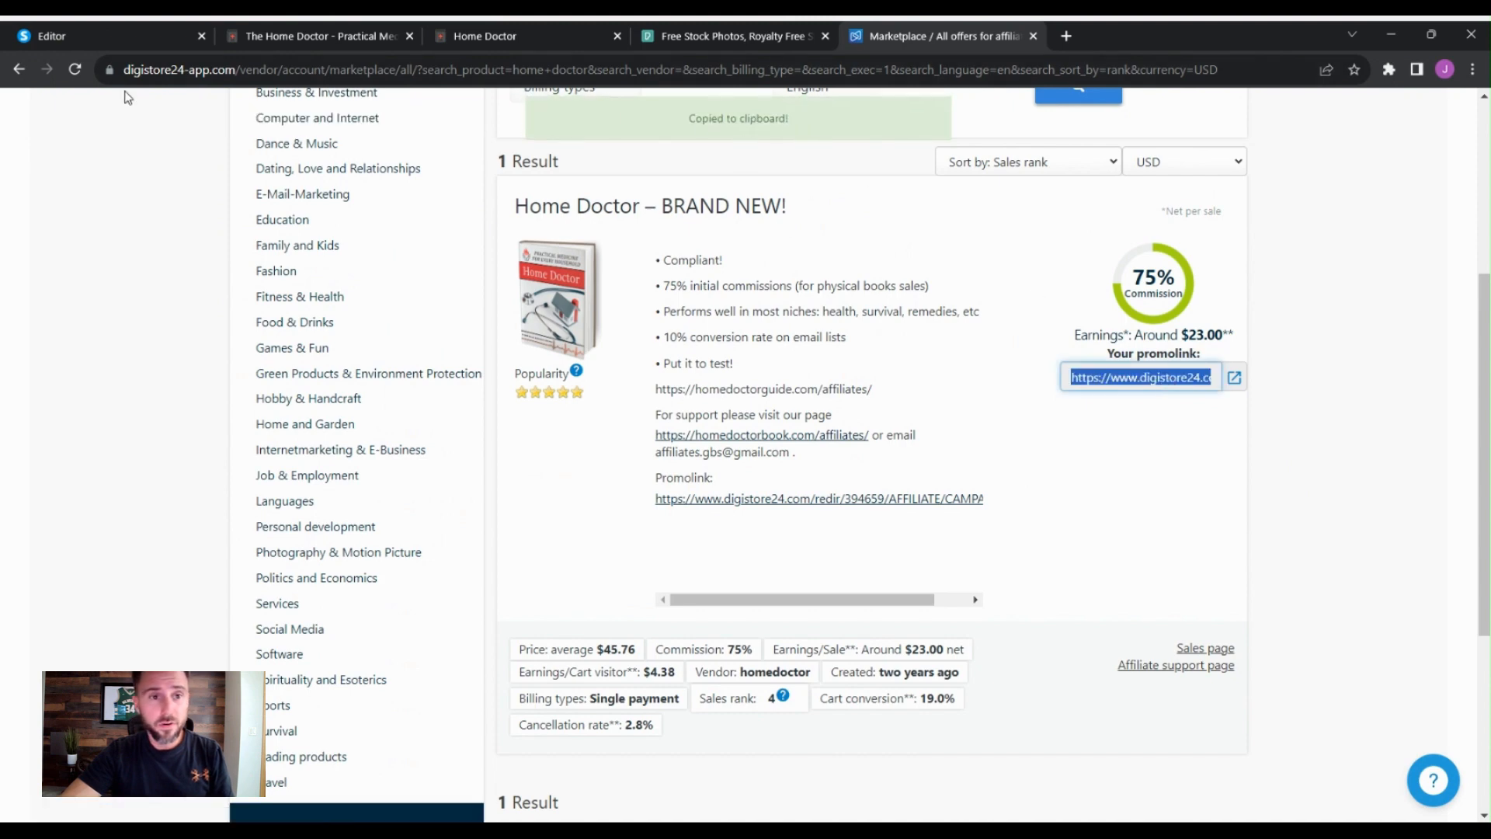
- Replace the button's URL with the copied Digistore24 promolink
{"action": "left_click", "coordinate": [109, 36]}
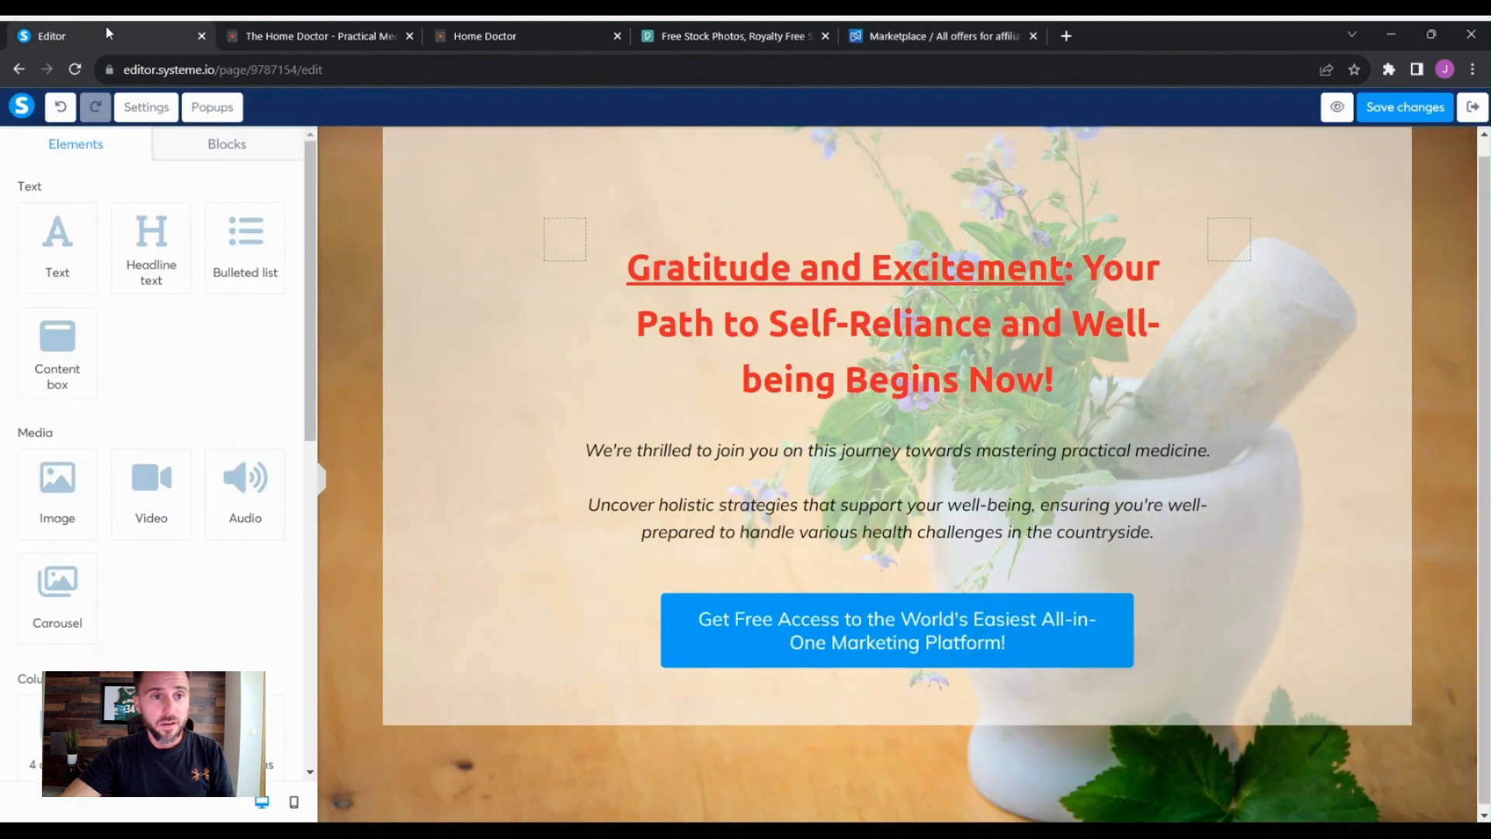
{"action": "left_click", "coordinate": [1048, 600]}
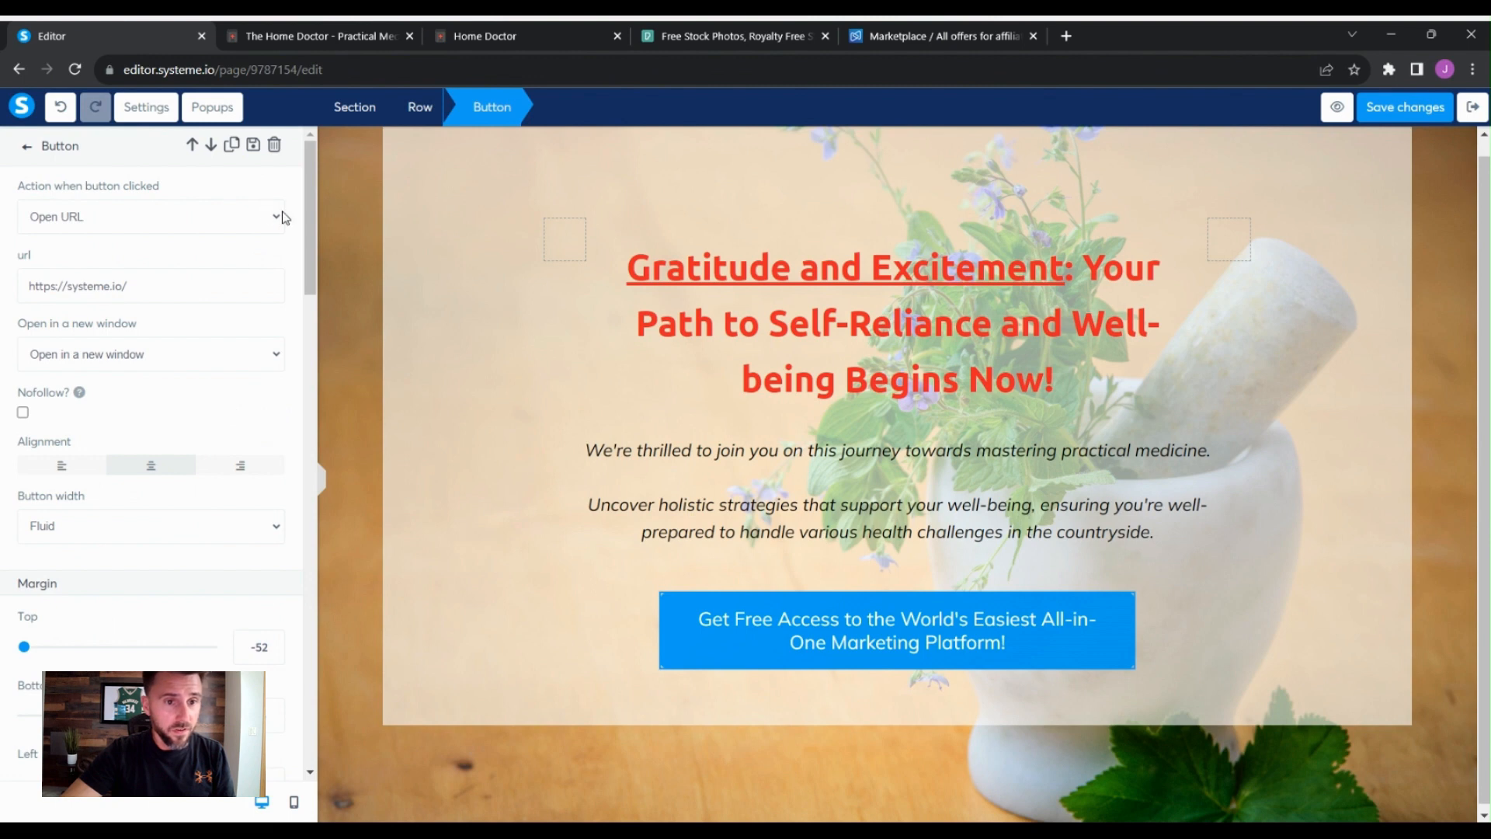
{"action": "left_click_drag", "start_coordinate": [202, 279], "coordinate": [26, 292]}
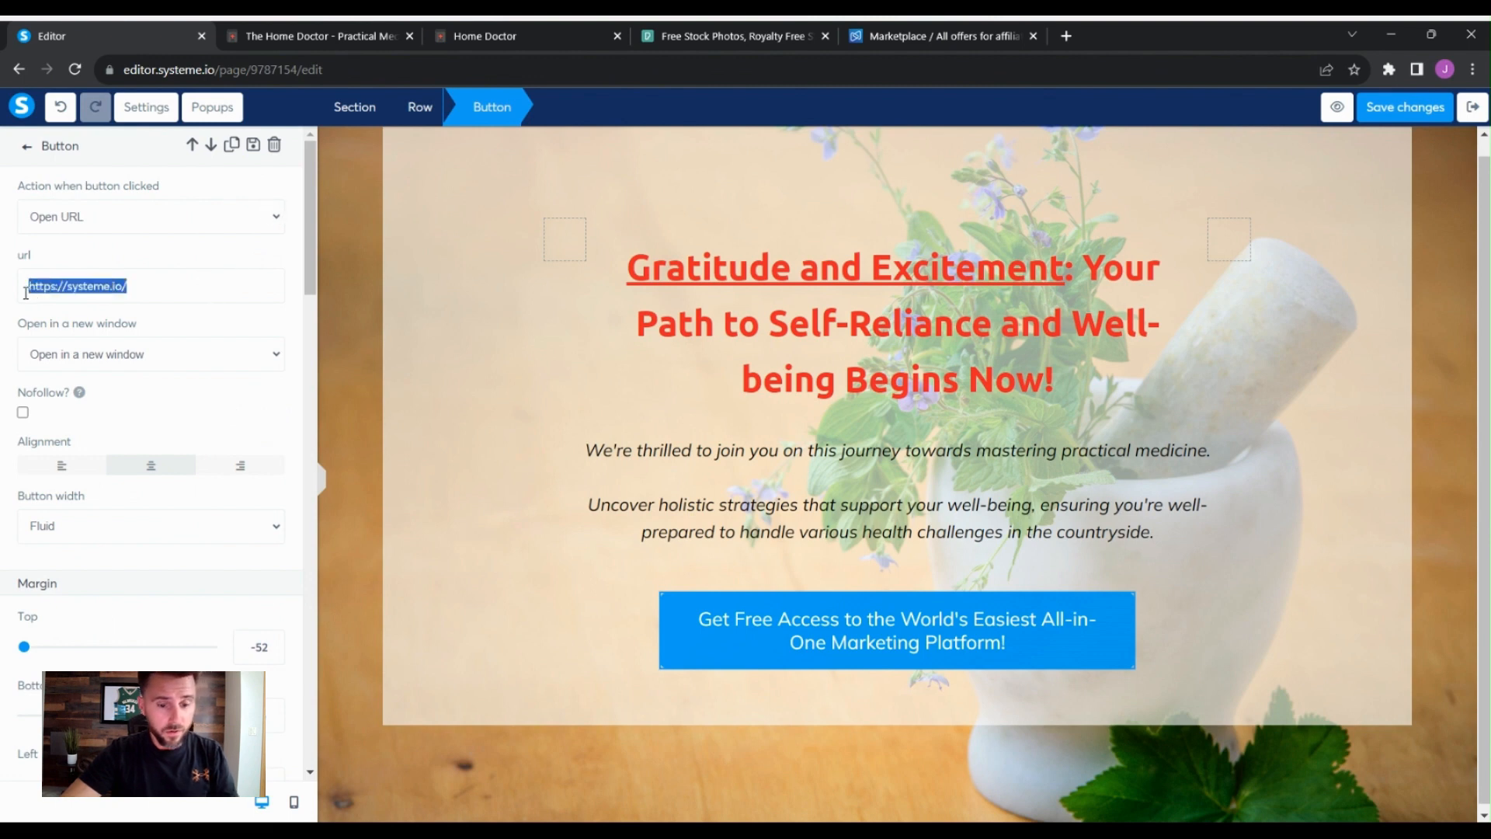
{"action": "key", "text": "ctrl+v"}
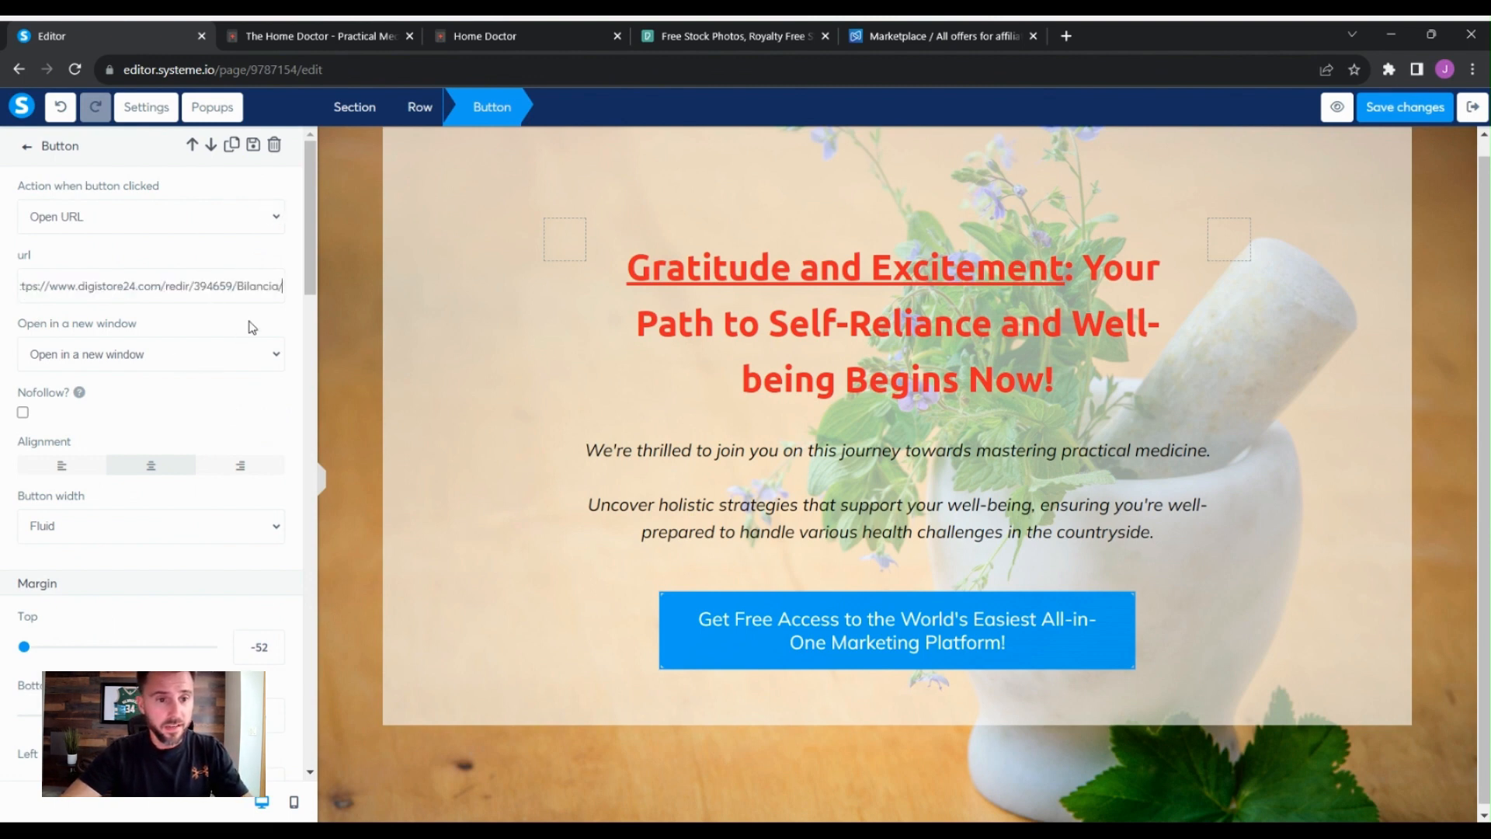
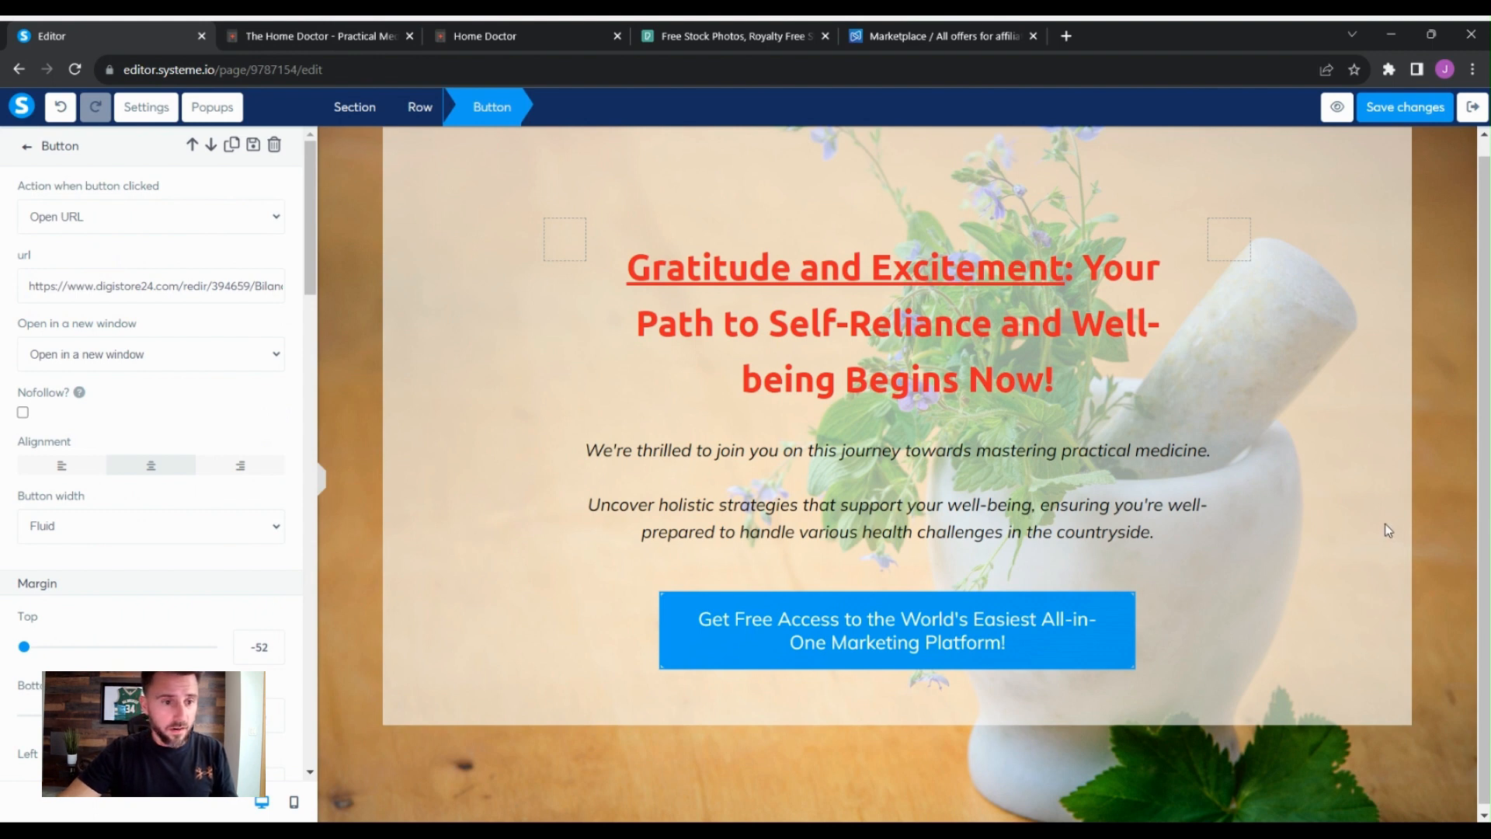
- Replace the button text with "Get Access to the World's Most Comprehensive Practical Medicine Guidebook"
{"action": "left_click", "coordinate": [1072, 650]}
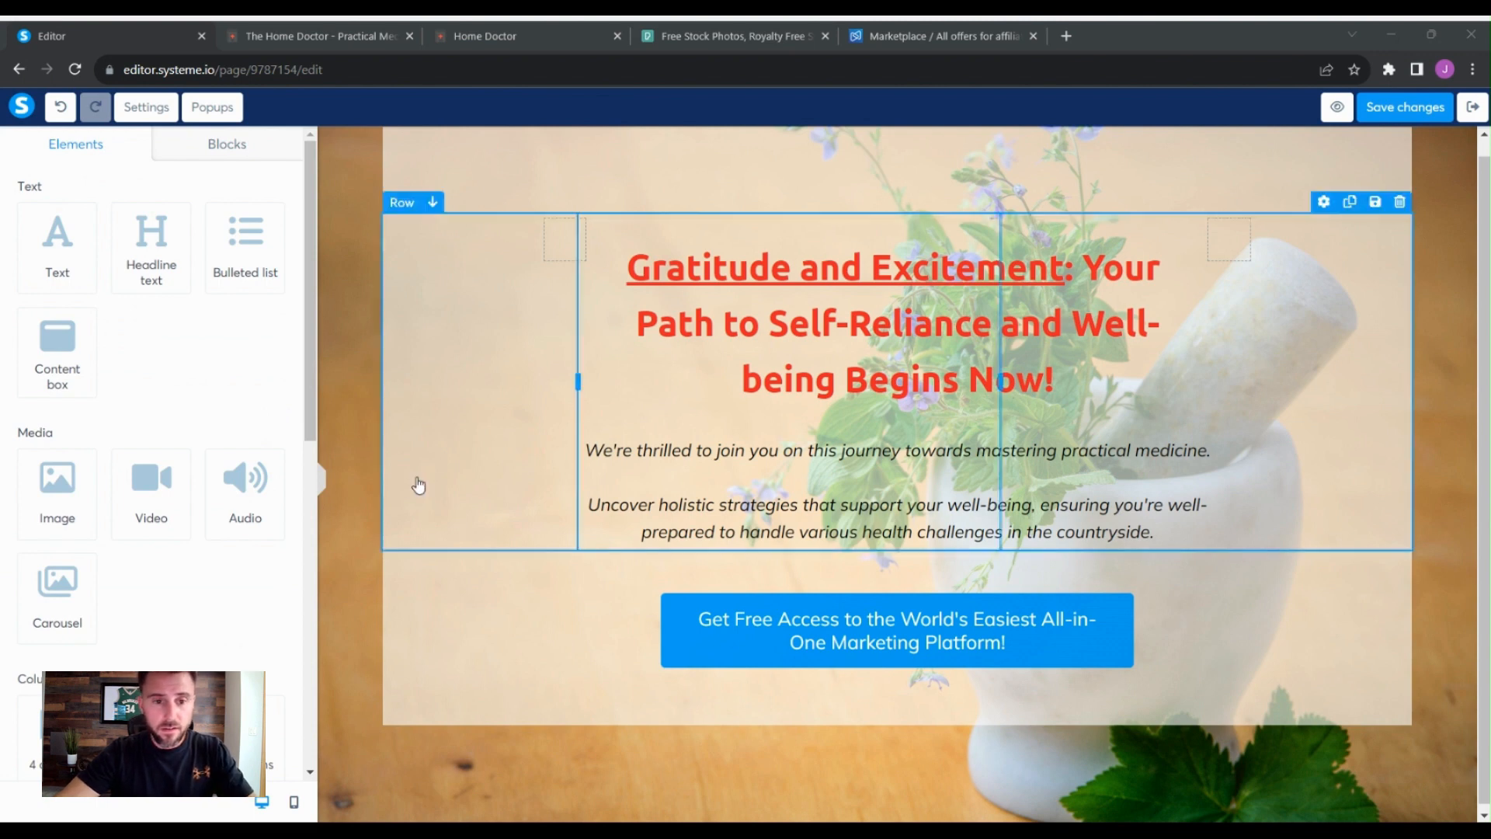
{"action": "left_click", "coordinate": [955, 628]}
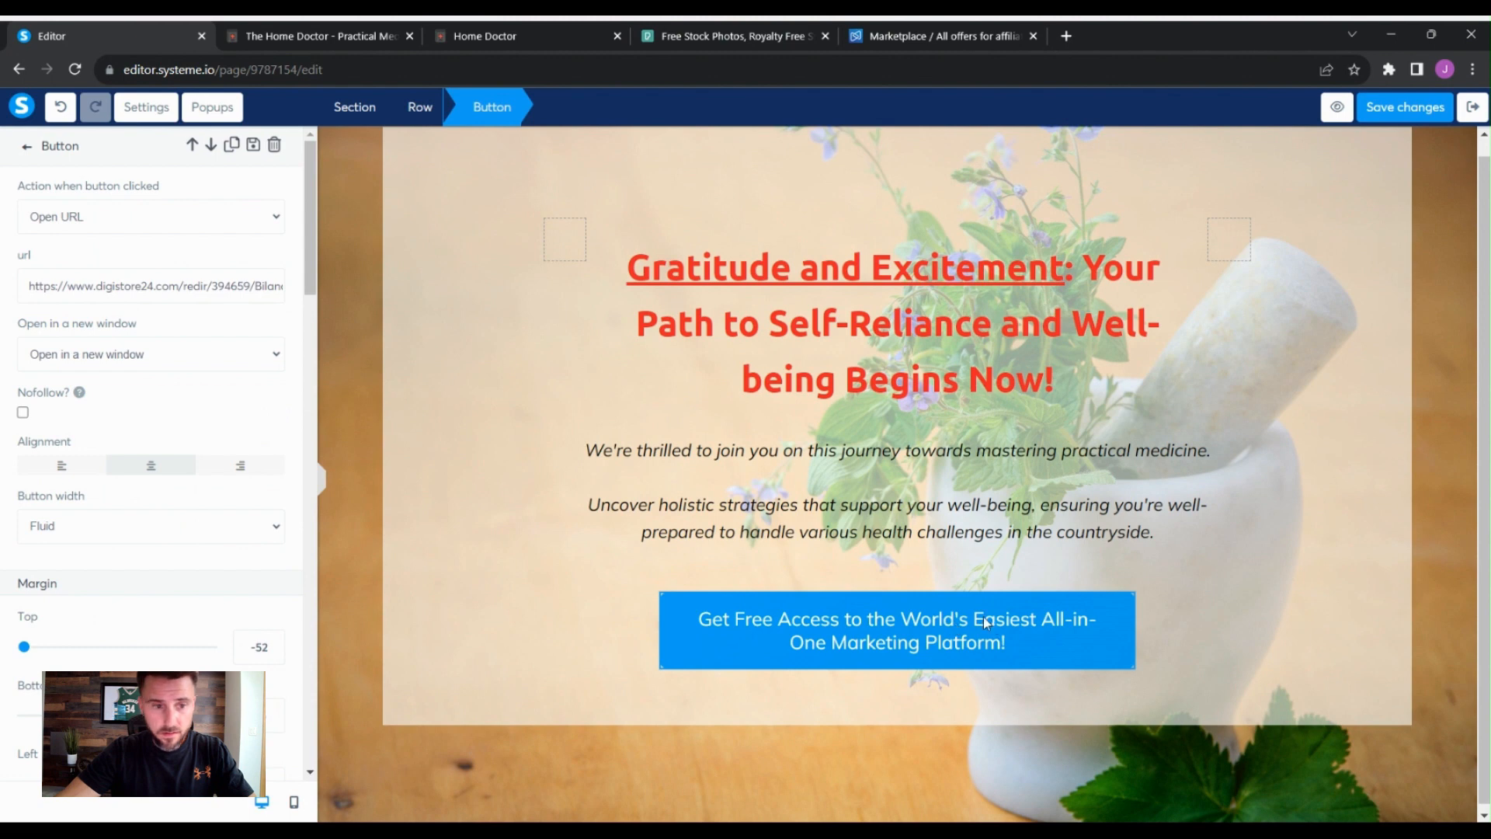
{"action": "scroll", "coordinate": [247, 398], "scroll_direction": "down", "scroll_amount": 3}
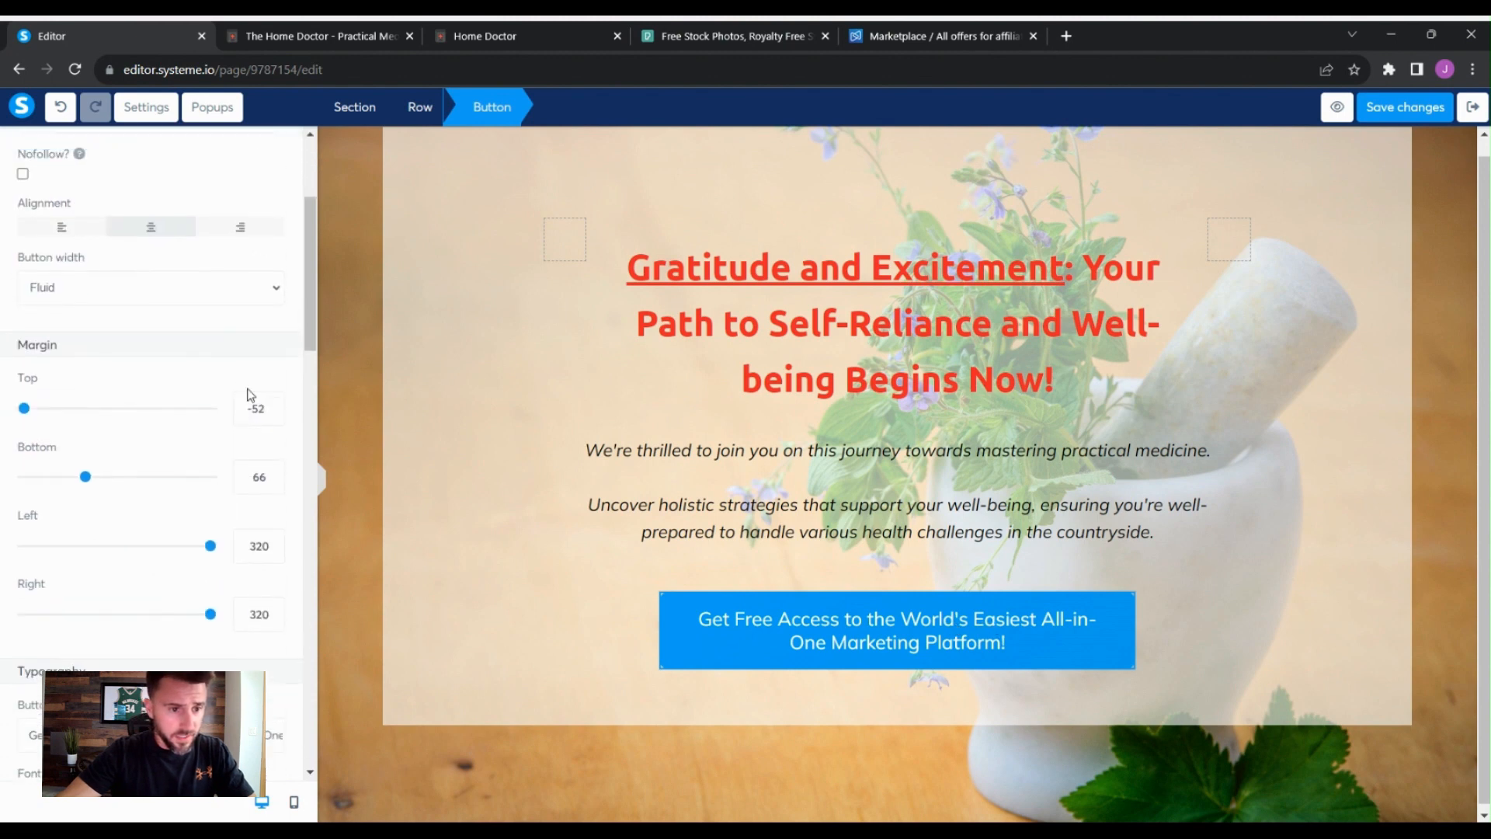
{"action": "scroll", "coordinate": [248, 395], "scroll_direction": "down", "scroll_amount": 3}
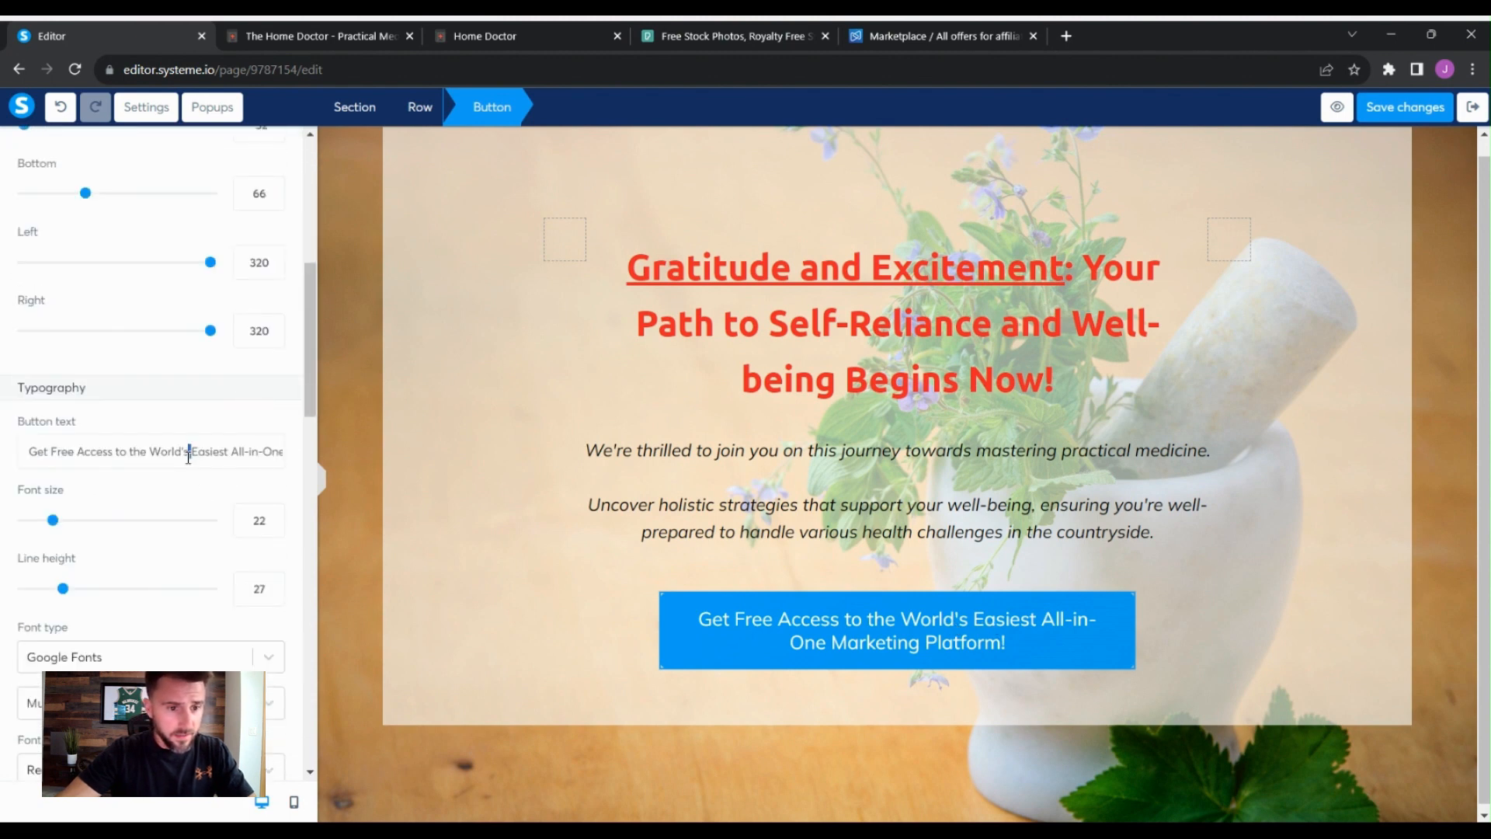
{"action": "triple_click", "coordinate": [188, 456]}
{"action": "type", "text": "Get Access to the World's Most Comprehensive Practical Medicine Guidebook"}
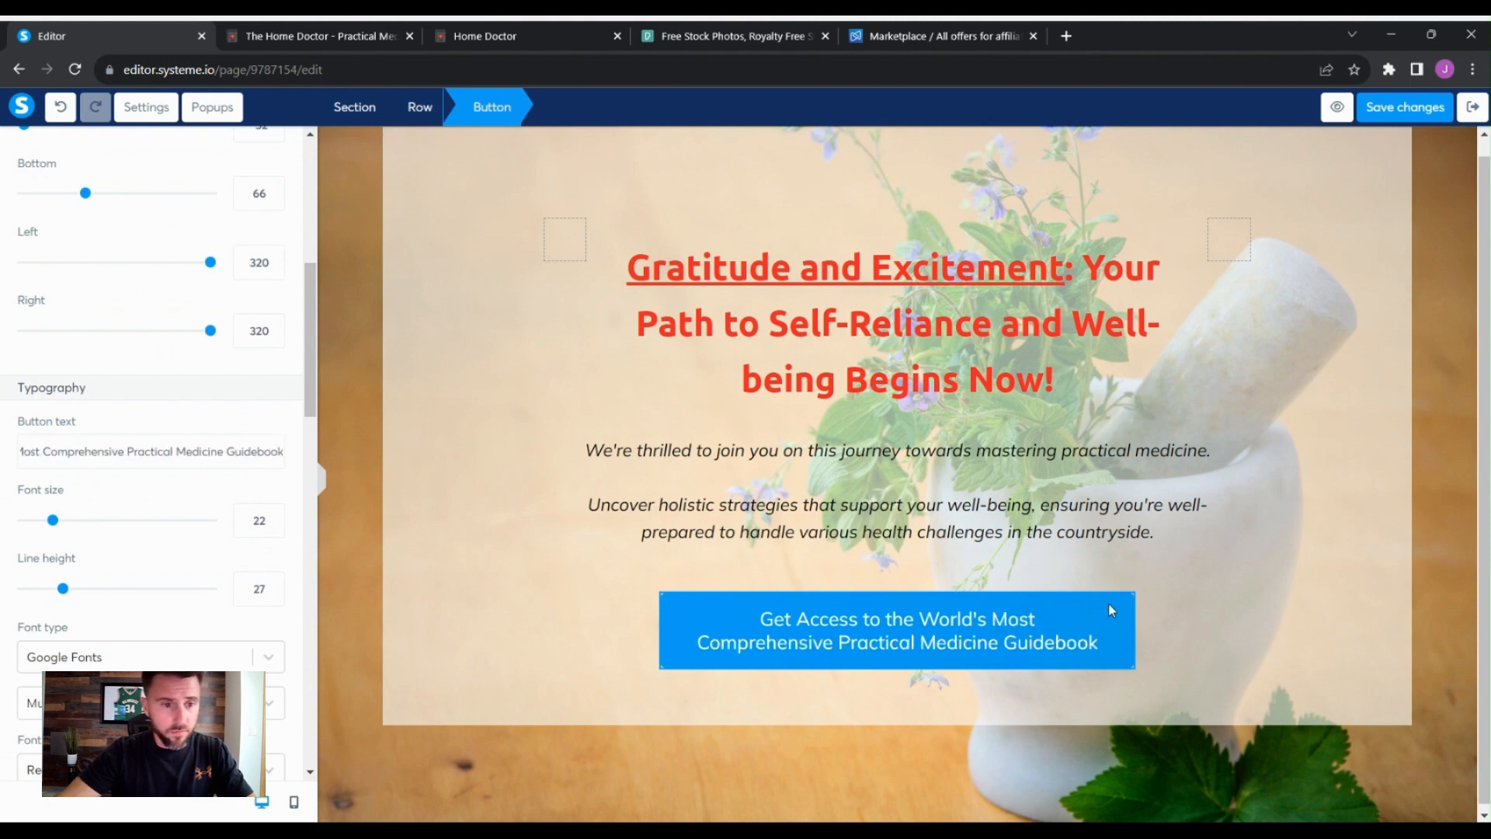
{"action": "left_click", "coordinate": [1275, 579]}
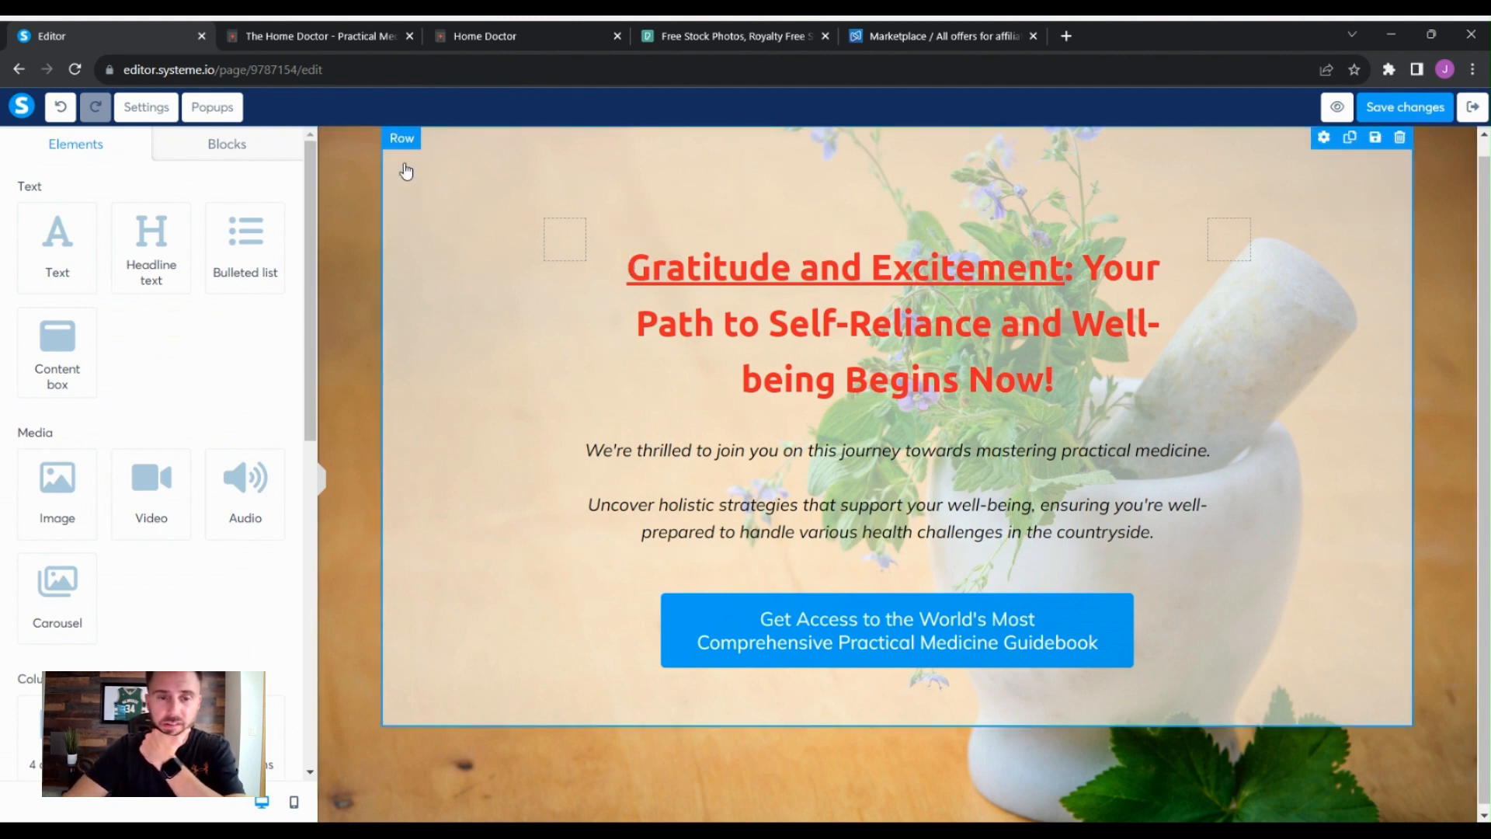
{"action": "scroll", "coordinate": [407, 171], "scroll_direction": "up", "scroll_amount": 1}
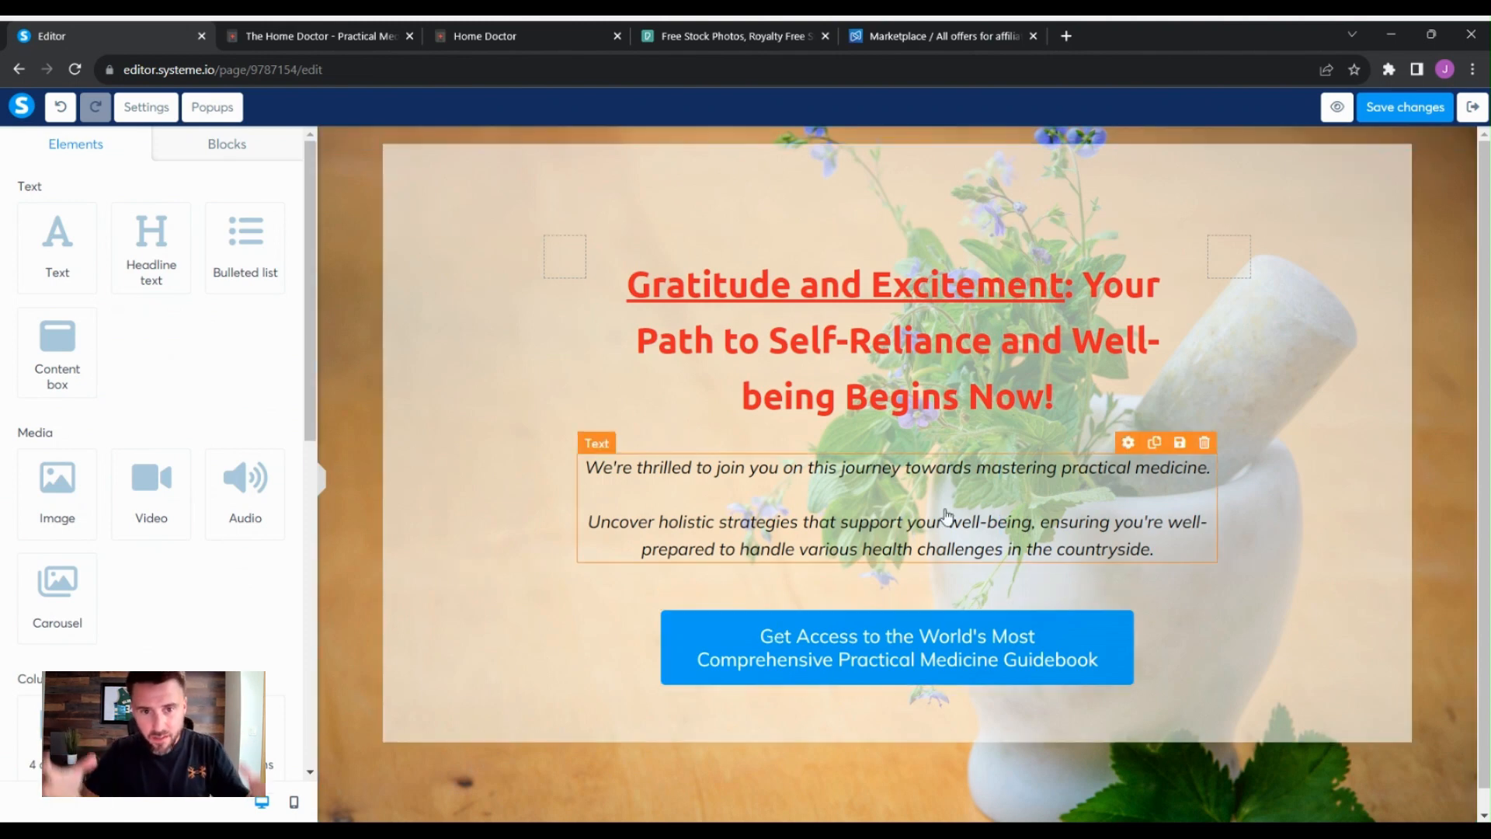
{"action": "scroll", "coordinate": [1190, 604], "scroll_direction": "down", "scroll_amount": 1}
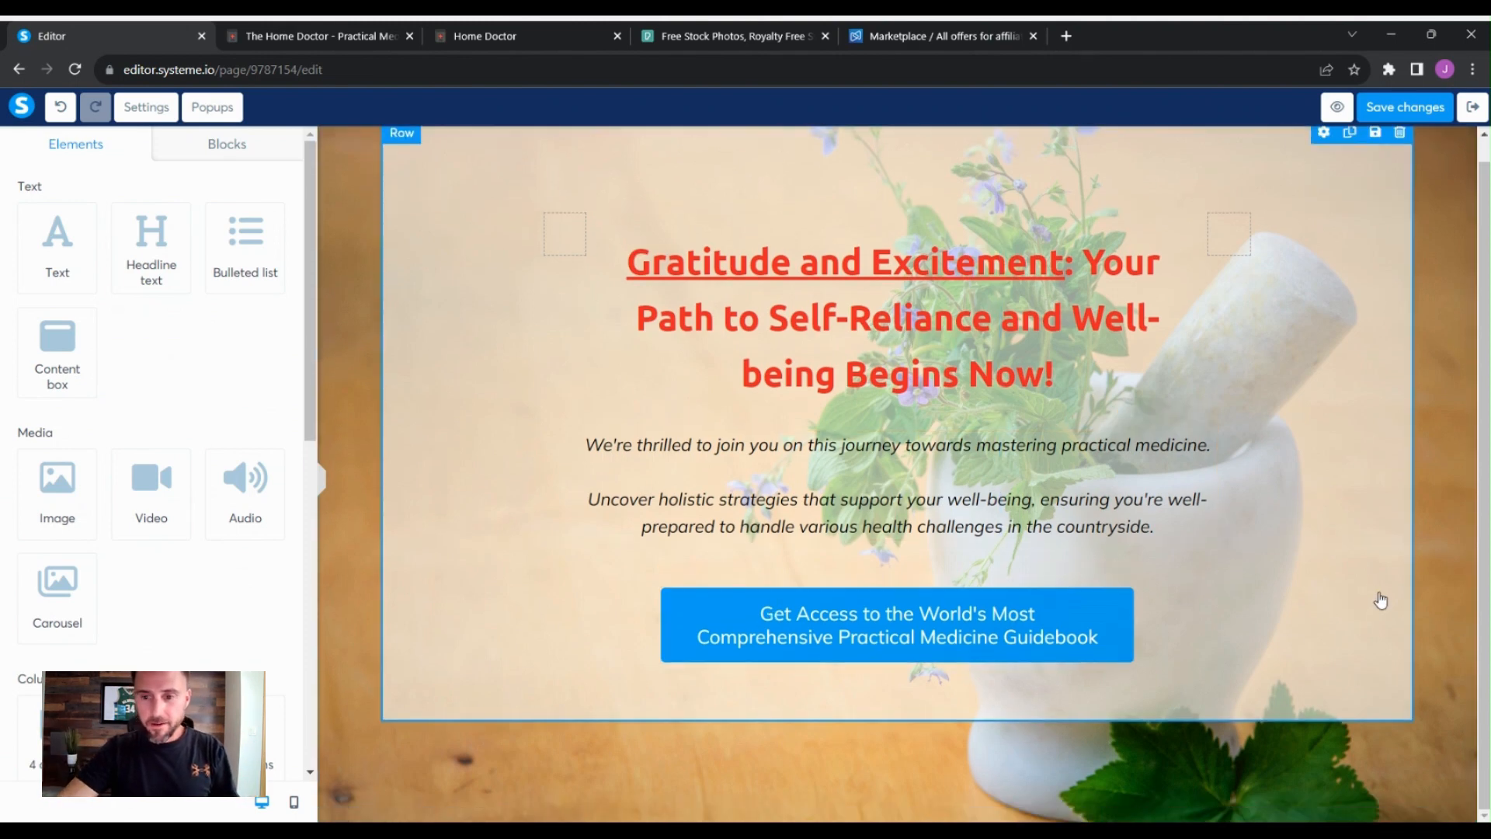
{"action": "left_click", "coordinate": [1398, 601]}
{"action": "left_click", "coordinate": [1455, 598]}
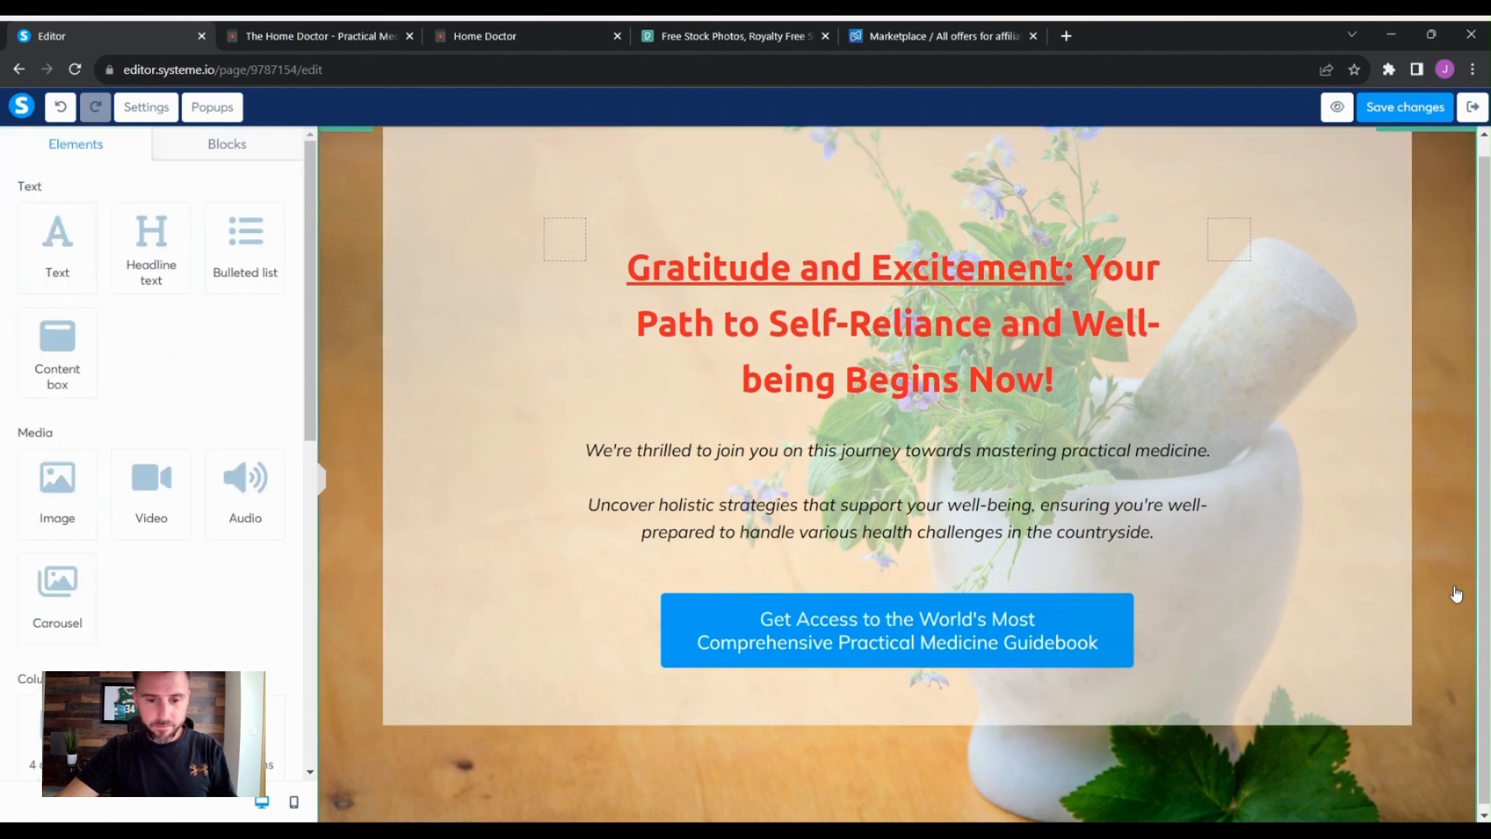
{"action": "scroll", "coordinate": [1456, 596], "scroll_direction": "down", "scroll_amount": 1}
{"action": "scroll", "coordinate": [1456, 594], "scroll_direction": "up", "scroll_amount": 1}
{"action": "scroll", "coordinate": [1445, 621], "scroll_direction": "down", "scroll_amount": 1}
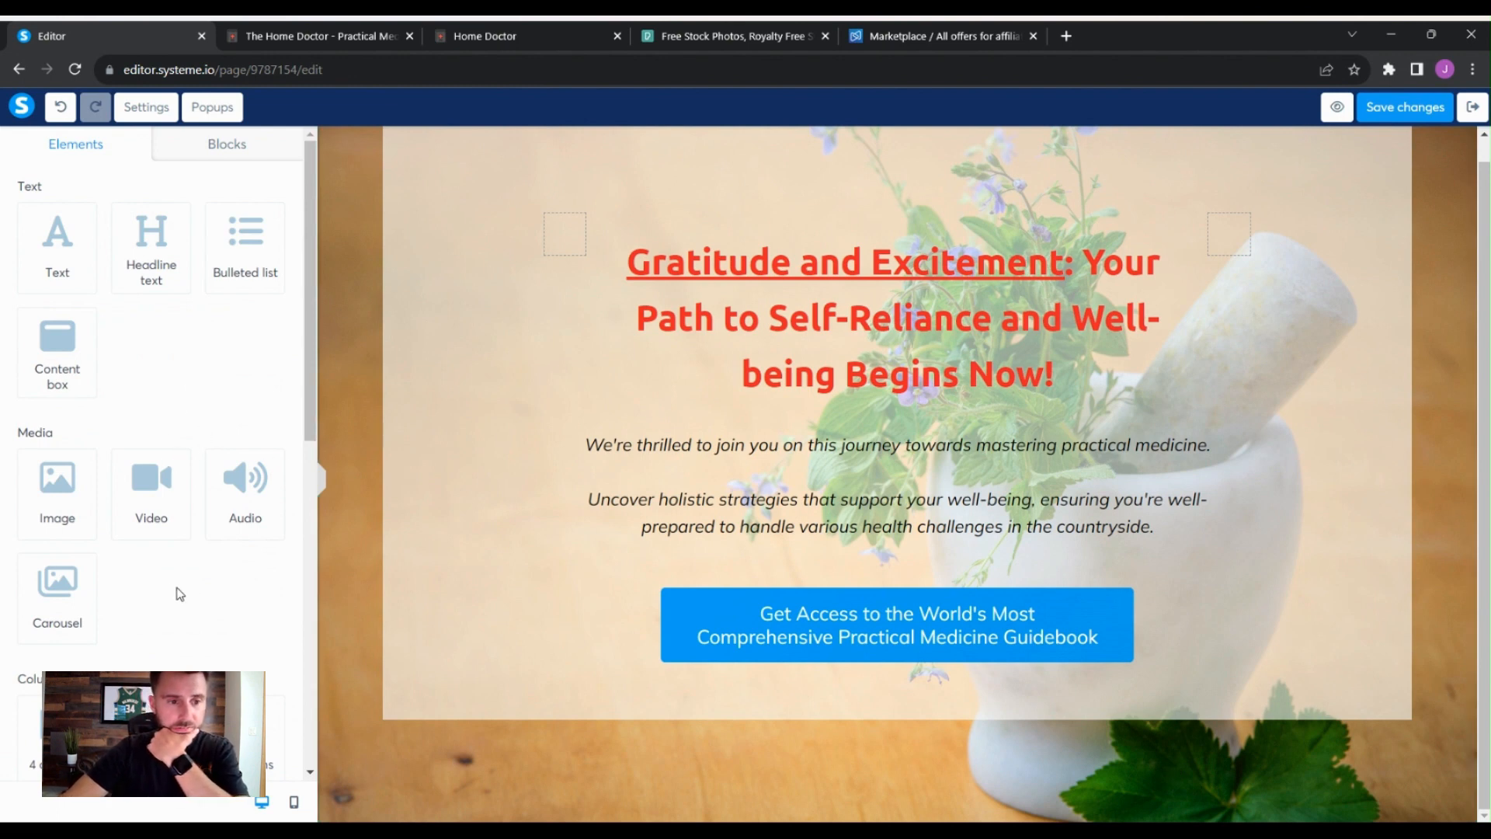
- Add a two-column row below the headline box and set its left and right margins to 75
{"action": "scroll", "coordinate": [202, 622], "scroll_direction": "down", "scroll_amount": 4}
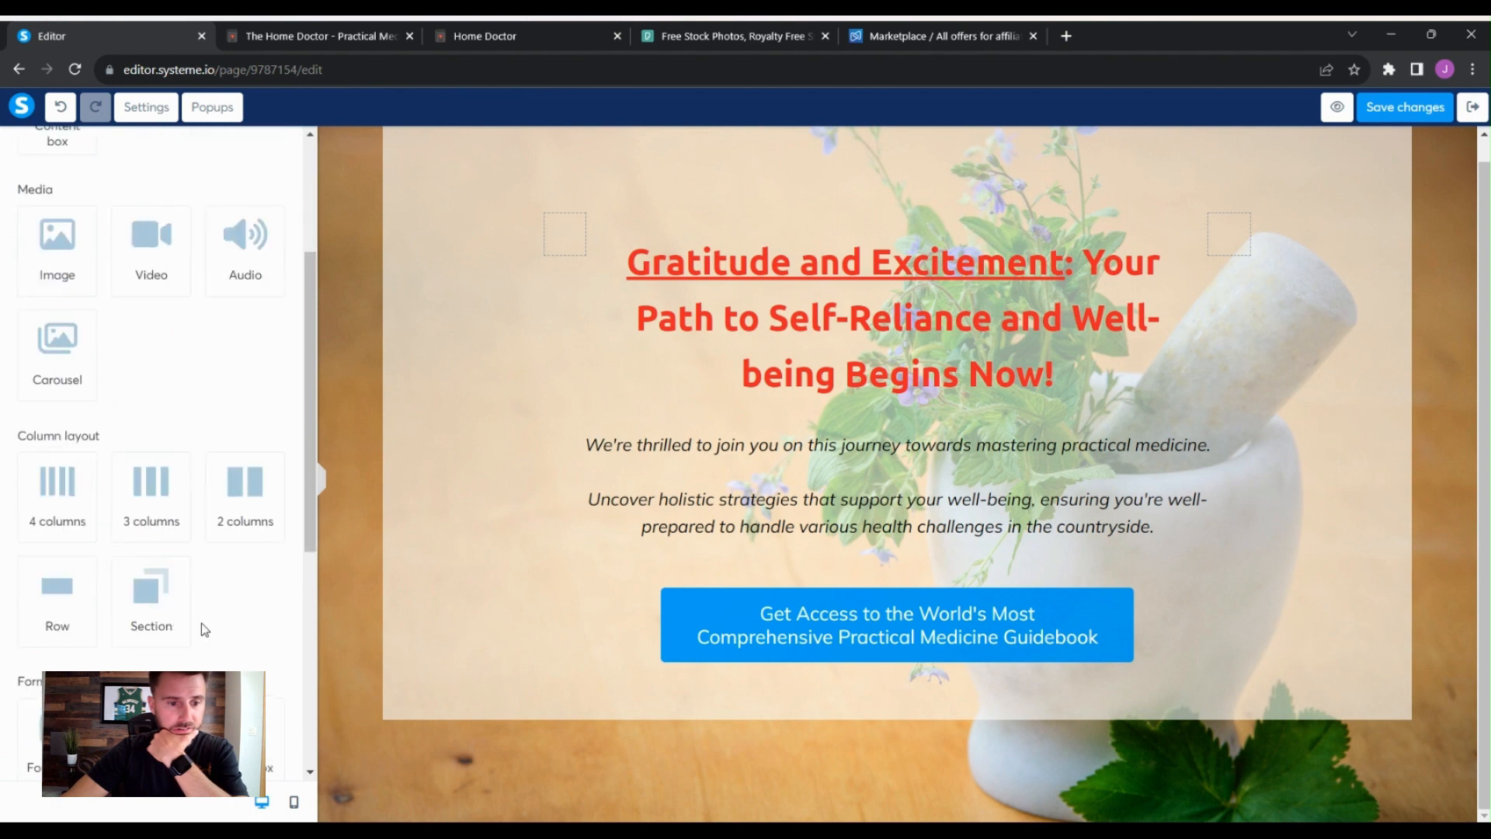
{"action": "left_click", "coordinate": [238, 487]}
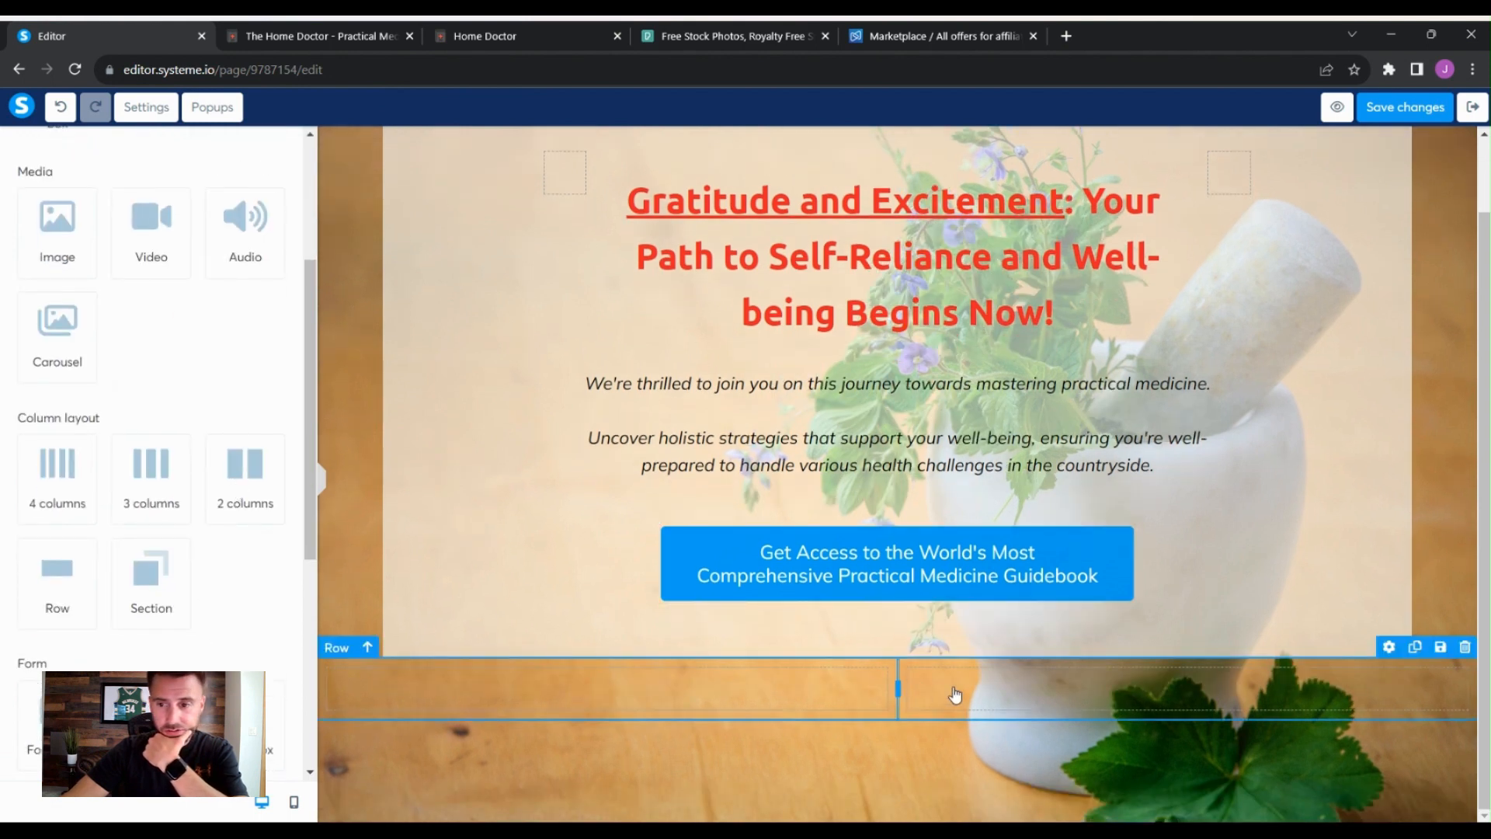
{"action": "left_click", "coordinate": [1061, 668]}
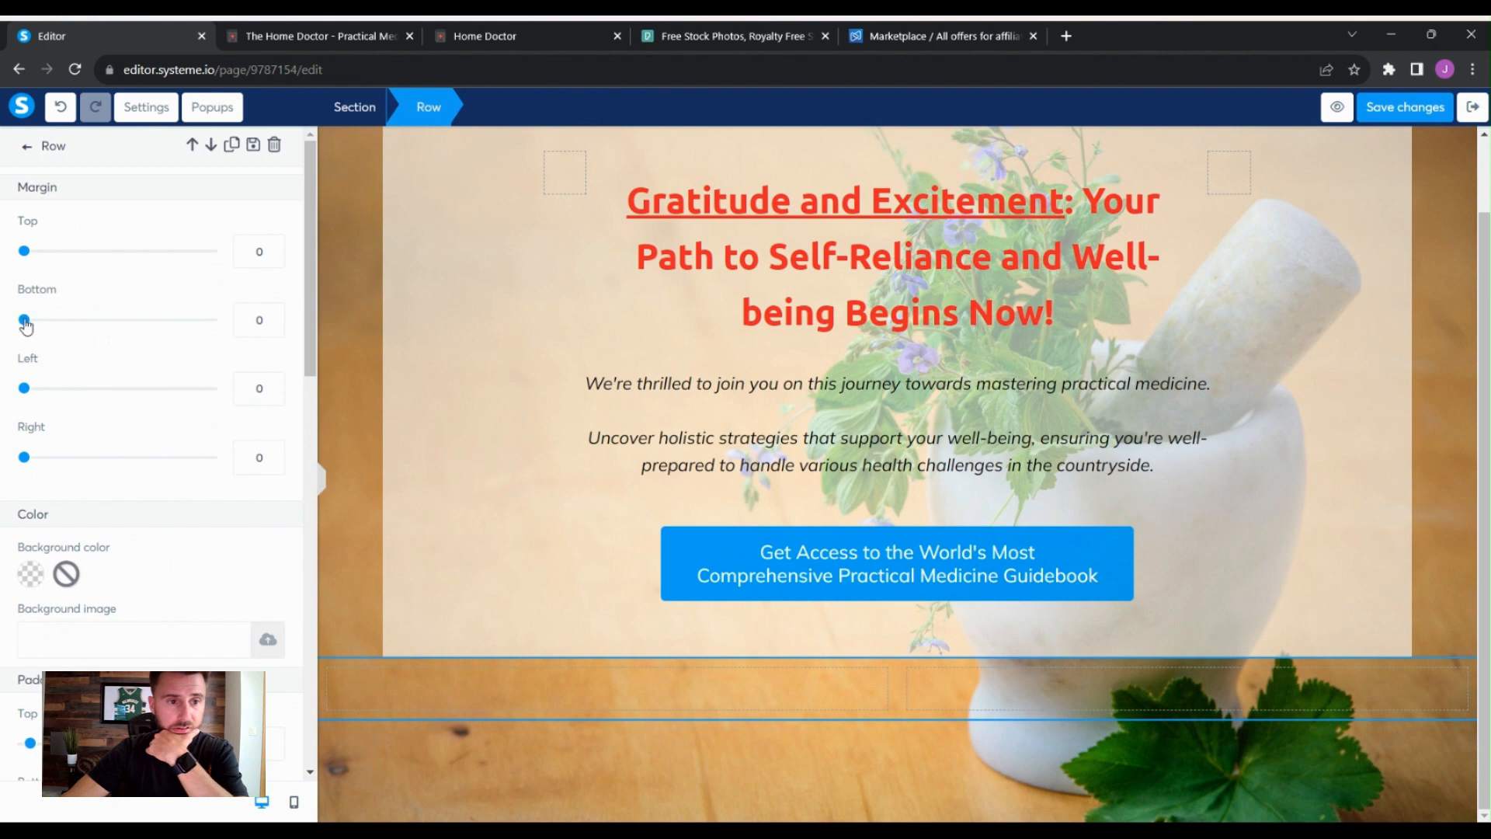
{"action": "left_click_drag", "start_coordinate": [26, 388], "coordinate": [83, 405]}
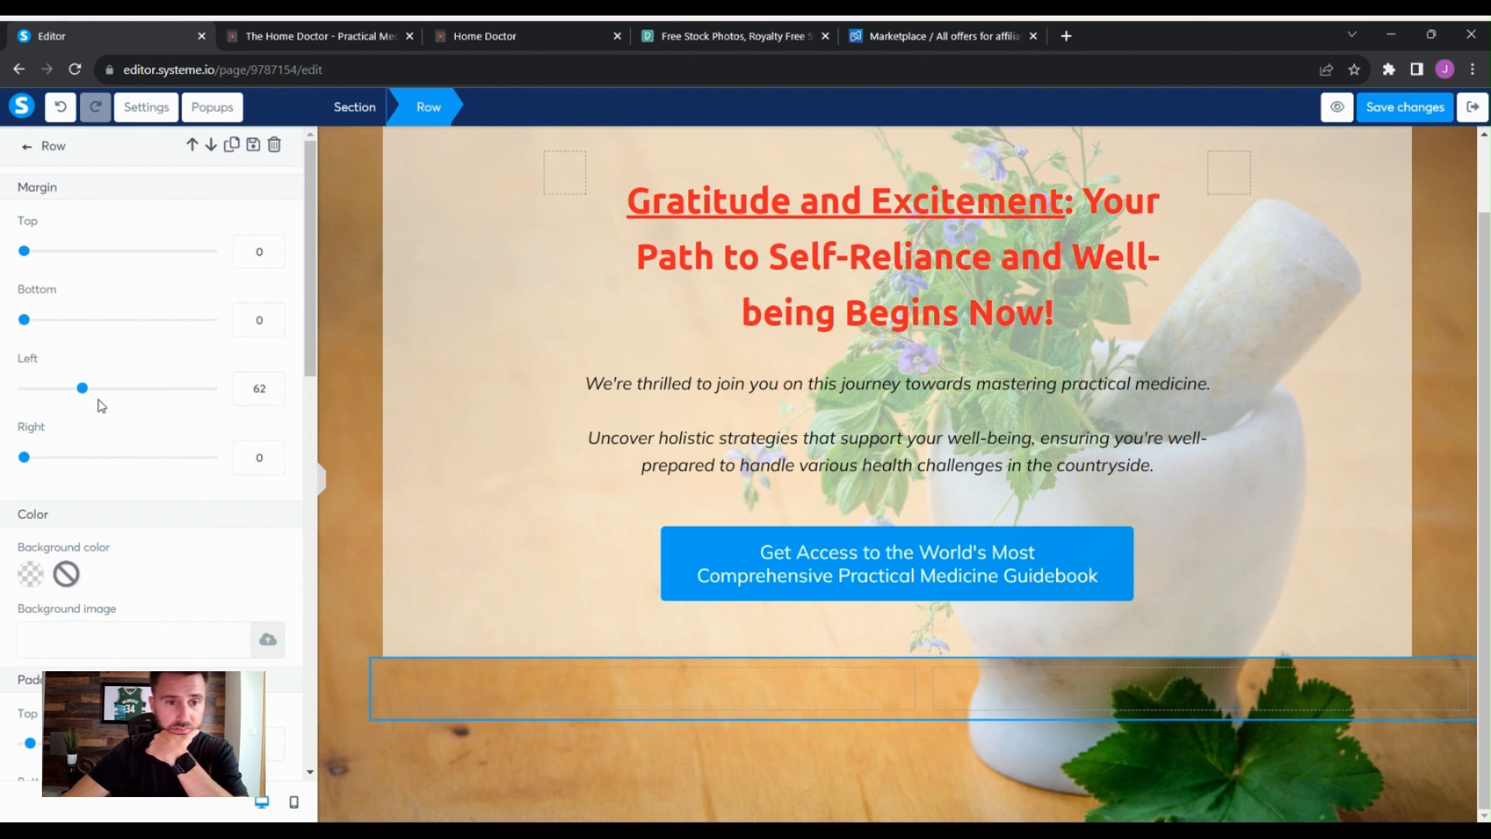
{"action": "double_click", "coordinate": [258, 389]}
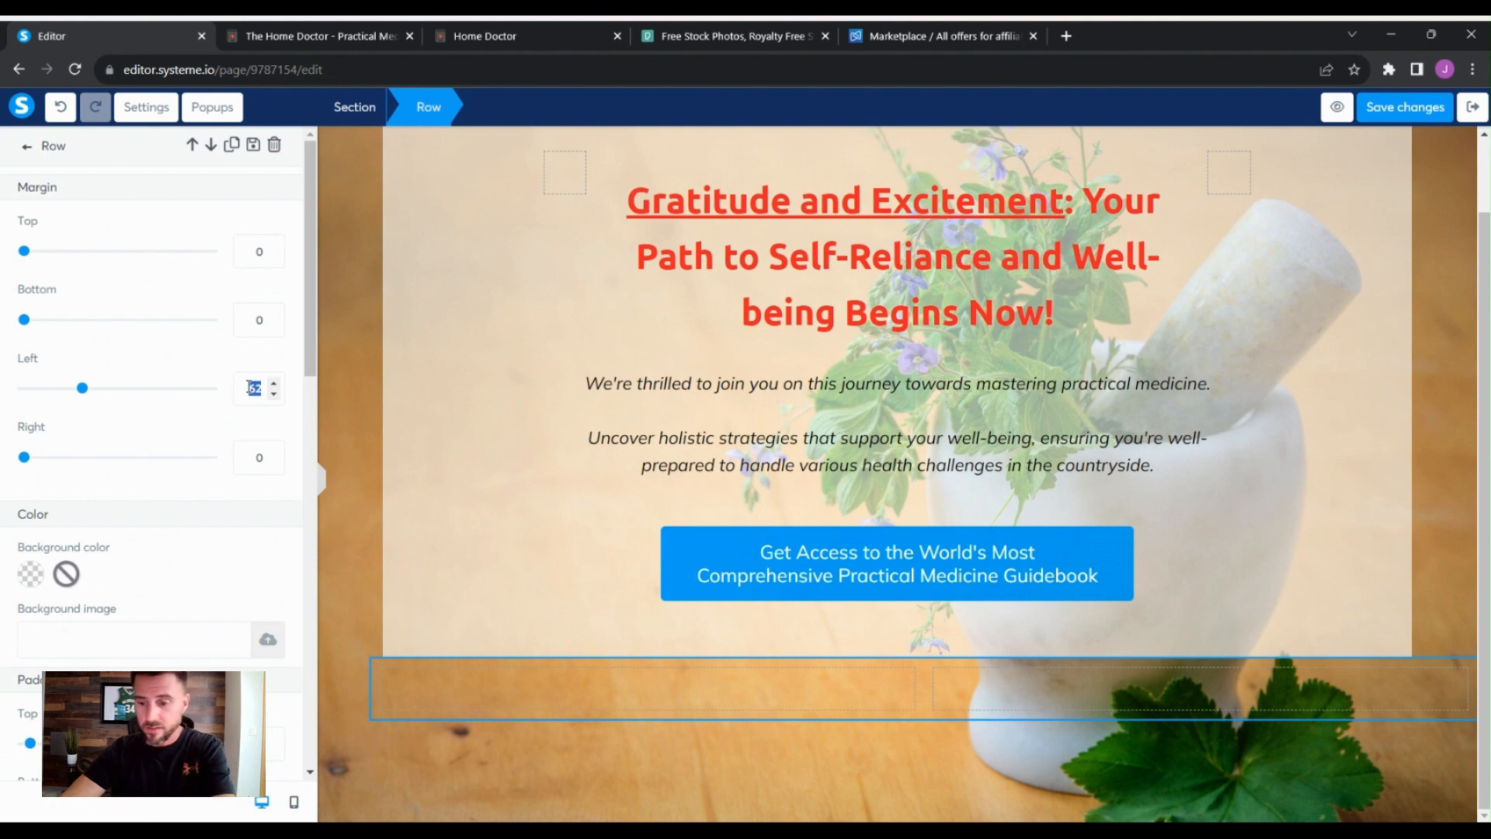
{"action": "type", "text": "75"}
{"action": "double_click", "coordinate": [254, 456]}
{"action": "type", "text": "75"}
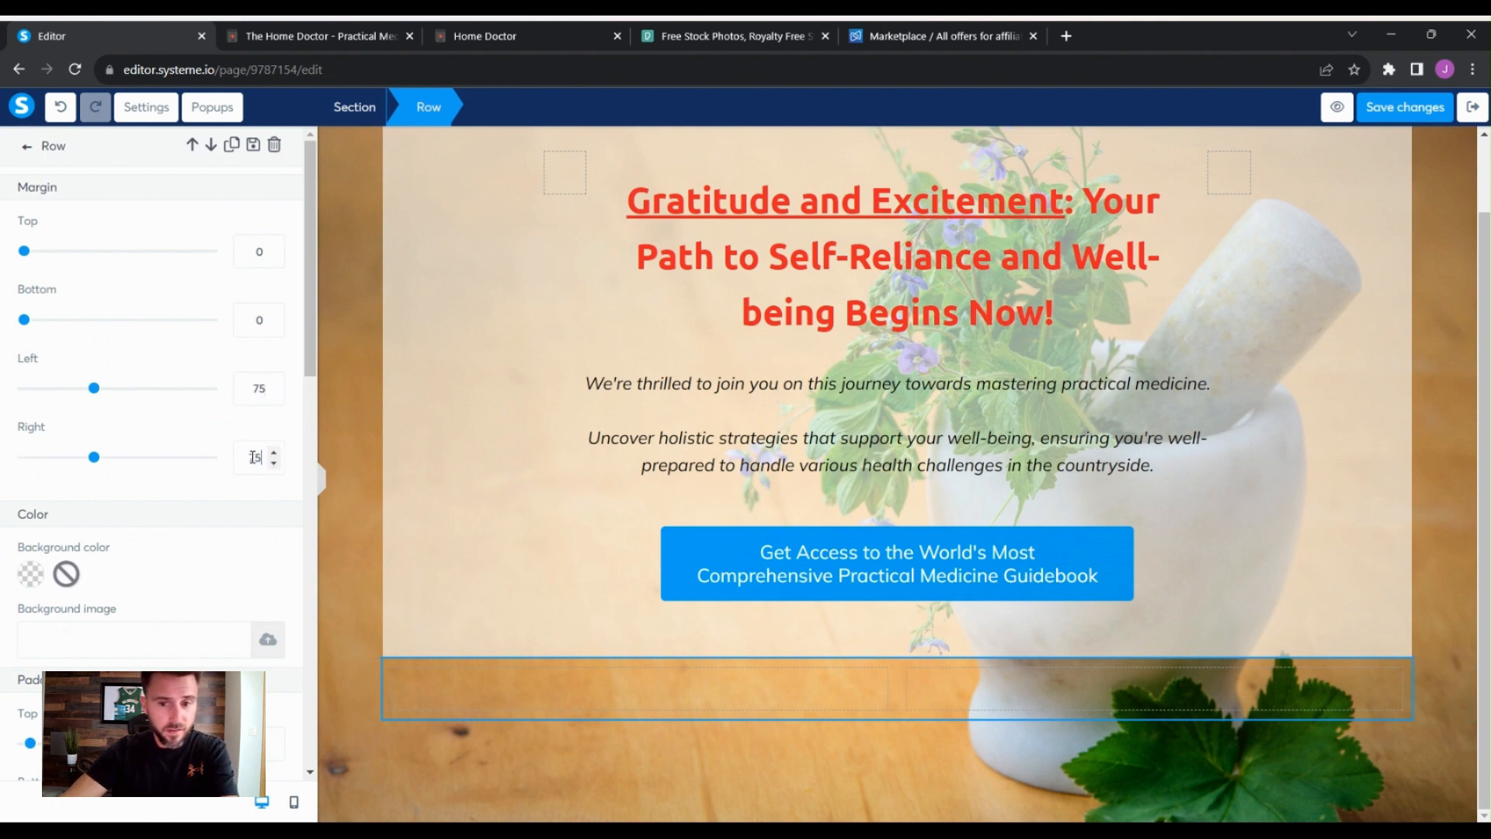
{"action": "left_click", "coordinate": [1439, 668]}
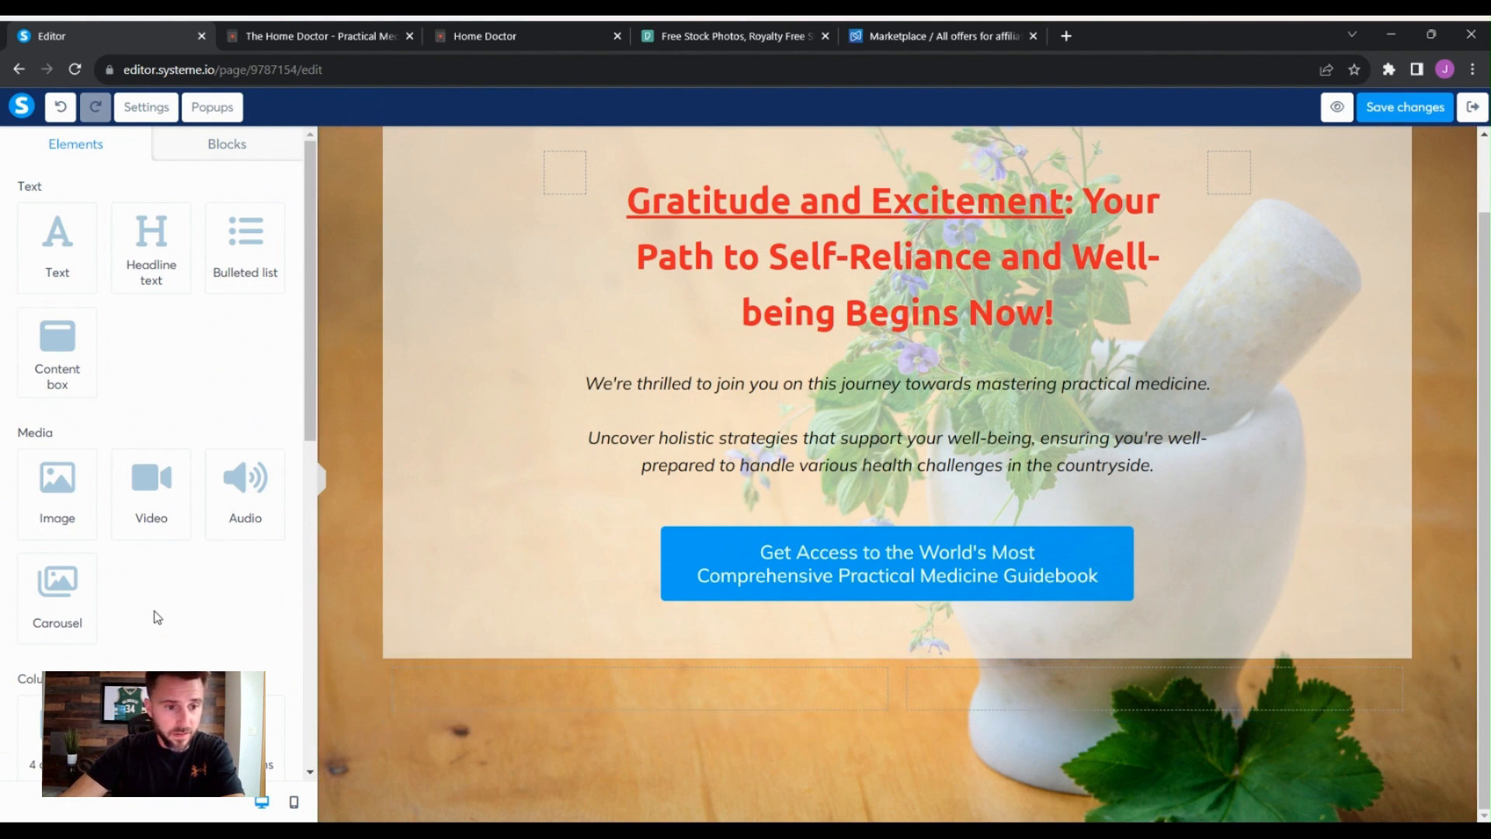
- Add a bulleted list to the new row's left column and an image element to its right column
{"action": "scroll", "coordinate": [253, 642], "scroll_direction": "down", "scroll_amount": 2}
{"action": "scroll", "coordinate": [254, 643], "scroll_direction": "up", "scroll_amount": 2}
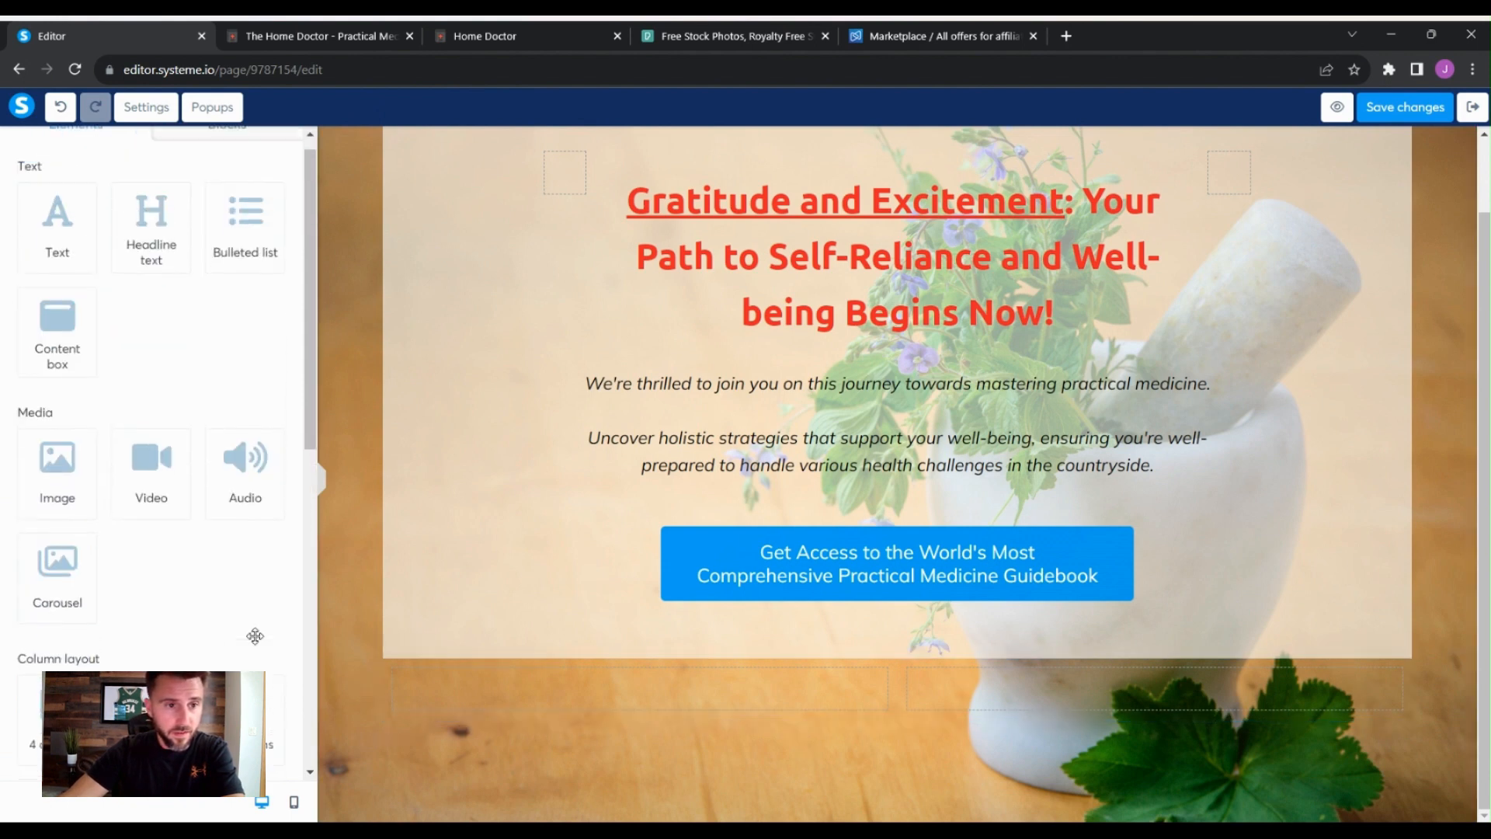
{"action": "scroll", "coordinate": [255, 636], "scroll_direction": "up", "scroll_amount": 1}
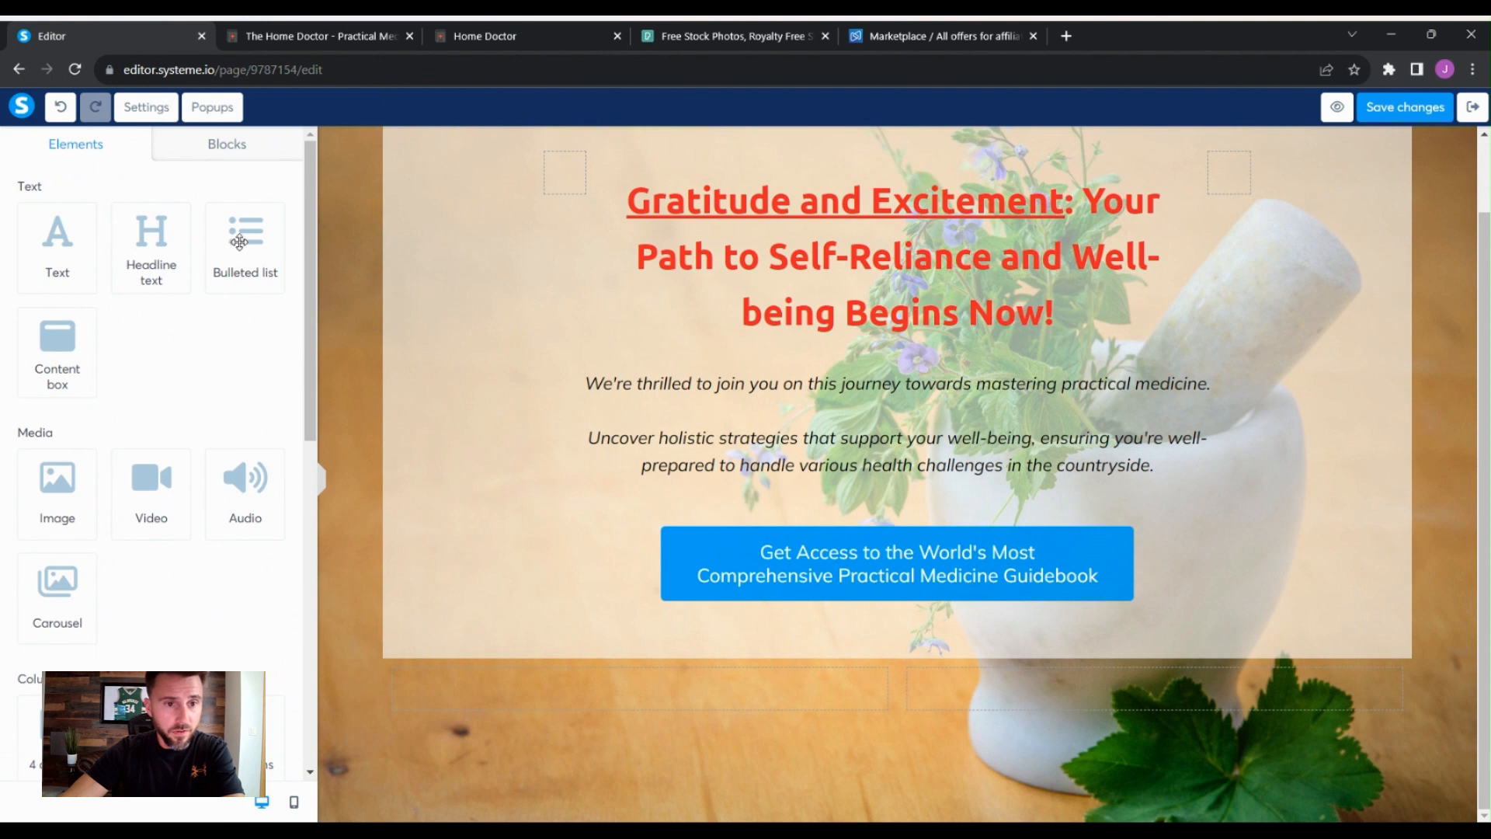
{"action": "left_click_drag", "start_coordinate": [239, 242], "coordinate": [692, 691]}
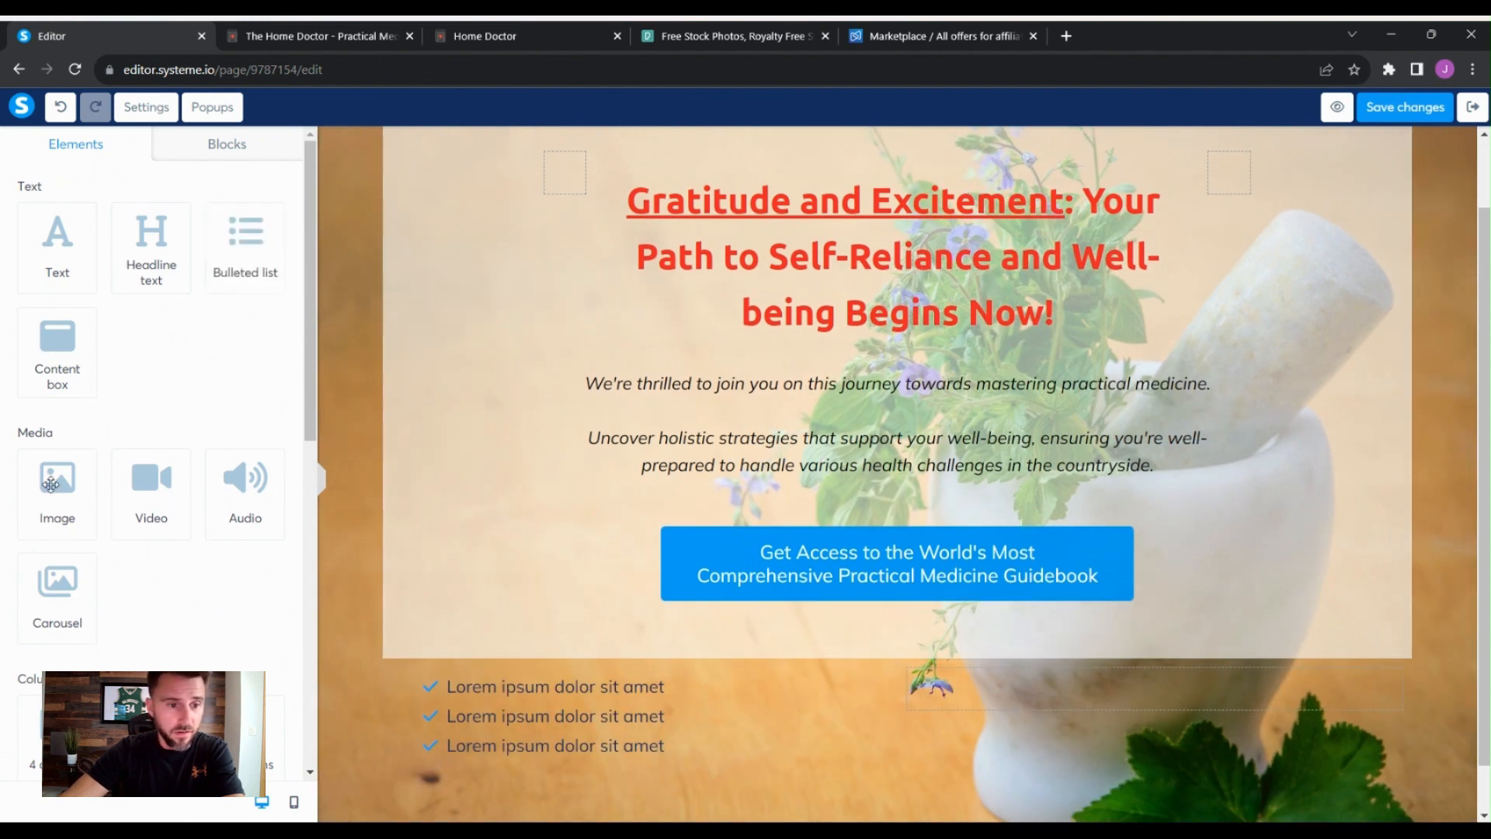
{"action": "left_click_drag", "start_coordinate": [50, 485], "coordinate": [1072, 679]}
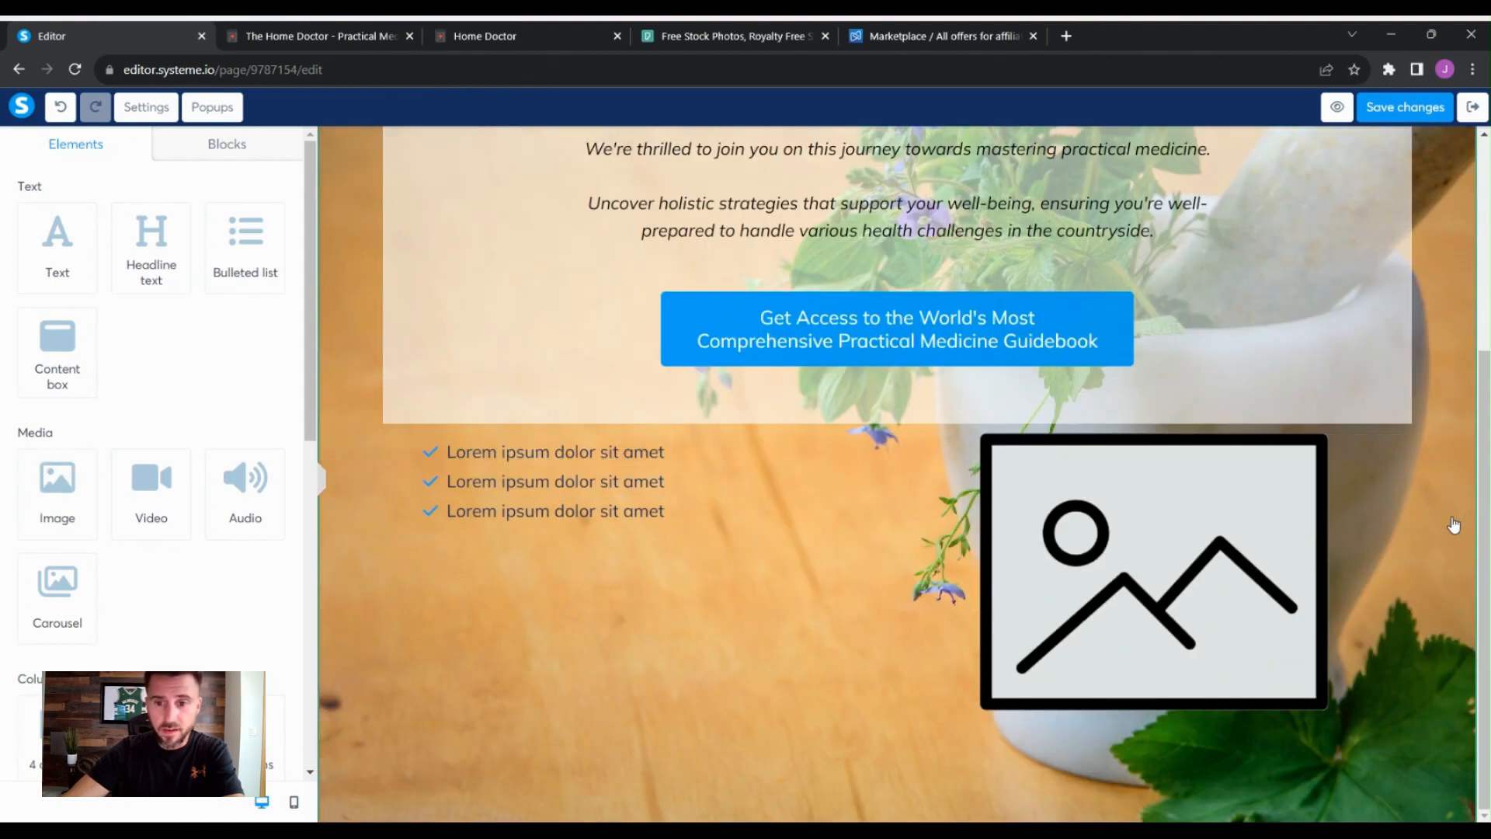
- Look at the Home Doctor book cover image on the product sales page
{"action": "left_click", "coordinate": [307, 37]}
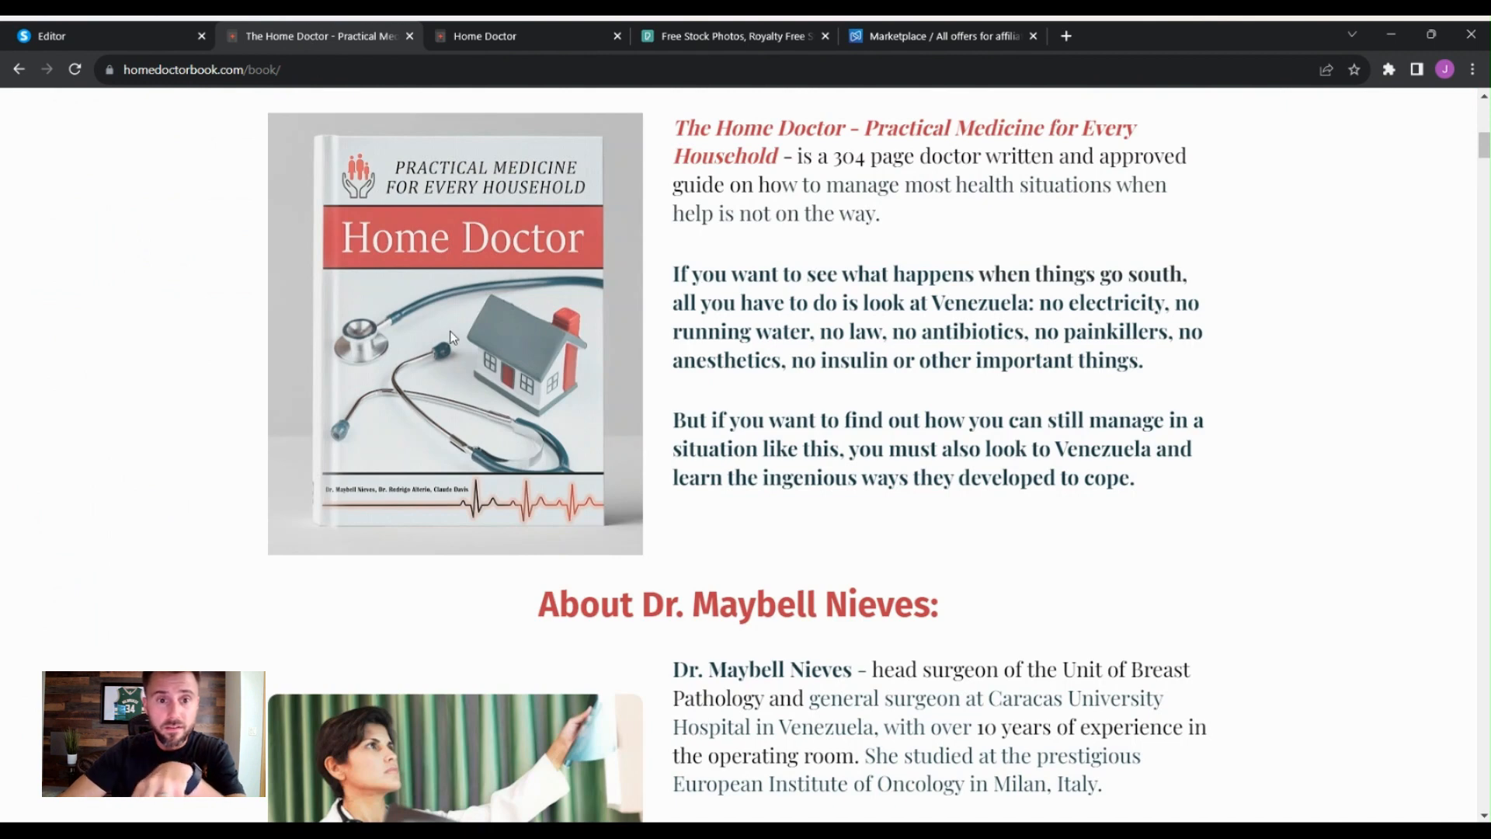
{"action": "right_click", "coordinate": [463, 324]}
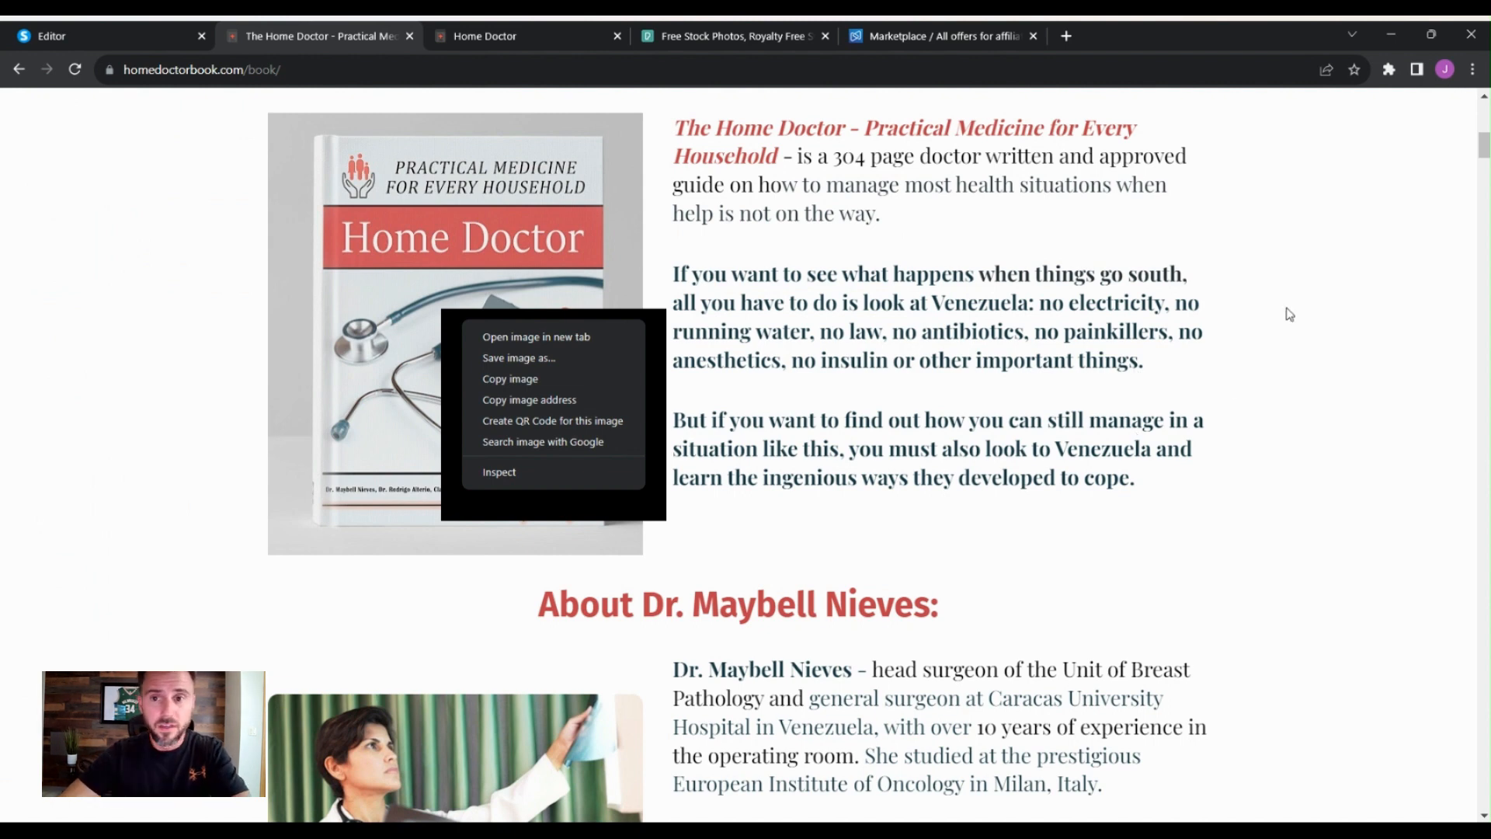
{"action": "left_click", "coordinate": [1286, 274]}
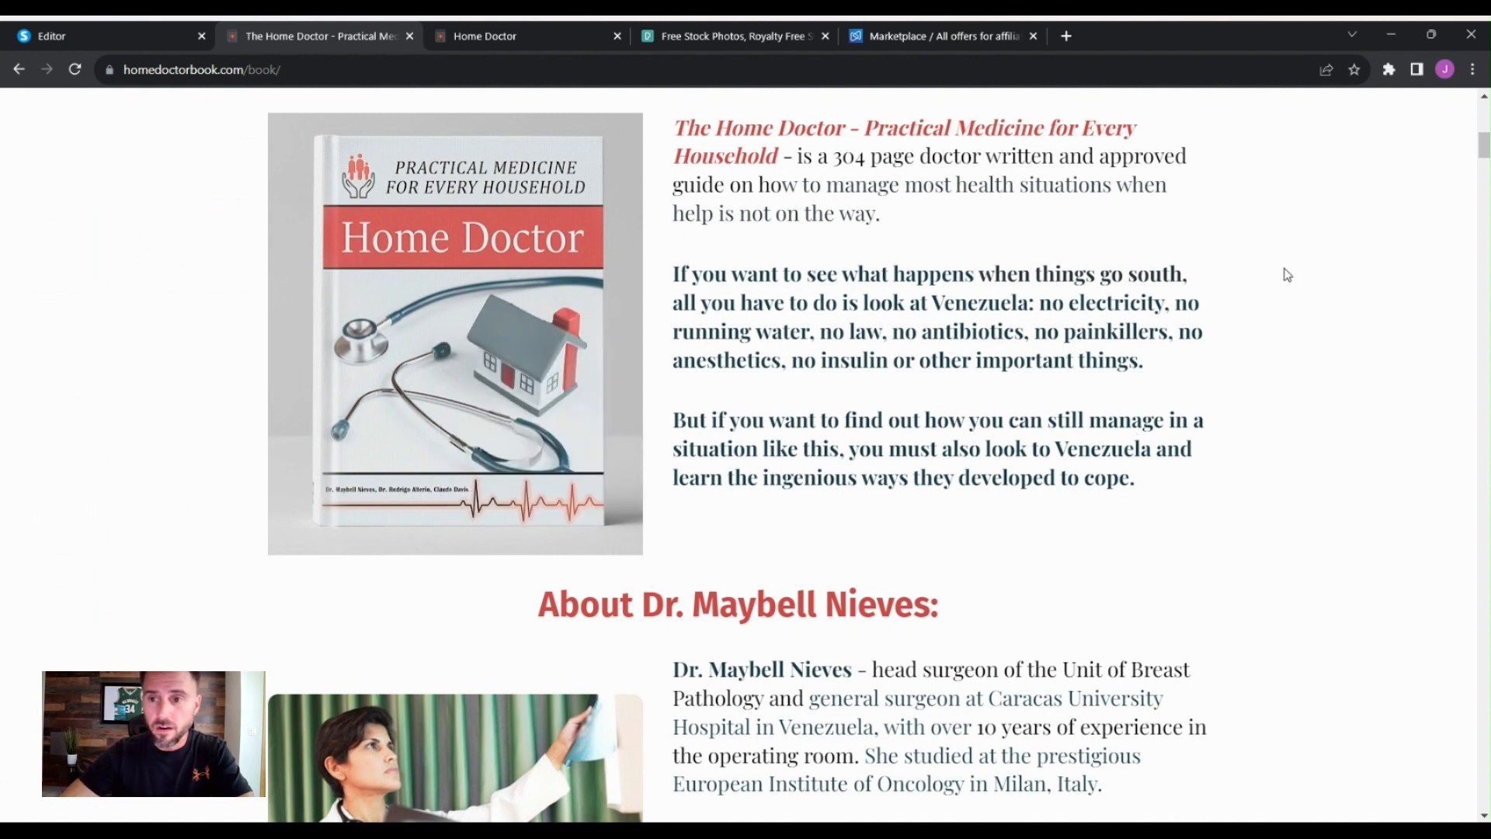
{"action": "left_click", "coordinate": [136, 39]}
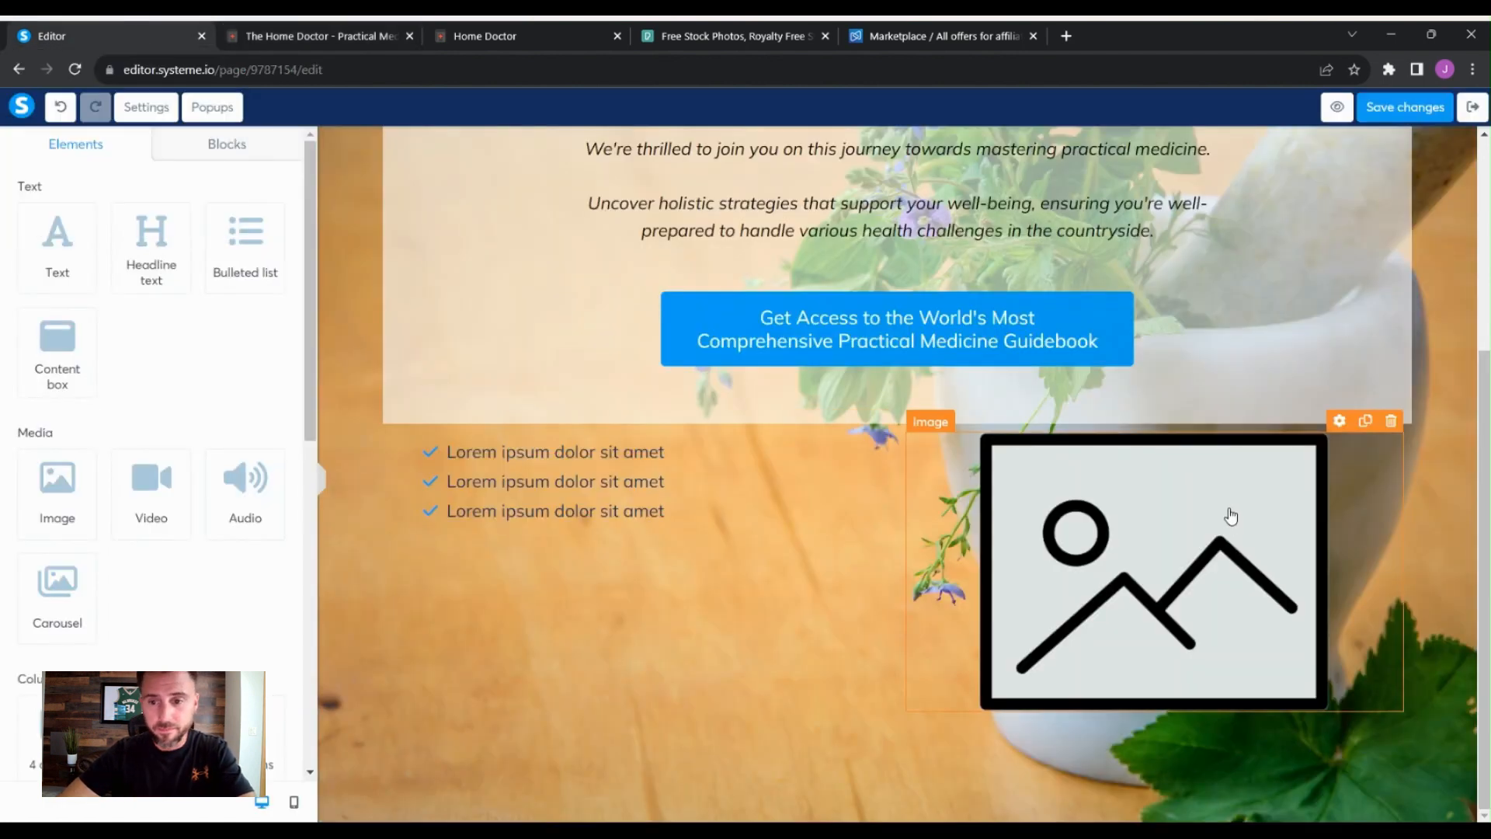
- Insert the uploaded image Bookbackgroundremoved.png into the image element
{"action": "left_click", "coordinate": [1231, 517]}
{"action": "left_click", "coordinate": [1376, 757]}
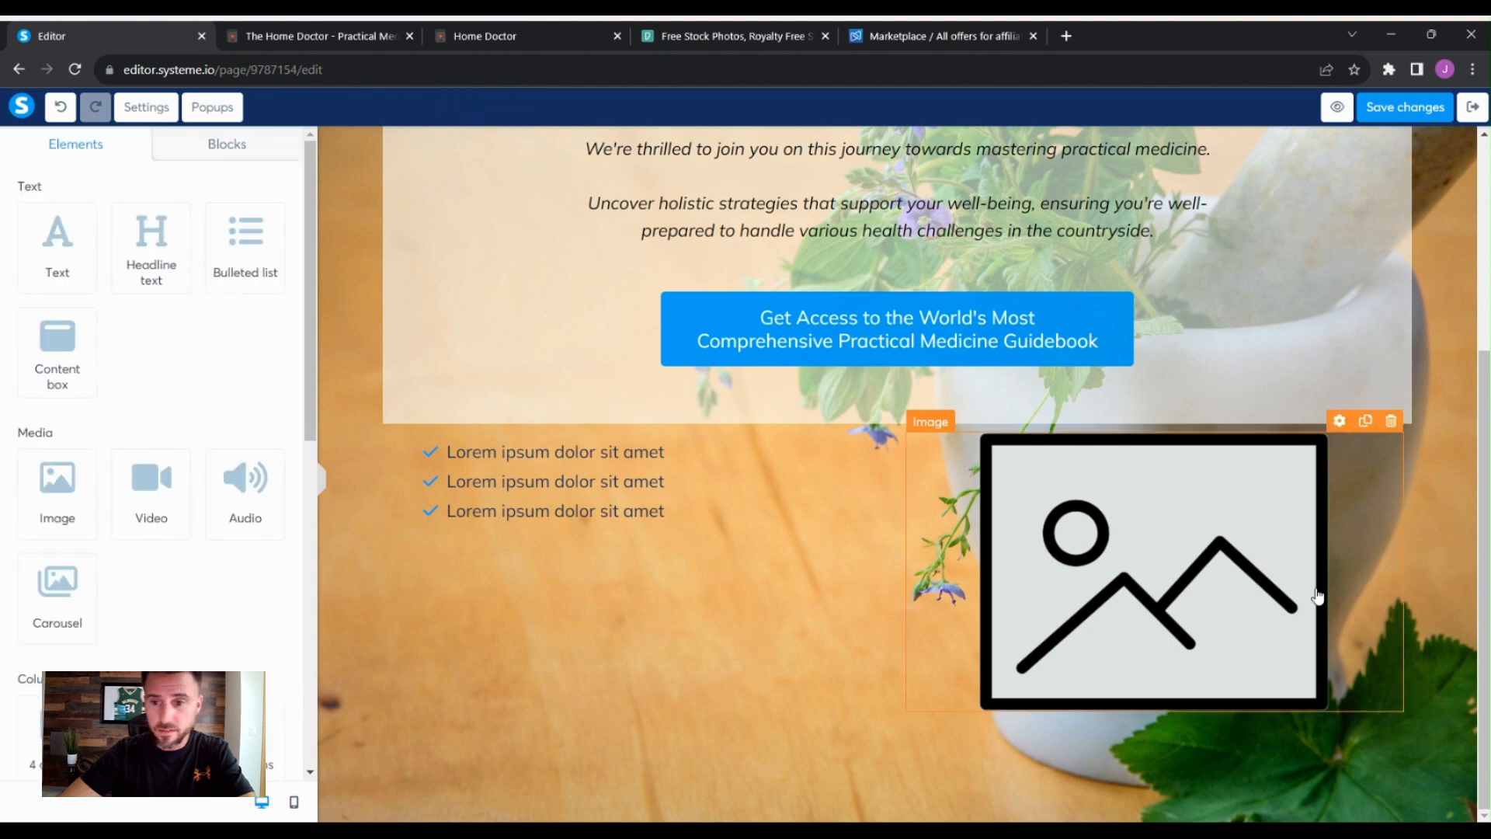
{"action": "left_click", "coordinate": [1316, 592]}
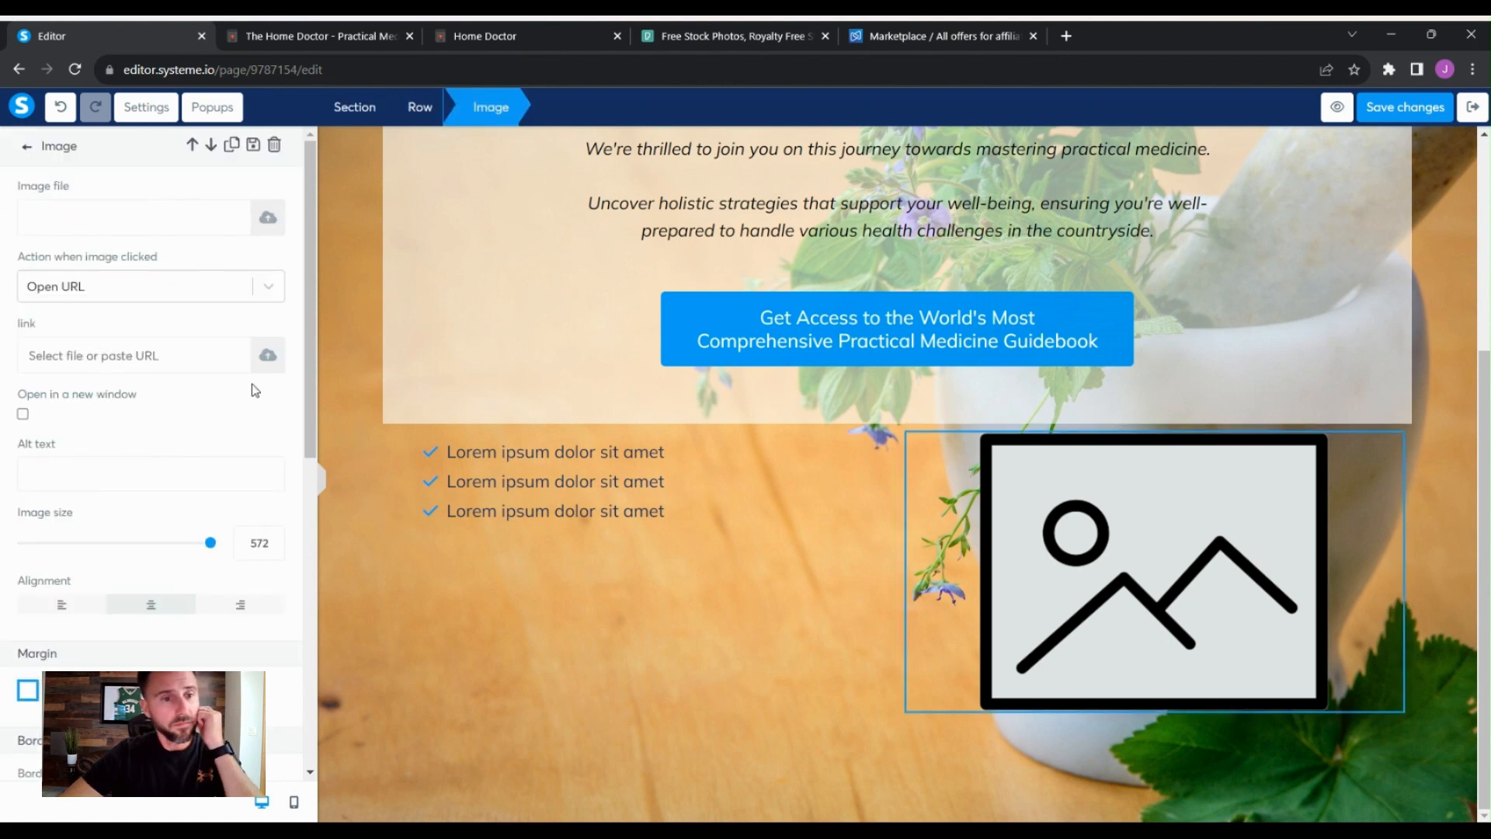
{"action": "left_click", "coordinate": [257, 224]}
{"action": "left_click", "coordinate": [820, 274]}
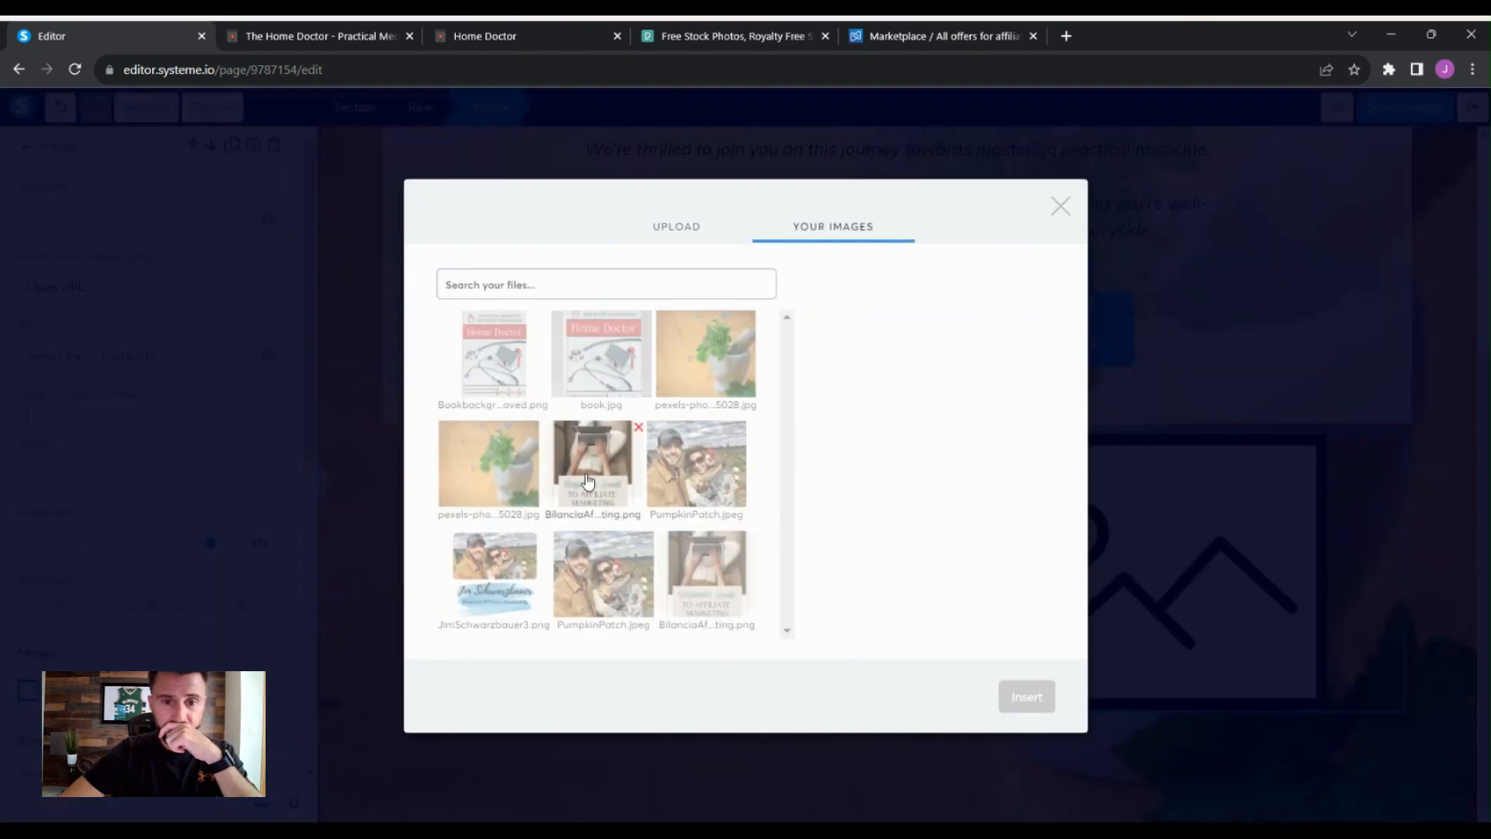
{"action": "left_click", "coordinate": [502, 360]}
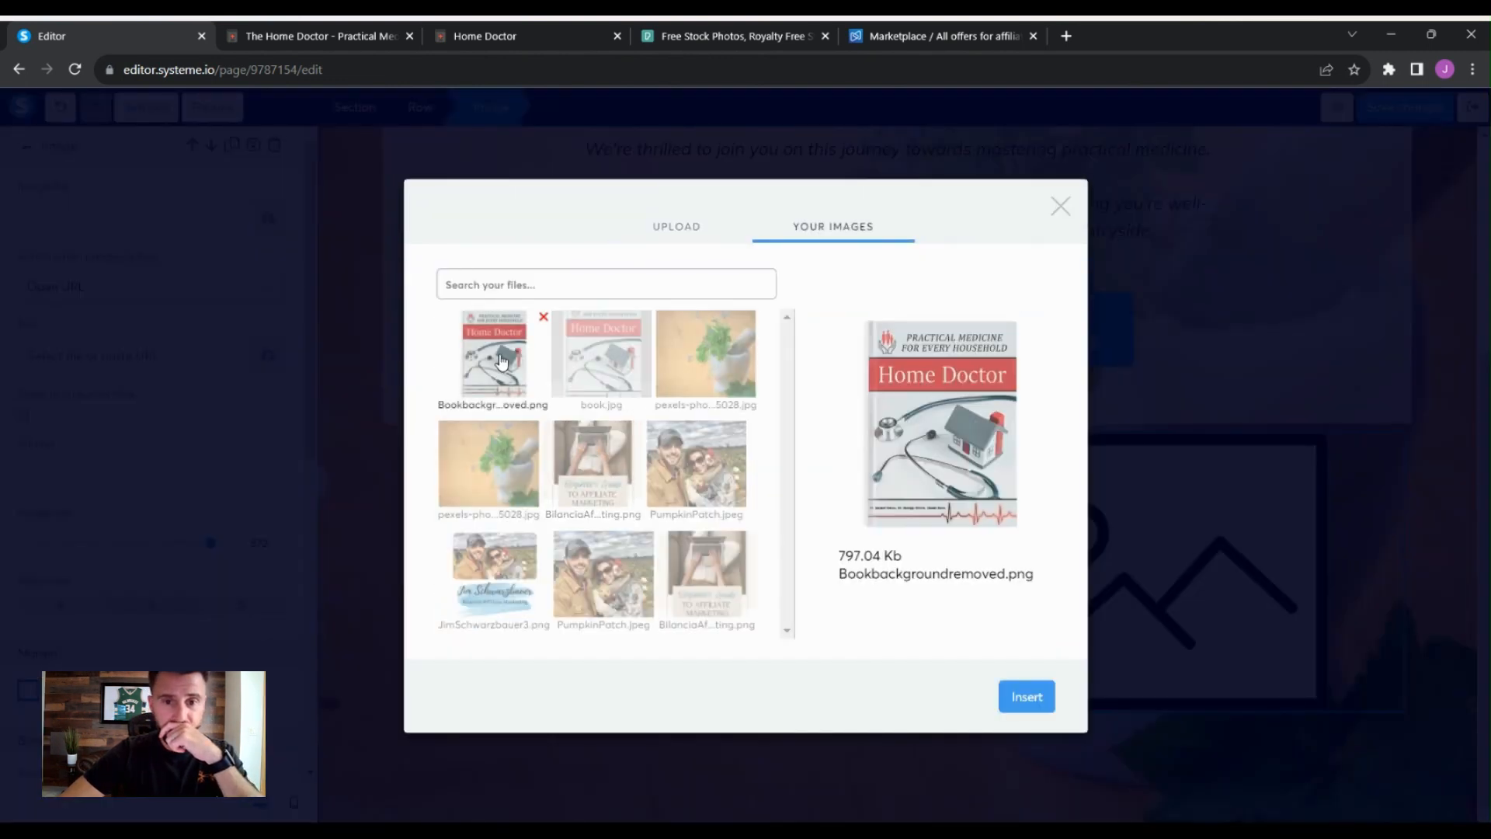
{"action": "left_click", "coordinate": [1035, 707]}
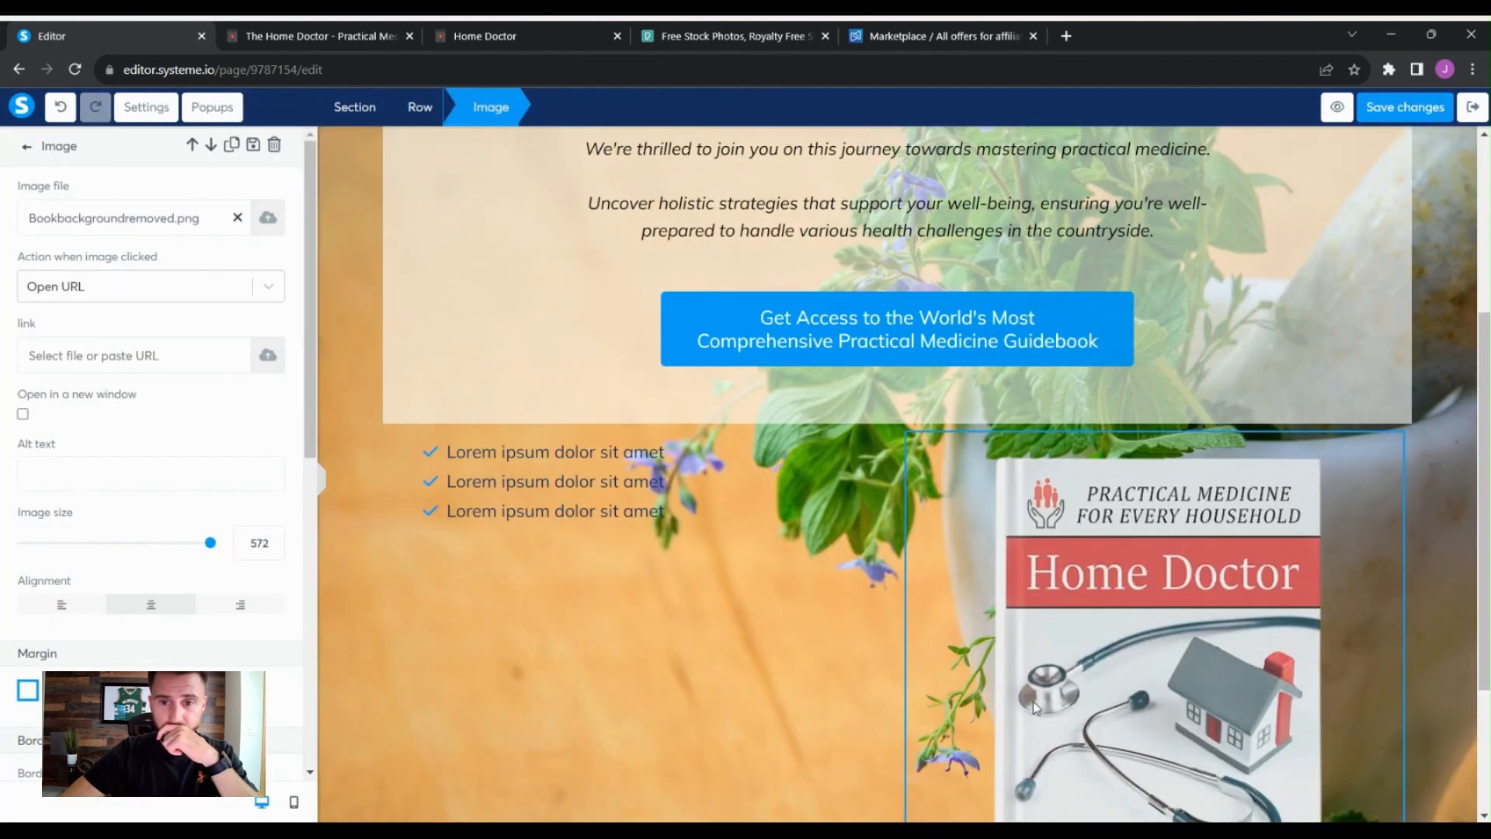
- Give the two-column row a semi-transparent white background by choosing white and lowering its opacity to about 55
{"action": "left_click", "coordinate": [1447, 518]}
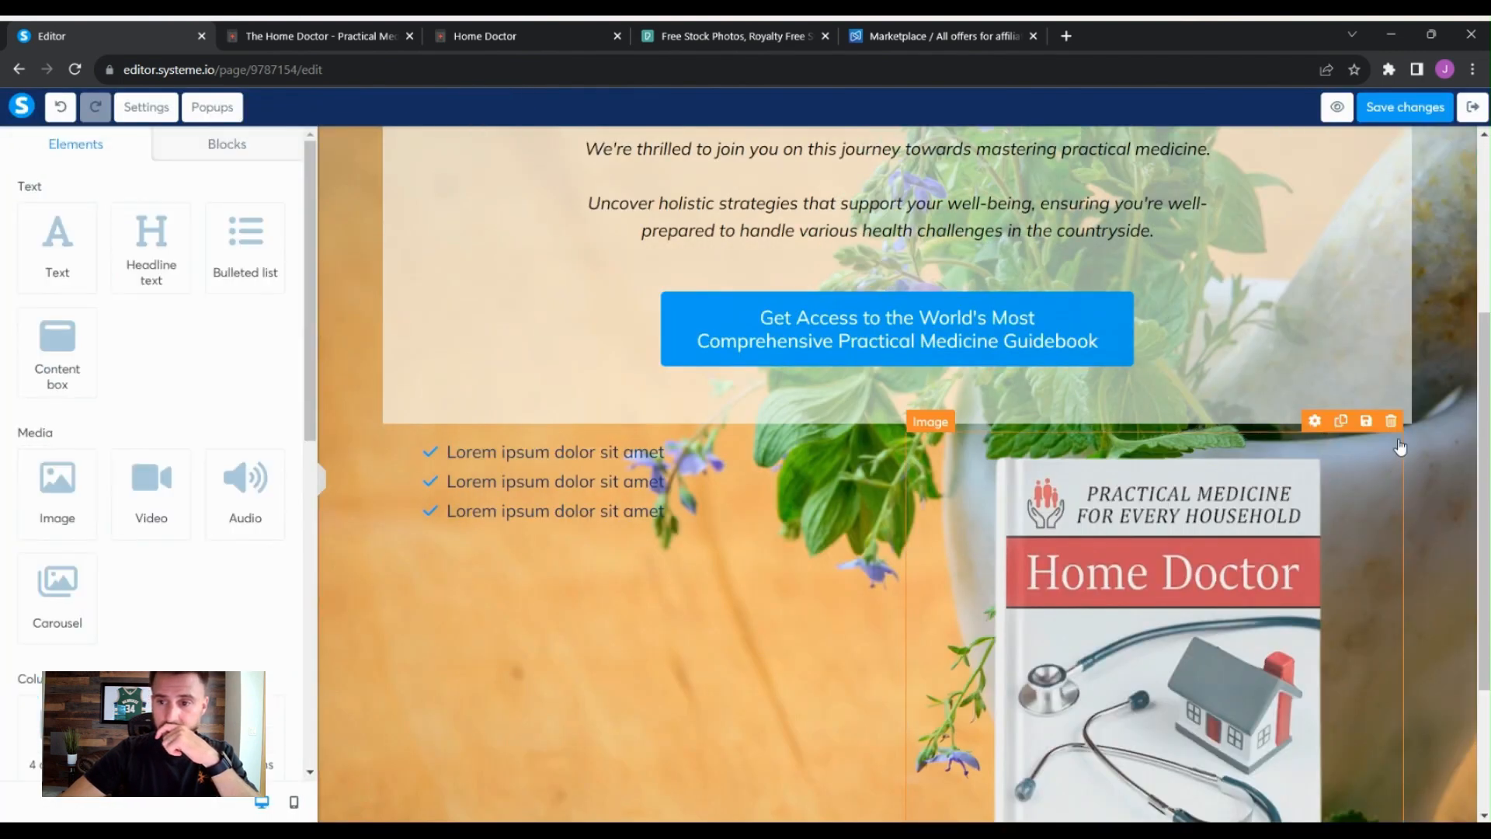
{"action": "left_click", "coordinate": [1408, 443]}
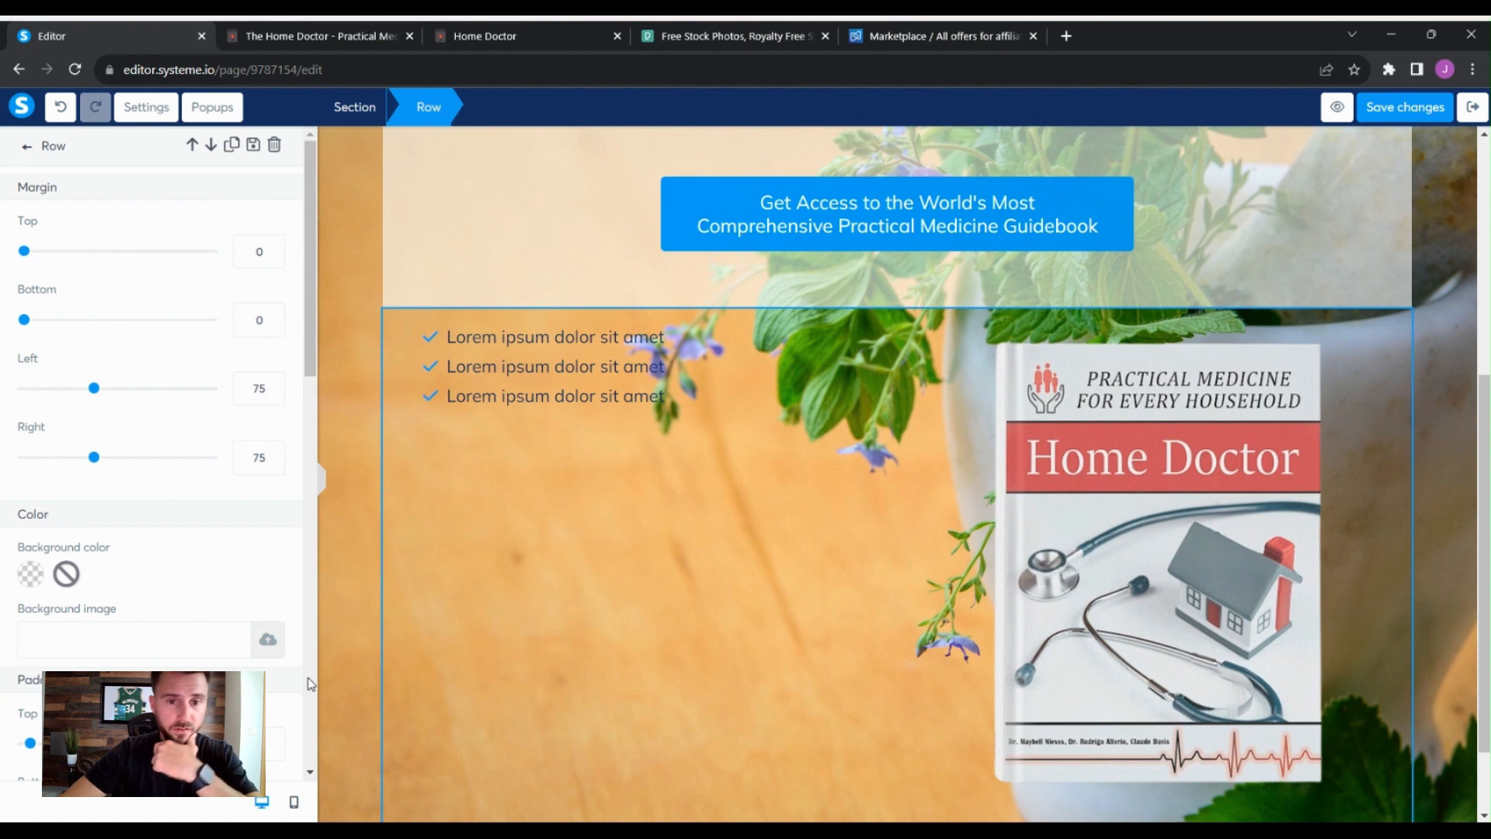
{"action": "left_click", "coordinate": [26, 578]}
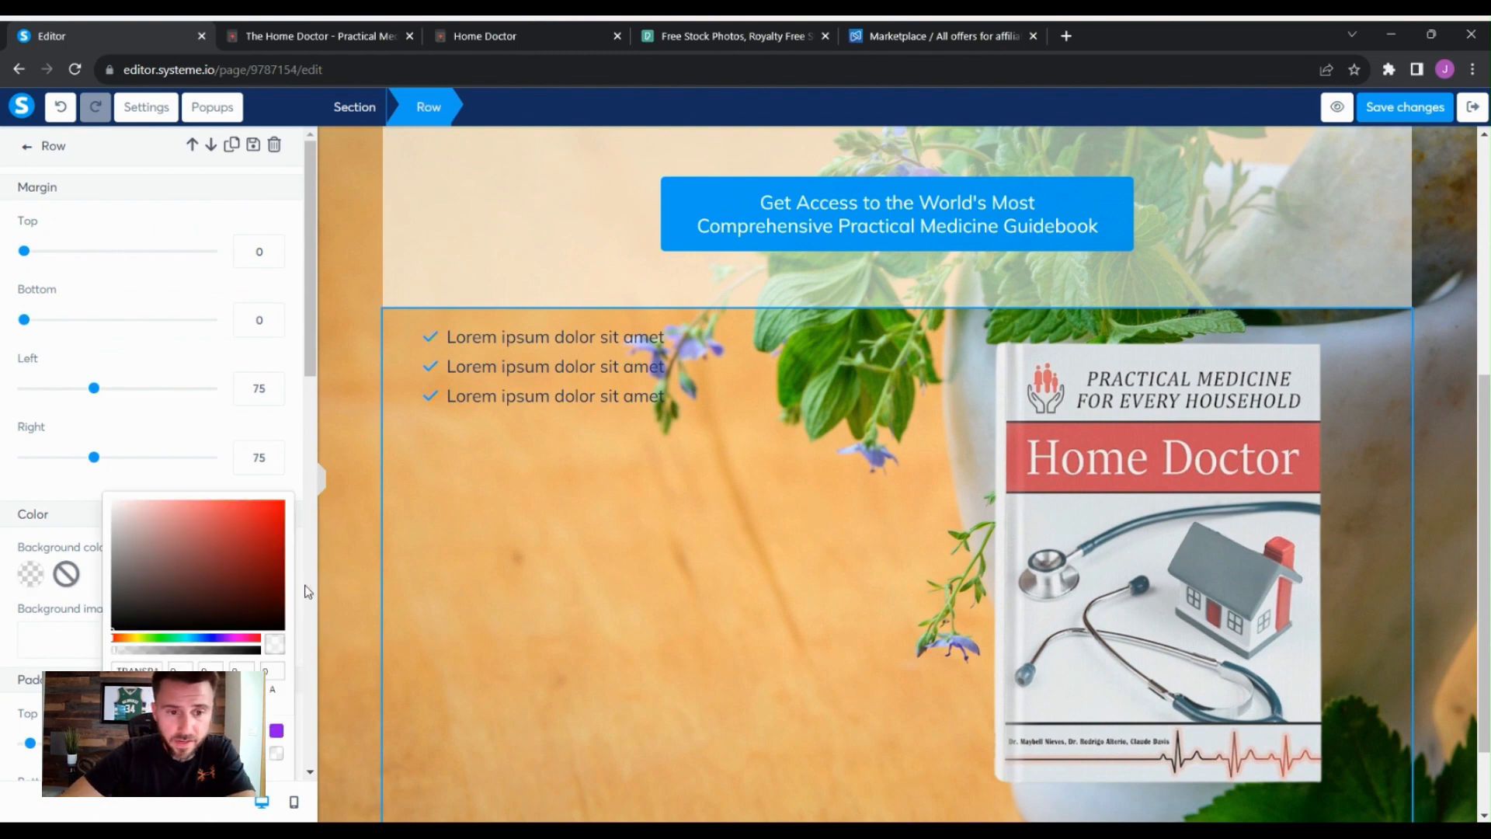
{"action": "left_click", "coordinate": [258, 755]}
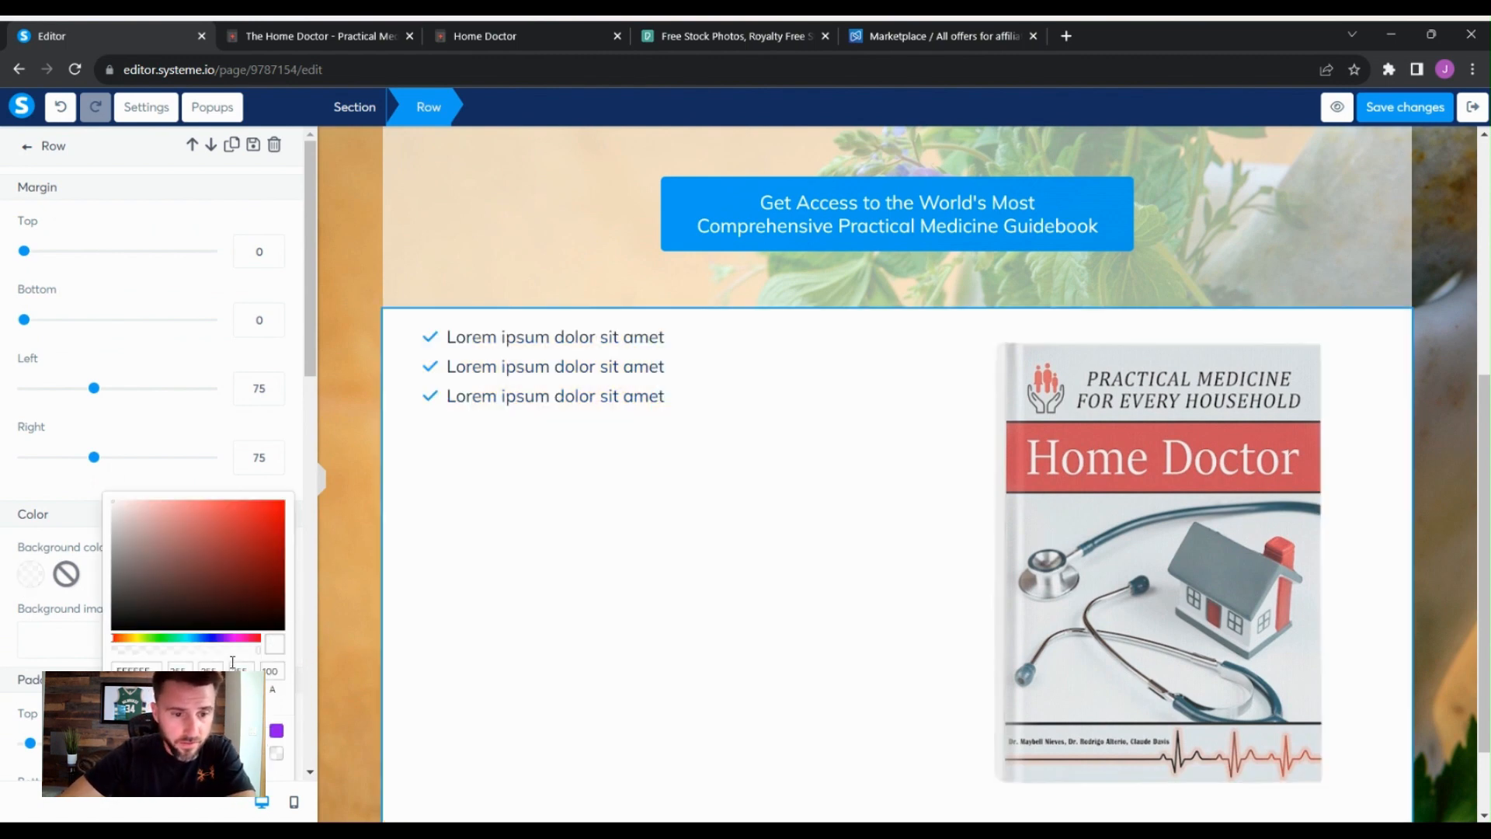
{"action": "left_click", "coordinate": [237, 650]}
{"action": "left_click_drag", "start_coordinate": [231, 648], "coordinate": [216, 649]}
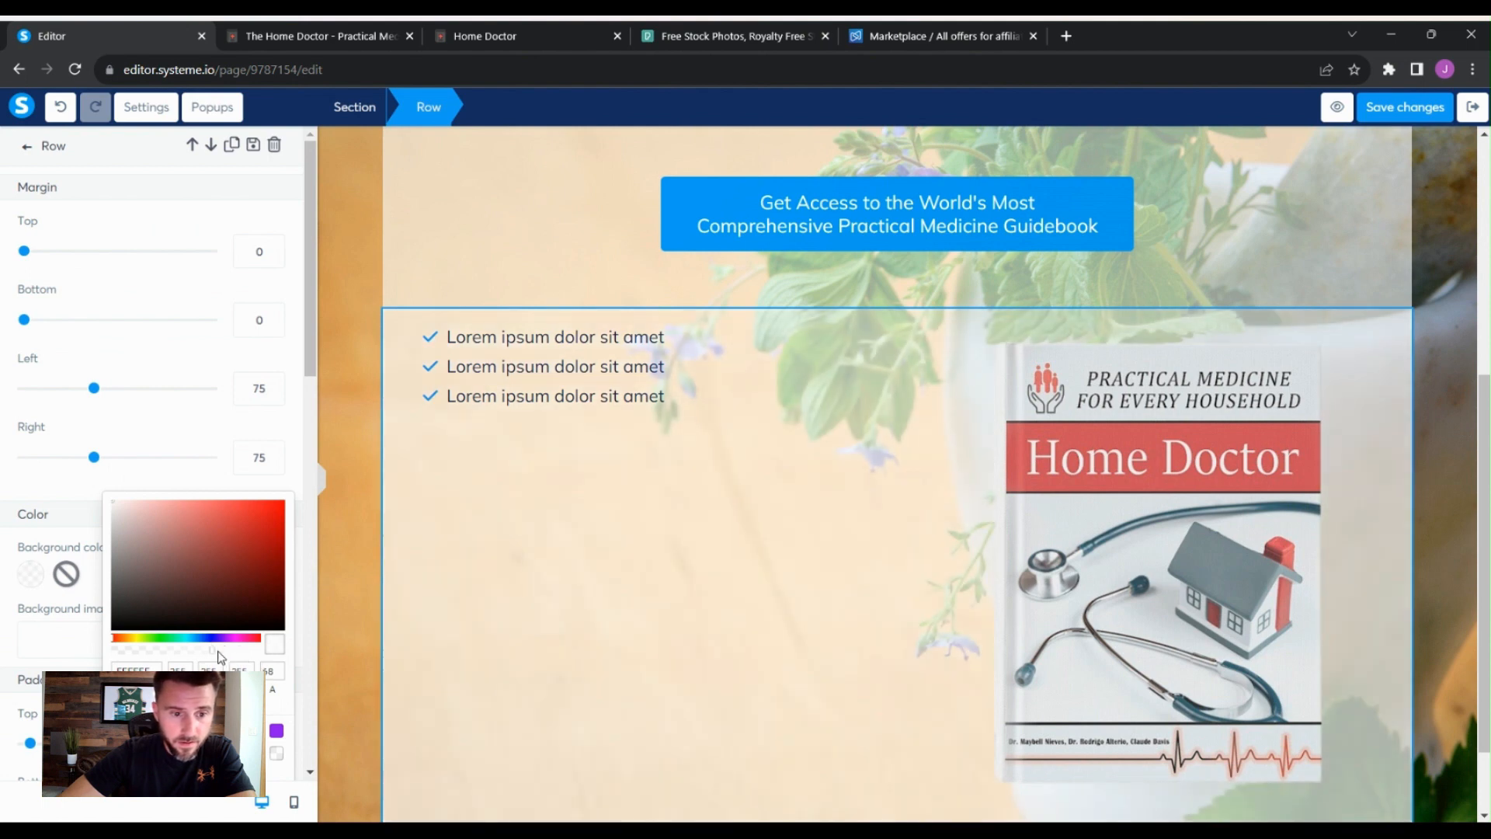
{"action": "left_click", "coordinate": [342, 596]}
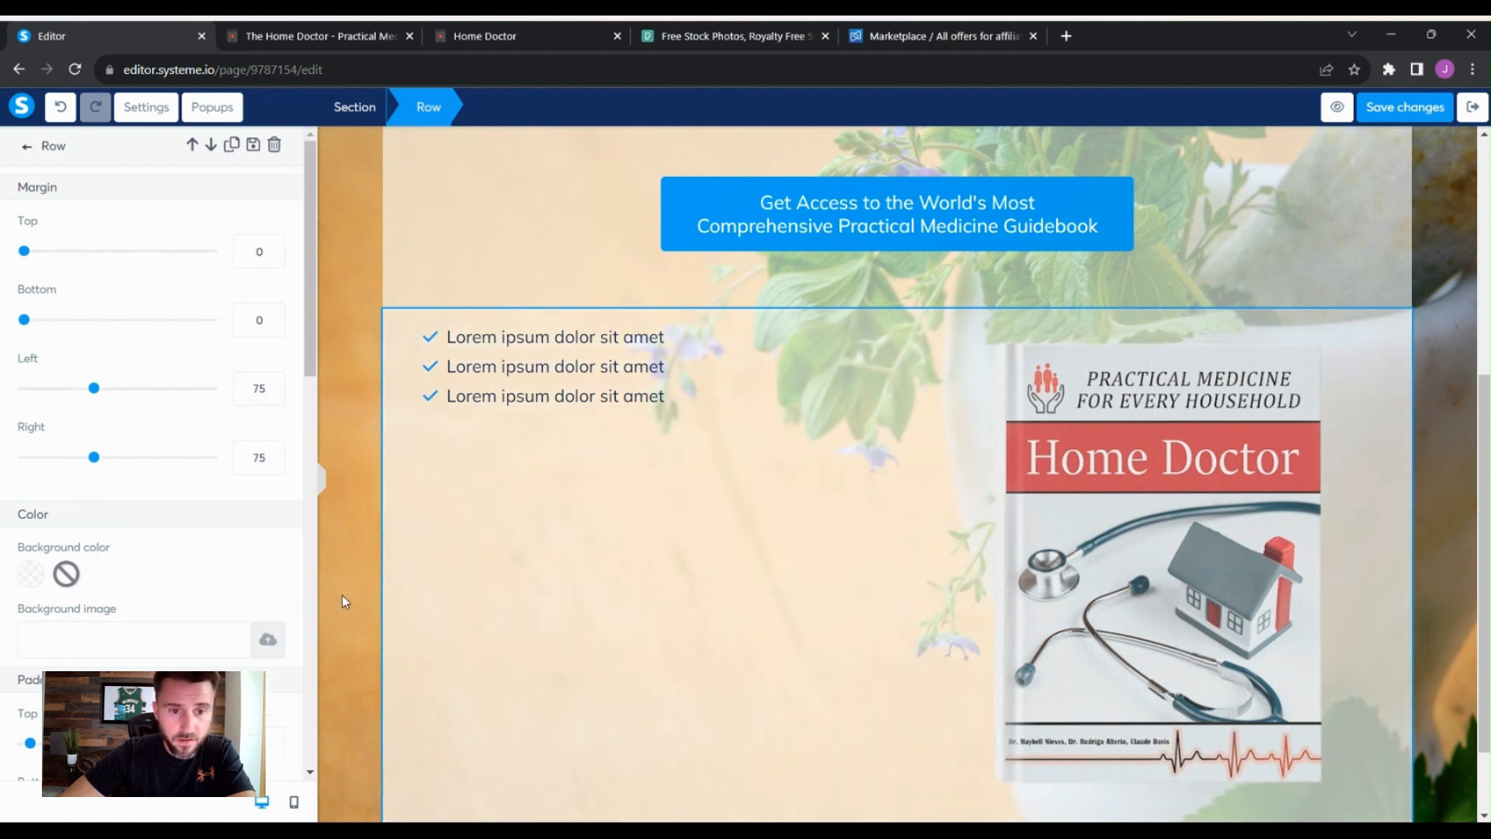
{"action": "left_click", "coordinate": [343, 596]}
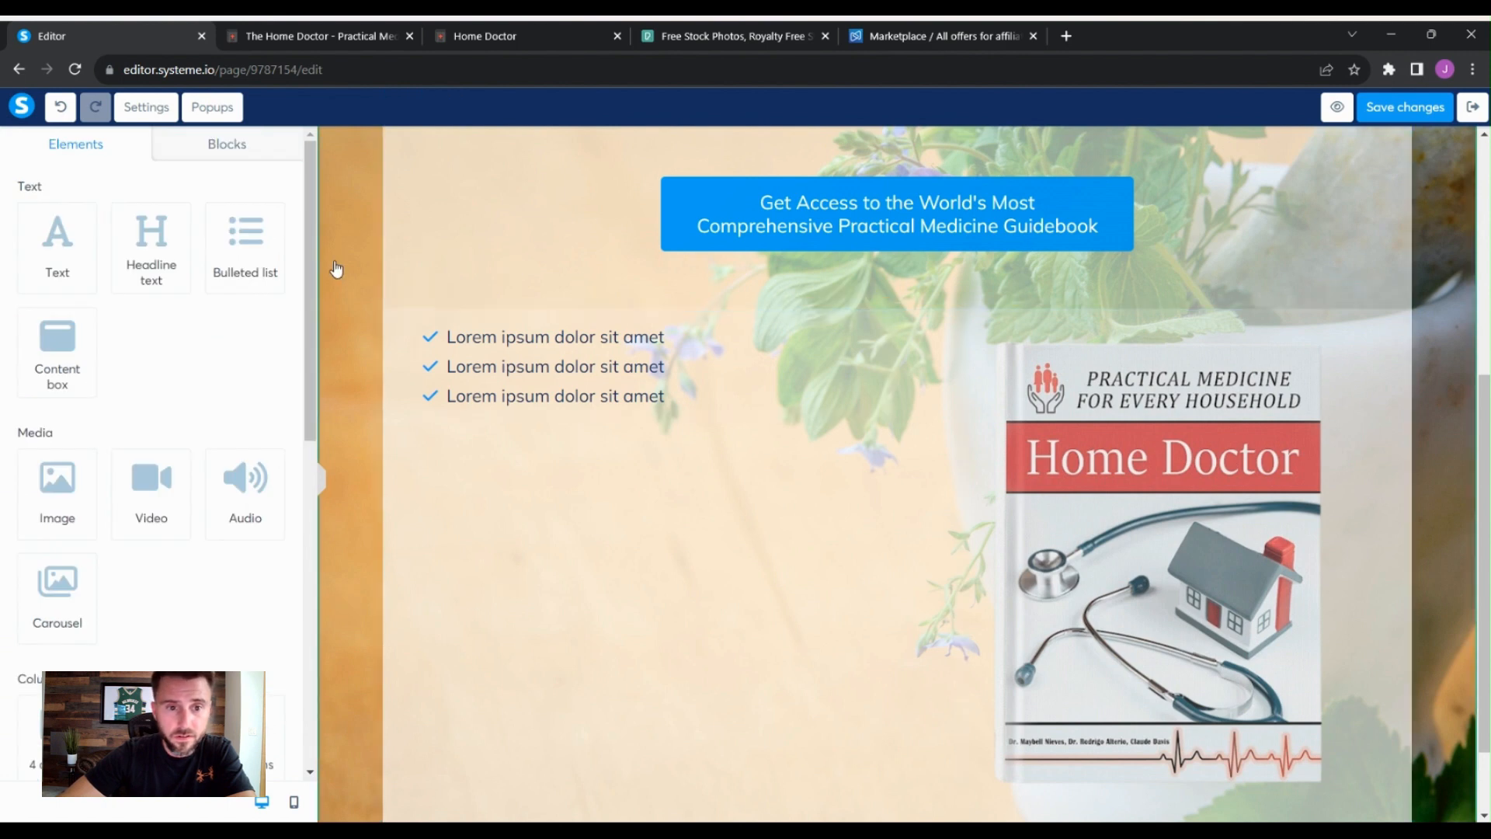
{"action": "left_click", "coordinate": [400, 343]}
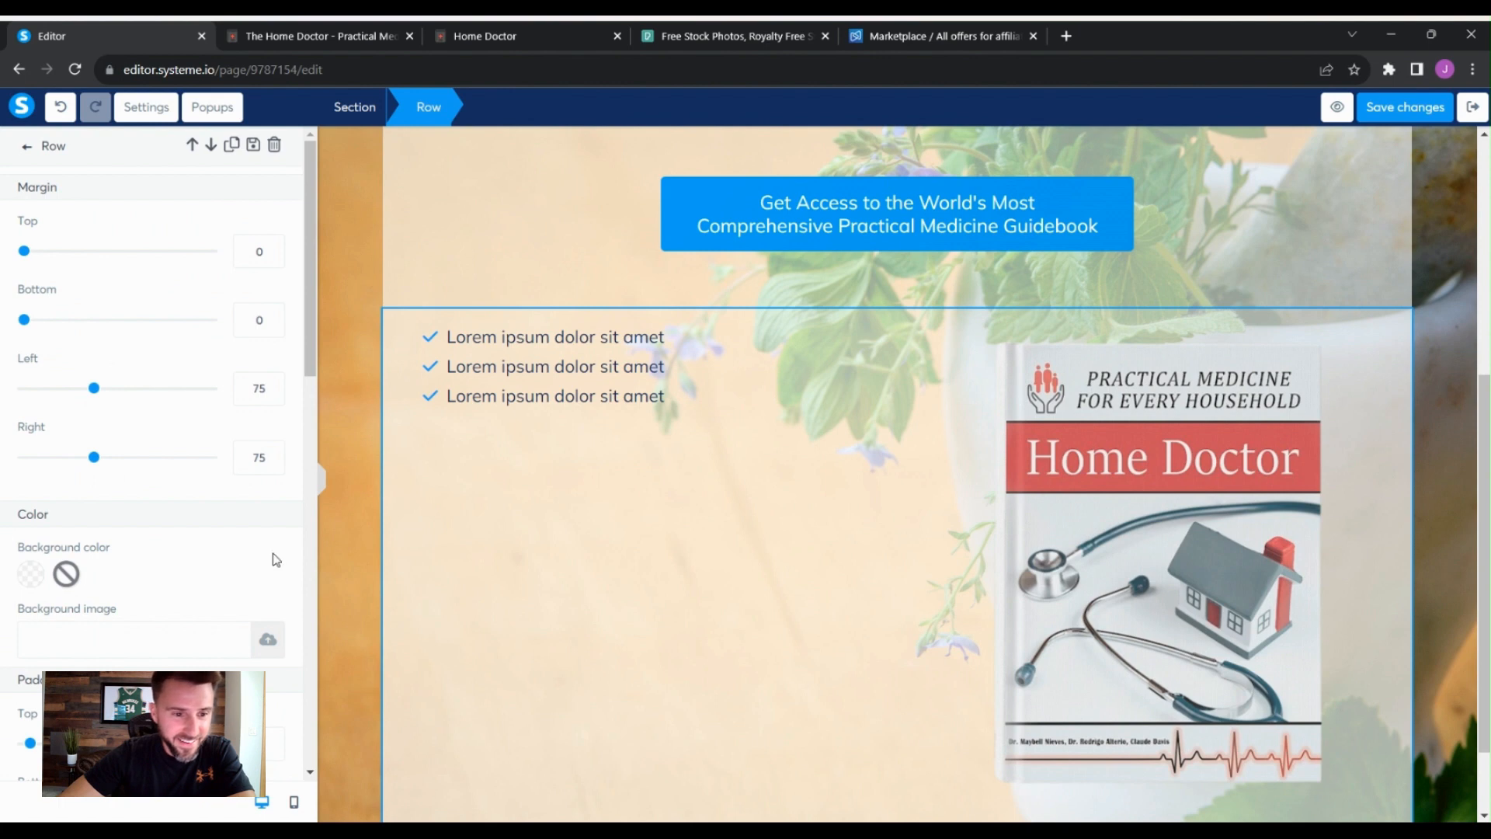
{"action": "left_click", "coordinate": [35, 583]}
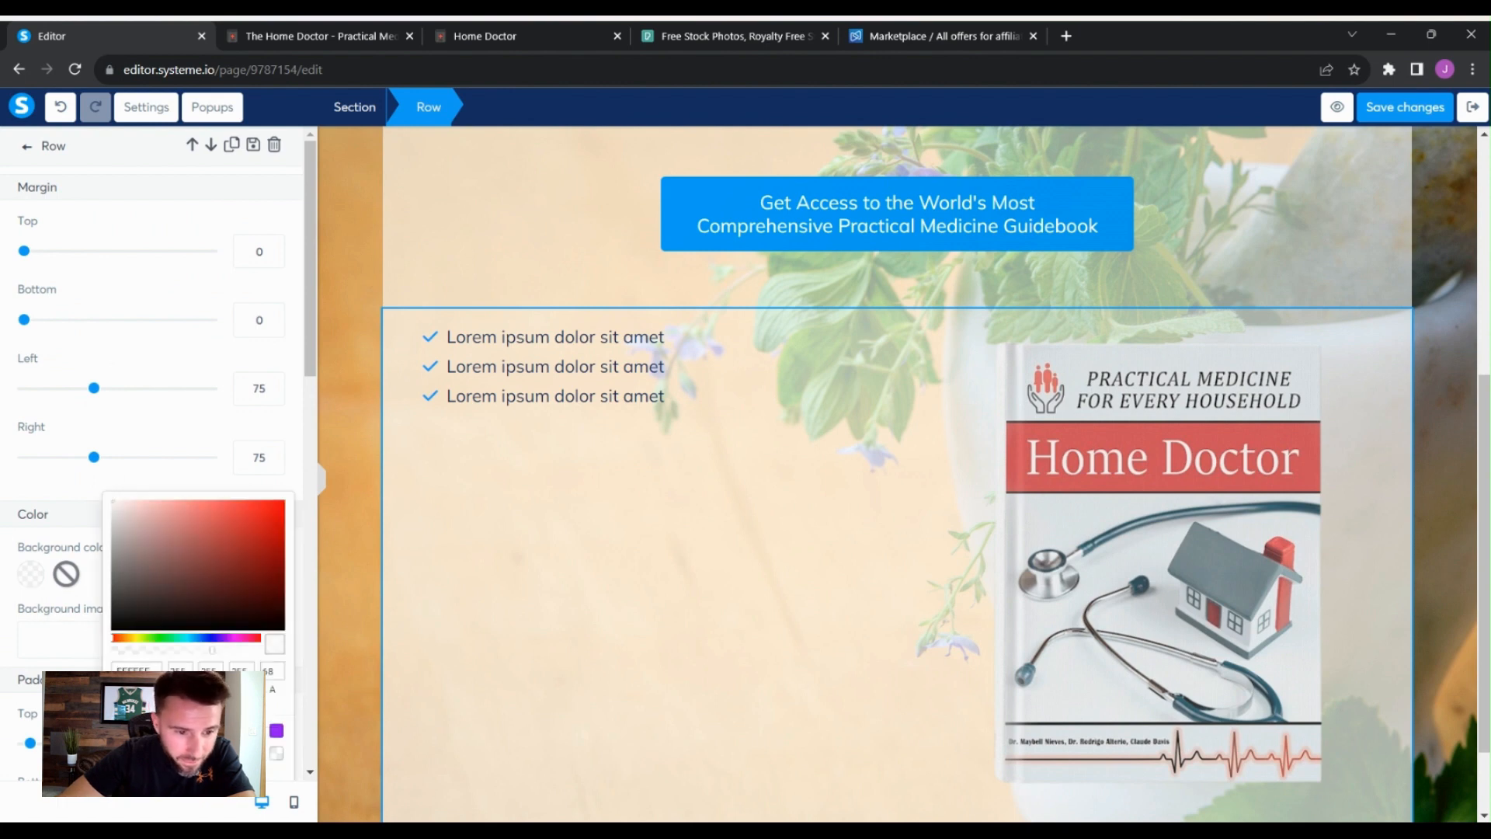
{"action": "left_click_drag", "start_coordinate": [212, 649], "coordinate": [194, 638]}
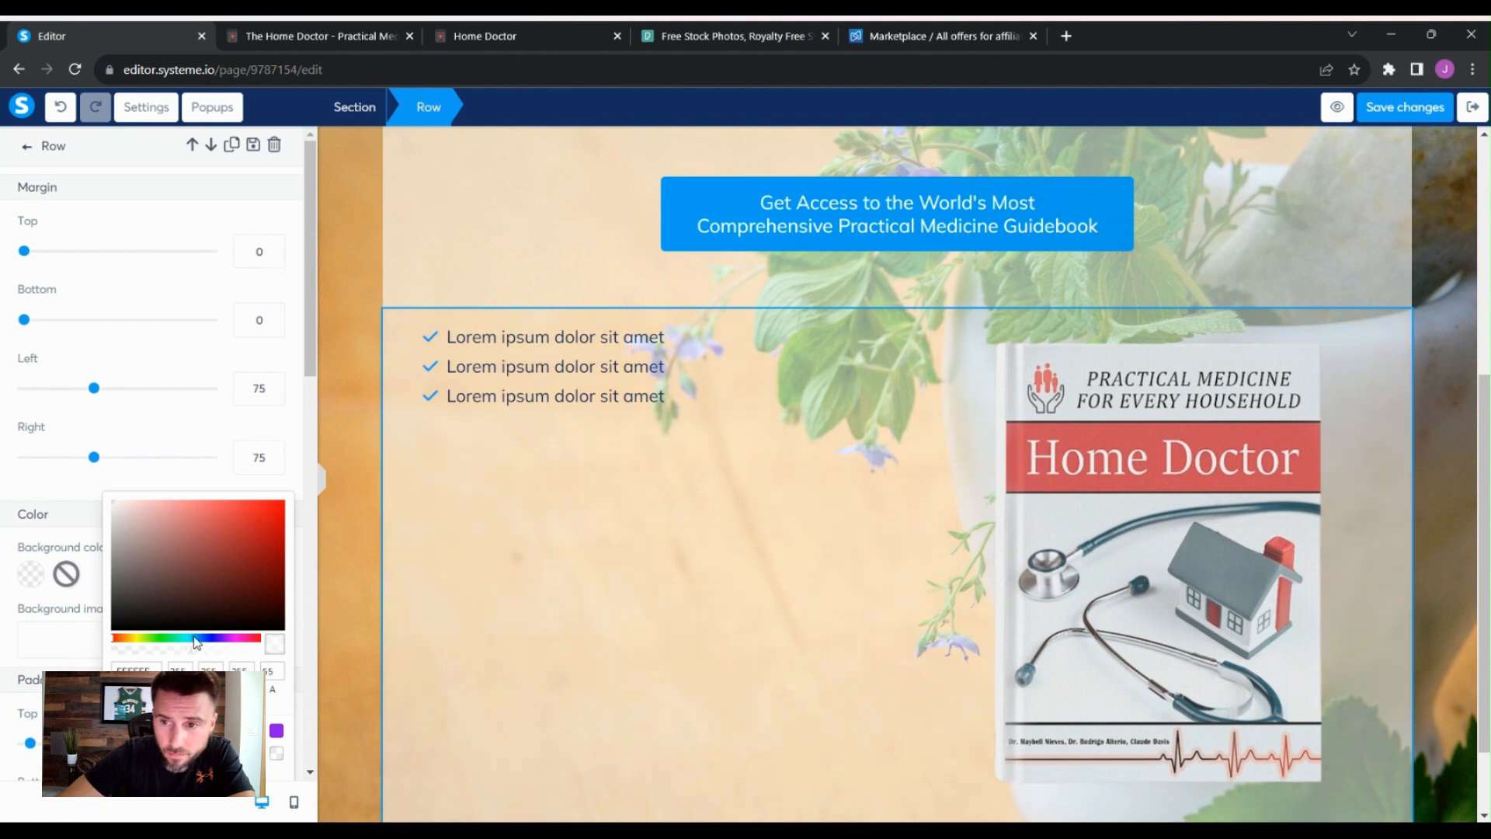
{"action": "left_click", "coordinate": [348, 576]}
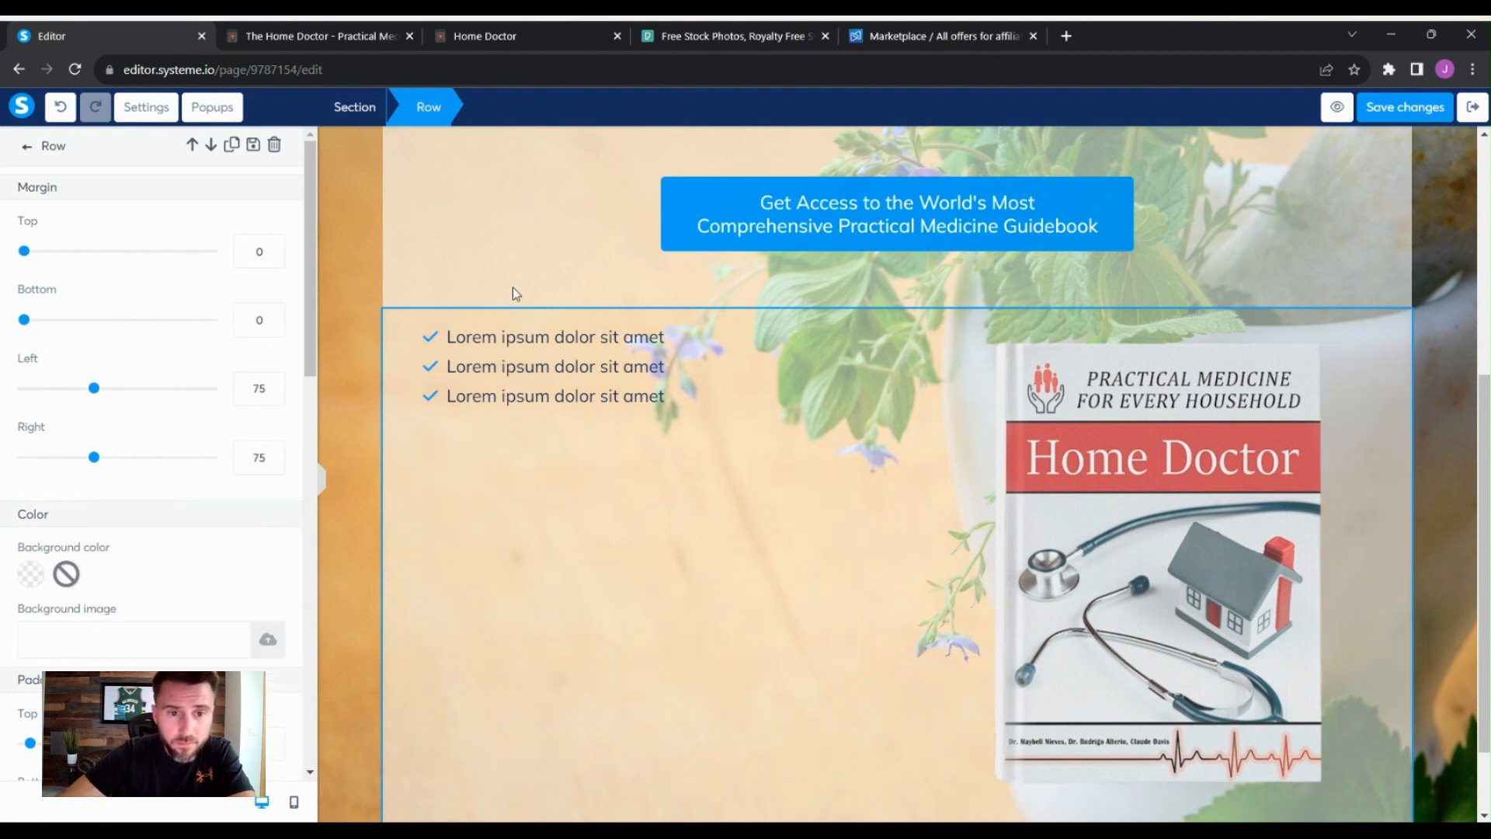
{"action": "left_click", "coordinate": [409, 293]}
{"action": "left_click", "coordinate": [342, 318]}
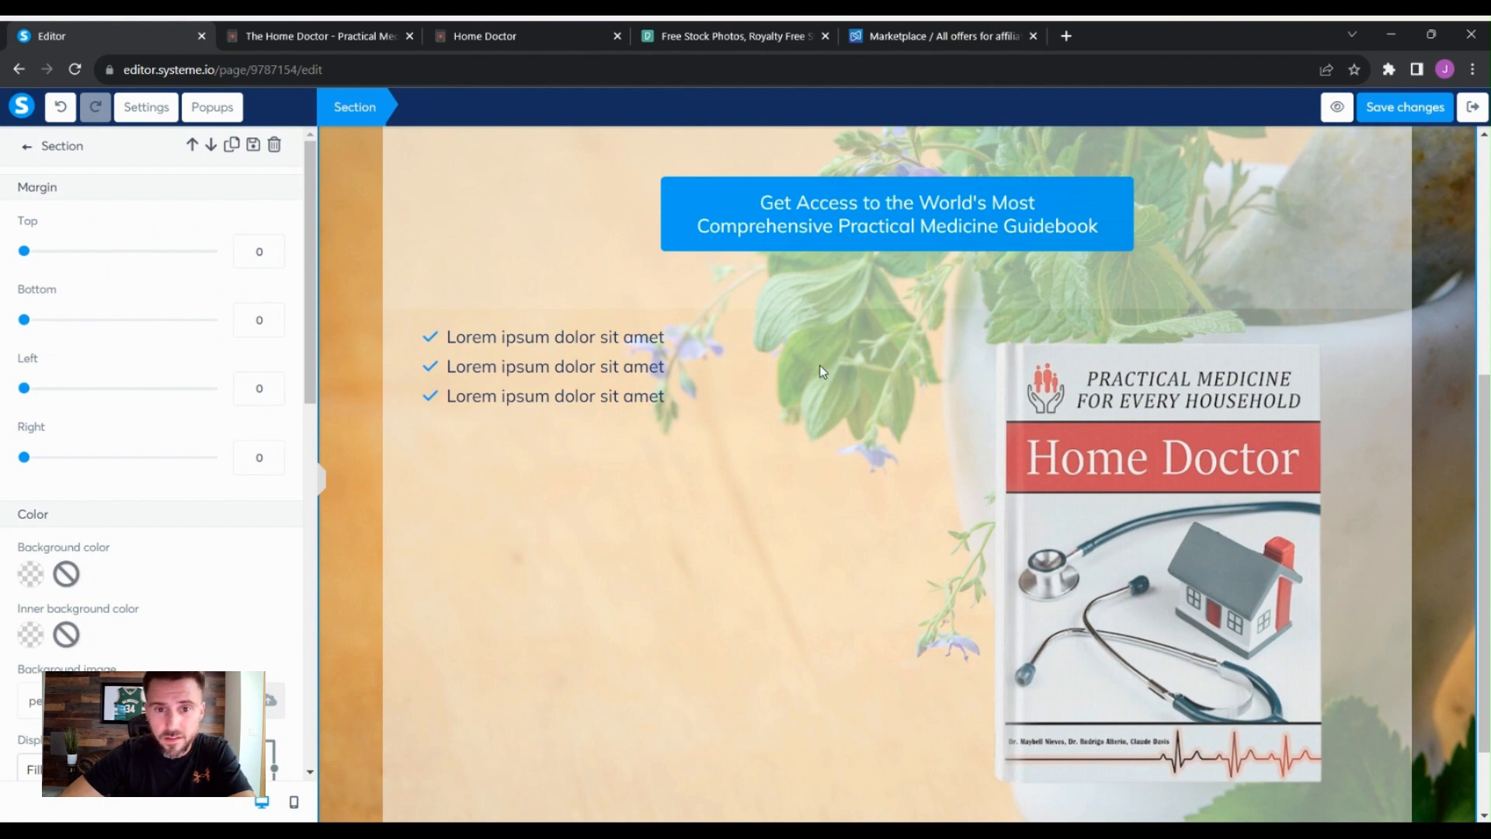
{"action": "left_click", "coordinate": [641, 371]}
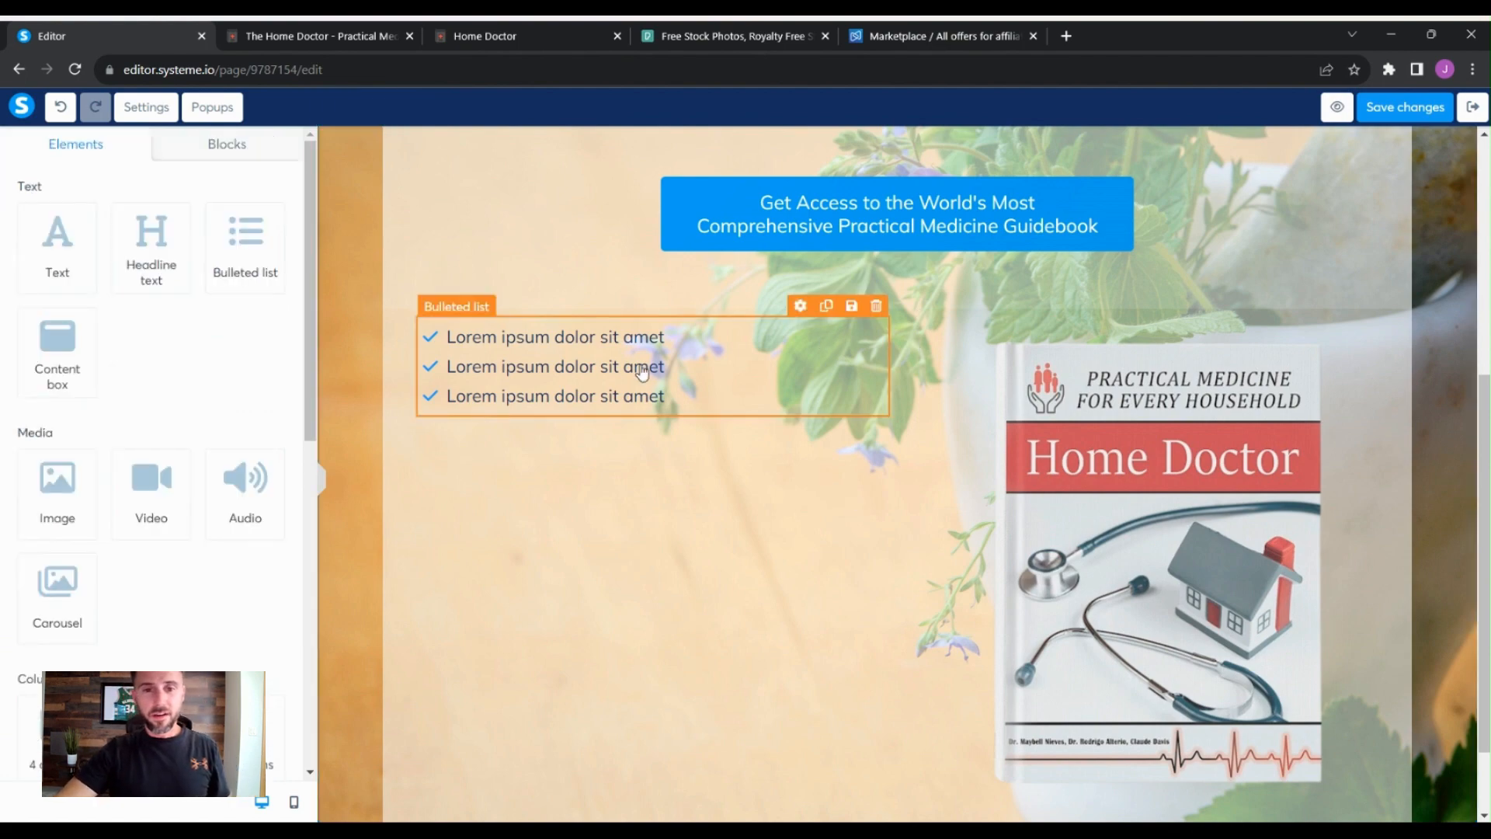
{"action": "left_click", "coordinate": [858, 500]}
{"action": "scroll", "coordinate": [859, 500], "scroll_direction": "down", "scroll_amount": 1}
{"action": "scroll", "coordinate": [870, 509], "scroll_direction": "up", "scroll_amount": 2}
{"action": "scroll", "coordinate": [872, 510], "scroll_direction": "down", "scroll_amount": 2}
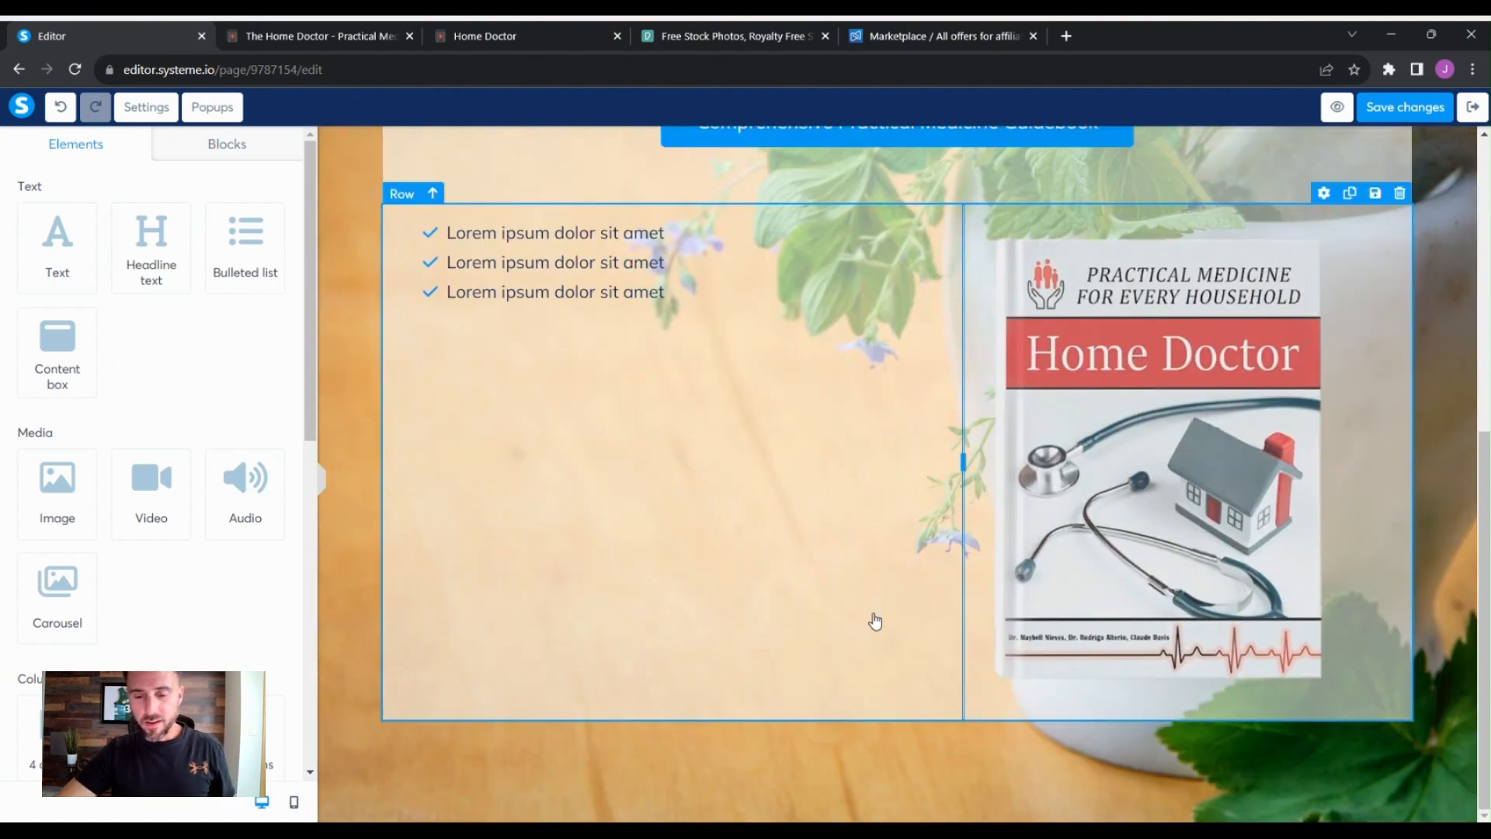
{"action": "scroll", "coordinate": [1298, 763], "scroll_direction": "up", "scroll_amount": 4}
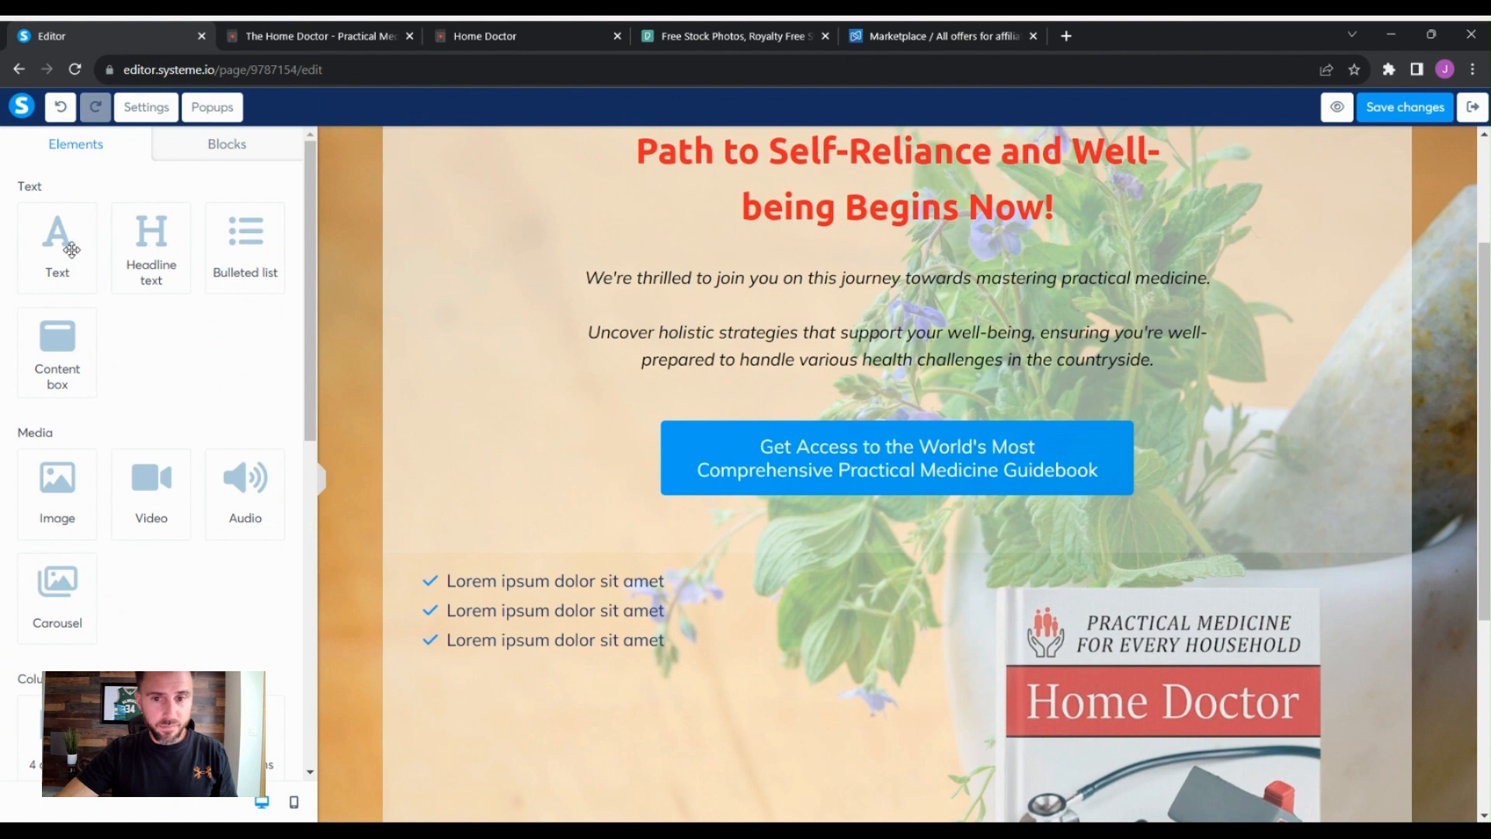
- Add a text element in a new row above the bullet-and-image row and set that row's left and right margins to 75
{"action": "left_click_drag", "start_coordinate": [71, 250], "coordinate": [906, 523]}
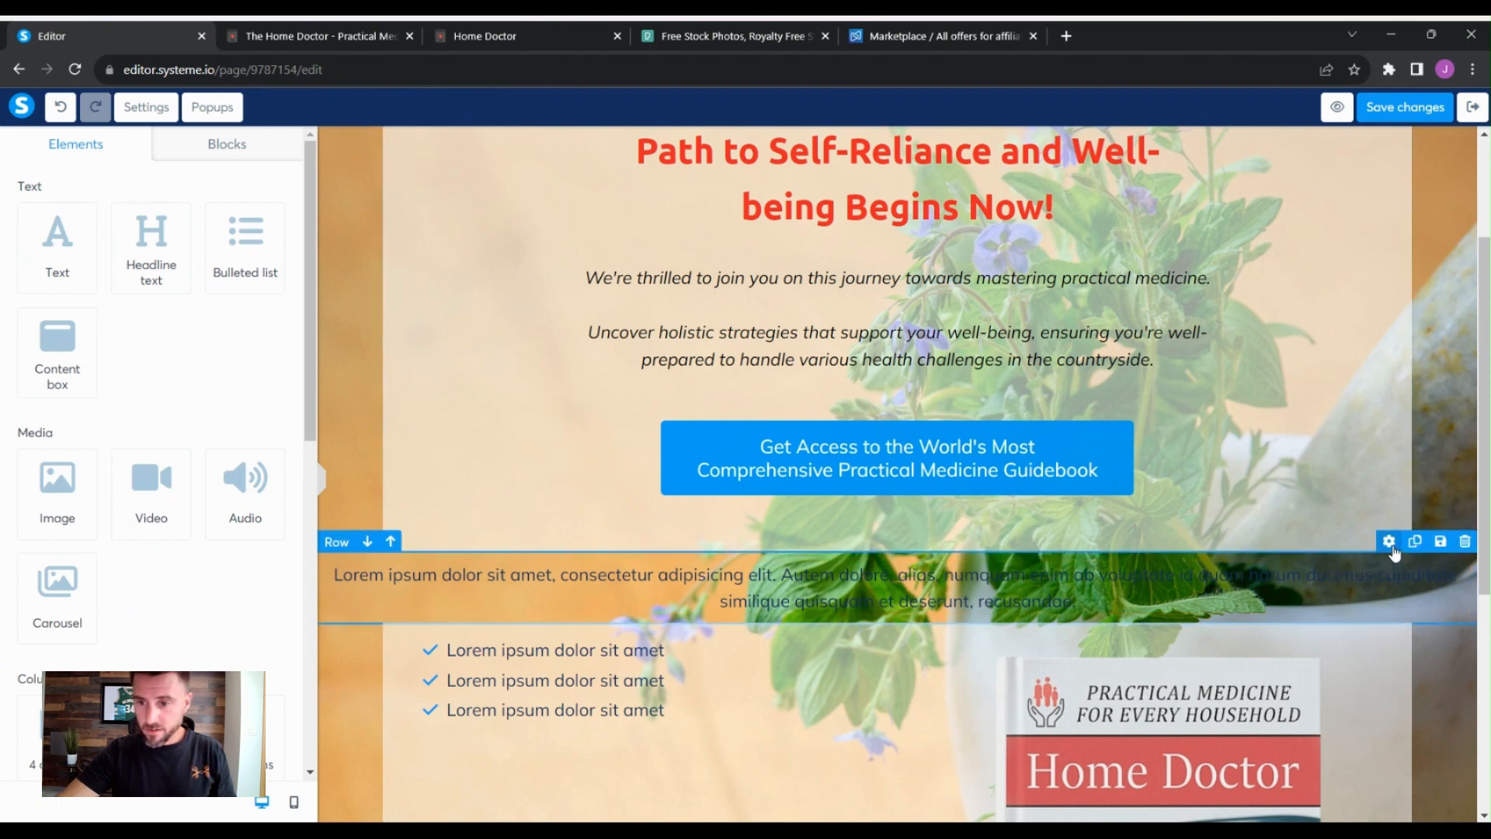
{"action": "left_click", "coordinate": [1389, 541]}
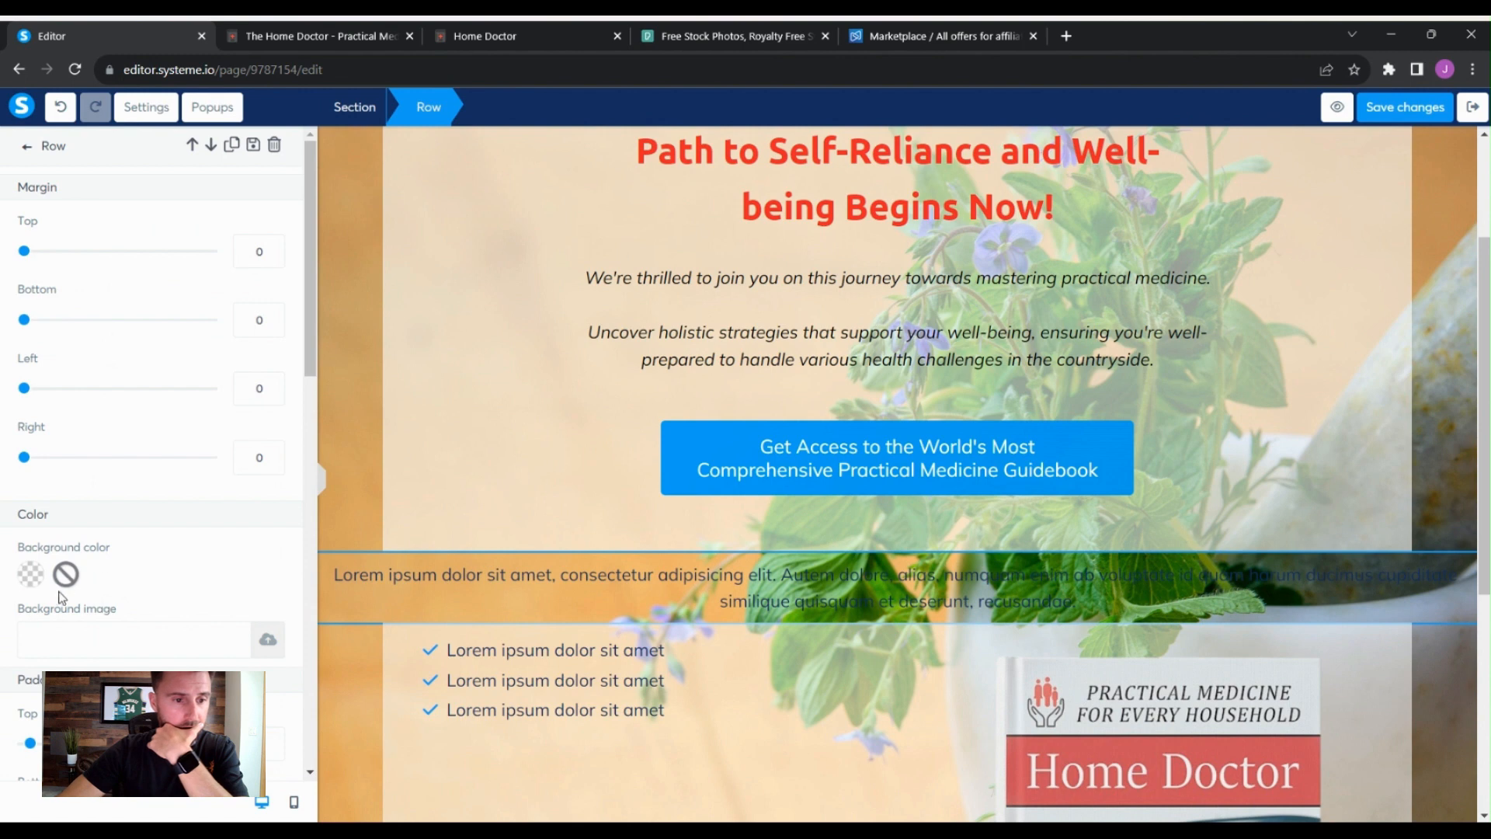
{"action": "left_click", "coordinate": [263, 385]}
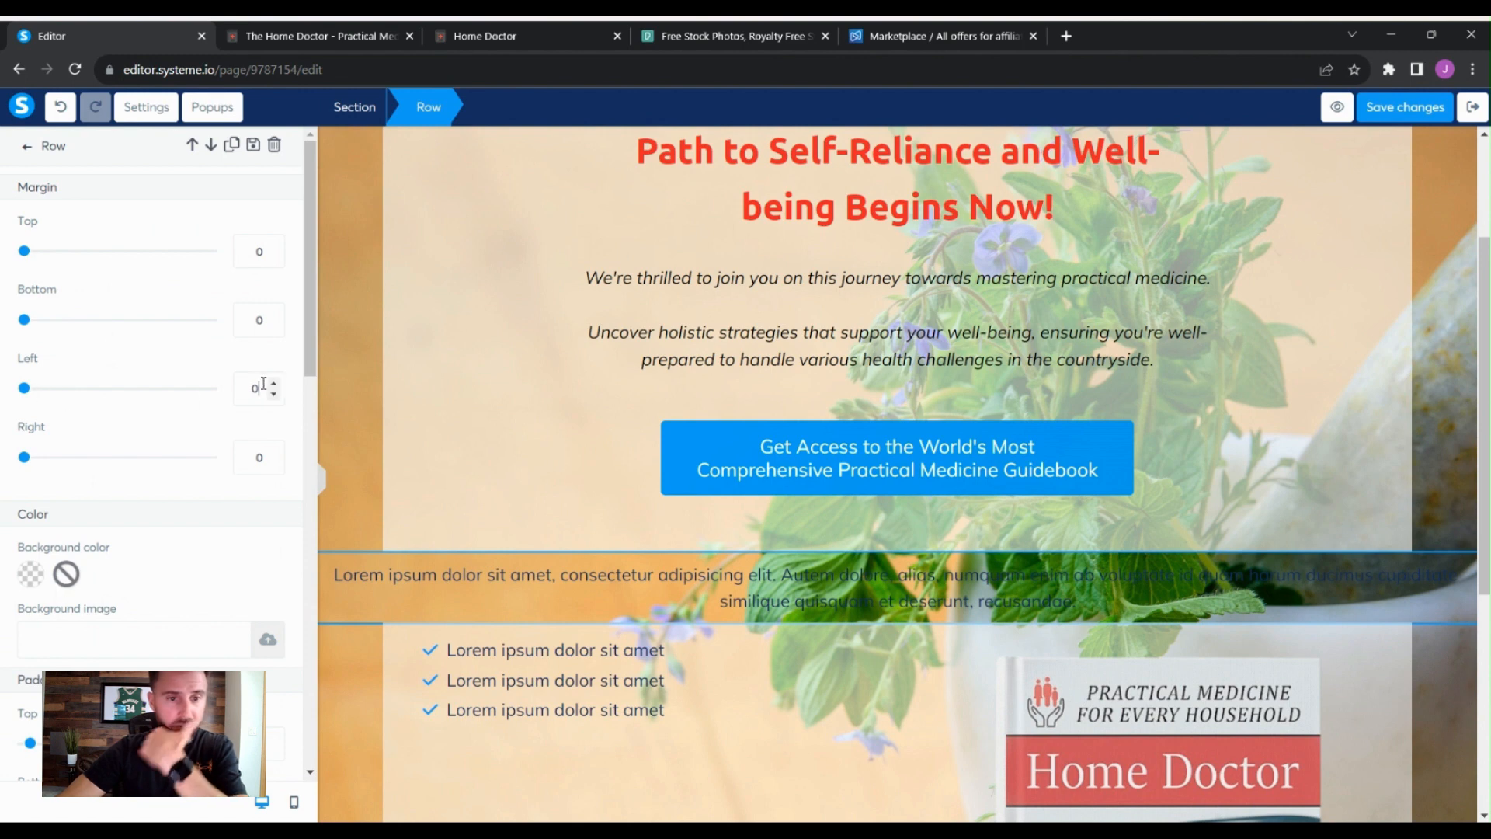
{"action": "key", "text": "BackSpace"}
{"action": "type", "text": "75"}
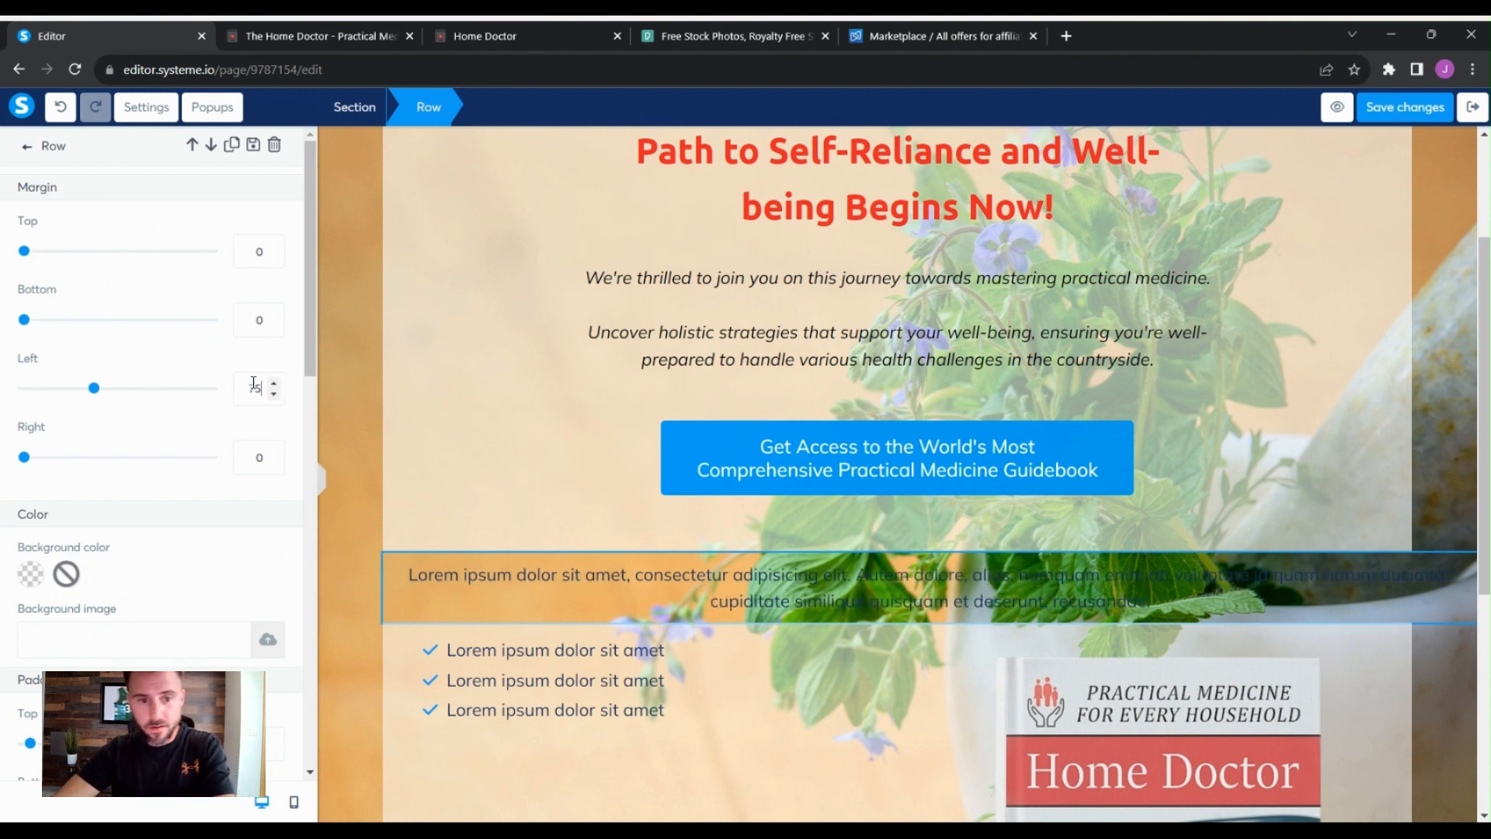
{"action": "key", "text": "Tab"}
{"action": "type", "text": "75"}
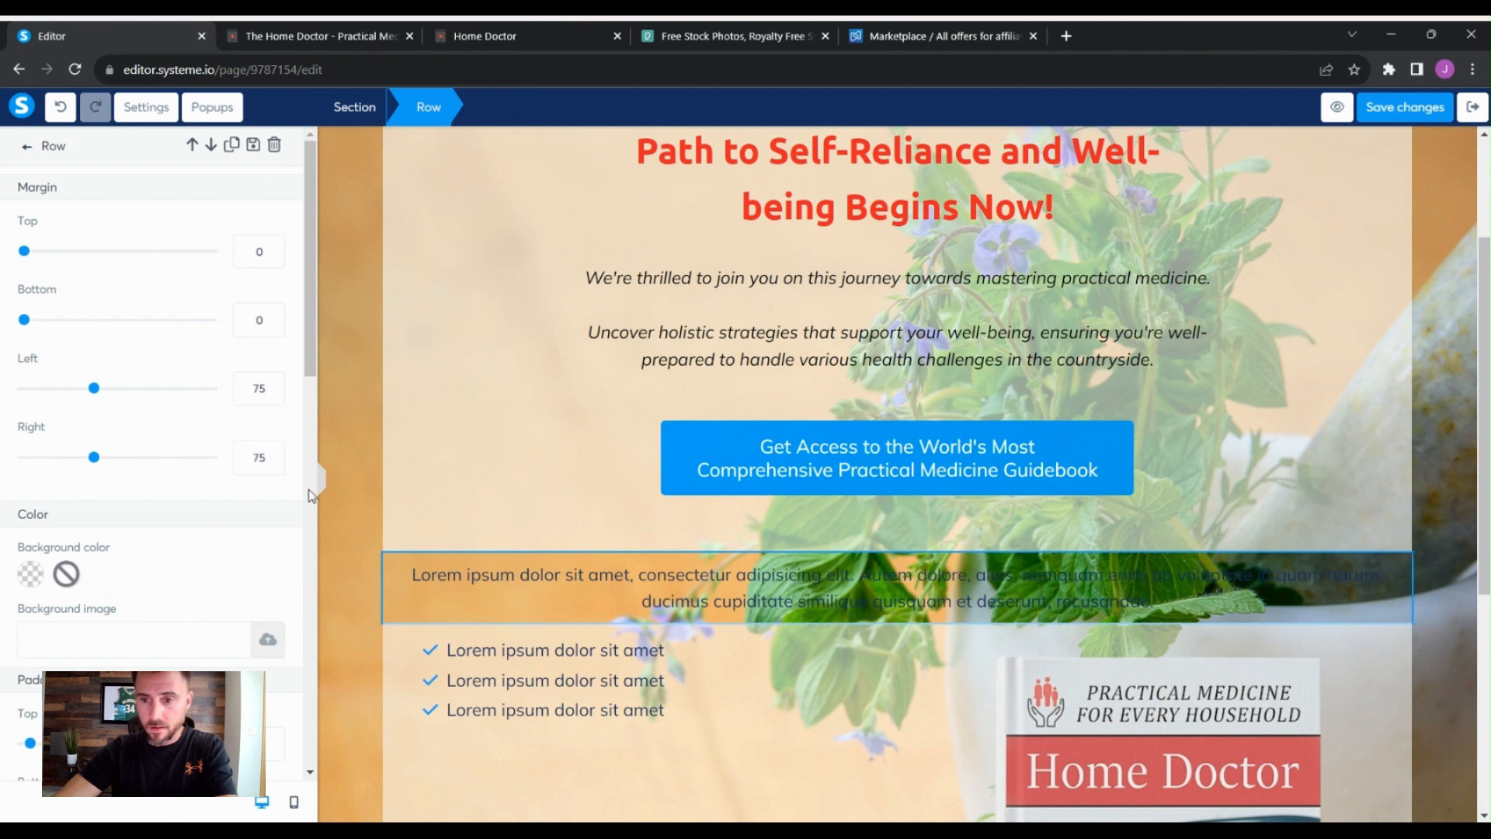
- Give the new text row a semi-transparent white background with opacity about 51
{"action": "left_click", "coordinate": [33, 574]}
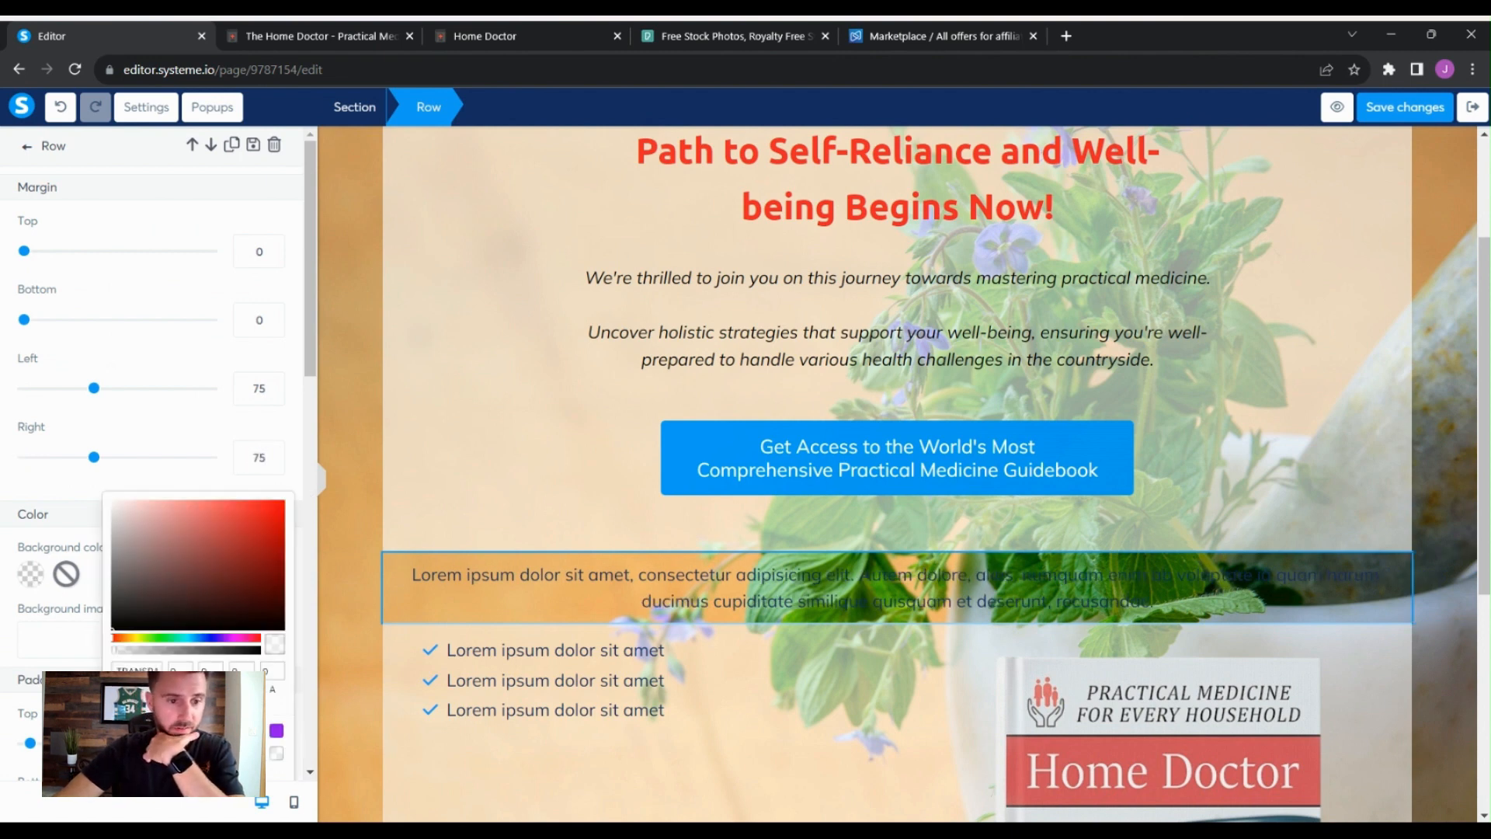
{"action": "left_click", "coordinate": [255, 754]}
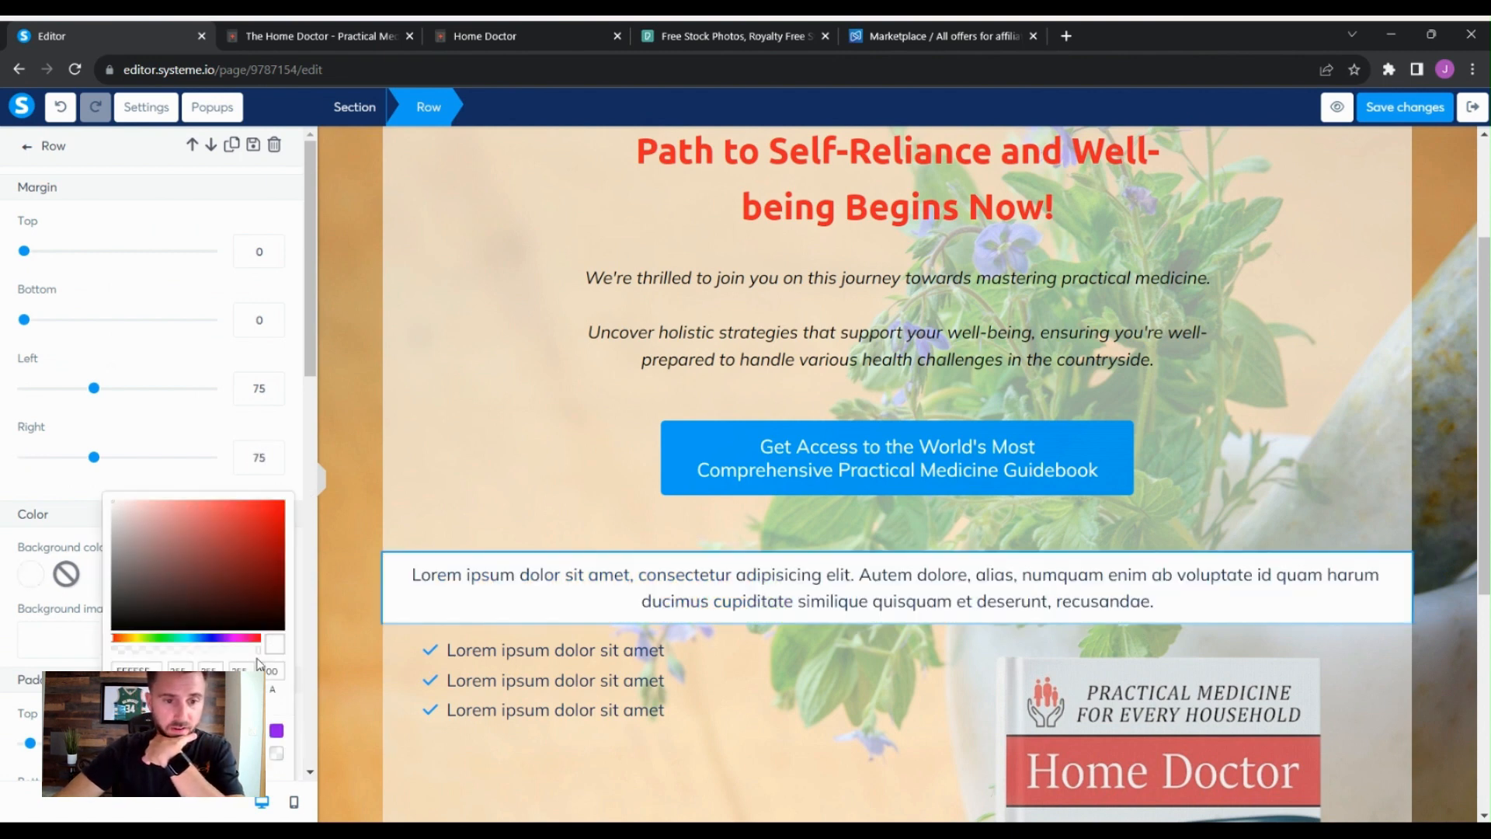
{"action": "left_click_drag", "start_coordinate": [240, 649], "coordinate": [922, 580]}
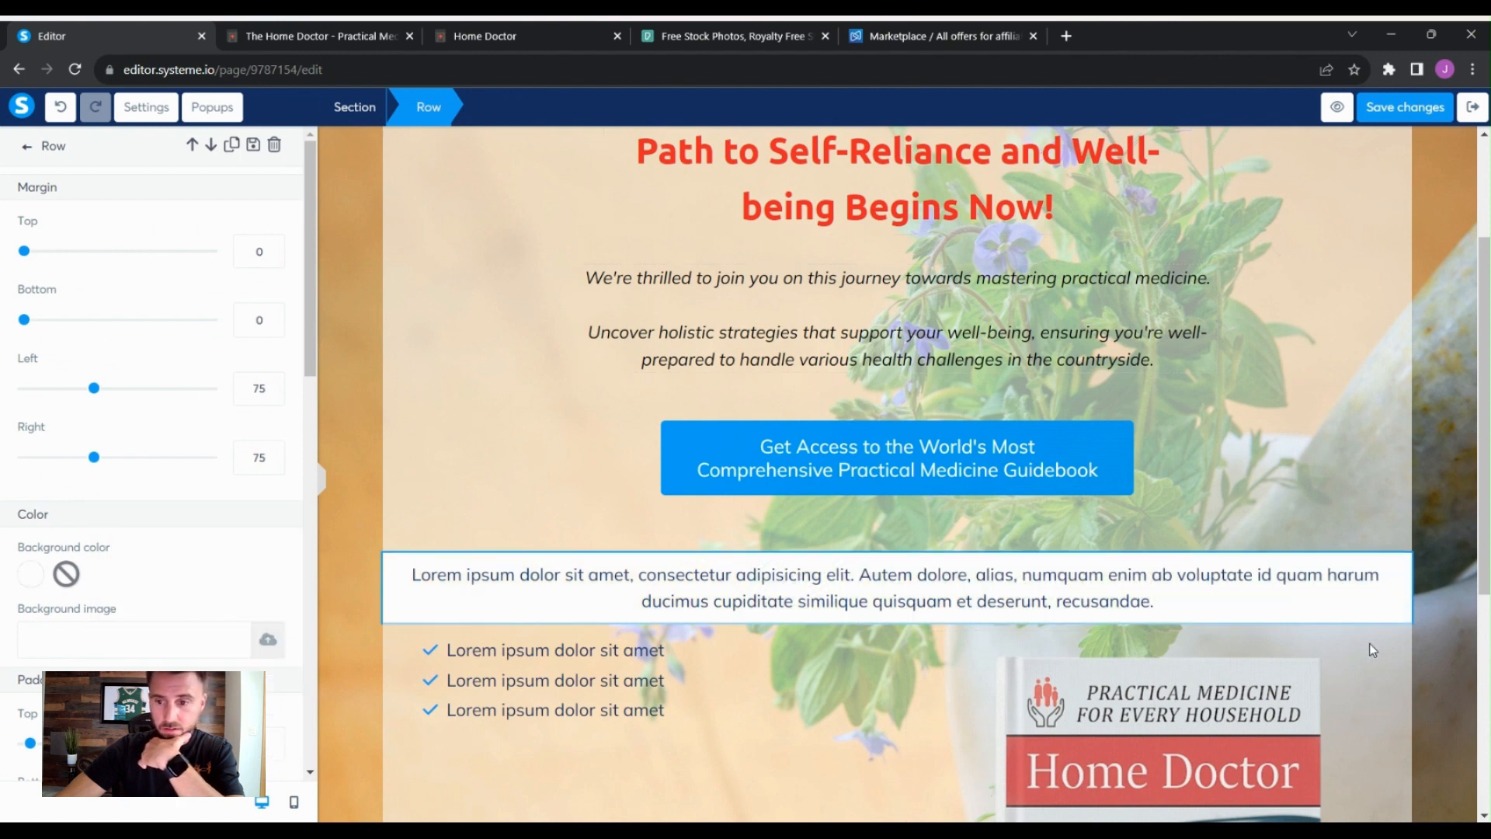
{"action": "left_click", "coordinate": [1225, 576]}
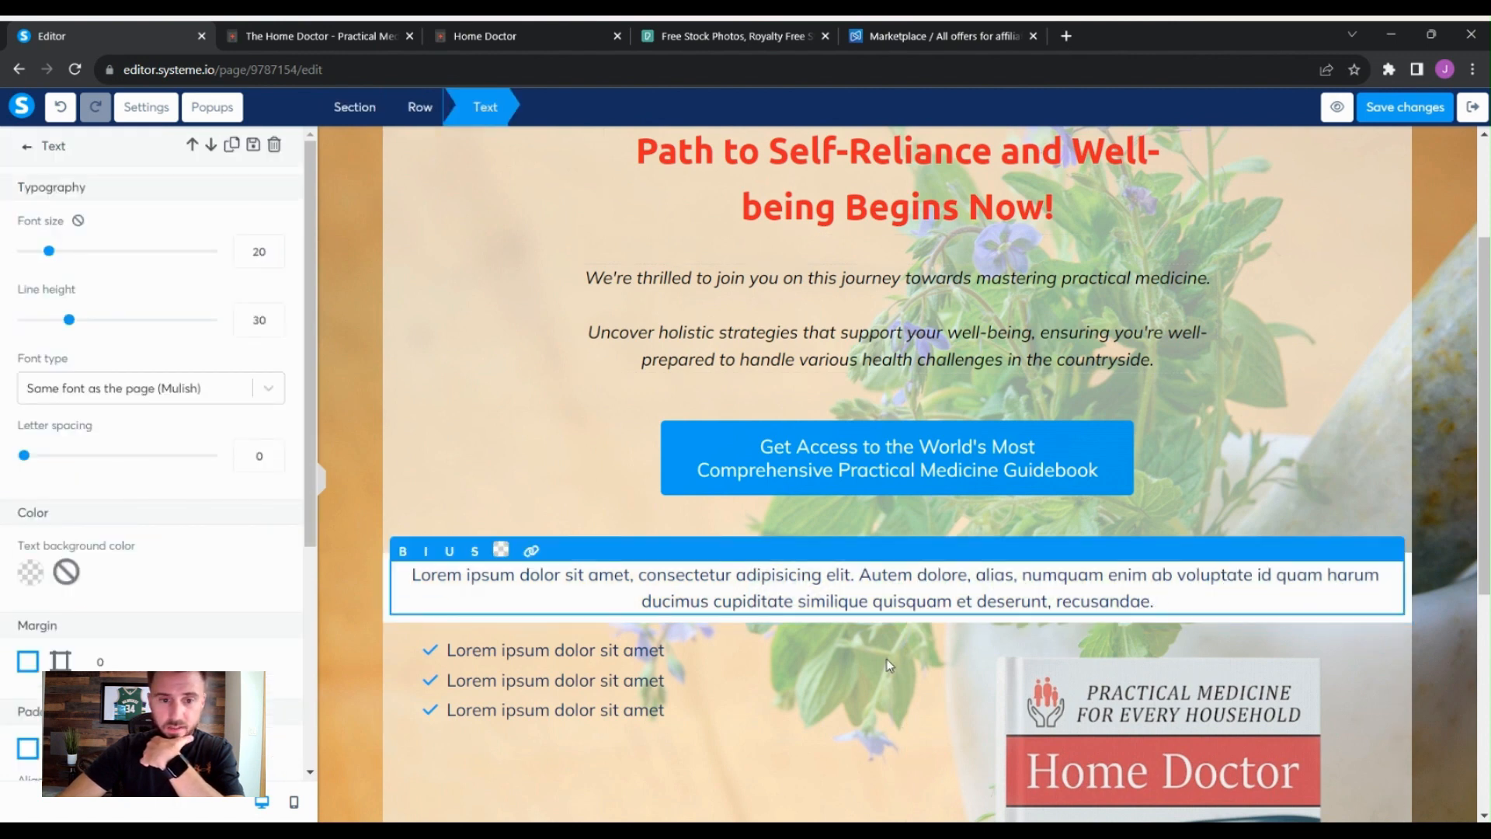
{"action": "left_click", "coordinate": [386, 595]}
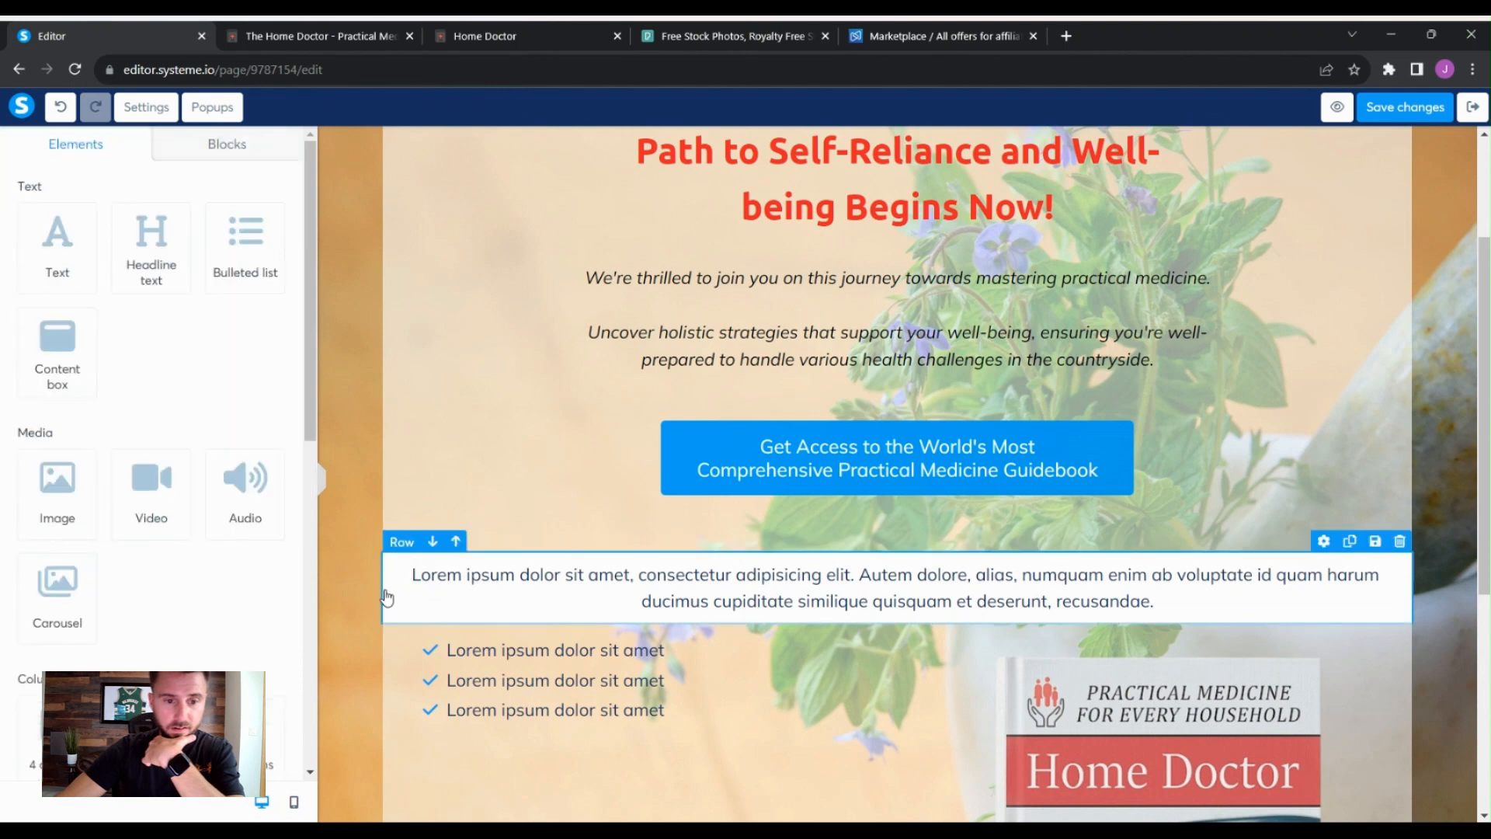
{"action": "left_click", "coordinate": [1323, 541]}
{"action": "left_click", "coordinate": [32, 580]}
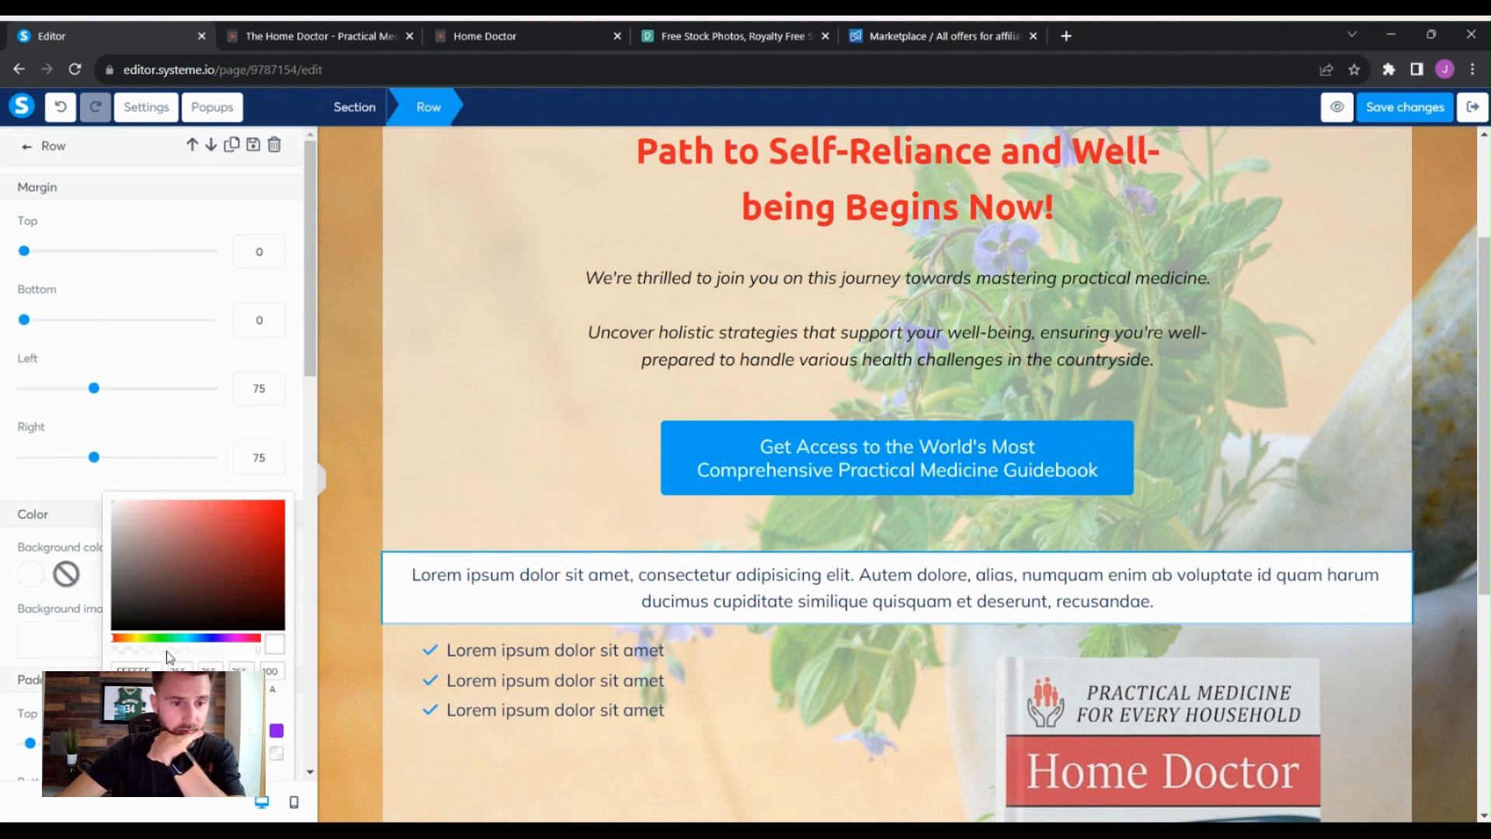
{"action": "left_click", "coordinate": [276, 754]}
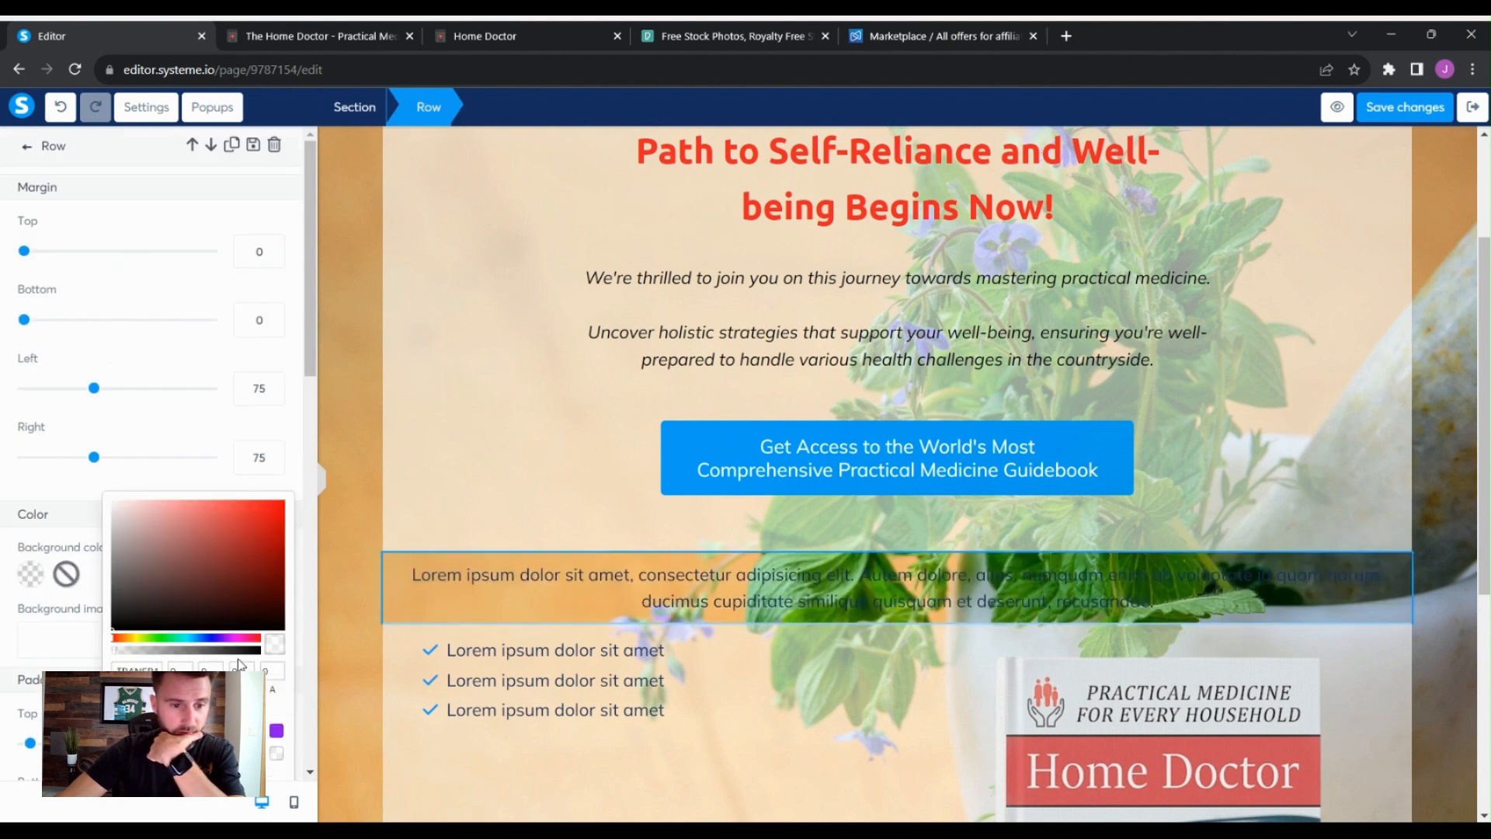
{"action": "left_click", "coordinate": [255, 753]}
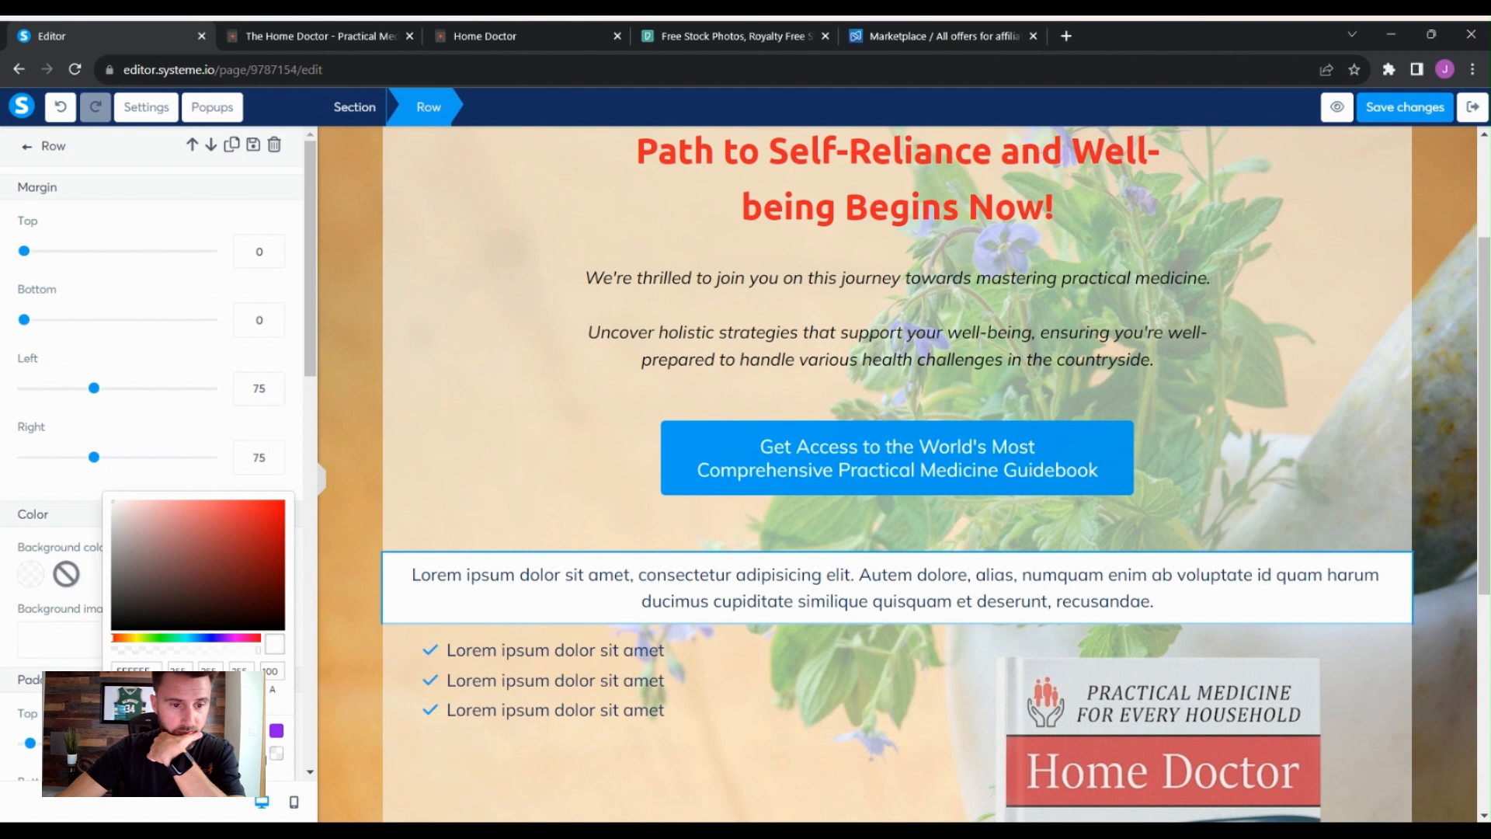
{"action": "left_click", "coordinate": [225, 650]}
{"action": "left_click_drag", "start_coordinate": [211, 656], "coordinate": [201, 659]}
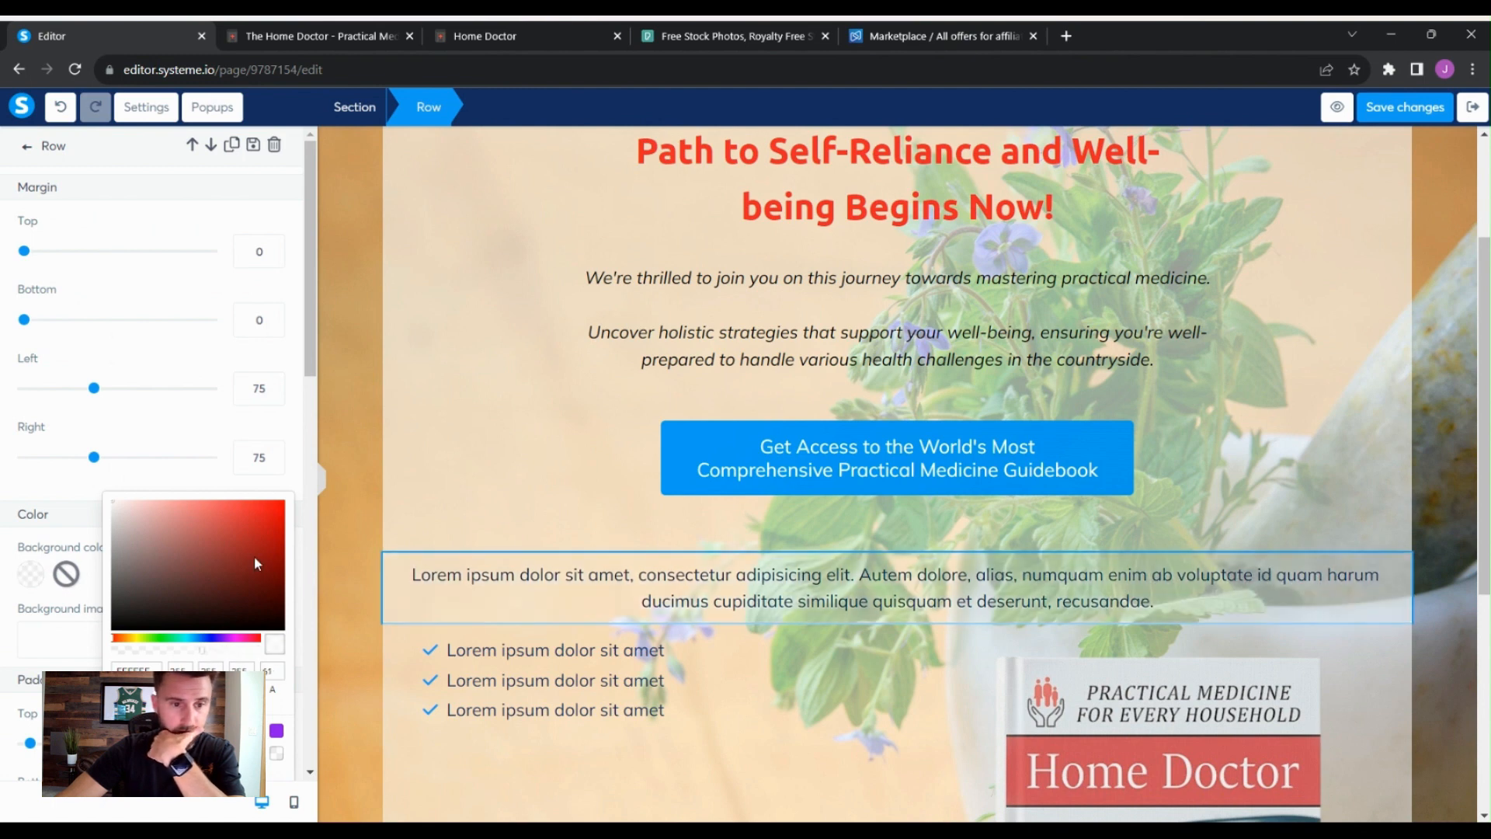
{"action": "left_click", "coordinate": [303, 441]}
- Replace the placeholder text with the pasted line "Here's just a small glimpse of what you'll find inside..." without the leading dash
{"action": "left_click", "coordinate": [399, 409]}
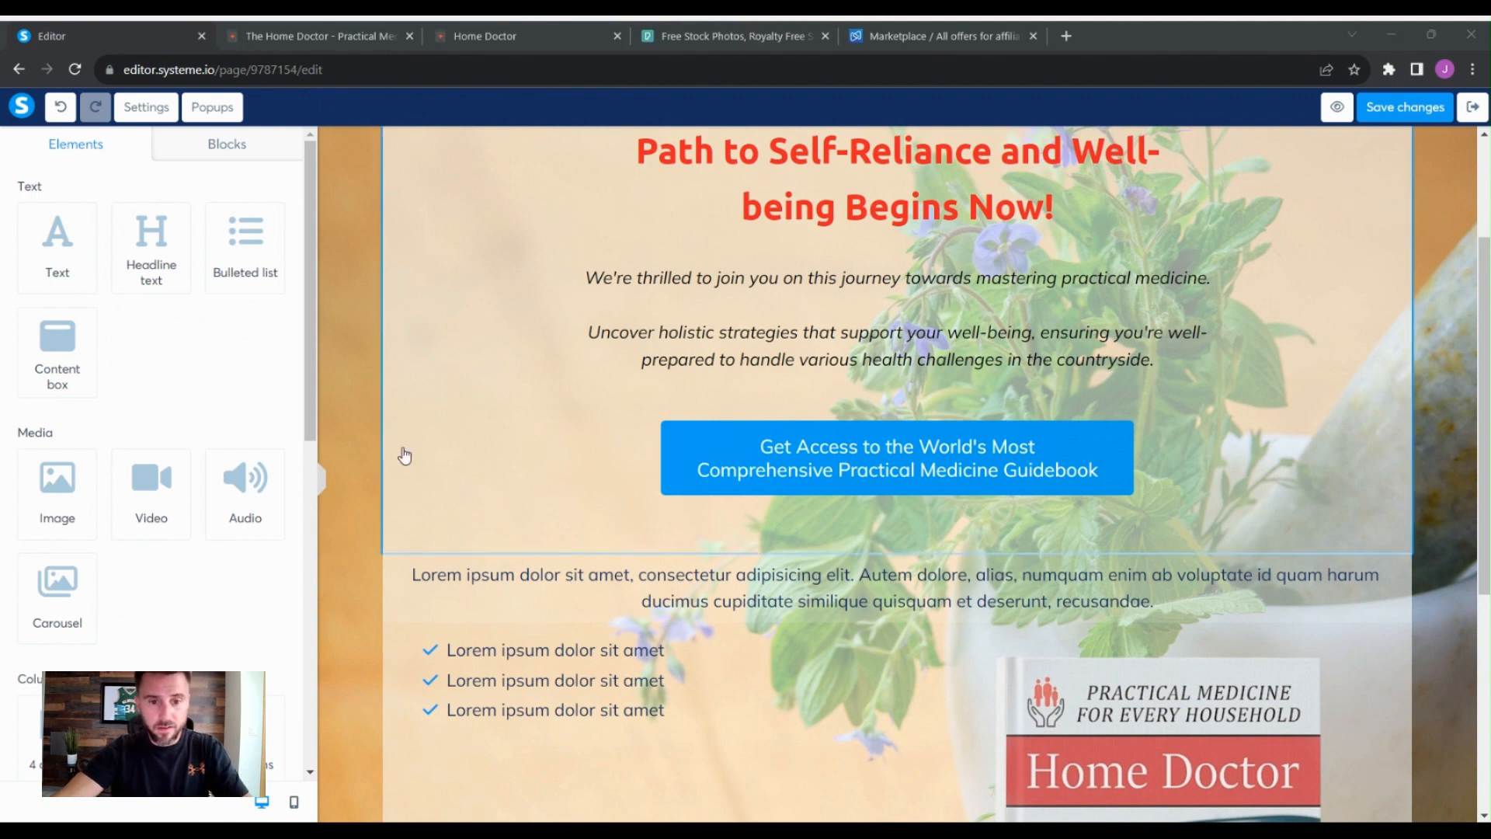
{"action": "left_click", "coordinate": [1029, 596]}
{"action": "left_click_drag", "start_coordinate": [1163, 605], "coordinate": [412, 569]}
{"action": "type", "text": "- Here's just a small glimpse of what you'll find inside..."}
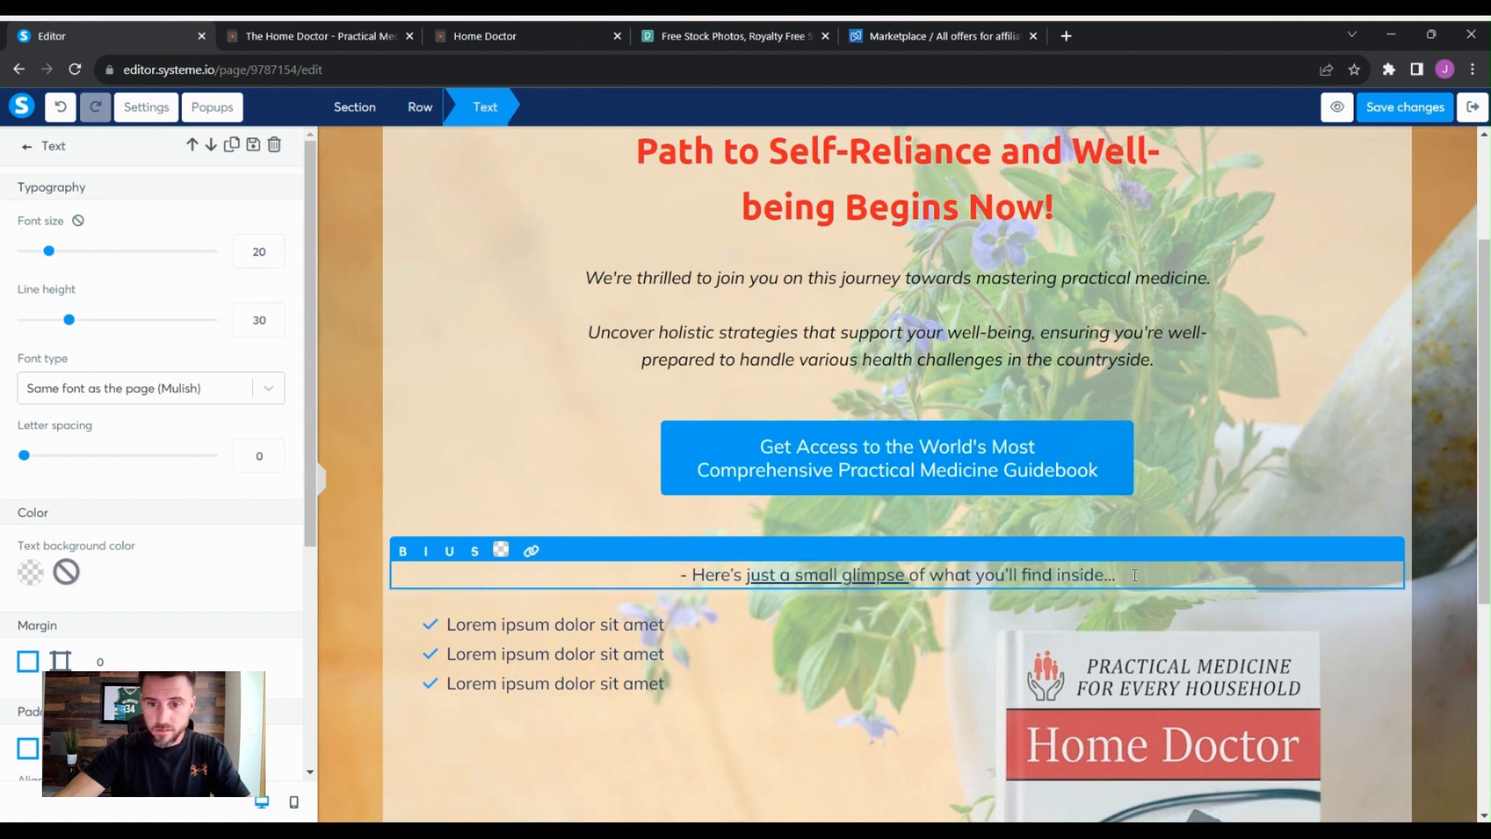
{"action": "left_click_drag", "start_coordinate": [1135, 575], "coordinate": [645, 614]}
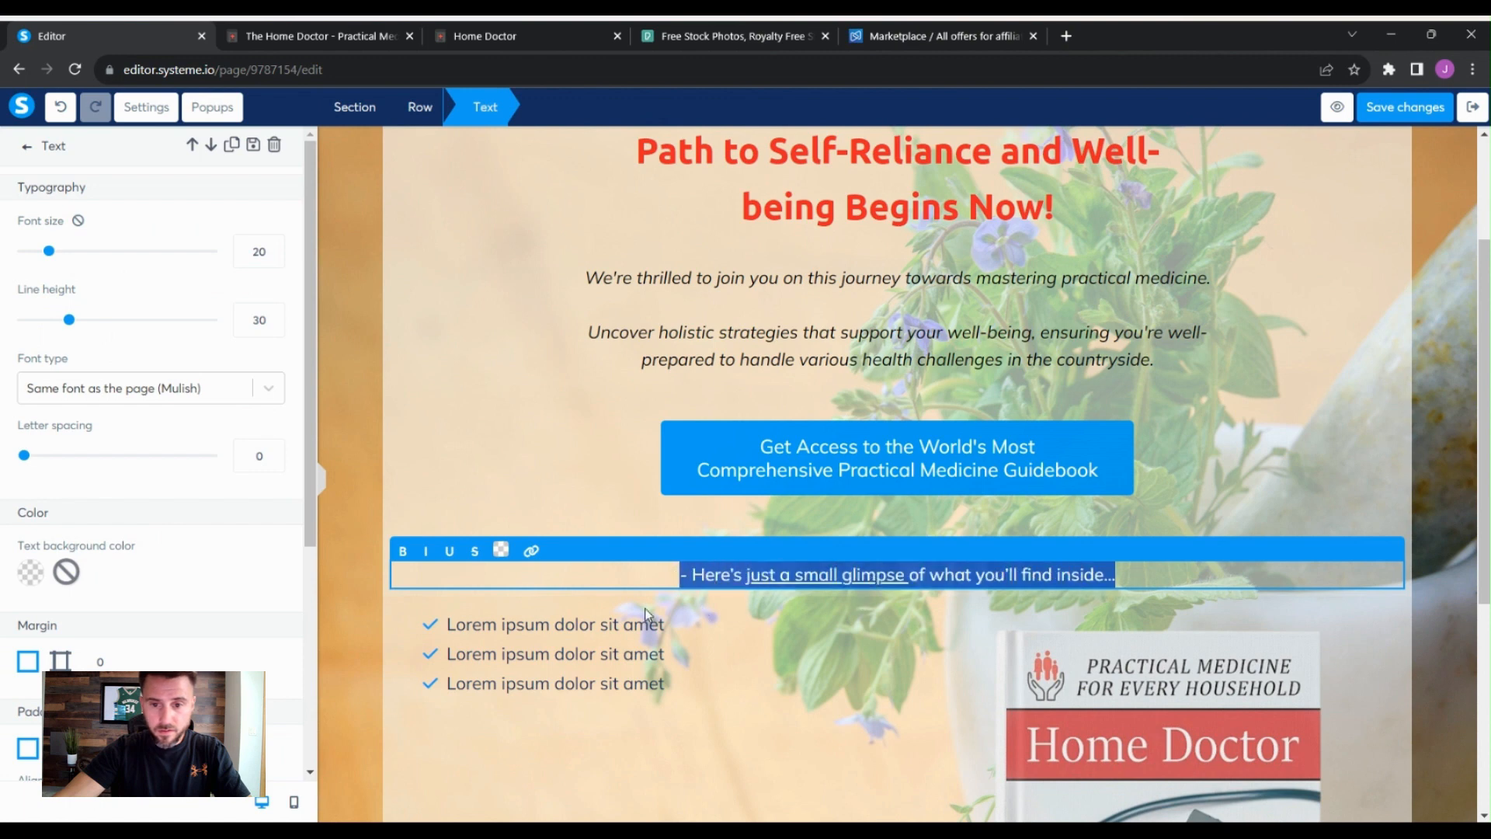
{"action": "left_click", "coordinate": [687, 576]}
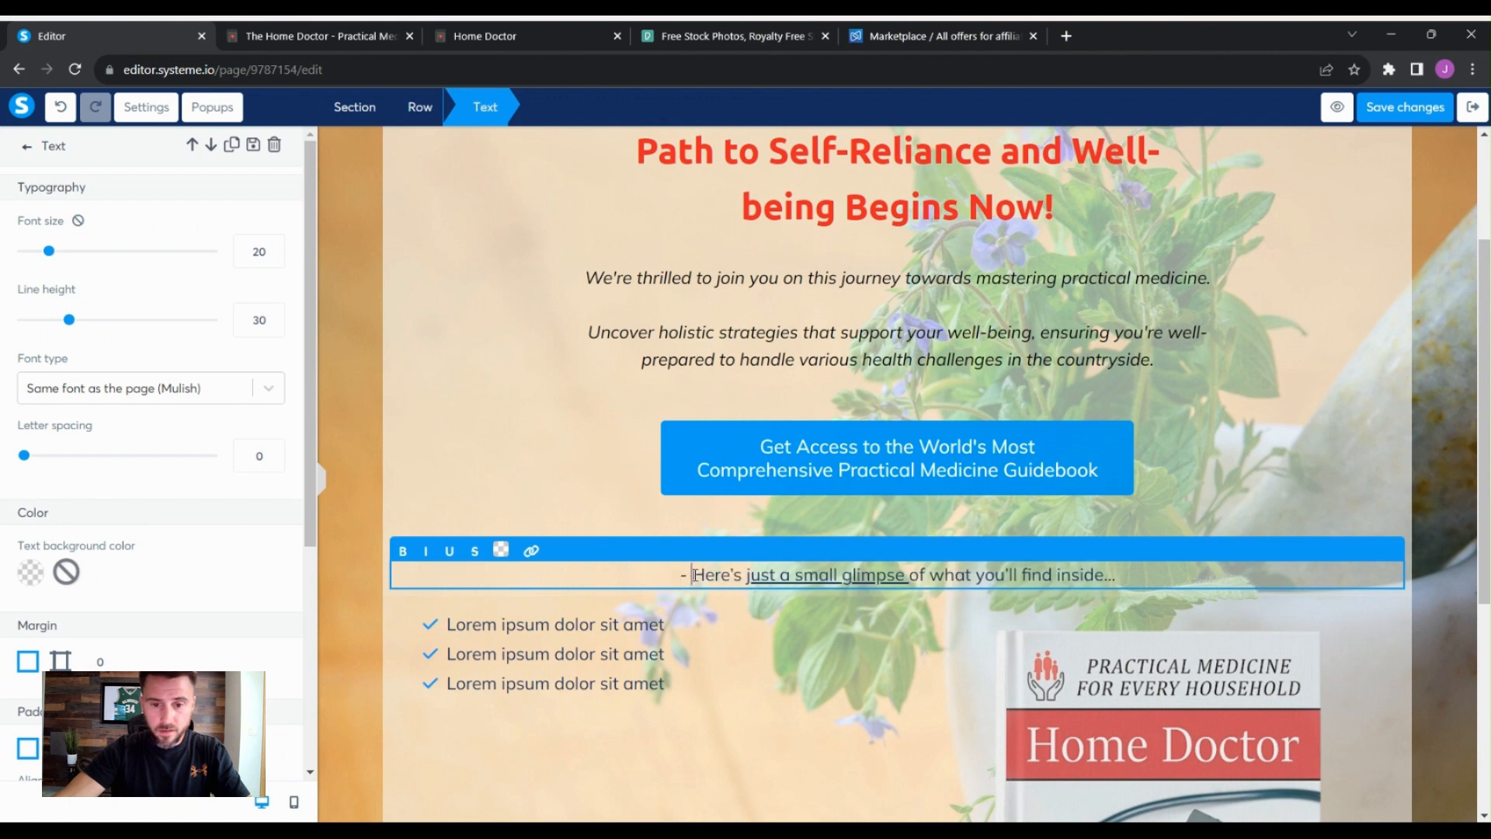
{"action": "key", "text": "BackSpace"}
{"action": "key", "text": "BackSpace"}
- Set the "Here's just a small glimpse..." line's text colour to black
{"action": "left_click", "coordinate": [1130, 574]}
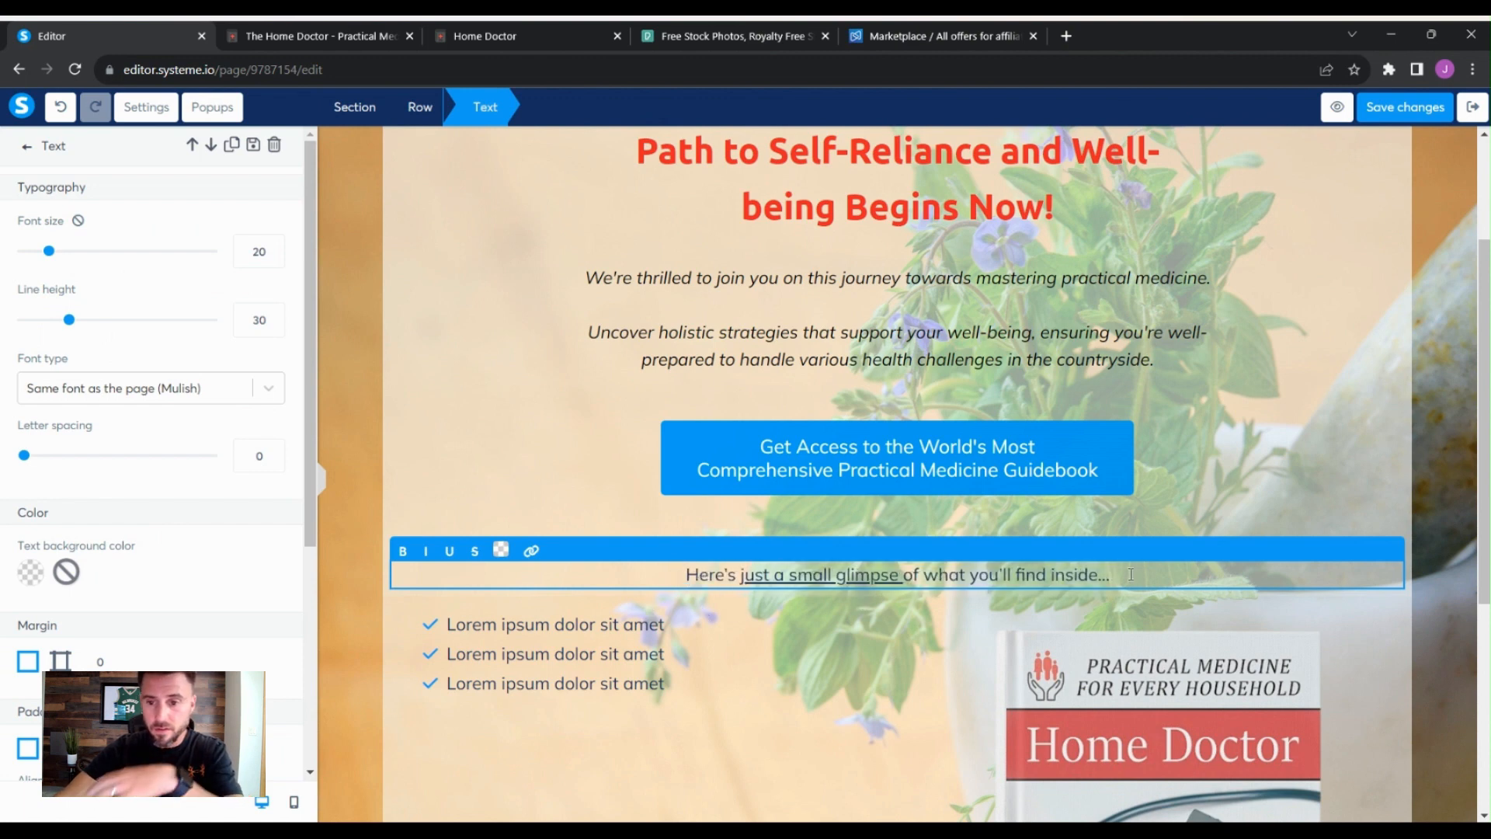
{"action": "left_click_drag", "start_coordinate": [1130, 574], "coordinate": [690, 617]}
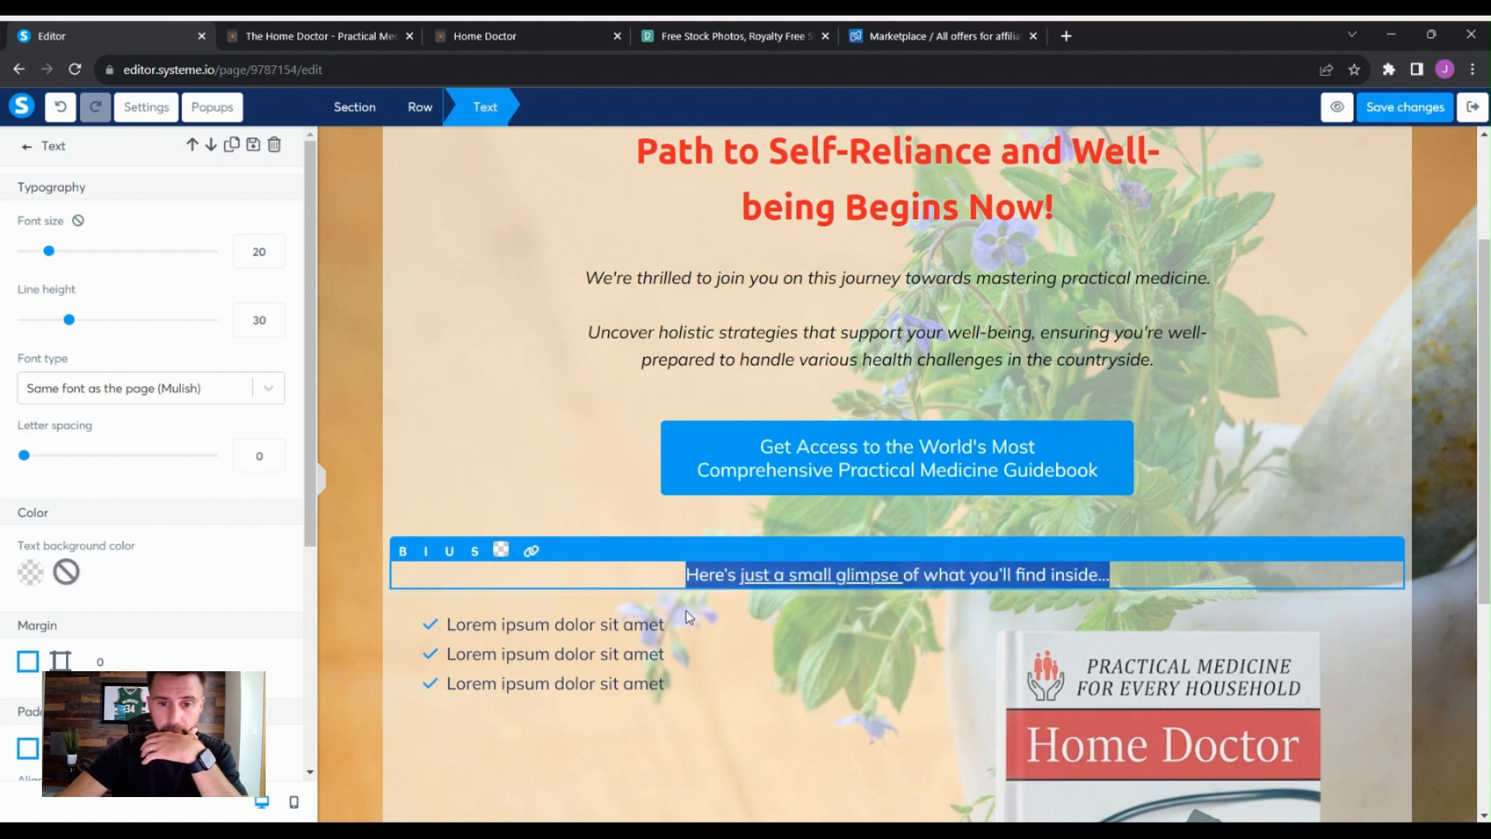
{"action": "left_click", "coordinate": [501, 551]}
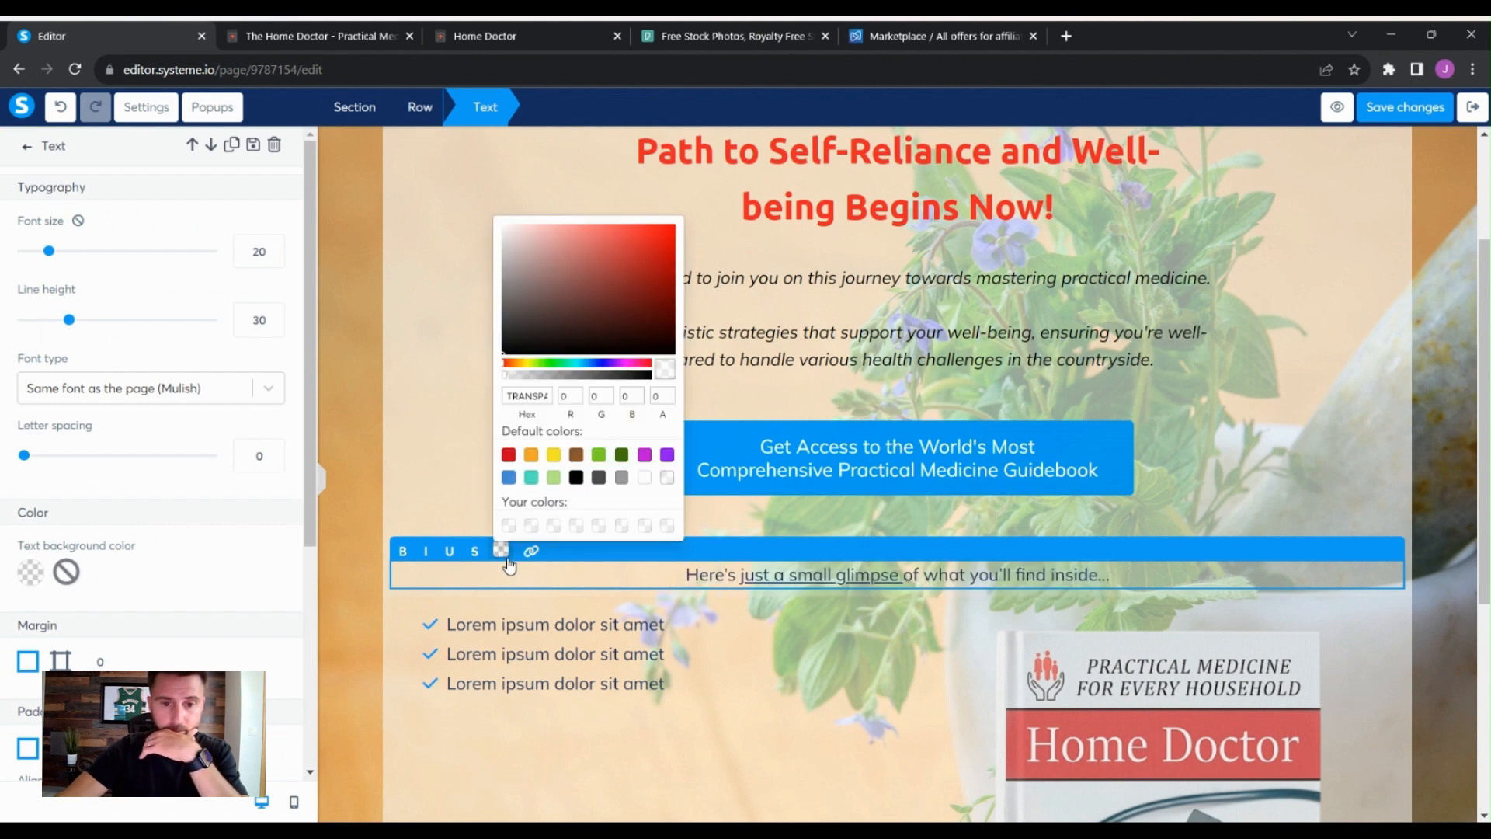
{"action": "left_click", "coordinate": [576, 477]}
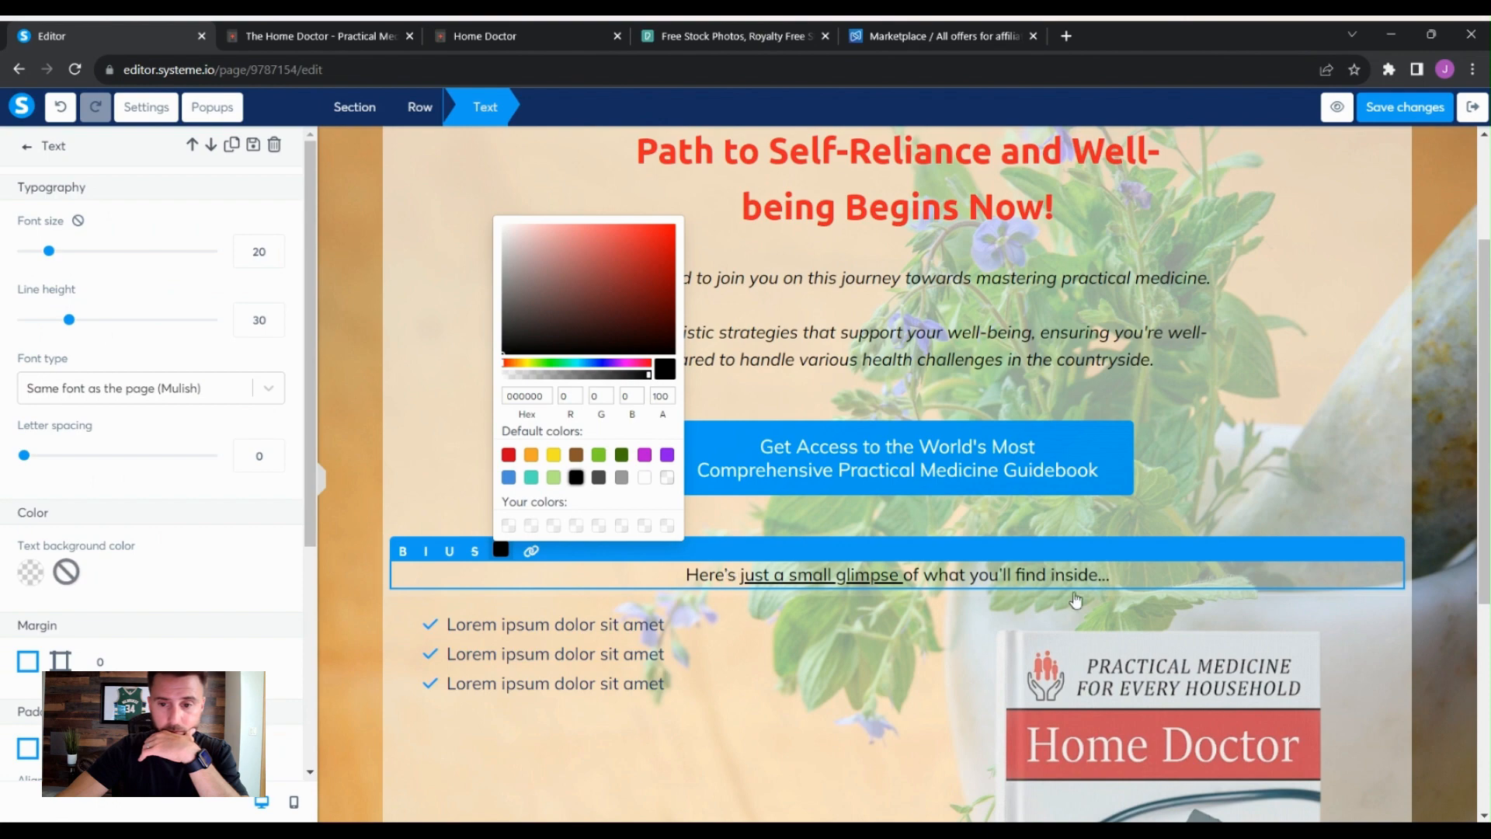
{"action": "left_click", "coordinate": [1164, 564]}
{"action": "left_click", "coordinate": [1415, 602]}
- Review the Home Doctor sales page's section headings for bullet point content
{"action": "scroll", "coordinate": [1436, 592], "scroll_direction": "down", "scroll_amount": 4}
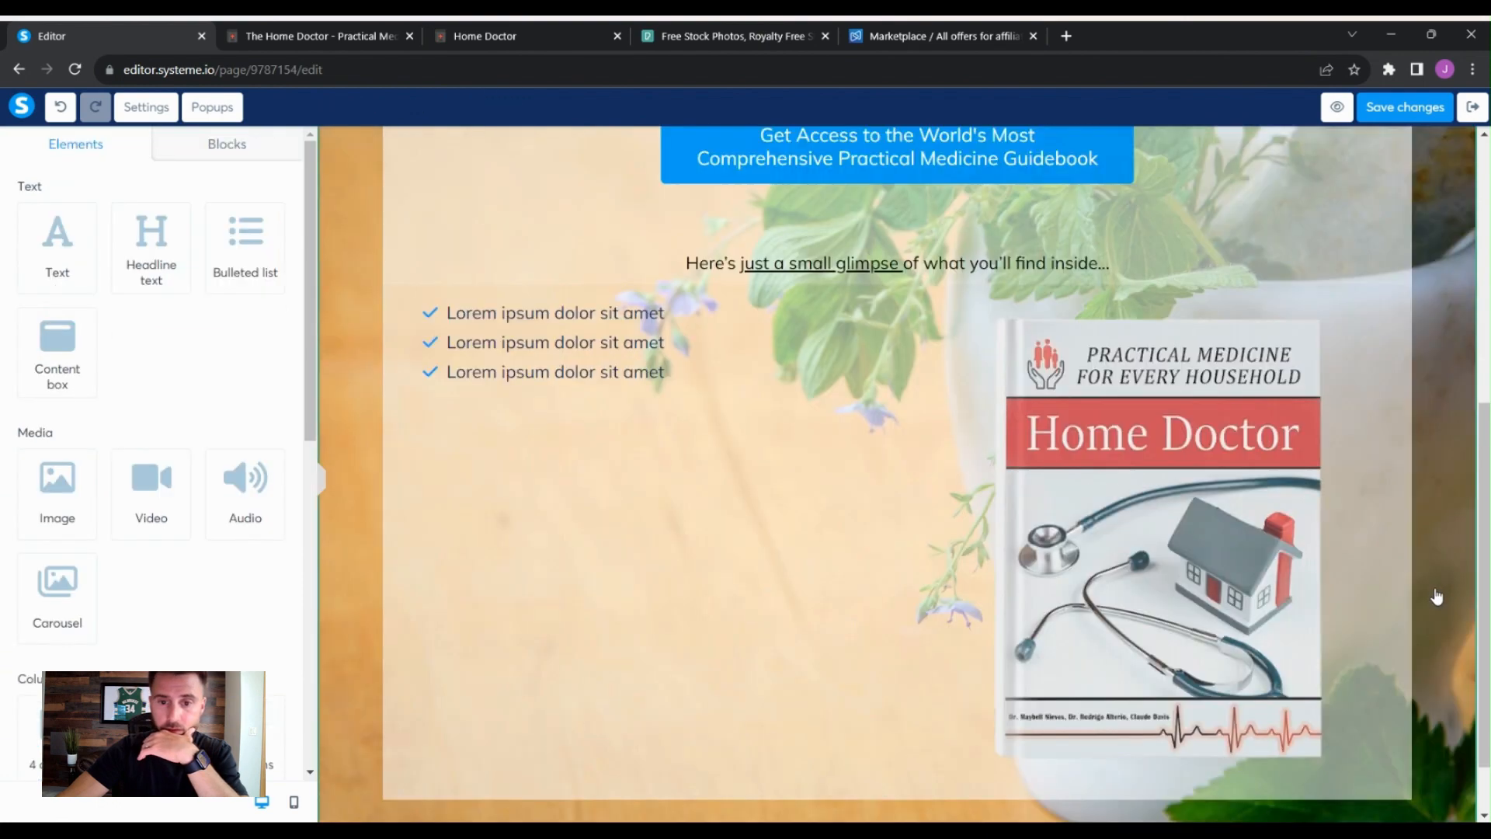
{"action": "scroll", "coordinate": [1435, 592], "scroll_direction": "up", "scroll_amount": 3}
{"action": "scroll", "coordinate": [1320, 587], "scroll_direction": "down", "scroll_amount": 1}
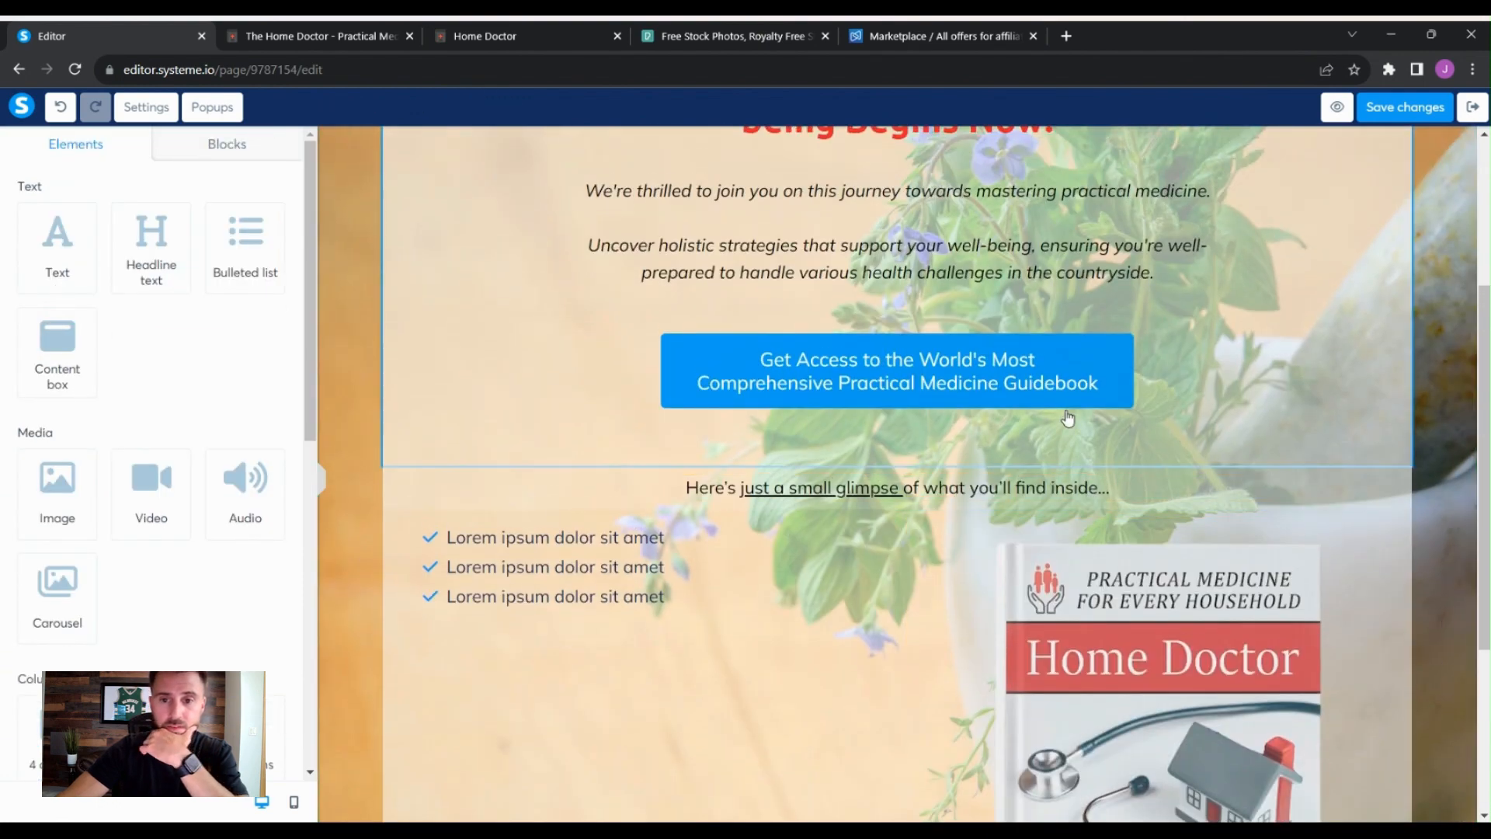
{"action": "scroll", "coordinate": [1241, 426], "scroll_direction": "down", "scroll_amount": 3}
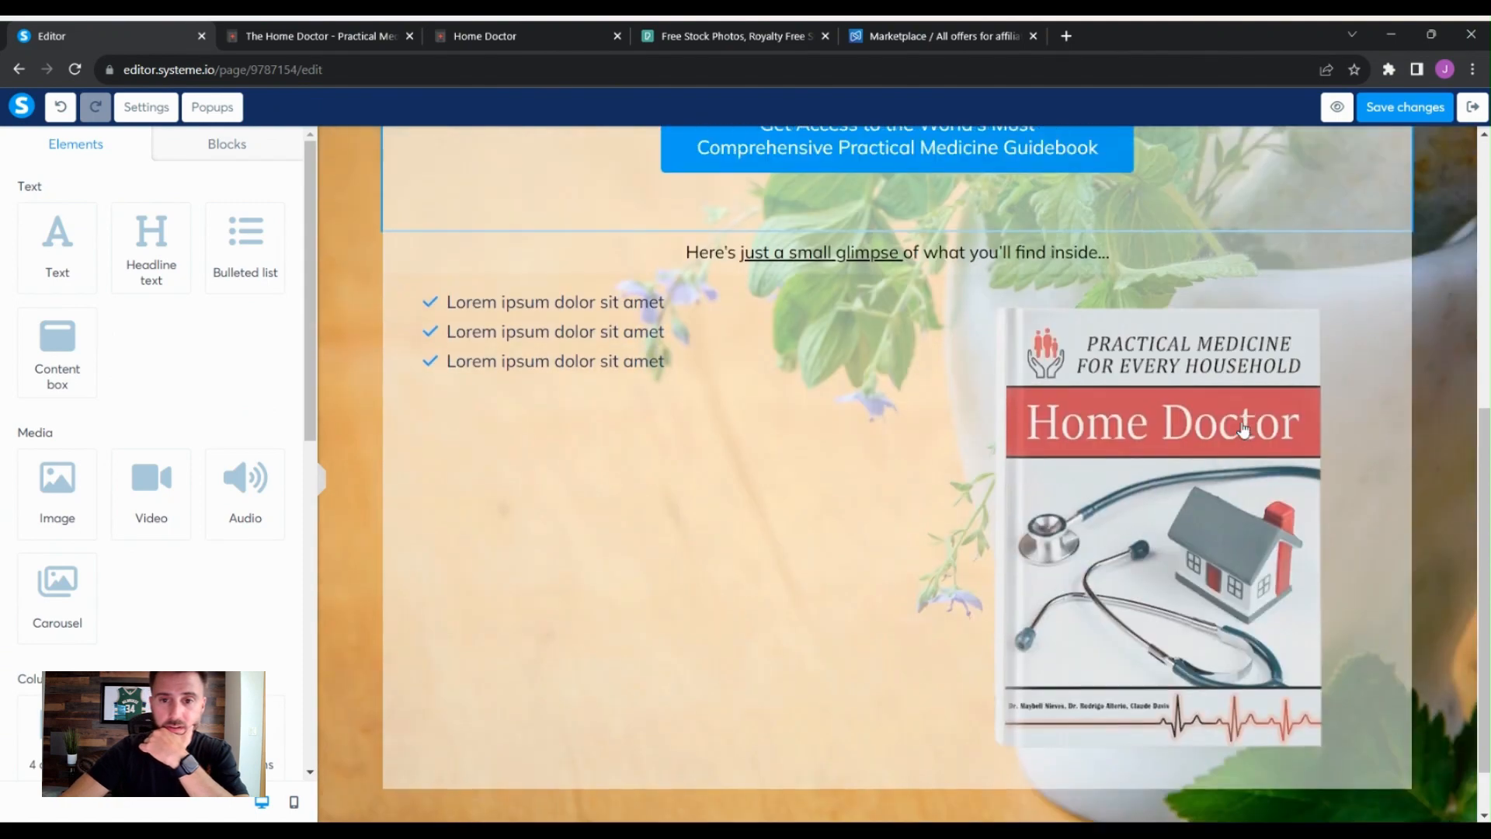
{"action": "scroll", "coordinate": [1196, 466], "scroll_direction": "up", "scroll_amount": 4}
{"action": "scroll", "coordinate": [1189, 478], "scroll_direction": "down", "scroll_amount": 3}
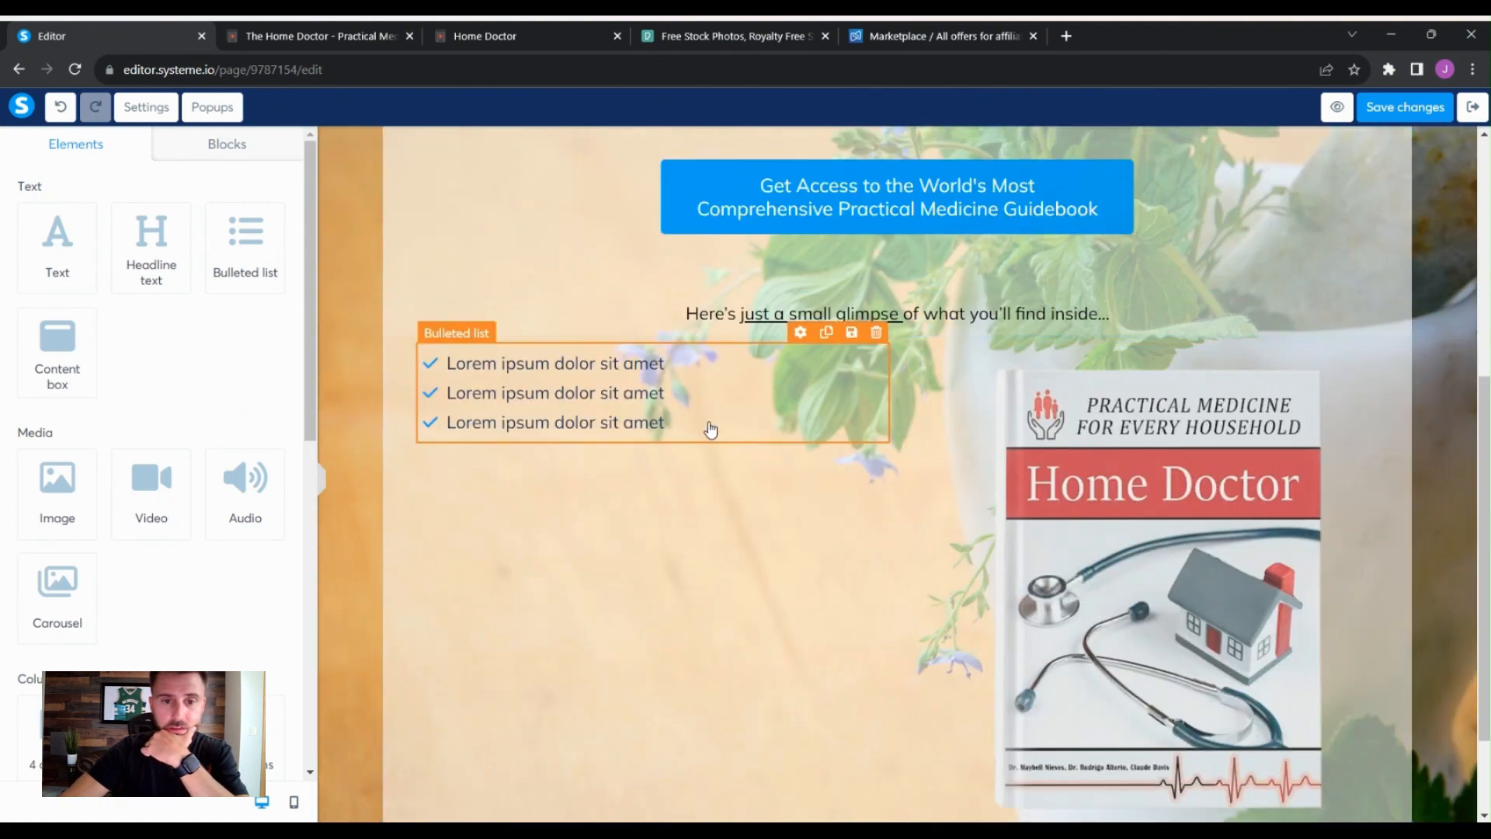
{"action": "left_click", "coordinate": [310, 31]}
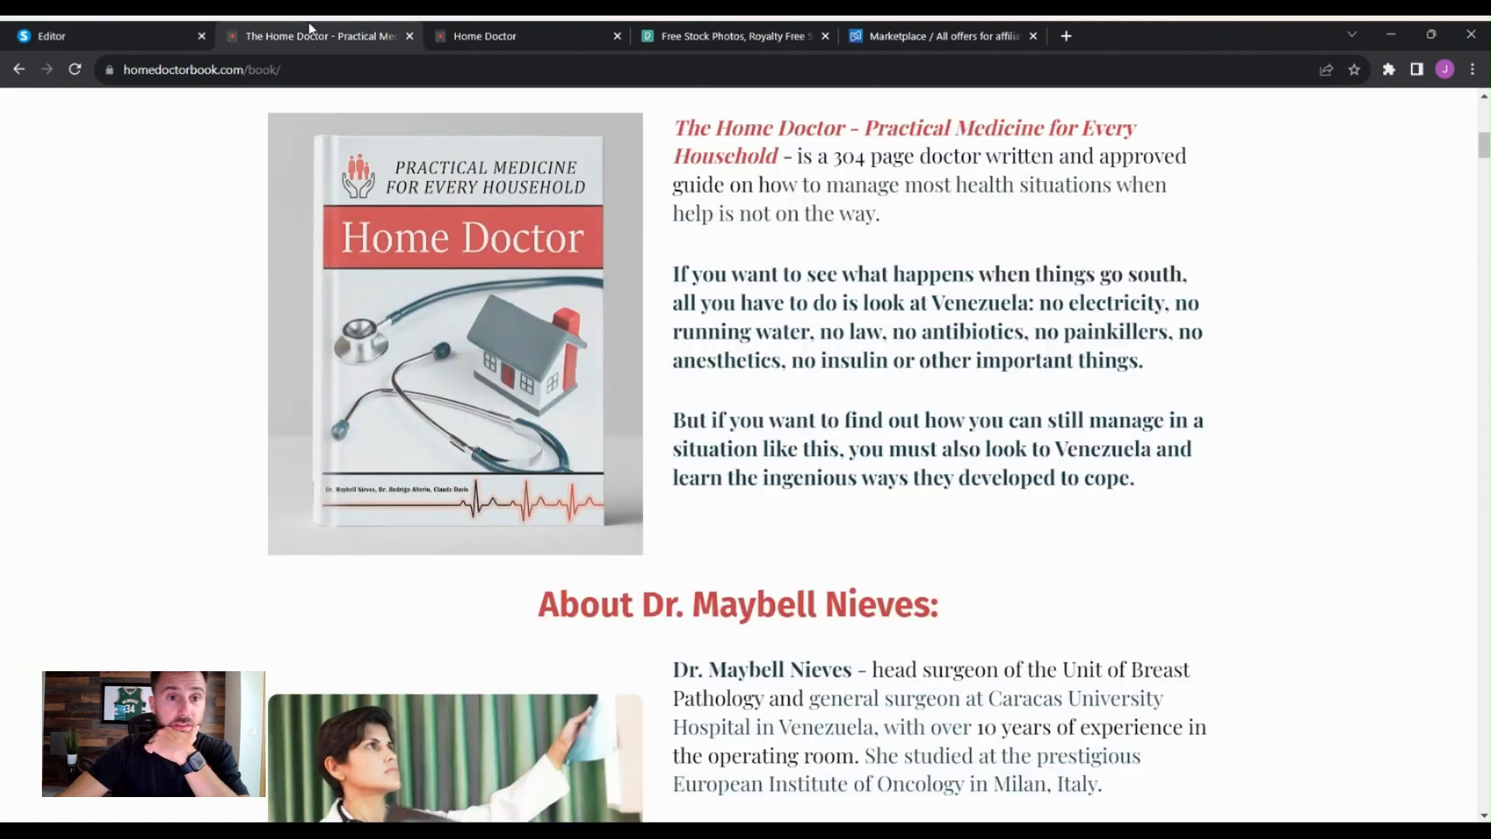
{"action": "scroll", "coordinate": [361, 323], "scroll_direction": "down", "scroll_amount": 10}
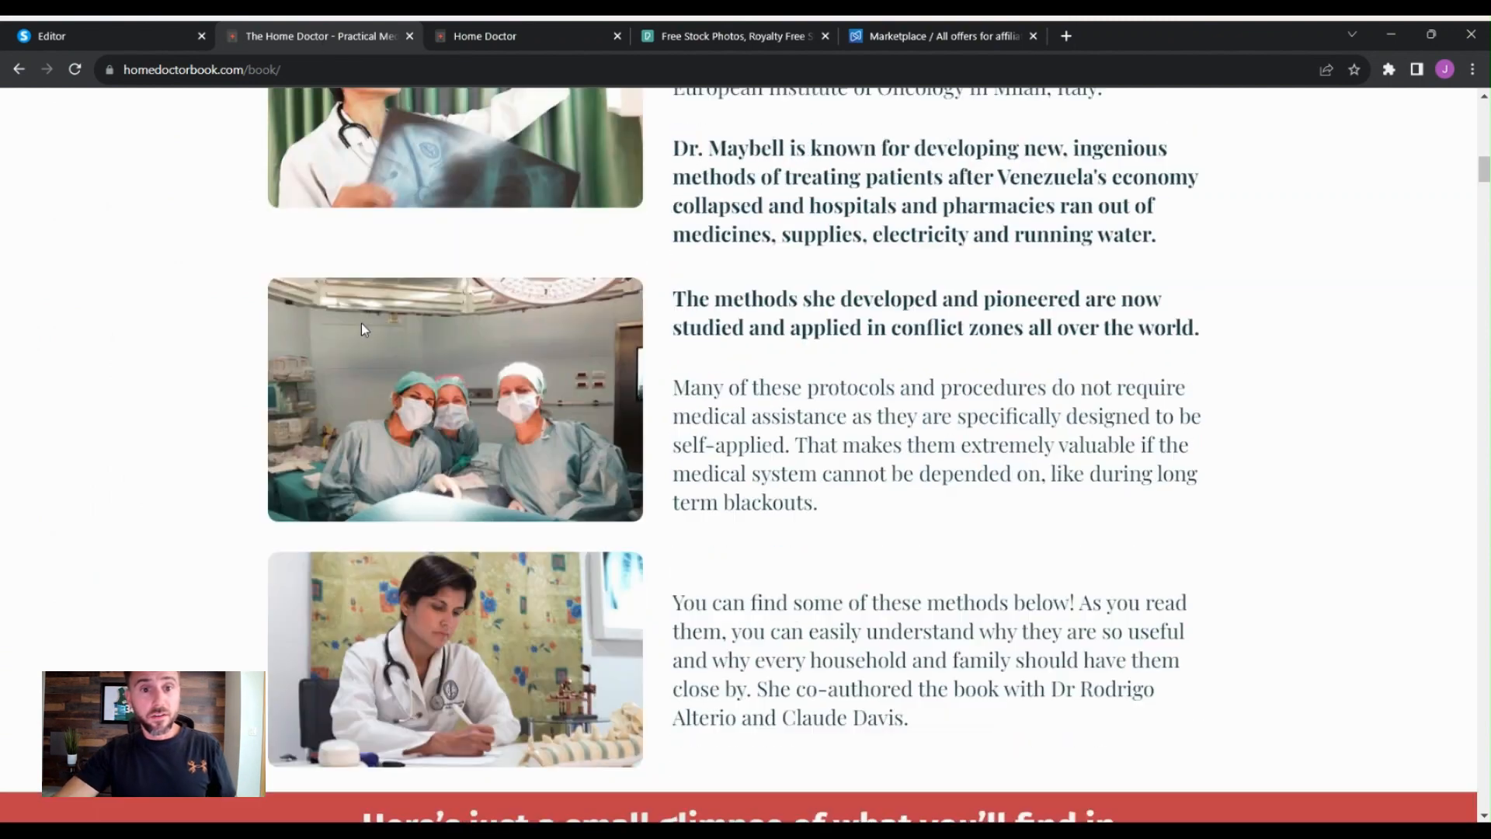
{"action": "scroll", "coordinate": [315, 357], "scroll_direction": "down", "scroll_amount": 14}
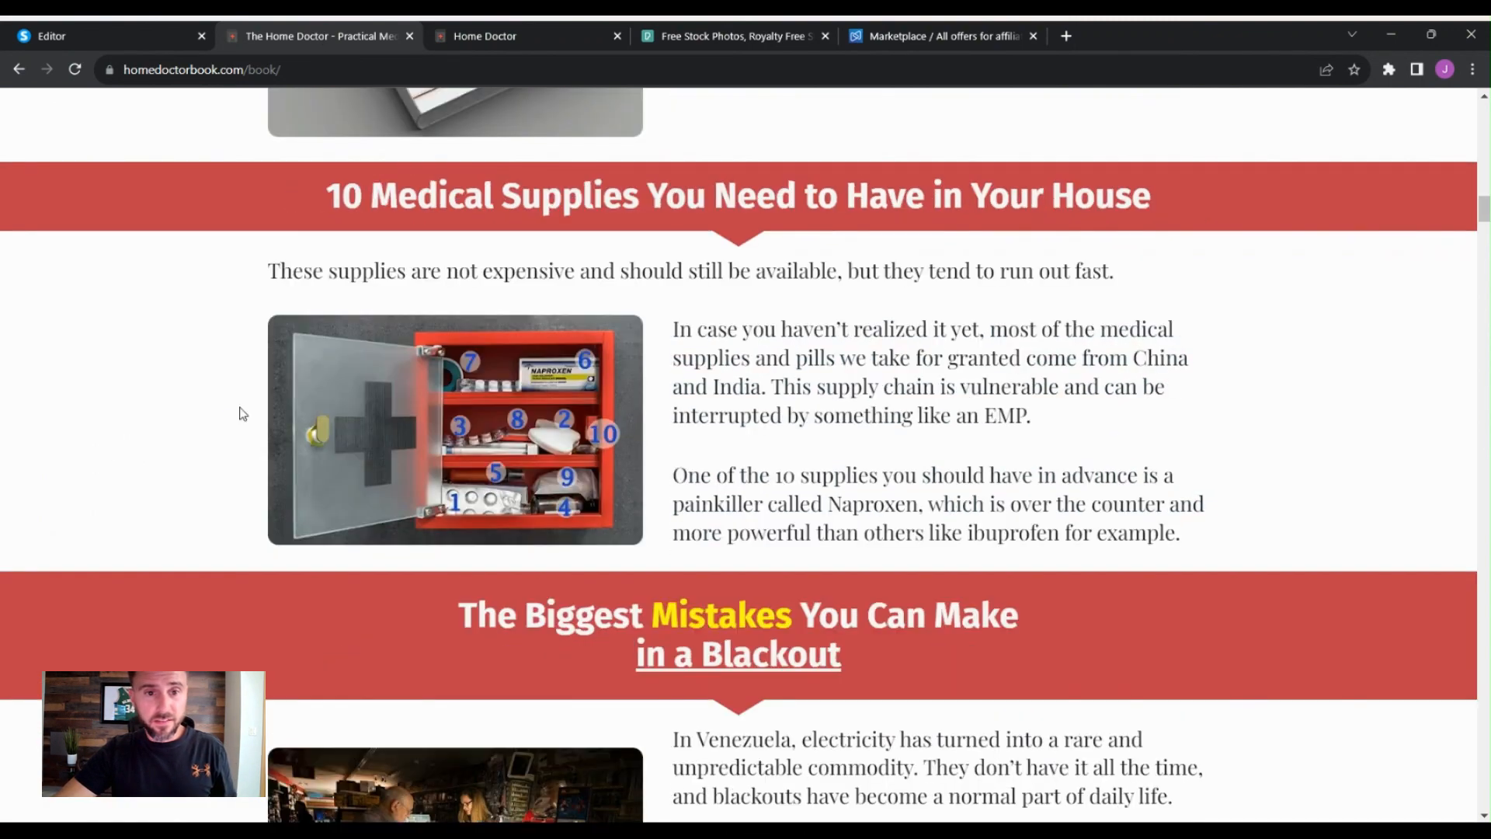
{"action": "scroll", "coordinate": [362, 573], "scroll_direction": "down", "scroll_amount": 11}
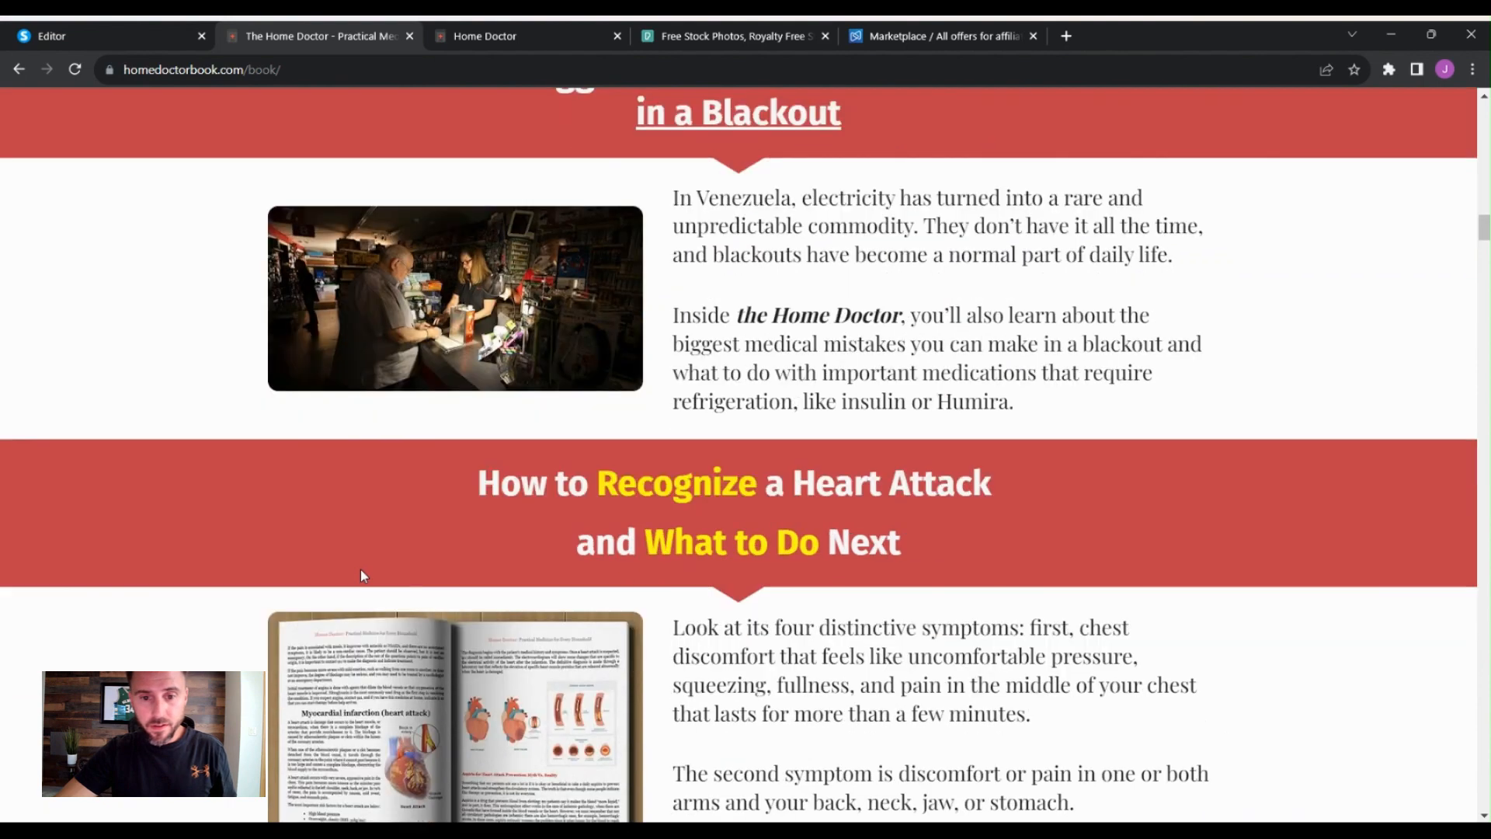
{"action": "scroll", "coordinate": [361, 570], "scroll_direction": "up", "scroll_amount": 2}
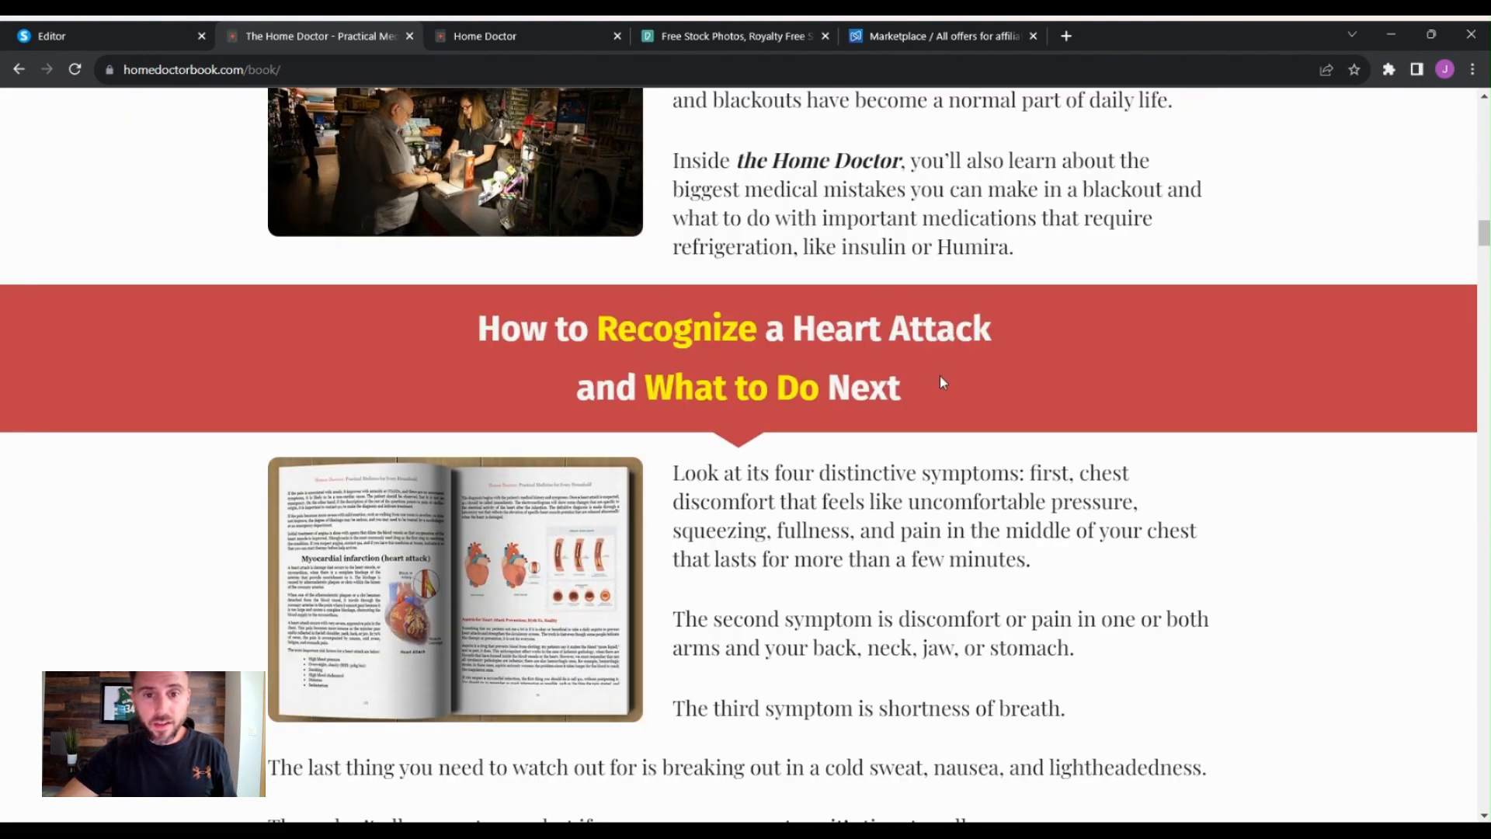
{"action": "scroll", "coordinate": [872, 464], "scroll_direction": "down", "scroll_amount": 11}
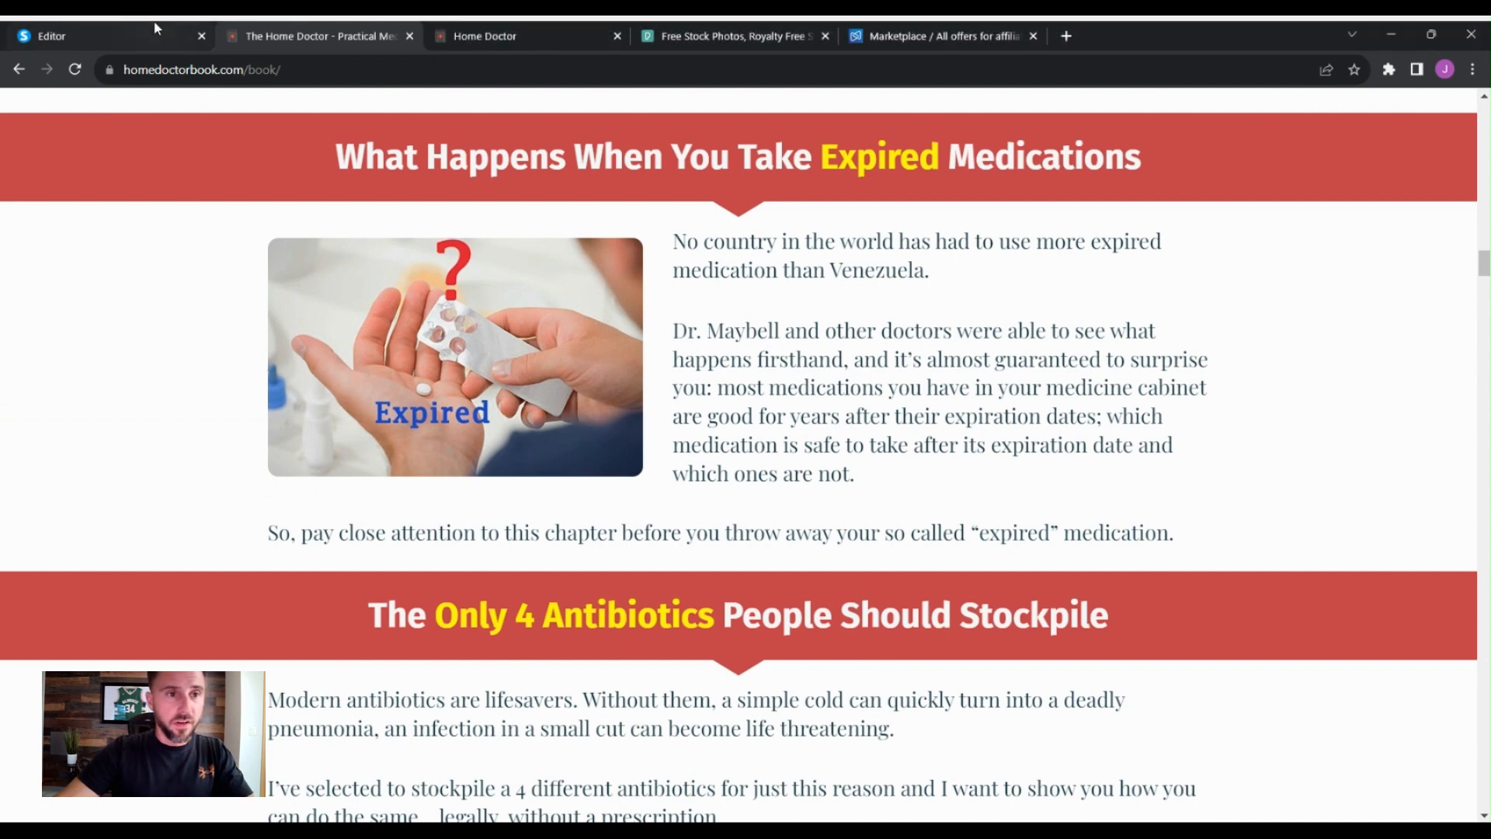
- Replace the first bullet with the pasted heading "How to Recognize a Heart Attack and What to Do Next"
{"action": "left_click", "coordinate": [166, 39]}
{"action": "left_click", "coordinate": [623, 372]}
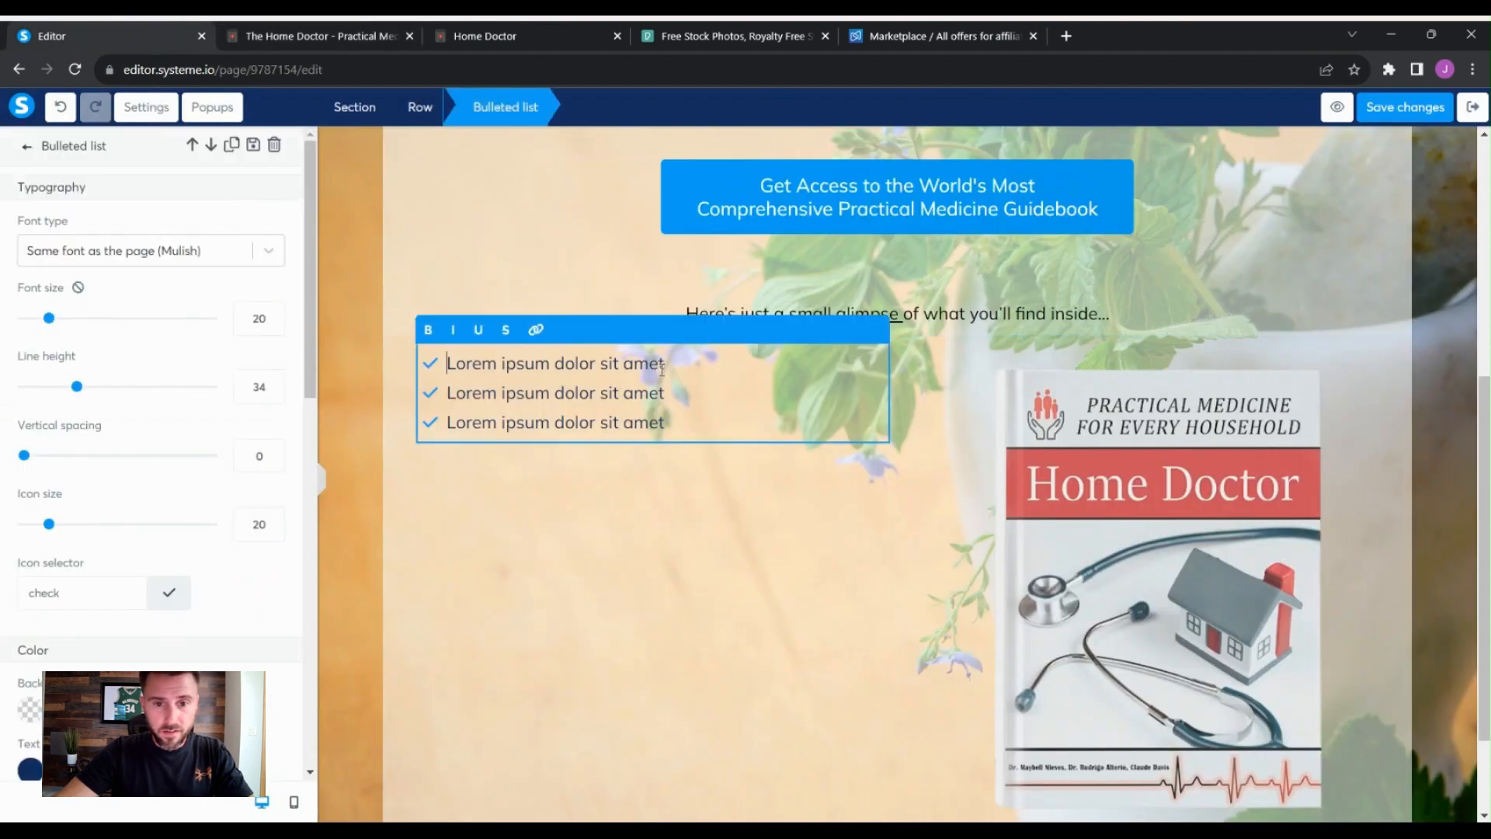
{"action": "left_click_drag", "start_coordinate": [665, 362], "coordinate": [453, 364]}
{"action": "type", "text": "How to Recognize a Heart Attack and What to Do Next"}
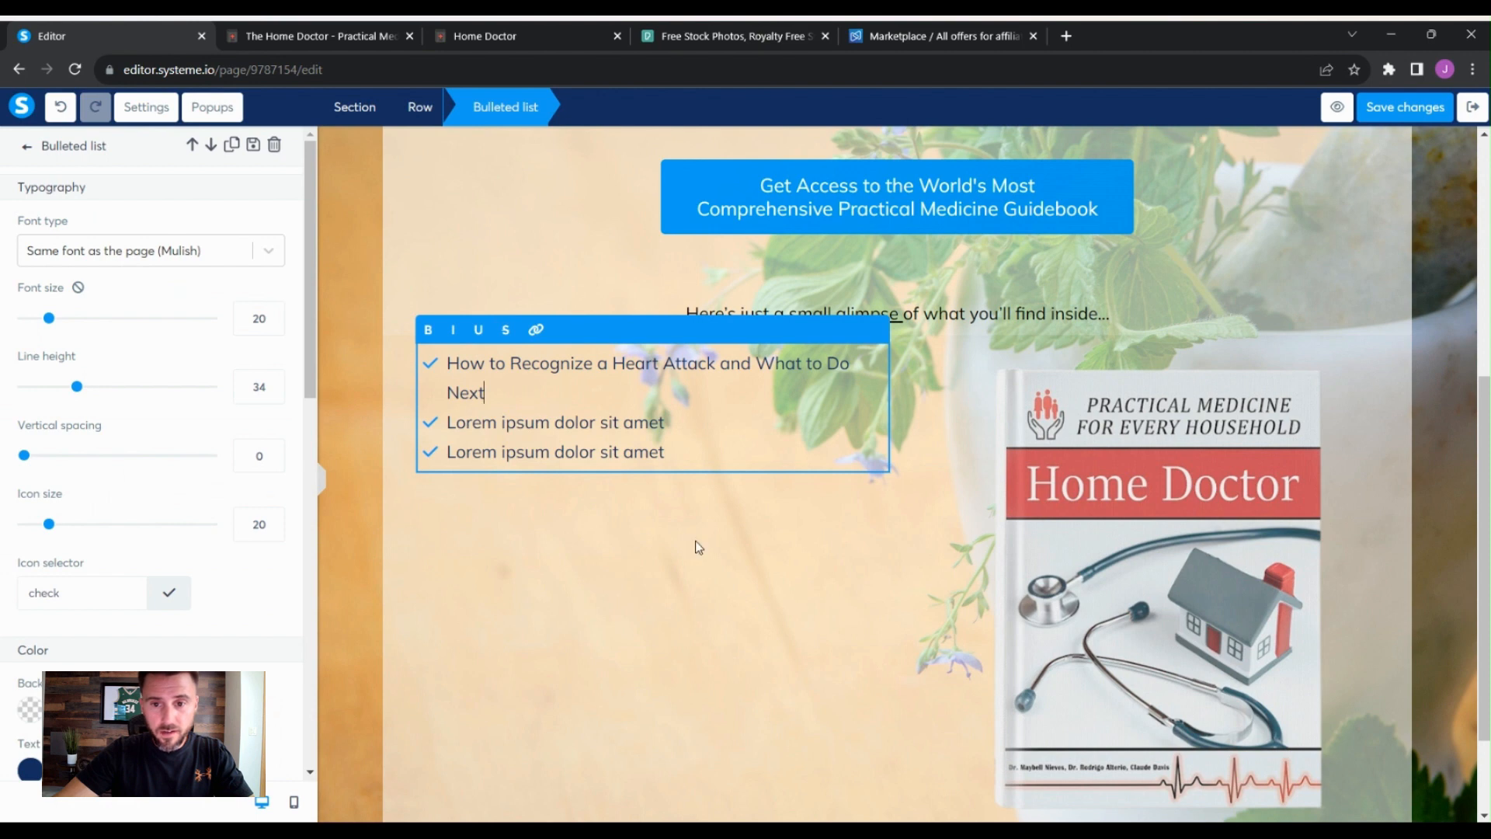
{"action": "left_click", "coordinate": [953, 590]}
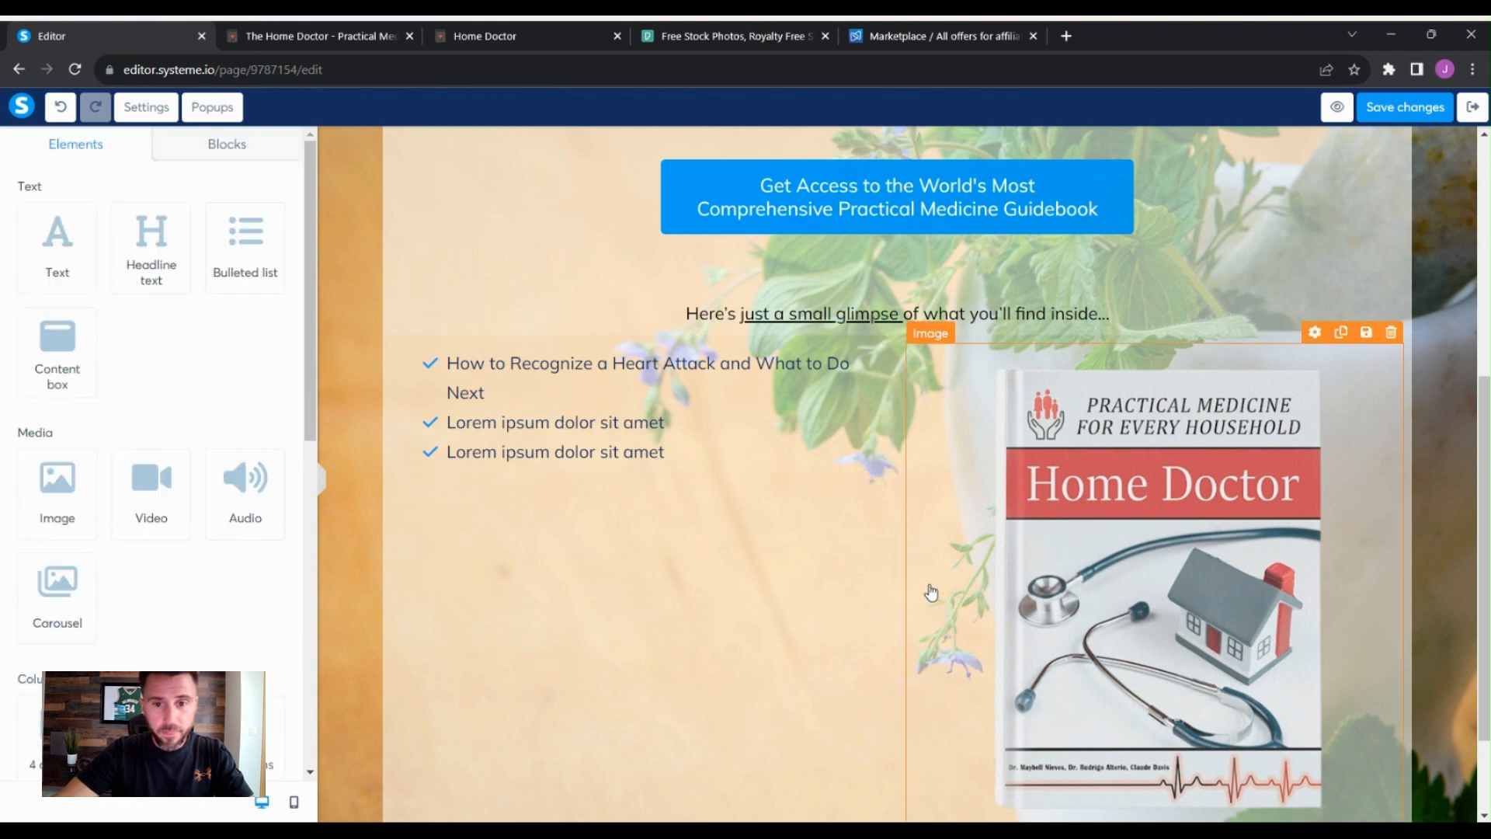
- Replace the second bullet with "The Only 4 Antibiotics...."
{"action": "left_click", "coordinate": [646, 428]}
{"action": "left_click_drag", "start_coordinate": [665, 424], "coordinate": [447, 426]}
{"action": "left_click", "coordinate": [388, 37]}
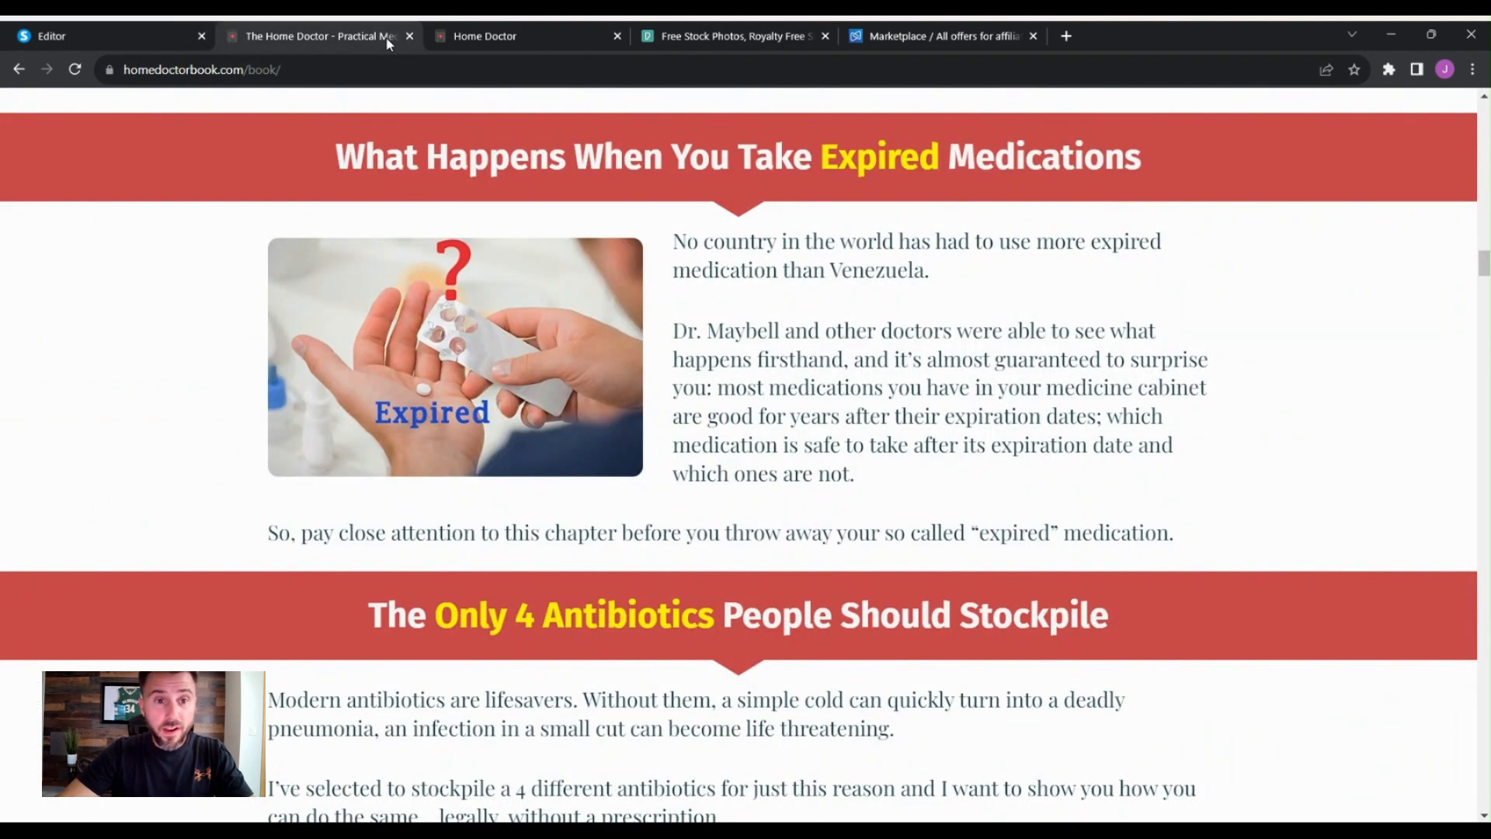
{"action": "left_click", "coordinate": [107, 41]}
{"action": "type", "text": "The"}
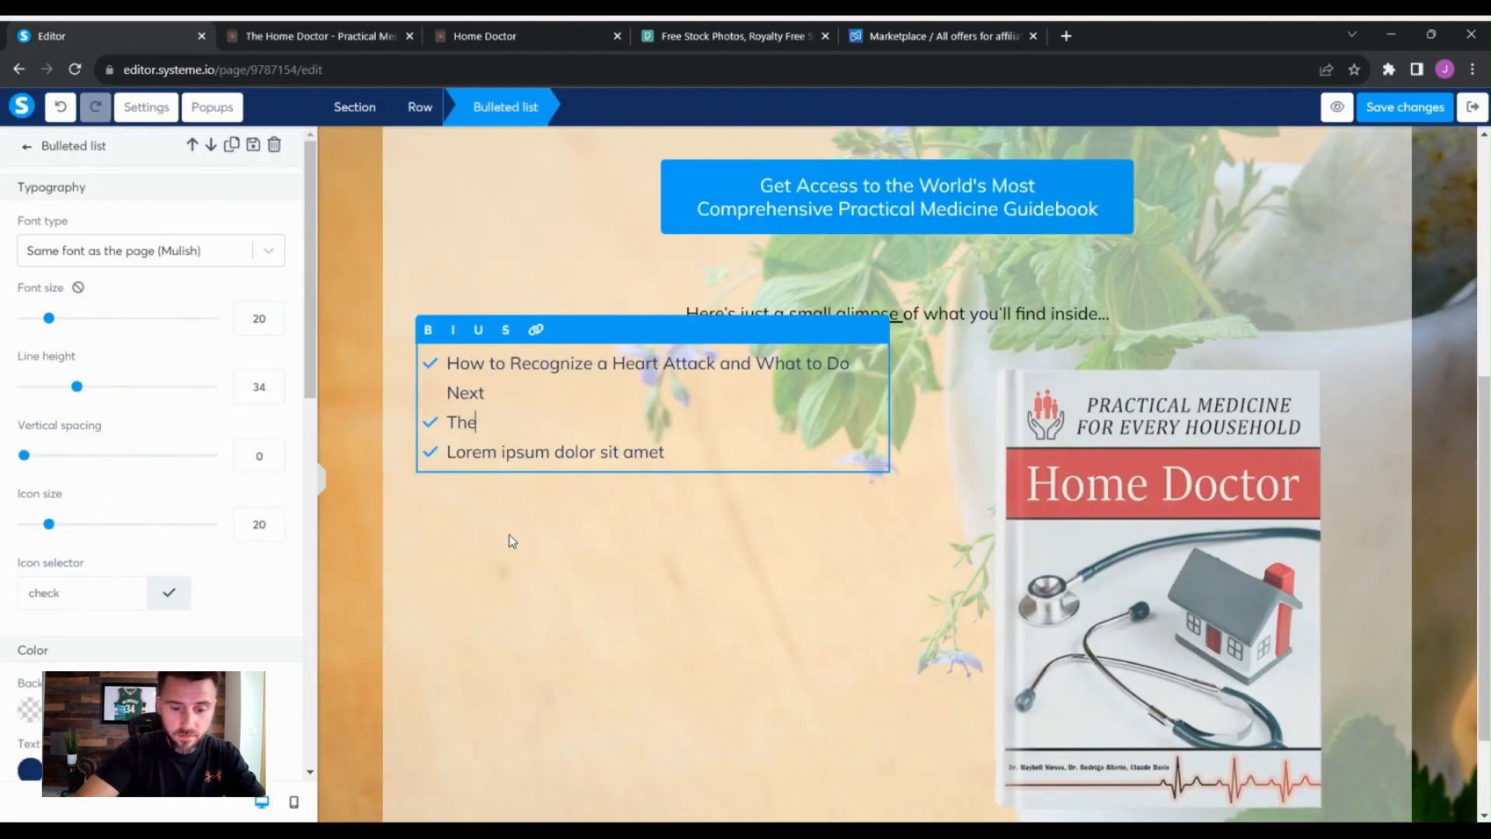
{"action": "type", "text": " Only 4"}
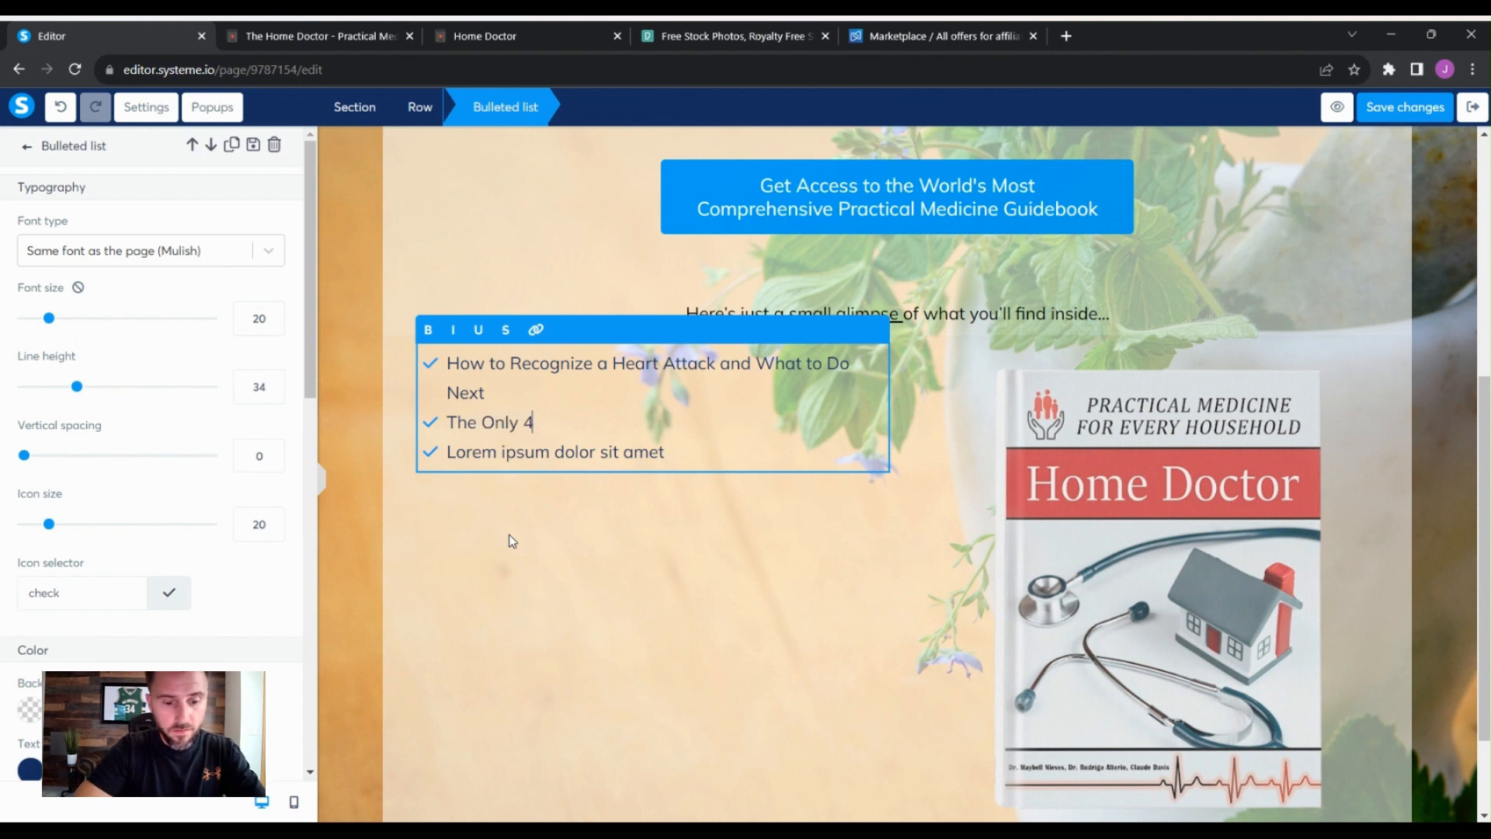
{"action": "type", "text": " Antitbiot"}
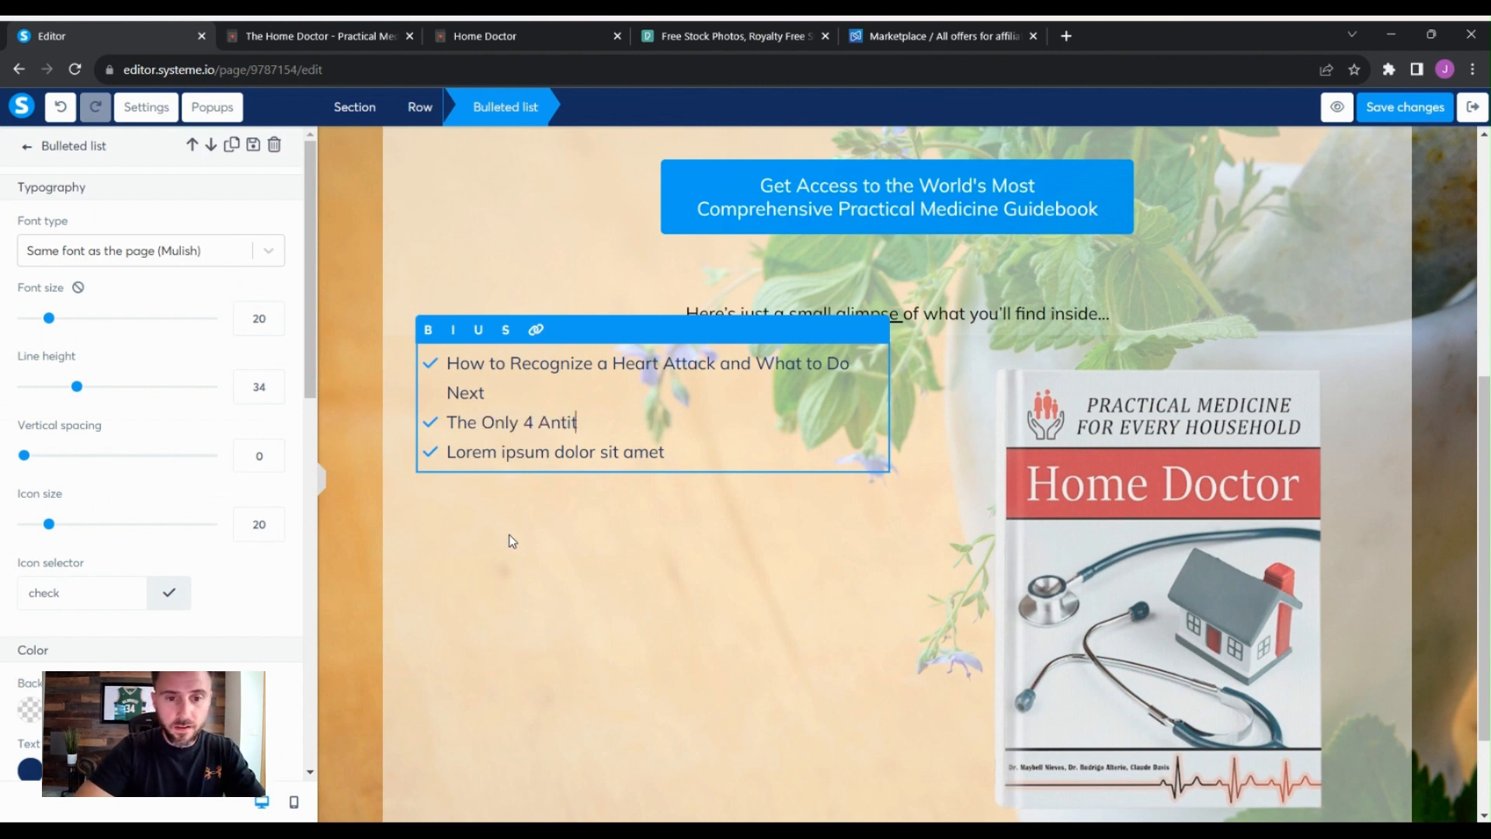
{"action": "key", "text": "BackSpace"}
{"action": "key", "text": "BackSpace"}
{"action": "key", "text": "BackSpace"}
{"action": "type", "text": "ito"}
{"action": "key", "text": "BackSpace"}
{"action": "key", "text": "BackSpace"}
{"action": "key", "text": "BackSpace"}
{"action": "key", "text": "BackSpace"}
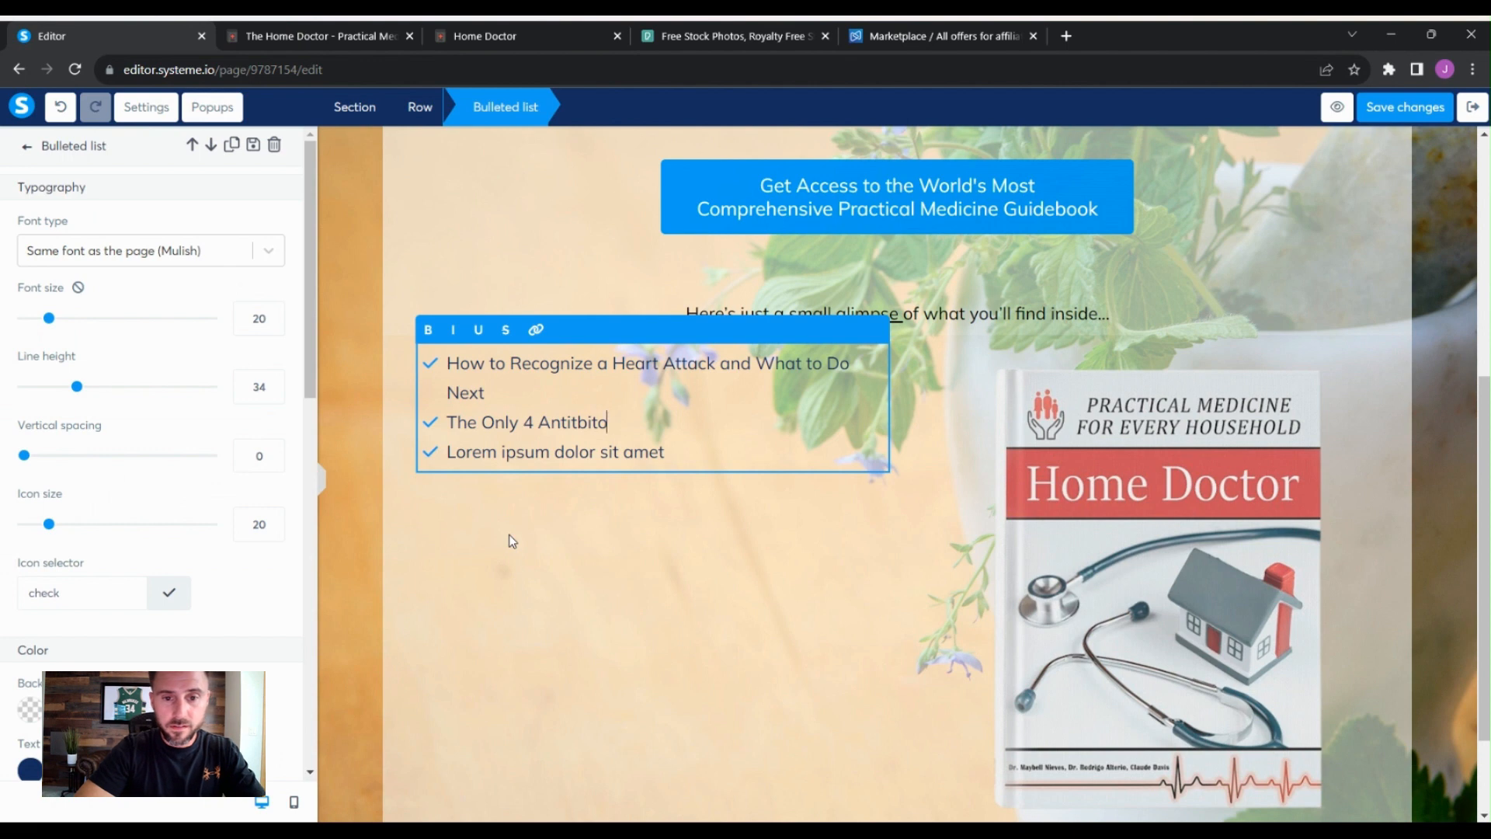
{"action": "type", "text": "biotic"}
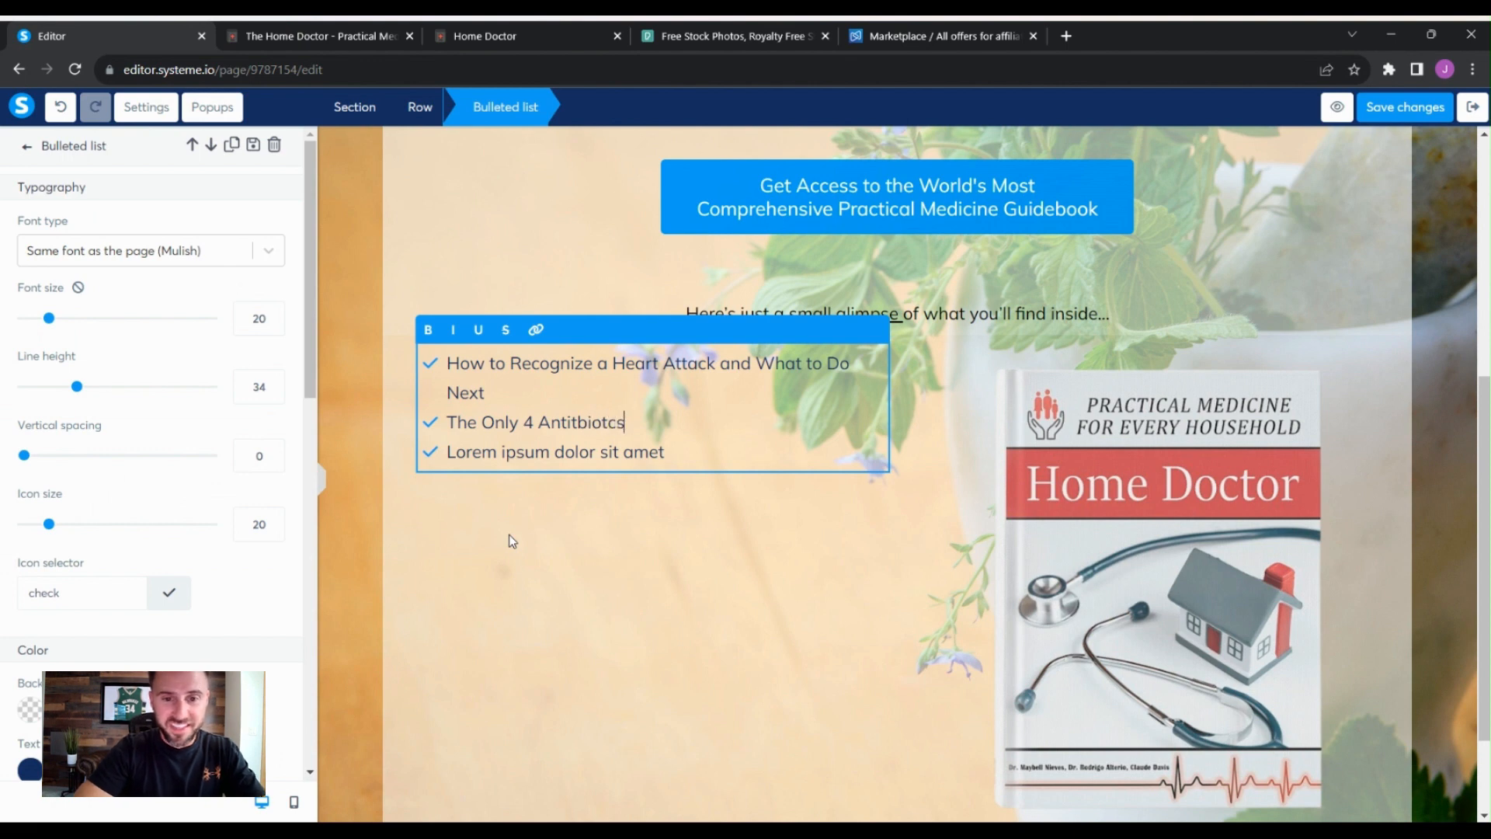
{"action": "key", "text": "BackSpace"}
{"action": "key", "text": "BackSpace"}
{"action": "key", "text": "BackSpace"}
{"action": "key", "text": "BackSpace"}
{"action": "key", "text": "BackSpace"}
{"action": "key", "text": "BackSpace"}
{"action": "key", "text": "BackSpace"}
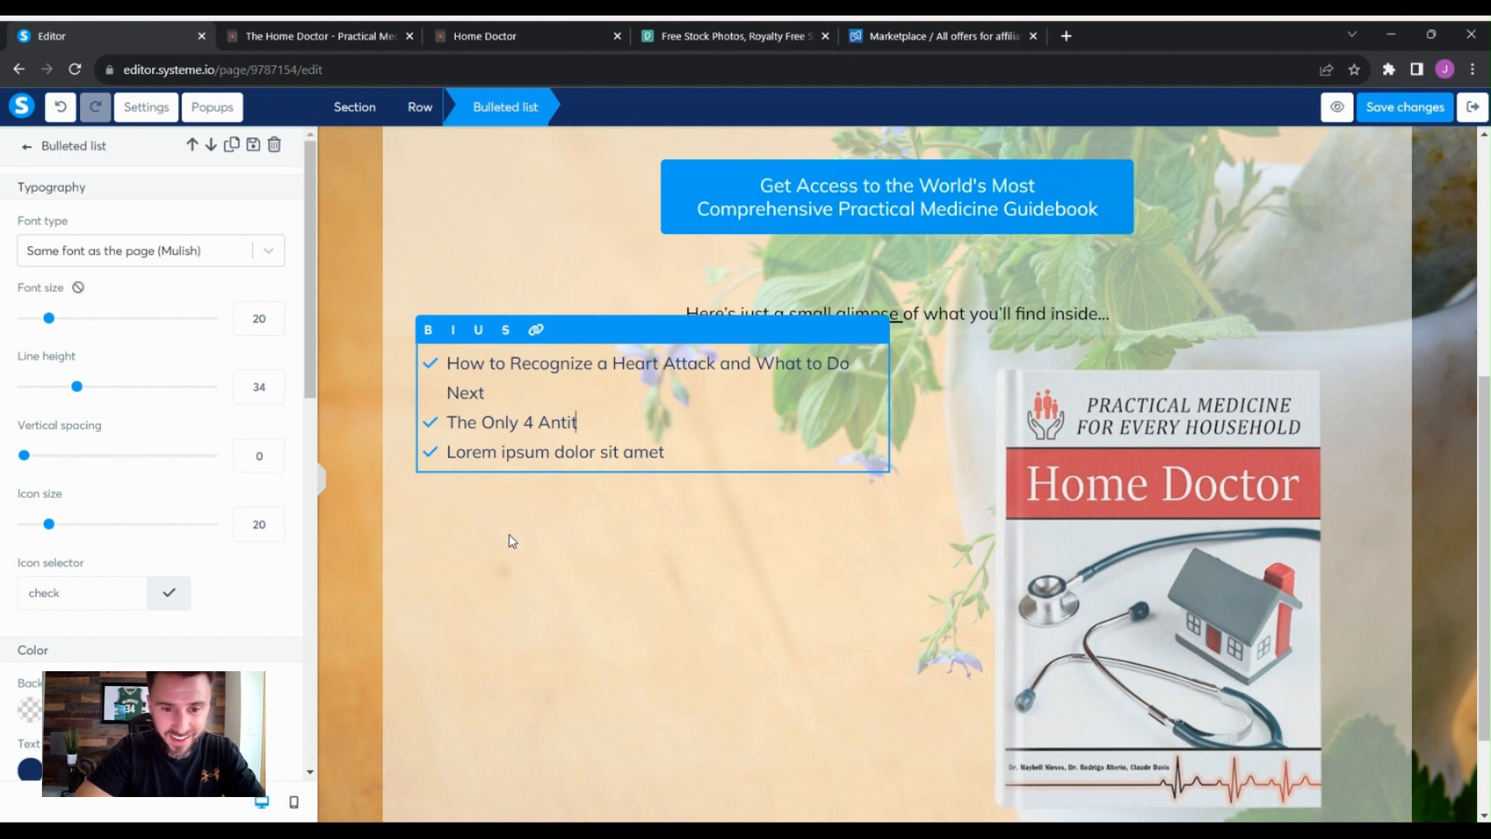
{"action": "type", "text": "biotics"}
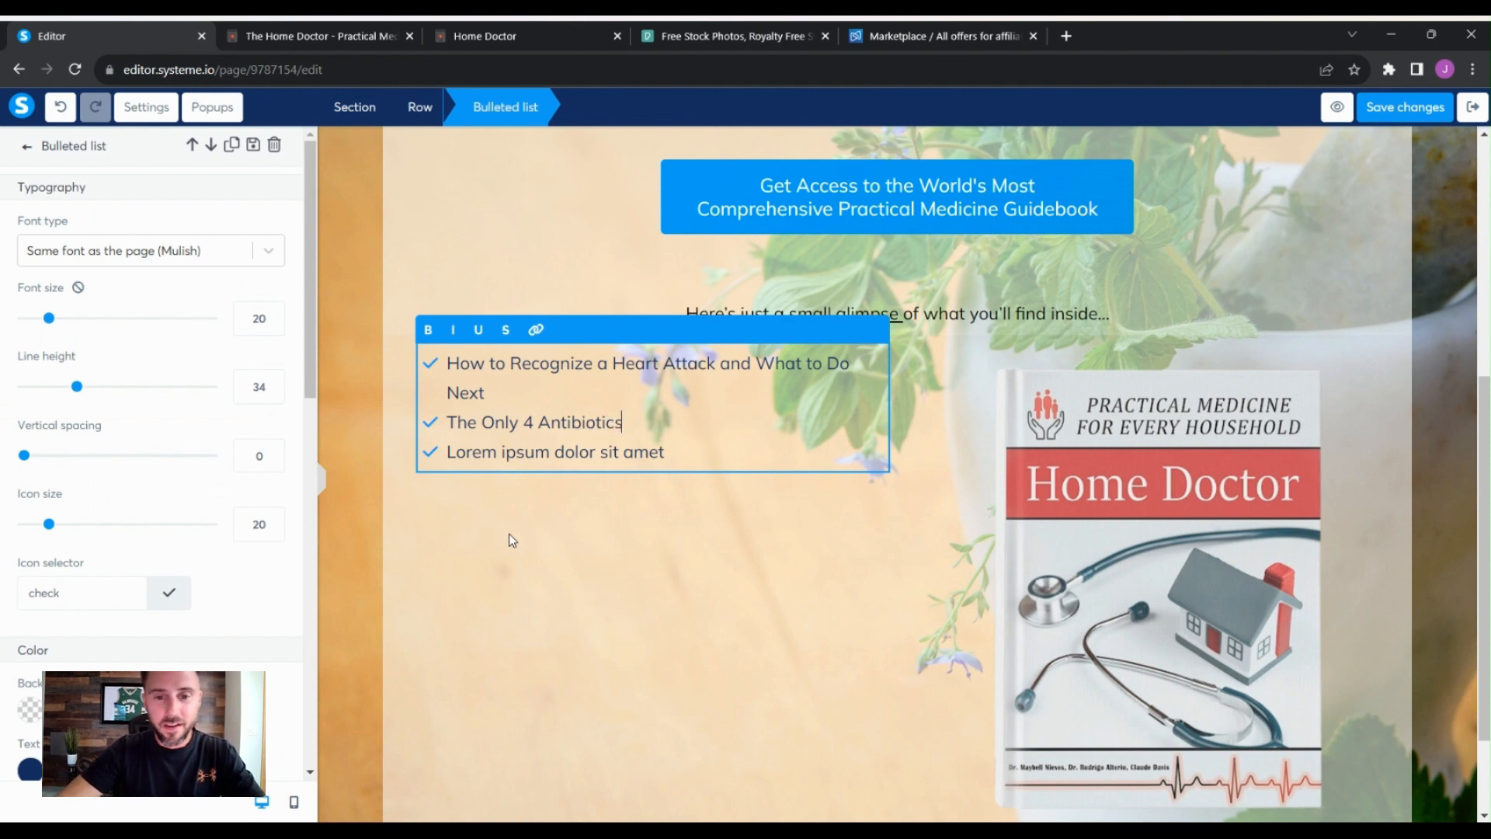
{"action": "type", "text": "...."}
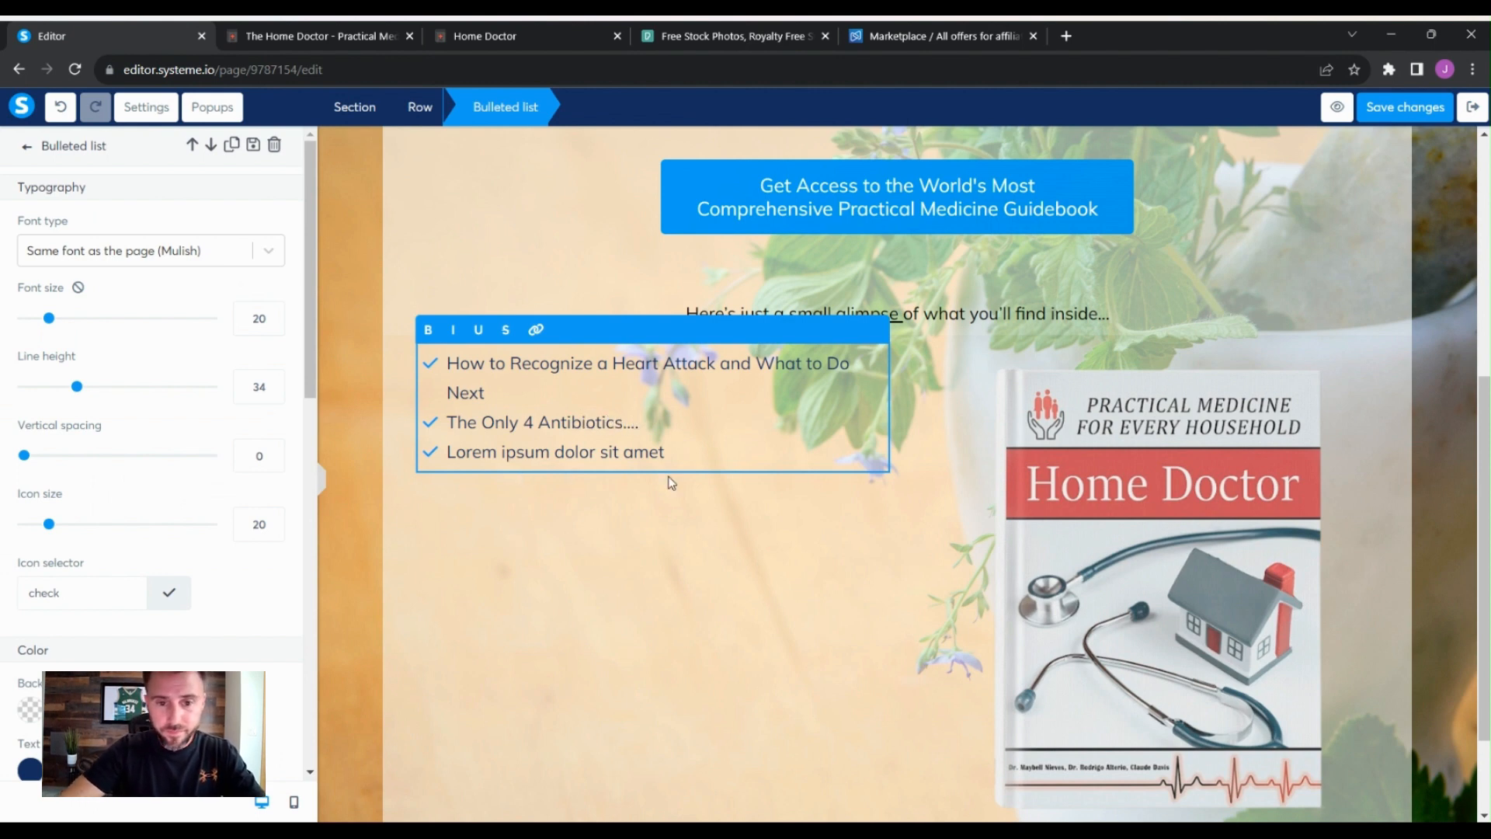
- Replace the third bullet with "What happens when you take expired medications"
{"action": "left_click", "coordinate": [681, 459]}
{"action": "left_click_drag", "start_coordinate": [680, 458], "coordinate": [452, 448]}
{"action": "left_click", "coordinate": [280, 39]}
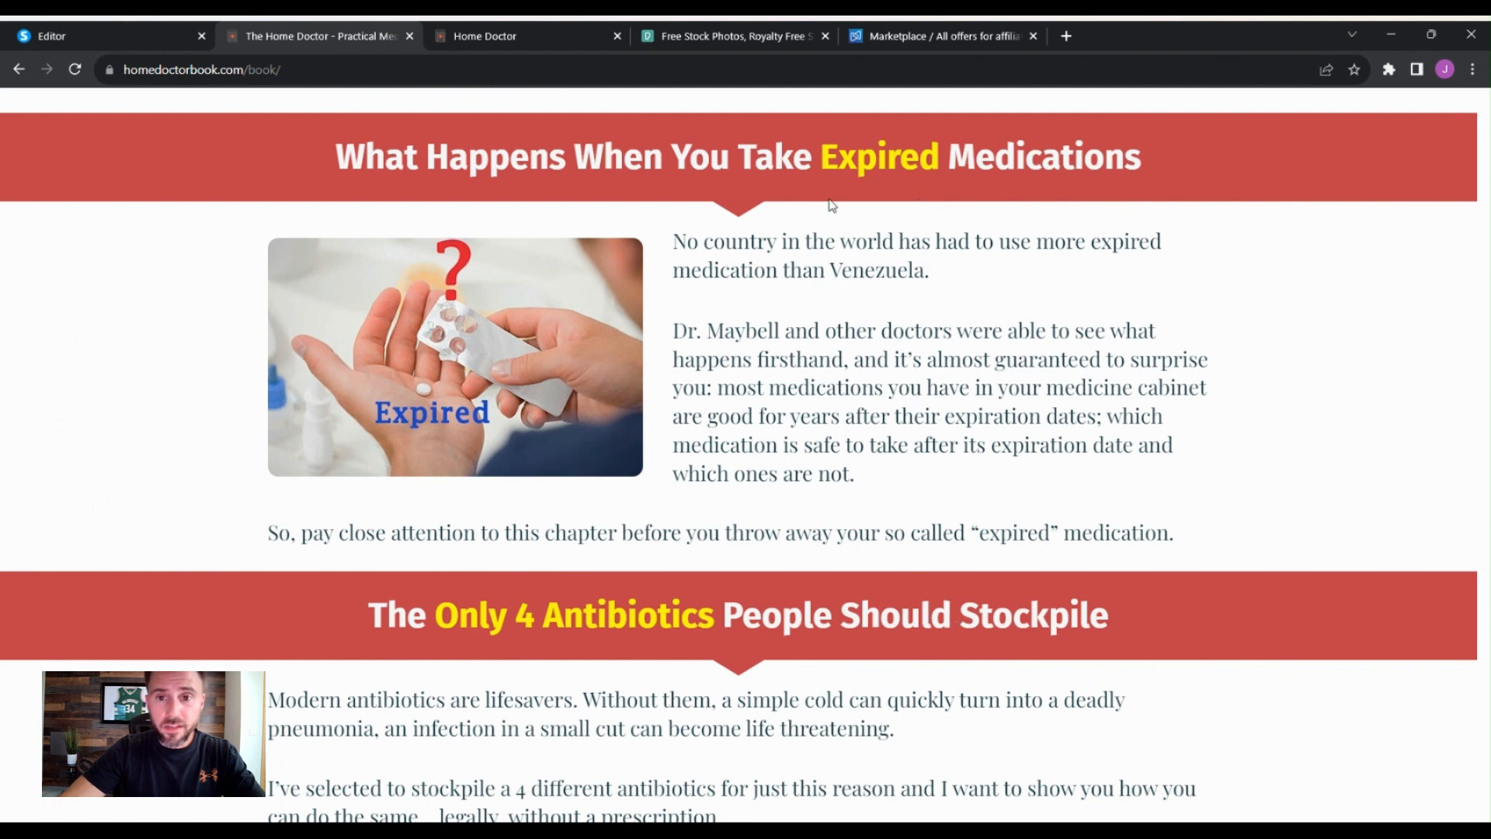
{"action": "left_click", "coordinate": [101, 36]}
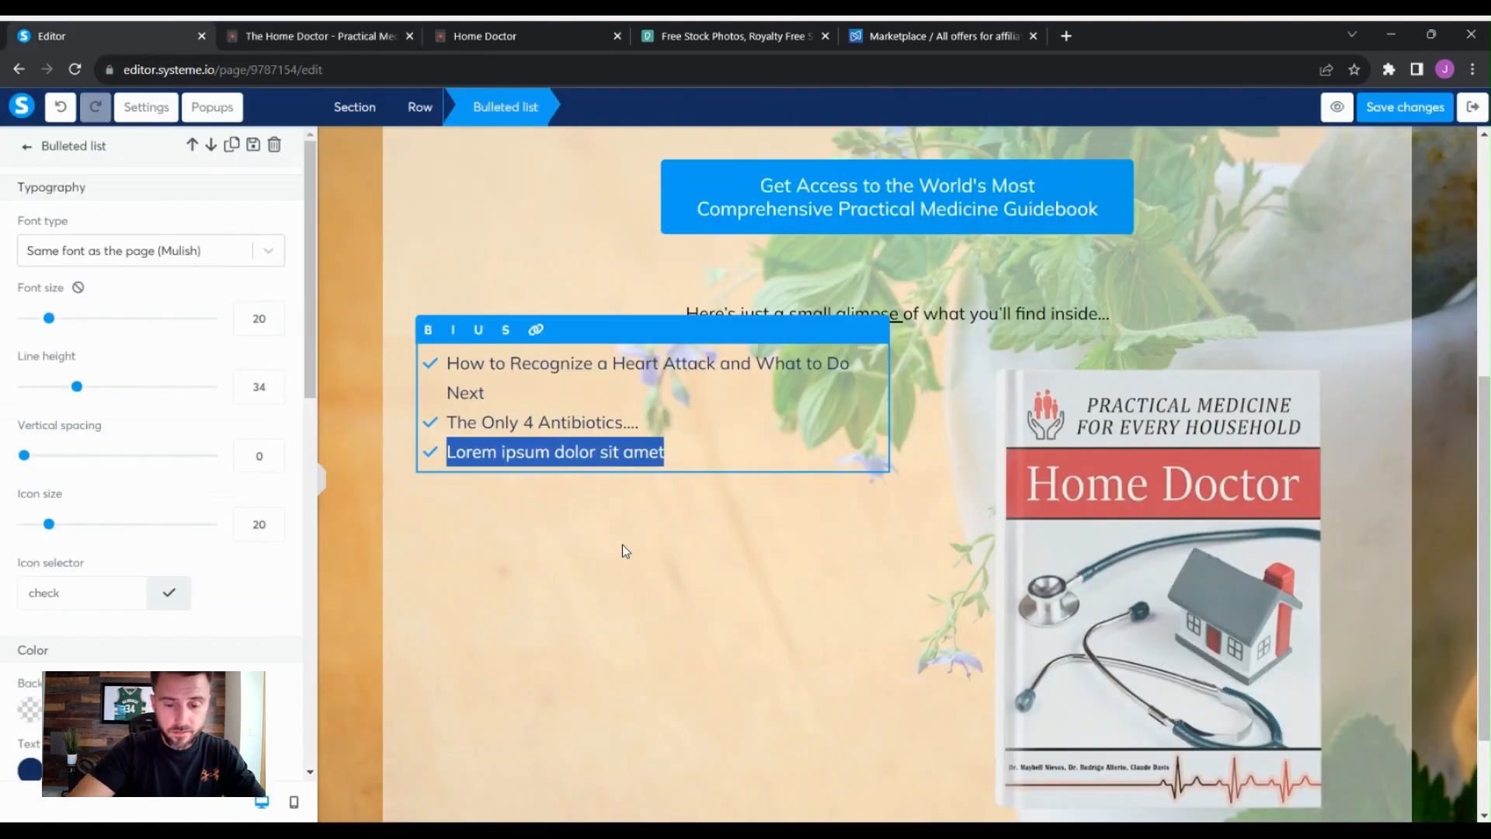
{"action": "type", "text": "What happe"}
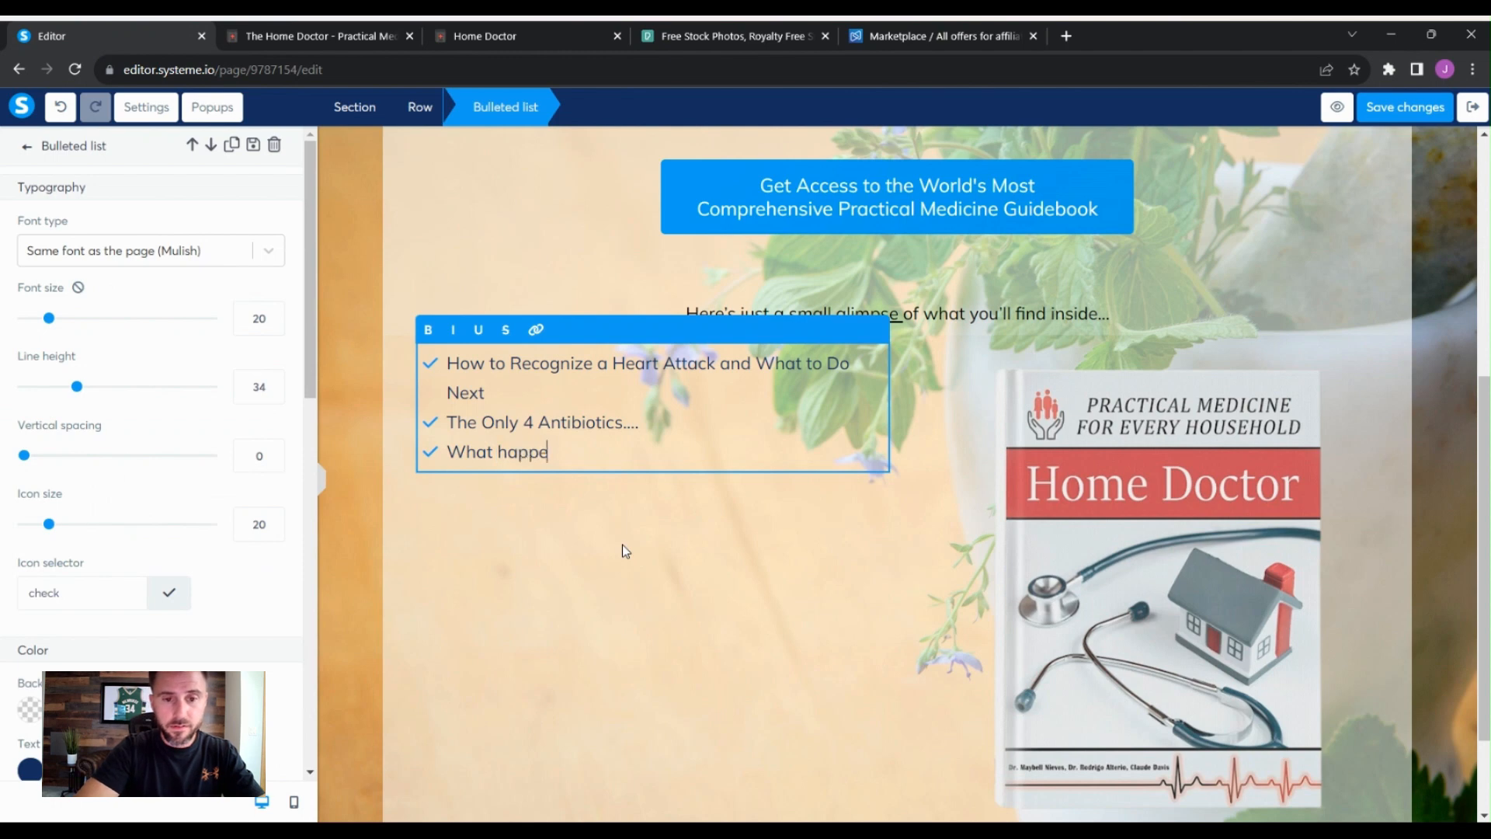
{"action": "type", "text": "ns when you take "}
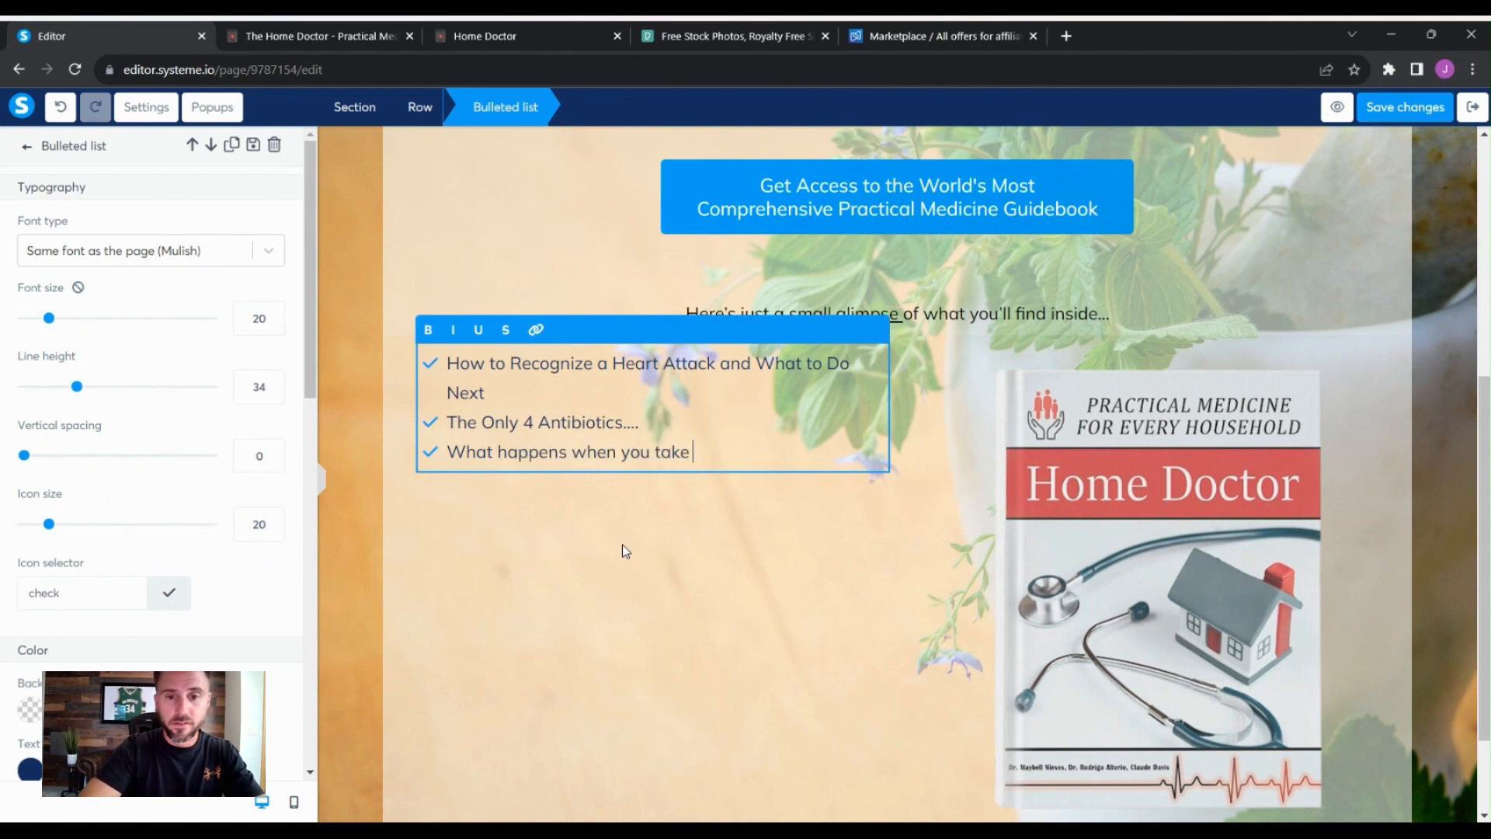
{"action": "type", "text": "expired medica"}
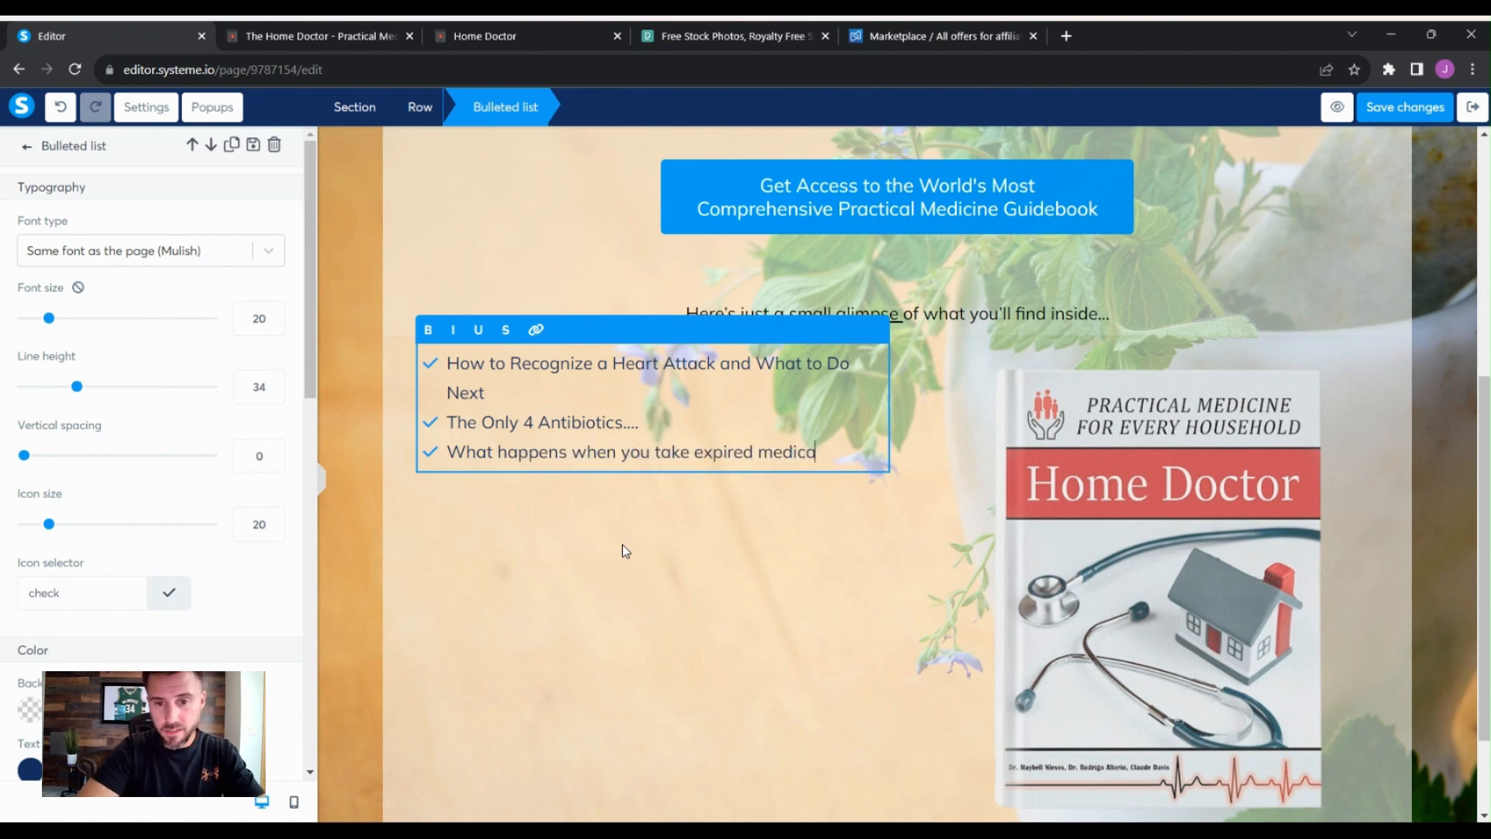
{"action": "type", "text": "tions"}
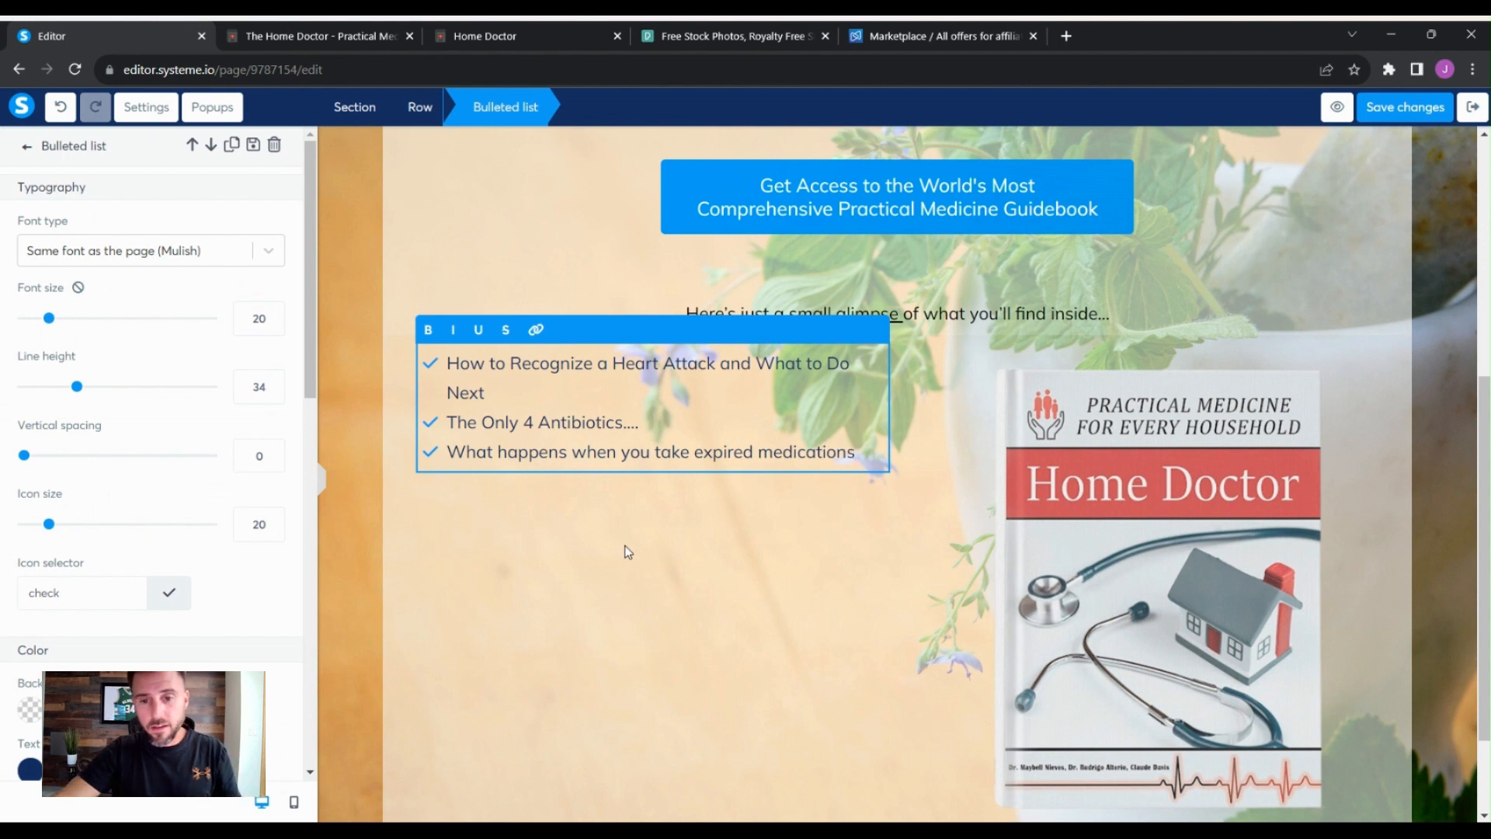
- Add three placeholder bullets reading "next" to the end of the bulleted list
{"action": "key", "text": "Return"}
{"action": "key", "text": "Return"}
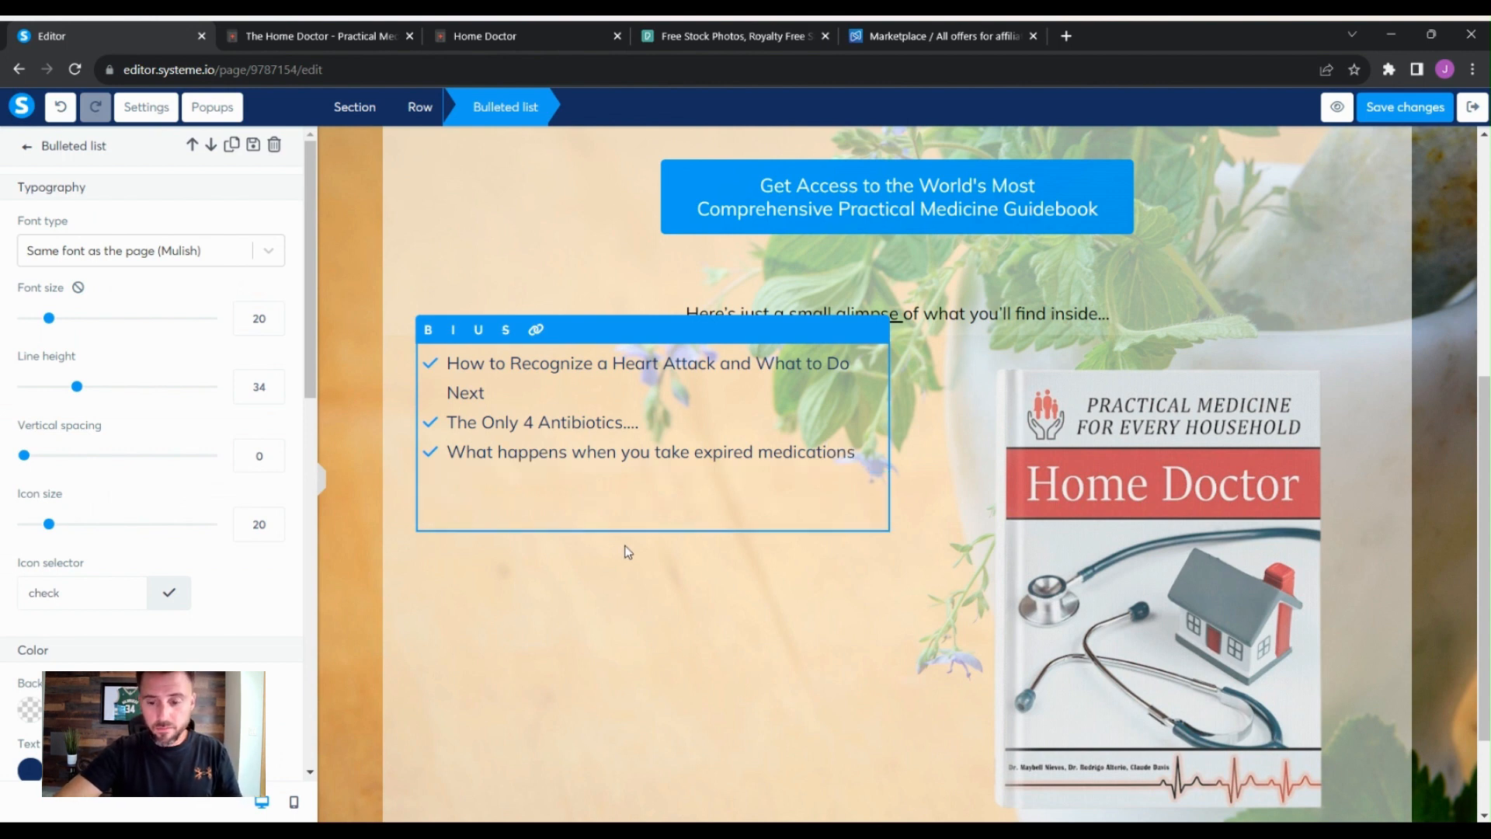
{"action": "key", "text": "BackSpace"}
{"action": "key", "text": "BackSpace"}
{"action": "key", "text": "Return"}
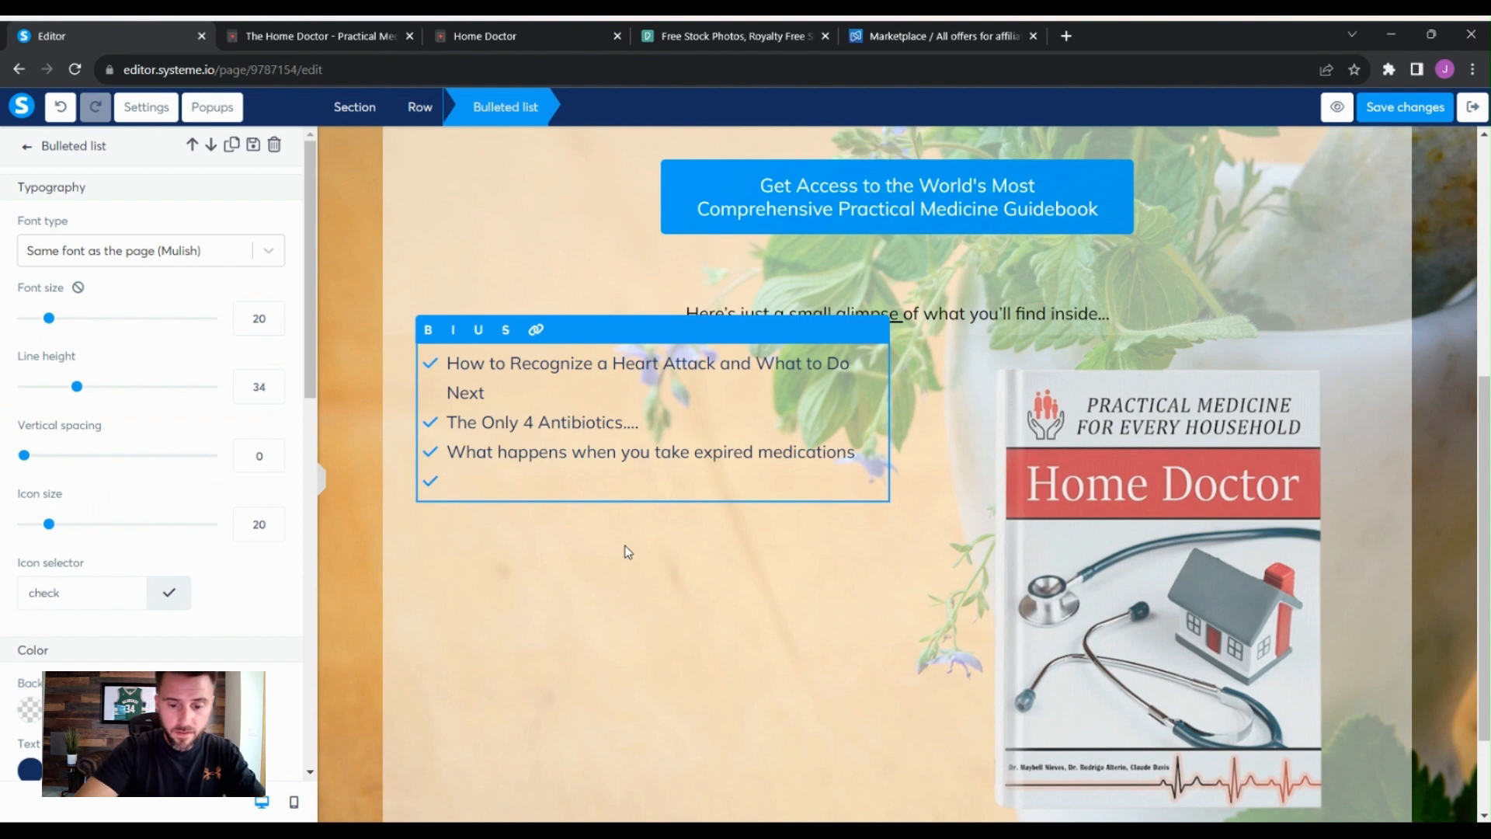
{"action": "type", "text": "next"}
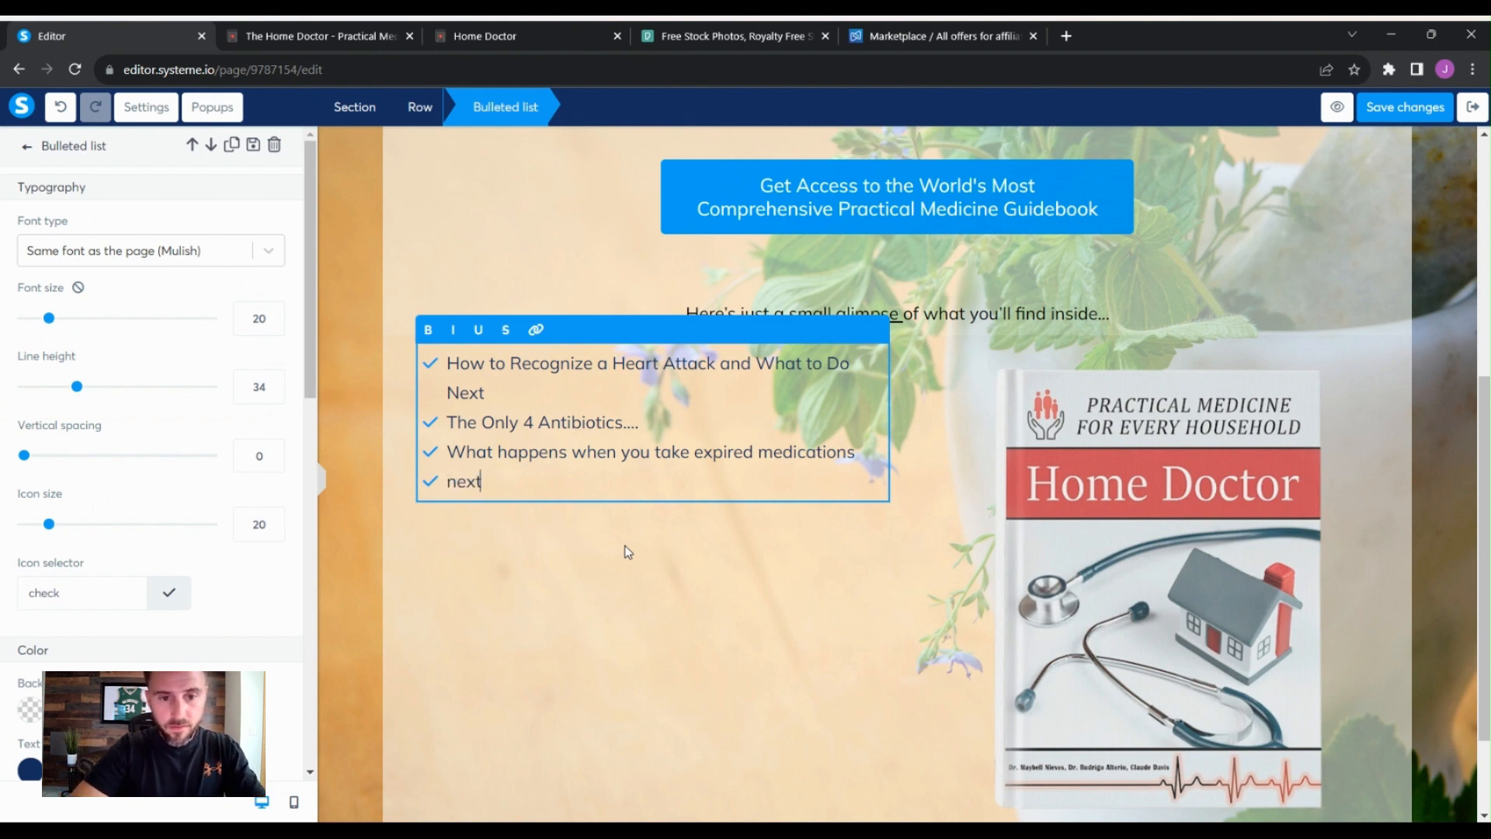
{"action": "key", "text": "Return"}
{"action": "type", "text": "next"}
{"action": "key", "text": "Return"}
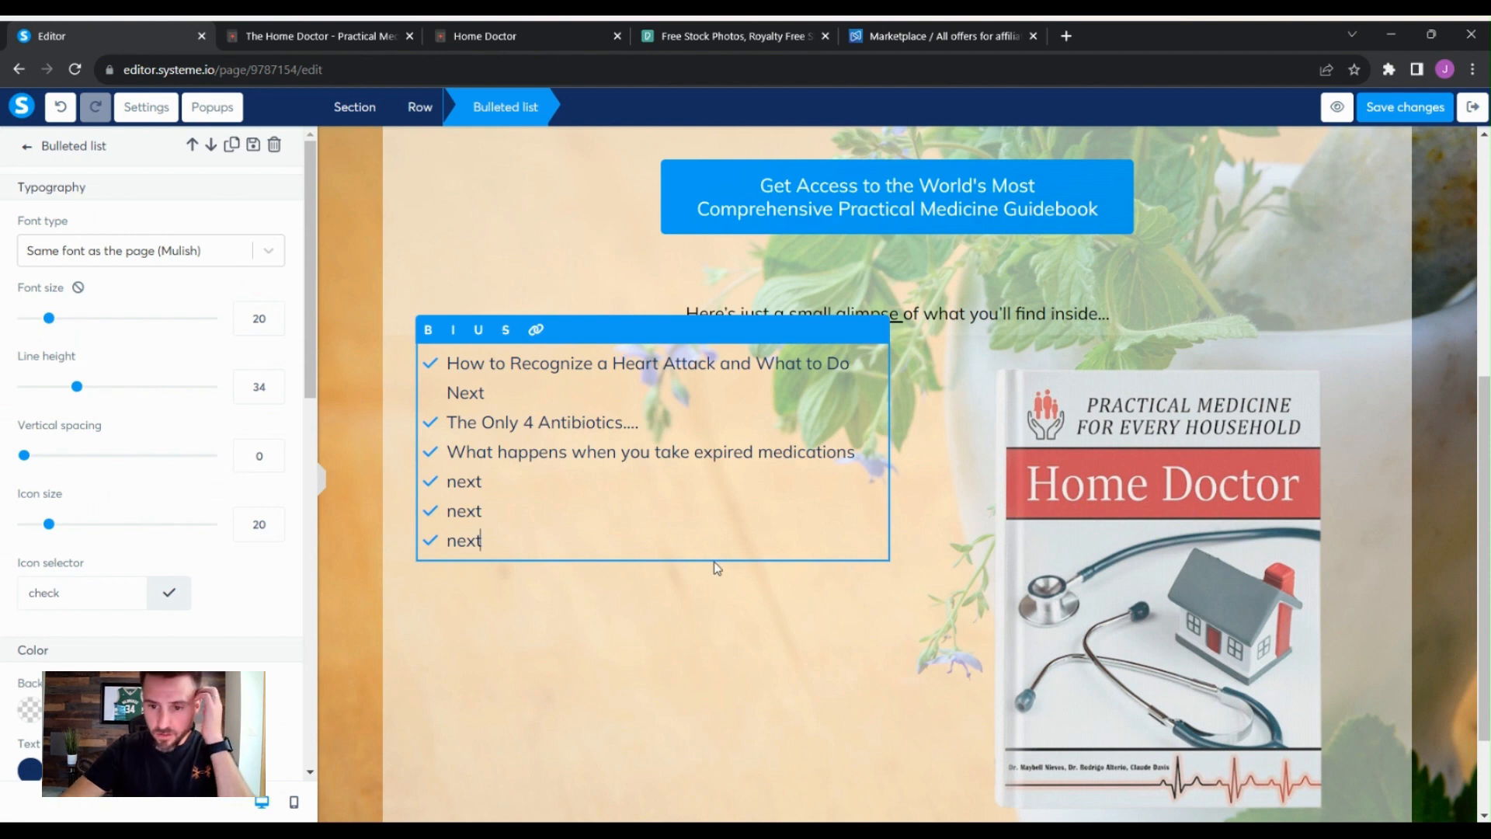
{"action": "left_click", "coordinate": [1366, 427]}
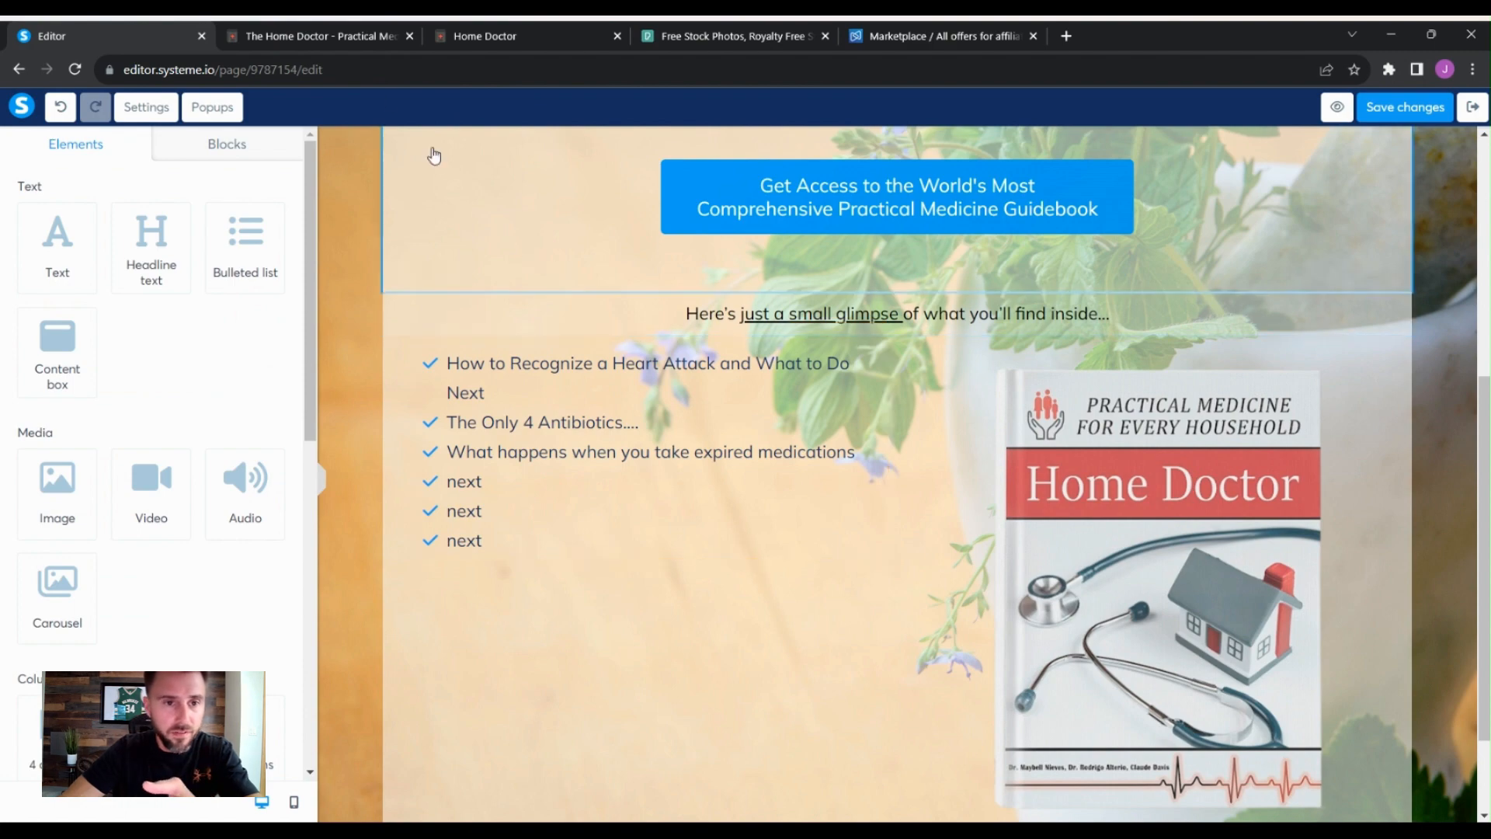
- Look over the sales page, the affiliate marketplace offer, and the thank-you page layout in the editor
{"action": "left_click", "coordinate": [345, 43]}
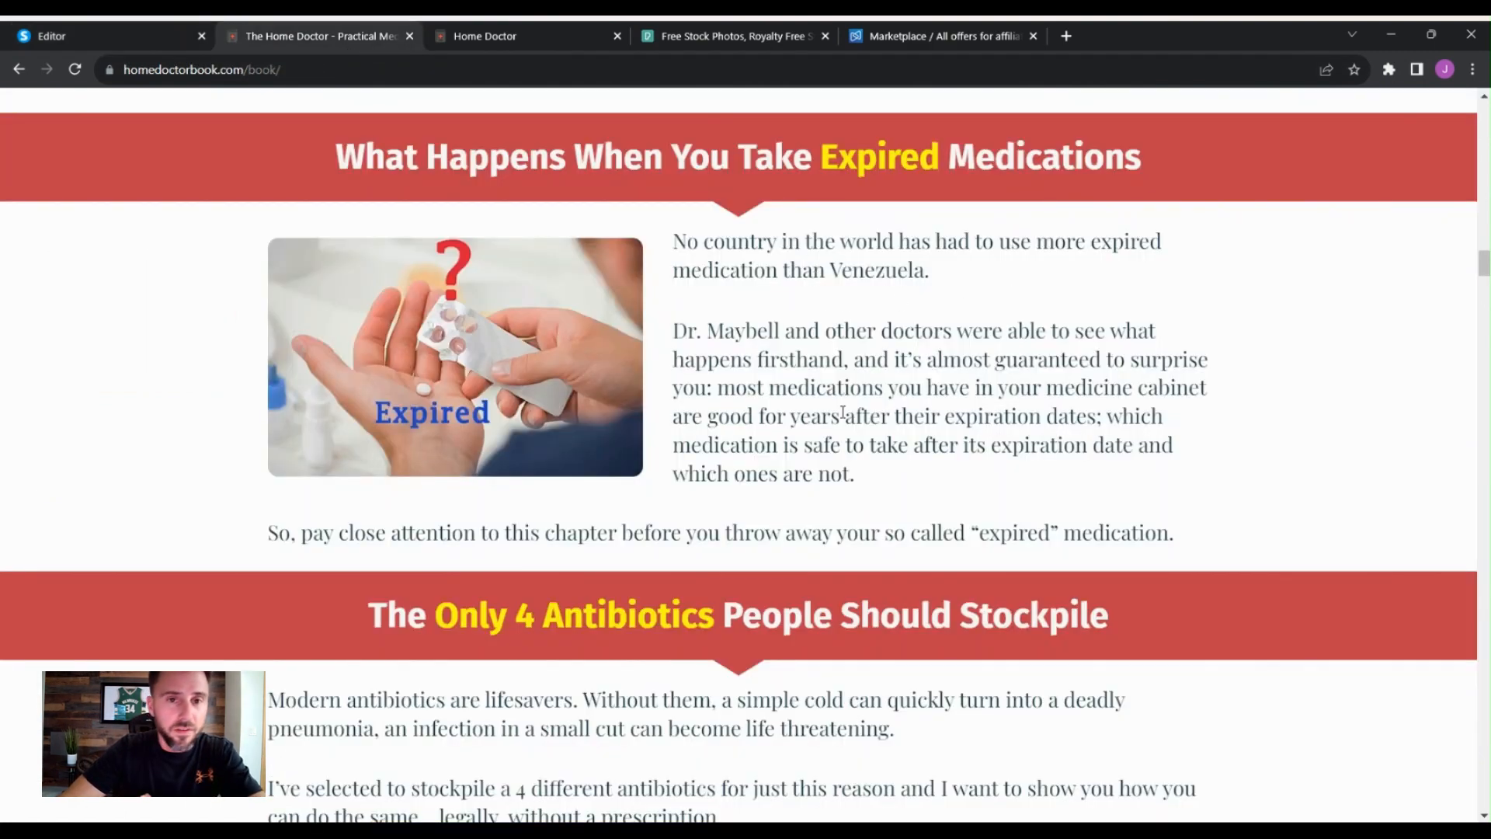
{"action": "left_click", "coordinate": [933, 40]}
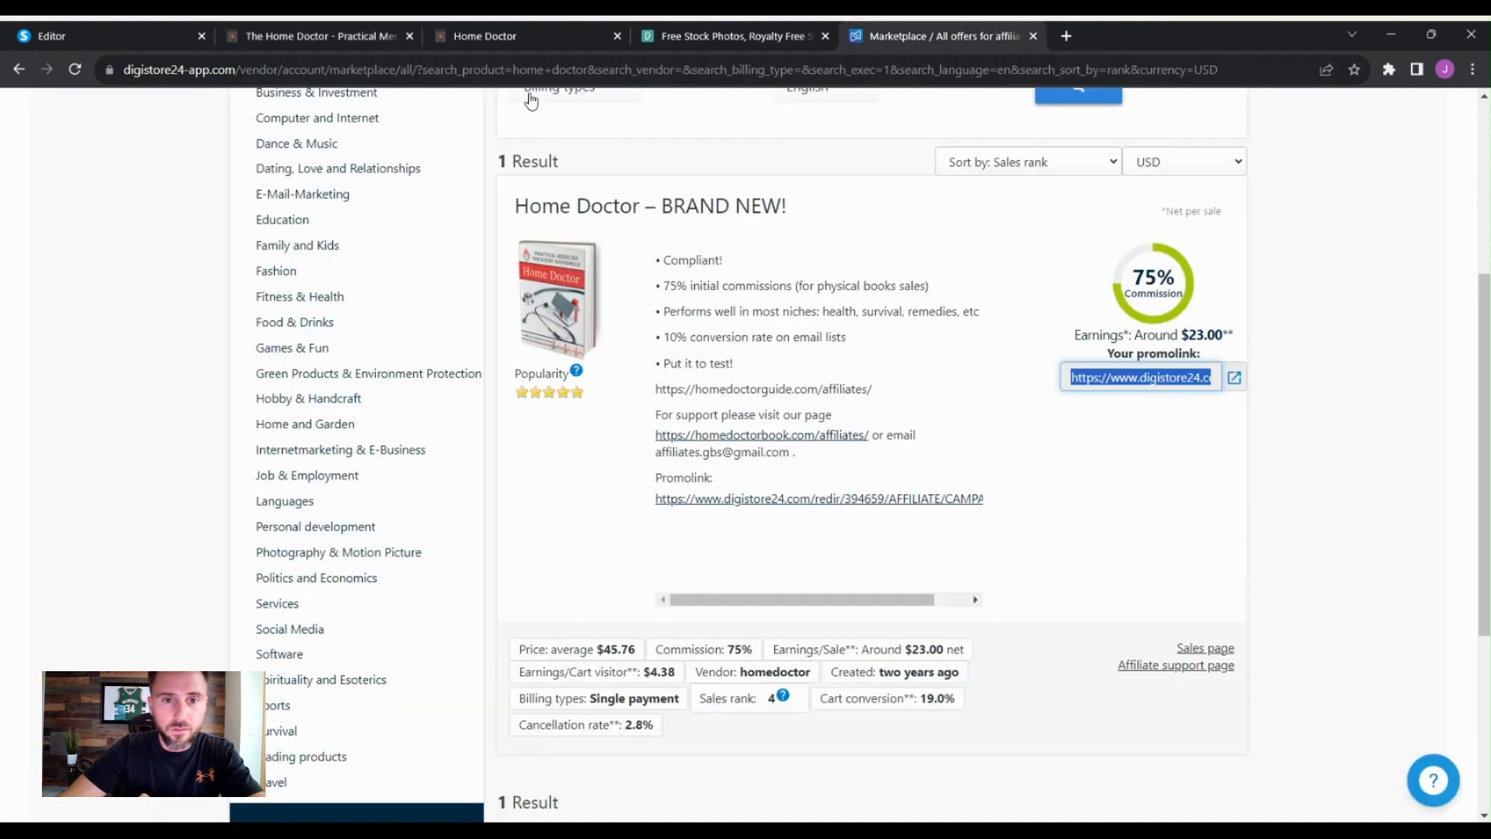
{"action": "left_click", "coordinate": [160, 37]}
{"action": "scroll", "coordinate": [1095, 563], "scroll_direction": "down", "scroll_amount": 3}
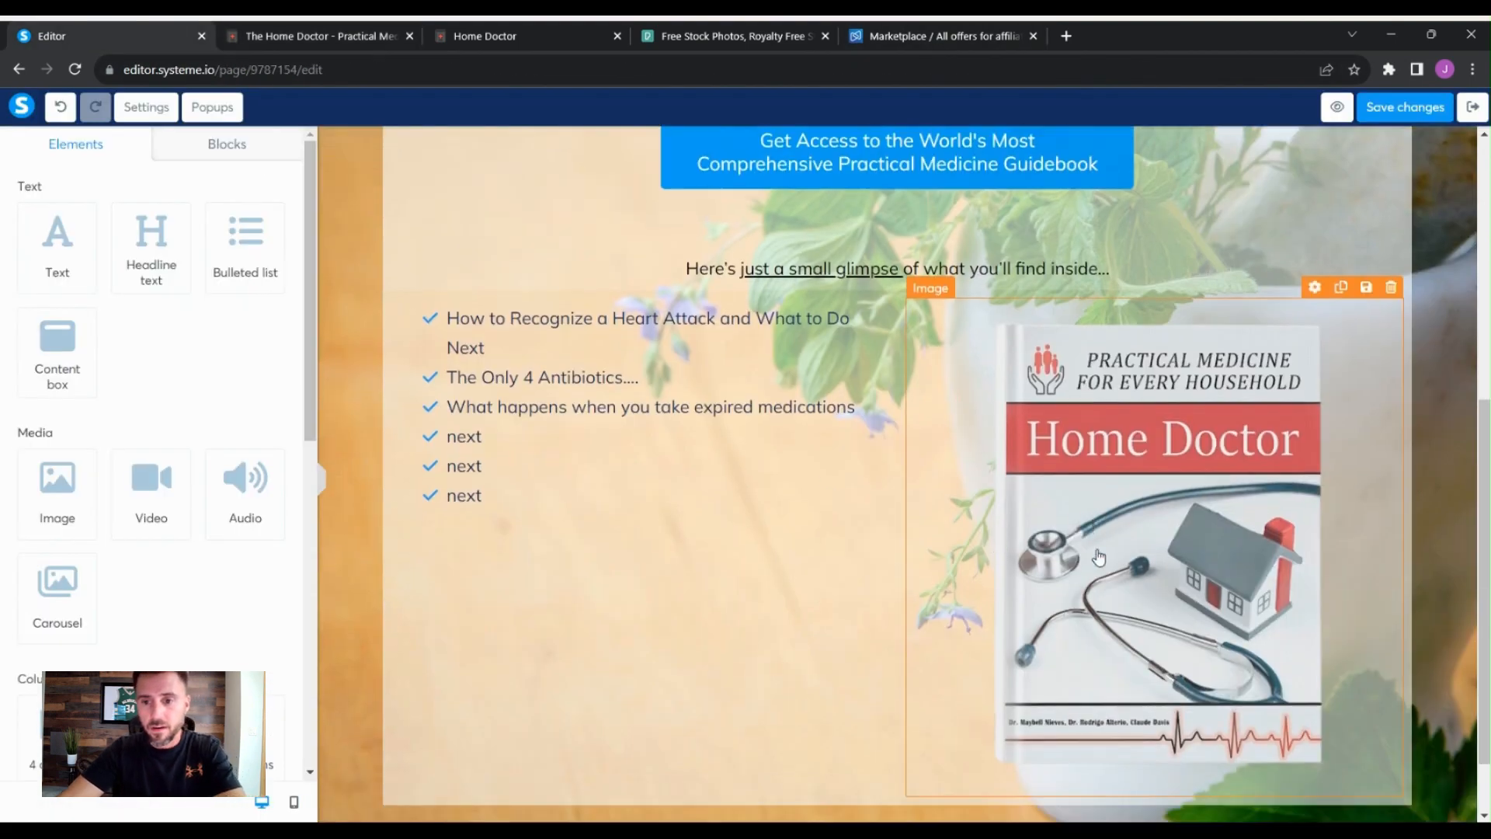
{"action": "scroll", "coordinate": [1203, 551], "scroll_direction": "up", "scroll_amount": 4}
{"action": "scroll", "coordinate": [1243, 544], "scroll_direction": "up", "scroll_amount": 5}
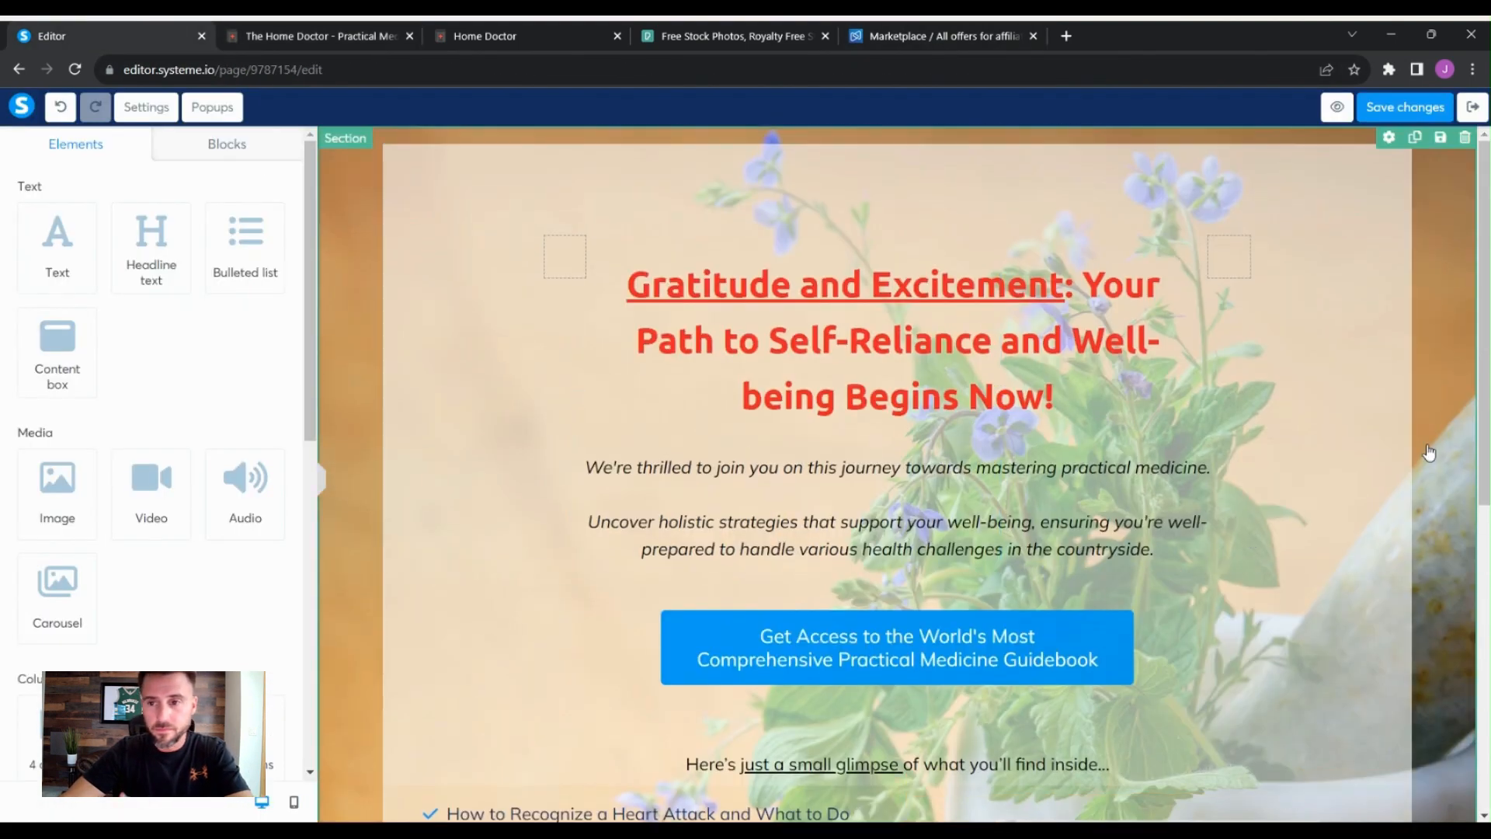
{"action": "scroll", "coordinate": [1446, 435], "scroll_direction": "down", "scroll_amount": 5}
{"action": "scroll", "coordinate": [1446, 434], "scroll_direction": "down", "scroll_amount": 3}
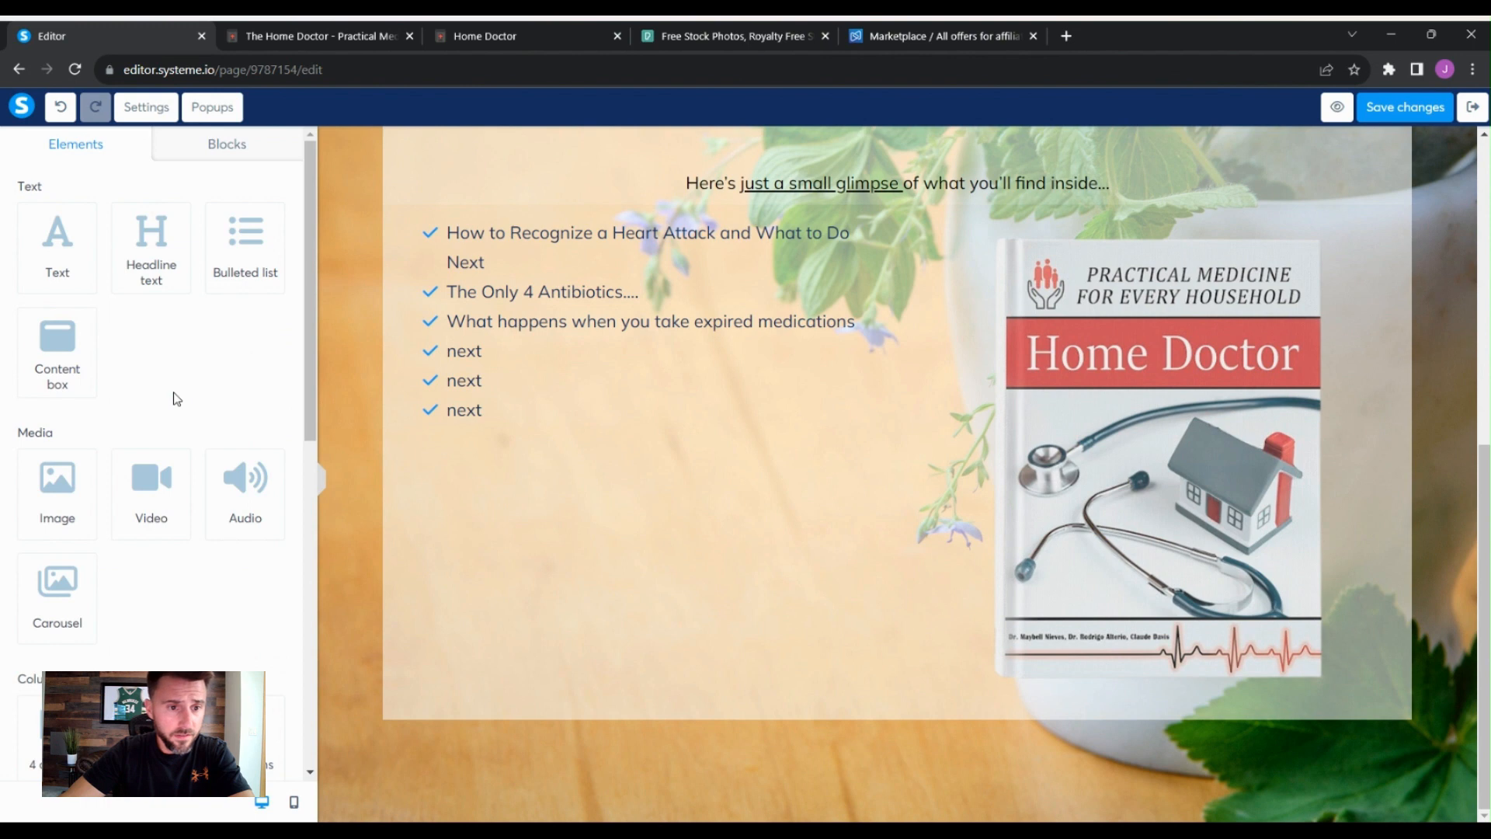
{"action": "scroll", "coordinate": [187, 396], "scroll_direction": "down", "scroll_amount": 10}
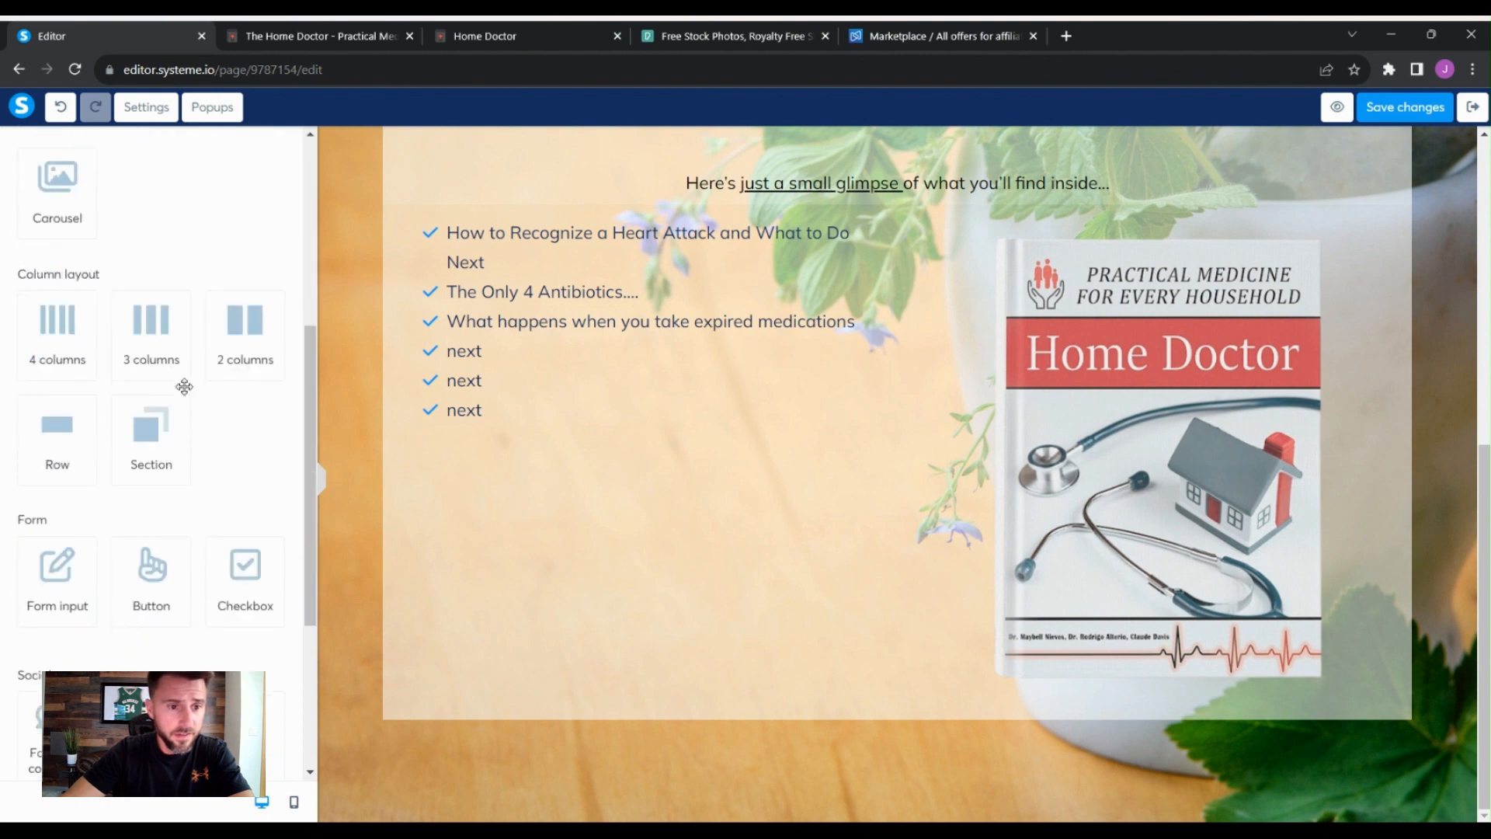
{"action": "scroll", "coordinate": [207, 393], "scroll_direction": "up", "scroll_amount": 2}
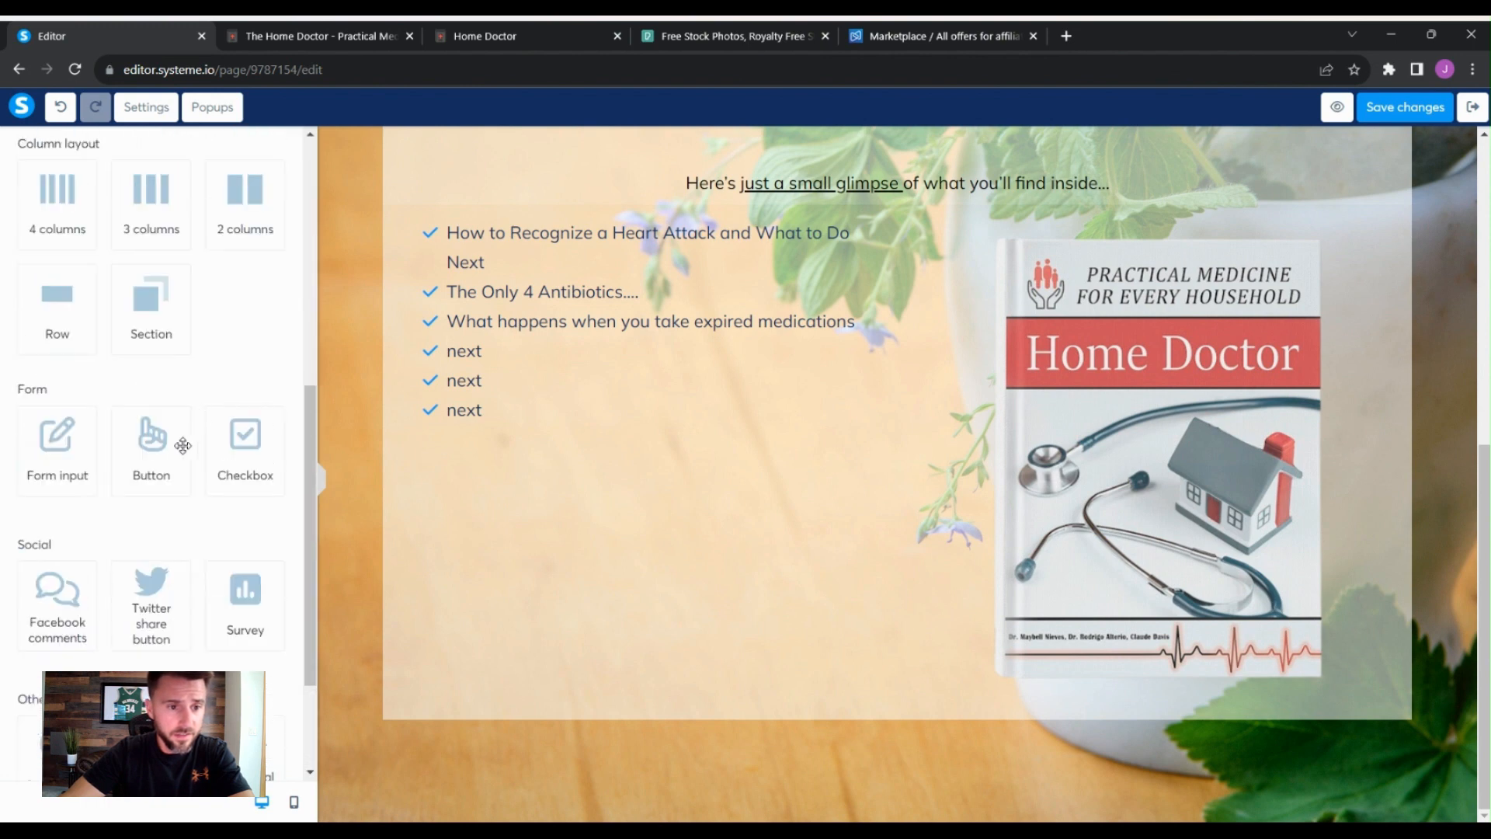
{"action": "left_click_drag", "start_coordinate": [160, 449], "coordinate": [995, 751]}
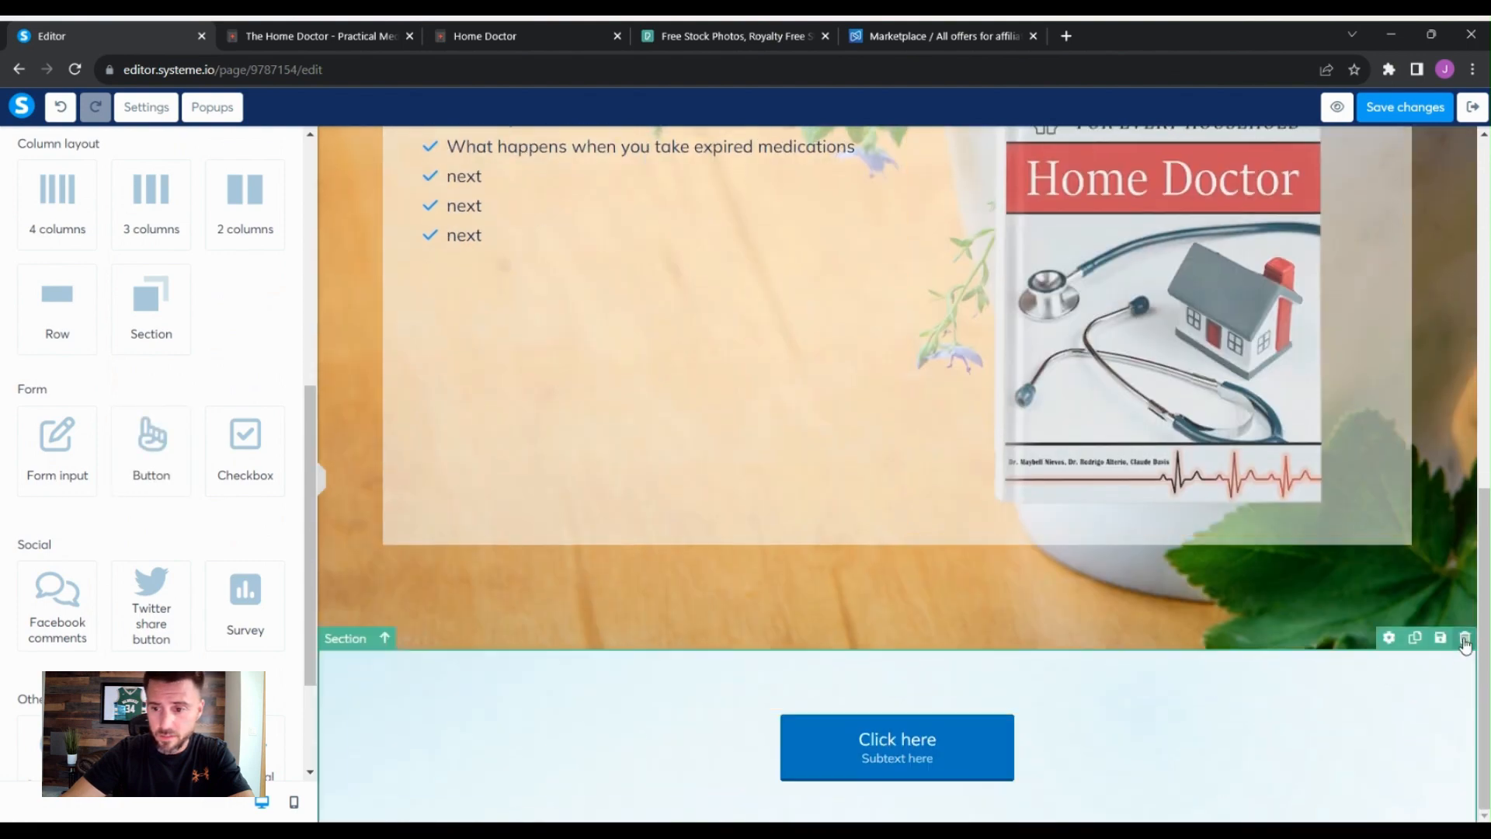
{"action": "left_click", "coordinate": [1465, 638]}
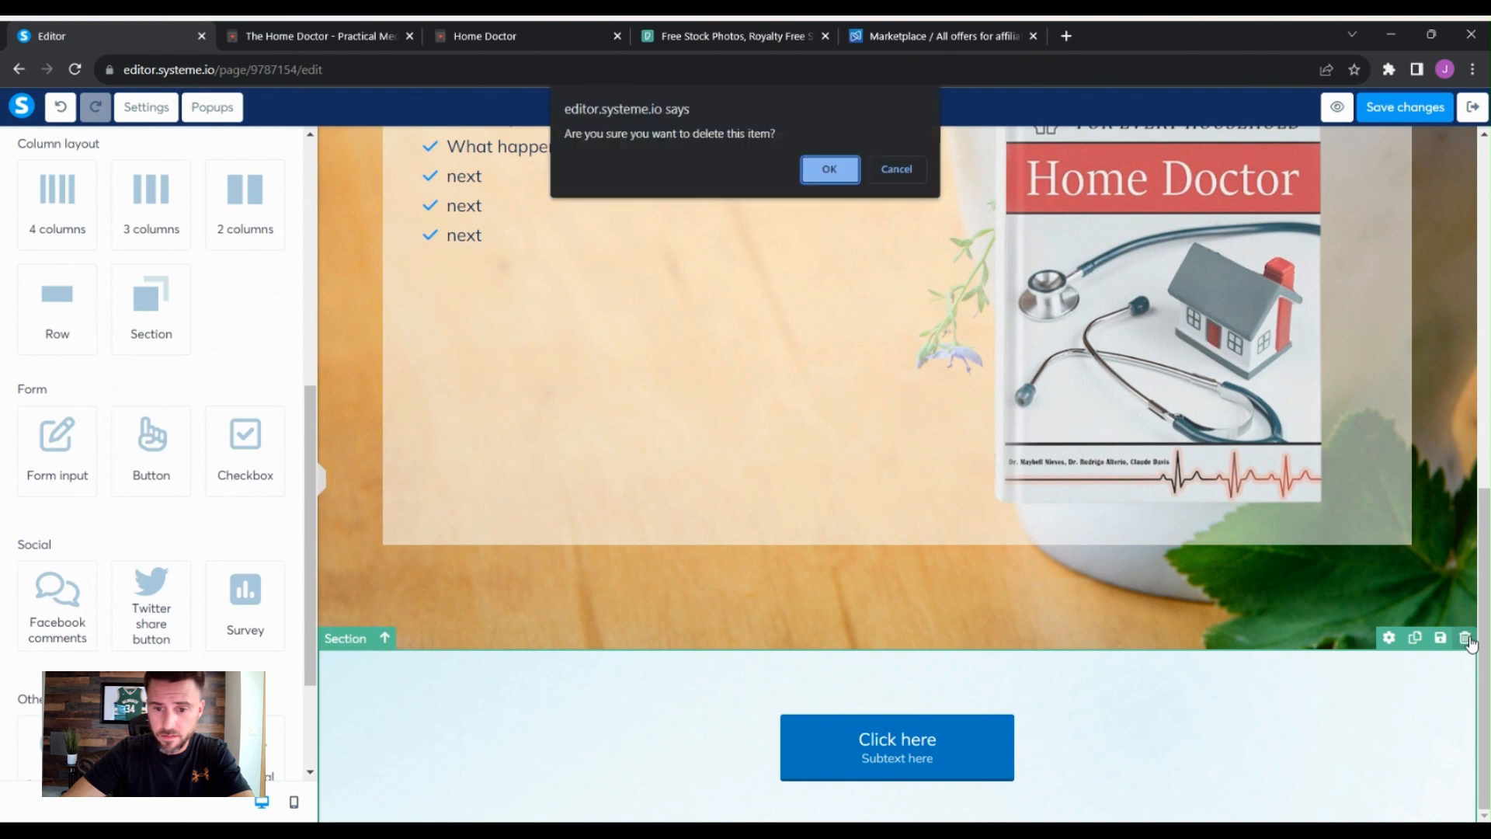
{"action": "left_click", "coordinate": [829, 168]}
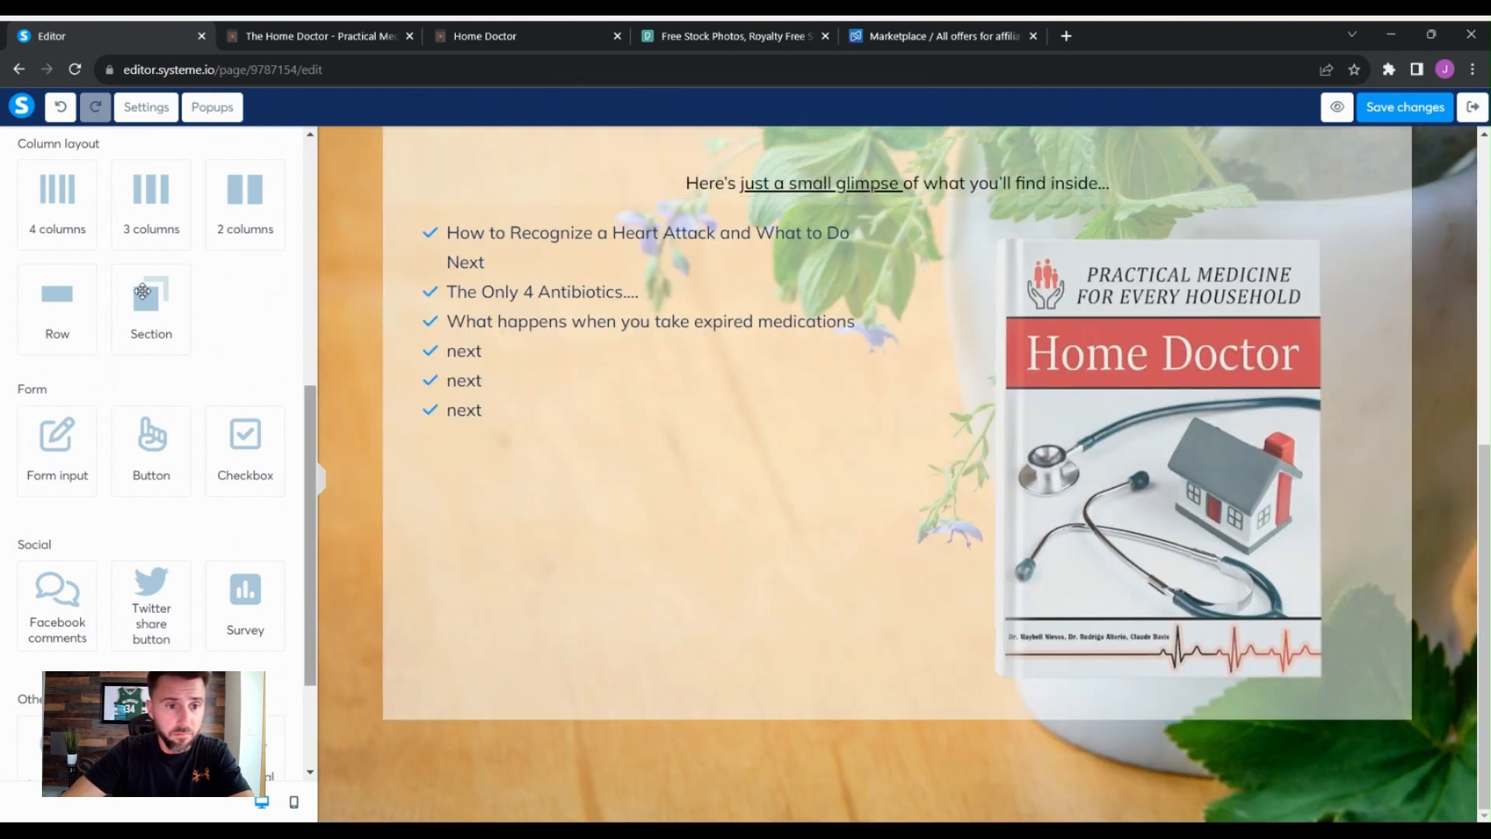
- Add a button element in a new row beneath the bullet list and book image
{"action": "scroll", "coordinate": [237, 404], "scroll_direction": "up", "scroll_amount": 2}
{"action": "scroll", "coordinate": [227, 412], "scroll_direction": "down", "scroll_amount": 2}
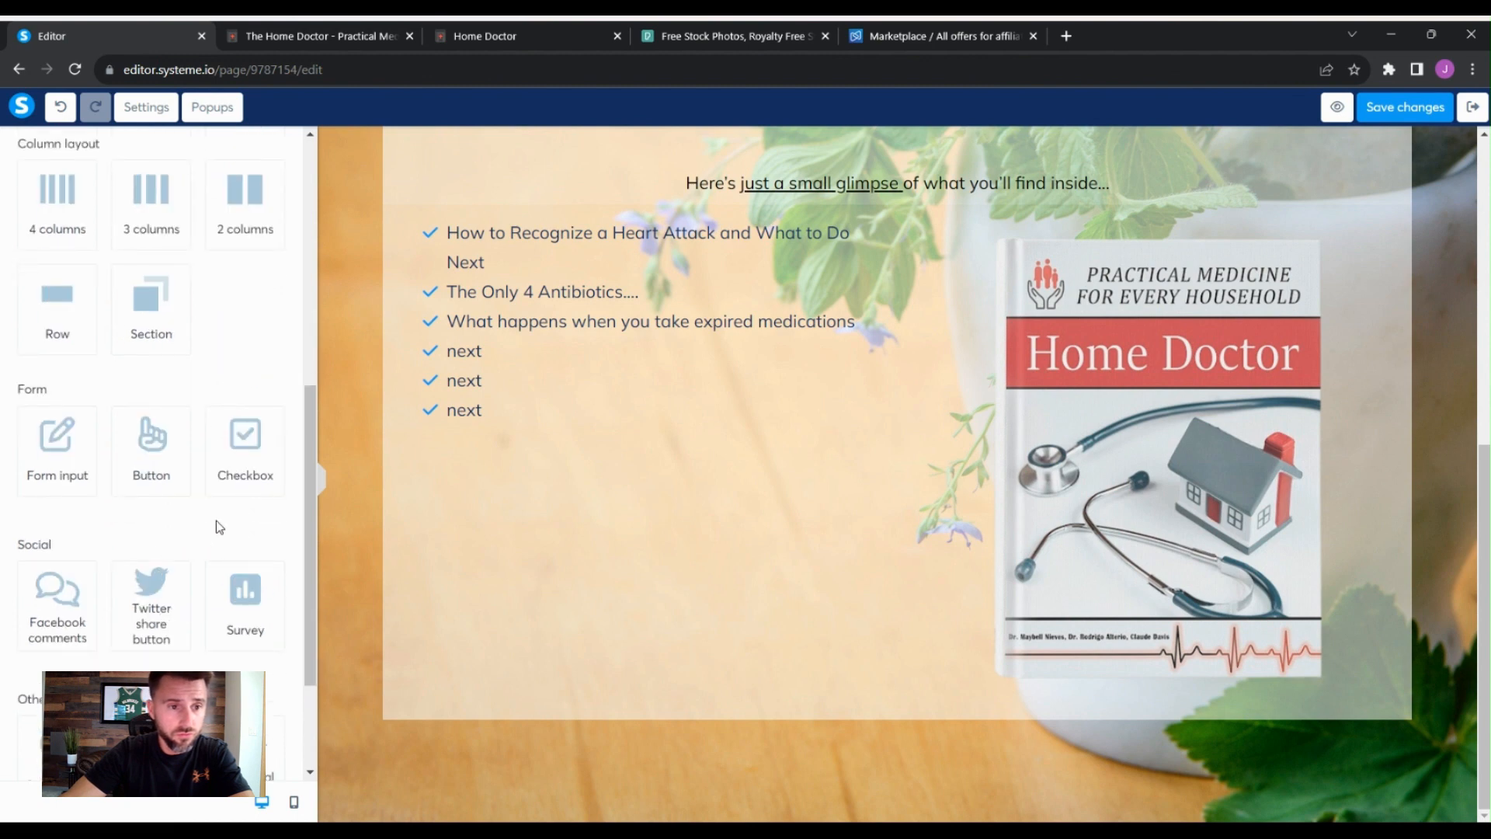
{"action": "scroll", "coordinate": [216, 520], "scroll_direction": "up", "scroll_amount": 3}
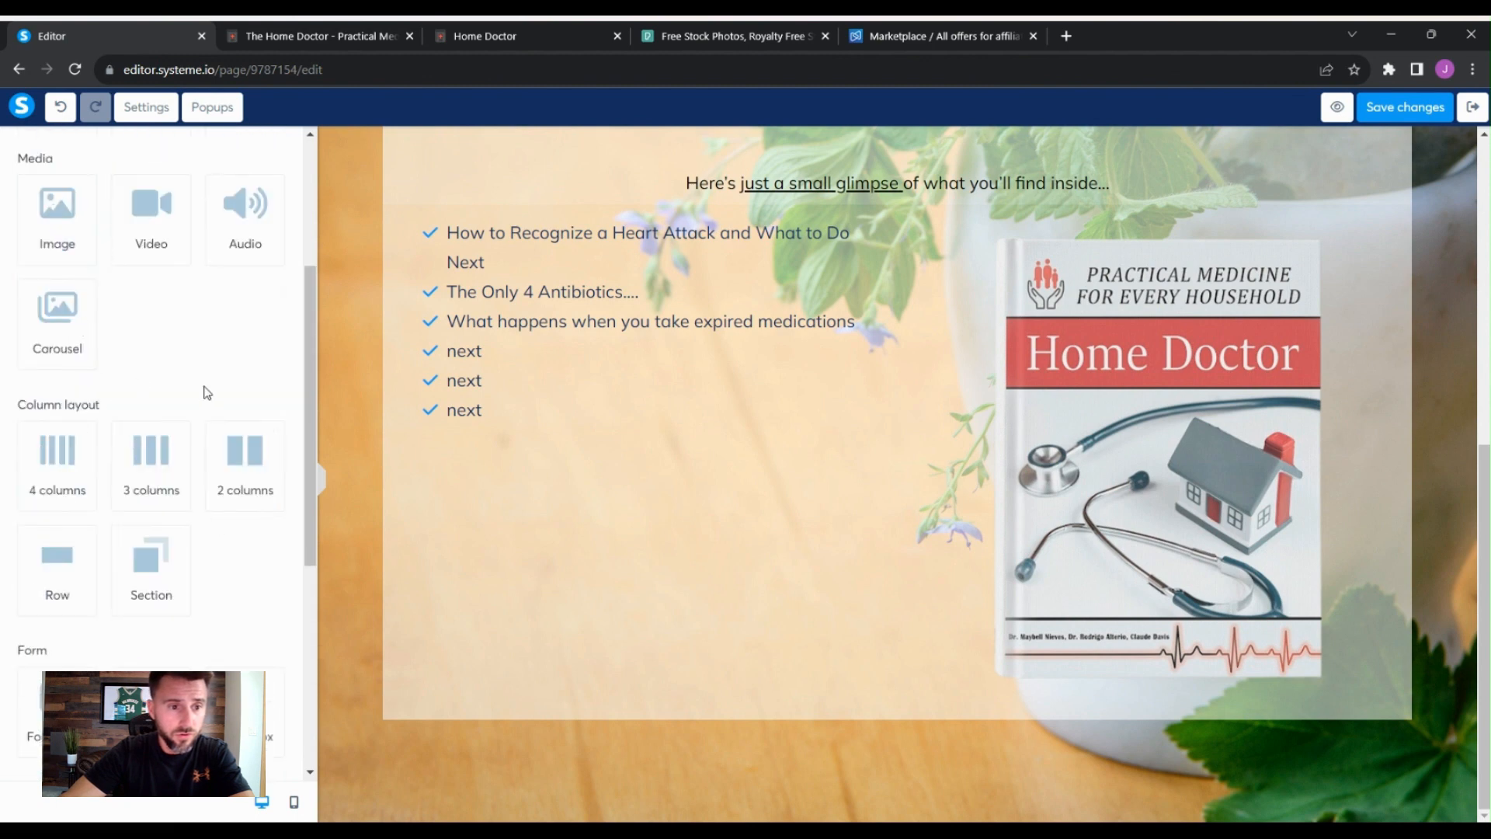
{"action": "scroll", "coordinate": [206, 389], "scroll_direction": "down", "scroll_amount": 5}
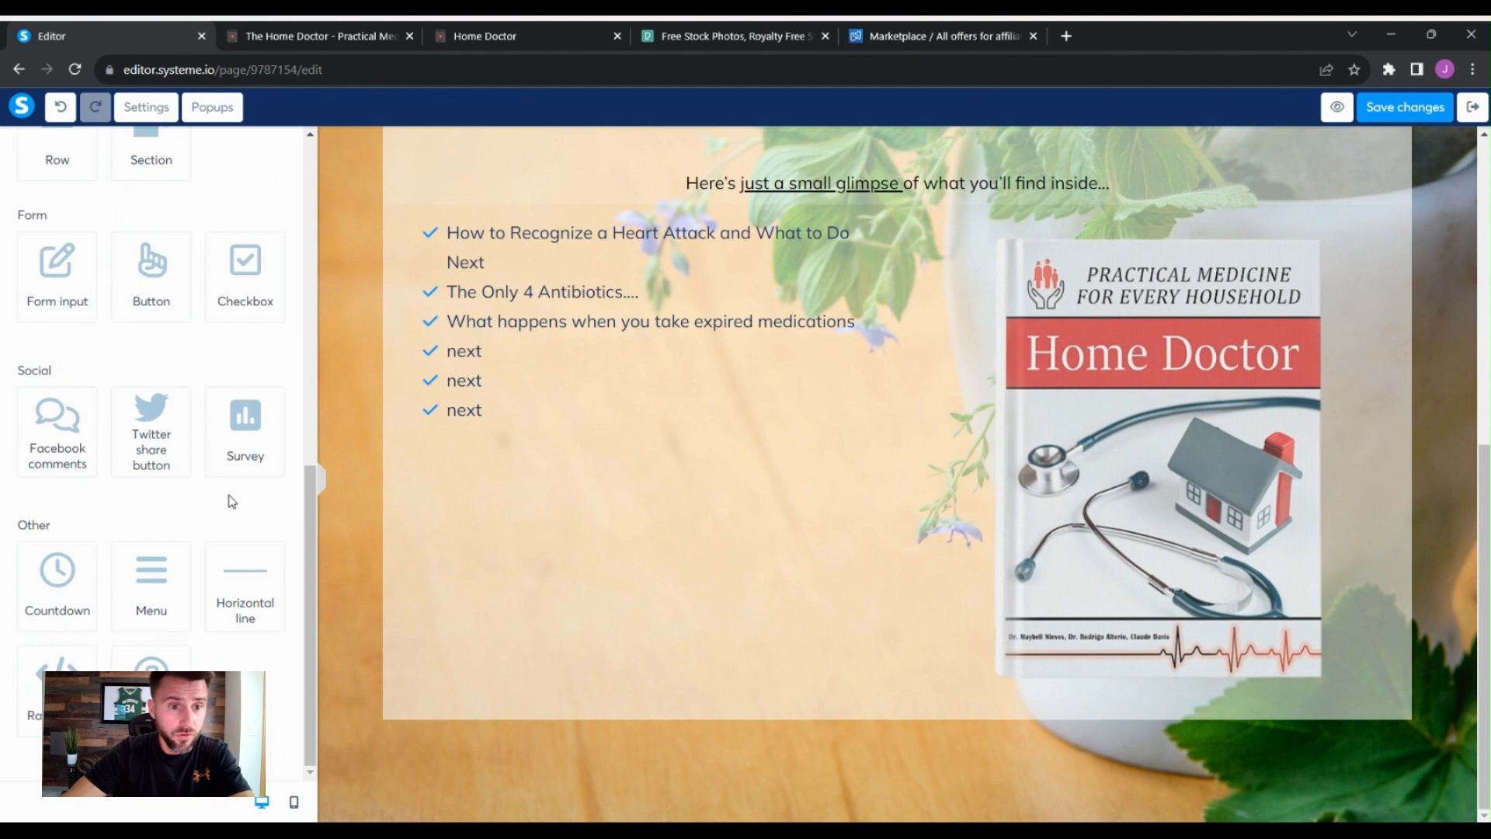
{"action": "scroll", "coordinate": [230, 499], "scroll_direction": "up", "scroll_amount": 5}
{"action": "scroll", "coordinate": [243, 520], "scroll_direction": "up", "scroll_amount": 3}
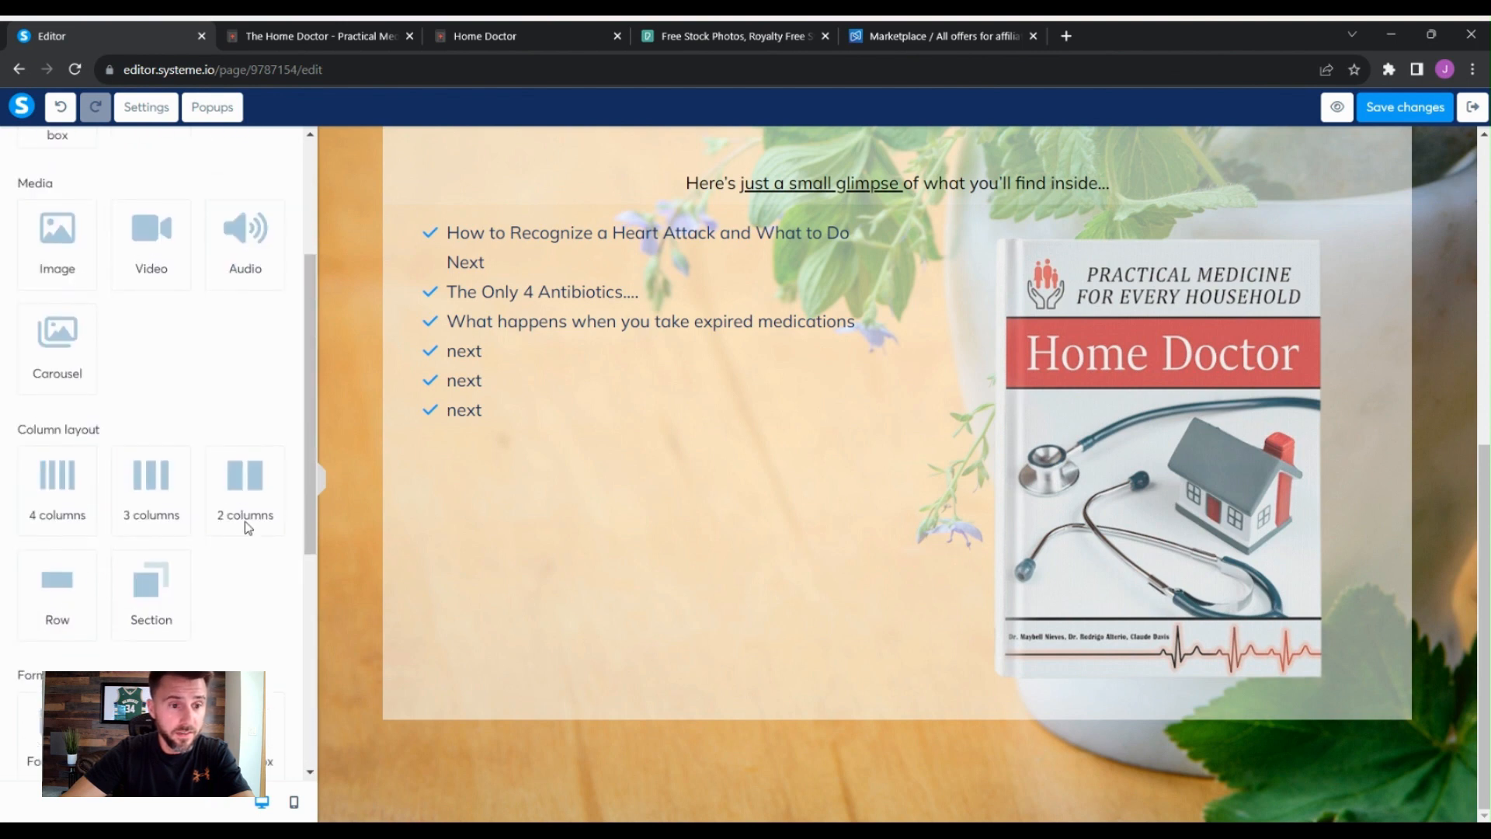
{"action": "scroll", "coordinate": [245, 520], "scroll_direction": "down", "scroll_amount": 5}
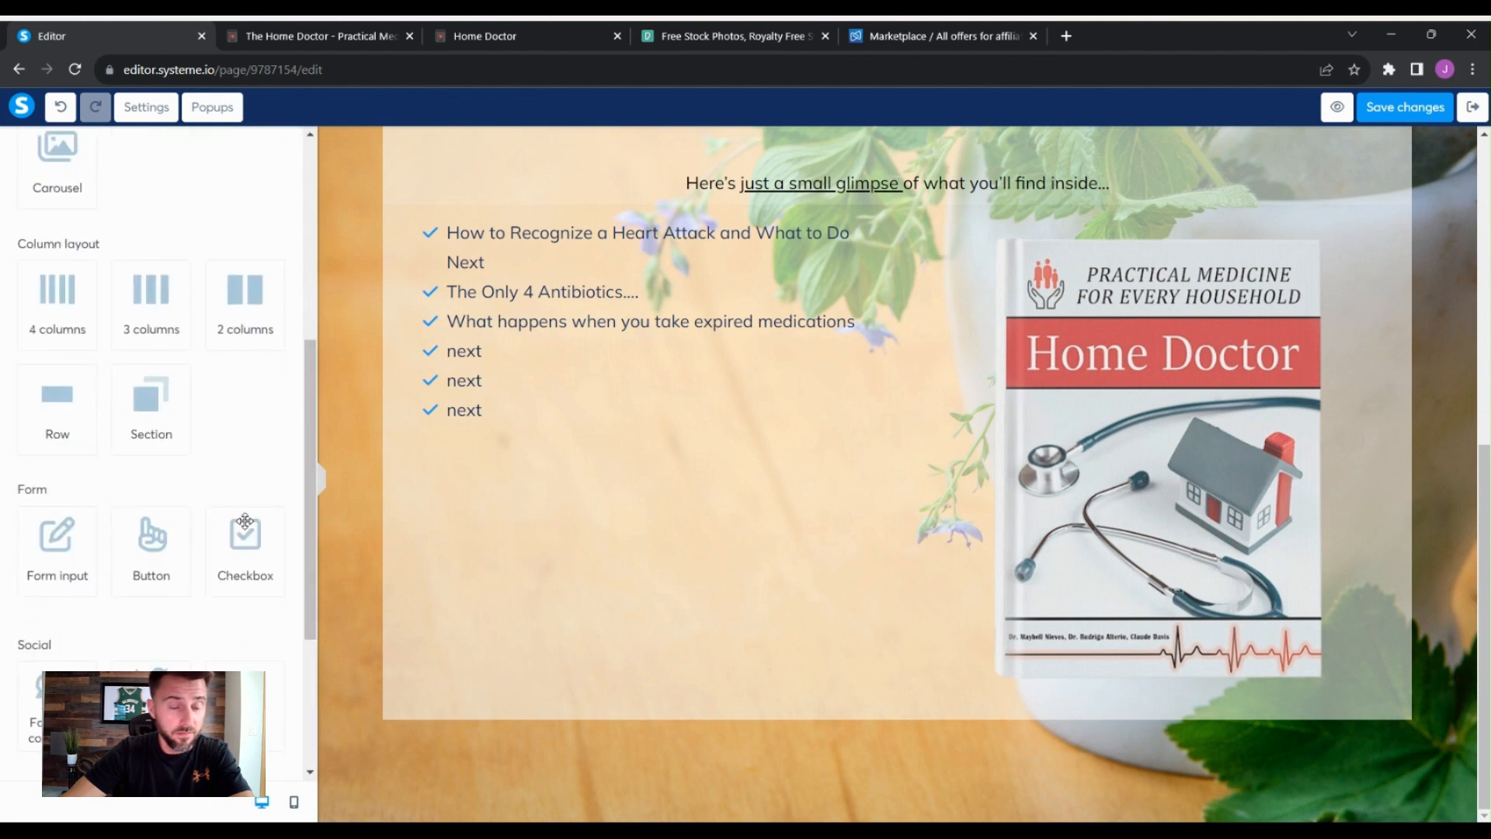
{"action": "left_click_drag", "start_coordinate": [155, 536], "coordinate": [897, 765]}
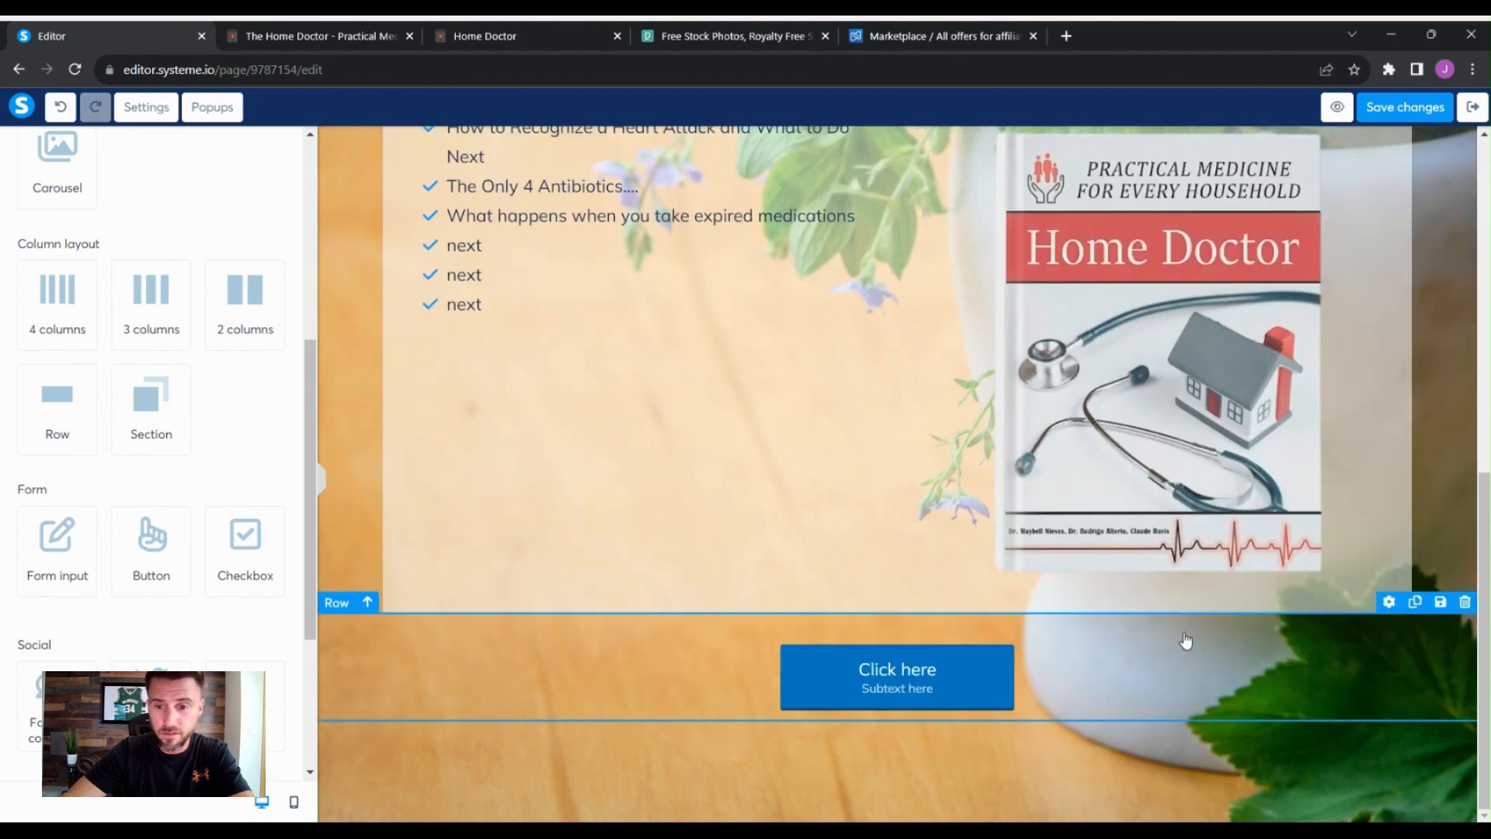
- Give the button's row a white background at 40% opacity
{"action": "left_click", "coordinate": [1238, 624]}
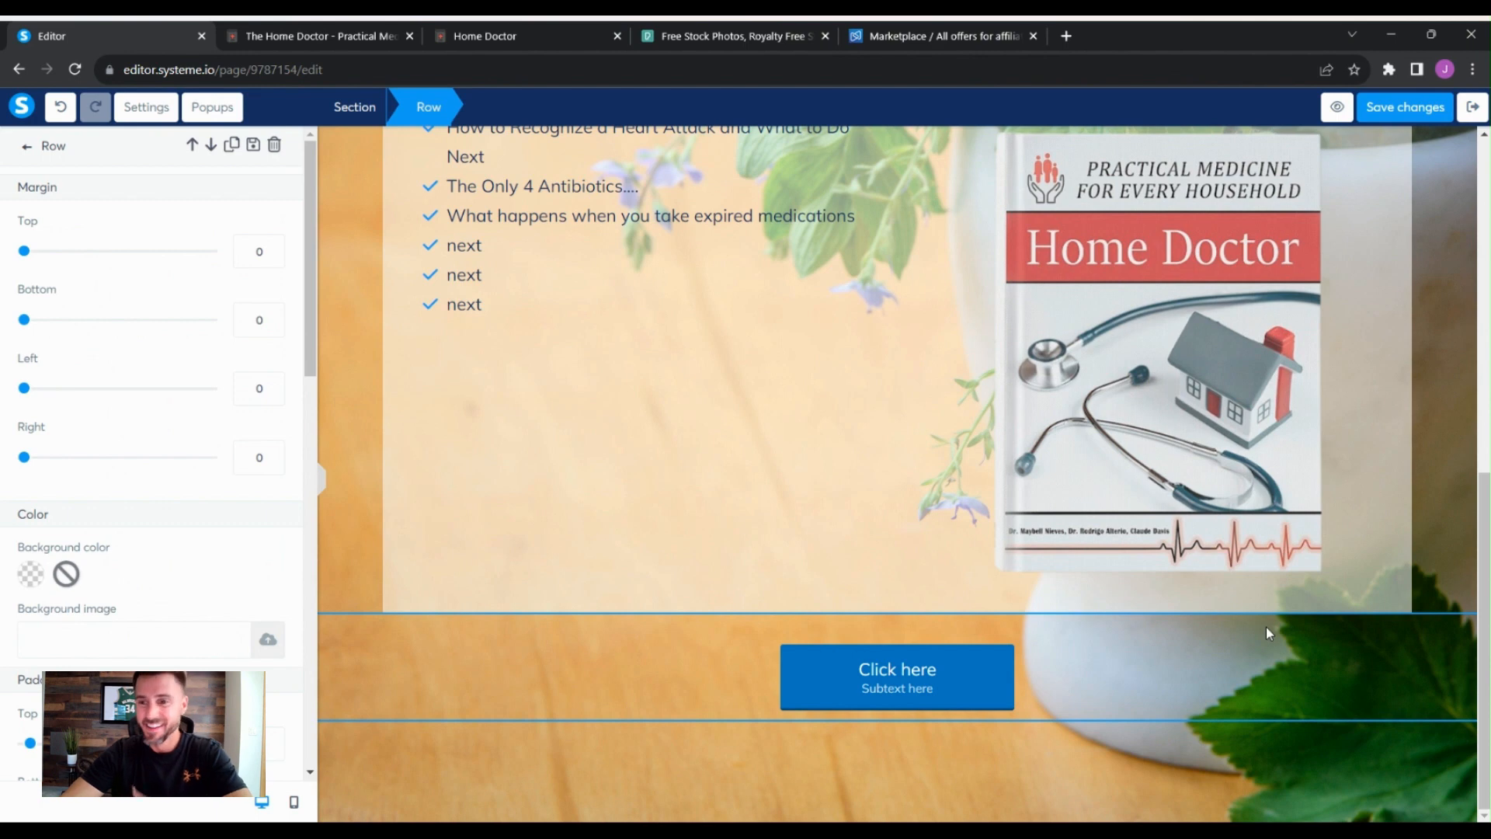
{"action": "left_click", "coordinate": [30, 574]}
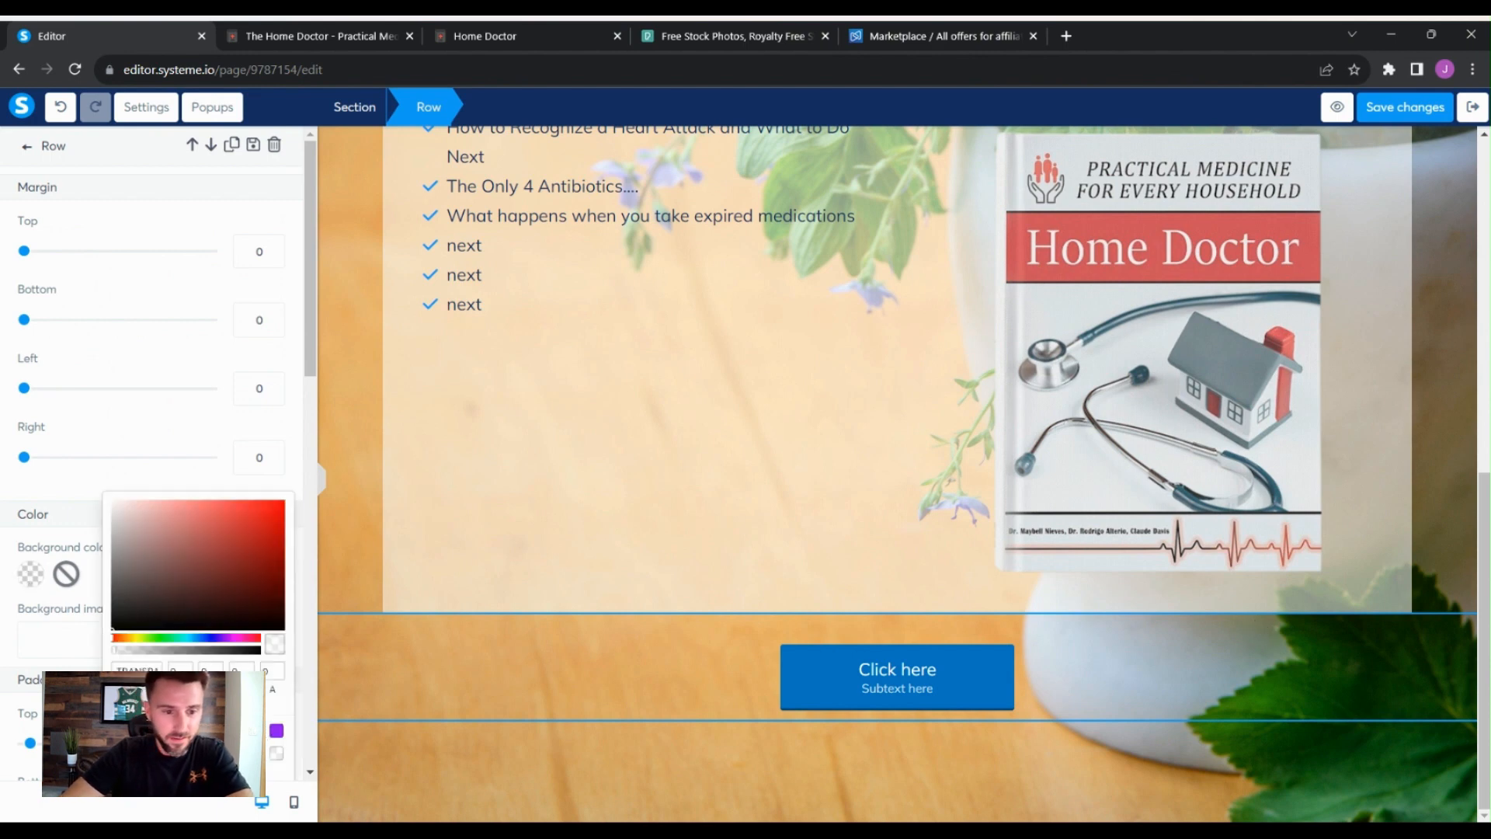
{"action": "left_click", "coordinate": [258, 649]}
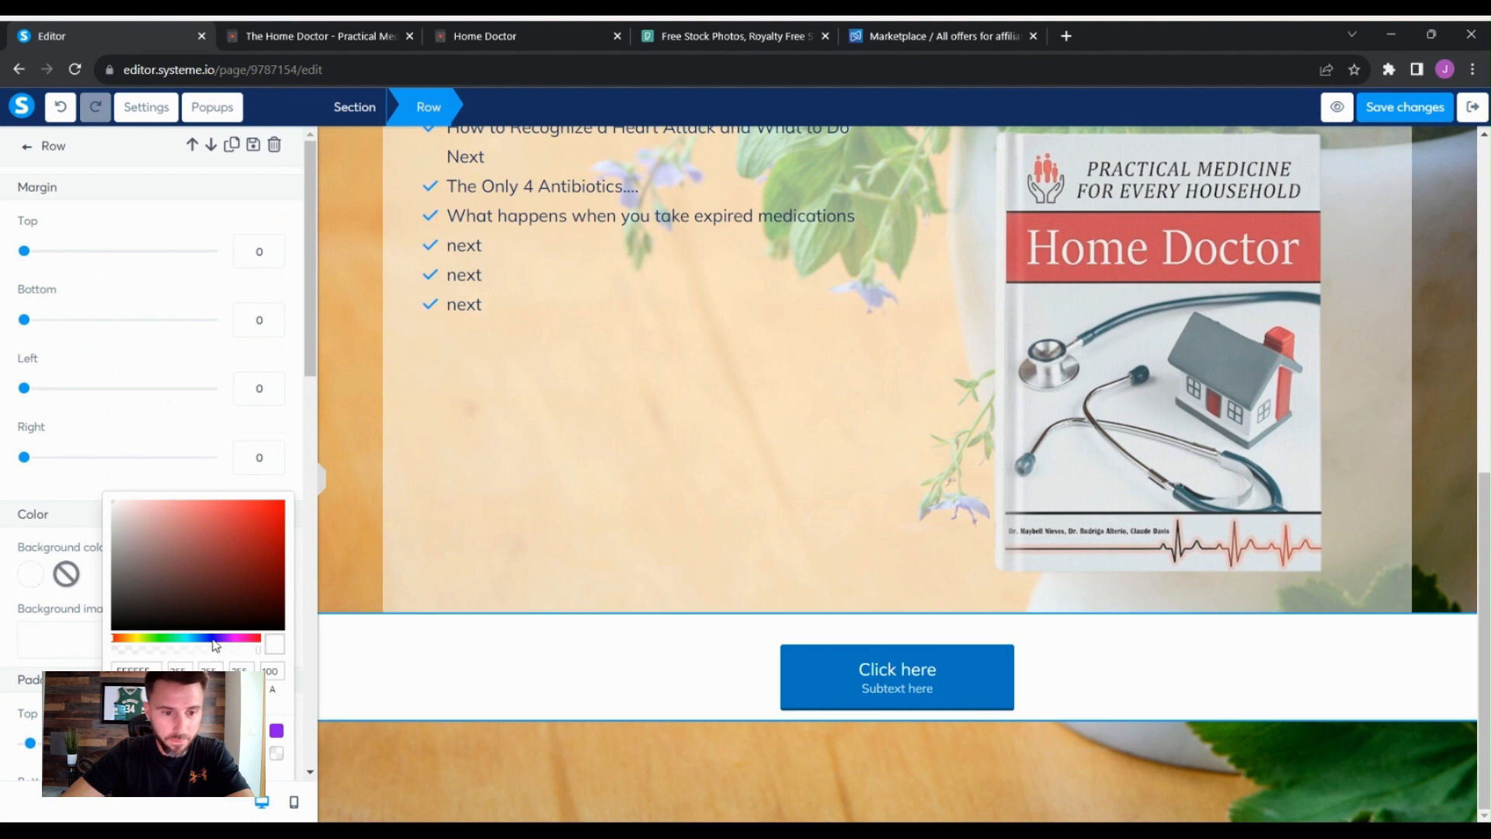
{"action": "mouse_move", "coordinate": [236, 660]}
{"action": "left_mouse_down"}
{"action": "mouse_move", "coordinate": [193, 656]}
{"action": "mouse_move", "coordinate": [208, 662]}
{"action": "left_mouse_up"}
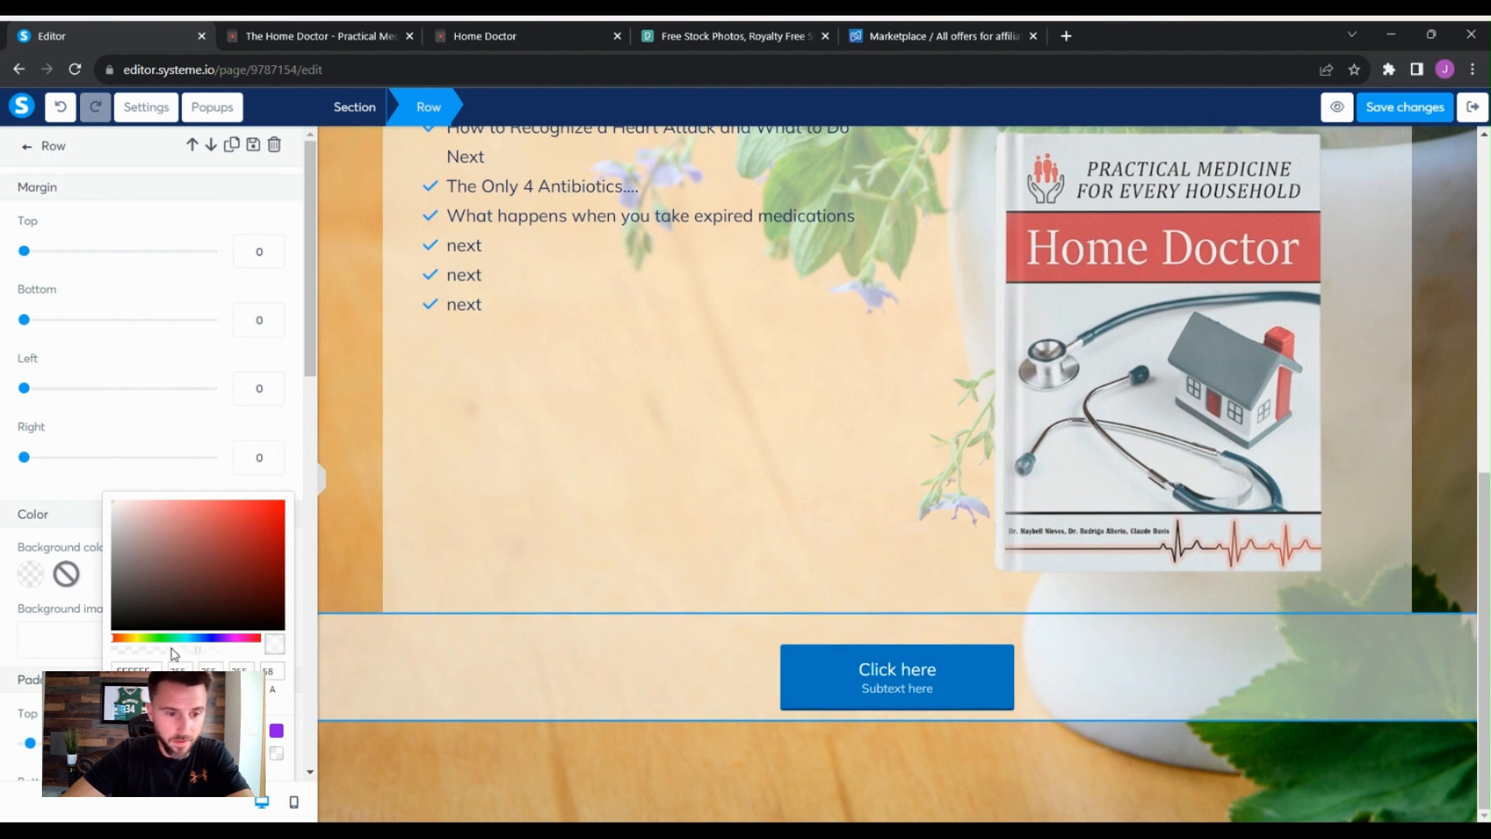
{"action": "left_click", "coordinate": [174, 652]}
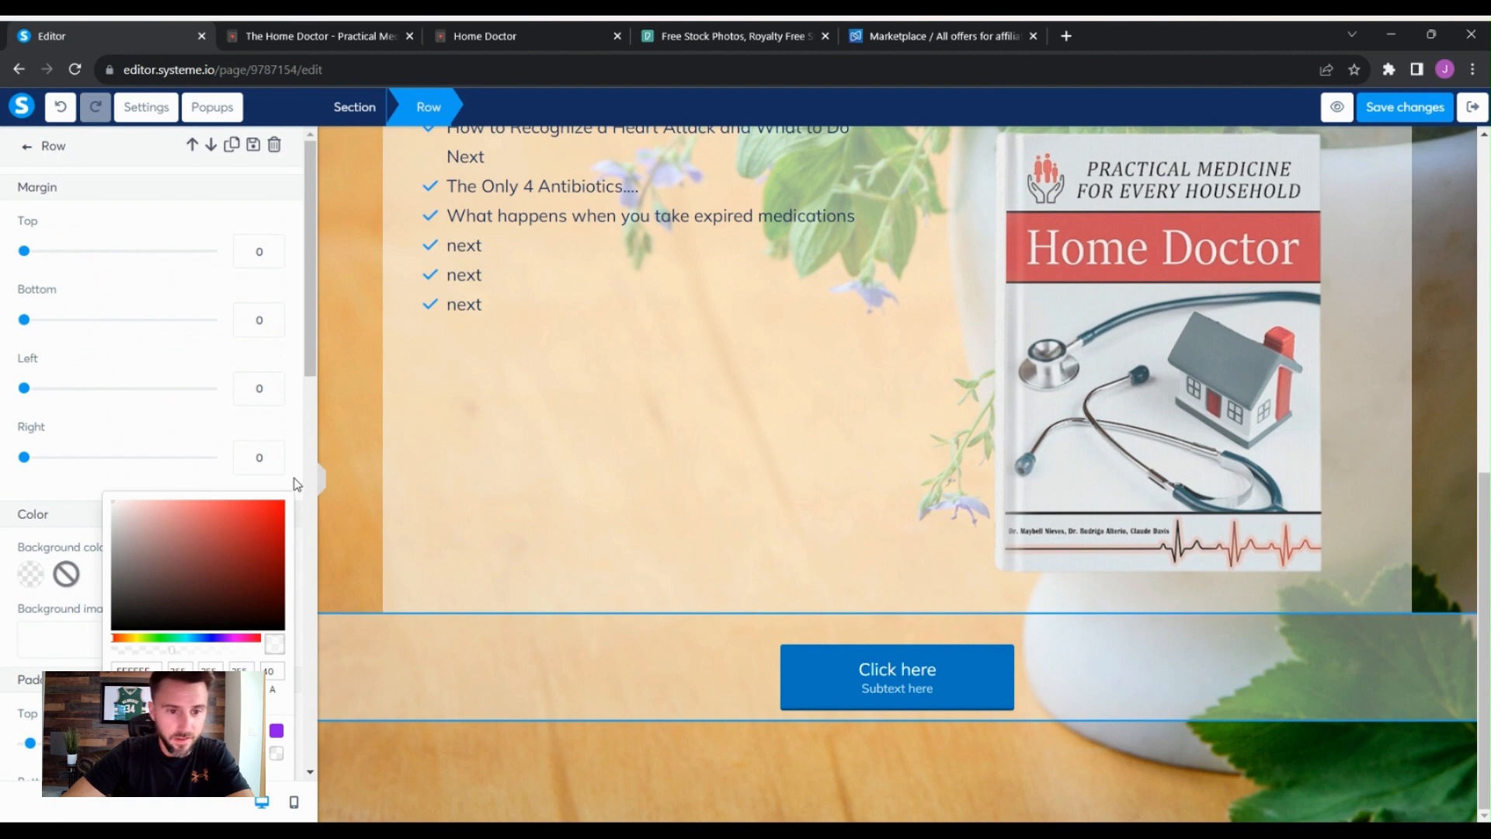
- Set the button row's left and right margins to 75
{"action": "left_click", "coordinate": [265, 390]}
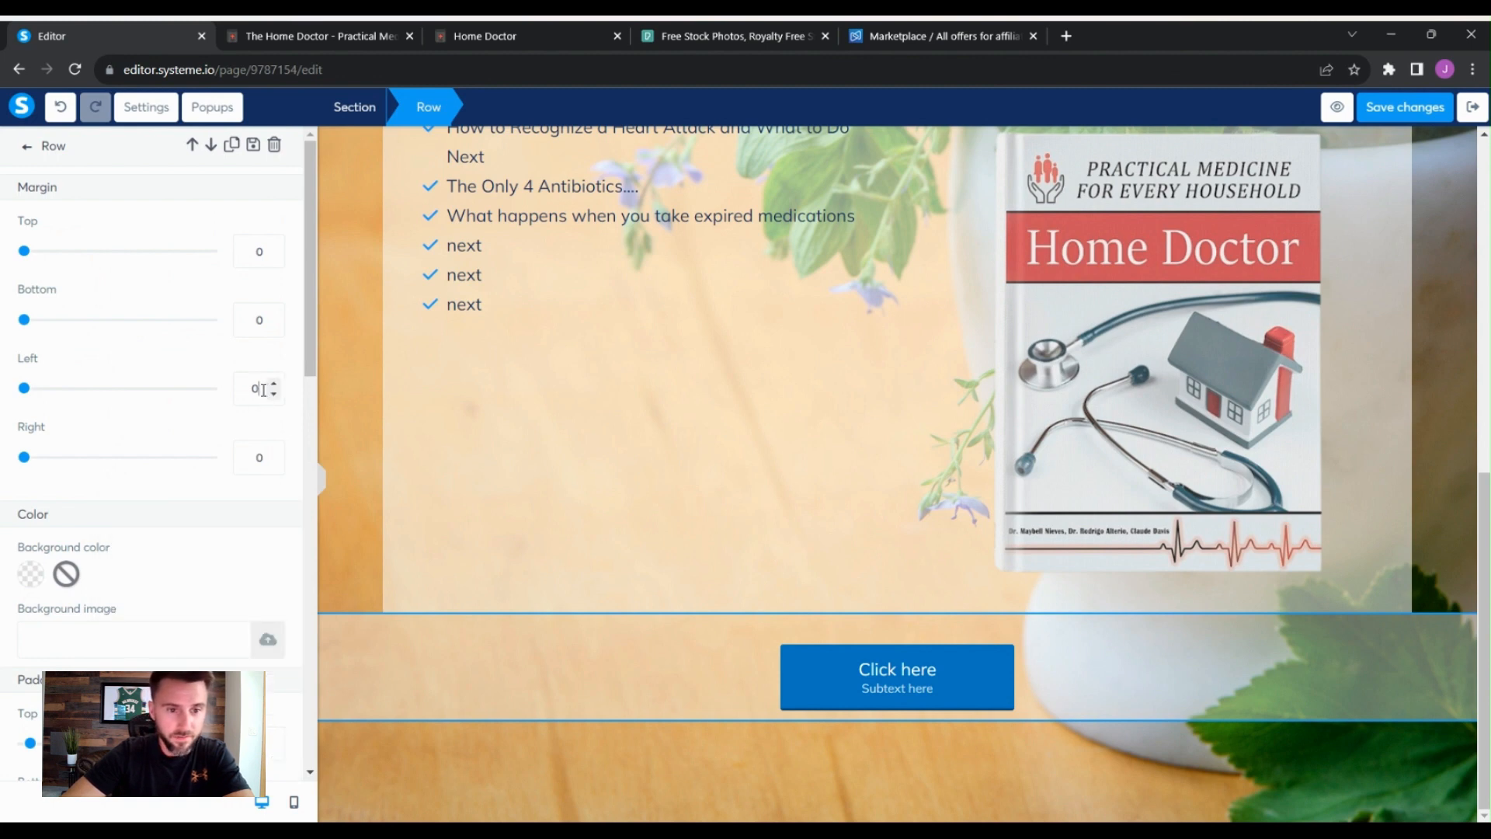
{"action": "type", "text": "75"}
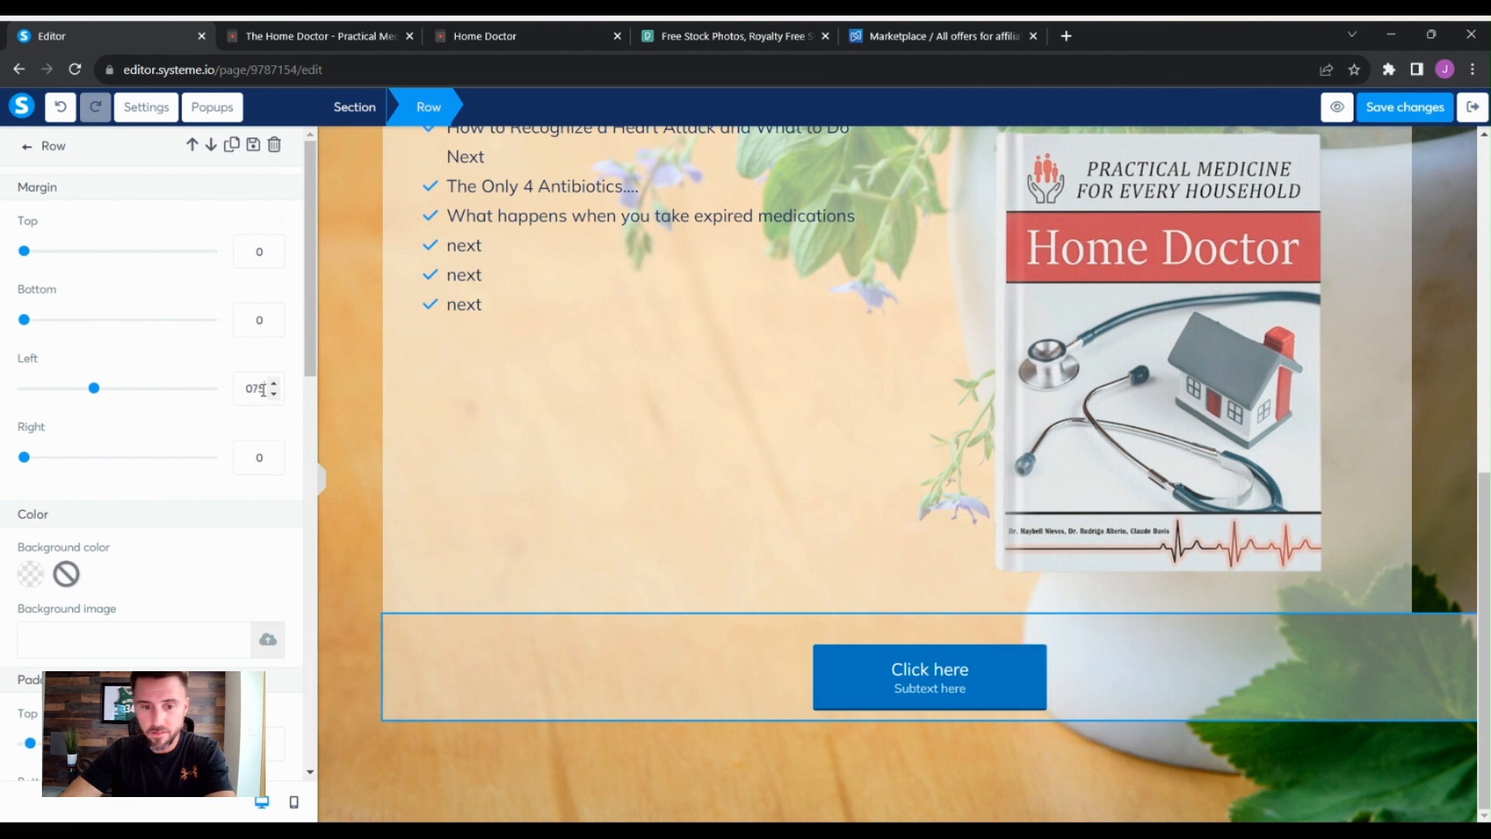
{"action": "left_click", "coordinate": [262, 459]}
{"action": "type", "text": "75"}
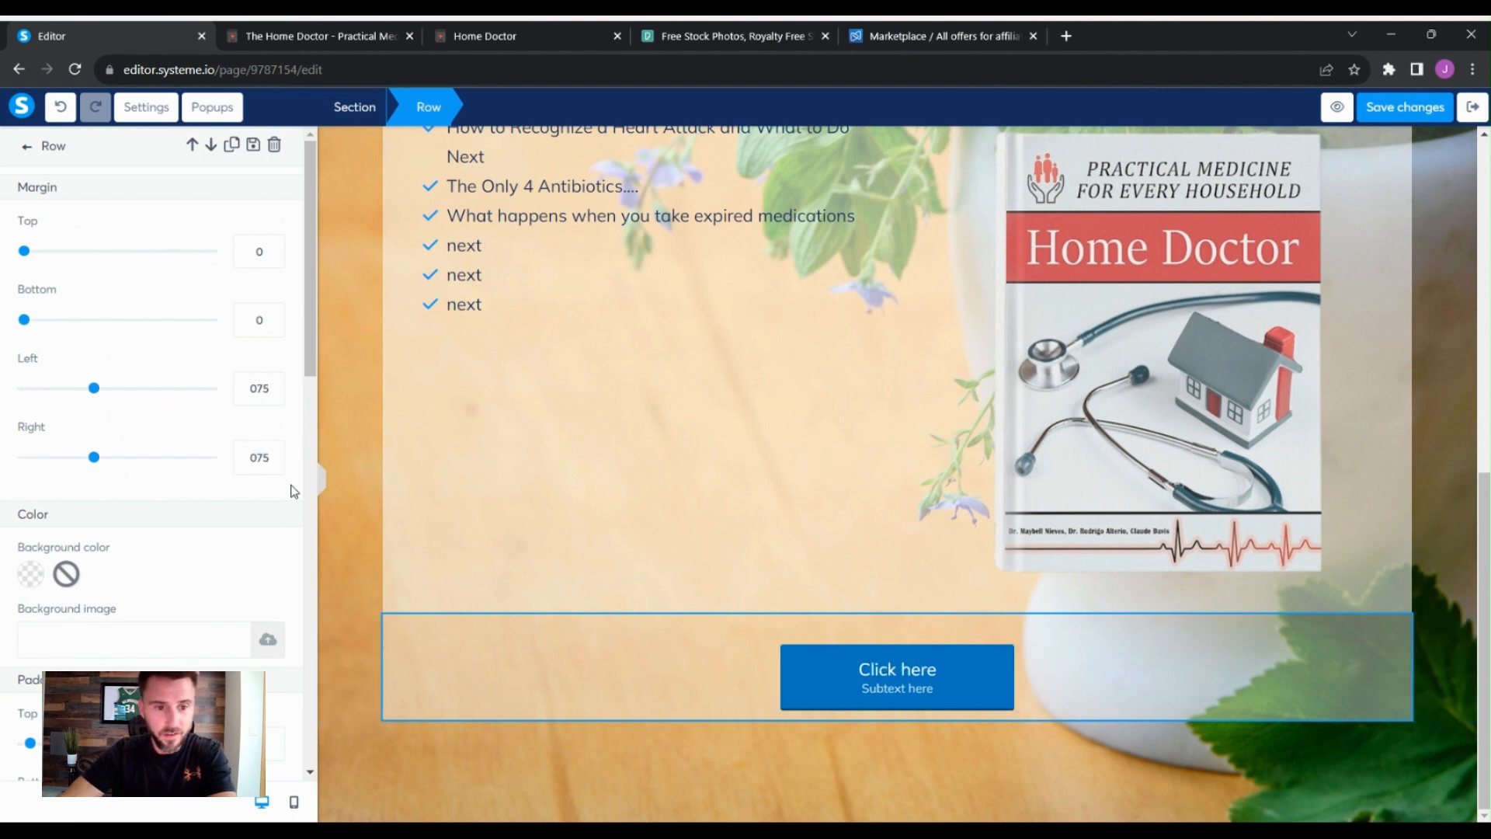
- Review the page from the headline down to the new button row
{"action": "left_click", "coordinate": [1449, 619]}
{"action": "left_click", "coordinate": [1435, 589]}
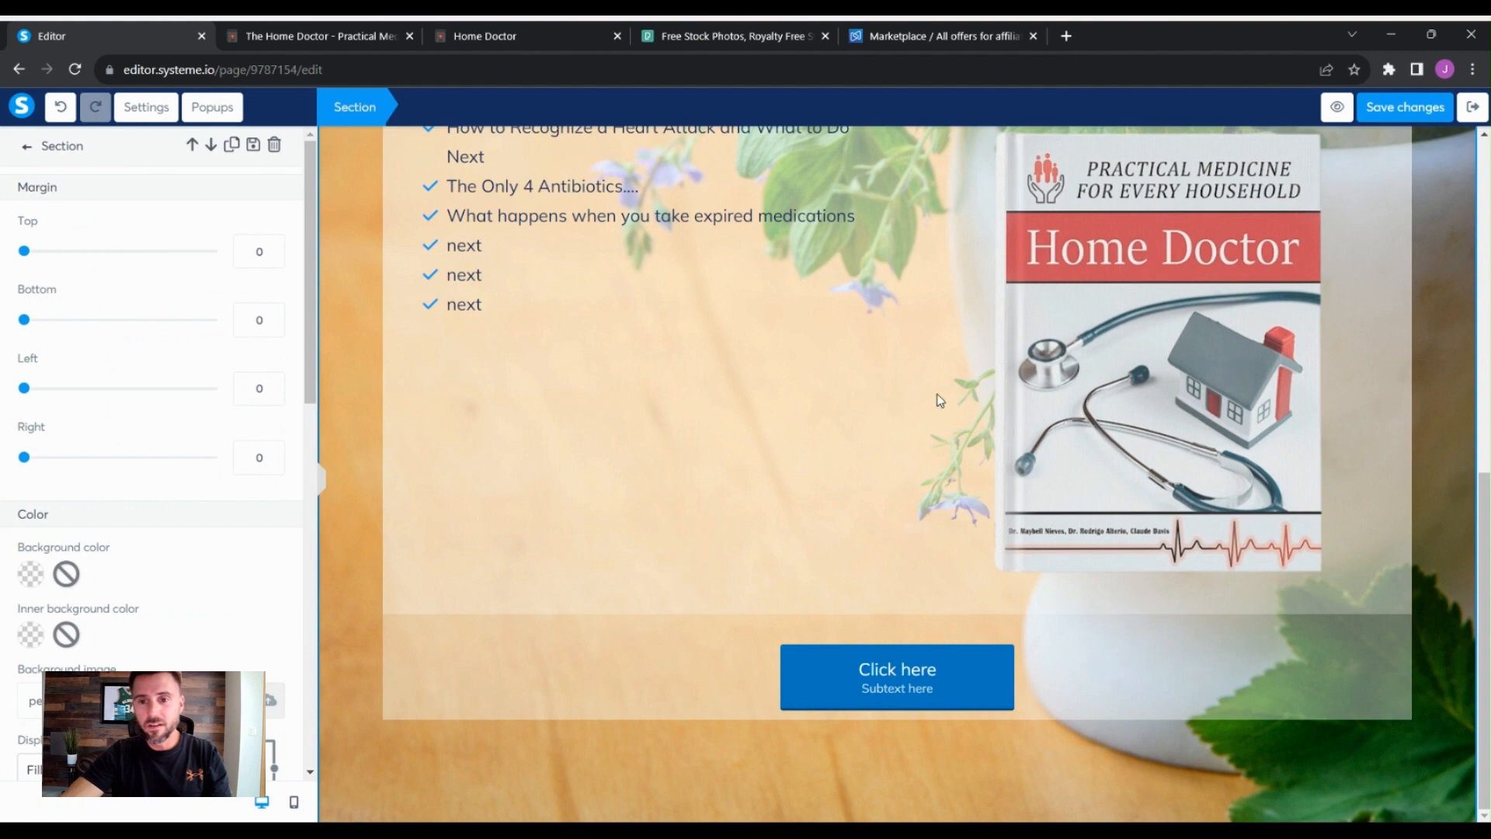
{"action": "scroll", "coordinate": [940, 400], "scroll_direction": "up", "scroll_amount": 9}
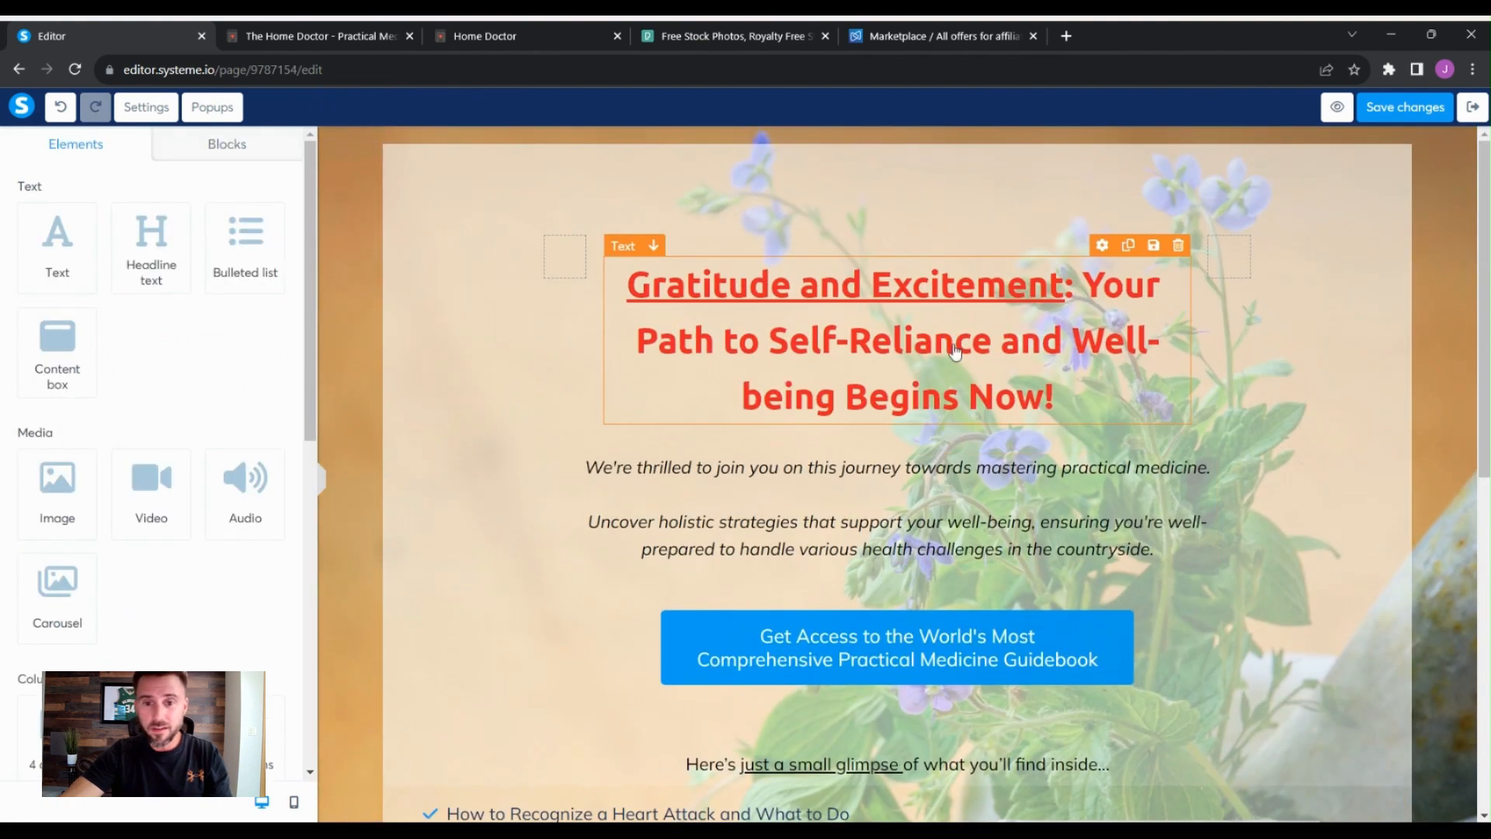
{"action": "scroll", "coordinate": [955, 351], "scroll_direction": "down", "scroll_amount": 5}
{"action": "scroll", "coordinate": [961, 433], "scroll_direction": "up", "scroll_amount": 4}
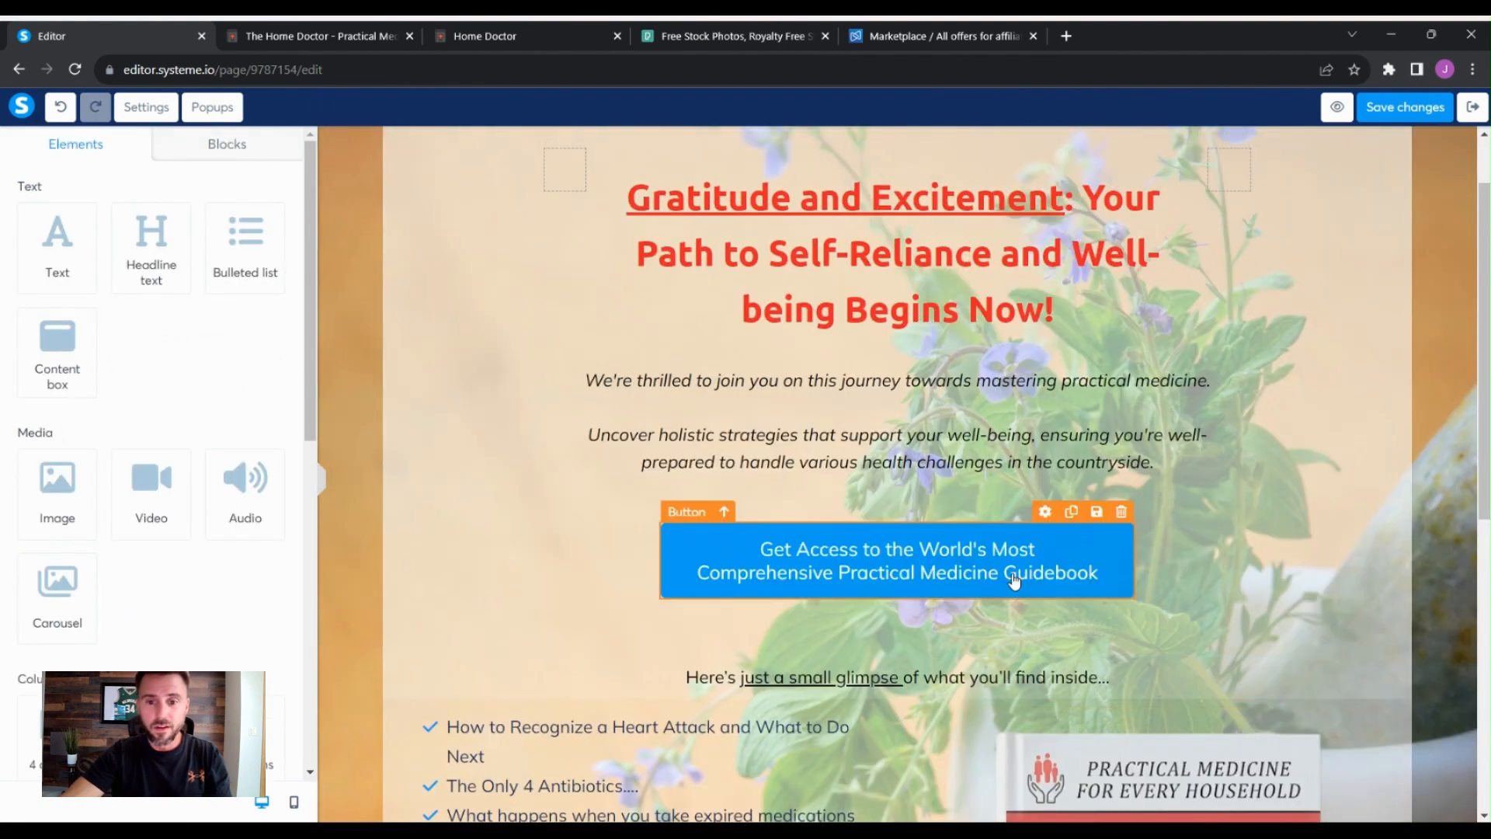
{"action": "scroll", "coordinate": [802, 662], "scroll_direction": "down", "scroll_amount": 5}
{"action": "scroll", "coordinate": [980, 335], "scroll_direction": "up", "scroll_amount": 4}
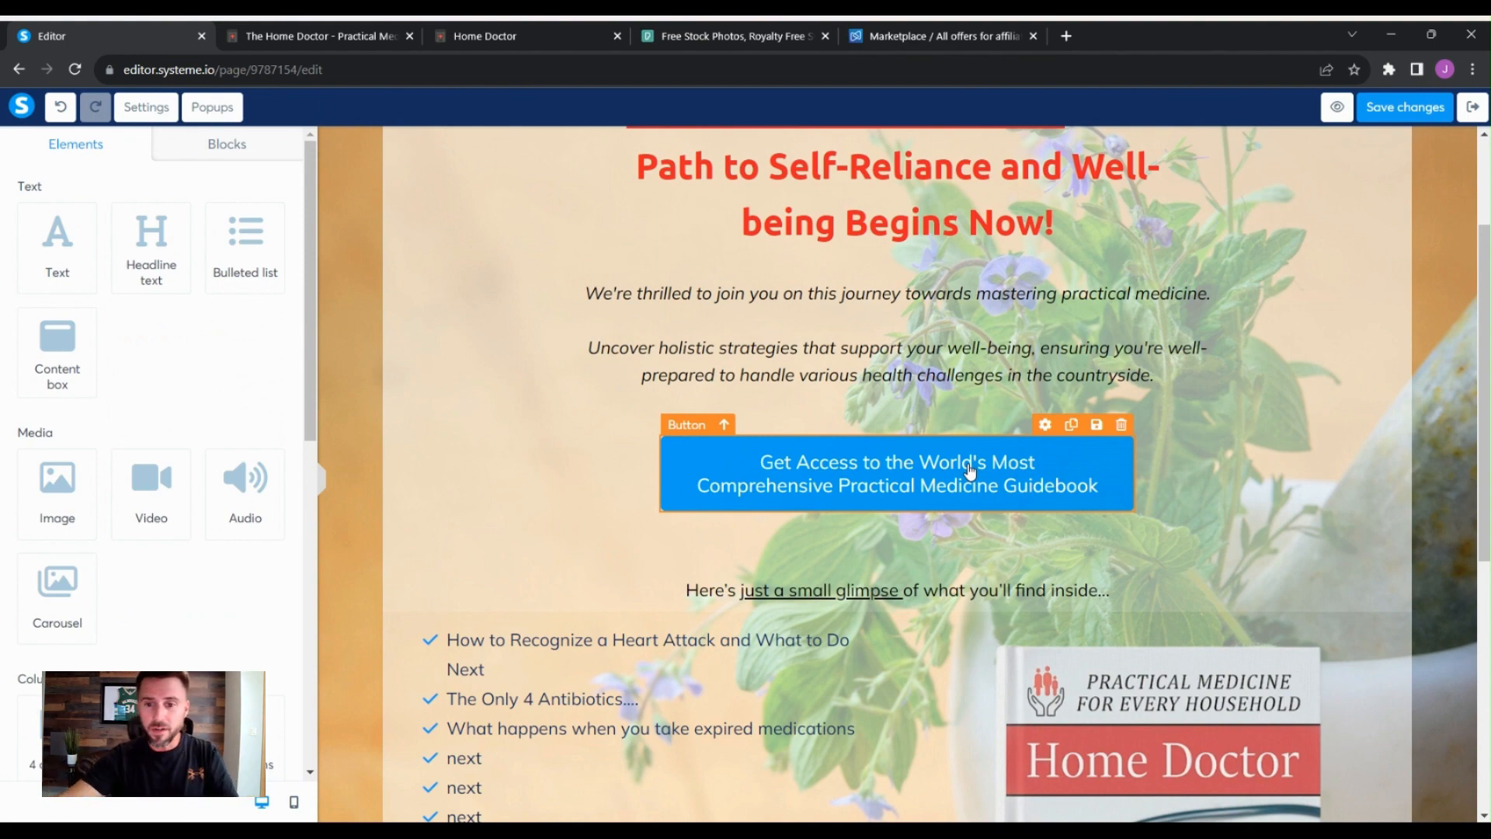
{"action": "scroll", "coordinate": [969, 470], "scroll_direction": "down", "scroll_amount": 3}
{"action": "scroll", "coordinate": [808, 543], "scroll_direction": "down", "scroll_amount": 3}
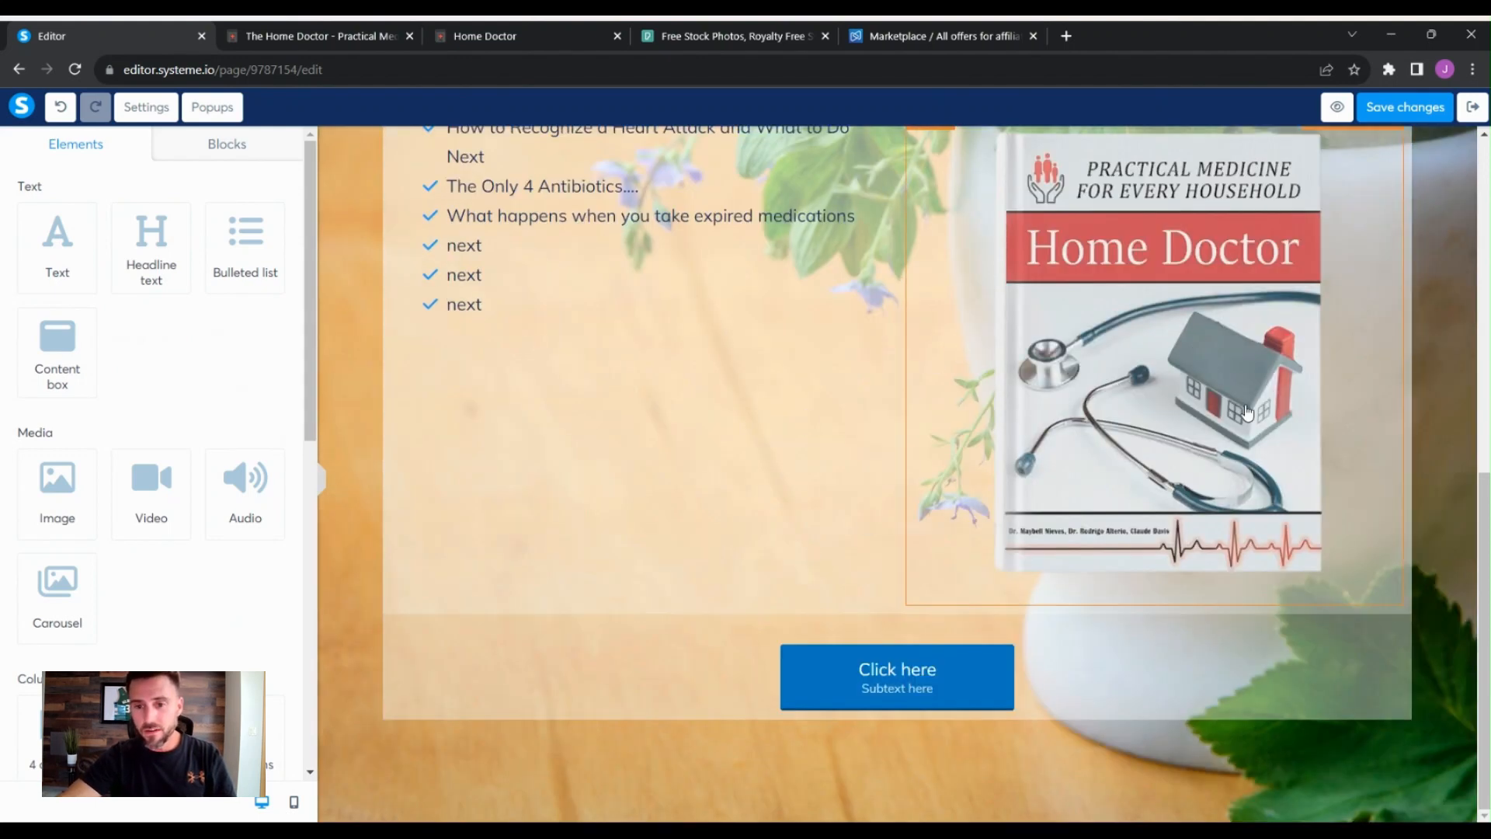
- Select the new button and set its click action to Open URL
{"action": "left_click", "coordinate": [988, 670]}
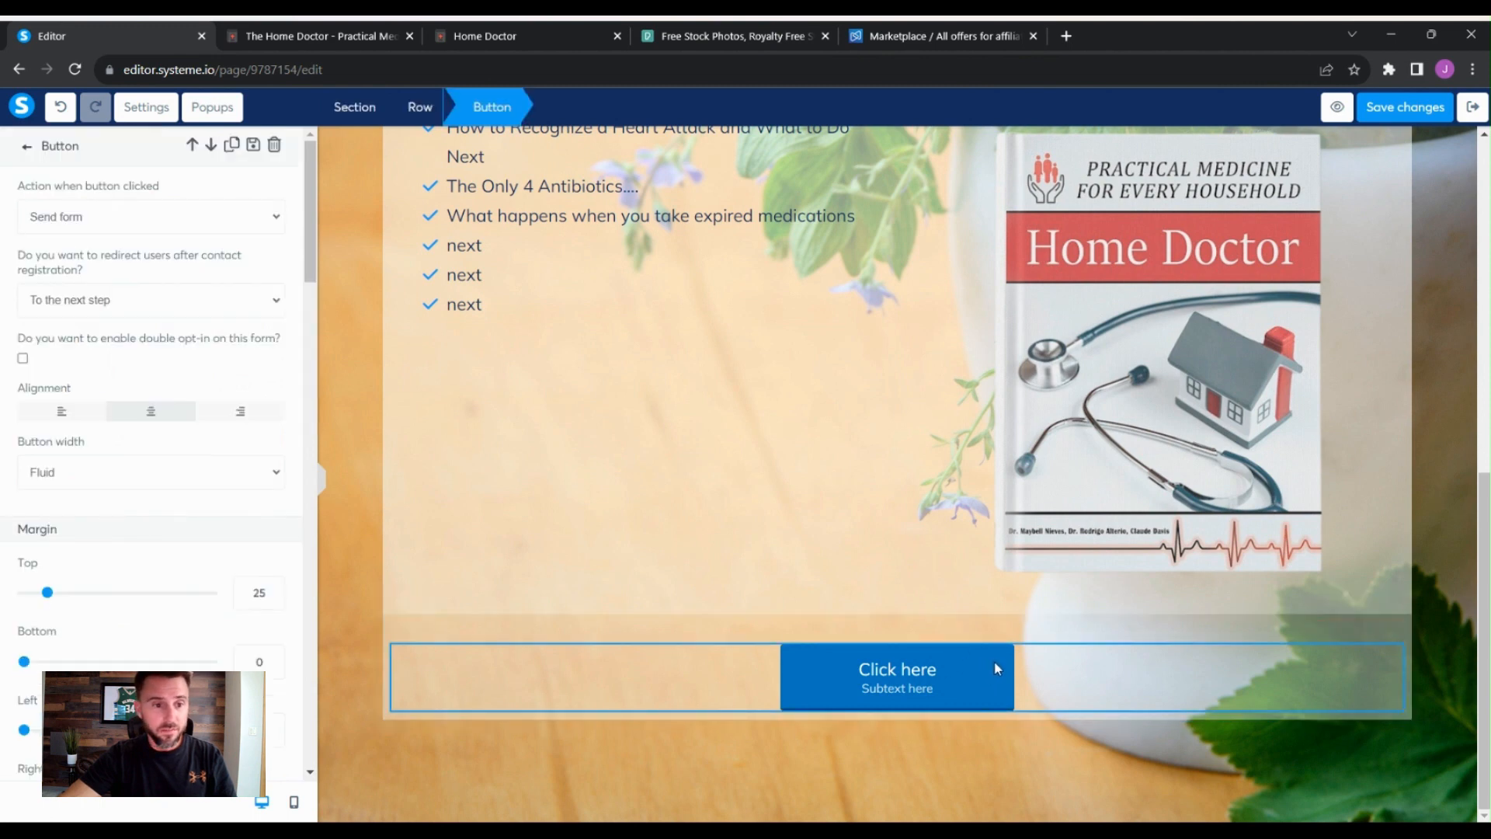
{"action": "left_click", "coordinate": [1013, 662]}
{"action": "left_click", "coordinate": [1002, 677]}
{"action": "left_click", "coordinate": [1002, 677]}
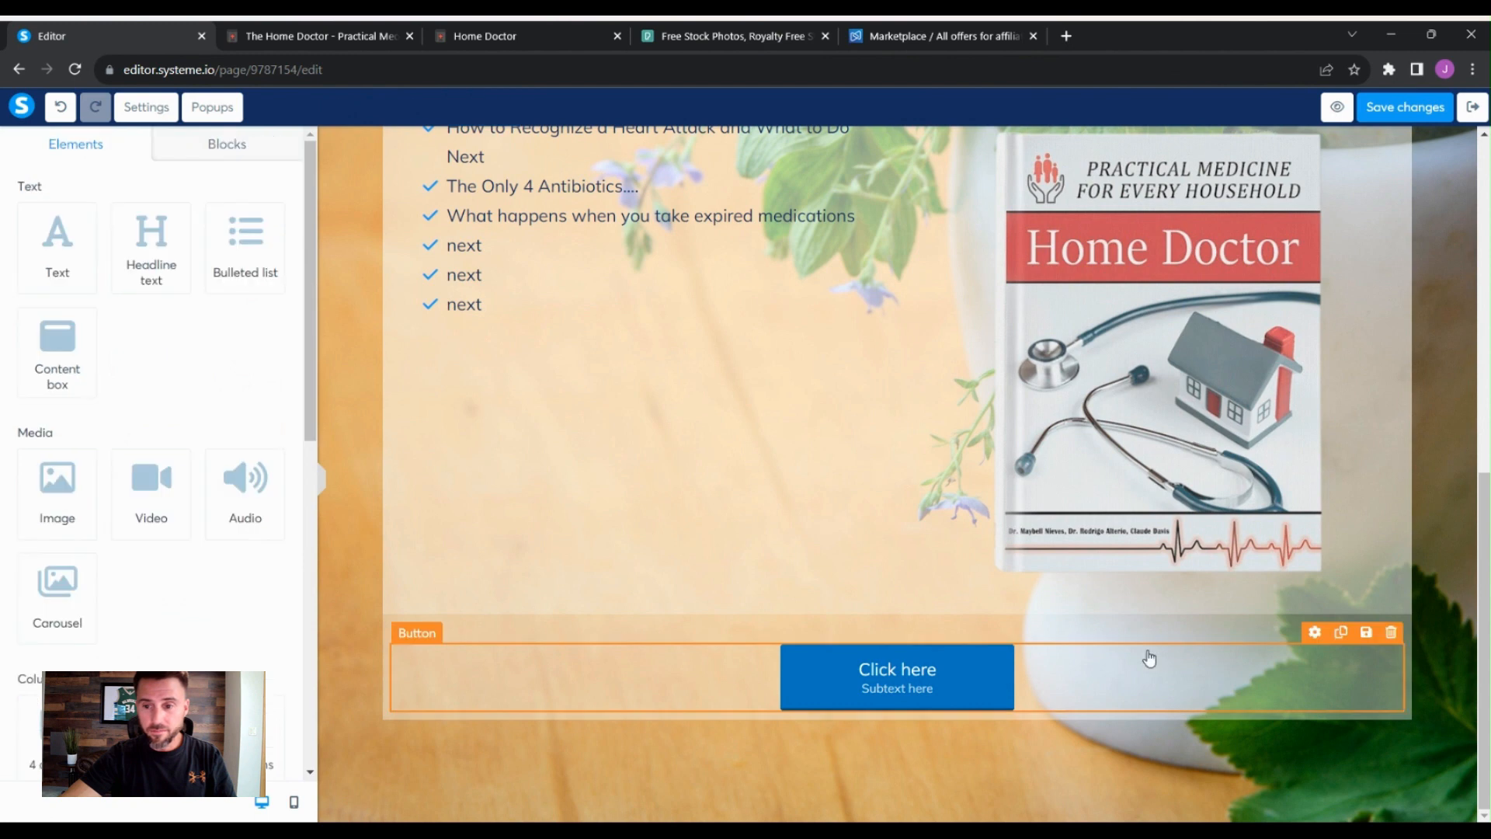
{"action": "left_click", "coordinate": [1294, 664]}
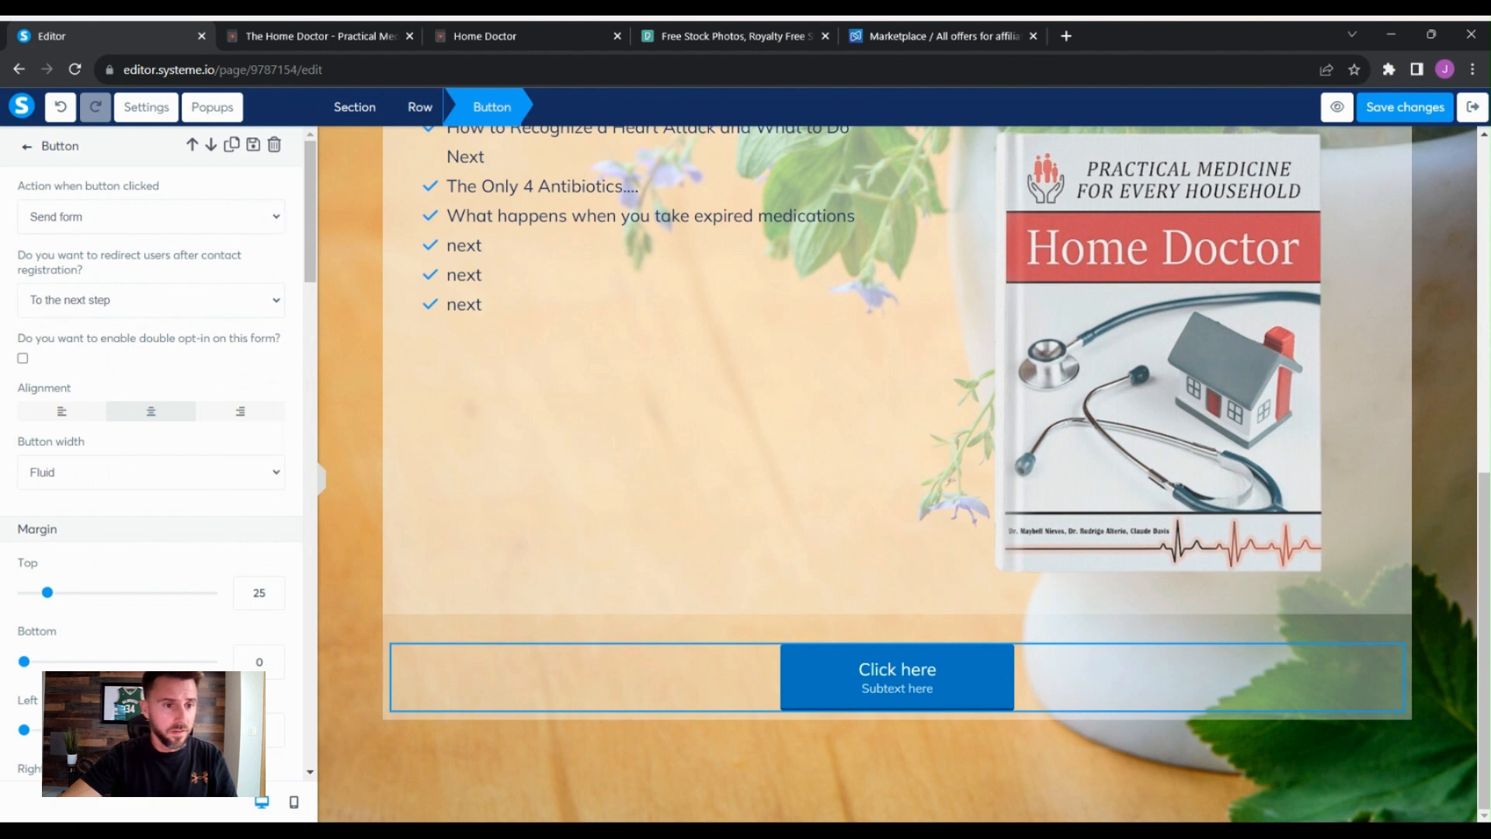
{"action": "left_click", "coordinate": [199, 271]}
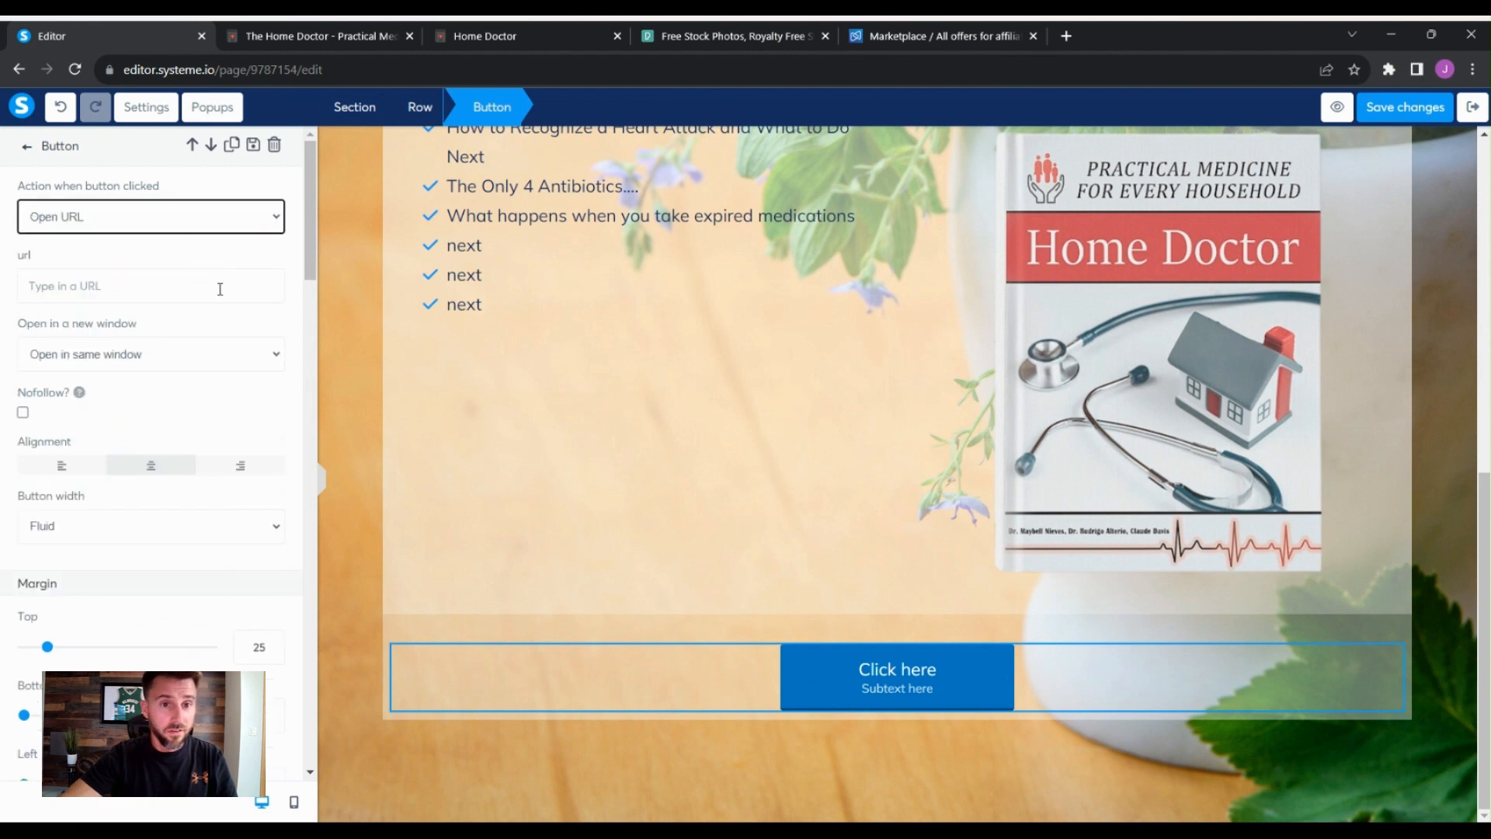
{"action": "left_click", "coordinate": [220, 289]}
- Copy the Home Doctor promolink from the Digistore24 marketplace and paste it as the button's URL
{"action": "left_click", "coordinate": [324, 43]}
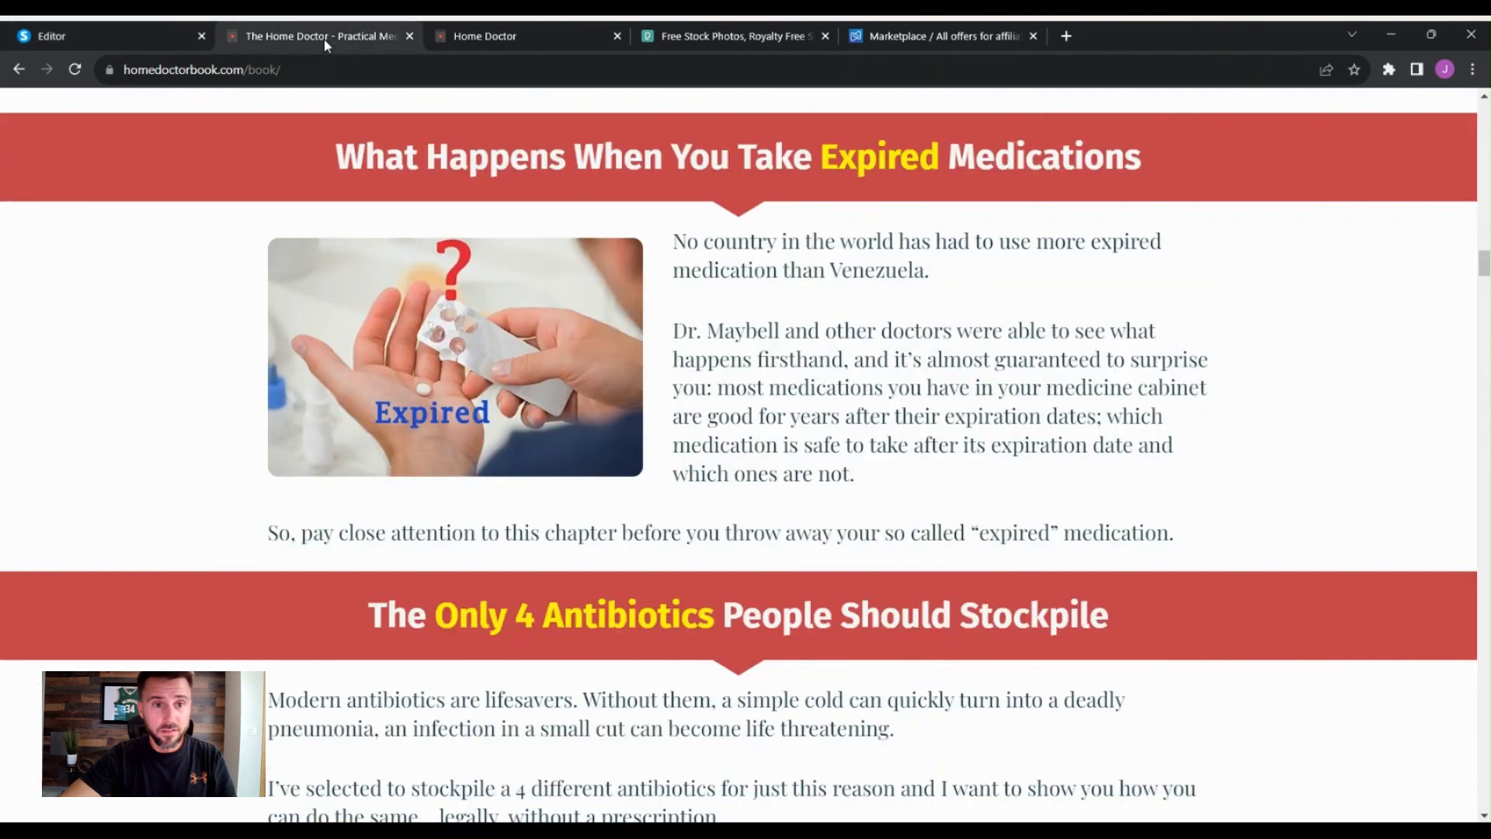
{"action": "left_click", "coordinate": [970, 37]}
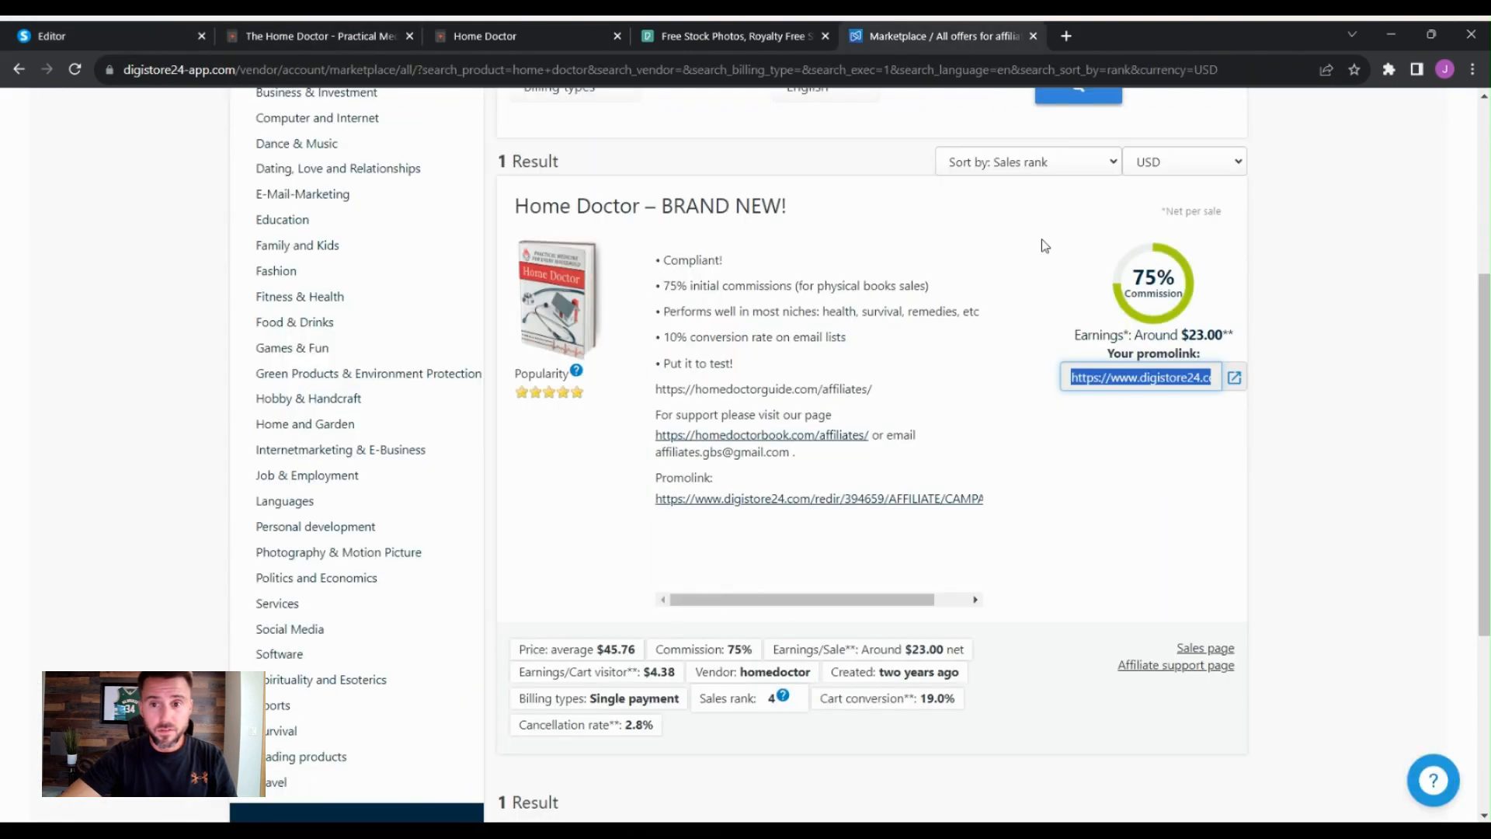
{"action": "left_click", "coordinate": [1158, 378]}
{"action": "left_click", "coordinate": [114, 34]}
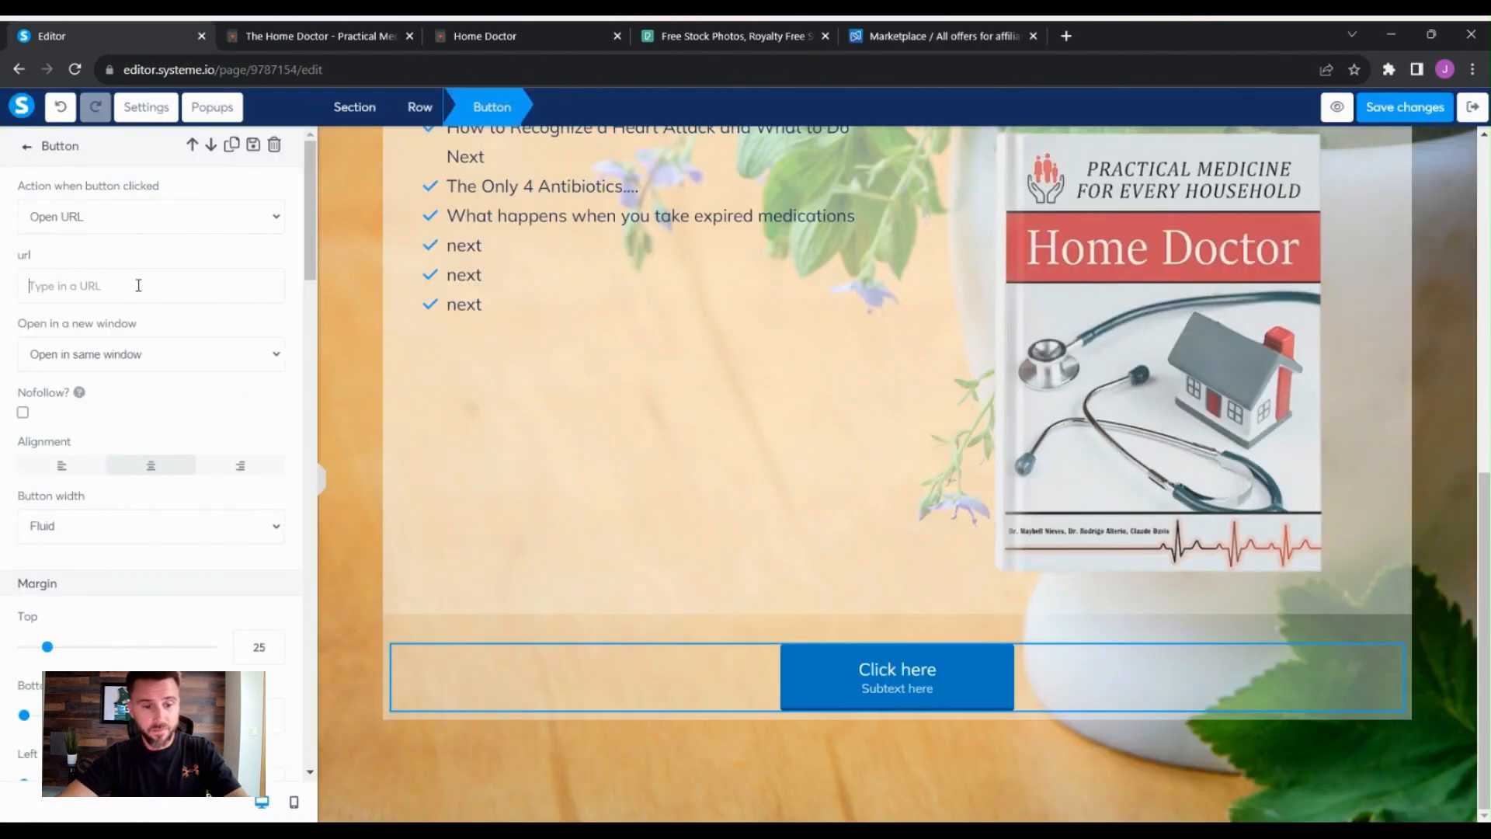
{"action": "left_click", "coordinate": [138, 285]}
{"action": "key", "text": "ctrl+v"}
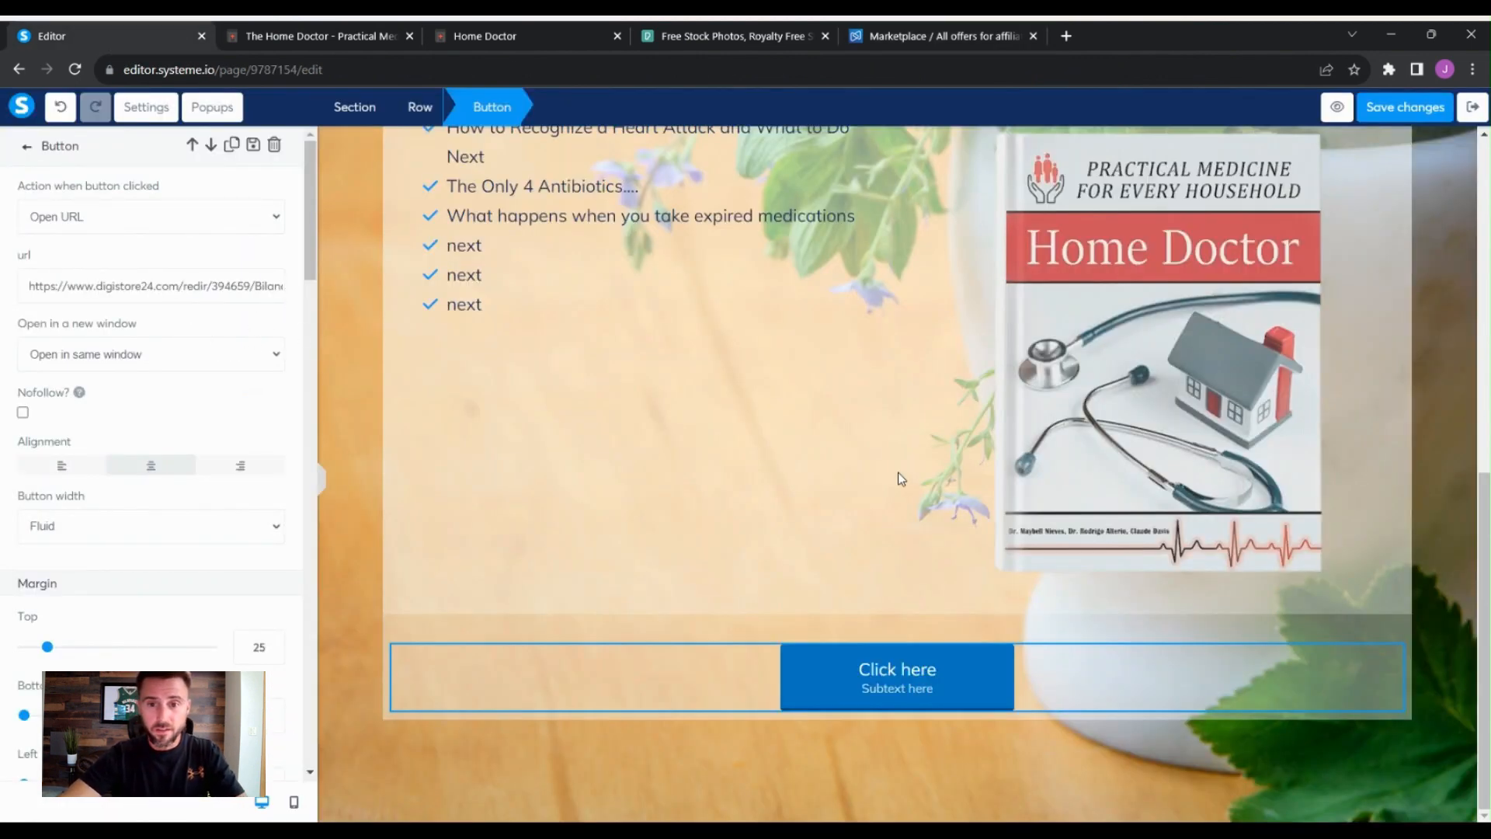
- Scroll through the thank-you page to review its layout with the linked button
{"action": "left_click", "coordinate": [898, 475]}
{"action": "scroll", "coordinate": [908, 435], "scroll_direction": "up", "scroll_amount": 5}
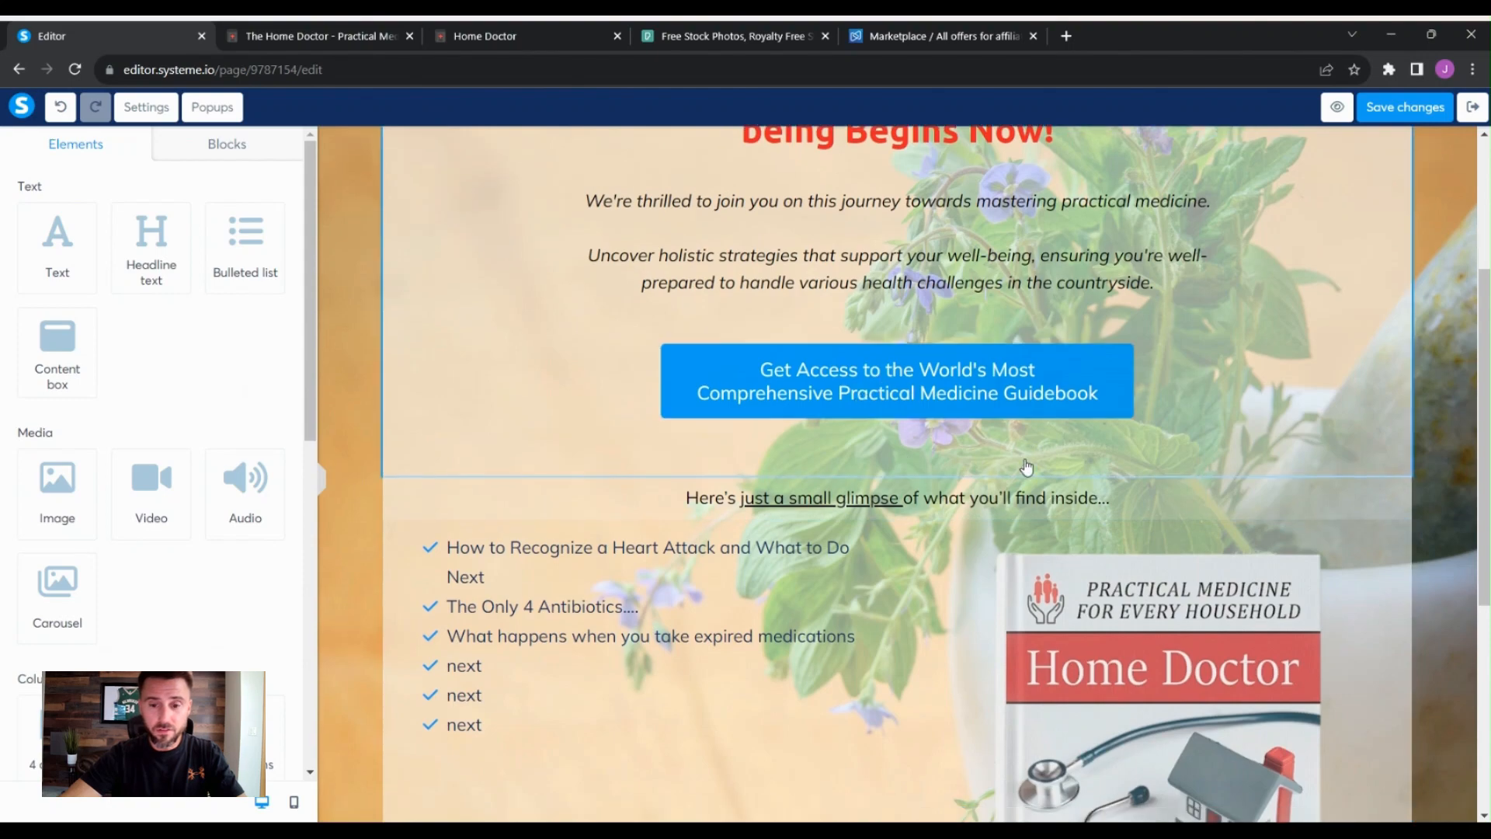
{"action": "scroll", "coordinate": [1010, 544], "scroll_direction": "down", "scroll_amount": 5}
{"action": "scroll", "coordinate": [935, 683], "scroll_direction": "up", "scroll_amount": 5}
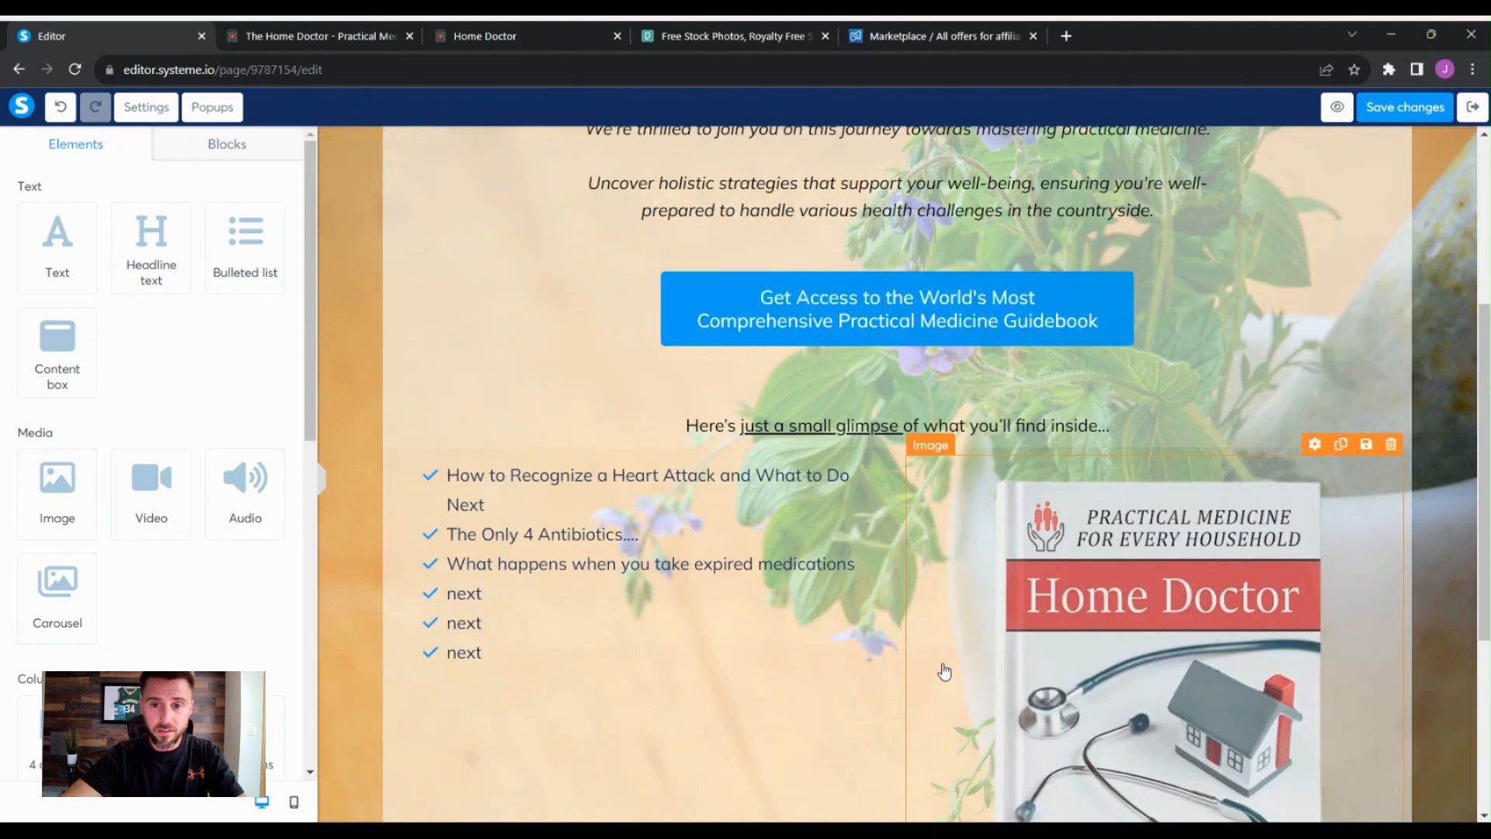
{"action": "scroll", "coordinate": [963, 544], "scroll_direction": "down", "scroll_amount": 5}
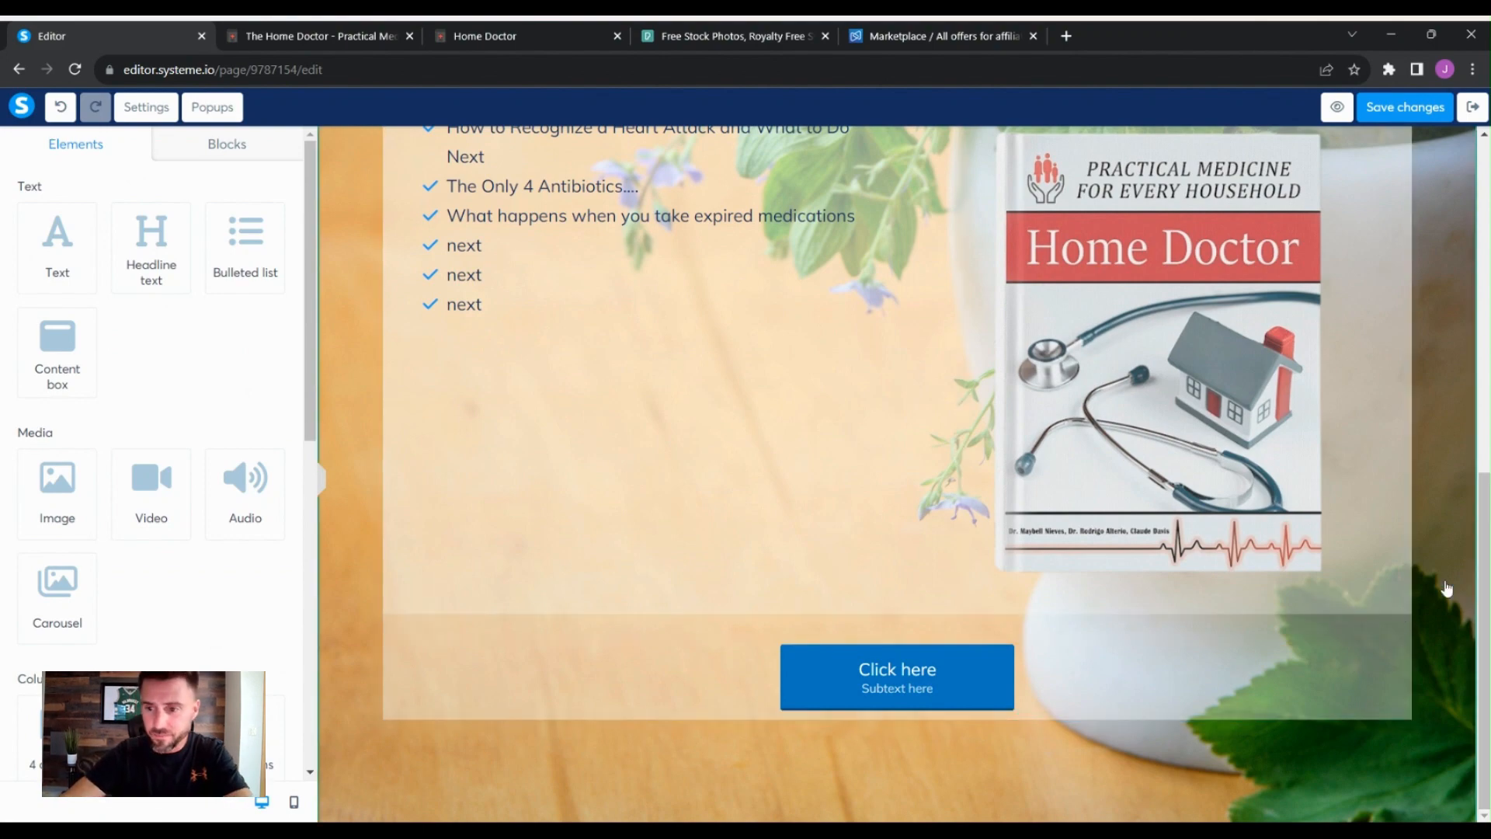
{"action": "scroll", "coordinate": [1454, 578], "scroll_direction": "up", "scroll_amount": 8}
{"action": "scroll", "coordinate": [1453, 578], "scroll_direction": "up", "scroll_amount": 1}
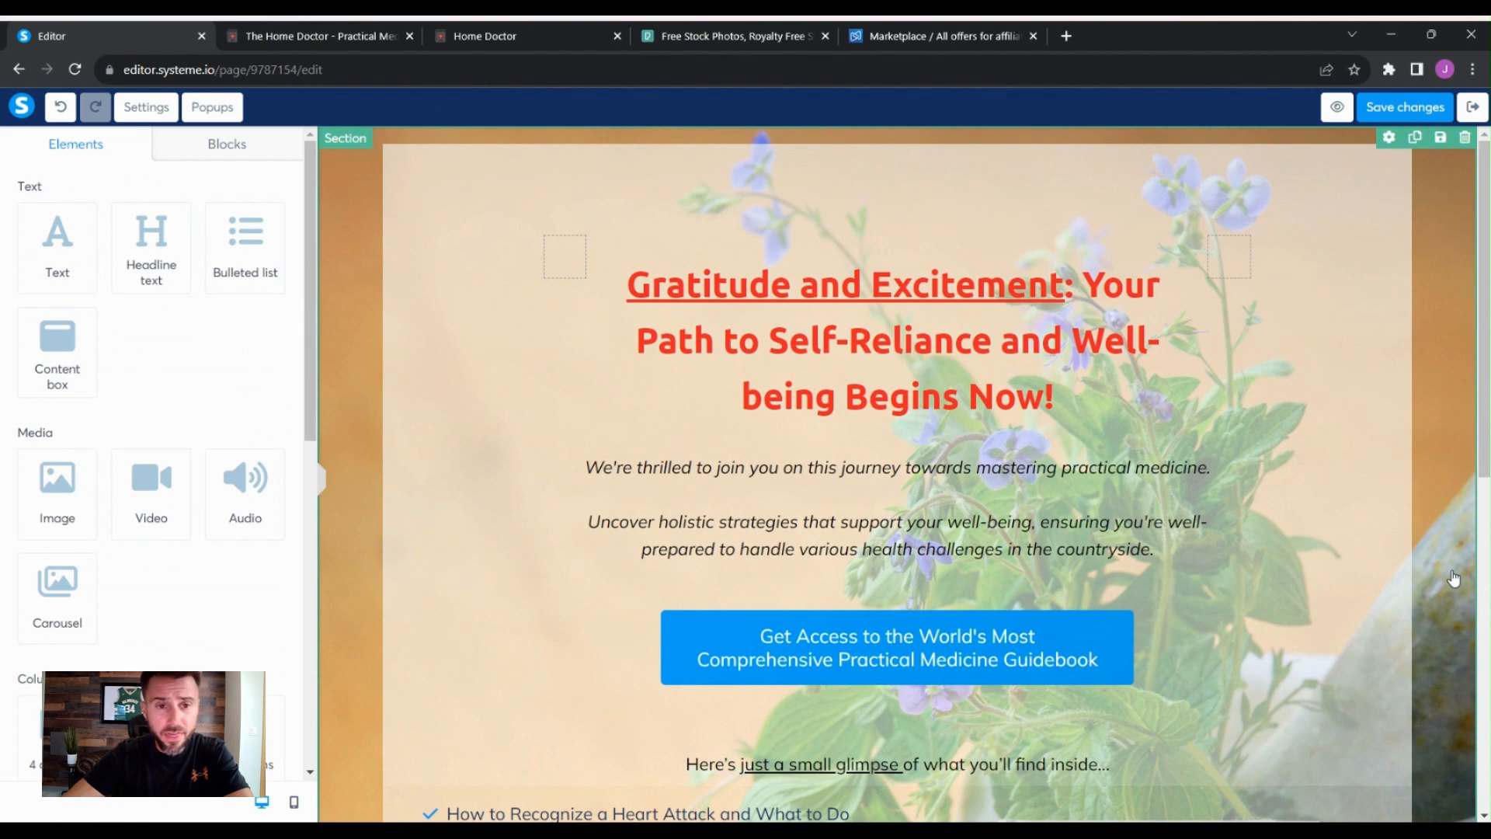
{"action": "scroll", "coordinate": [499, 533], "scroll_direction": "down", "scroll_amount": 9}
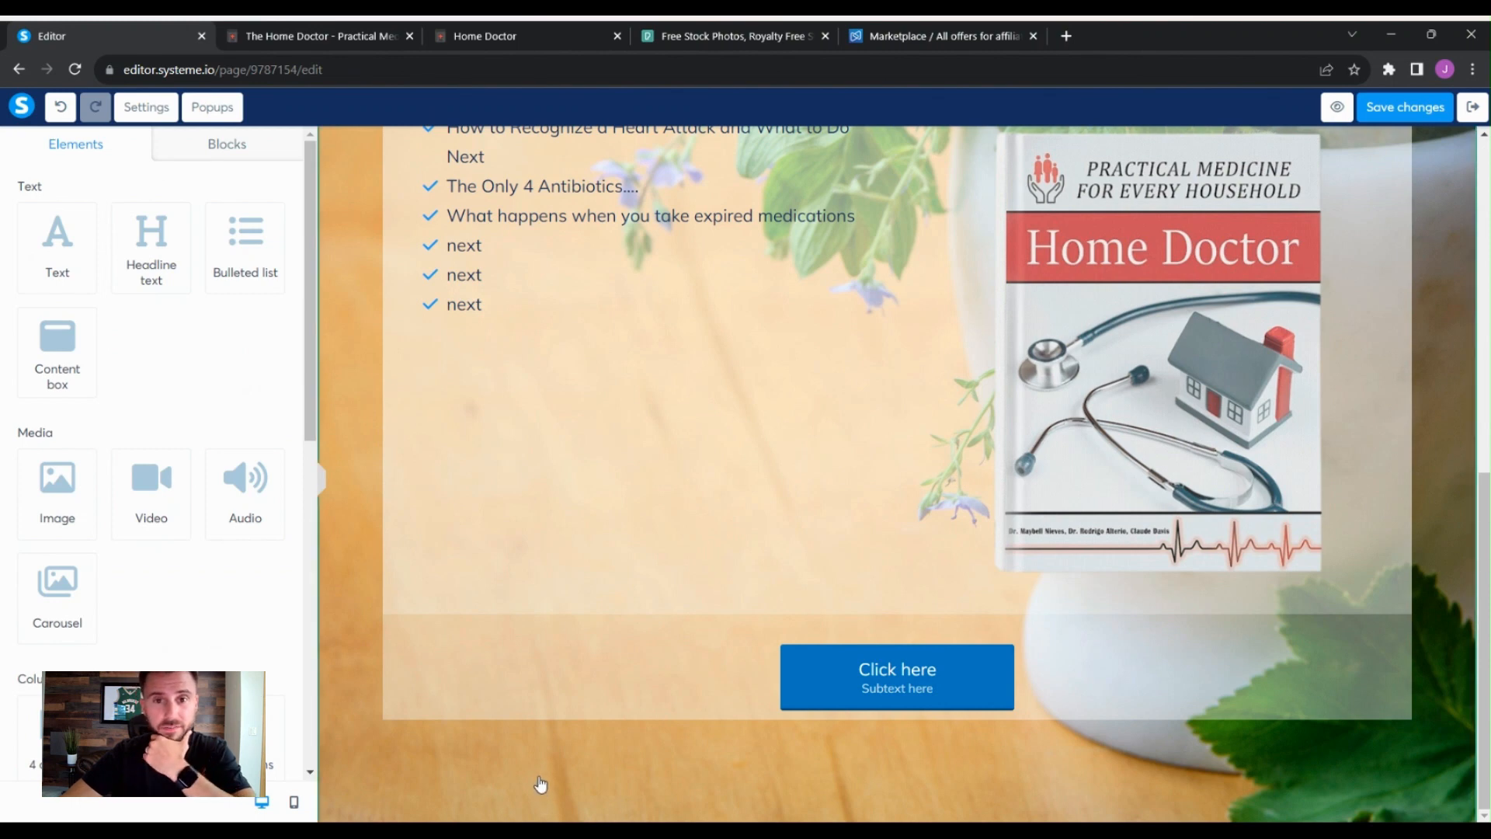
- Add the saved Privacy Policy Sample block from My blocks beneath the button row
{"action": "left_click", "coordinate": [217, 156]}
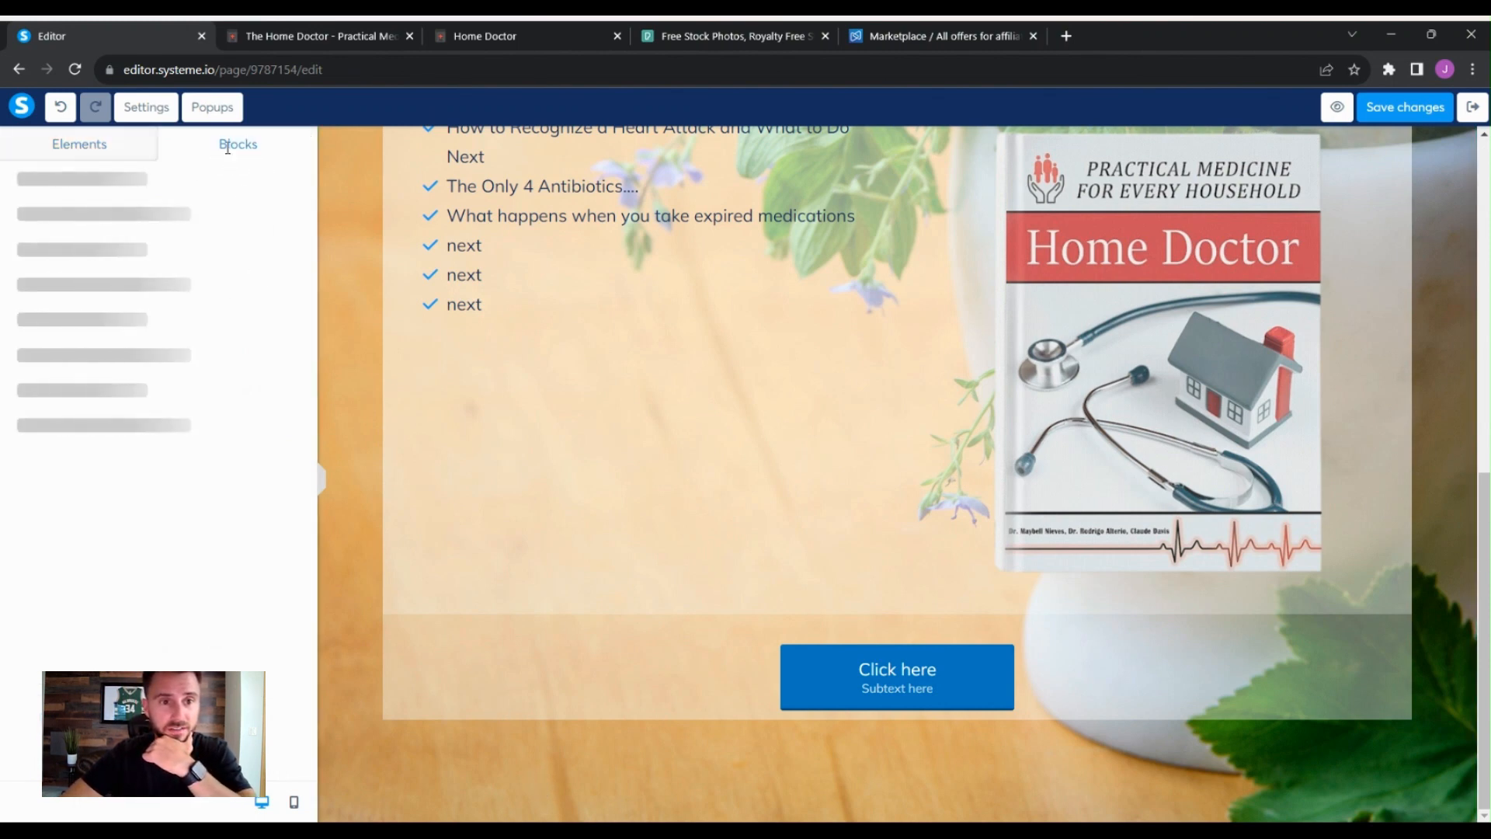
{"action": "left_click", "coordinate": [106, 165]}
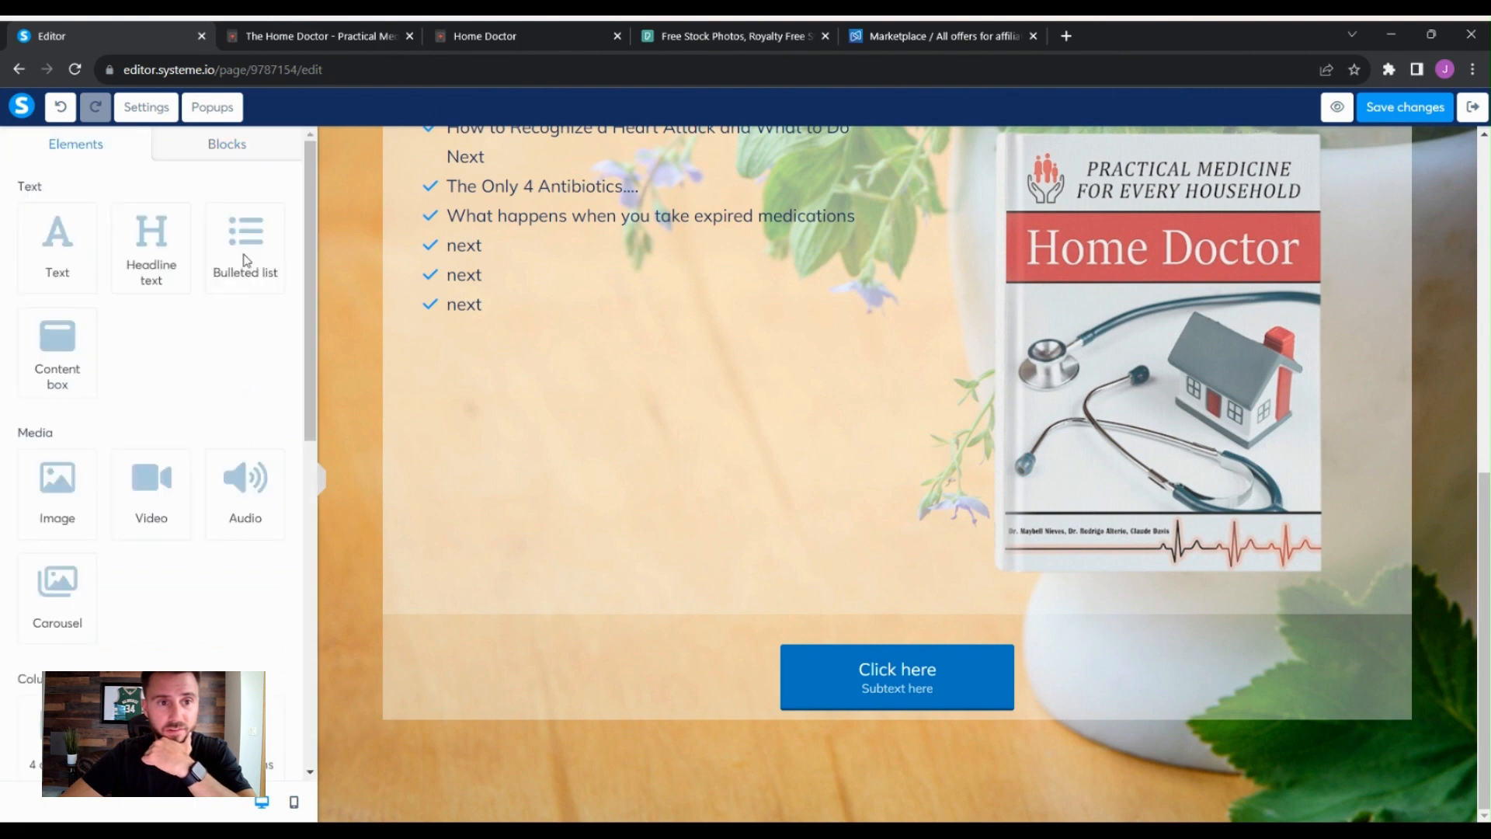
{"action": "left_click", "coordinate": [246, 149]}
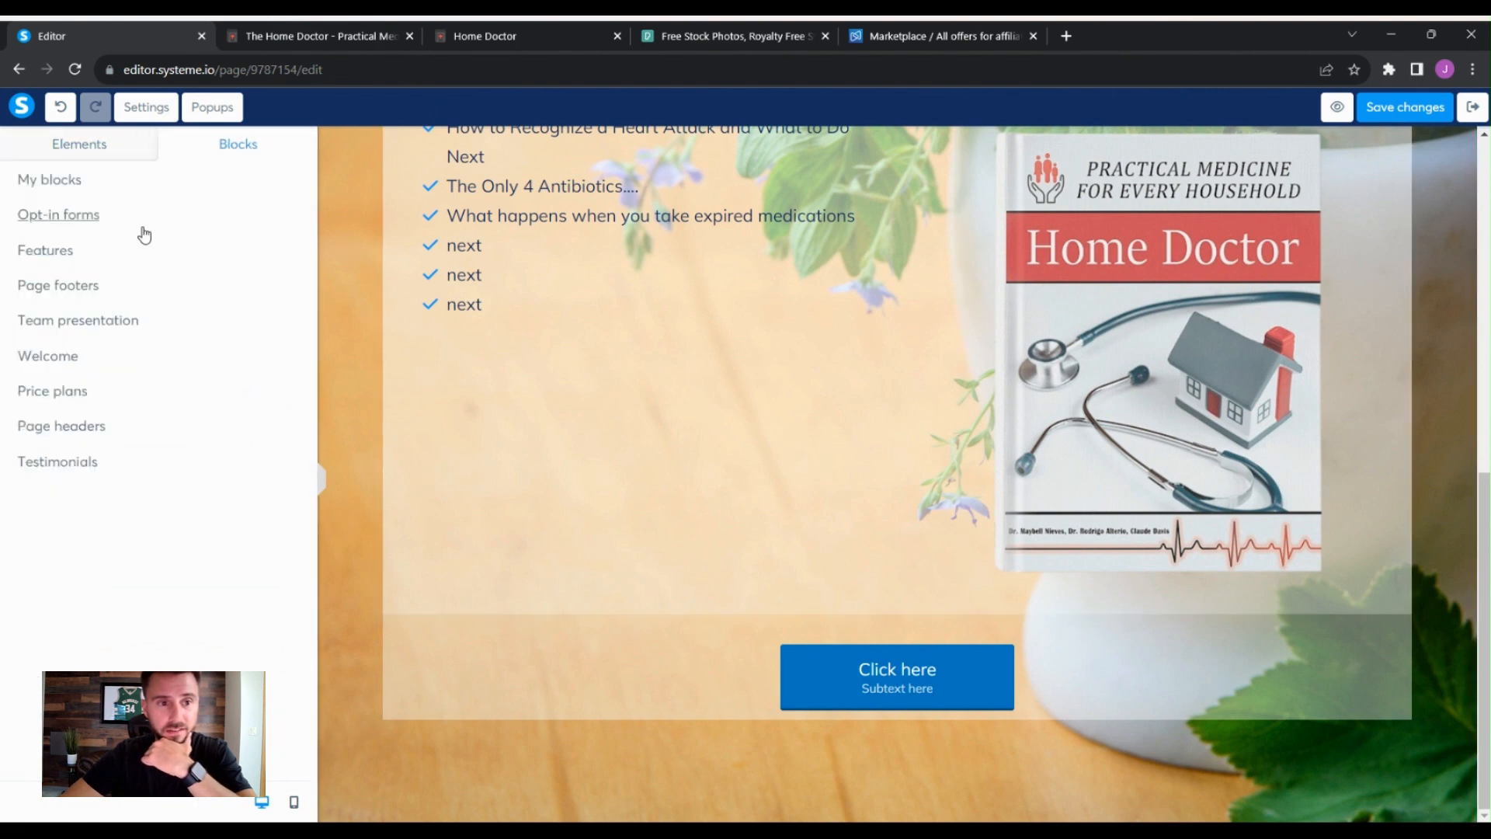
{"action": "left_click", "coordinate": [67, 186]}
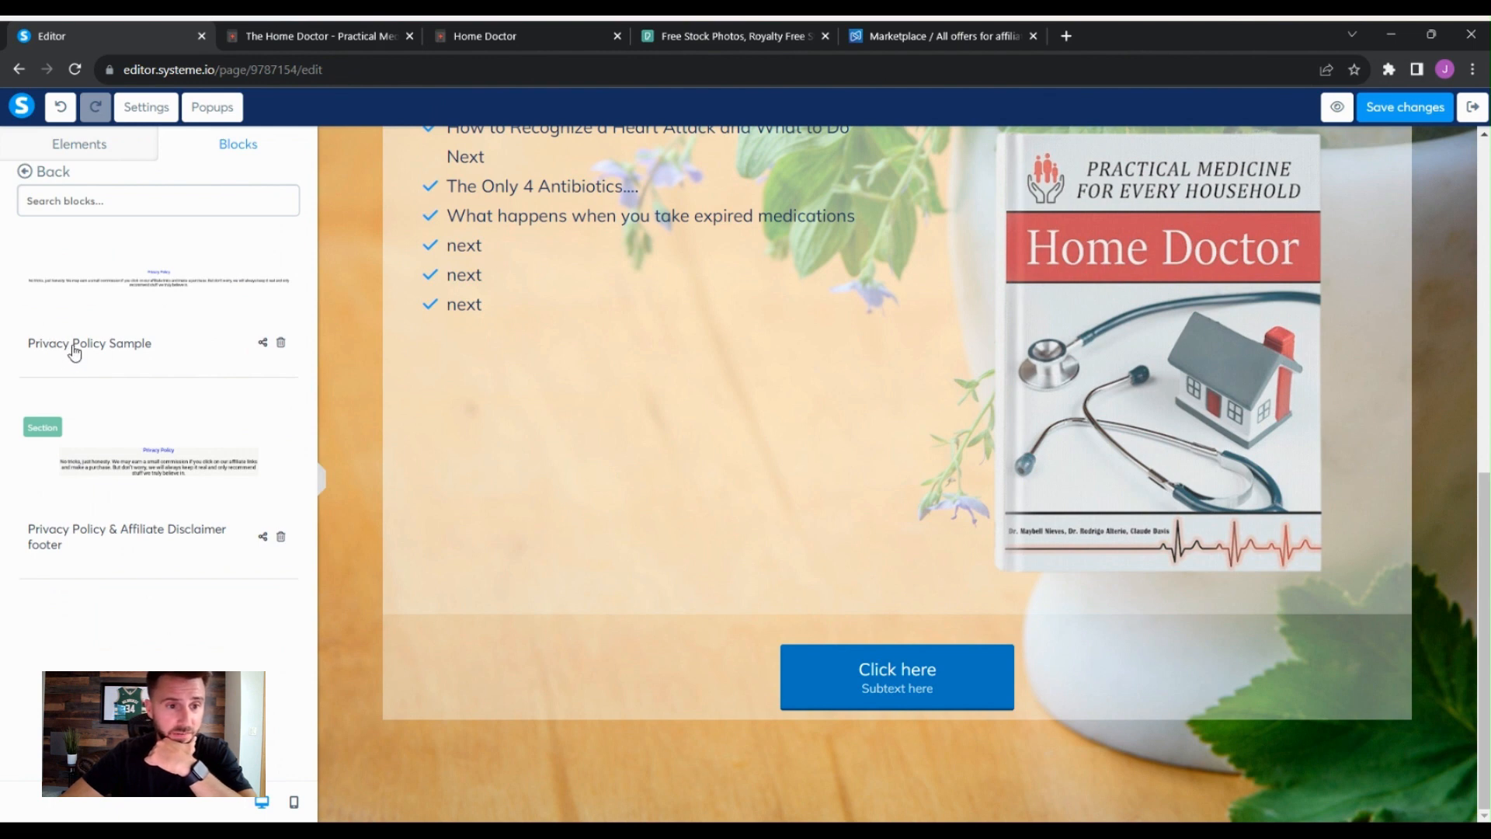
{"action": "left_click", "coordinate": [99, 351]}
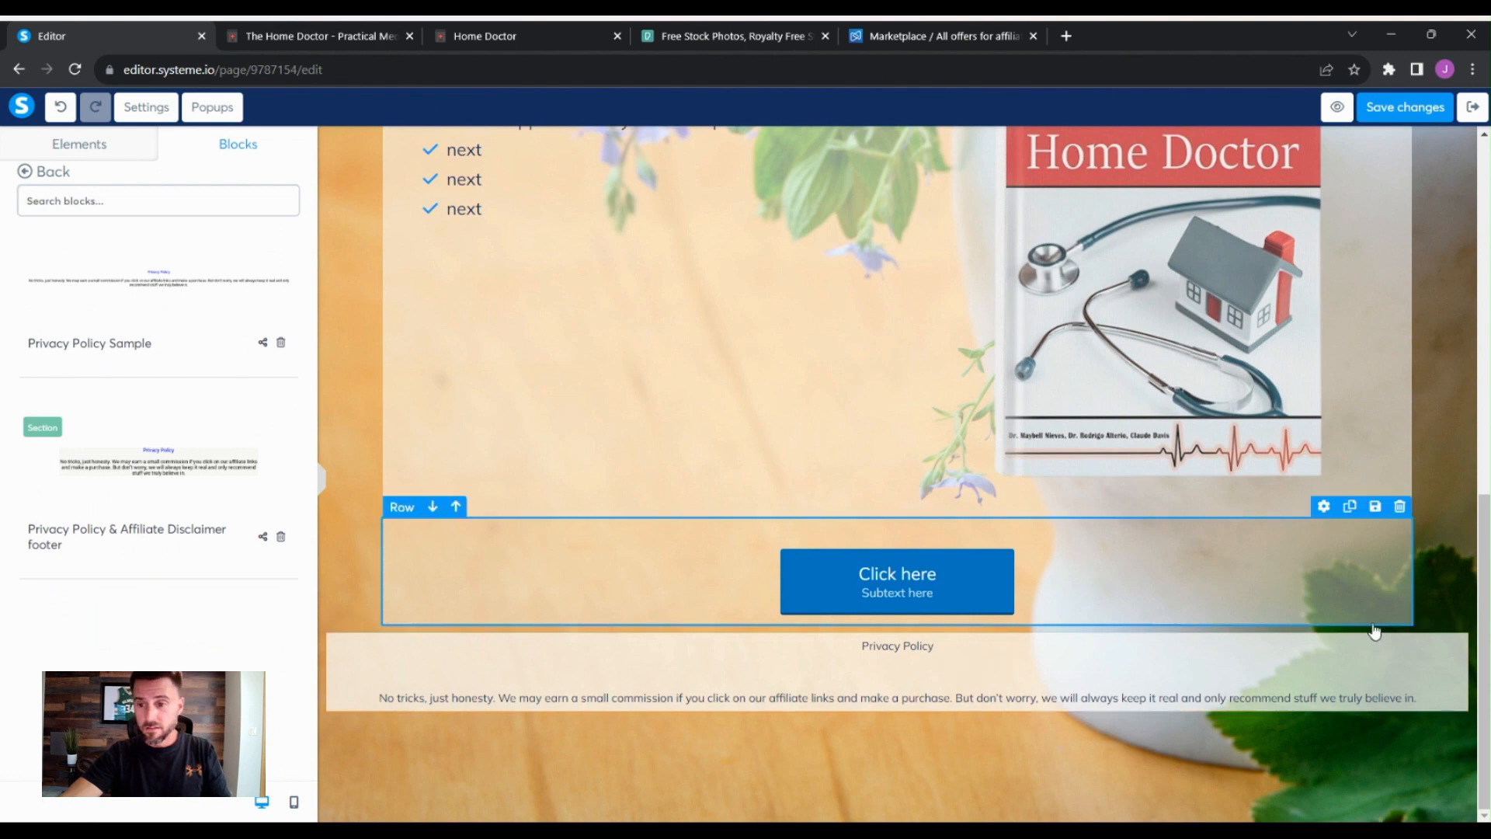
- Check the Privacy Policy link in the new footer, then save the page changes
{"action": "left_click", "coordinate": [916, 651]}
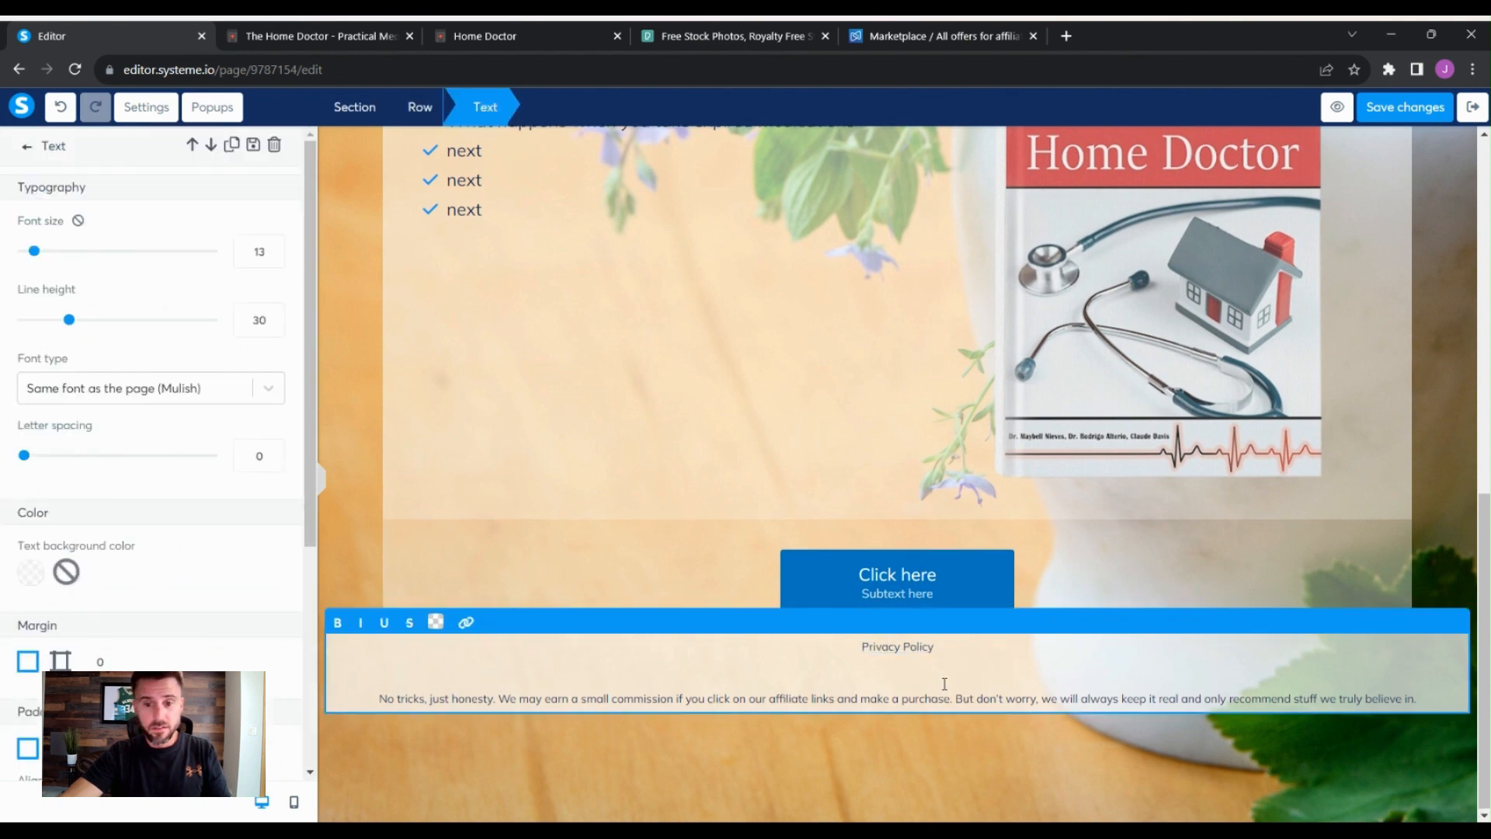
{"action": "left_click", "coordinate": [900, 649]}
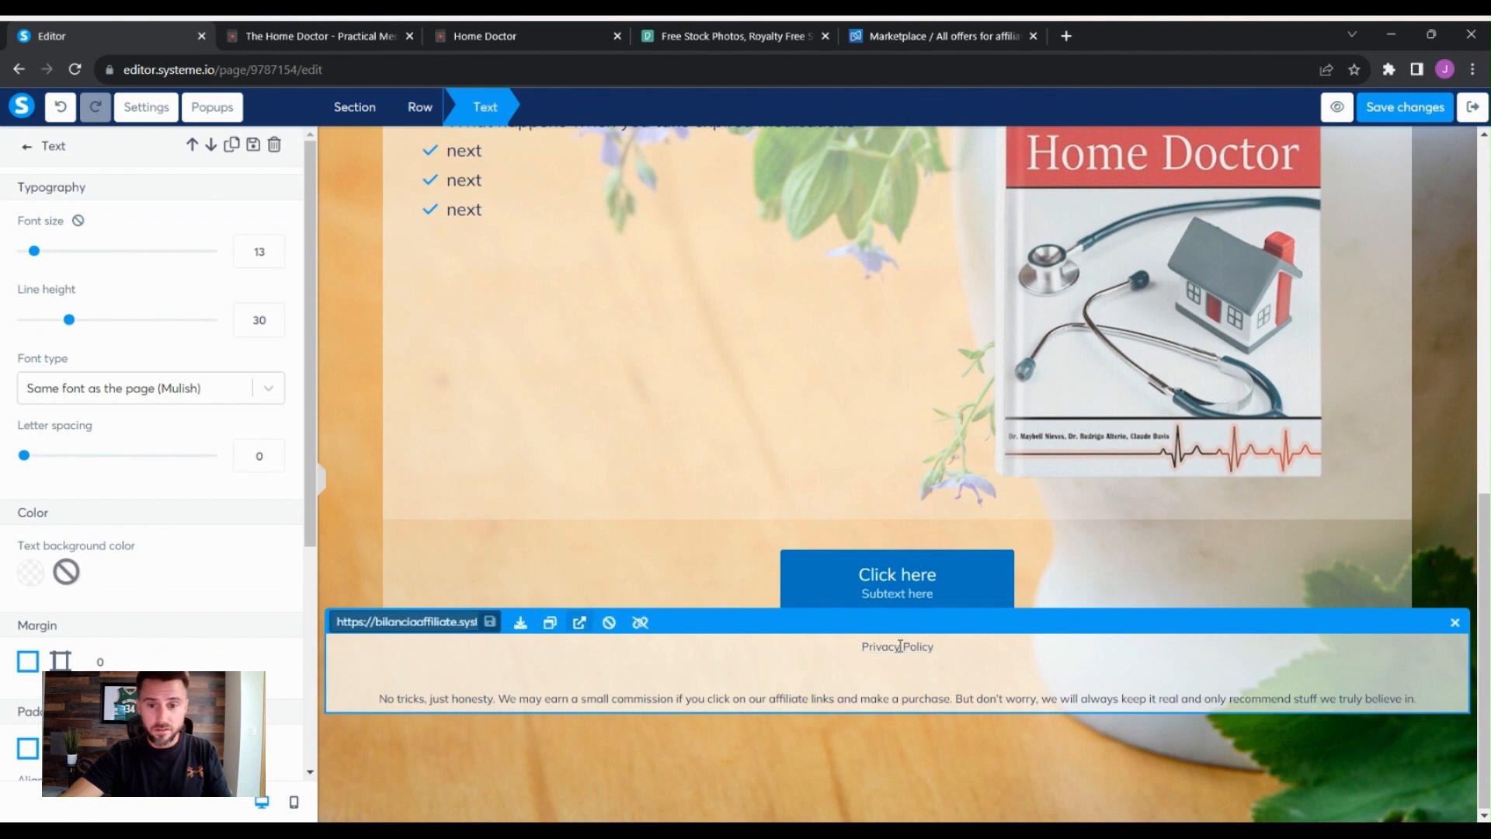
{"action": "left_click", "coordinate": [1066, 665]}
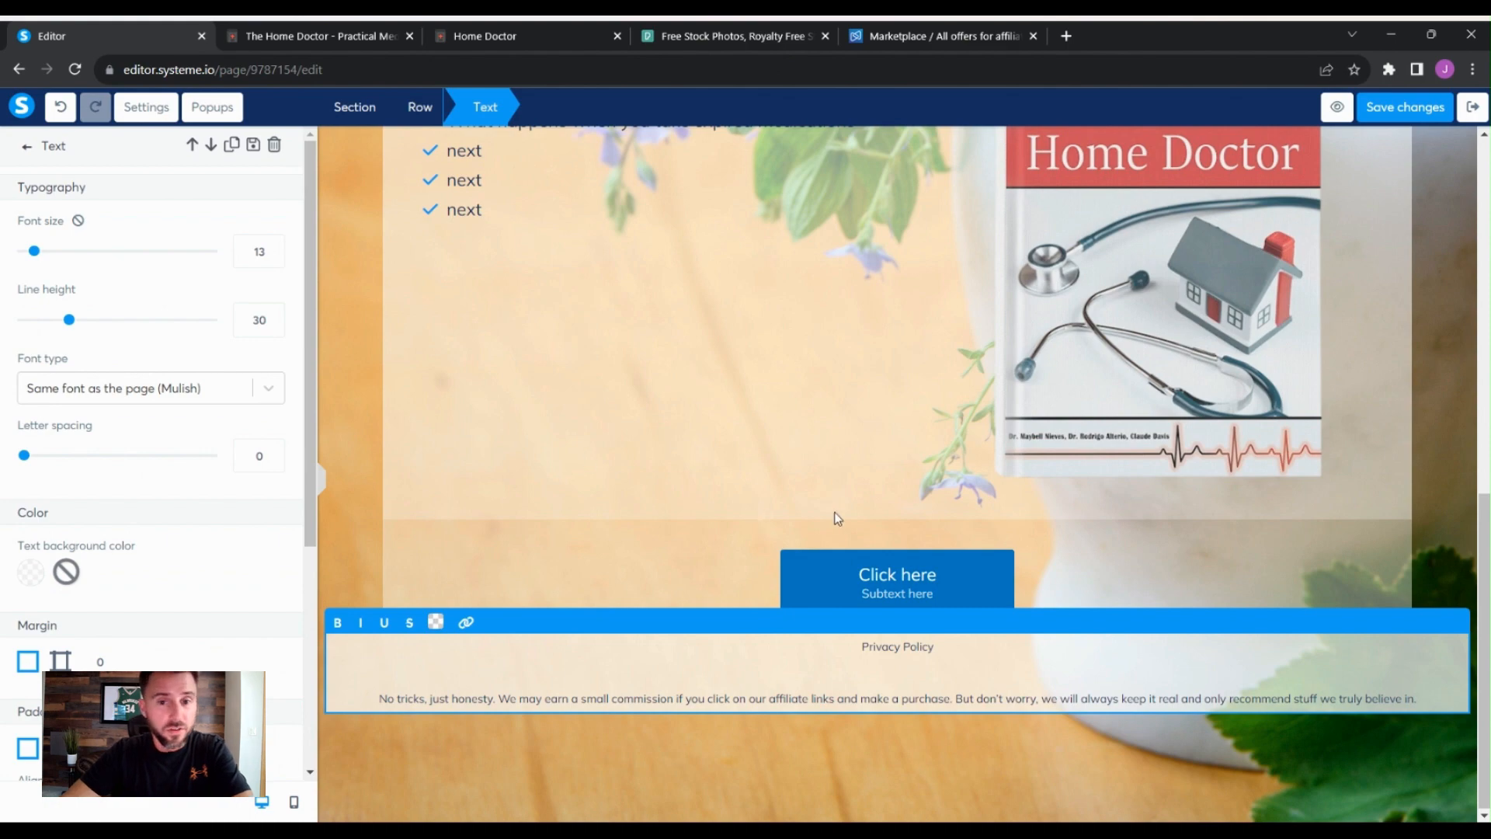
{"action": "left_click", "coordinate": [1458, 429]}
{"action": "scroll", "coordinate": [1444, 435], "scroll_direction": "up", "scroll_amount": 10}
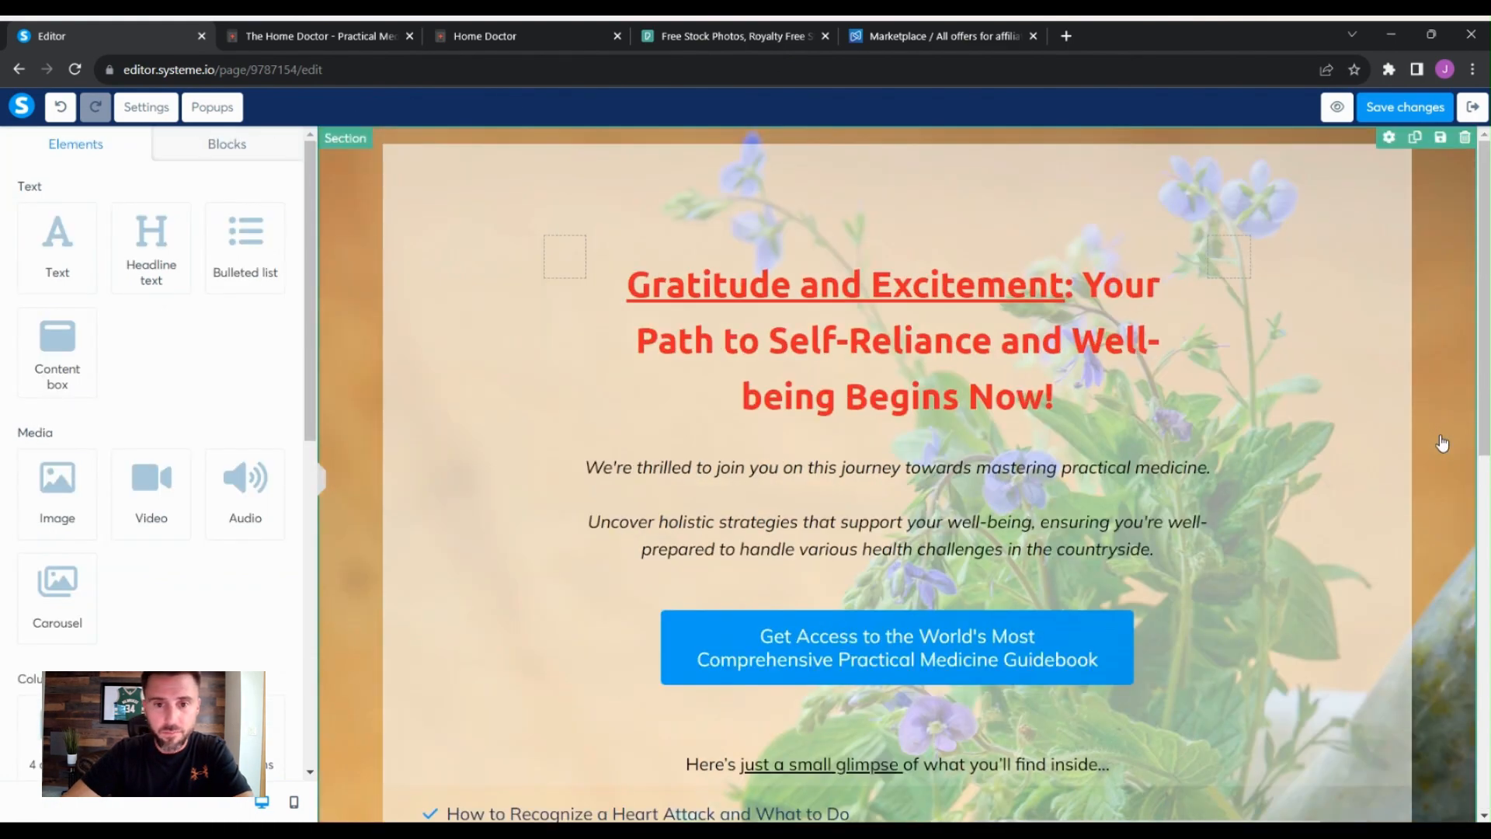
{"action": "left_click", "coordinate": [1411, 110]}
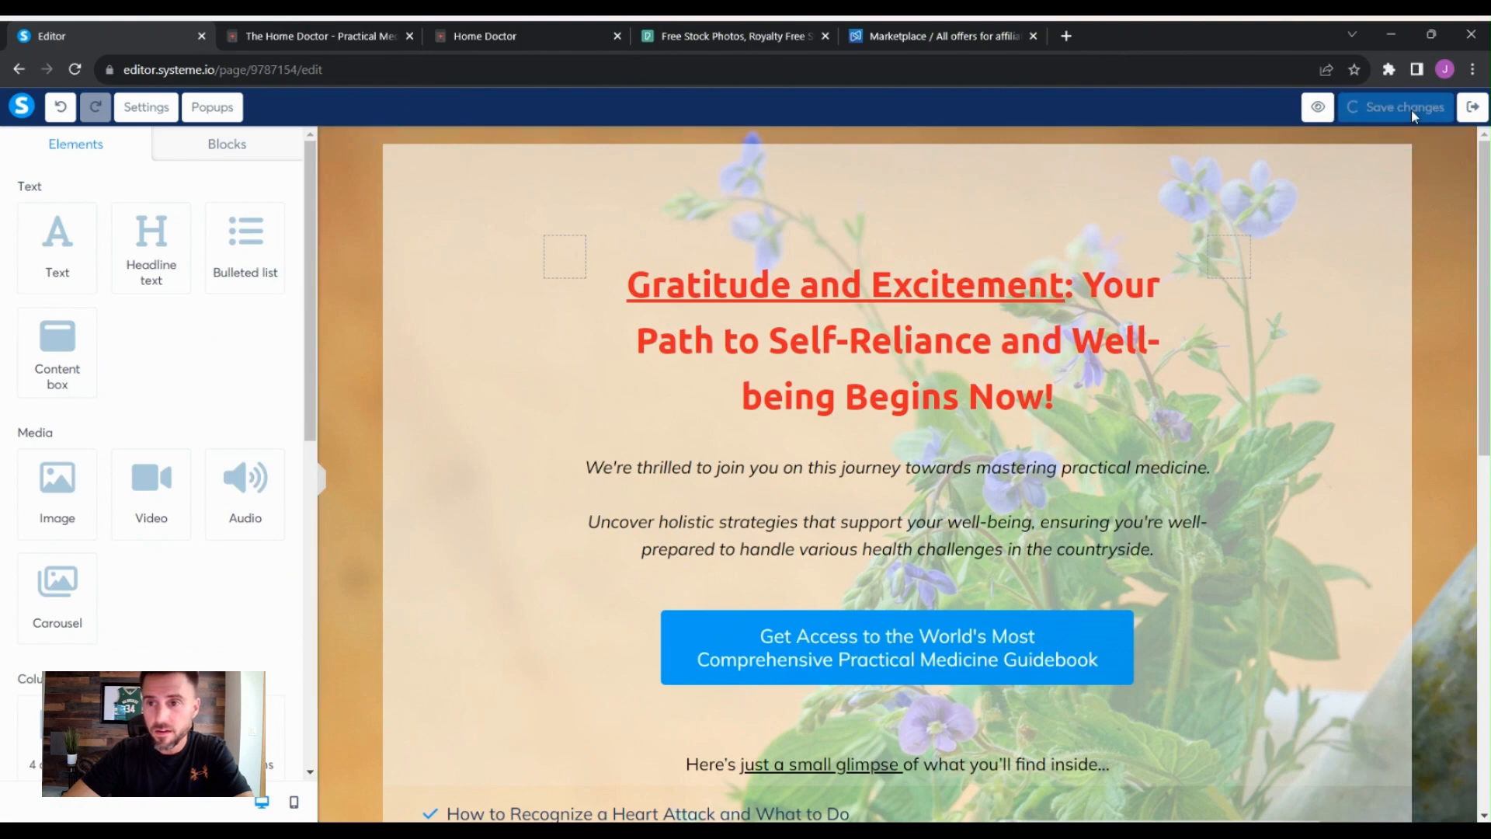
- Review the saved thank-you page from top to footer and exit the editor
{"action": "scroll", "coordinate": [1449, 420], "scroll_direction": "down", "scroll_amount": 10}
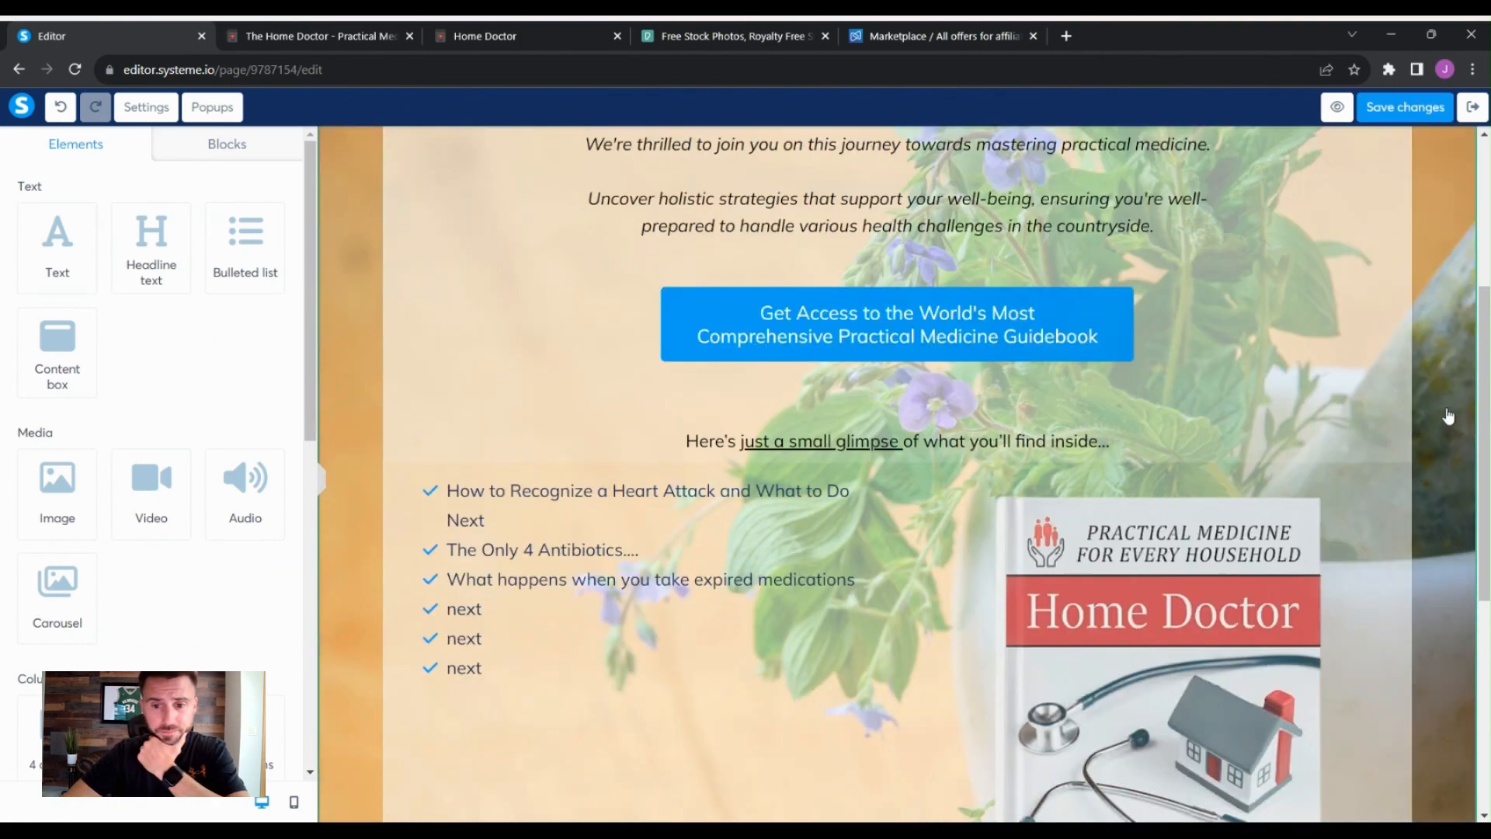
{"action": "scroll", "coordinate": [1449, 417], "scroll_direction": "down", "scroll_amount": 1}
{"action": "scroll", "coordinate": [1449, 417], "scroll_direction": "up", "scroll_amount": 10}
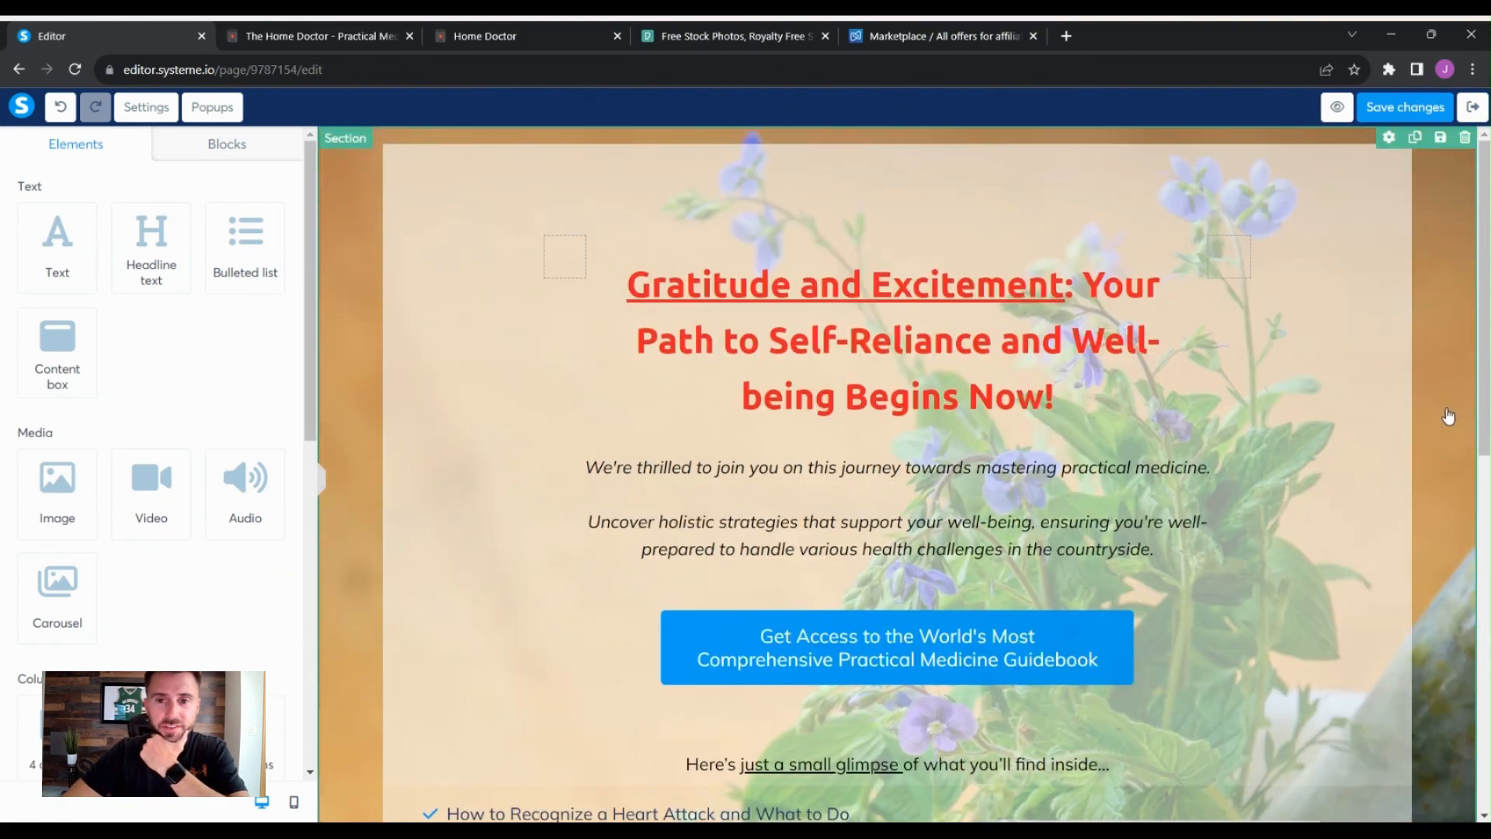
{"action": "scroll", "coordinate": [1449, 417], "scroll_direction": "down", "scroll_amount": 3}
{"action": "scroll", "coordinate": [1449, 417], "scroll_direction": "down", "scroll_amount": 7}
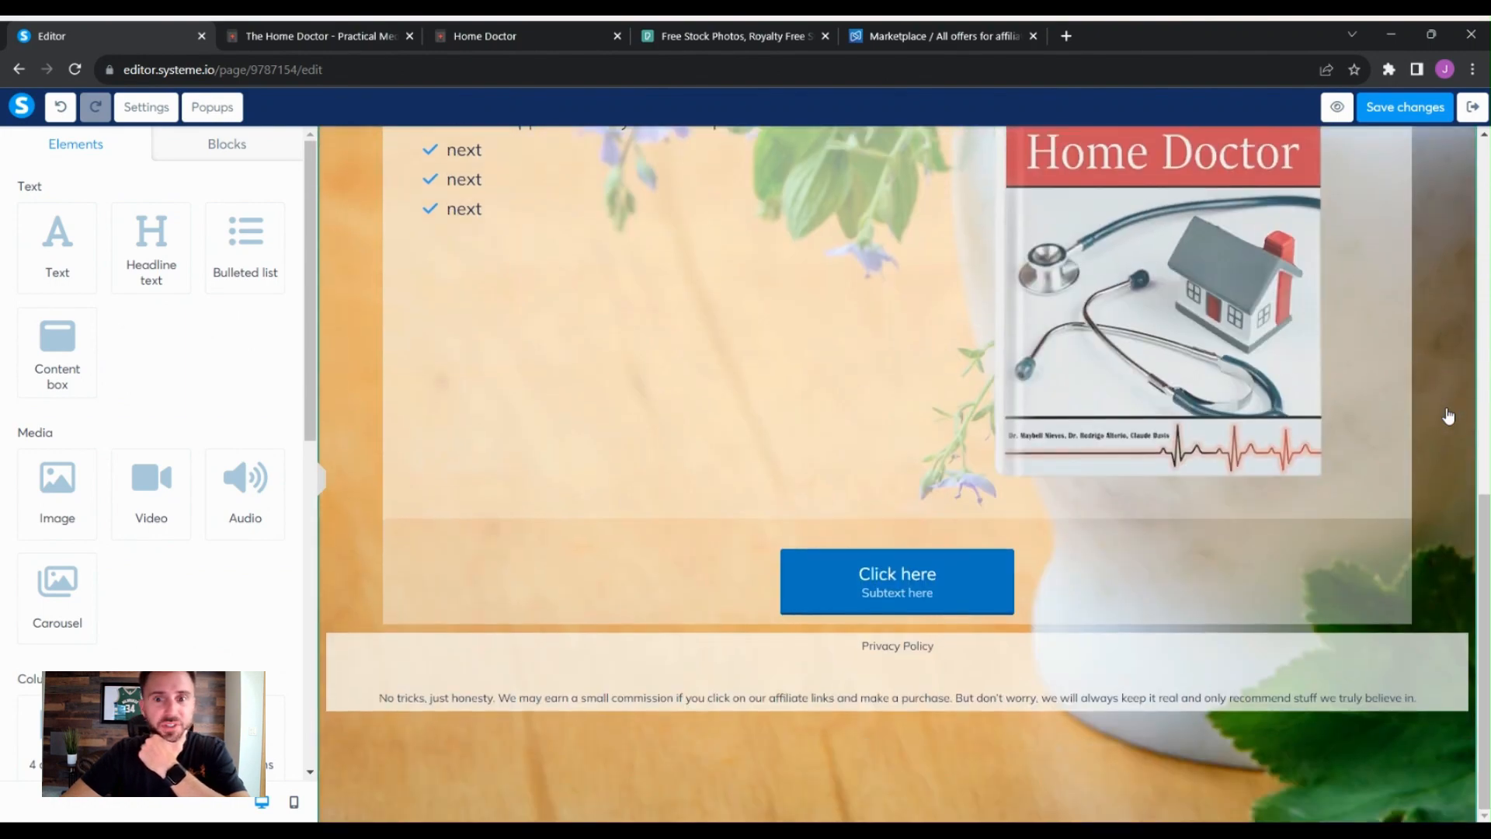
{"action": "scroll", "coordinate": [1449, 417], "scroll_direction": "up", "scroll_amount": 7}
{"action": "scroll", "coordinate": [1449, 417], "scroll_direction": "up", "scroll_amount": 3}
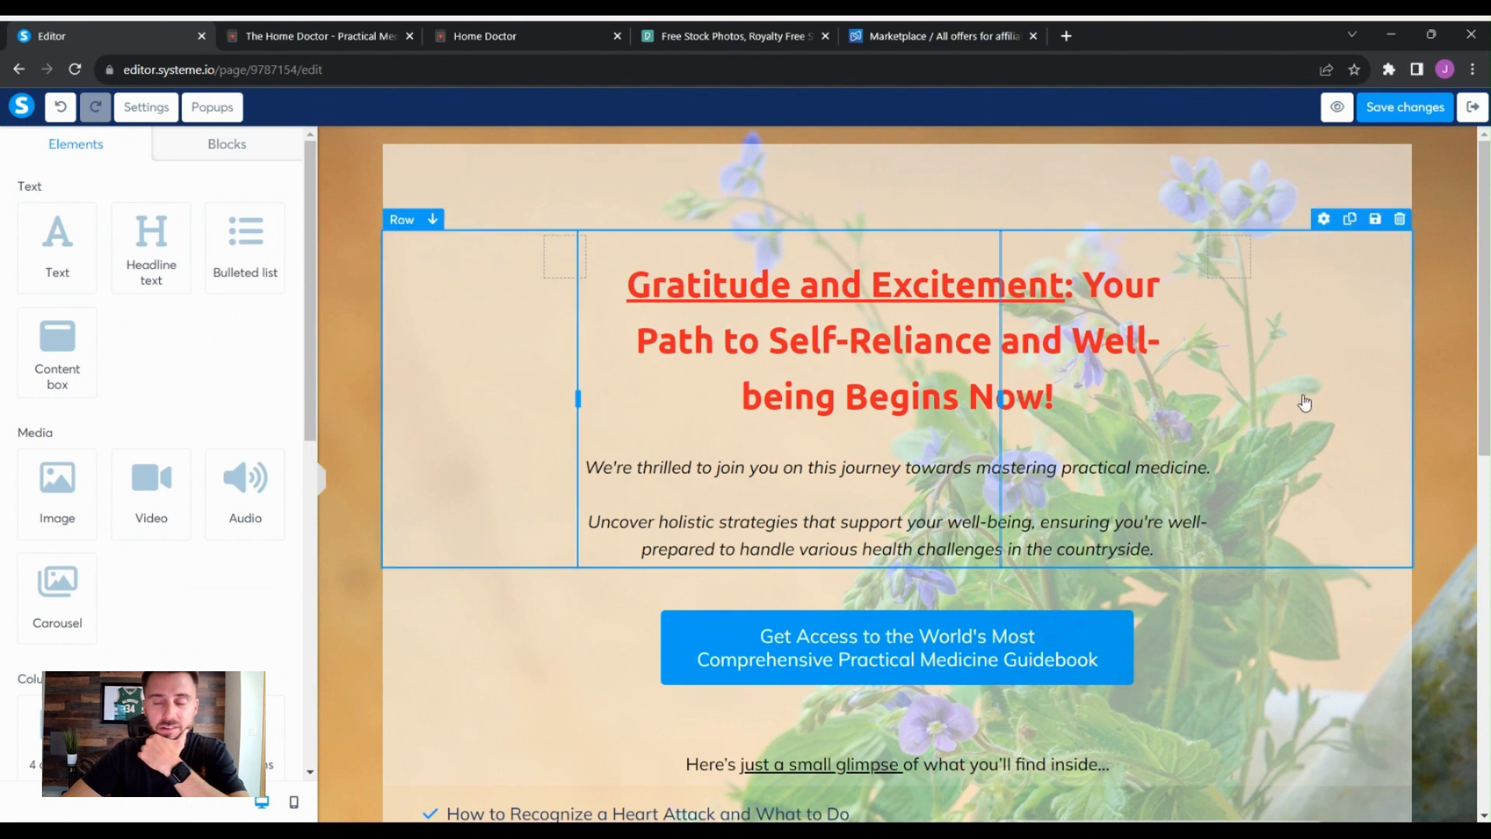
{"action": "left_click", "coordinate": [1471, 106]}
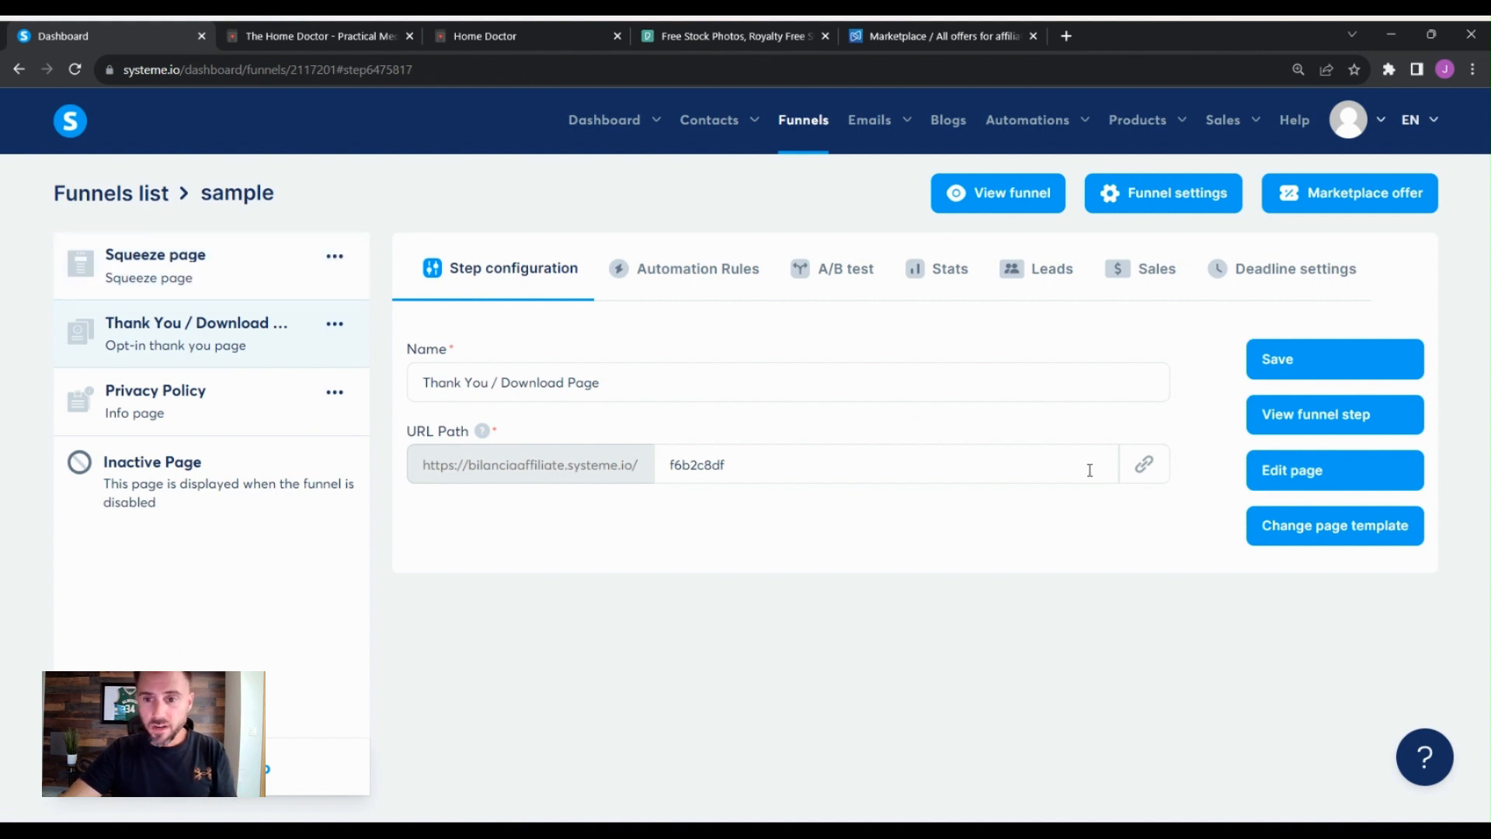
- Open the Squeeze page in the editor, review it down to the privacy footer, and exit
{"action": "left_click", "coordinate": [256, 257]}
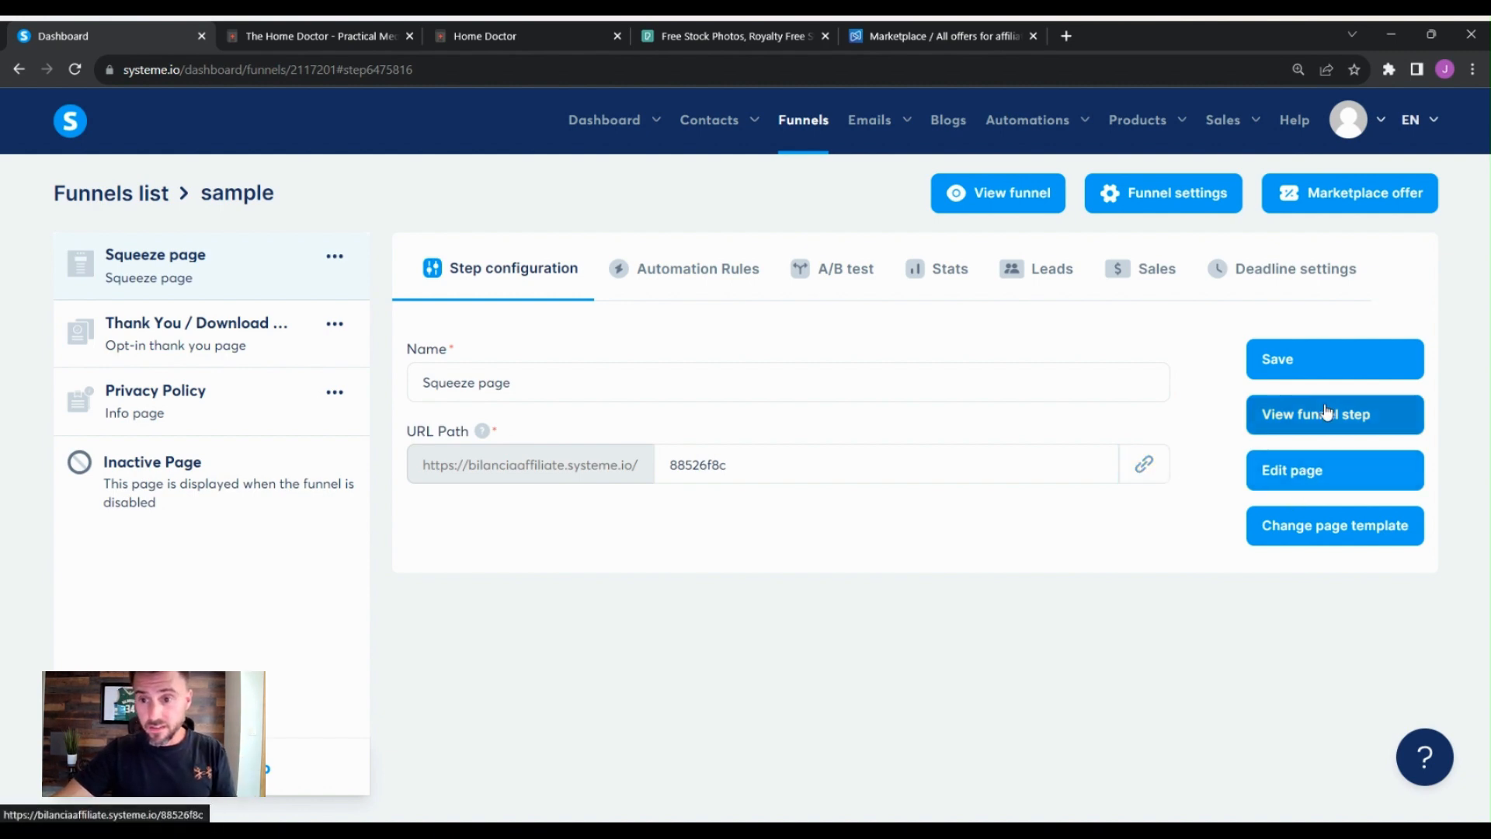
{"action": "left_click", "coordinate": [1296, 471]}
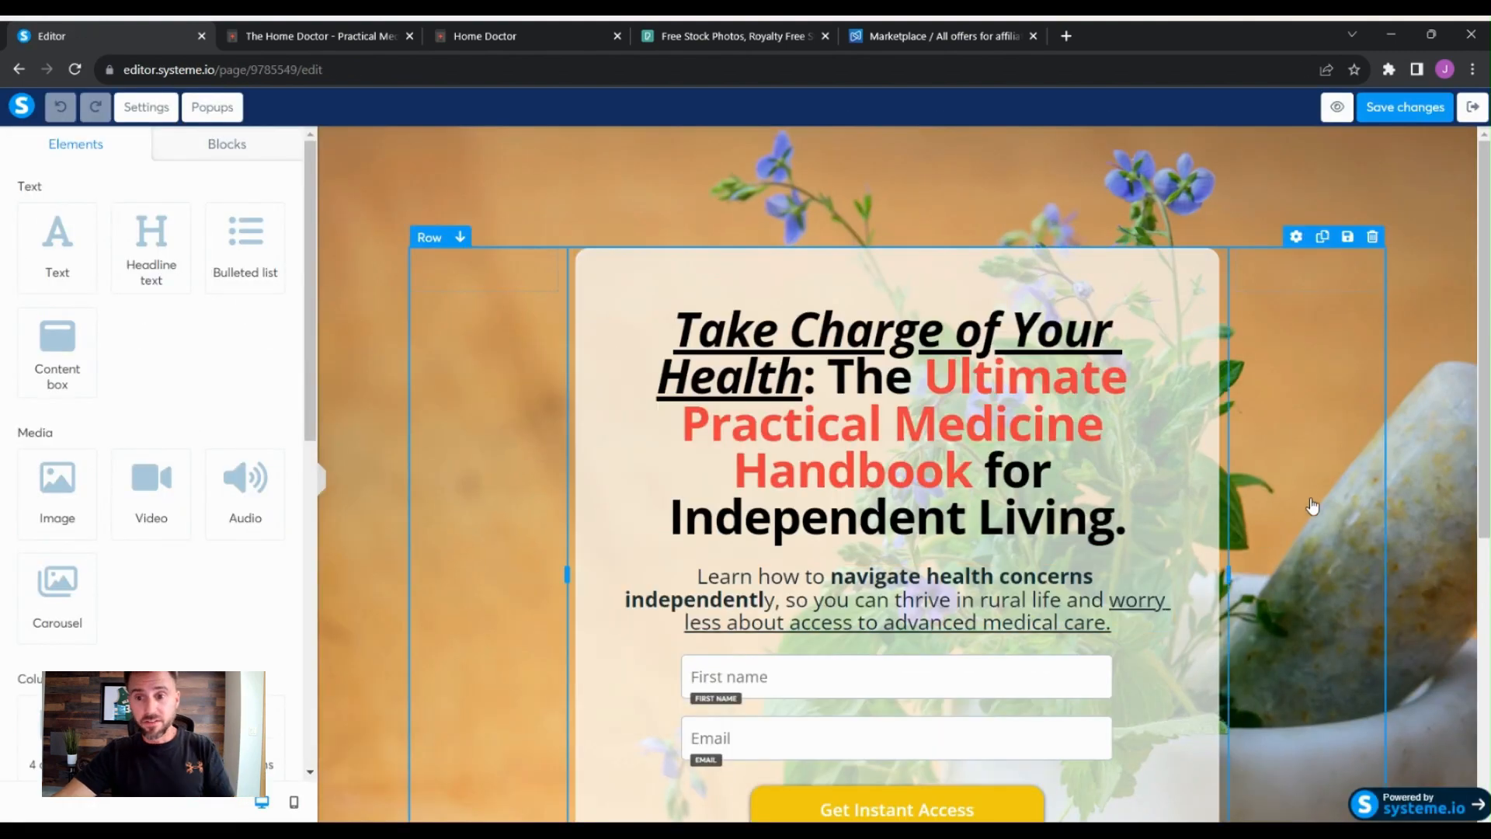
{"action": "scroll", "coordinate": [1428, 471], "scroll_direction": "down", "scroll_amount": 5}
{"action": "scroll", "coordinate": [1428, 471], "scroll_direction": "up", "scroll_amount": 5}
{"action": "scroll", "coordinate": [1429, 471], "scroll_direction": "down", "scroll_amount": 1}
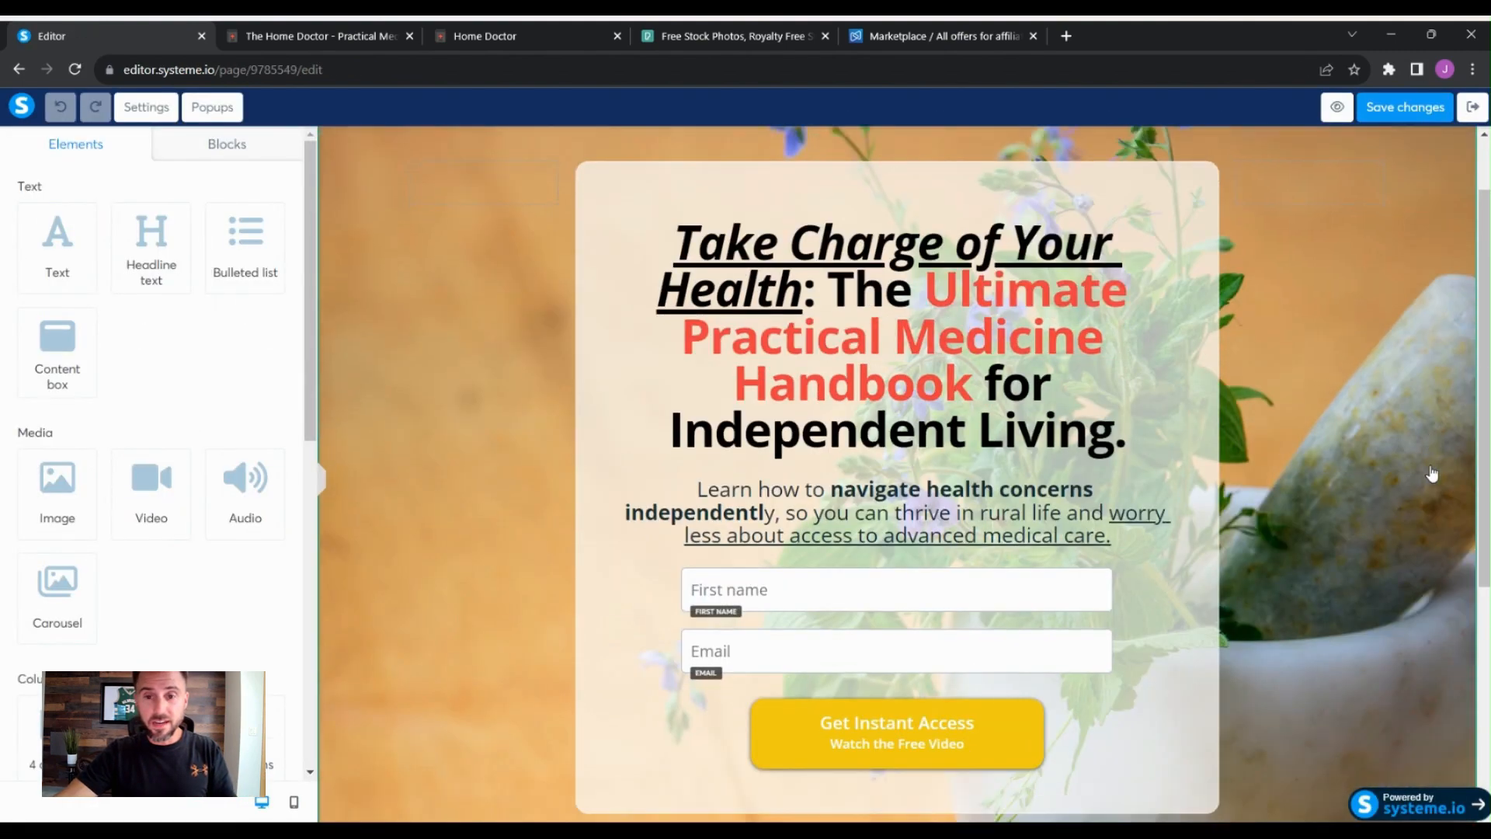
{"action": "scroll", "coordinate": [1289, 365], "scroll_direction": "down", "scroll_amount": 3}
{"action": "scroll", "coordinate": [1298, 359], "scroll_direction": "up", "scroll_amount": 3}
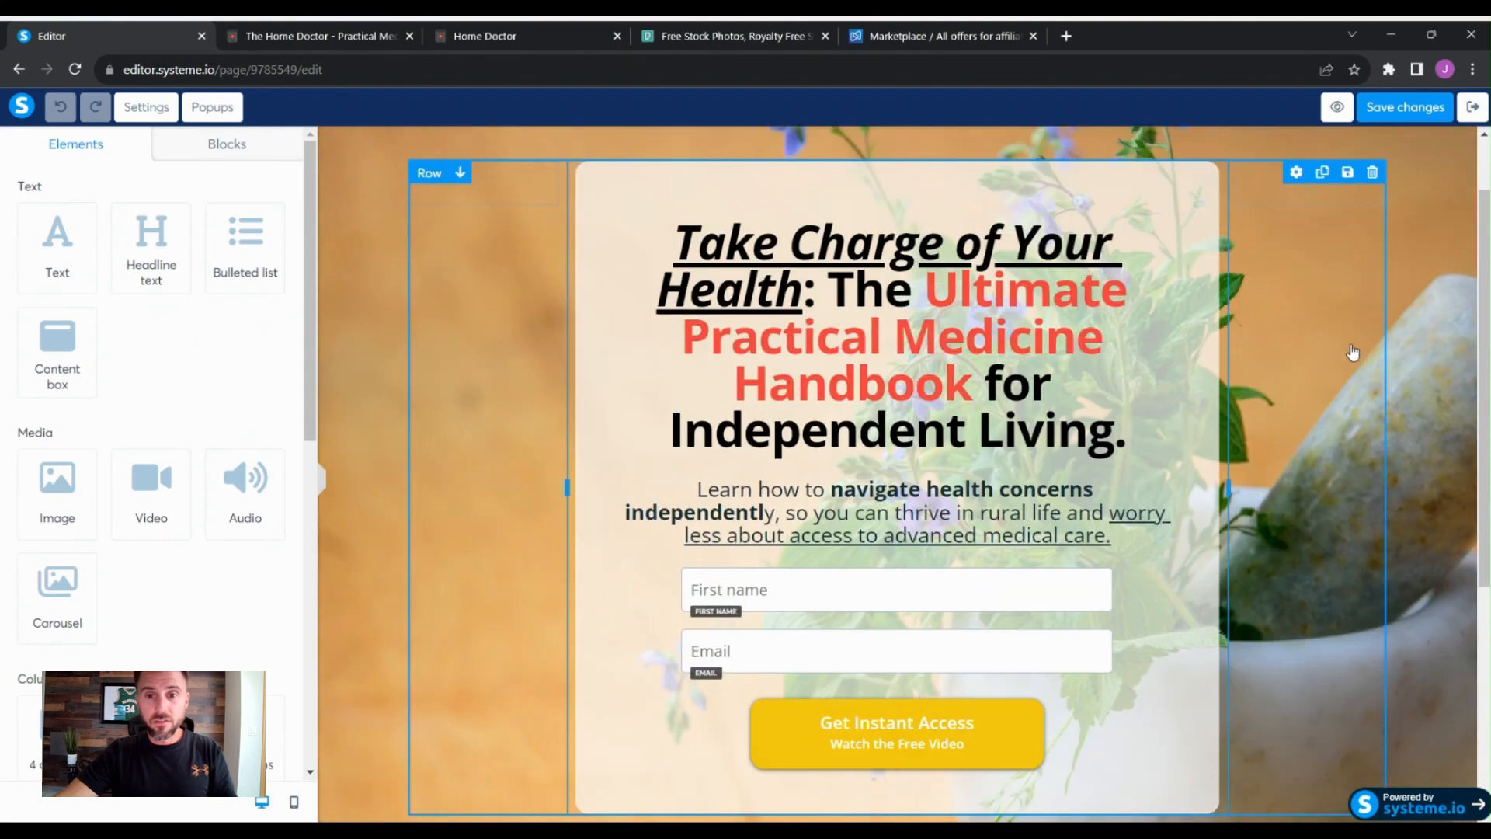
{"action": "scroll", "coordinate": [1383, 351], "scroll_direction": "down", "scroll_amount": 1}
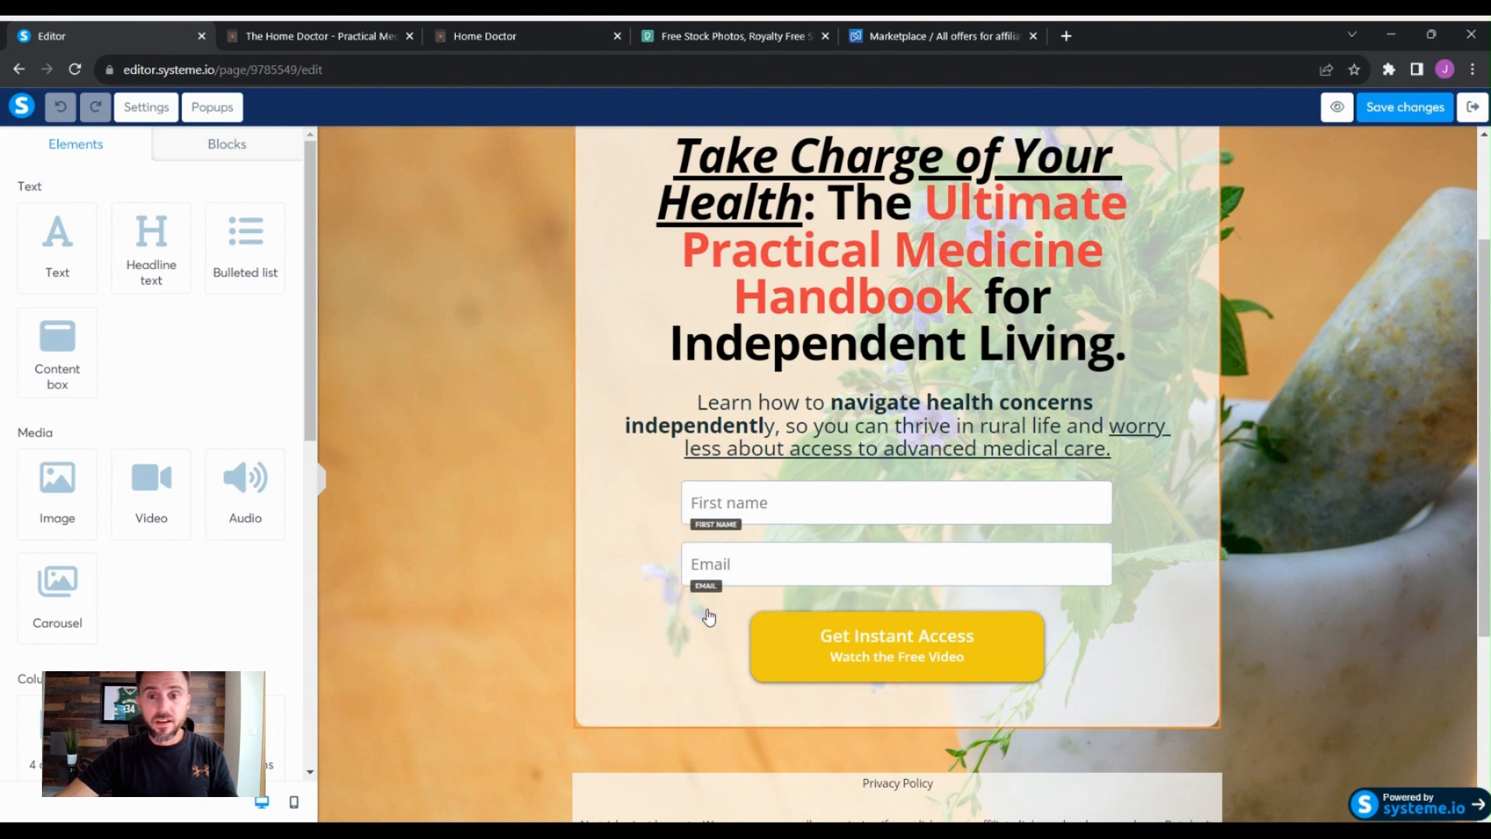
{"action": "scroll", "coordinate": [435, 540], "scroll_direction": "down", "scroll_amount": 2}
{"action": "scroll", "coordinate": [548, 516], "scroll_direction": "up", "scroll_amount": 1}
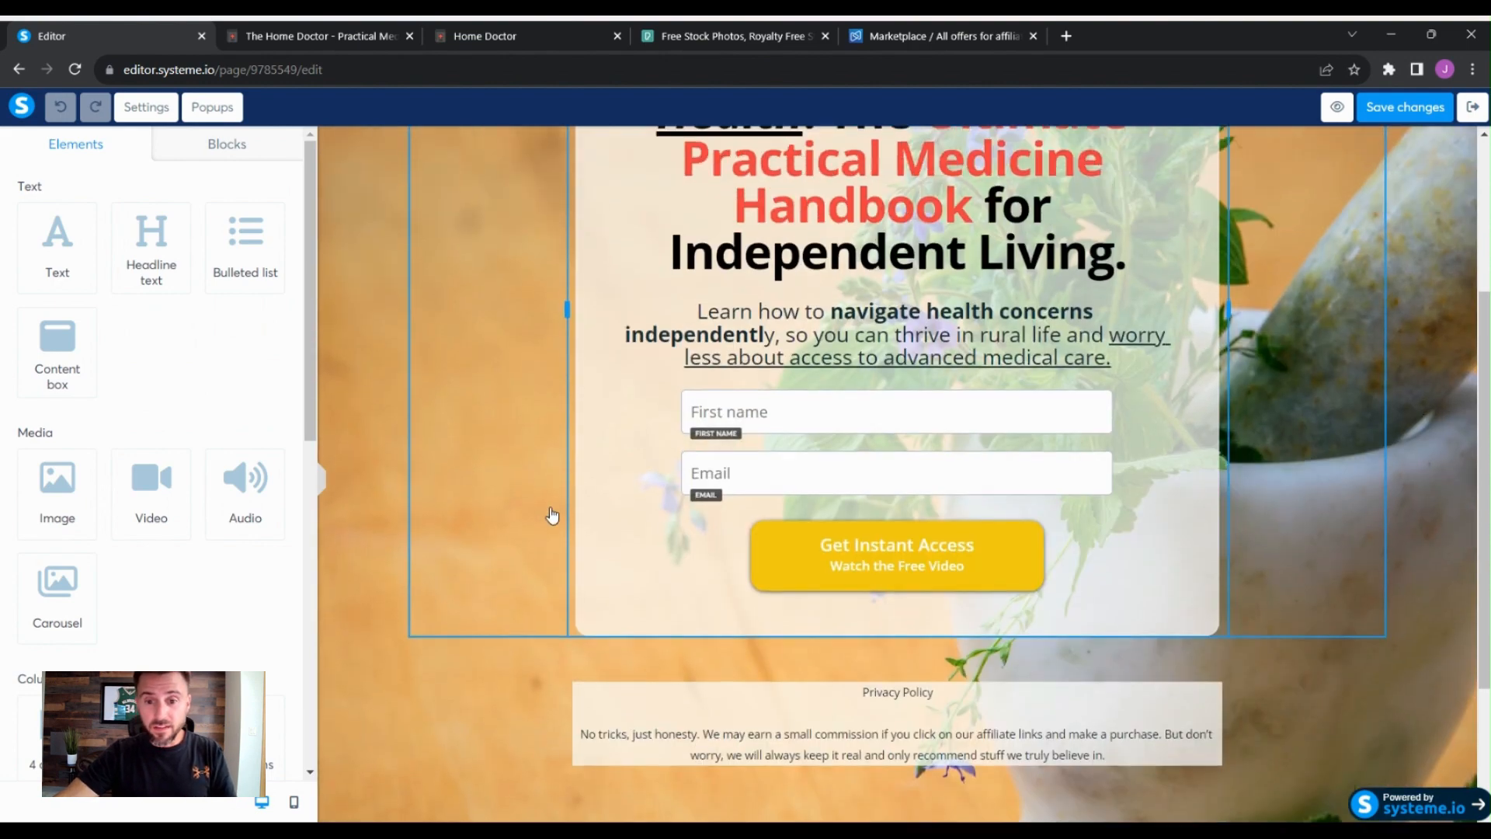
{"action": "left_click", "coordinate": [1472, 108]}
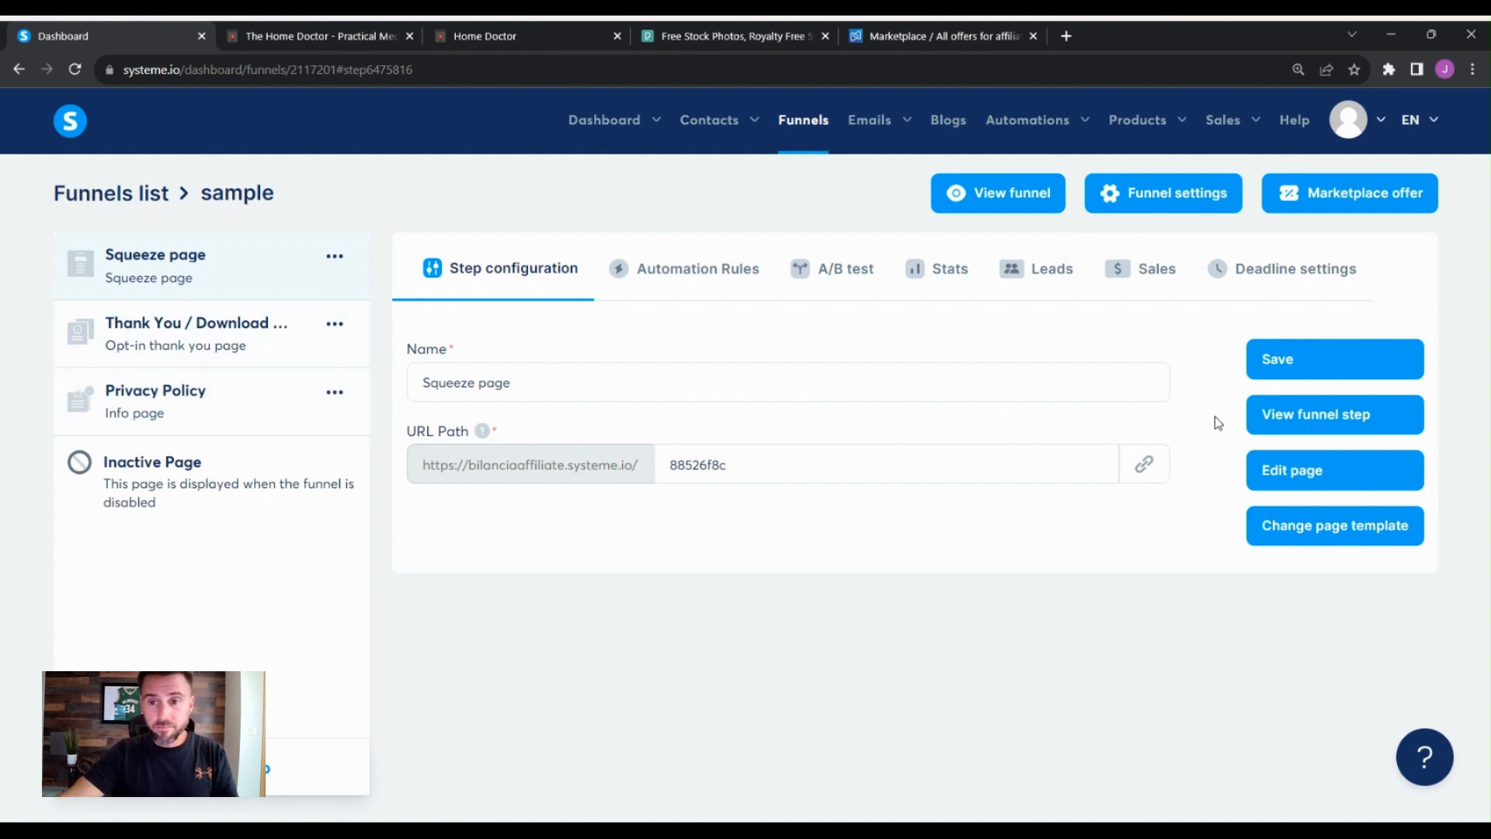
- Reopen the Squeeze page in the editor for a quick look and exit again
{"action": "left_click", "coordinate": [1329, 471]}
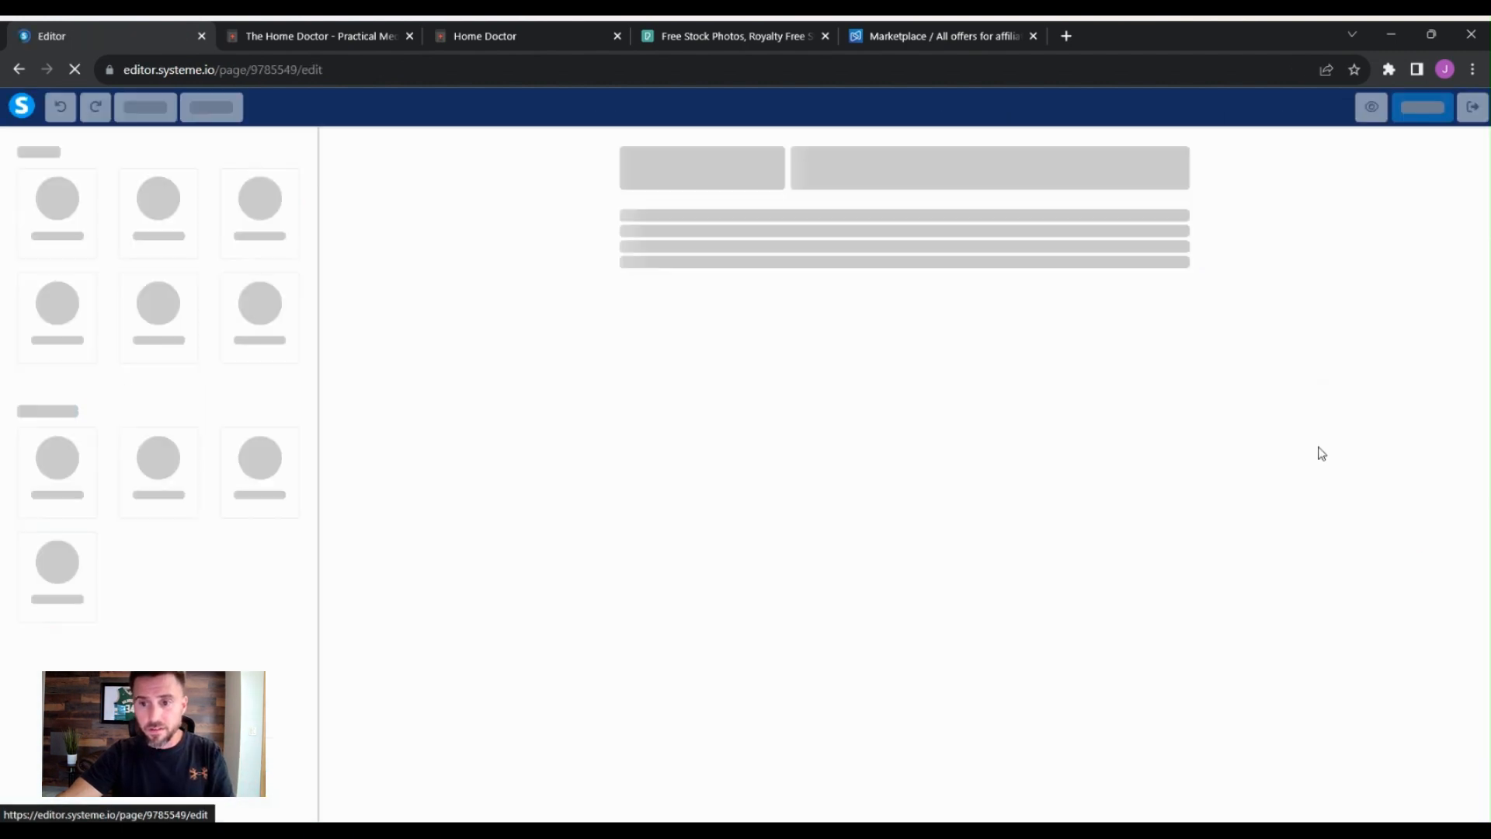
{"action": "scroll", "coordinate": [1213, 464], "scroll_direction": "down", "scroll_amount": 5}
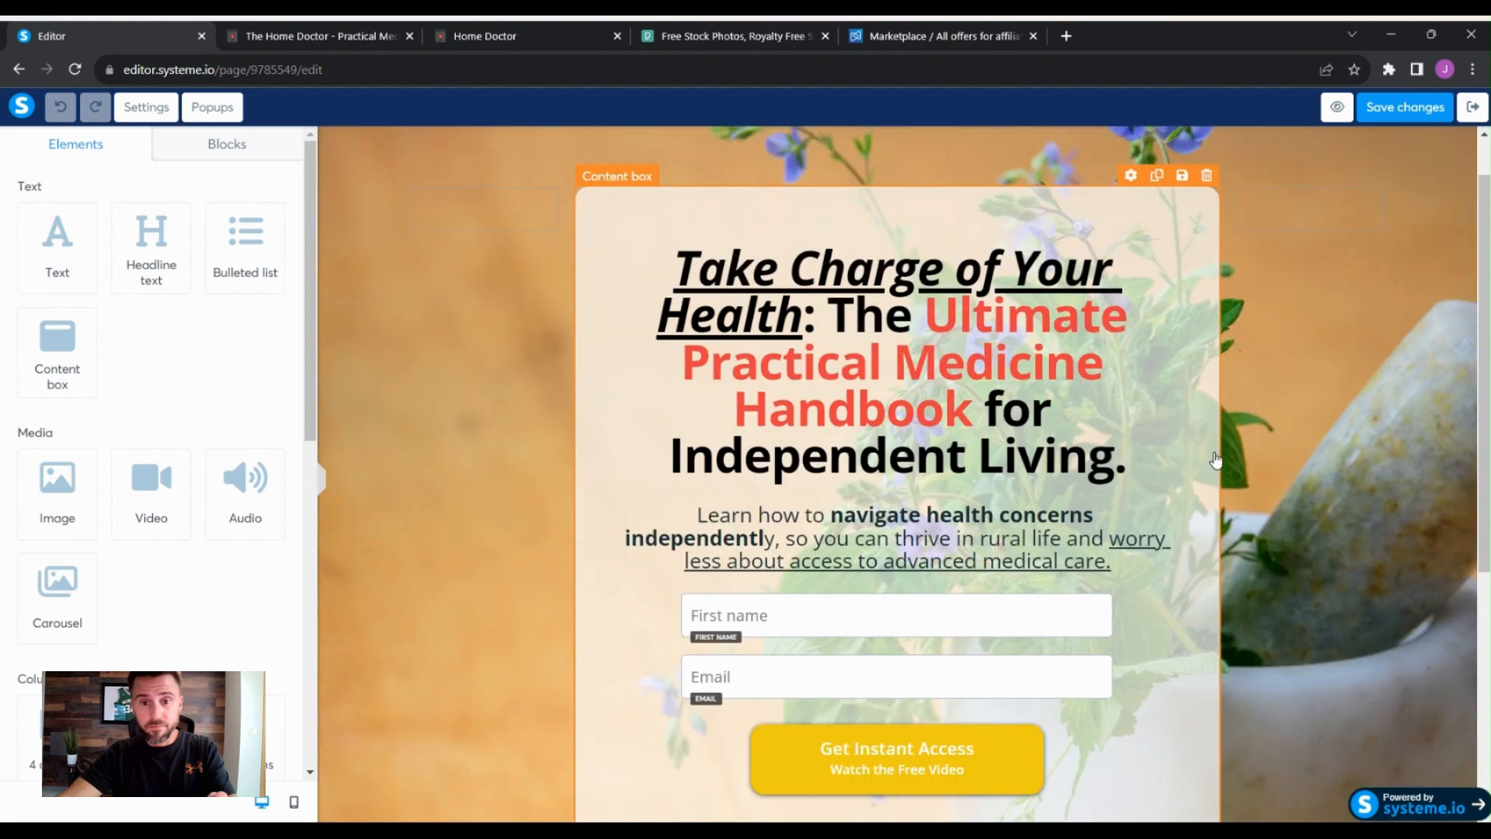
{"action": "scroll", "coordinate": [1215, 450], "scroll_direction": "up", "scroll_amount": 5}
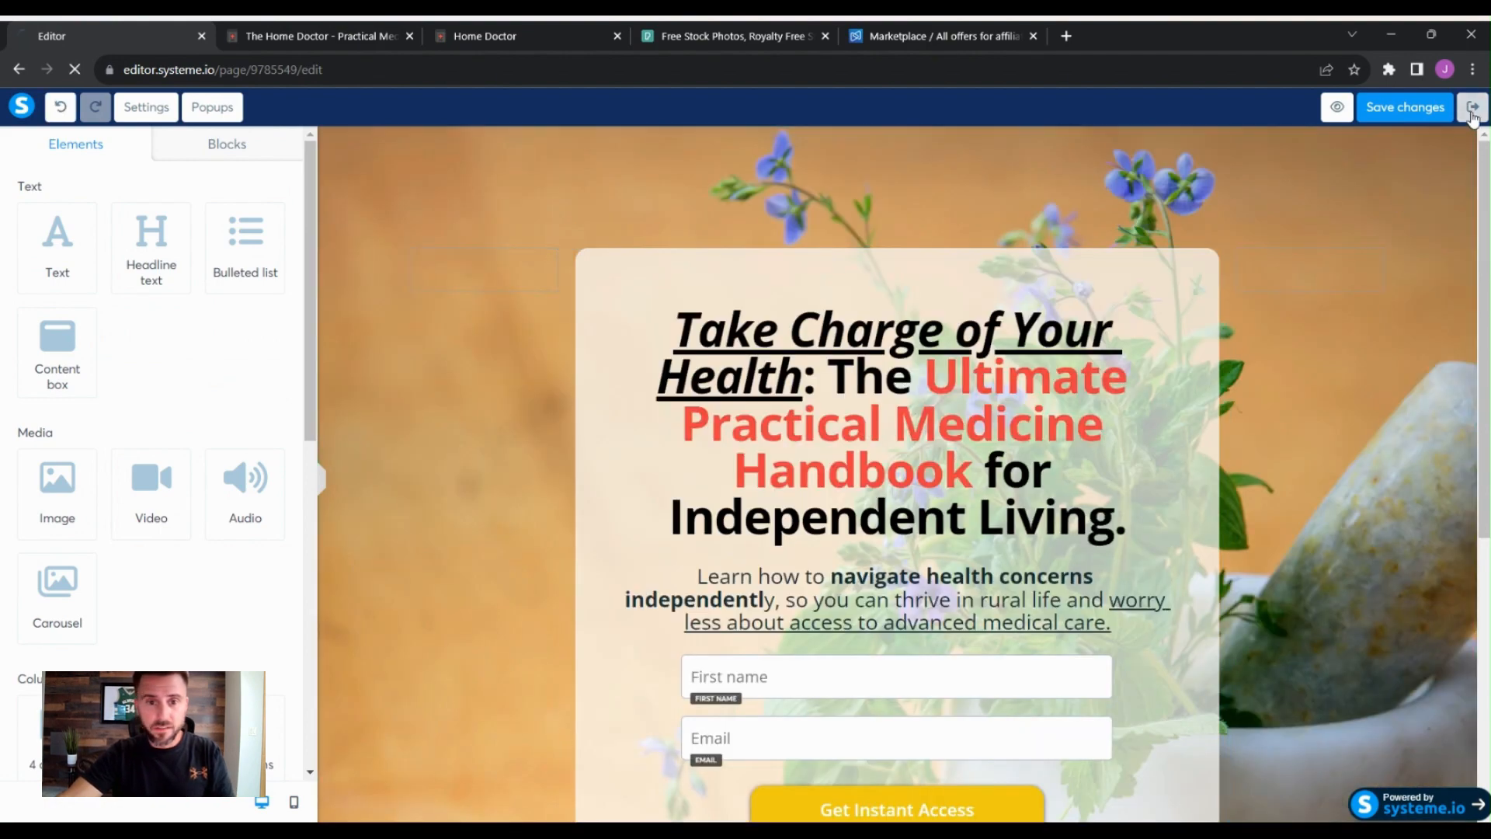
{"action": "left_click", "coordinate": [1471, 106]}
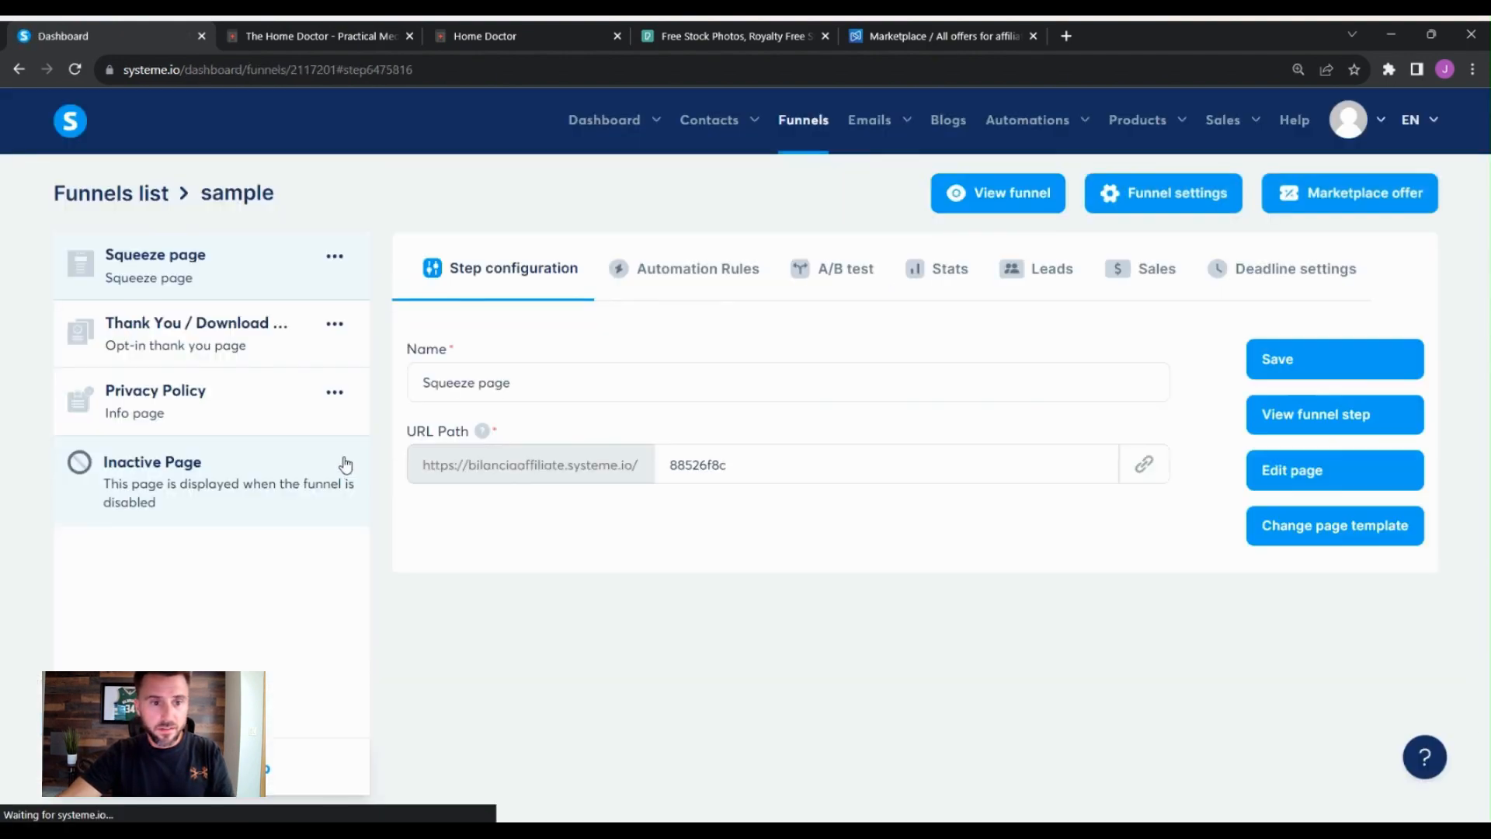
- Open the Thank You / Download Page in the editor and scroll through its sections down to the footer
{"action": "left_click", "coordinate": [235, 344]}
{"action": "left_click", "coordinate": [1318, 472]}
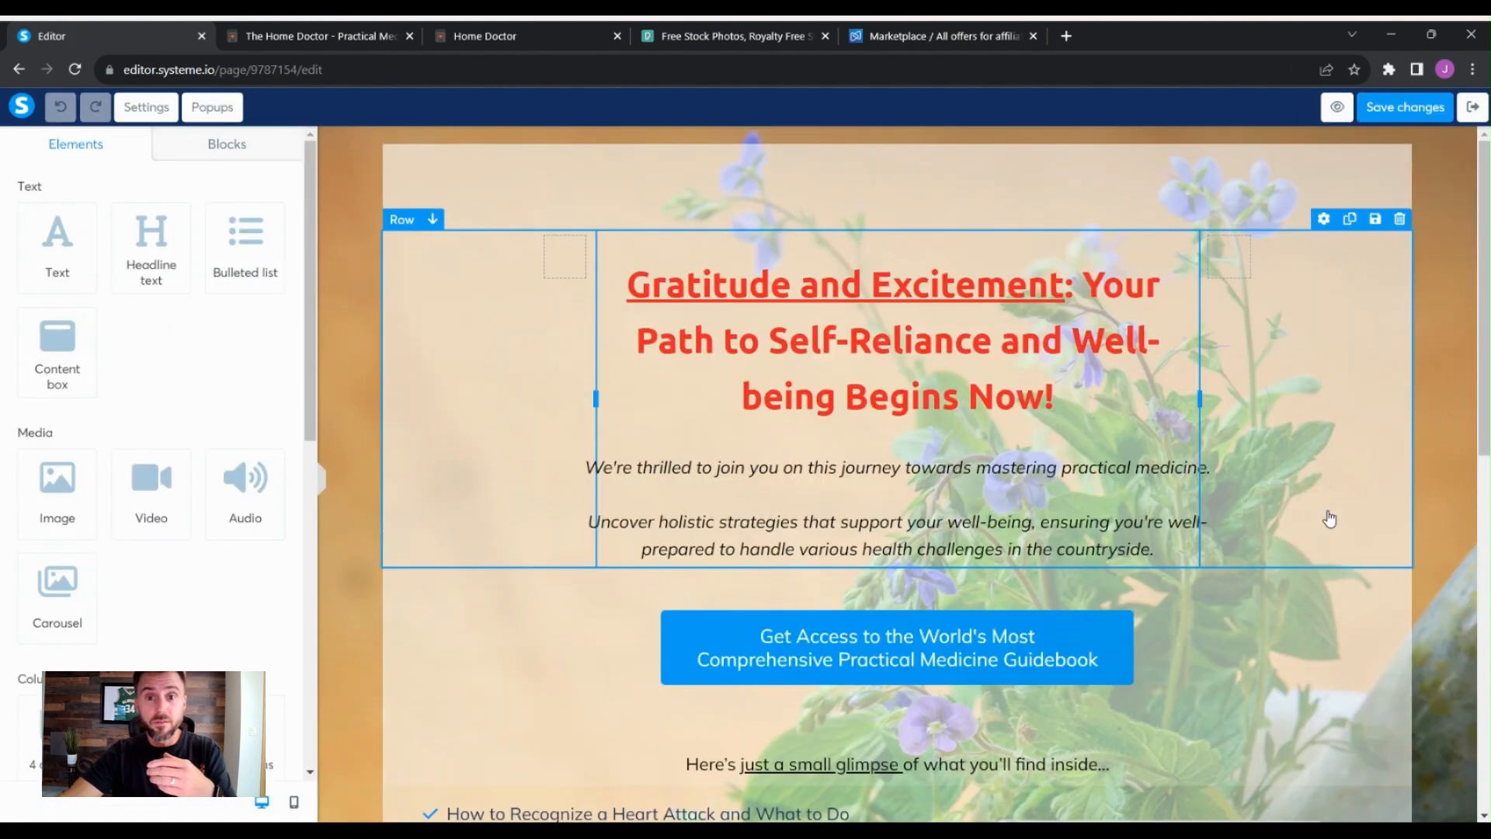
{"action": "scroll", "coordinate": [1442, 579], "scroll_direction": "down", "scroll_amount": 2}
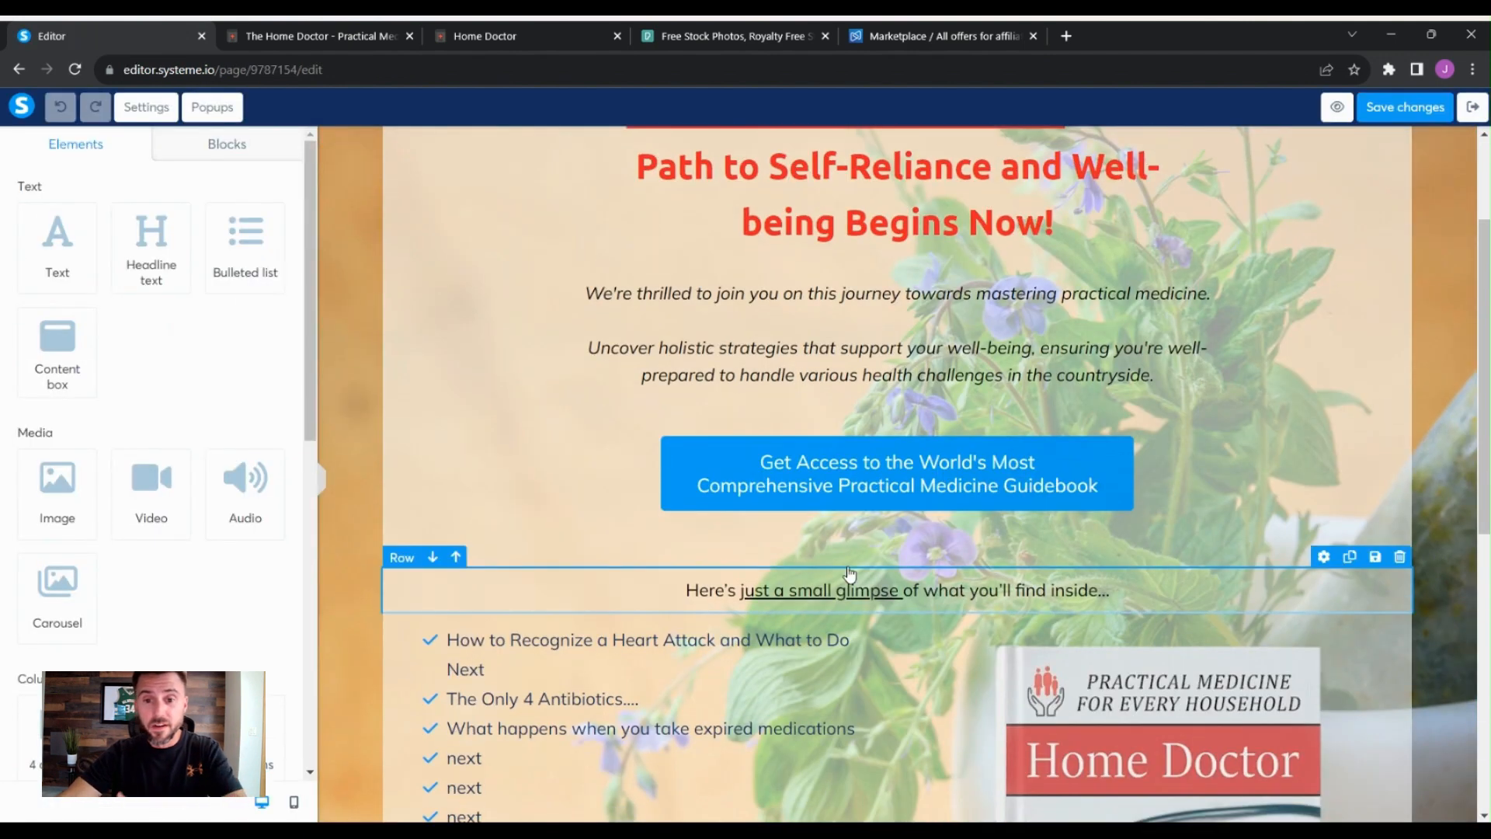
{"action": "scroll", "coordinate": [1255, 556], "scroll_direction": "up", "scroll_amount": 1}
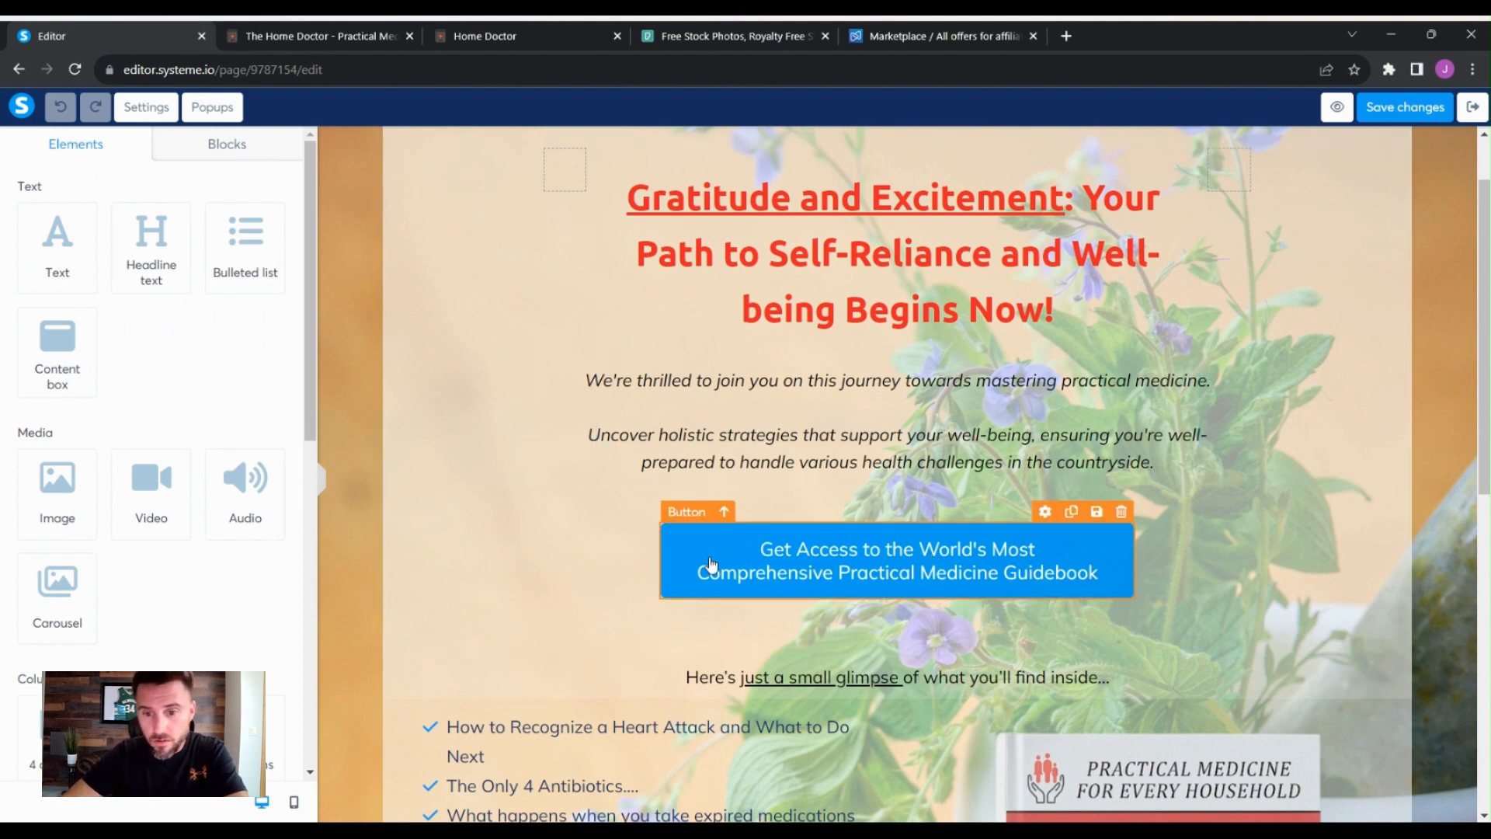
{"action": "scroll", "coordinate": [505, 466], "scroll_direction": "down", "scroll_amount": 6}
{"action": "scroll", "coordinate": [523, 523], "scroll_direction": "up", "scroll_amount": 2}
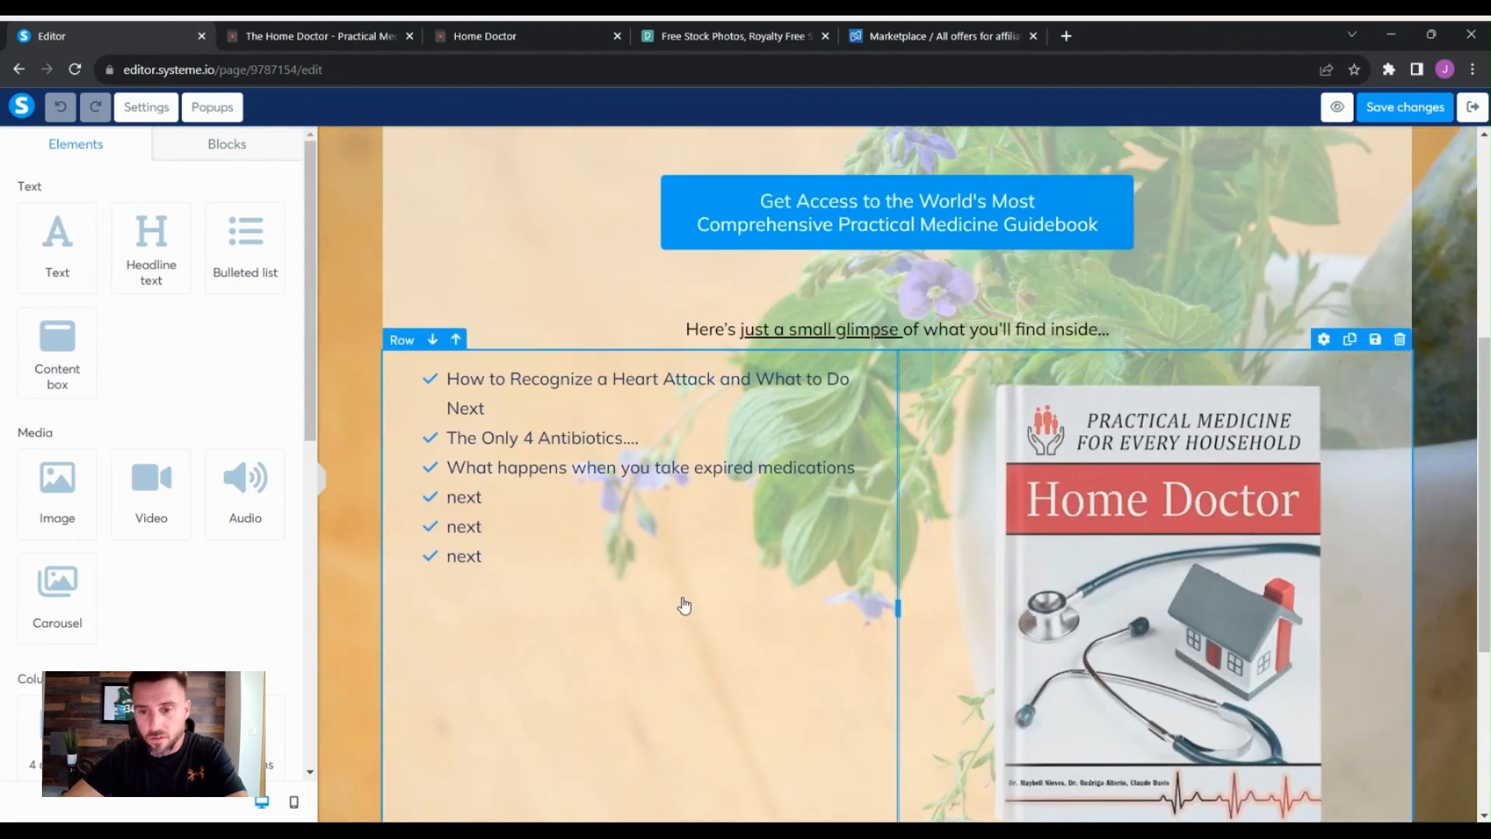
{"action": "scroll", "coordinate": [592, 422], "scroll_direction": "down", "scroll_amount": 3}
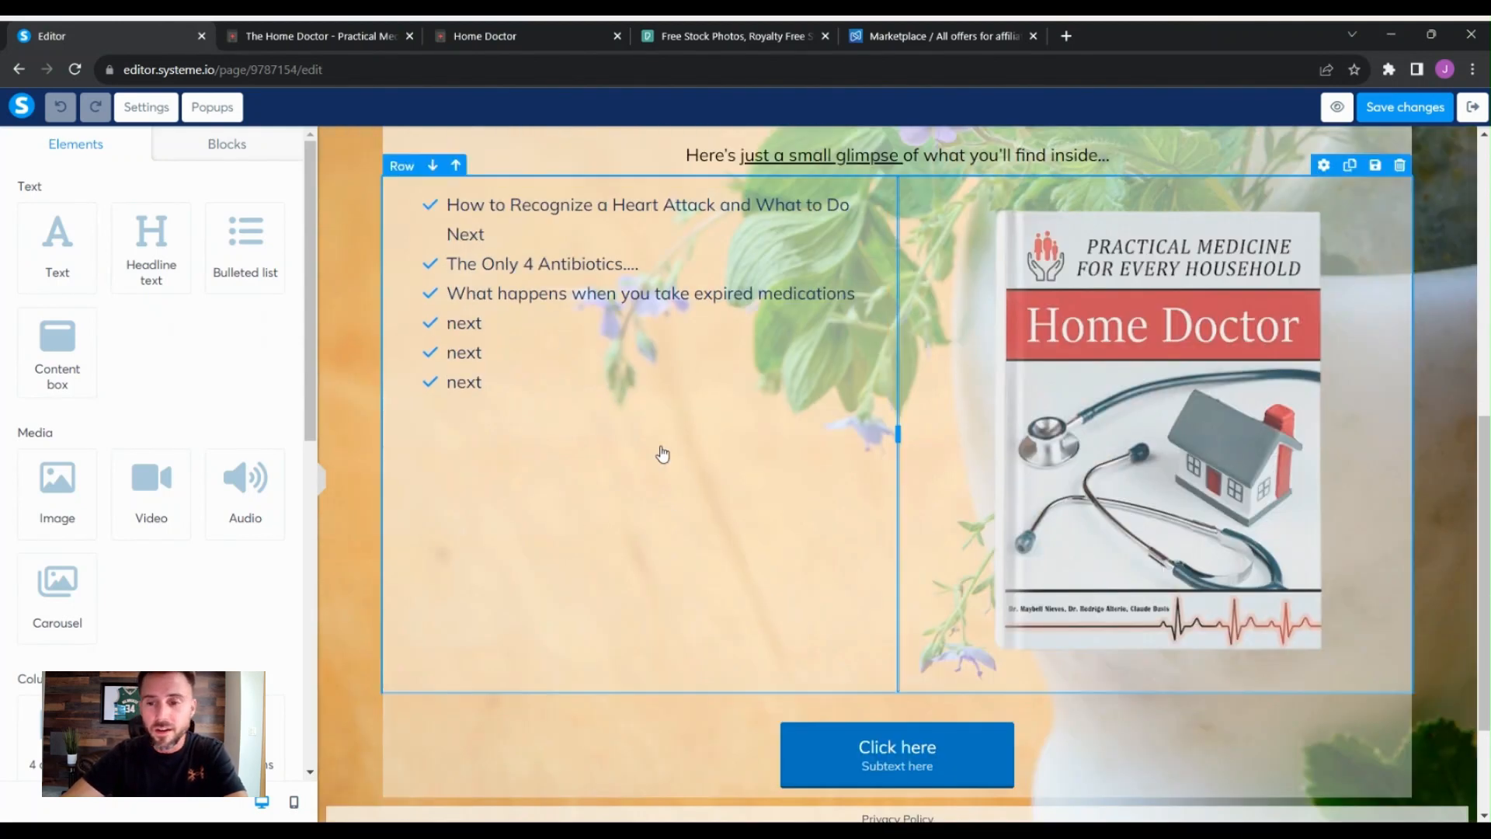
{"action": "scroll", "coordinate": [792, 557], "scroll_direction": "down", "scroll_amount": 2}
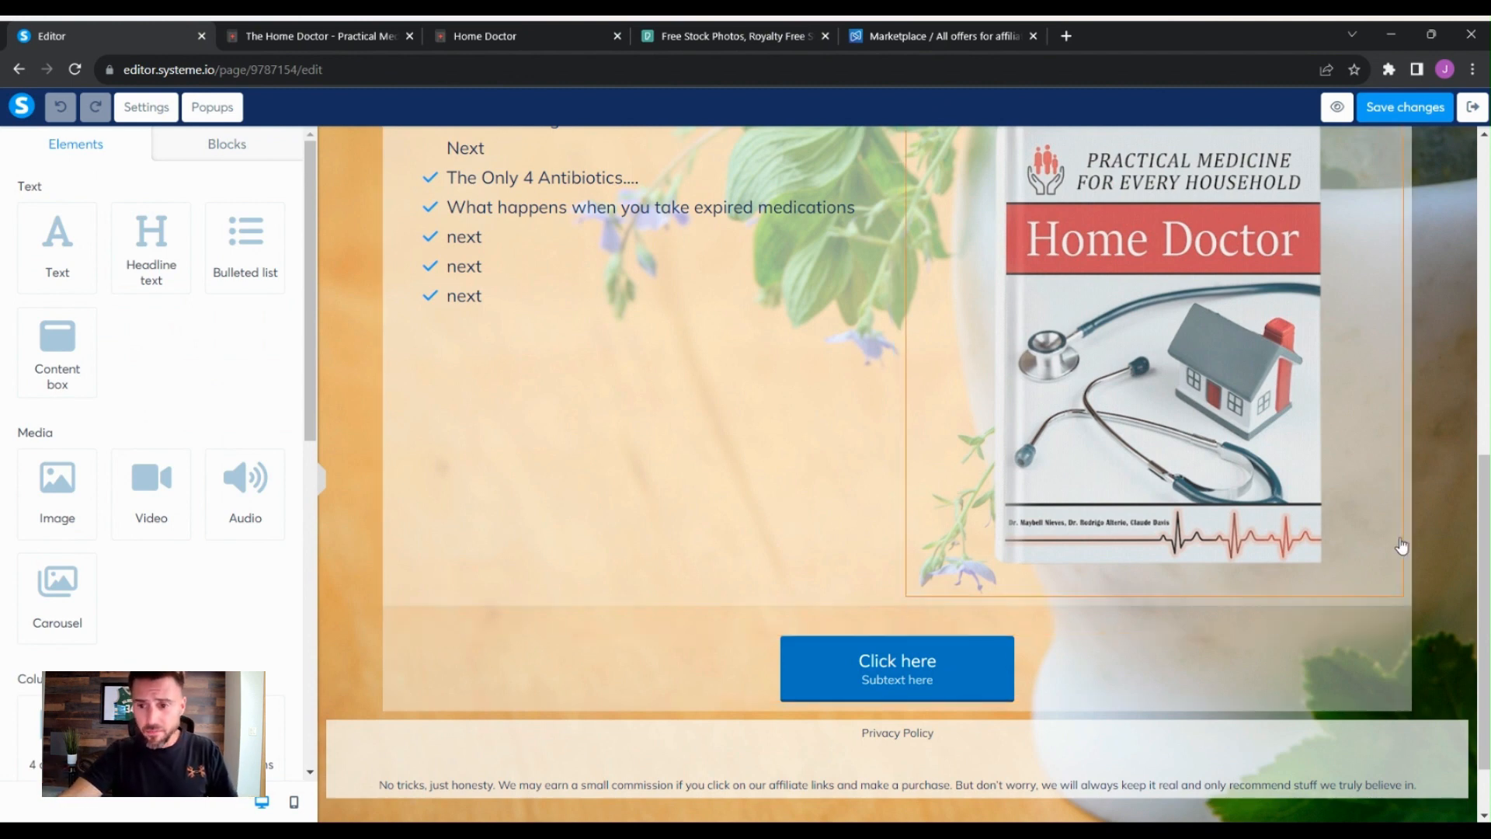
{"action": "scroll", "coordinate": [1449, 608], "scroll_direction": "down", "scroll_amount": 1}
{"action": "scroll", "coordinate": [1449, 608], "scroll_direction": "up", "scroll_amount": 6}
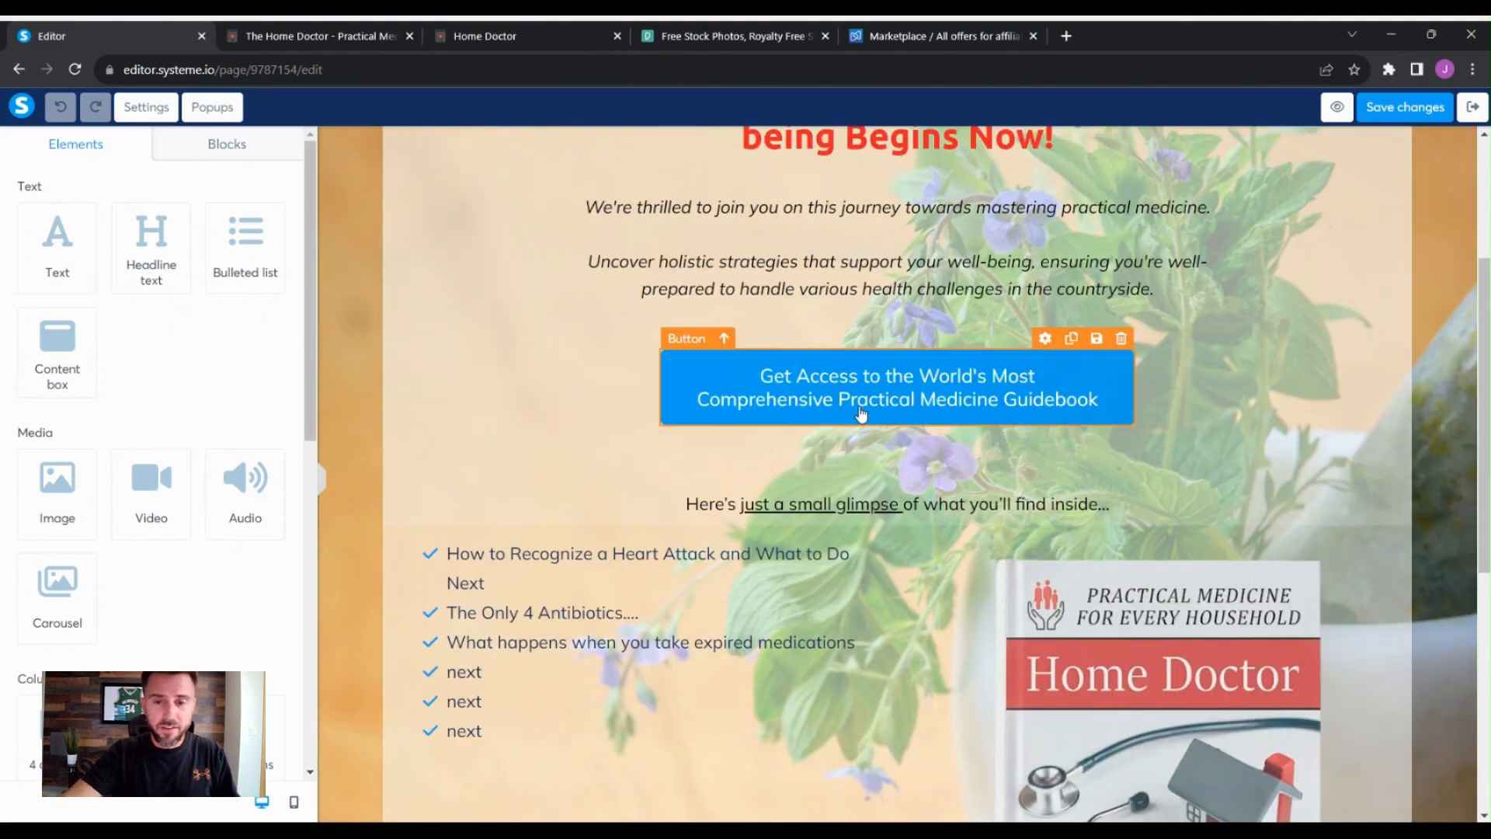
- Compare the Home Doctor sales page chapters with the thank-you page list, then exit the editor
{"action": "left_click", "coordinate": [348, 45]}
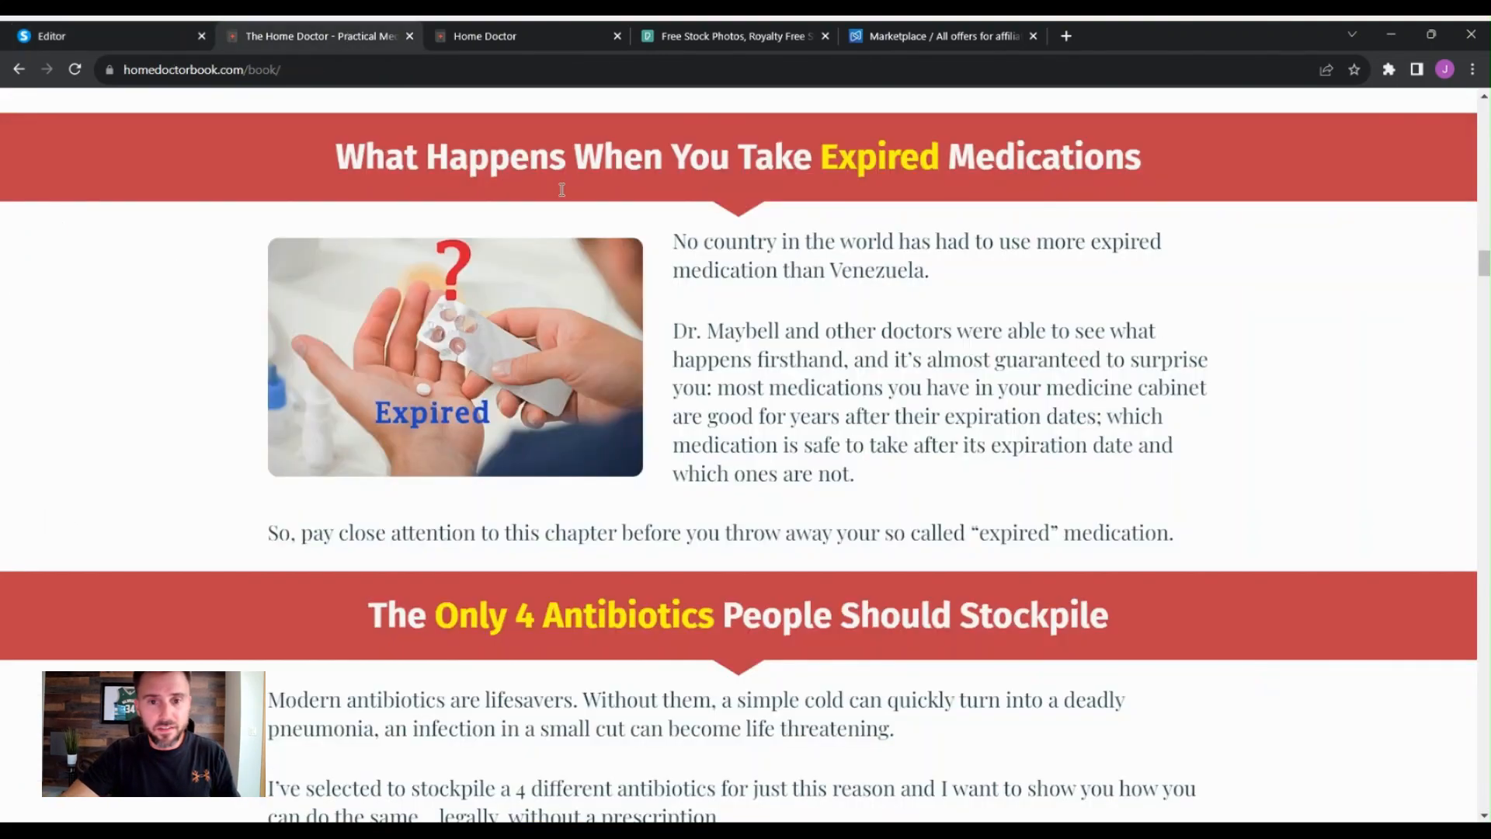
{"action": "scroll", "coordinate": [1188, 375], "scroll_direction": "down", "scroll_amount": 15}
{"action": "scroll", "coordinate": [1263, 380], "scroll_direction": "down", "scroll_amount": 1}
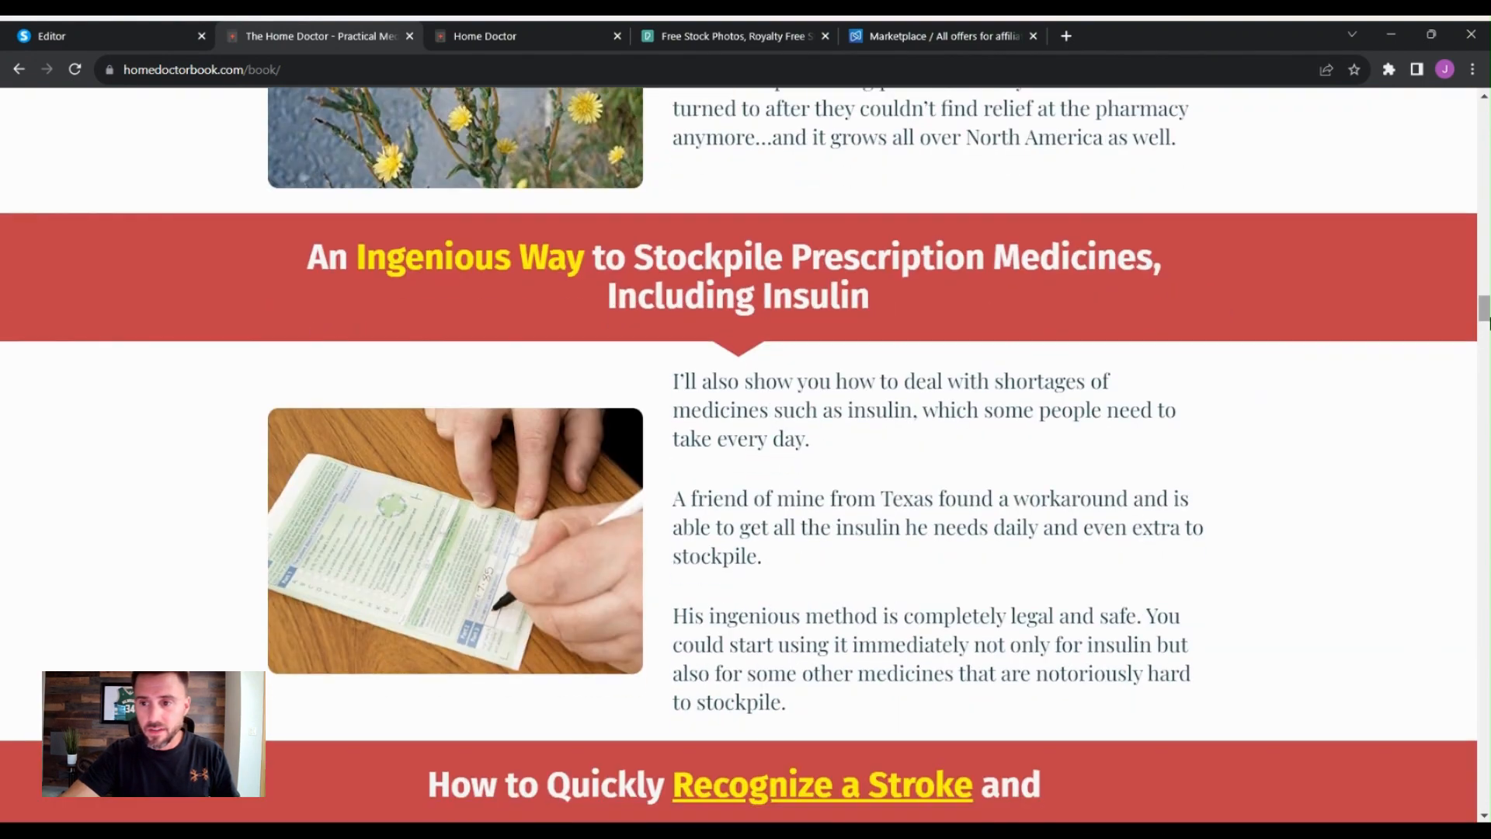
{"action": "left_click_drag", "start_coordinate": [1484, 316], "coordinate": [1488, 559]}
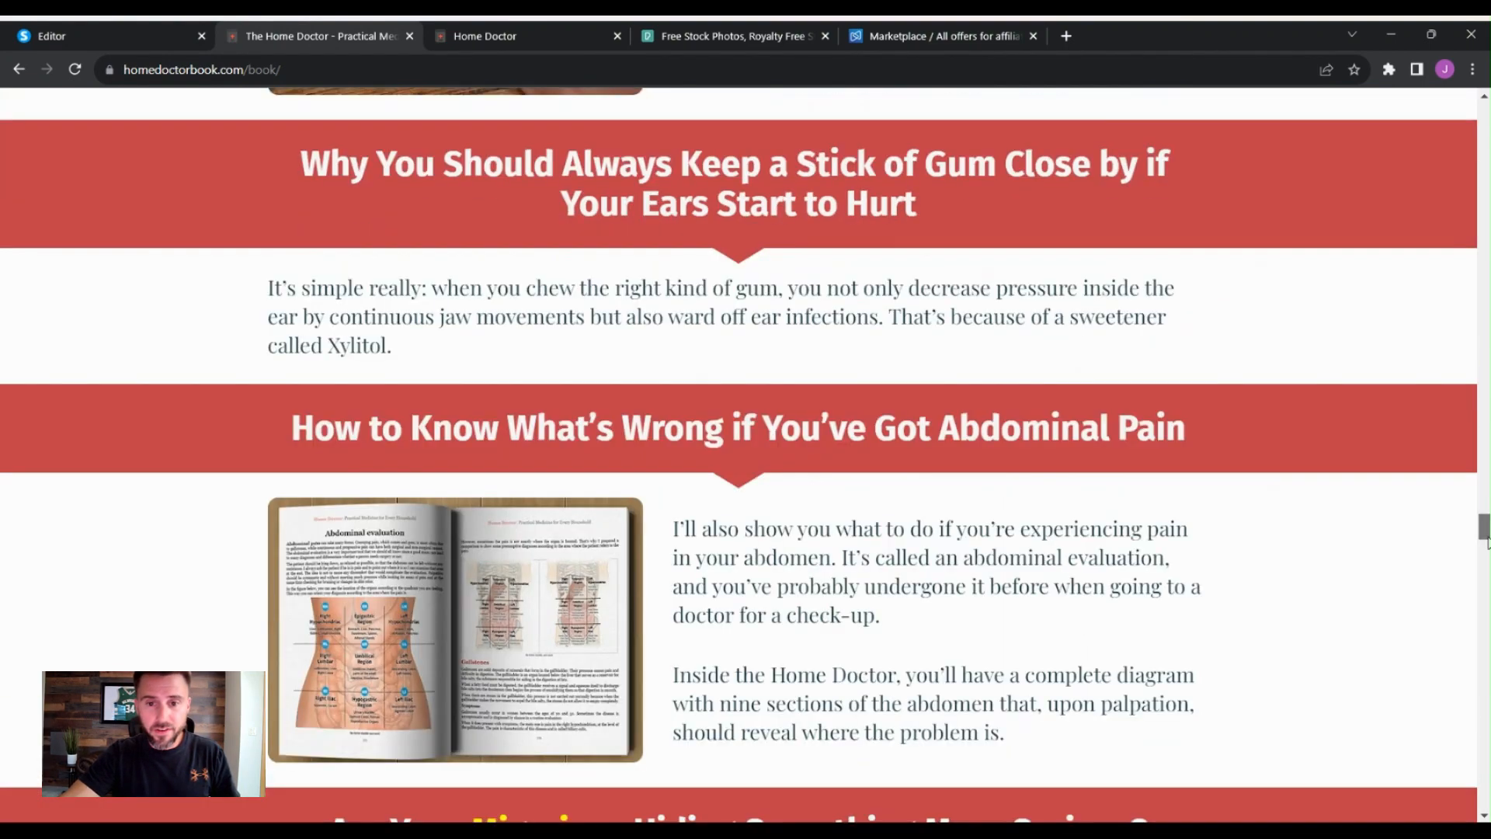
{"action": "left_click", "coordinate": [91, 28]}
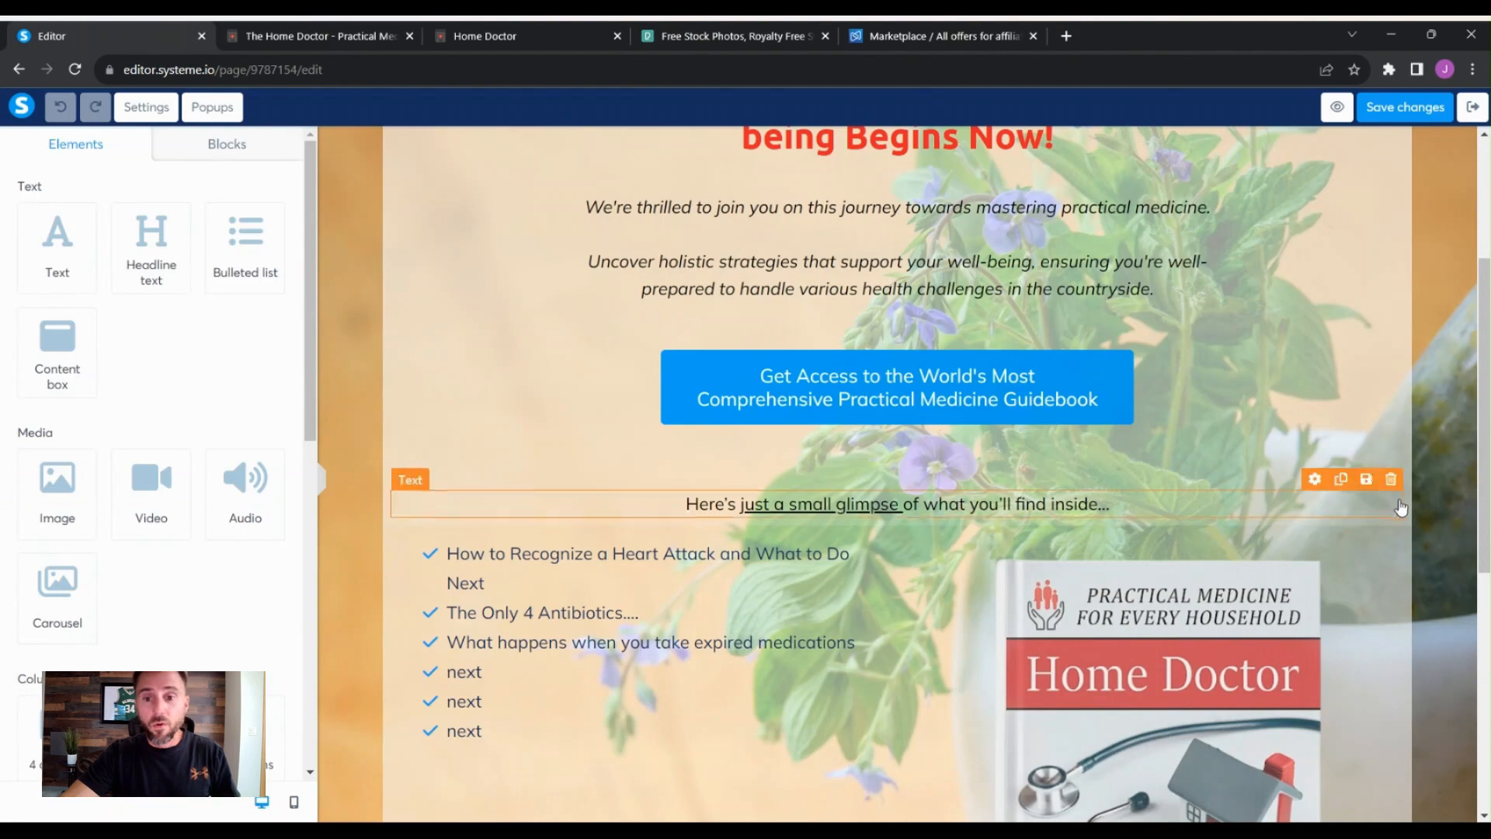
{"action": "scroll", "coordinate": [964, 734], "scroll_direction": "up", "scroll_amount": 3}
{"action": "scroll", "coordinate": [964, 734], "scroll_direction": "down", "scroll_amount": 4}
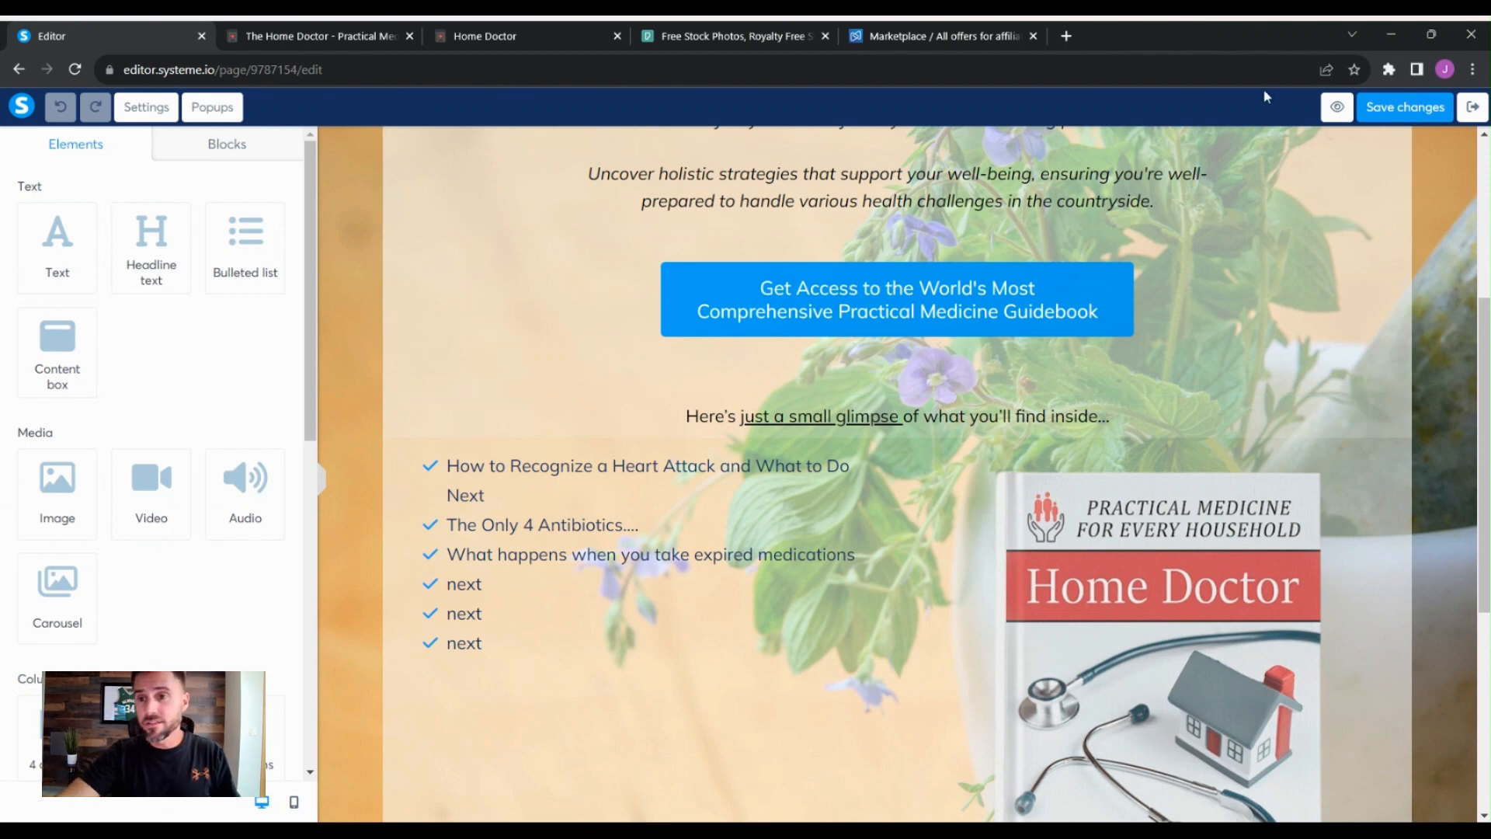
{"action": "left_click", "coordinate": [1445, 111]}
{"action": "left_click", "coordinate": [1472, 107]}
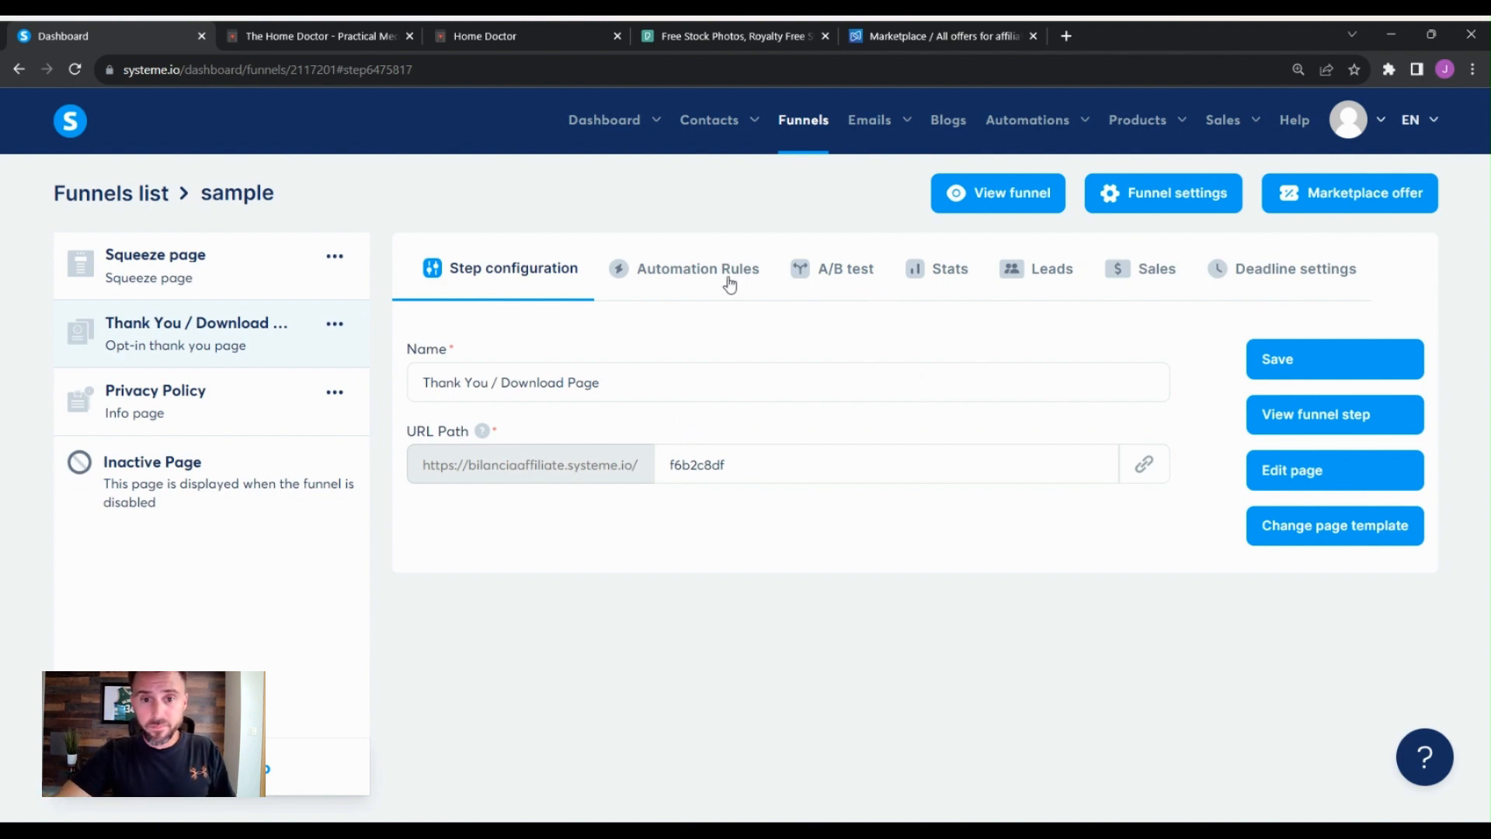
- Create a new email campaign named Sample
{"action": "mouse_move", "coordinate": [879, 126]}
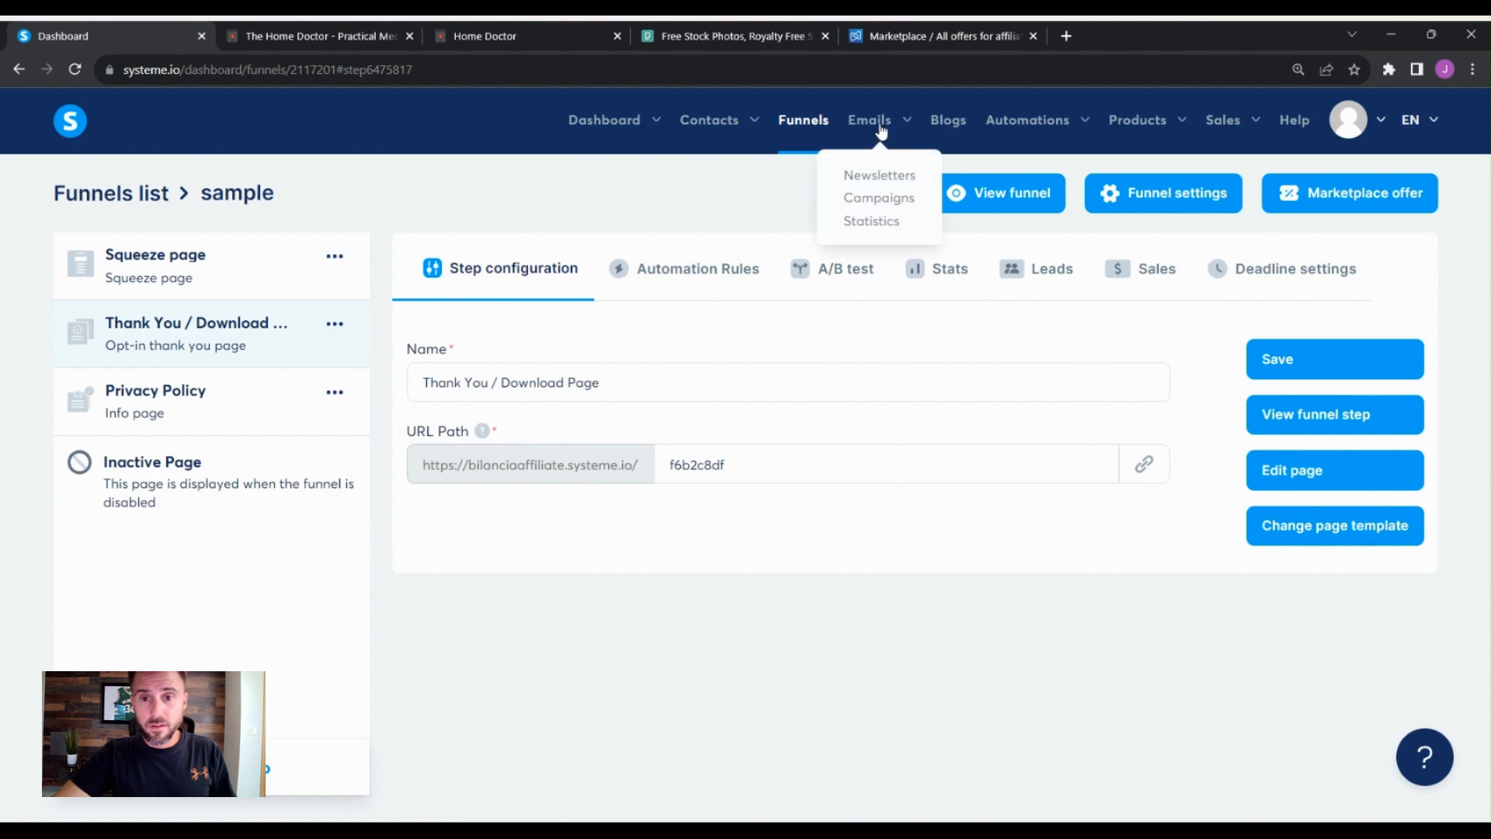
{"action": "left_click", "coordinate": [890, 204]}
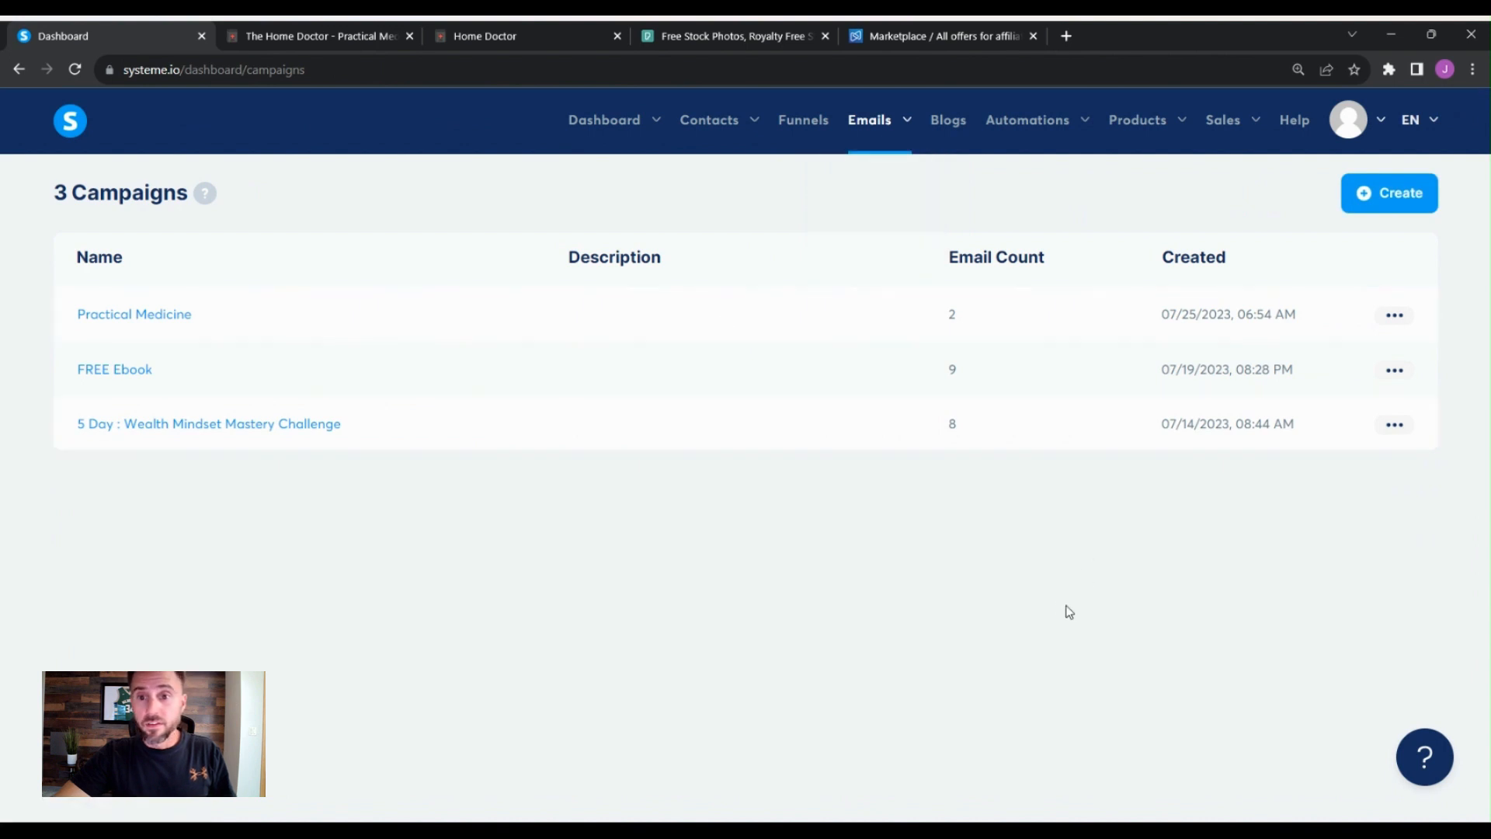
{"action": "left_click", "coordinate": [1389, 197]}
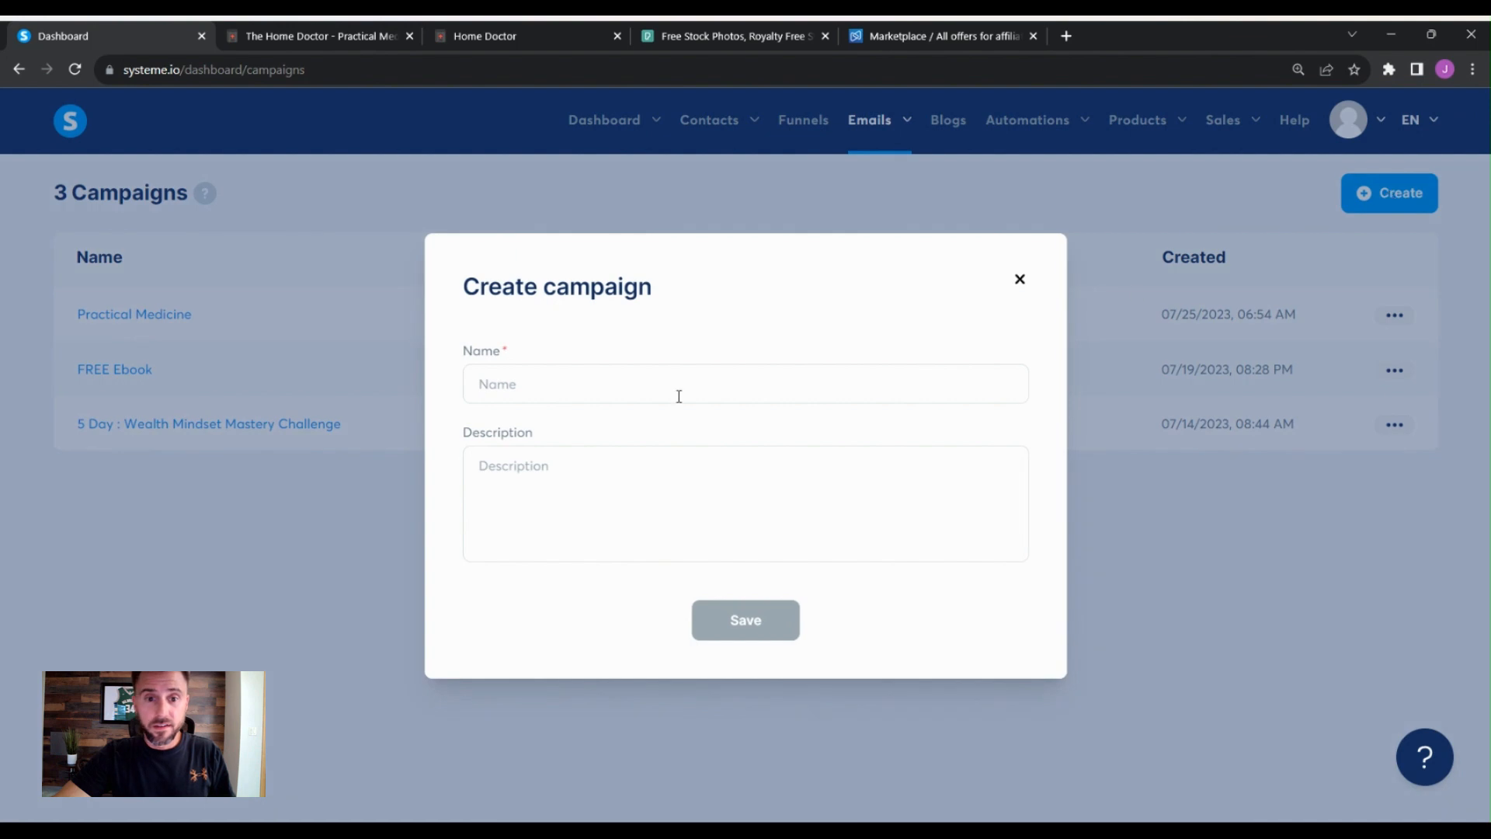
{"action": "left_click", "coordinate": [633, 390]}
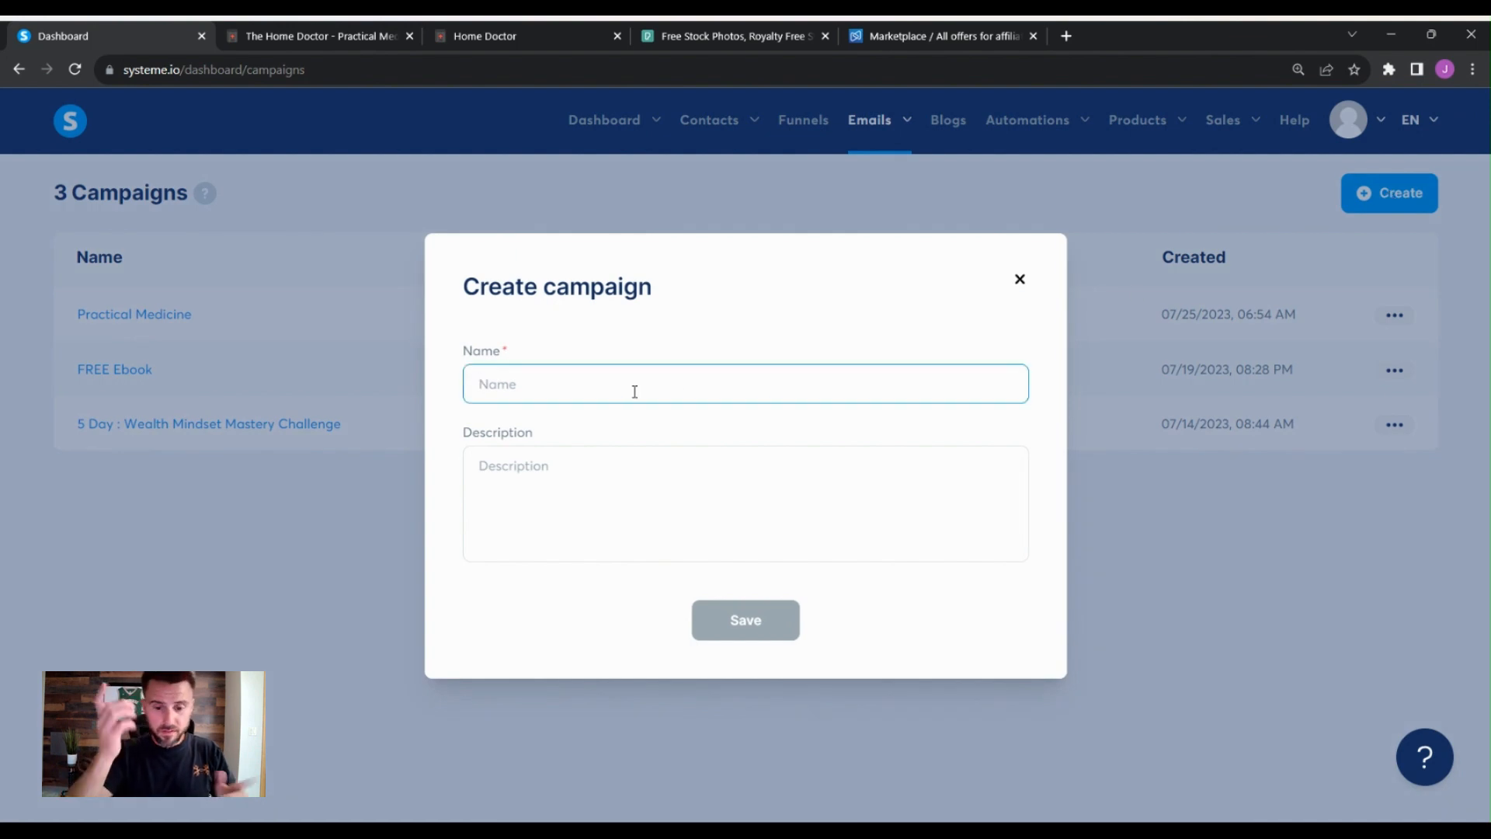
{"action": "type", "text": "Sample"}
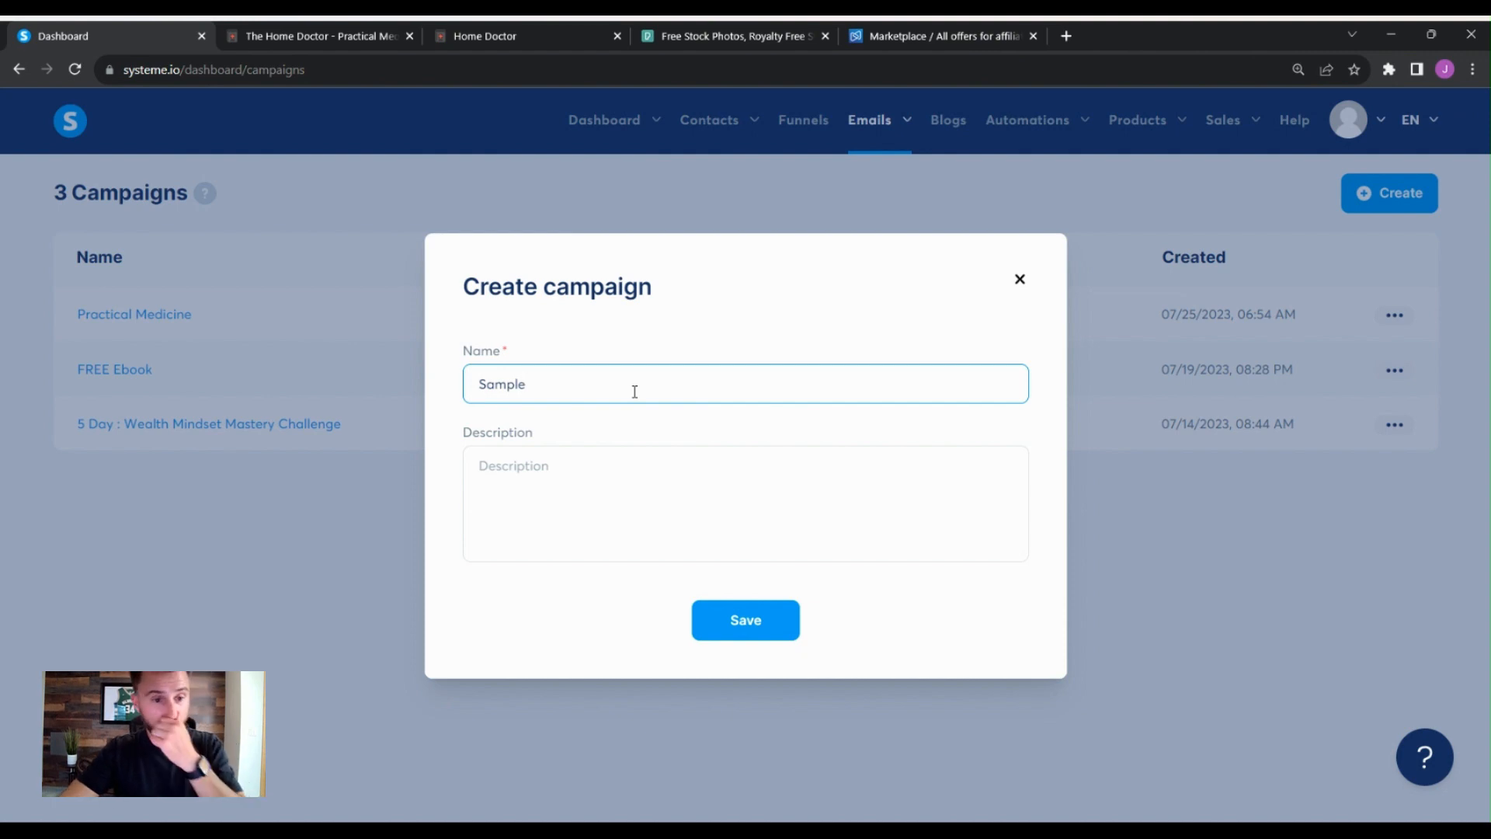
{"action": "left_click", "coordinate": [718, 627]}
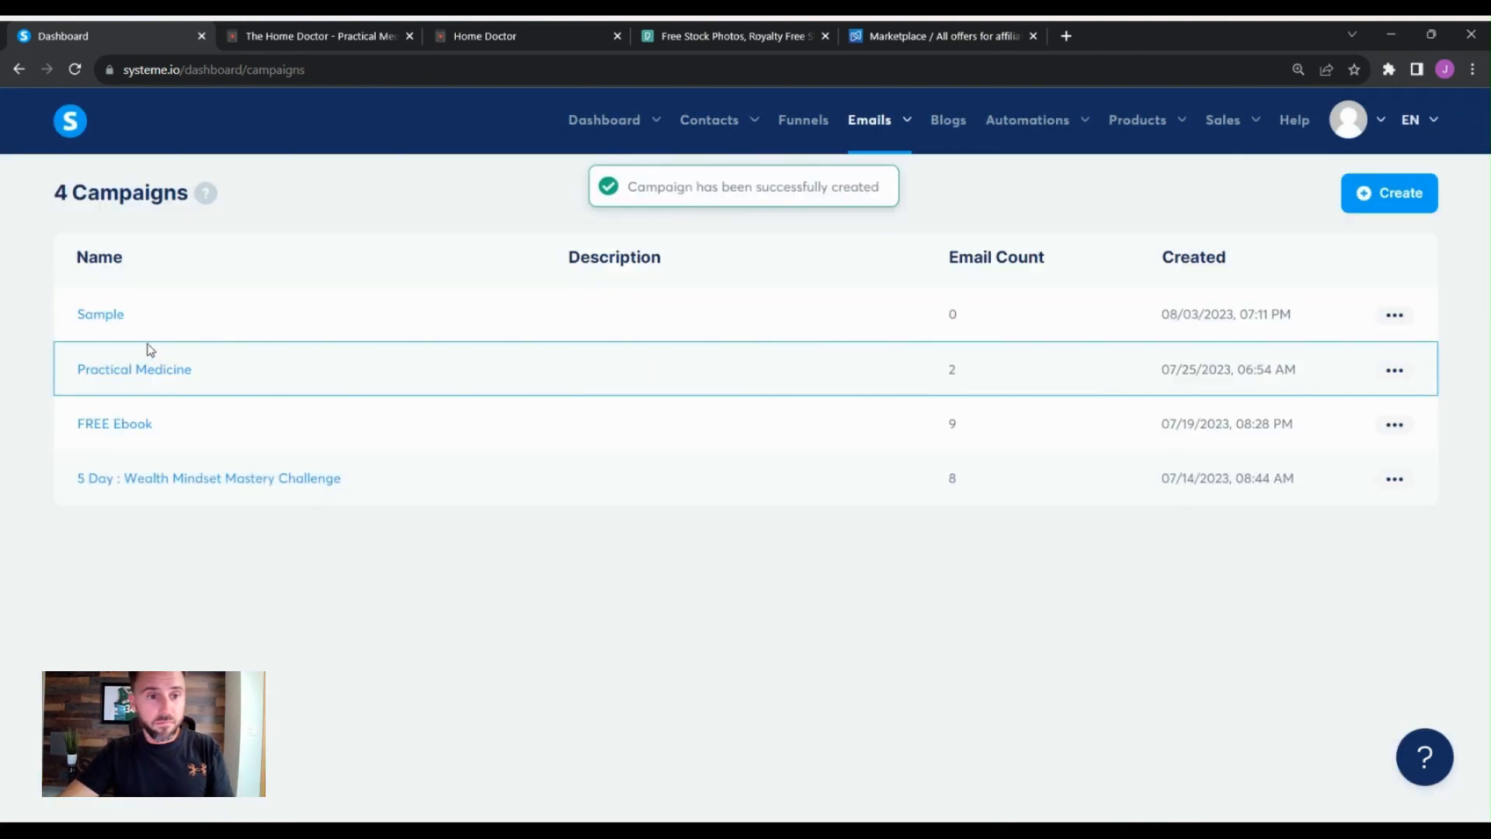
- Open the Sample campaign and add an email step with subject sample using the classic editor
{"action": "left_click", "coordinate": [113, 318]}
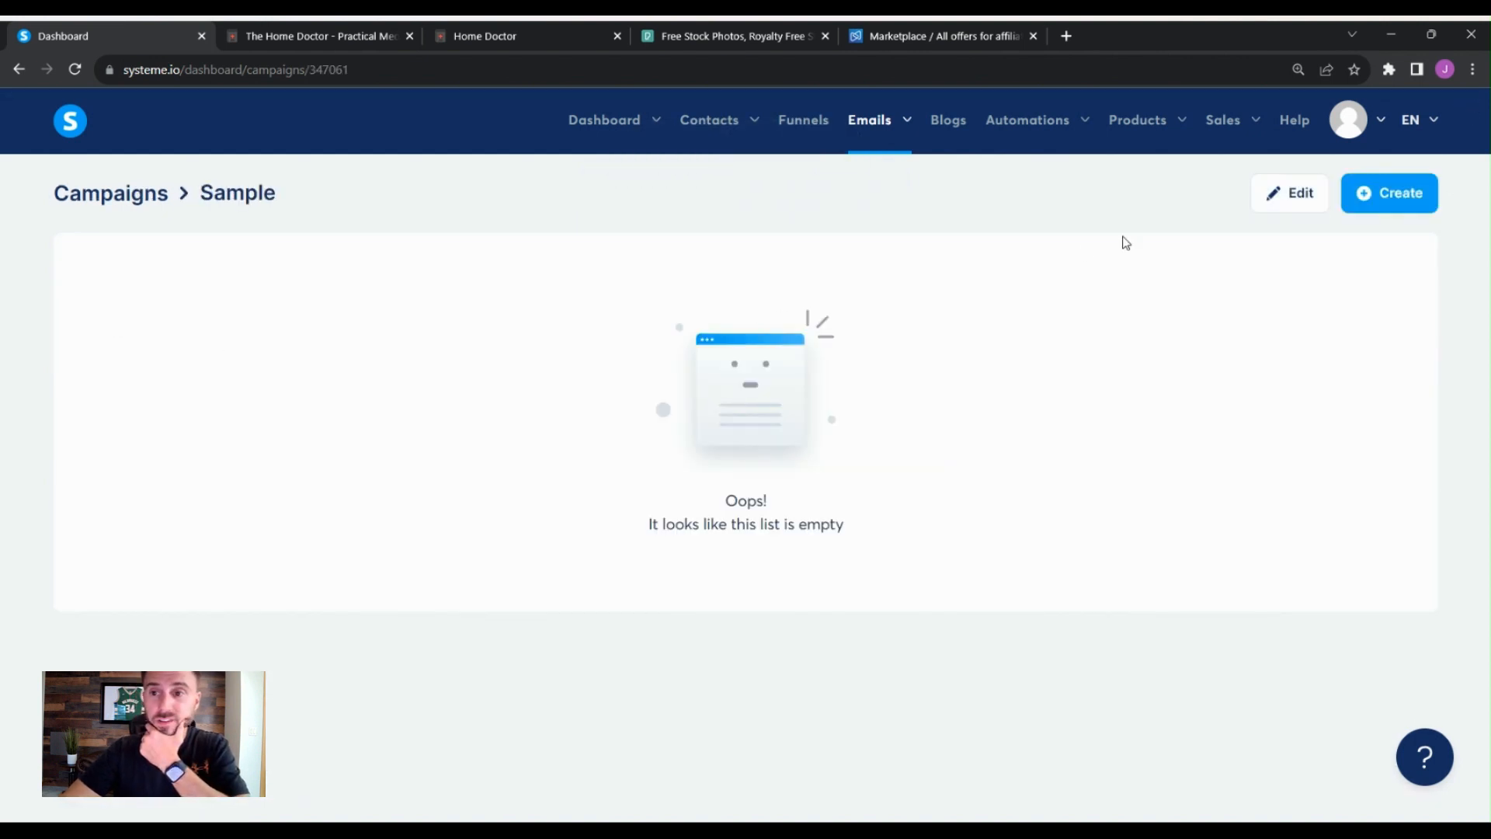
{"action": "left_click", "coordinate": [1395, 193]}
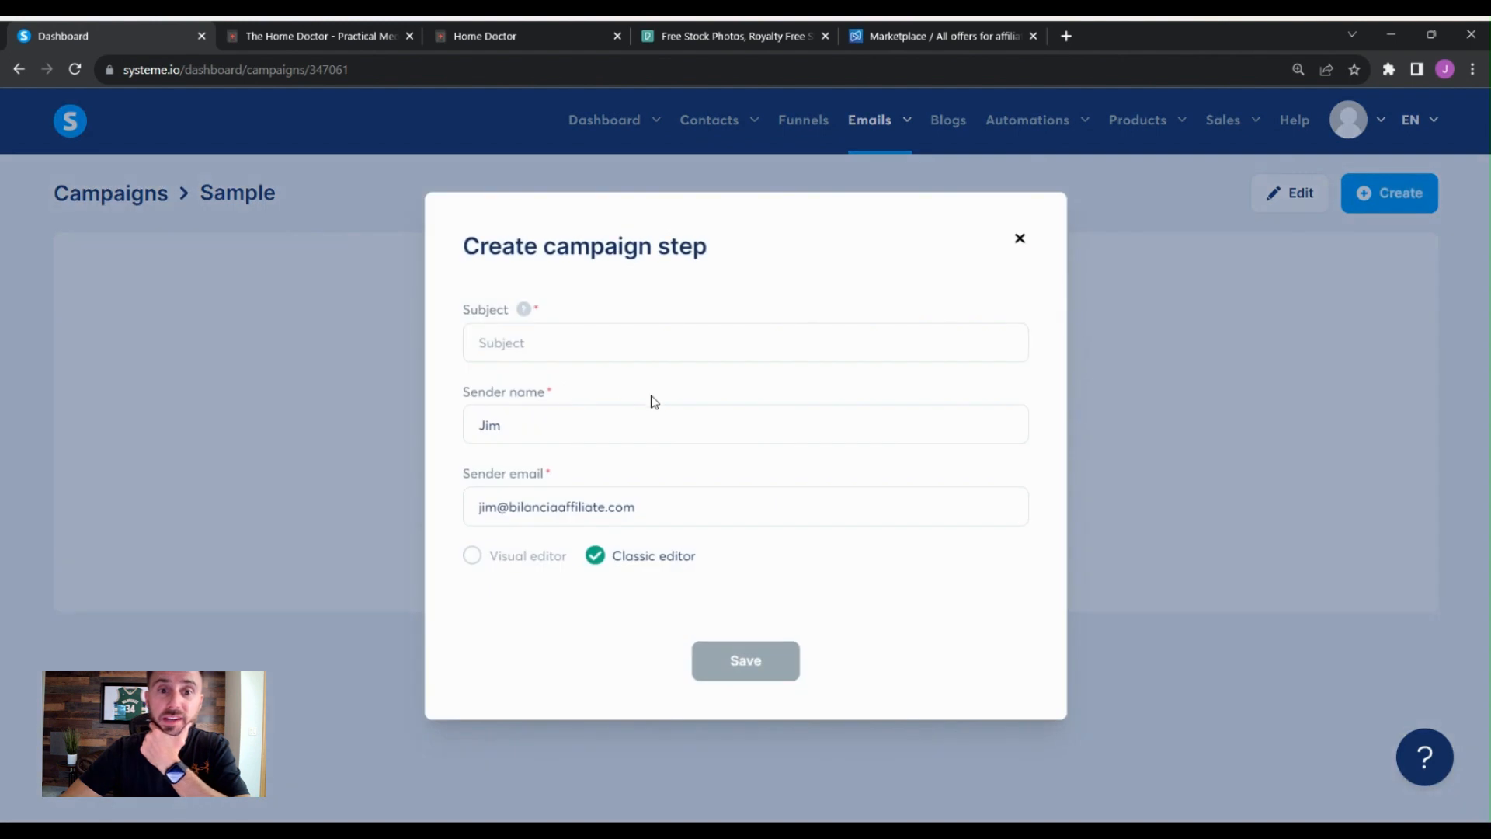
{"action": "left_click", "coordinate": [652, 352]}
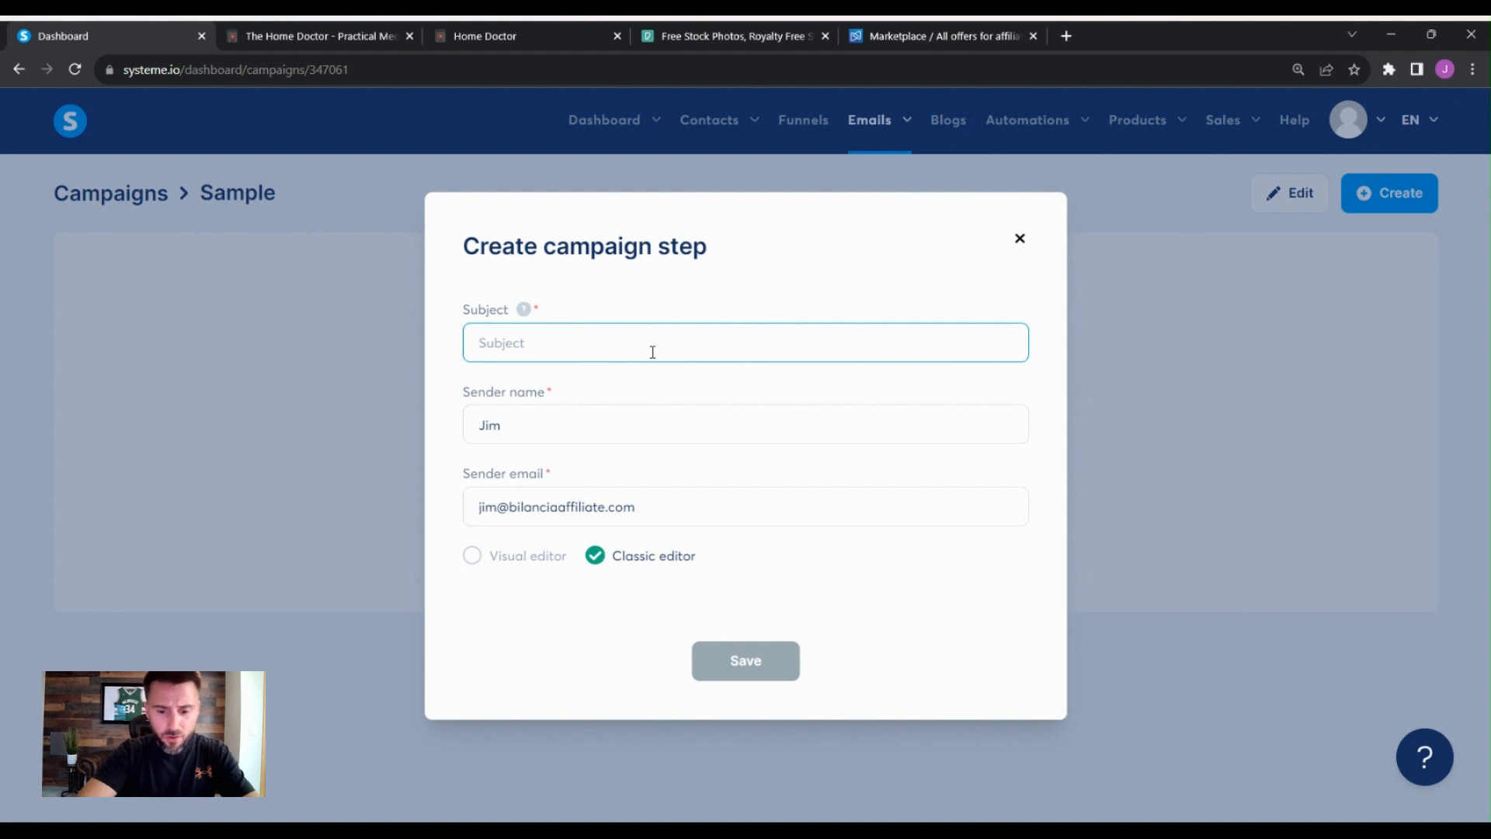
{"action": "type", "text": "sample"}
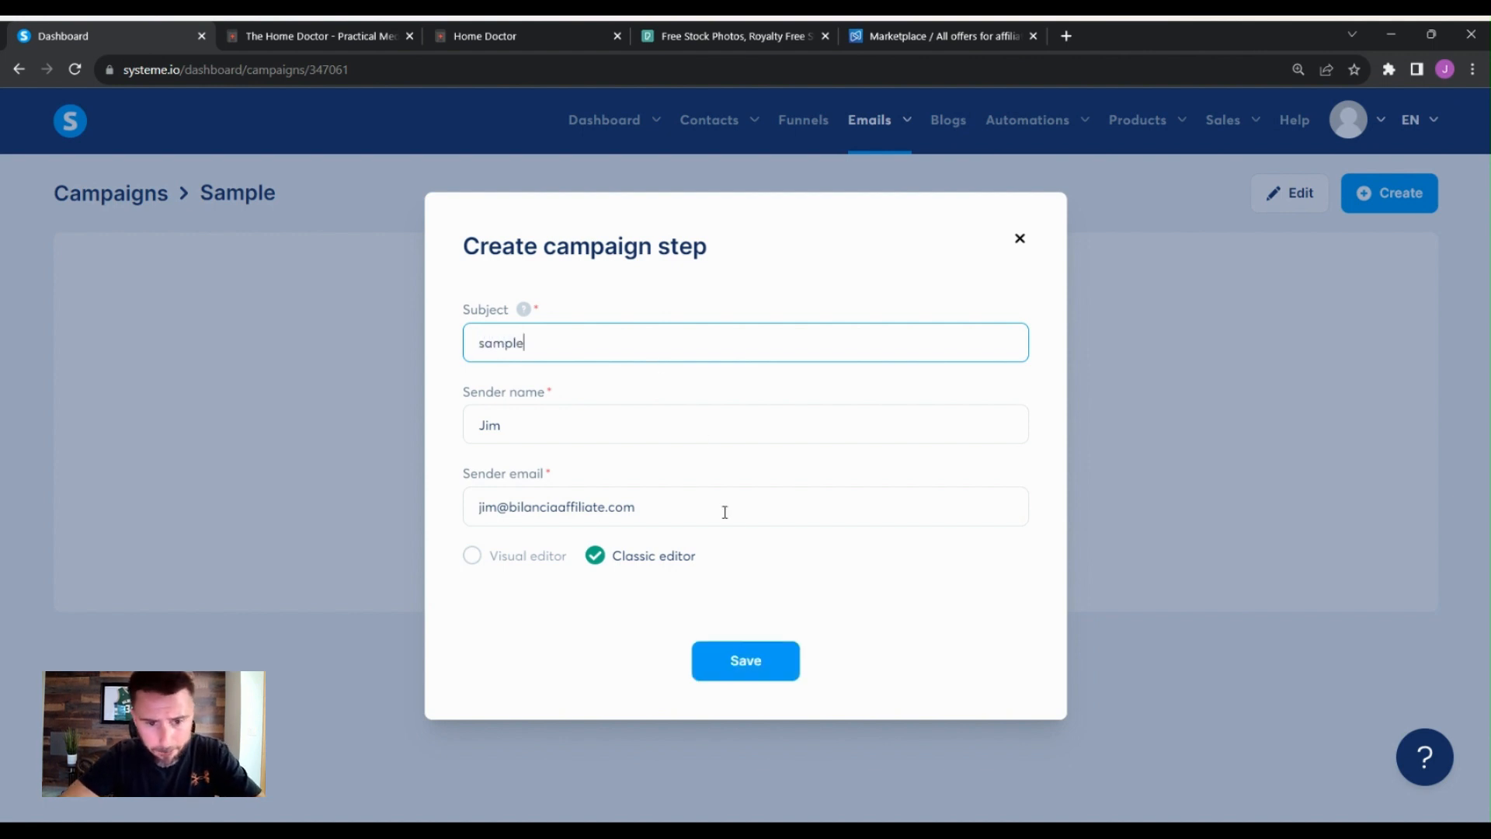
{"action": "left_click", "coordinate": [762, 668]}
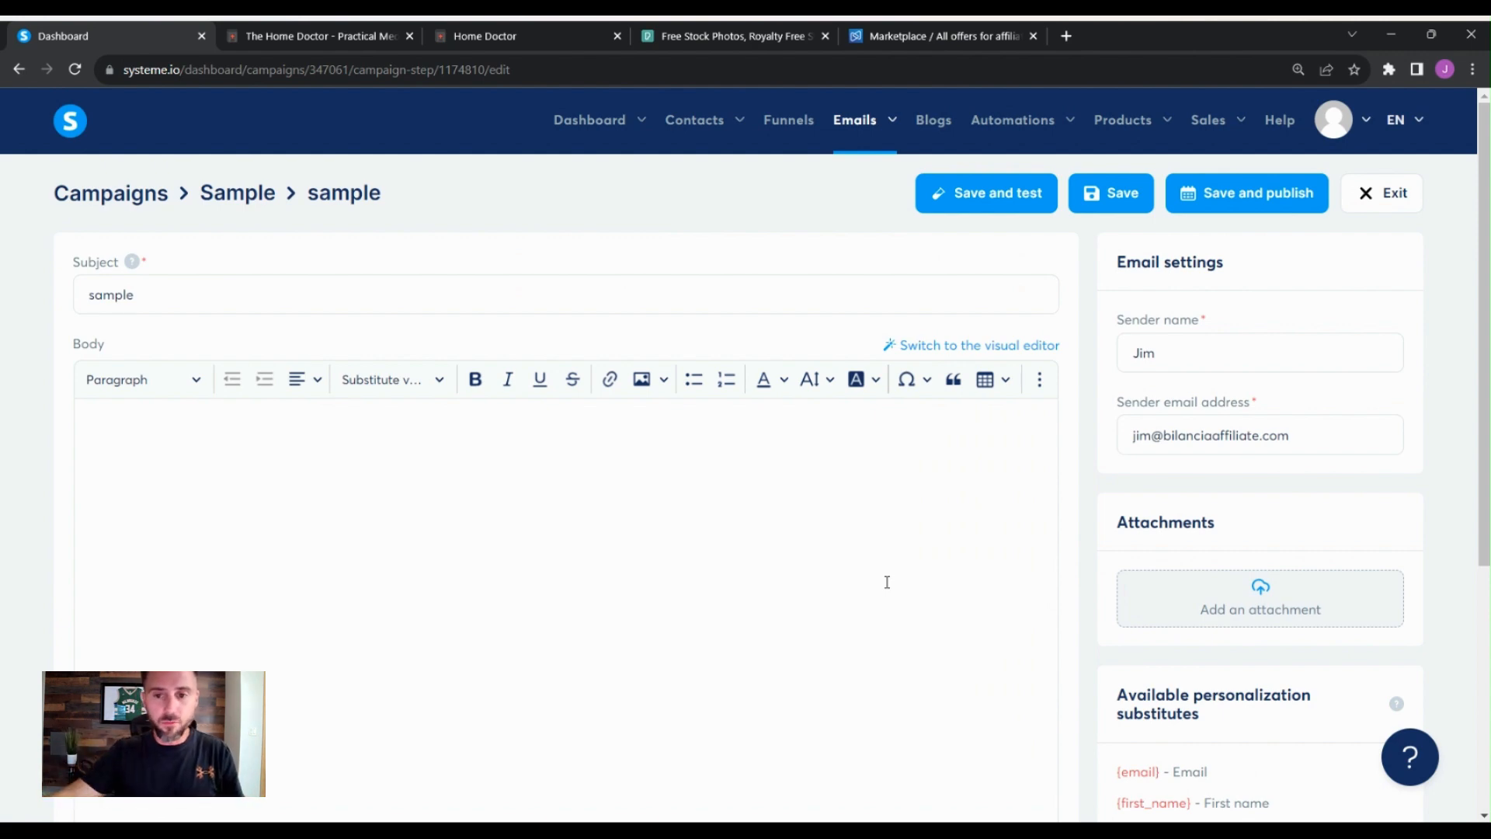
- Replace the email subject with the pasted title Real-Life Heroics: How Practical Medicine Saved the Day
{"action": "left_click", "coordinate": [1049, 831]}
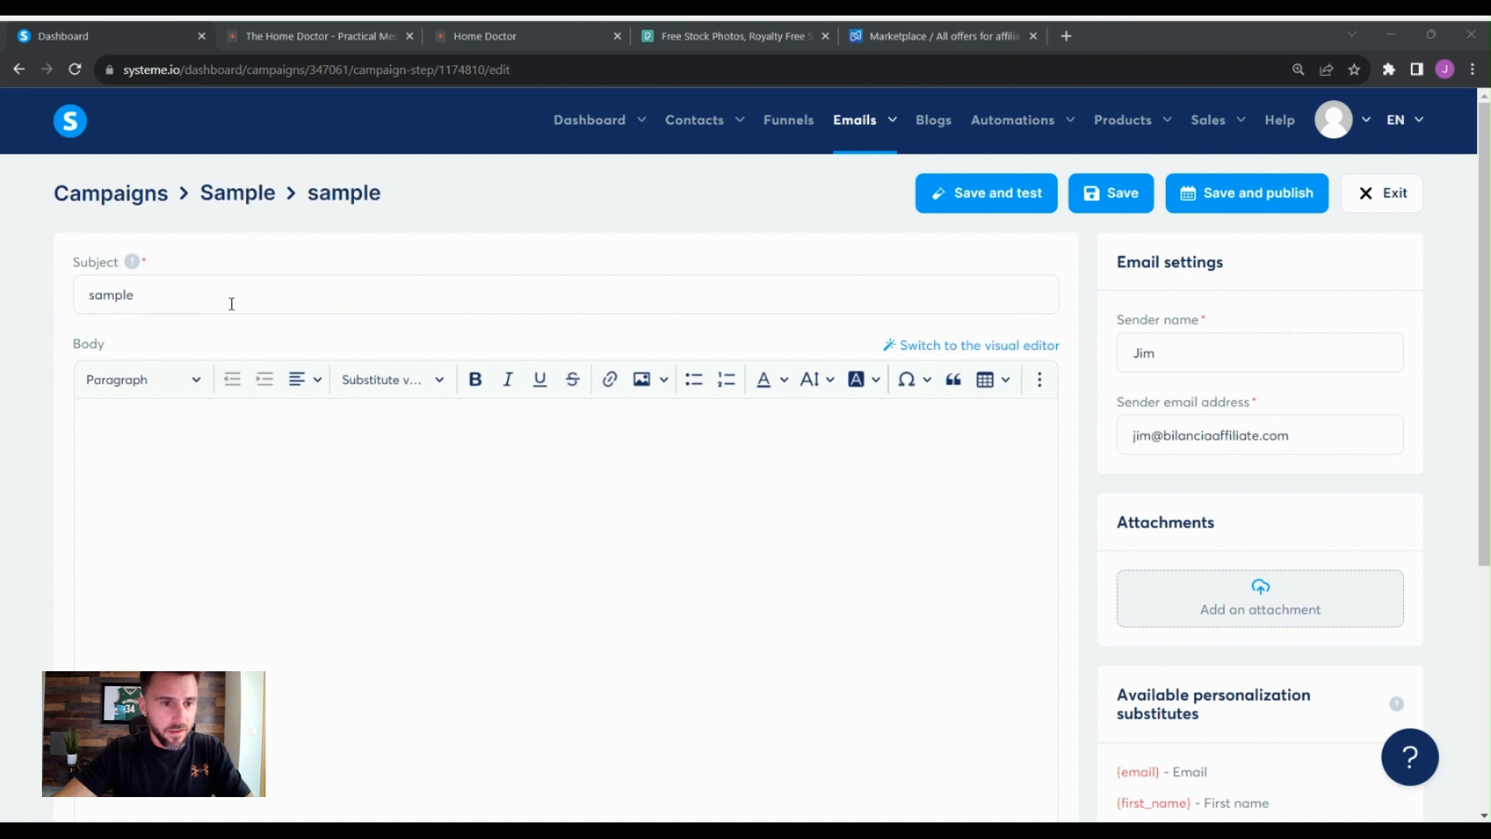
{"action": "left_click_drag", "start_coordinate": [227, 303], "coordinate": [88, 304]}
{"action": "type", "text": "Real-Life Heroics: How Practical Medicine Saved the Day"}
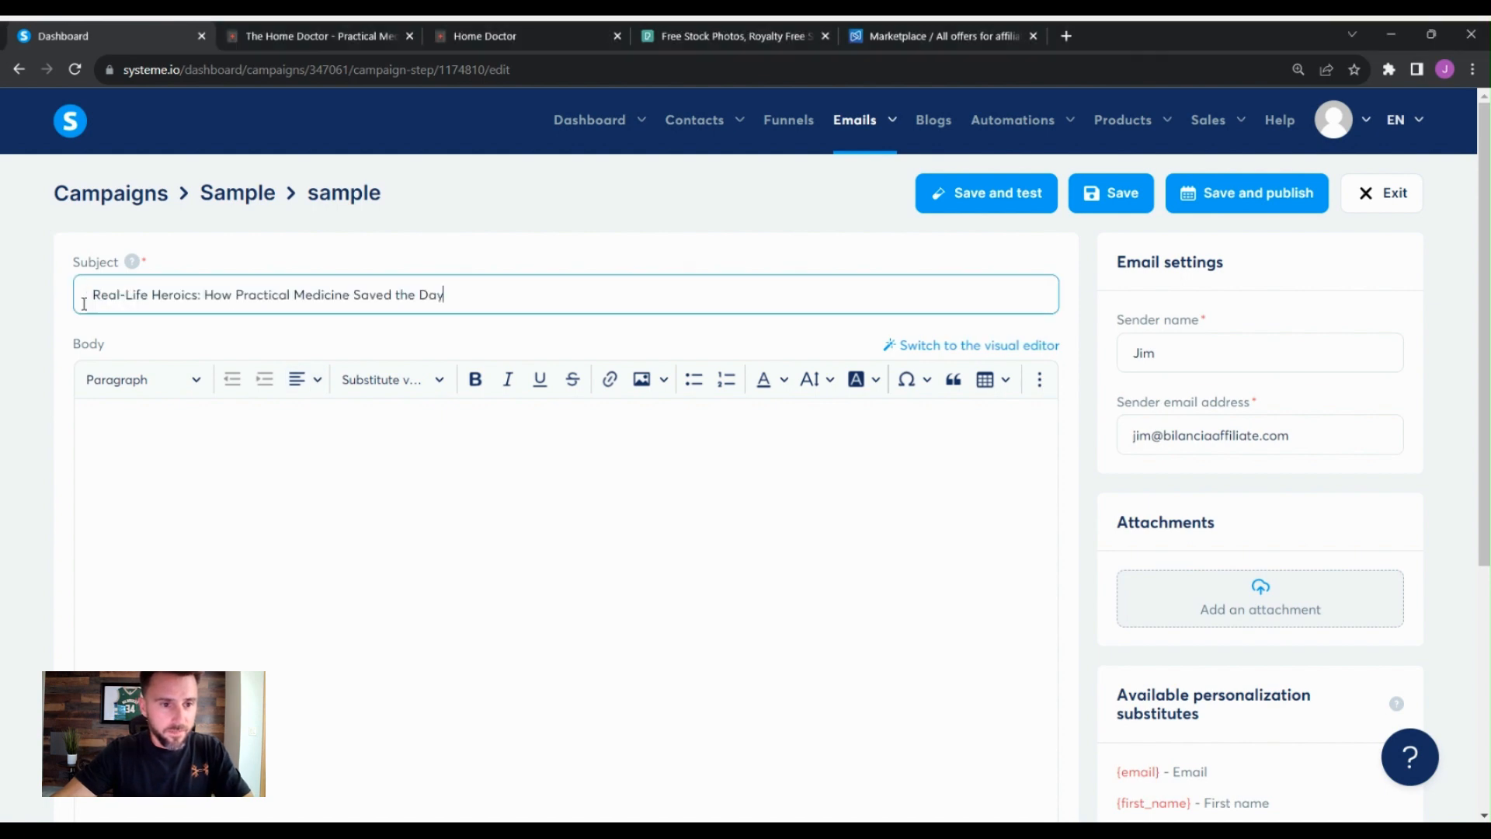
- Paste the prepared Emily wound-care story text into the email body and scroll through it
{"action": "left_click", "coordinate": [250, 443]}
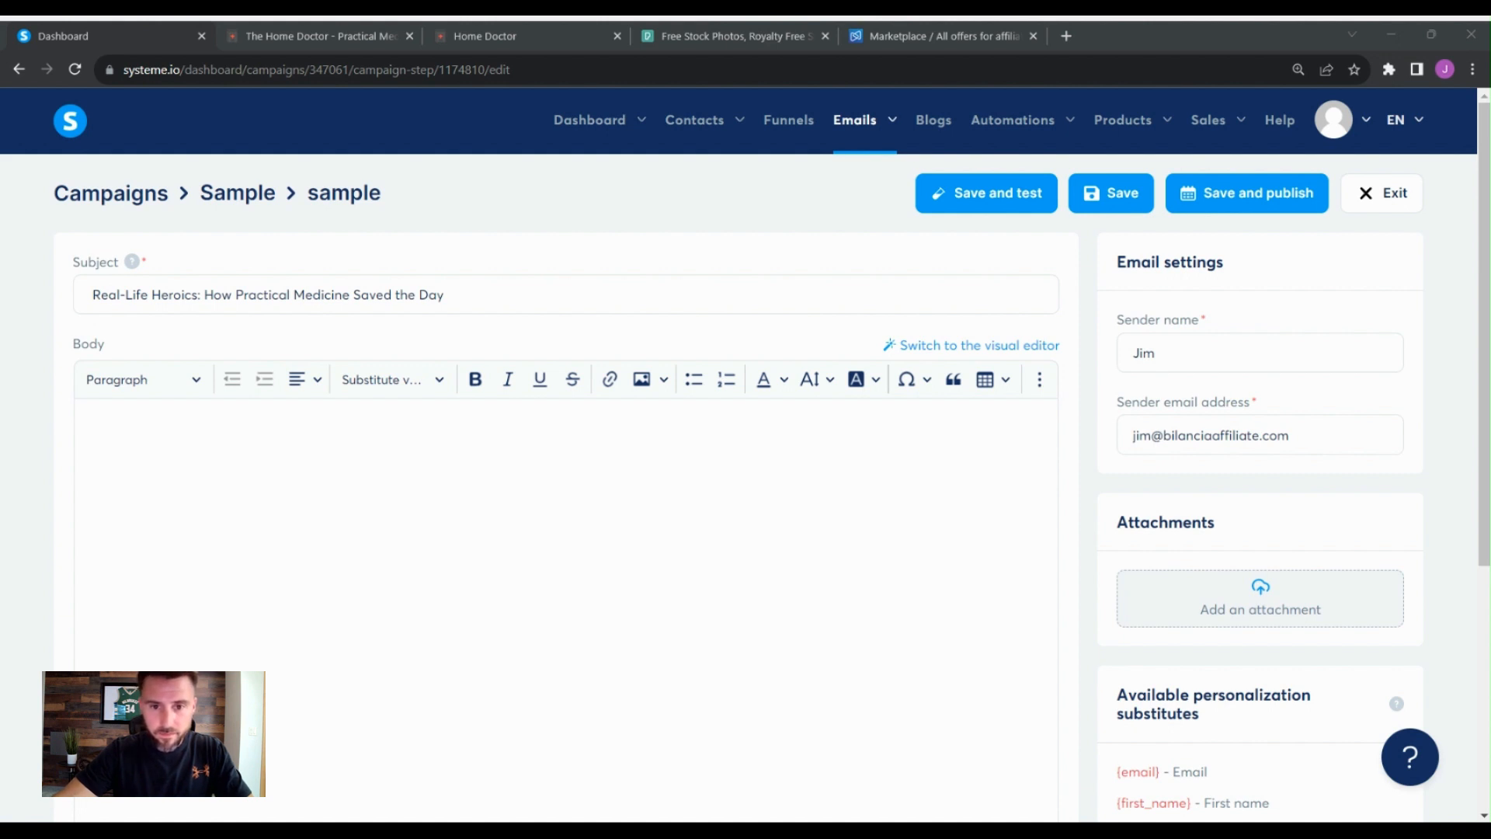
{"action": "left_click", "coordinate": [177, 472]}
{"action": "key", "text": "ctrl+v"}
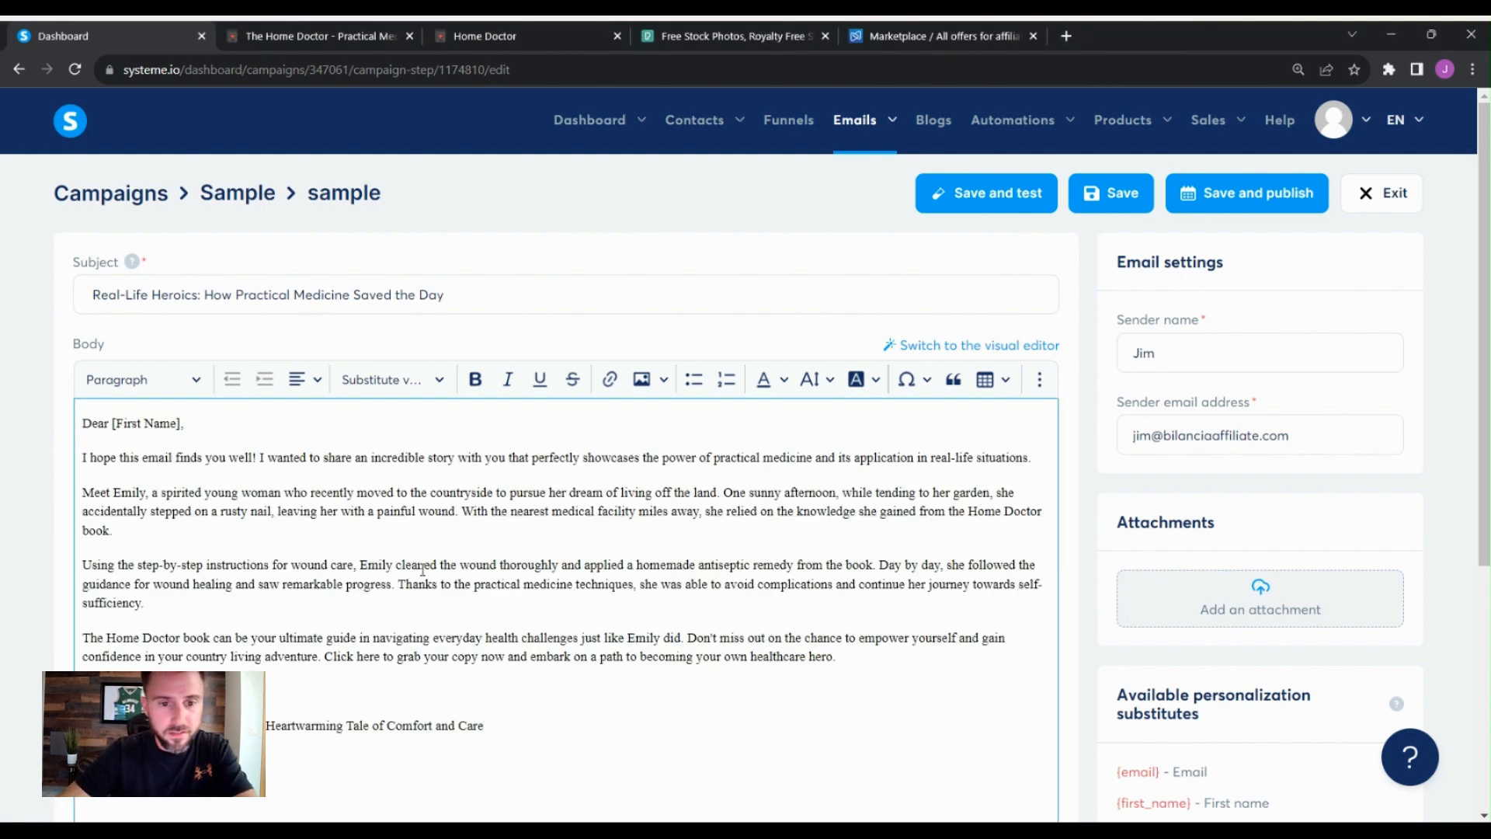
{"action": "scroll", "coordinate": [432, 558], "scroll_direction": "down", "scroll_amount": 3}
{"action": "scroll", "coordinate": [437, 554], "scroll_direction": "up", "scroll_amount": 3}
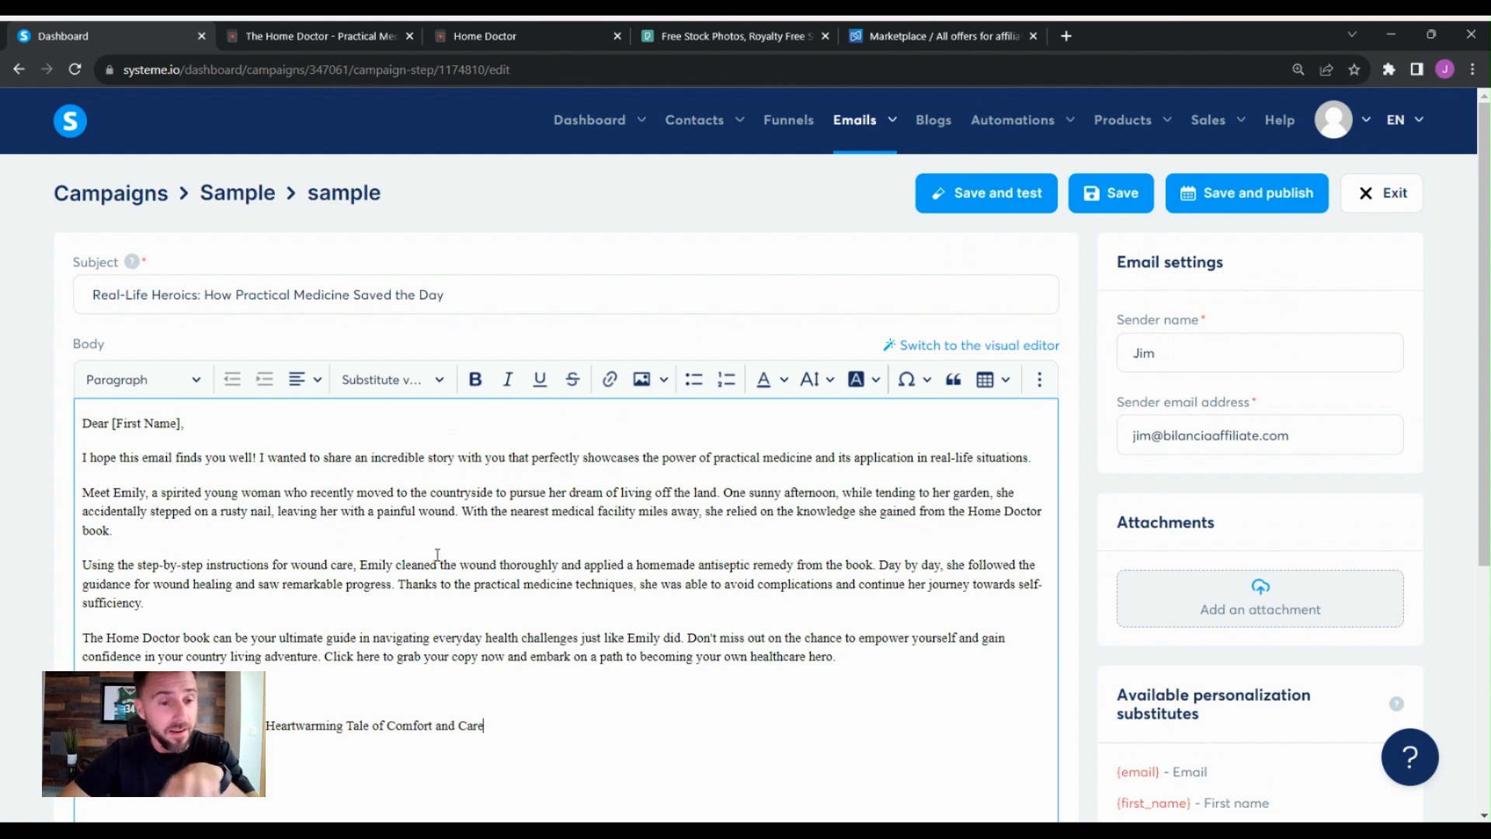
{"action": "scroll", "coordinate": [150, 578], "scroll_direction": "down", "scroll_amount": 1}
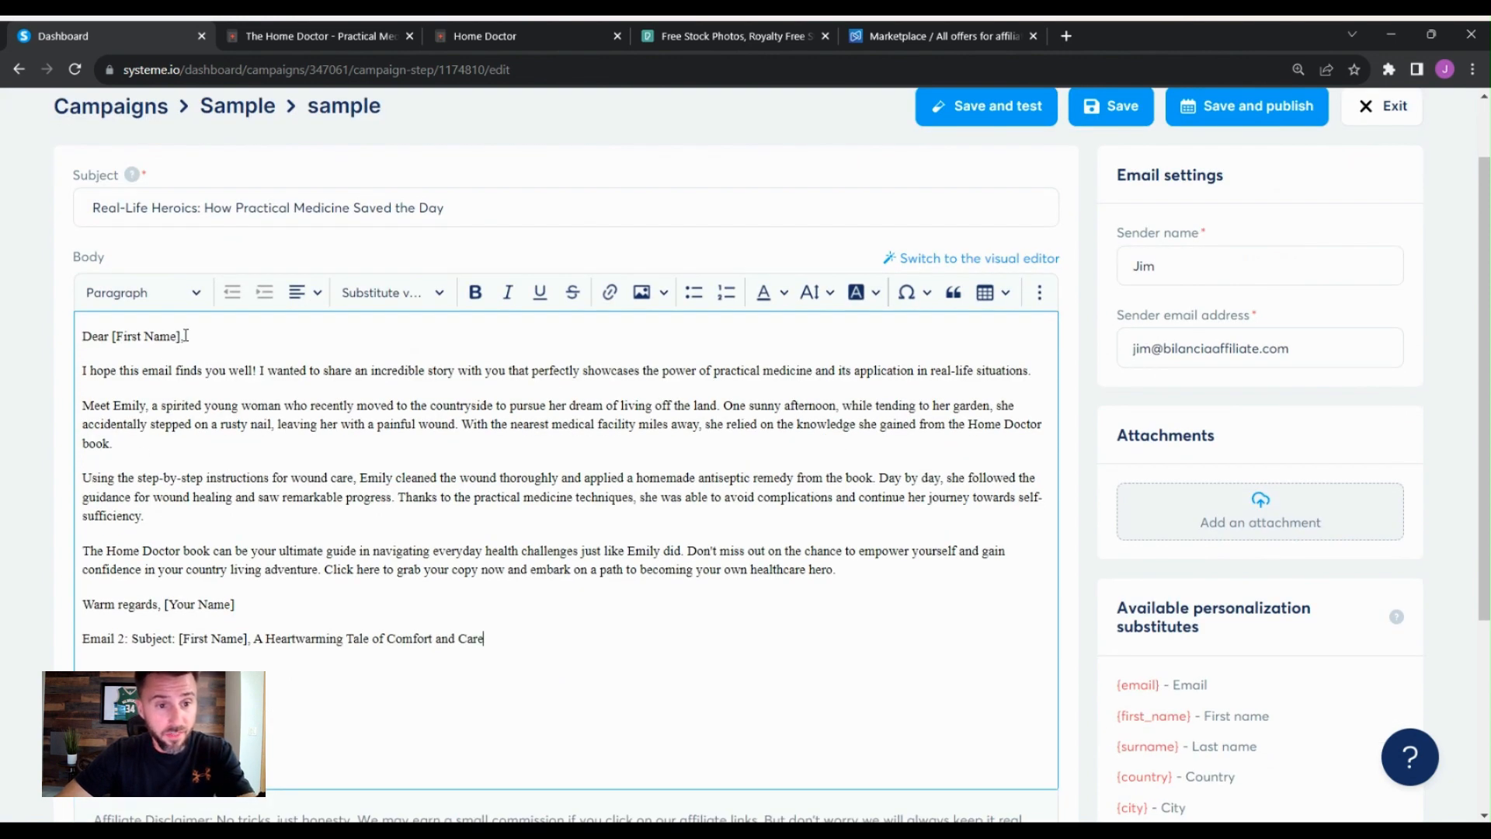
{"action": "scroll", "coordinate": [400, 434], "scroll_direction": "down", "scroll_amount": 1}
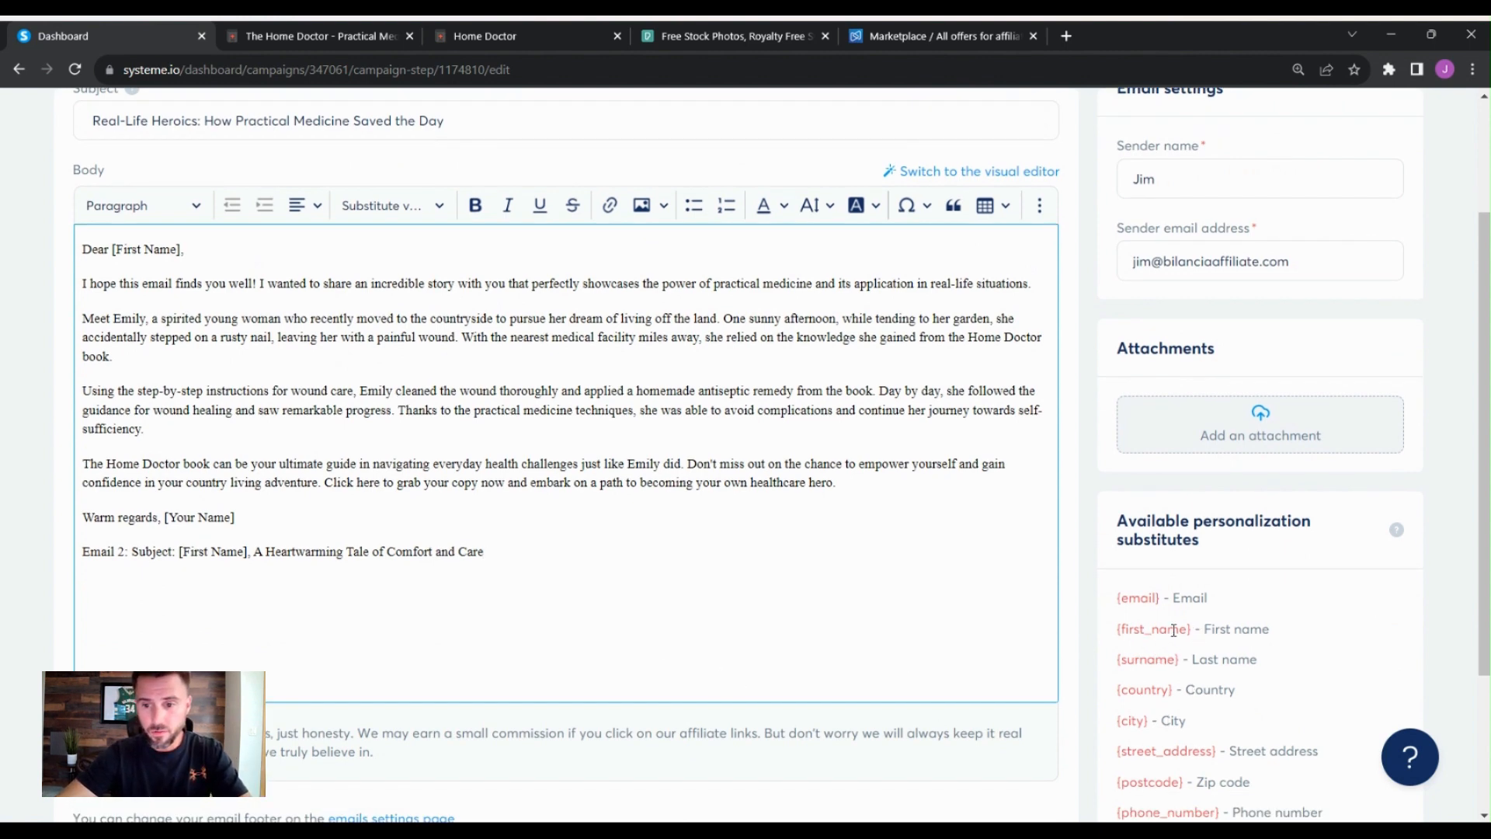
- Replace the [First Name] greeting placeholder with the {first_name} substitute and set its text colour to black
{"action": "left_click_drag", "start_coordinate": [1193, 633], "coordinate": [1112, 635]}
{"action": "key", "text": "ctrl+c"}
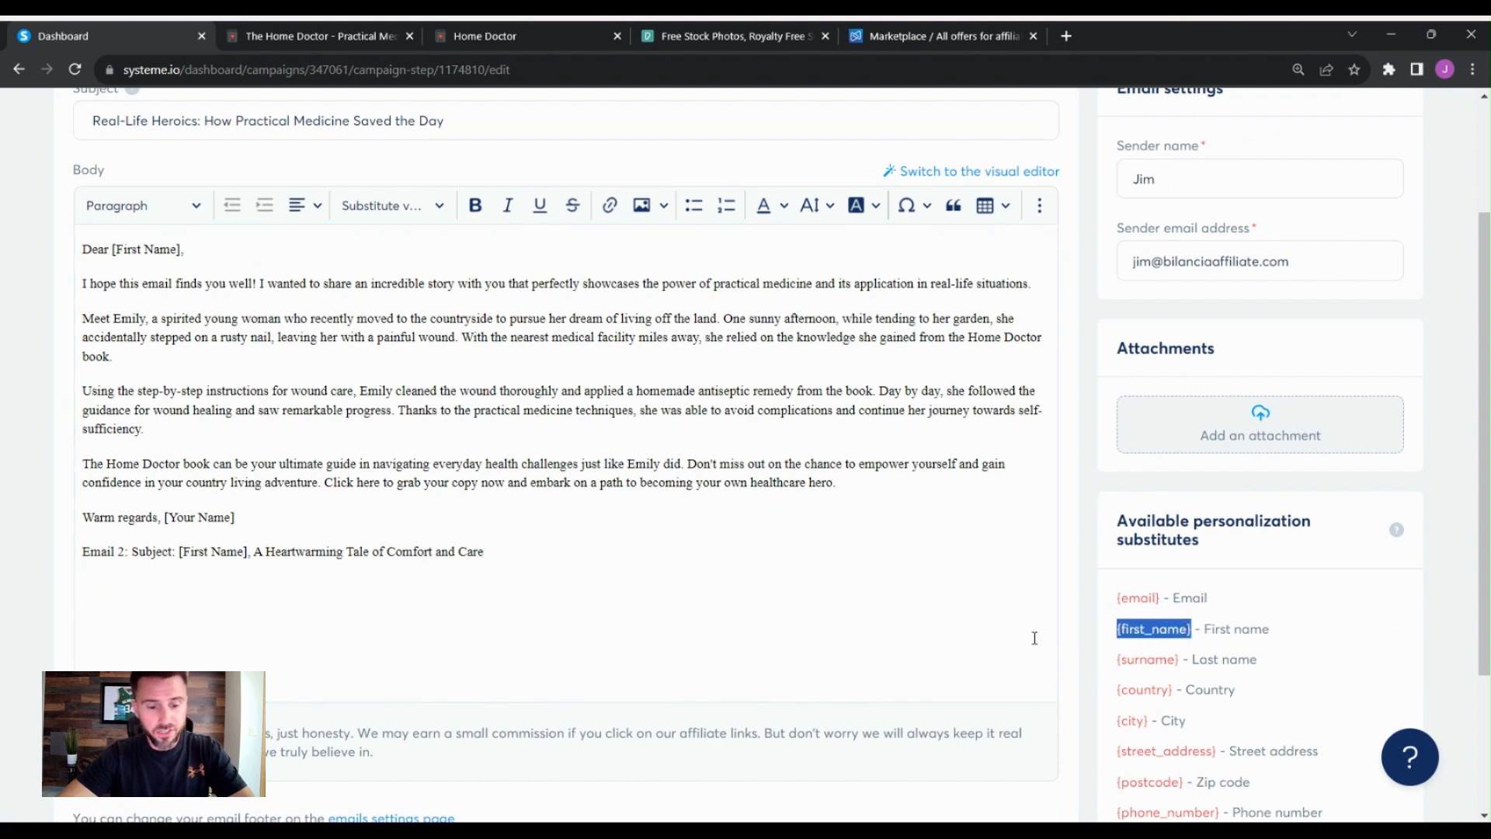
{"action": "left_click", "coordinate": [163, 283]}
{"action": "left_click_drag", "start_coordinate": [183, 250], "coordinate": [115, 240]}
{"action": "key", "text": "ctrl+v"}
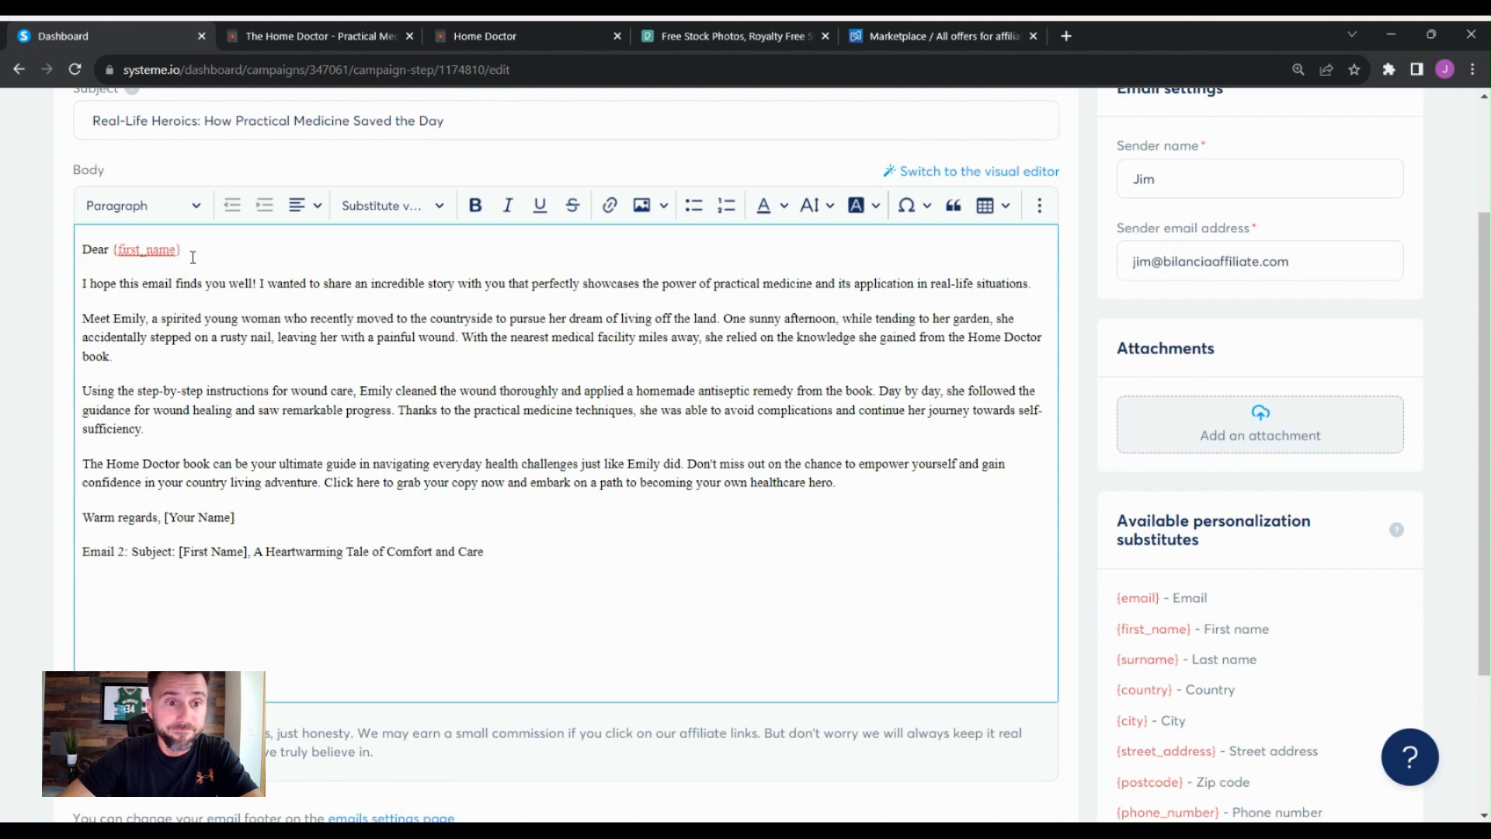
{"action": "left_click_drag", "start_coordinate": [193, 257], "coordinate": [111, 252]}
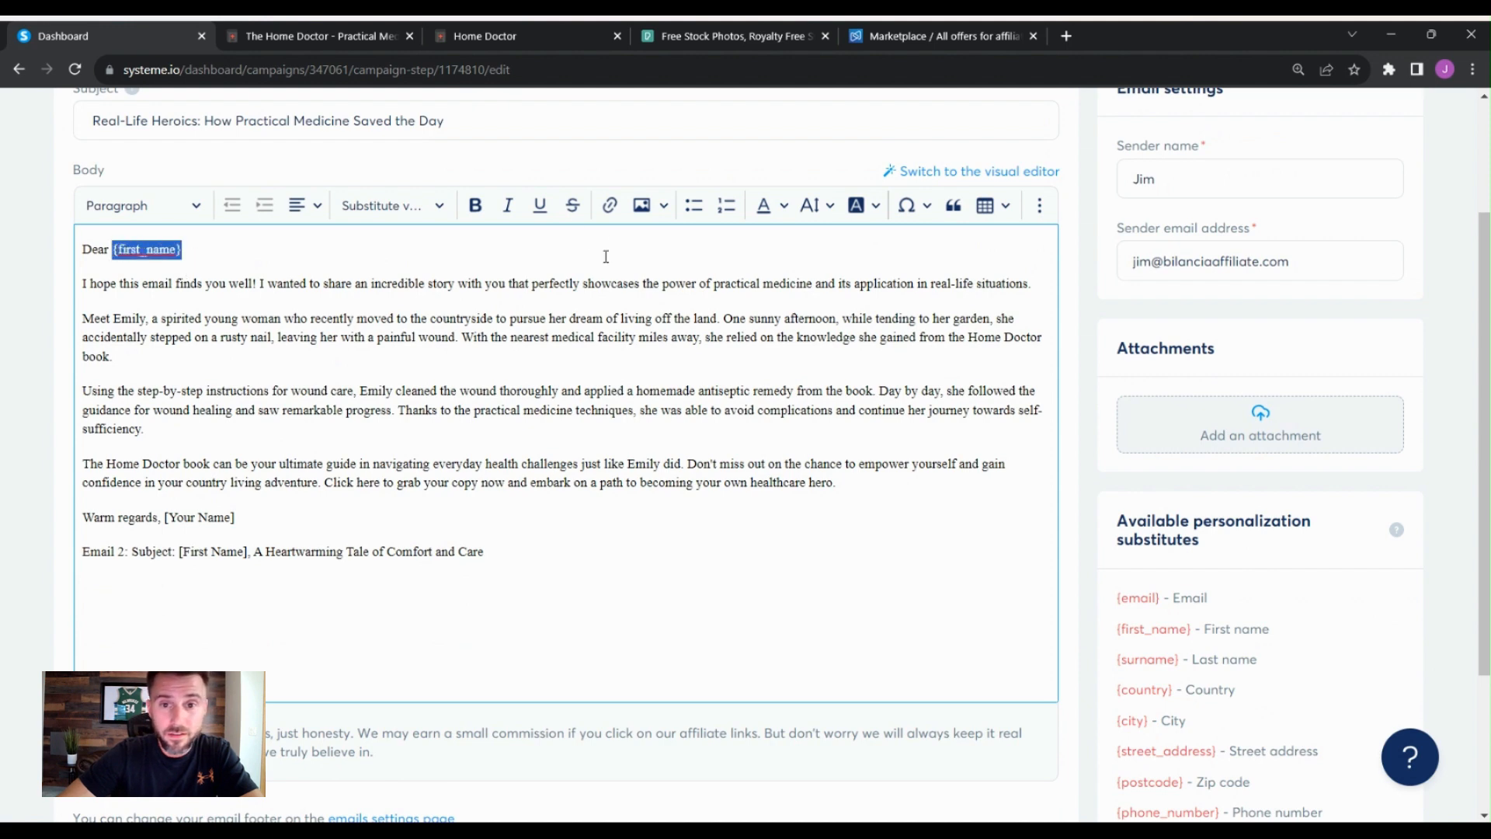
{"action": "left_click", "coordinate": [783, 206]}
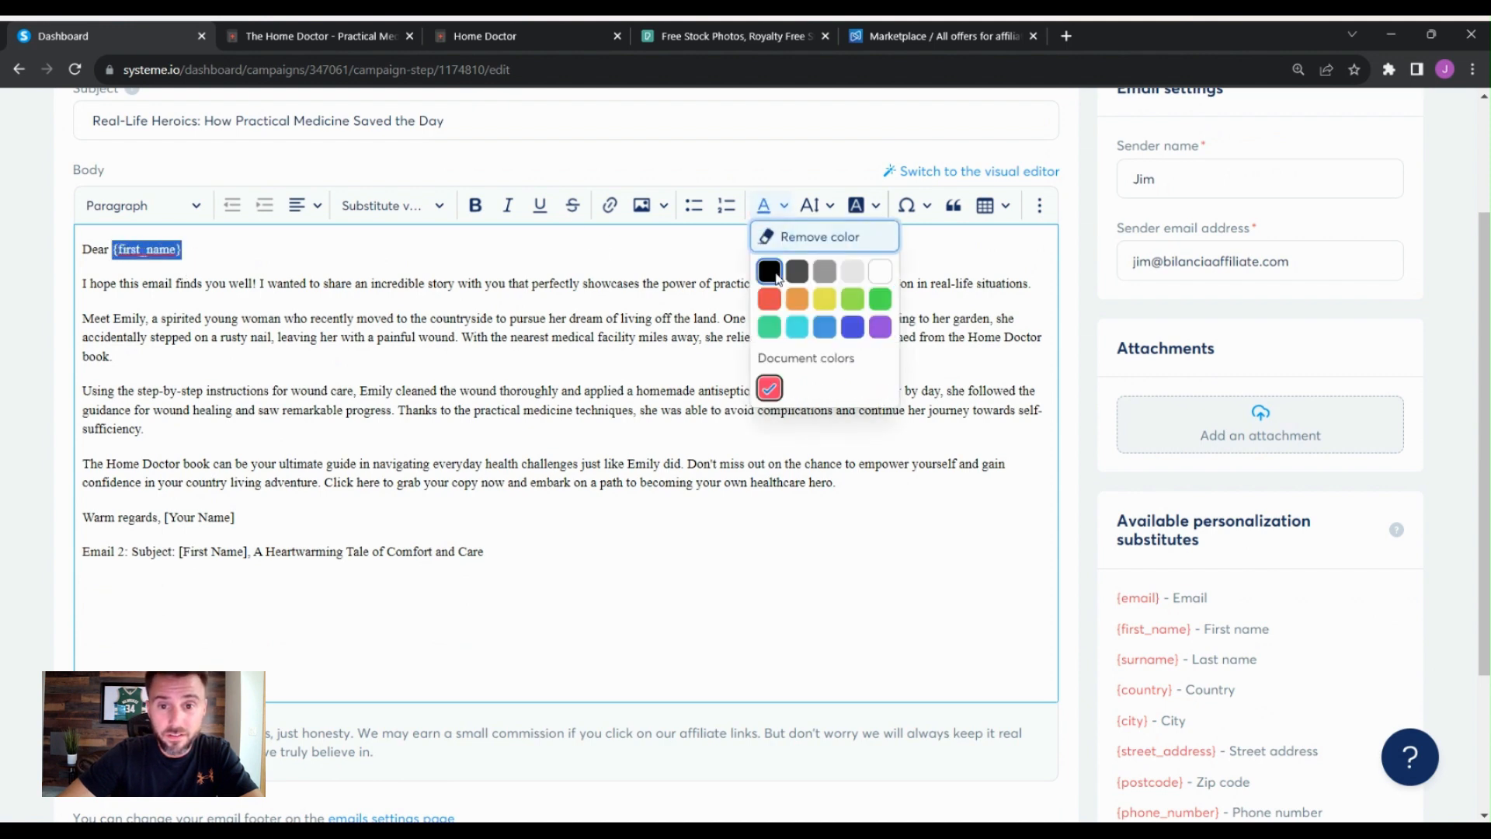
{"action": "left_click", "coordinate": [777, 276]}
{"action": "left_click", "coordinate": [618, 284]}
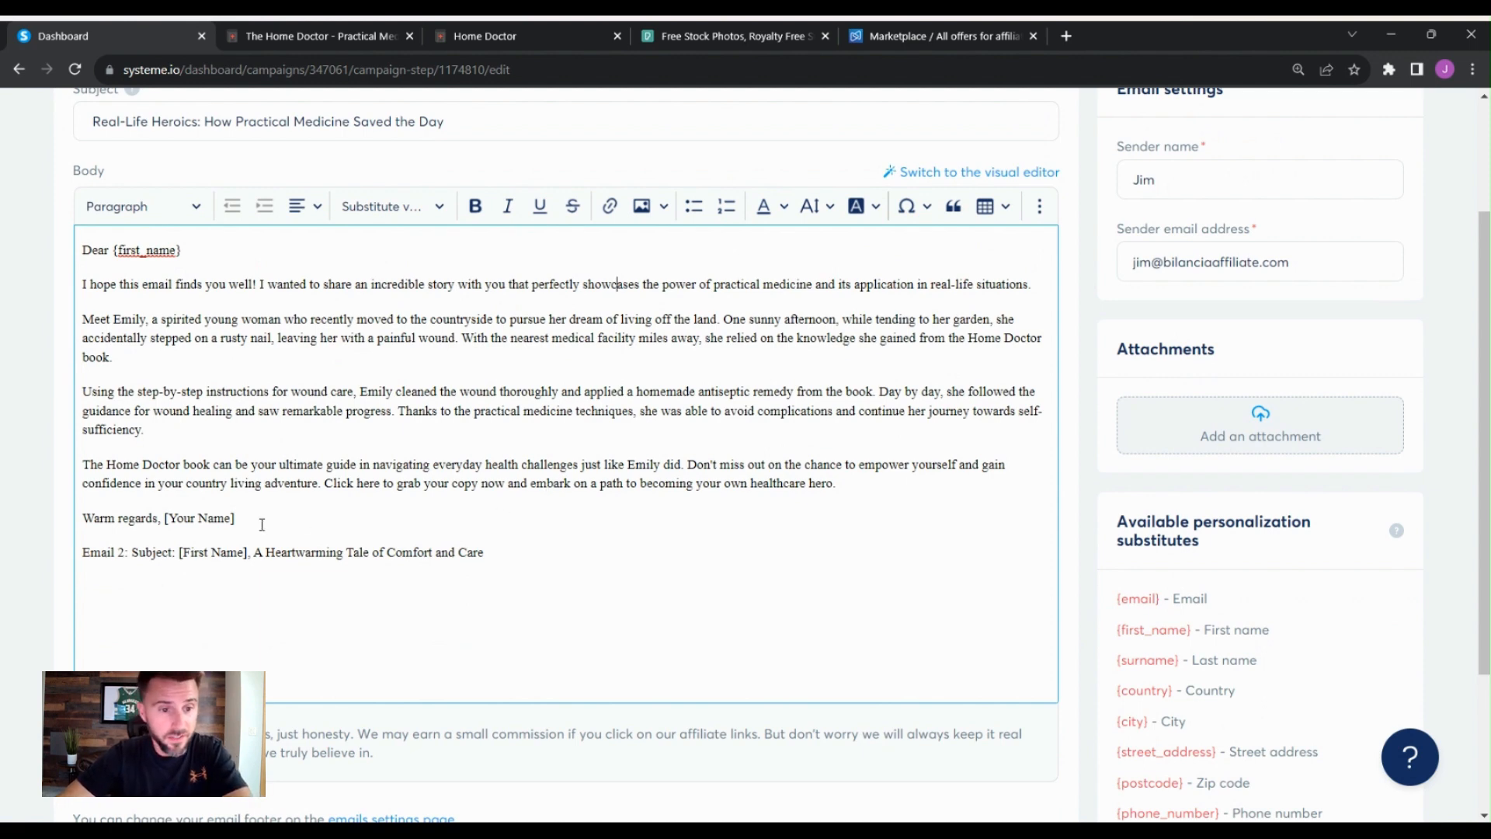
- Scroll through the email body to review the pasted text and placeholders
{"action": "left_click_drag", "start_coordinate": [235, 518], "coordinate": [163, 510]}
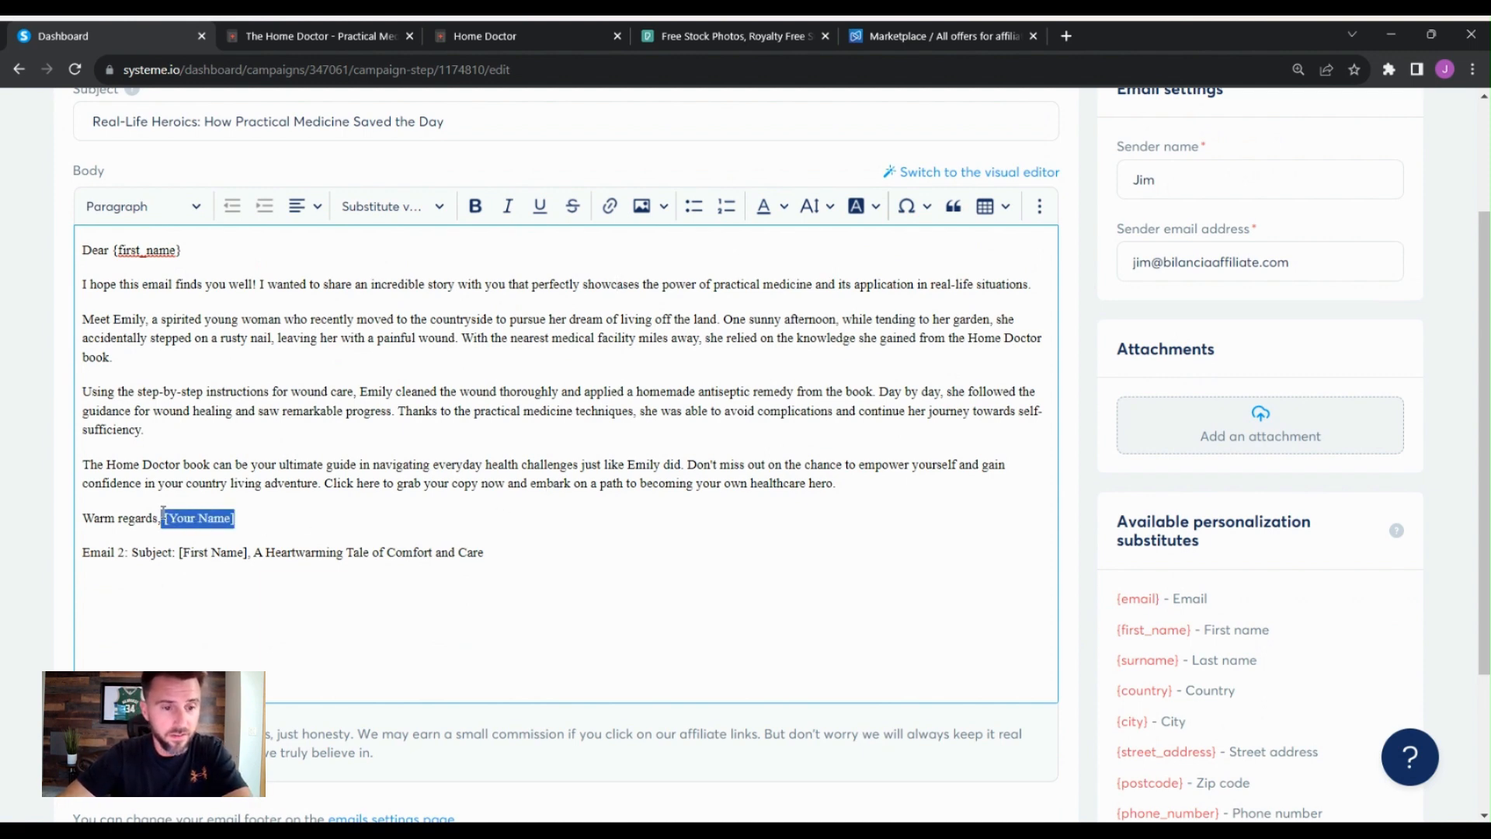
{"action": "scroll", "coordinate": [779, 463], "scroll_direction": "down", "scroll_amount": 2}
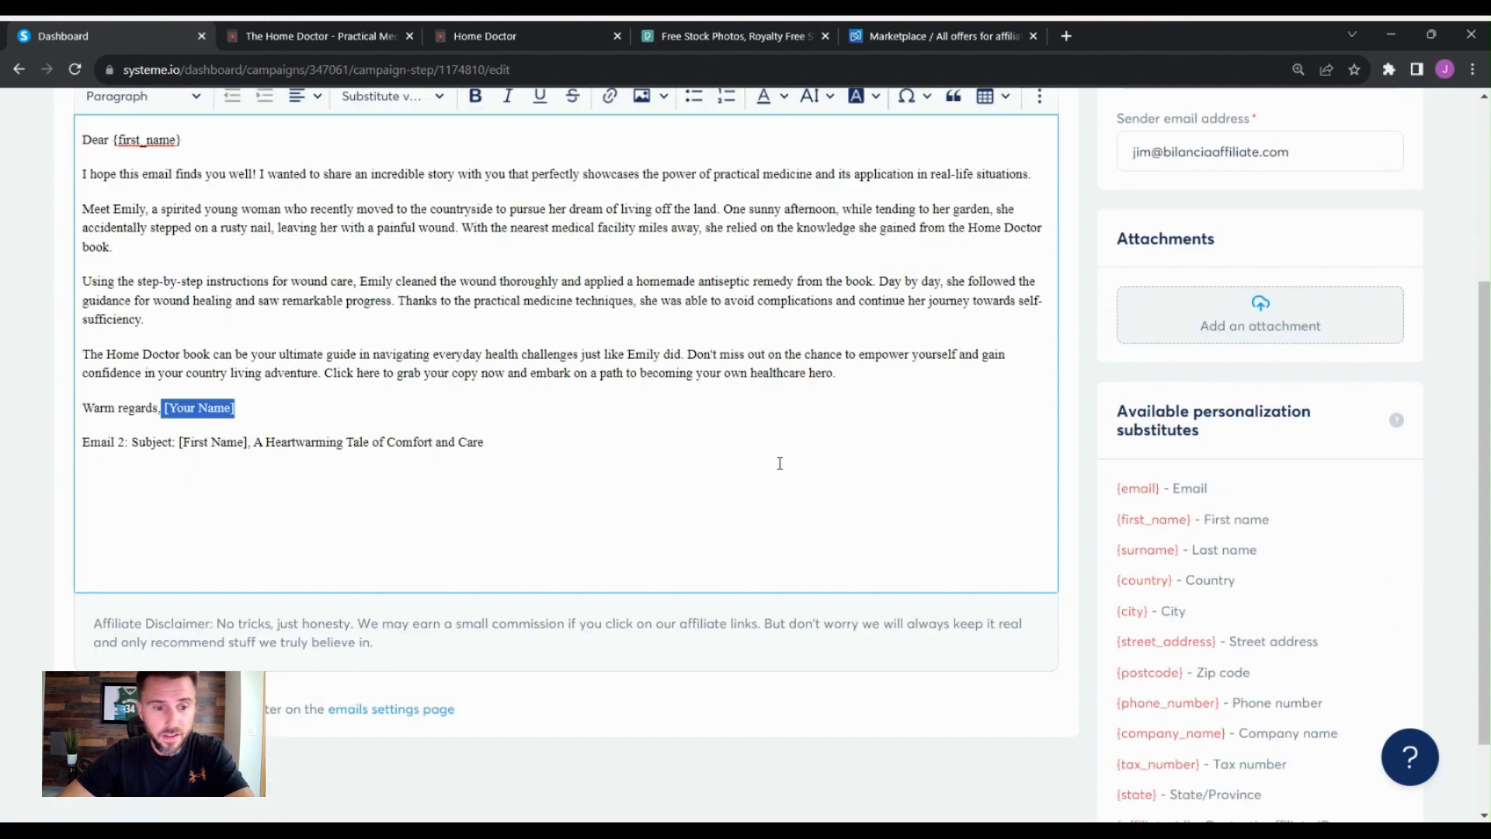
{"action": "scroll", "coordinate": [781, 448], "scroll_direction": "up", "scroll_amount": 2}
{"action": "scroll", "coordinate": [774, 439], "scroll_direction": "up", "scroll_amount": 2}
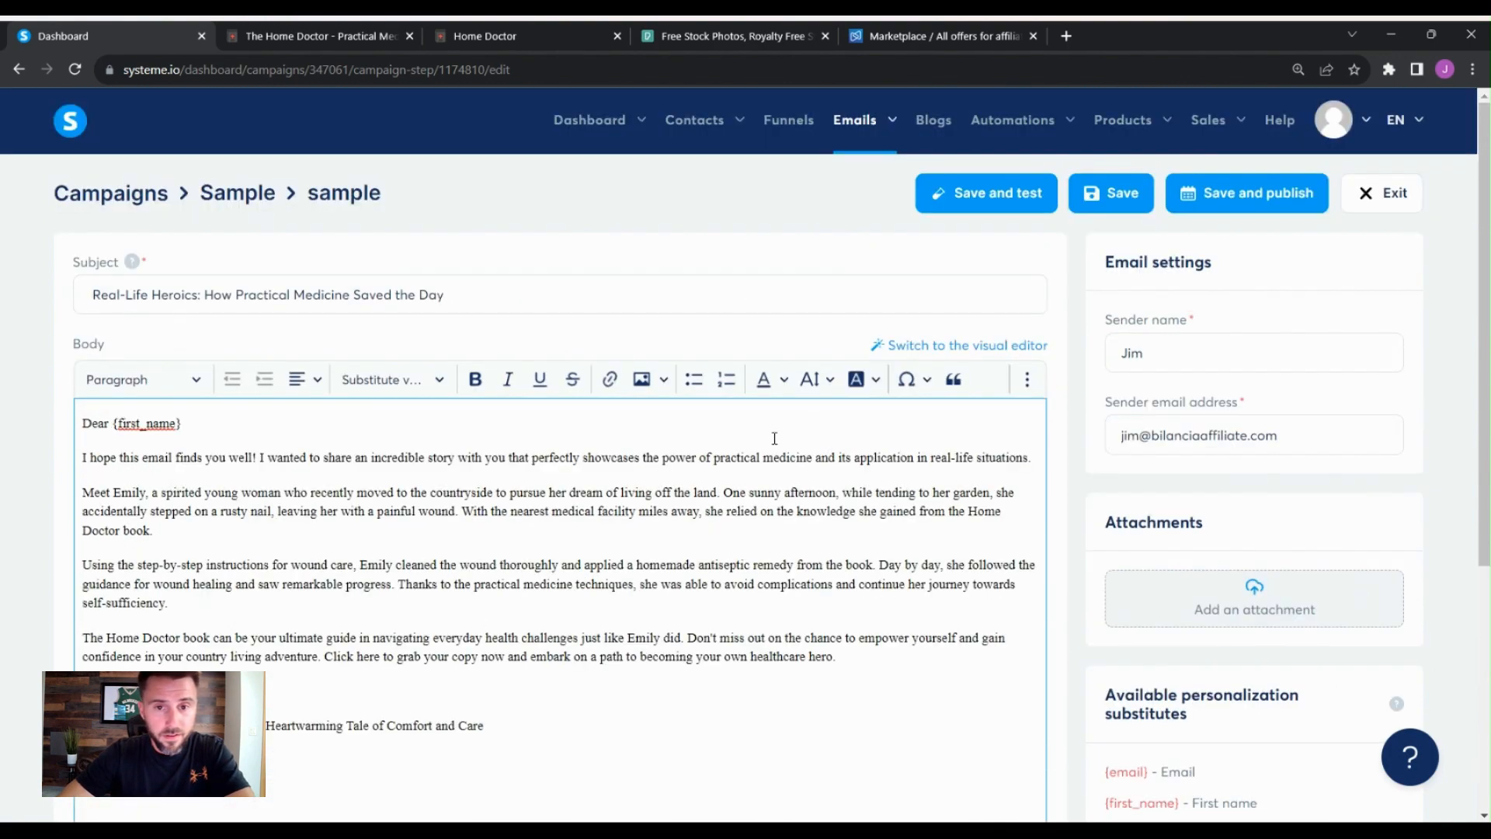
{"action": "scroll", "coordinate": [764, 477], "scroll_direction": "down", "scroll_amount": 3}
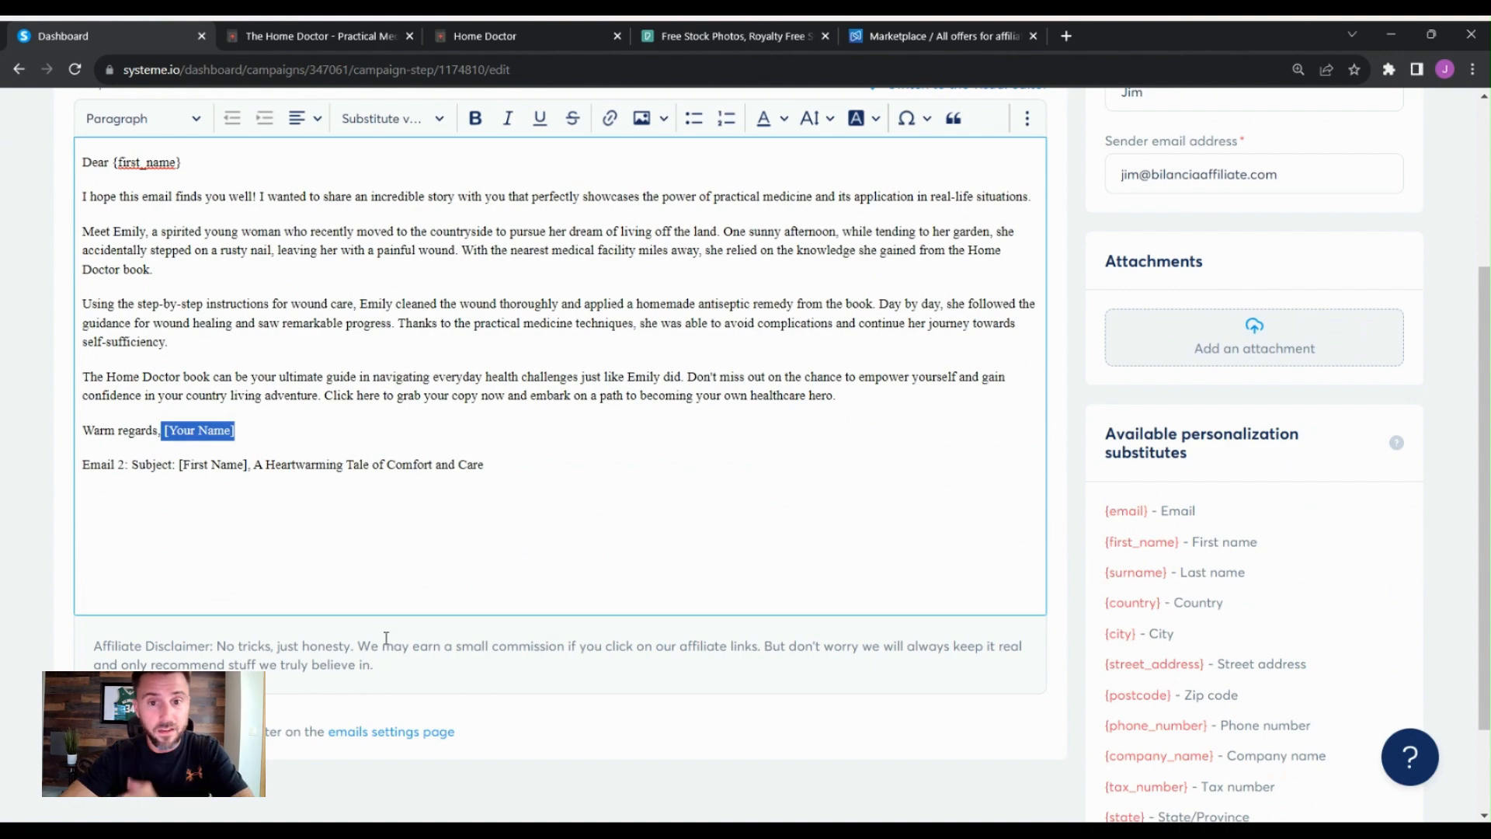
{"action": "scroll", "coordinate": [383, 635], "scroll_direction": "up", "scroll_amount": 4}
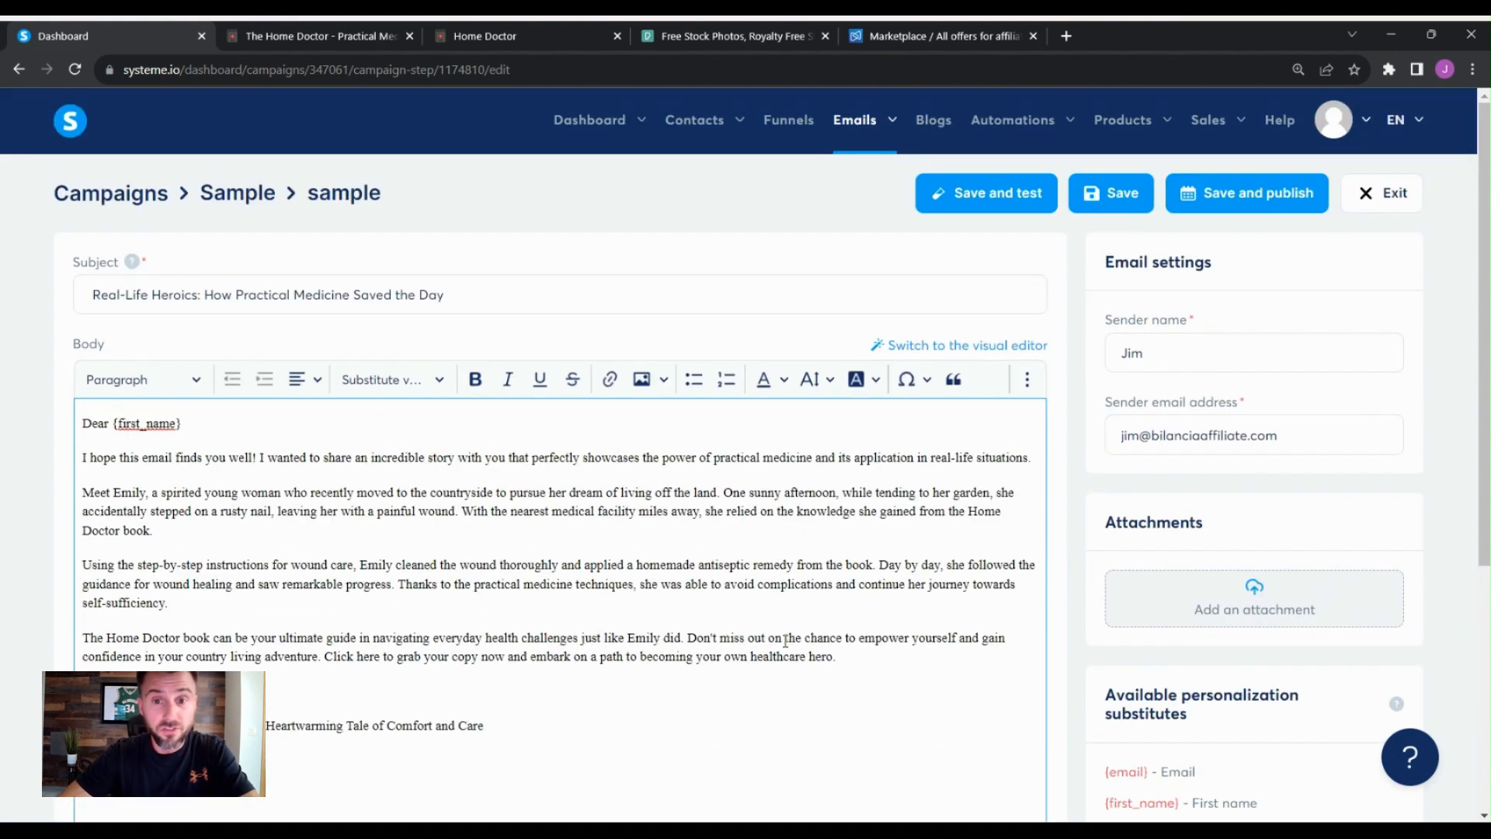
{"action": "scroll", "coordinate": [785, 639], "scroll_direction": "down", "scroll_amount": 5}
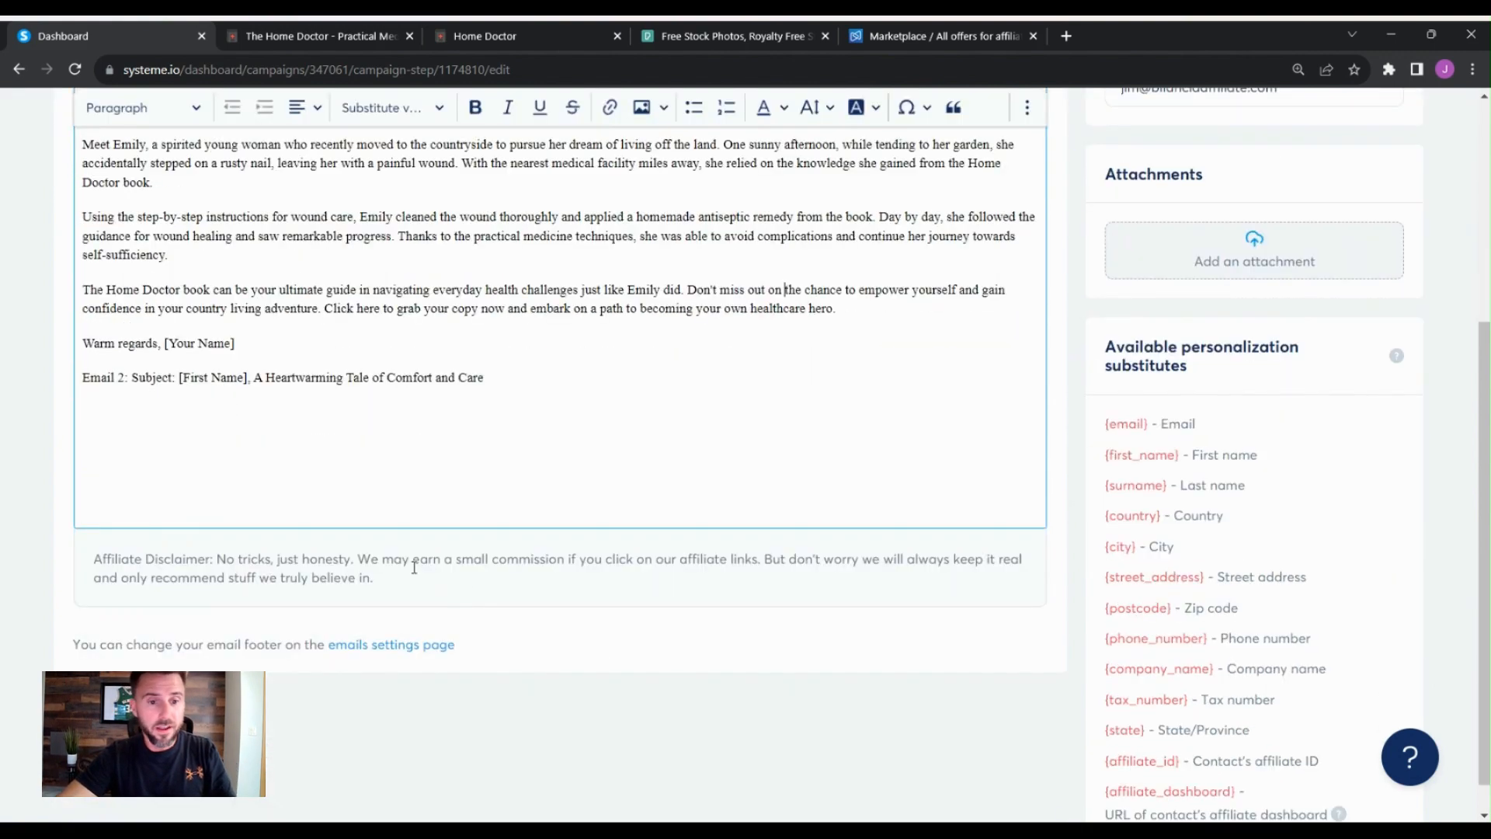
{"action": "left_click", "coordinate": [218, 496]}
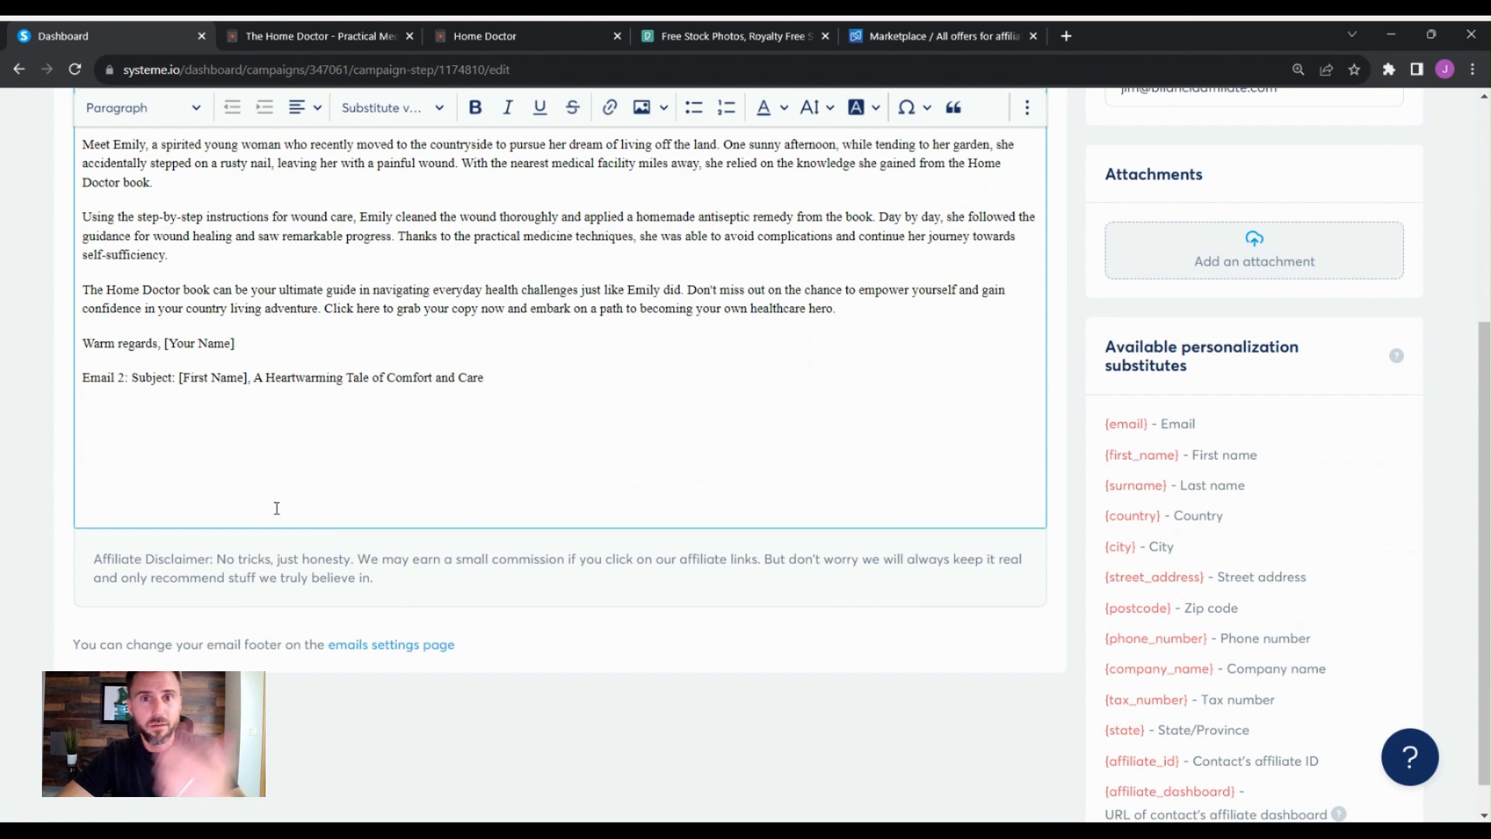
{"action": "scroll", "coordinate": [688, 521], "scroll_direction": "up", "scroll_amount": 5}
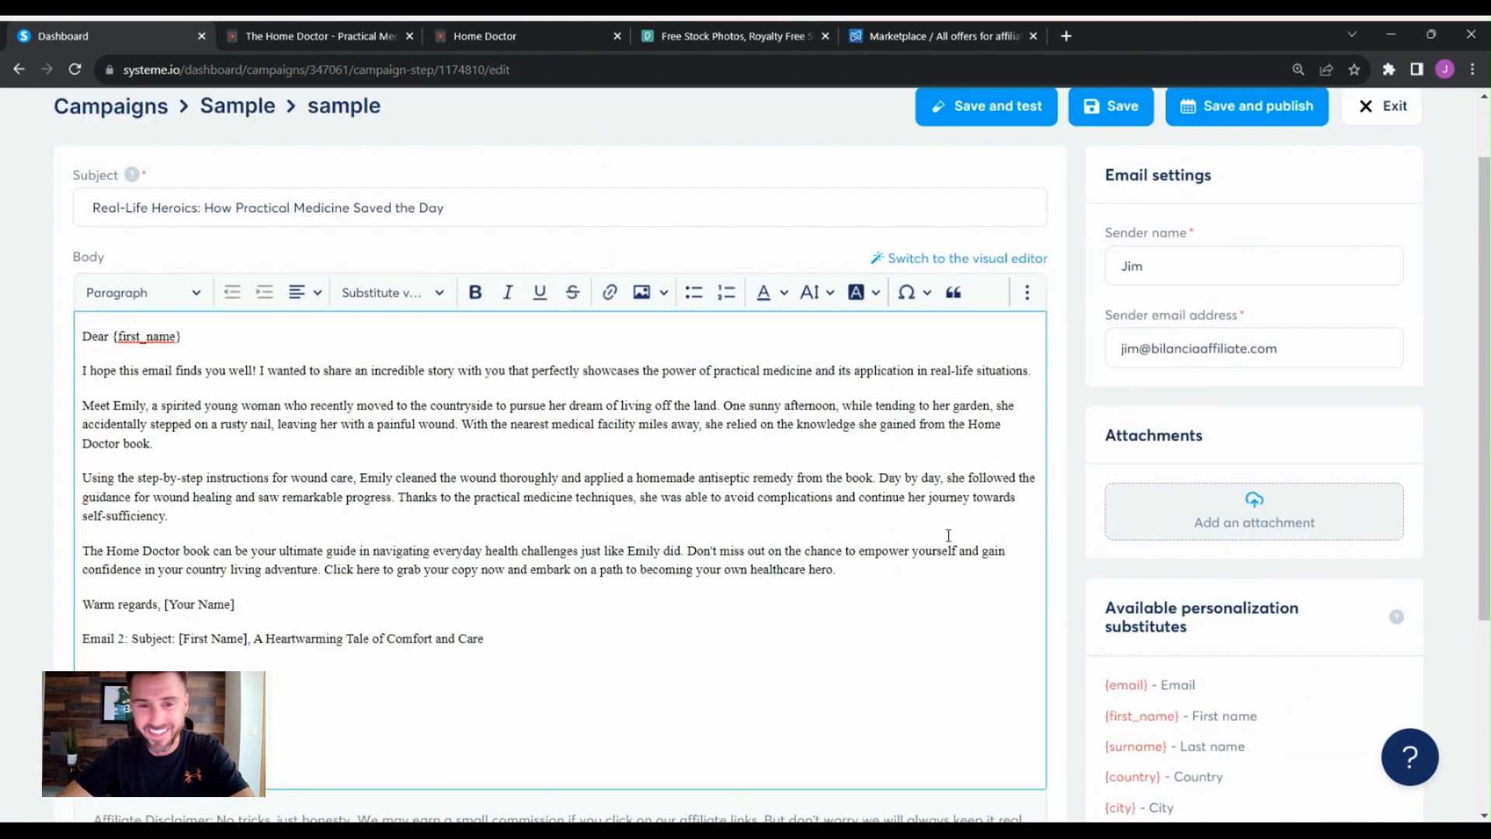
{"action": "scroll", "coordinate": [1009, 594], "scroll_direction": "down", "scroll_amount": 3}
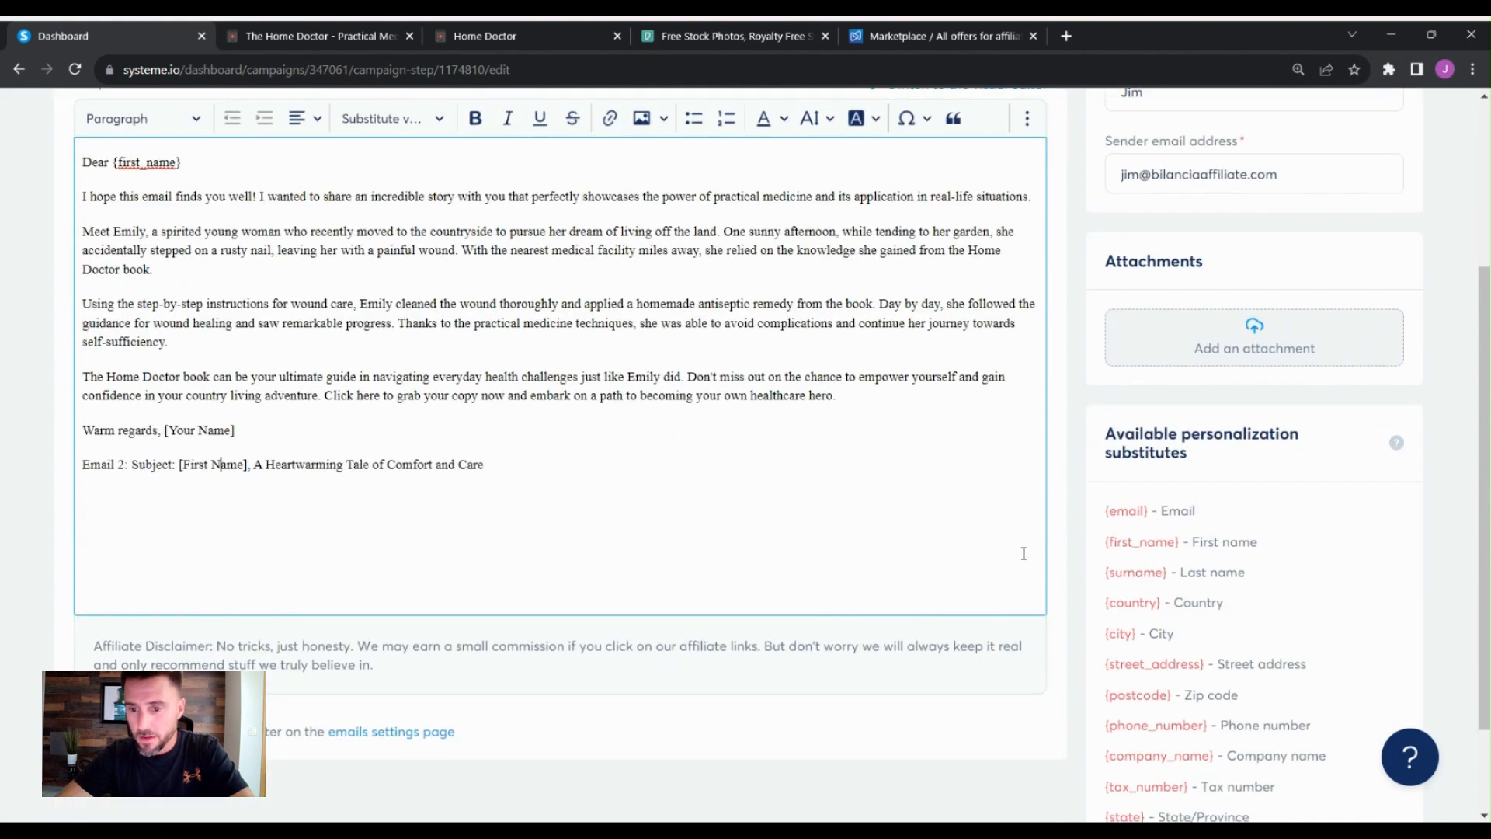
{"action": "scroll", "coordinate": [1023, 553], "scroll_direction": "up", "scroll_amount": 3}
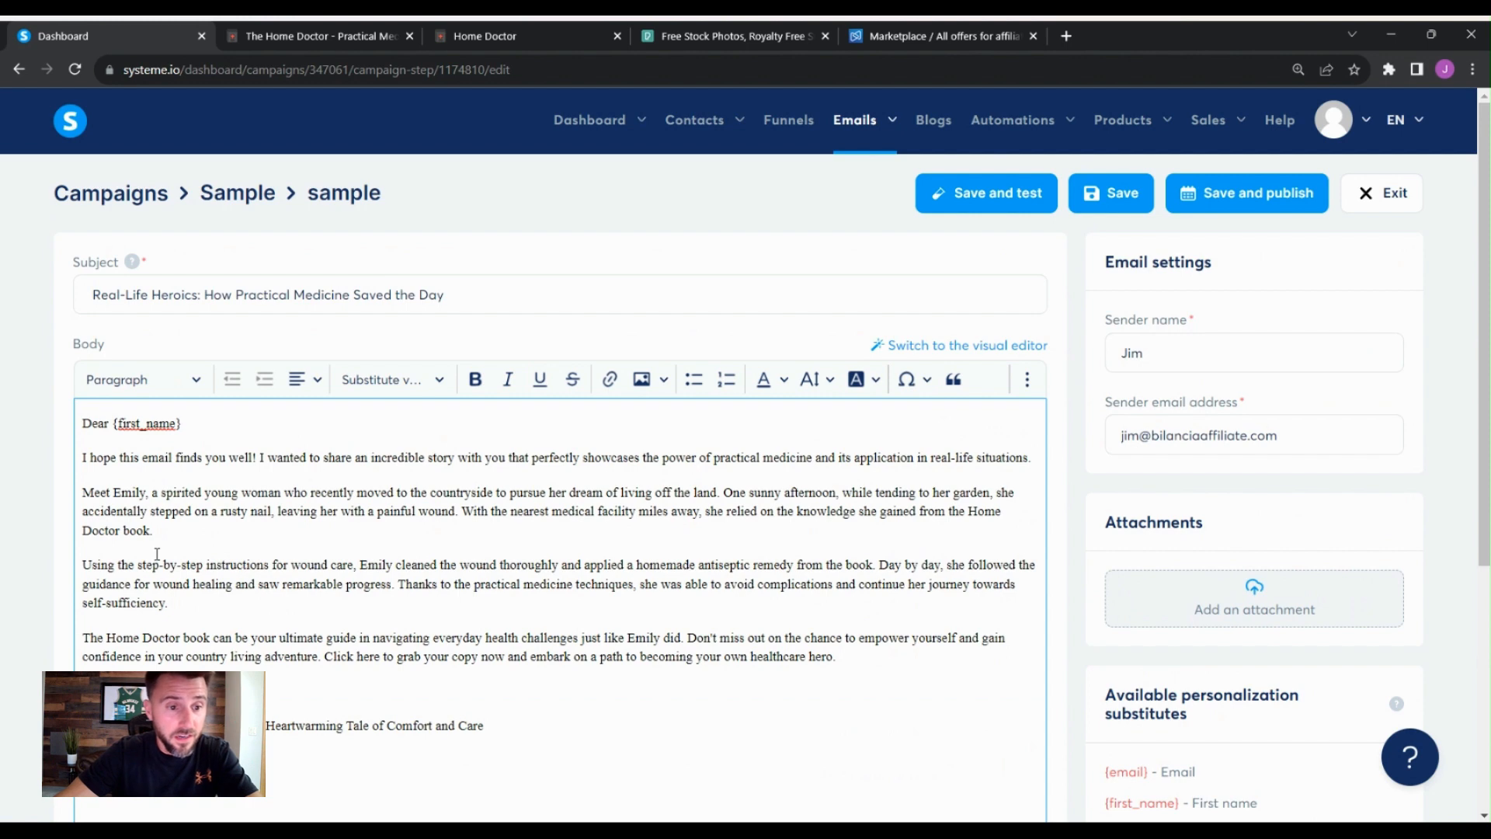
- Link the words Home Doctor book in the closing paragraph to the Home Doctor affiliate promolink
{"action": "left_click_drag", "start_coordinate": [153, 531], "coordinate": [83, 528]}
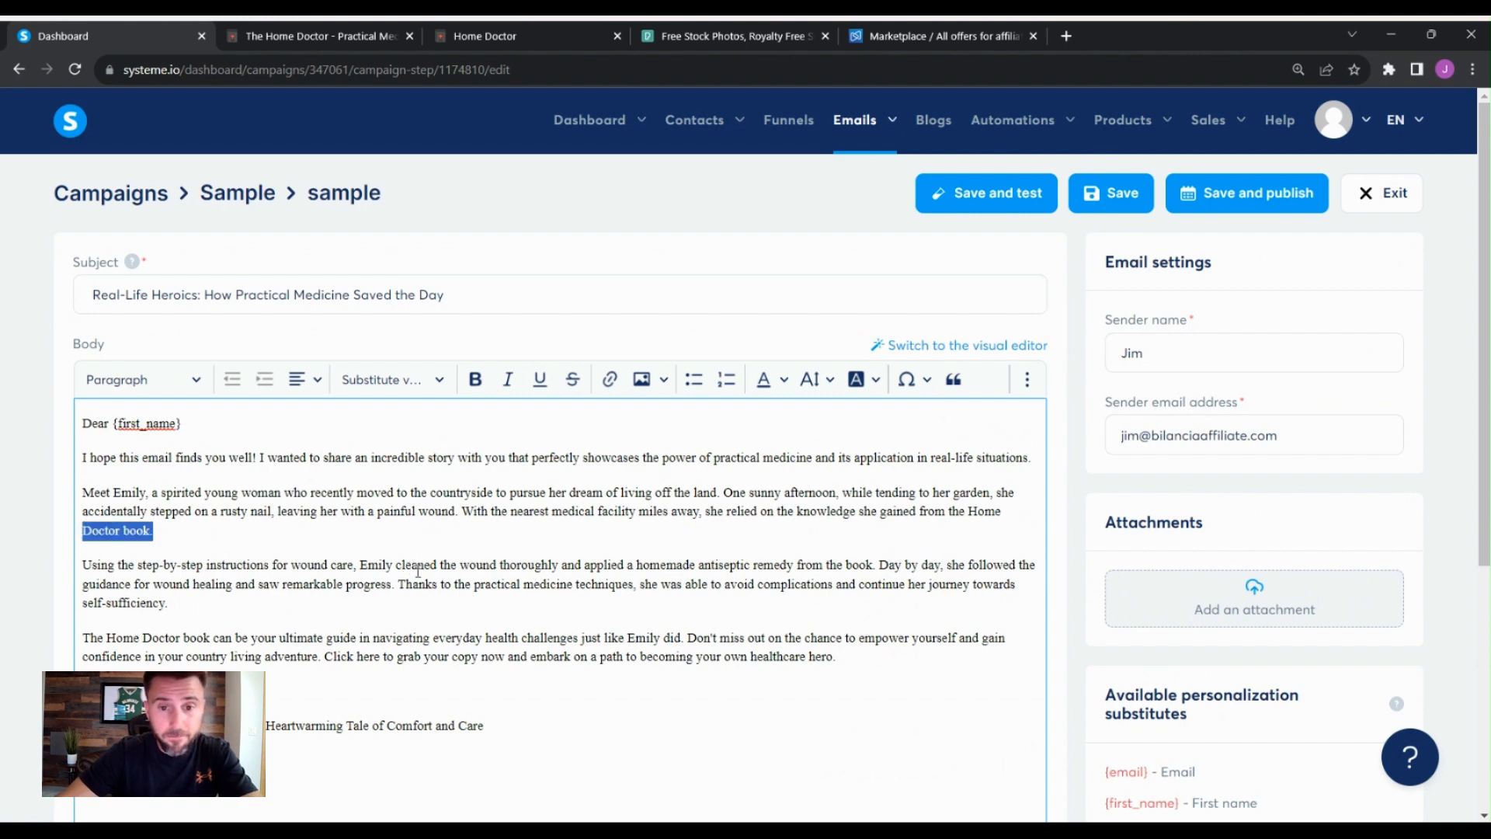
{"action": "left_click", "coordinate": [459, 564]}
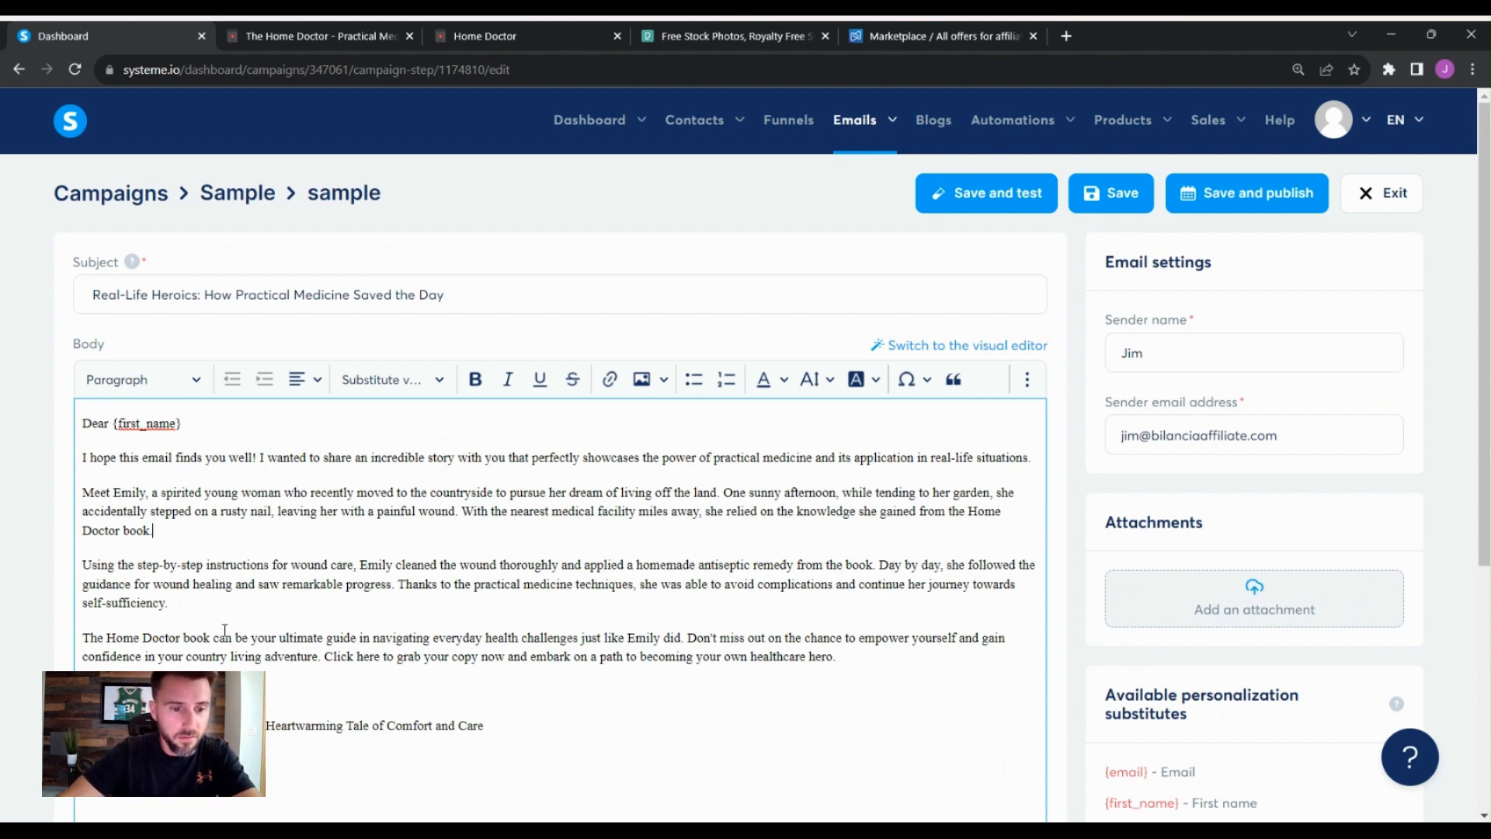
{"action": "left_click_drag", "start_coordinate": [219, 638], "coordinate": [114, 638]}
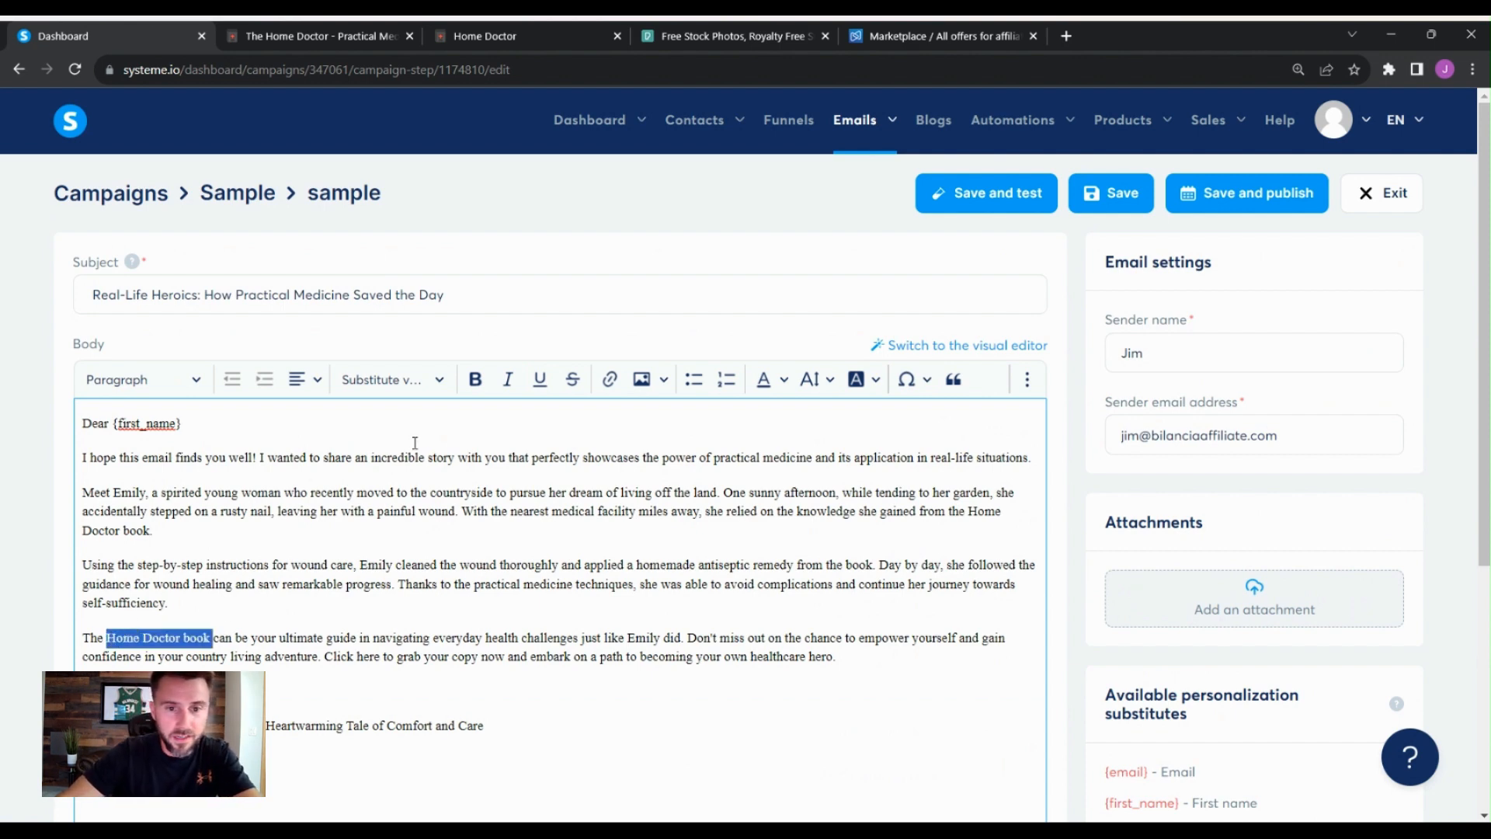
{"action": "left_click", "coordinate": [611, 380]}
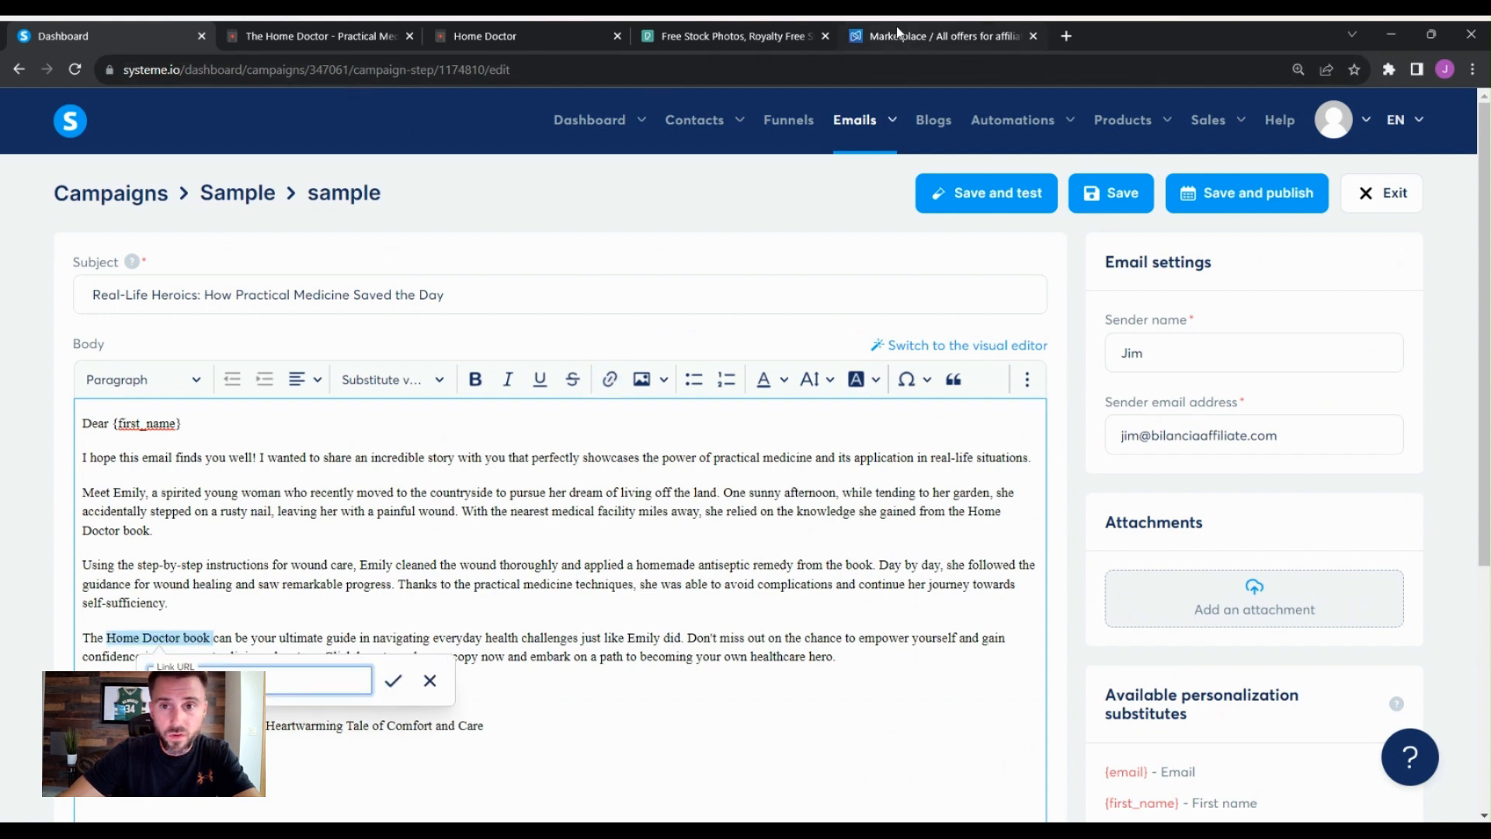
{"action": "left_click", "coordinate": [932, 35]}
{"action": "left_click", "coordinate": [1140, 378]}
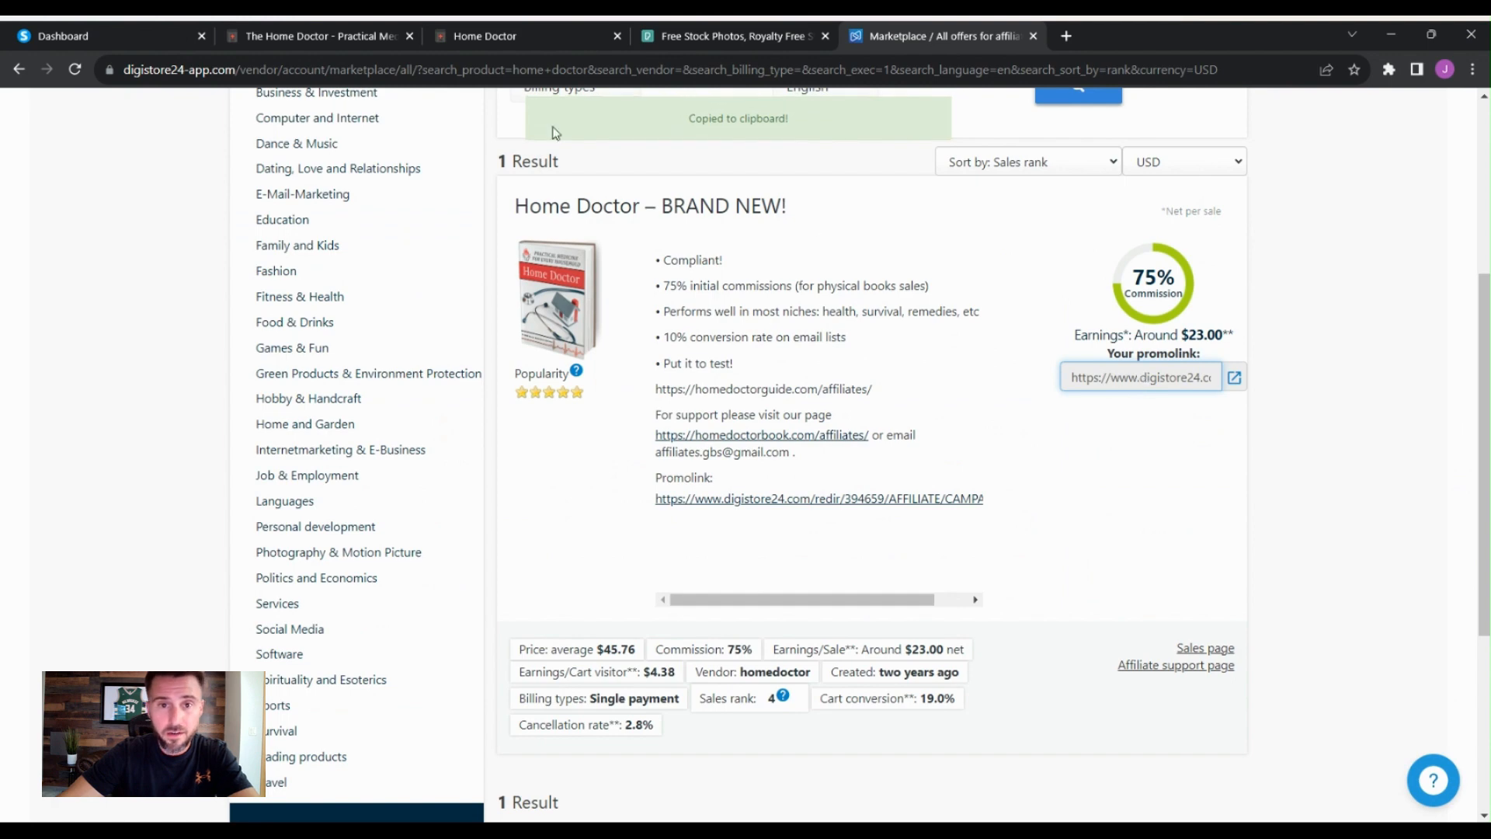
{"action": "left_click", "coordinate": [323, 36]}
{"action": "left_click", "coordinate": [122, 35]}
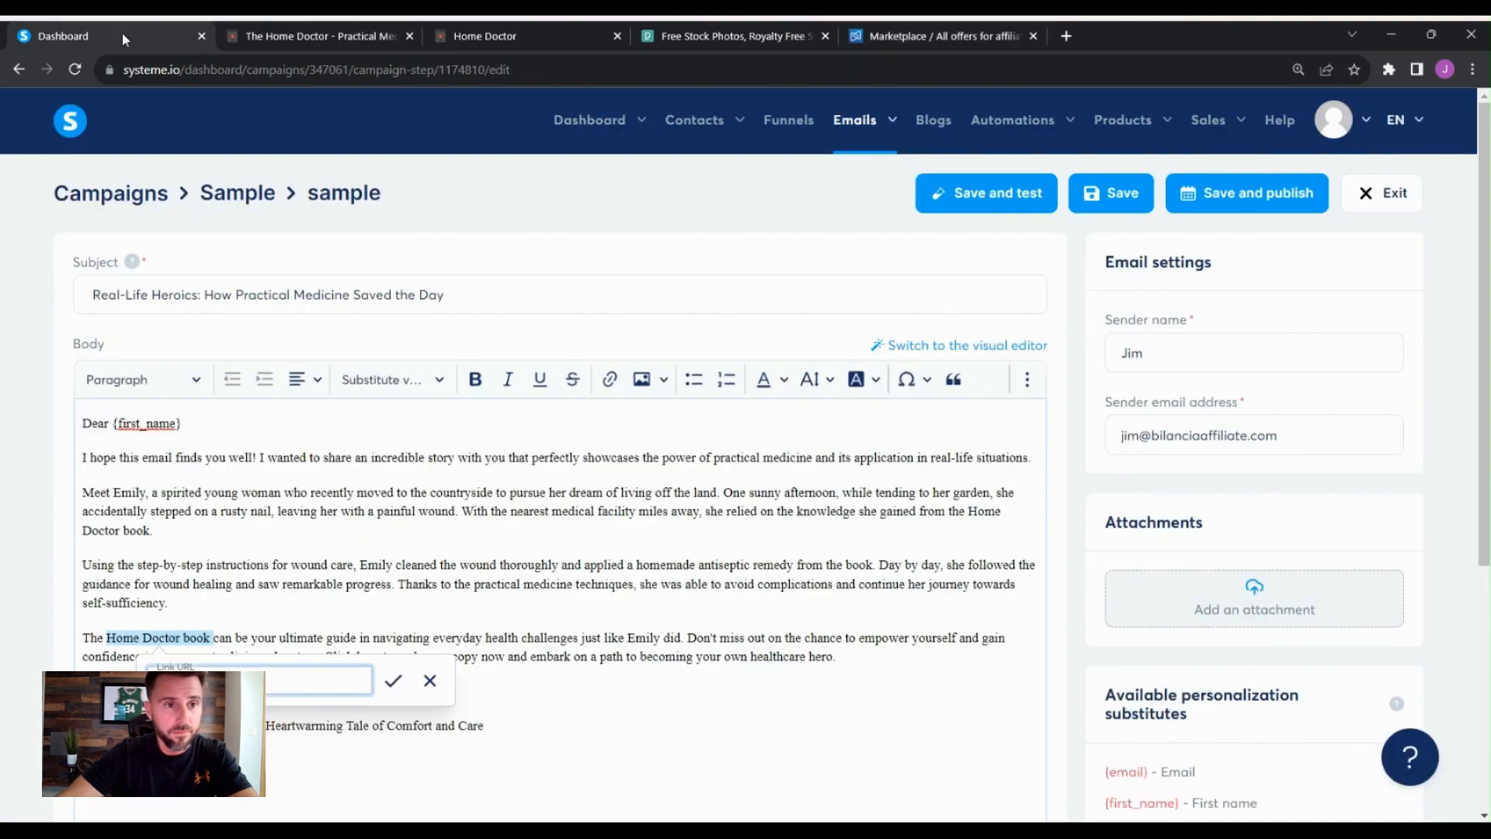
{"action": "key", "text": "ctrl+v"}
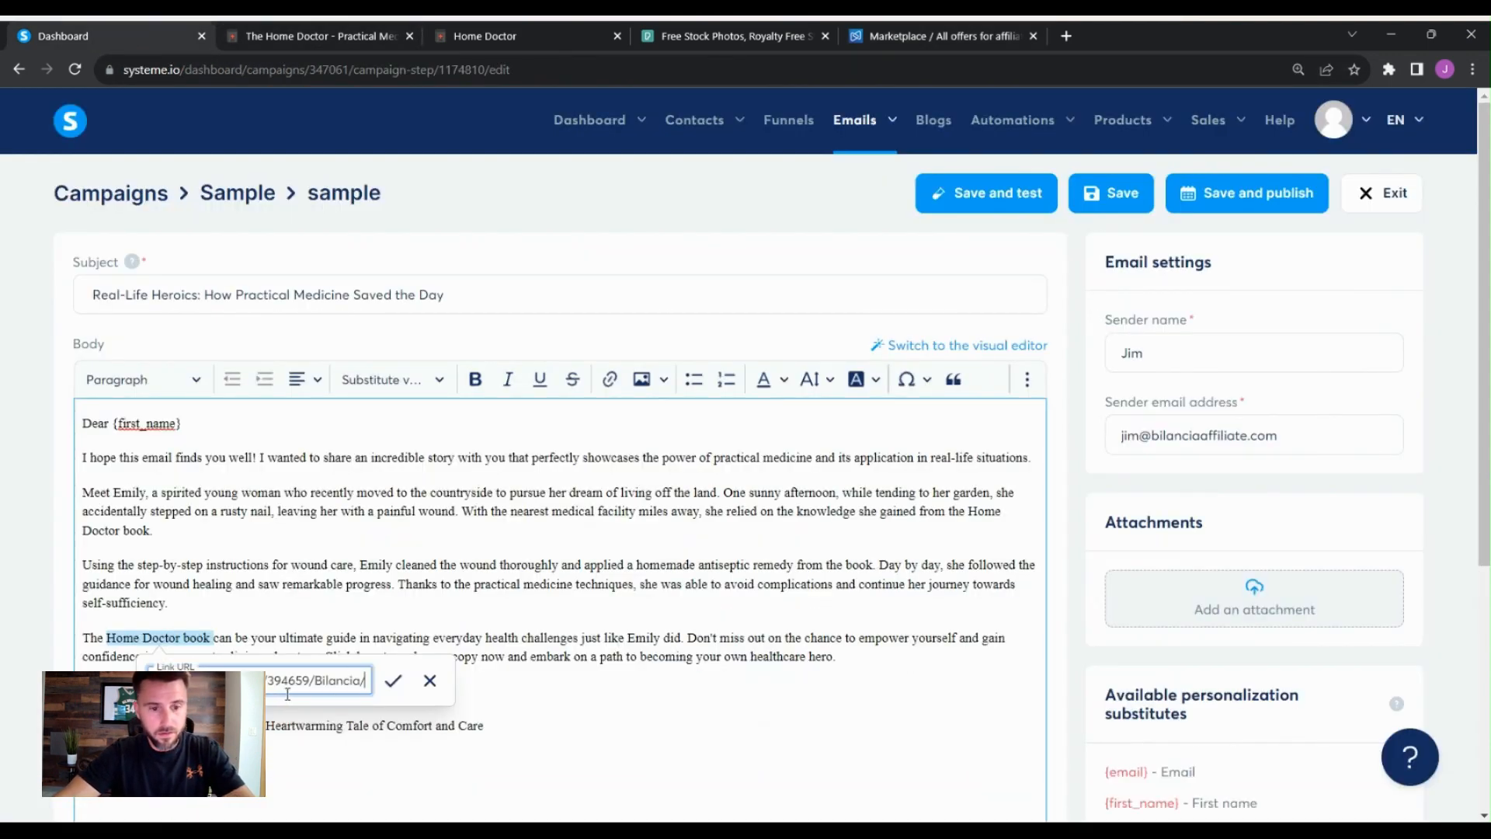
{"action": "left_click", "coordinate": [393, 680]}
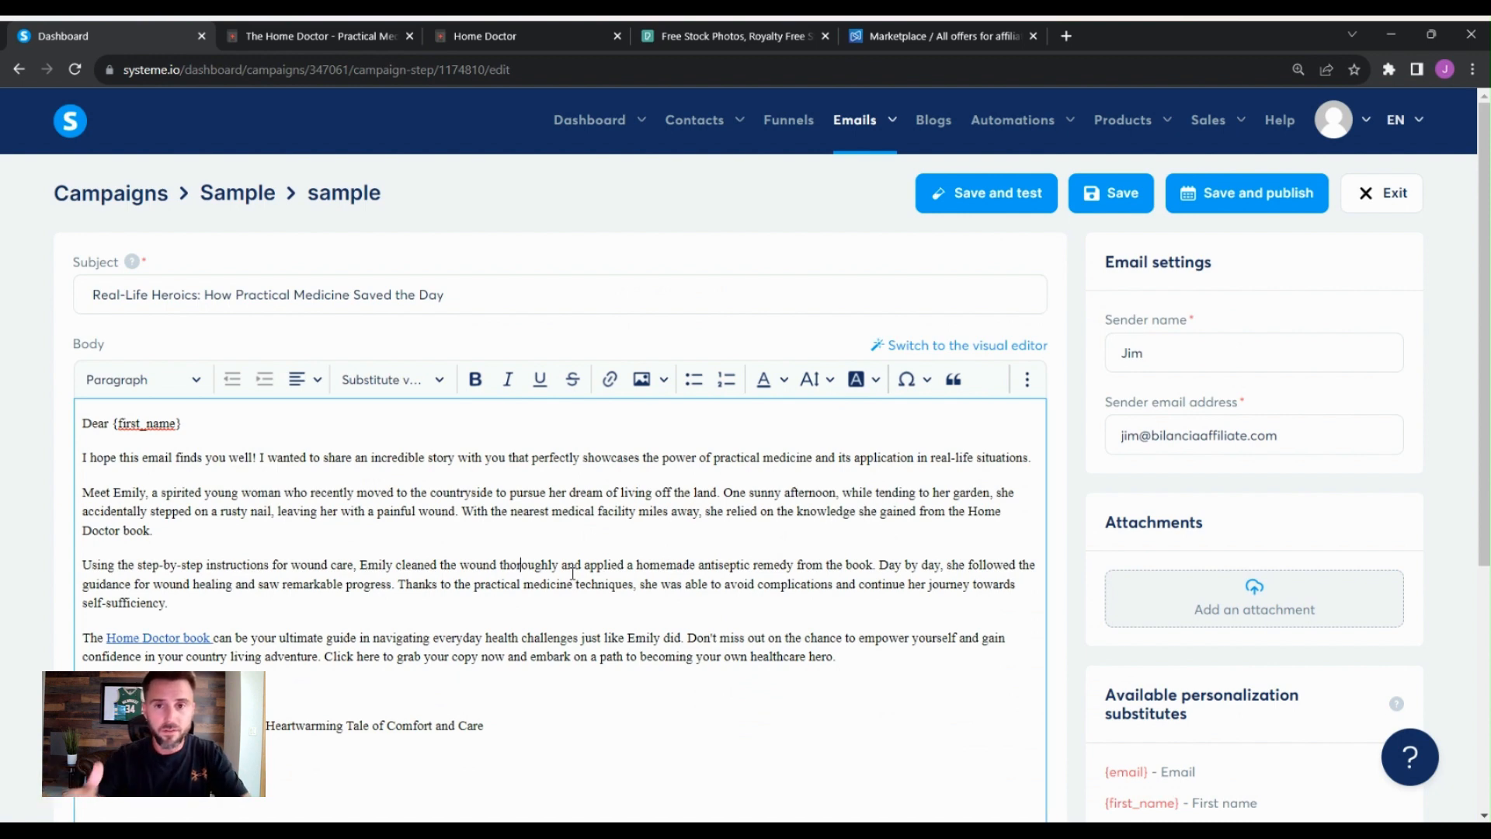
- Save and publish the email, activating it with the default send-after and delay settings
{"action": "scroll", "coordinate": [981, 583], "scroll_direction": "down", "scroll_amount": 1}
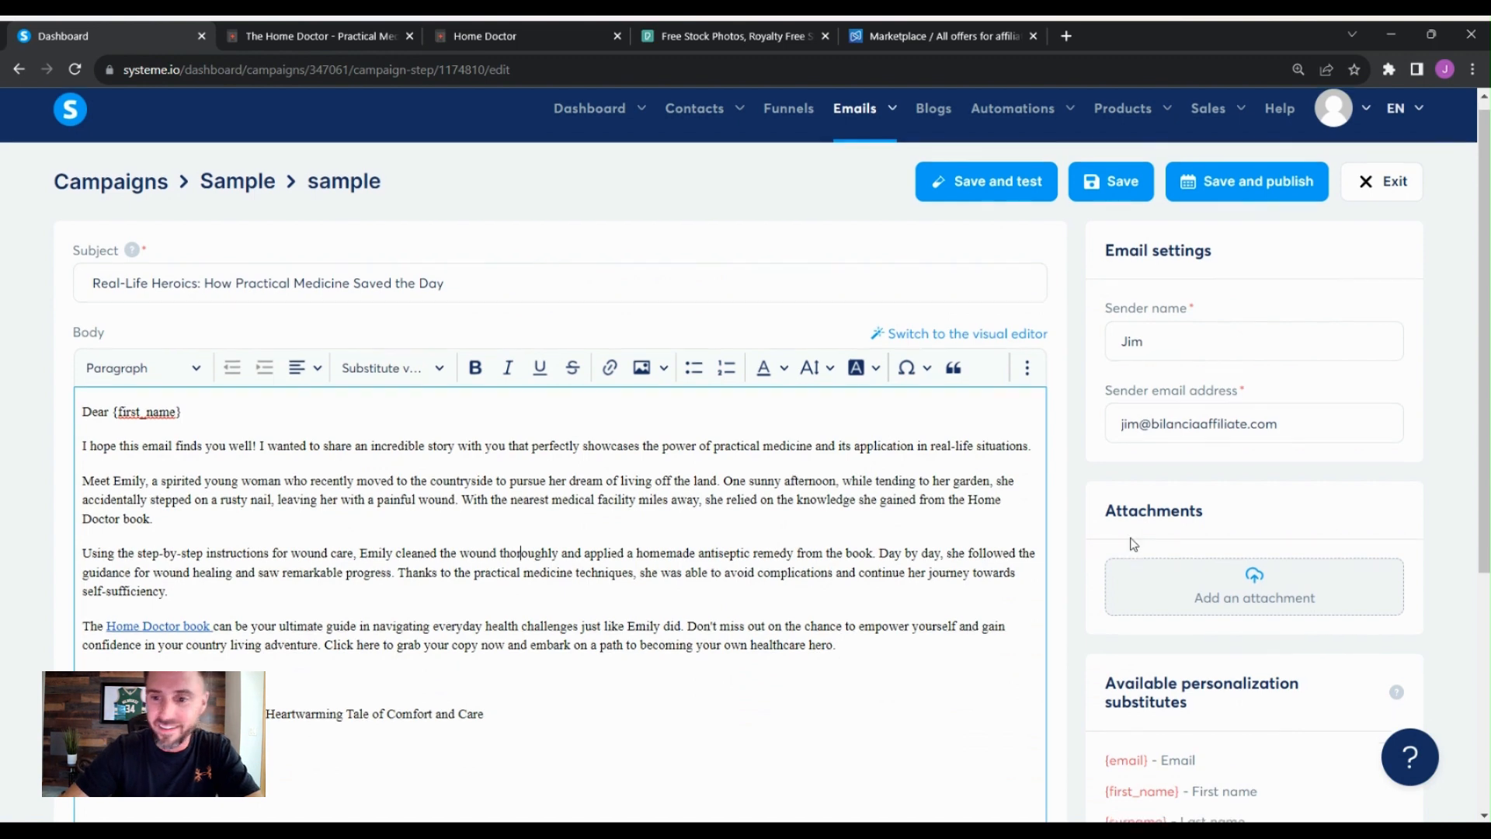
{"action": "scroll", "coordinate": [979, 519], "scroll_direction": "up", "scroll_amount": 1}
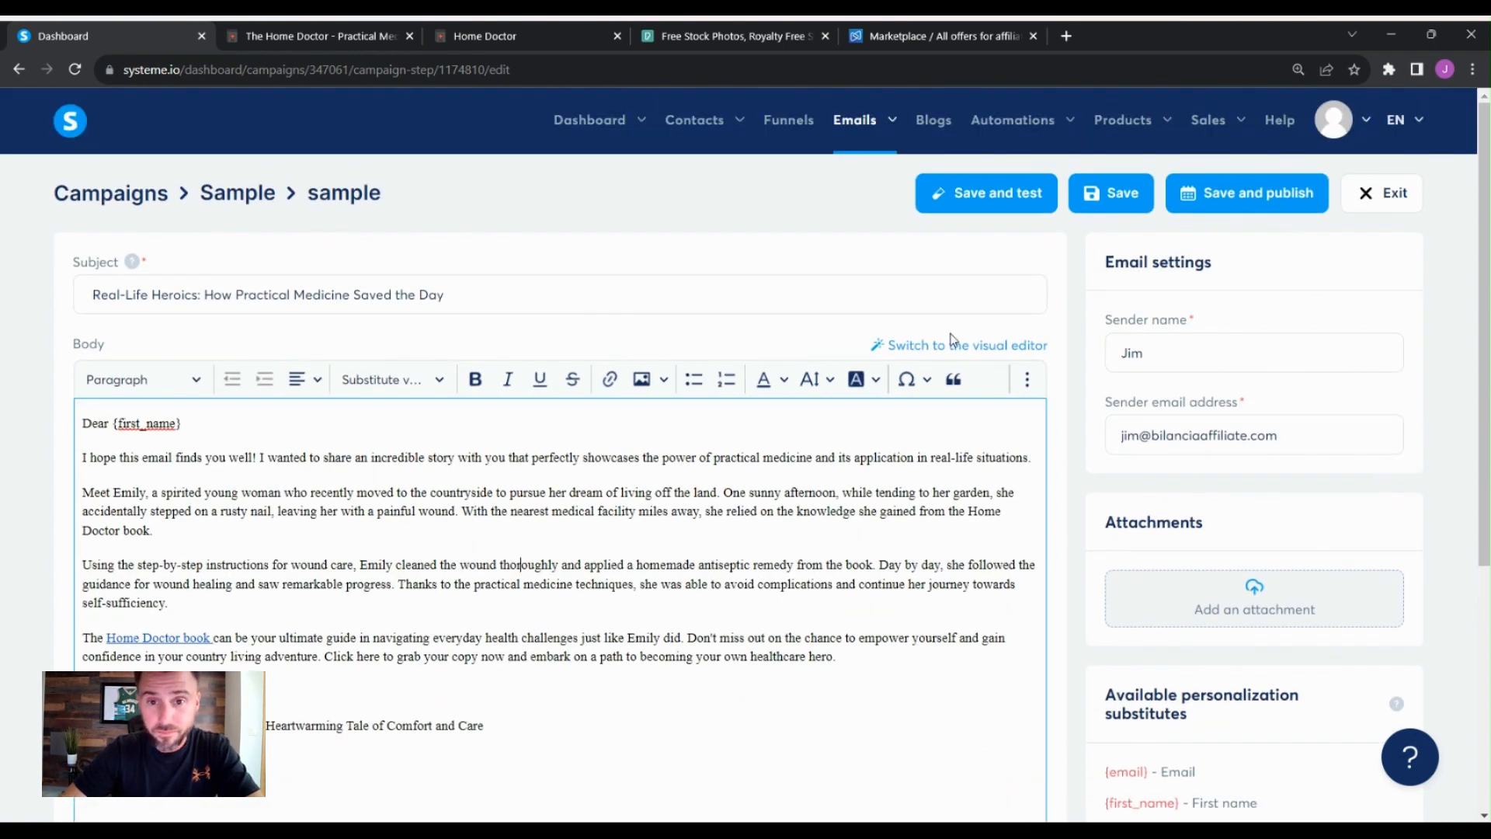
{"action": "scroll", "coordinate": [1029, 498], "scroll_direction": "down", "scroll_amount": 3}
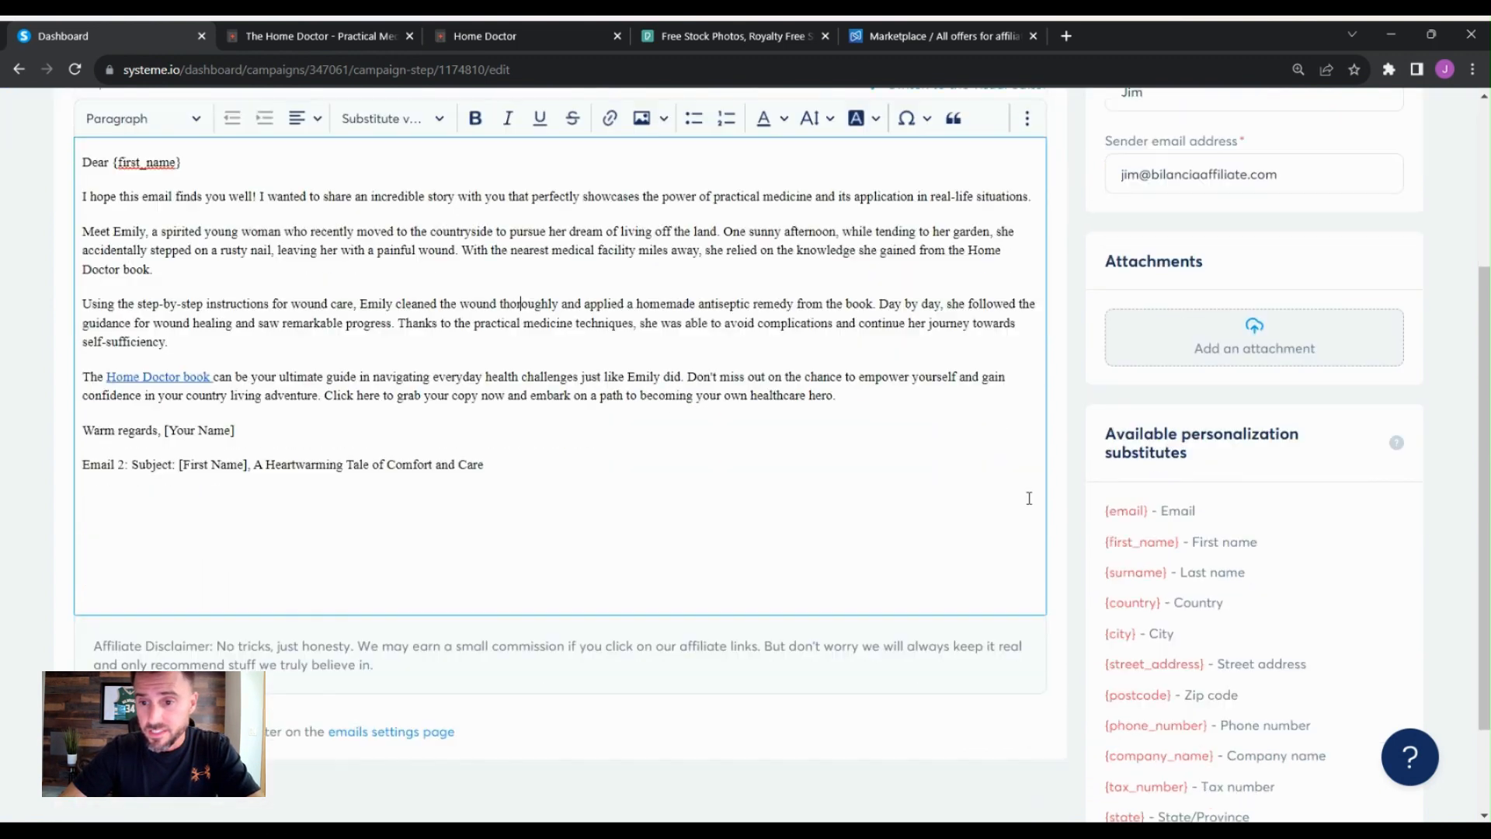
{"action": "scroll", "coordinate": [1036, 503], "scroll_direction": "down", "scroll_amount": 2}
{"action": "scroll", "coordinate": [1041, 505], "scroll_direction": "up", "scroll_amount": 5}
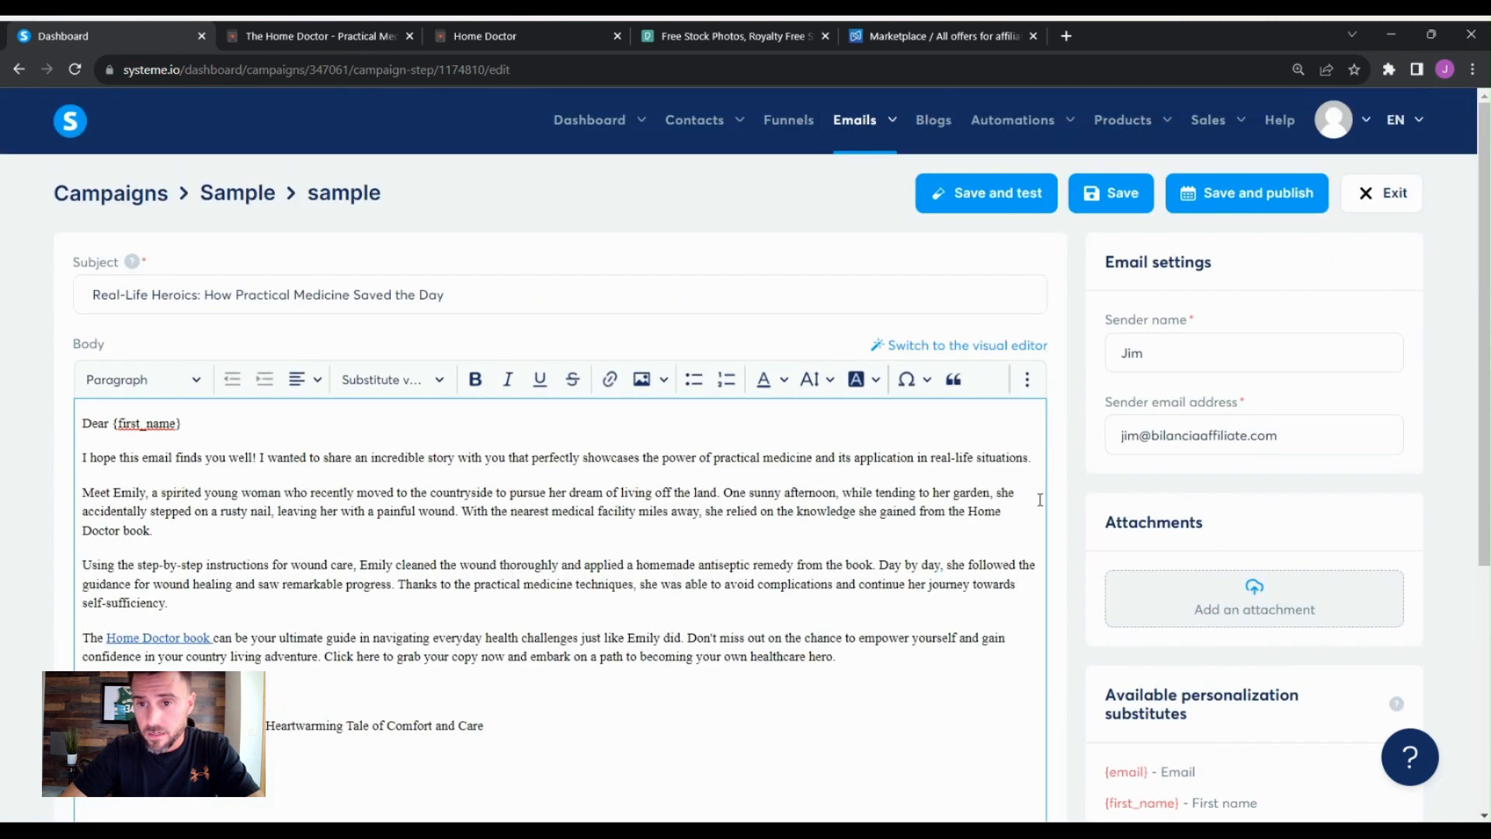
{"action": "left_click", "coordinate": [1237, 203]}
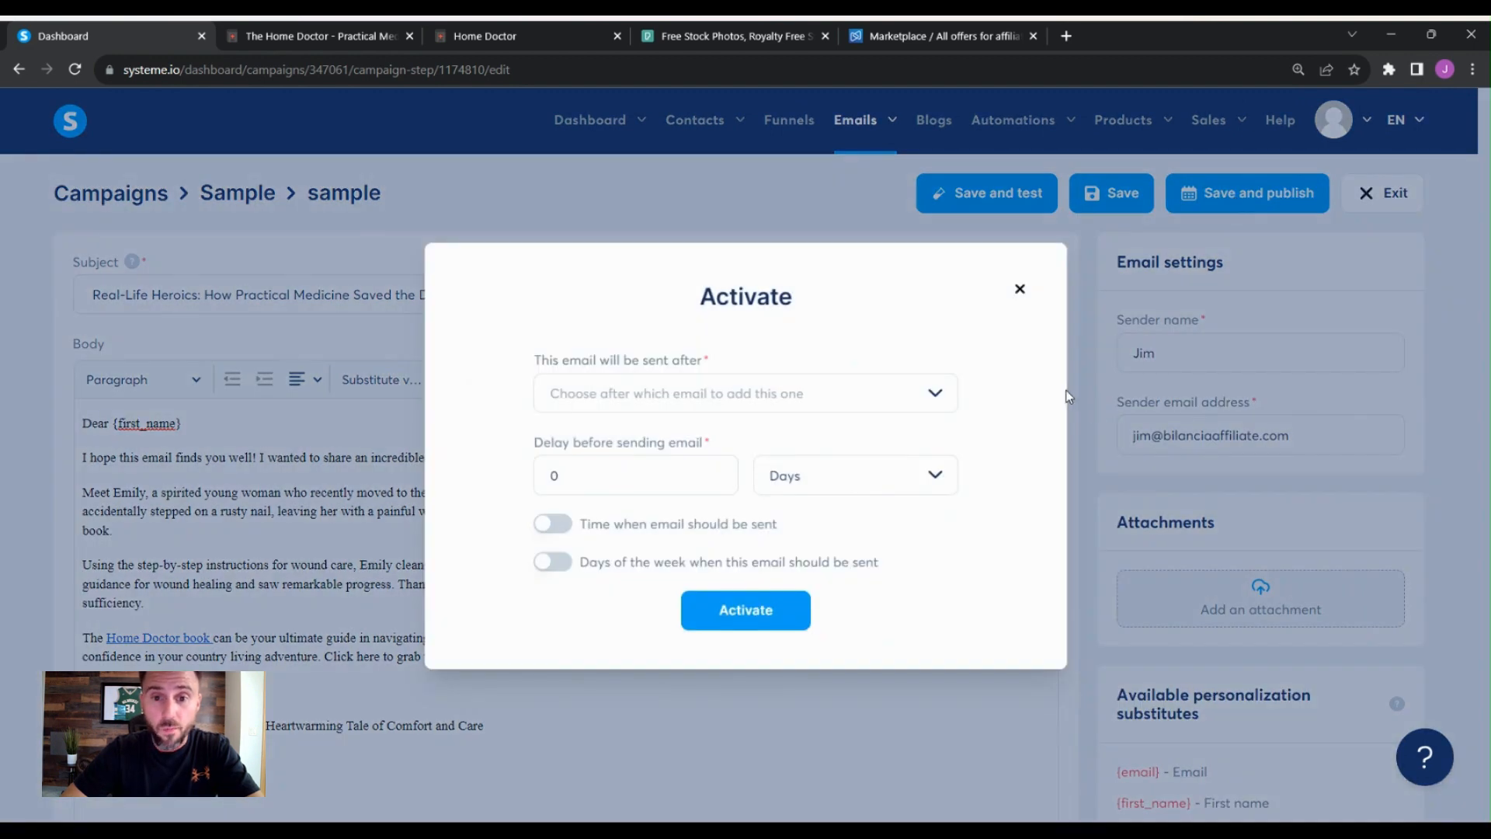
{"action": "left_click", "coordinate": [936, 394]}
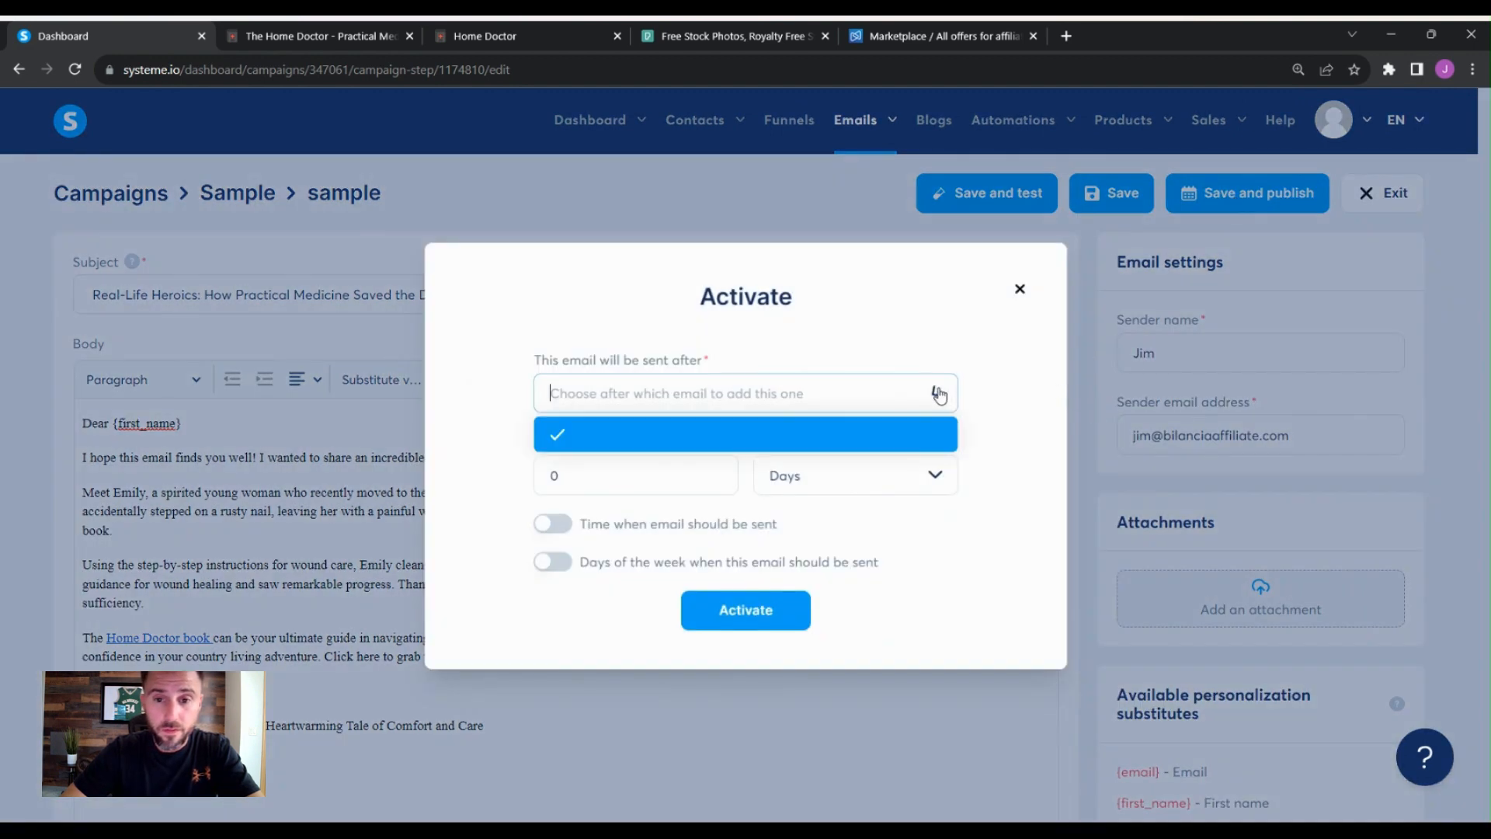
{"action": "left_click", "coordinate": [990, 366]}
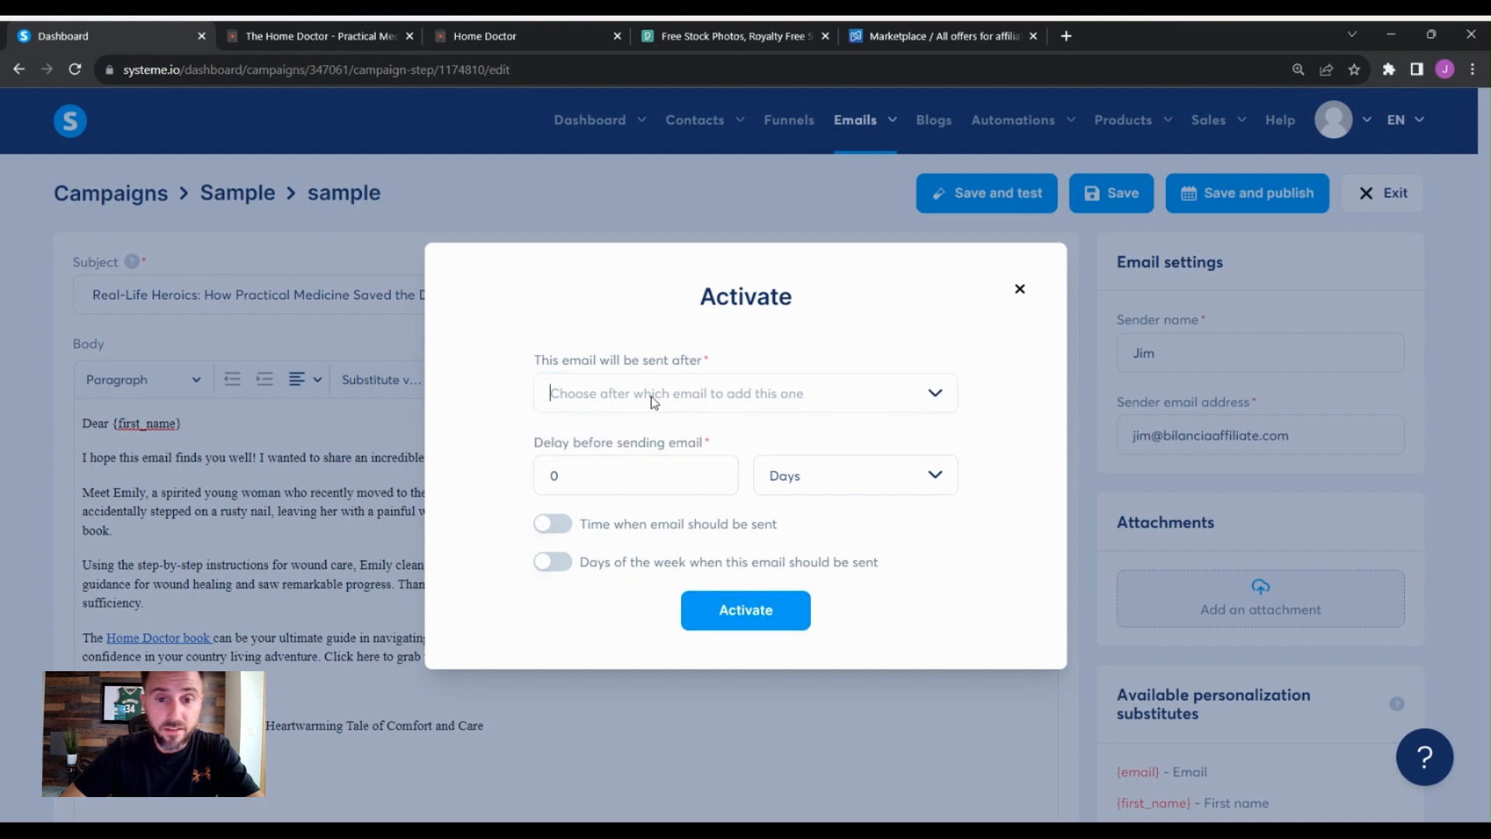
{"action": "left_click", "coordinate": [746, 609]}
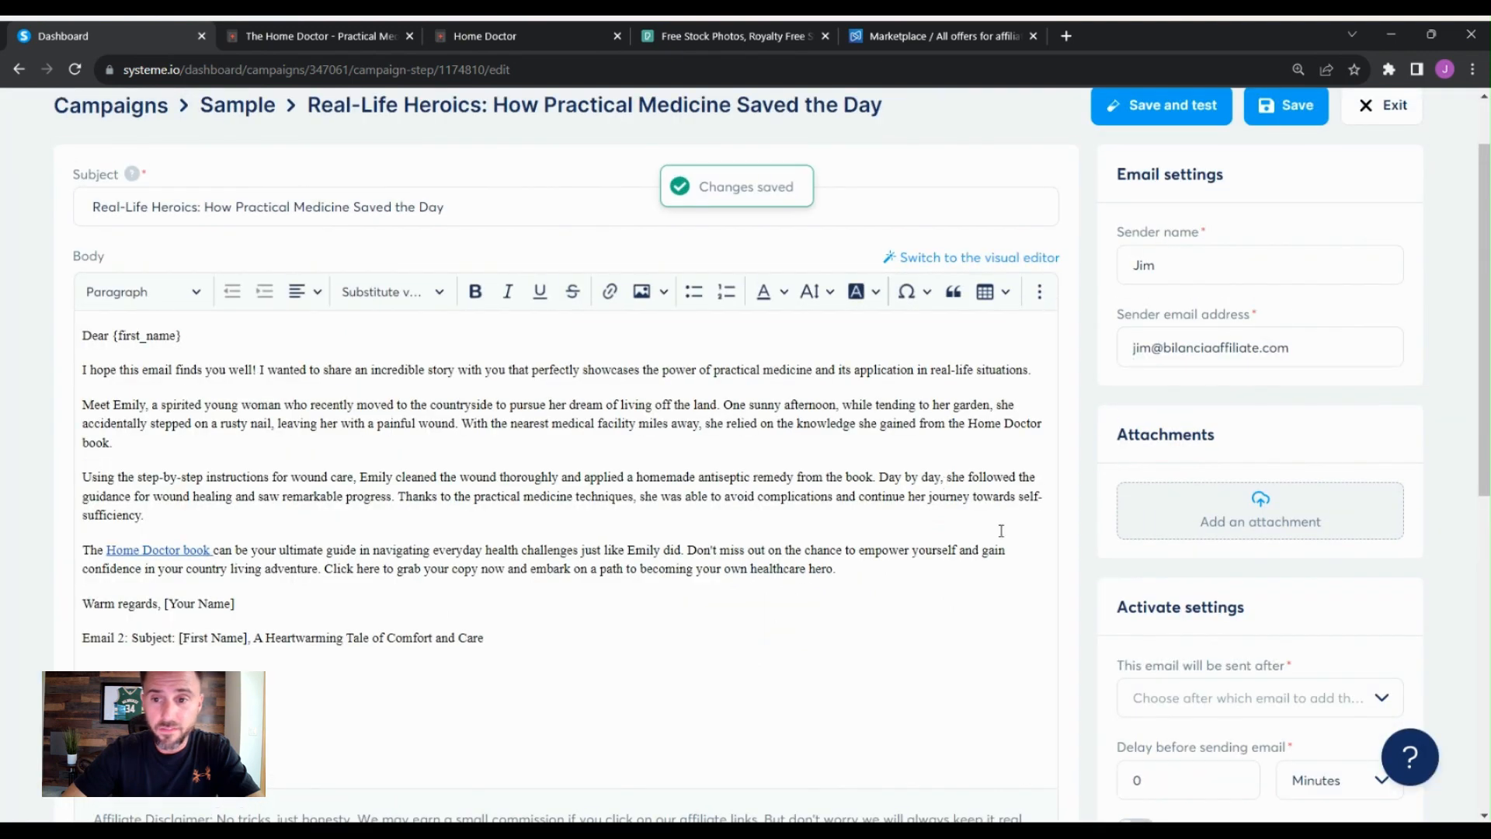
{"action": "scroll", "coordinate": [1047, 556], "scroll_direction": "up", "scroll_amount": 2}
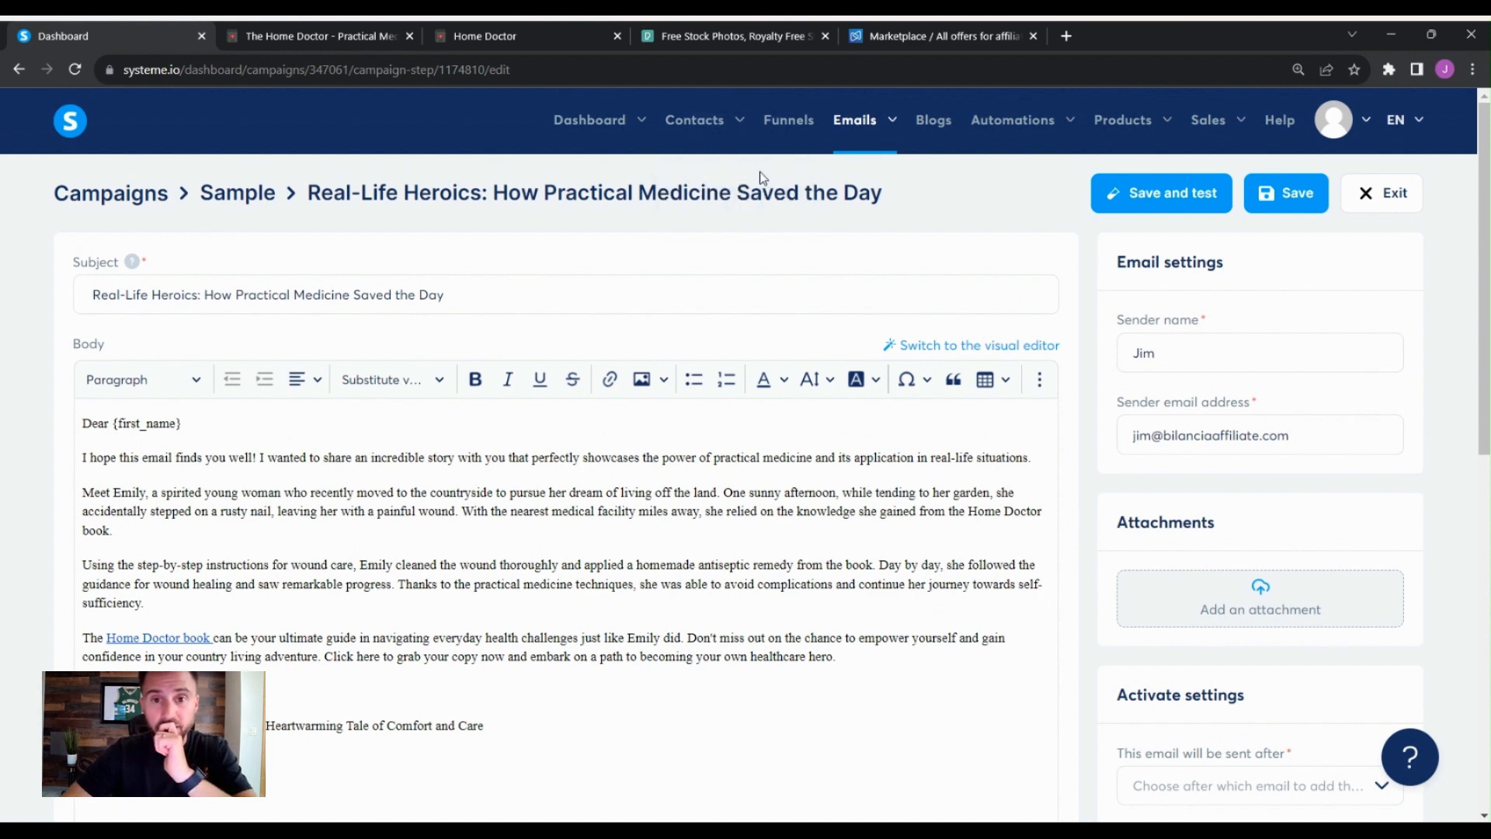
{"action": "left_click", "coordinate": [803, 123]}
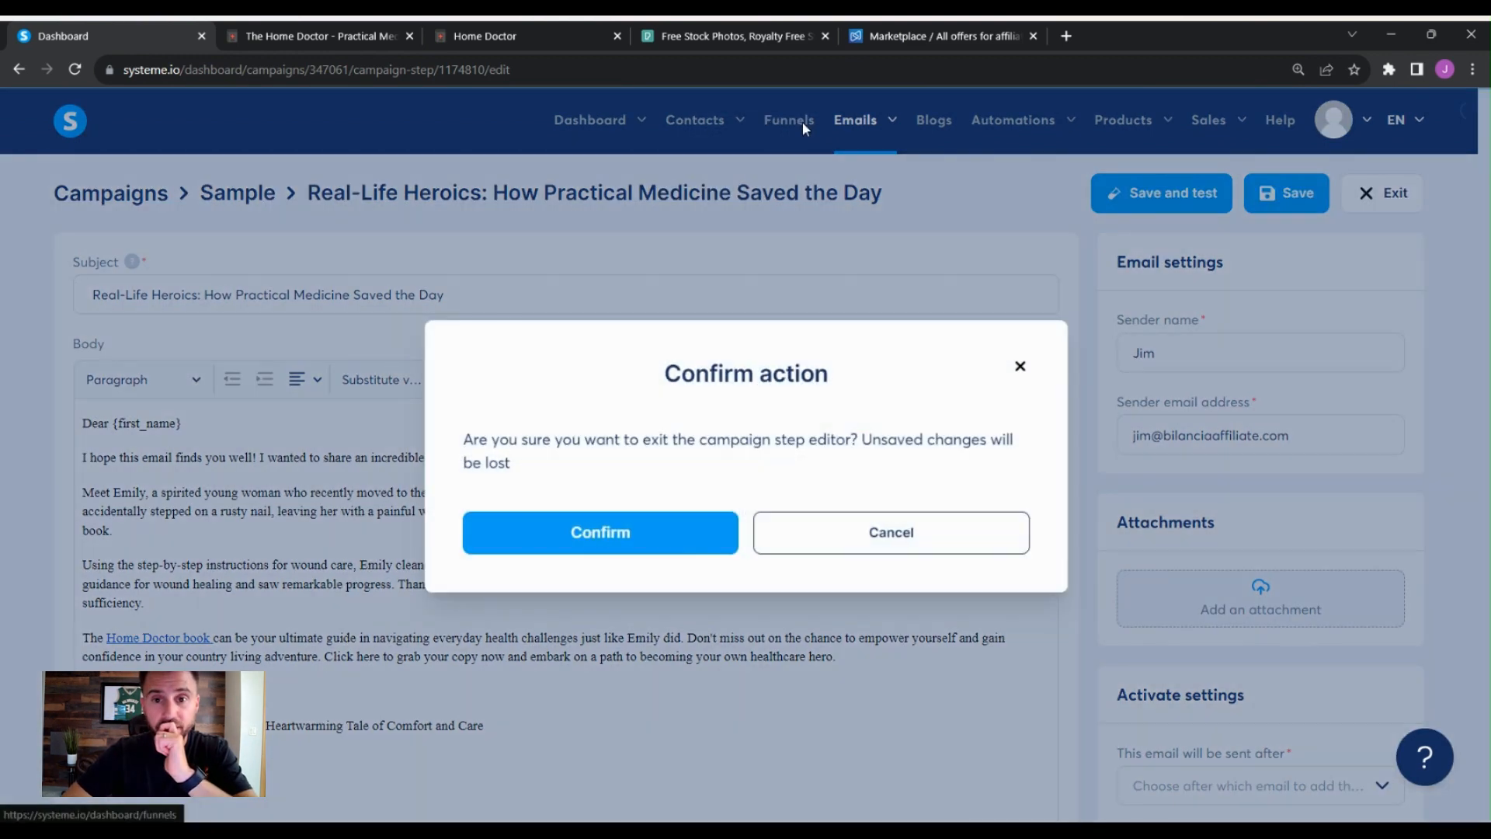
{"action": "left_click", "coordinate": [1020, 365]}
{"action": "scroll", "coordinate": [1279, 211], "scroll_direction": "down", "scroll_amount": 1}
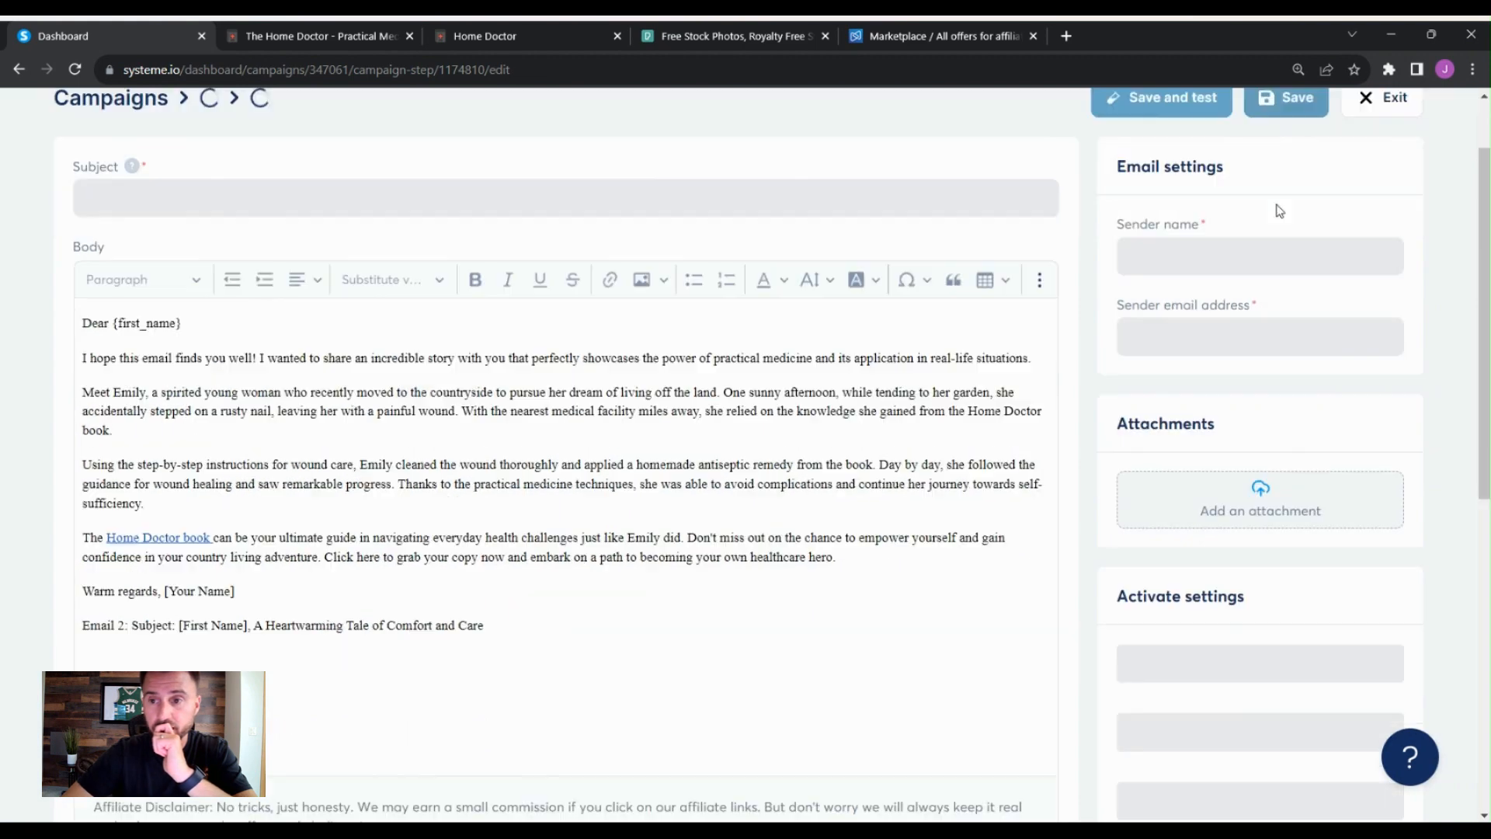
{"action": "scroll", "coordinate": [976, 470], "scroll_direction": "up", "scroll_amount": 1}
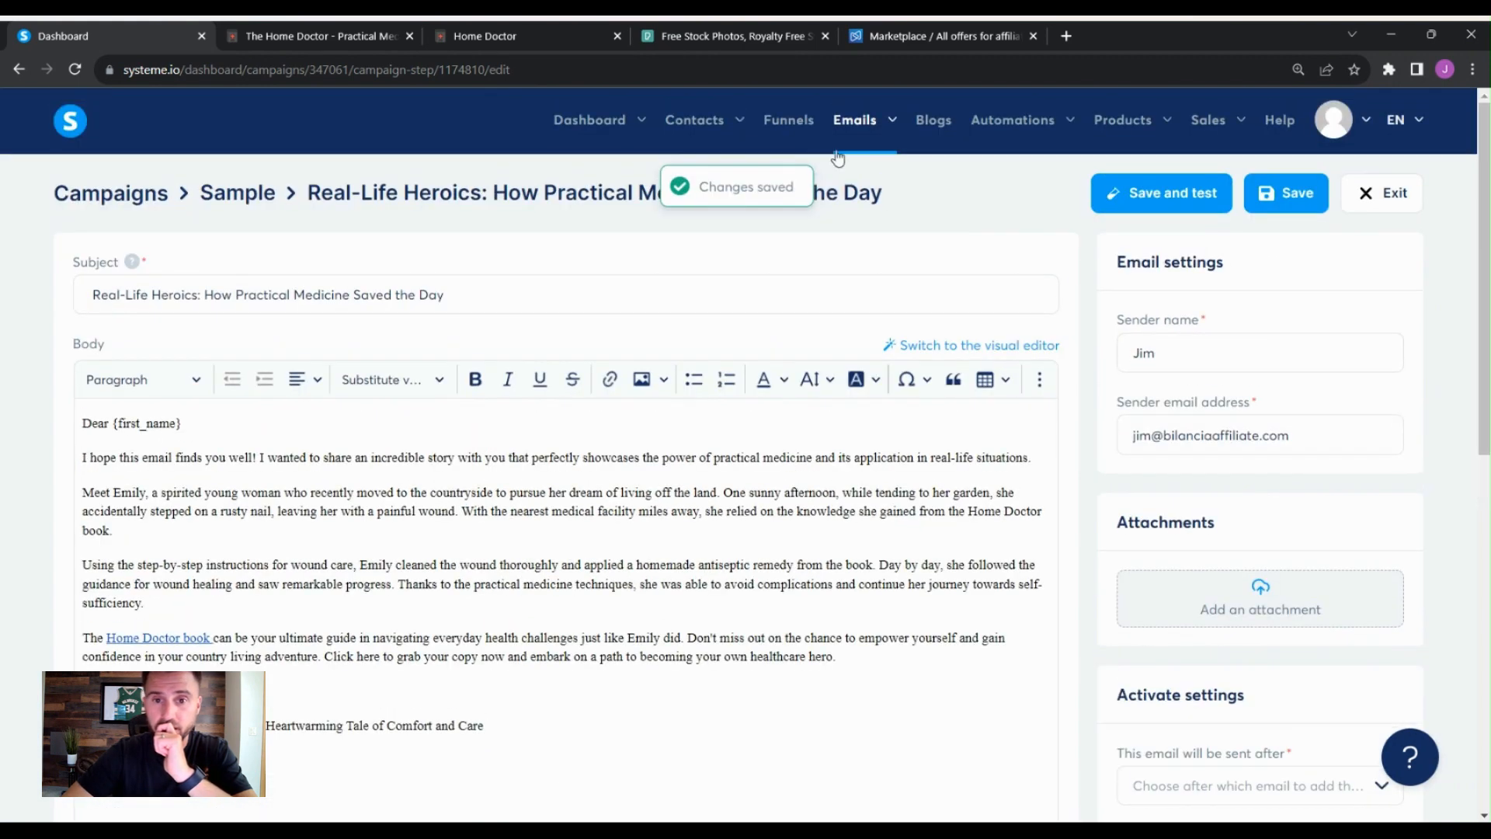
- Add a Funnel step form subscribed automation rule to the sample funnel's Thank You / Download page
{"action": "left_click", "coordinate": [803, 119]}
{"action": "left_click", "coordinate": [673, 549]}
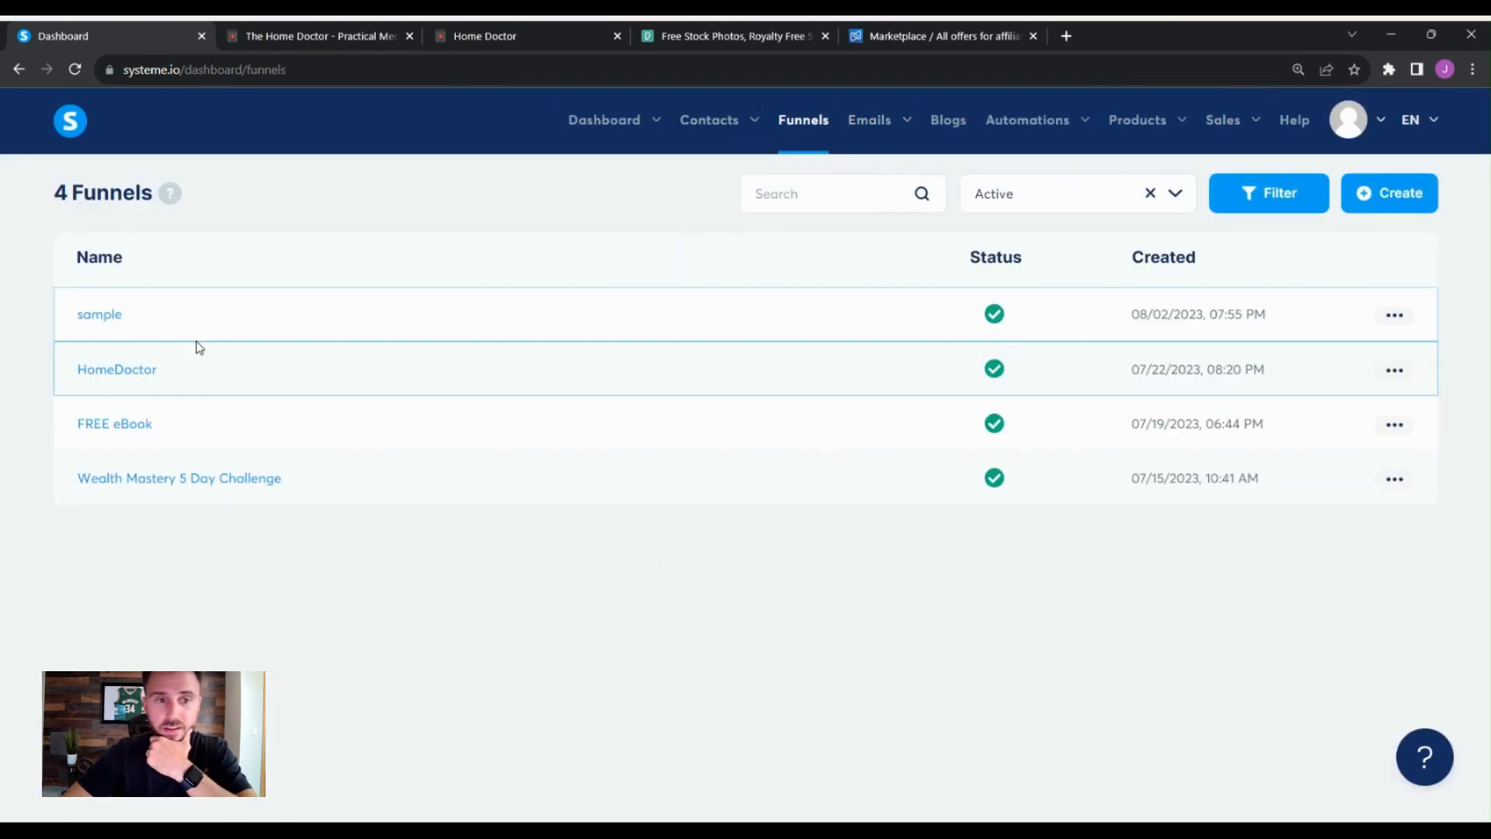
{"action": "left_click", "coordinate": [81, 318]}
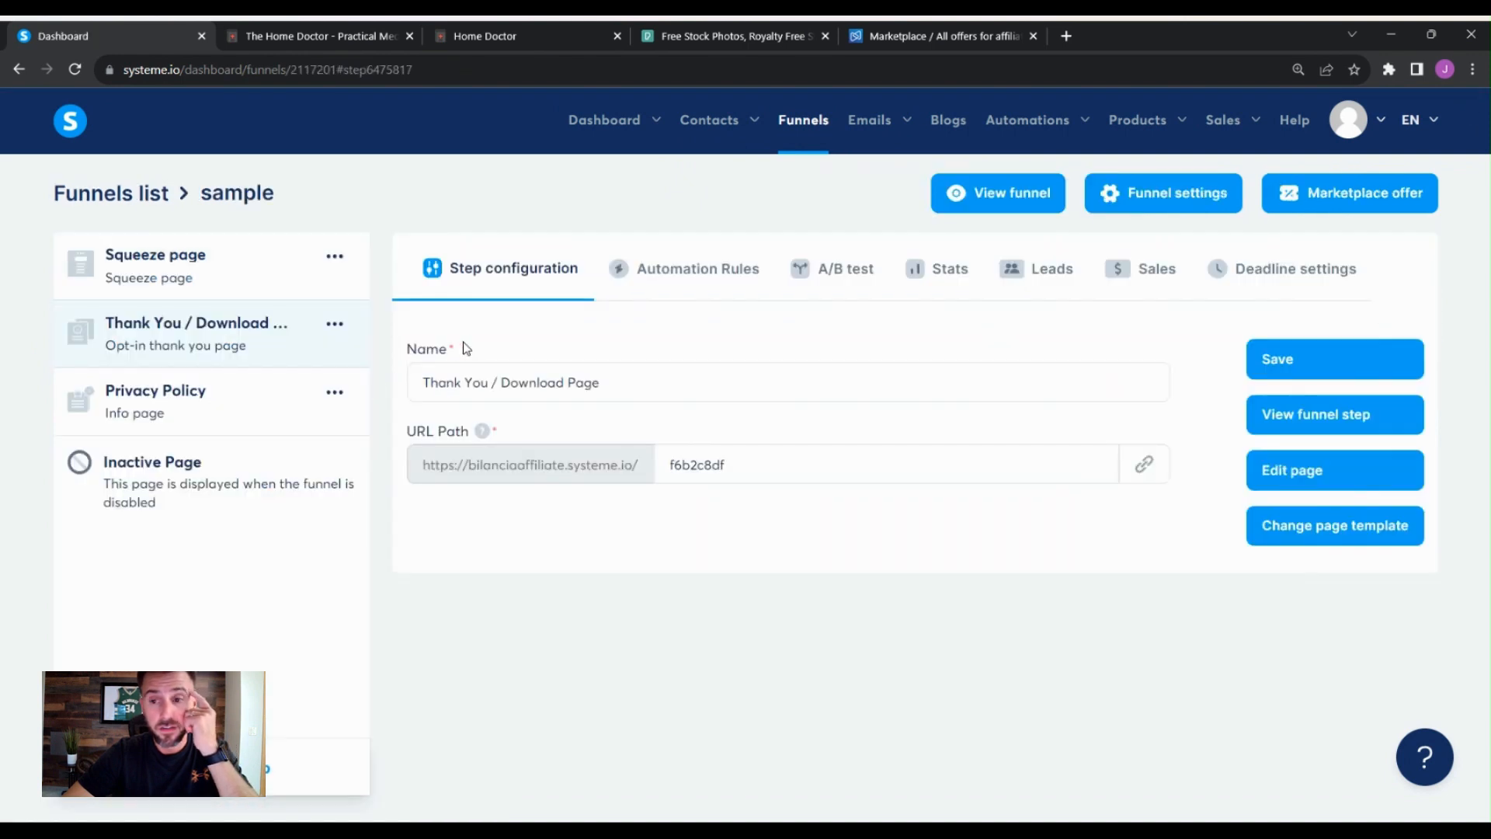
{"action": "left_click", "coordinate": [723, 281]}
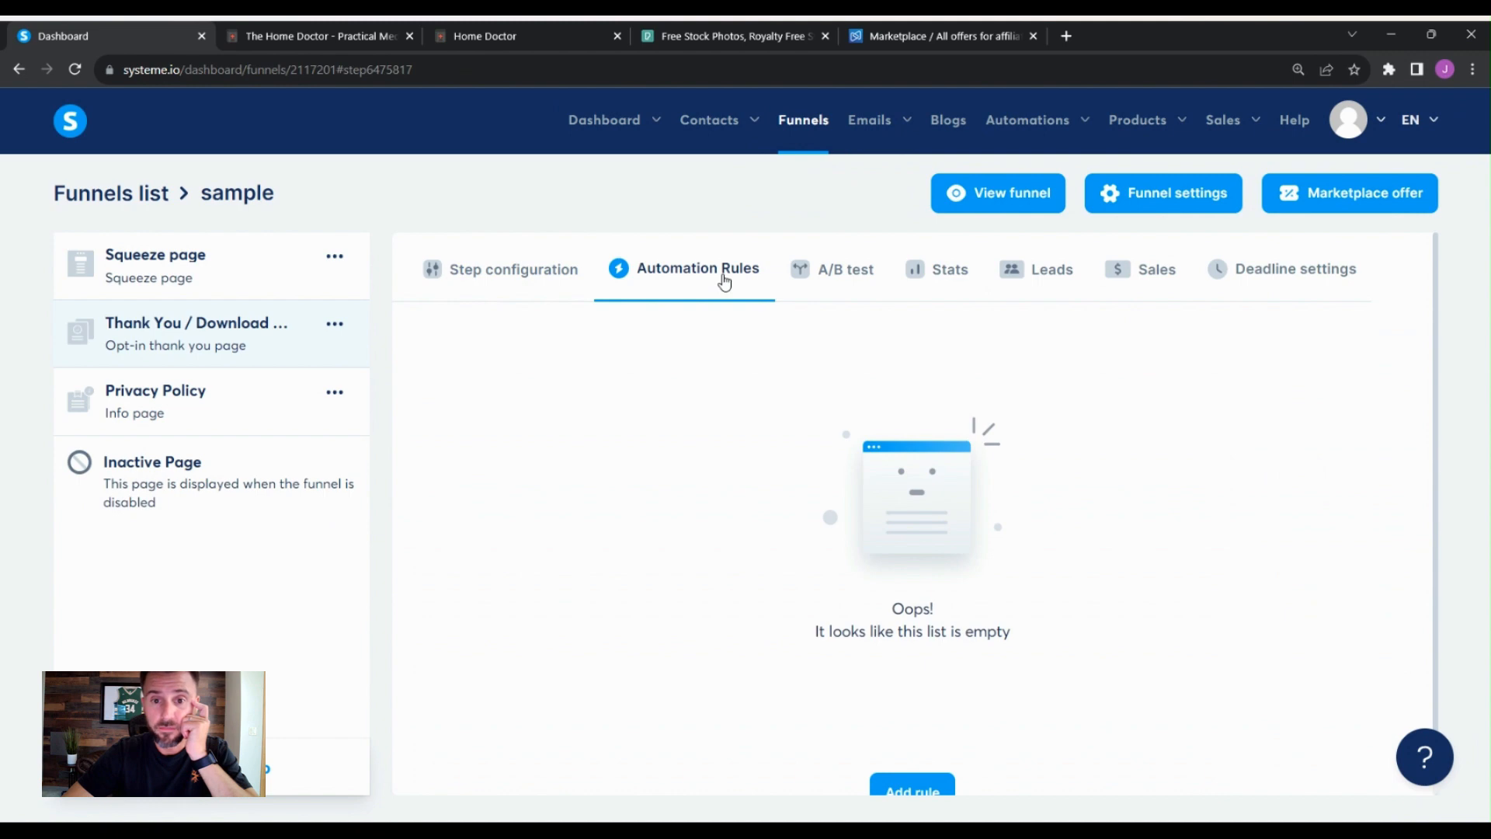
{"action": "scroll", "coordinate": [1045, 342], "scroll_direction": "down", "scroll_amount": 1}
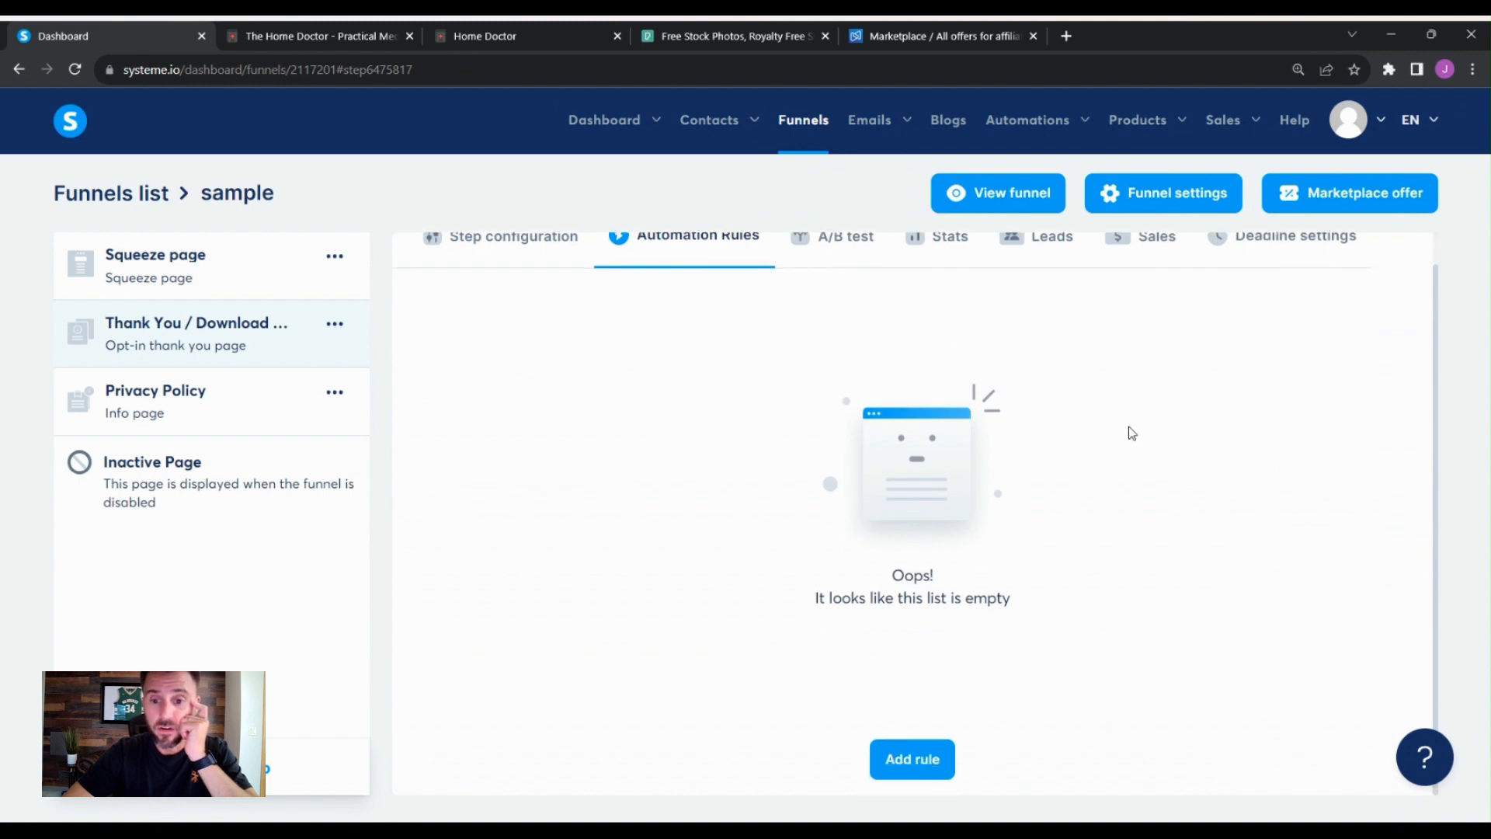
{"action": "scroll", "coordinate": [1188, 521], "scroll_direction": "up", "scroll_amount": 1}
{"action": "scroll", "coordinate": [1176, 536], "scroll_direction": "down", "scroll_amount": 1}
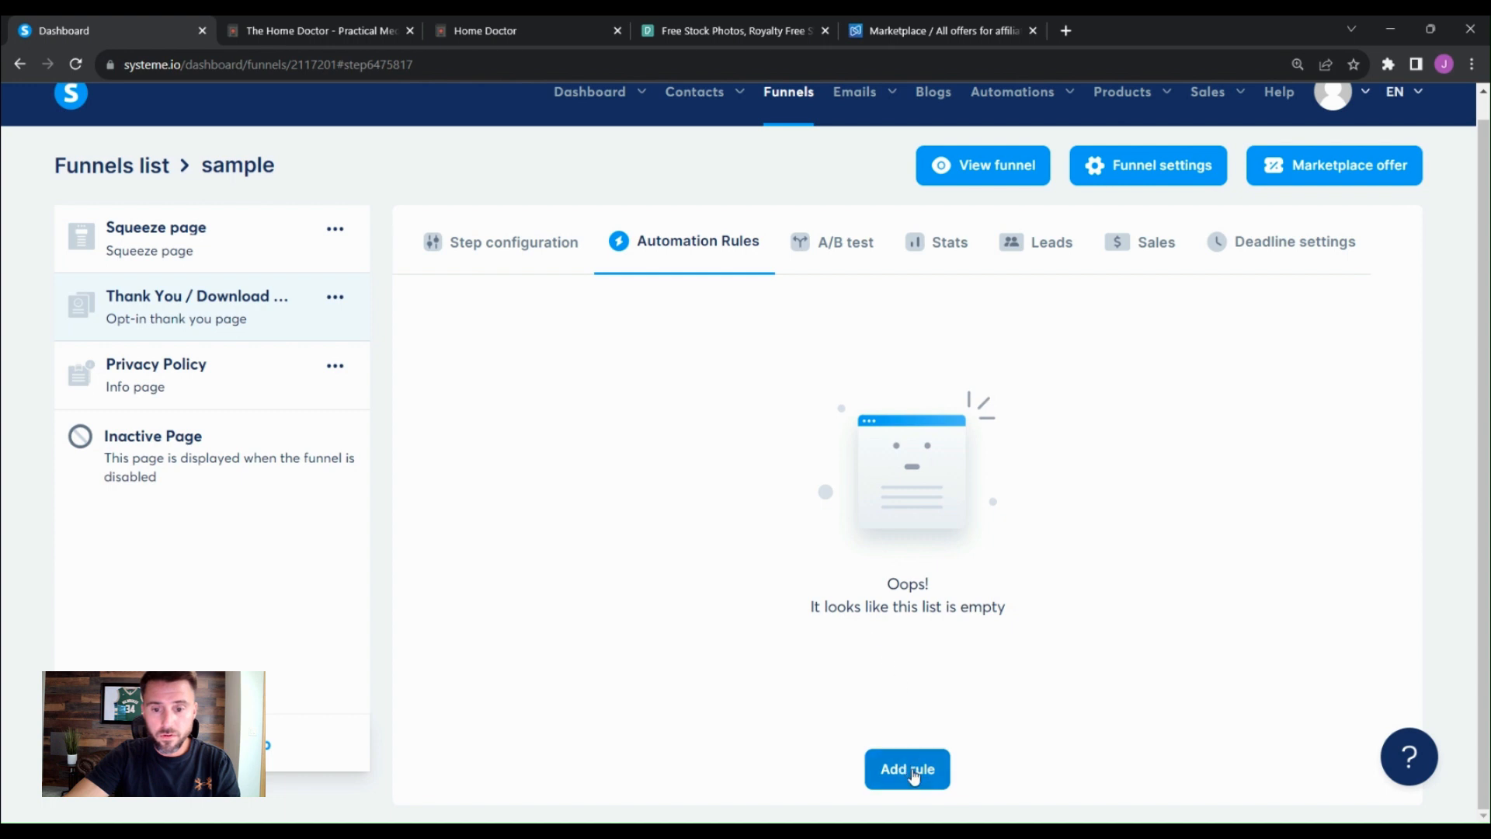
{"action": "left_click", "coordinate": [912, 772]}
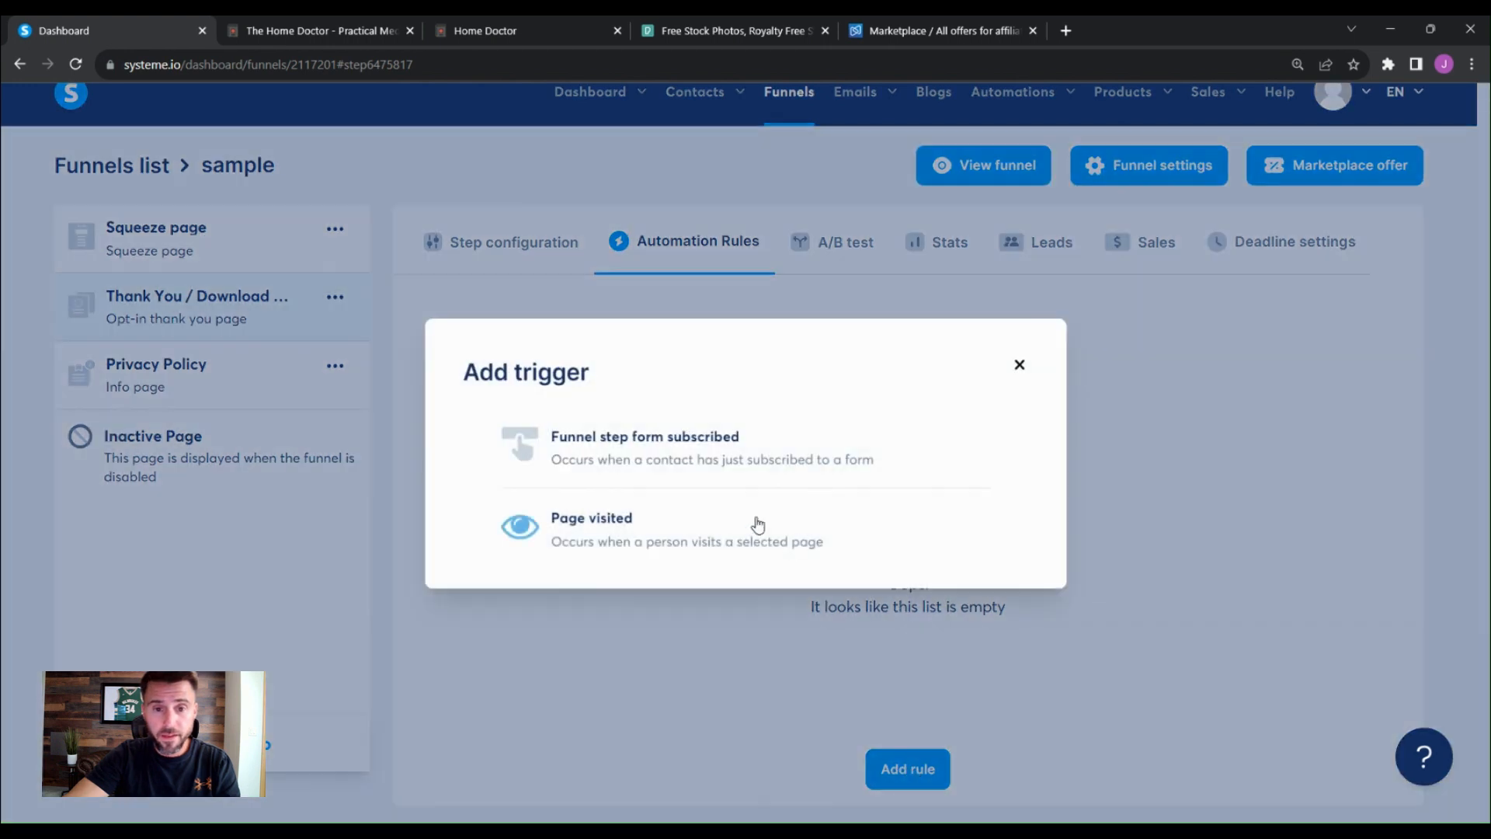
{"action": "left_click", "coordinate": [635, 455]}
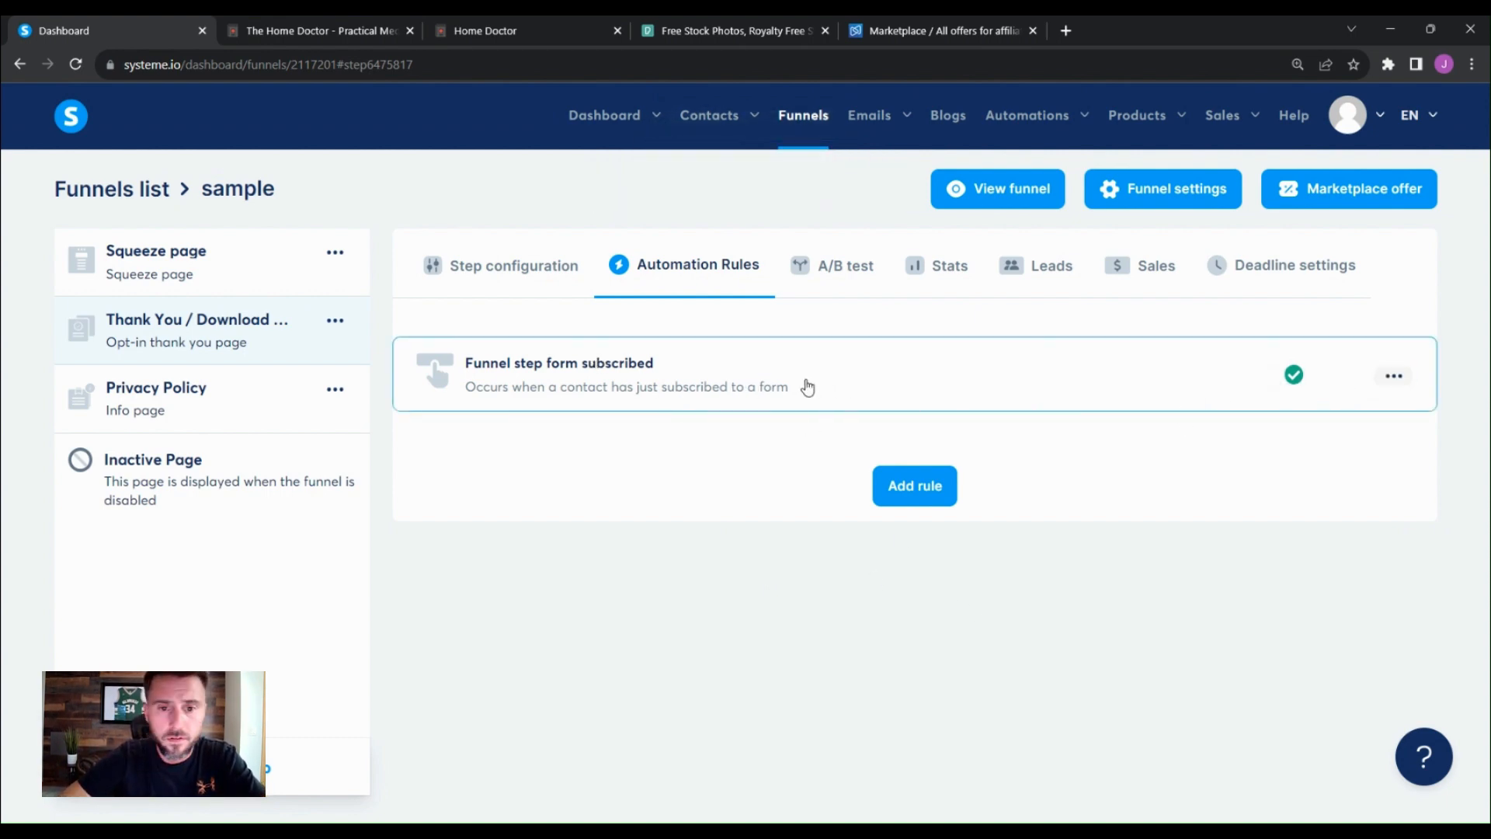
{"action": "left_click", "coordinate": [619, 377]}
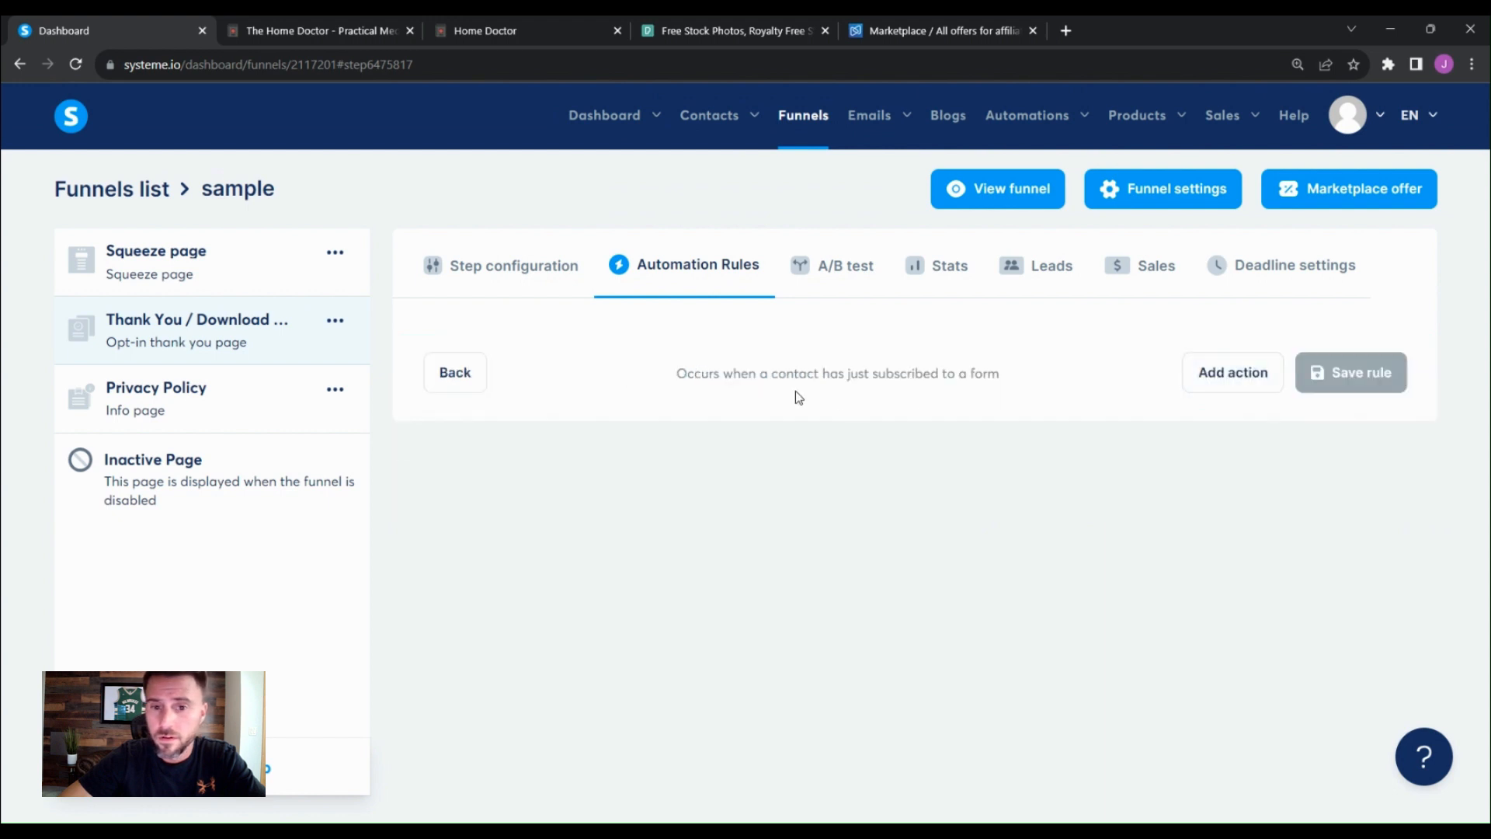
{"action": "left_click", "coordinate": [1231, 372]}
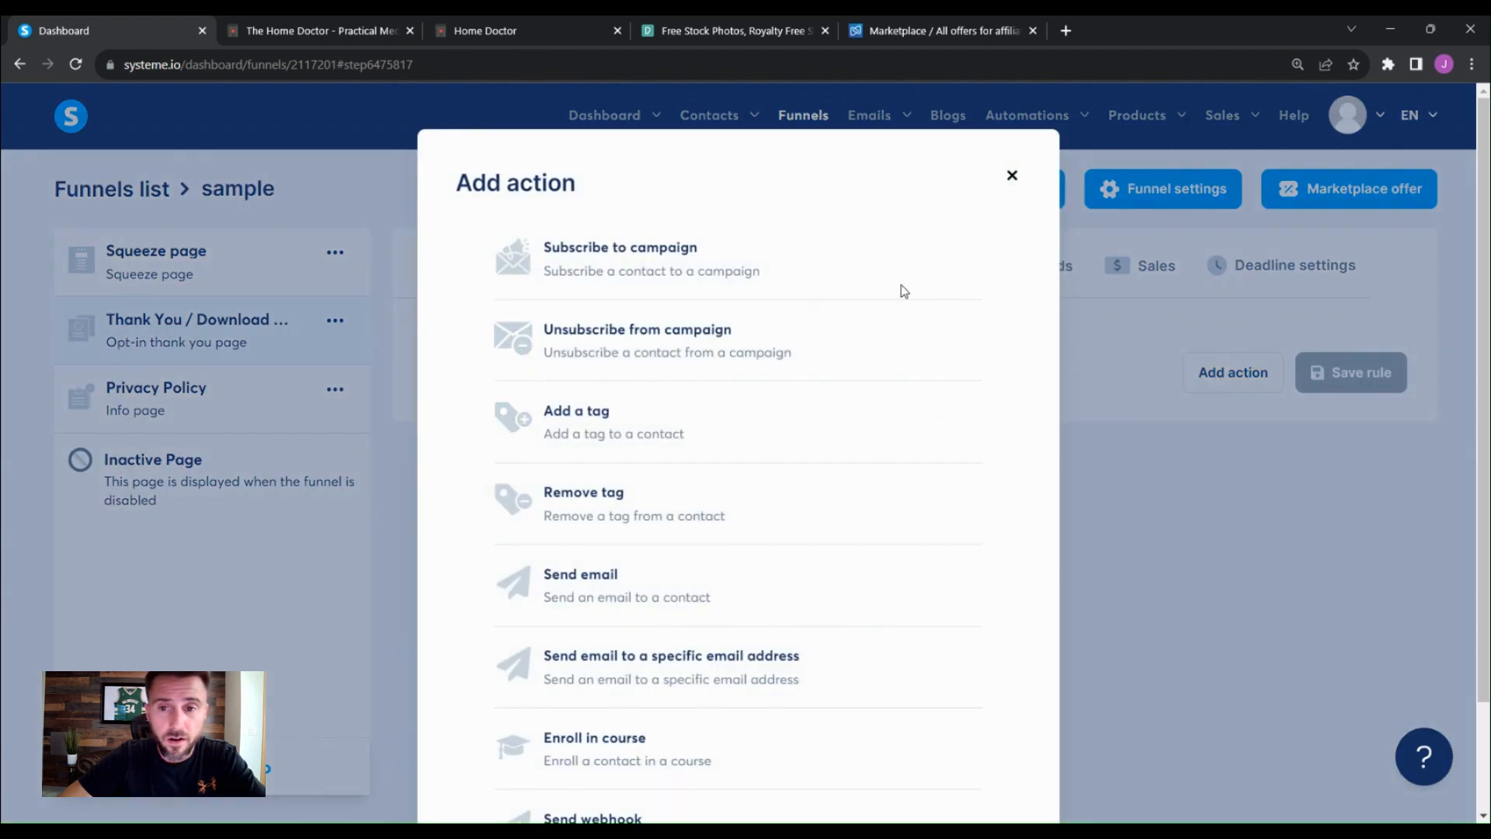
{"action": "left_click", "coordinate": [1012, 176]}
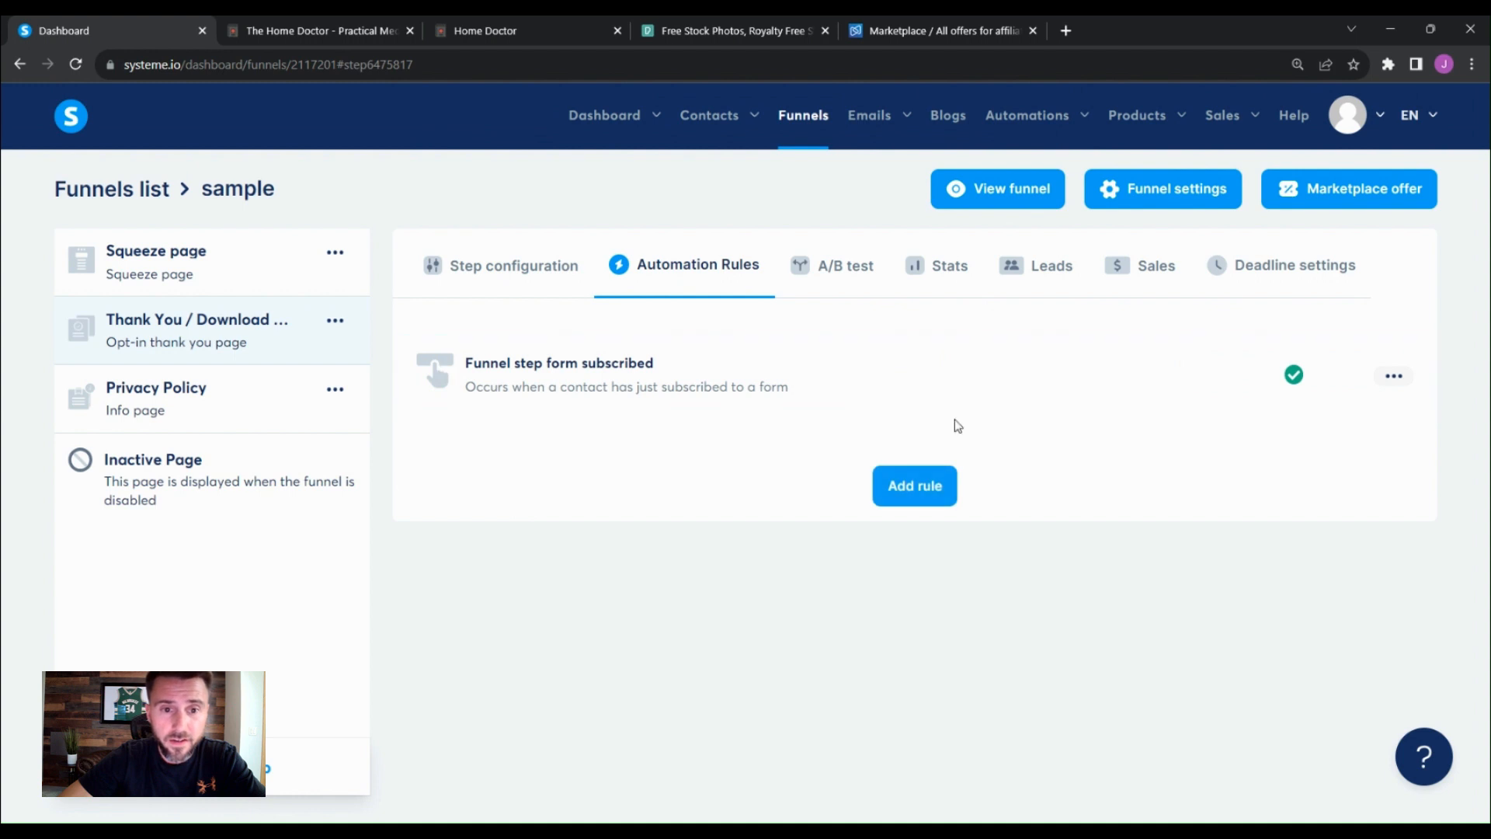
- Give the rule a Subscribe to campaign action for the Sample campaign and save the rule
{"action": "left_click", "coordinate": [531, 373]}
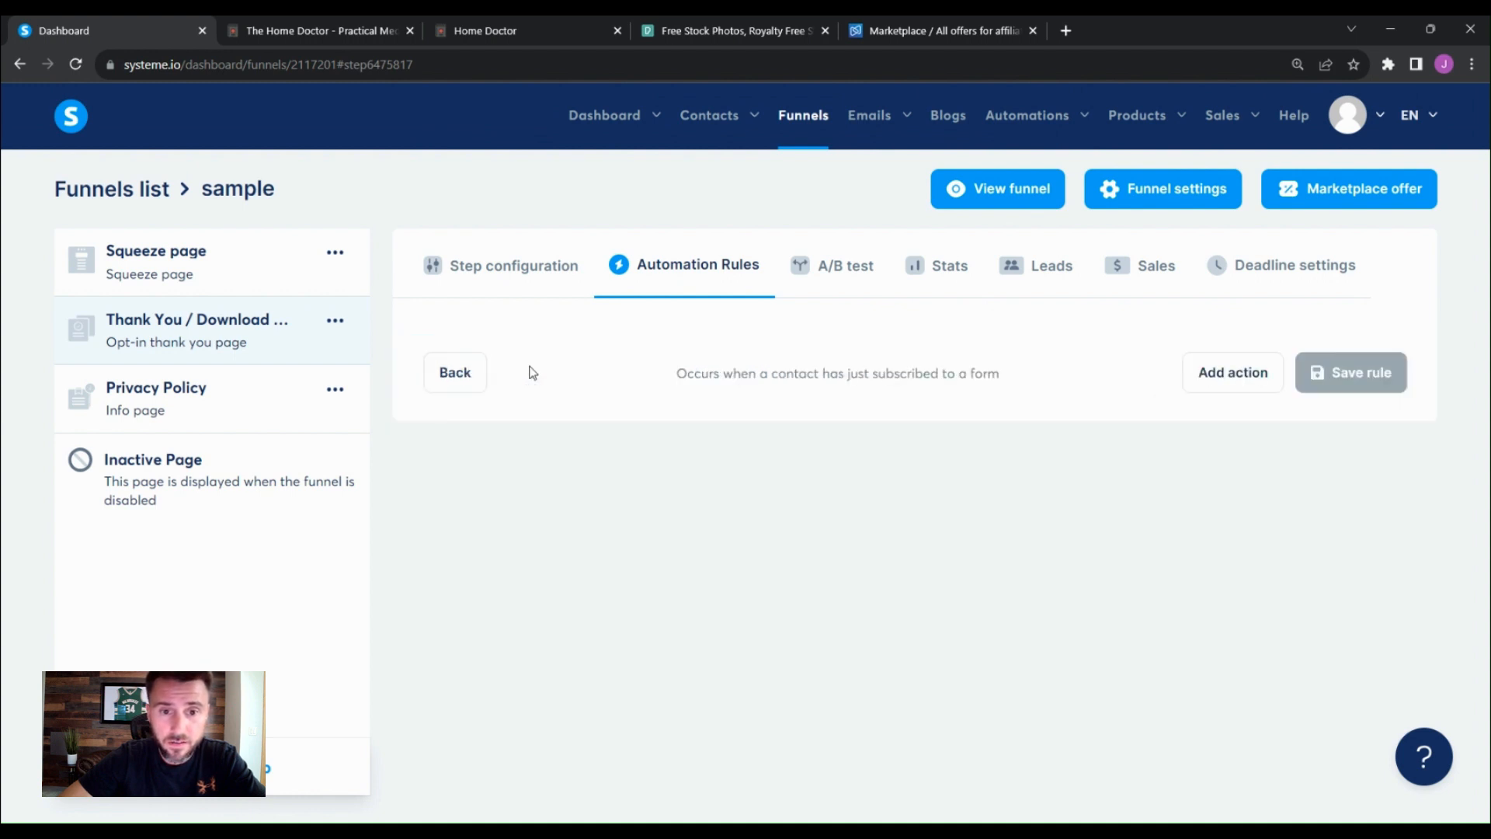
{"action": "left_click", "coordinate": [1230, 376]}
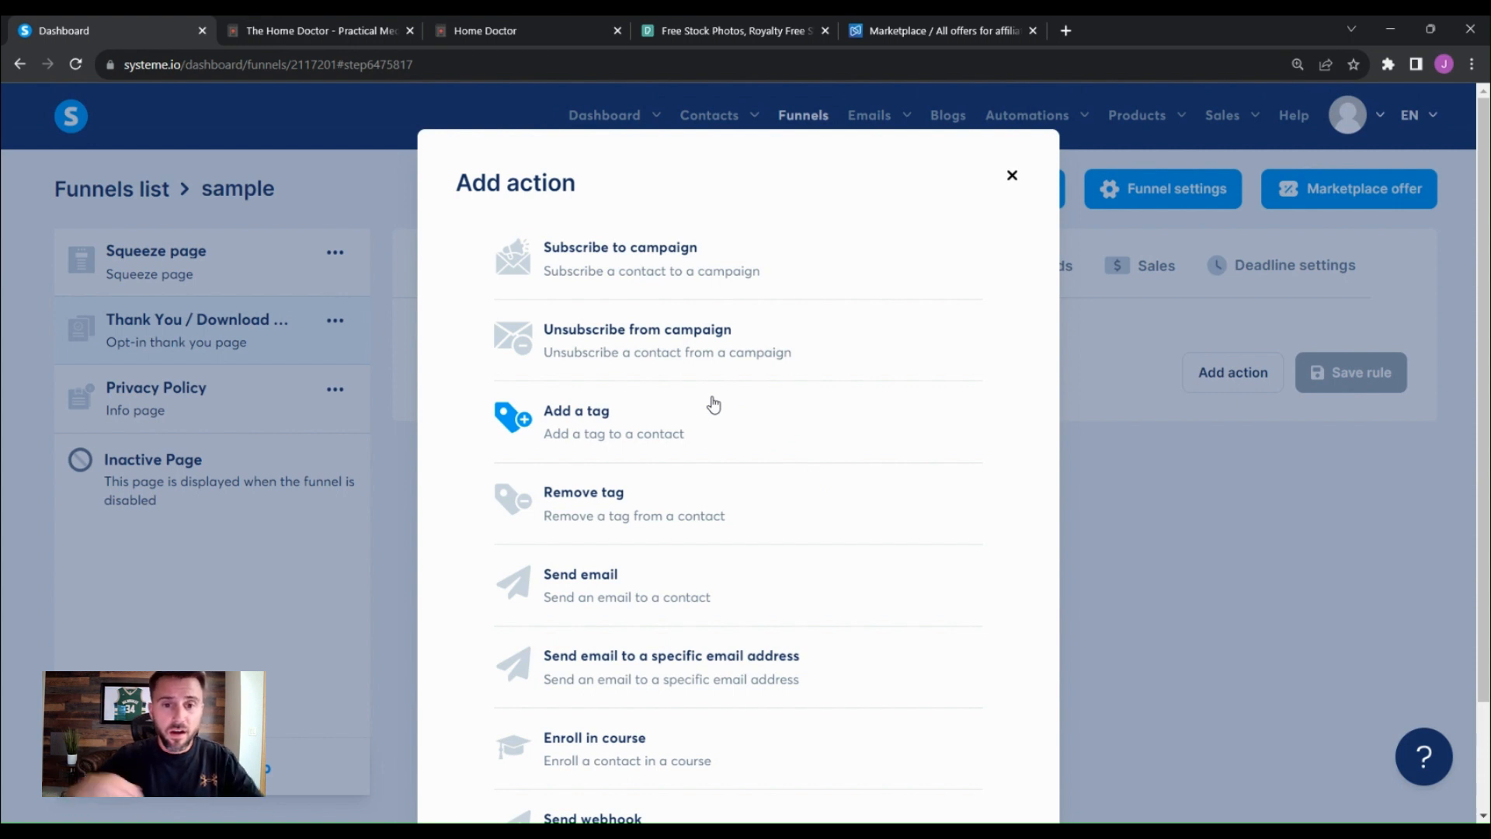
{"action": "scroll", "coordinate": [914, 550], "scroll_direction": "down", "scroll_amount": 3}
{"action": "scroll", "coordinate": [914, 550], "scroll_direction": "up", "scroll_amount": 3}
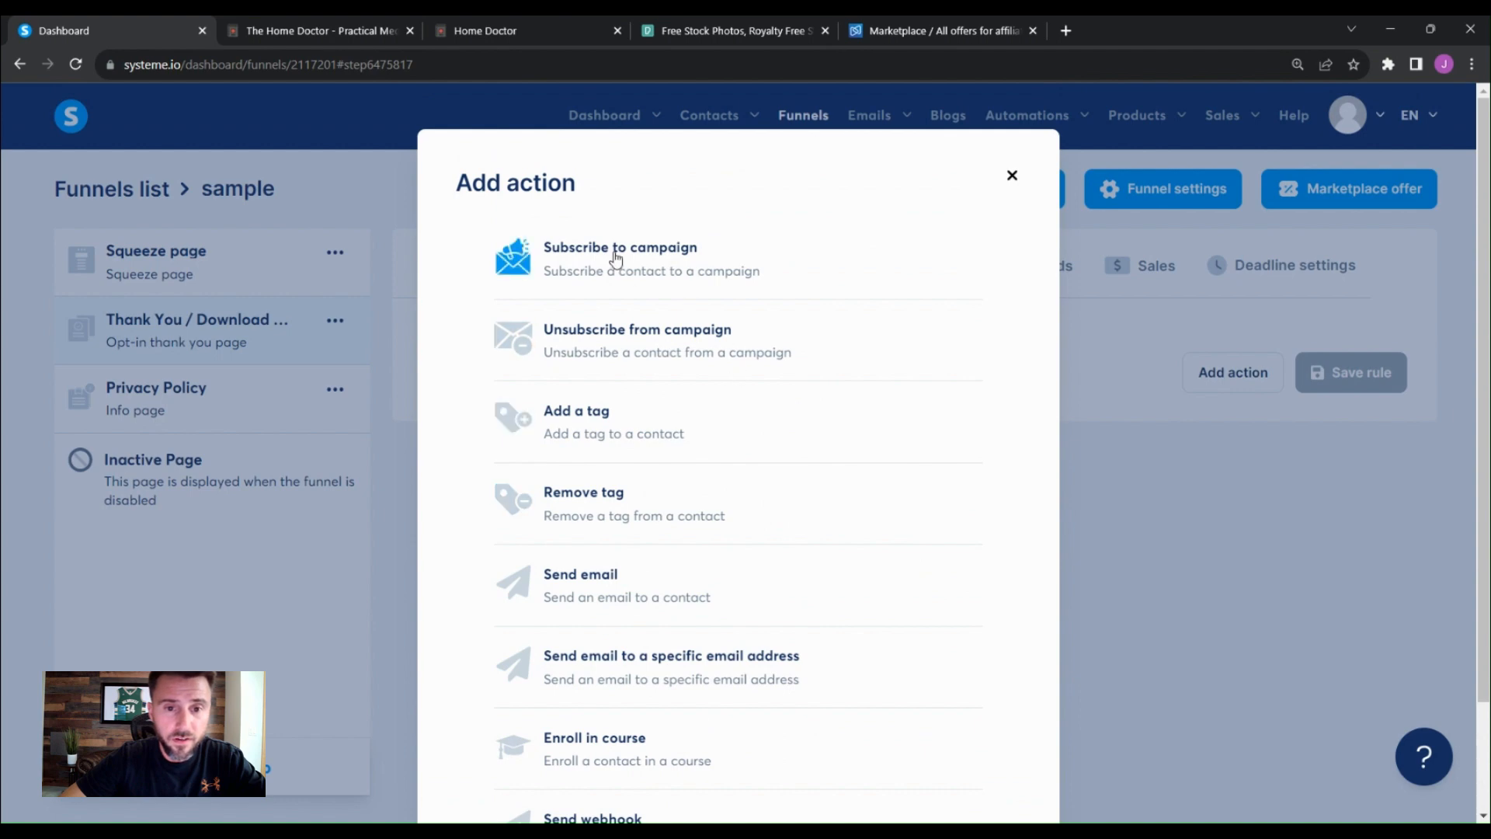
{"action": "left_click", "coordinate": [669, 270]}
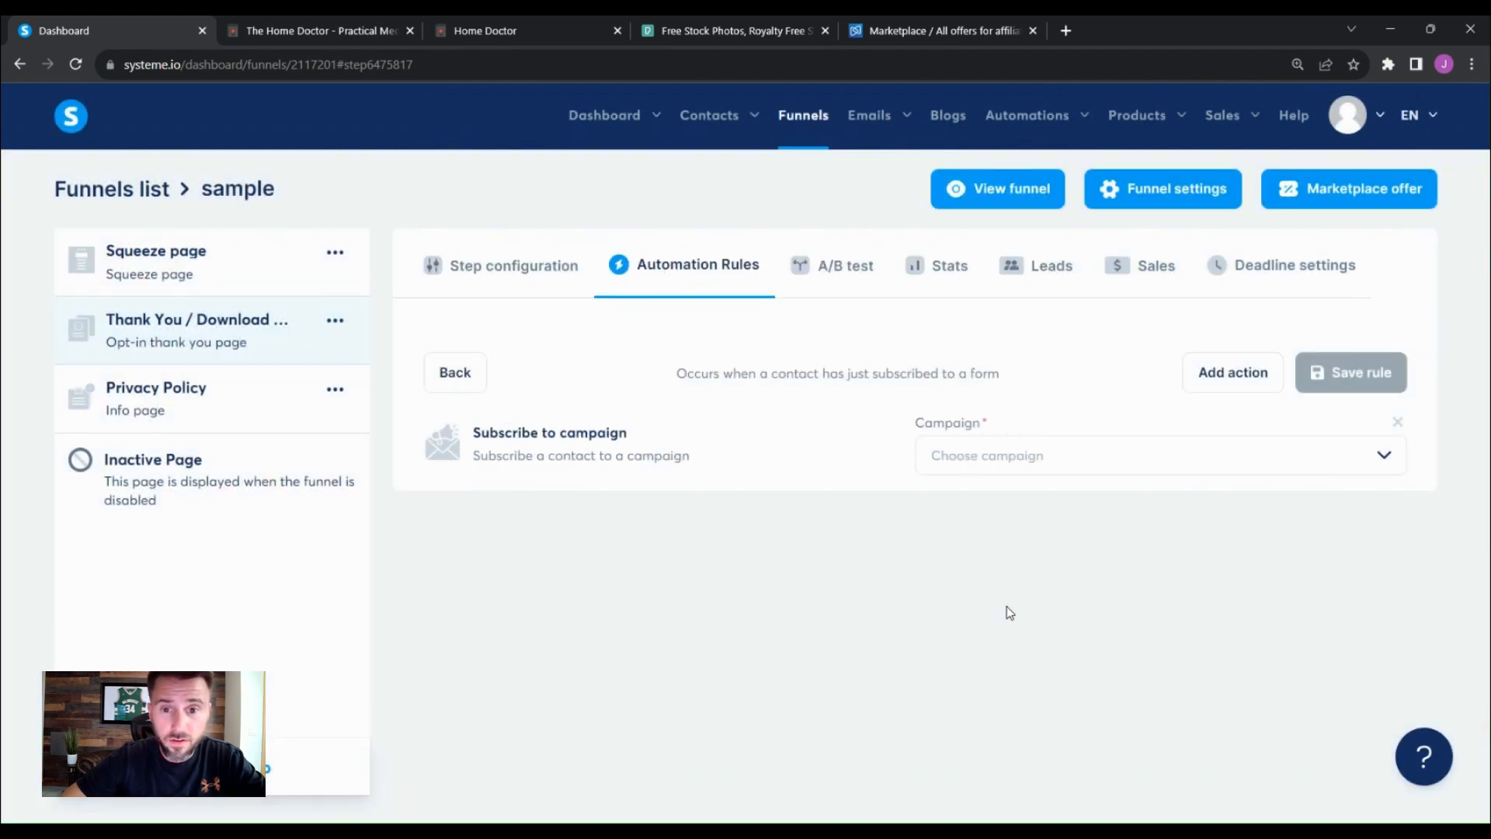
{"action": "left_click", "coordinate": [1385, 462]}
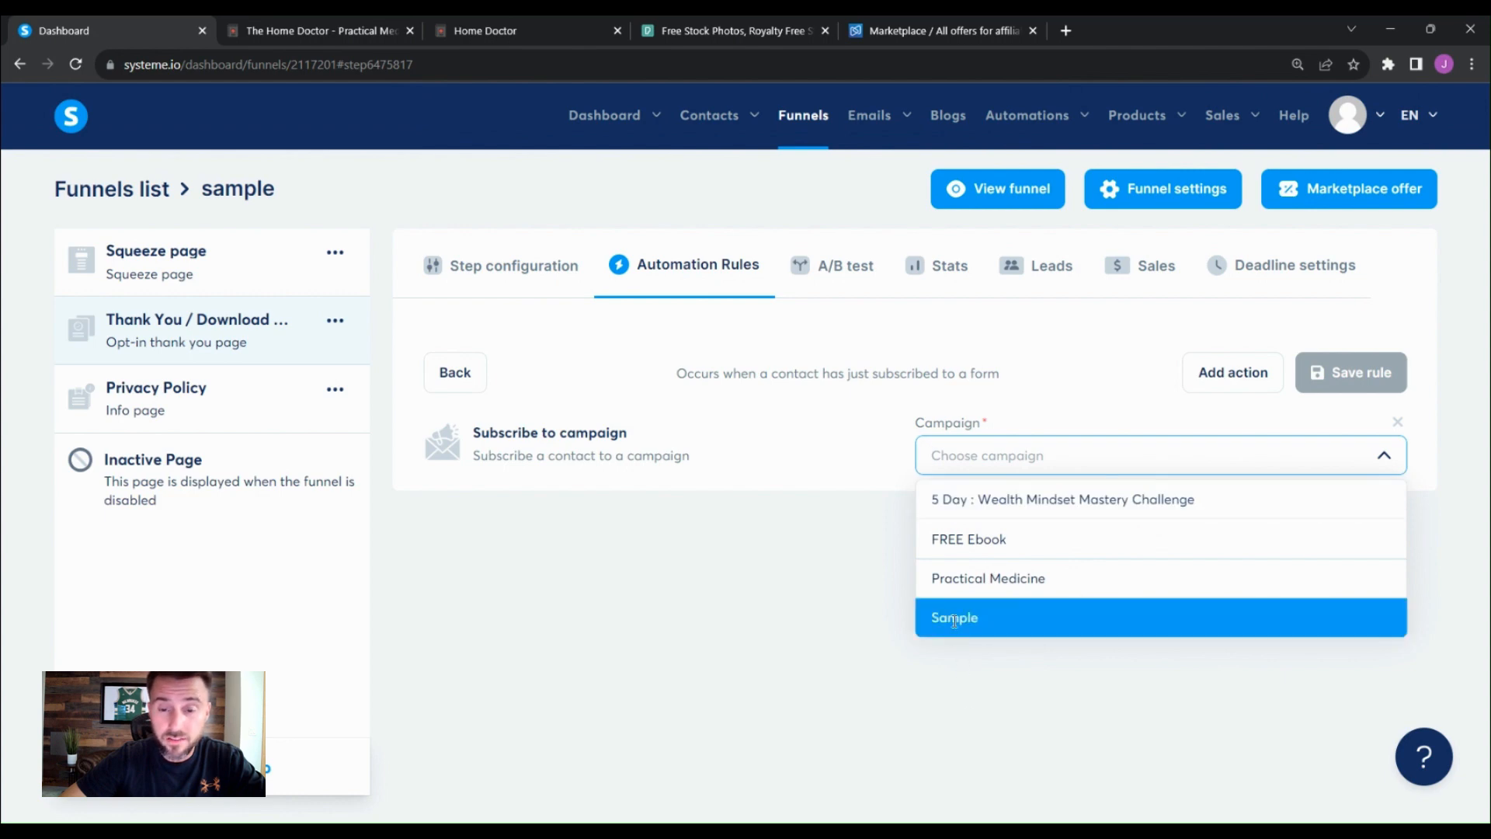
{"action": "left_click", "coordinate": [954, 619]}
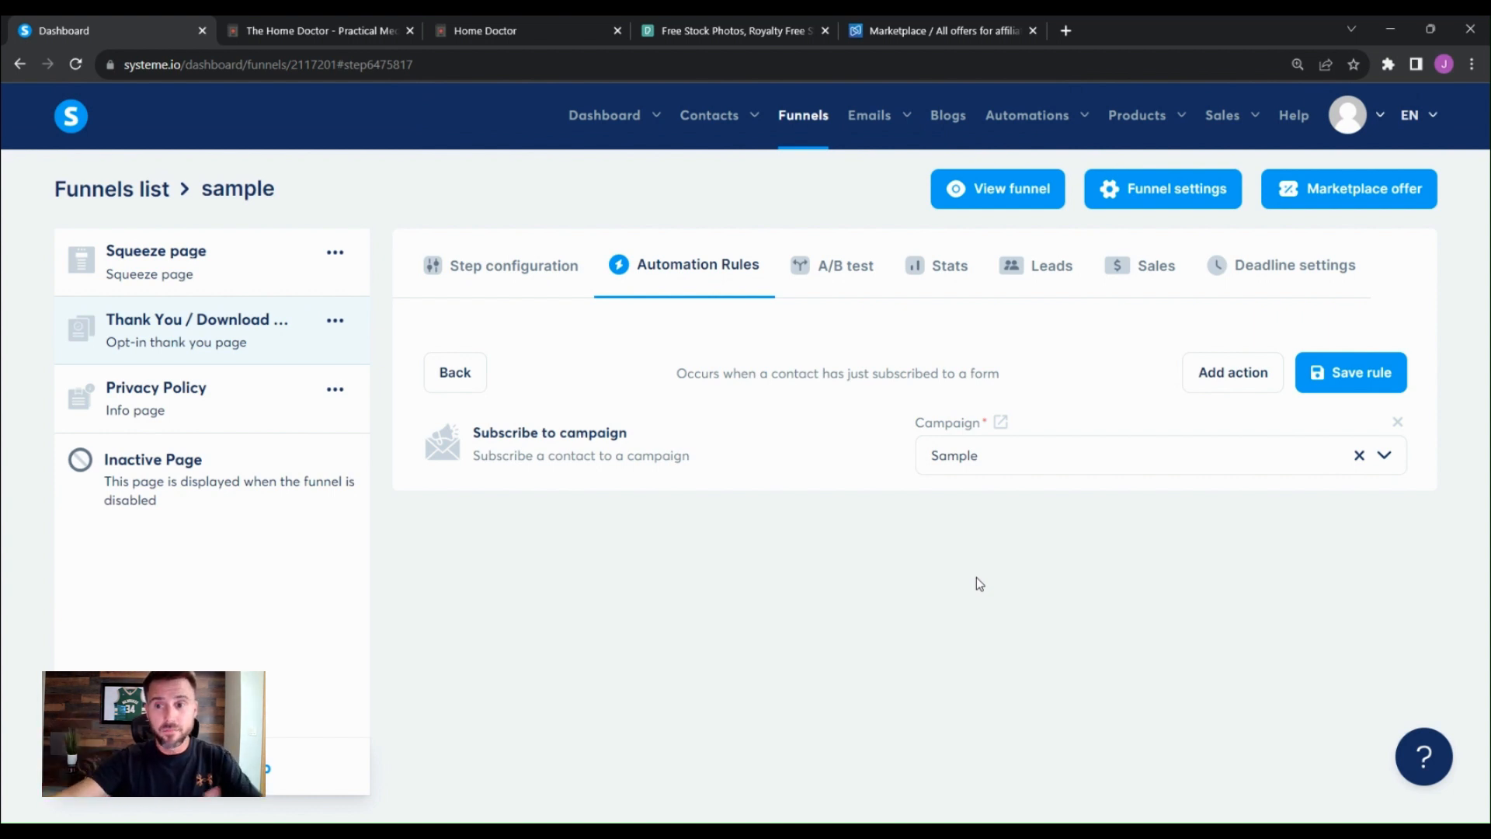
{"action": "left_click", "coordinate": [1346, 373]}
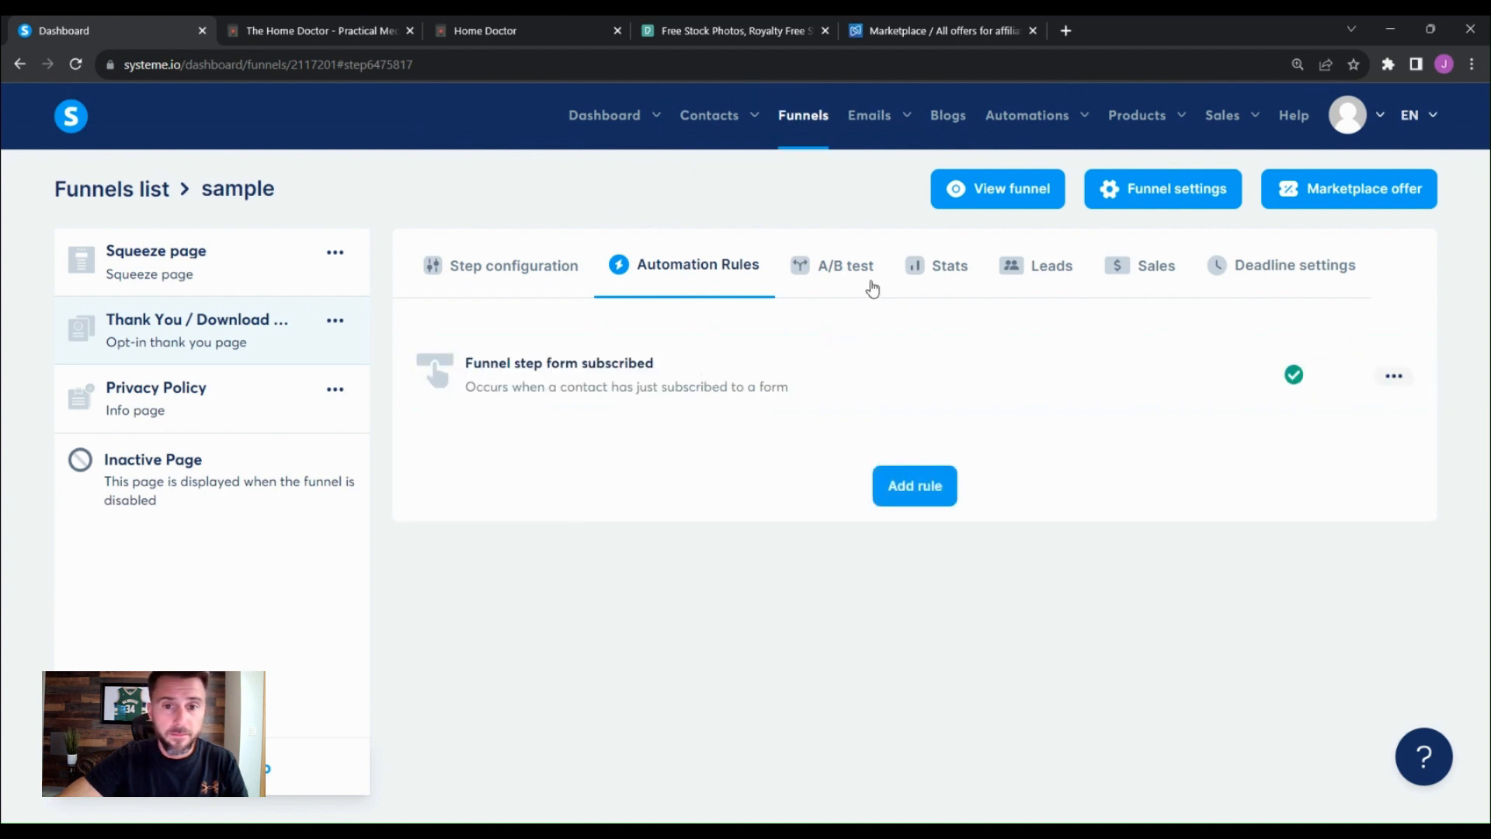
- Open the Sample campaign's Real-Life Heroics email and review its body and activate settings
{"action": "mouse_move", "coordinate": [871, 124]}
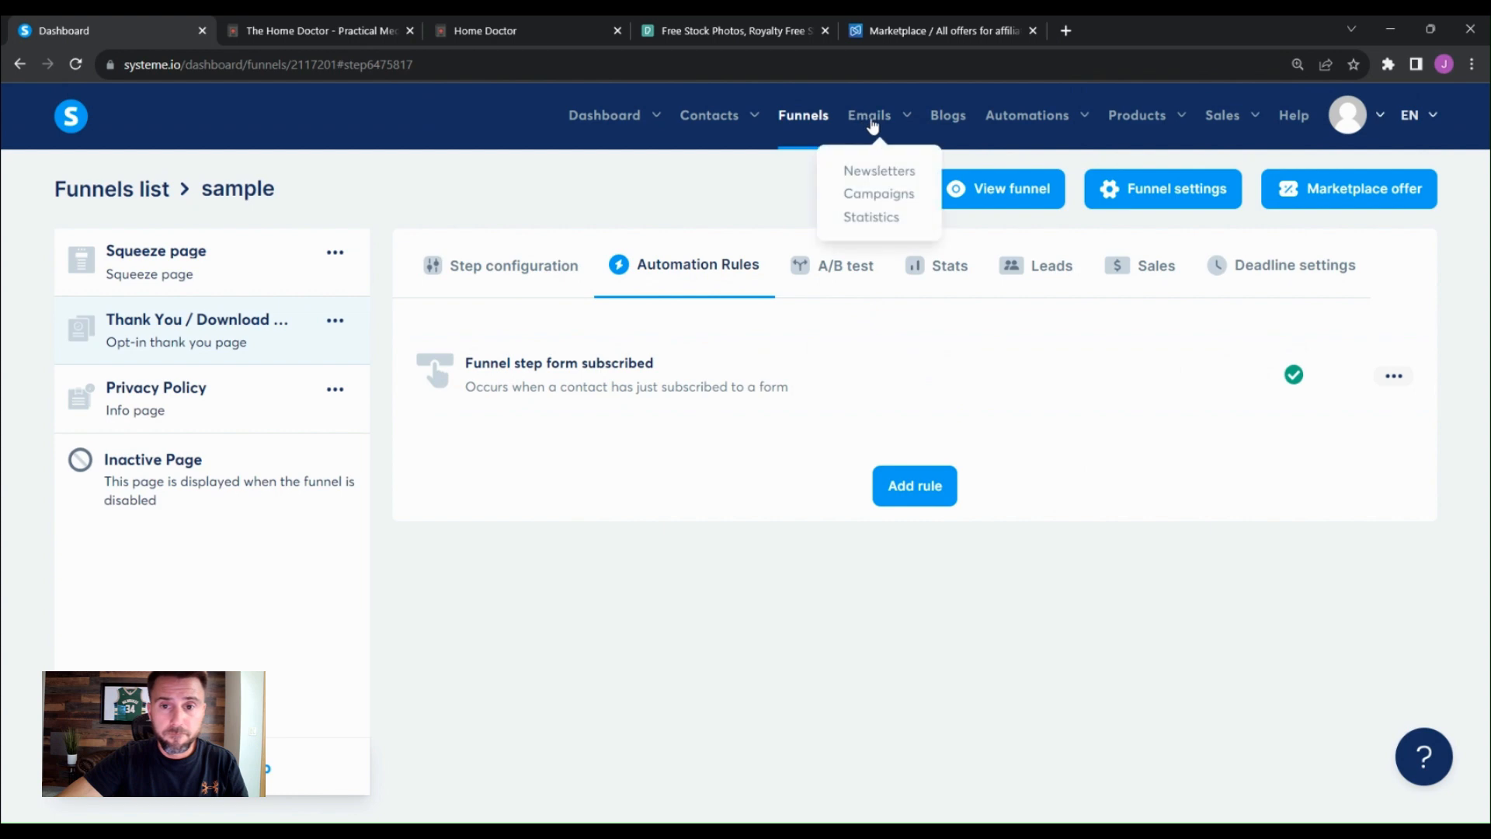
{"action": "left_click", "coordinate": [902, 202]}
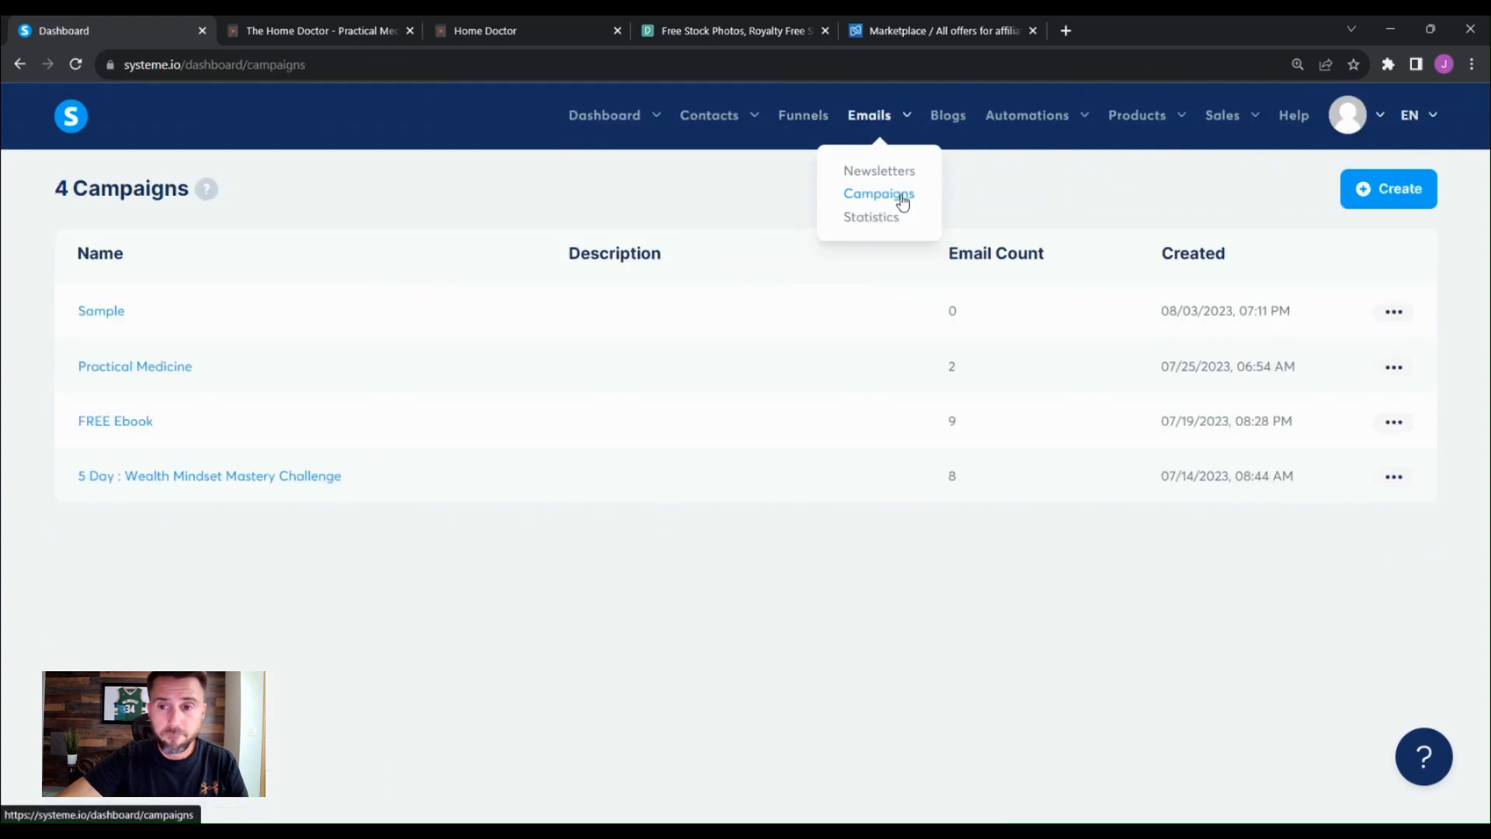
{"action": "left_click", "coordinate": [107, 318]}
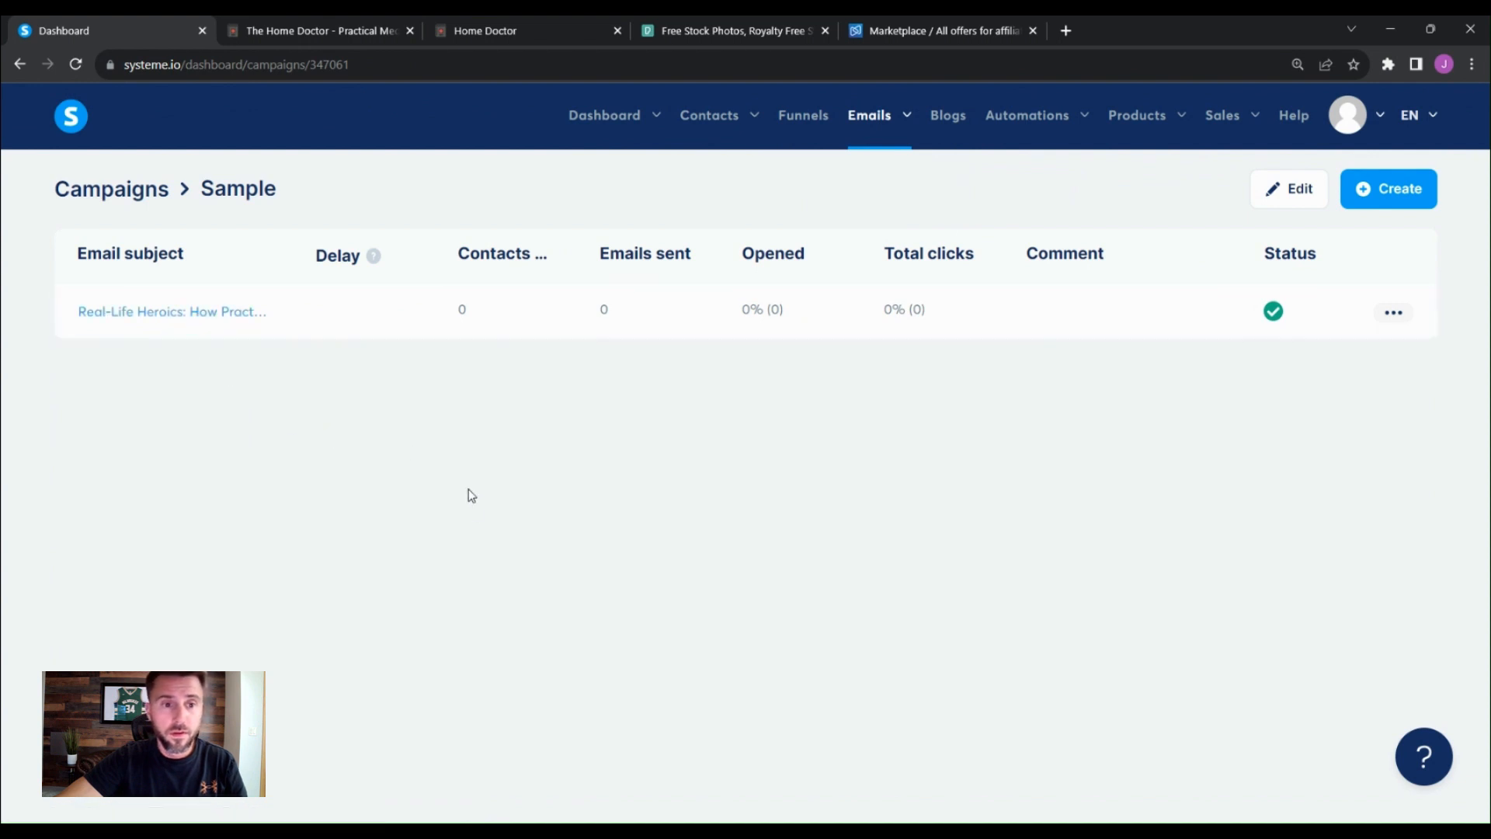
{"action": "left_click", "coordinate": [211, 325]}
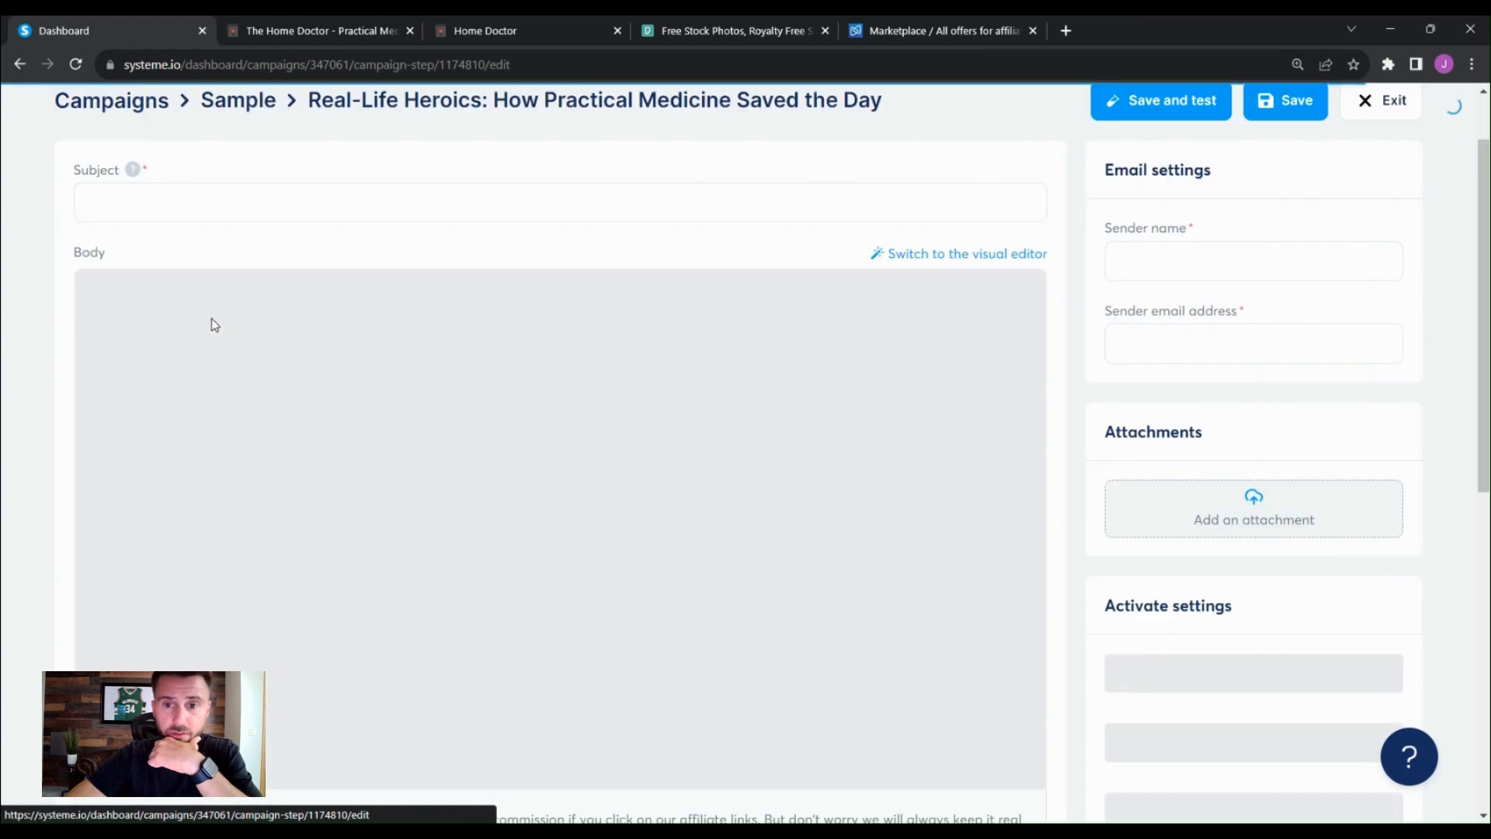
{"action": "scroll", "coordinate": [865, 483], "scroll_direction": "up", "scroll_amount": 2}
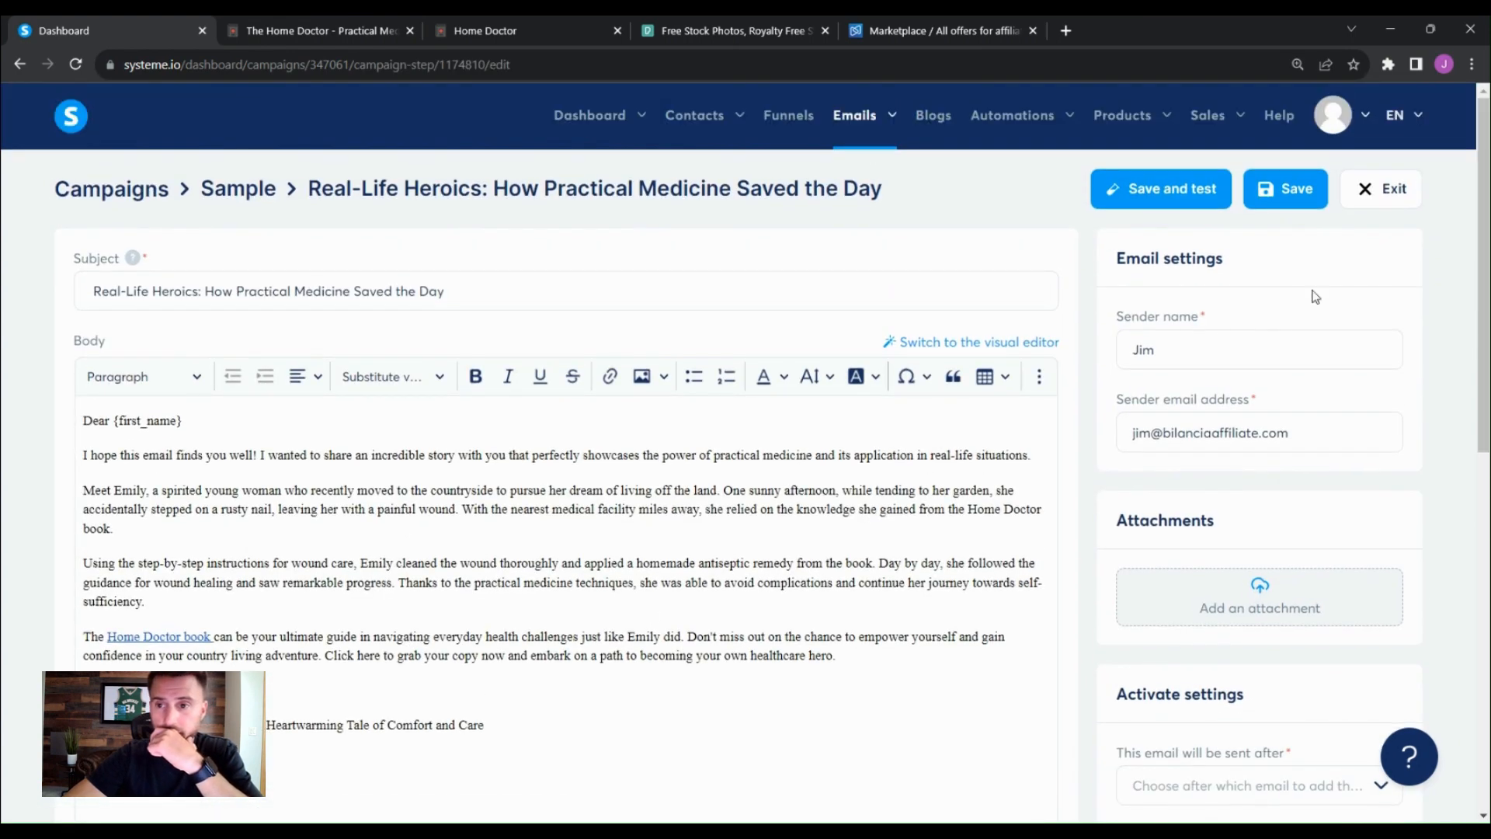
{"action": "scroll", "coordinate": [1281, 506], "scroll_direction": "down", "scroll_amount": 4}
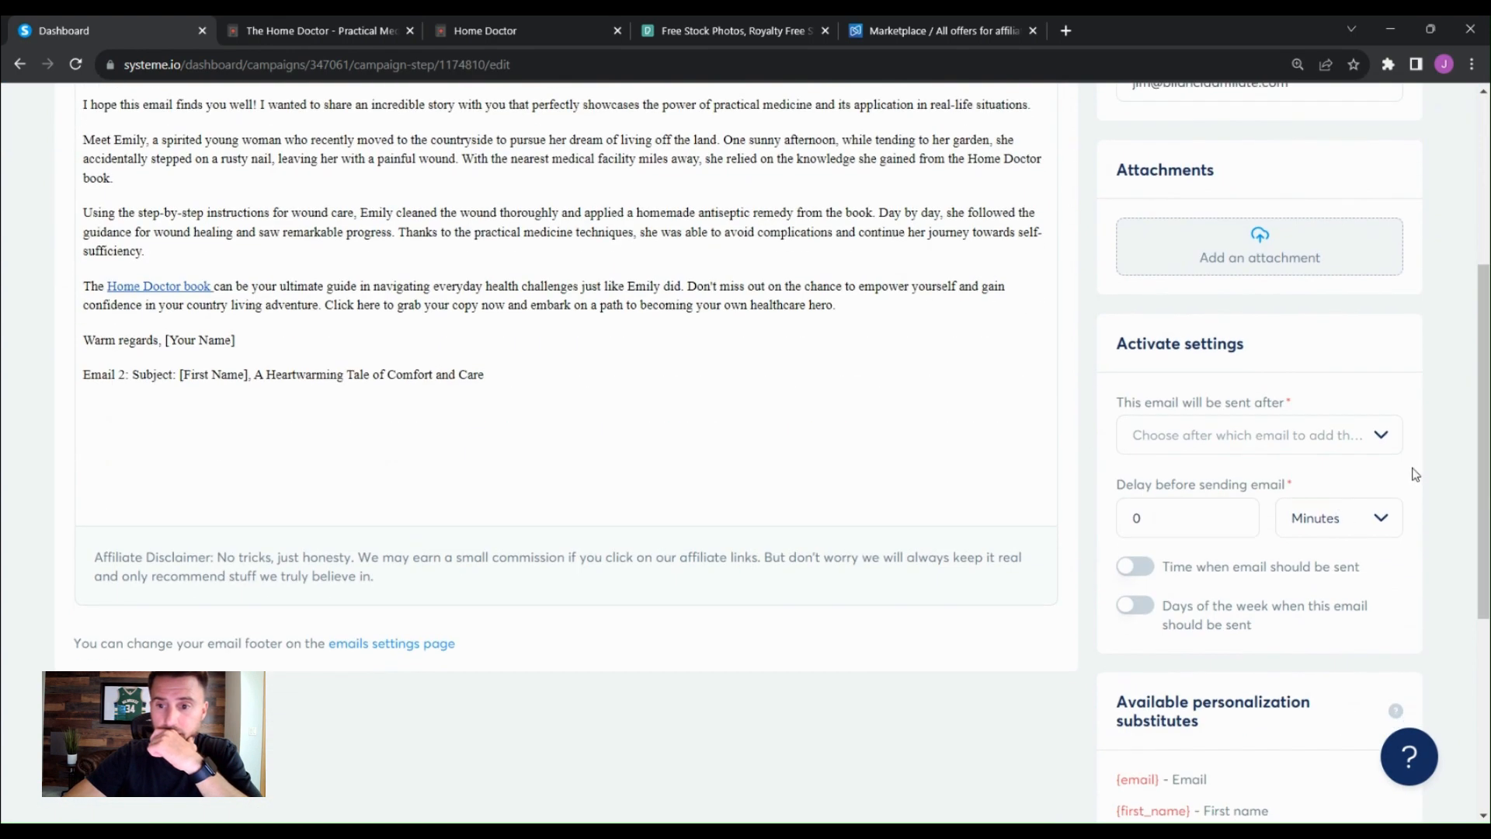
{"action": "left_click", "coordinate": [1376, 441]}
{"action": "left_click", "coordinate": [1428, 407]}
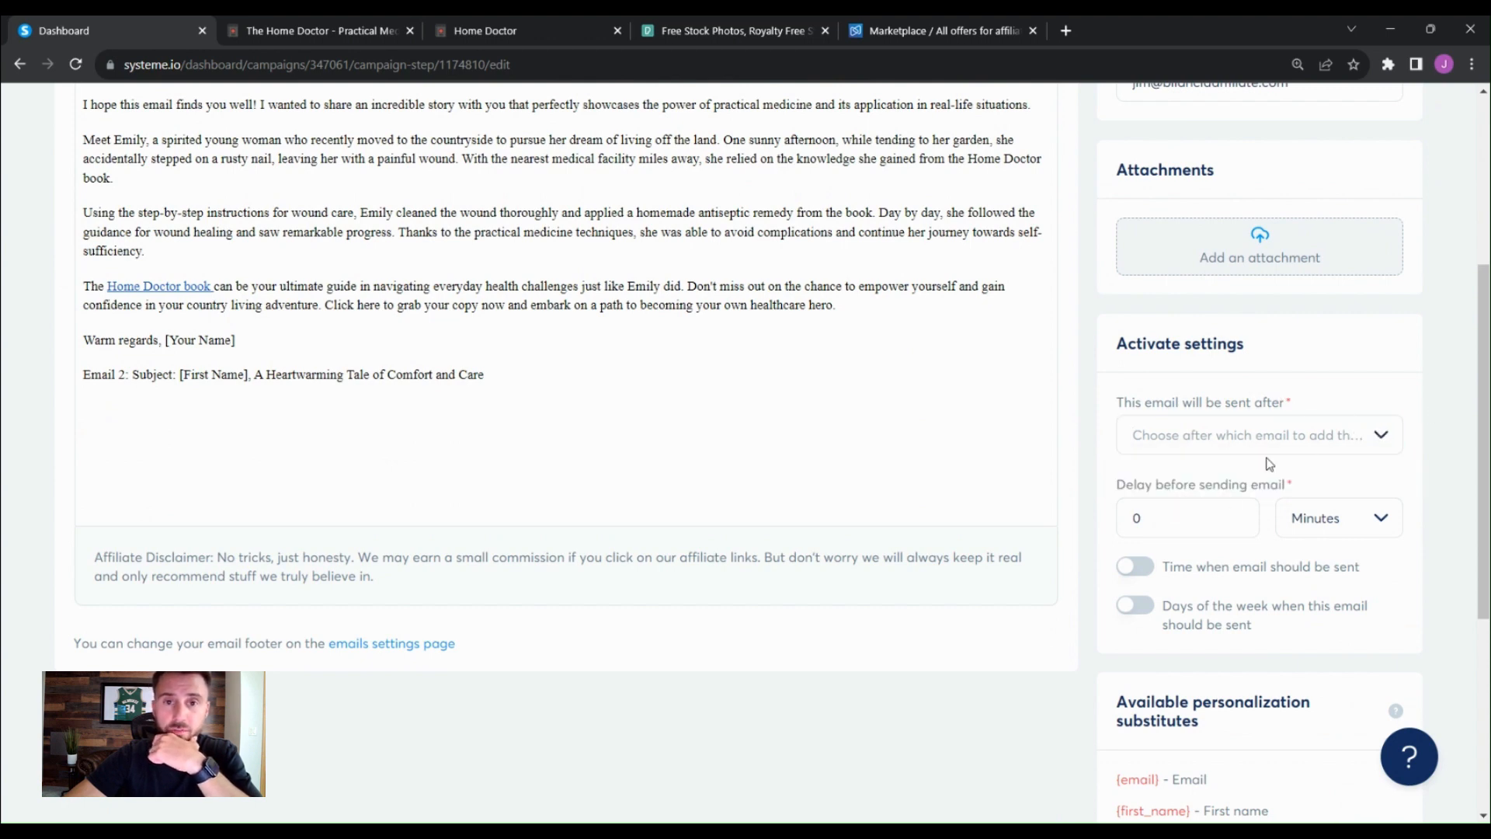
{"action": "scroll", "coordinate": [1040, 497], "scroll_direction": "up", "scroll_amount": 5}
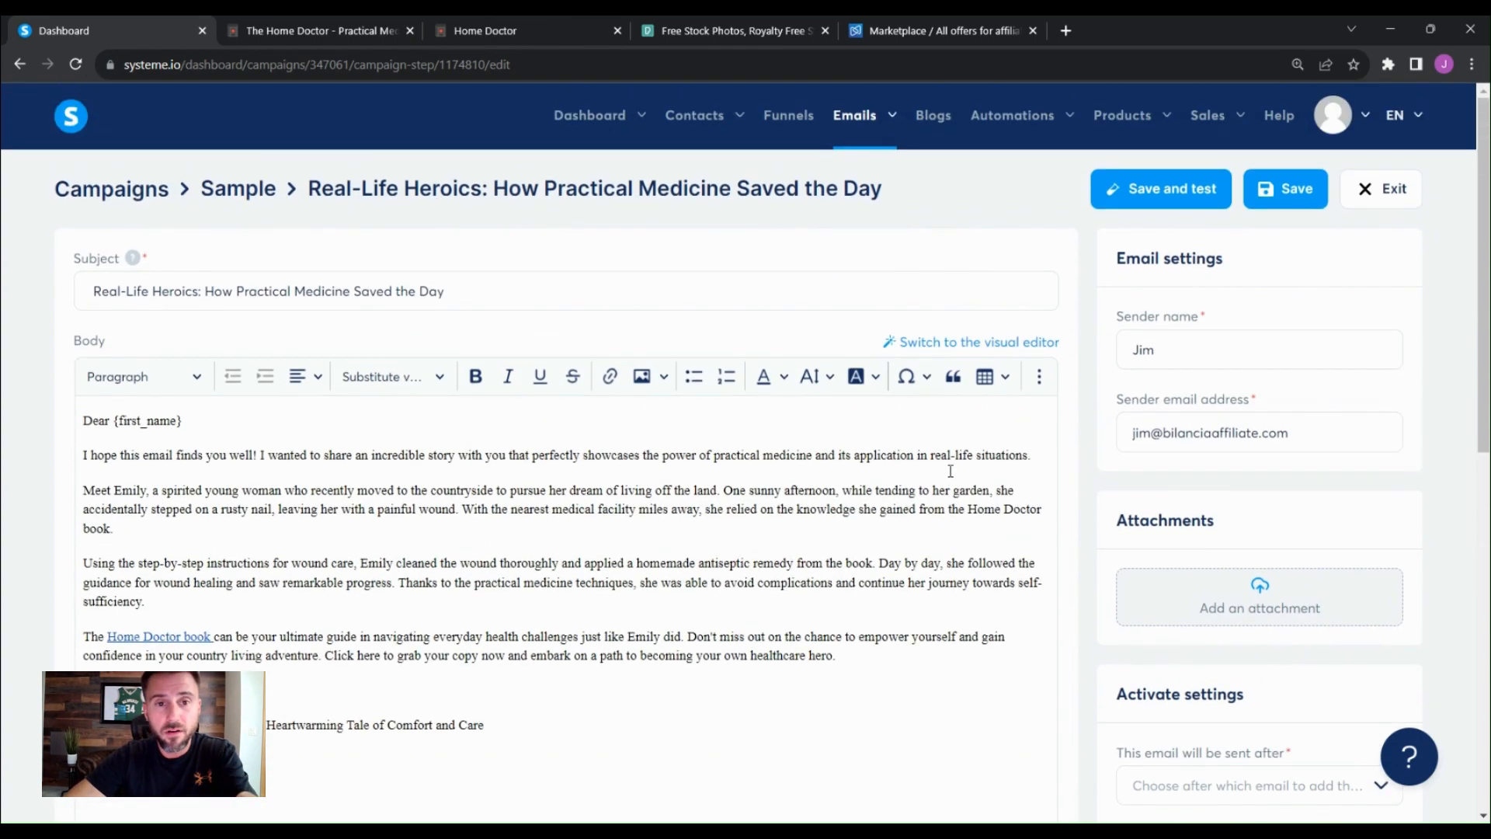
{"action": "left_click", "coordinate": [308, 414]}
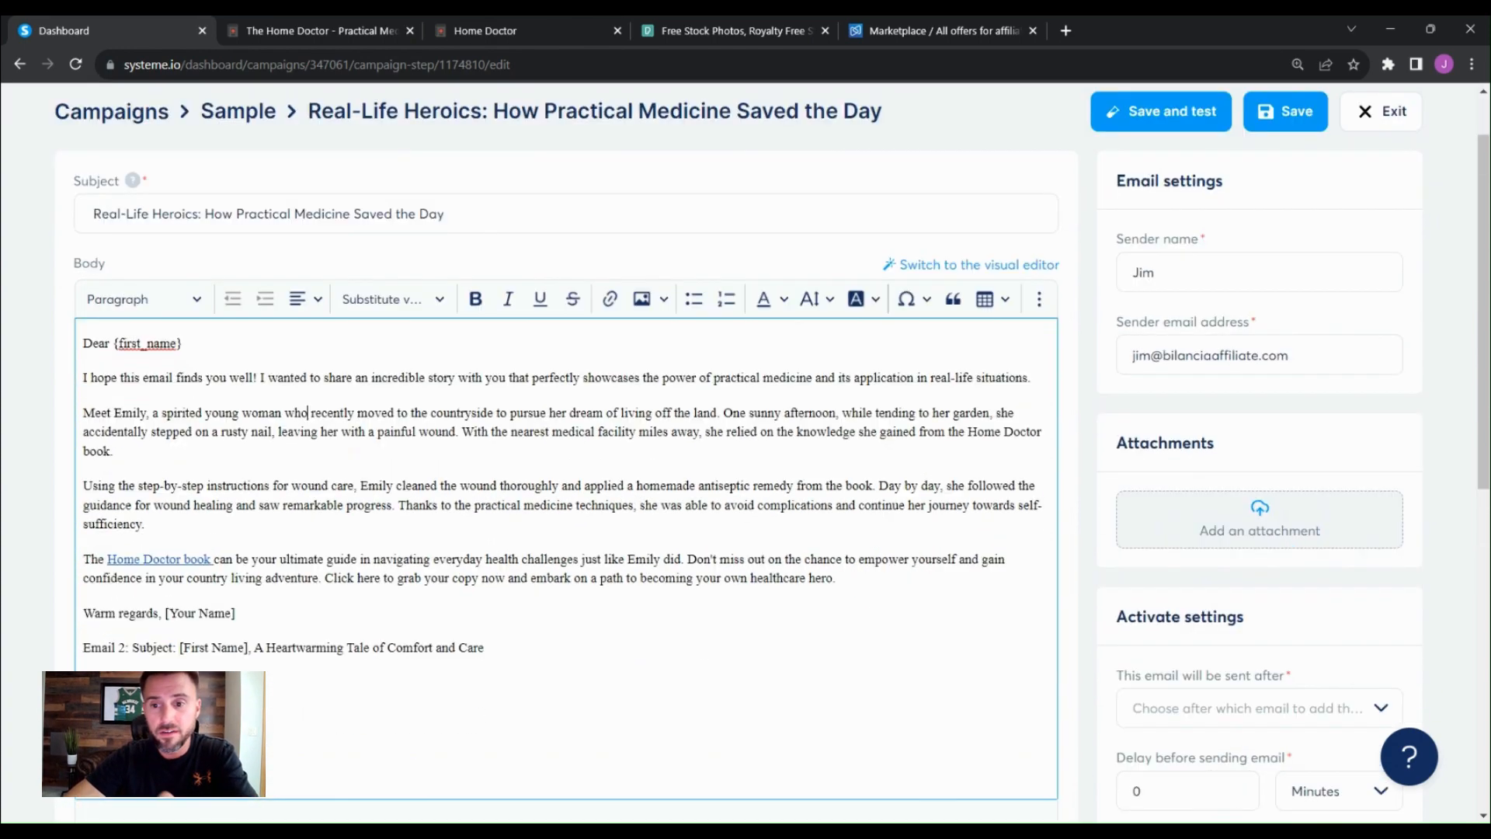
{"action": "scroll", "coordinate": [1041, 490], "scroll_direction": "down", "scroll_amount": 3}
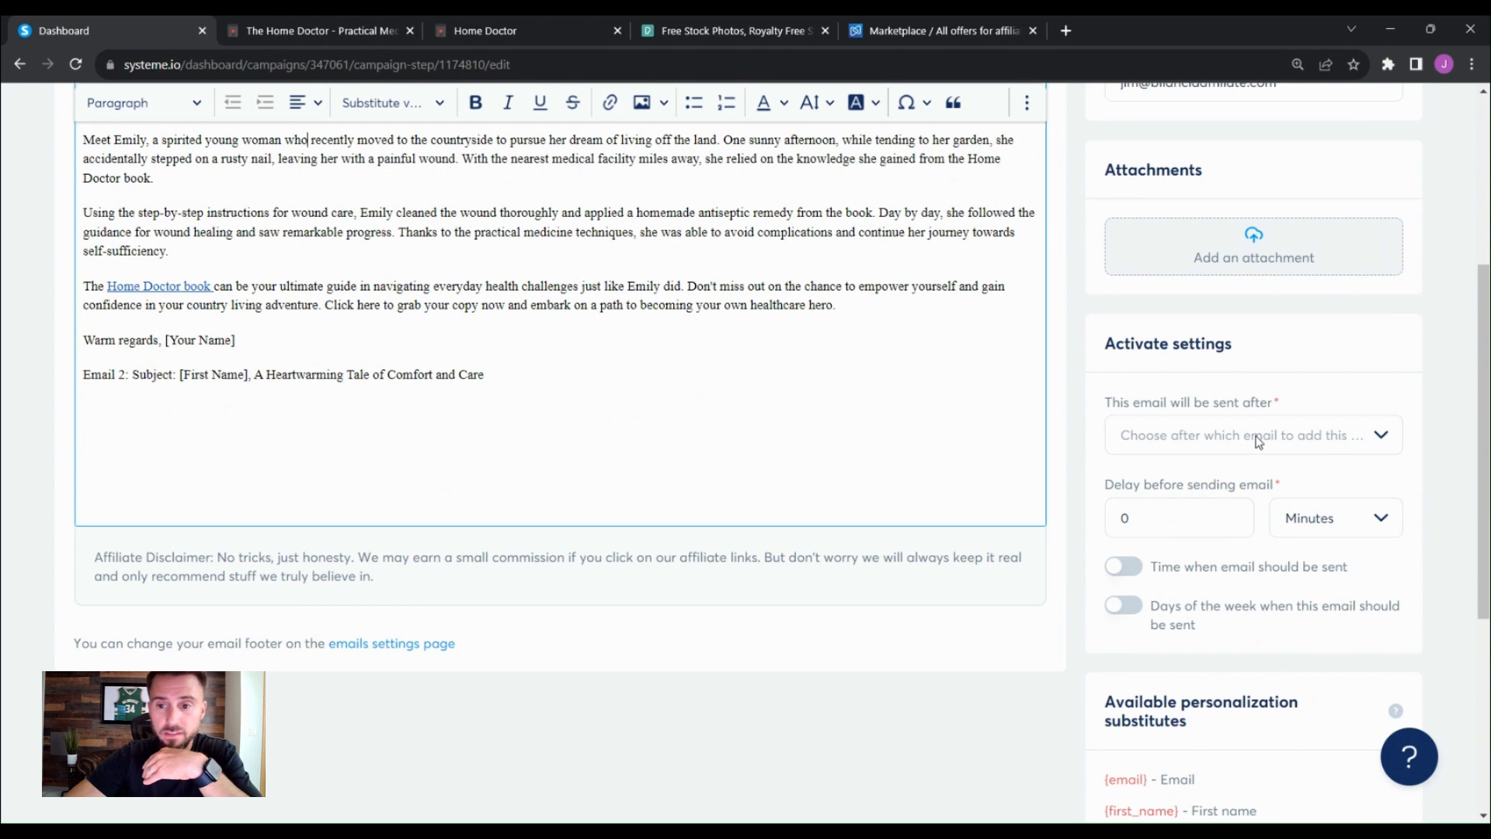
{"action": "scroll", "coordinate": [935, 486], "scroll_direction": "up", "scroll_amount": 5}
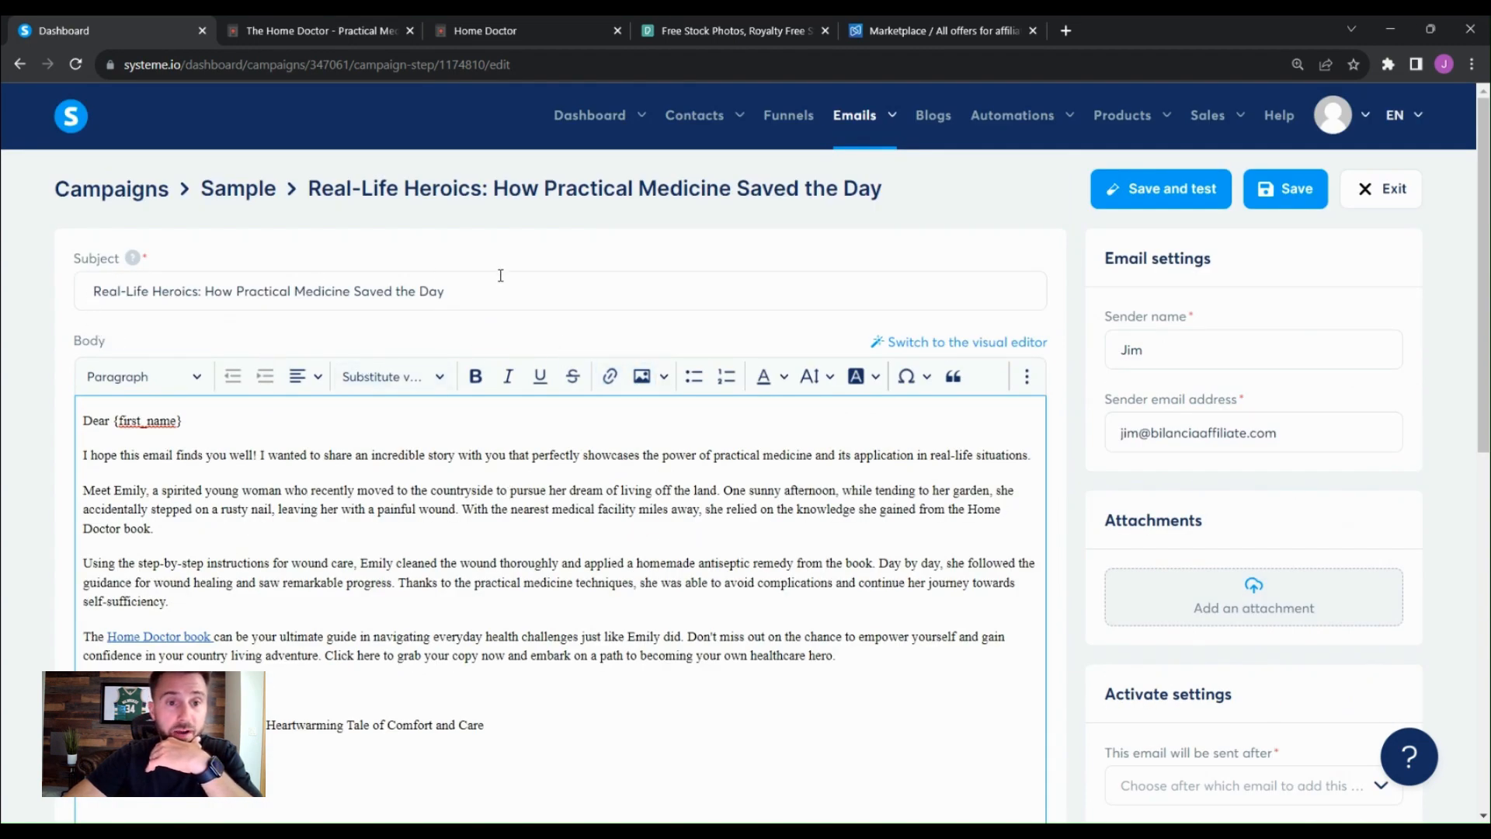
{"action": "scroll", "coordinate": [1165, 545], "scroll_direction": "down", "scroll_amount": 5}
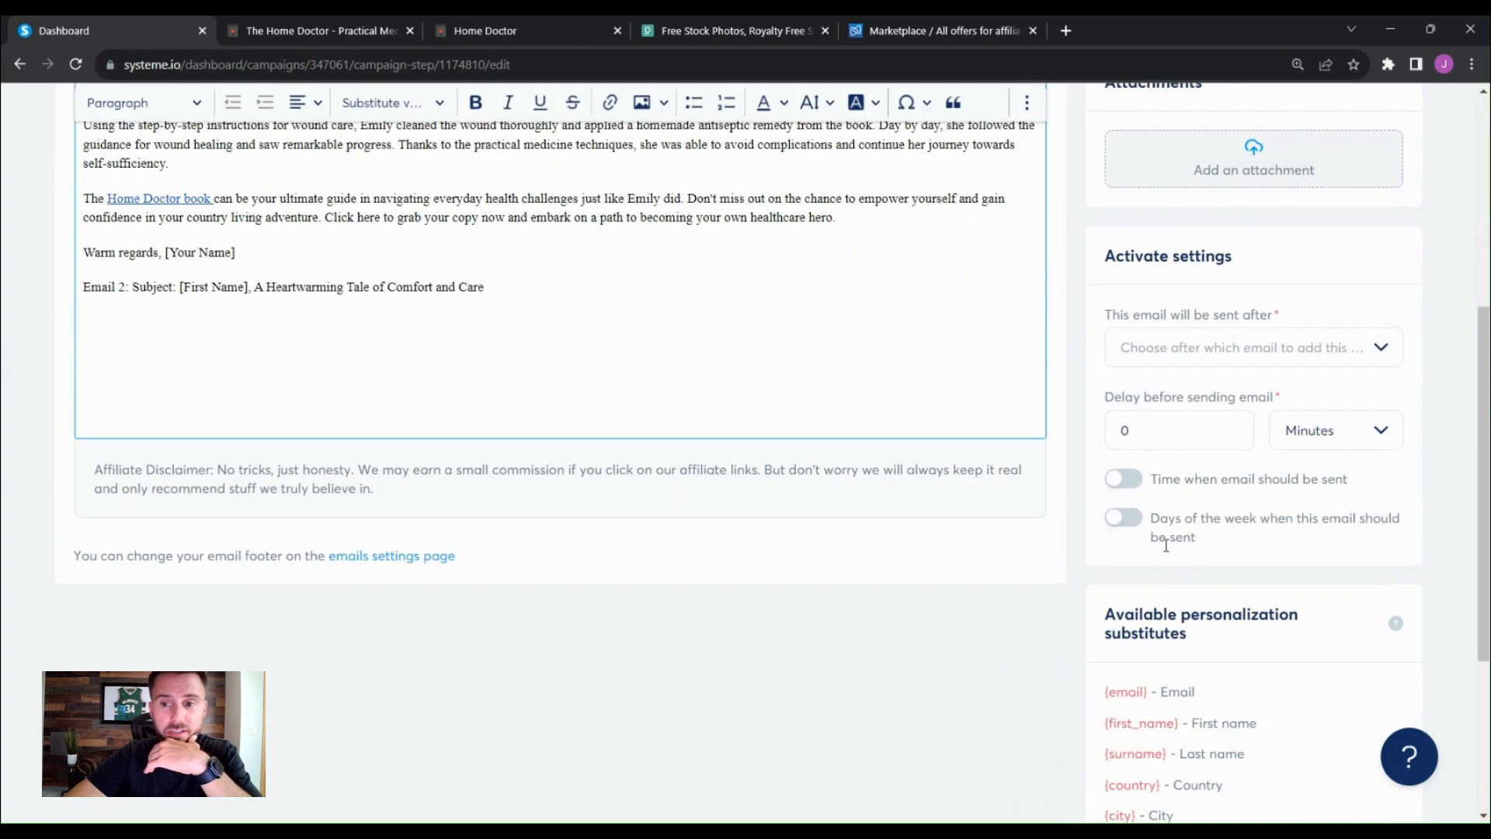
- Set the email's delay-before-sending unit to Days and save the email
{"action": "left_click", "coordinate": [1380, 347]}
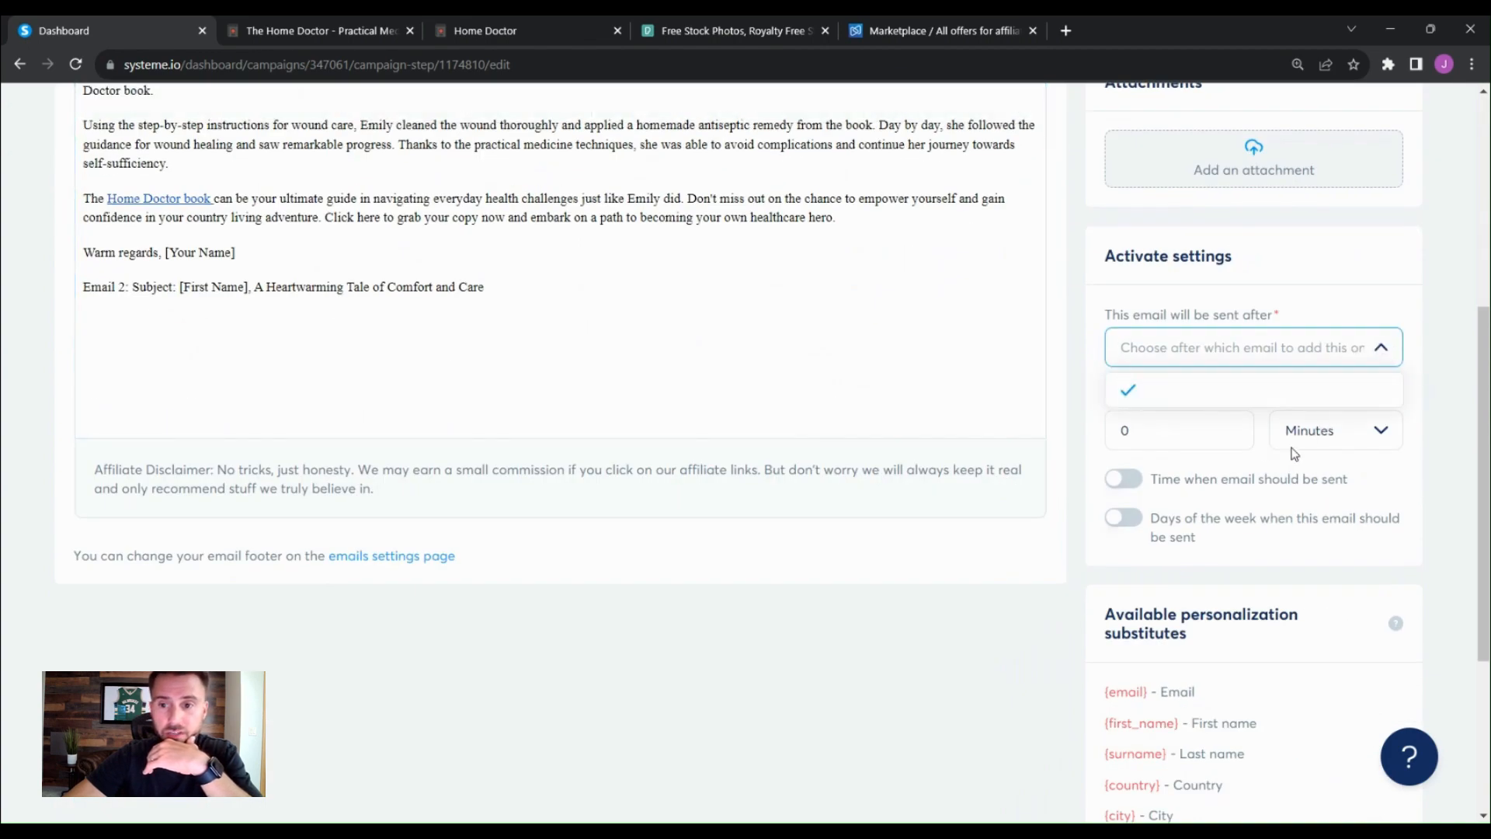
{"action": "scroll", "coordinate": [1289, 482], "scroll_direction": "up", "scroll_amount": 4}
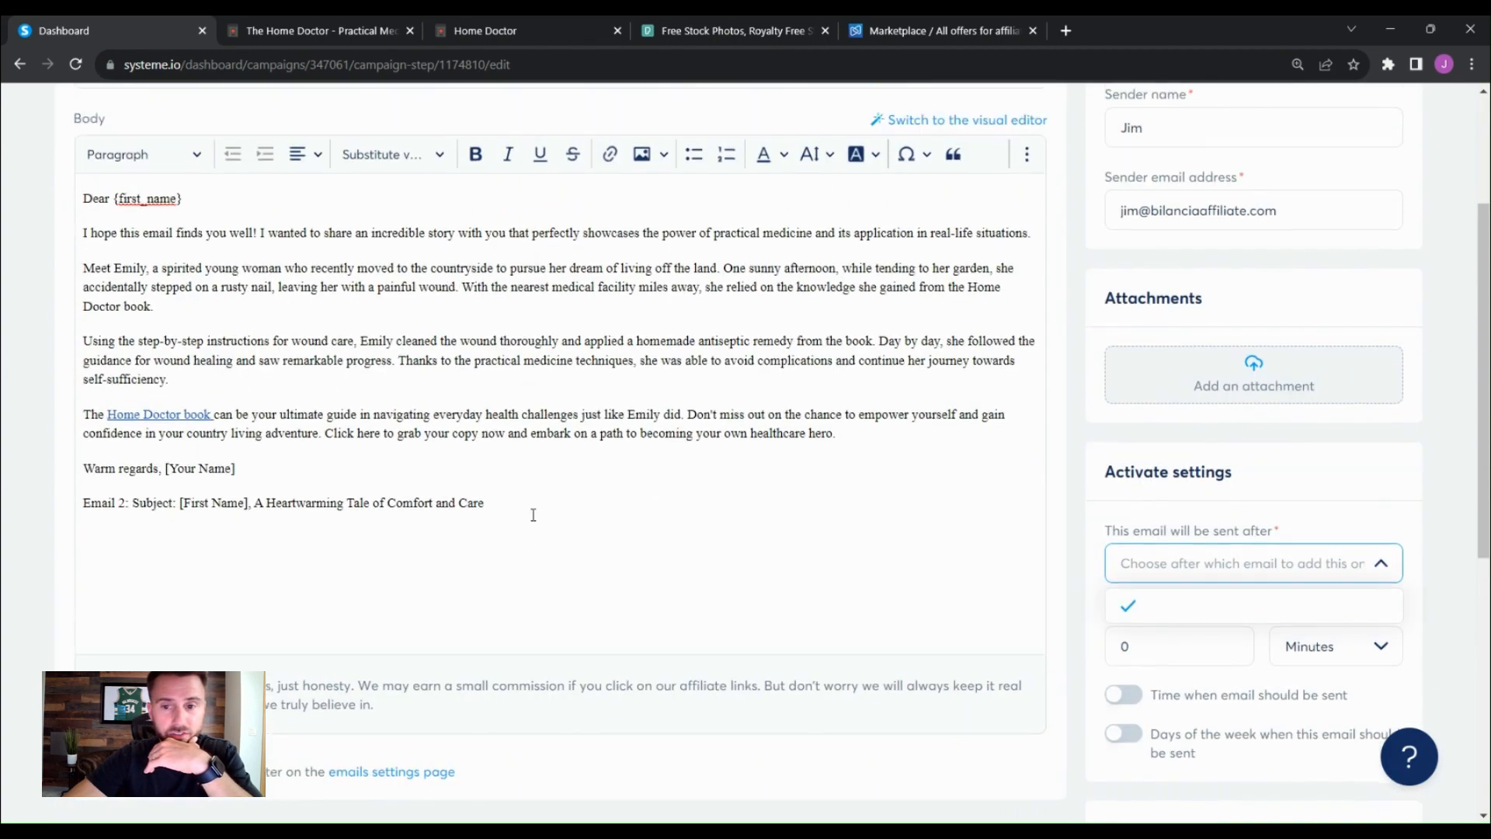
{"action": "scroll", "coordinate": [1001, 632], "scroll_direction": "down", "scroll_amount": 4}
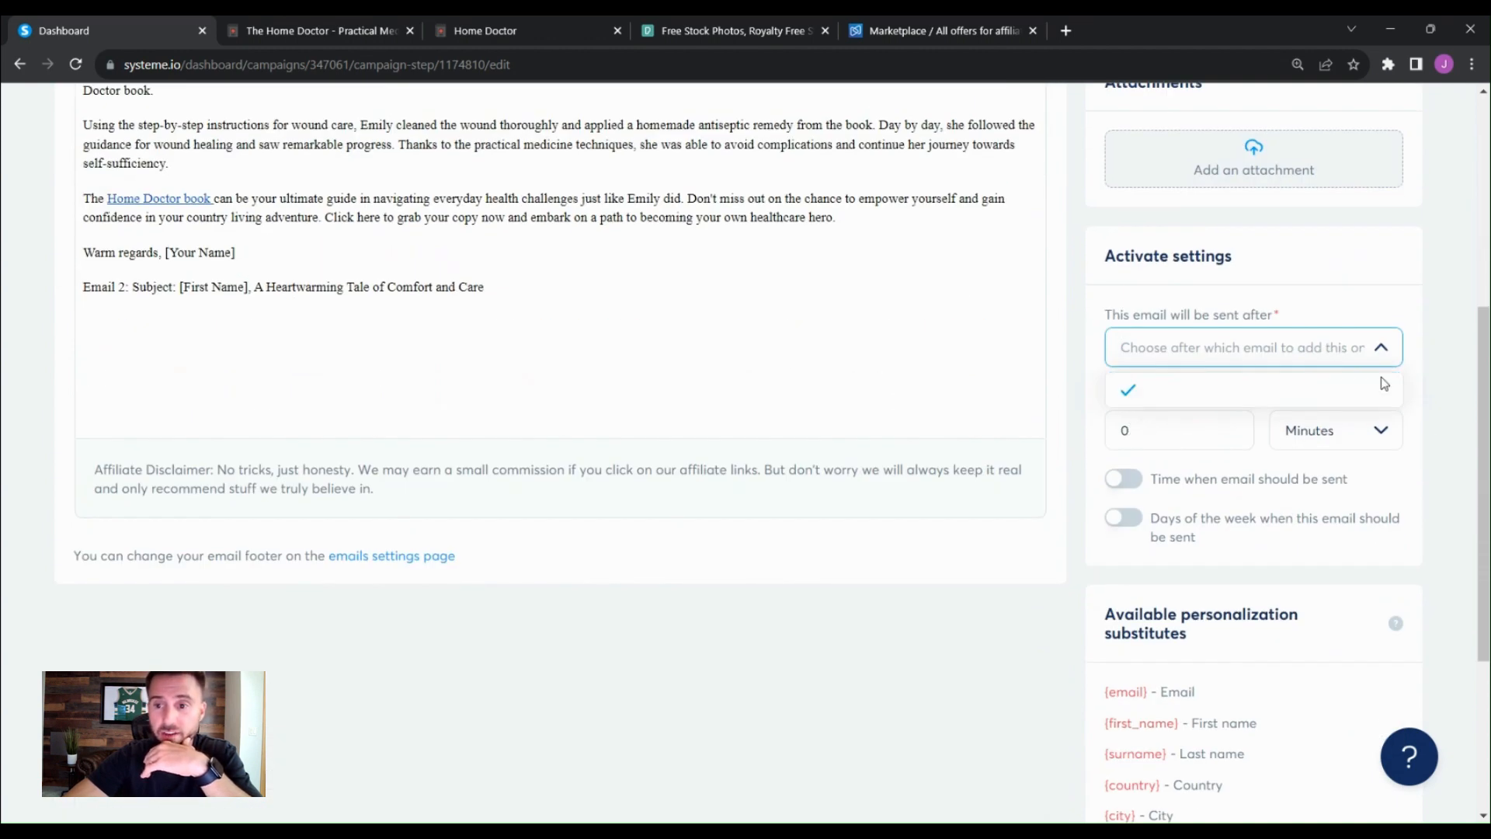
{"action": "left_click", "coordinate": [1423, 482]}
{"action": "left_click", "coordinate": [1373, 430]}
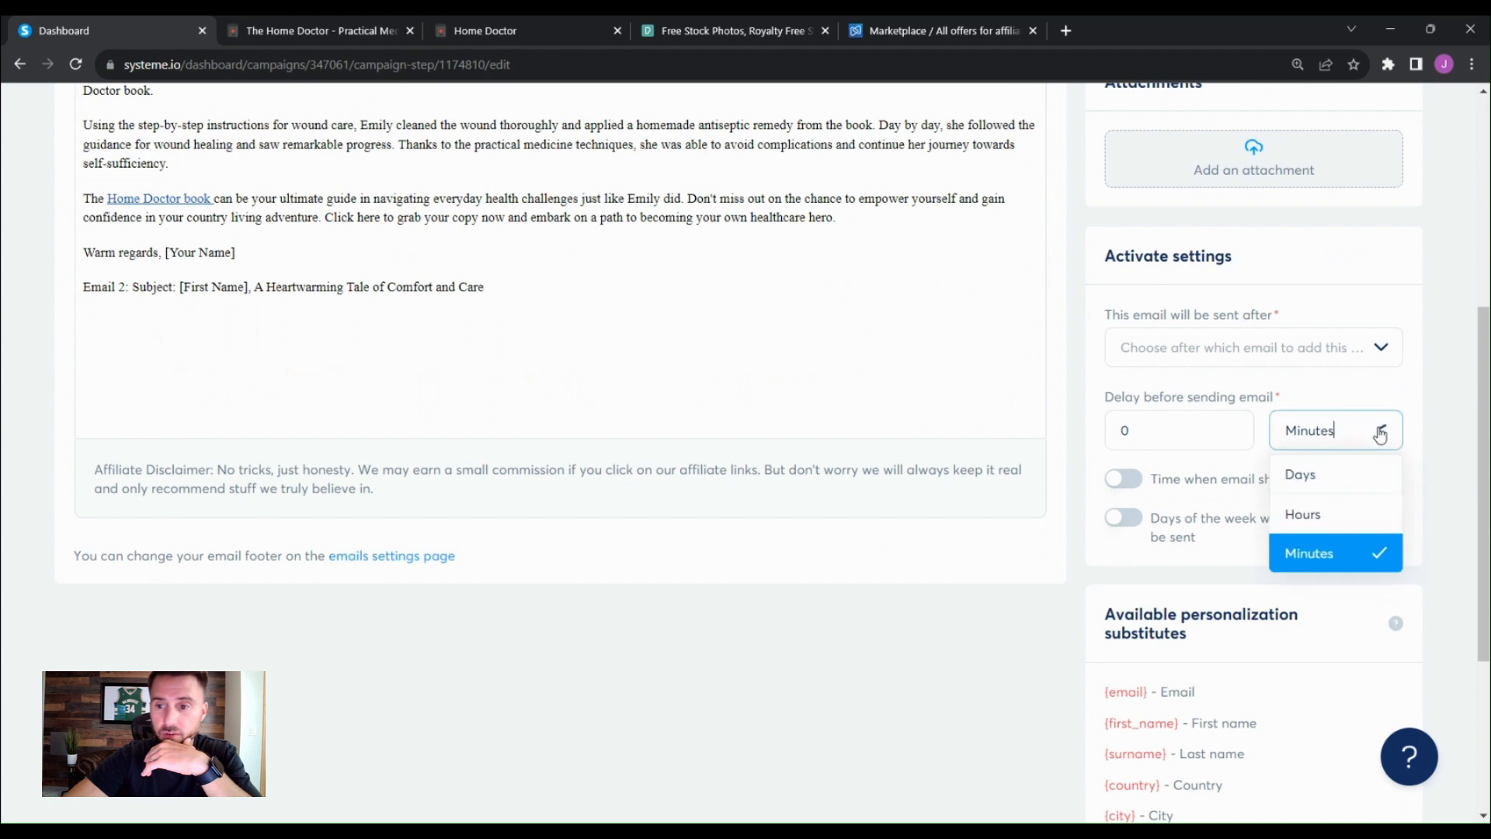
{"action": "left_click", "coordinate": [1338, 476]}
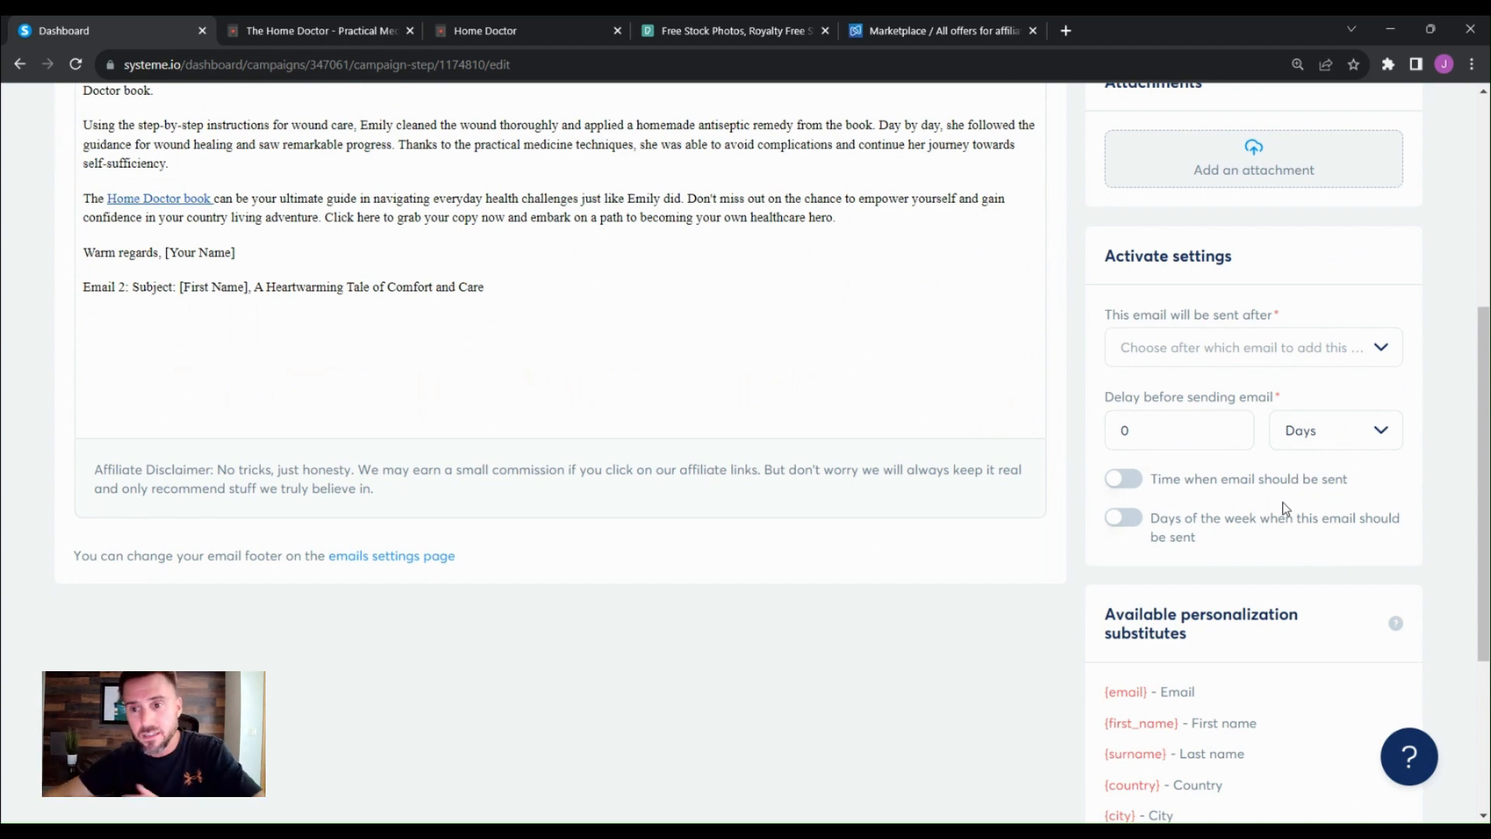
{"action": "scroll", "coordinate": [1285, 509], "scroll_direction": "up", "scroll_amount": 10}
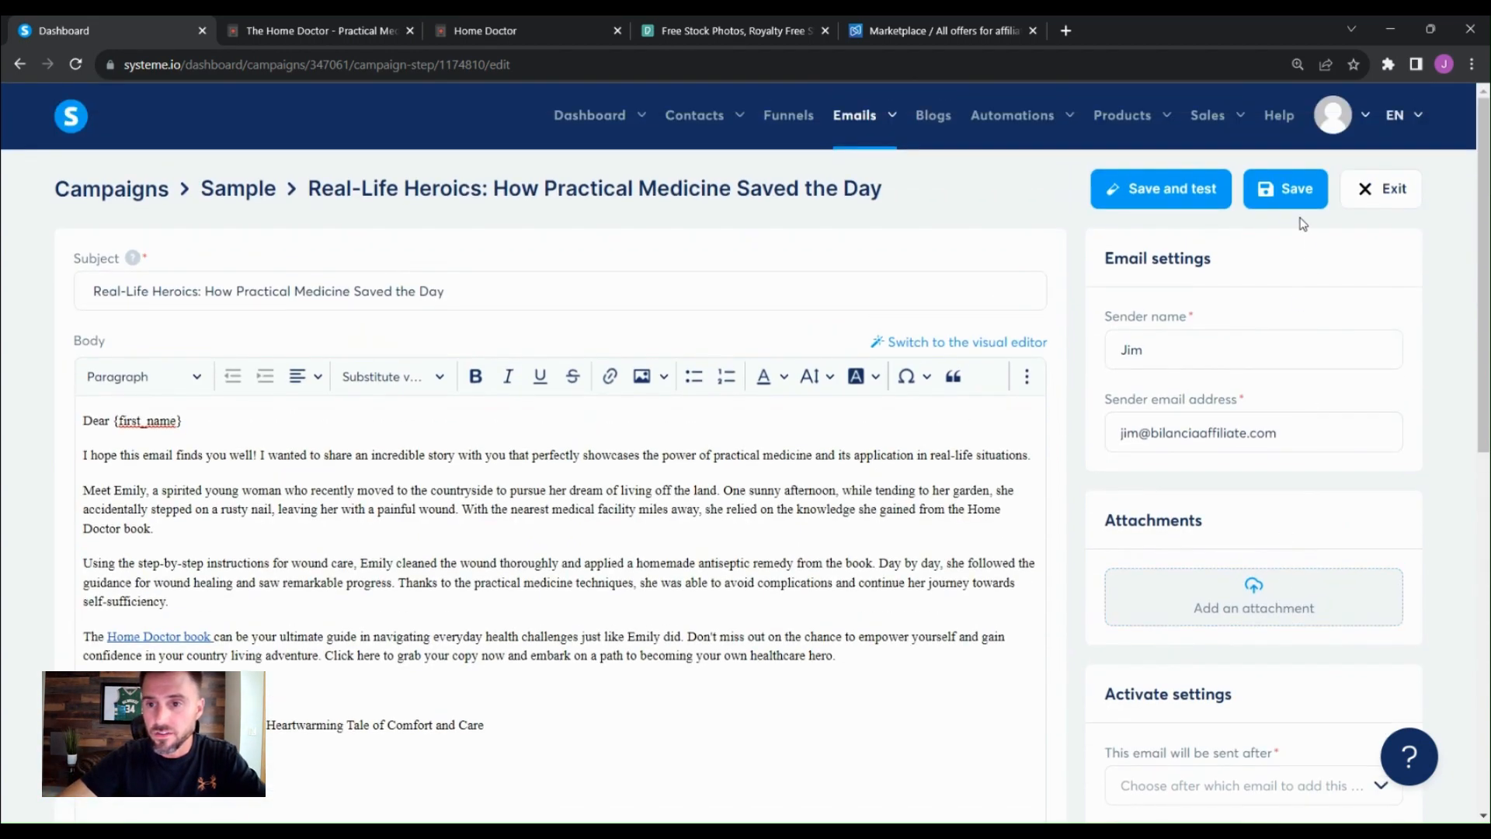
{"action": "left_click", "coordinate": [1291, 202]}
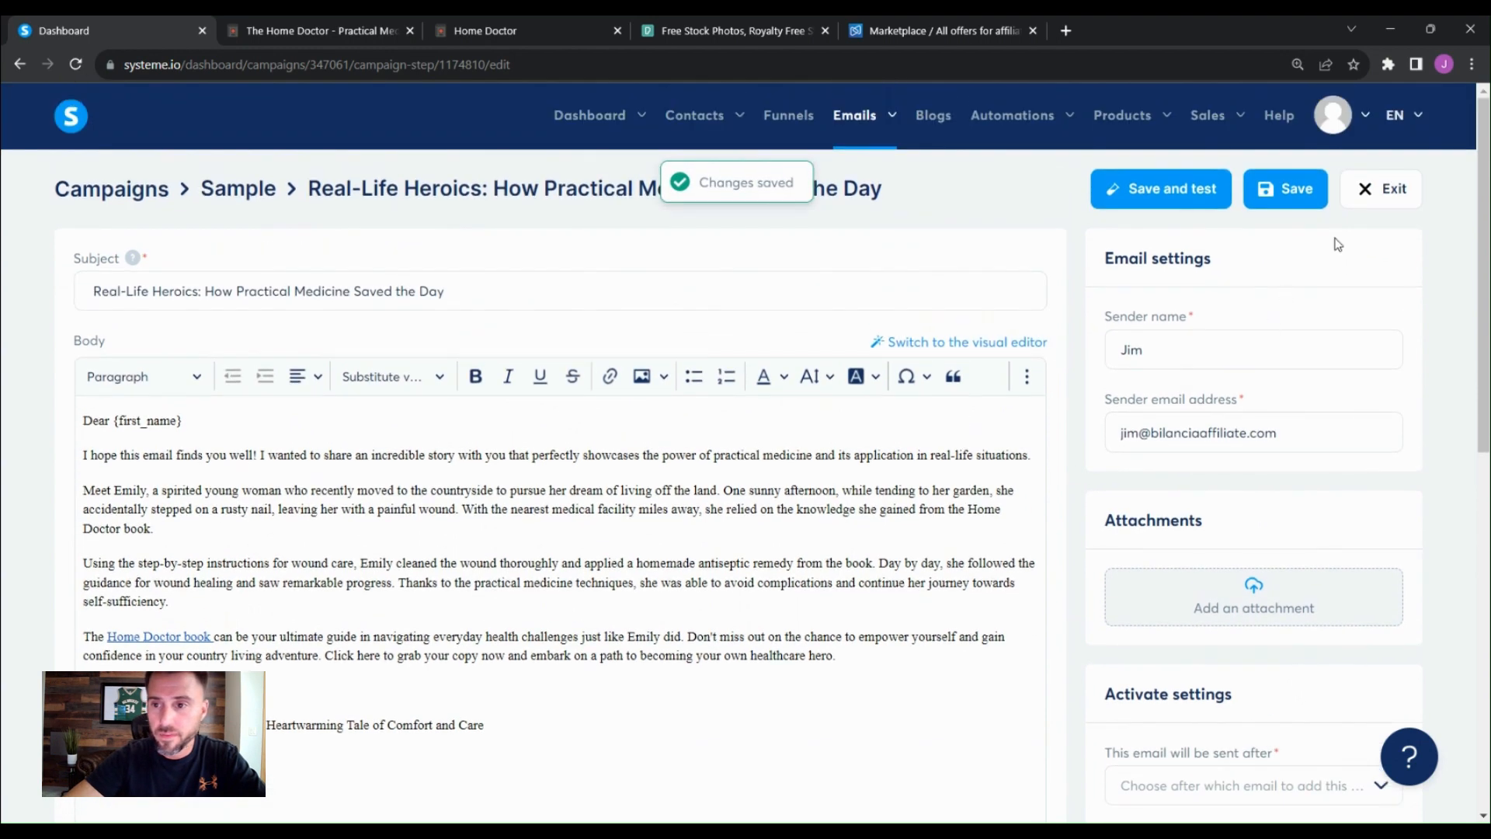
- Leave the email and create a new campaign email with the subject day 2 in the classic editor
{"action": "left_click", "coordinate": [1386, 190]}
{"action": "left_click", "coordinate": [662, 539]}
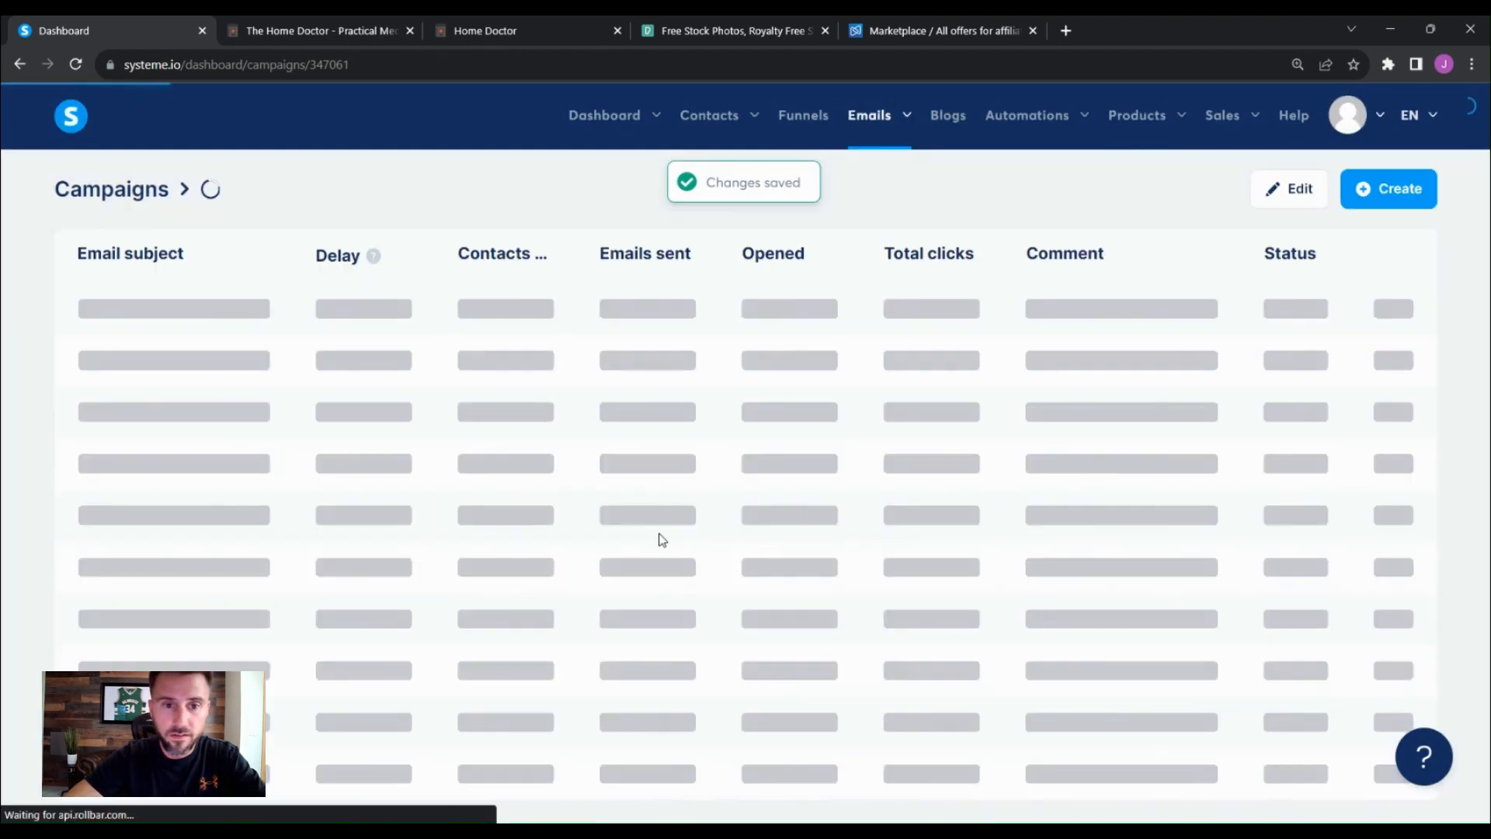
{"action": "left_click", "coordinate": [1412, 205]}
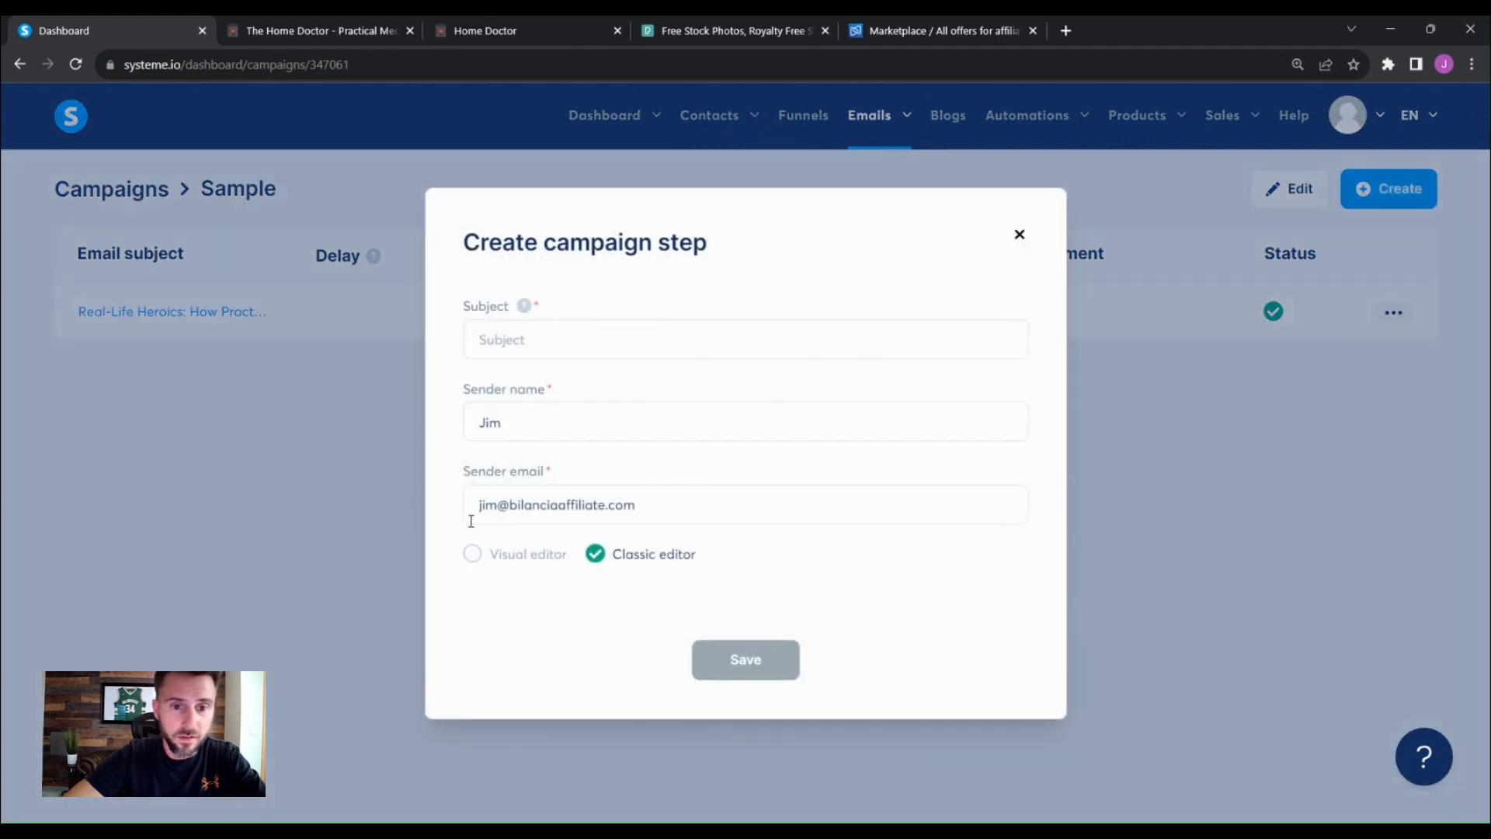
{"action": "left_click", "coordinate": [565, 343]}
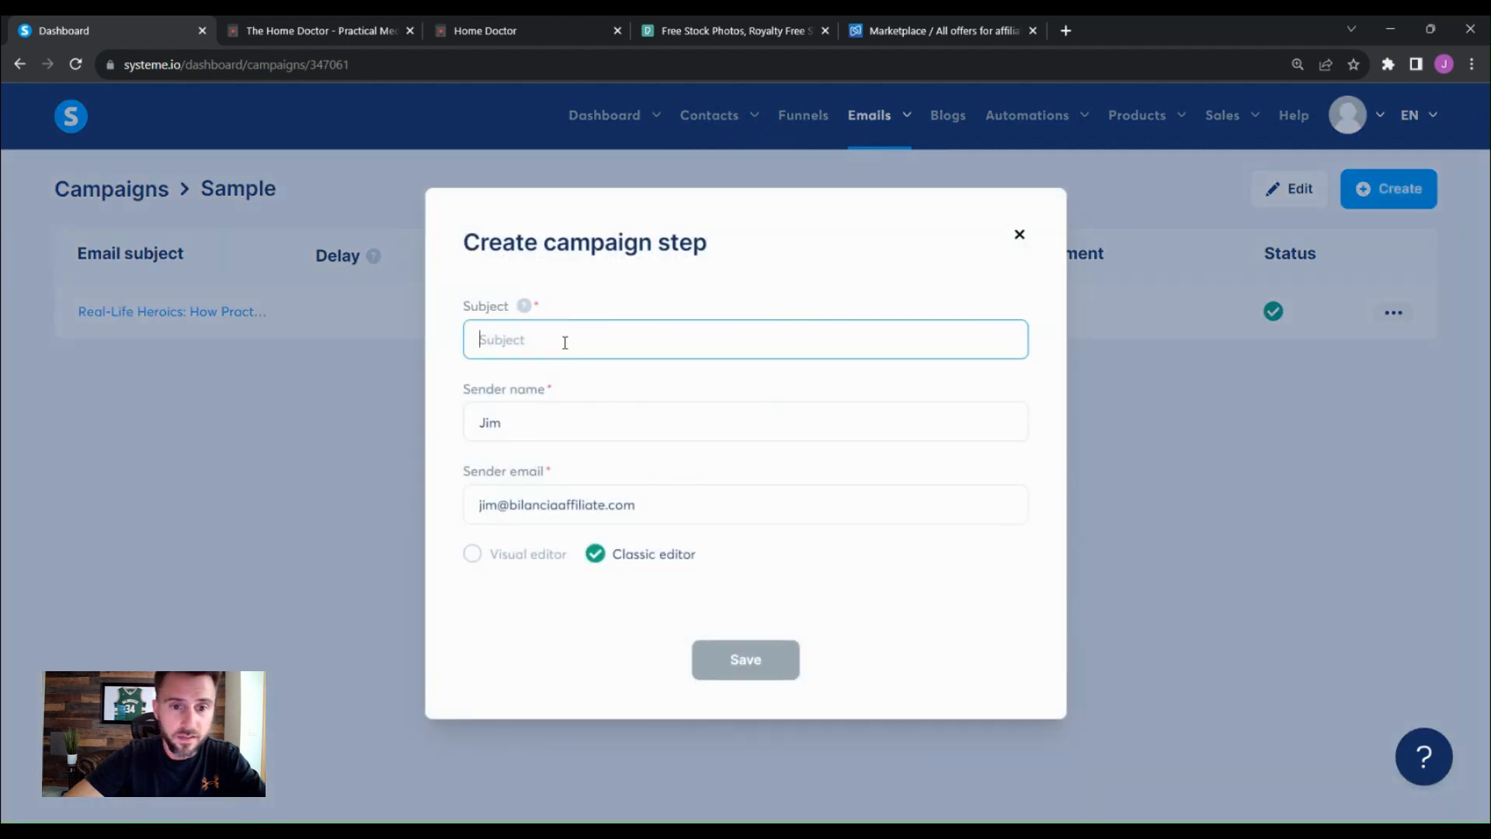
{"action": "type", "text": "day"}
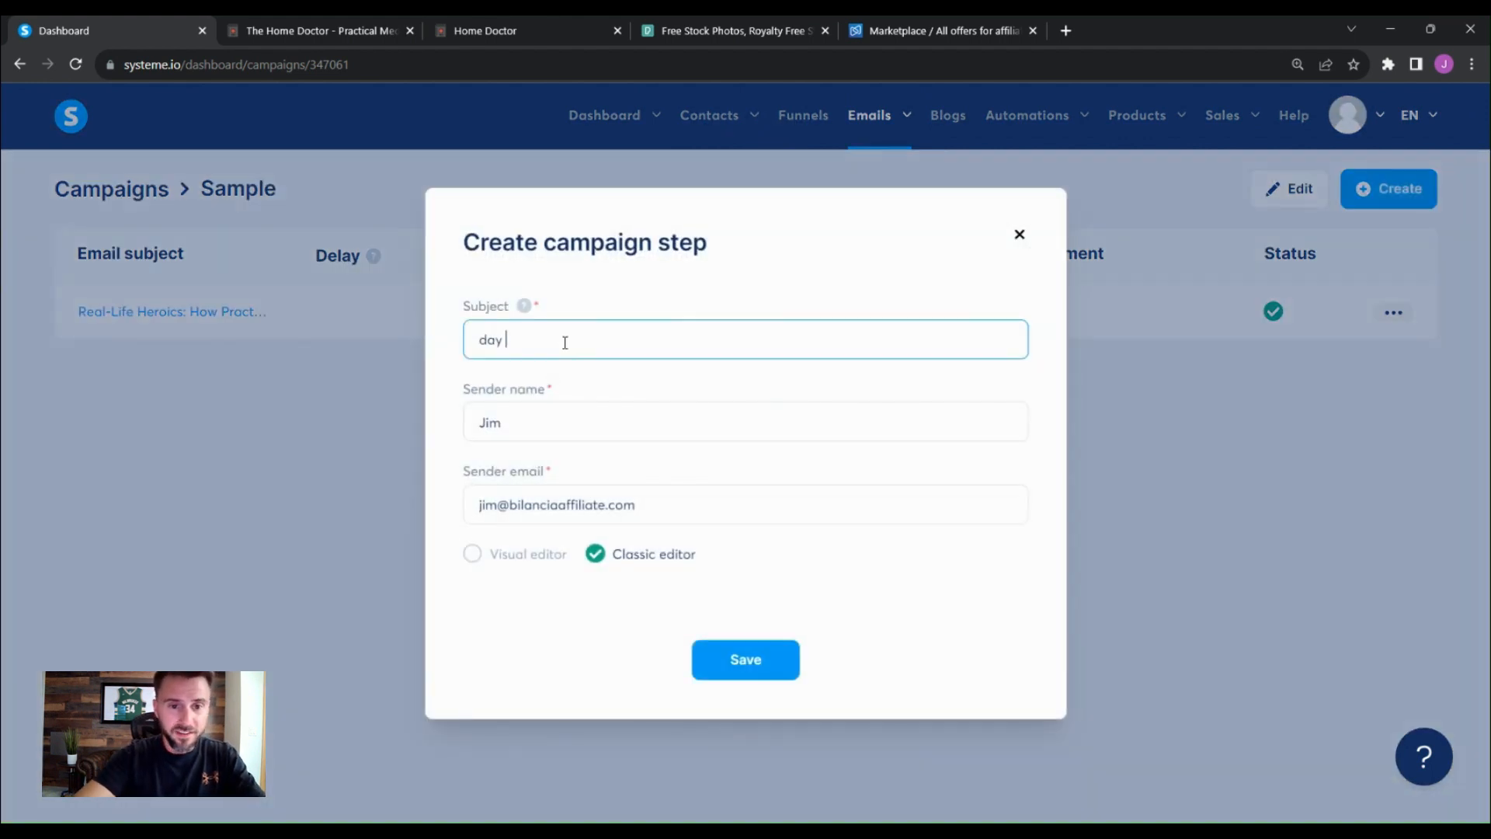
{"action": "type", "text": " 2"}
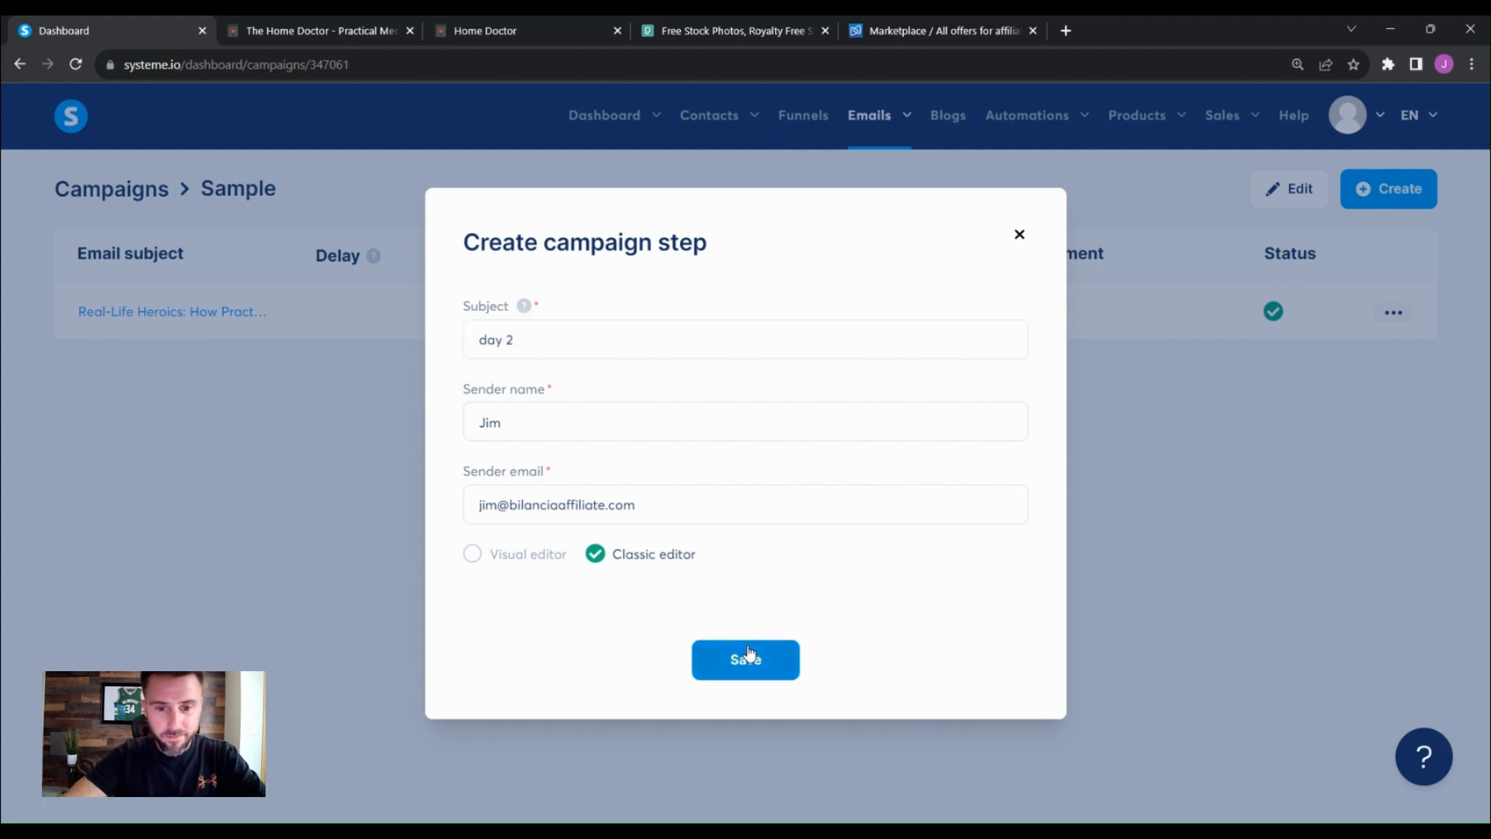
{"action": "left_click", "coordinate": [749, 654]}
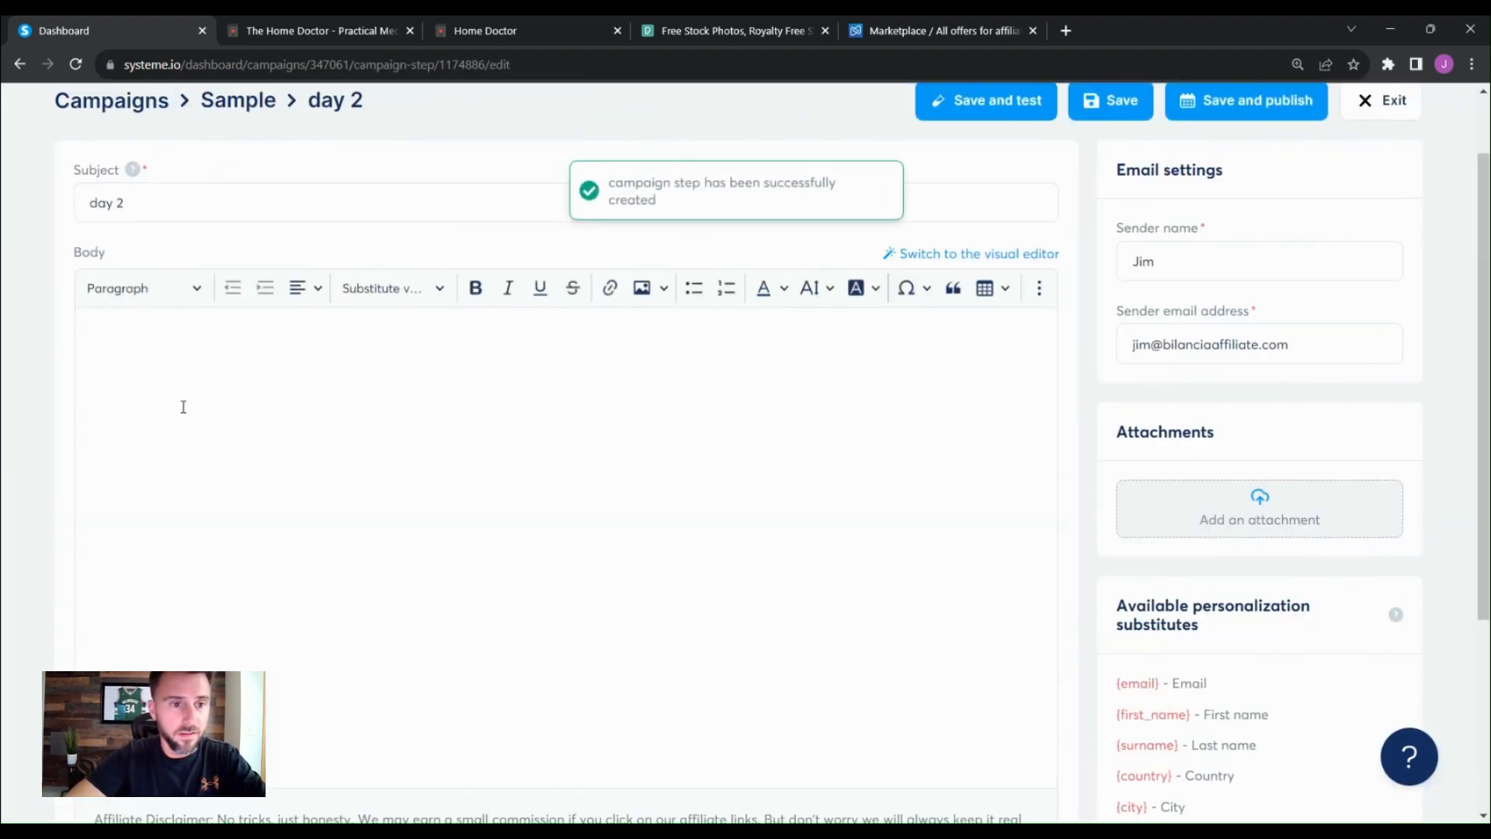
- Write the placeholder body text tra la la in the day 2 email
{"action": "left_click", "coordinate": [210, 400]}
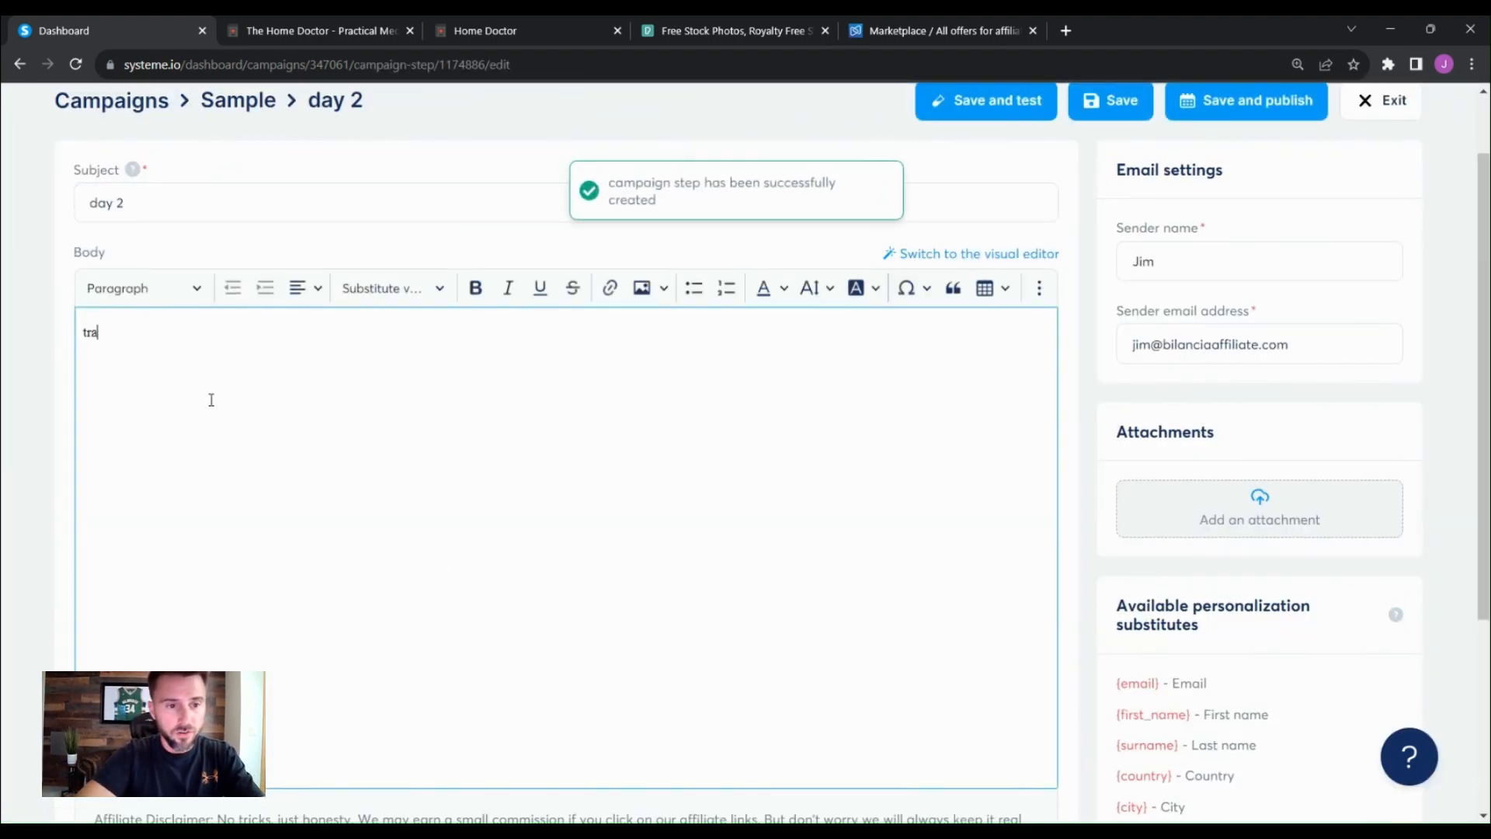
{"action": "type", "text": "tra la la"}
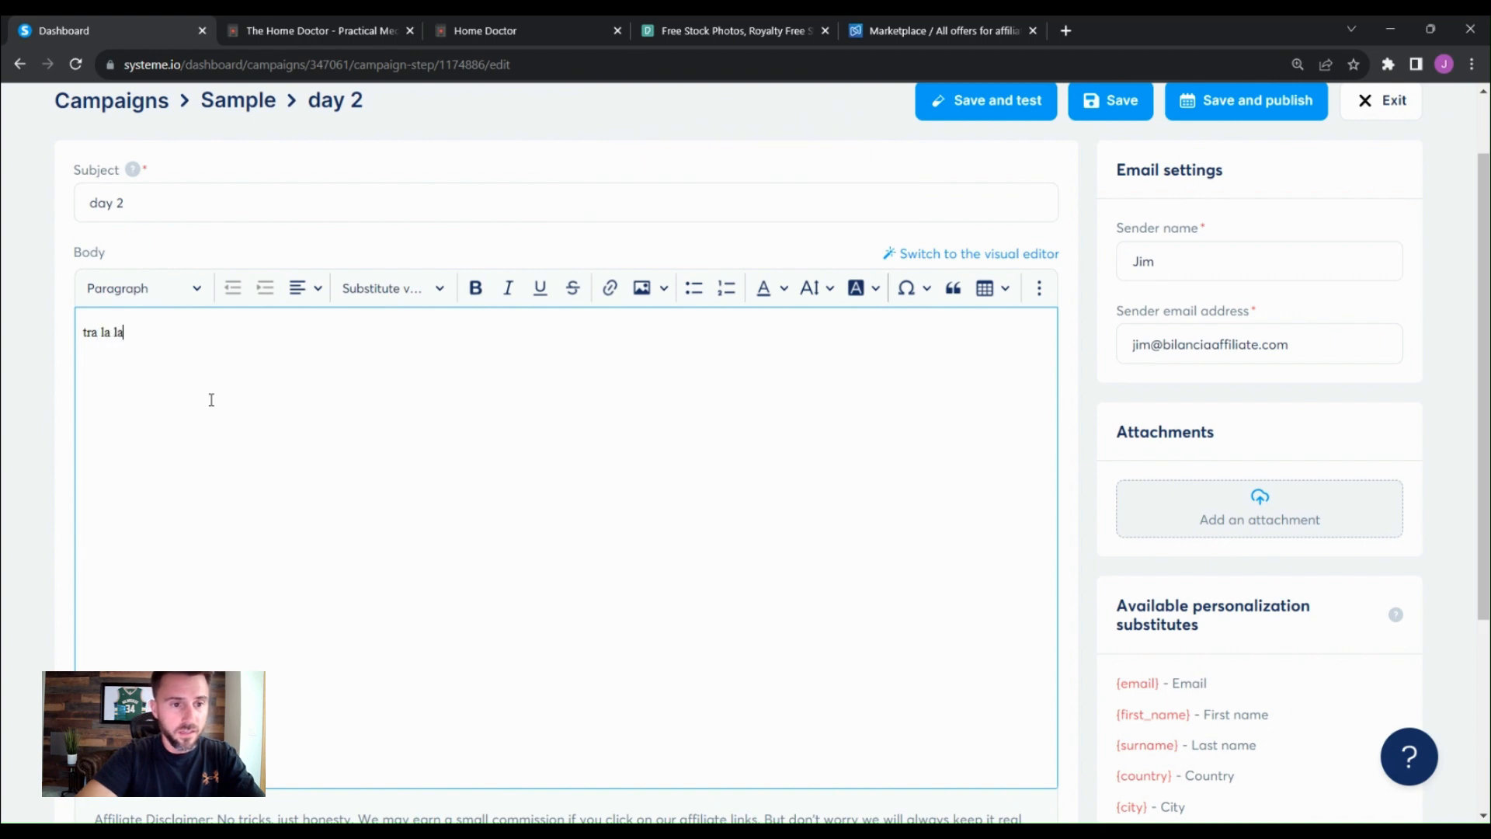
{"action": "scroll", "coordinate": [795, 566], "scroll_direction": "up", "scroll_amount": 2}
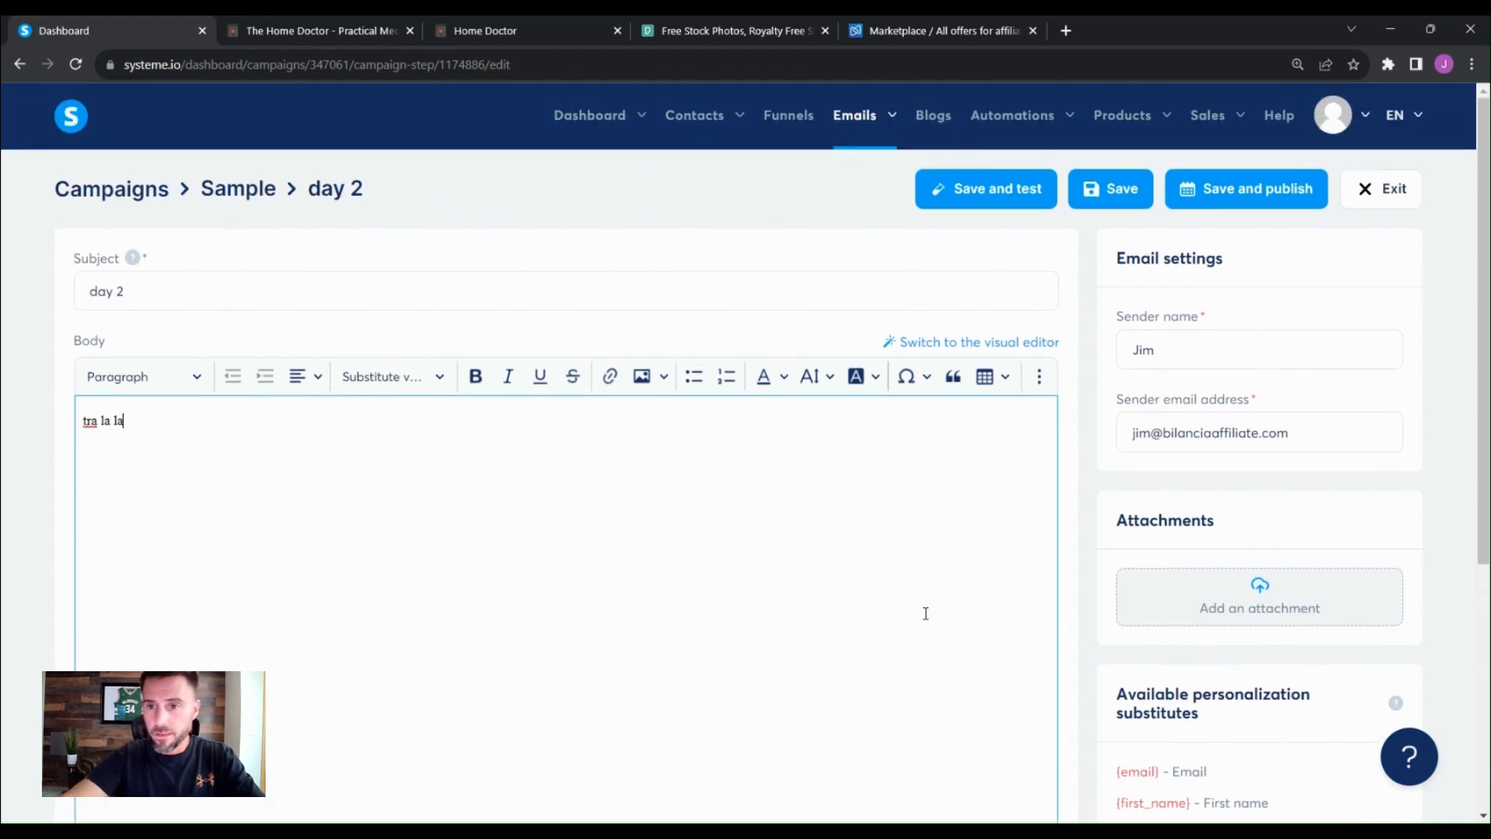
{"action": "scroll", "coordinate": [1027, 514], "scroll_direction": "down", "scroll_amount": 3}
{"action": "scroll", "coordinate": [1027, 509], "scroll_direction": "up", "scroll_amount": 3}
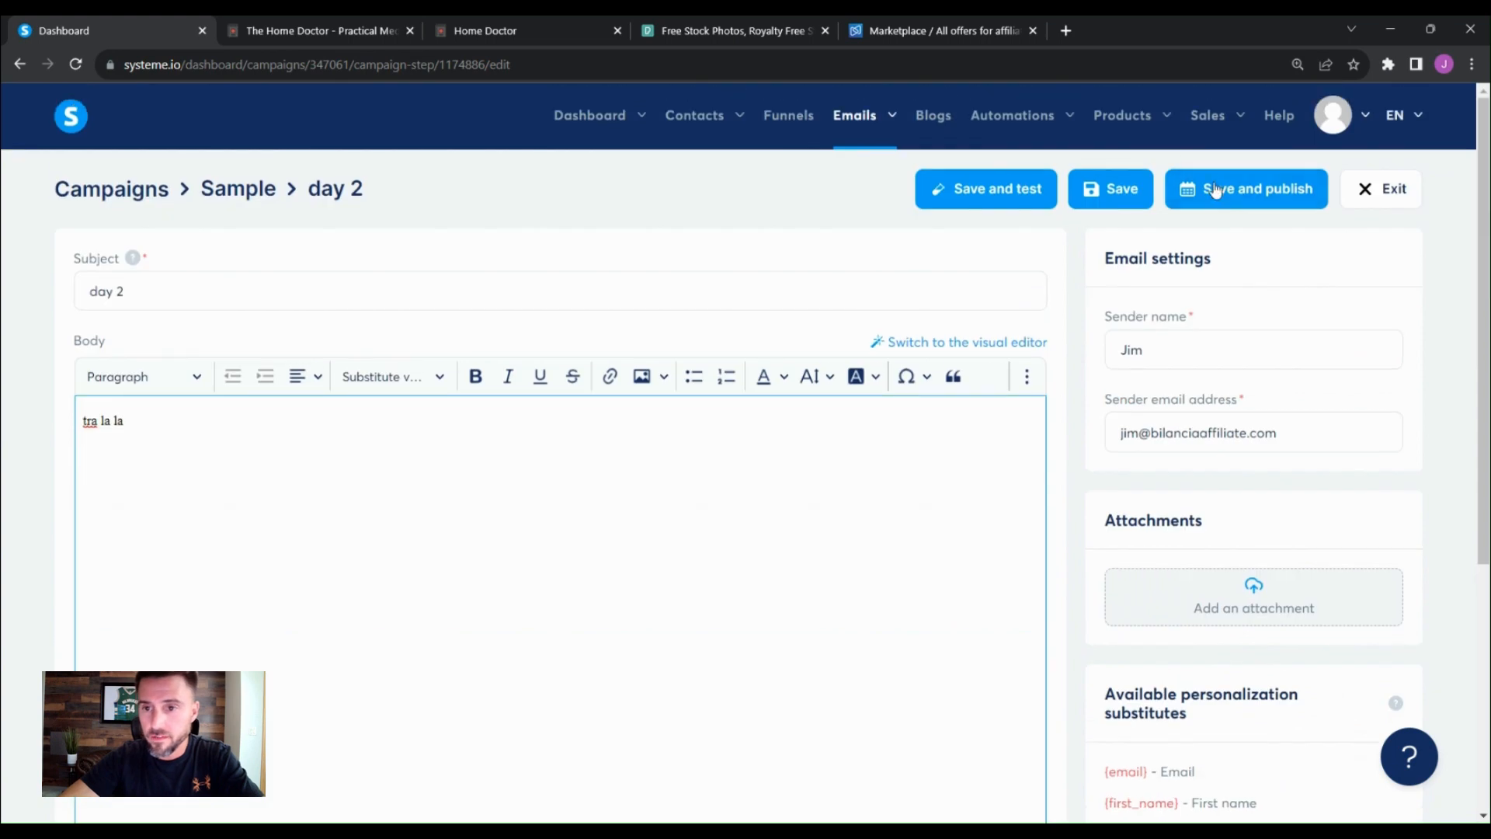
- Activate the day 2 email to send 1 day after the Real-Life Heroics email
{"action": "left_click", "coordinate": [1215, 189]}
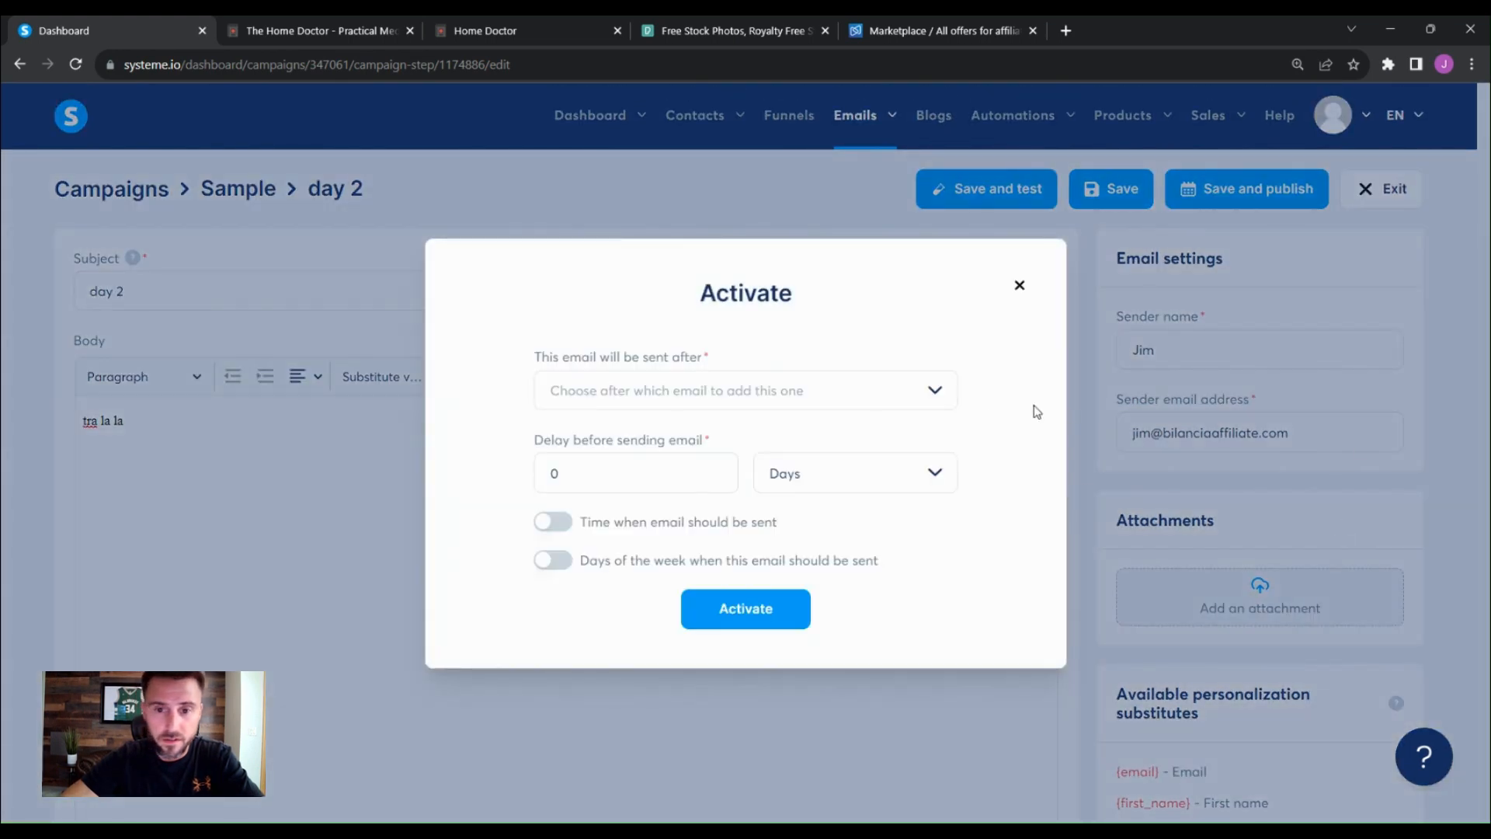
{"action": "left_click", "coordinate": [940, 390]}
{"action": "left_click", "coordinate": [684, 487]}
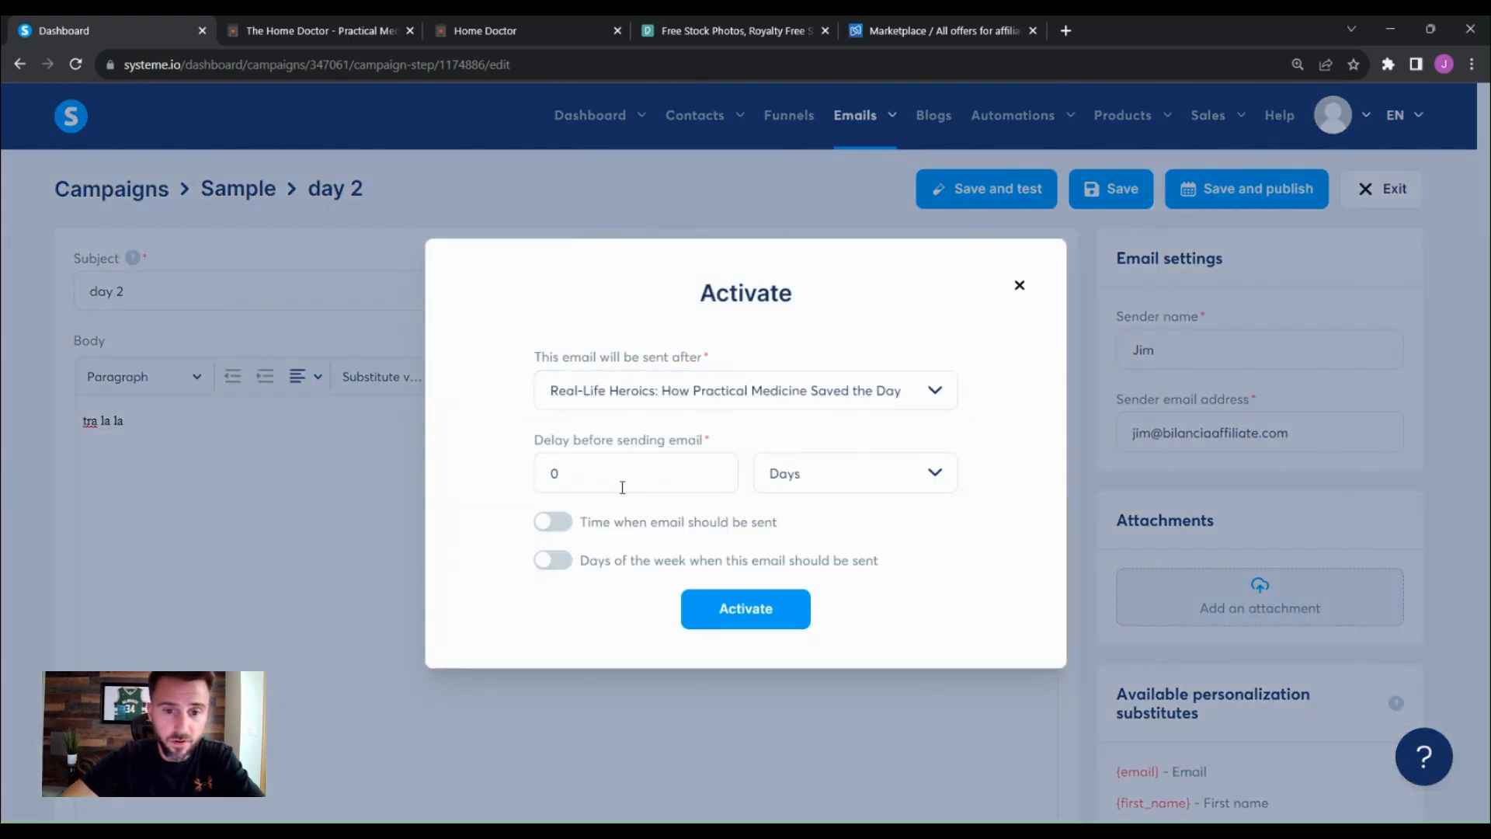
{"action": "left_click", "coordinate": [566, 464]}
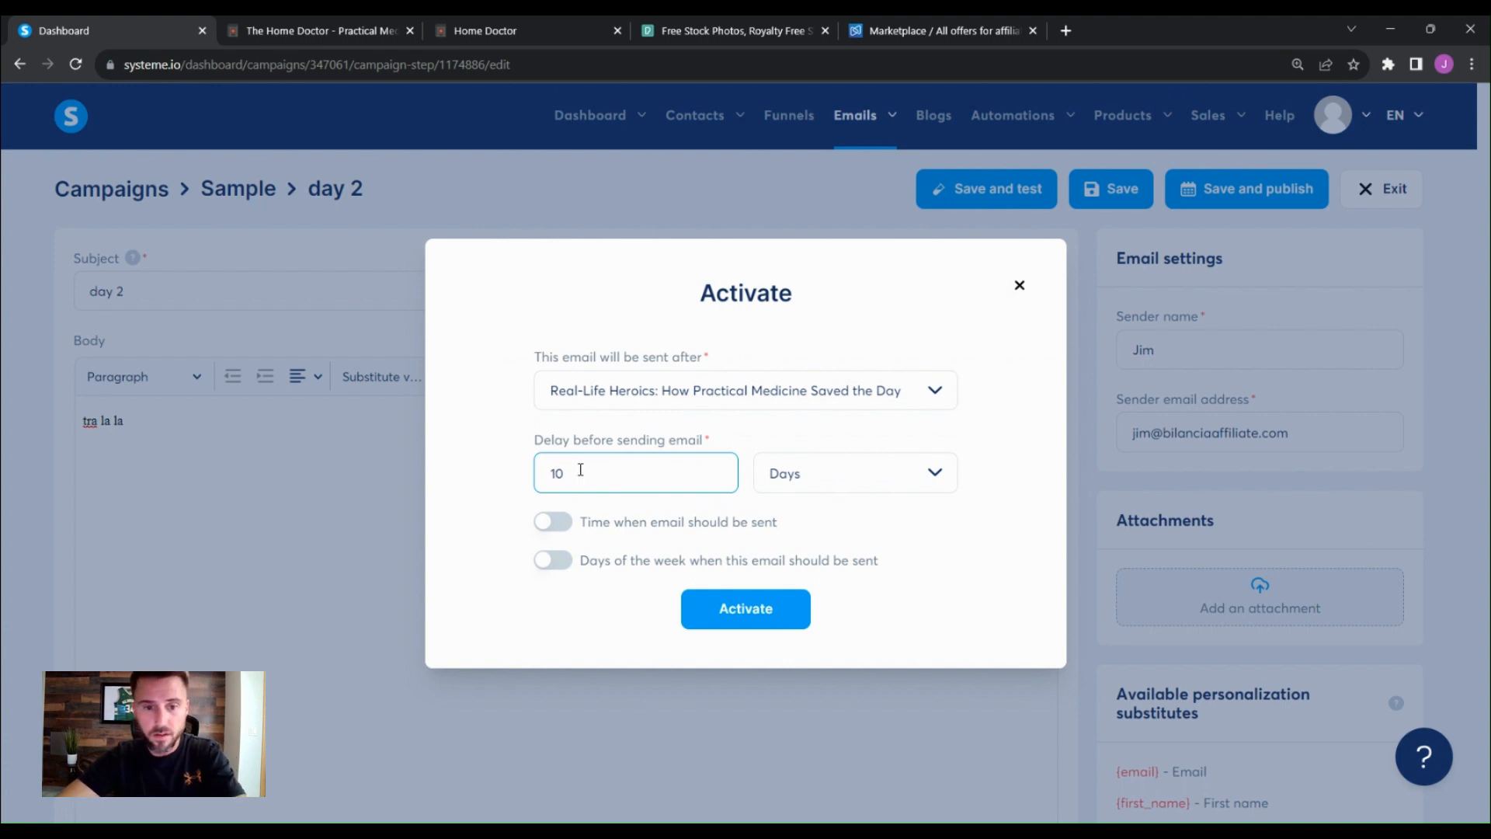
{"action": "key", "text": "BackSpace"}
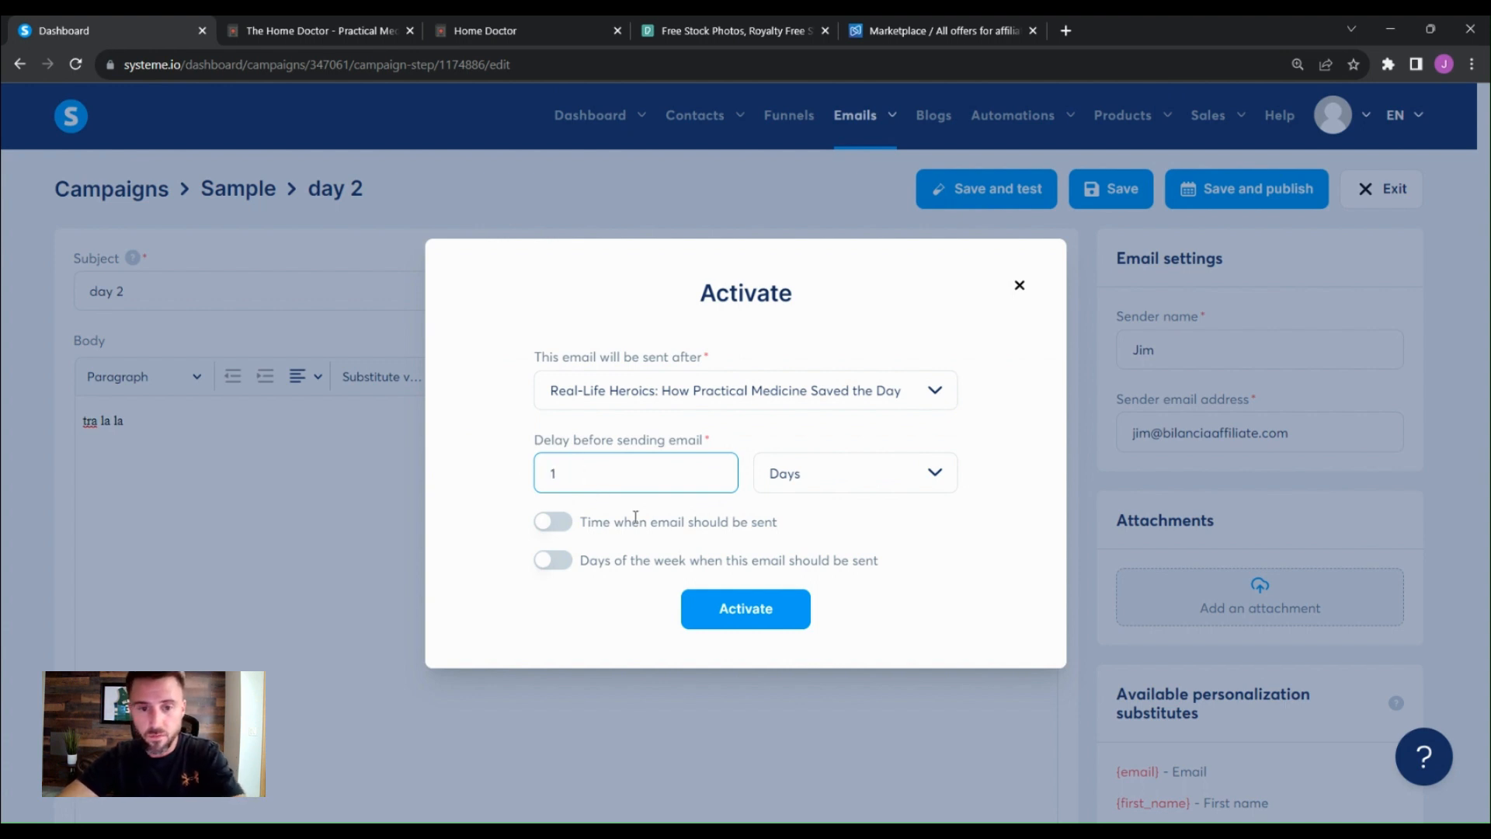
{"action": "left_click", "coordinate": [740, 623]}
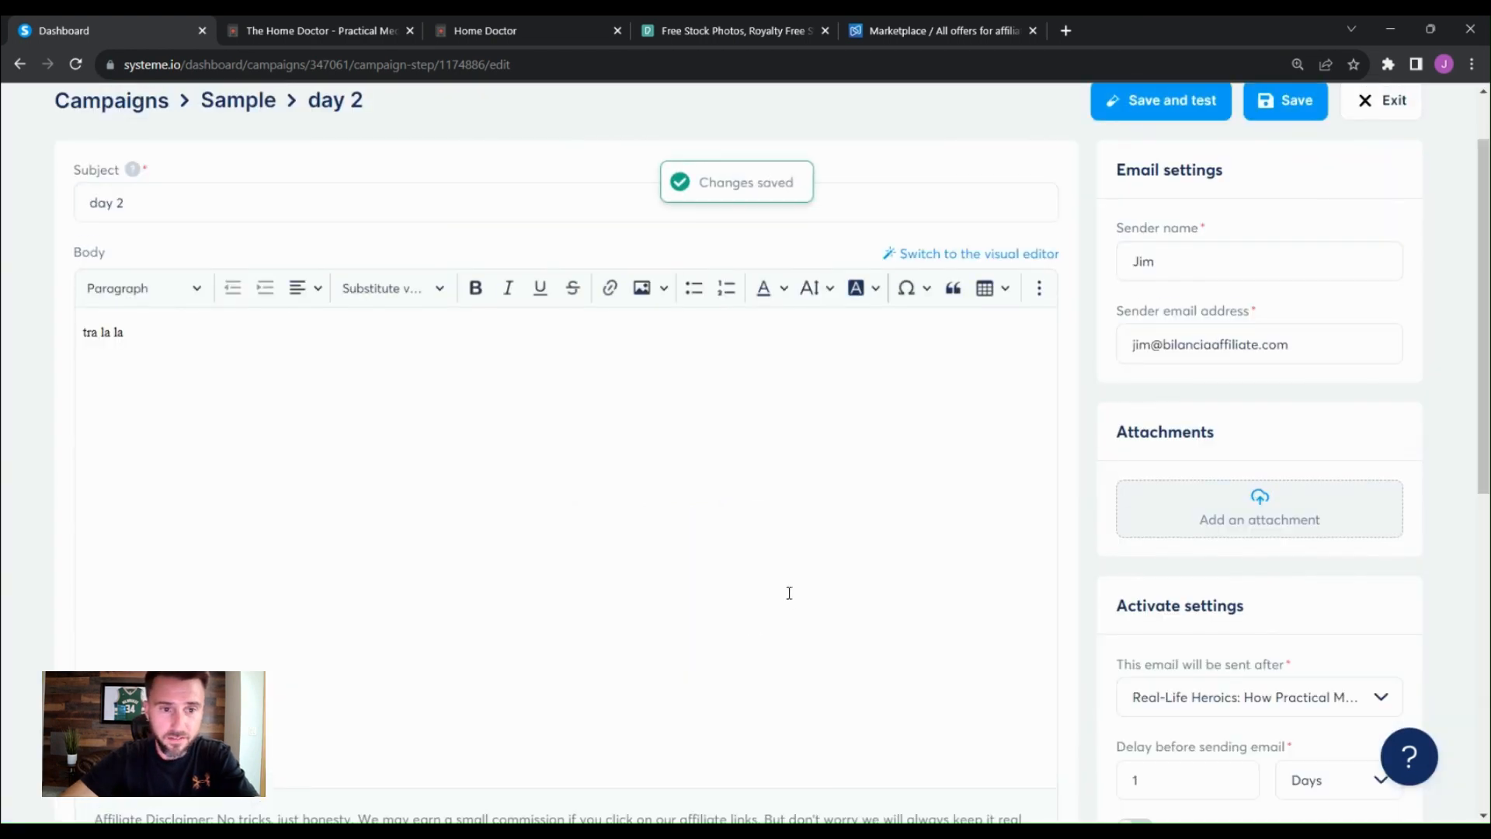
- Save the day 2 email and return to the Sample campaign's email list
{"action": "scroll", "coordinate": [1281, 326], "scroll_direction": "up", "scroll_amount": 2}
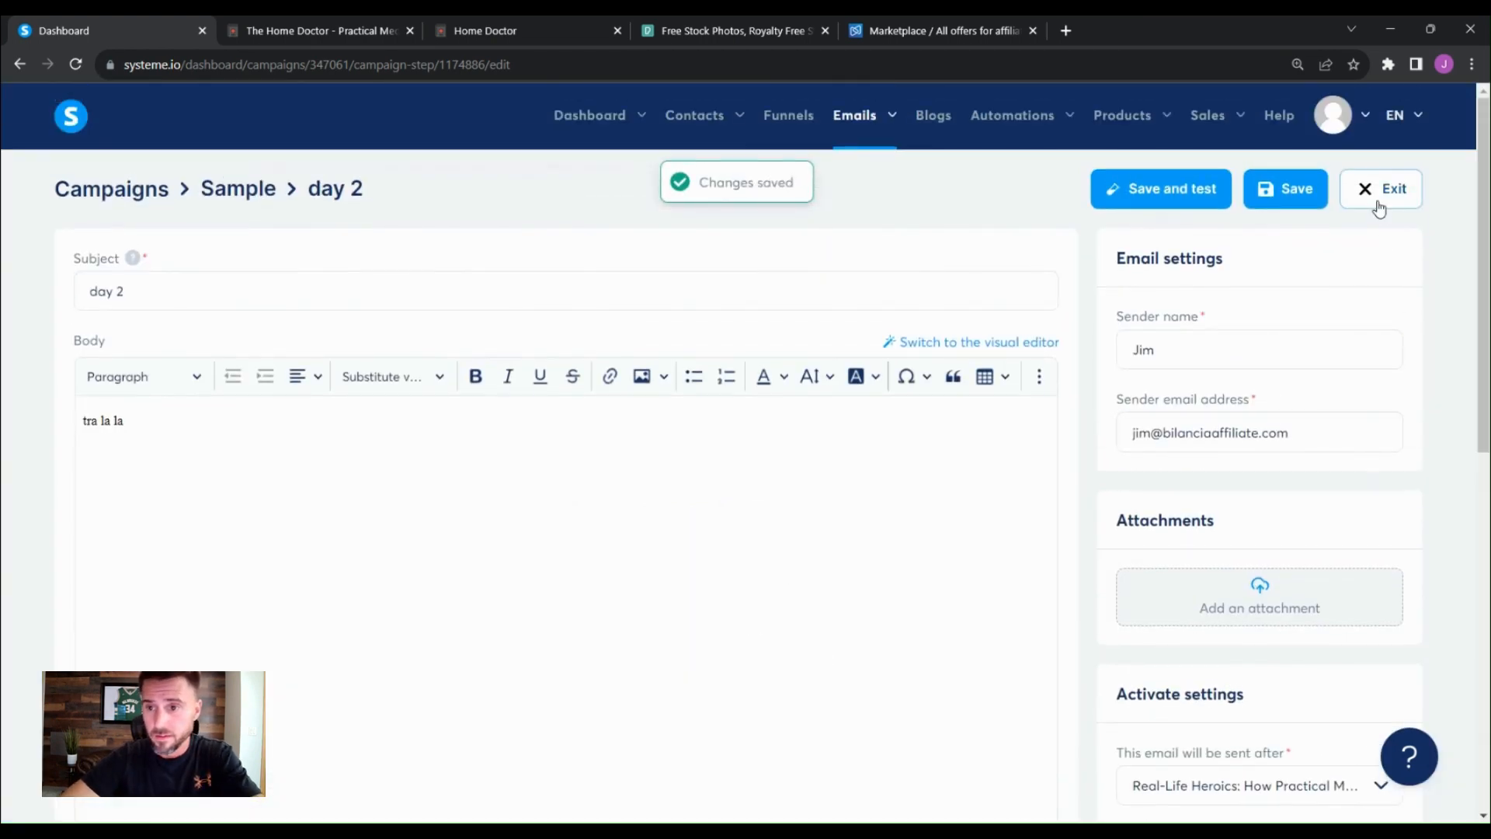
{"action": "left_click", "coordinate": [1263, 197]}
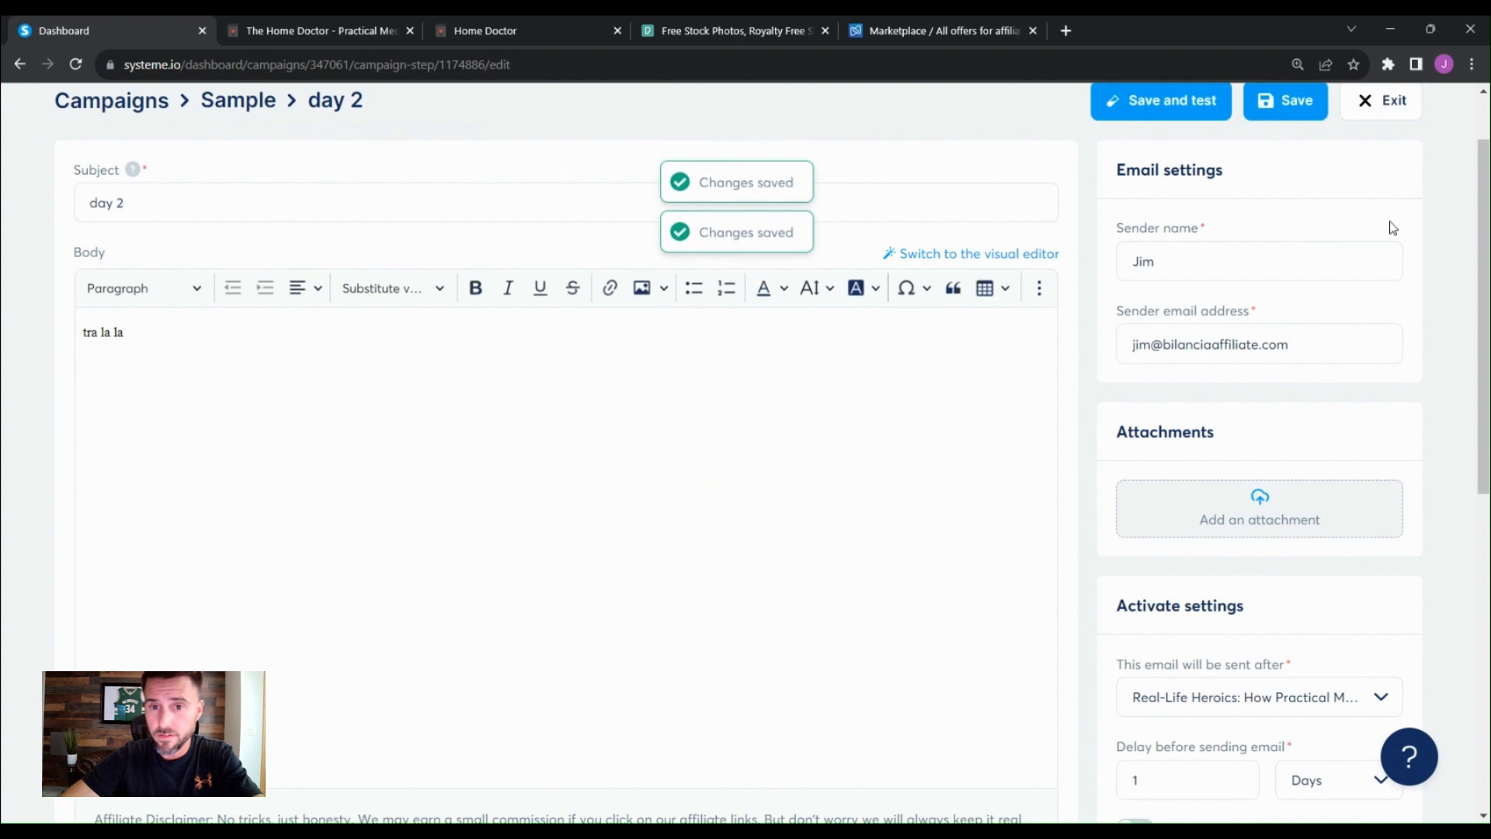
{"action": "scroll", "coordinate": [1386, 230], "scroll_direction": "up", "scroll_amount": 1}
{"action": "left_click", "coordinate": [1368, 189]}
{"action": "left_click", "coordinate": [540, 520]}
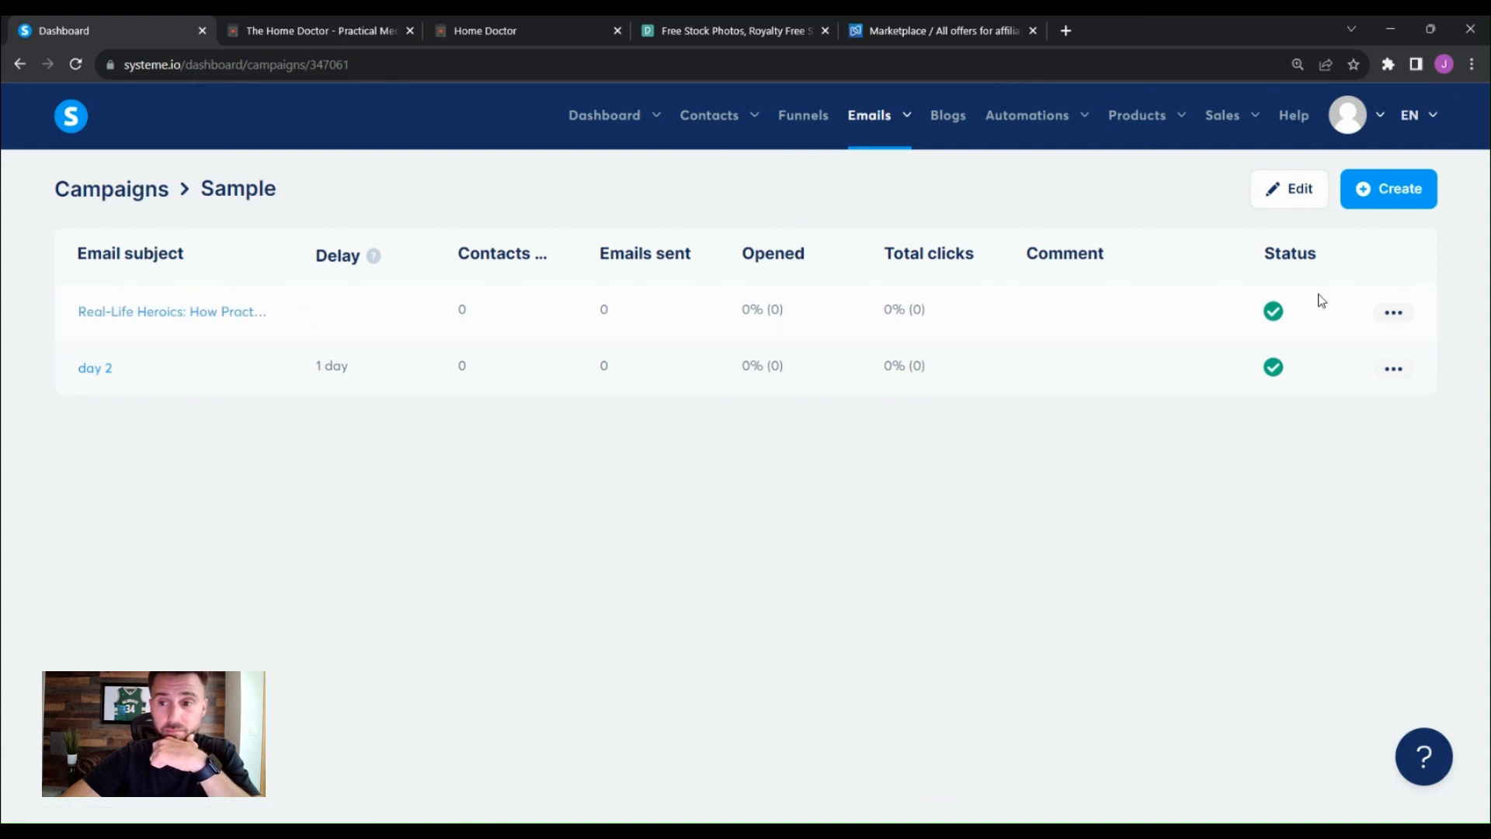
- Open the contact Tags list and open, then close, the Create tag dialog without creating a tag
{"action": "left_click", "coordinate": [1392, 316]}
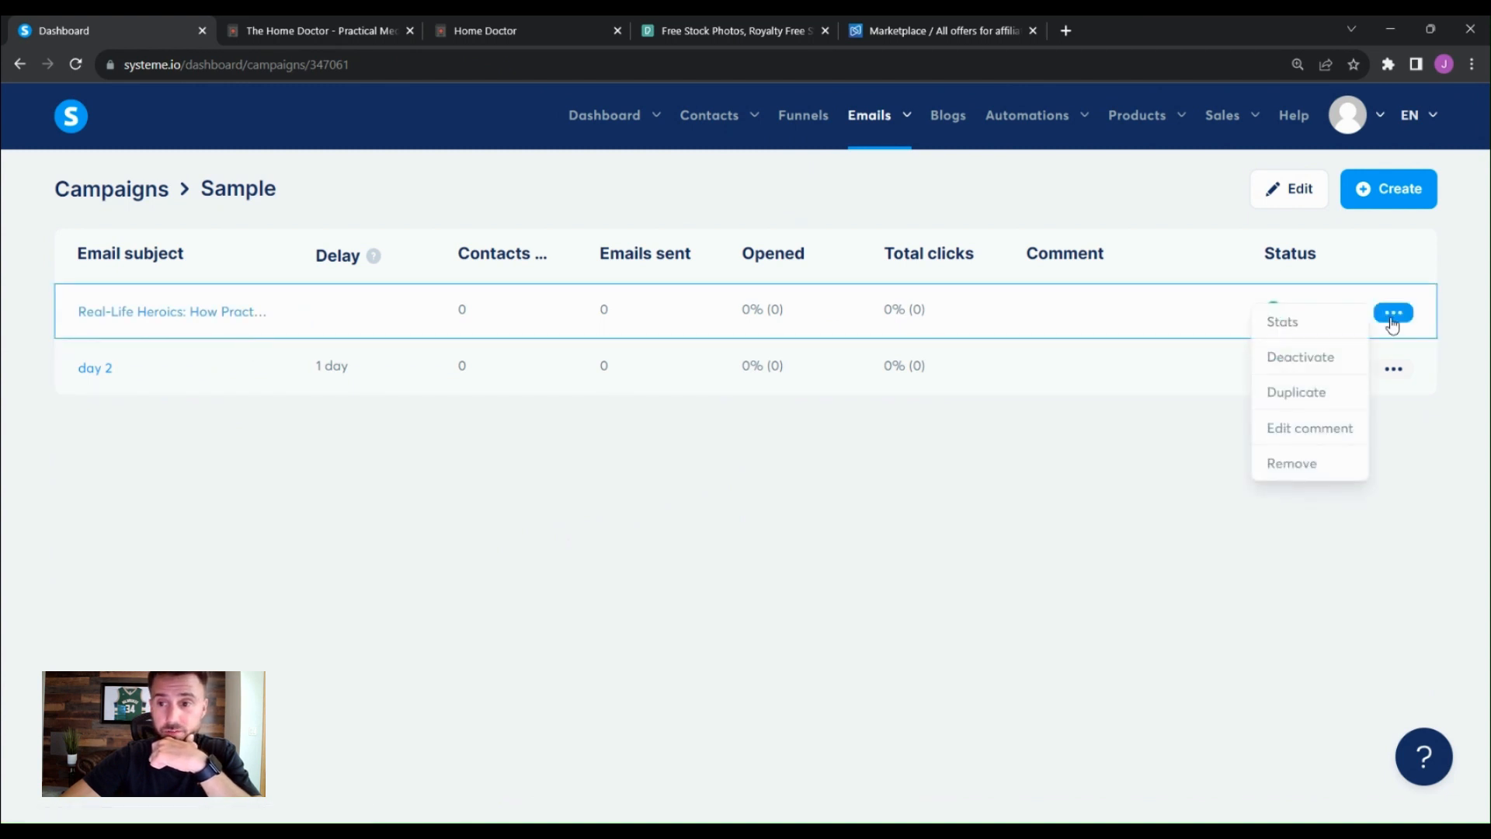
{"action": "left_click", "coordinate": [1417, 441]}
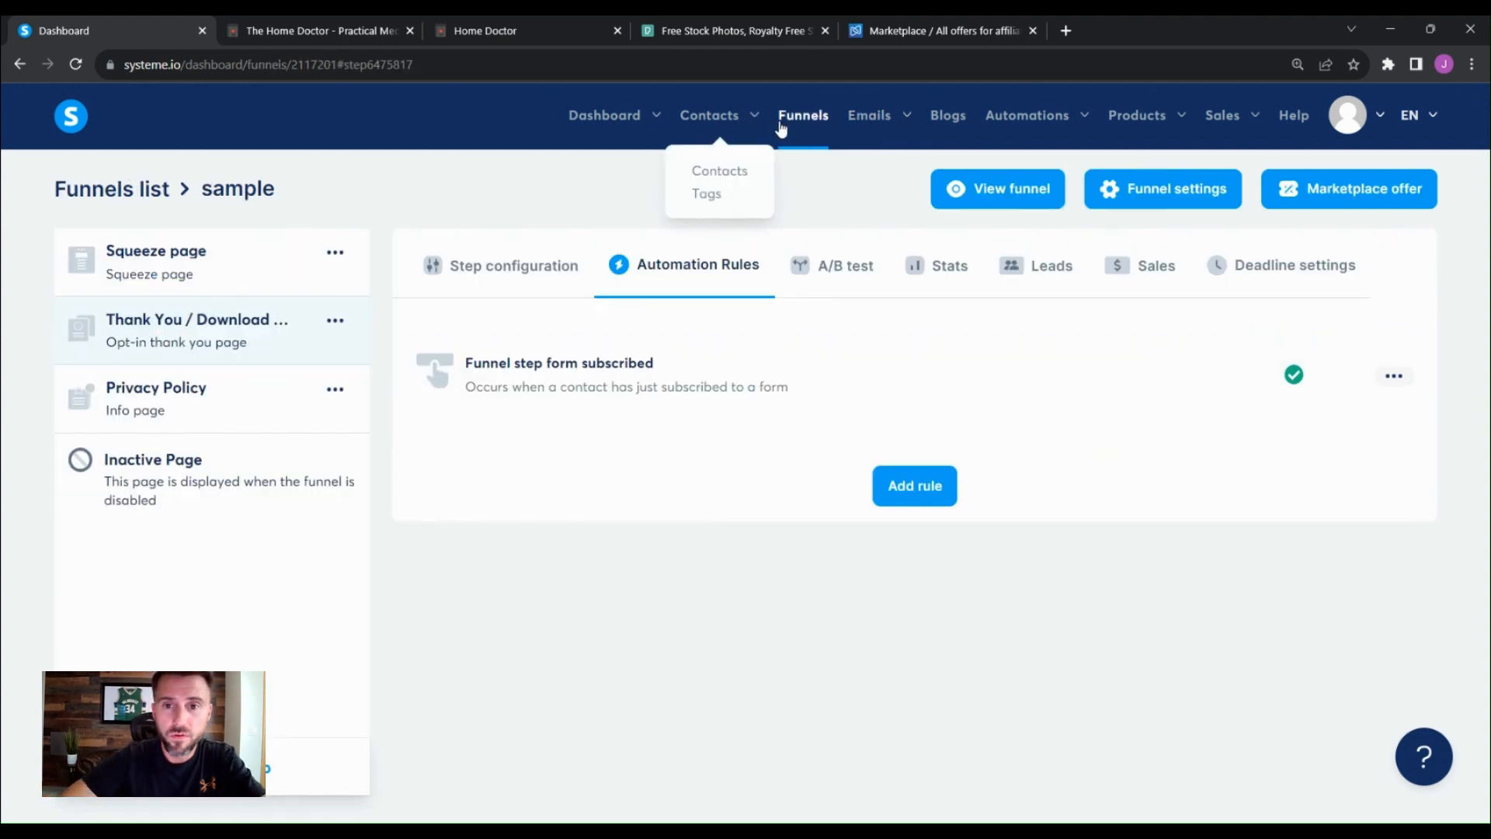
{"action": "left_click", "coordinate": [707, 196]}
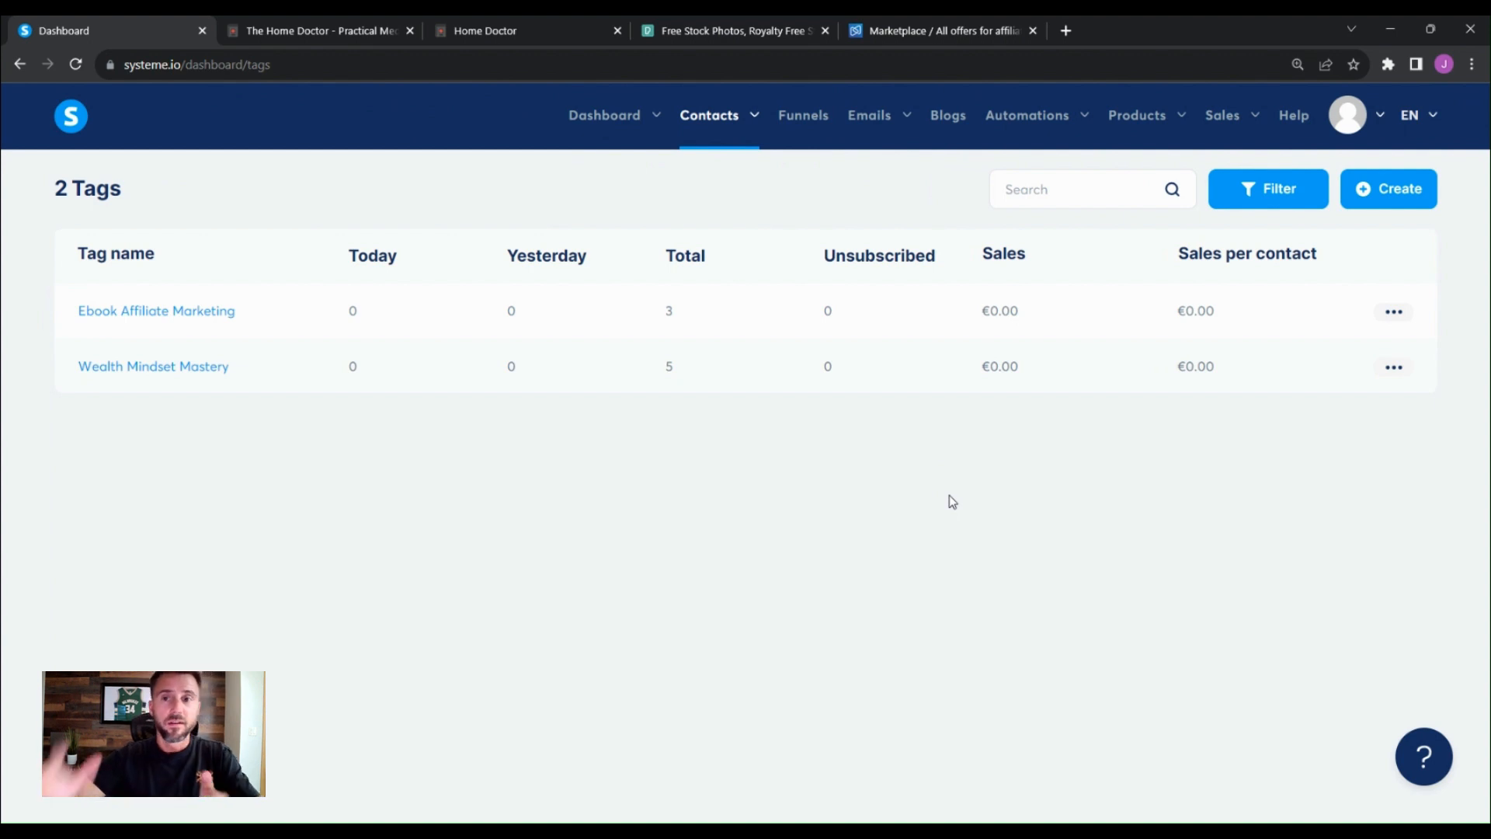
{"action": "left_click", "coordinate": [1373, 197]}
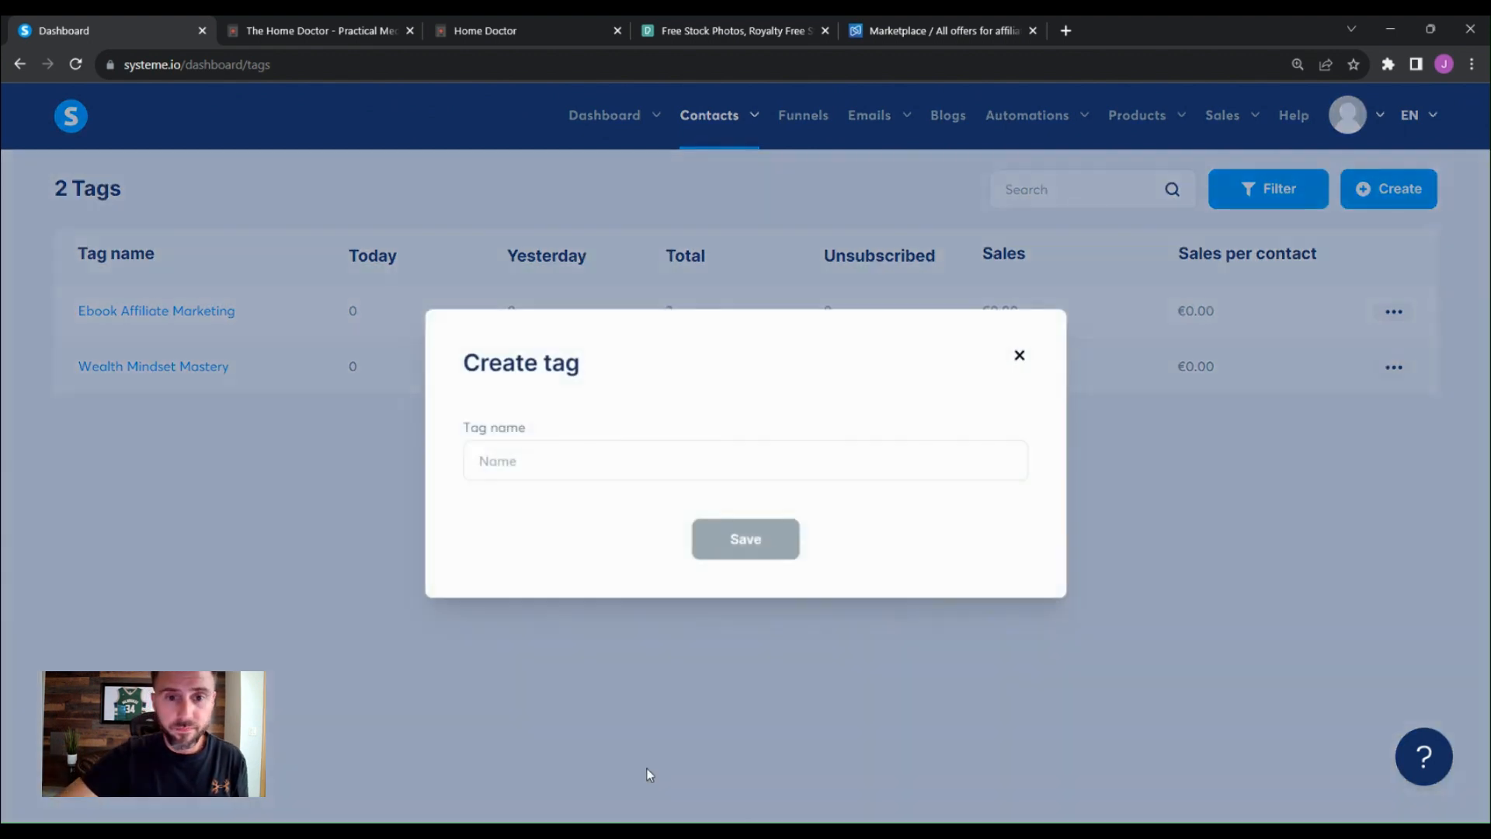
{"action": "left_click", "coordinate": [531, 466]}
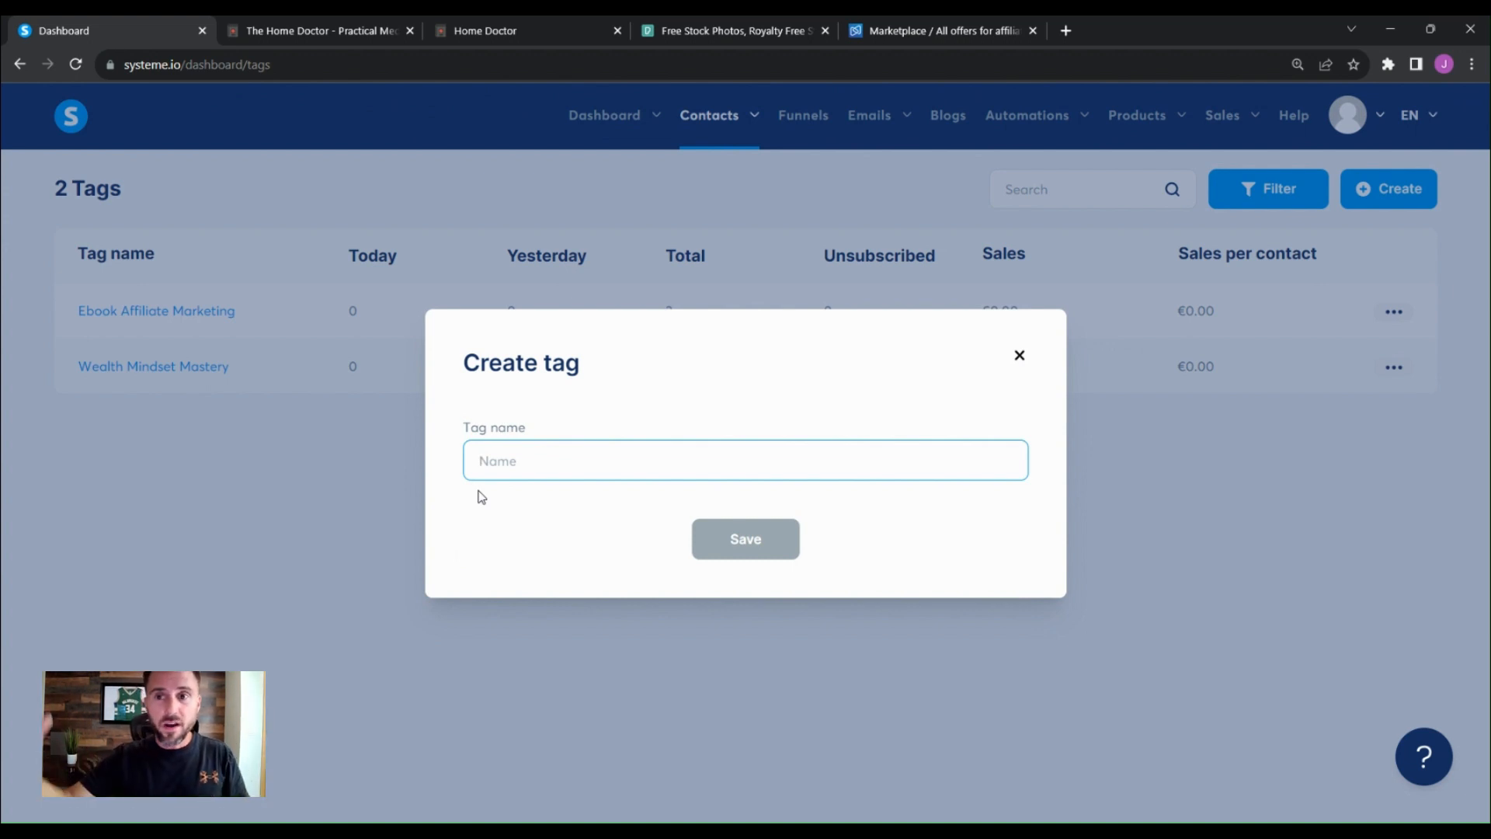
{"action": "left_click", "coordinate": [1019, 355]}
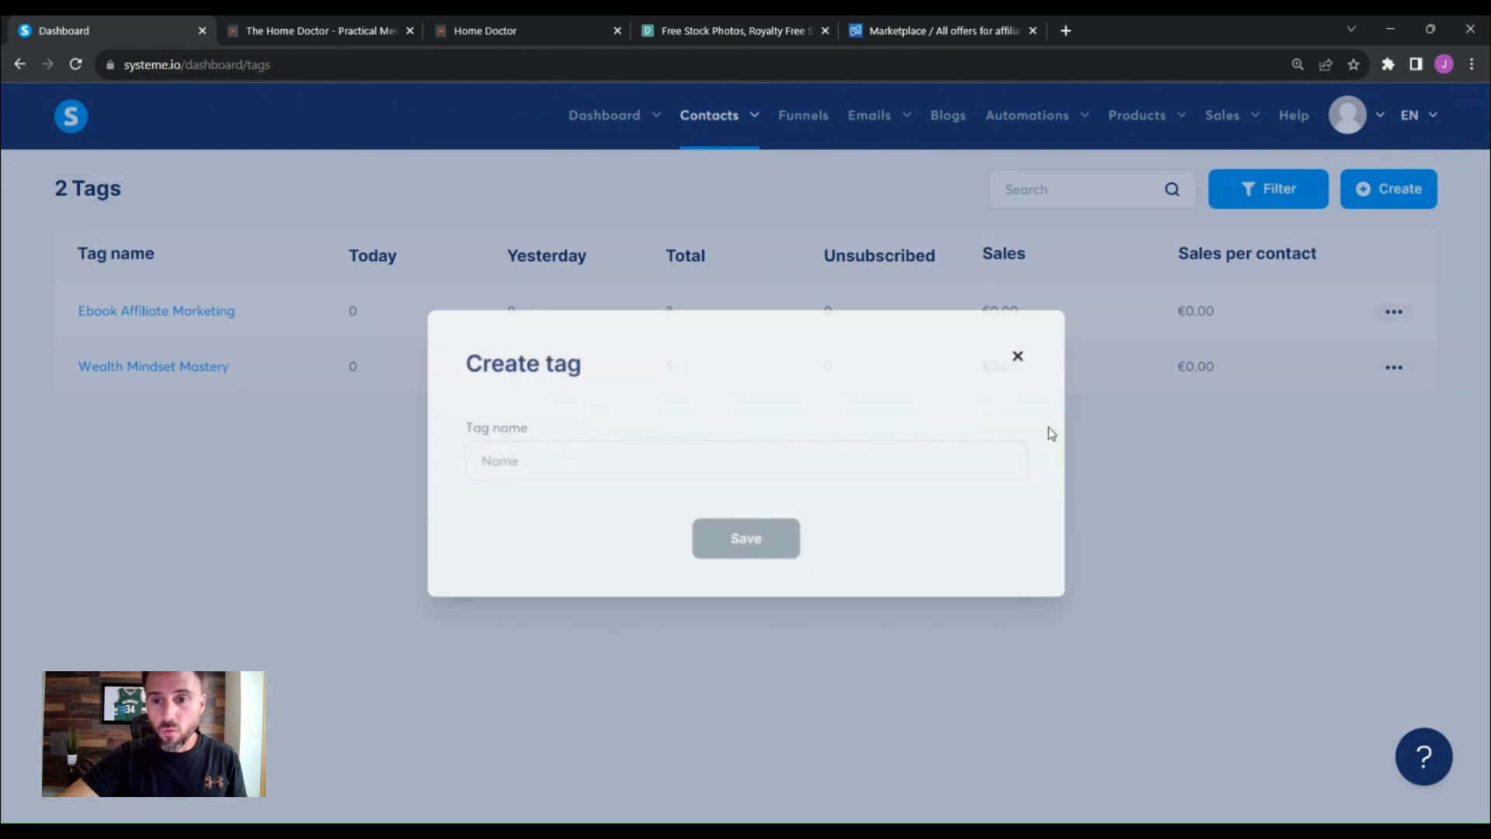